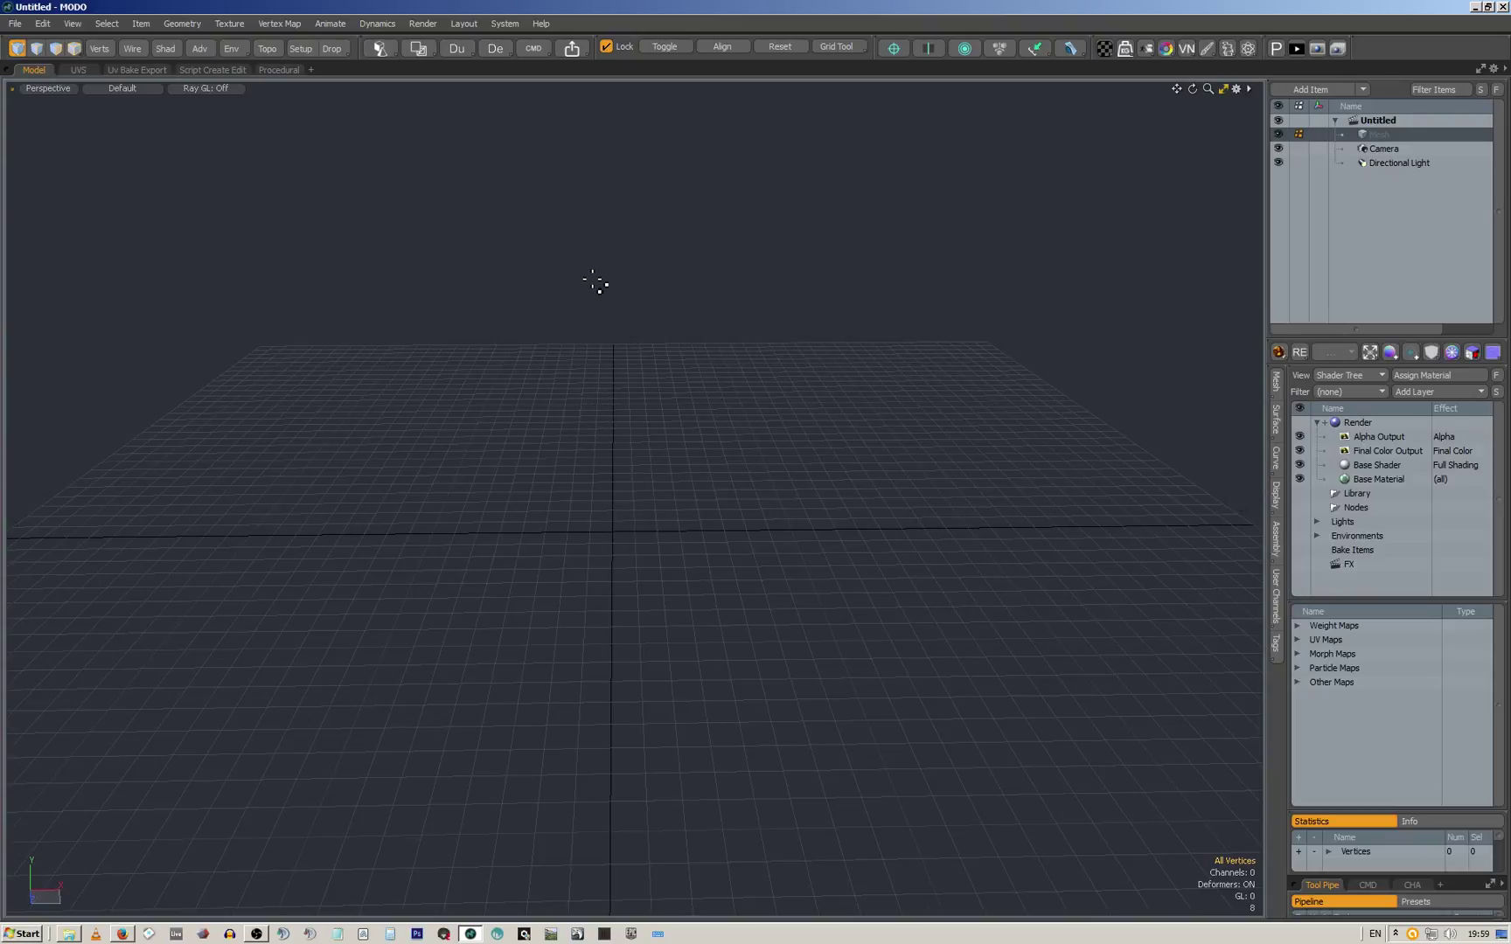
pyautogui.keyDown('alt'); pyautogui.moveTo(628, 282); pyautogui.dragTo(634, 307); pyautogui.keyUp('alt')
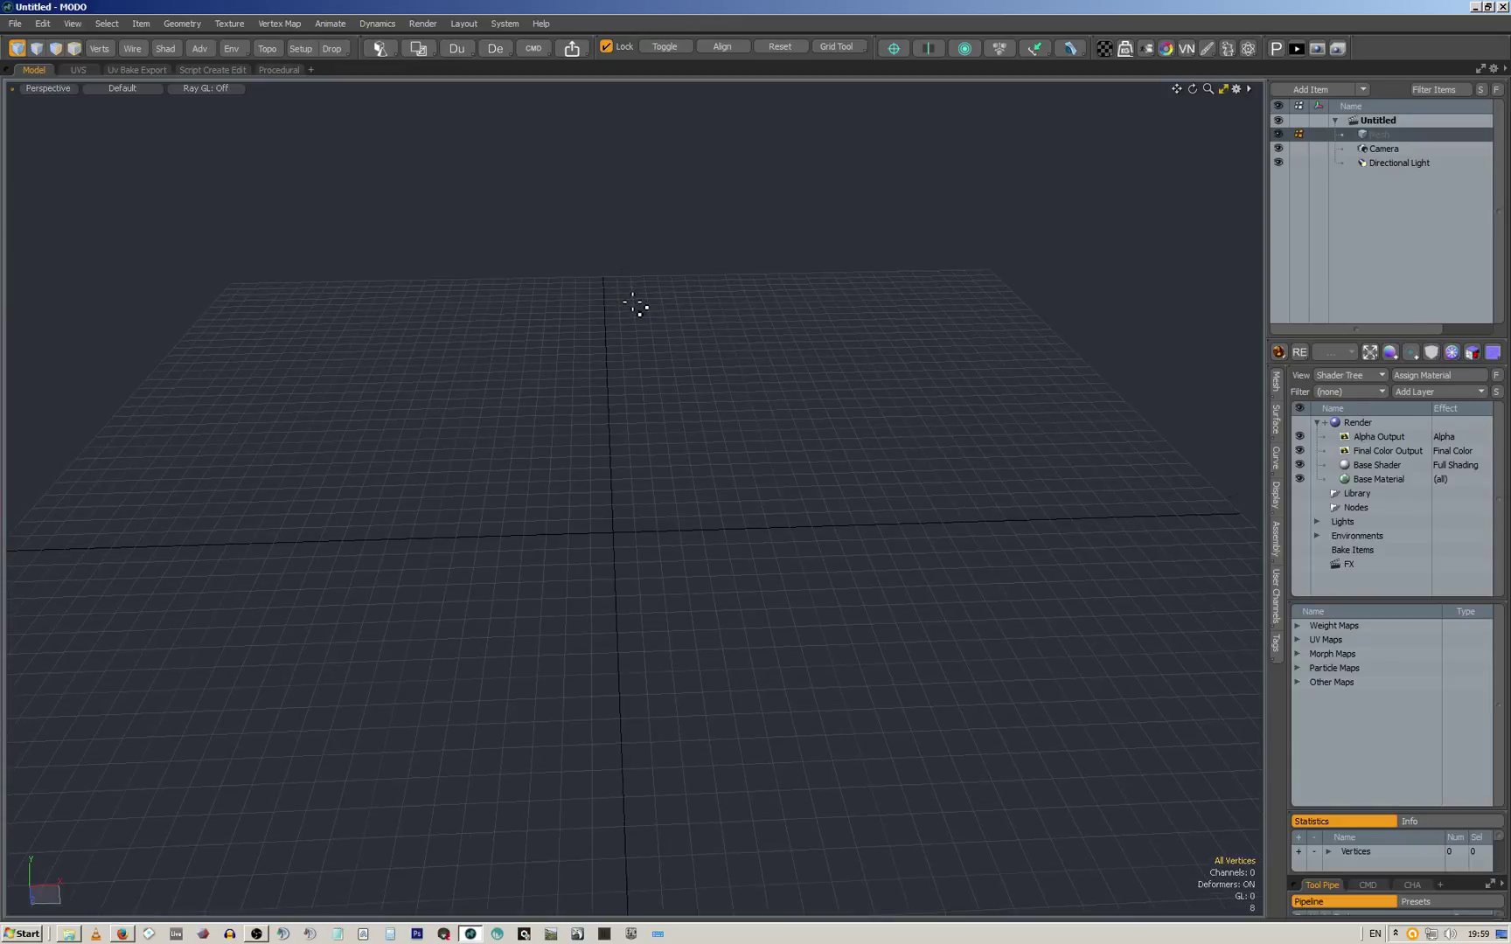
pyautogui.click(1396, 935)
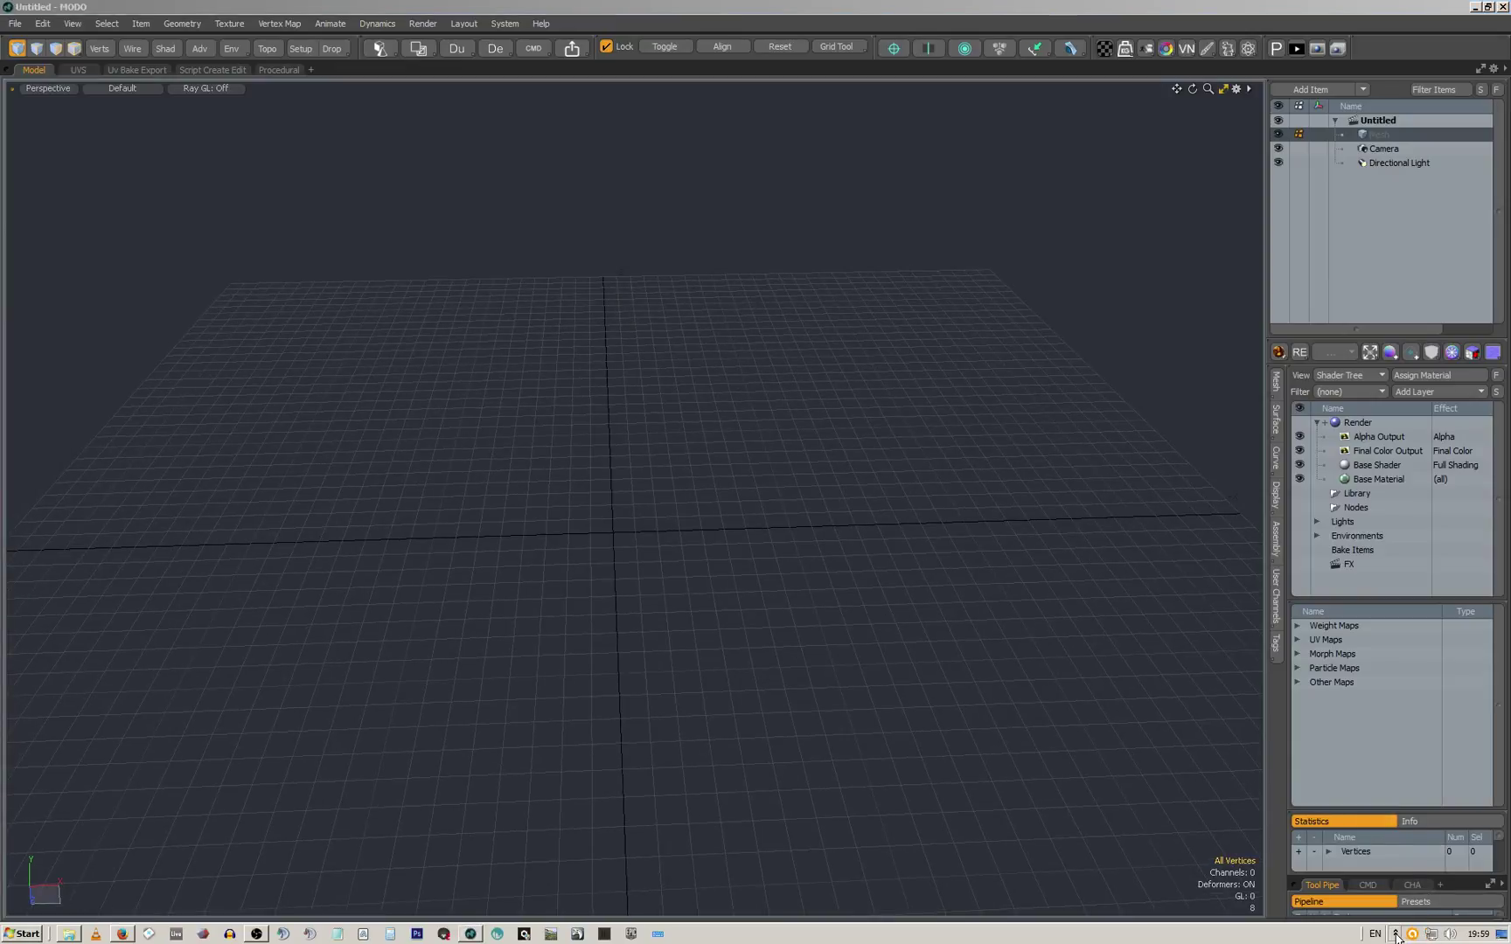
pyautogui.click(1203, 10)
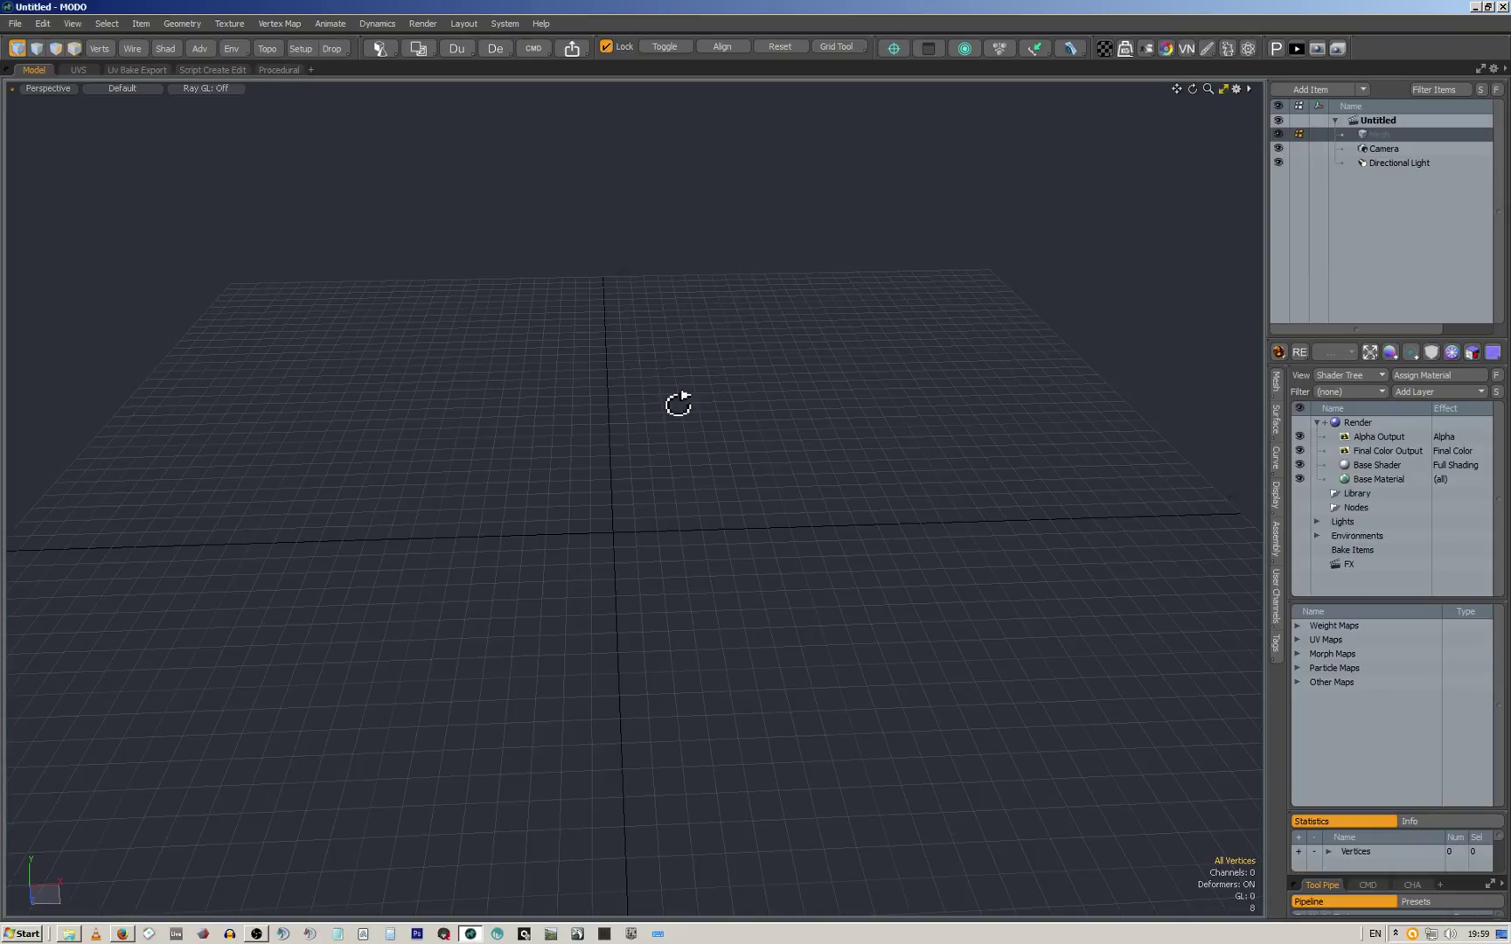
pyautogui.moveTo(677, 405)
pyautogui.keyDown('alt'); pyautogui.mouseDown()
pyautogui.moveTo(637, 428)
pyautogui.moveTo(692, 396)
pyautogui.mouseUp(); pyautogui.keyUp('alt')
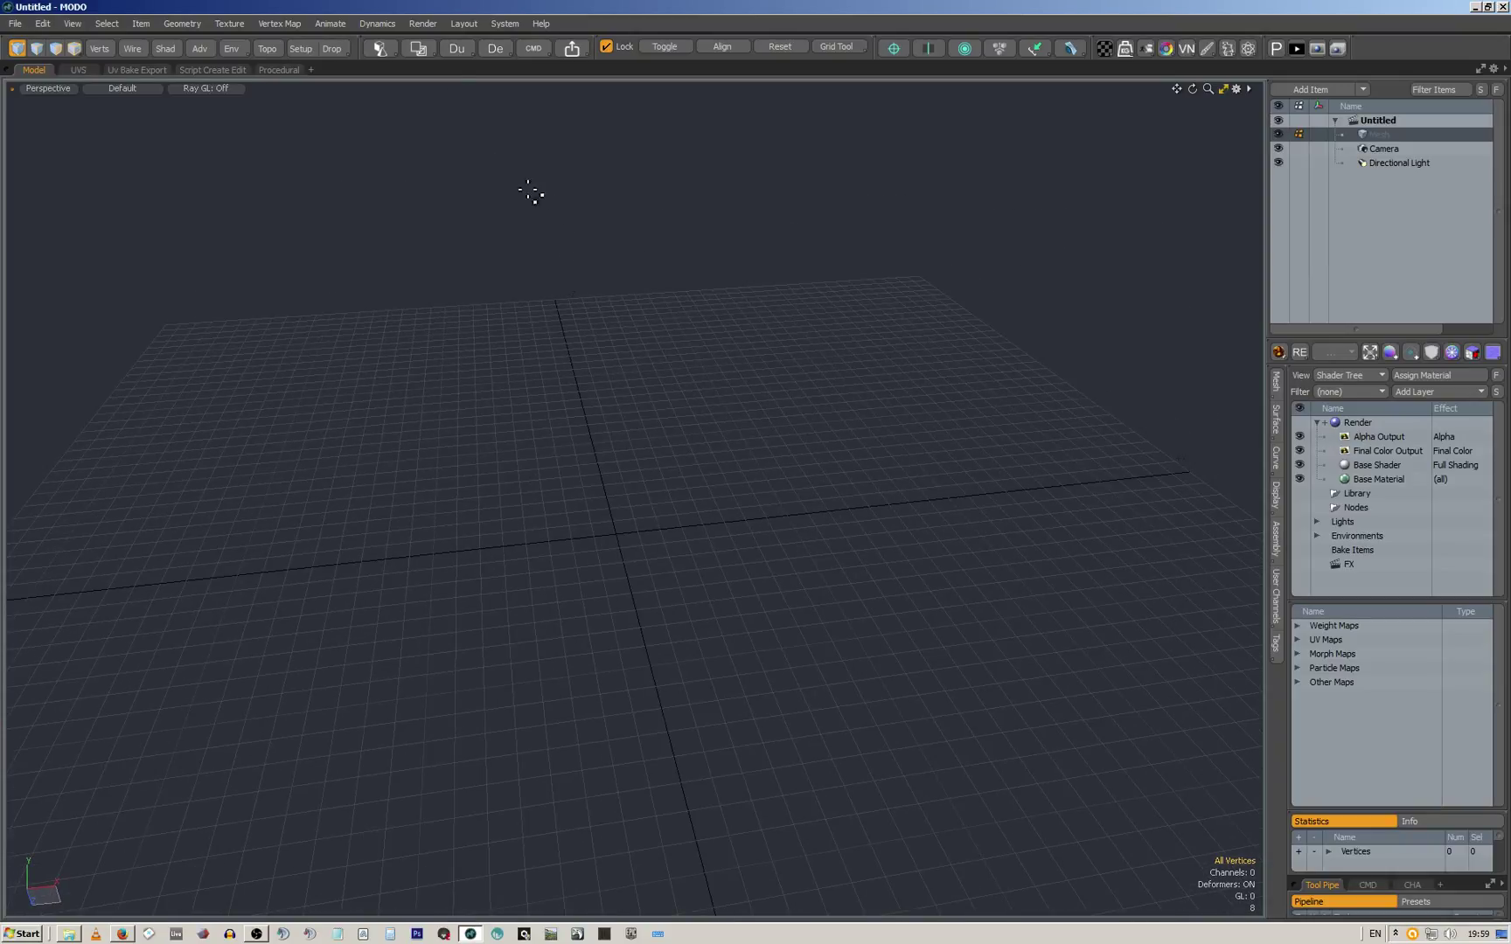
# Bring up the Bool Tools palette from the Mesh Edit palette to look at its tools, and dismiss both
pyautogui.hotkey('ctrl', '2')
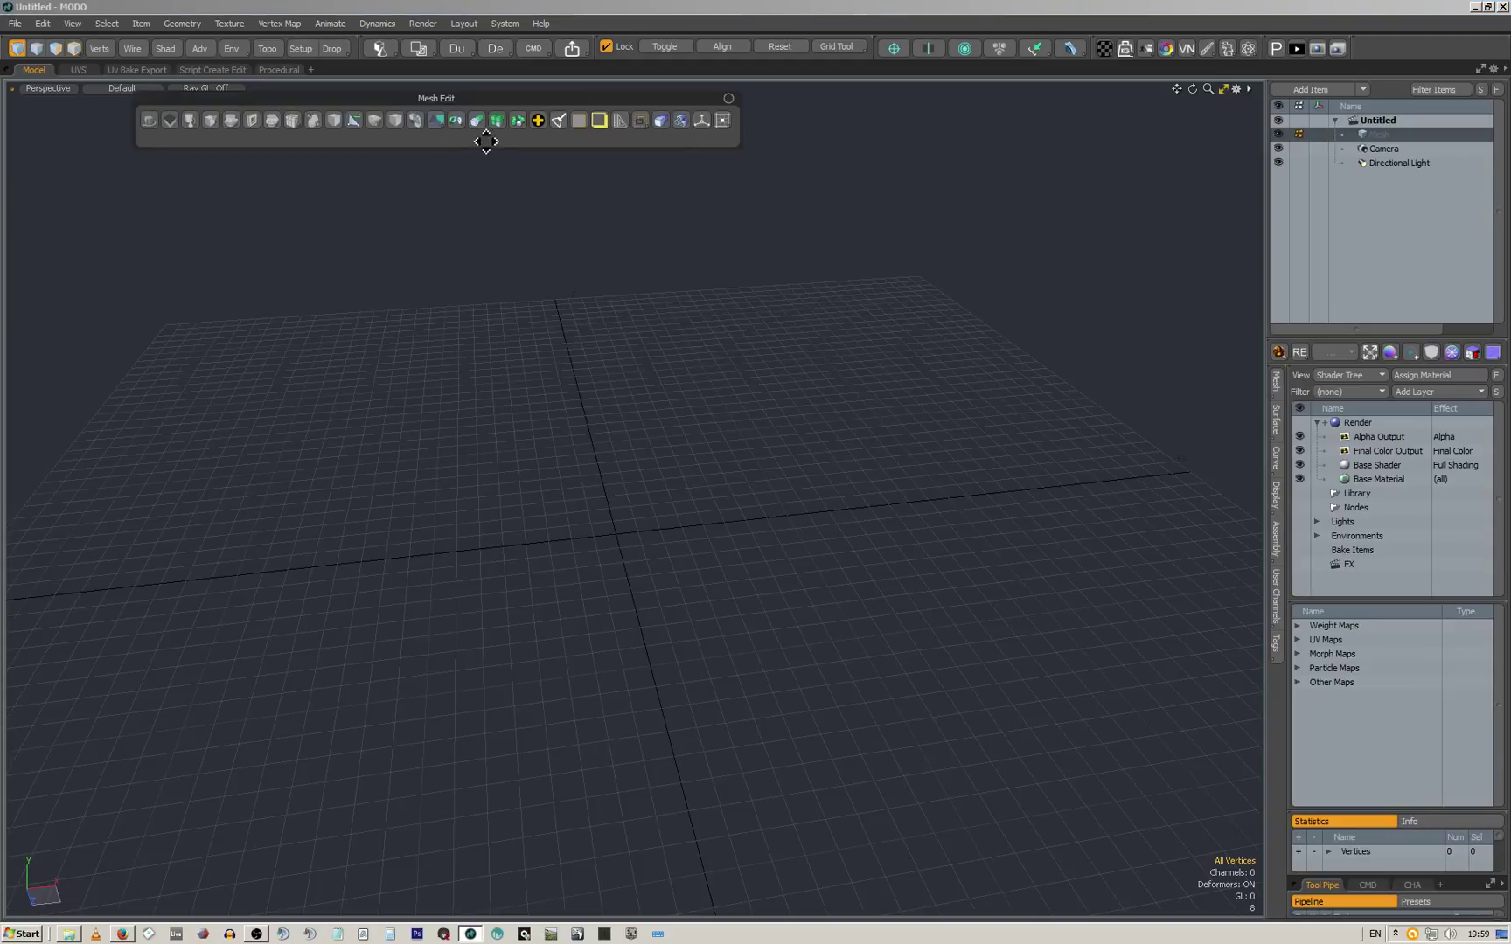
pyautogui.click(432, 122)
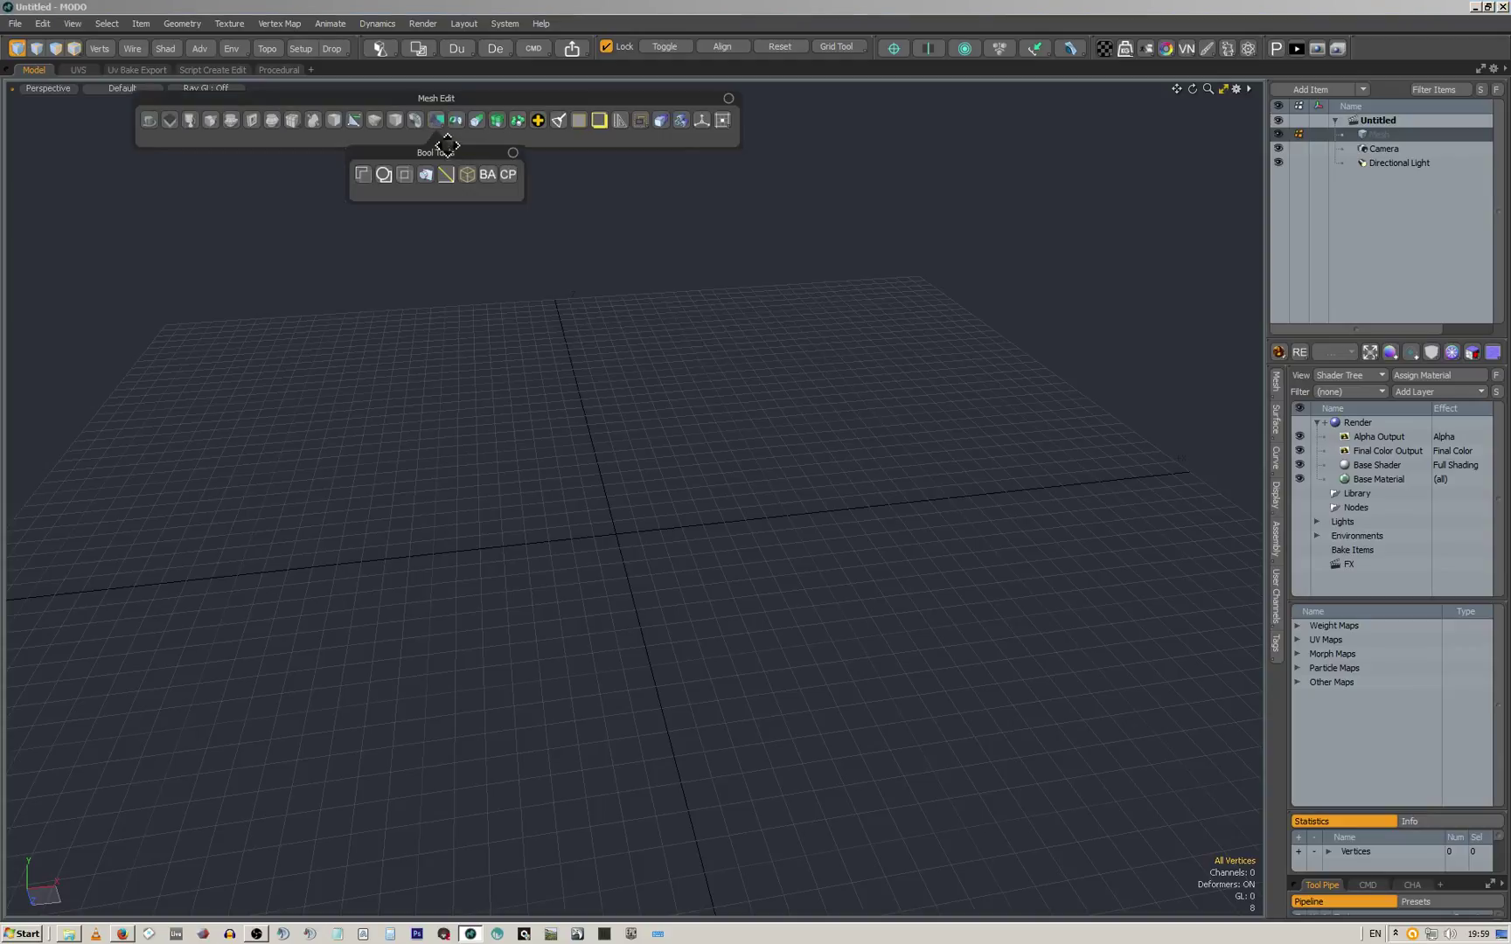
pyautogui.moveTo(445, 152); pyautogui.dragTo(444, 172)
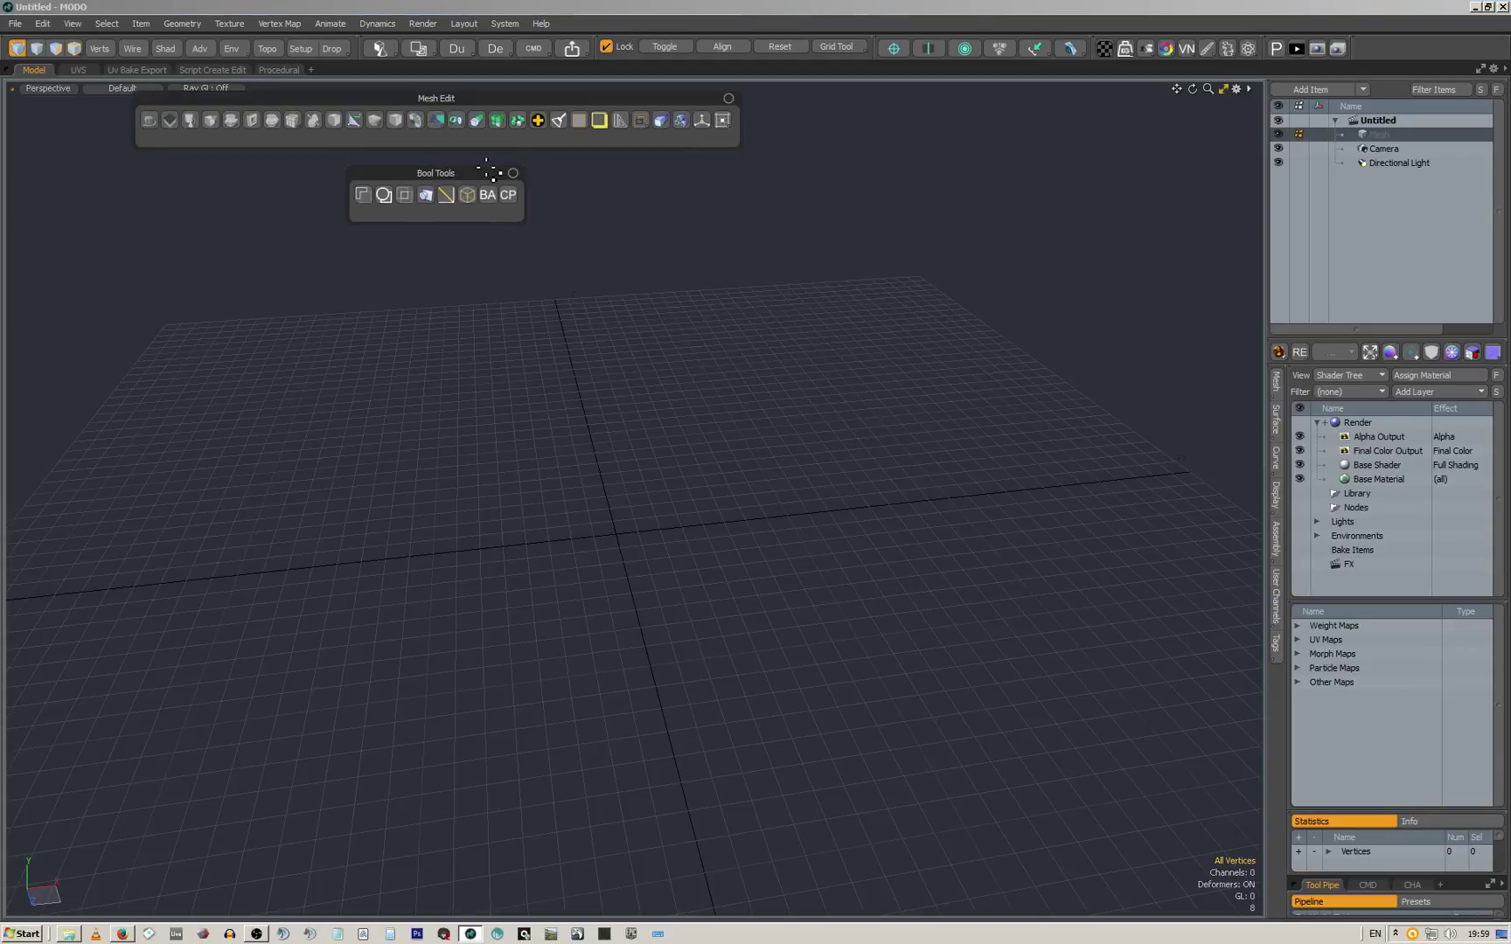
pyautogui.click(656, 175)
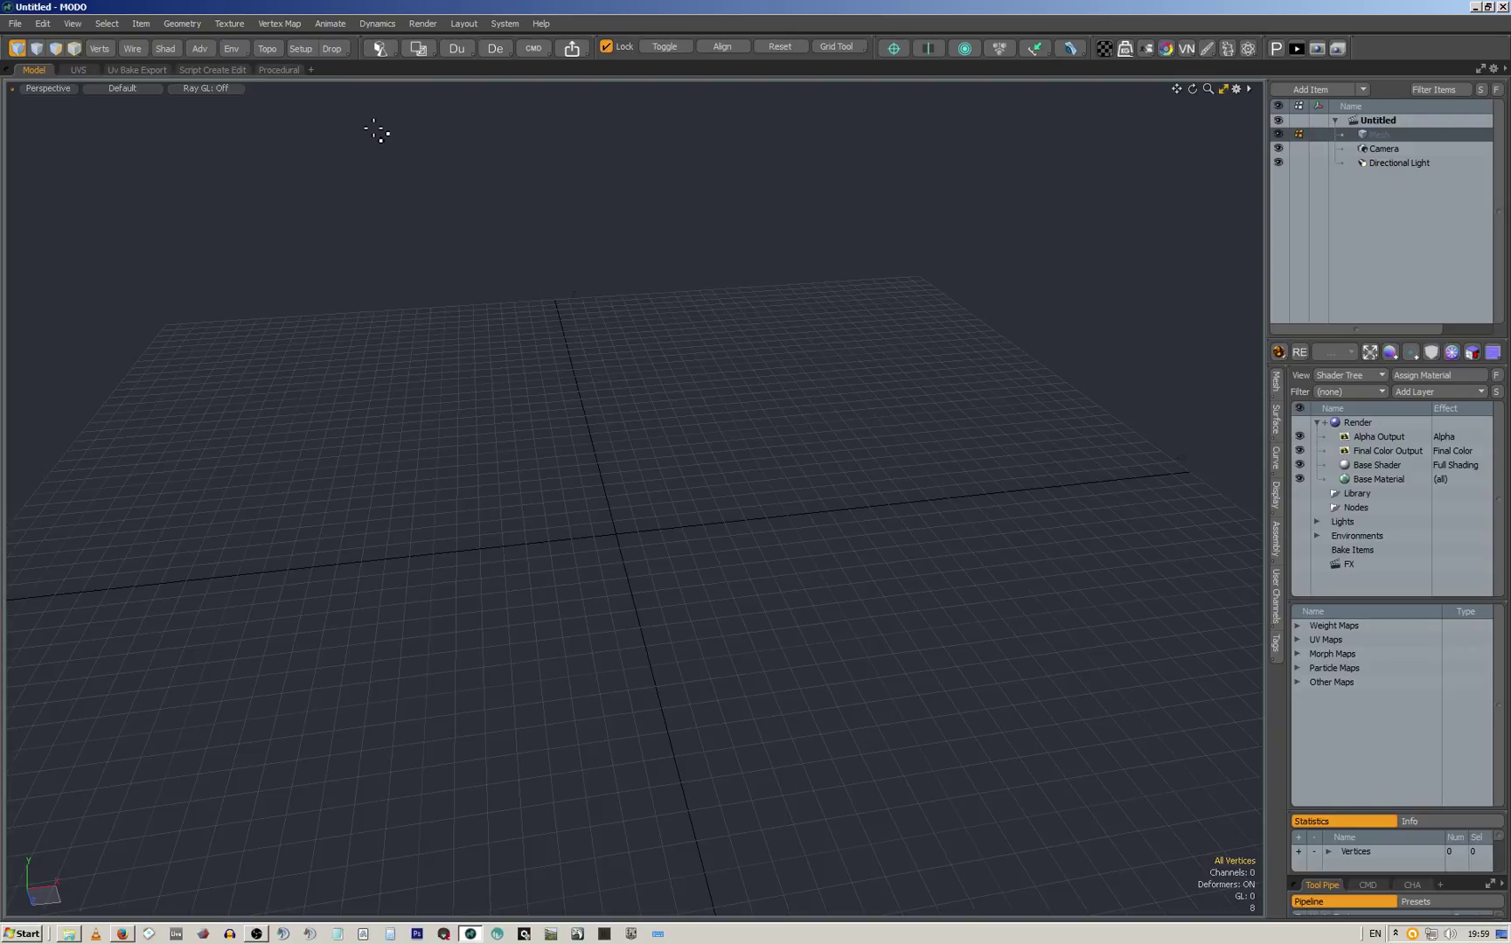
# Increase the viewport grid size to 64 with the Grid Tool
pyautogui.click(832, 46)
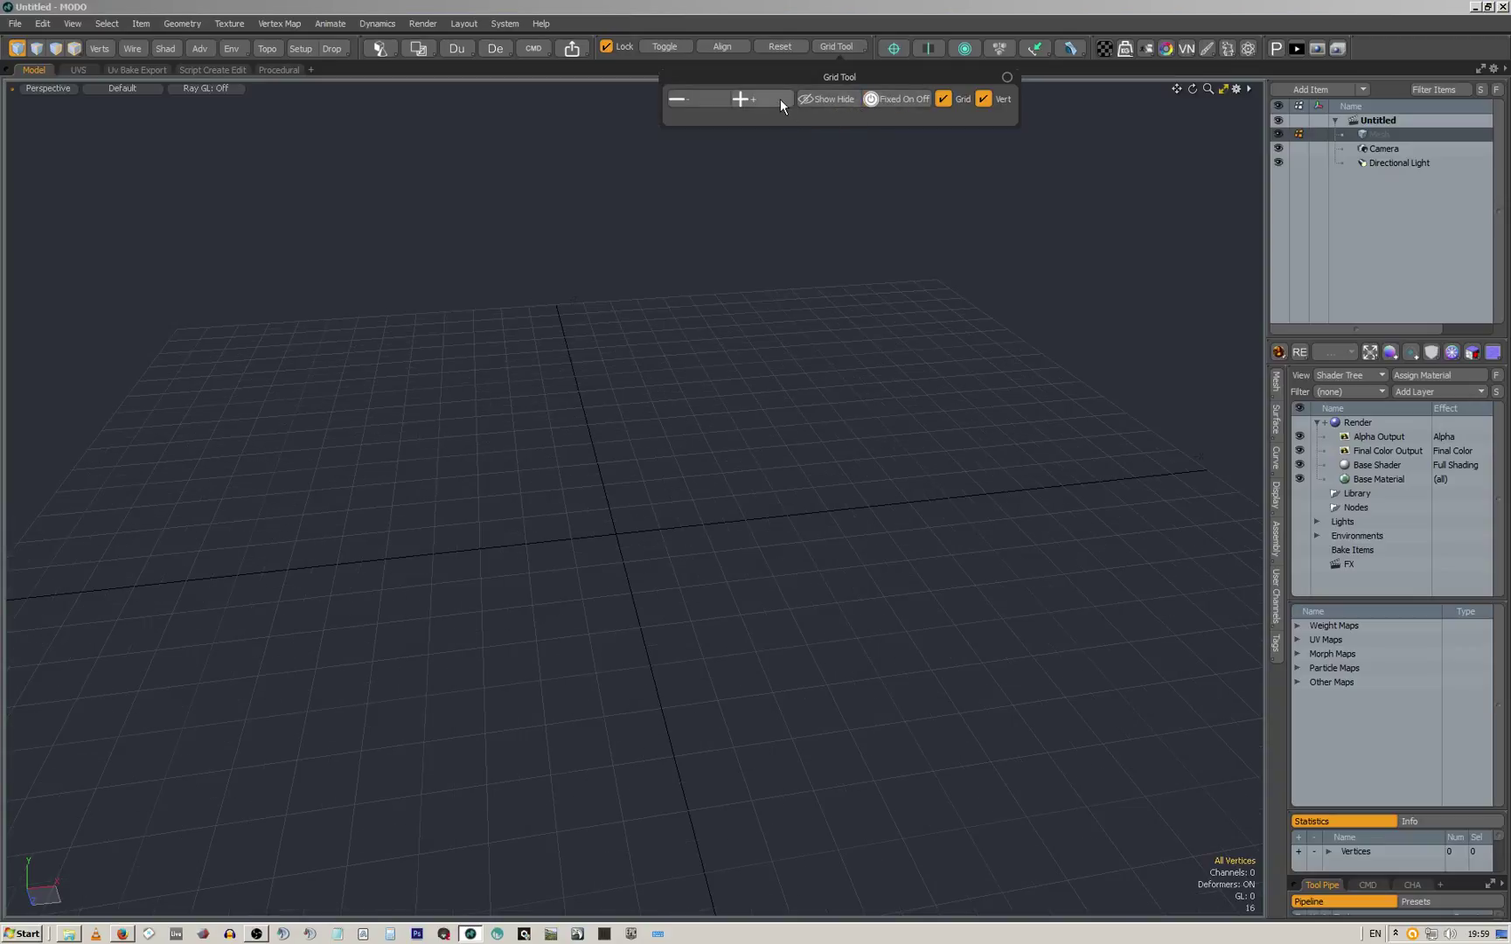
pyautogui.click(780, 99)
pyautogui.click(780, 99)
# Create a 128 × 128 × 128 cube centred on the grid origin and standing on the ground plane
pyautogui.keyDown('alt'); pyautogui.moveTo(718, 334); pyautogui.dragTo(673, 347); pyautogui.keyUp('alt')
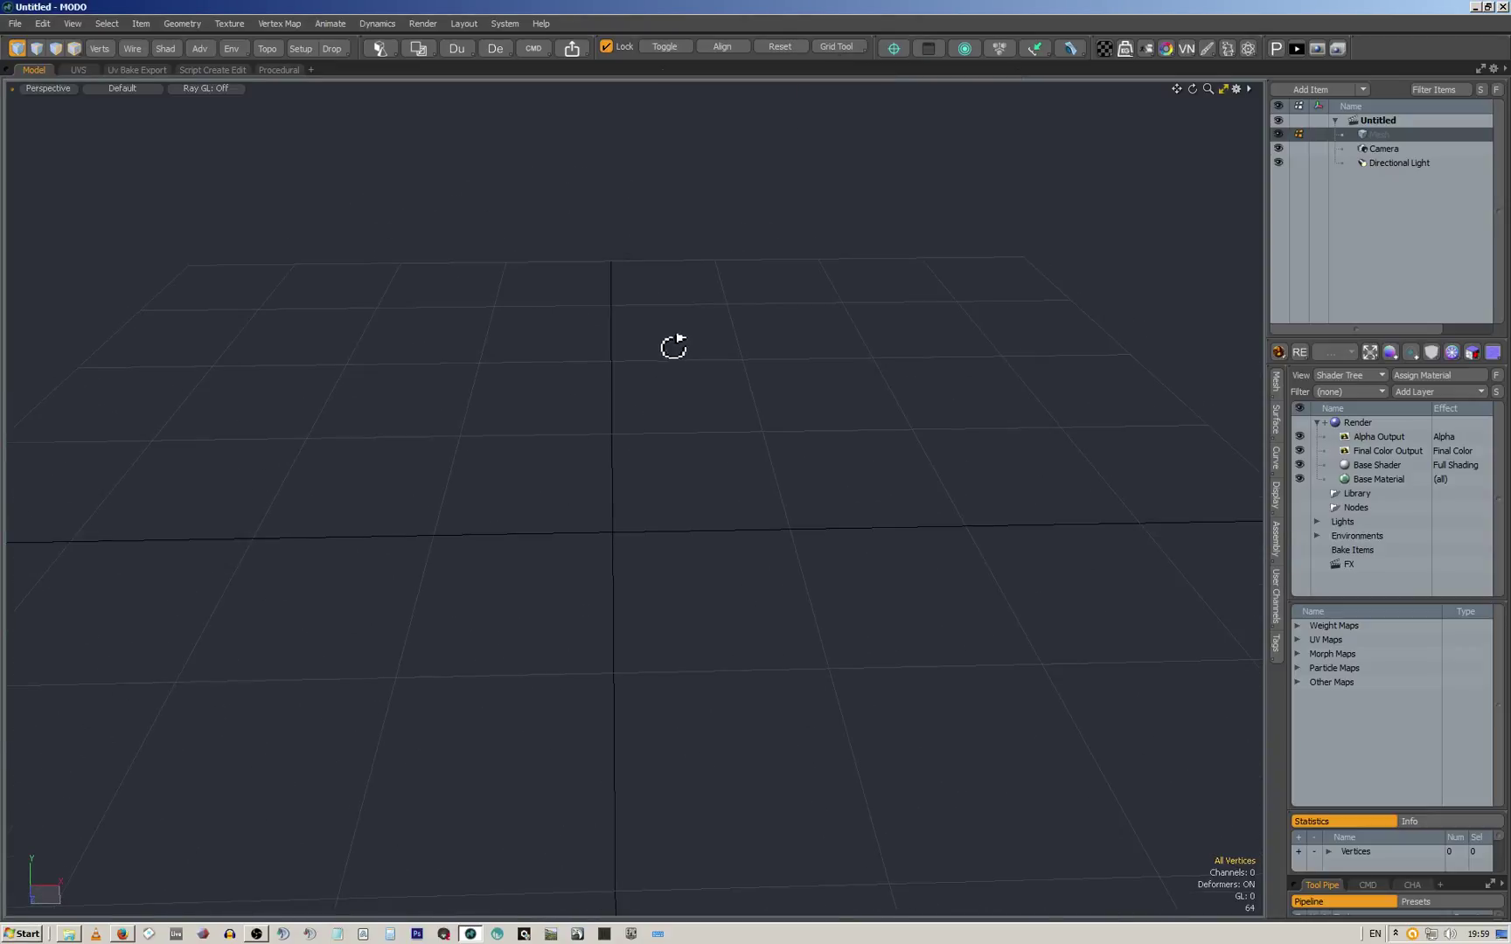
pyautogui.click(383, 48)
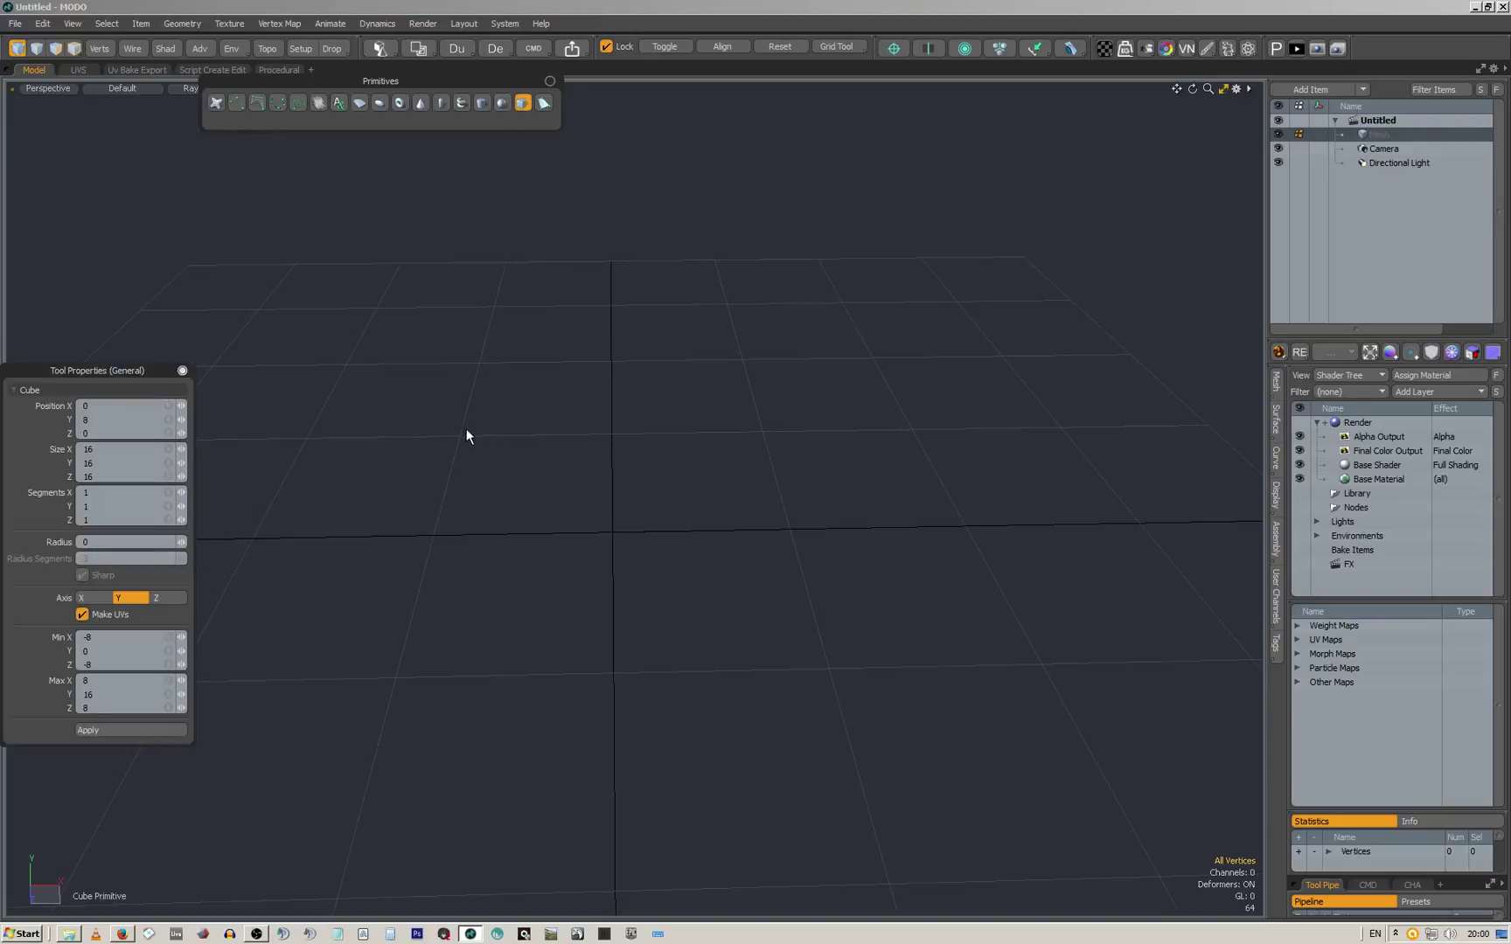
pyautogui.moveTo(461, 435)
pyautogui.mouseDown()
pyautogui.moveTo(523, 525)
pyautogui.moveTo(829, 669)
pyautogui.mouseUp()
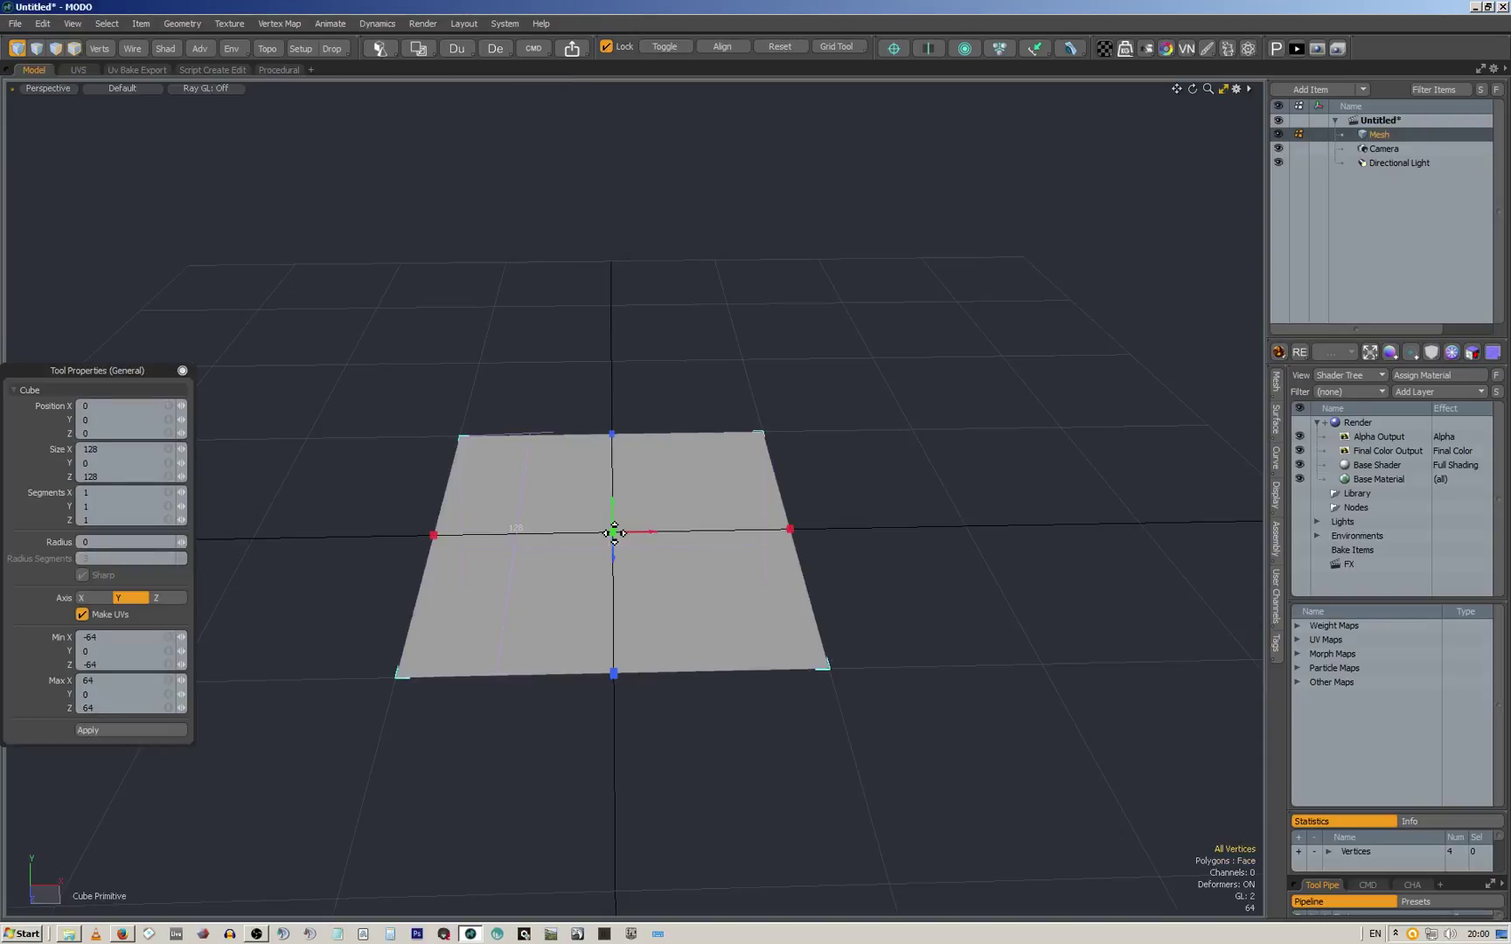
pyautogui.moveTo(612, 535); pyautogui.dragTo(648, 376)
pyautogui.scroll(-3, 643, 208)
pyautogui.press('q')
pyautogui.scroll(-3, 675, 297)
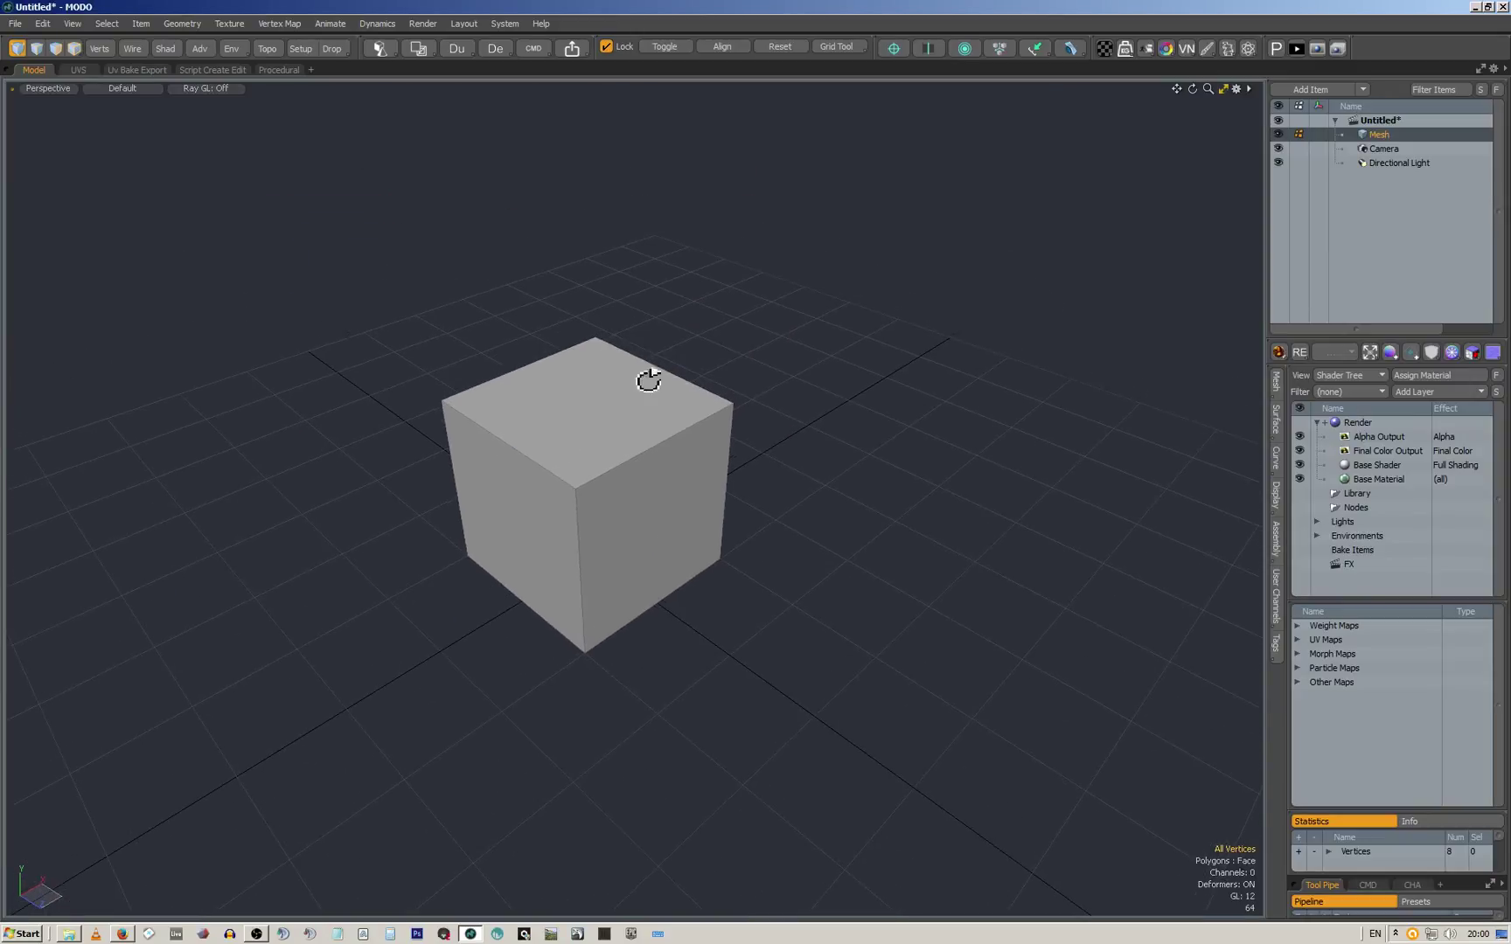
pyautogui.hotkey('ctrl', 'e')
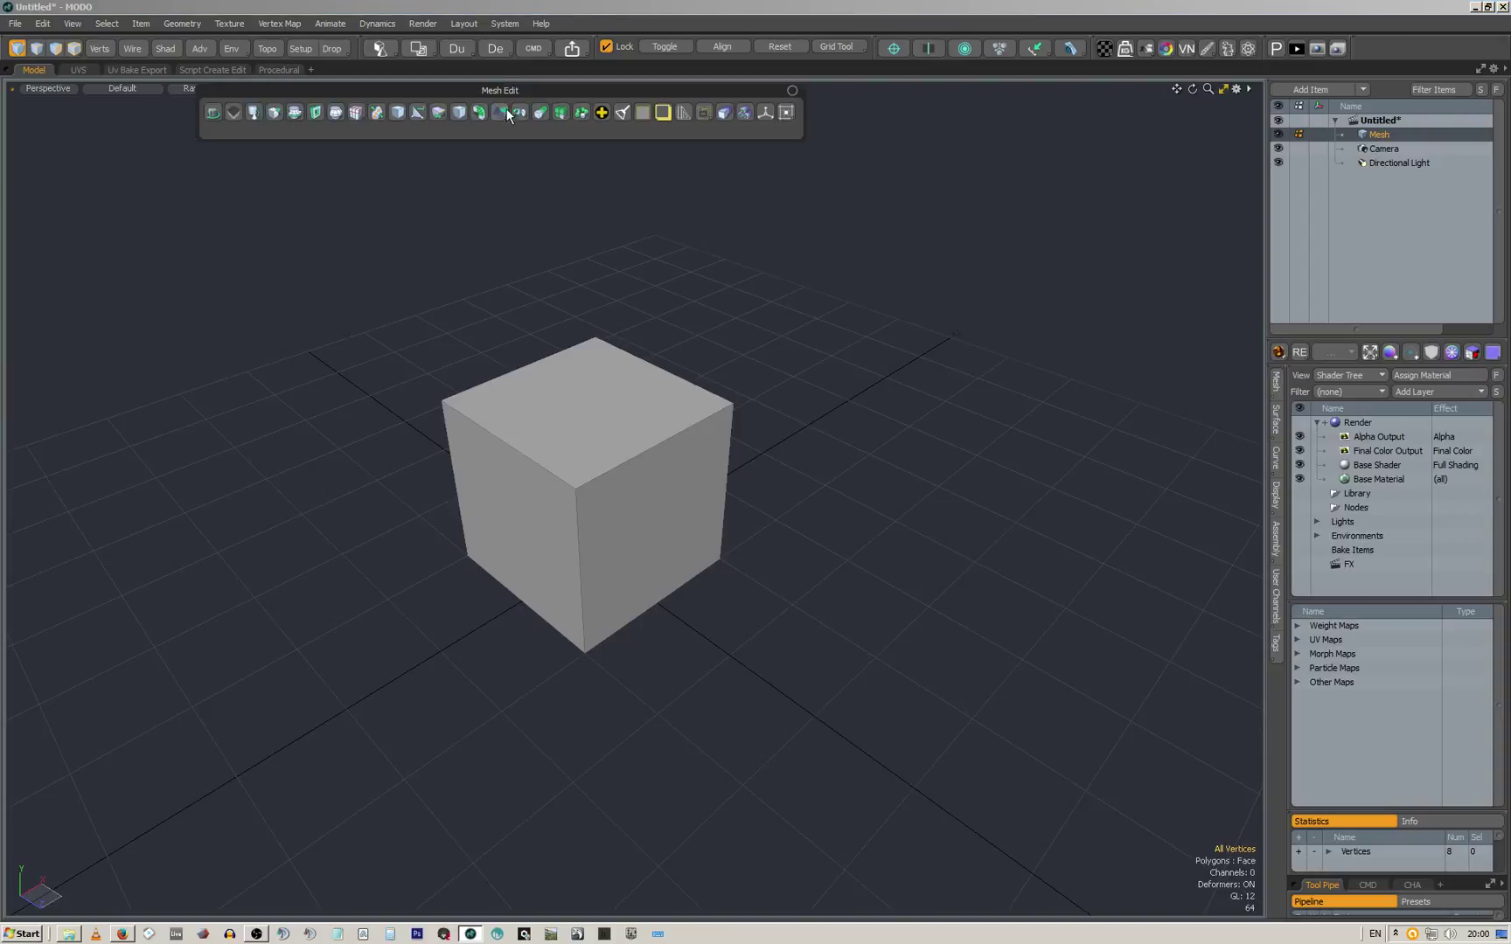
pyautogui.moveTo(732, 95); pyautogui.dragTo(737, 125)
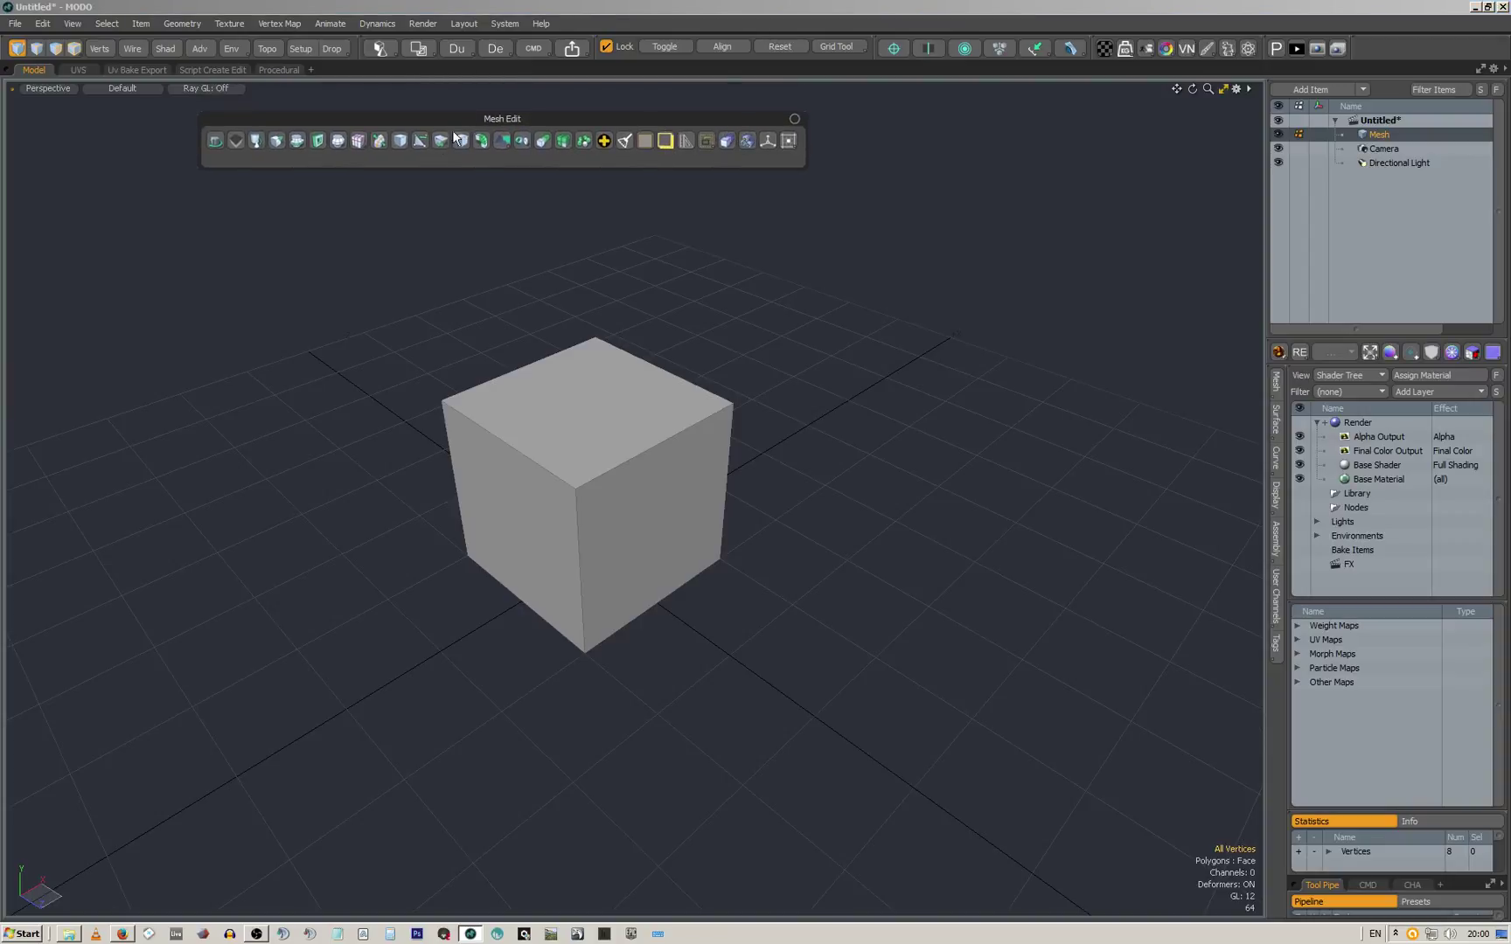
pyautogui.click(499, 141)
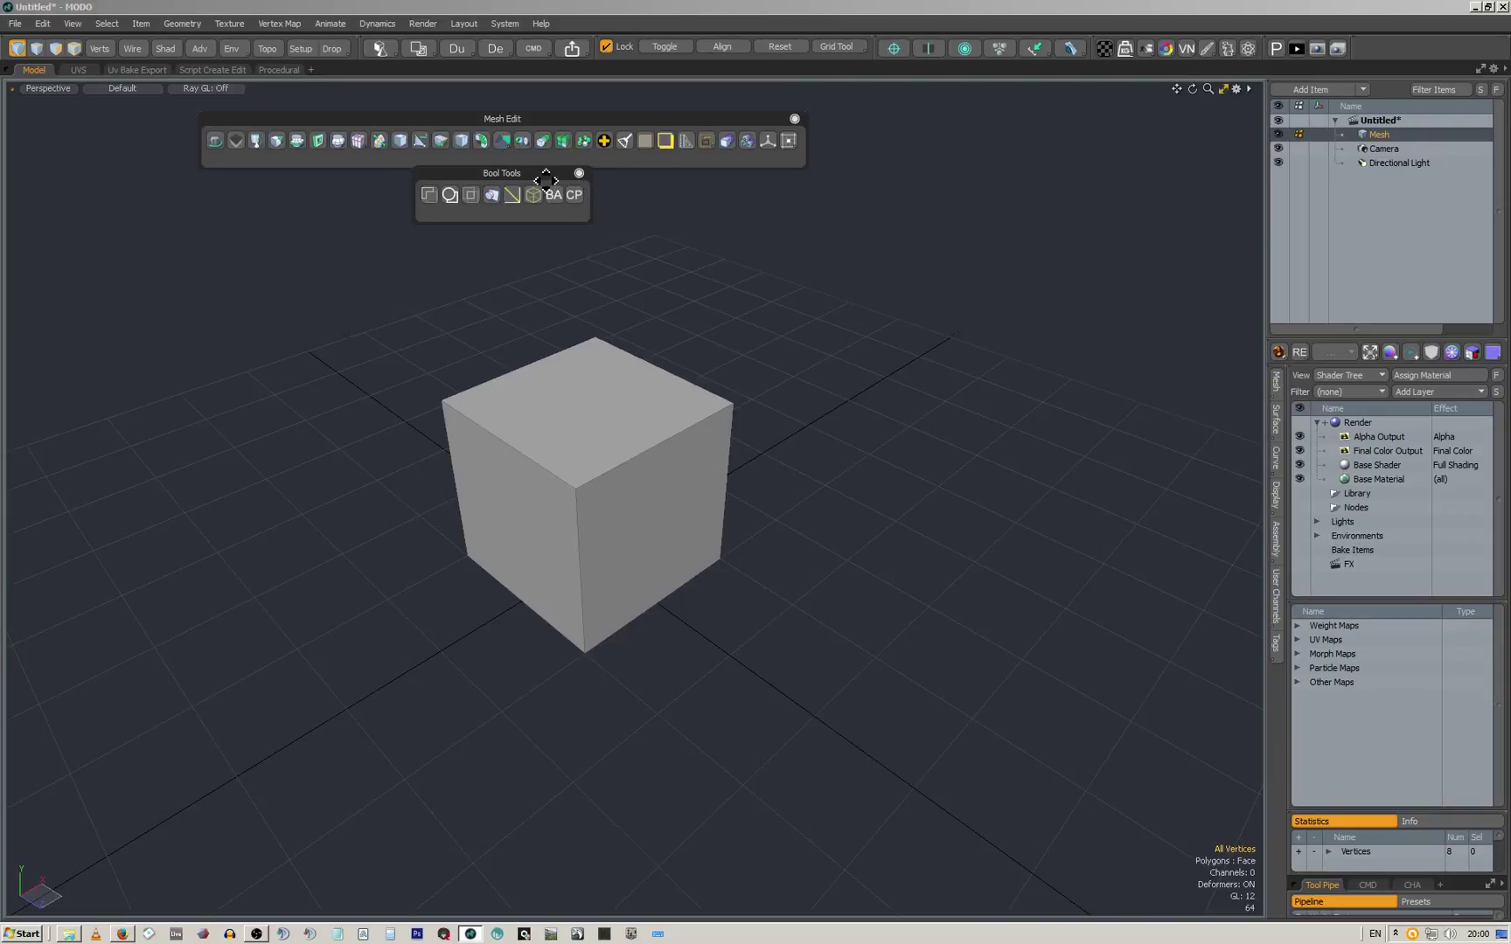
pyautogui.moveTo(580, 181); pyautogui.dragTo(586, 200)
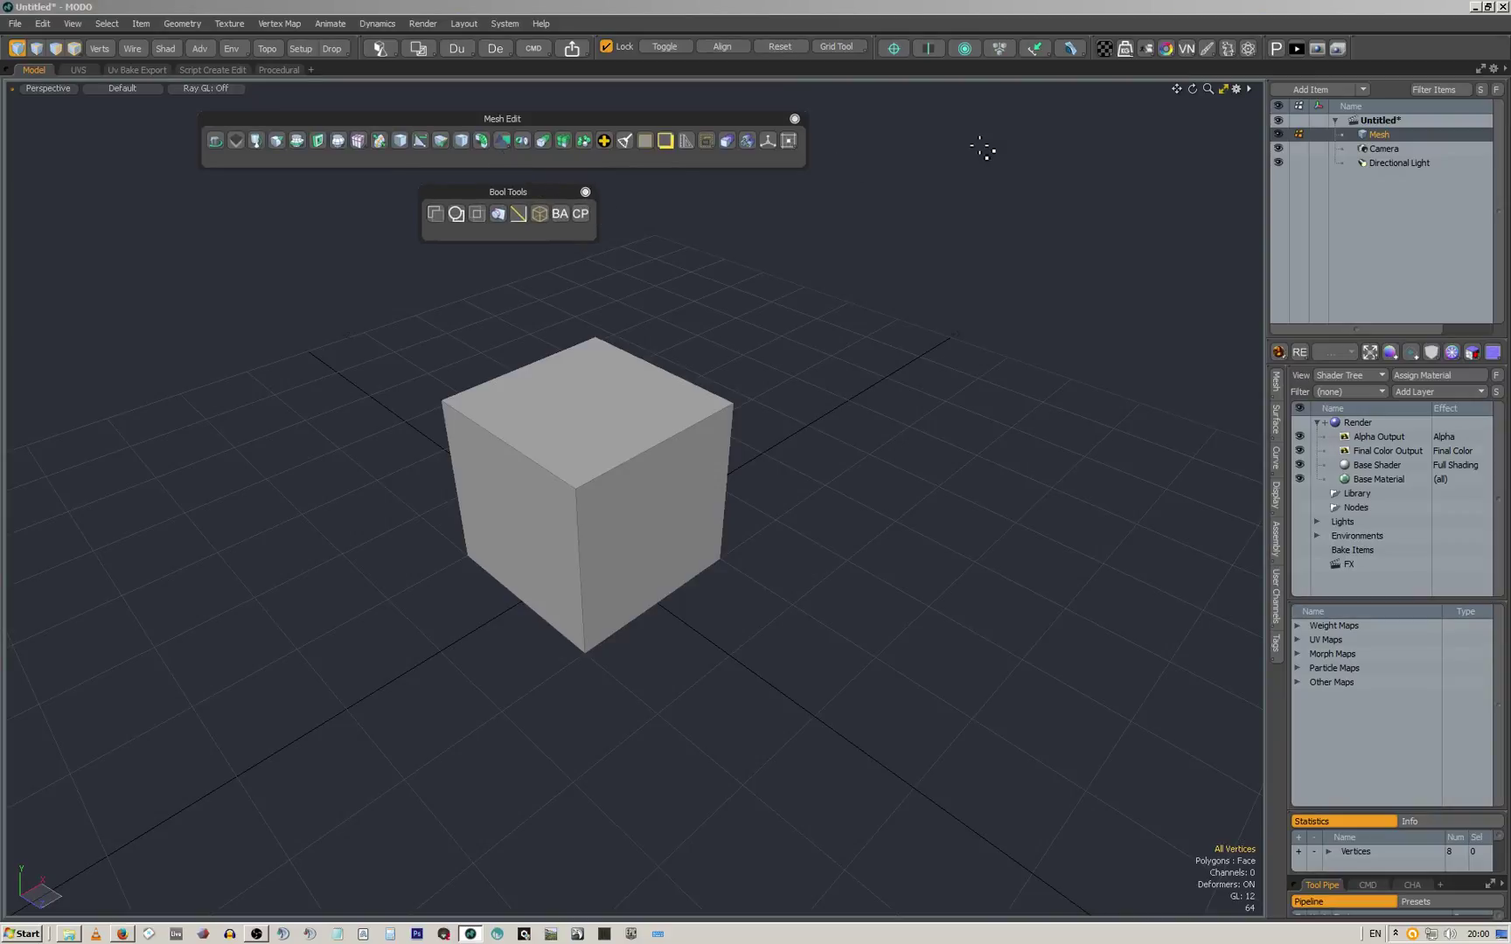
pyautogui.click(585, 192)
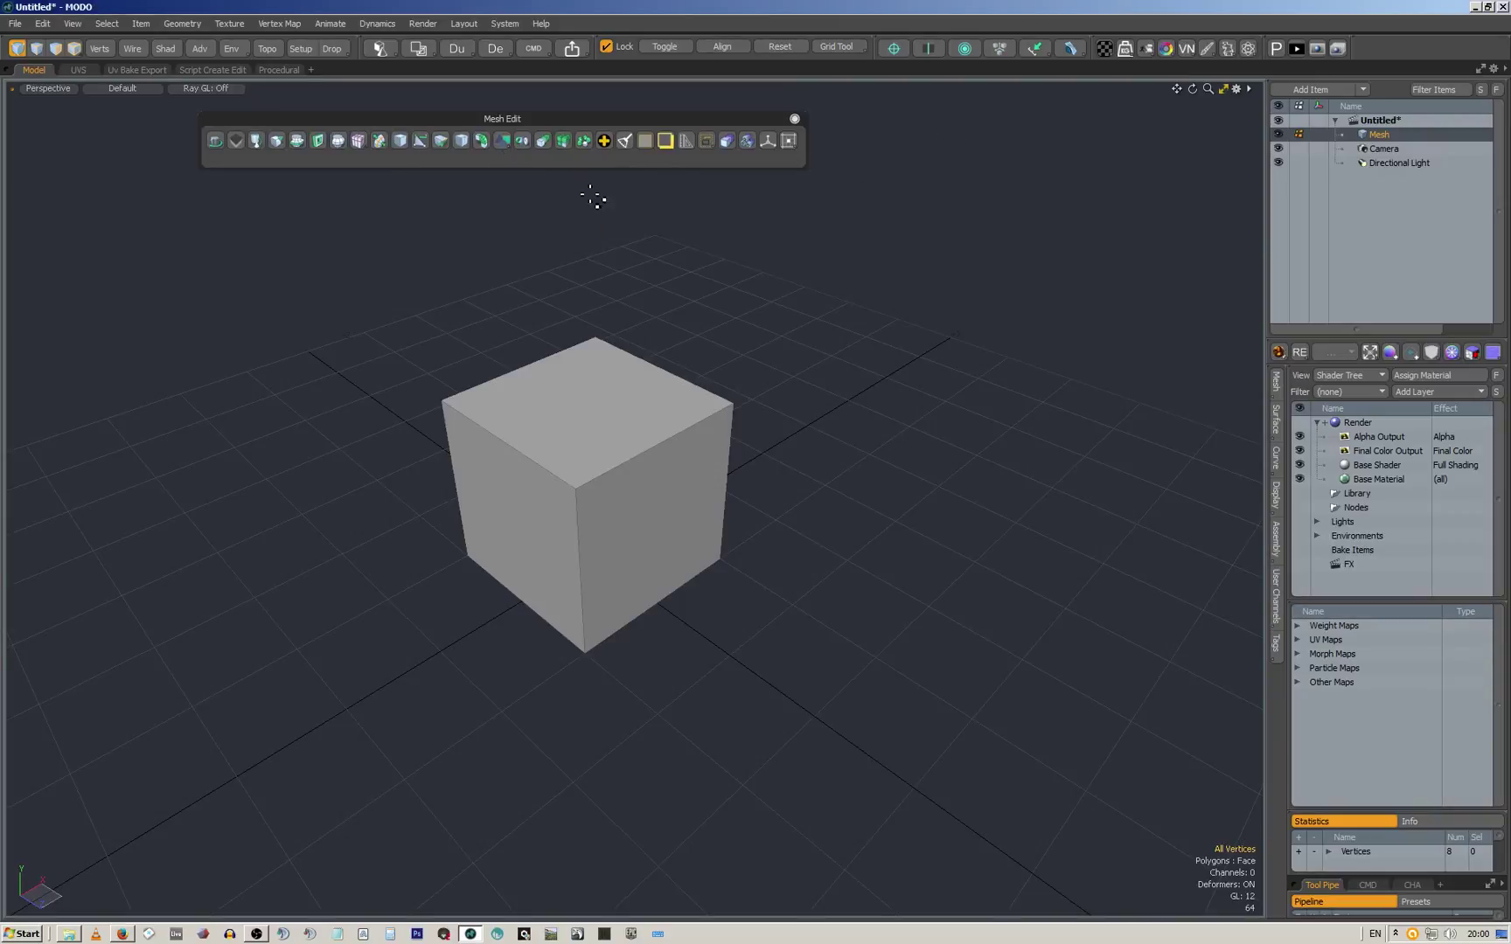
pyautogui.click(794, 118)
pyautogui.hotkey('ctrl', 'e')
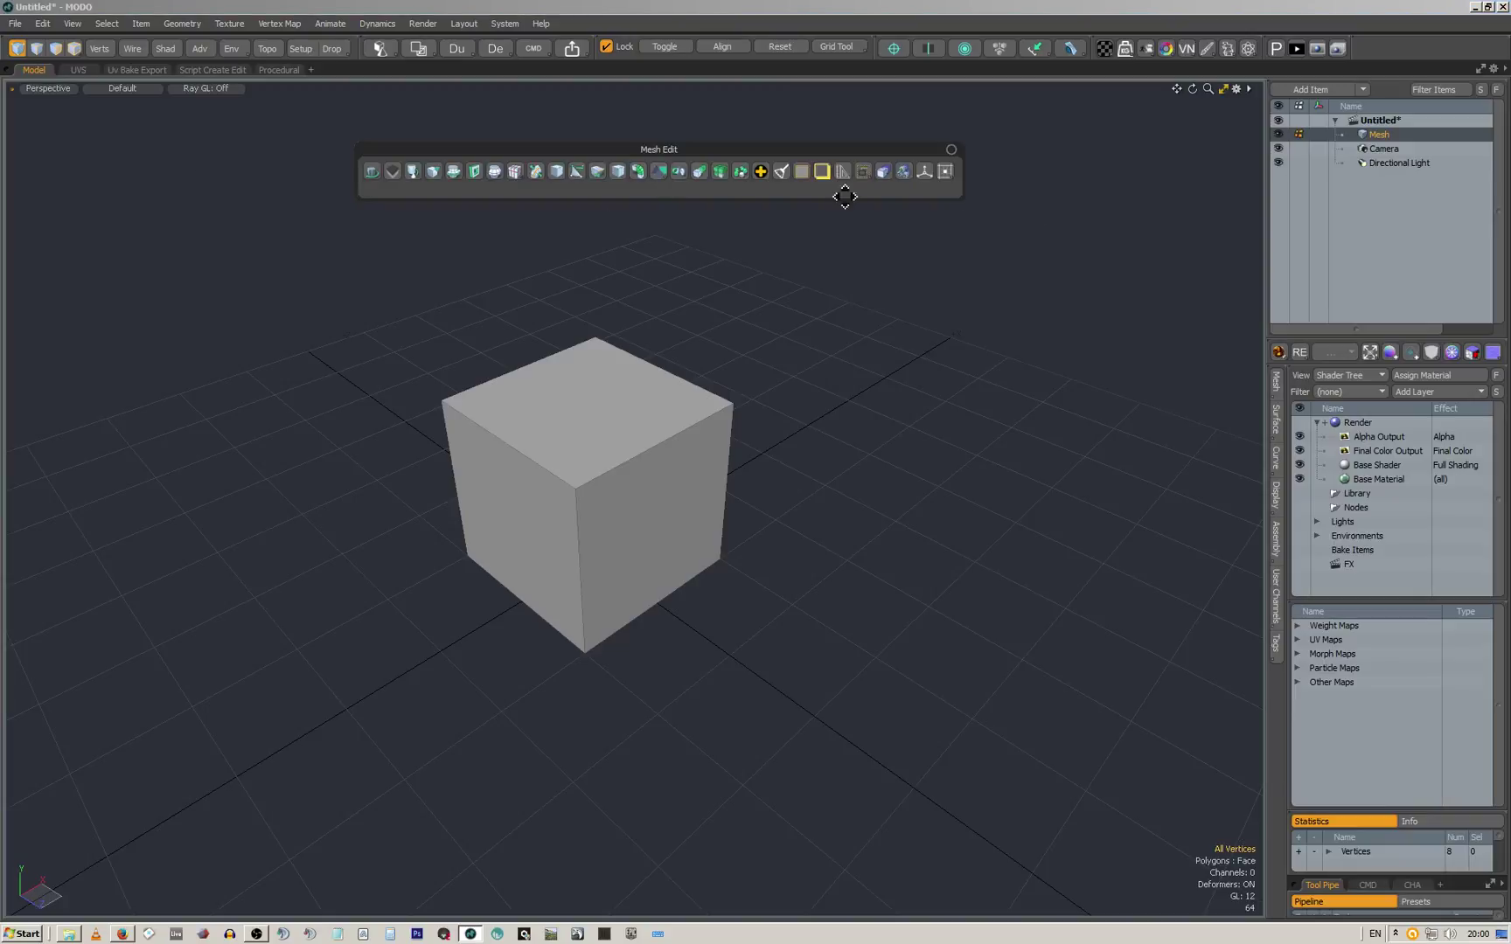
pyautogui.click(660, 169)
pyautogui.moveTo(687, 203); pyautogui.dragTo(692, 236)
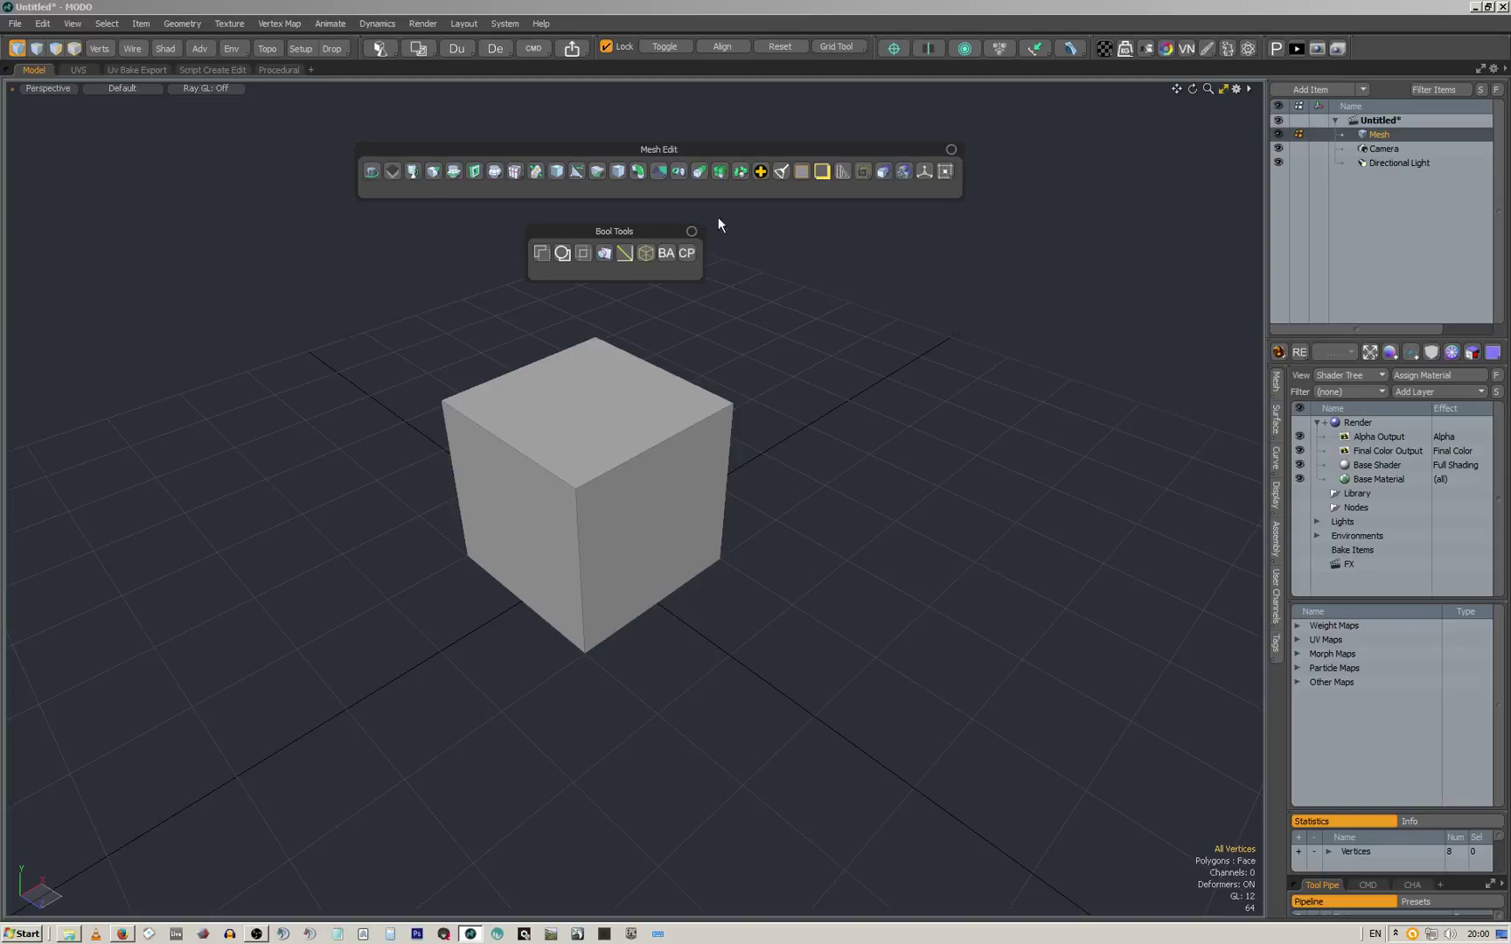
pyautogui.click(862, 217)
# Open the Bool Tools palette from Mesh Edit, close Mesh Edit and leave Bool Tools floating above the cube
pyautogui.hotkey('ctrl', '2')
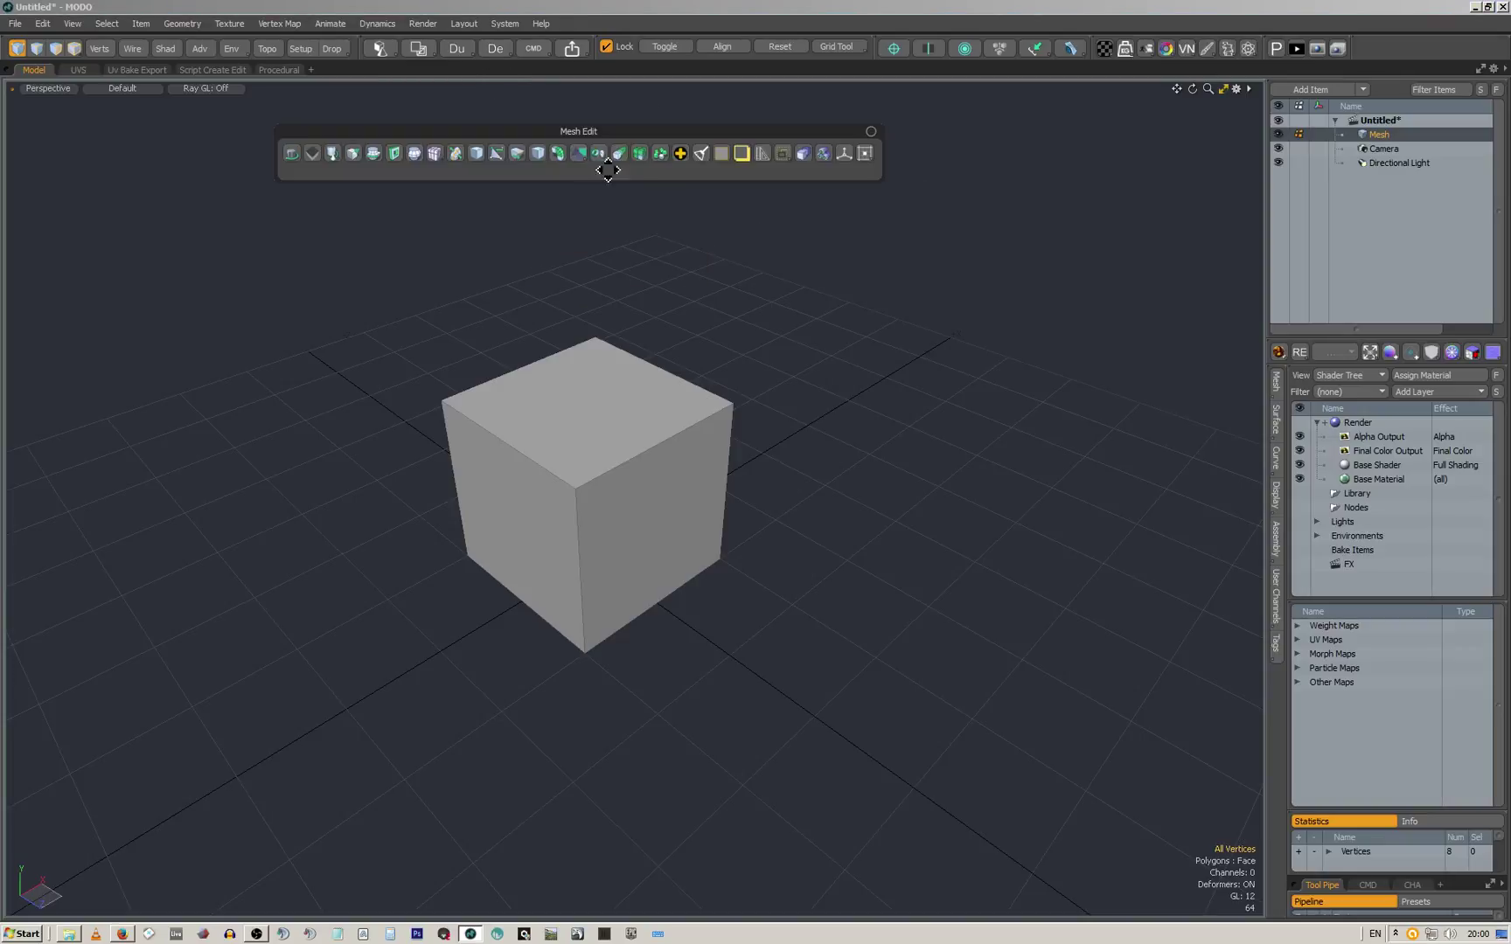
pyautogui.click(871, 131)
pyautogui.click(578, 153)
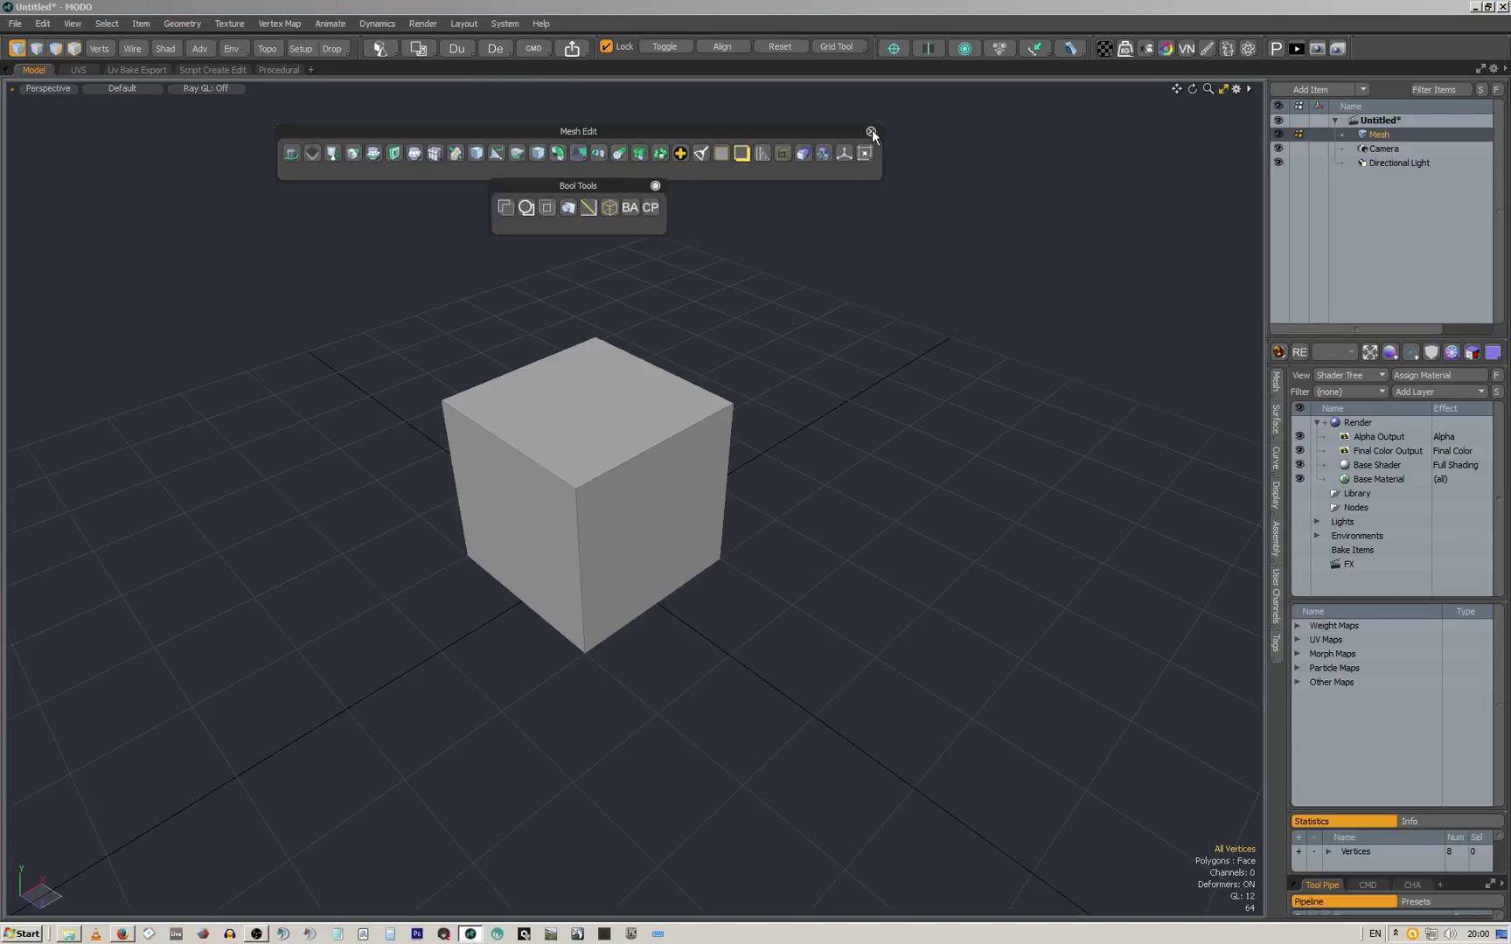
pyautogui.click(870, 132)
pyautogui.moveTo(603, 182); pyautogui.dragTo(617, 85)
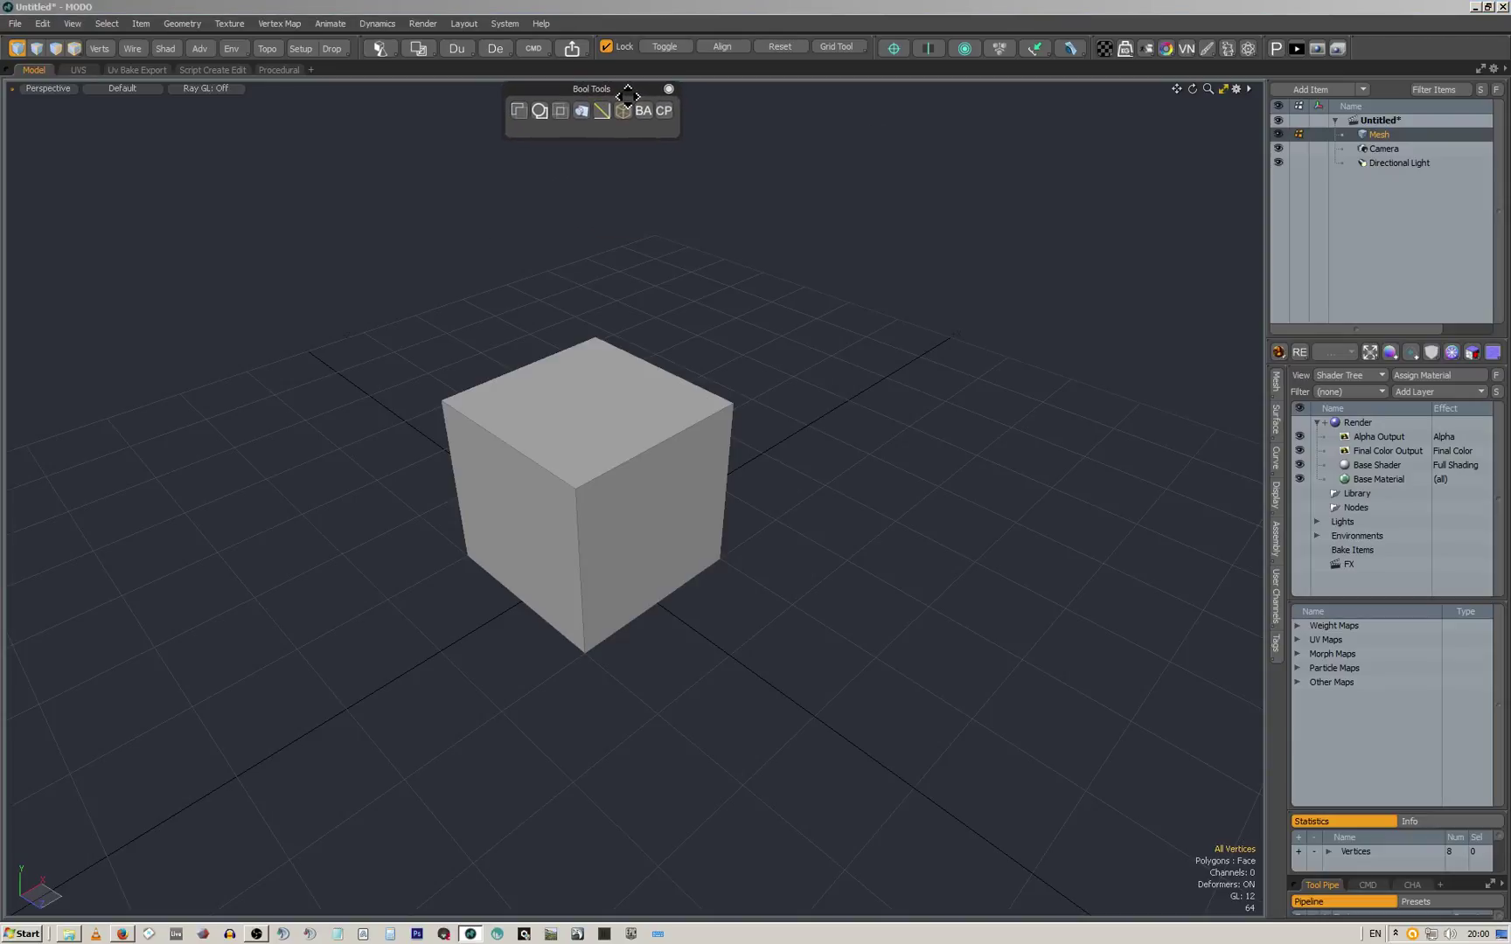
pyautogui.keyDown('alt'); pyautogui.moveTo(708, 254); pyautogui.dragTo(587, 203); pyautogui.keyUp('alt')
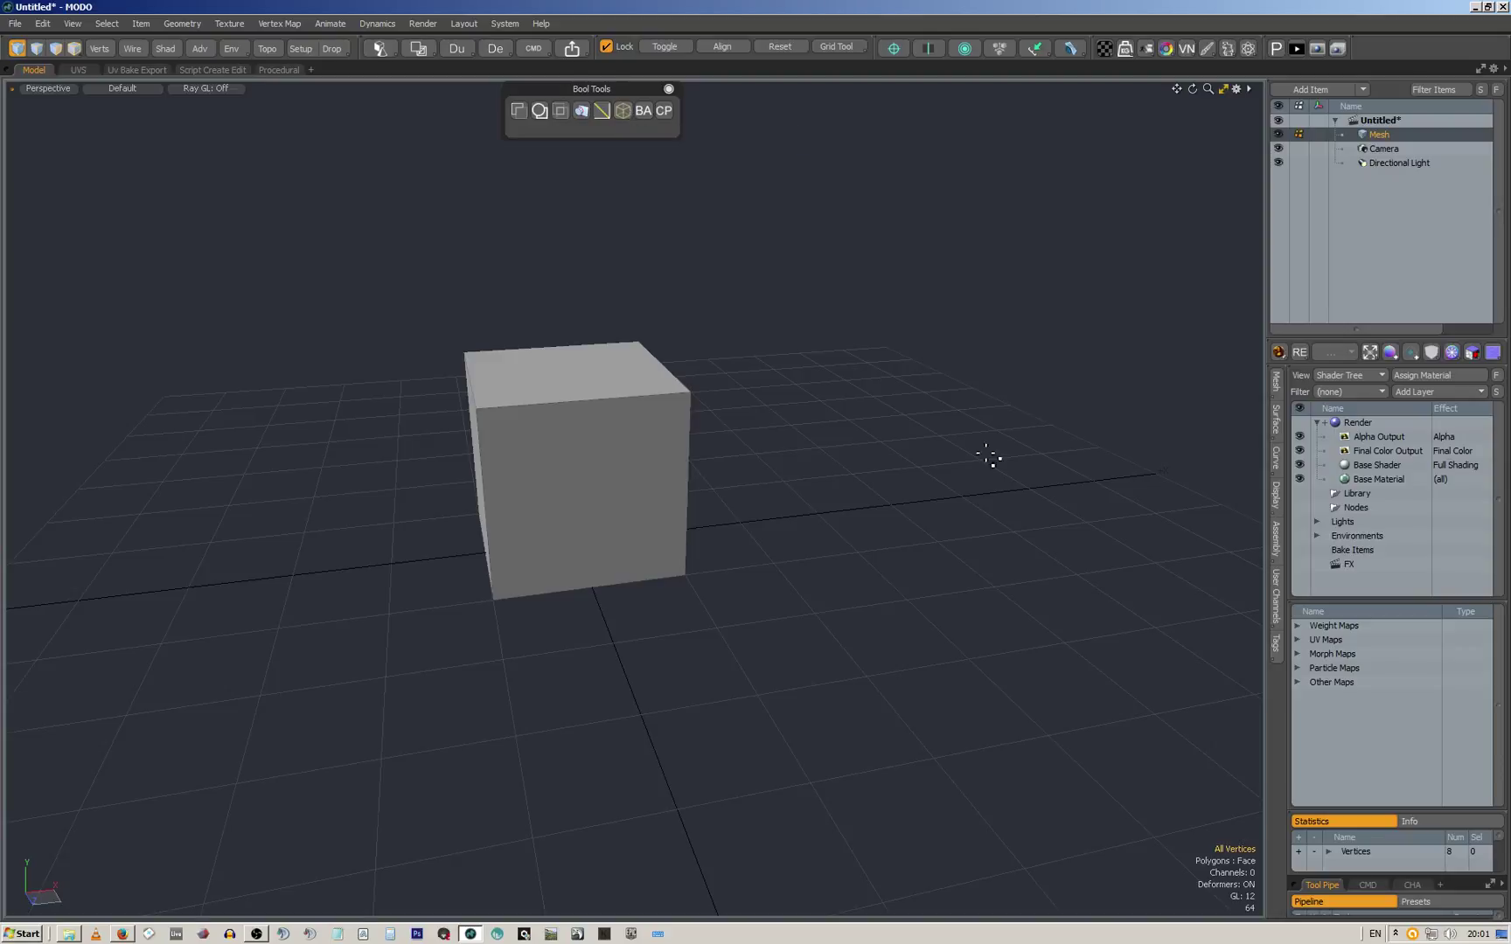
# Open the Hammerfall DSP Settings for the audio card, look over the HDSP9632 settings and close them
pyautogui.click(1396, 934)
pyautogui.click(1383, 849)
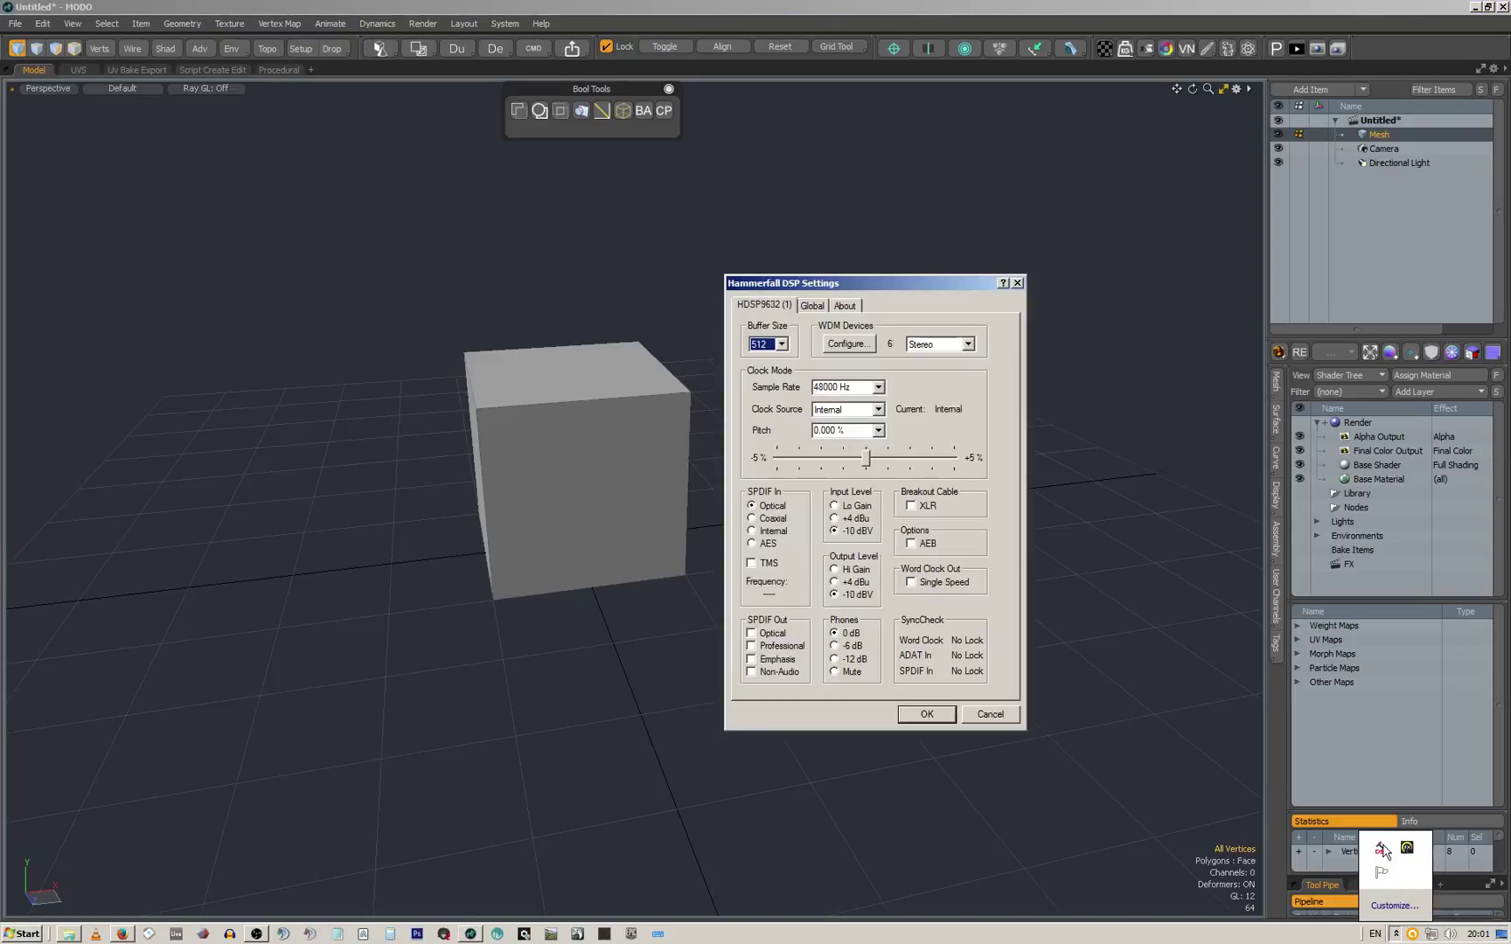
pyautogui.click(927, 713)
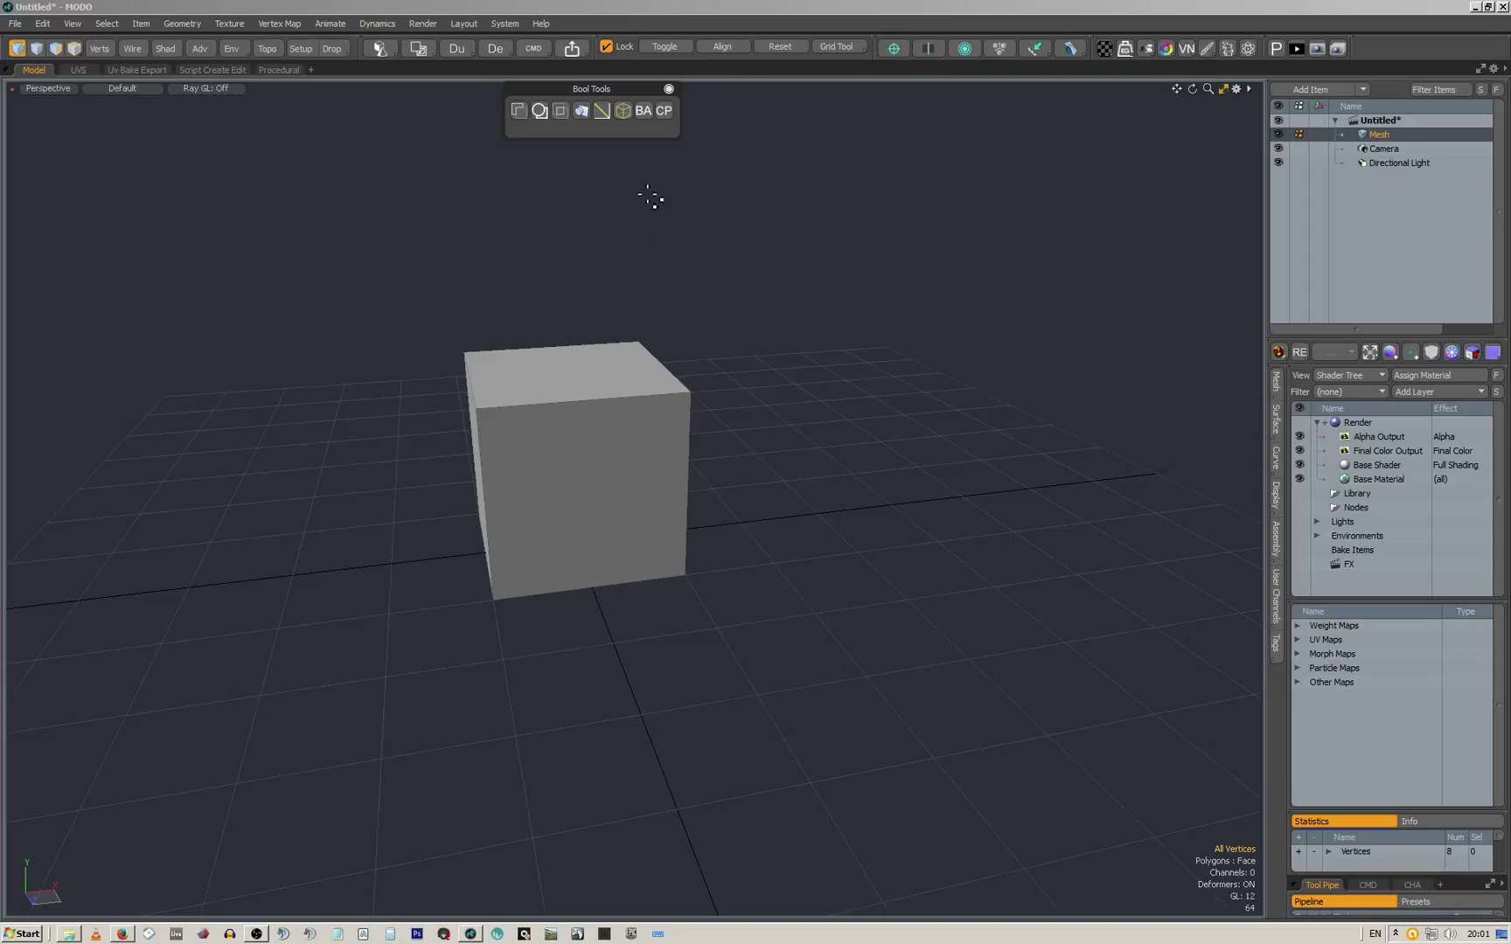
# Bring up the BA tool's Edge Bevel value prompt in edge mode and cancel it without entering a value
pyautogui.click(645, 111)
pyautogui.click(1244, 668)
pyautogui.press('2')
pyautogui.click(642, 109)
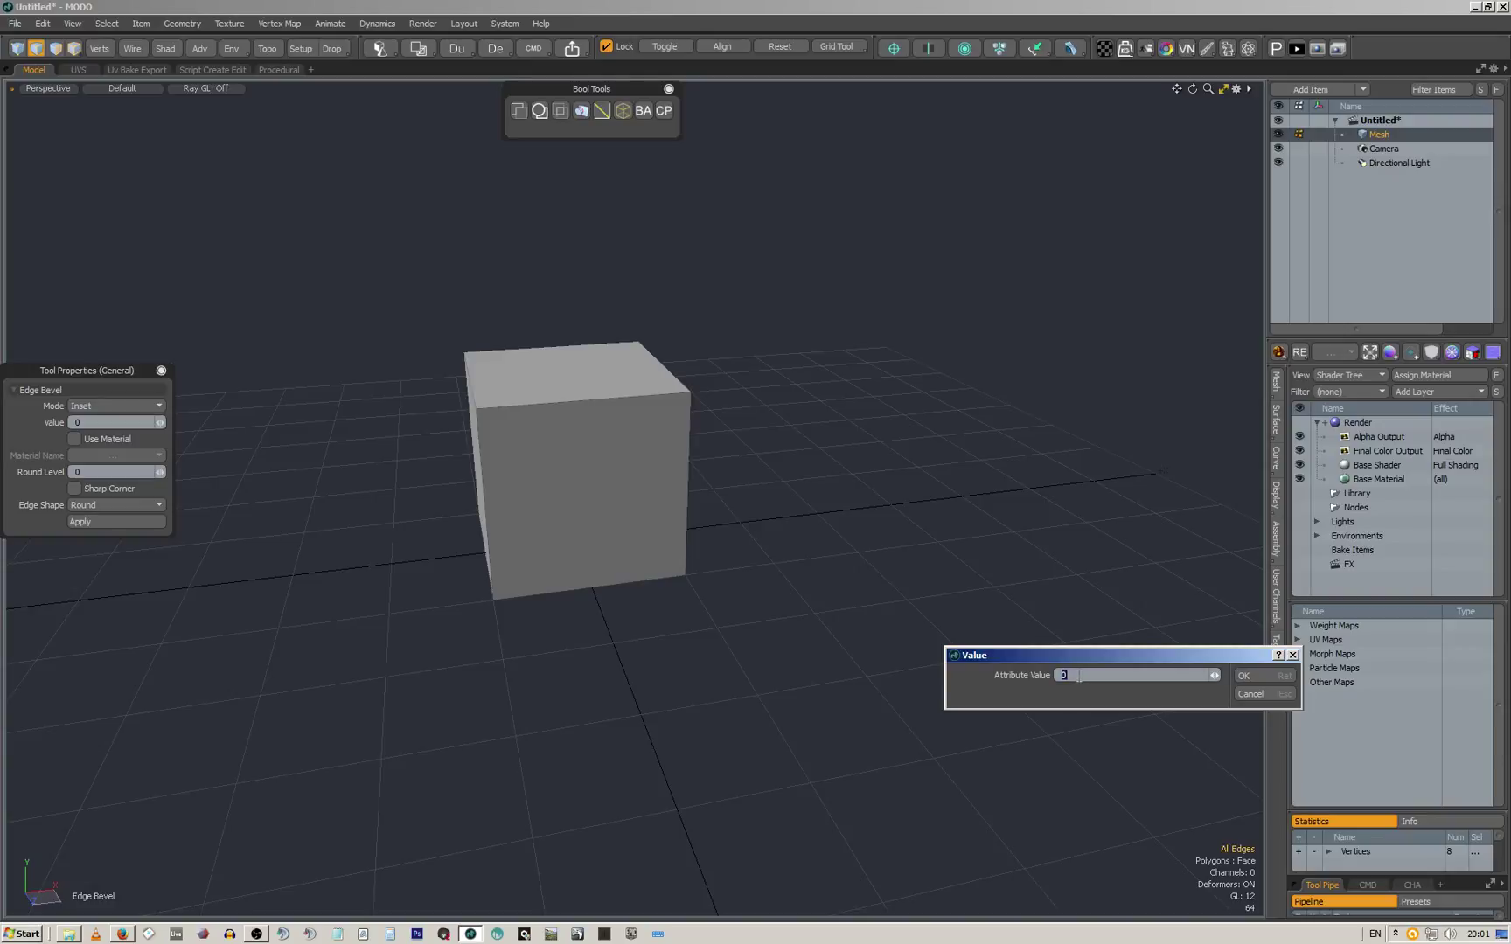
pyautogui.click(1268, 696)
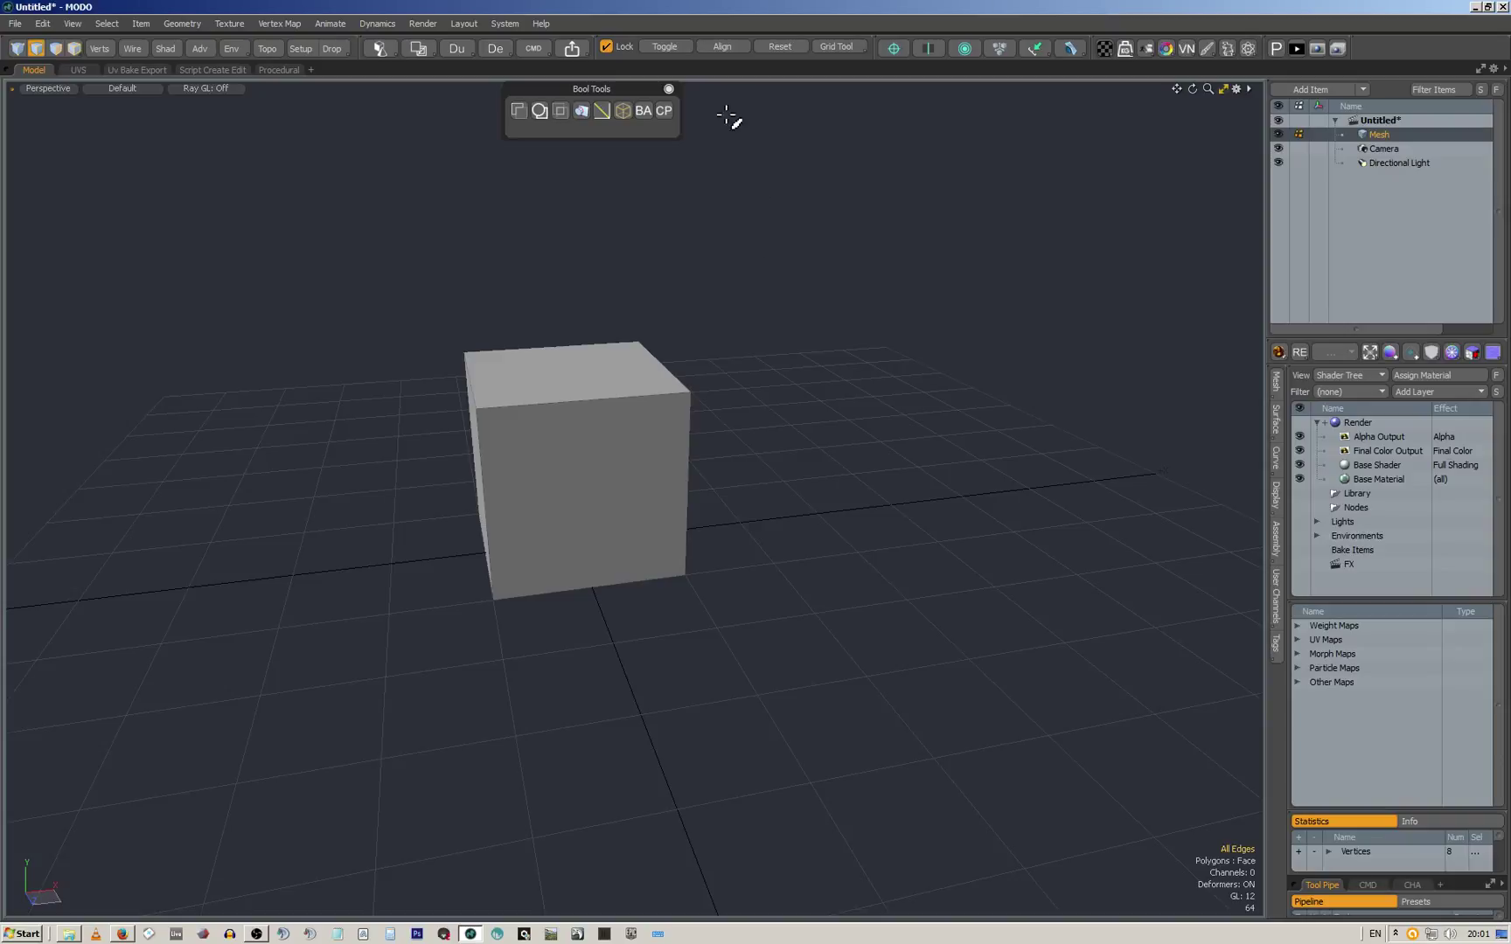
# Reduce the viewport grid size to 32 with the Grid Tool
pyautogui.keyDown('alt'); pyautogui.moveTo(627, 226); pyautogui.dragTo(706, 258); pyautogui.keyUp('alt')
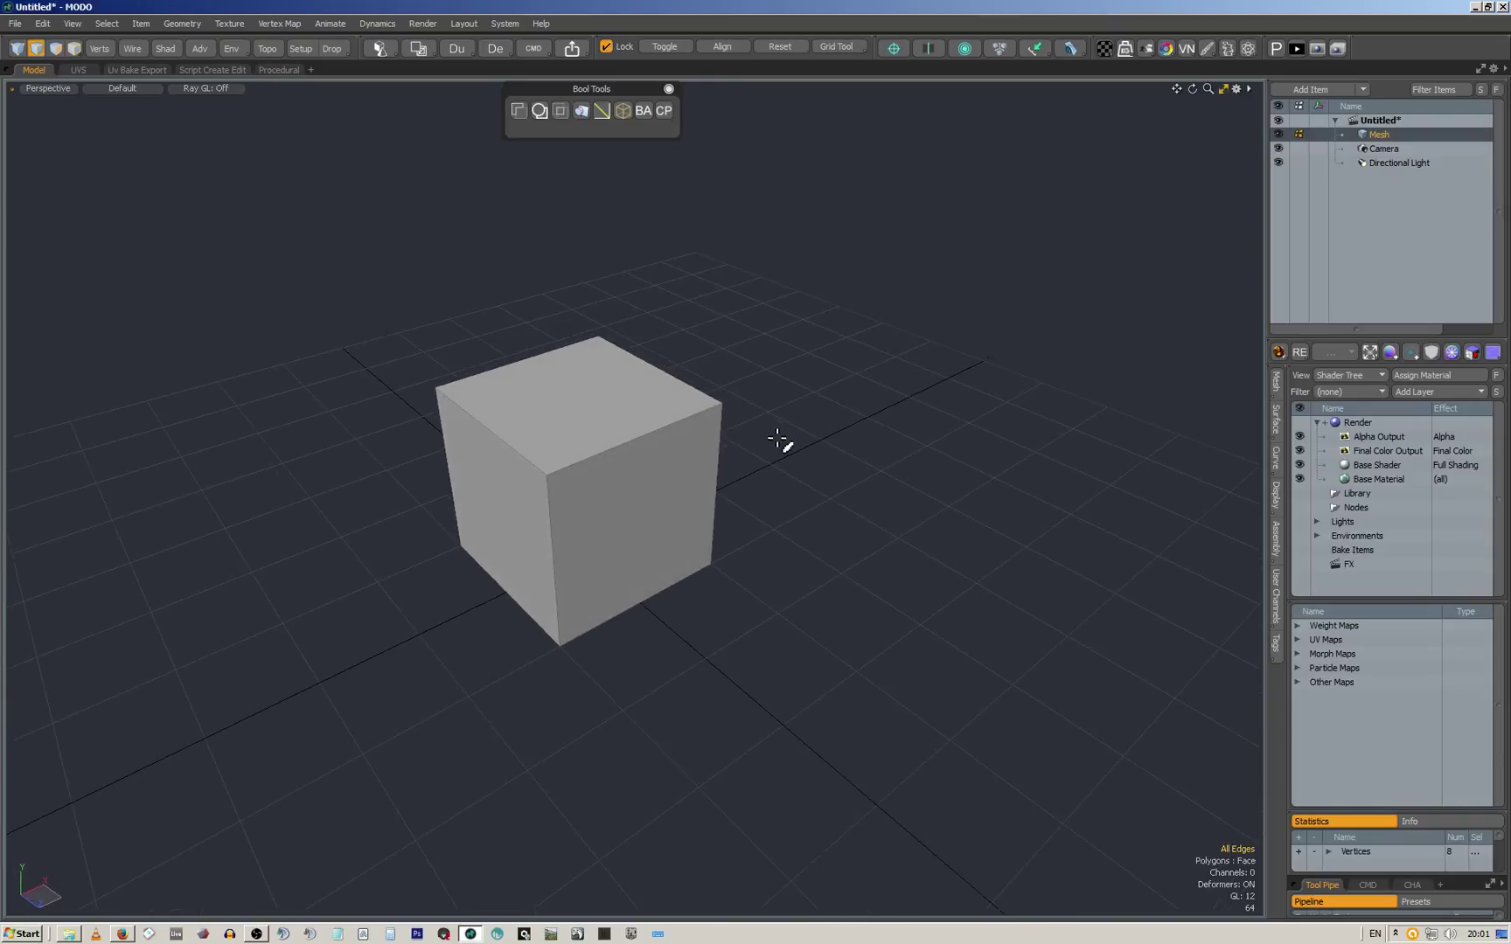
pyautogui.press('alt')
pyautogui.click(835, 46)
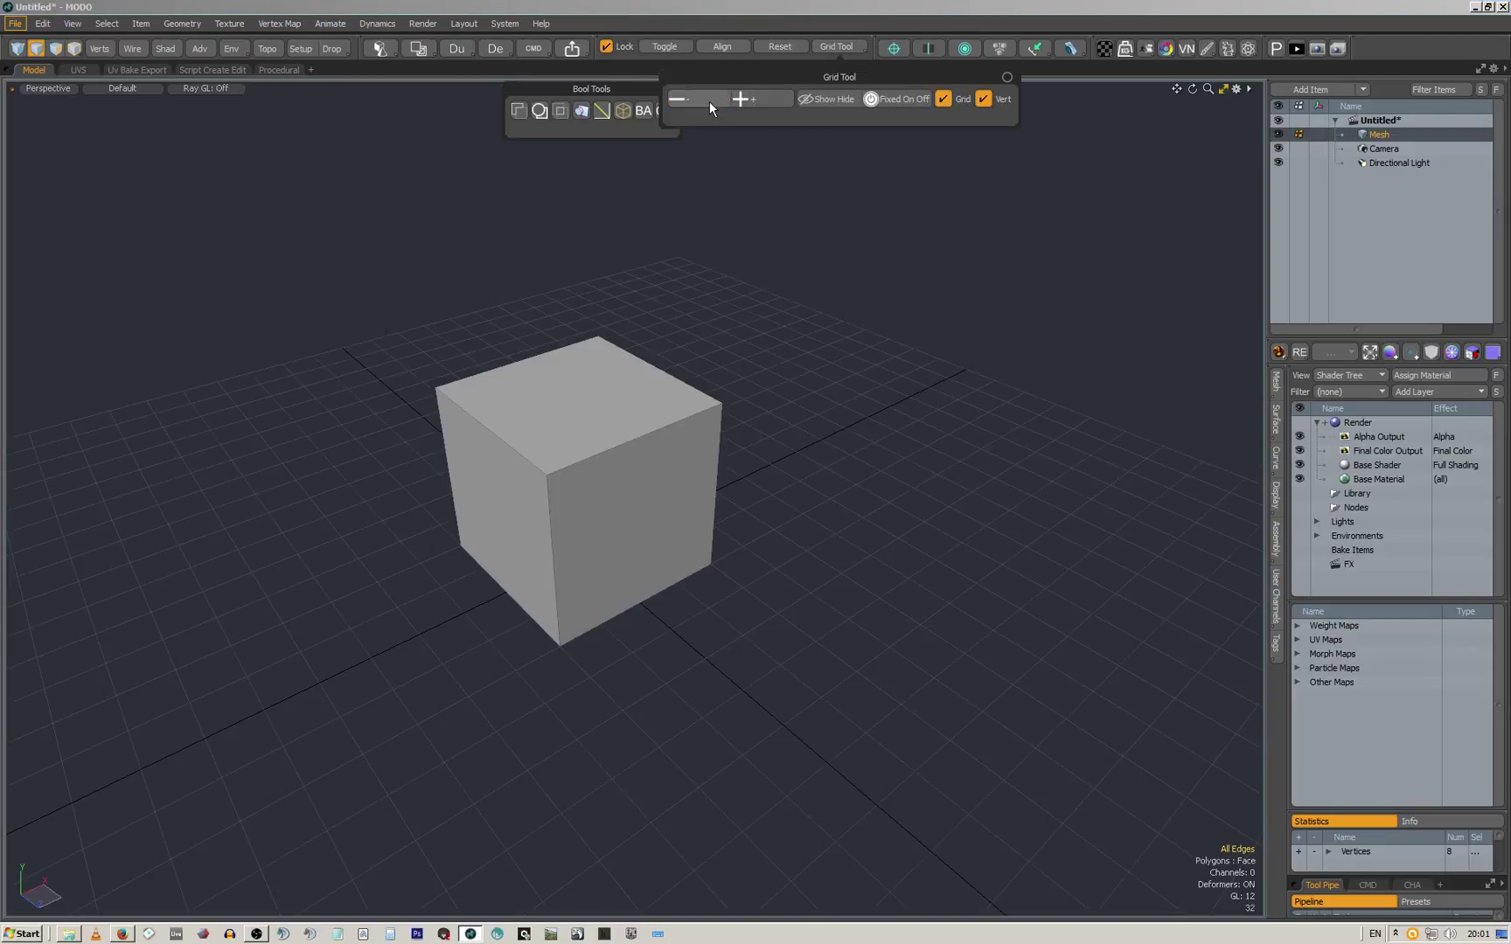
# Create a second box of 64 × 64 × 128 on the ground beside the cube, with its long side along Z
pyautogui.keyDown('alt'); pyautogui.moveTo(783, 611); pyautogui.dragTo(632, 652); pyautogui.keyUp('alt')
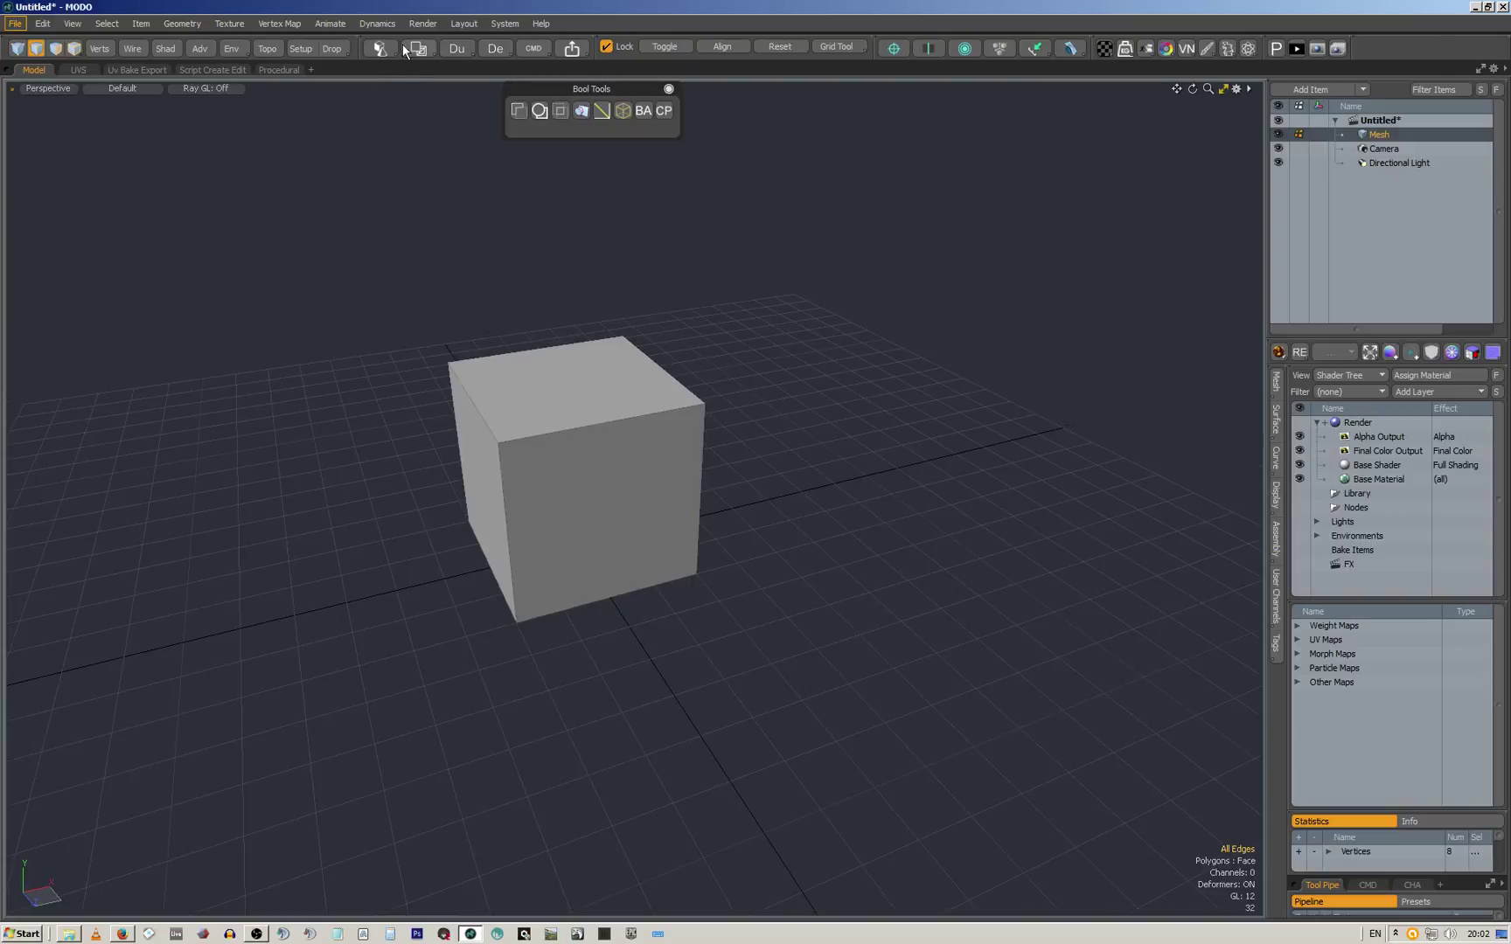
pyautogui.click(380, 48)
pyautogui.click(522, 104)
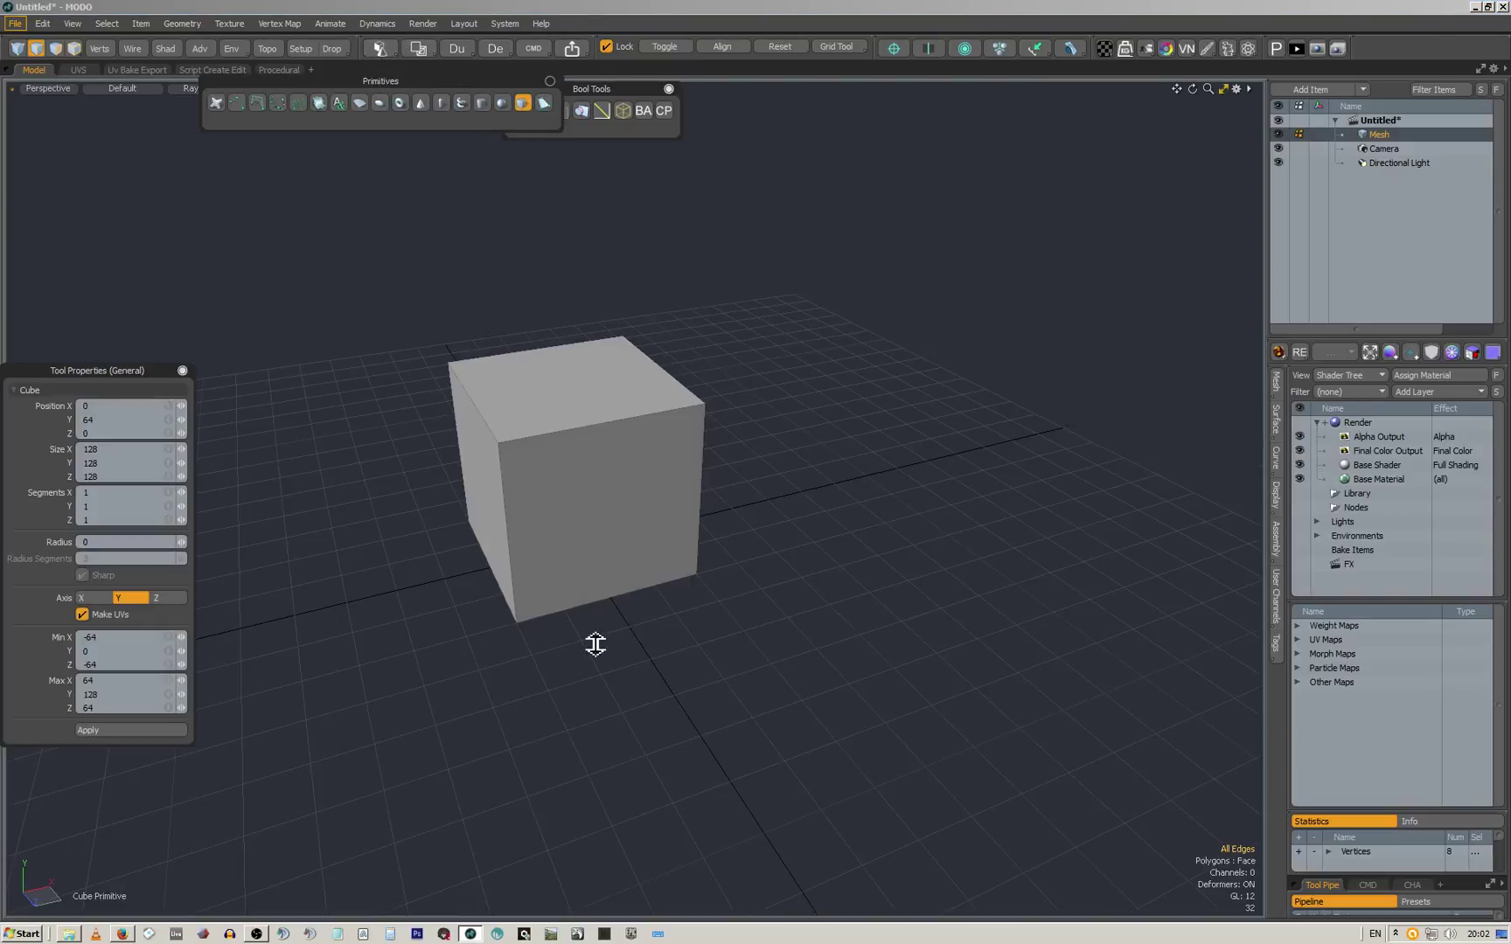
pyautogui.moveTo(583, 650); pyautogui.dragTo(794, 505)
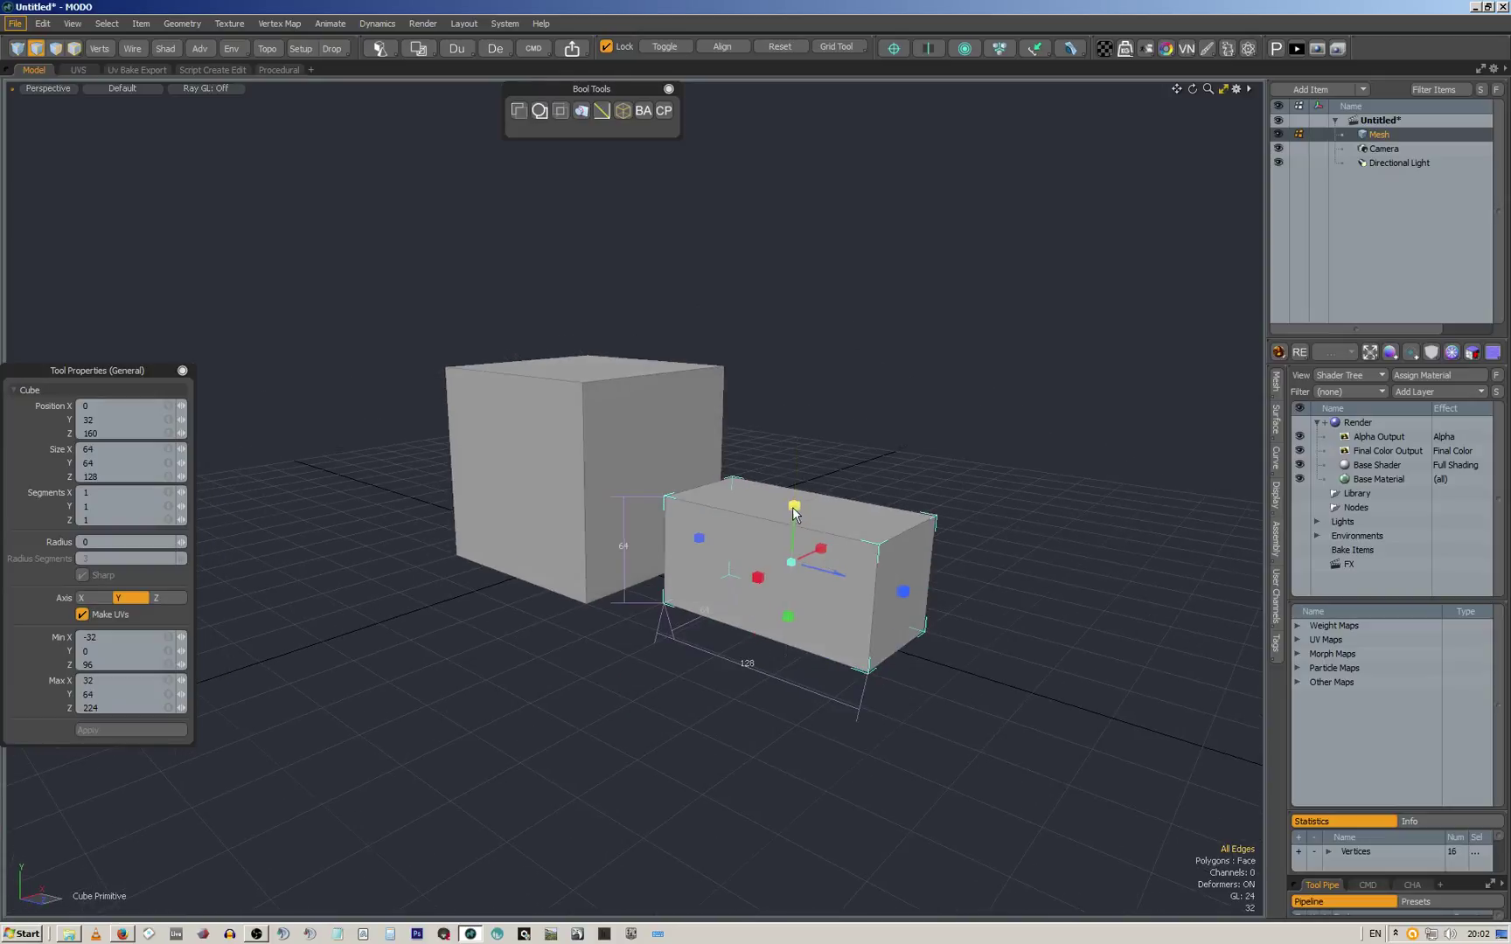
pyautogui.press('space')
pyautogui.press('space')
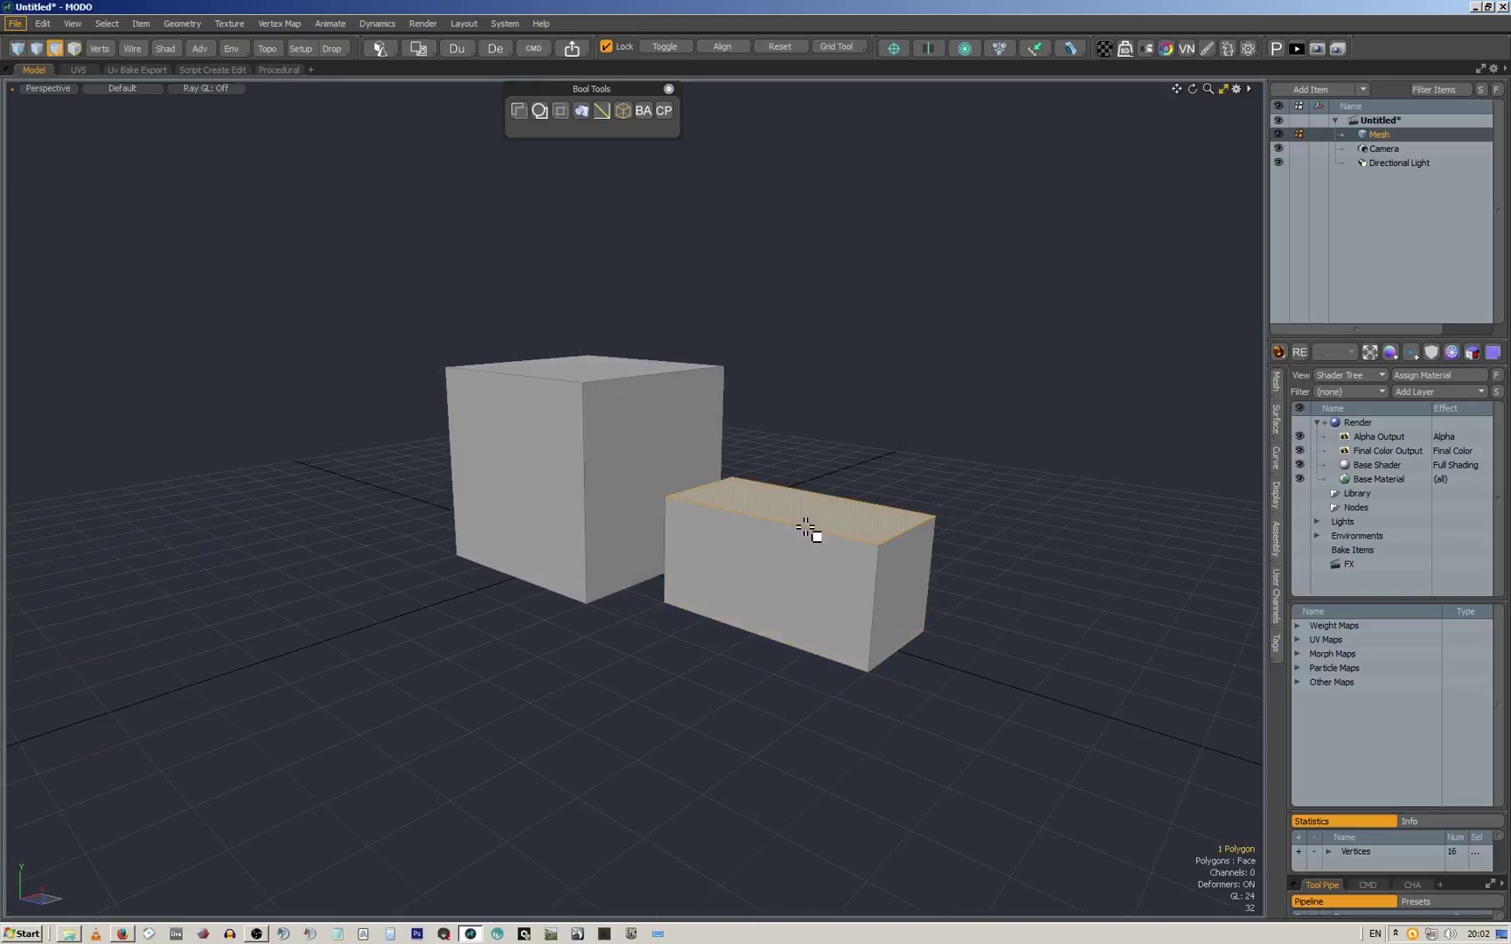
# Select the whole second box and rotate it -90° about X so it stands upright
pyautogui.doubleClick(806, 528)
pyautogui.press('e')
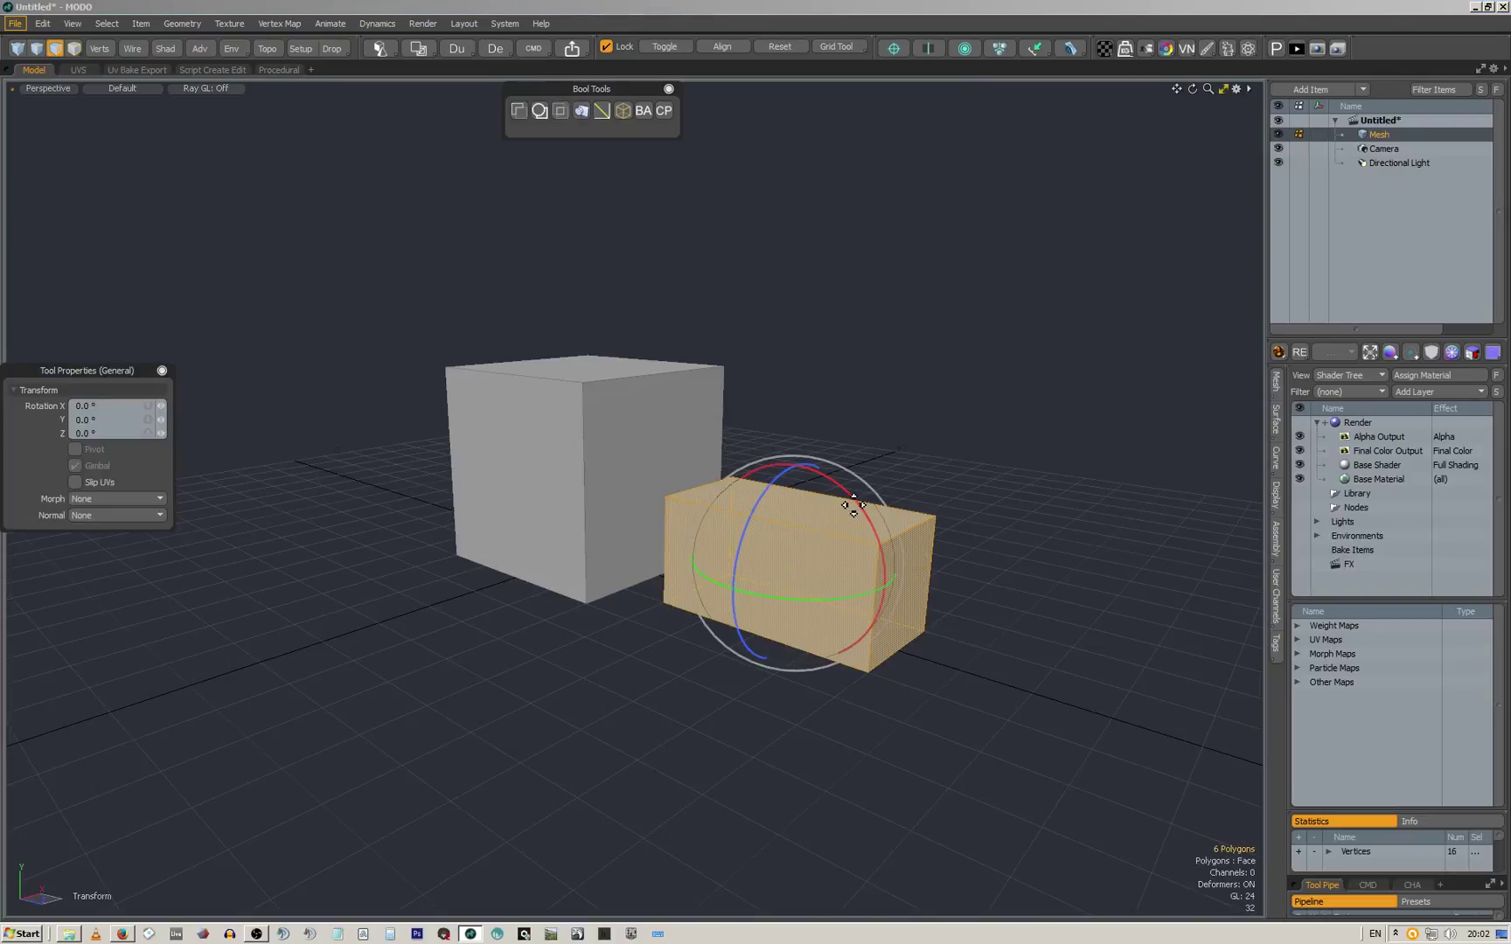
pyautogui.moveTo(846, 521); pyautogui.dragTo(263, 425)
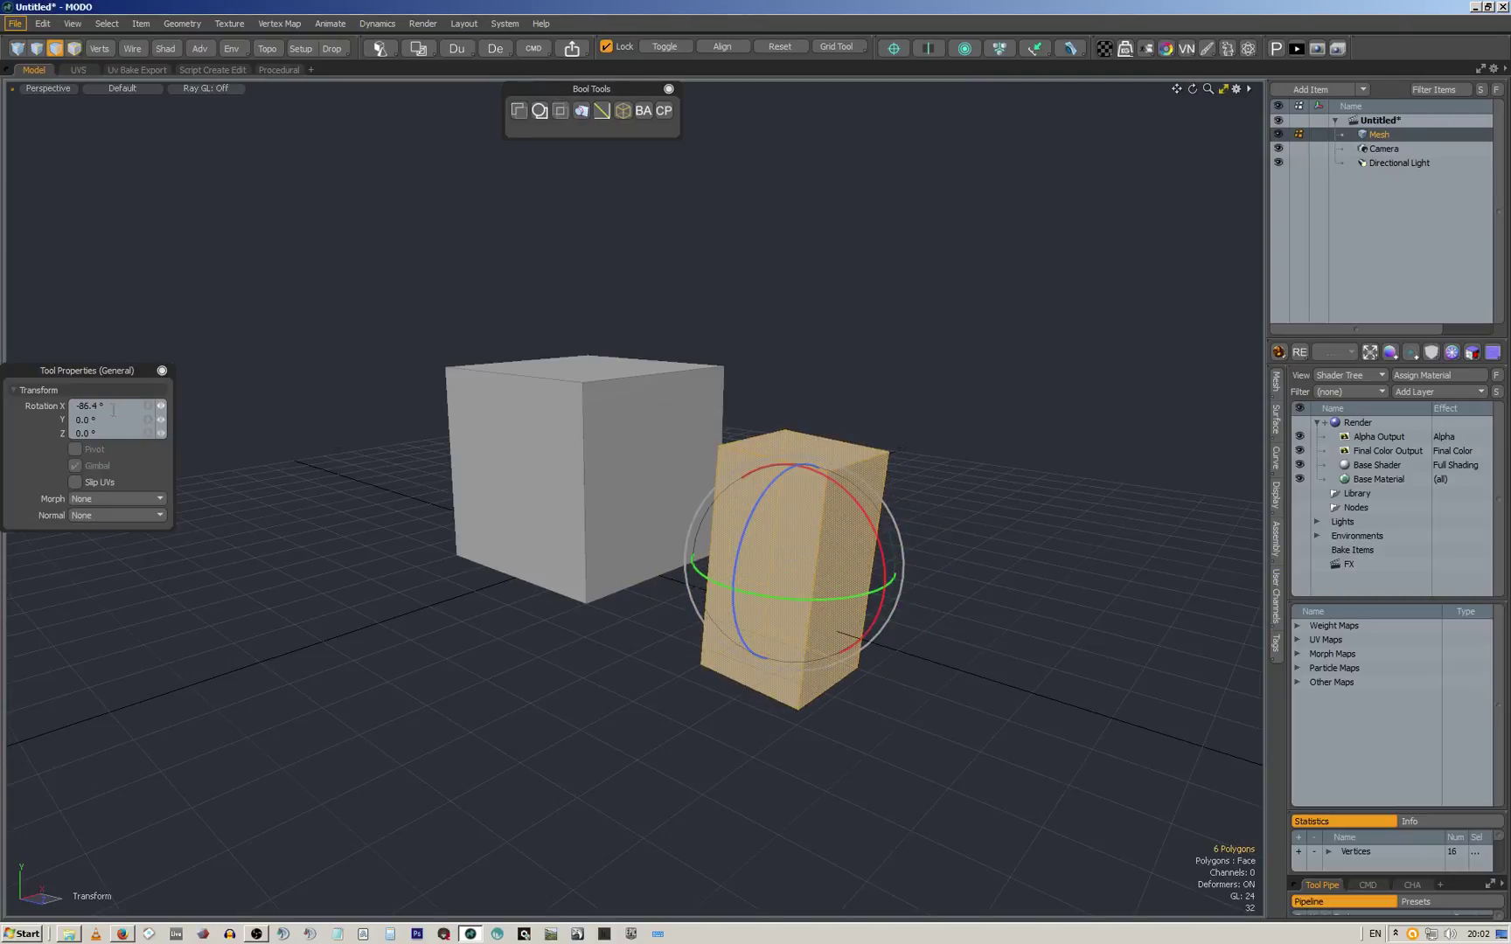
pyautogui.moveTo(104, 405); pyautogui.dragTo(83, 406)
pyautogui.write('-90')
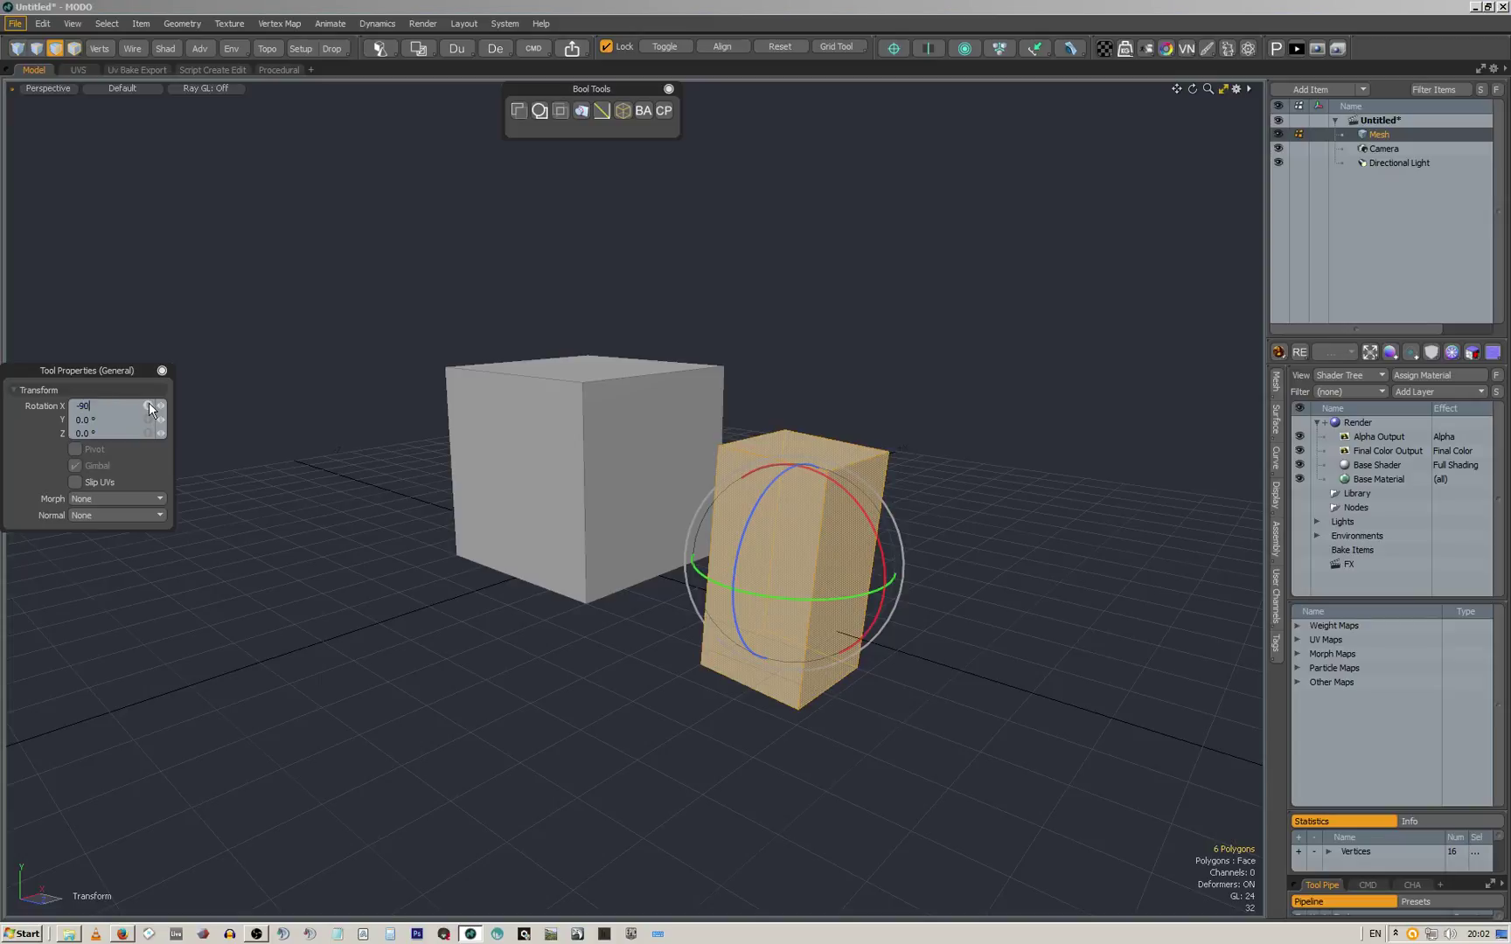
pyautogui.press('Return')
pyautogui.press('q')
pyautogui.press('e')
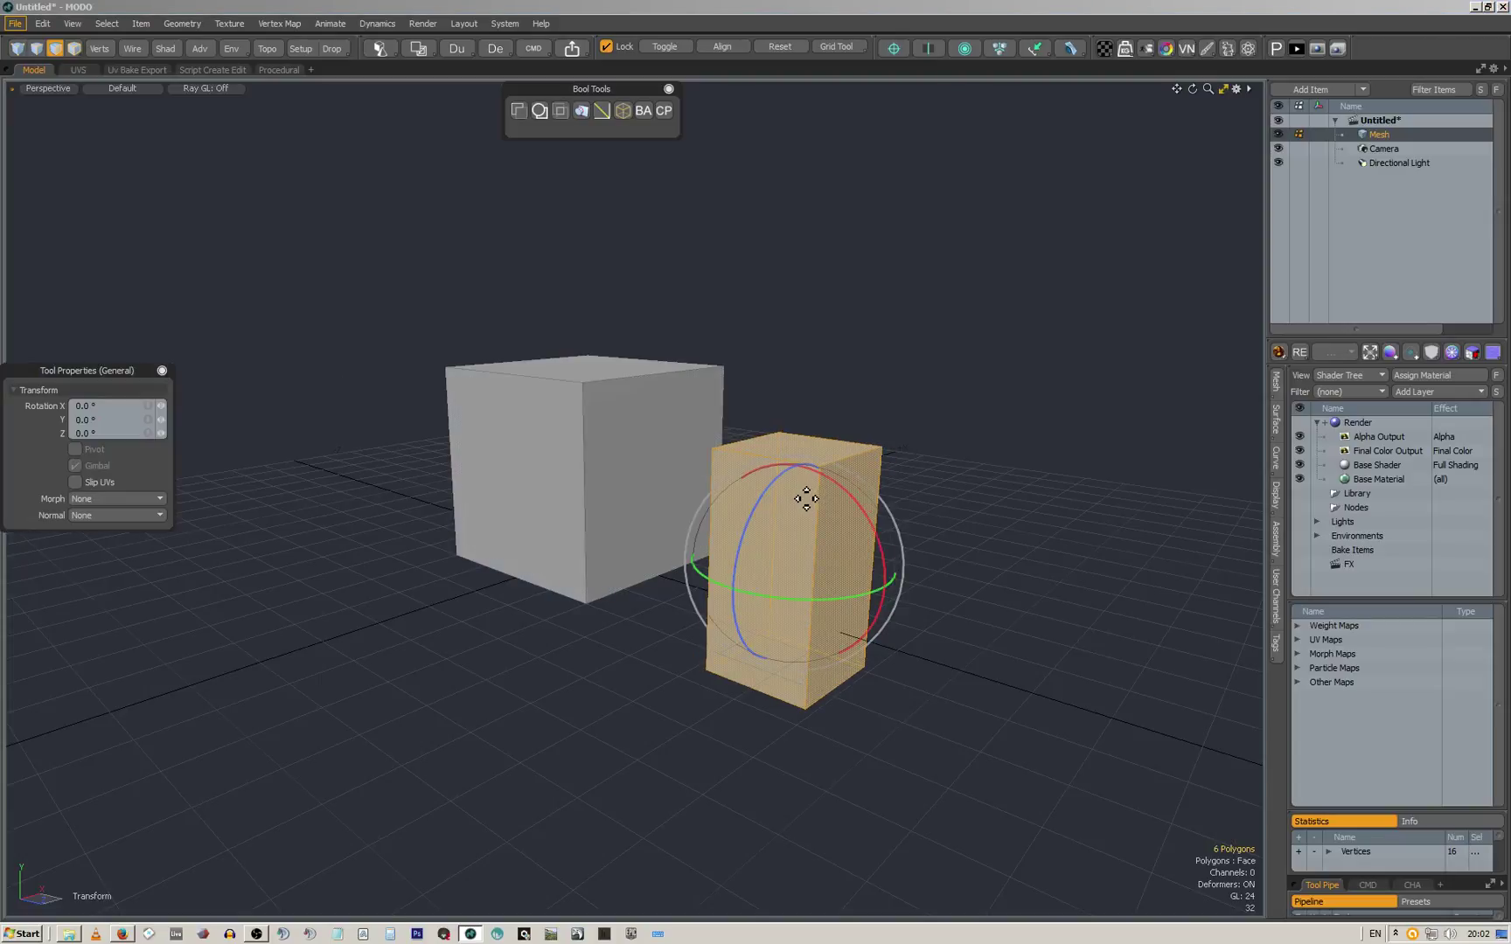
pyautogui.press('q')
# Move the upright box 96 in Y and -96 in Z so it overlaps the side of the large cube
pyautogui.press('w')
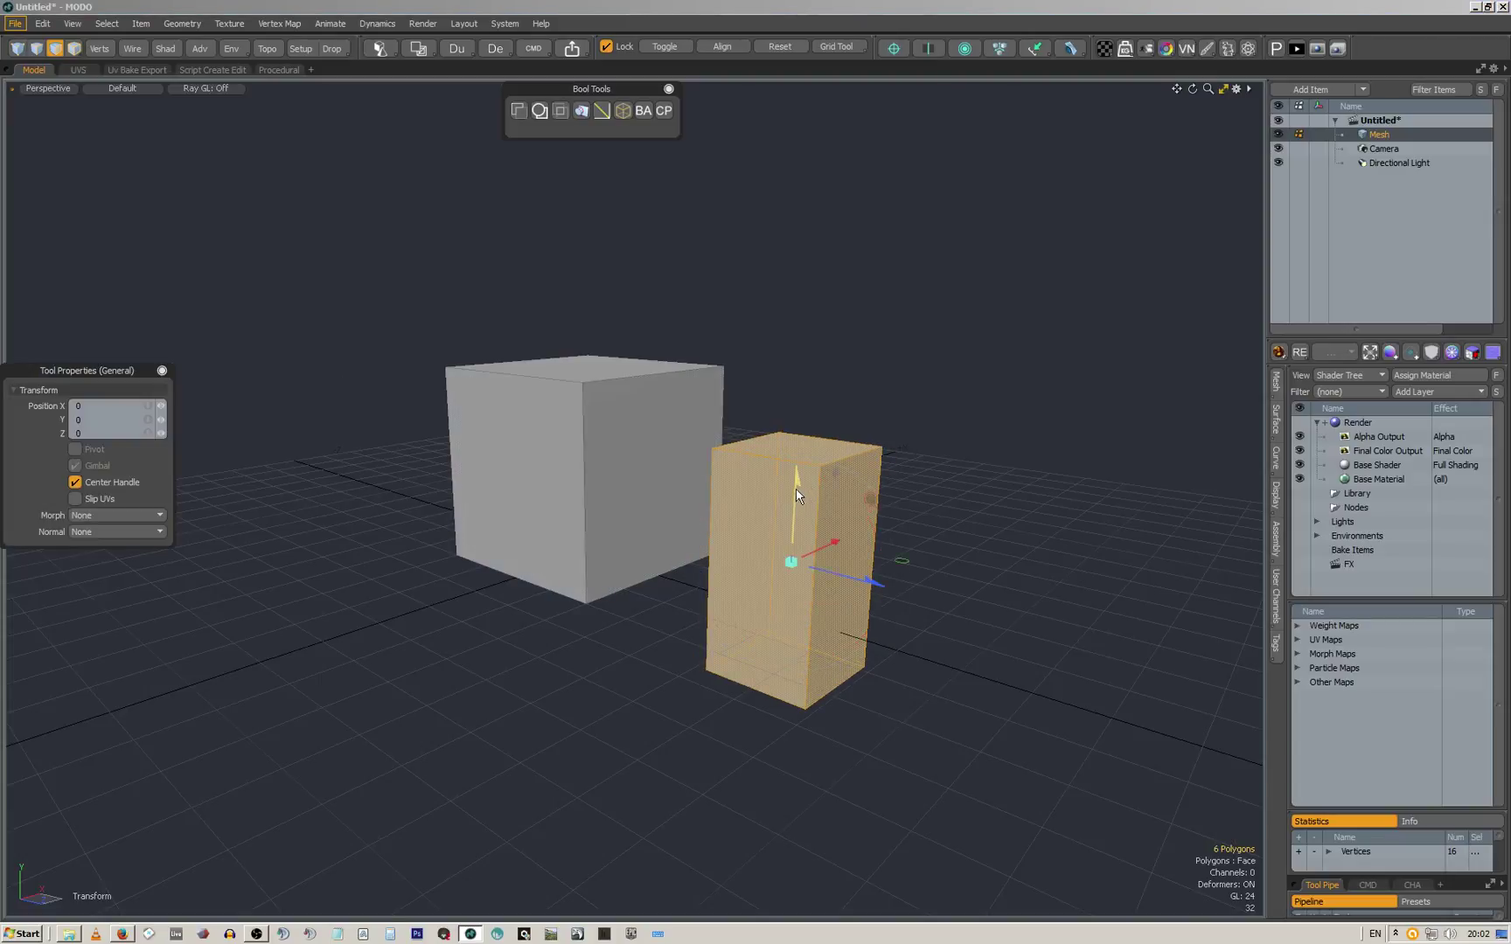
pyautogui.moveTo(796, 494); pyautogui.dragTo(803, 317)
pyautogui.moveTo(802, 314); pyautogui.dragTo(880, 365, button='middle')
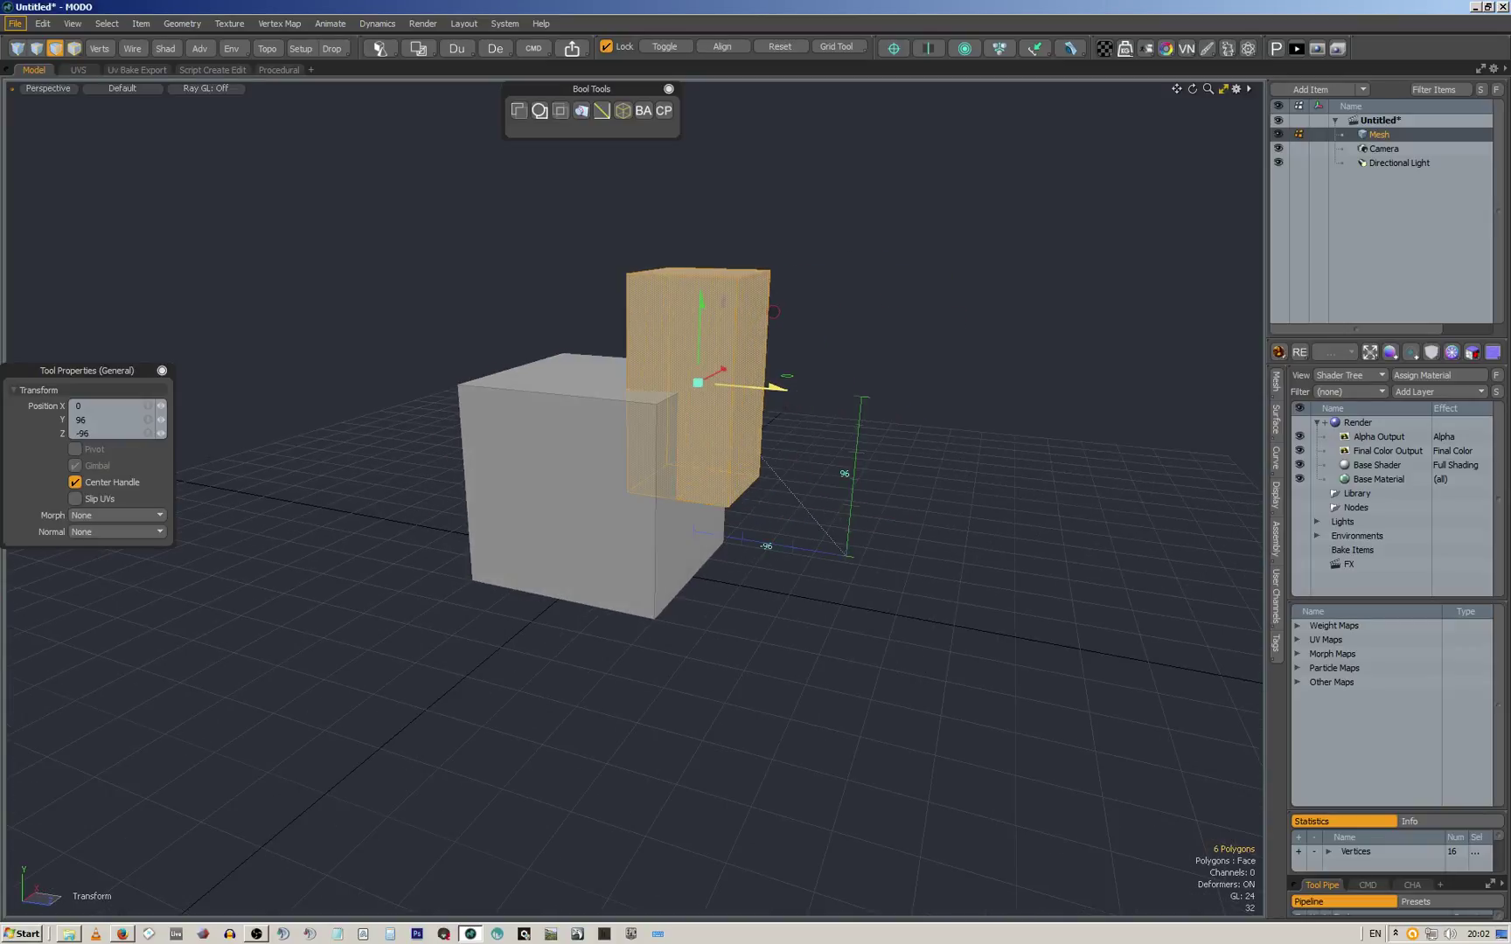
pyautogui.keyDown('alt'); pyautogui.moveTo(769, 410); pyautogui.dragTo(705, 428); pyautogui.keyUp('alt')
pyautogui.scroll(3, 578, 449)
pyautogui.press('space')
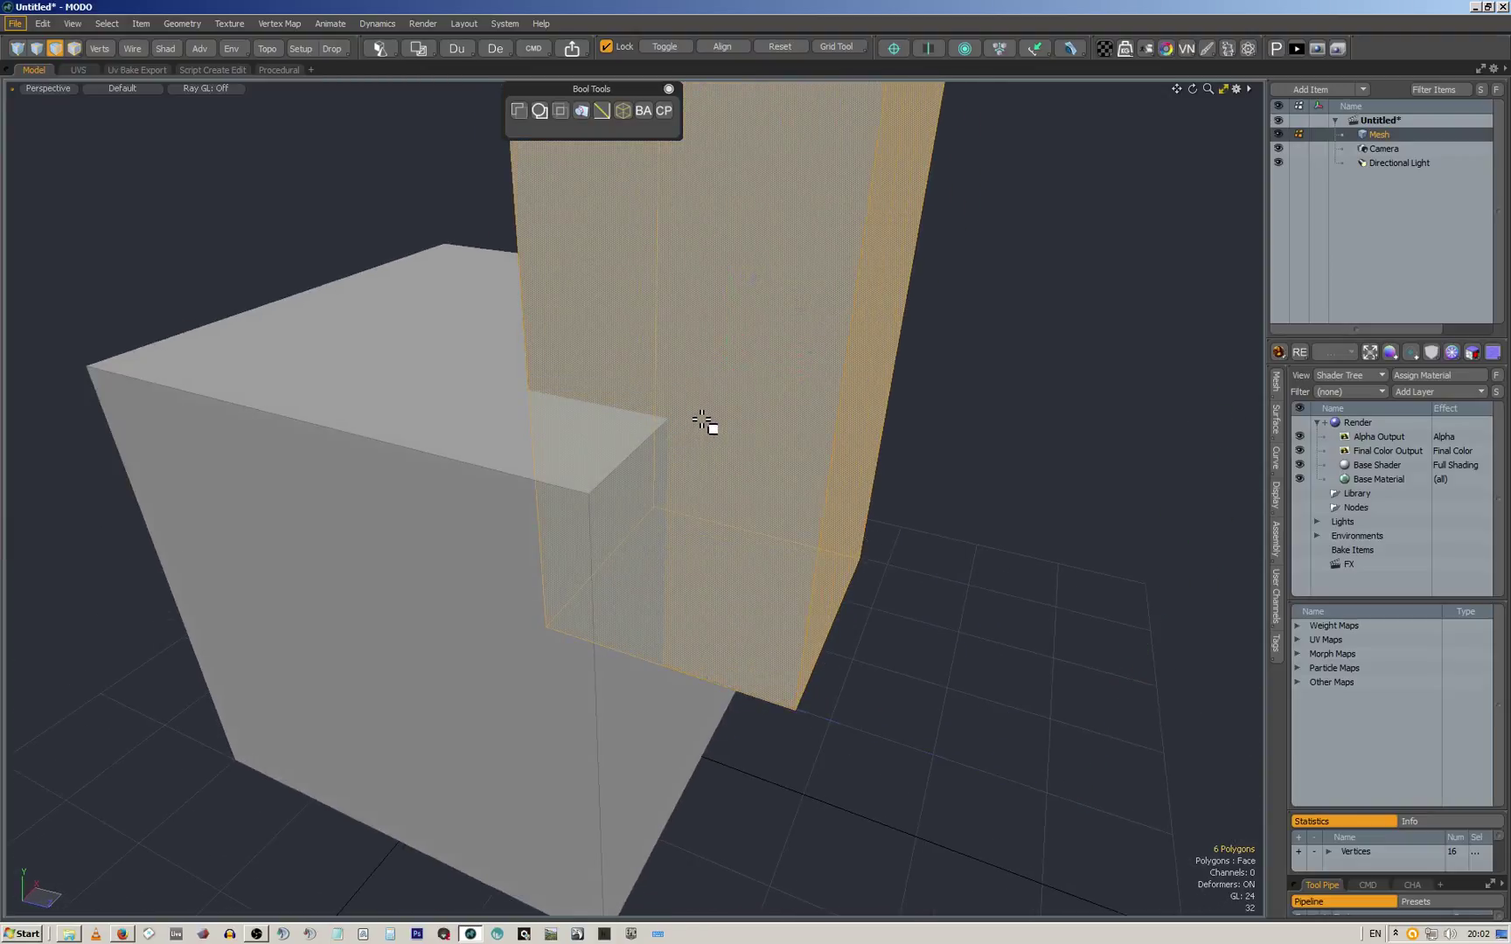
# Invert the polygon selection to hide the large cube, and select all edges of the remaining box
pyautogui.scroll(-3, 717, 406)
pyautogui.scroll(-2, 642, 416)
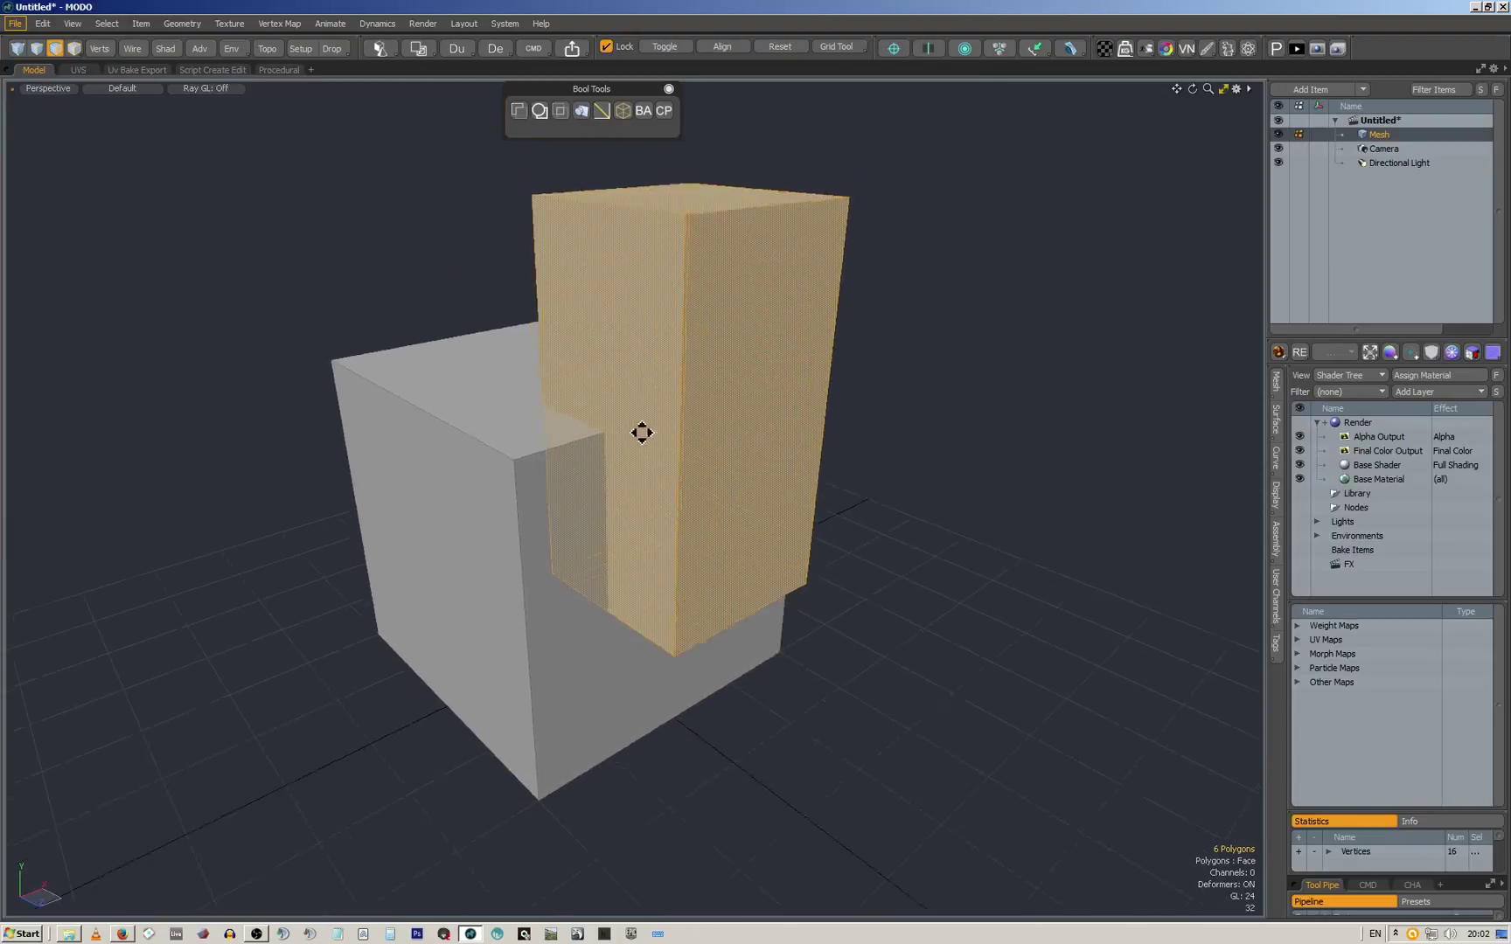
pyautogui.keyDown('alt'); pyautogui.moveTo(641, 432); pyautogui.dragTo(709, 476); pyautogui.keyUp('alt')
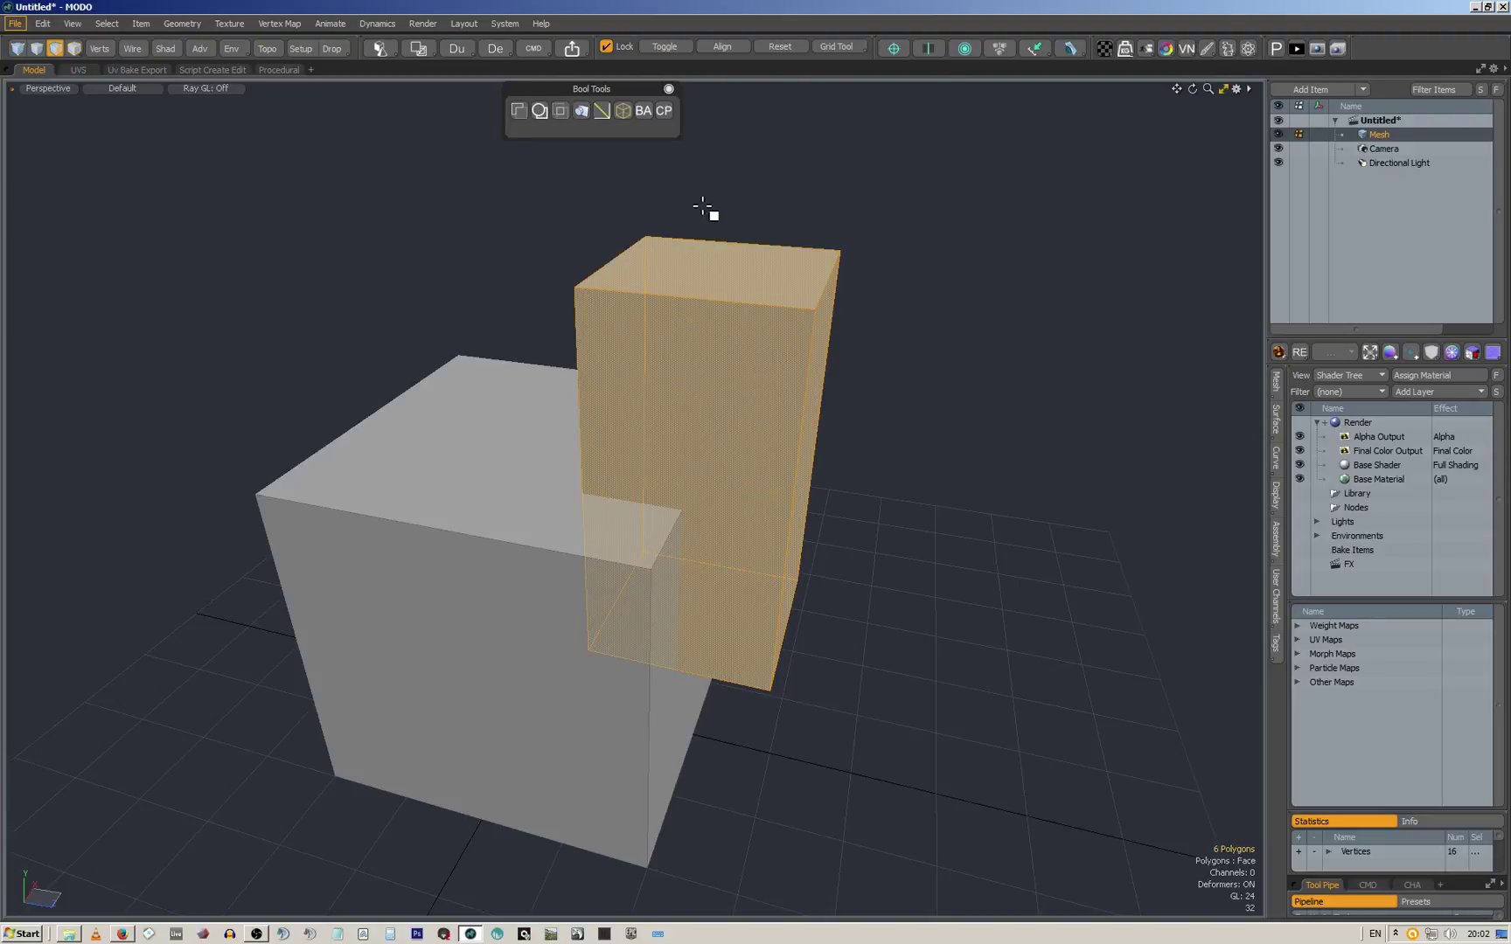
pyautogui.hotkey('ctrl', 'e')
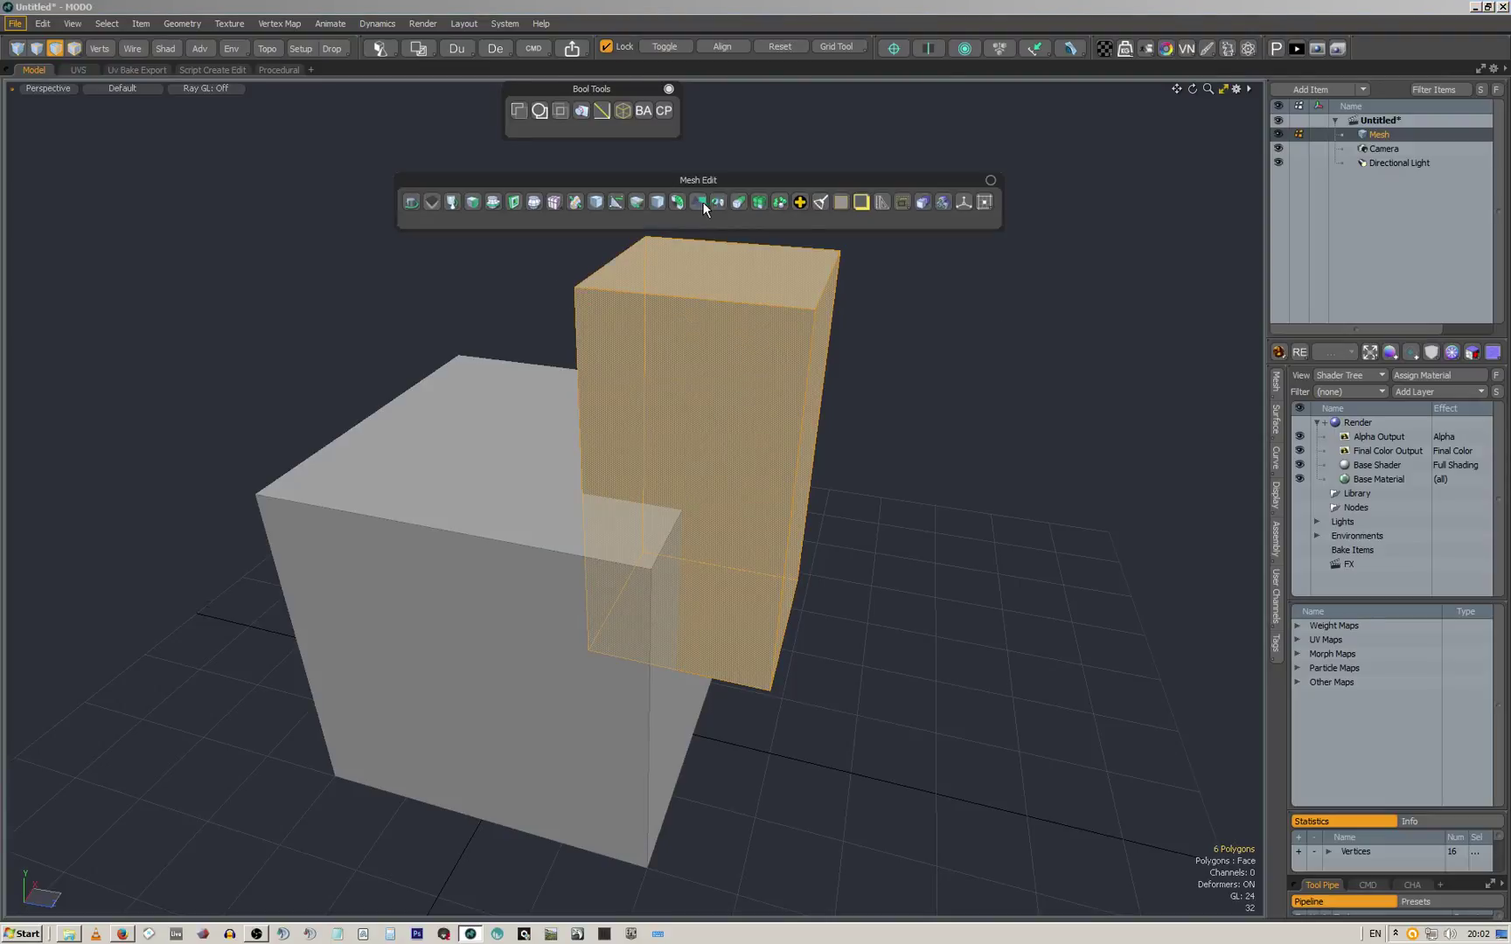
pyautogui.click(862, 203)
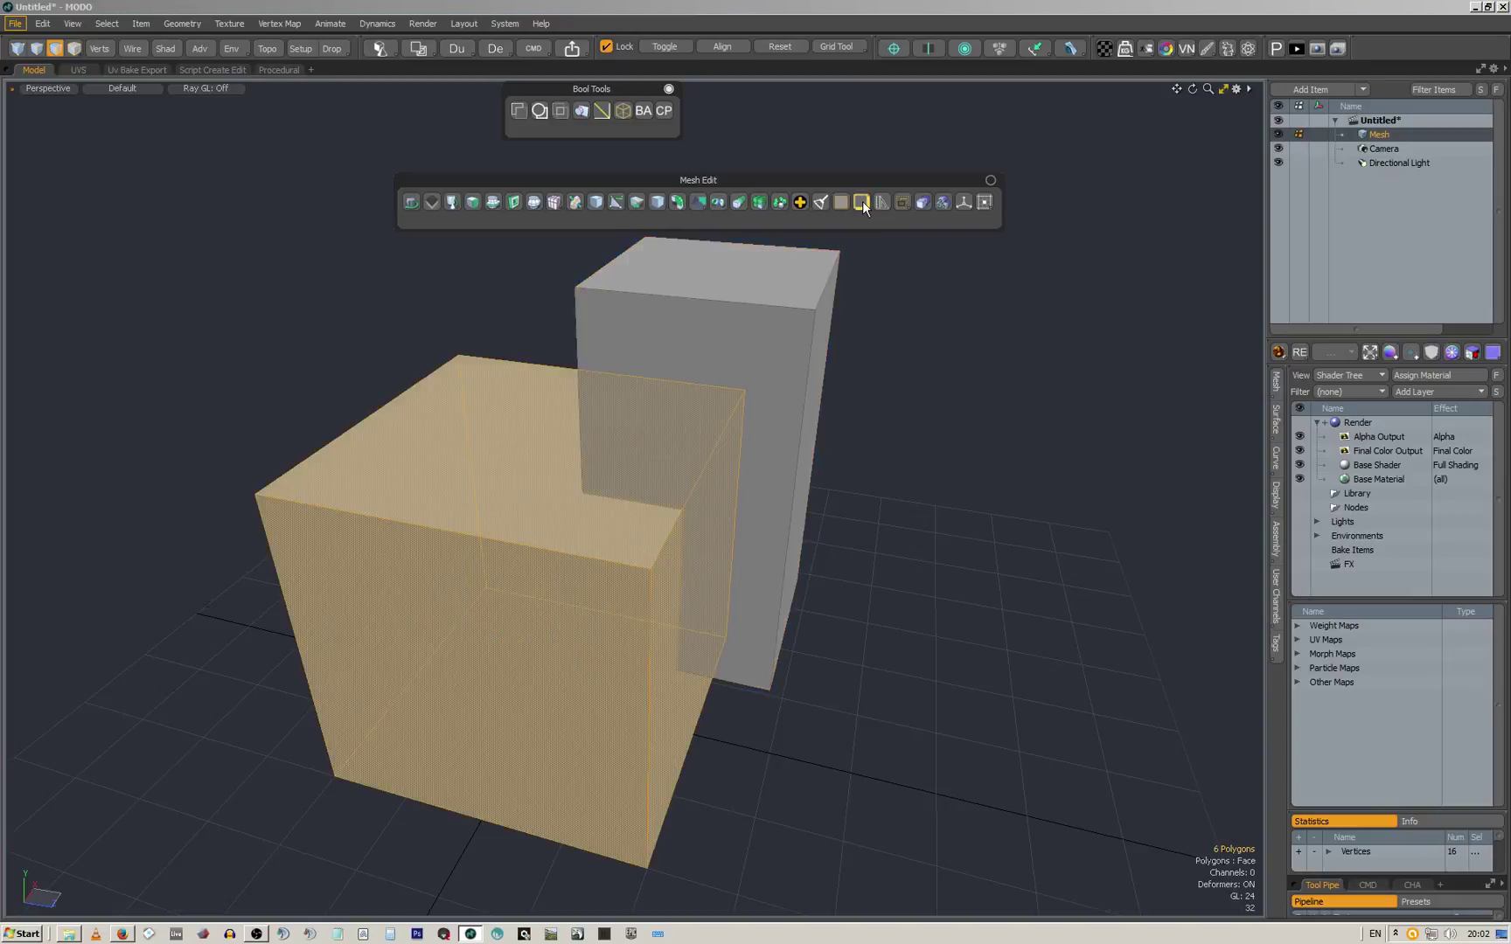
pyautogui.press('Delete')
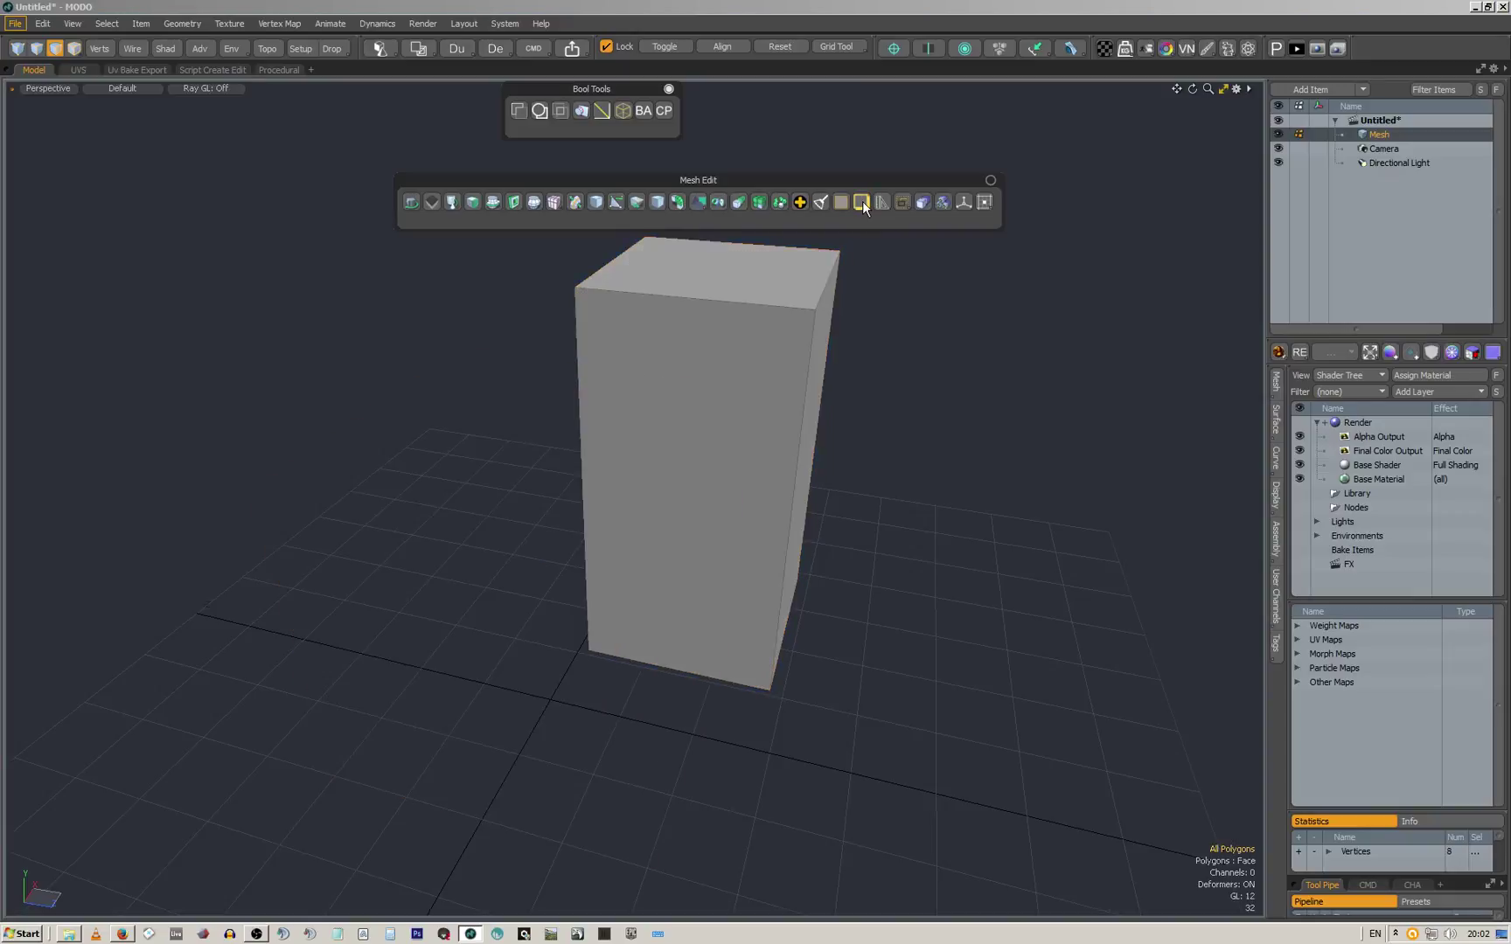
pyautogui.click(622, 111)
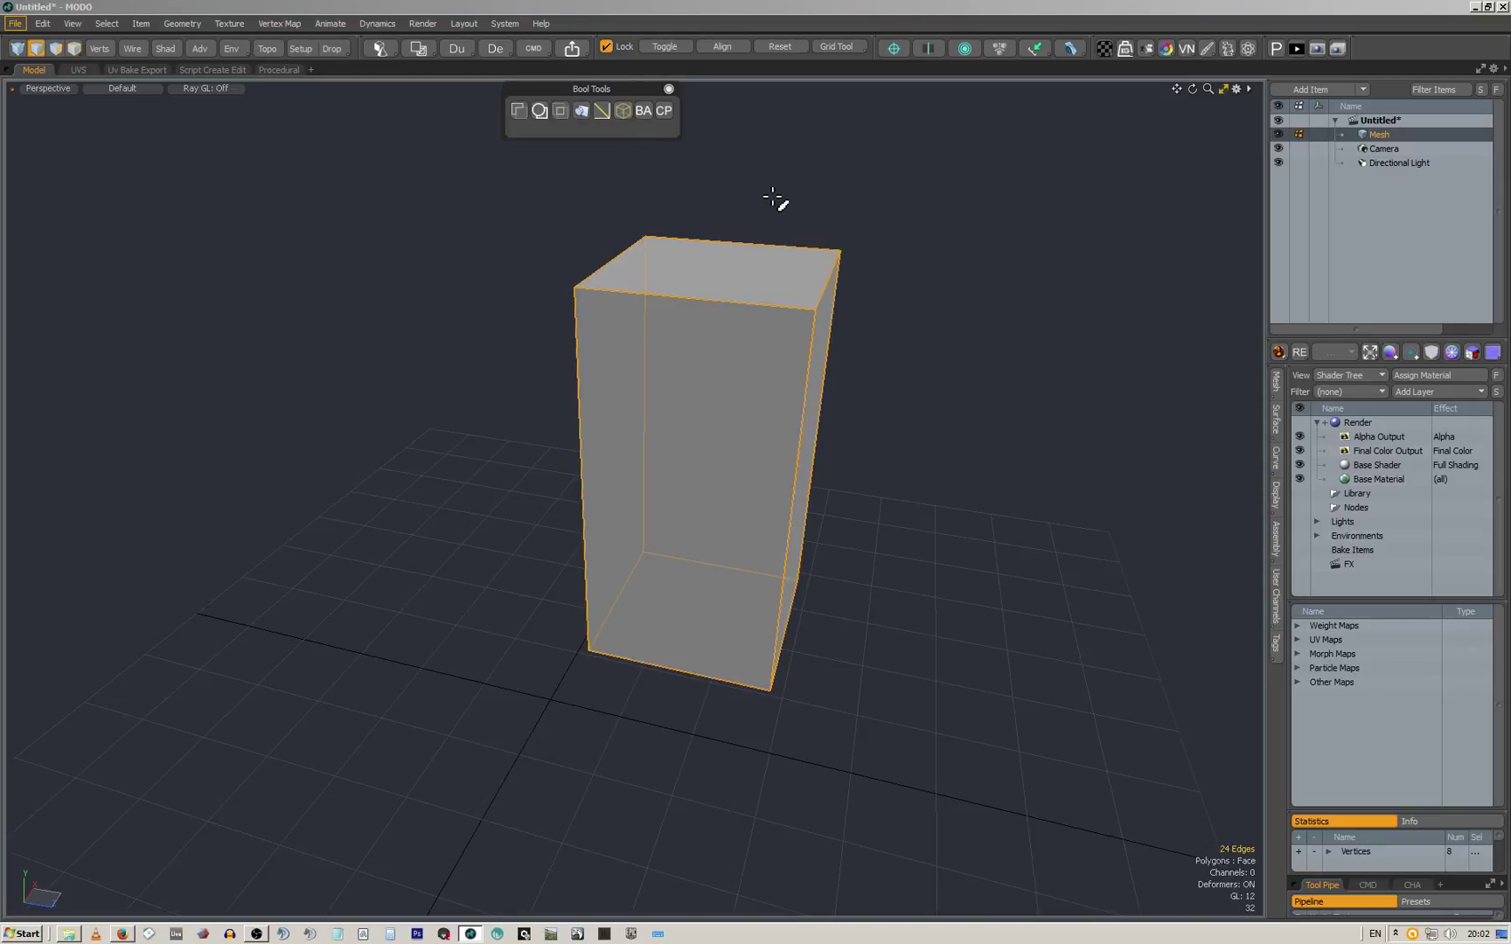
# Try the BA edge bevel on the box with value 0.5 and round level 4, and undo it
pyautogui.click(646, 111)
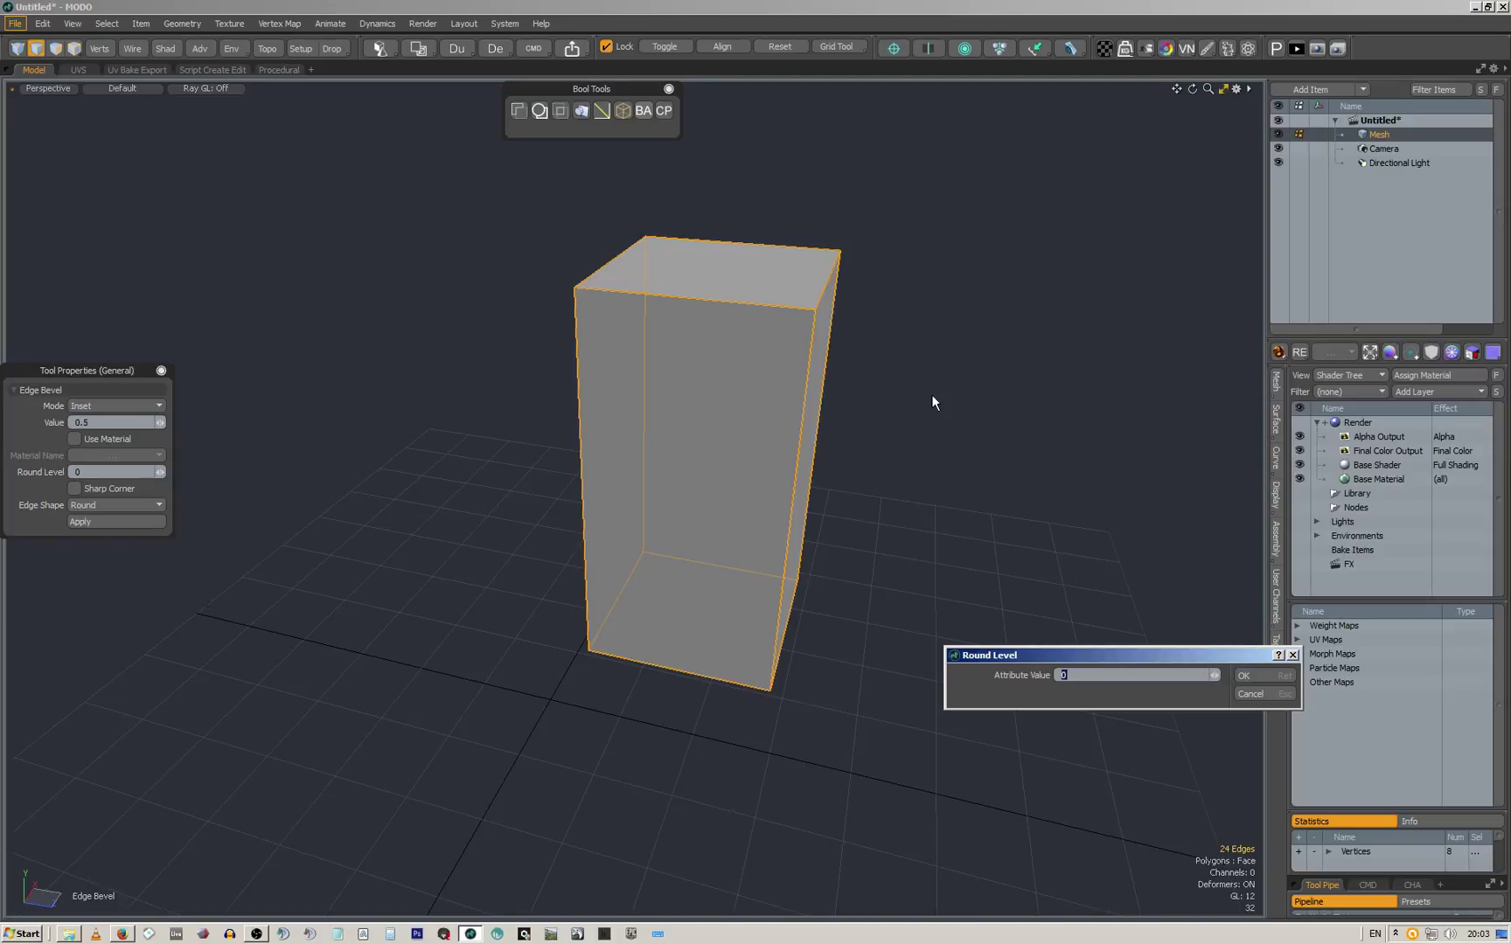
pyautogui.press('Return')
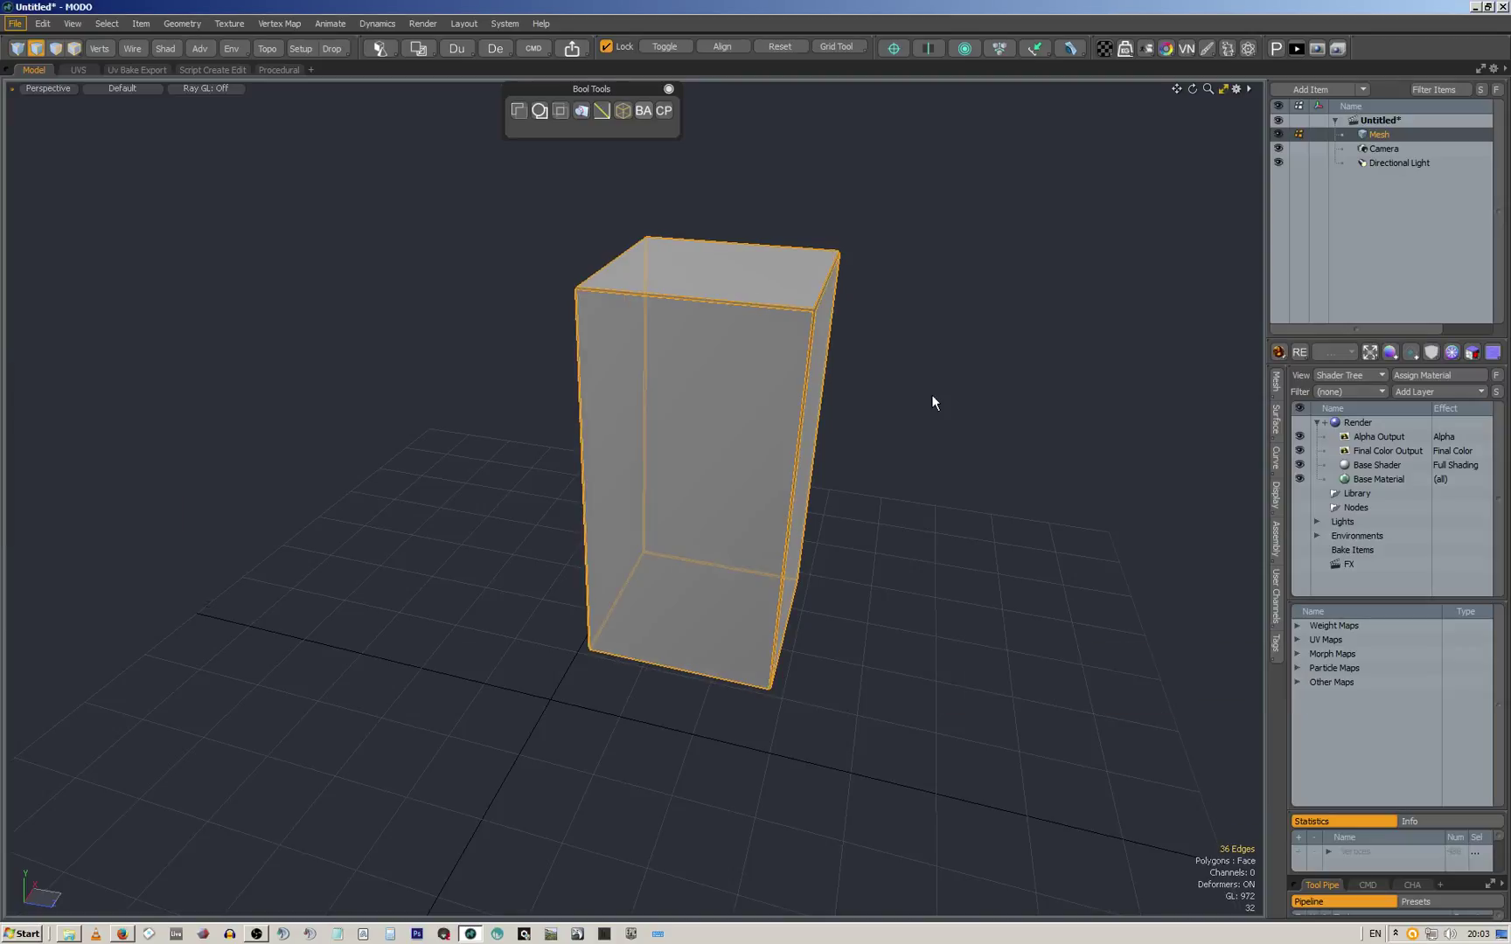
pyautogui.scroll(5, 826, 307)
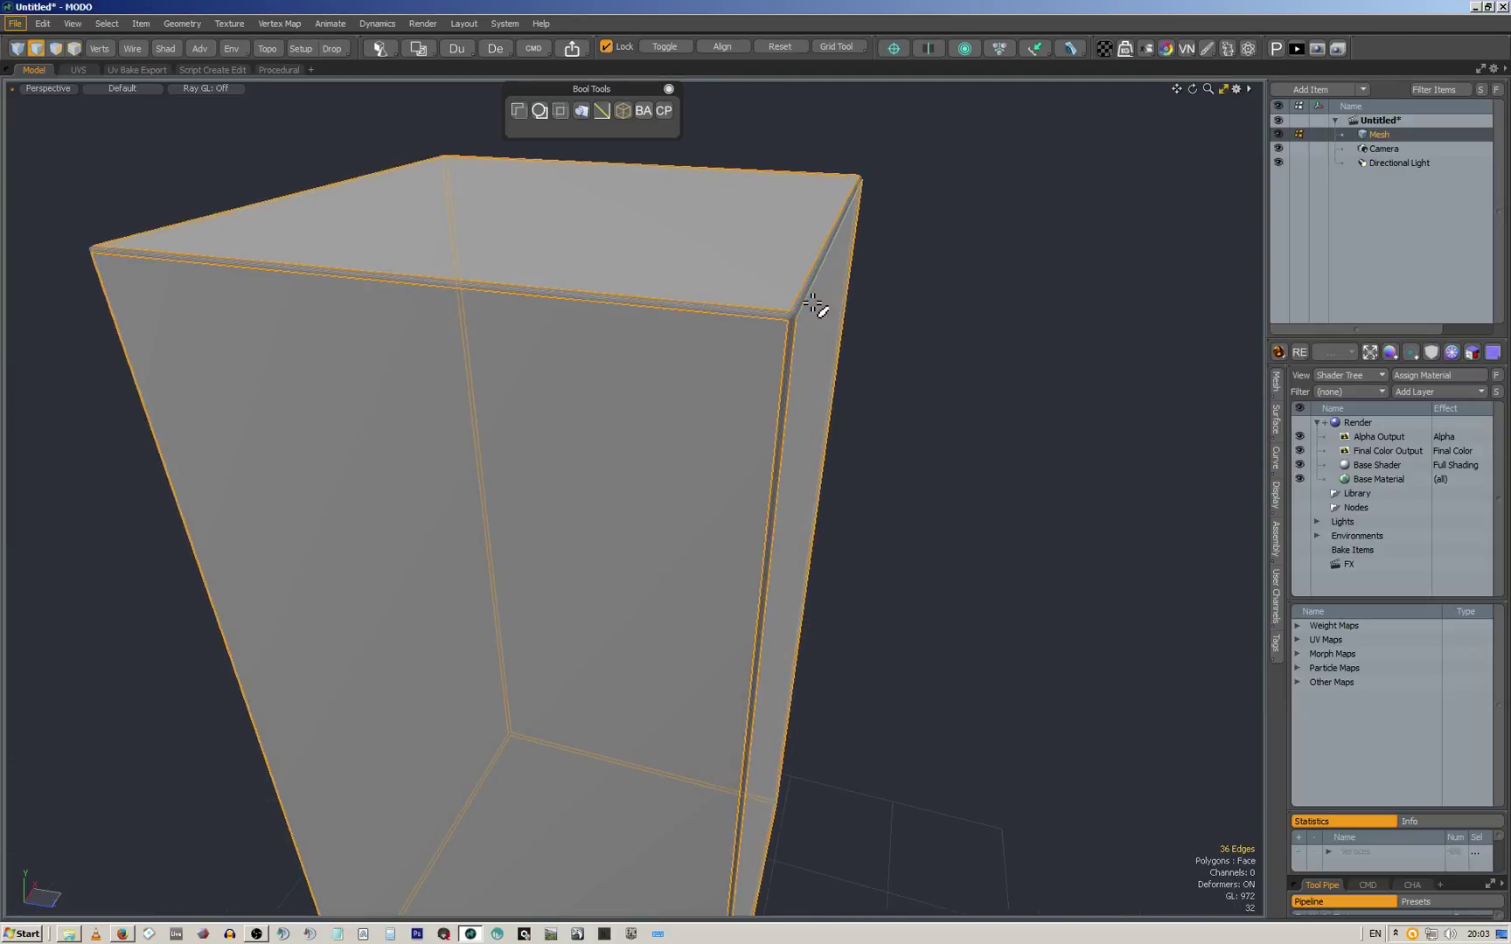
pyautogui.hotkey('ctrl', 'z')
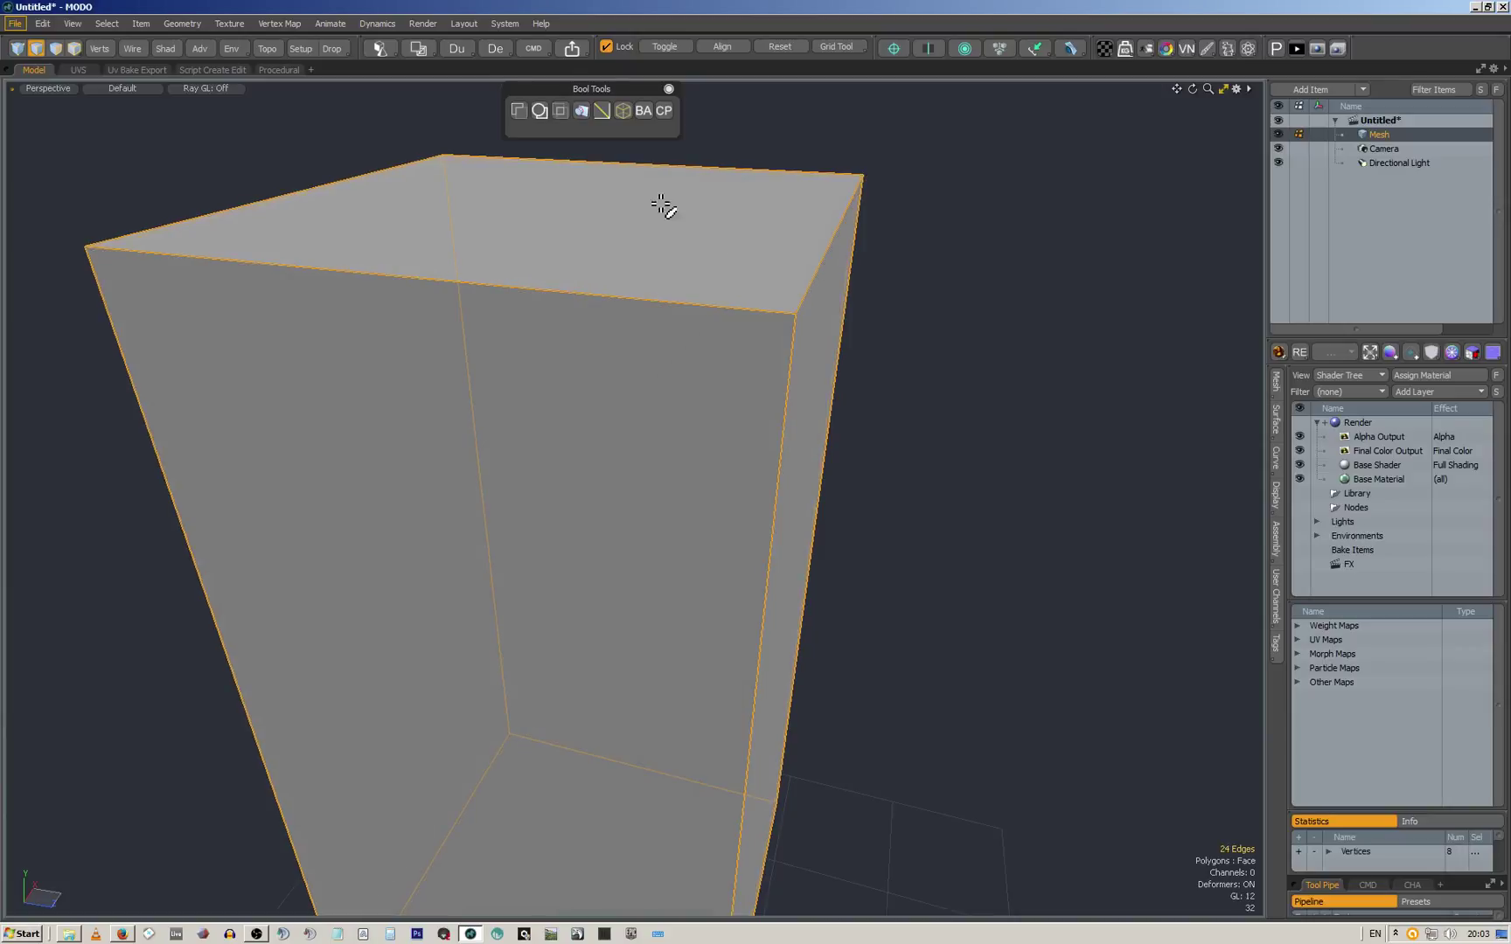
# Try the BA edge bevel on the box with value 0.9, and undo it
pyautogui.click(644, 109)
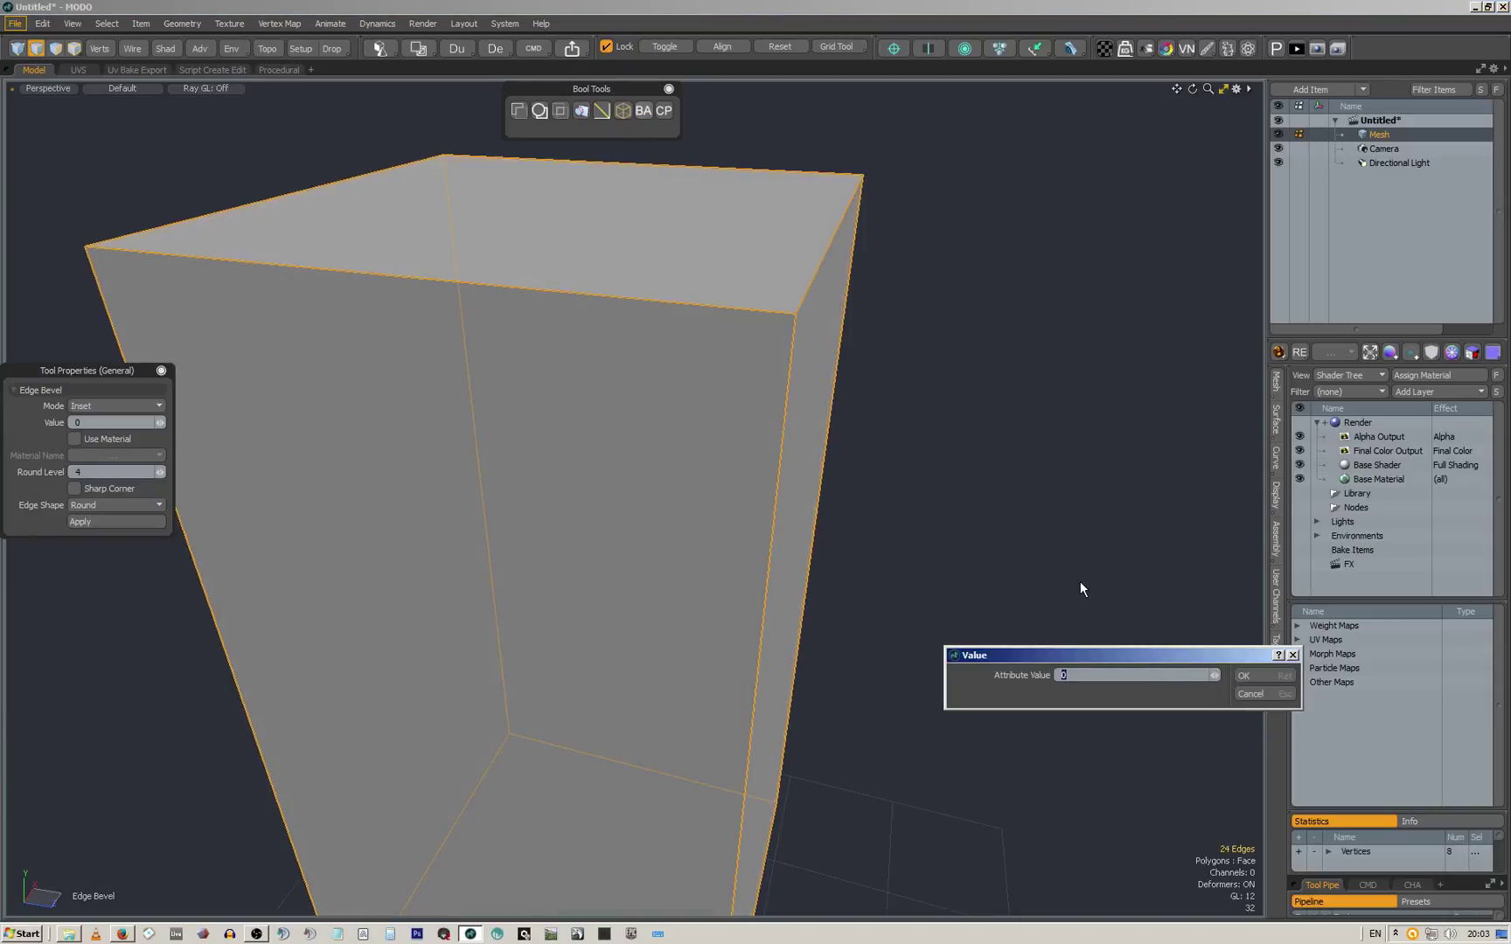
pyautogui.write('0.9')
pyautogui.press('Return')
pyautogui.press('Return')
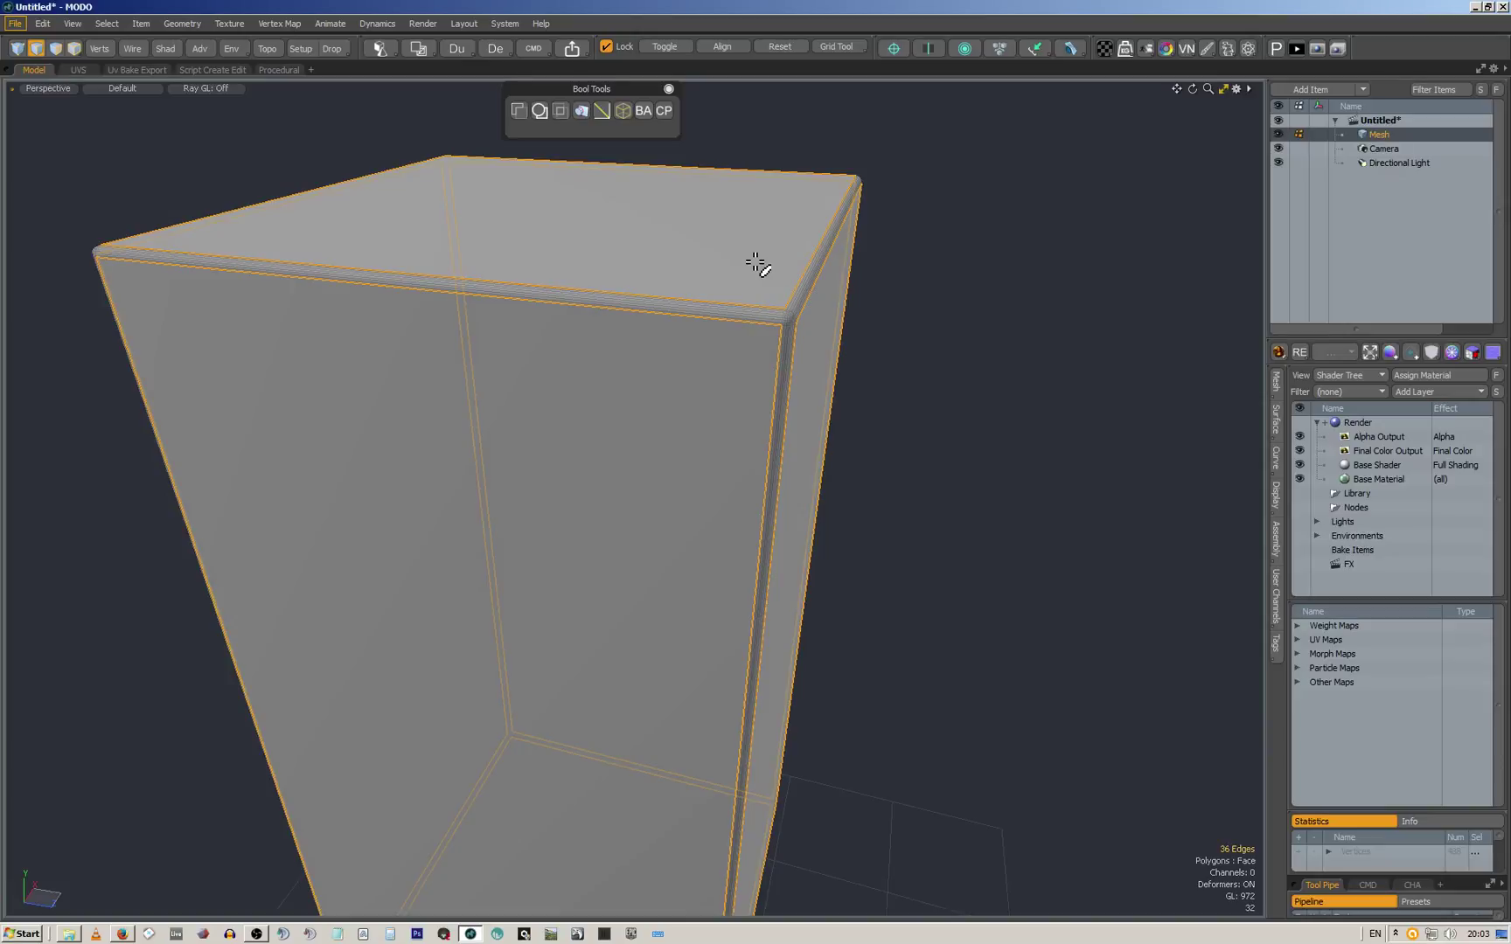
pyautogui.hotkey('ctrl', 'z')
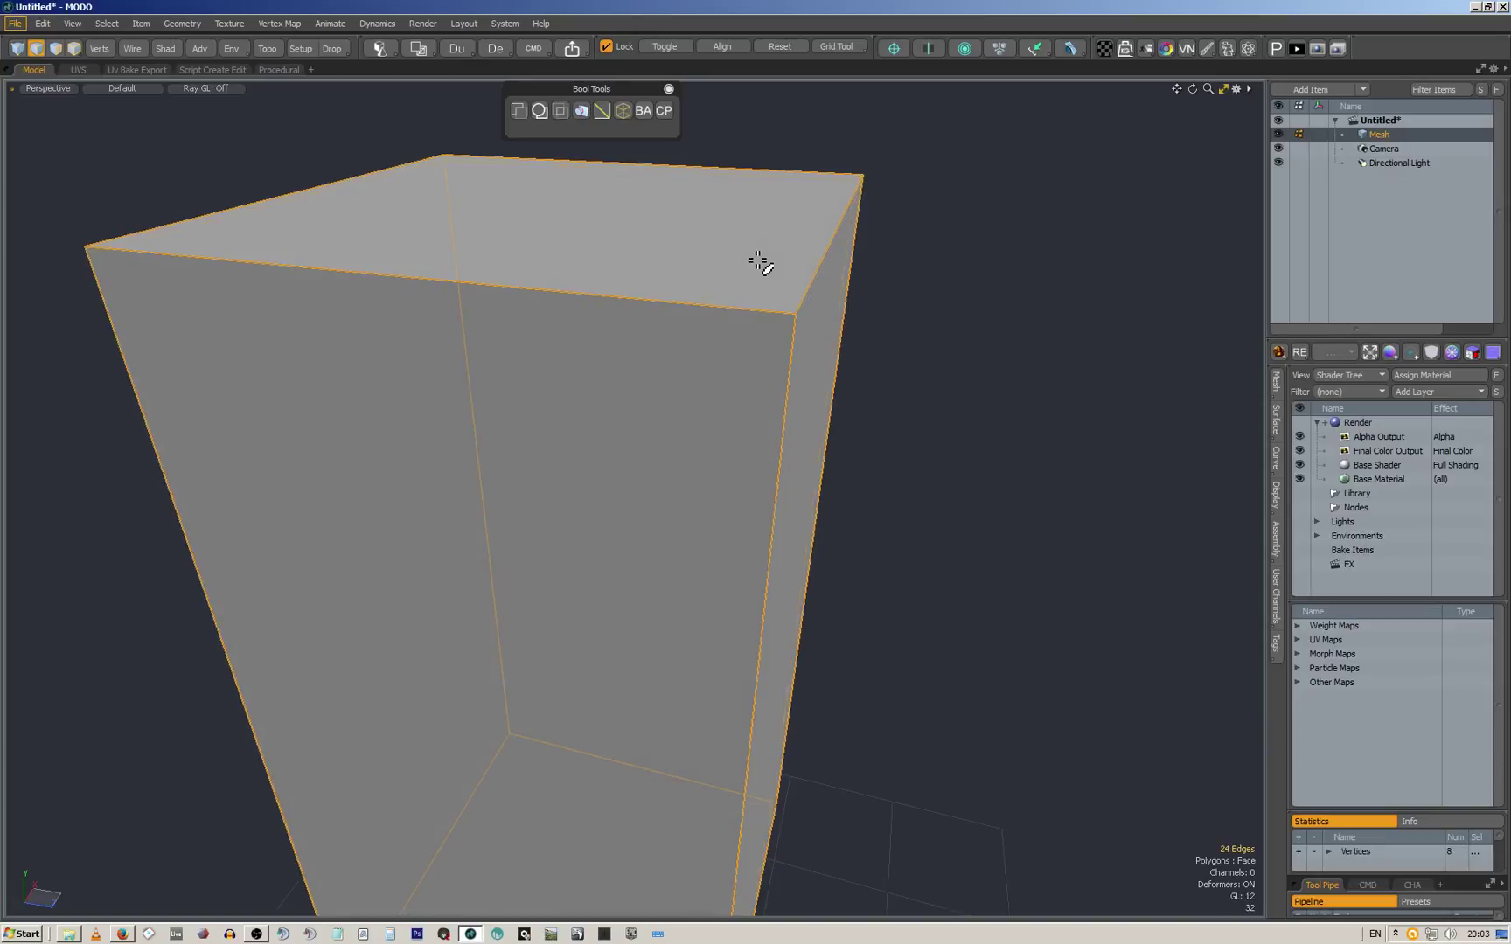
# Bevel all edges of the box with the BA tool at value 1, and unhide the large cube
pyautogui.click(640, 113)
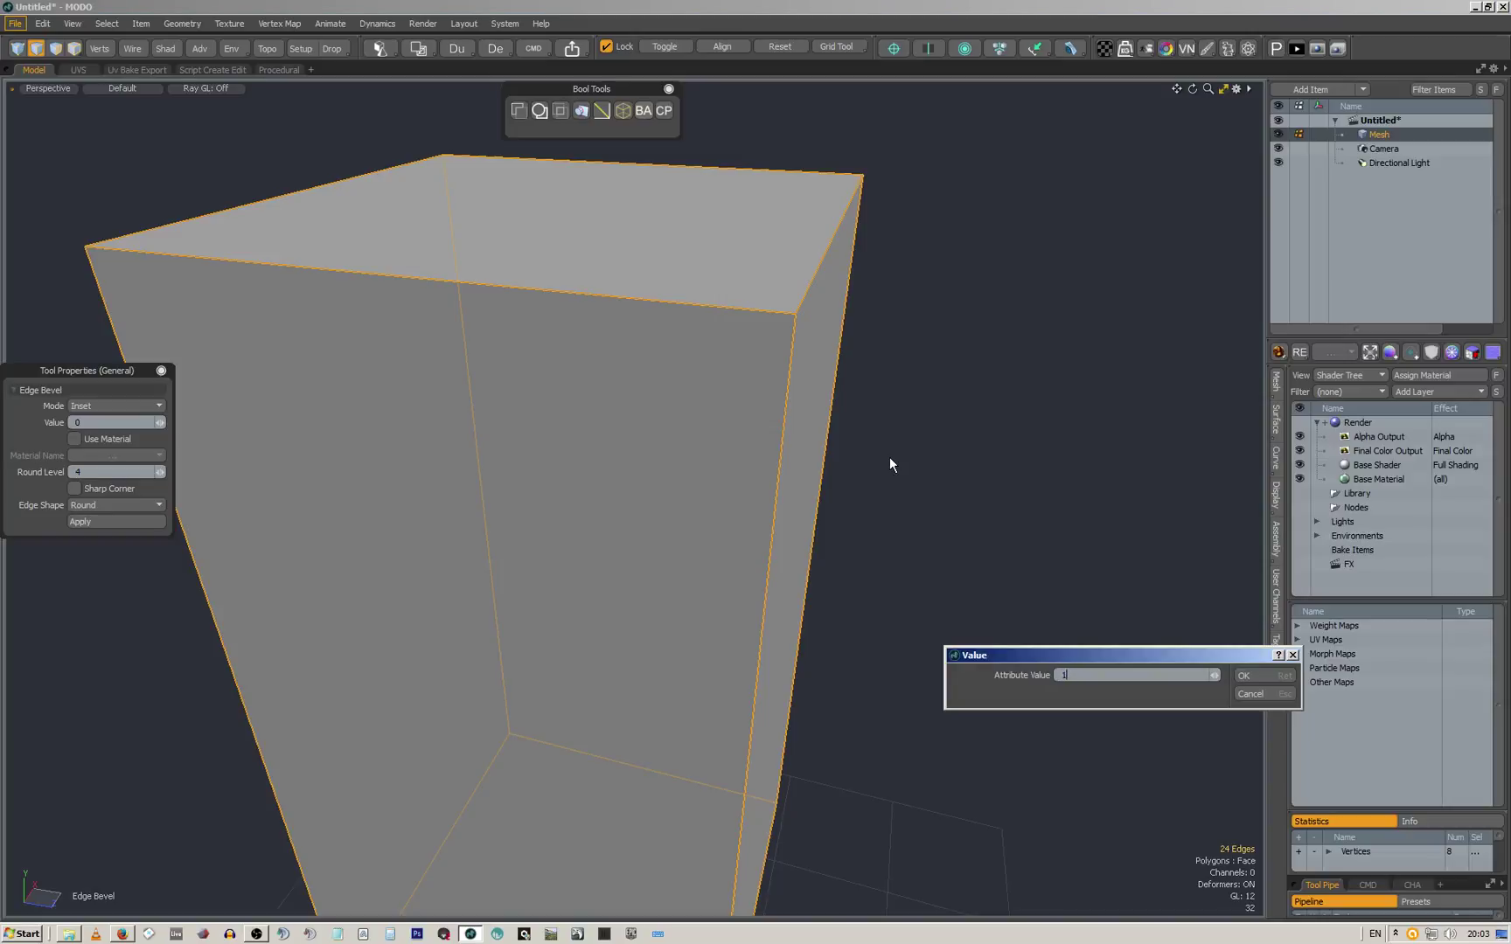
pyautogui.press('Return')
pyautogui.keyDown('alt'); pyautogui.moveTo(894, 321); pyautogui.dragTo(635, 314); pyautogui.keyUp('alt')
pyautogui.scroll(-3, 644, 297)
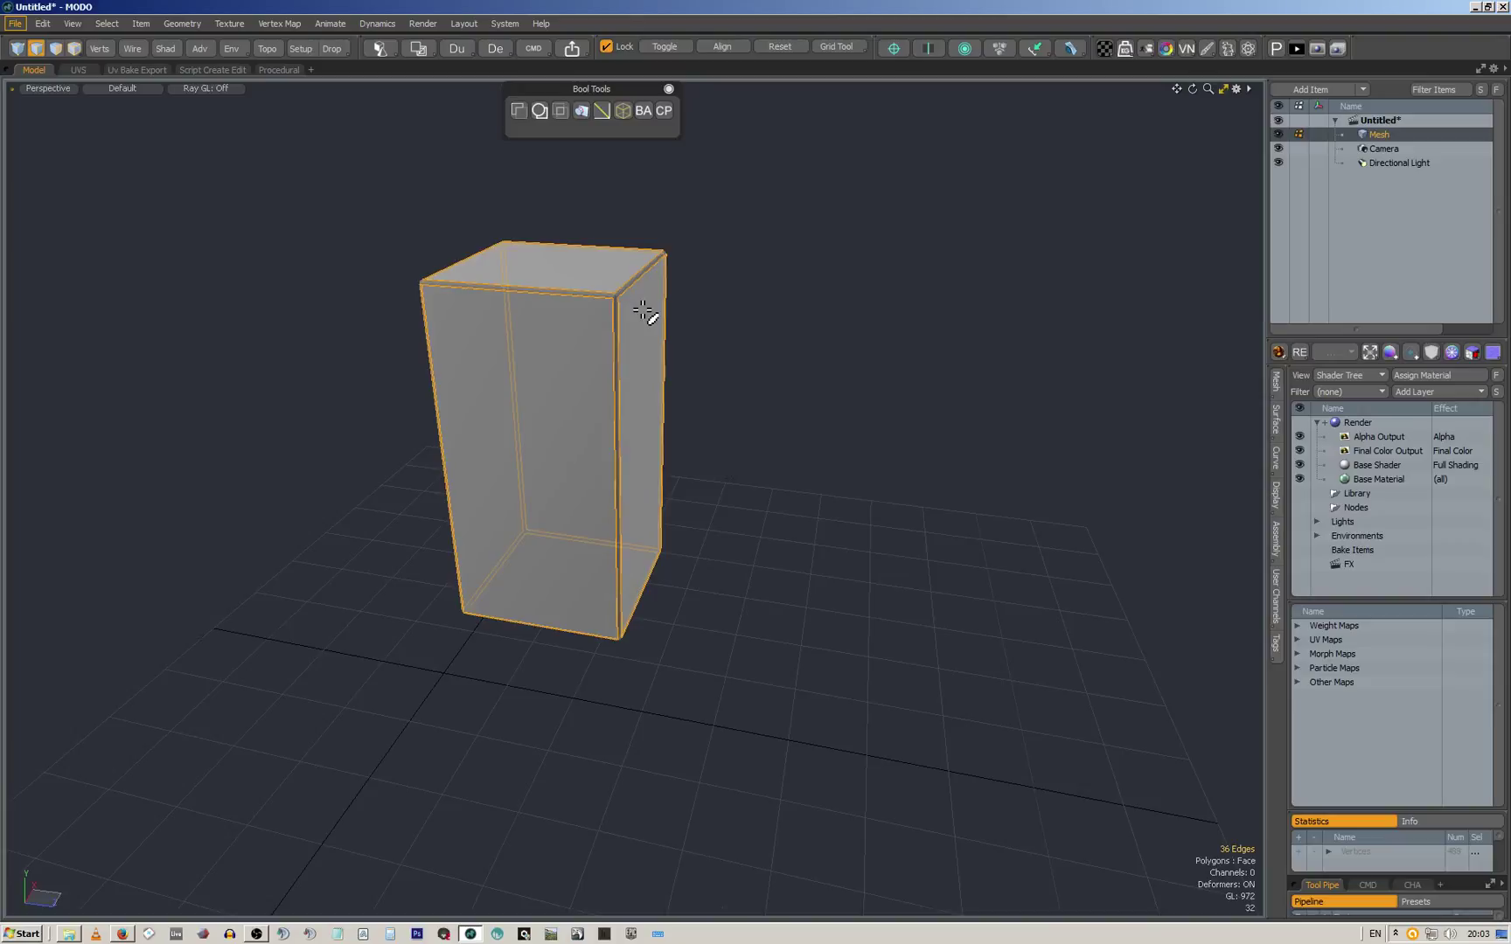
pyautogui.press('u')
pyautogui.keyDown('alt'); pyautogui.moveTo(680, 354); pyautogui.dragTo(654, 398); pyautogui.keyUp('alt')
pyautogui.click(717, 344)
pyautogui.press('3')
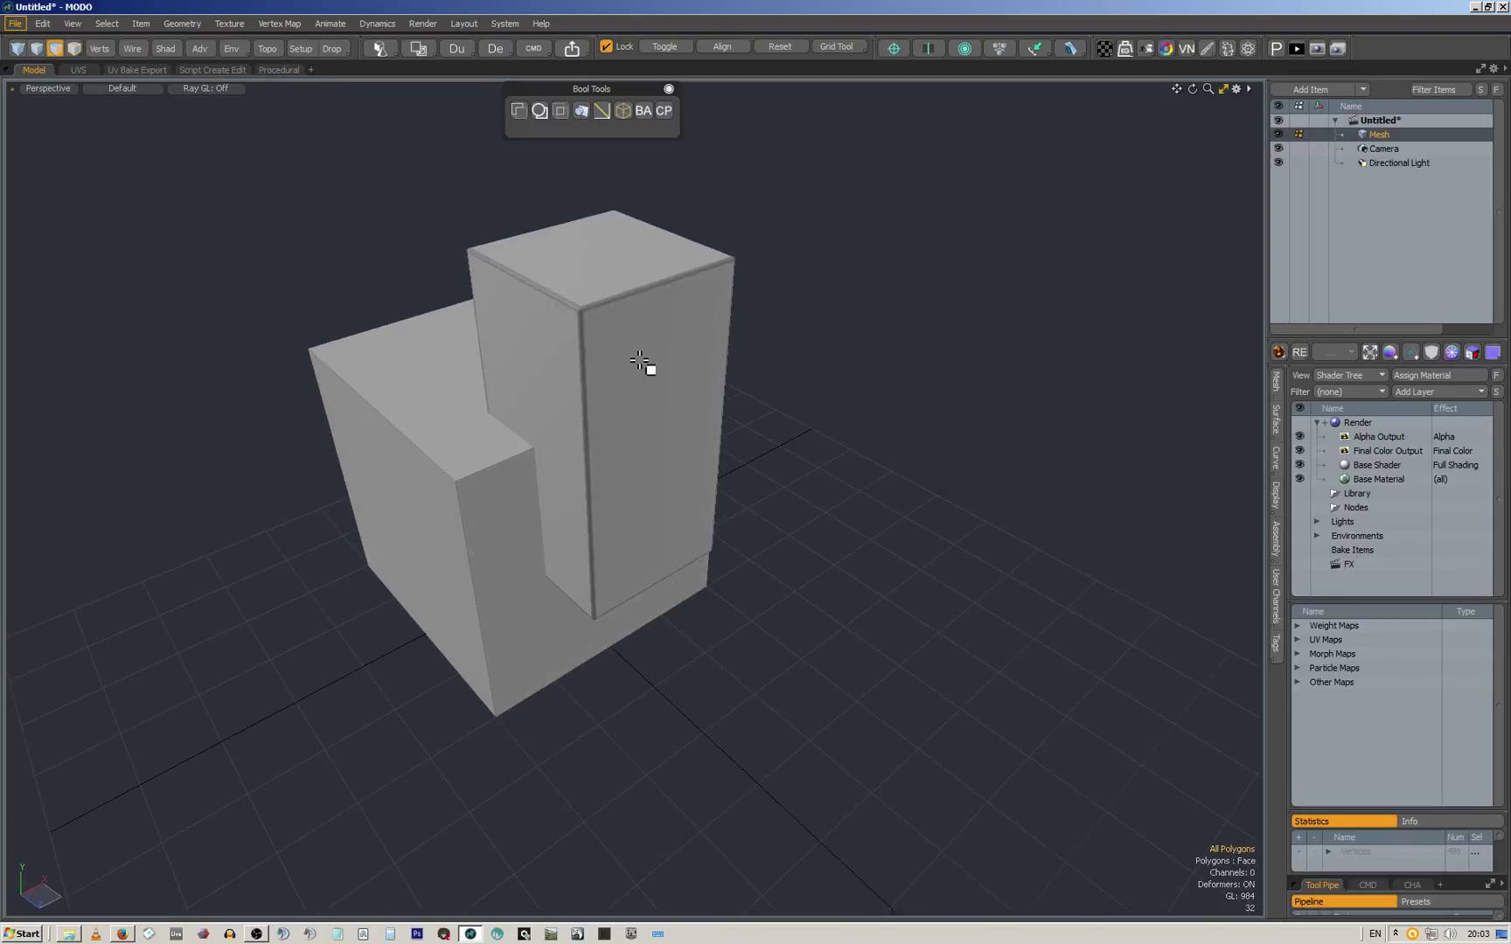
# Select a face of the beveled box, subtract the box from the large cube and inspect the cut's inner corner
pyautogui.press('1')
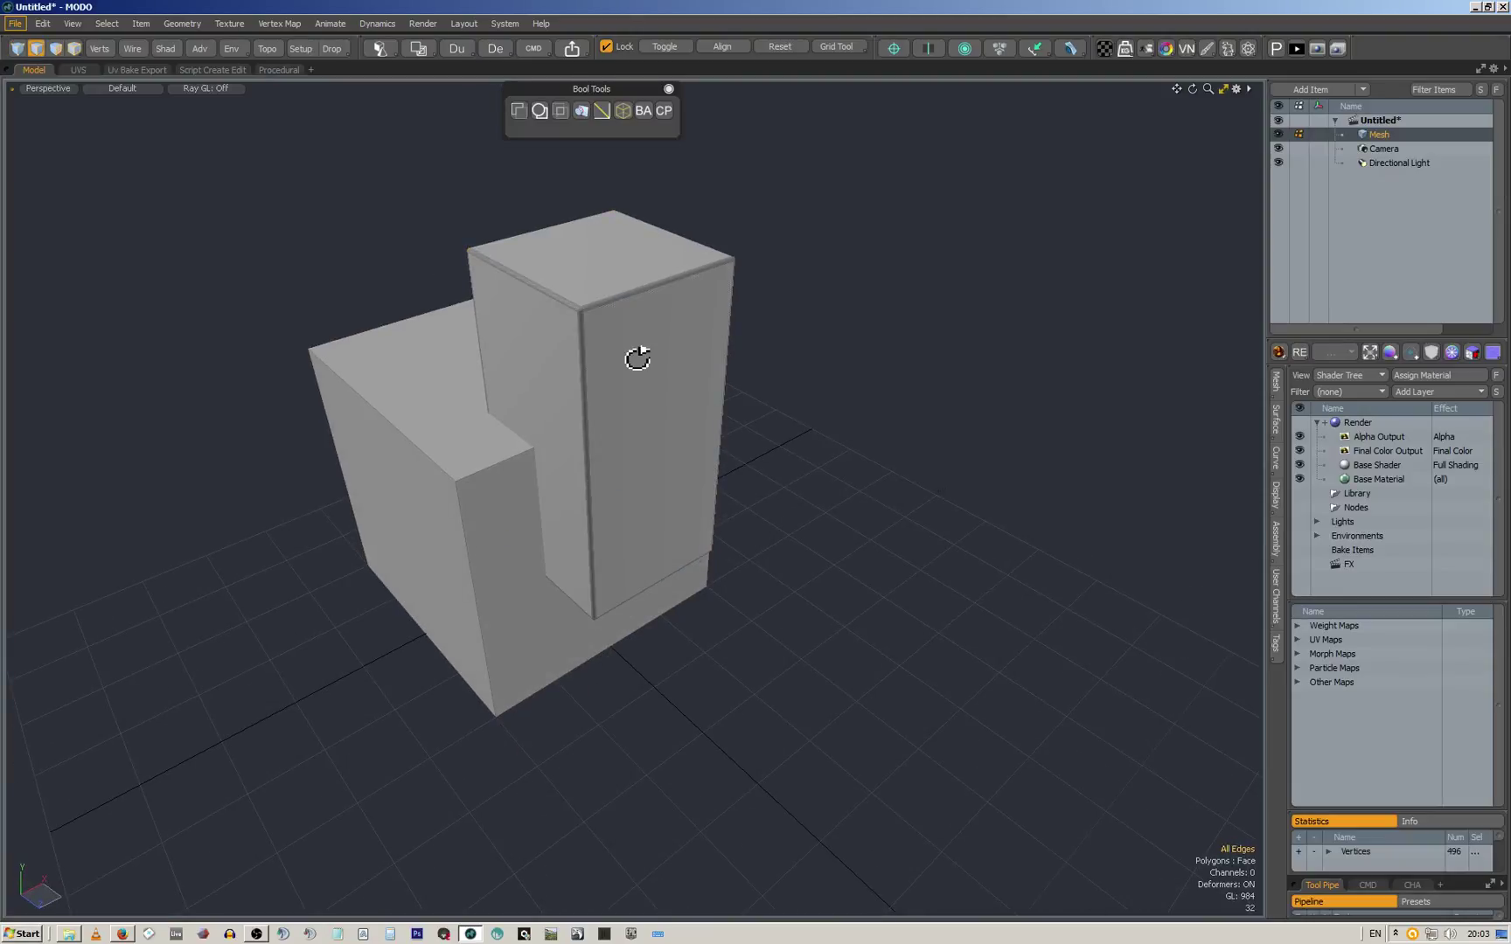
pyautogui.keyDown('alt'); pyautogui.moveTo(634, 351); pyautogui.dragTo(657, 347); pyautogui.keyUp('alt')
pyautogui.press('3')
pyautogui.click(645, 350)
pyautogui.keyDown('alt'); pyautogui.moveTo(931, 287); pyautogui.dragTo(732, 358); pyautogui.keyUp('alt')
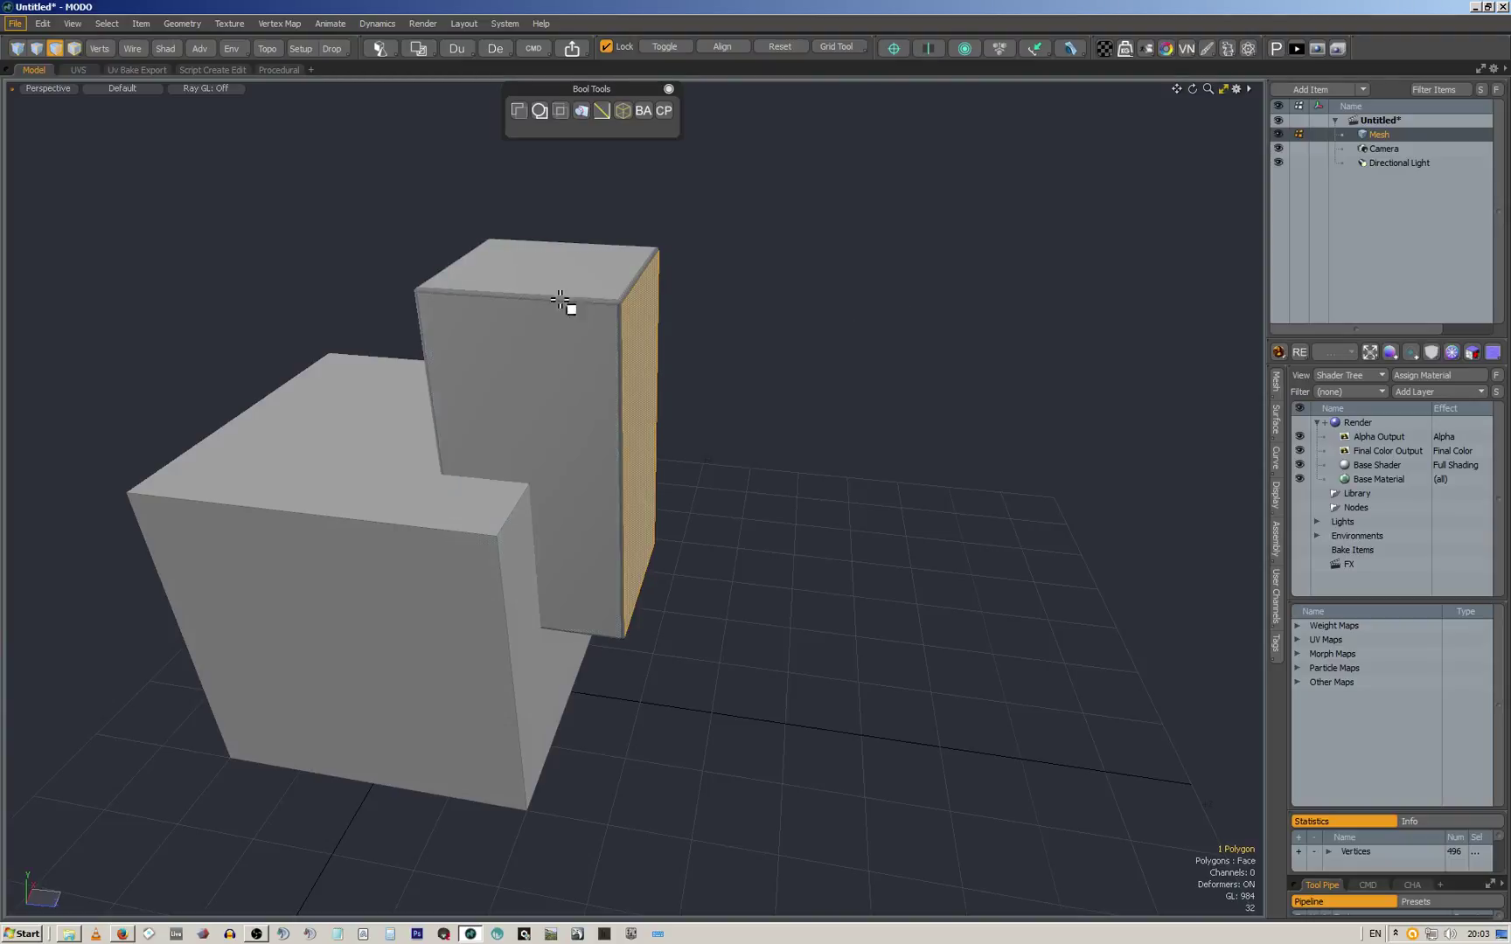
pyautogui.click(518, 111)
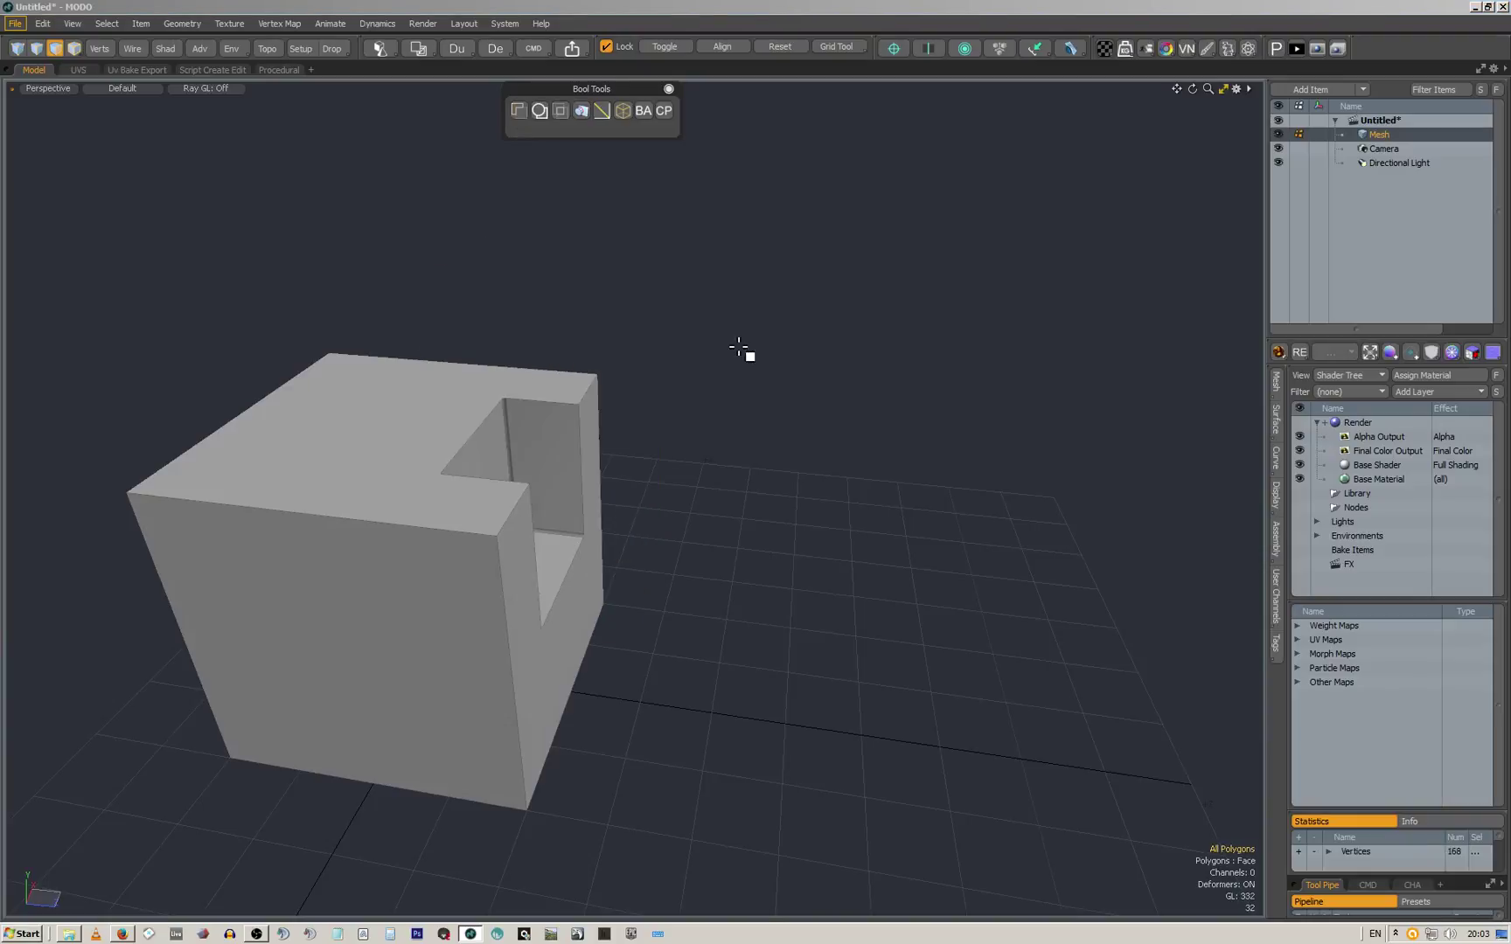
pyautogui.keyDown('alt'); pyautogui.moveTo(749, 381); pyautogui.dragTo(607, 449); pyautogui.keyUp('alt')
pyautogui.scroll(5, 697, 472)
pyautogui.scroll(6, 697, 472)
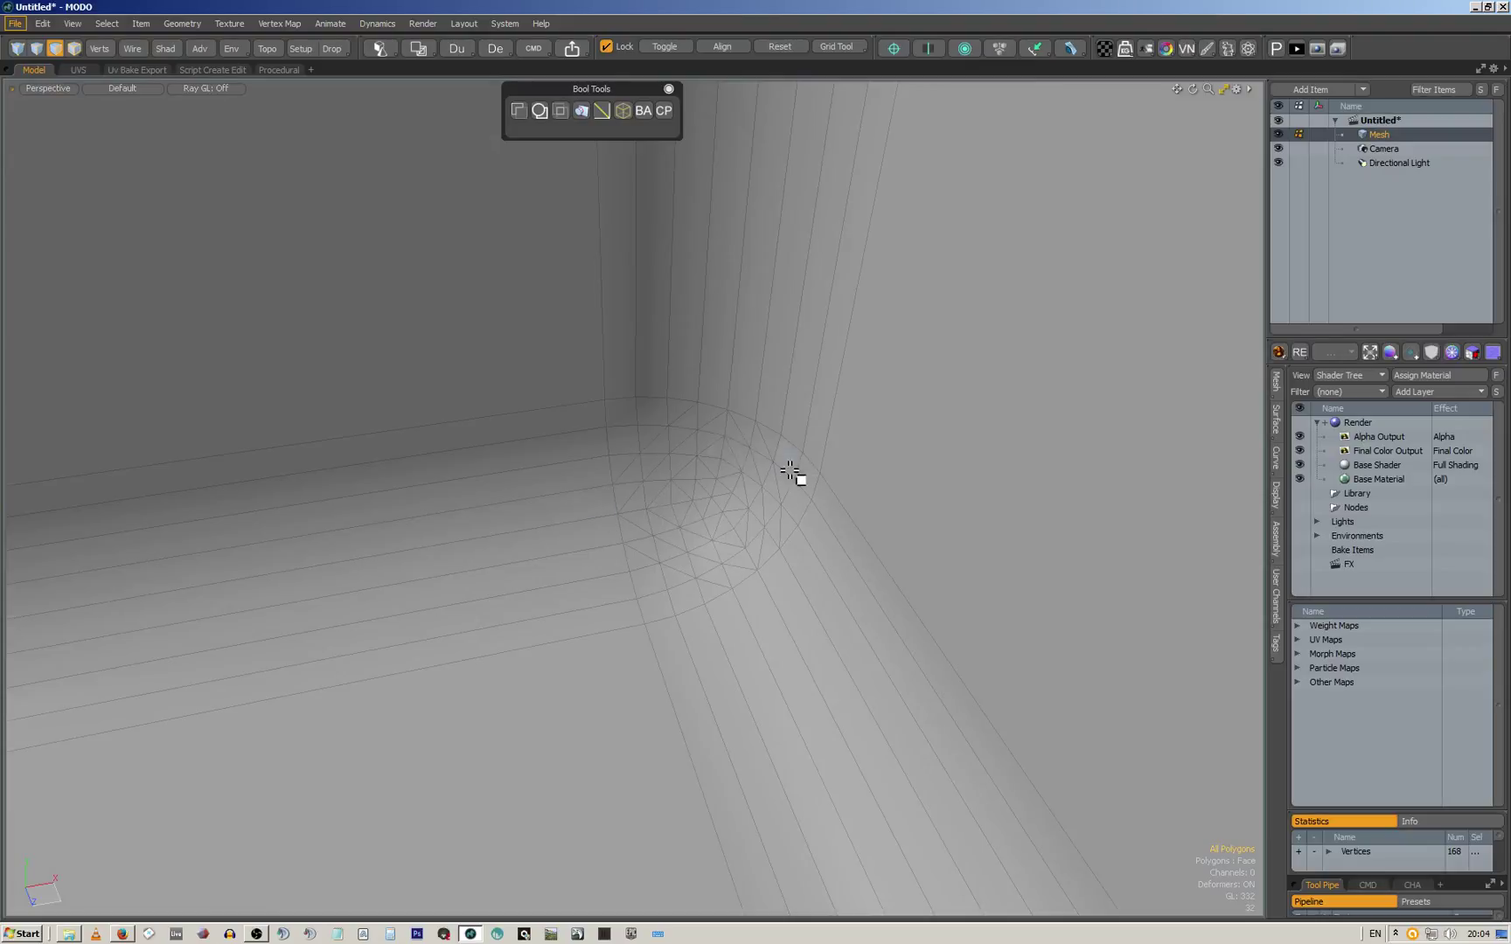
pyautogui.scroll(-8, 791, 472)
pyautogui.scroll(-8, 475, 531)
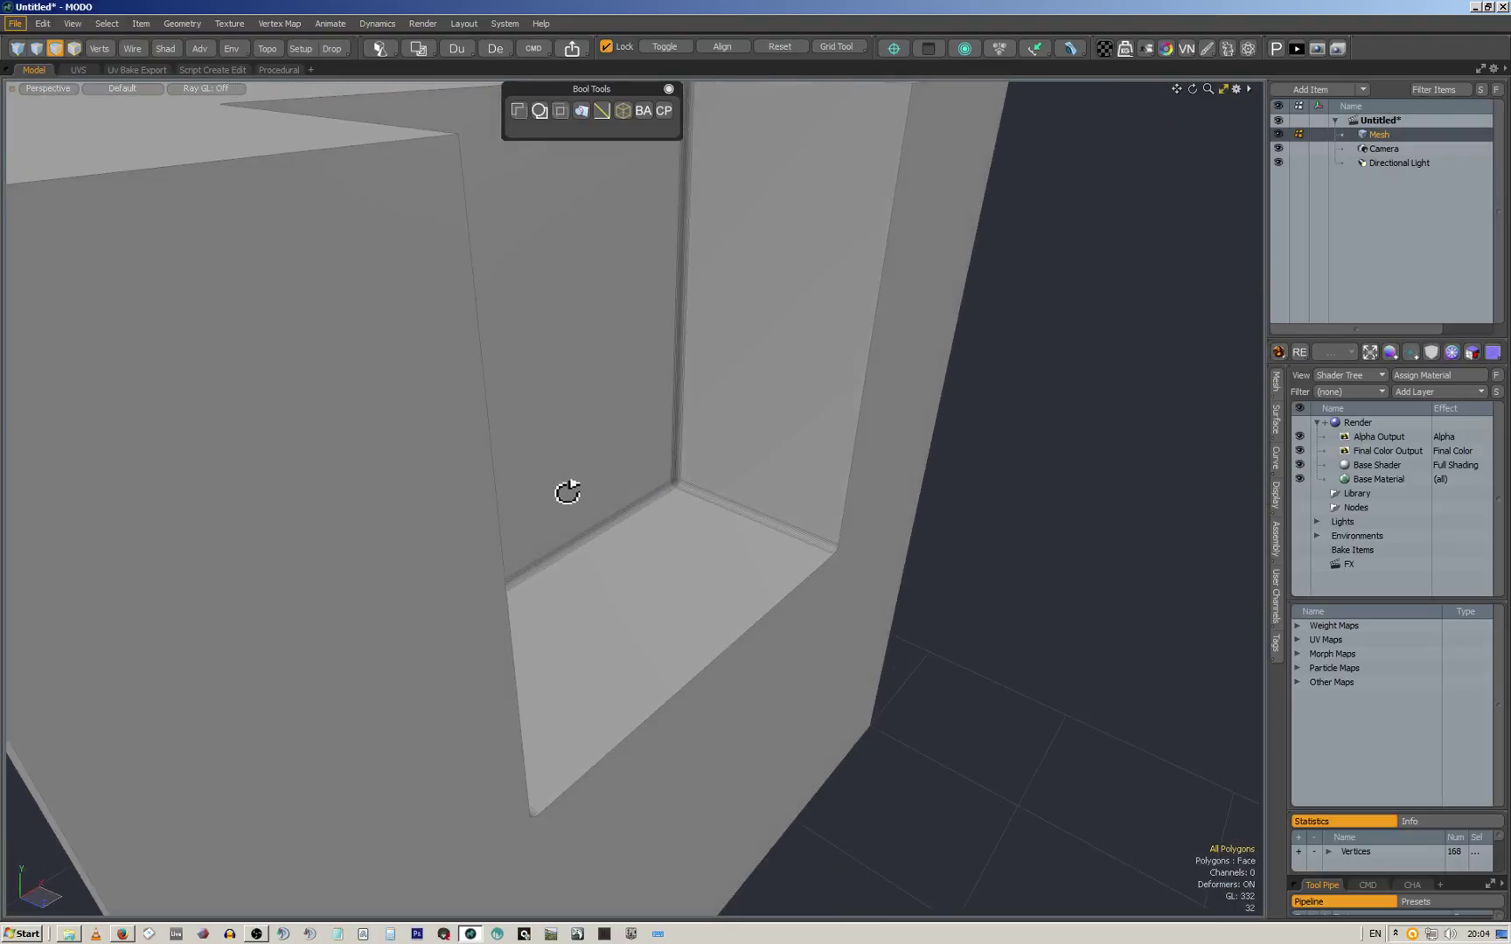
# Undo the subtraction and the edge bevel, back to the isolated box with its sharp edges selected
pyautogui.hotkey('ctrl', 'z')
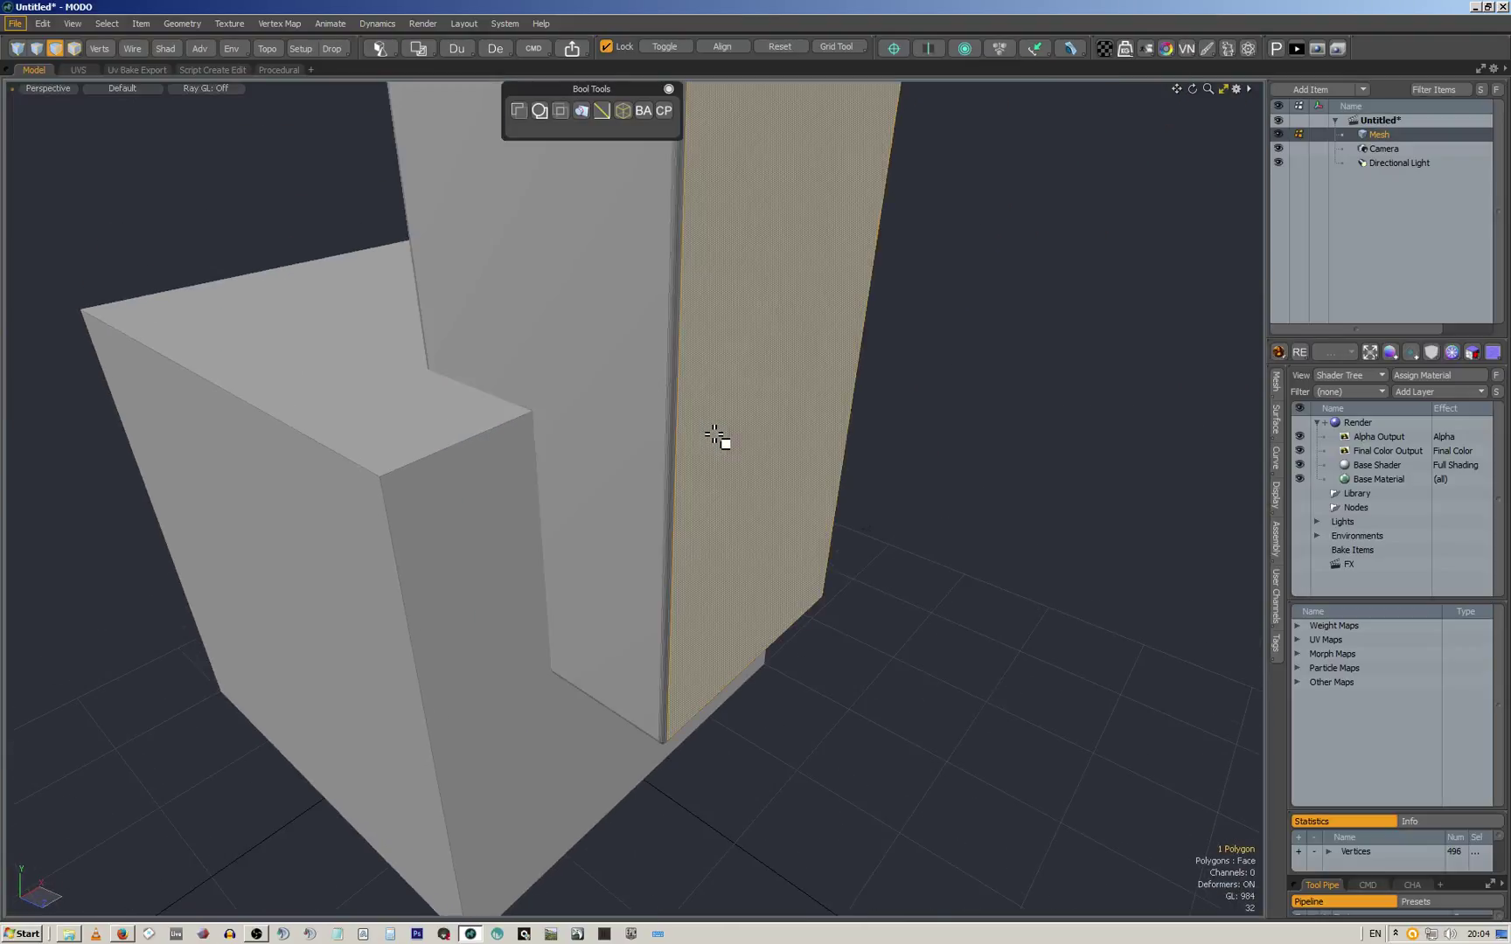
pyautogui.press('2')
pyautogui.press('1')
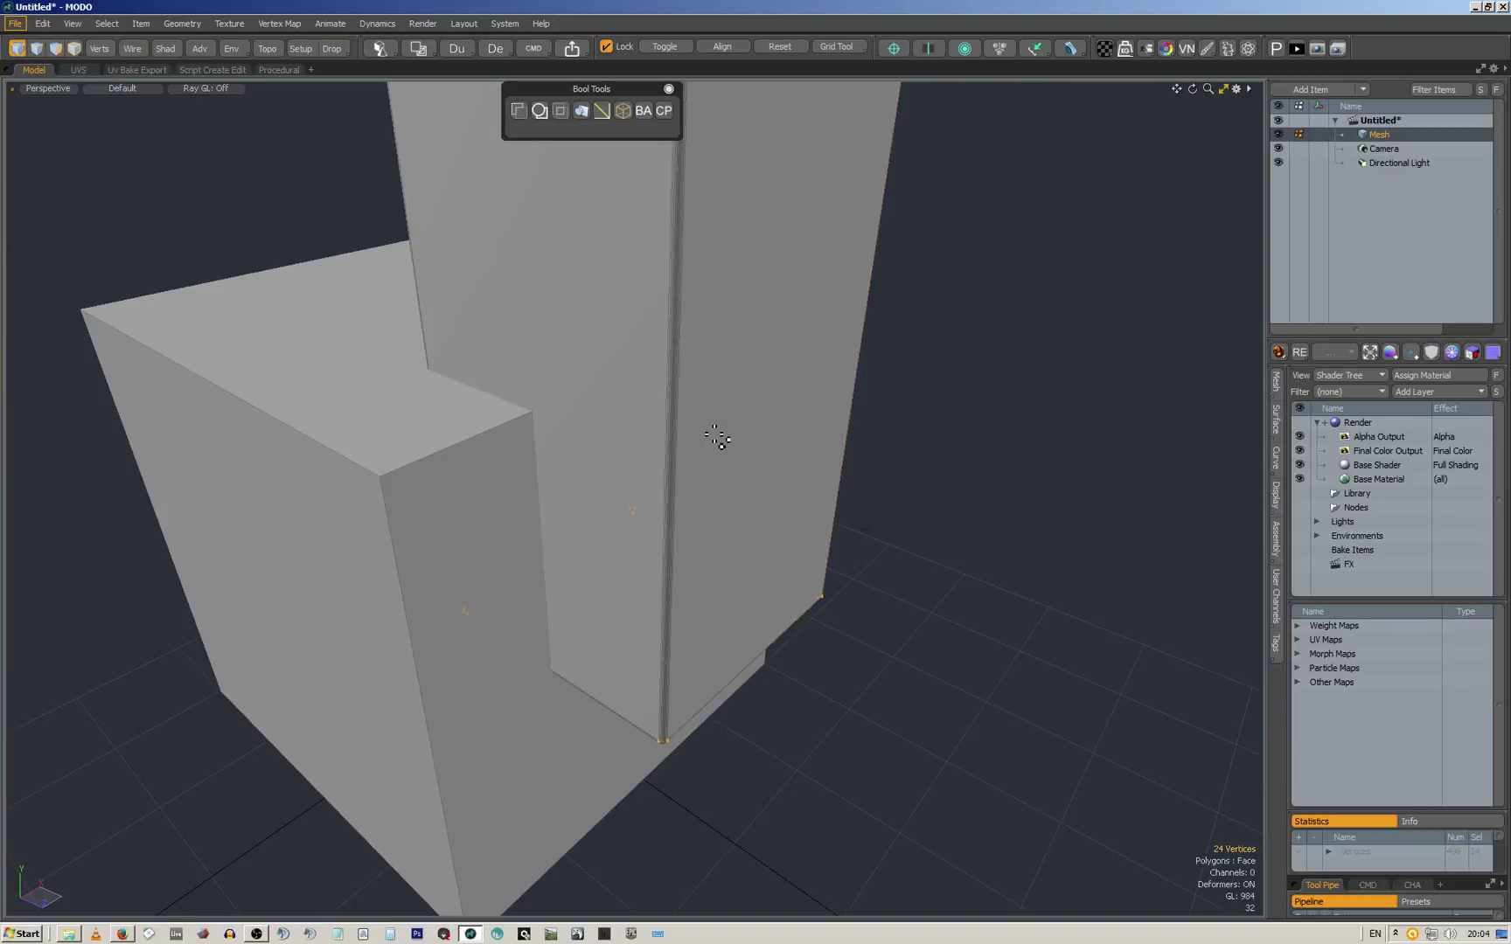
pyautogui.hotkey('ctrl', 'z')
pyautogui.hotkey('ctrl', 'z')
pyautogui.hotkey('ctrl', 'z')
pyautogui.hotkey('ctrl', 'z')
pyautogui.hotkey('ctrl', 'z')
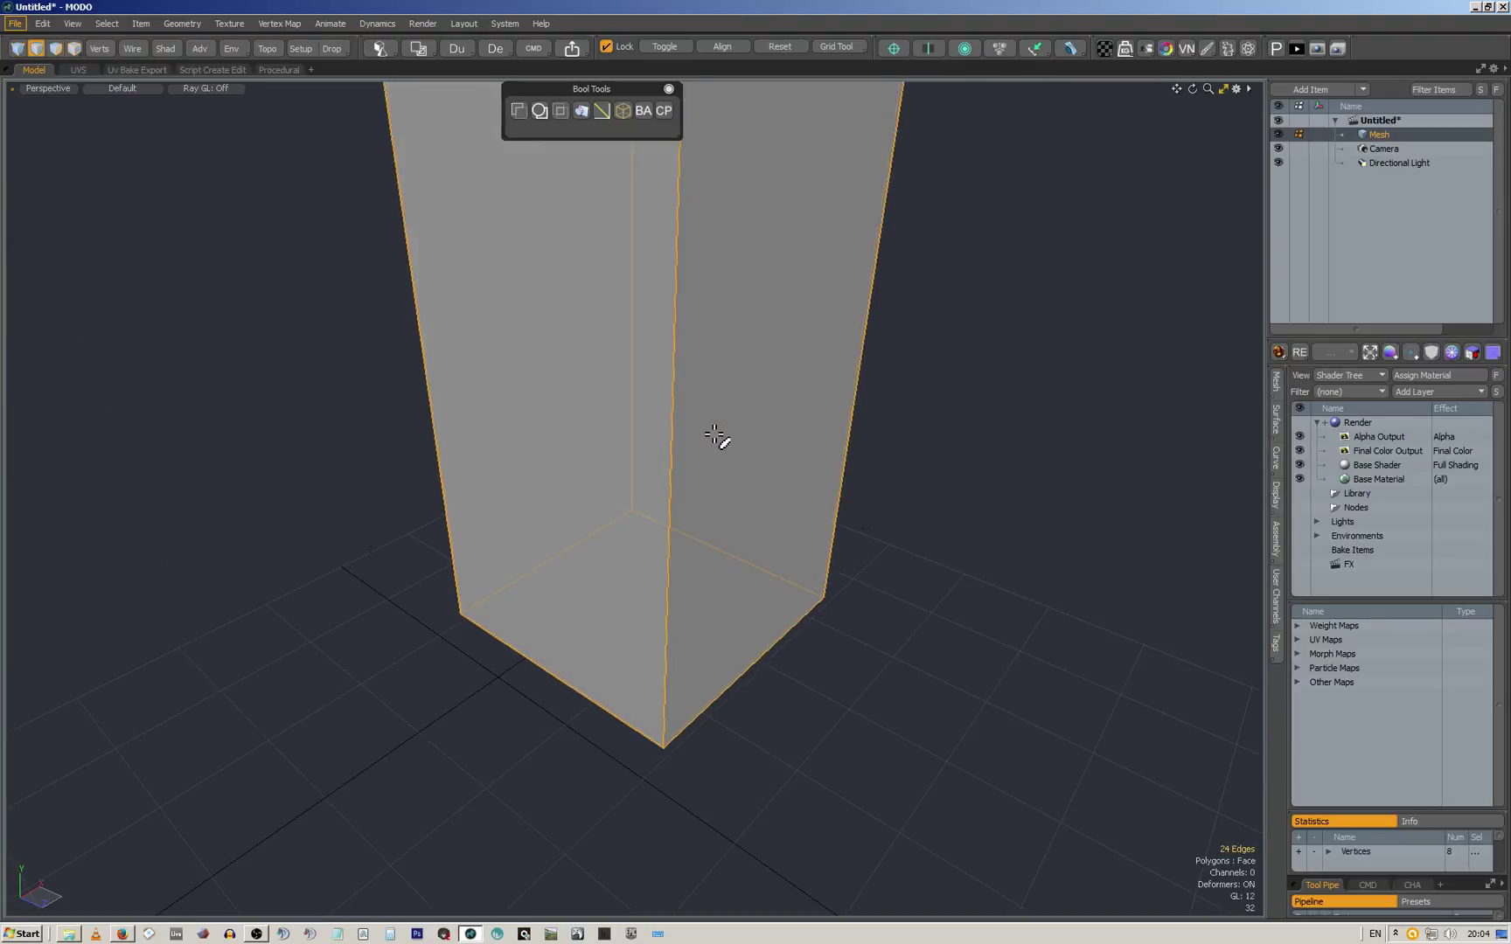
# Bevel all the box's edges with the BA tool at value 3 and round level 4, and unhide the large cube
pyautogui.scroll(-3, 714, 433)
pyautogui.keyDown('alt'); pyautogui.keyDown('shift'); pyautogui.moveTo(759, 344); pyautogui.dragTo(704, 489); pyautogui.keyUp('shift'); pyautogui.keyUp('alt')
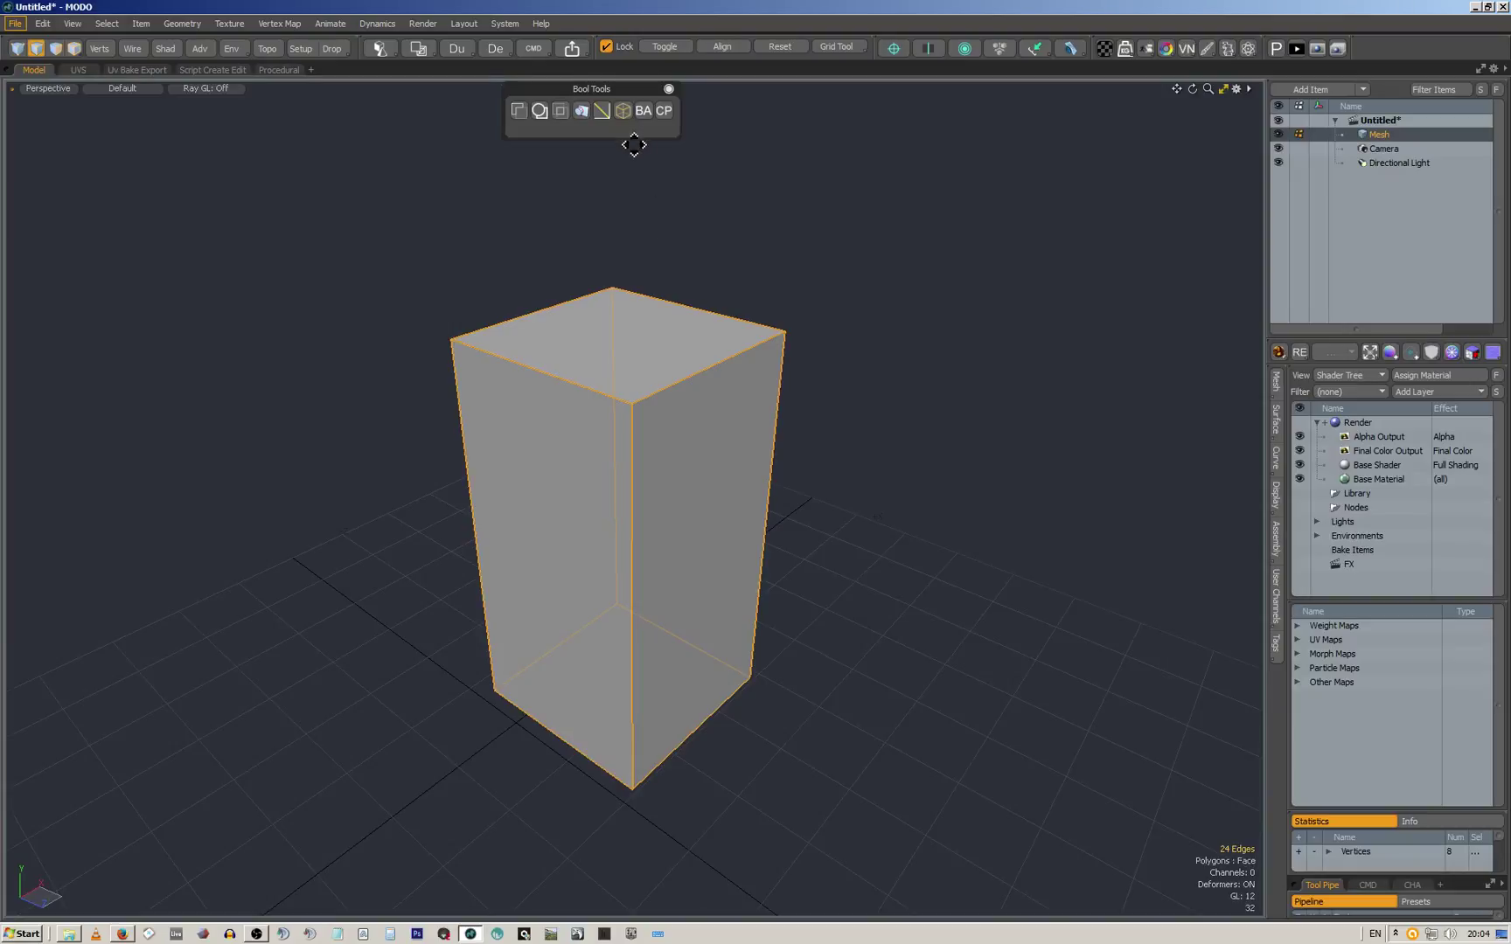
pyautogui.click(646, 109)
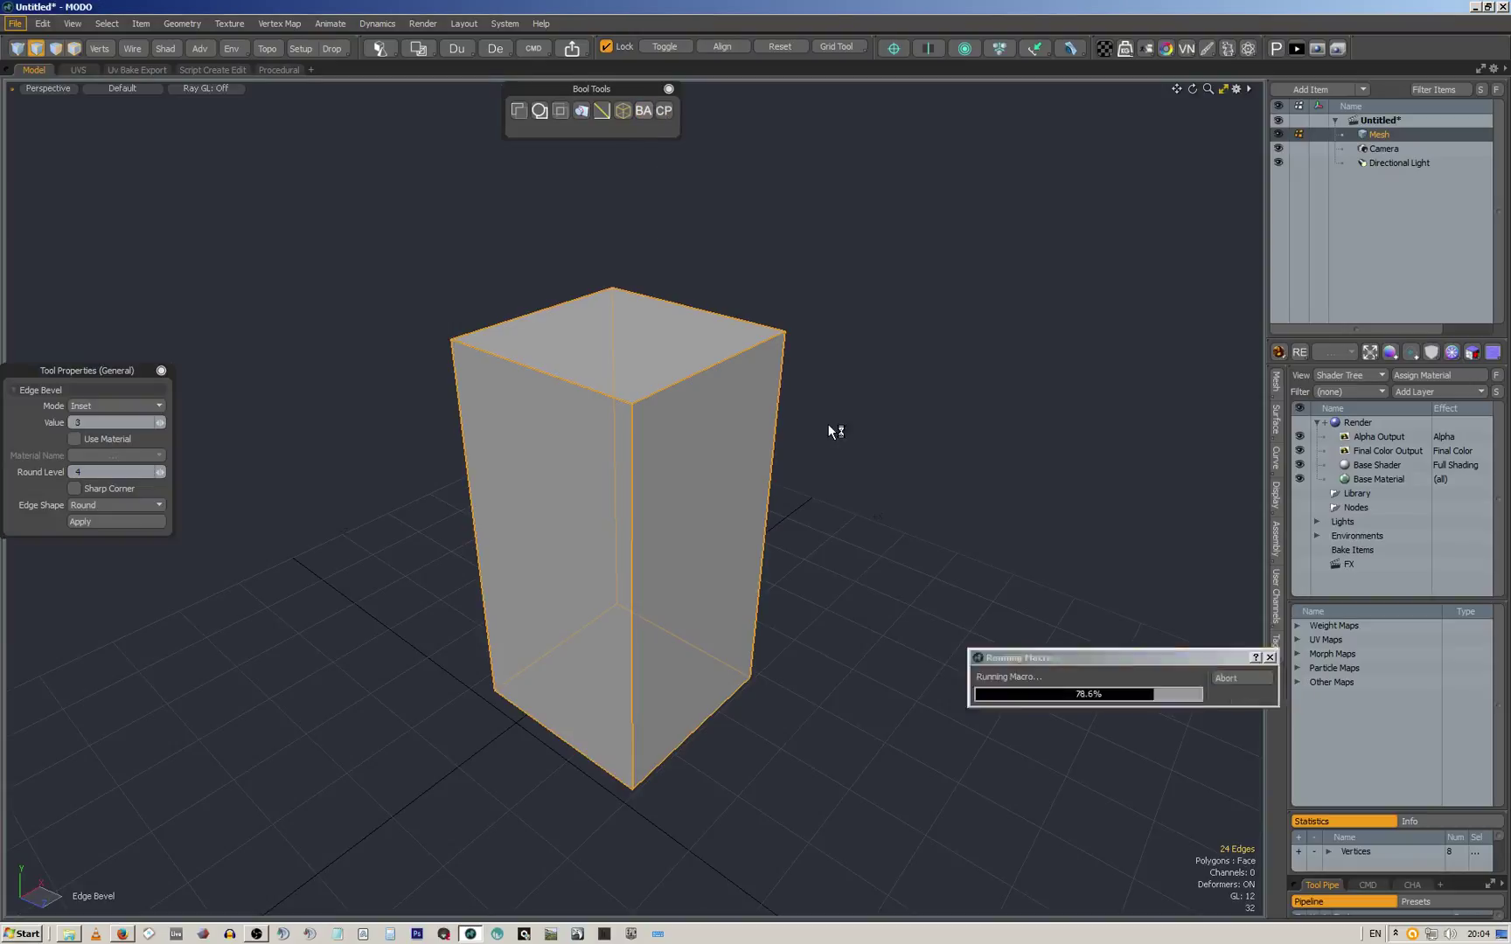
pyautogui.press('Return')
pyautogui.scroll(2, 688, 332)
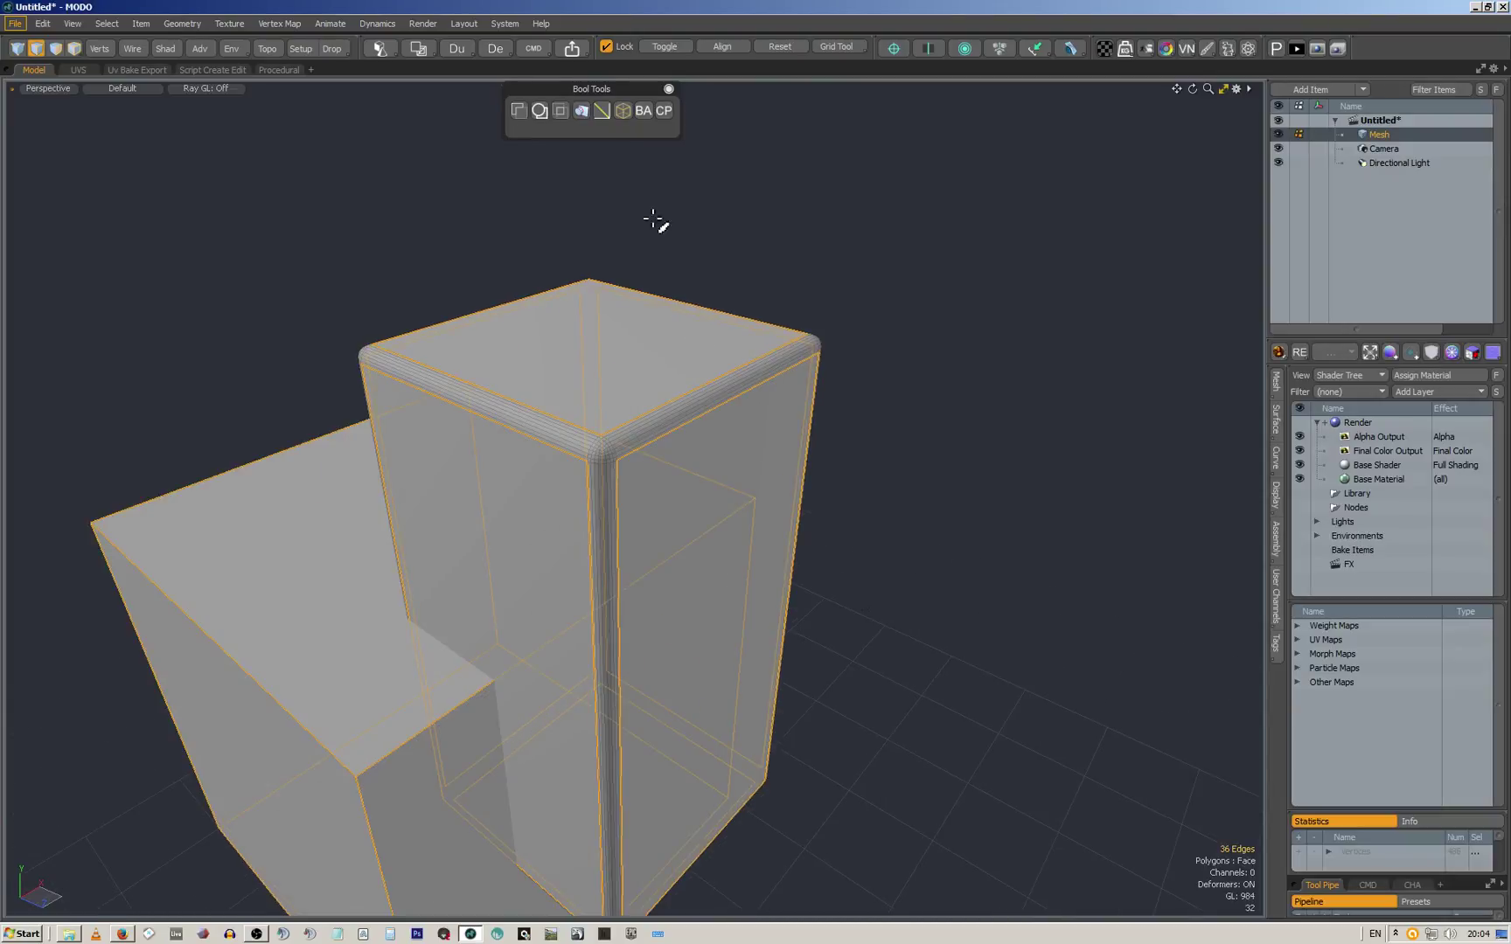
# Select a side face of the rounded box and subtract the box from the large cube
pyautogui.click(685, 229)
pyautogui.moveTo(685, 229)
pyautogui.keyDown('alt'); pyautogui.mouseDown()
pyautogui.moveTo(661, 226)
pyautogui.moveTo(669, 237)
pyautogui.mouseUp(); pyautogui.keyUp('alt')
pyautogui.press('3')
pyautogui.click(736, 411)
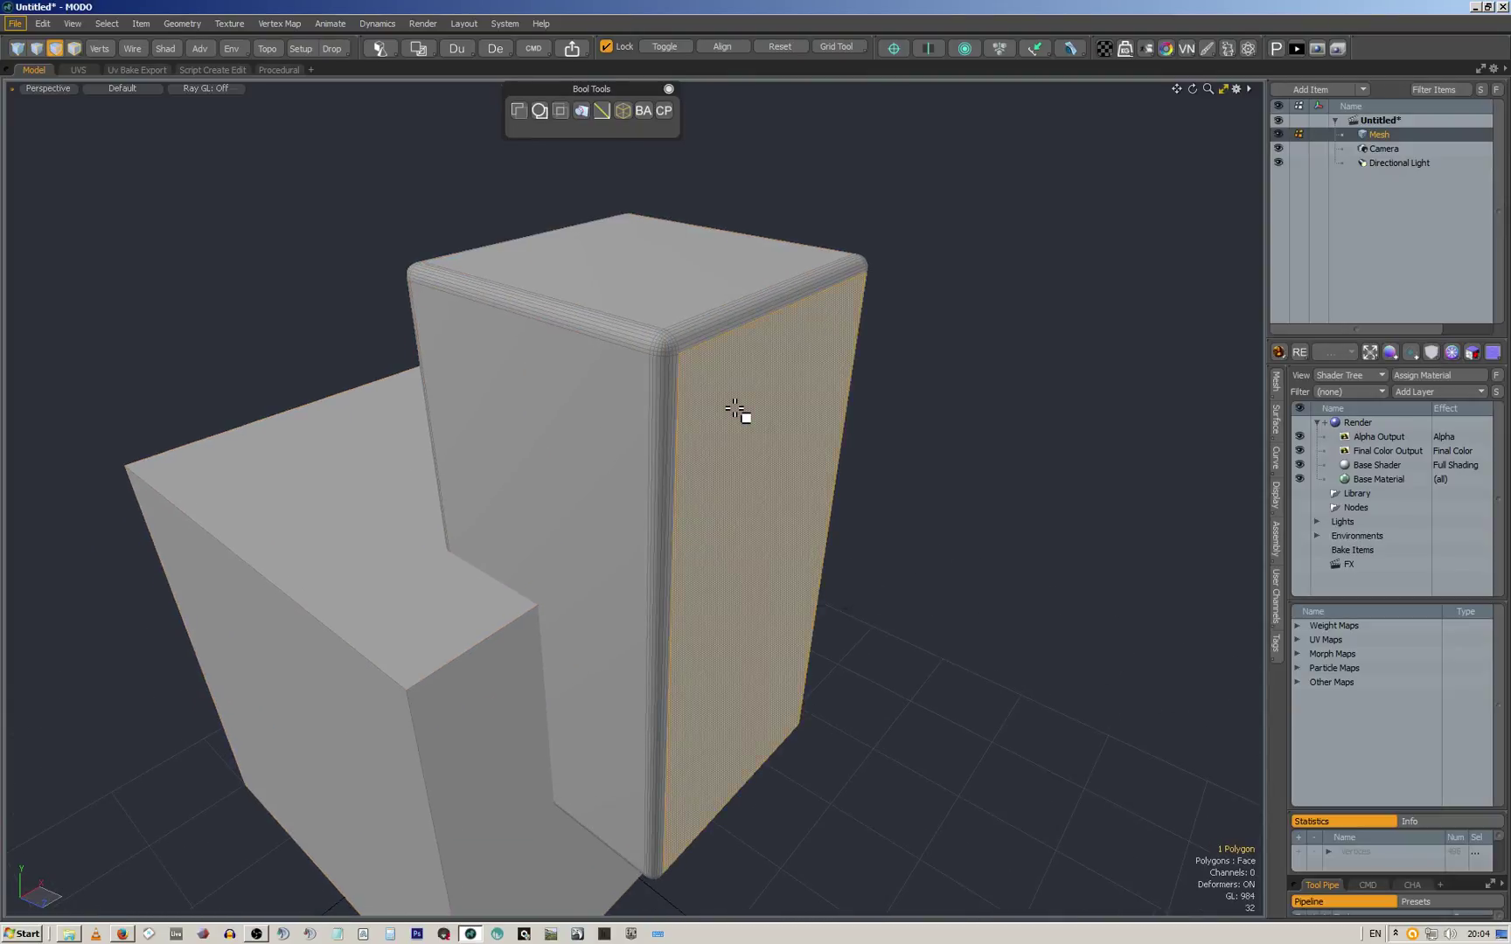
pyautogui.click(518, 112)
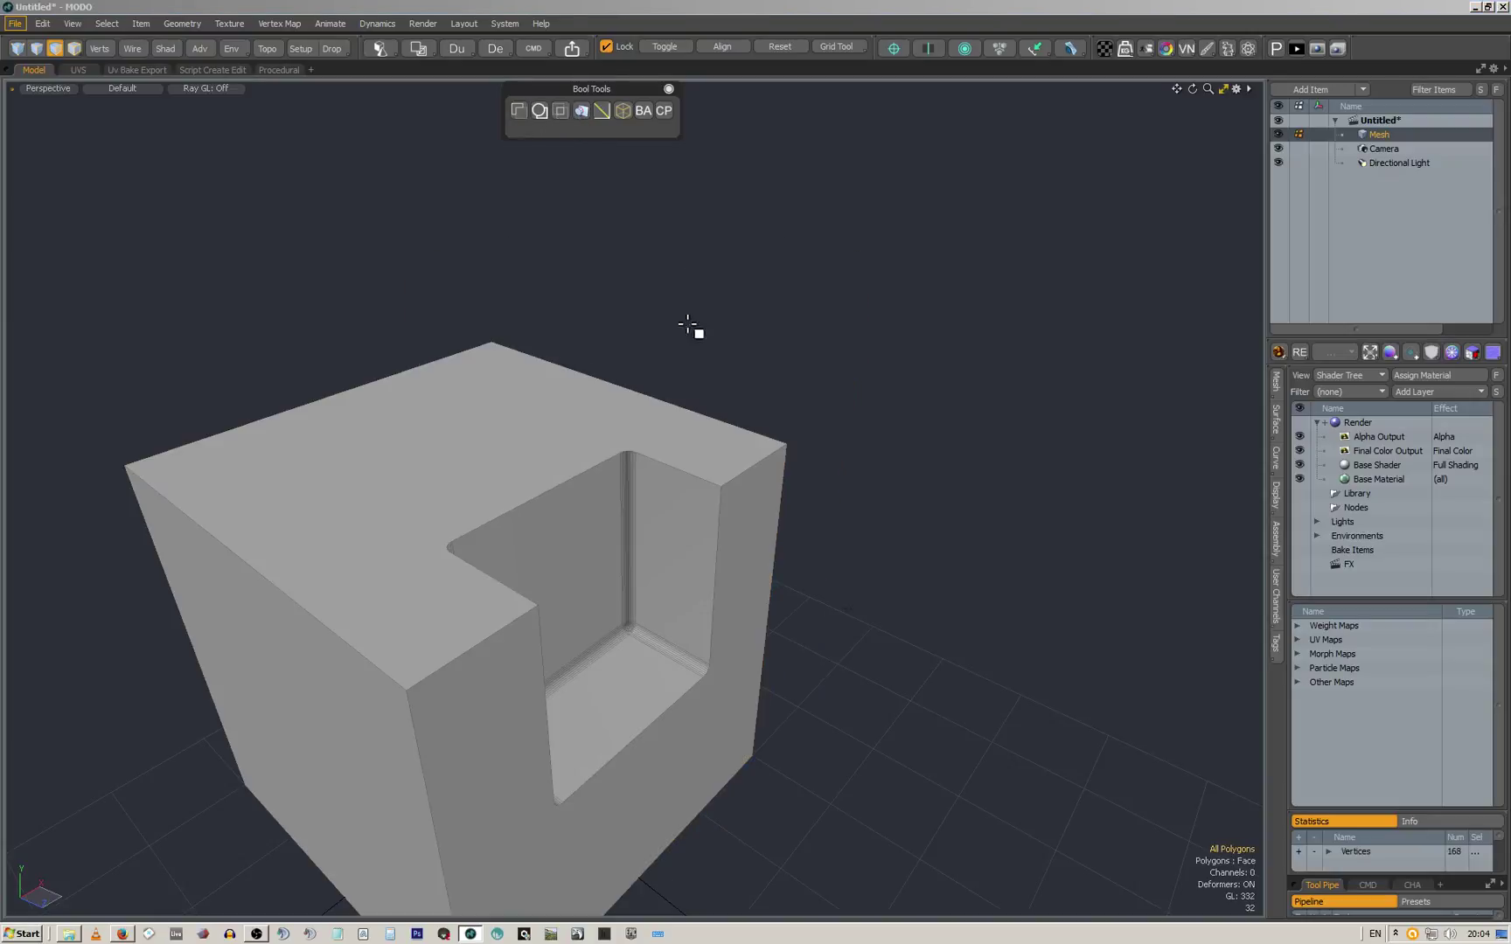
pyautogui.keyDown('alt'); pyautogui.keyDown('shift'); pyautogui.moveTo(679, 412); pyautogui.dragTo(687, 271); pyautogui.keyUp('shift'); pyautogui.keyUp('alt')
pyautogui.keyDown('alt'); pyautogui.moveTo(637, 365); pyautogui.dragTo(544, 362); pyautogui.keyUp('alt')
pyautogui.scroll(6, 673, 493)
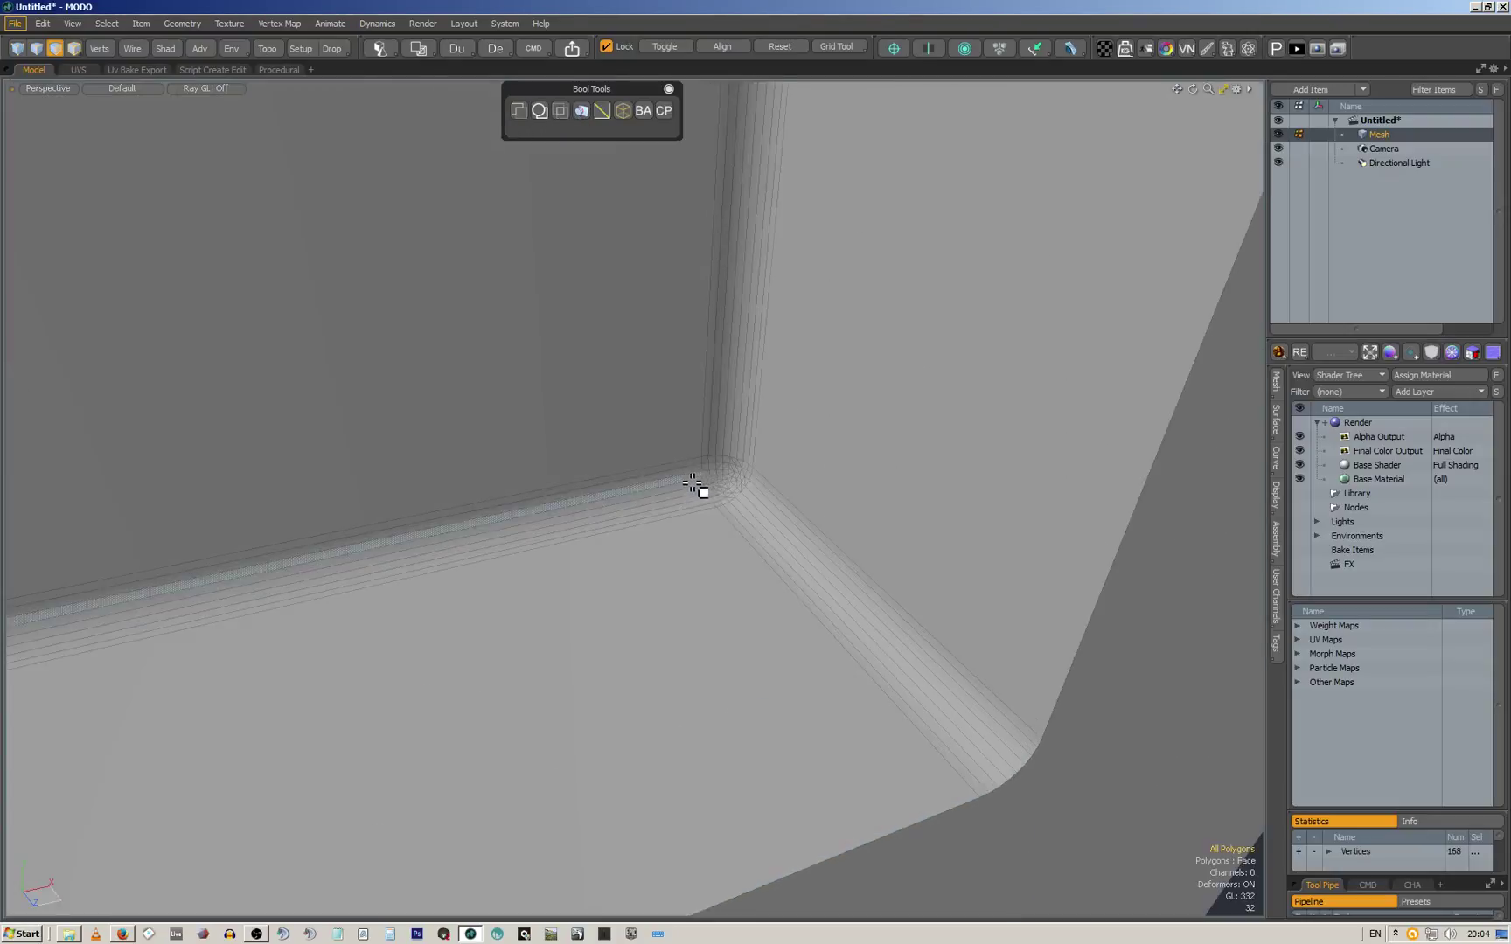
pyautogui.scroll(6, 694, 485)
pyautogui.moveTo(721, 486)
pyautogui.keyDown('alt'); pyautogui.mouseDown()
pyautogui.moveTo(936, 413)
pyautogui.moveTo(661, 418)
pyautogui.moveTo(881, 530)
pyautogui.moveTo(745, 476)
pyautogui.mouseUp(); pyautogui.keyUp('alt')
pyautogui.click(750, 410)
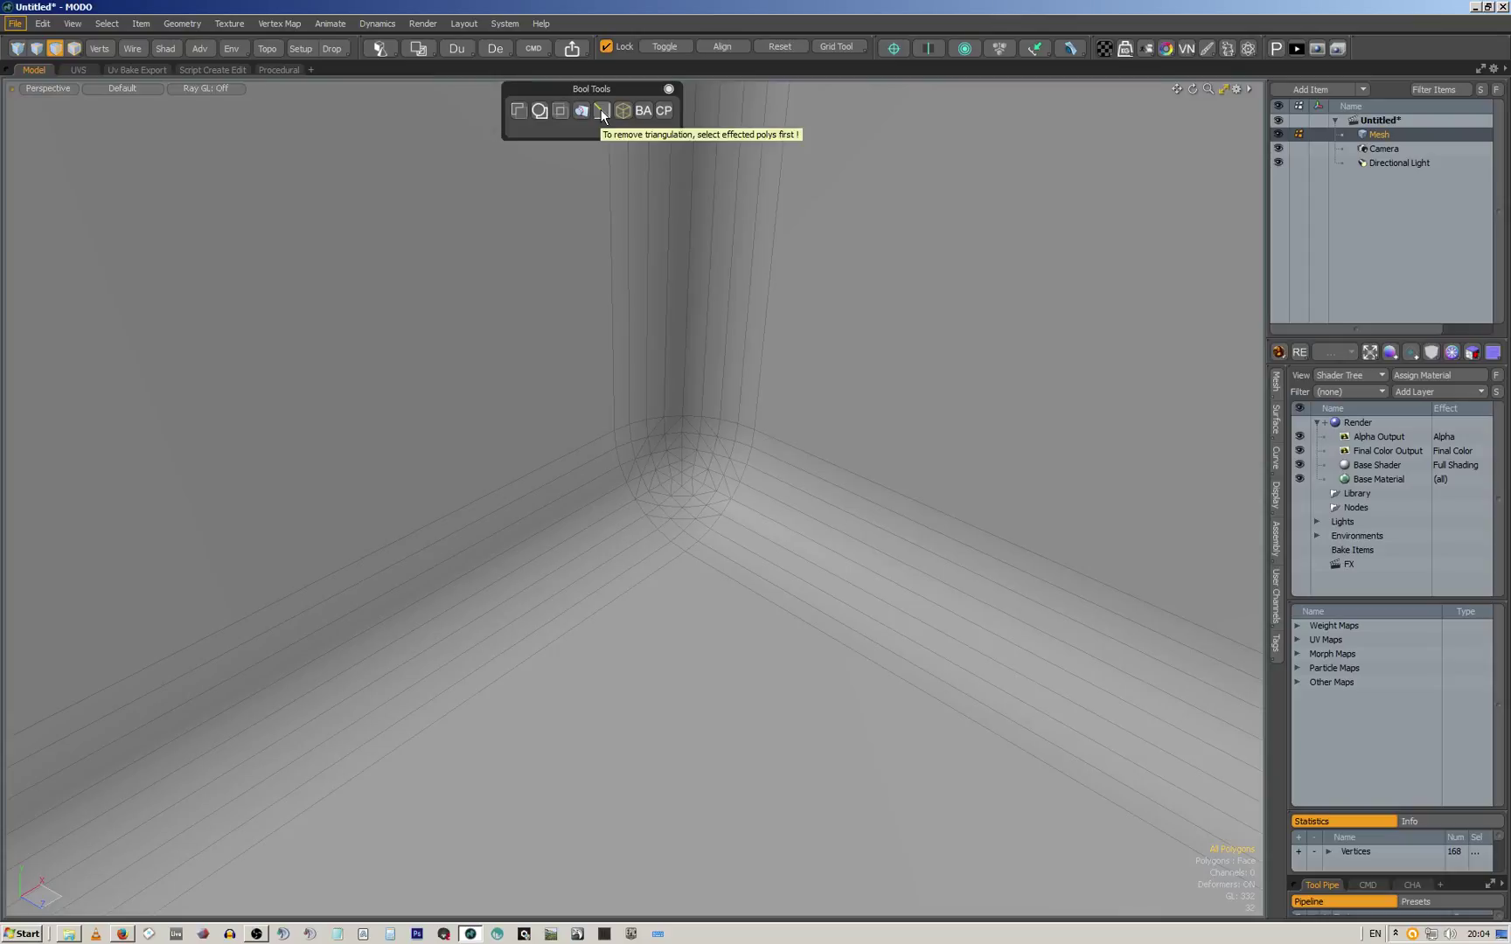
pyautogui.click(104, 22)
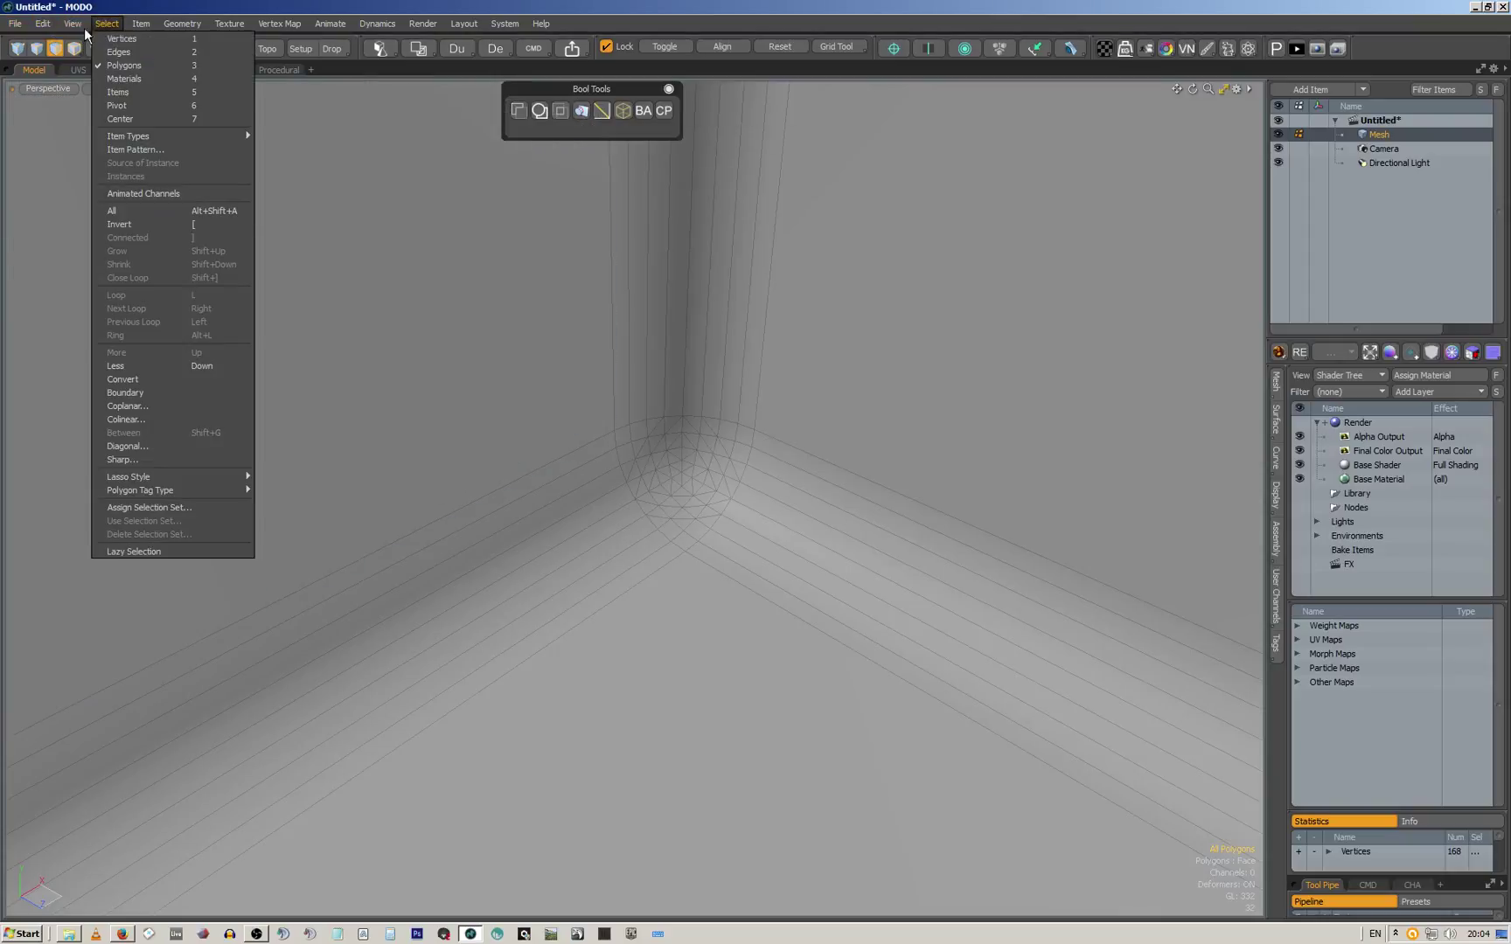
pyautogui.moveTo(73, 24)
pyautogui.click(142, 448)
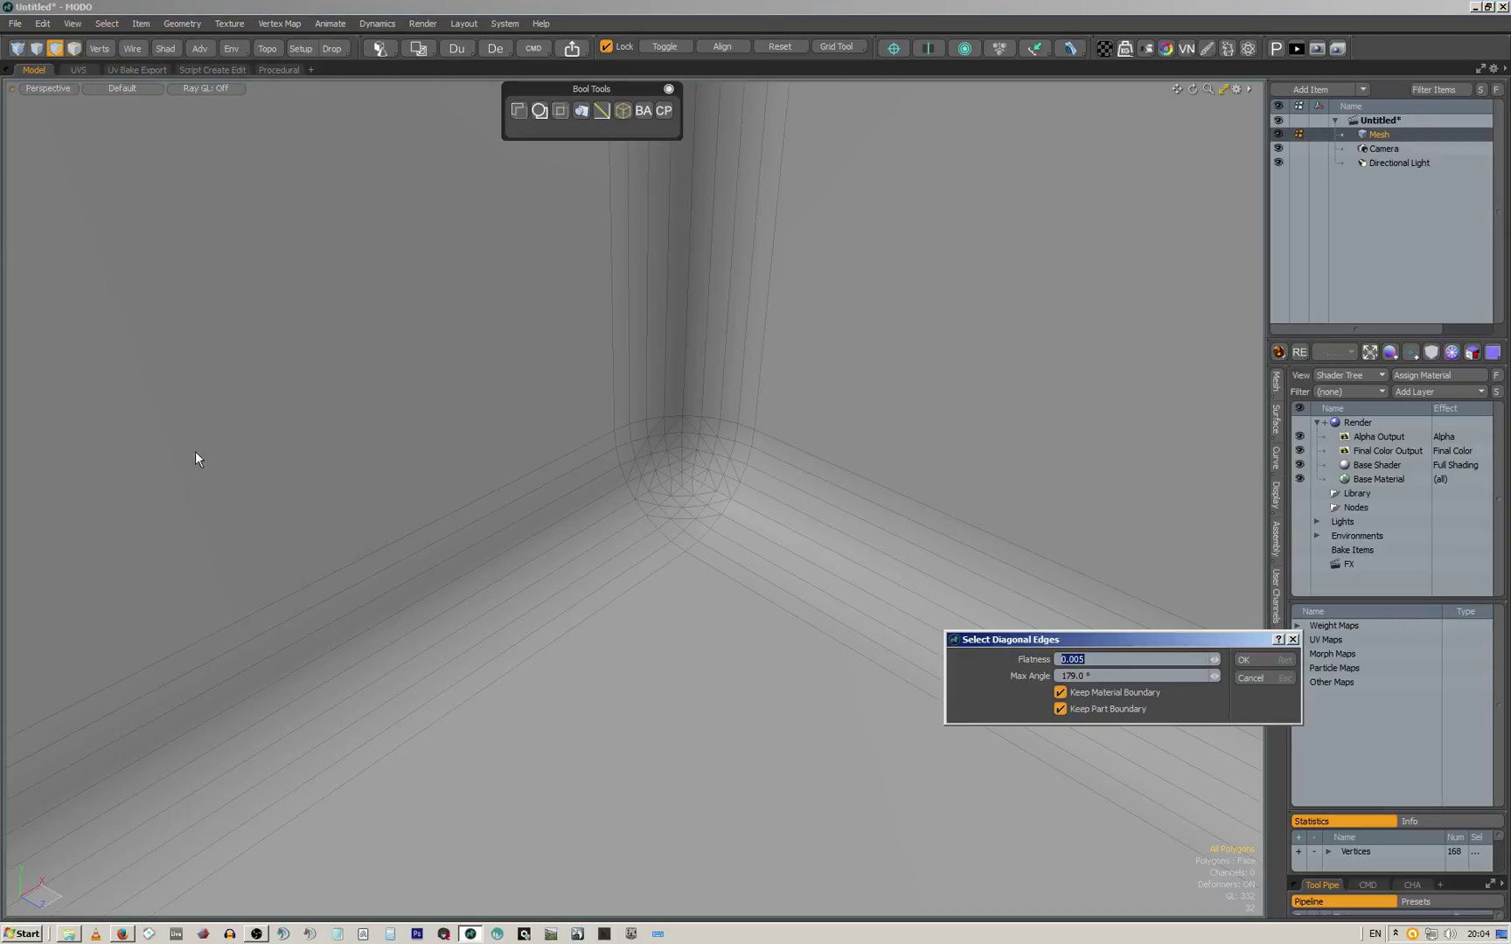
pyautogui.click(1249, 681)
# Select the diagonal edges in the cut's rounded inner corners and remove them to clear the triangulation
pyautogui.moveTo(737, 366); pyautogui.dragTo(645, 370, button='middle')
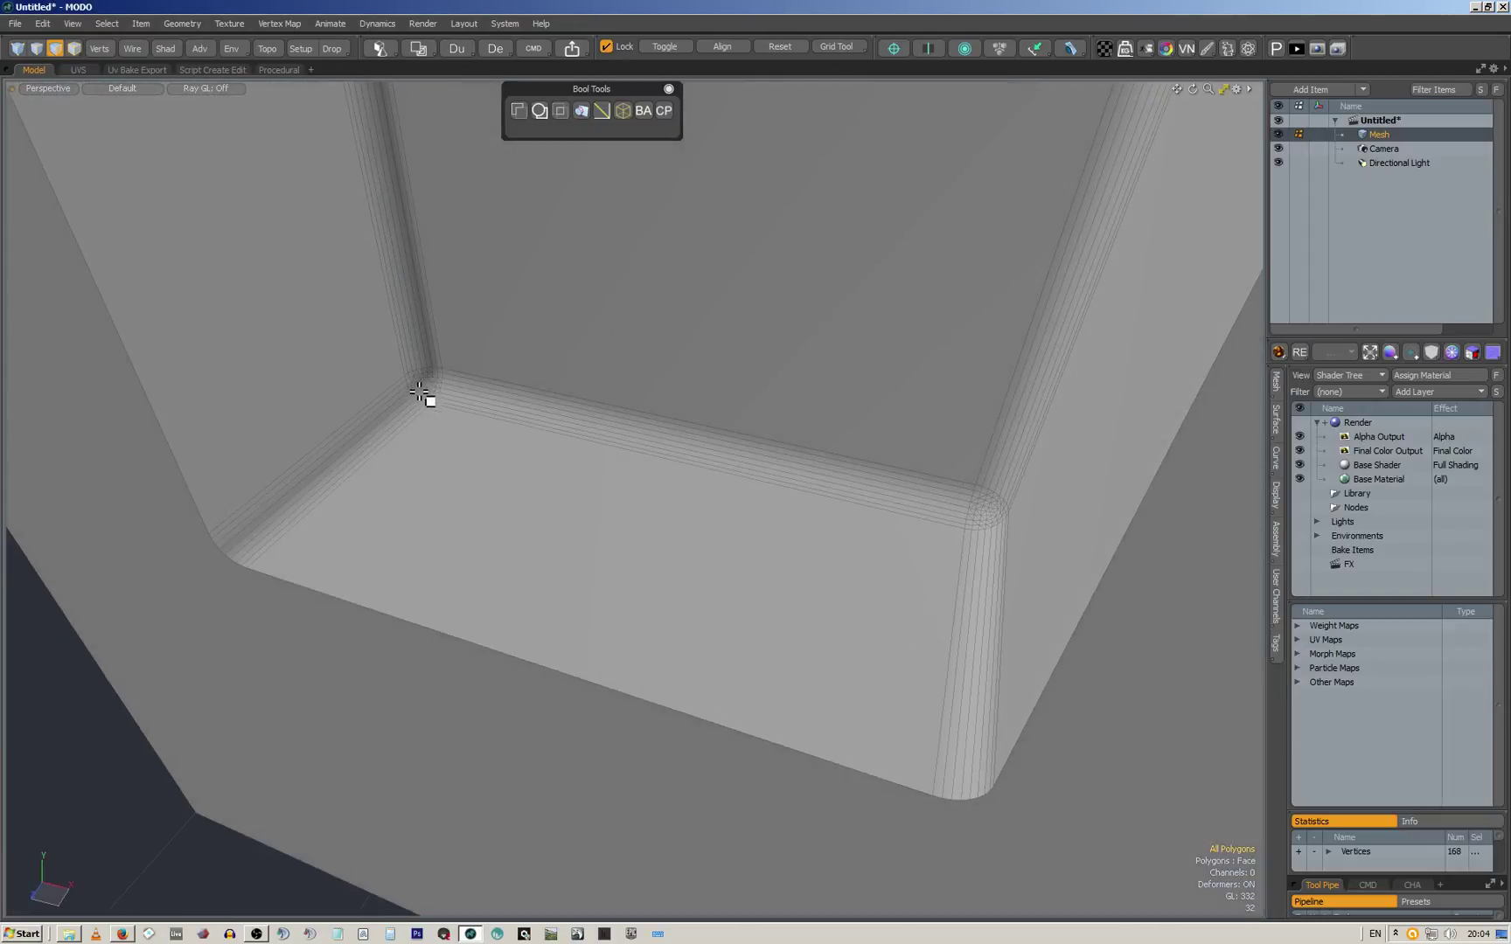
pyautogui.scroll(3, 435, 392)
pyautogui.scroll(2, 434, 389)
pyautogui.scroll(-5, 441, 380)
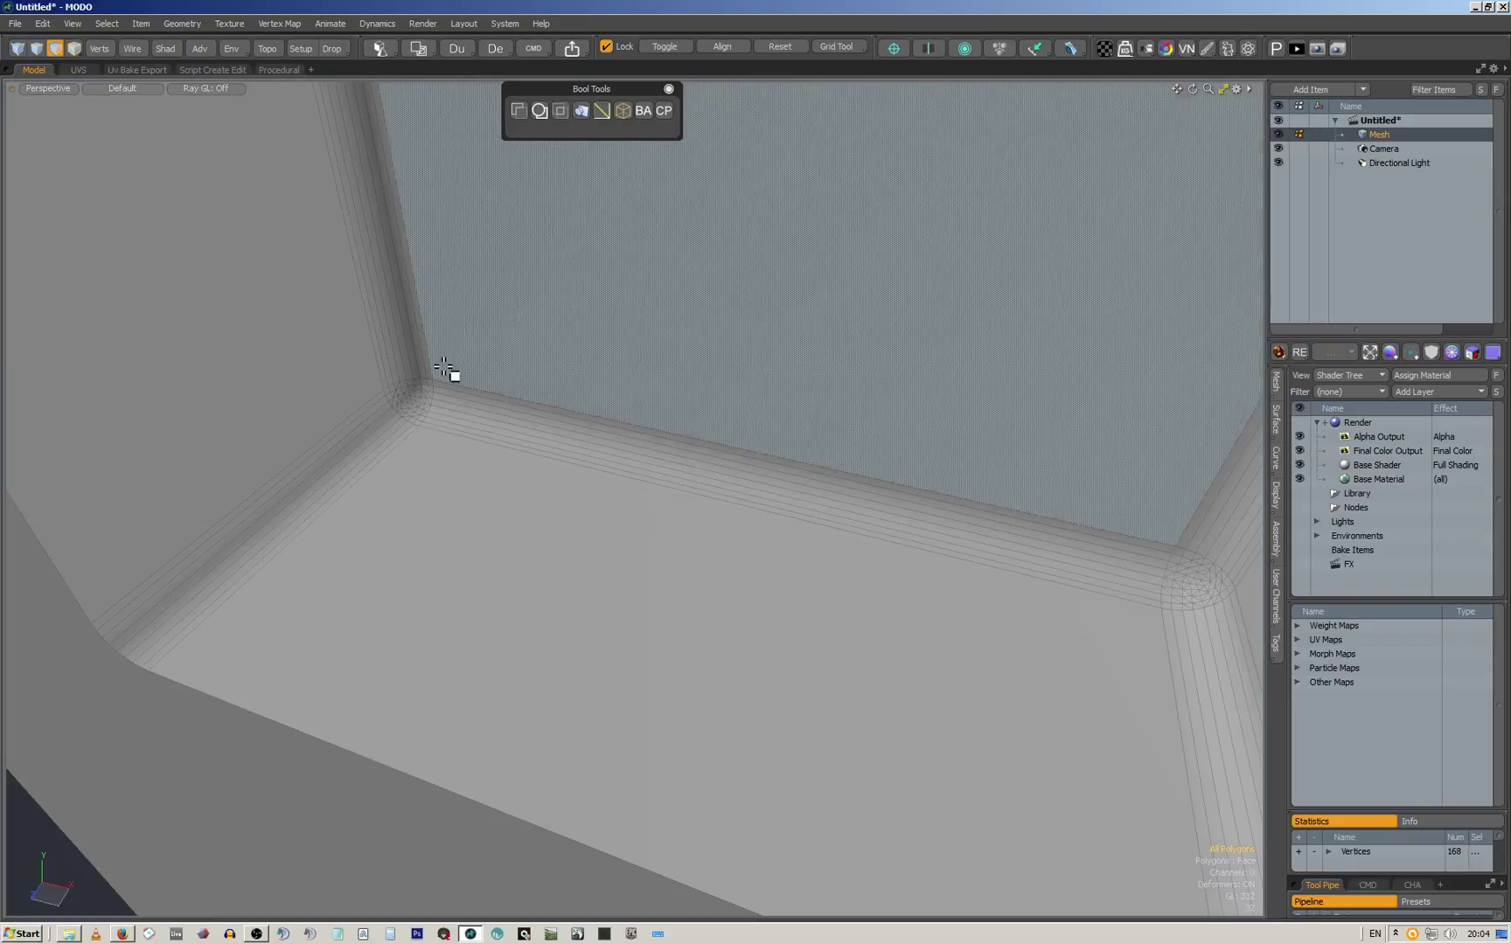
pyautogui.click(602, 111)
pyautogui.moveTo(479, 380); pyautogui.dragTo(921, 448, button='middle')
pyautogui.scroll(4, 927, 442)
pyautogui.scroll(-4, 925, 431)
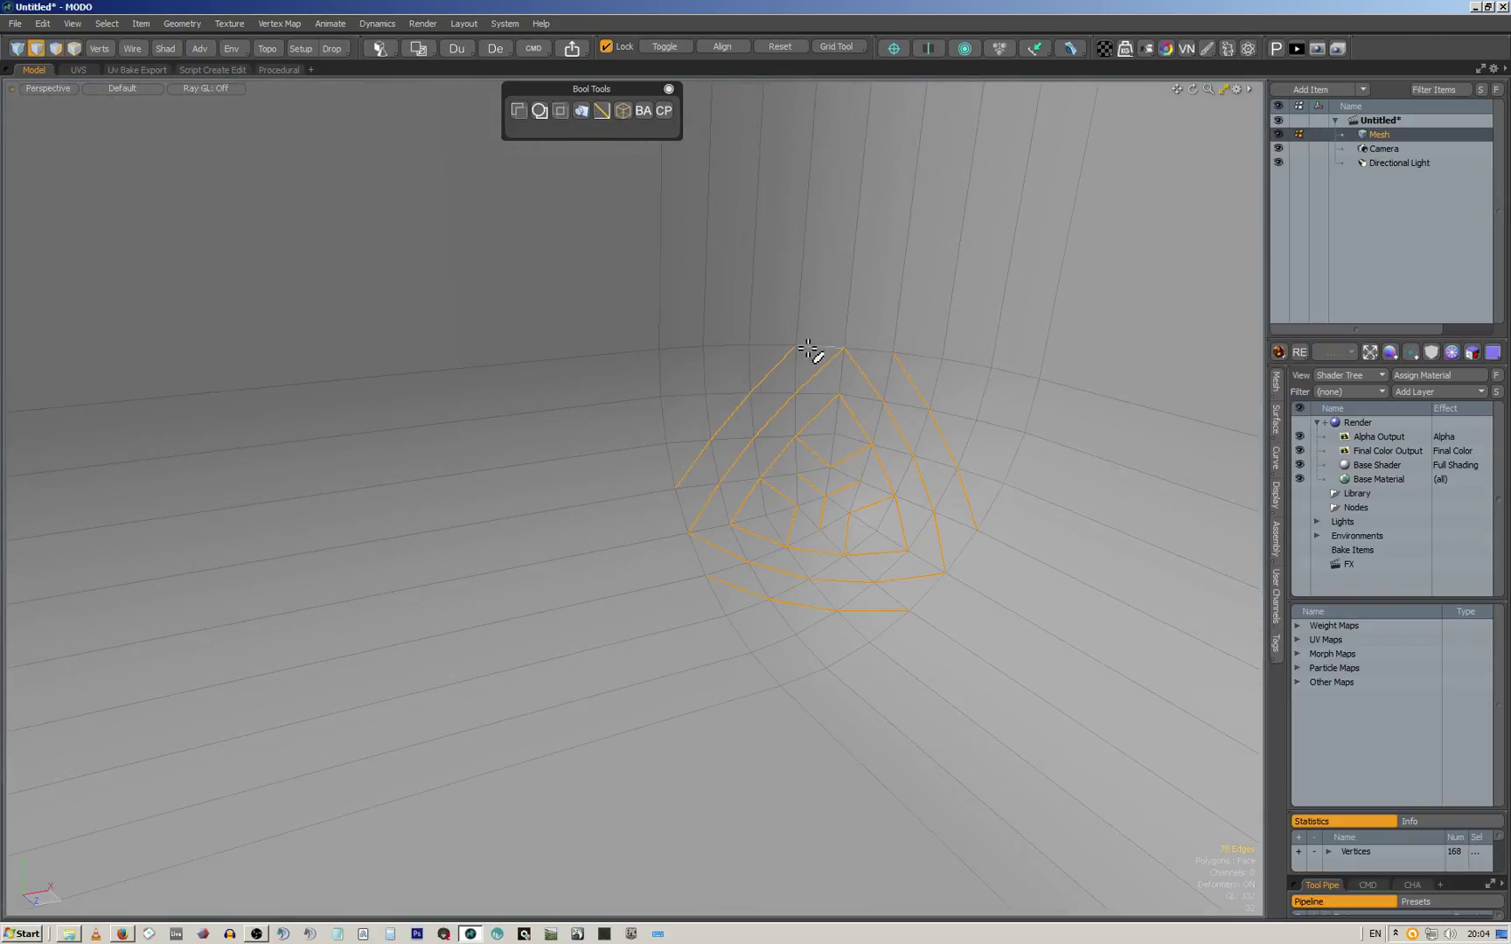
pyautogui.moveTo(701, 432); pyautogui.dragTo(874, 361, button='middle')
pyautogui.keyDown('alt'); pyautogui.moveTo(874, 361); pyautogui.dragTo(745, 450); pyautogui.keyUp('alt')
pyautogui.scroll(-4, 754, 428)
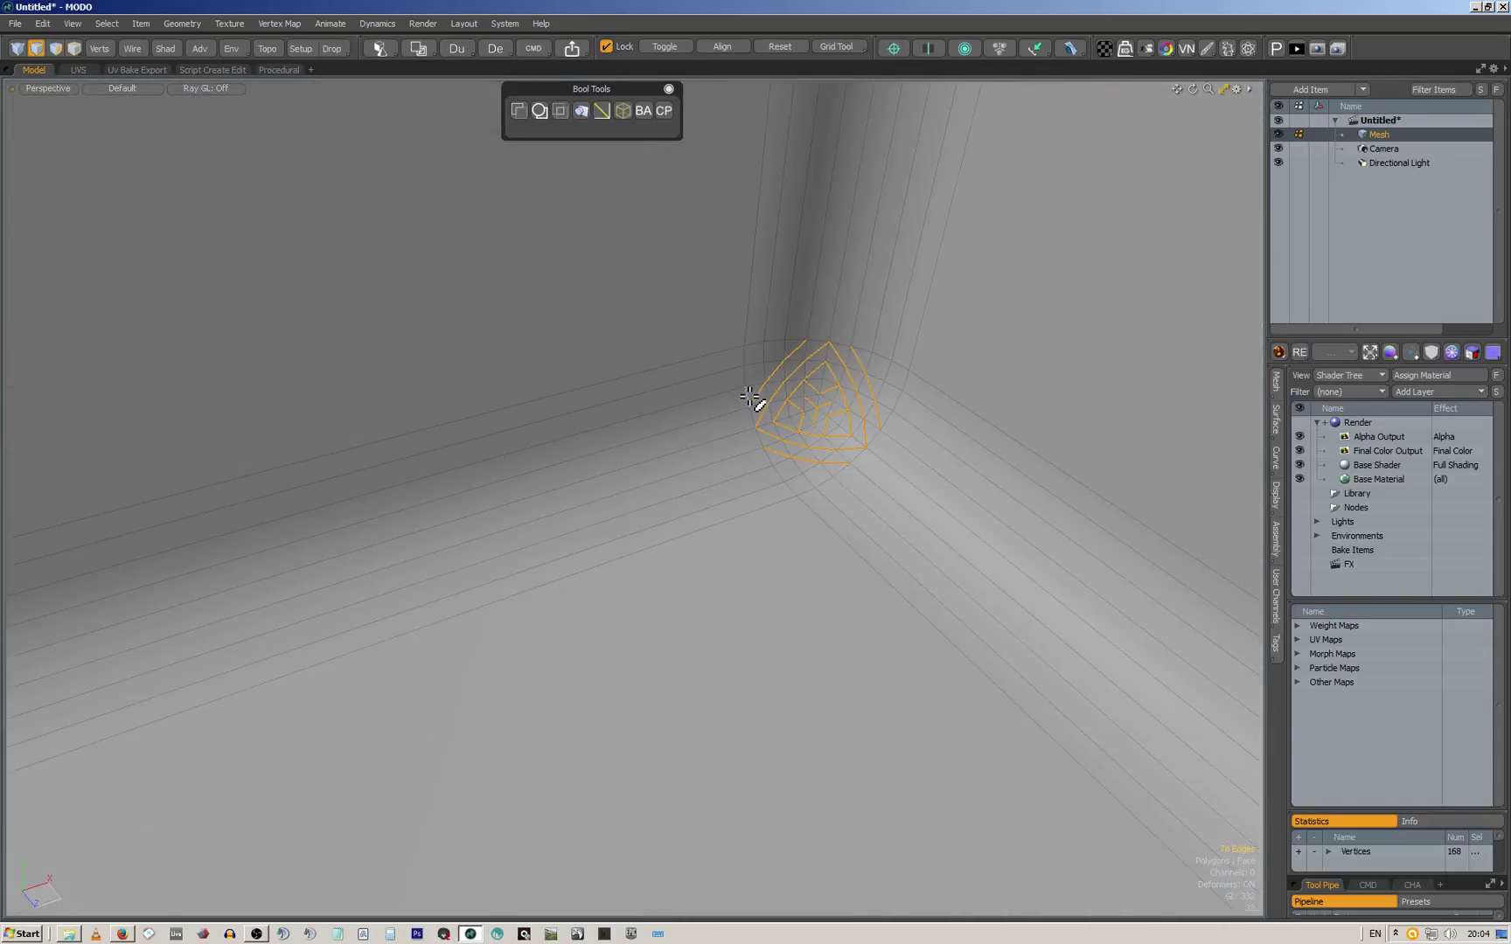
pyautogui.moveTo(796, 425); pyautogui.dragTo(728, 402, button='middle')
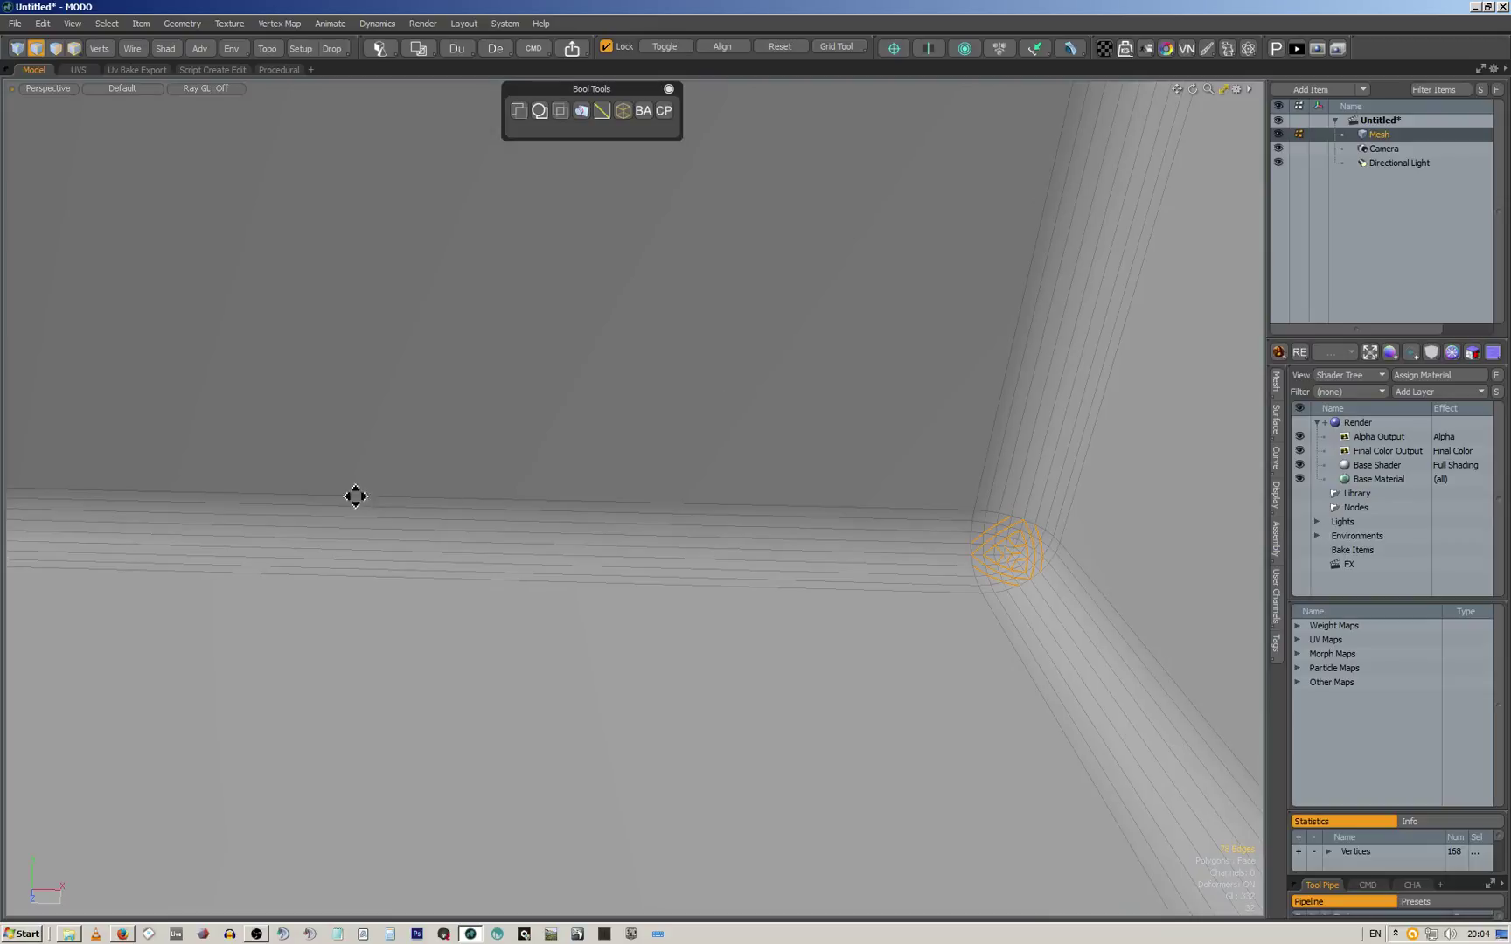
pyautogui.moveTo(354, 496); pyautogui.dragTo(745, 381, button='middle')
pyautogui.moveTo(475, 456); pyautogui.dragTo(430, 446, button='middle')
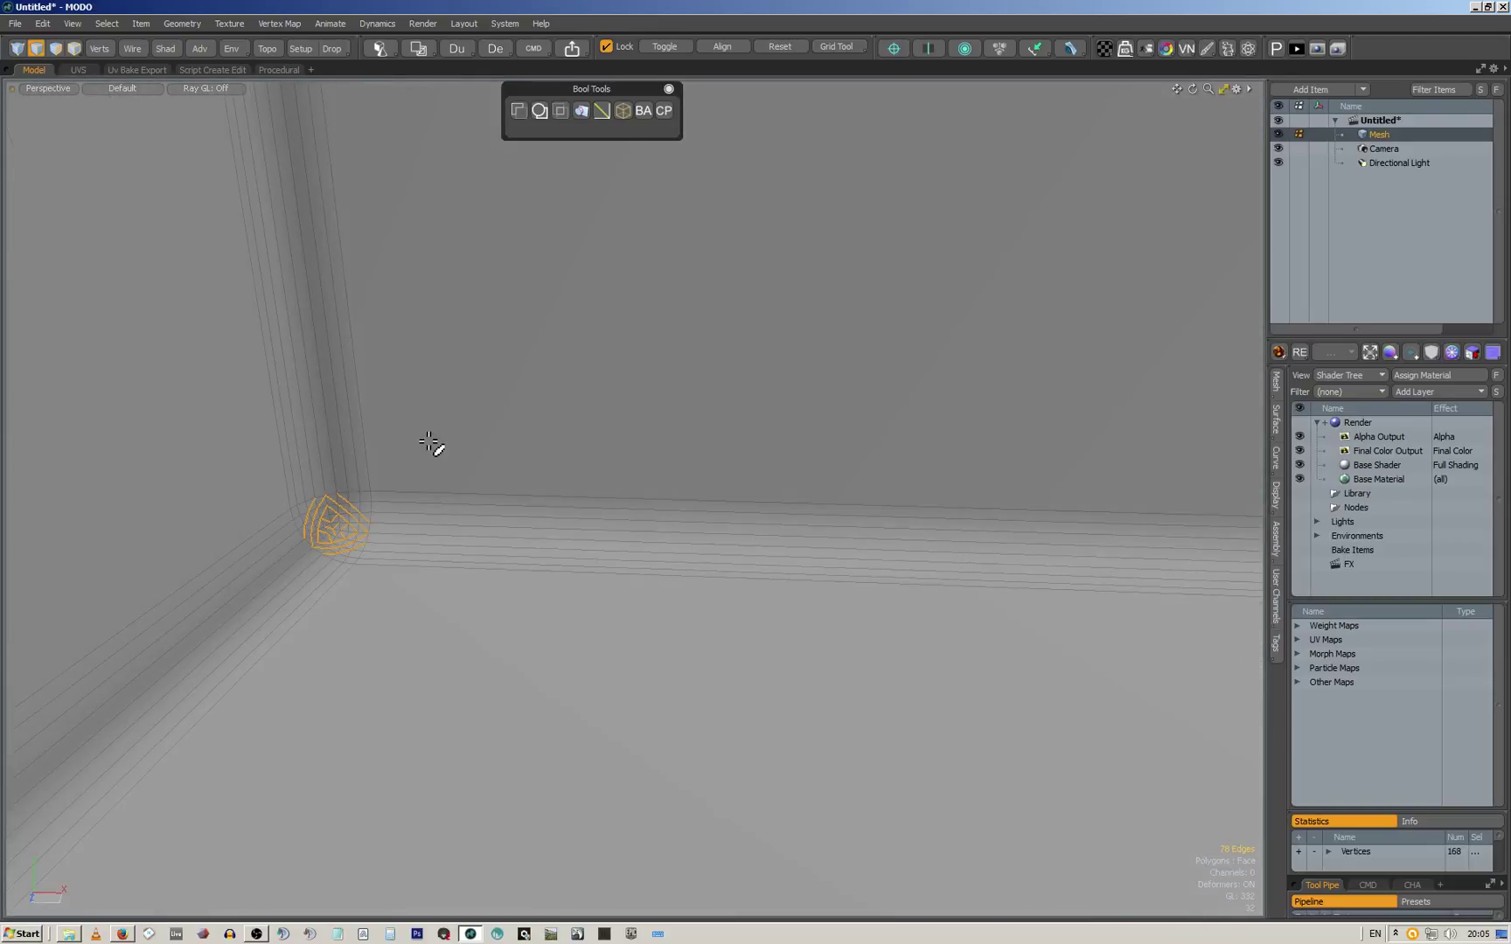
pyautogui.click(430, 441)
pyautogui.moveTo(361, 512); pyautogui.dragTo(735, 428, button='middle')
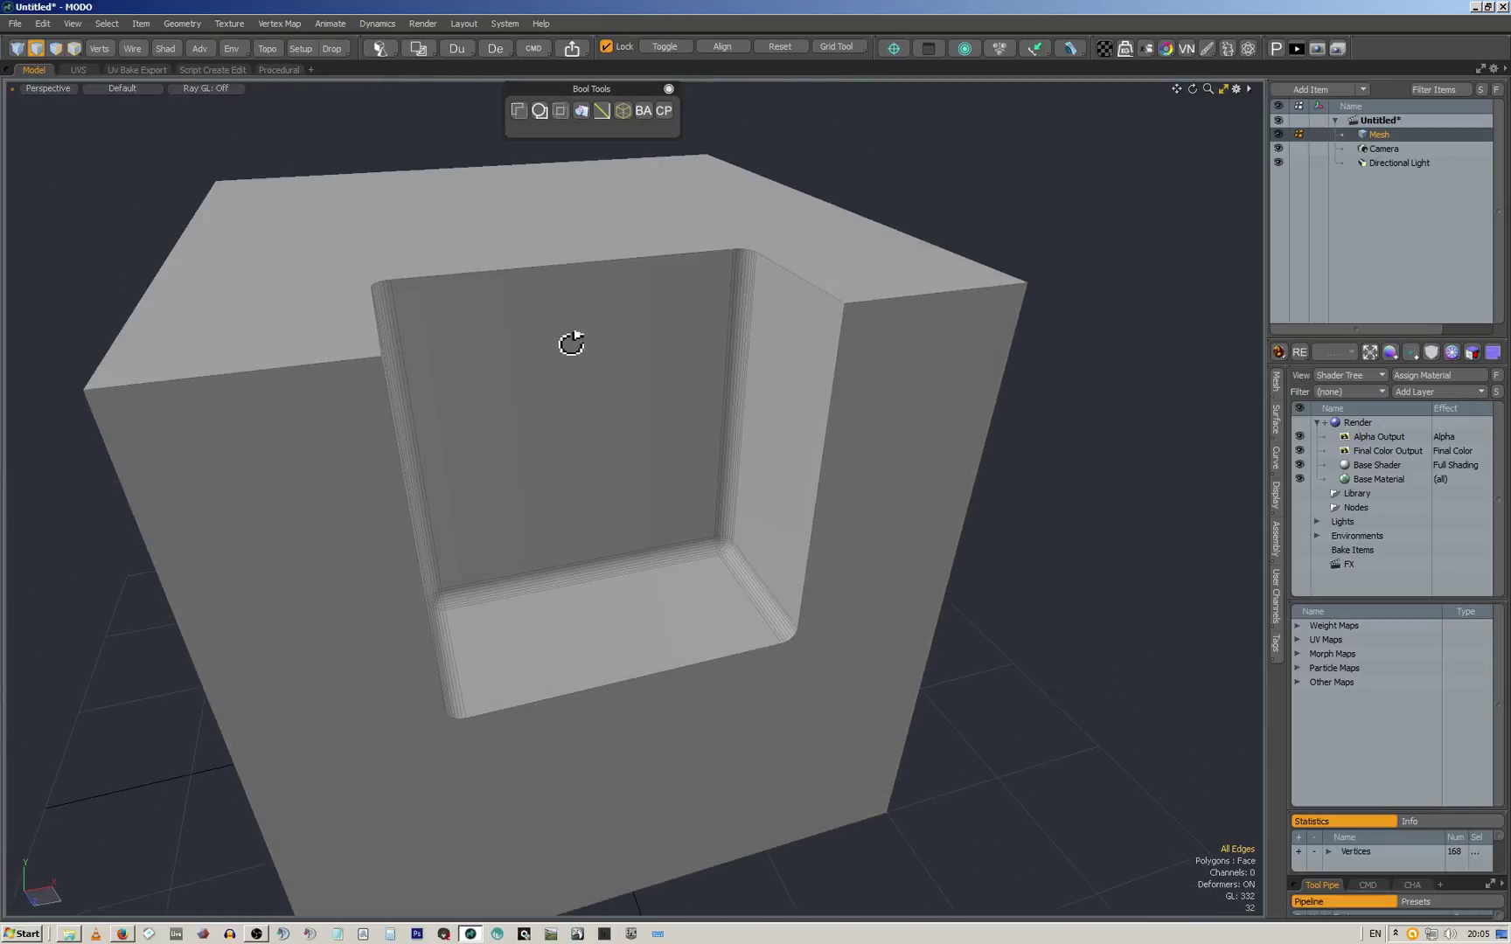
# Create a new 64 × 64 × 128 box primitive on the ground beside the uncut side of the large cube
pyautogui.moveTo(574, 341); pyautogui.dragTo(806, 420, button='middle')
pyautogui.scroll(-5, 781, 337)
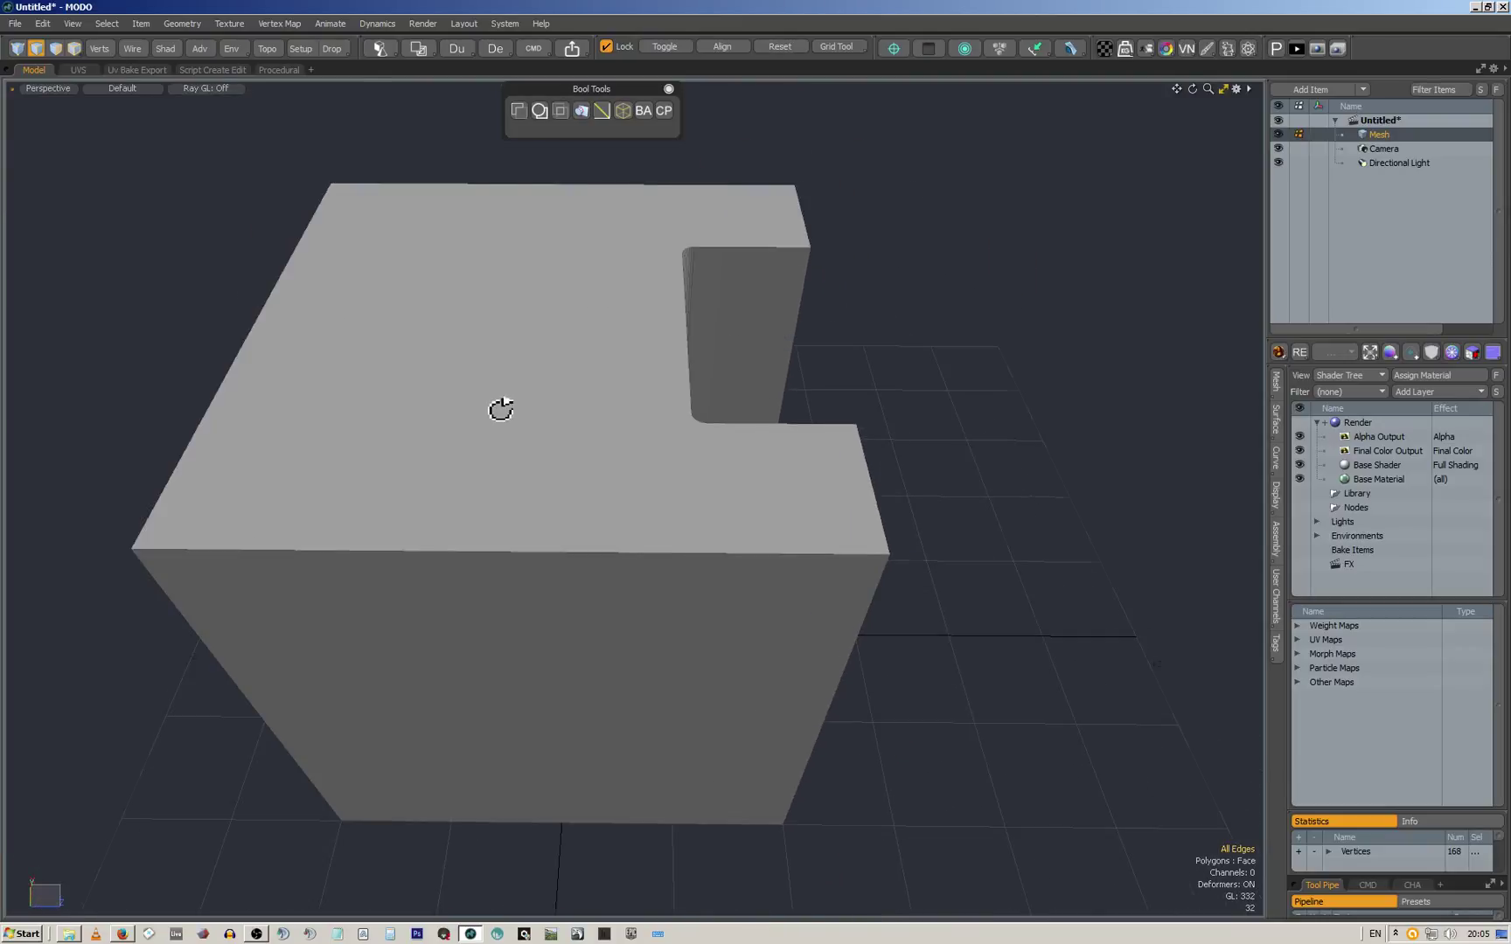
pyautogui.moveTo(499, 408)
pyautogui.mouseDown(button='middle')
pyautogui.moveTo(683, 396)
pyautogui.moveTo(677, 414)
pyautogui.moveTo(742, 441)
pyautogui.moveTo(525, 406)
pyautogui.mouseUp(button='middle')
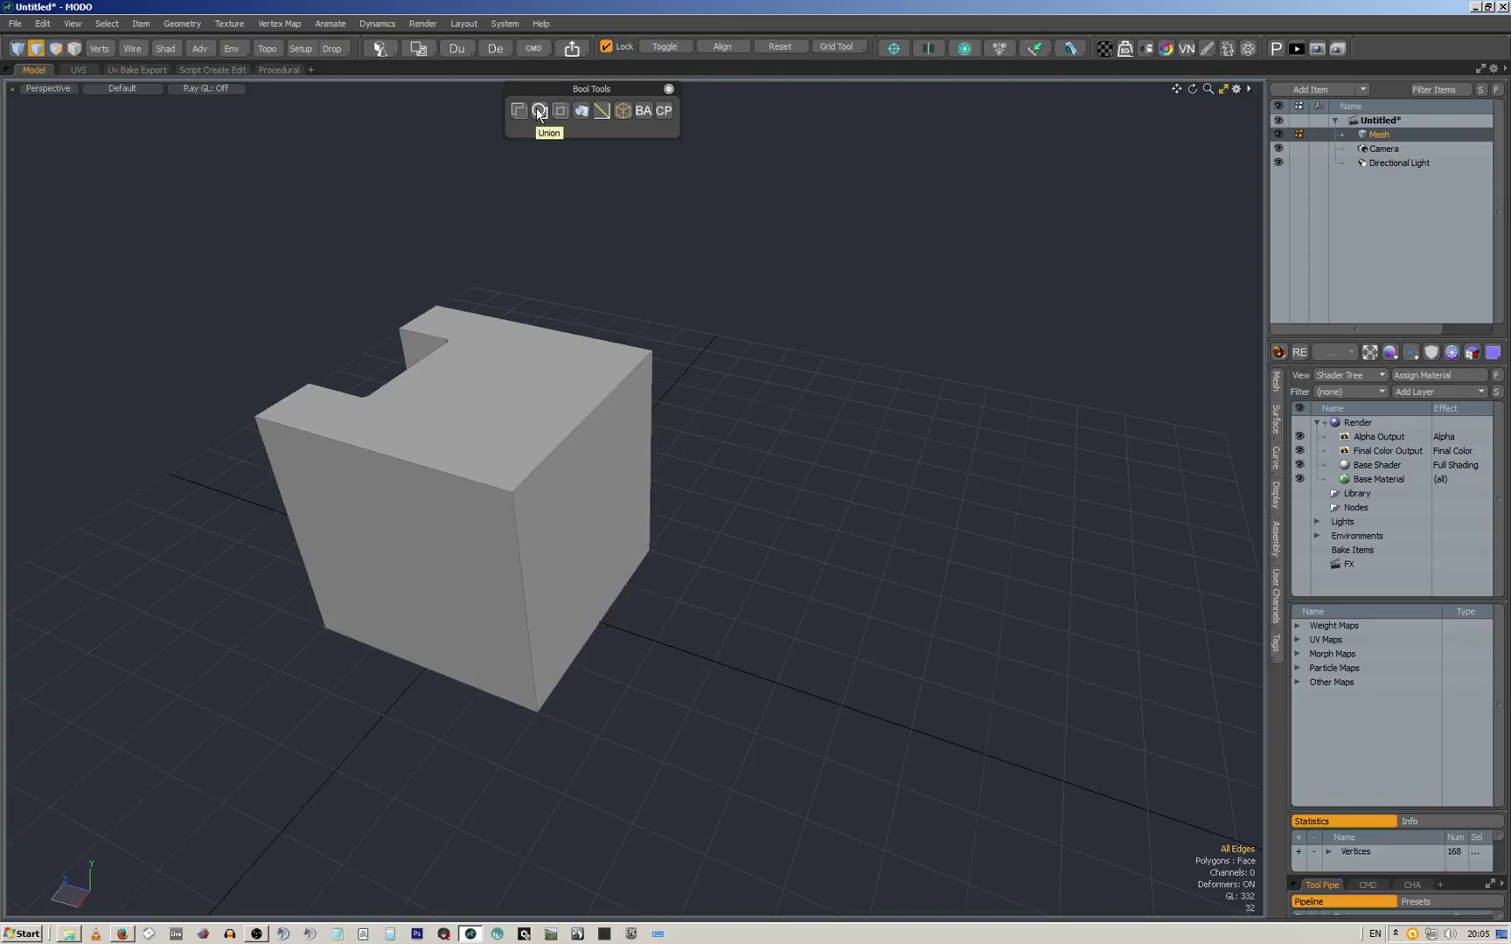
pyautogui.moveTo(701, 446); pyautogui.dragTo(606, 583, button='middle')
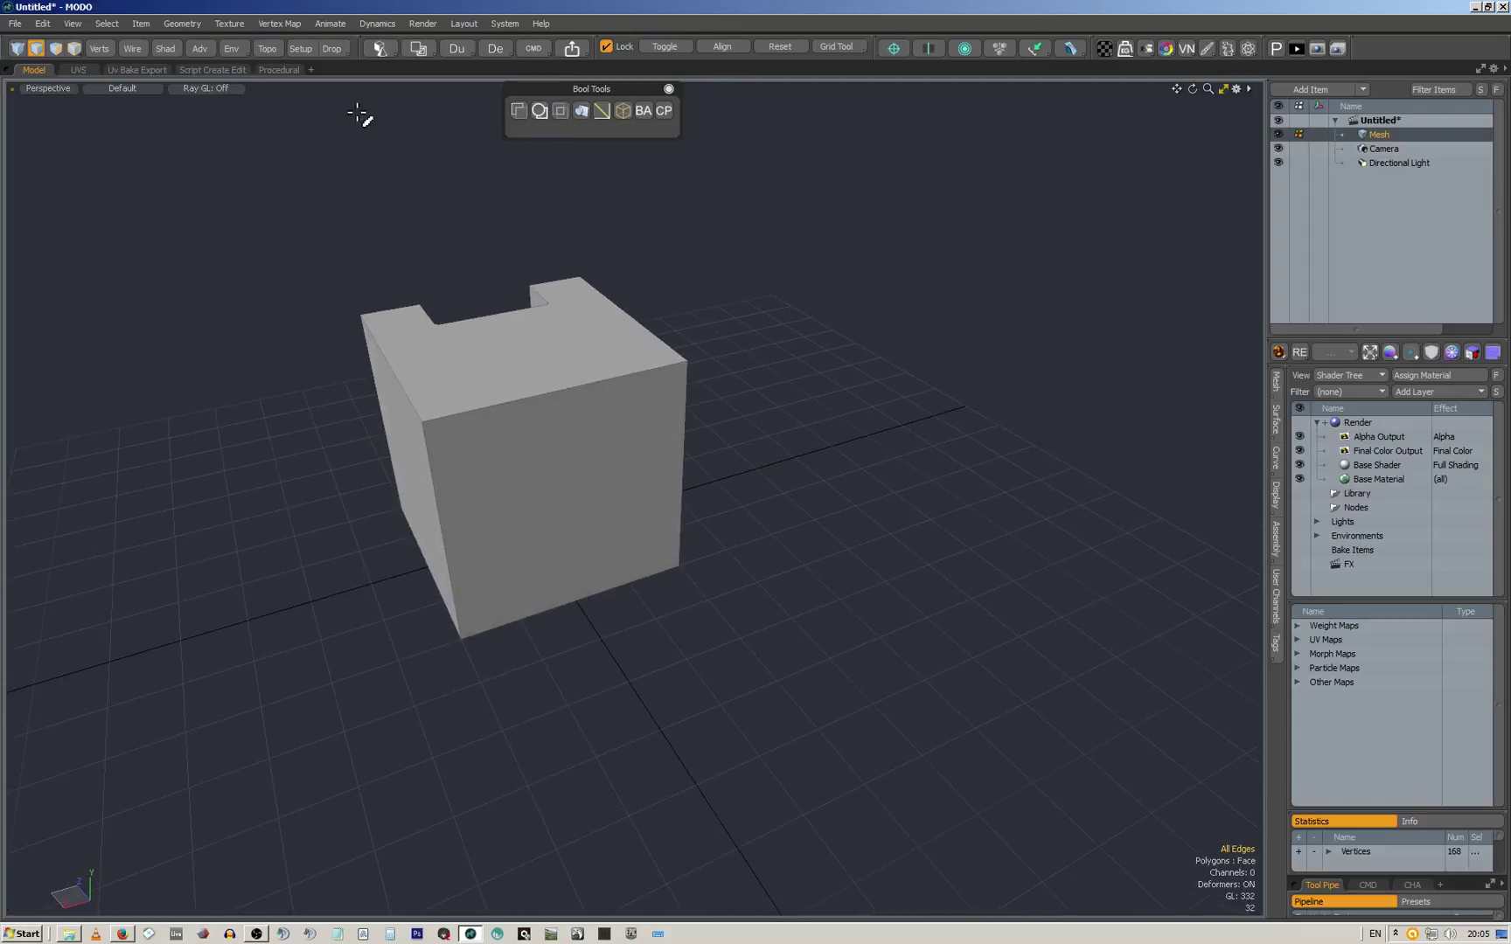
pyautogui.click(379, 49)
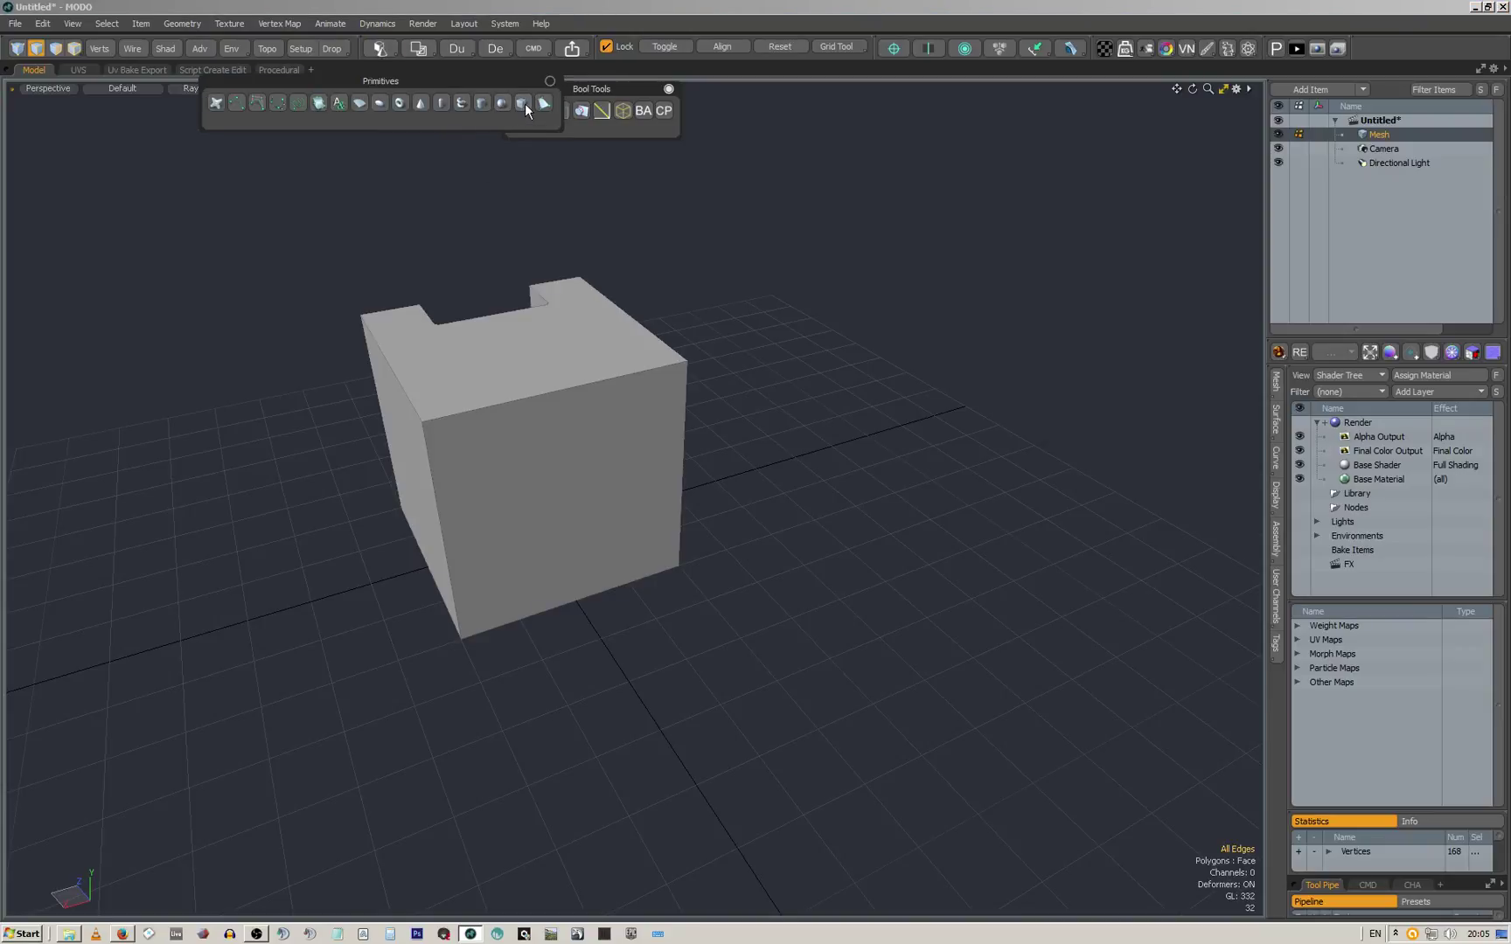
pyautogui.moveTo(546, 663); pyautogui.dragTo(800, 813)
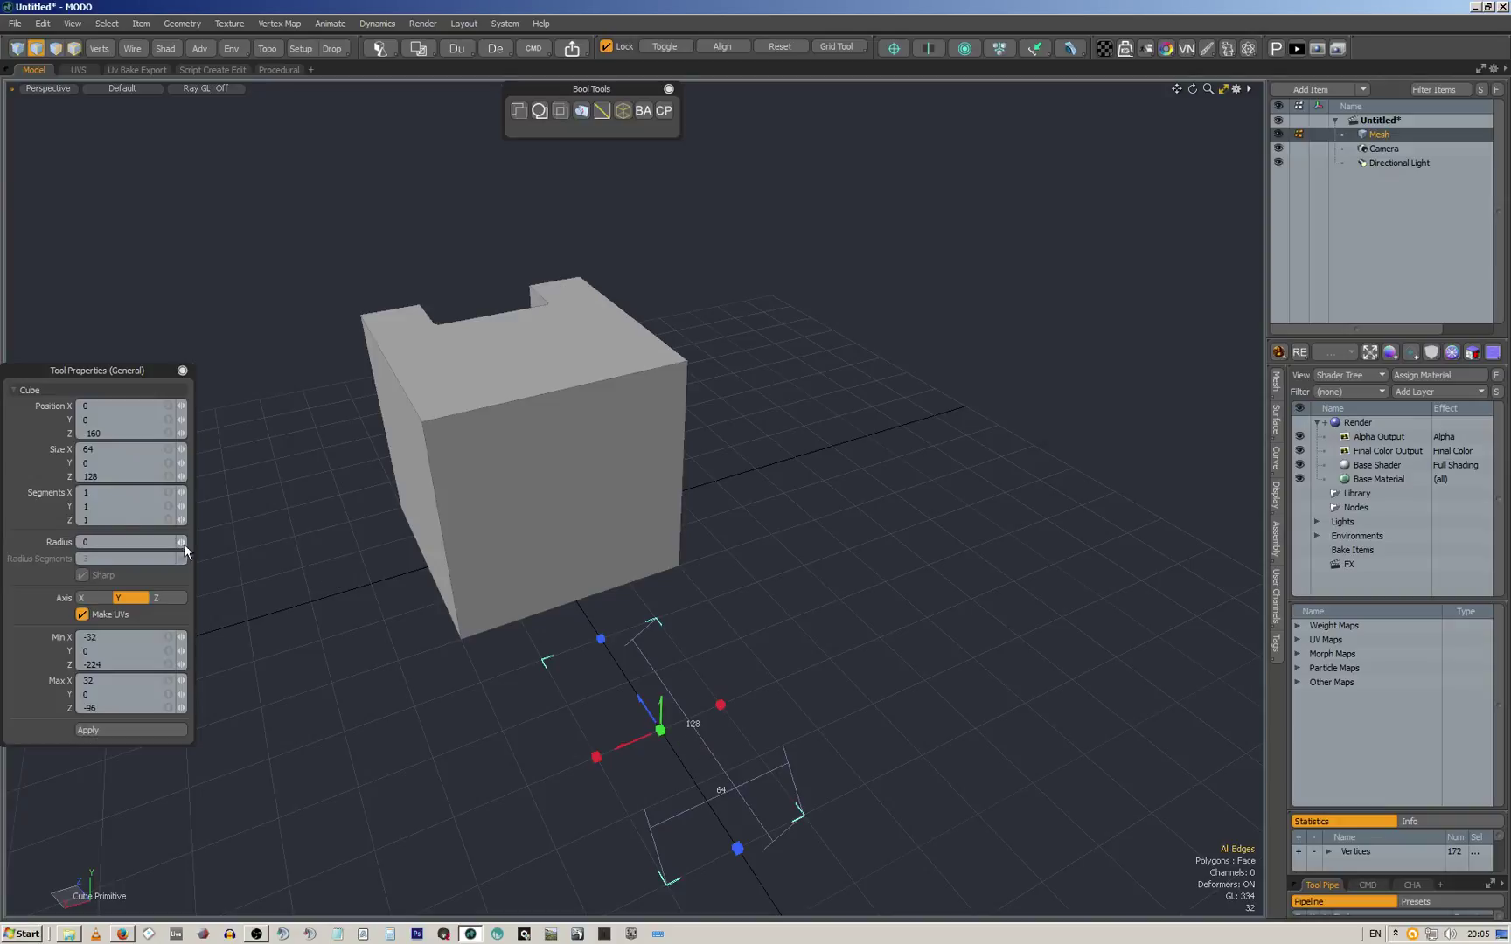
pyautogui.keyDown('alt'); pyautogui.moveTo(445, 648); pyautogui.dragTo(788, 517); pyautogui.keyUp('alt')
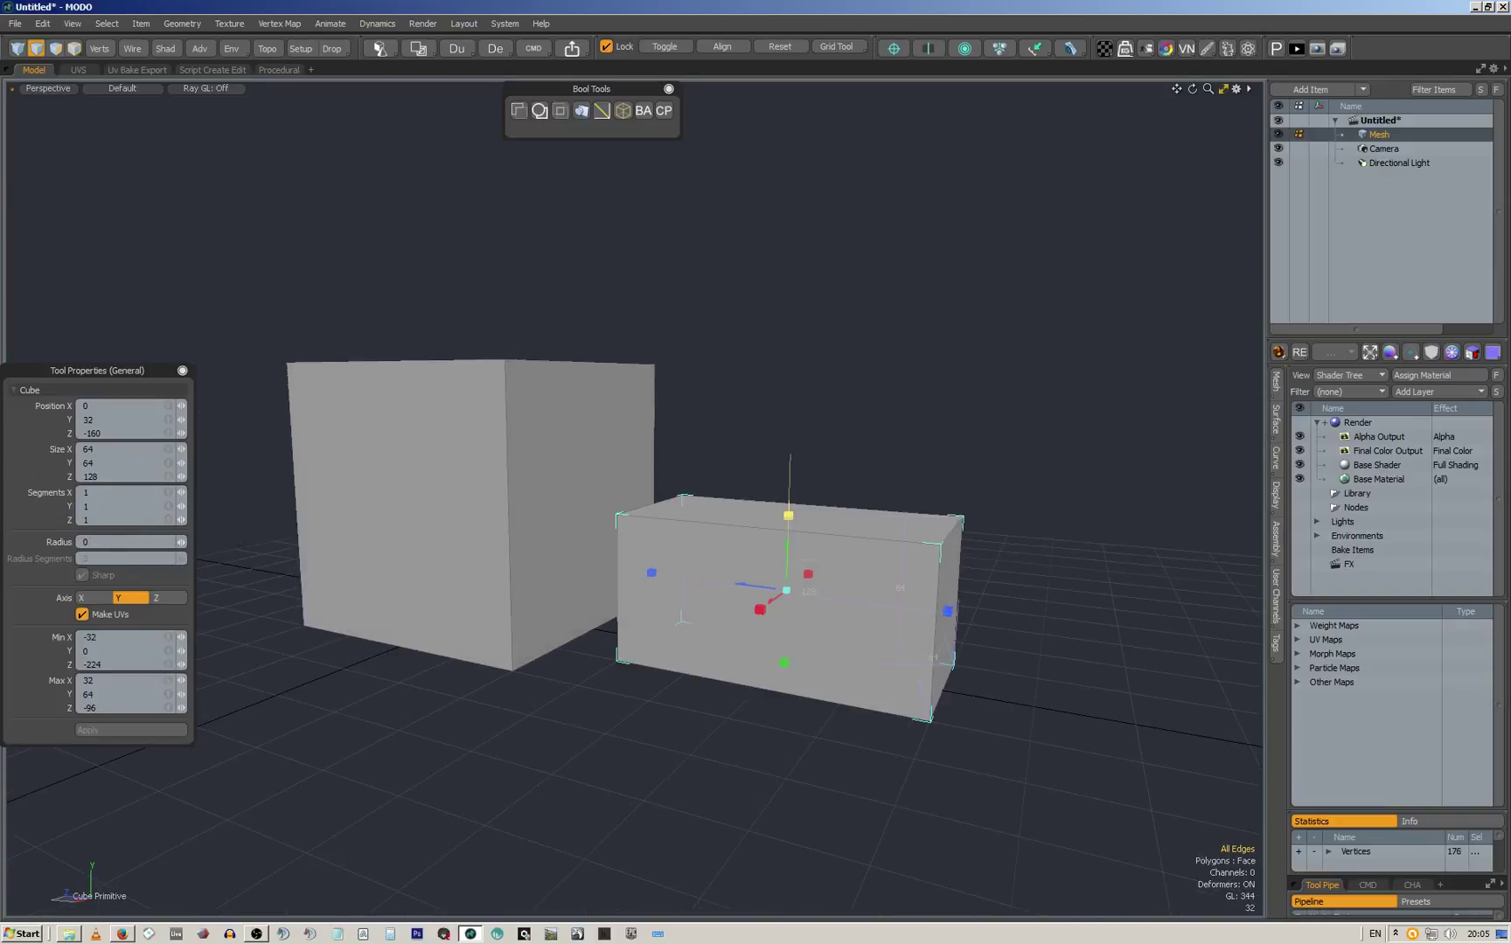
pyautogui.press('q')
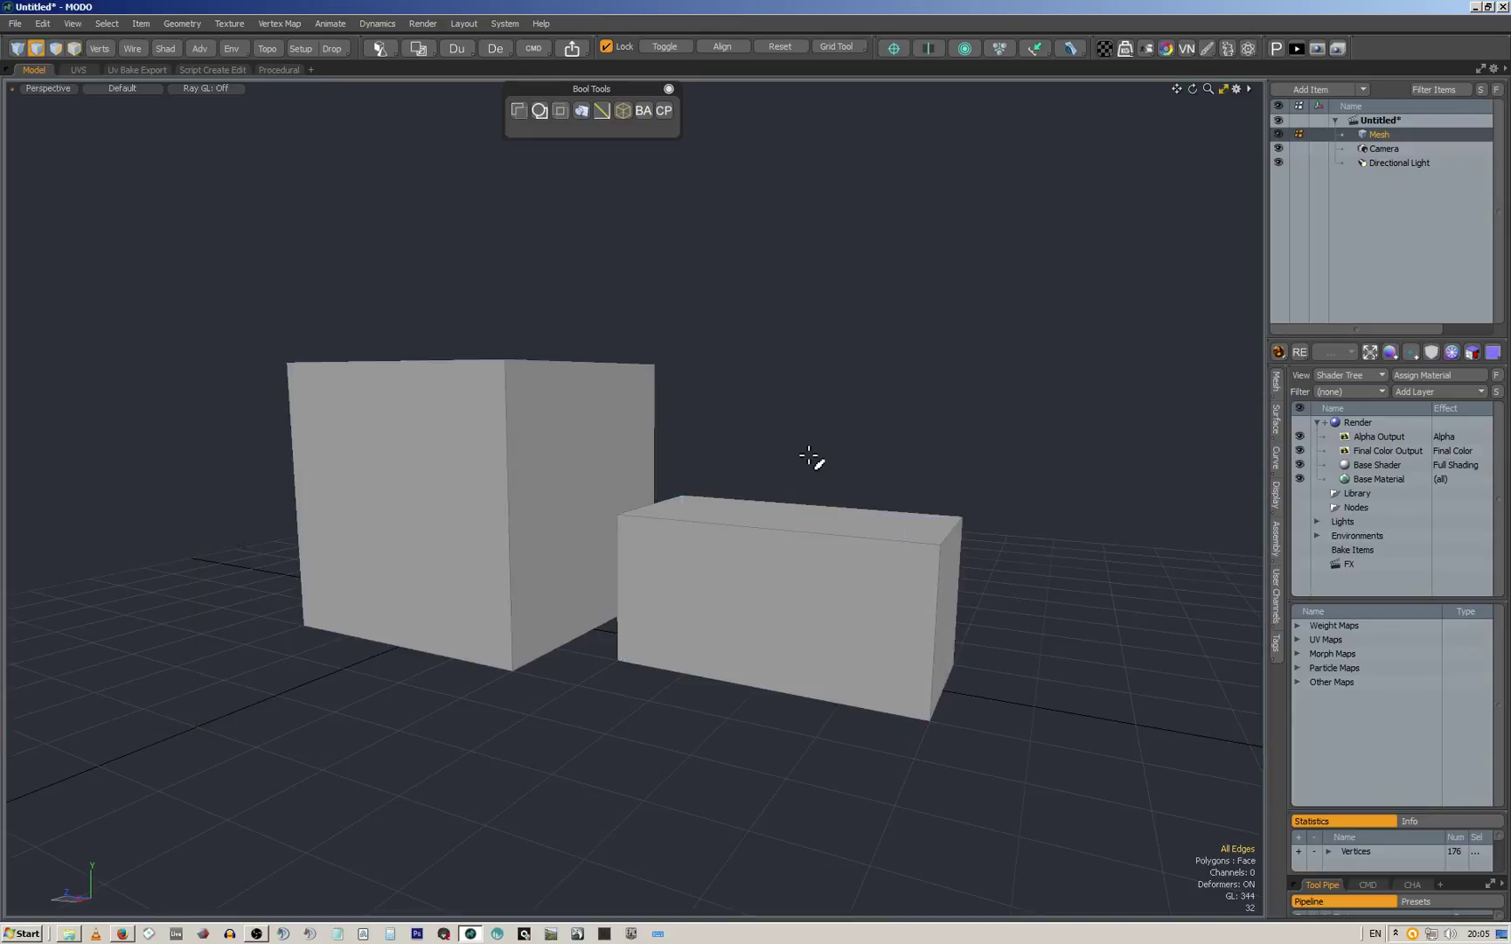
# Select all polygons of the new box and rotate it 90° about X to stand it upright
pyautogui.press('3')
pyautogui.doubleClick(782, 551)
pyautogui.press('e')
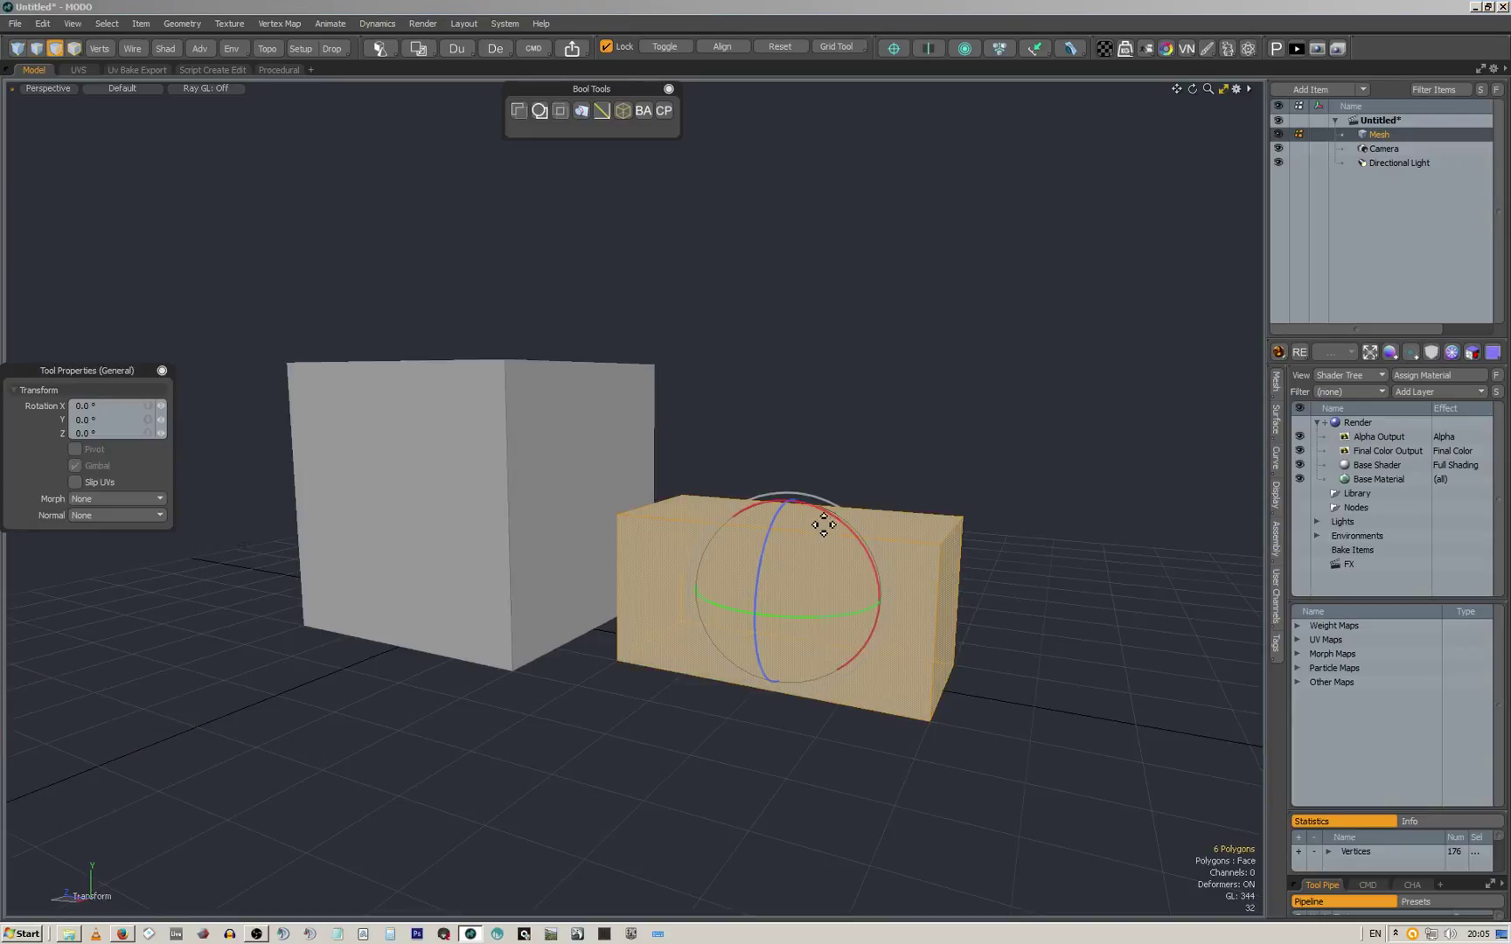
pyautogui.moveTo(822, 523); pyautogui.dragTo(183, 452)
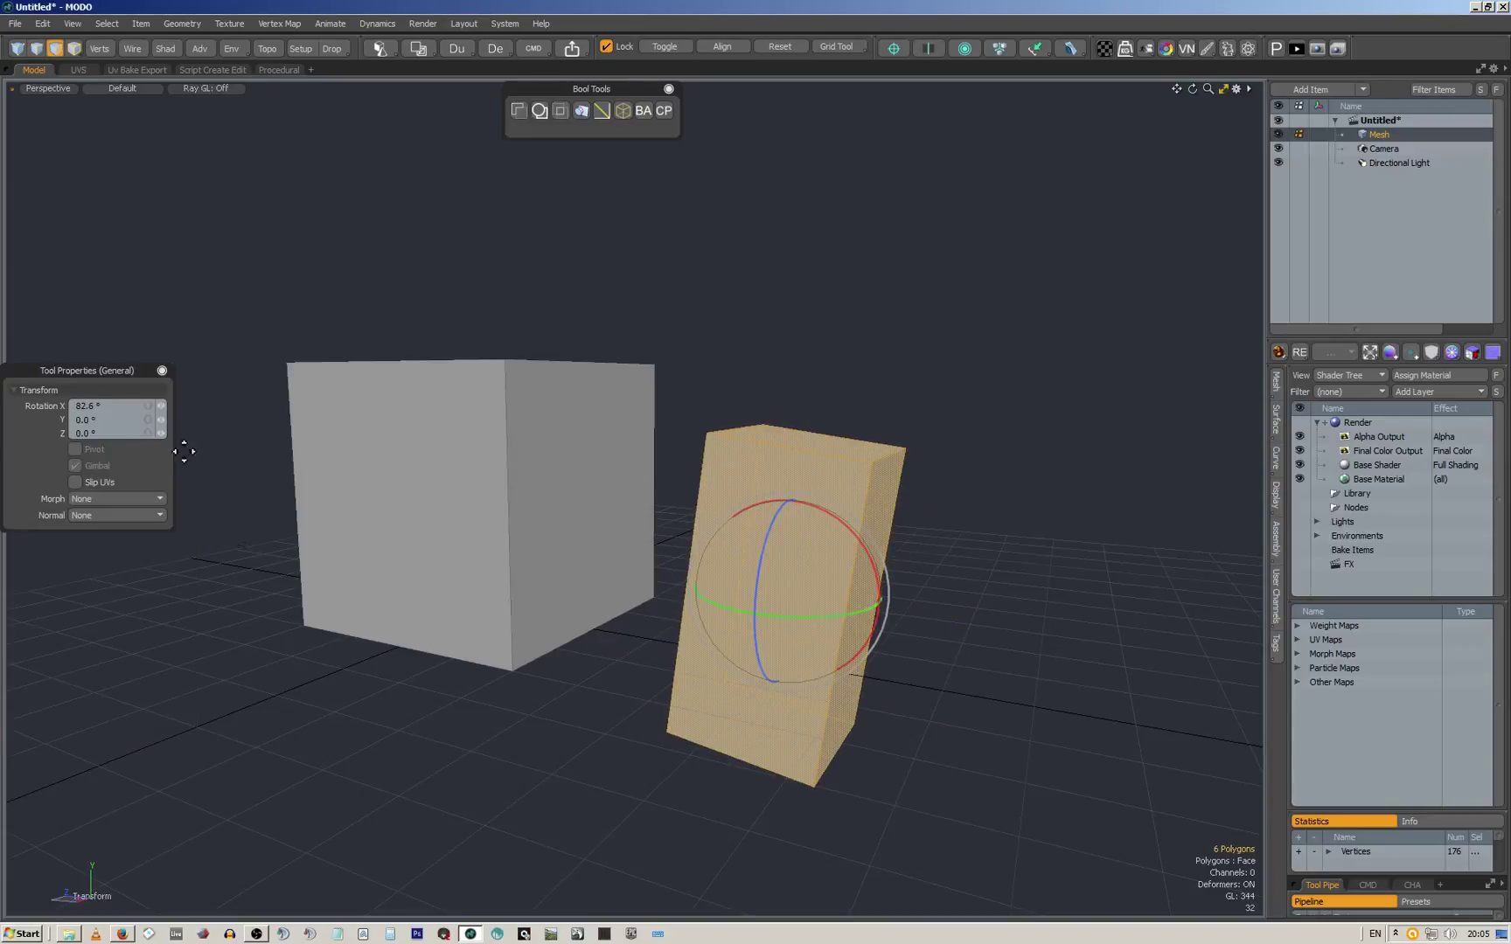
pyautogui.click(106, 406)
pyautogui.write('90')
pyautogui.press('Return')
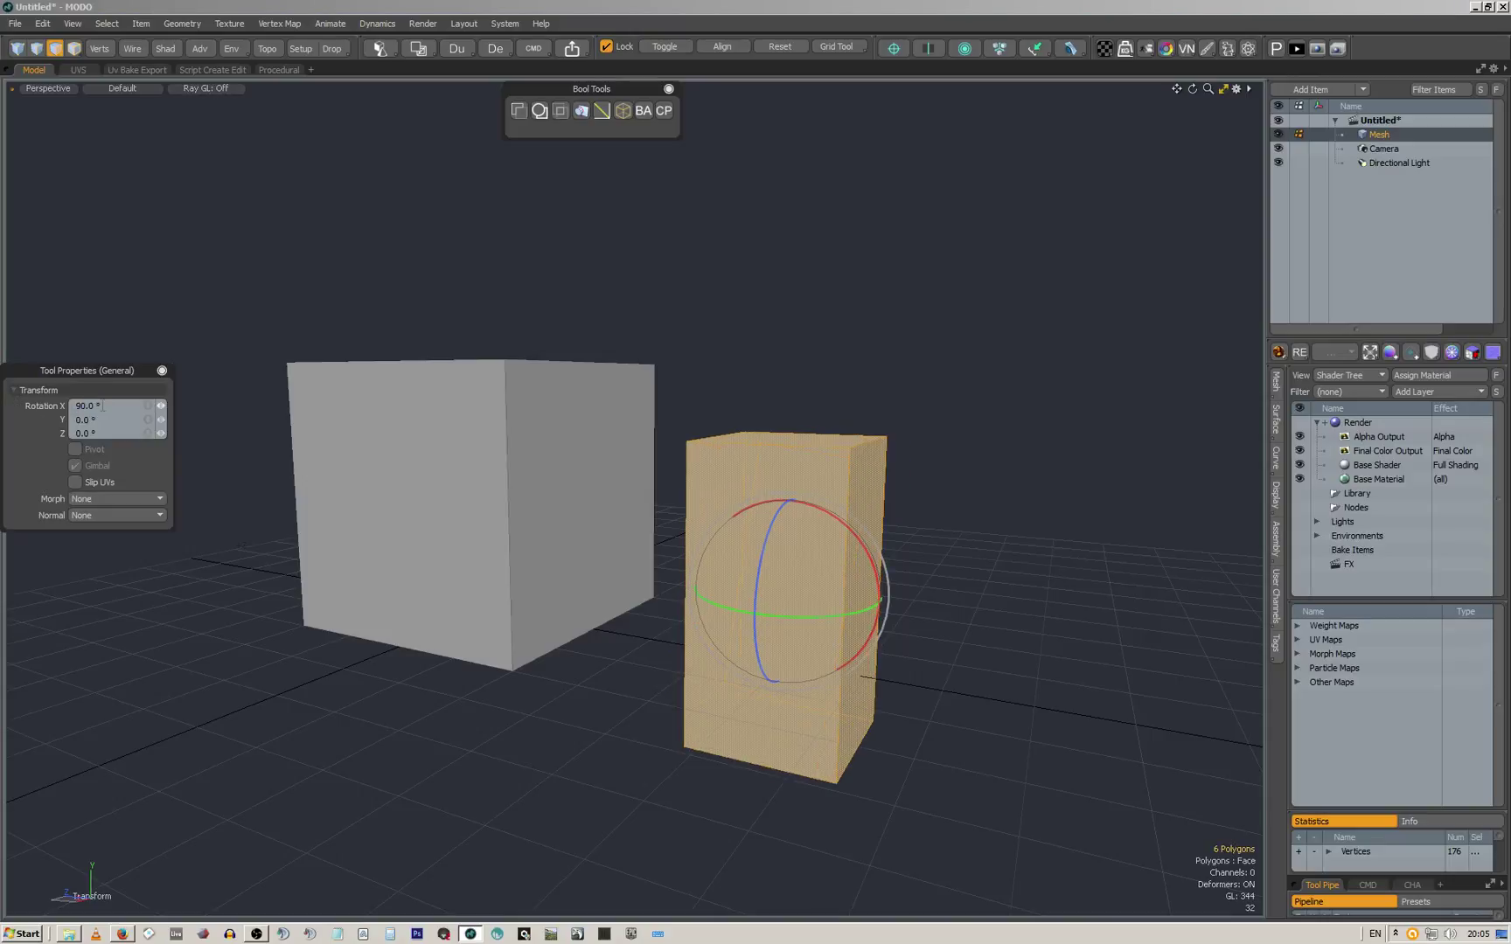
pyautogui.press('space')
# Move the upright box 96 in Y and 96 in Z so it overlaps the upper edge of the cube's uncut side
pyautogui.press('w')
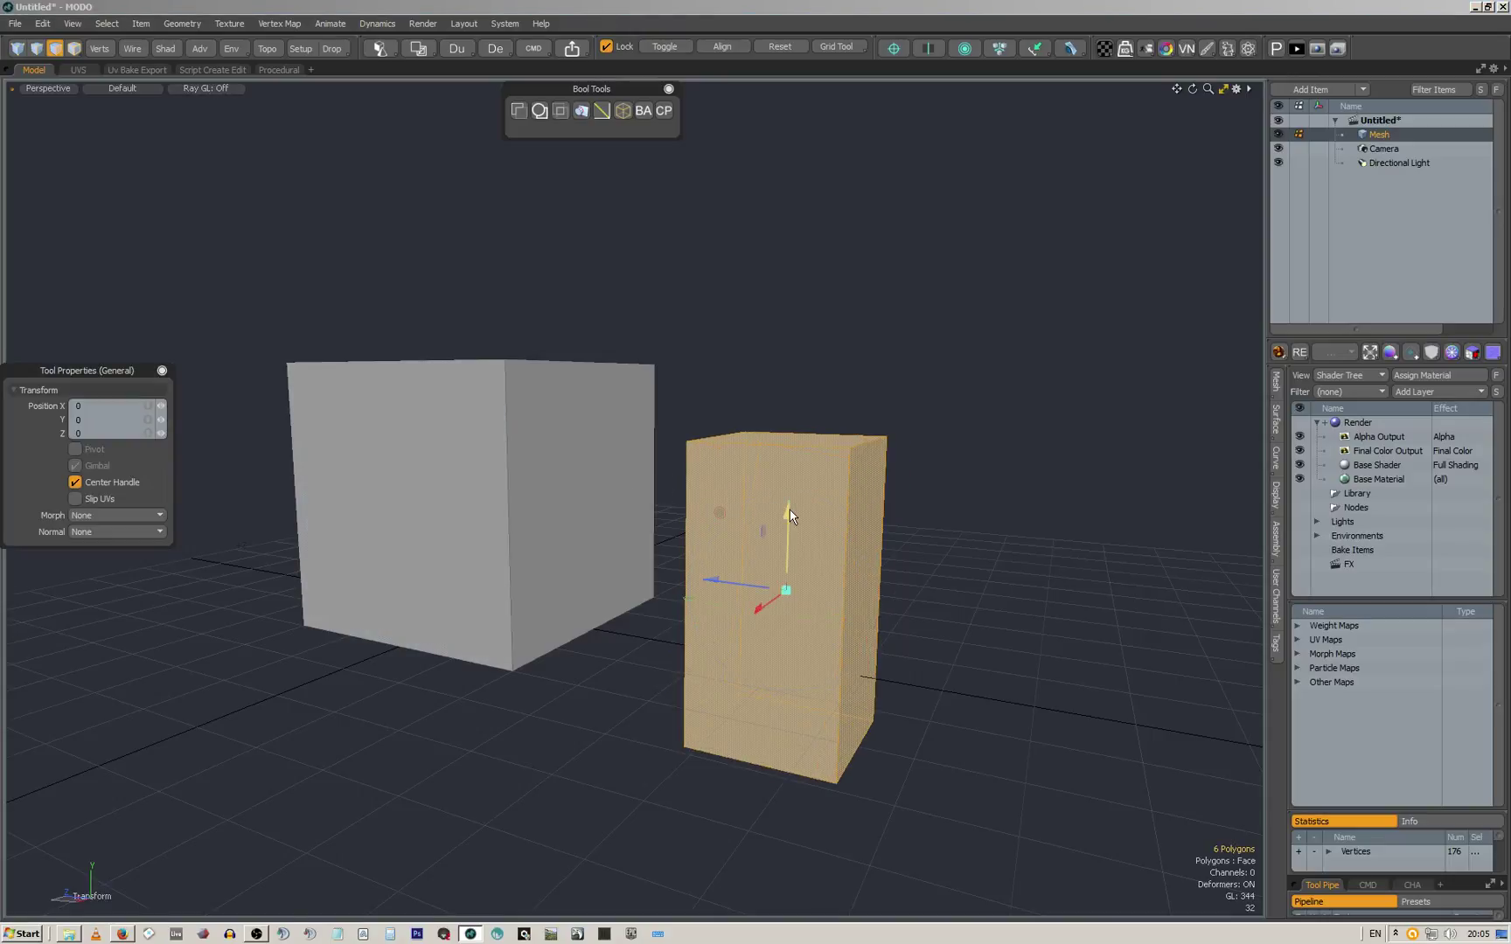
pyautogui.moveTo(789, 515); pyautogui.dragTo(793, 354)
pyautogui.keyDown('alt'); pyautogui.moveTo(803, 273); pyautogui.dragTo(843, 384); pyautogui.keyUp('alt')
pyautogui.moveTo(772, 456); pyautogui.dragTo(548, 420)
pyautogui.keyDown('alt'); pyautogui.moveTo(717, 451); pyautogui.dragTo(346, 354); pyautogui.keyUp('alt')
pyautogui.moveTo(345, 354); pyautogui.dragTo(409, 418, button='middle')
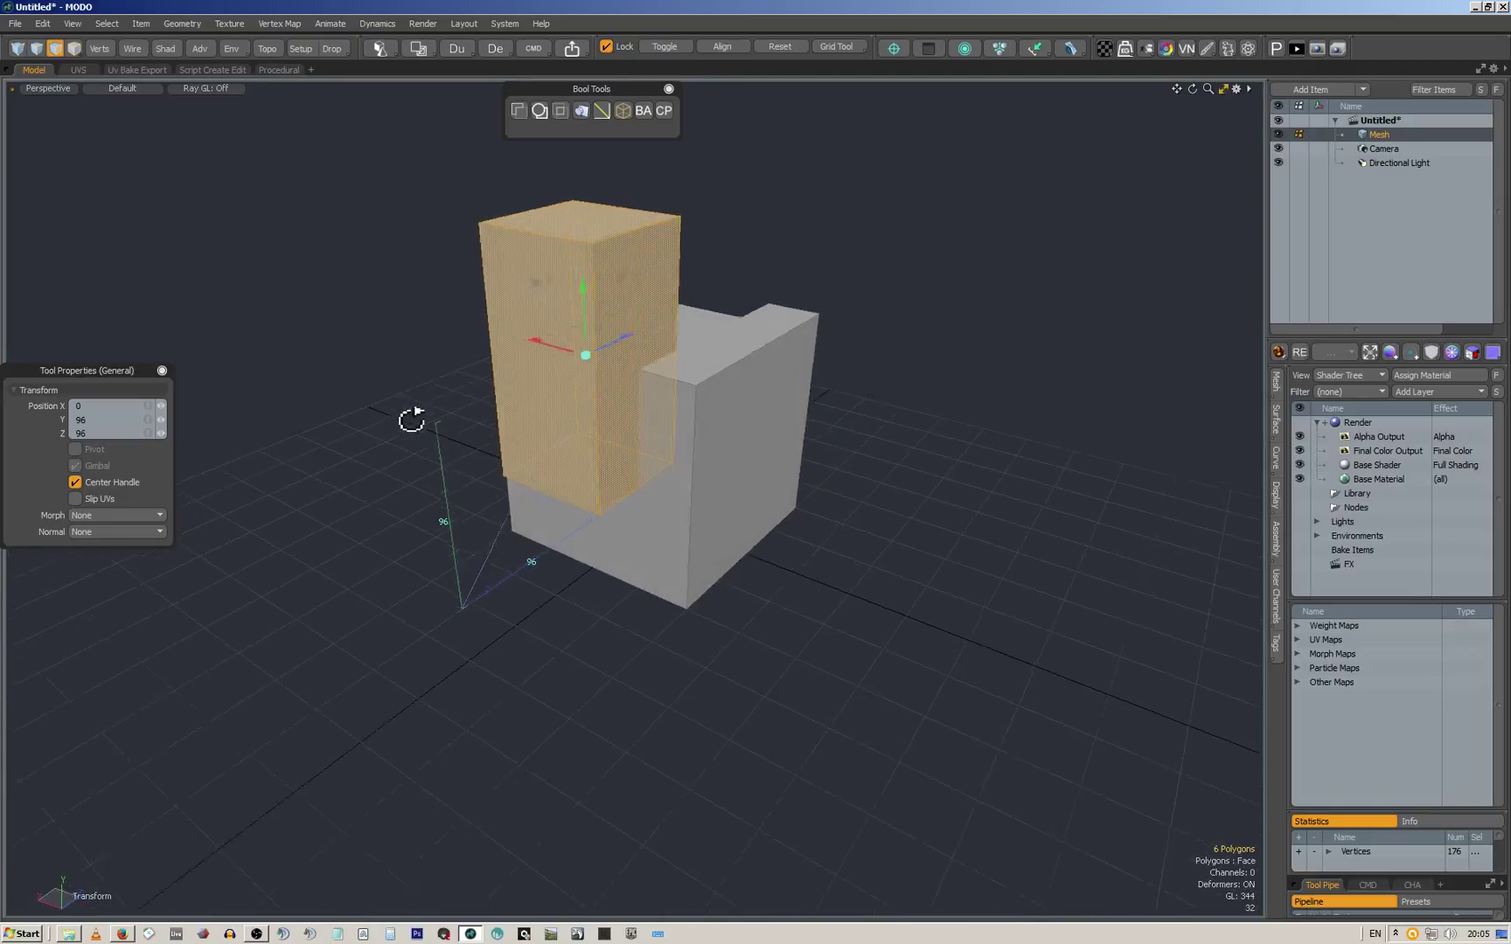
pyautogui.scroll(5, 649, 368)
pyautogui.moveTo(662, 393); pyautogui.dragTo(600, 409, button='middle')
pyautogui.moveTo(600, 409)
pyautogui.keyDown('alt'); pyautogui.mouseDown()
pyautogui.moveTo(543, 365)
pyautogui.moveTo(616, 505)
pyautogui.moveTo(606, 431)
pyautogui.mouseUp(); pyautogui.keyUp('alt')
pyautogui.scroll(-4, 605, 431)
pyautogui.press('q')
# Examine the cleaned rounded corner of the existing cut and the new box's overlap with the large cube from several sides
pyautogui.moveTo(615, 428); pyautogui.dragTo(714, 433, button='middle')
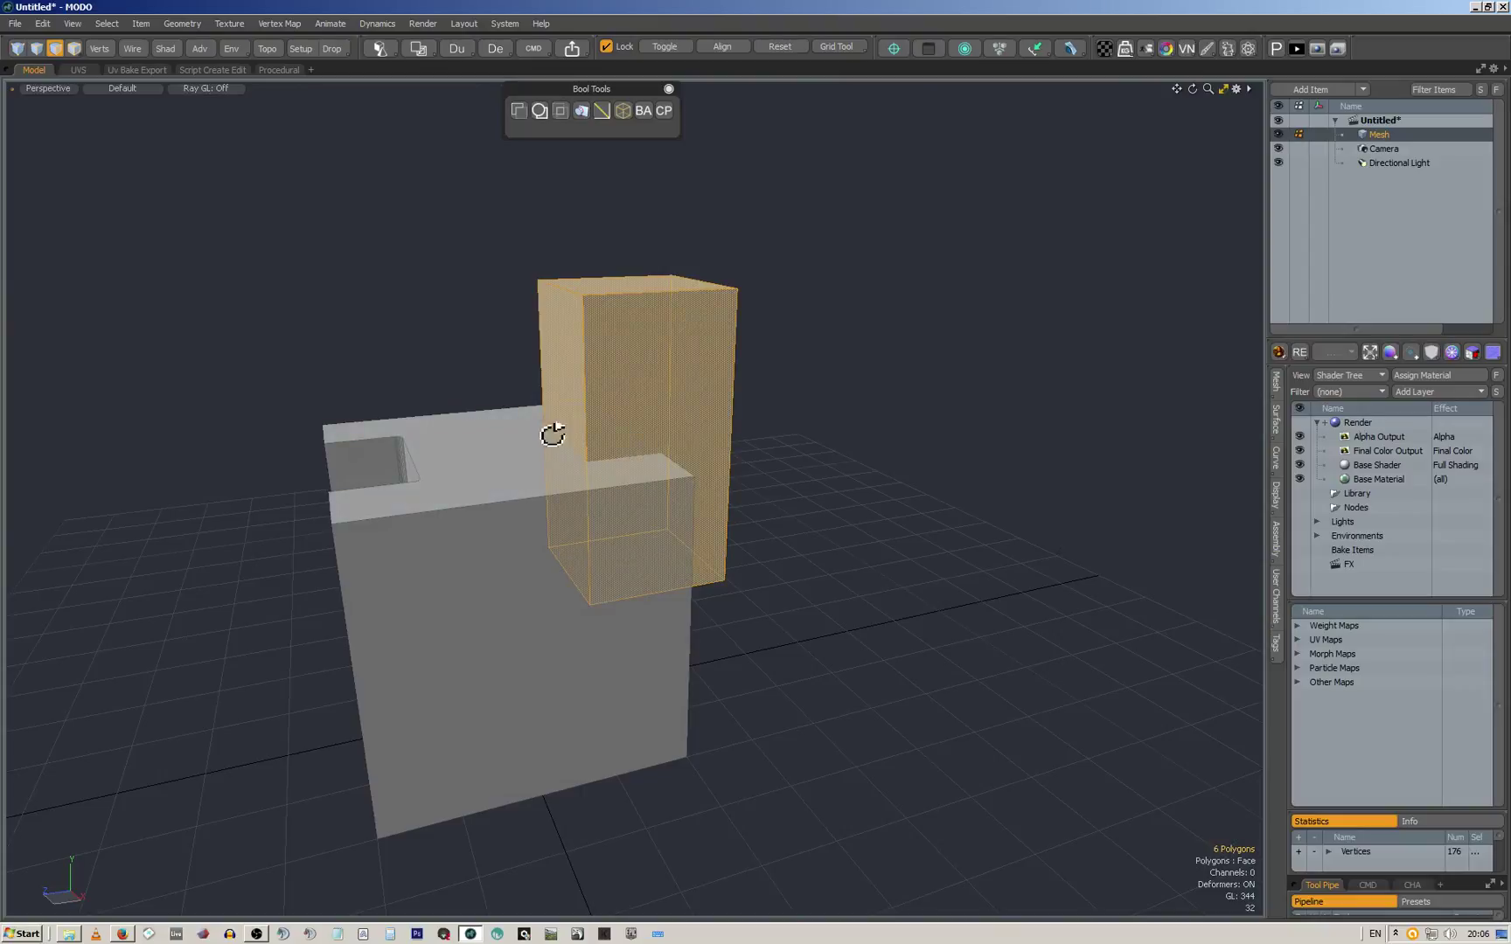
pyautogui.moveTo(552, 434); pyautogui.dragTo(809, 480, button='middle')
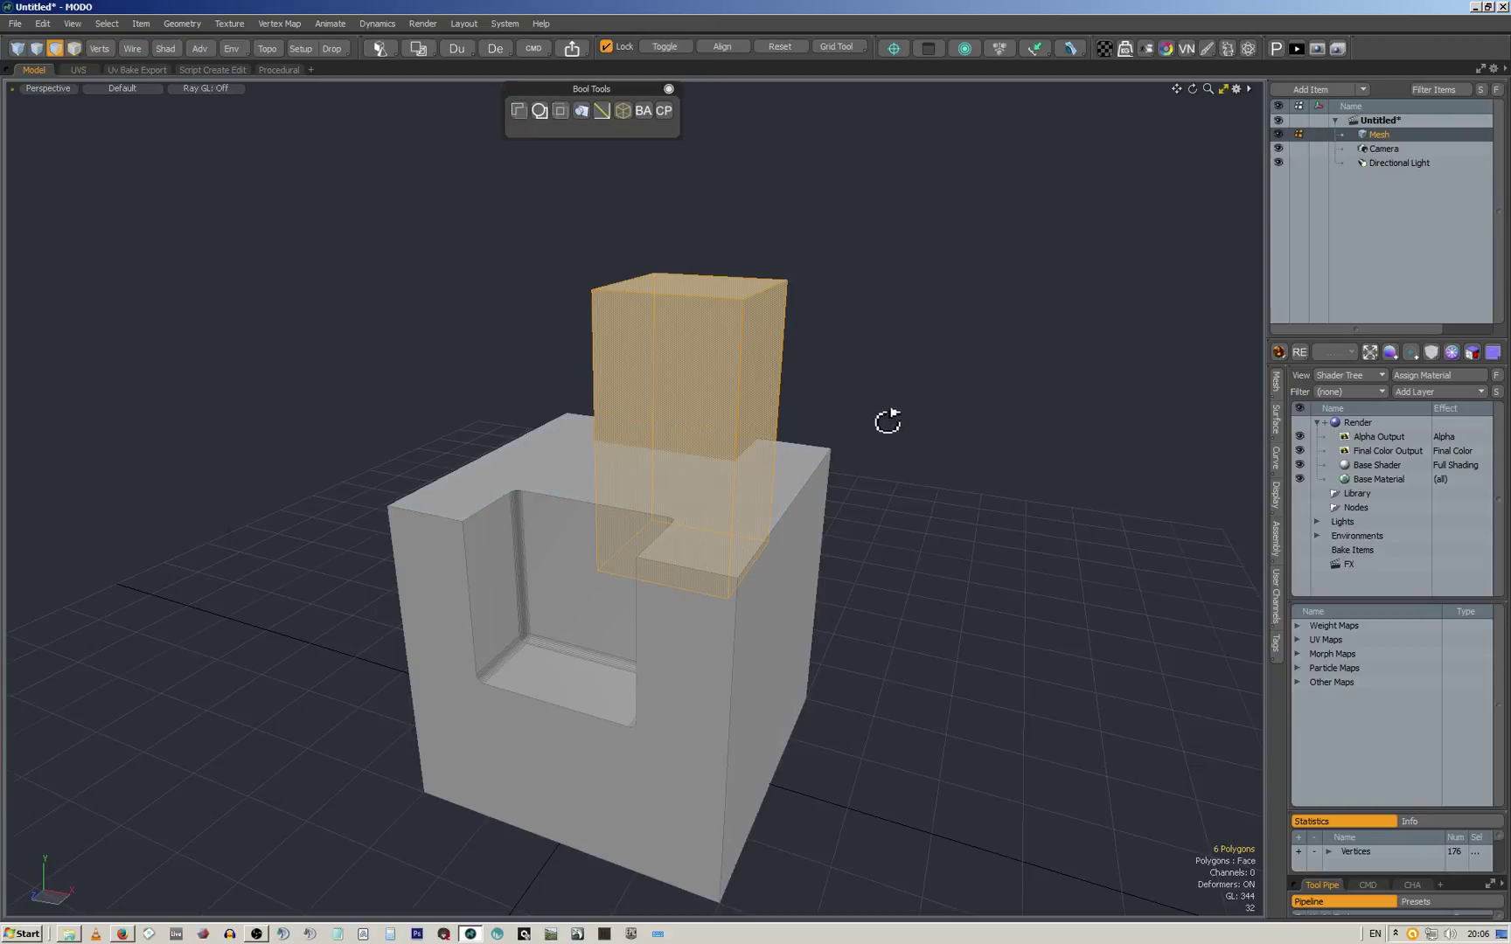
pyautogui.keyDown('alt'); pyautogui.moveTo(888, 422); pyautogui.dragTo(669, 474); pyautogui.keyUp('alt')
pyautogui.scroll(4, 549, 499)
pyautogui.keyDown('alt'); pyautogui.moveTo(523, 528); pyautogui.dragTo(445, 520); pyautogui.keyUp('alt')
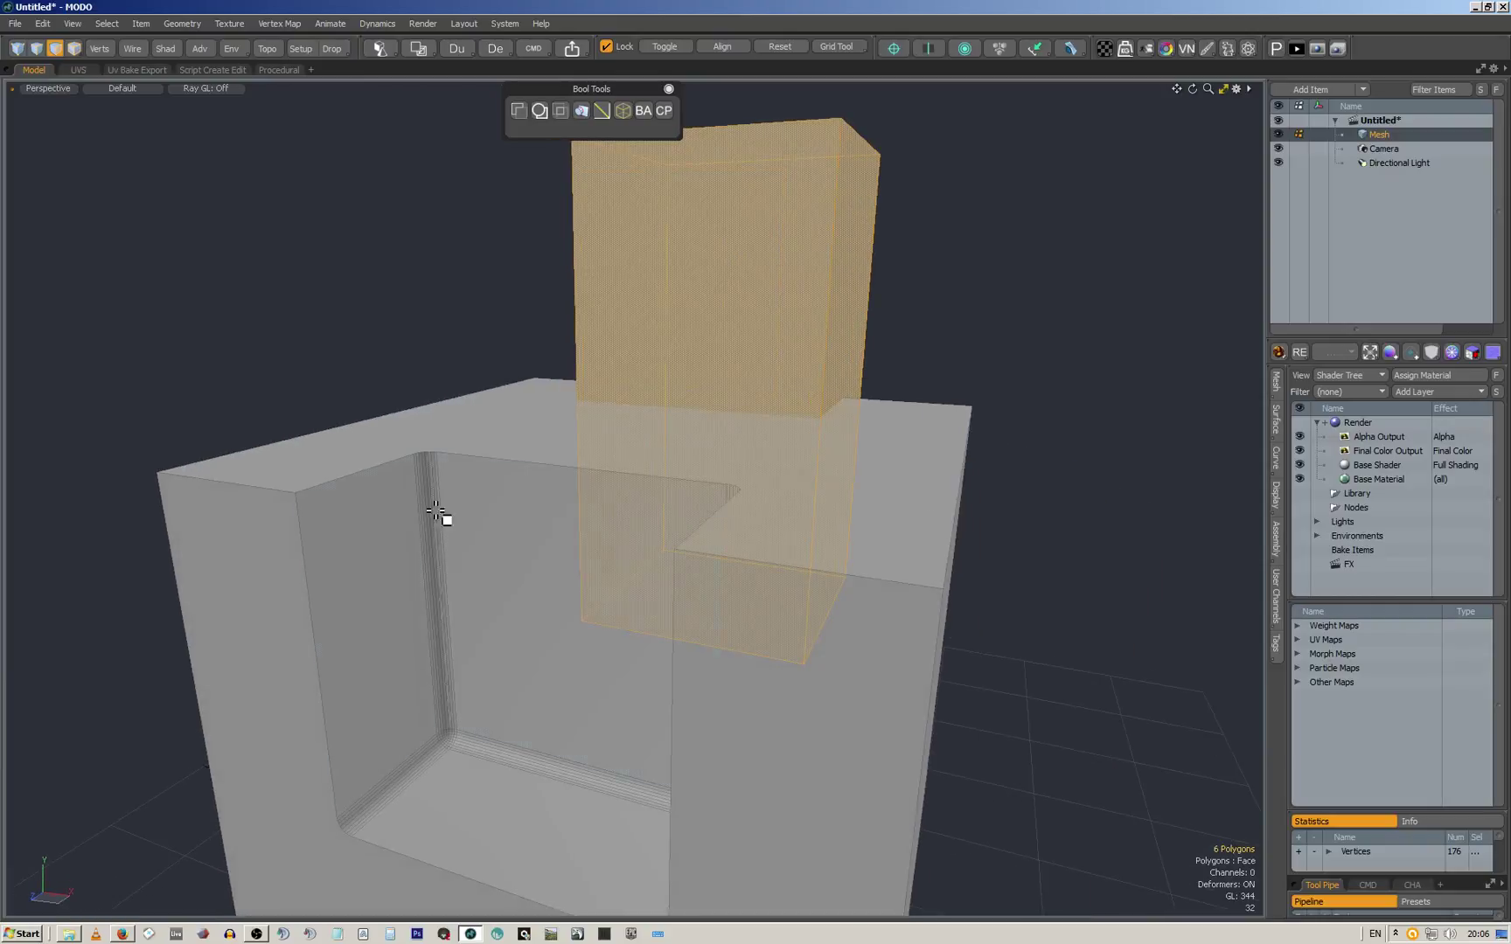
pyautogui.scroll(7, 438, 760)
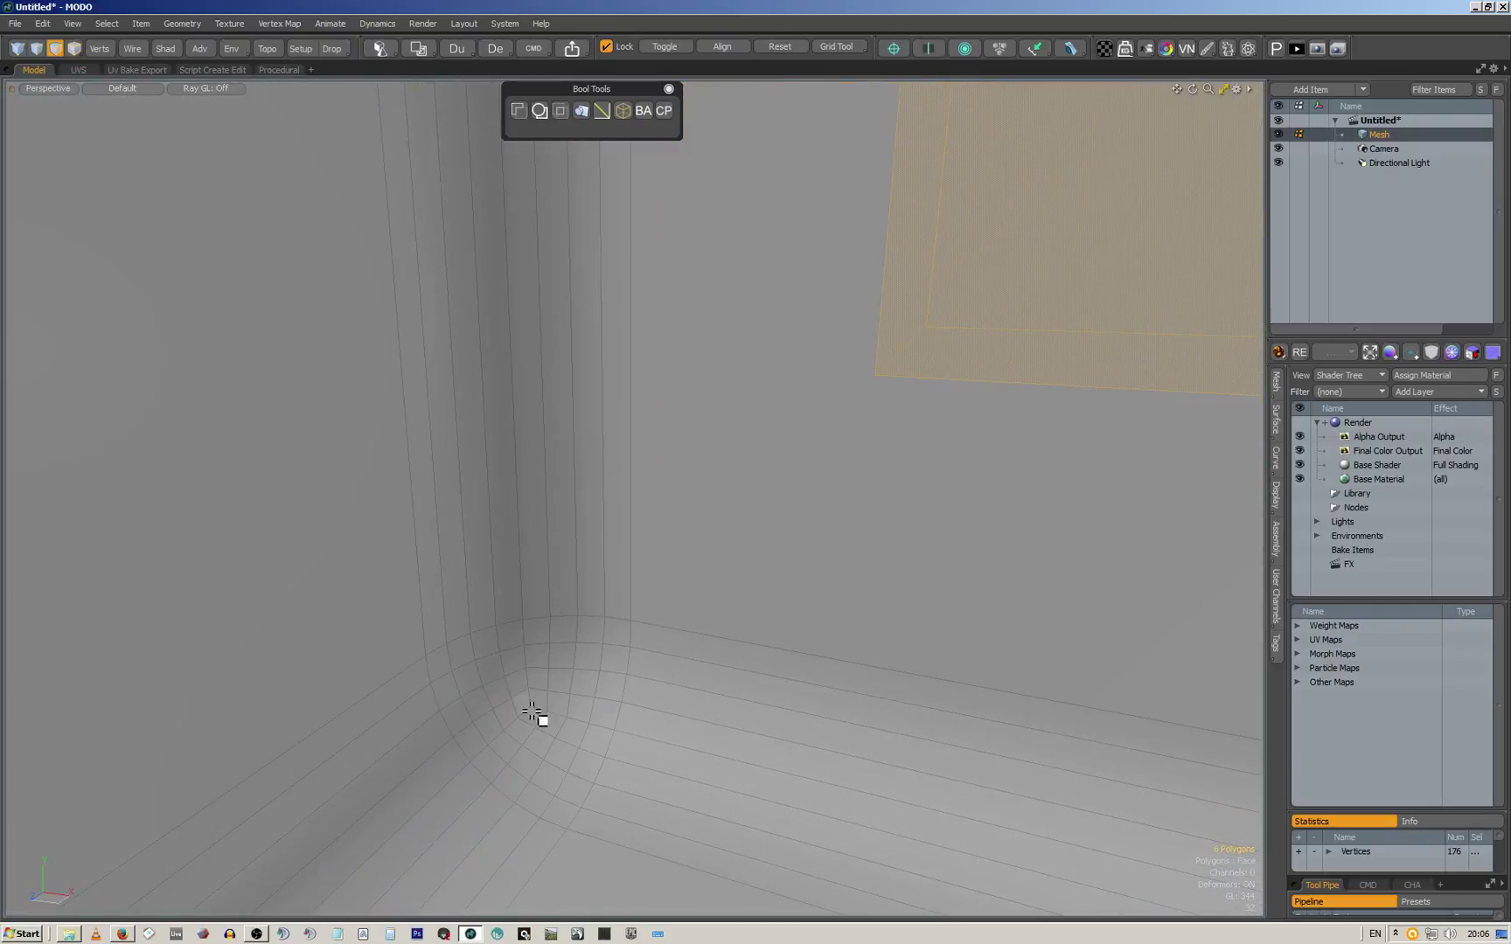
pyautogui.scroll(-8, 570, 509)
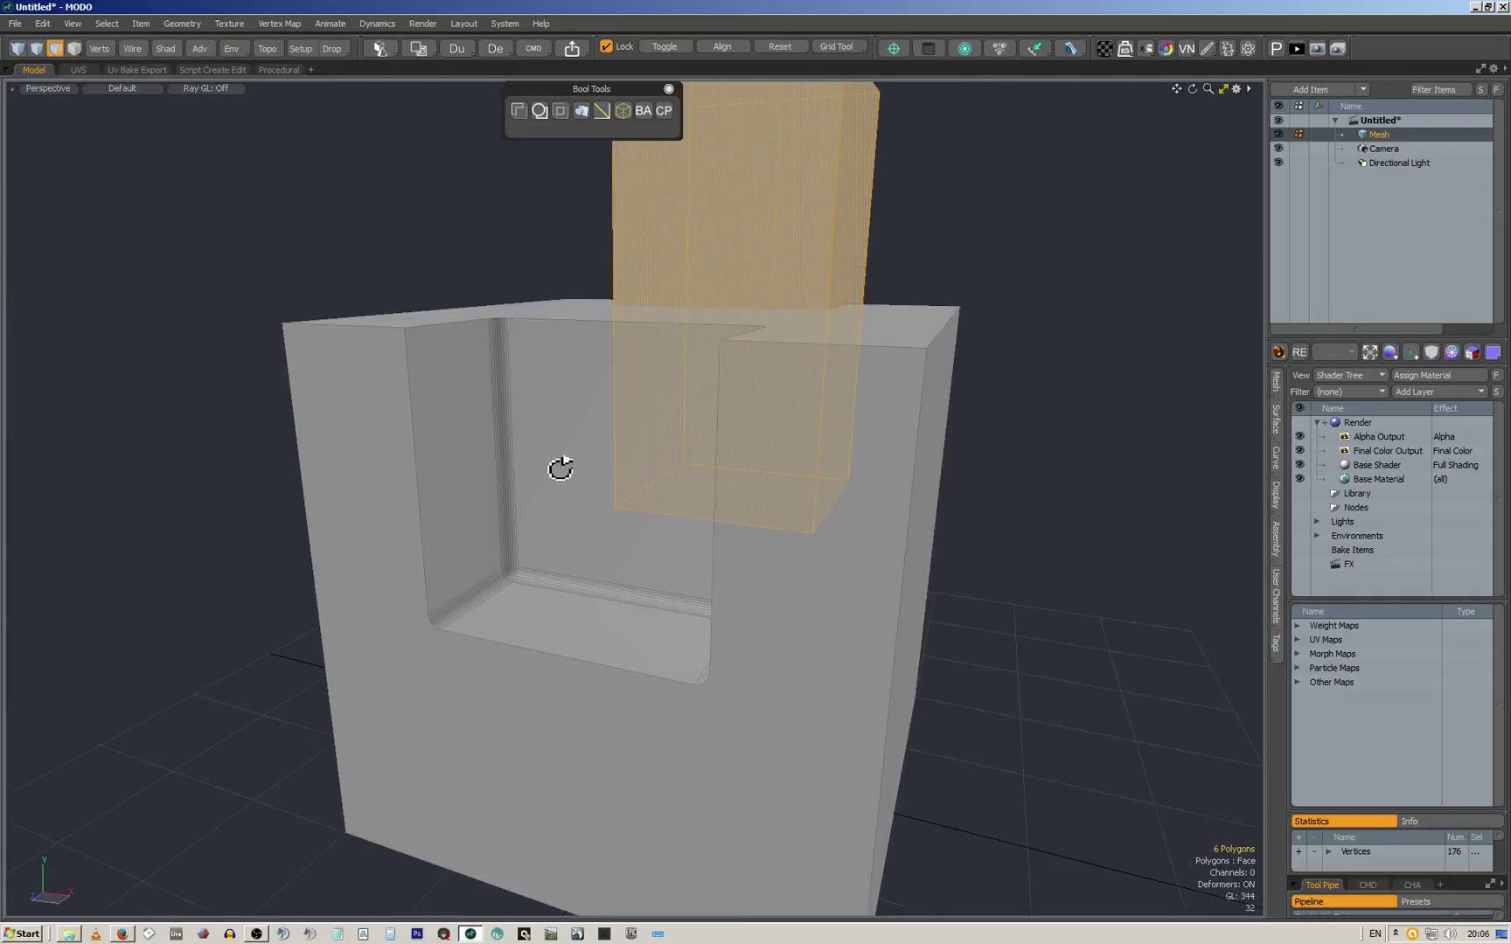
pyautogui.keyDown('alt'); pyautogui.moveTo(559, 468); pyautogui.dragTo(691, 584); pyautogui.keyUp('alt')
pyautogui.scroll(-3, 688, 509)
pyautogui.keyDown('alt'); pyautogui.keyDown('shift'); pyautogui.moveTo(717, 491); pyautogui.dragTo(553, 527); pyautogui.keyUp('shift'); pyautogui.keyUp('alt')
pyautogui.keyDown('alt'); pyautogui.moveTo(611, 472); pyautogui.dragTo(665, 429); pyautogui.keyUp('alt')
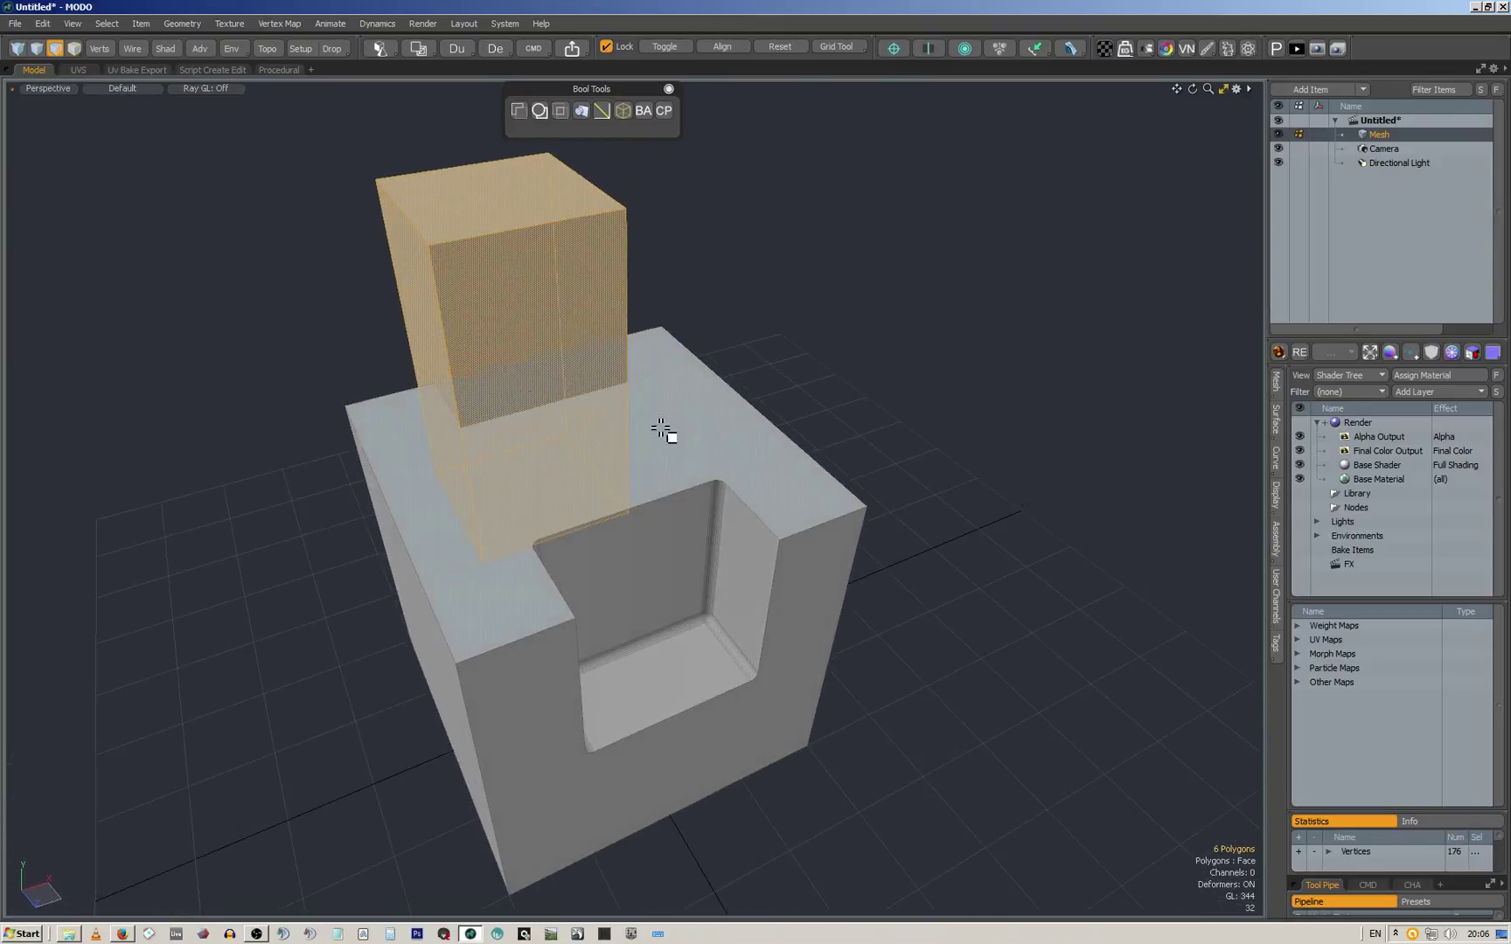
pyautogui.keyDown('alt'); pyautogui.moveTo(523, 396); pyautogui.dragTo(539, 395); pyautogui.keyUp('alt')
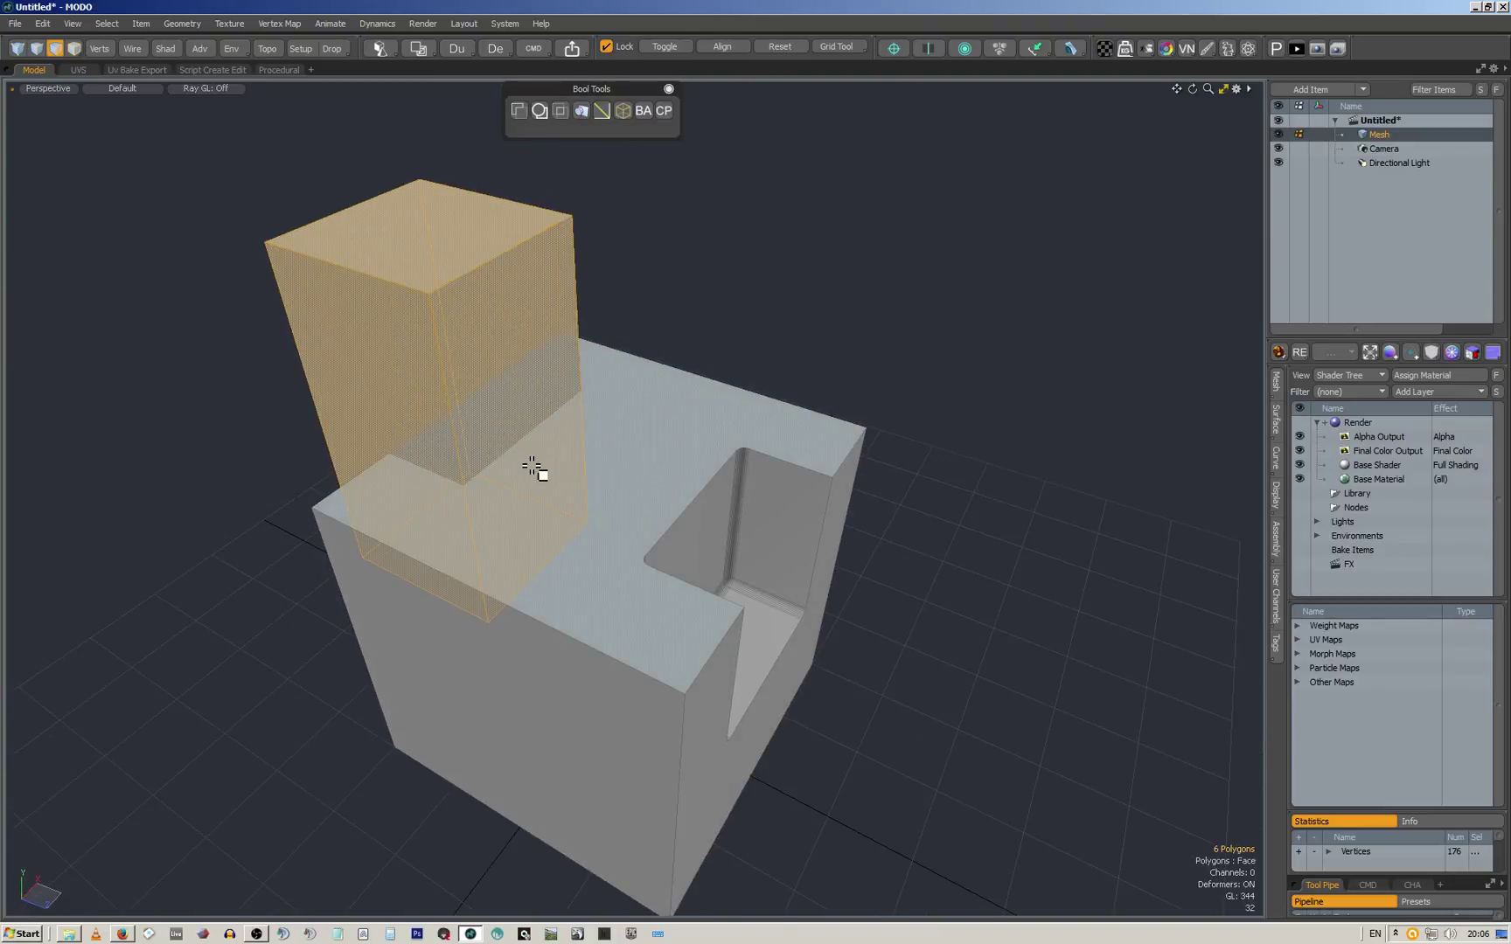
pyautogui.keyDown('alt'); pyautogui.moveTo(527, 469); pyautogui.dragTo(679, 440); pyautogui.keyUp('alt')
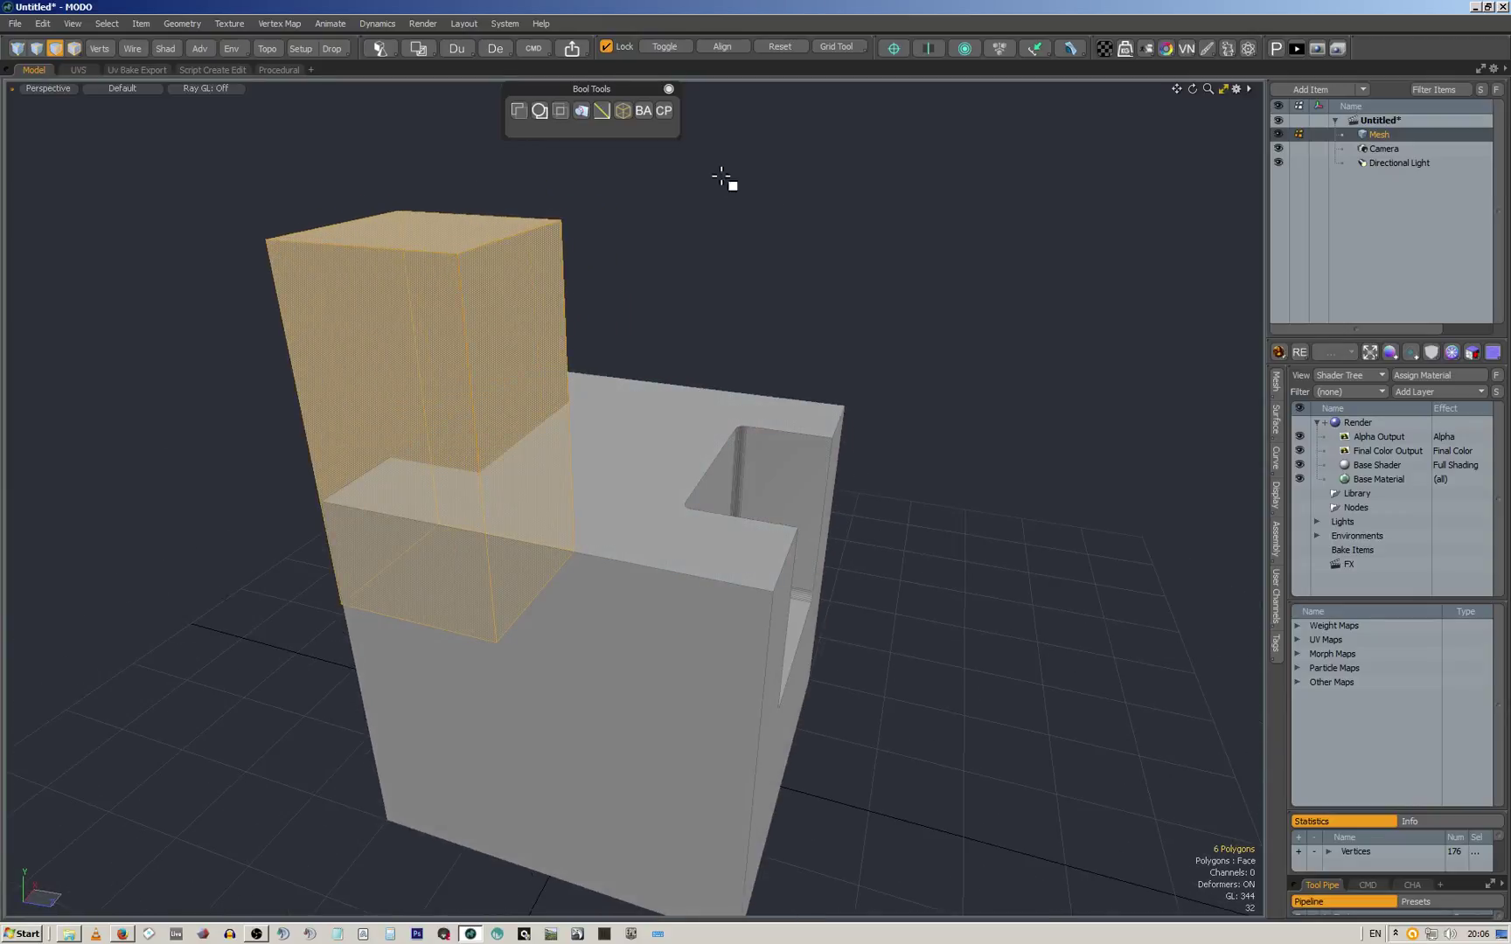
pyautogui.keyDown('alt'); pyautogui.moveTo(762, 398); pyautogui.dragTo(636, 429); pyautogui.keyUp('alt')
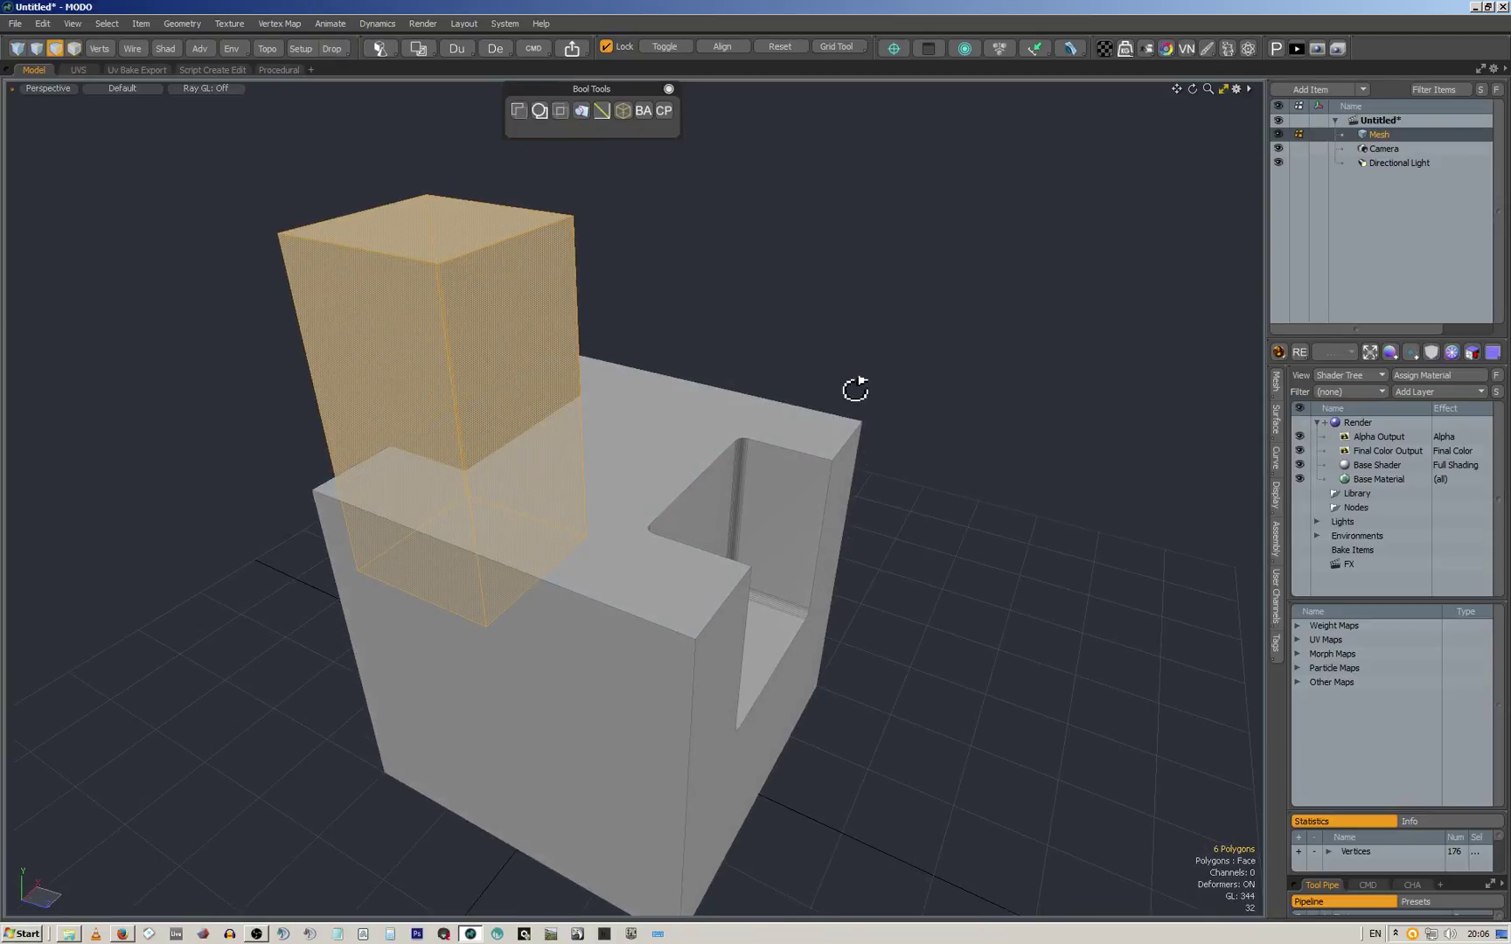
pyautogui.keyDown('alt'); pyautogui.moveTo(855, 389); pyautogui.dragTo(704, 492); pyautogui.keyUp('alt')
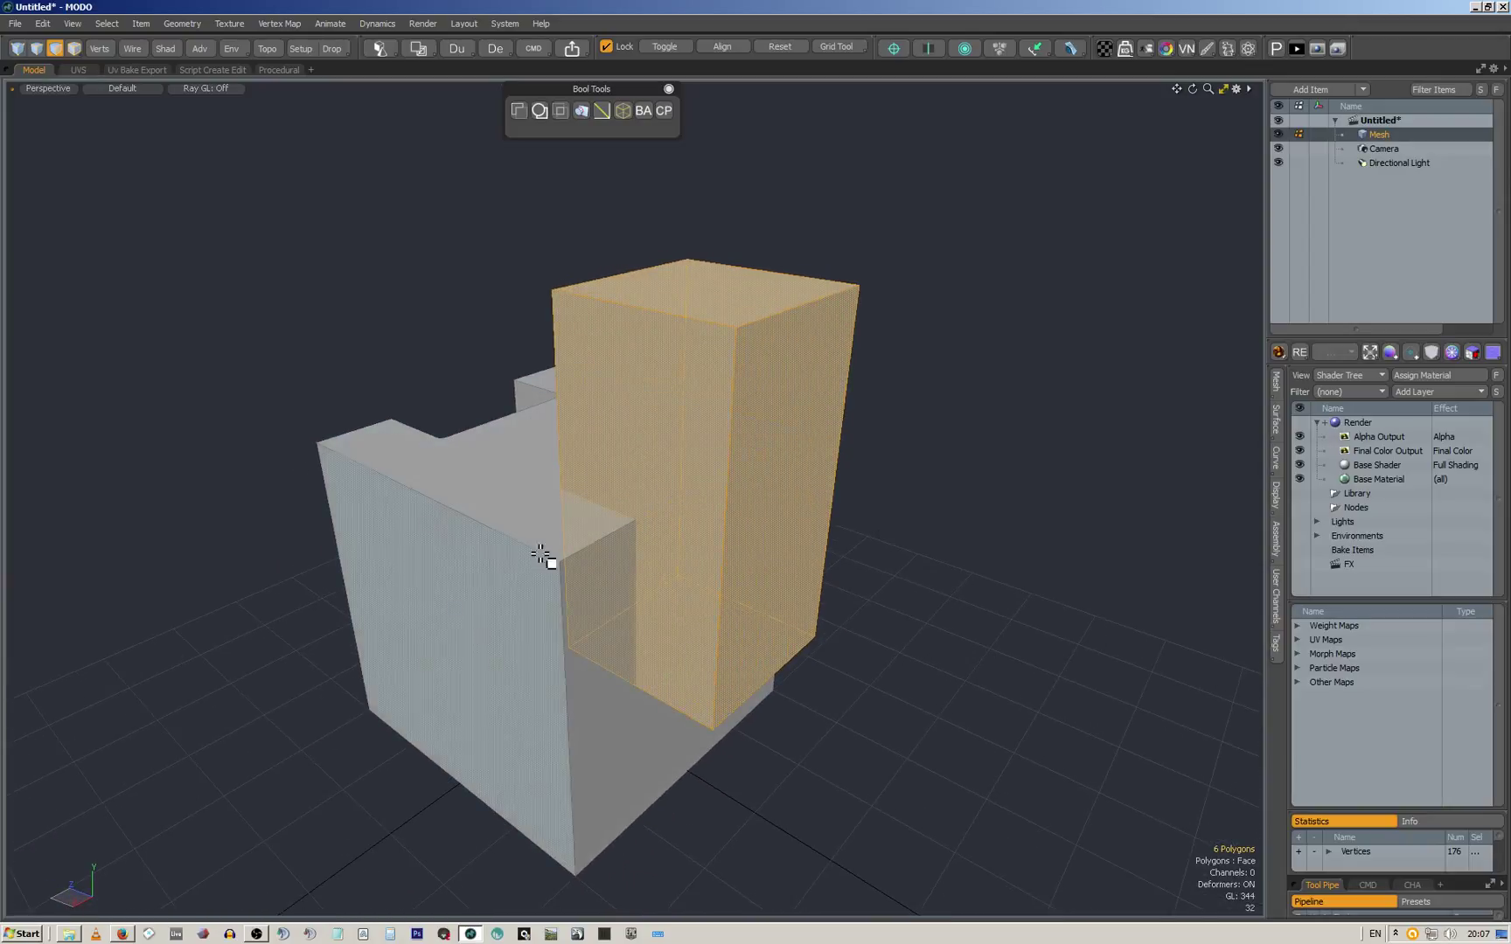
# Merge the upright box with the large cube using the Union Boolean and clear the polygon selection
pyautogui.click(758, 452)
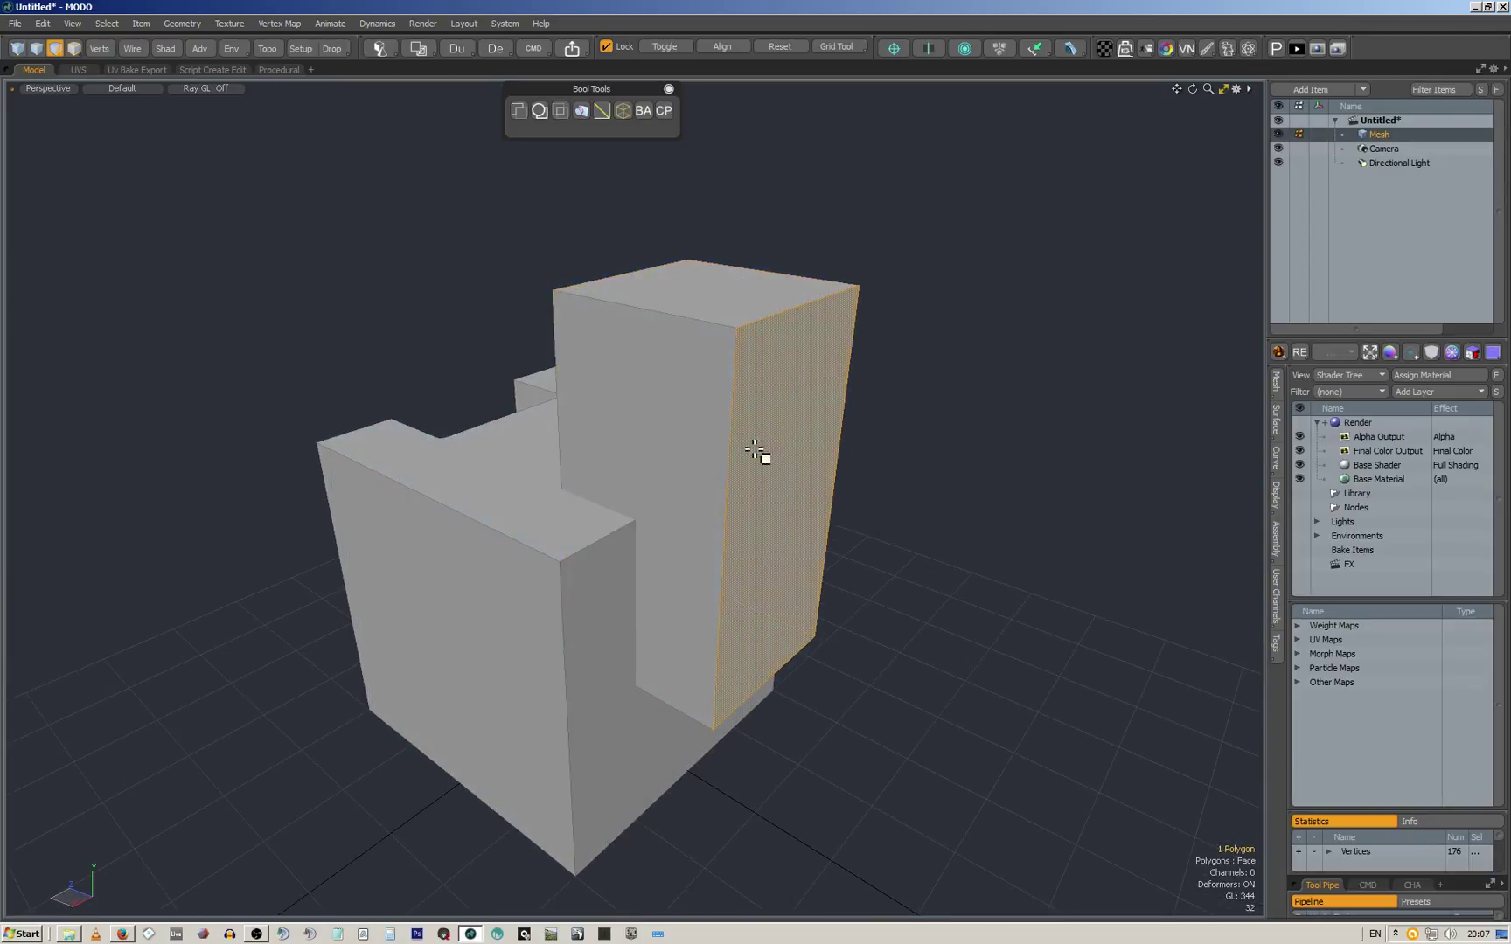
pyautogui.click(541, 112)
pyautogui.keyDown('alt'); pyautogui.moveTo(607, 263); pyautogui.dragTo(698, 361); pyautogui.keyUp('alt')
pyautogui.click(684, 383)
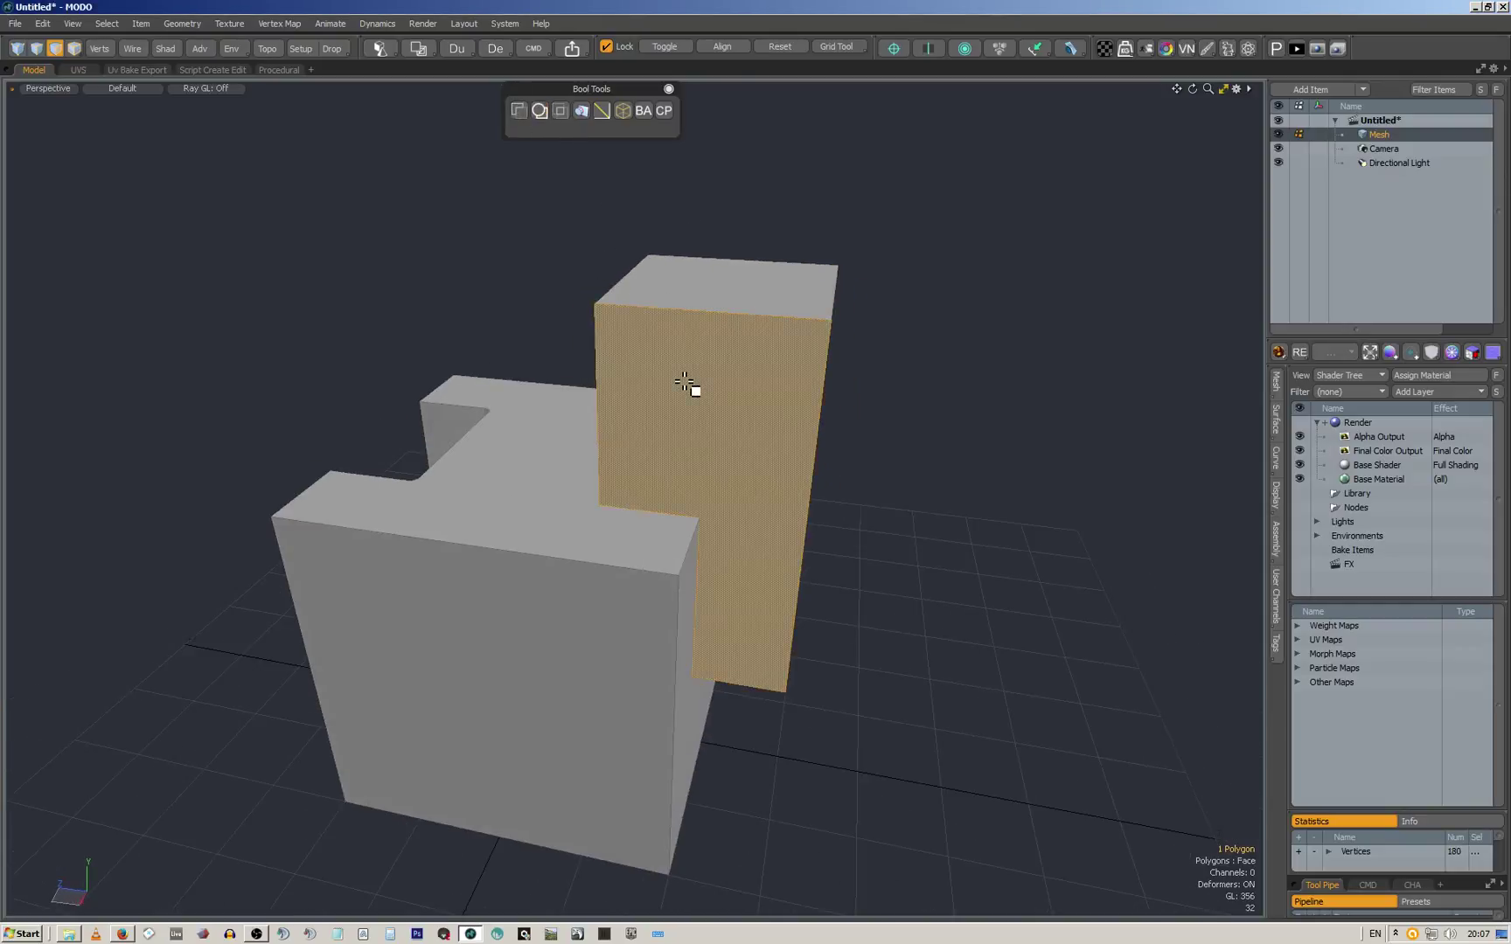
pyautogui.doubleClick(685, 383)
pyautogui.keyDown('alt'); pyautogui.moveTo(519, 385); pyautogui.dragTo(509, 303); pyautogui.keyUp('alt')
pyautogui.click(512, 311)
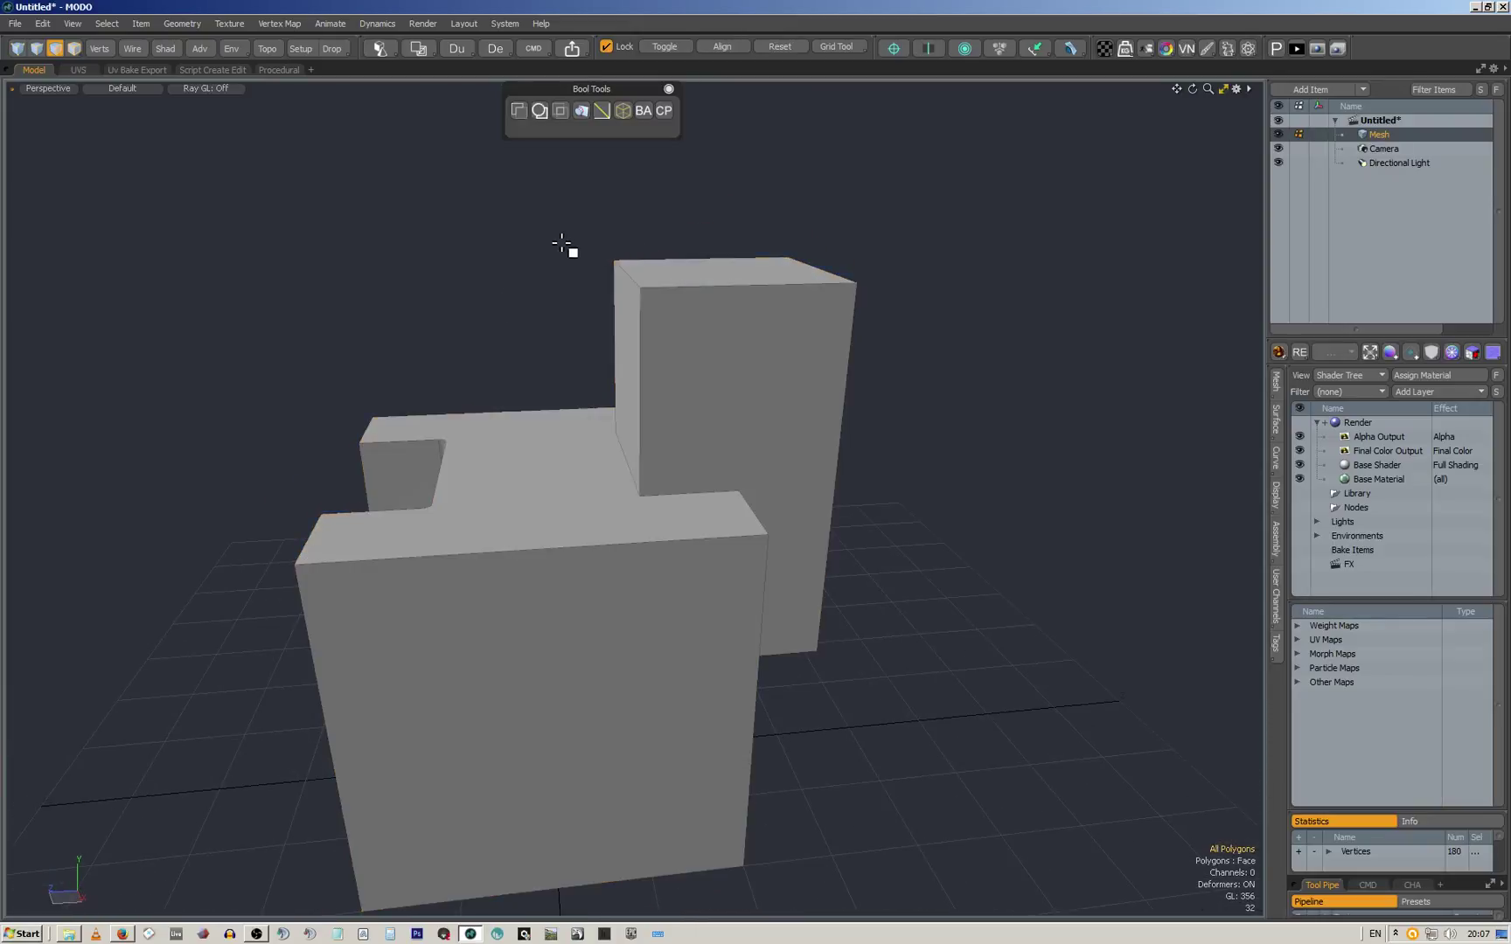
# Run Mesh Cleanup on the united mesh with all cleanup options enabled
pyautogui.hotkey('ctrl', 'e')
pyautogui.click(681, 239)
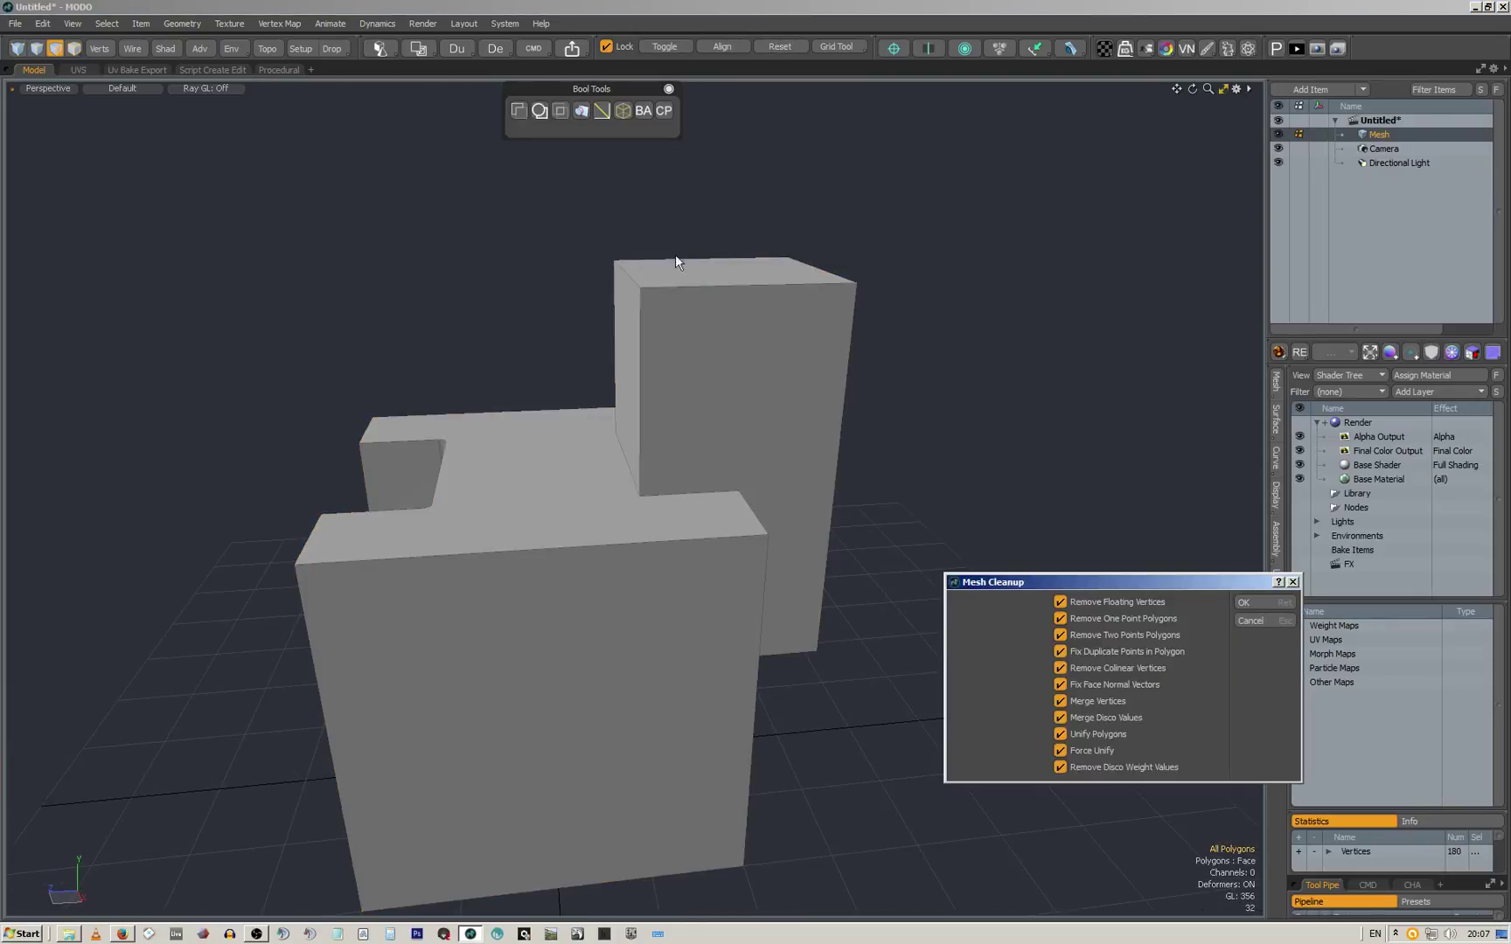
pyautogui.click(1251, 603)
pyautogui.click(1180, 681)
pyautogui.hotkey('ctrl', 'e')
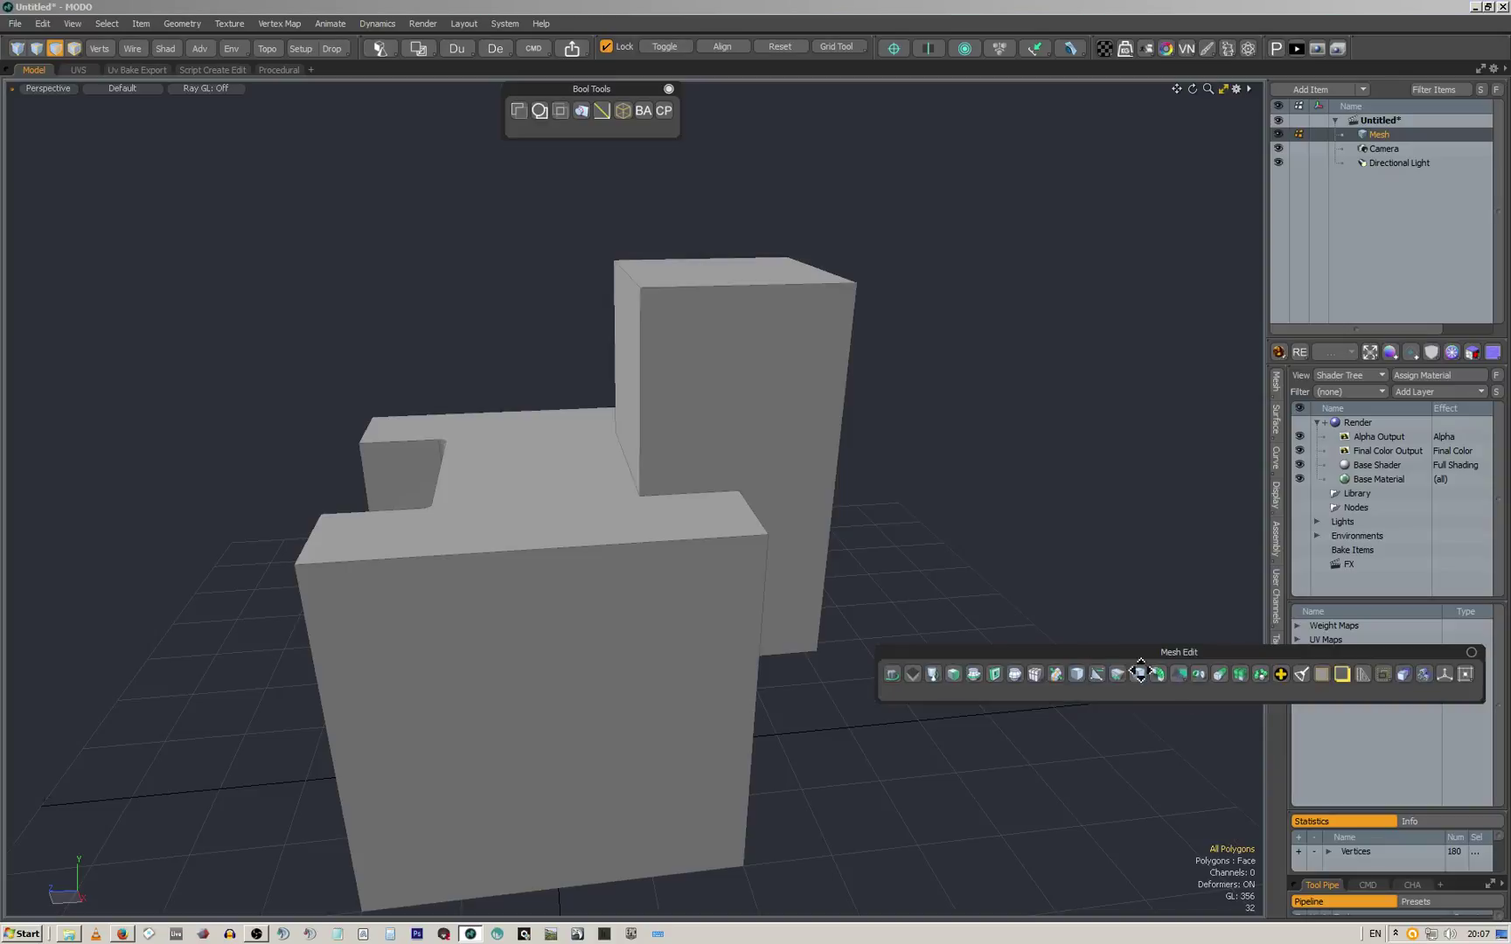
pyautogui.click(1096, 442)
# Select the outside edges of the united mesh and apply a rounded inset edge bevel with a value of 2
pyautogui.keyDown('alt'); pyautogui.moveTo(946, 454); pyautogui.dragTo(742, 438); pyautogui.keyUp('alt')
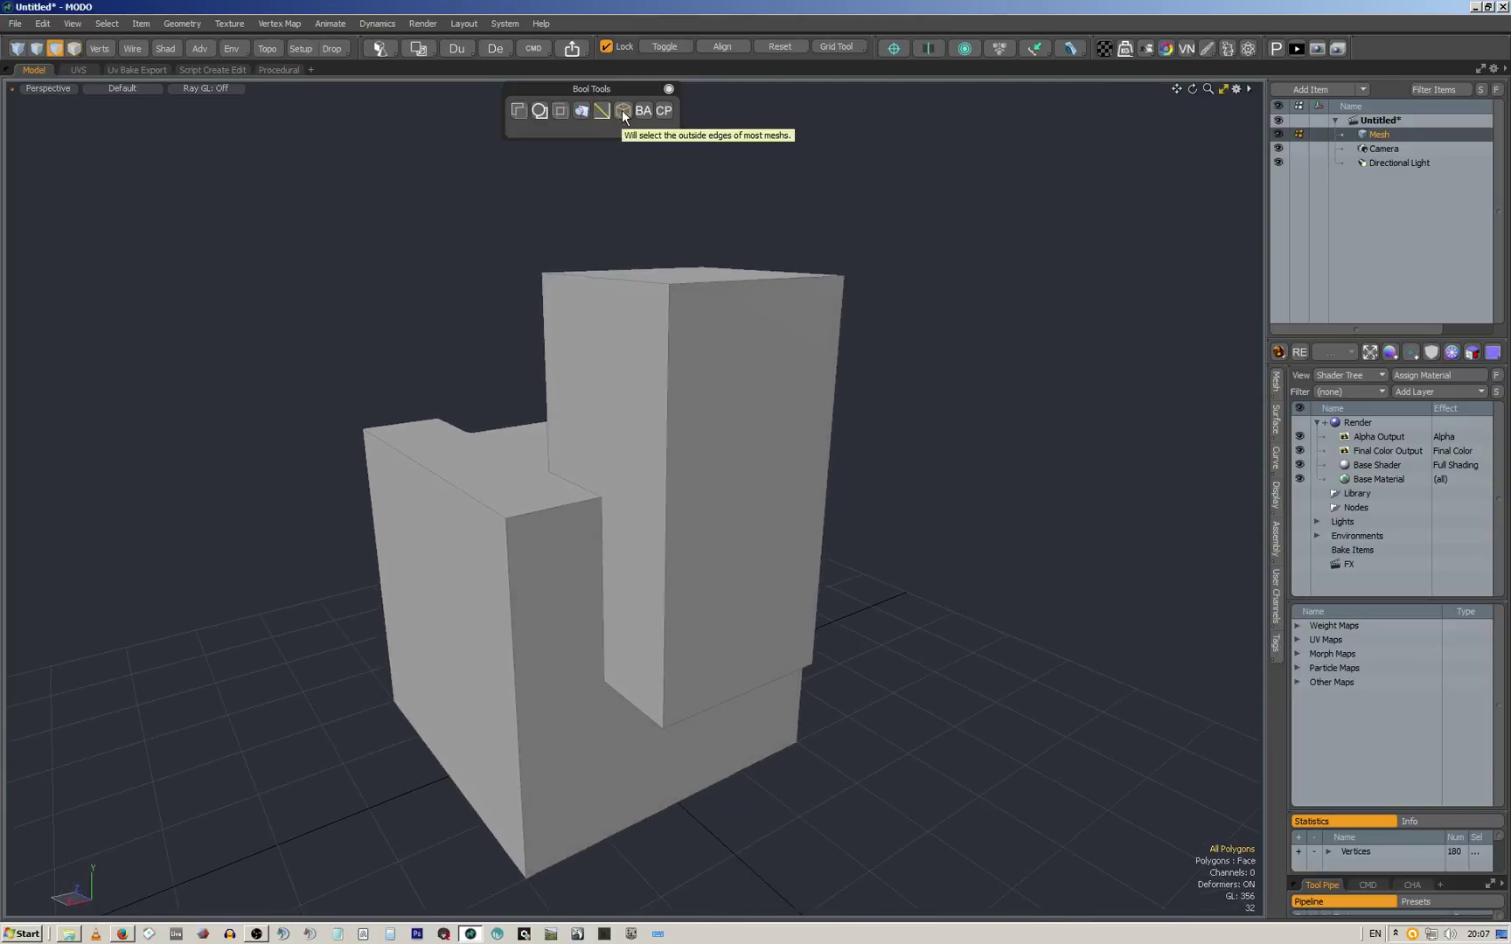
pyautogui.click(623, 112)
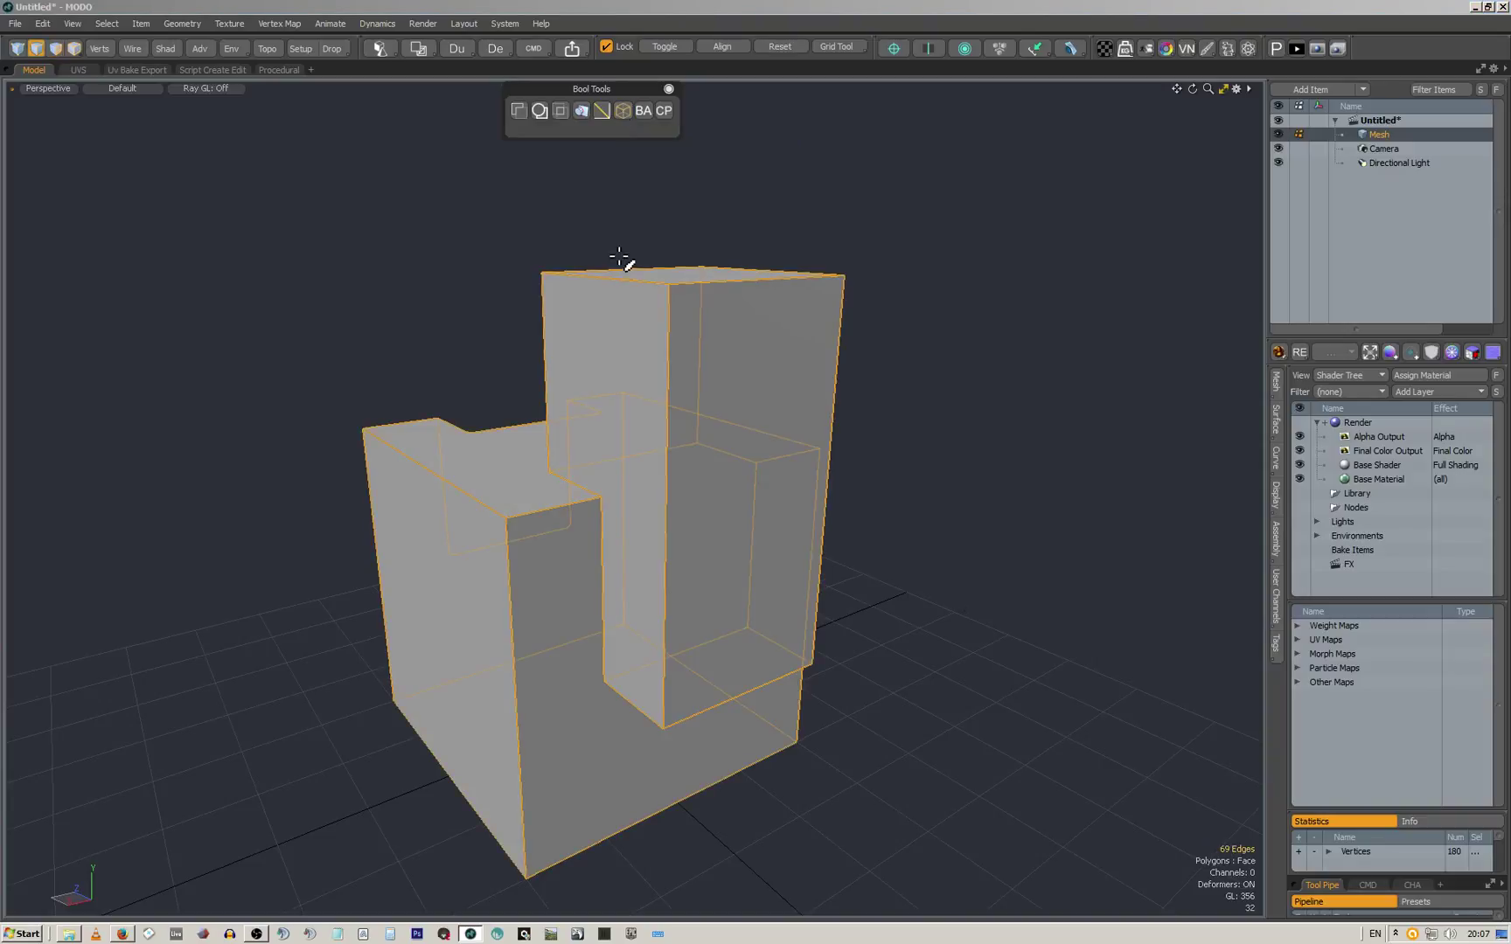
pyautogui.keyDown('alt'); pyautogui.moveTo(587, 260); pyautogui.dragTo(669, 280); pyautogui.keyUp('alt')
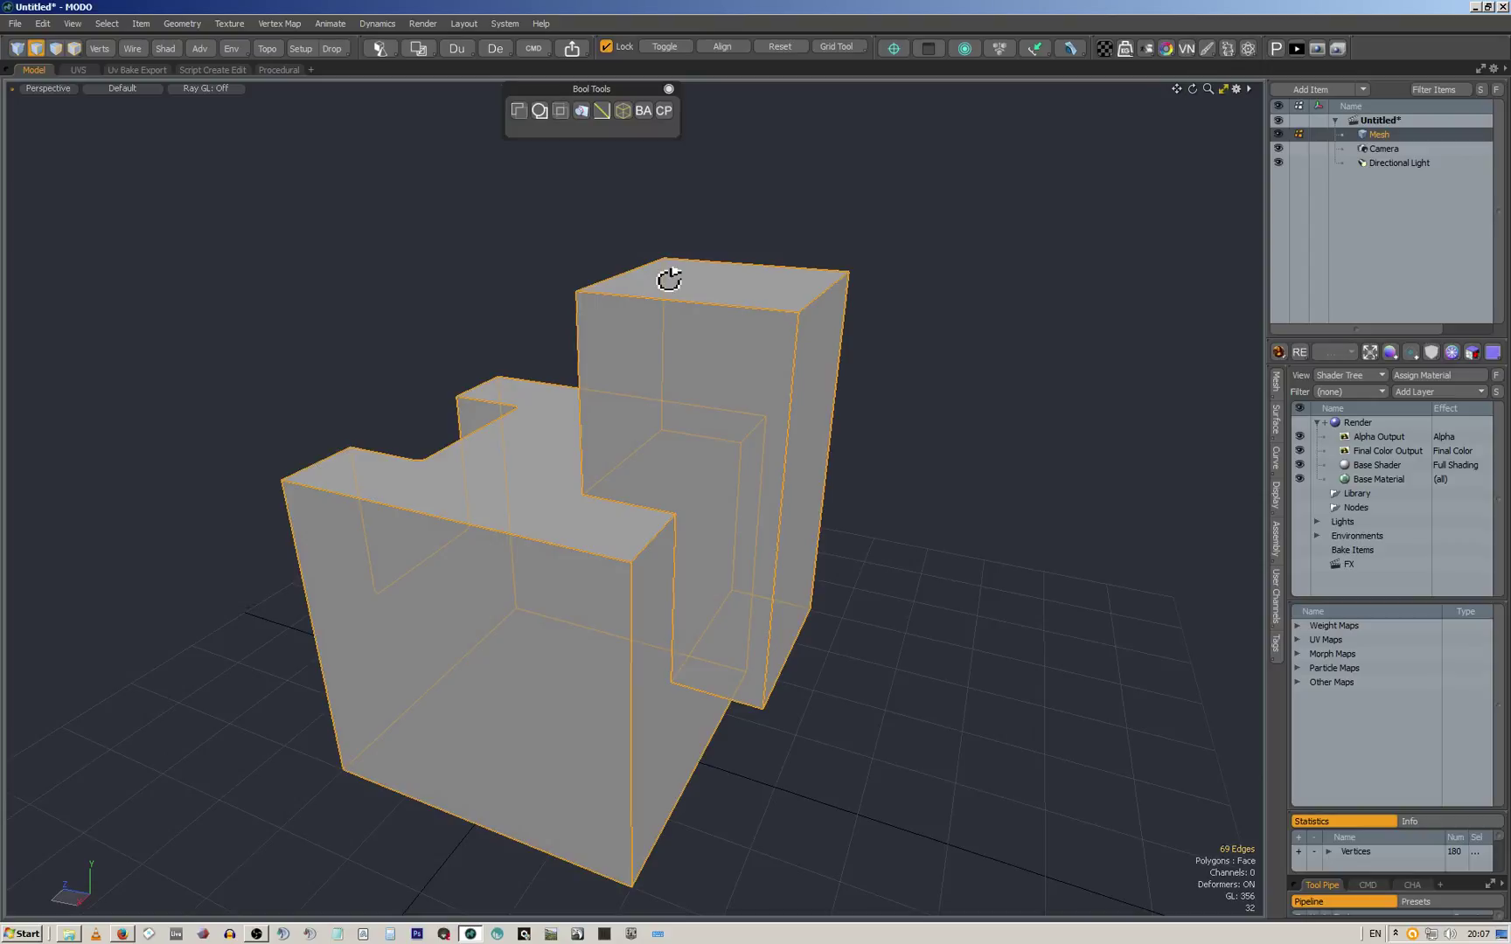
pyautogui.keyDown('alt'); pyautogui.moveTo(463, 350); pyautogui.dragTo(704, 198); pyautogui.keyUp('alt')
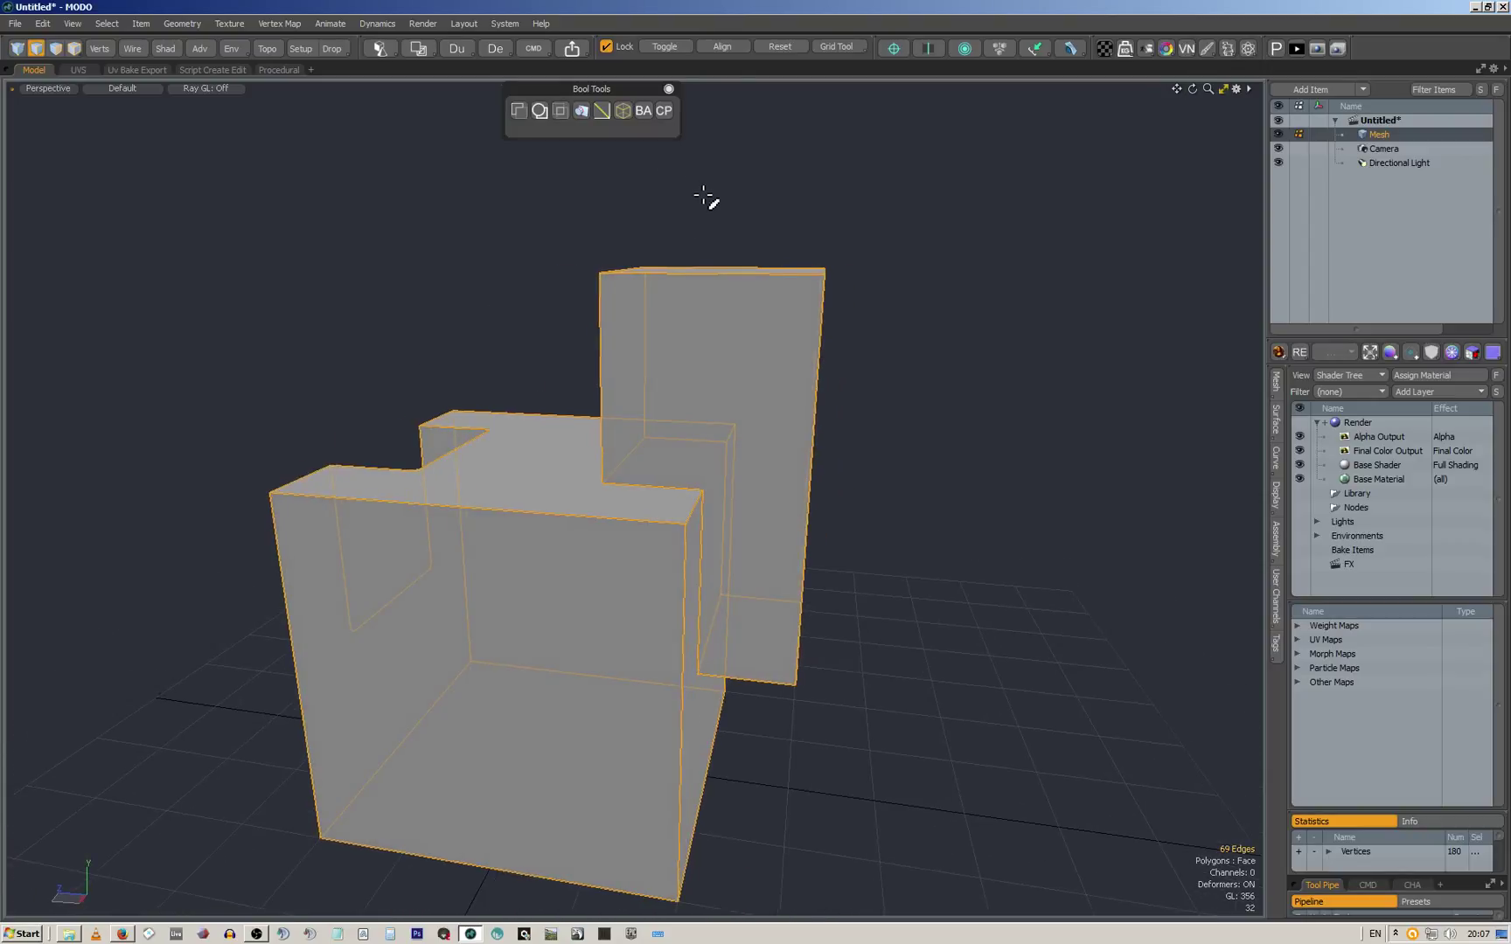
pyautogui.click(635, 119)
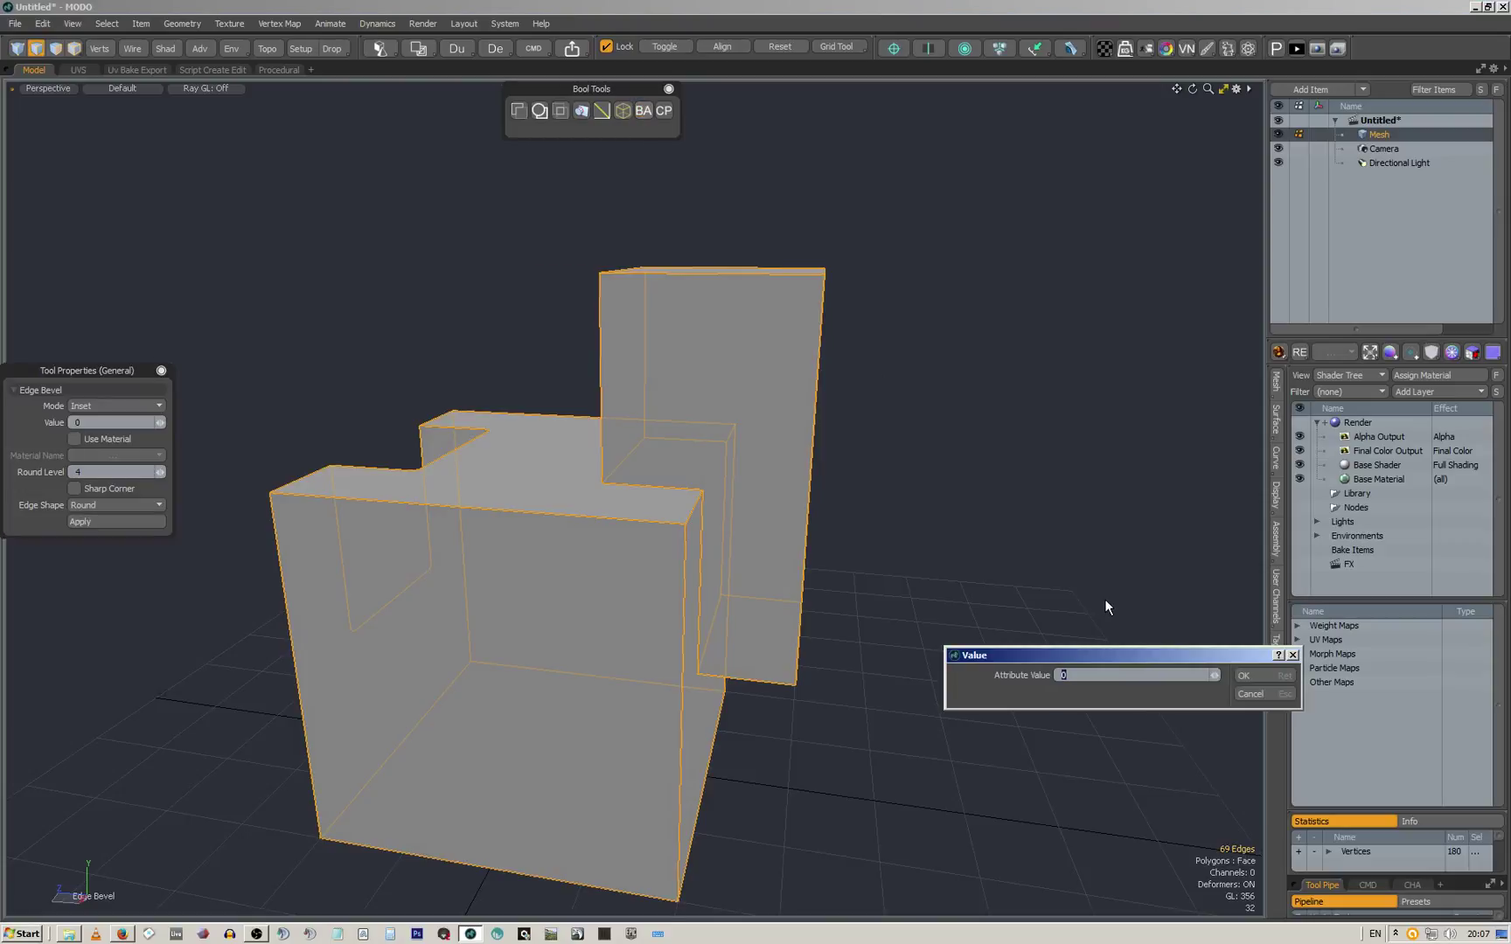
pyautogui.write('2')
pyautogui.press('Return')
pyautogui.press('Return')
# Check the bevelled joint, switch to polygon mode and run Mesh Cleanup with all options on the bevelled mesh
pyautogui.keyDown('alt'); pyautogui.moveTo(772, 456); pyautogui.dragTo(766, 496); pyautogui.keyUp('alt')
pyautogui.scroll(8, 655, 499)
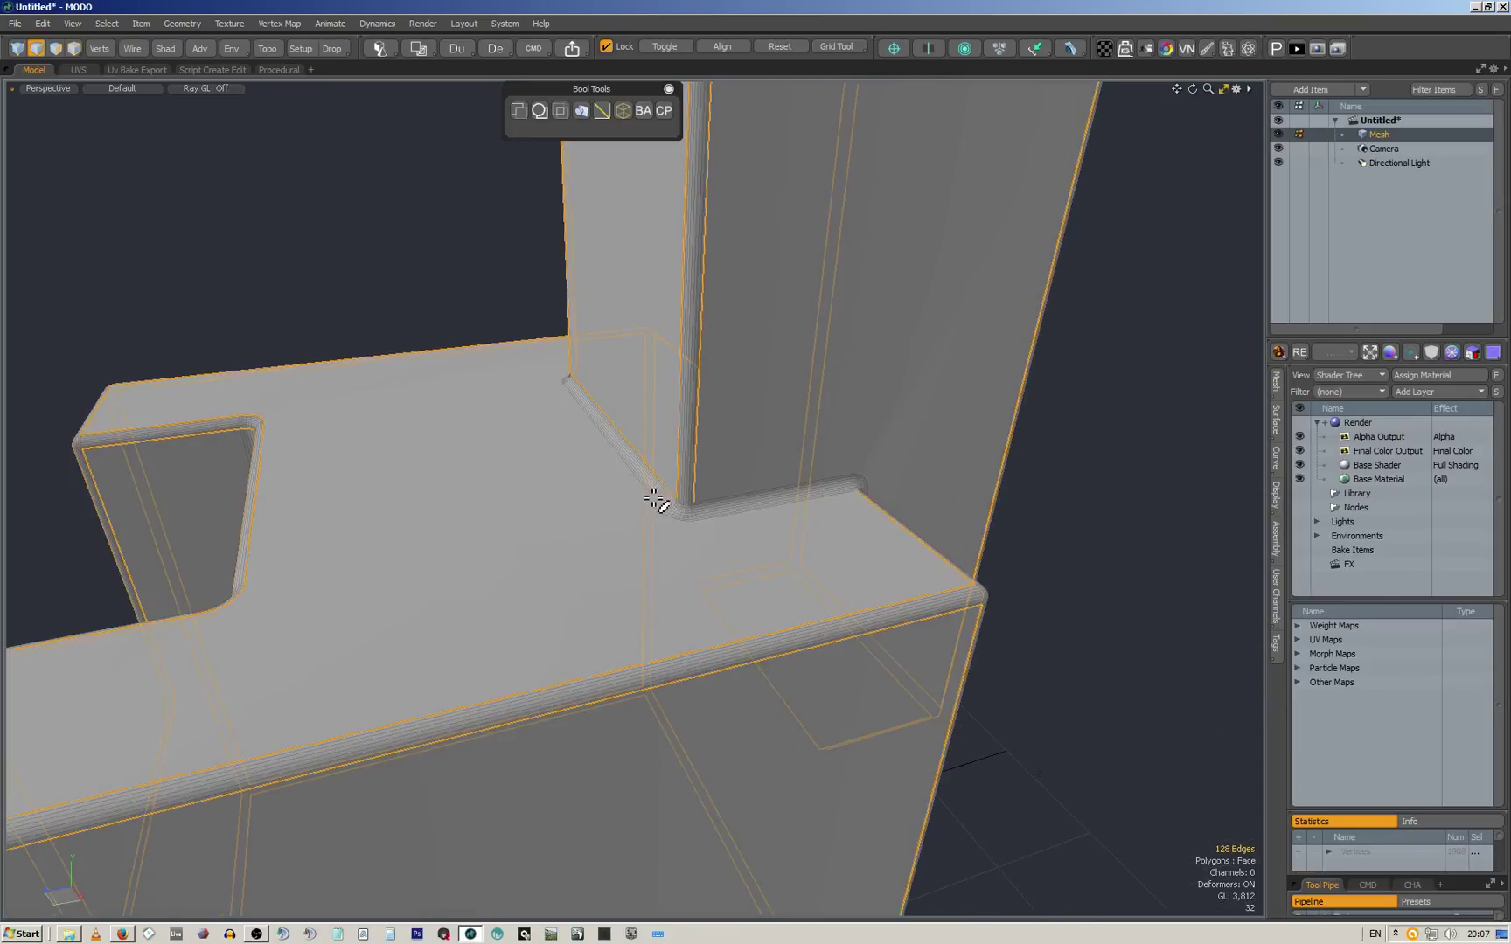
pyautogui.keyDown('alt'); pyautogui.moveTo(656, 525); pyautogui.dragTo(840, 520); pyautogui.keyUp('alt')
pyautogui.scroll(-8, 763, 504)
pyautogui.press('3')
pyautogui.keyDown('alt'); pyautogui.moveTo(749, 496); pyautogui.dragTo(800, 488); pyautogui.keyUp('alt')
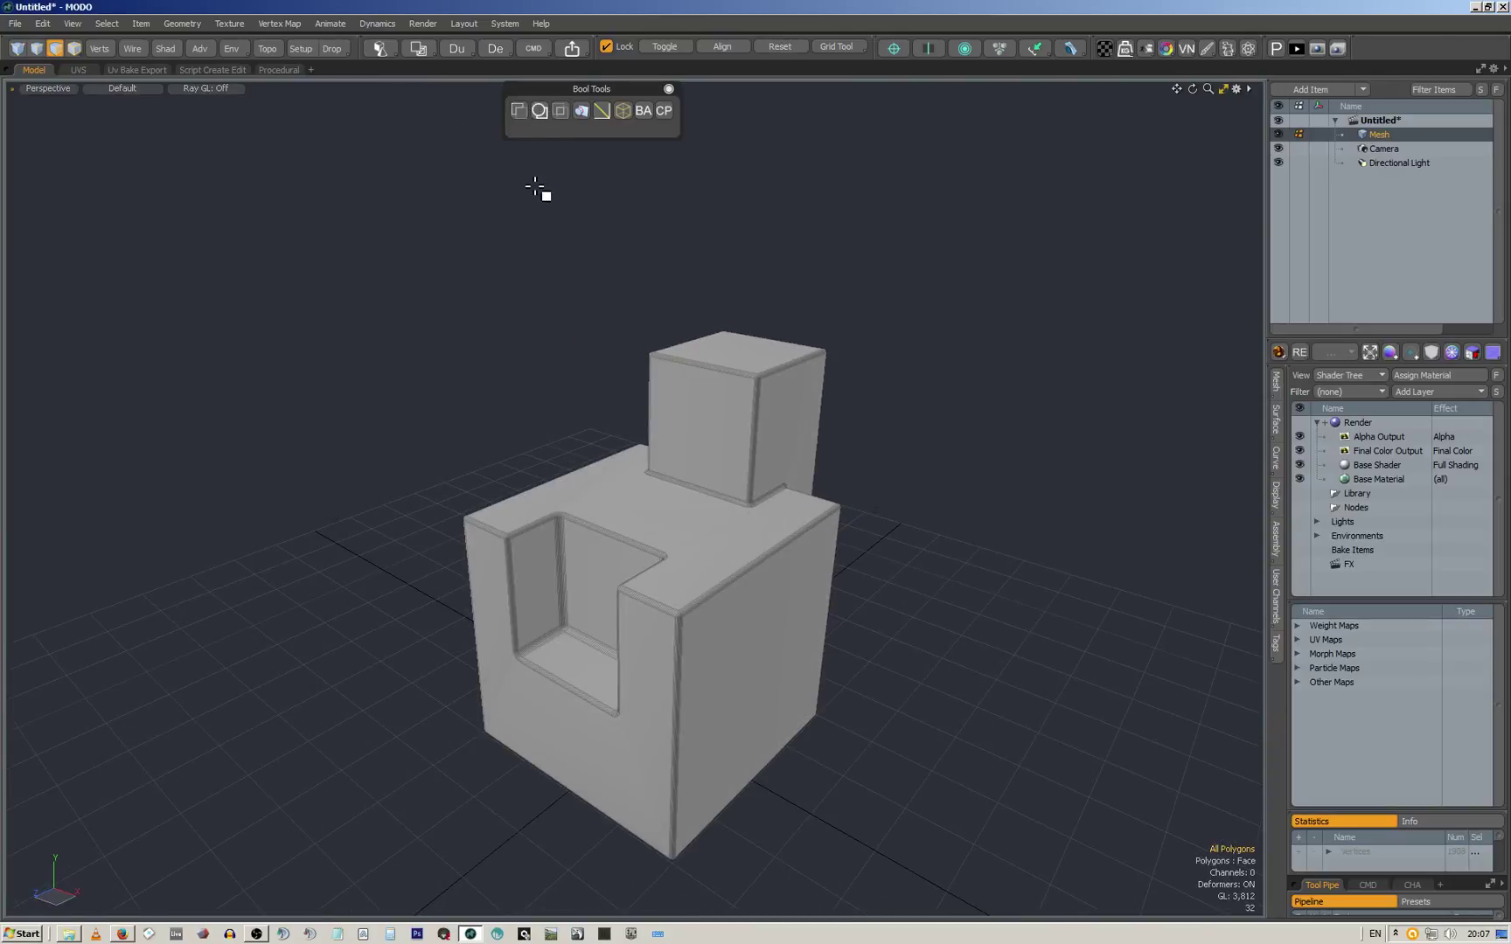
pyautogui.hotkey('ctrl', 'e')
pyautogui.click(698, 185)
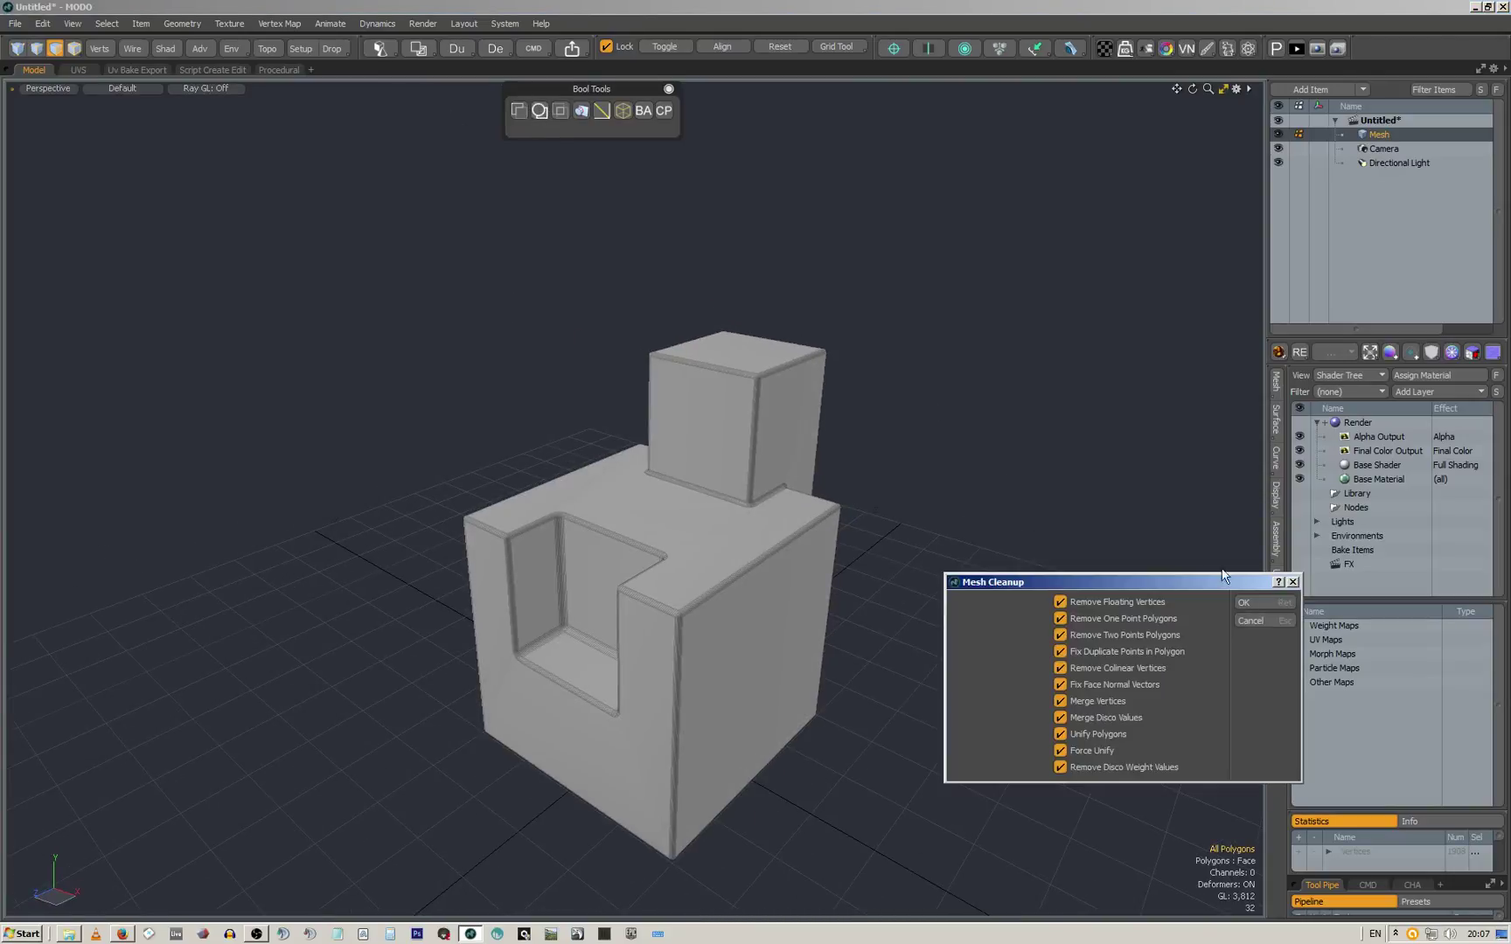
pyautogui.click(1251, 602)
pyautogui.click(1191, 627)
pyautogui.hotkey('ctrl', 'shift', 'e')
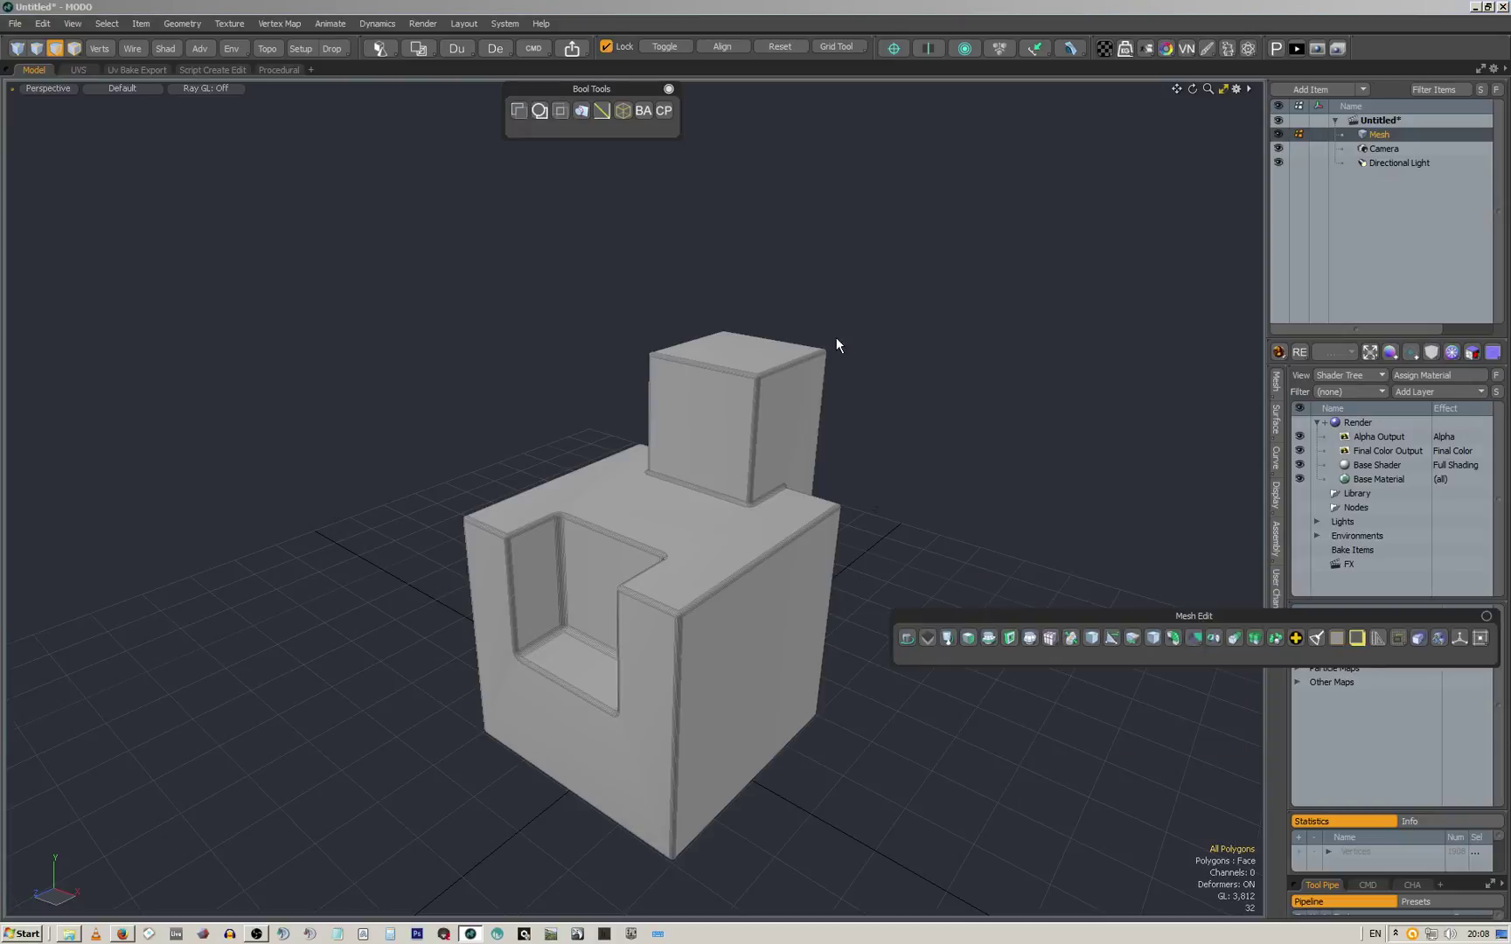
# Examine the bevels where the box meets the cube and set the viewport shading to Reflection
pyautogui.keyDown('alt'); pyautogui.moveTo(965, 406); pyautogui.dragTo(850, 381); pyautogui.keyUp('alt')
pyautogui.scroll(2, 788, 489)
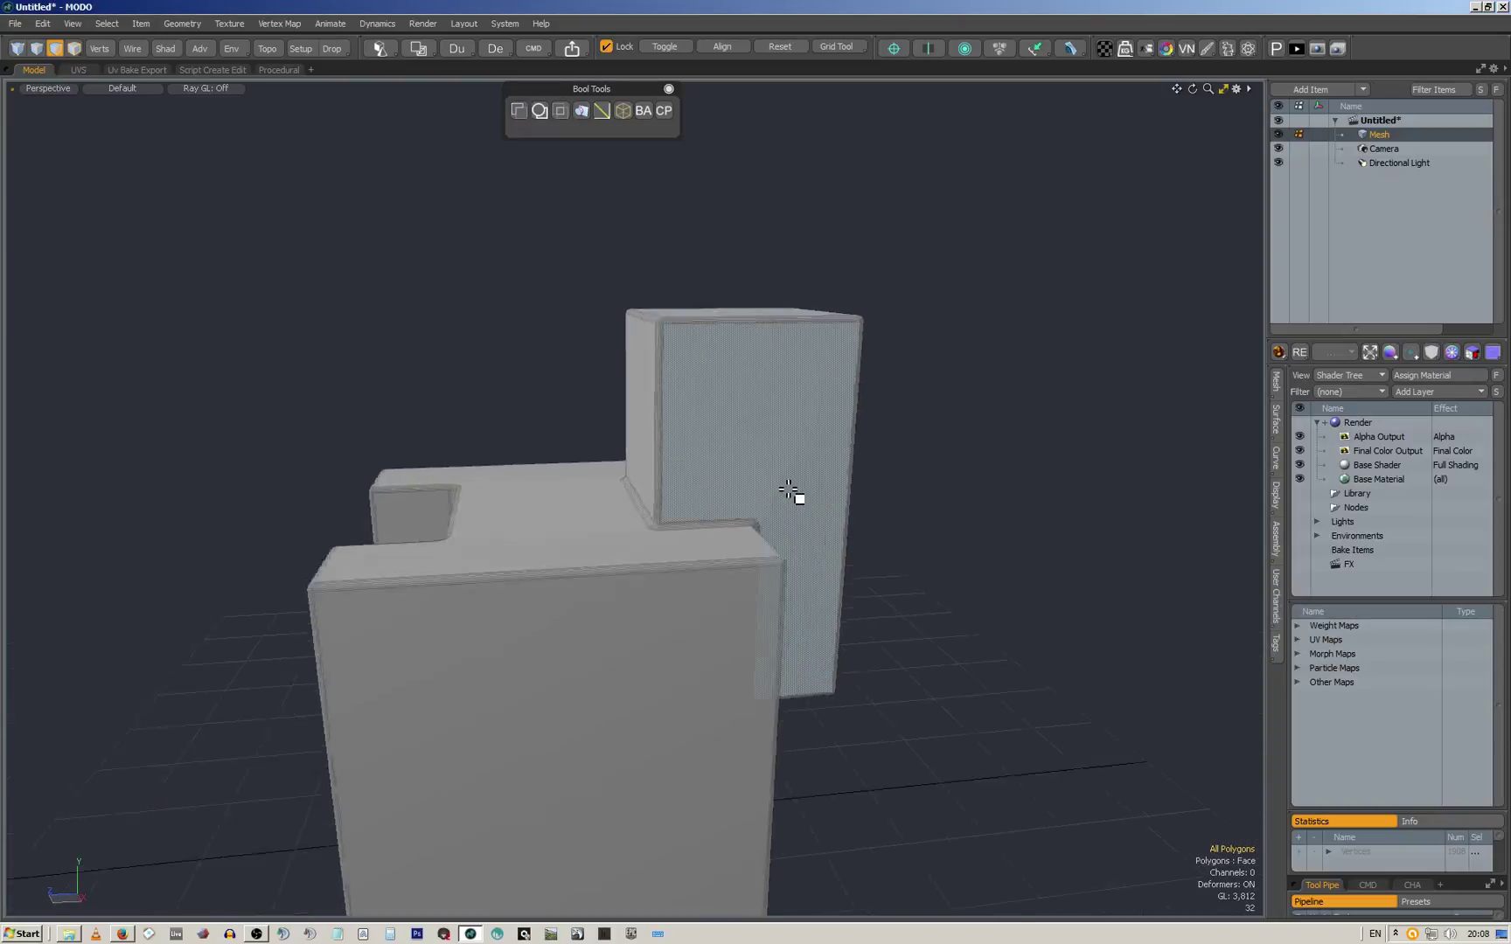
pyautogui.scroll(3, 788, 489)
pyautogui.keyDown('alt'); pyautogui.moveTo(787, 489); pyautogui.dragTo(713, 416); pyautogui.keyUp('alt')
pyautogui.scroll(-3, 713, 416)
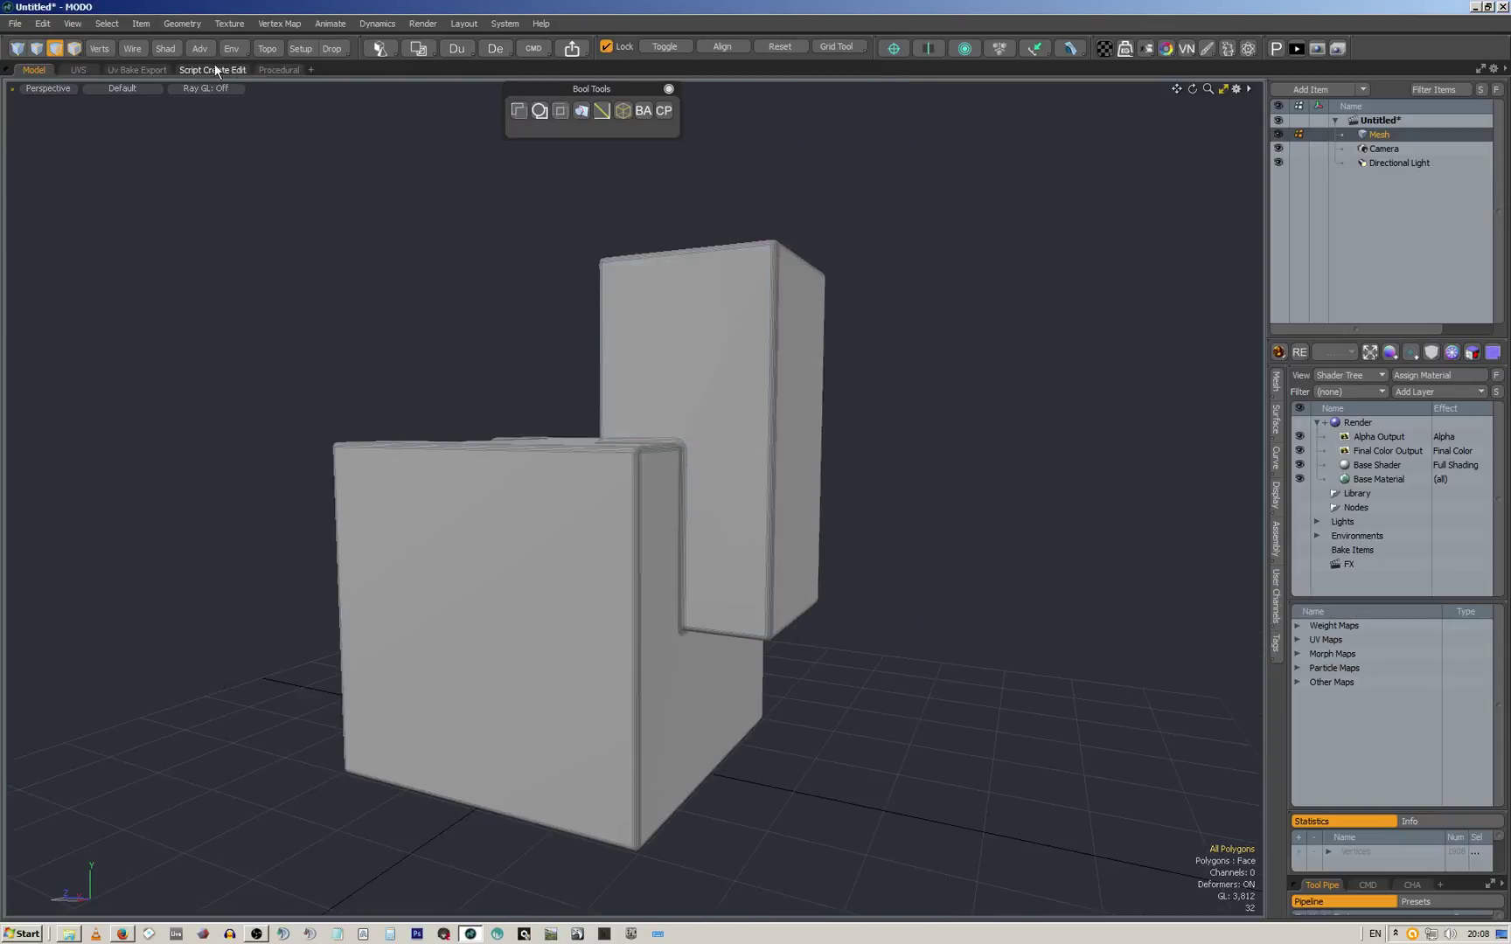
pyautogui.click(172, 49)
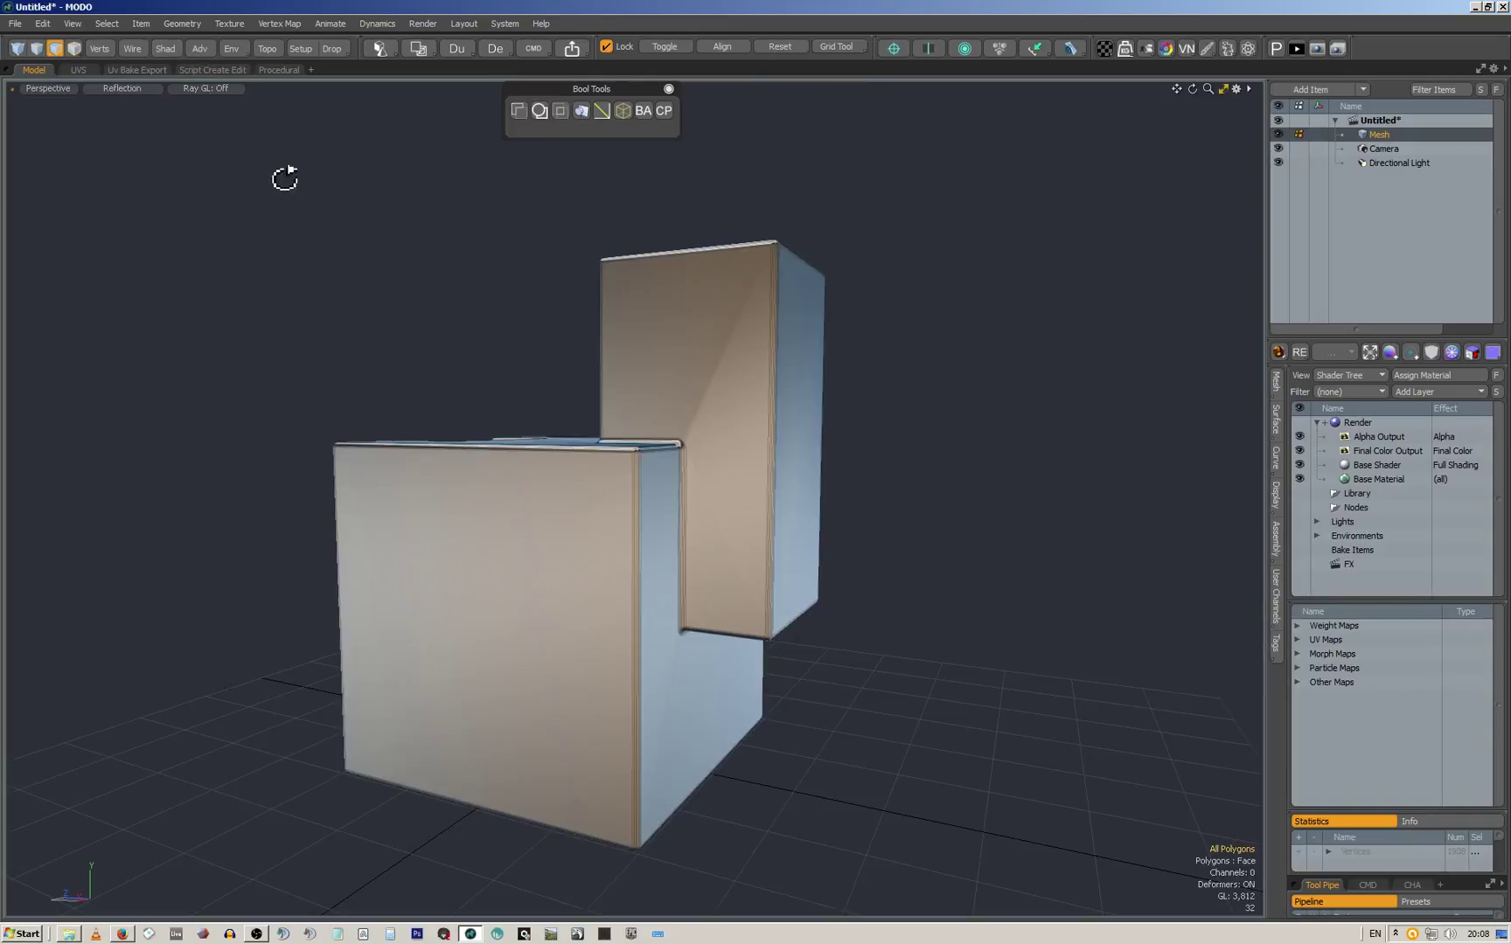
# Inspect the cube's top face, the notch and the joint bevels for shading errors under reflection shading
pyautogui.moveTo(283, 175)
pyautogui.keyDown('alt'); pyautogui.mouseDown()
pyautogui.moveTo(798, 490)
pyautogui.moveTo(914, 468)
pyautogui.moveTo(981, 512)
pyautogui.moveTo(1008, 499)
pyautogui.moveTo(602, 459)
pyautogui.moveTo(704, 530)
pyautogui.moveTo(688, 475)
pyautogui.moveTo(550, 482)
pyautogui.moveTo(583, 435)
pyautogui.moveTo(618, 495)
pyautogui.moveTo(678, 472)
pyautogui.moveTo(762, 479)
pyautogui.moveTo(812, 440)
pyautogui.moveTo(708, 495)
pyautogui.mouseUp(); pyautogui.keyUp('alt')
pyautogui.scroll(4, 687, 473)
pyautogui.scroll(3, 683, 464)
pyautogui.scroll(-4, 707, 493)
pyautogui.click(704, 491)
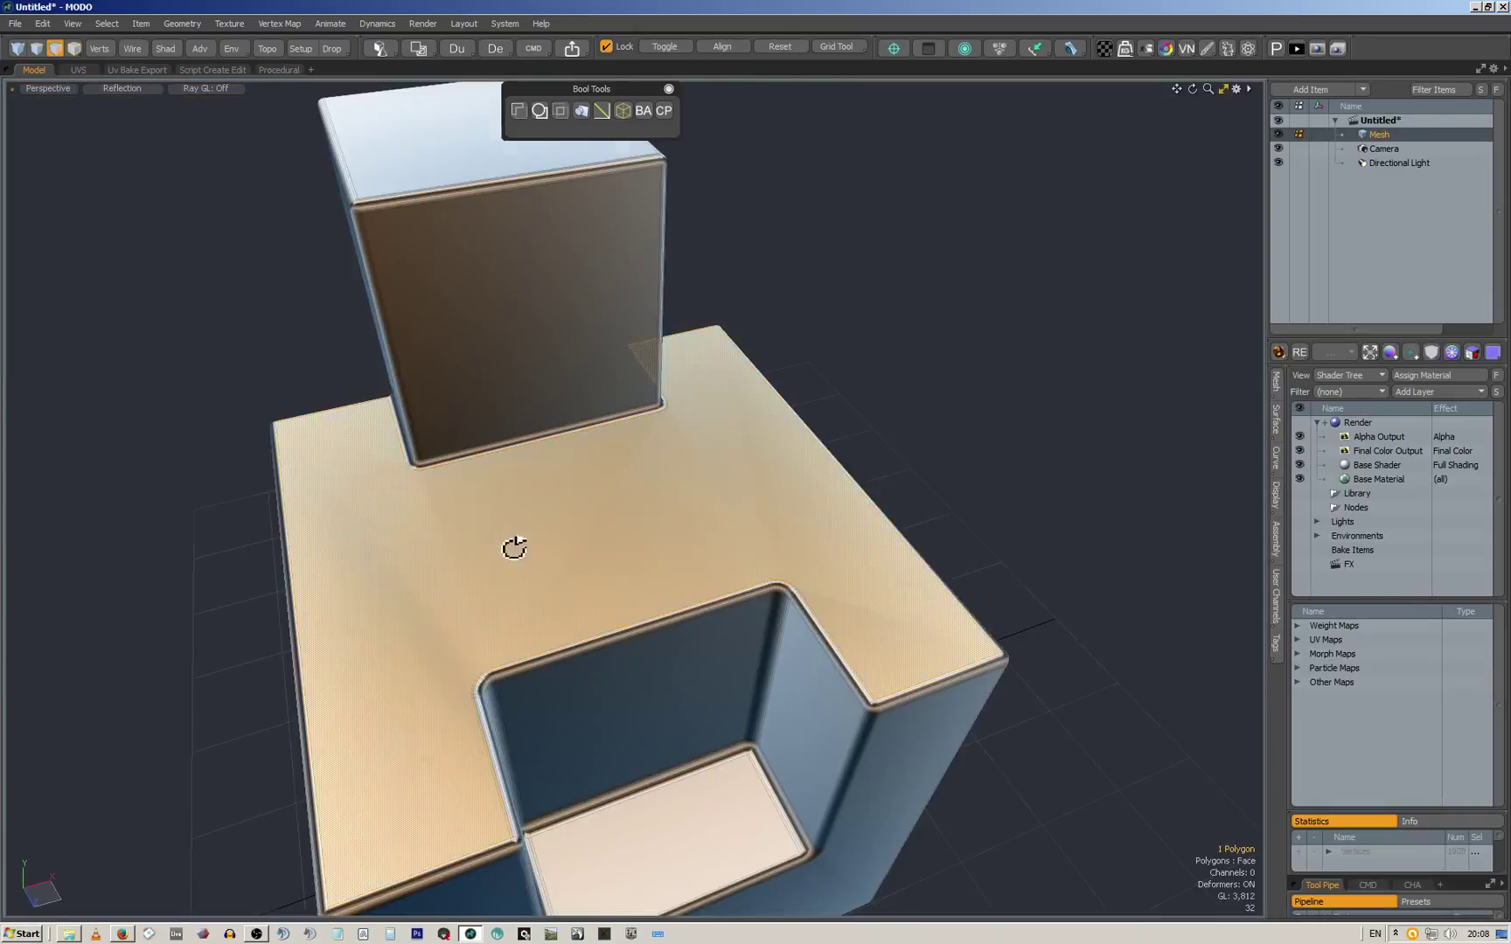
pyautogui.keyDown('alt'); pyautogui.moveTo(514, 546); pyautogui.dragTo(623, 503); pyautogui.keyUp('alt')
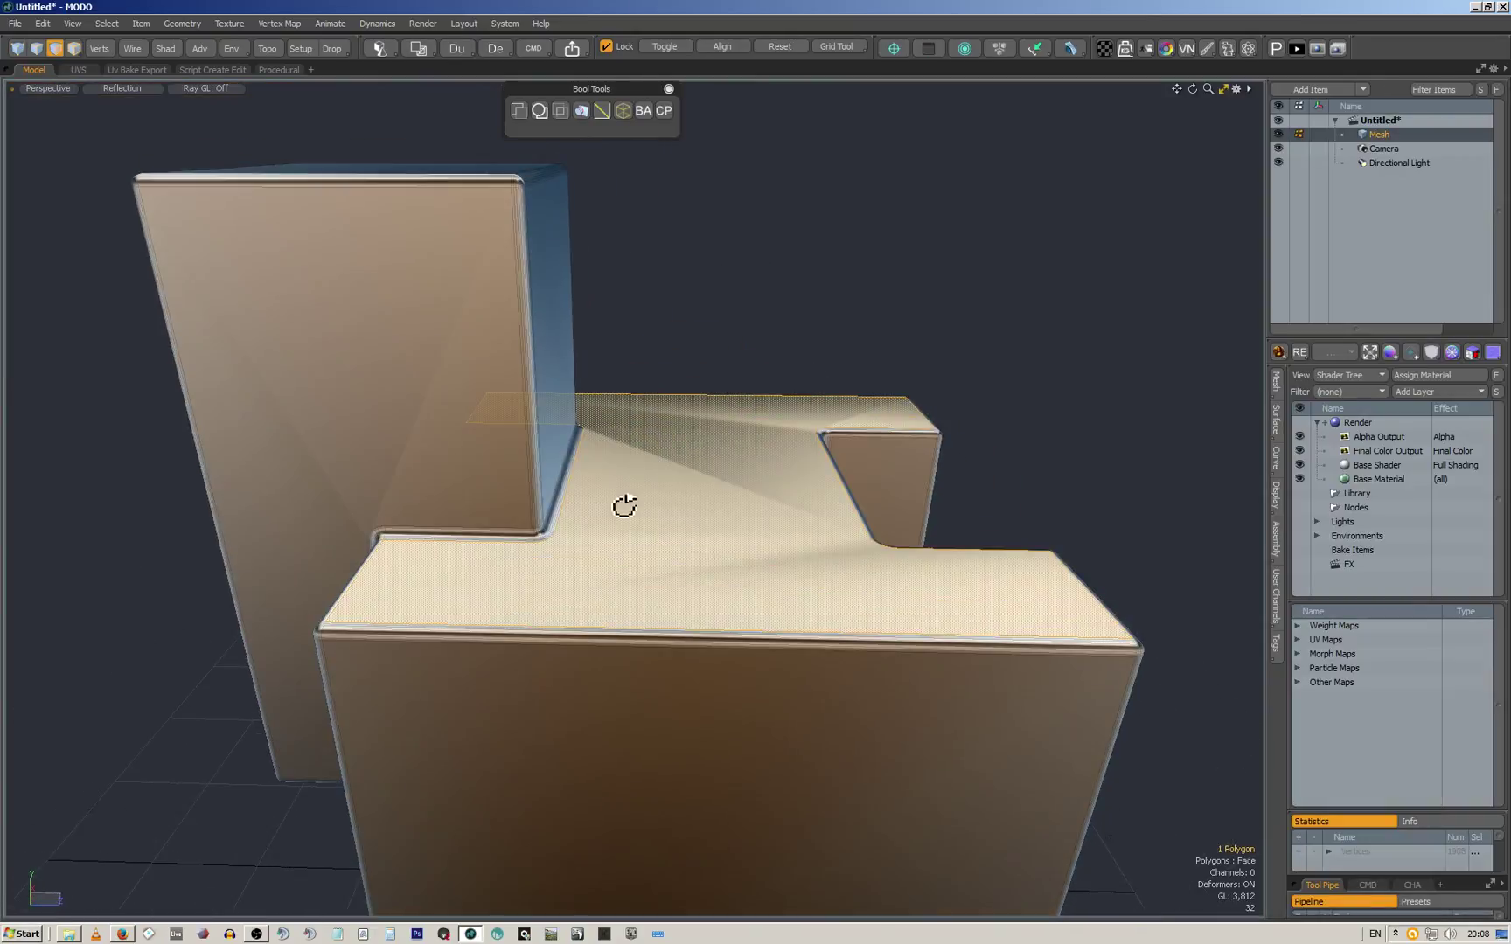
pyautogui.scroll(4, 542, 550)
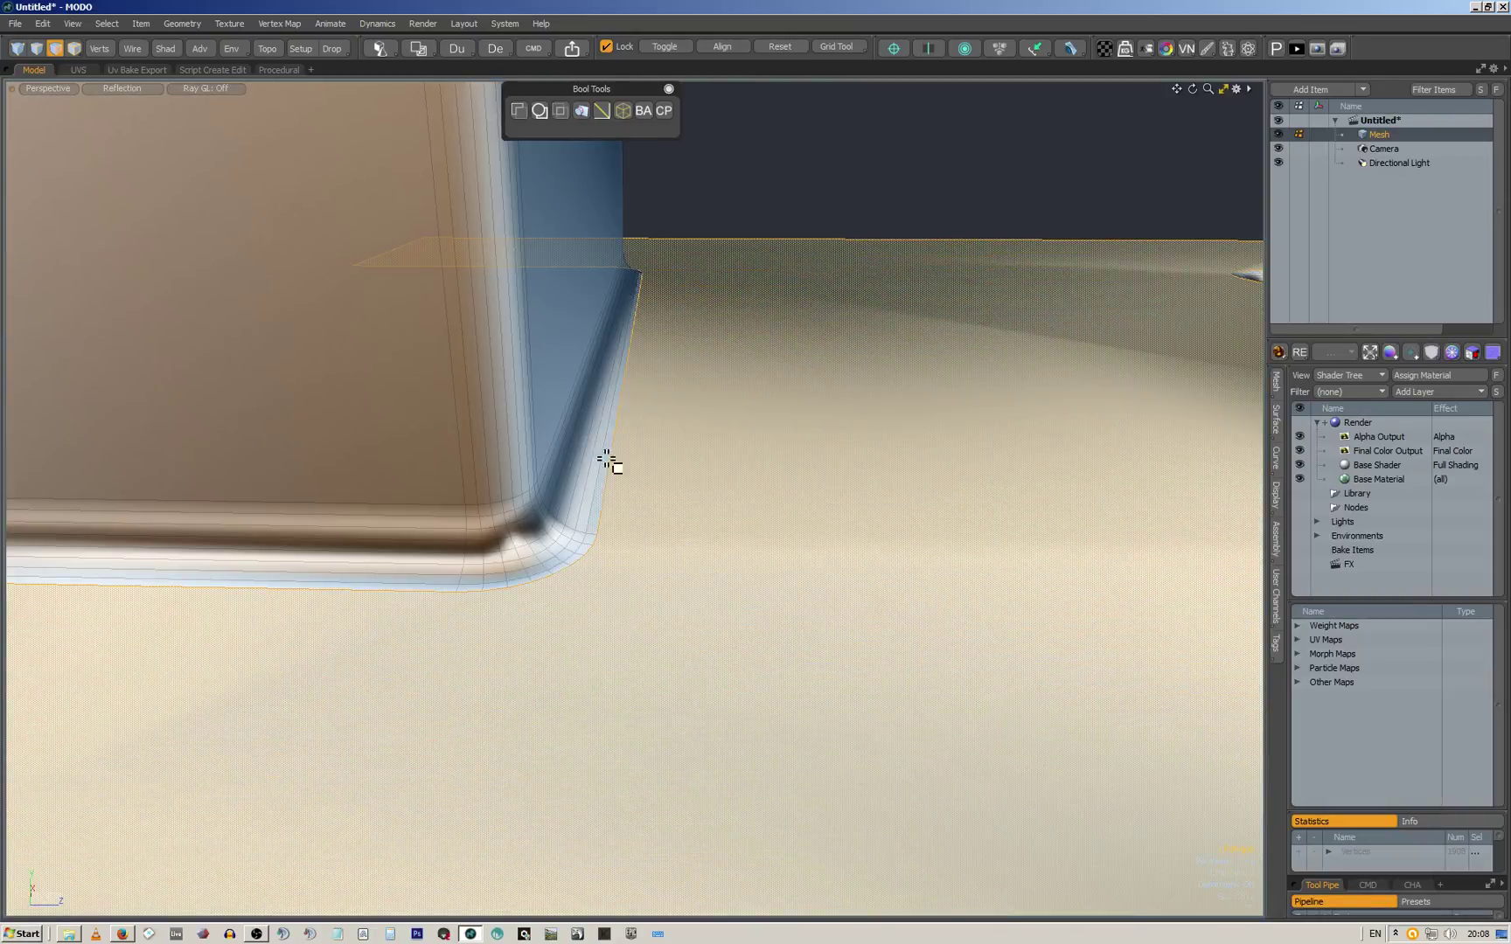
pyautogui.press('a')
pyautogui.keyDown('alt'); pyautogui.moveTo(607, 492); pyautogui.dragTo(507, 497); pyautogui.keyUp('alt')
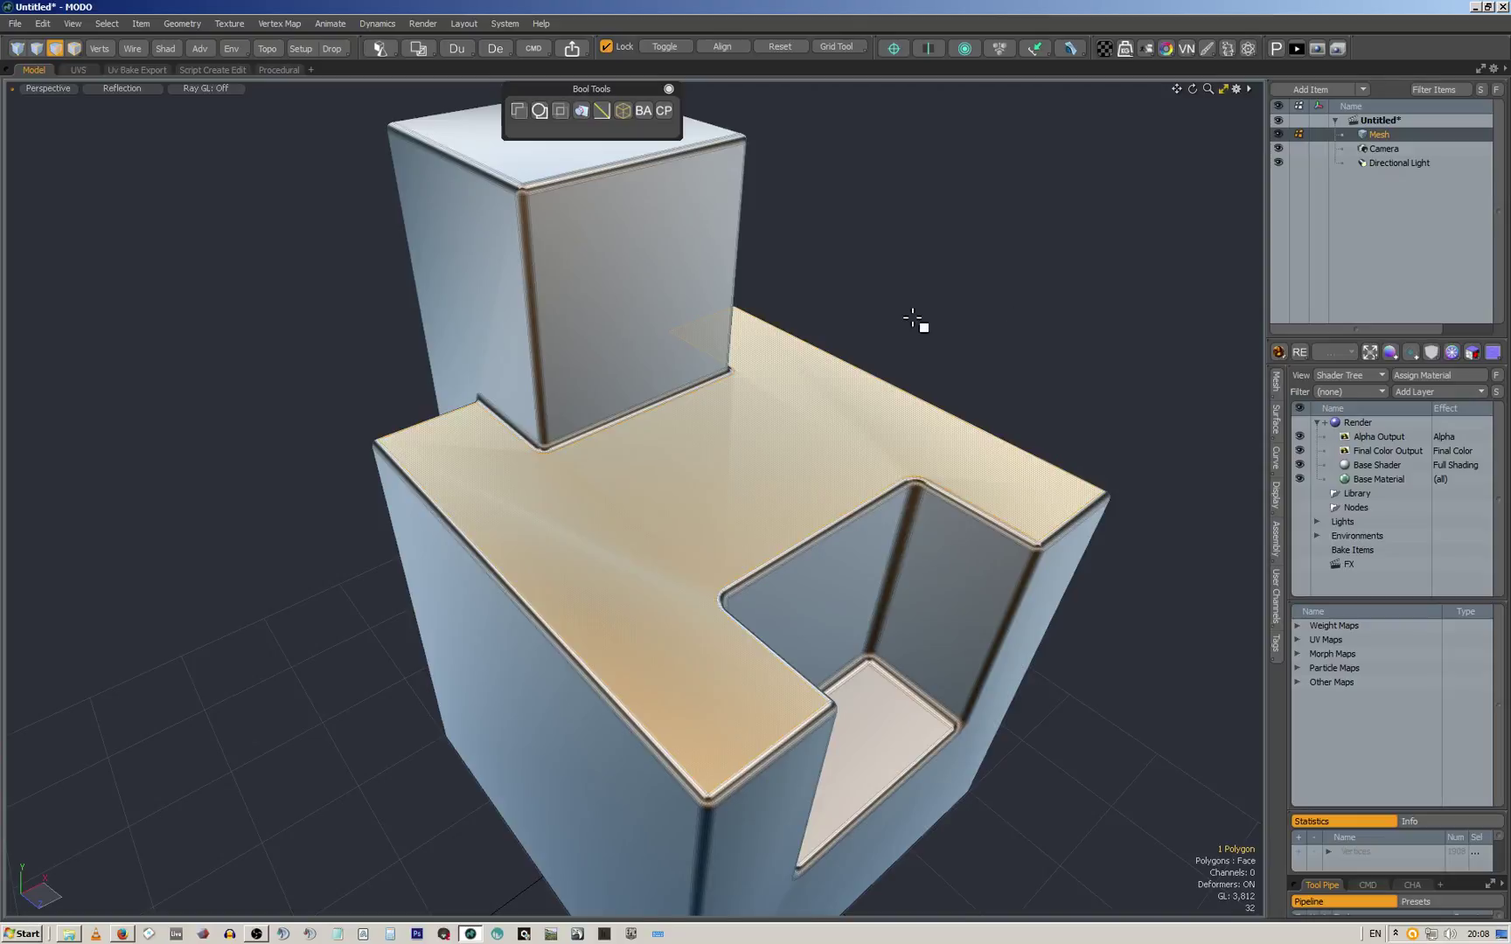
pyautogui.keyDown('alt'); pyautogui.moveTo(829, 270); pyautogui.dragTo(908, 248); pyautogui.keyUp('alt')
pyautogui.keyDown('alt'); pyautogui.keyDown('shift'); pyautogui.moveTo(840, 317); pyautogui.dragTo(685, 361); pyautogui.keyUp('shift'); pyautogui.keyUp('alt')
pyautogui.scroll(-3, 778, 285)
pyautogui.click(715, 337)
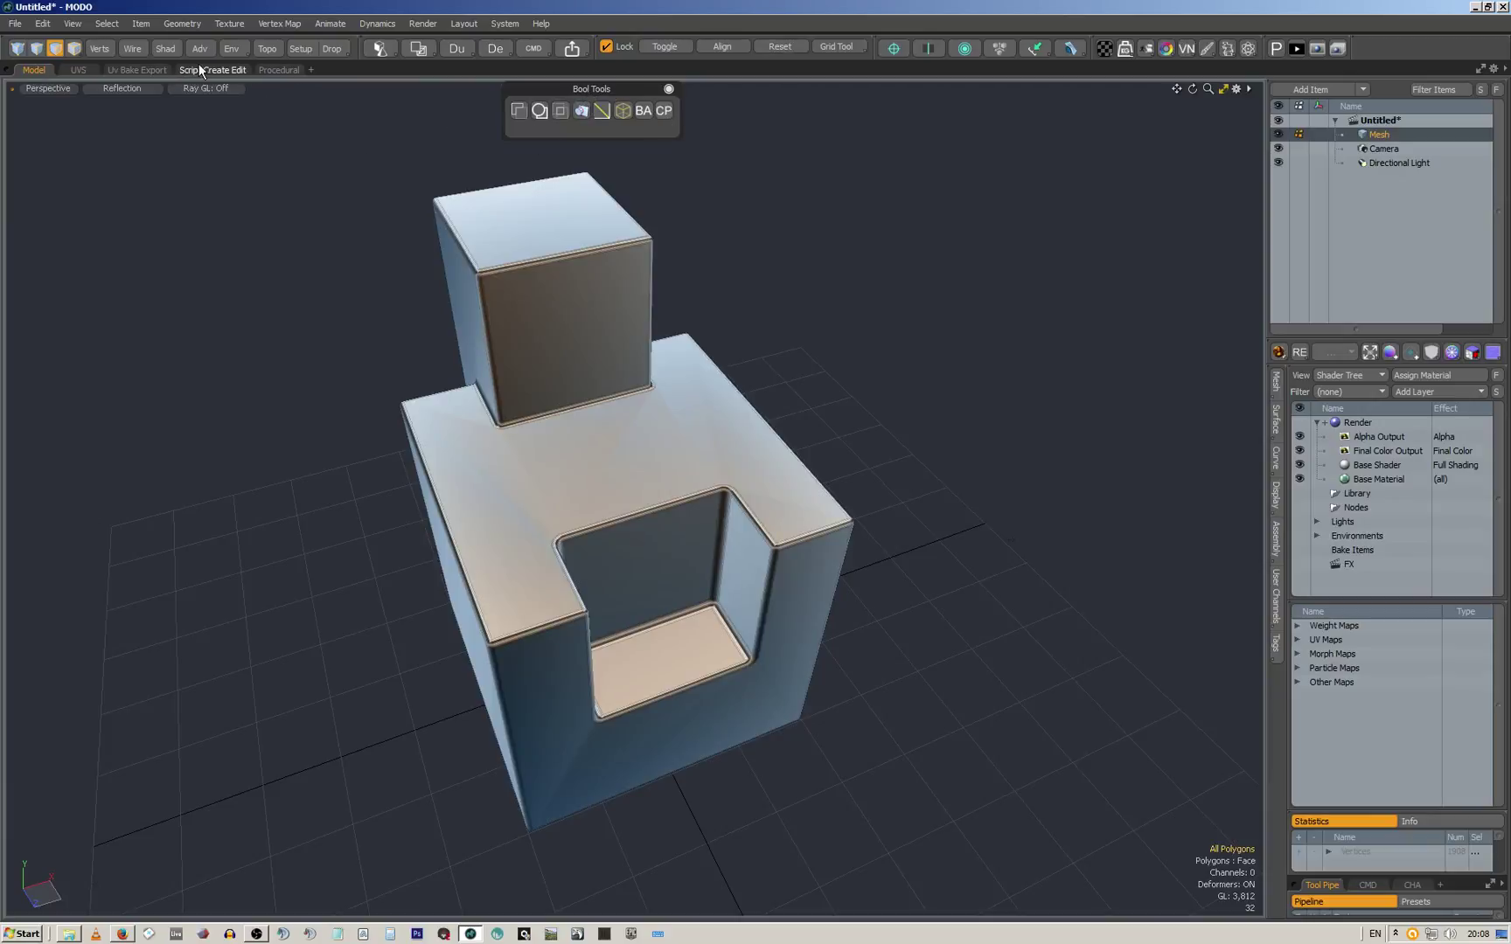
# Return the viewport to Default shading and examine the cube's single top polygon and the rounded notch corner
pyautogui.click(166, 48)
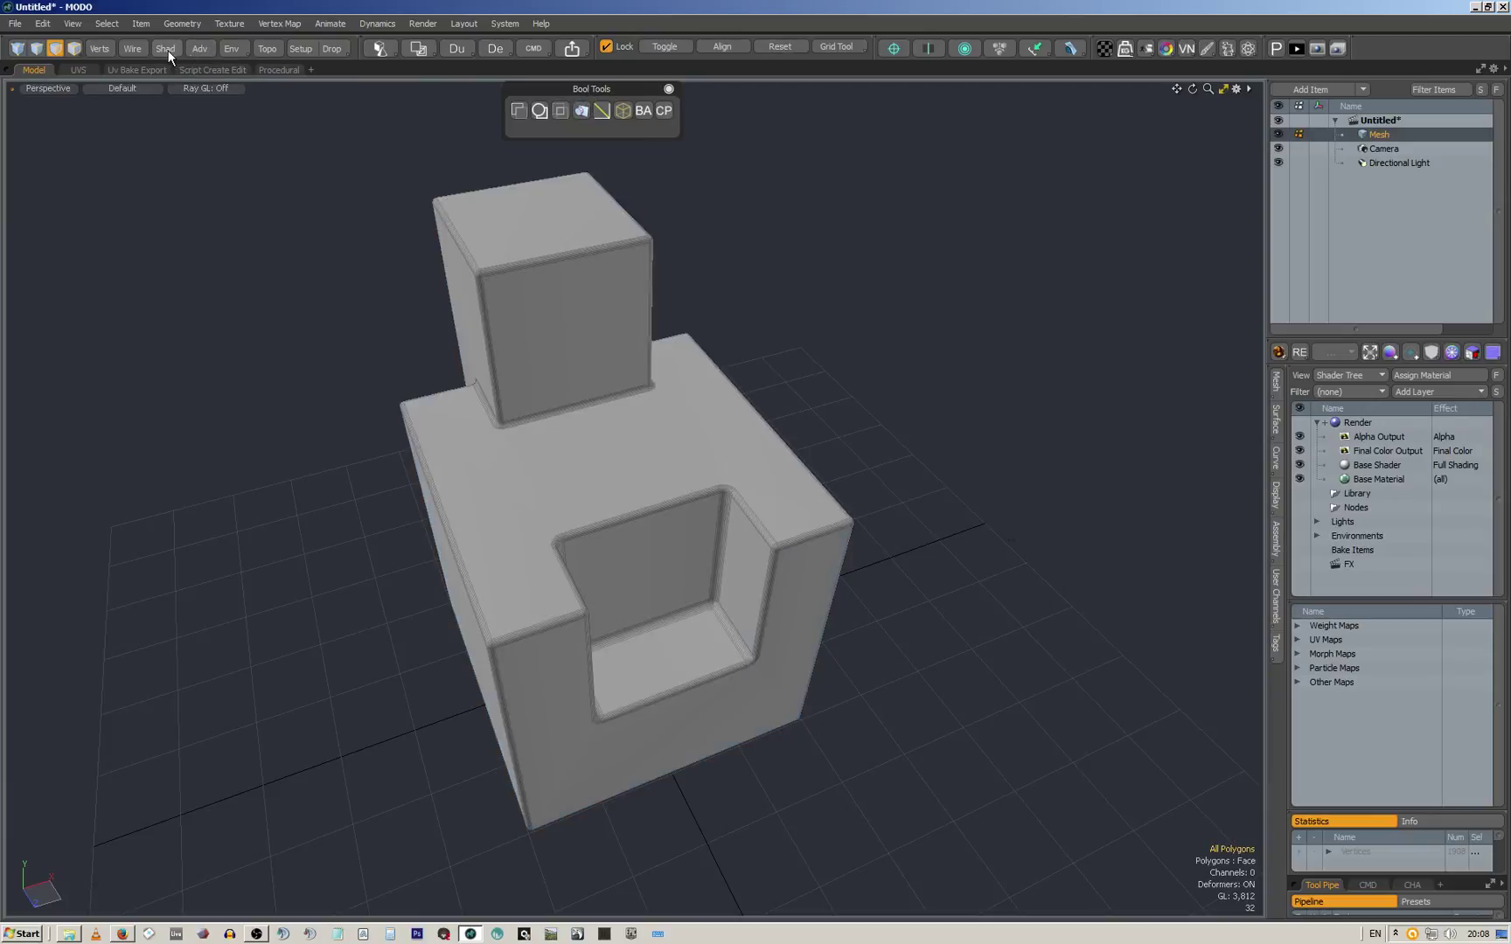
pyautogui.keyDown('alt'); pyautogui.moveTo(680, 395); pyautogui.dragTo(745, 367); pyautogui.keyUp('alt')
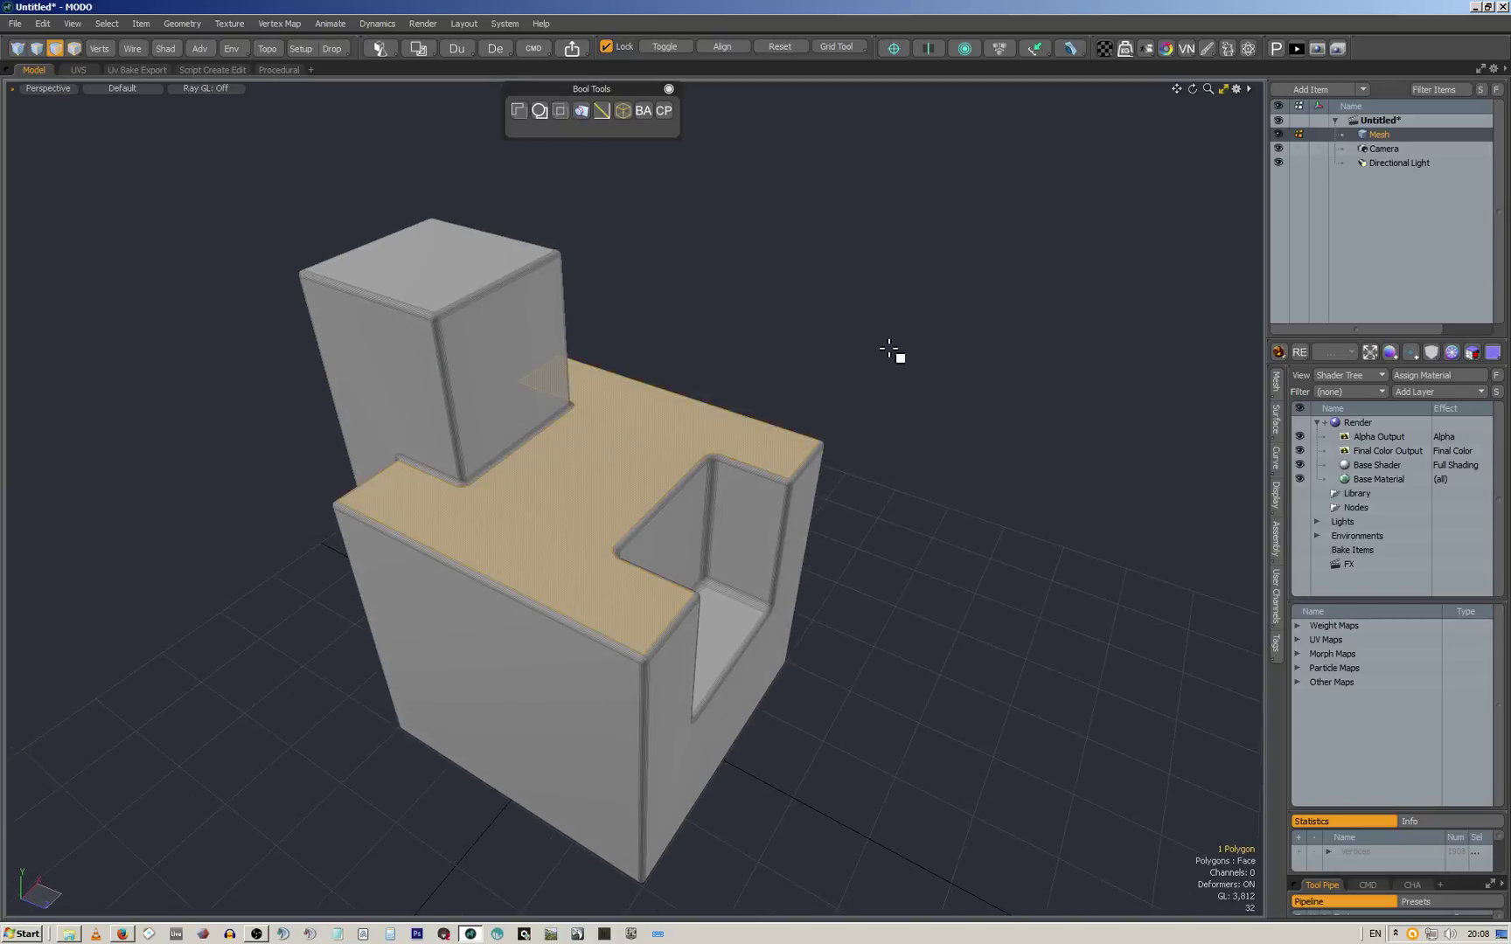
pyautogui.keyDown('alt'); pyautogui.moveTo(855, 374); pyautogui.dragTo(794, 372); pyautogui.keyUp('alt')
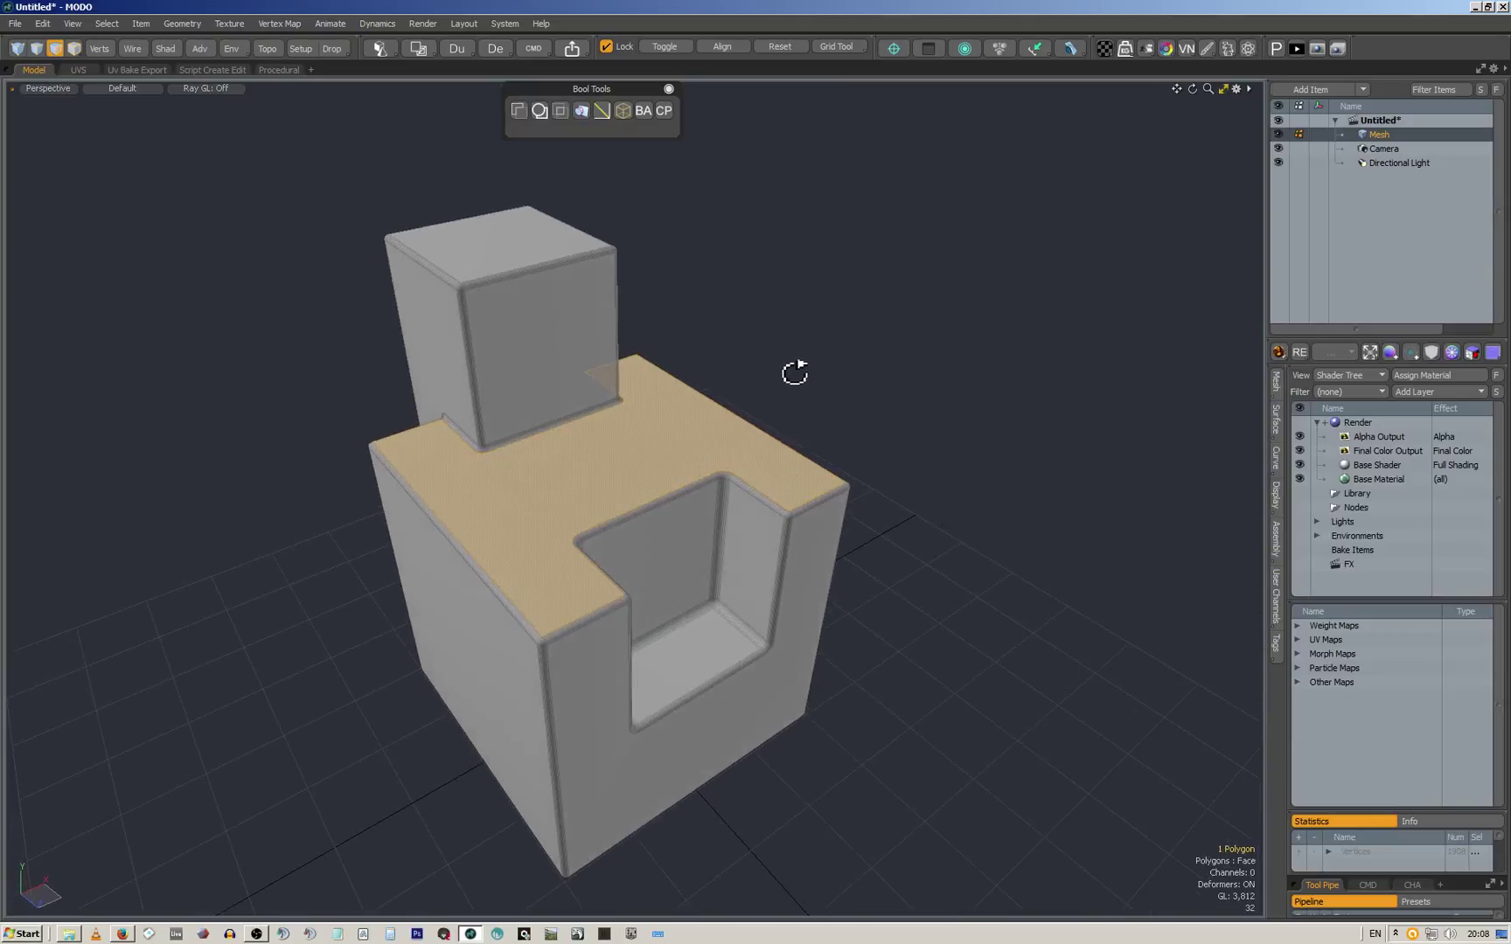
pyautogui.scroll(8, 725, 488)
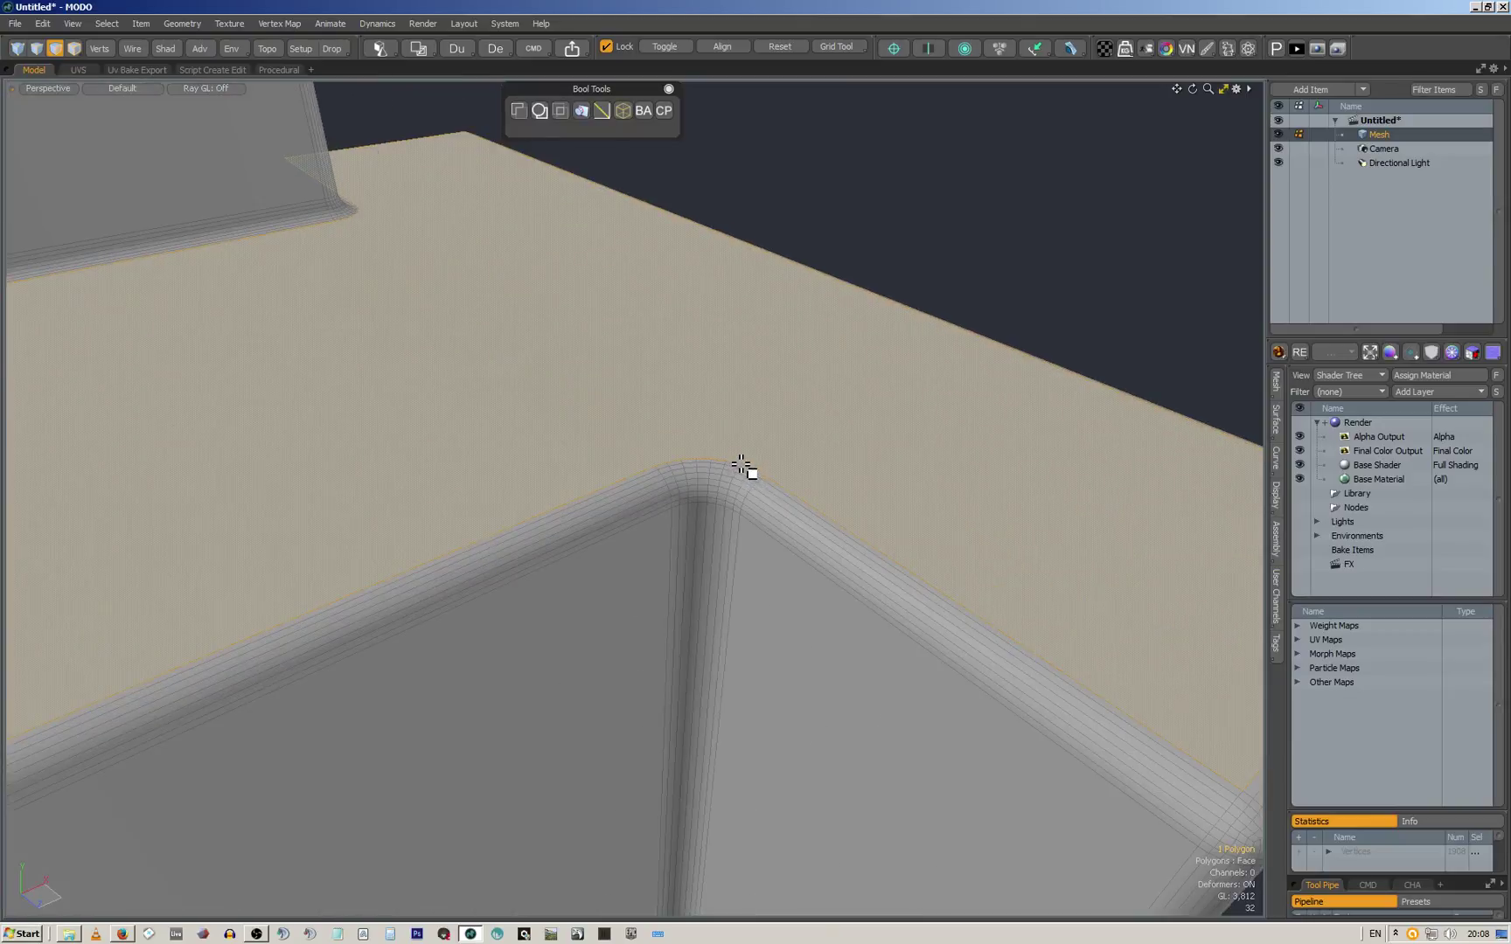
pyautogui.scroll(-8, 712, 447)
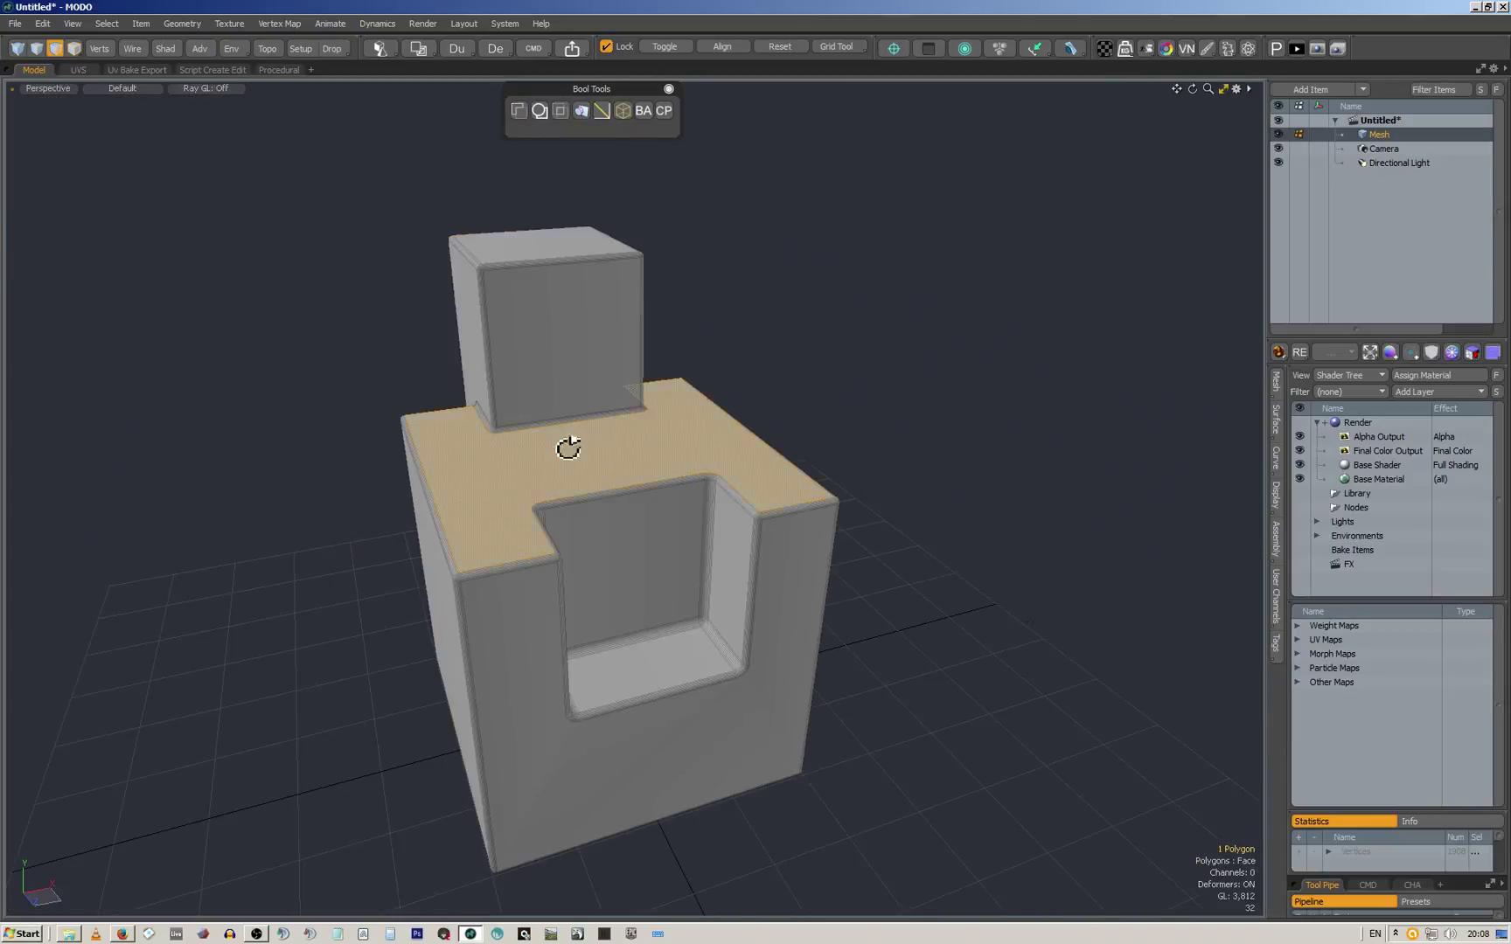
pyautogui.keyDown('alt'); pyautogui.moveTo(570, 442); pyautogui.dragTo(683, 413); pyautogui.keyUp('alt')
pyautogui.scroll(-5, 650, 373)
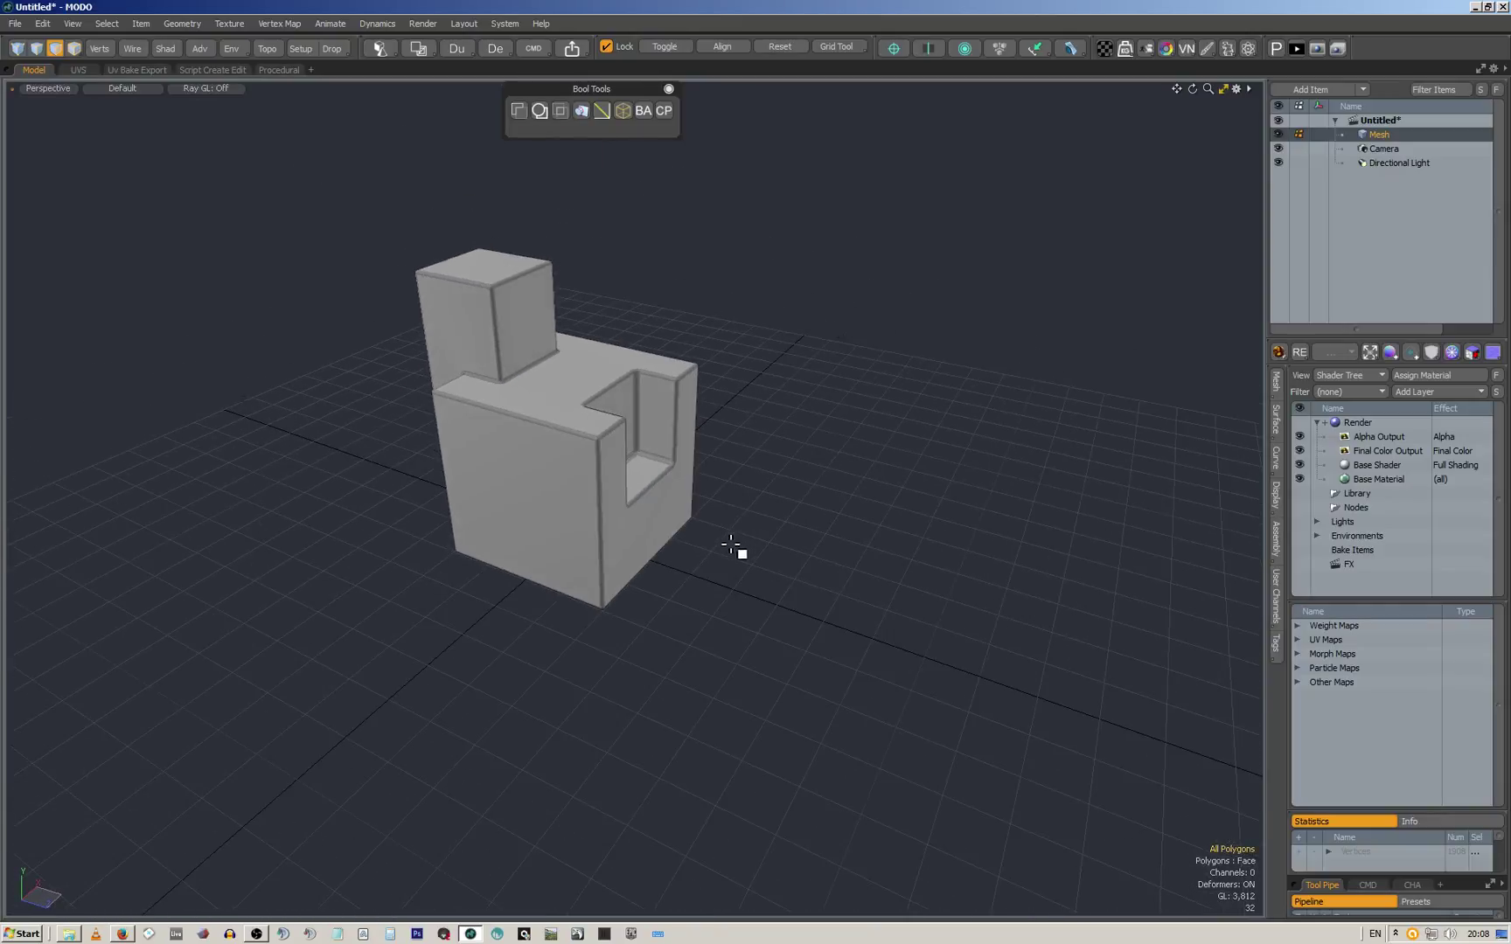
# Create an upright 24-sided cylinder primitive on the ground in front of the cube's notched side
pyautogui.click(381, 50)
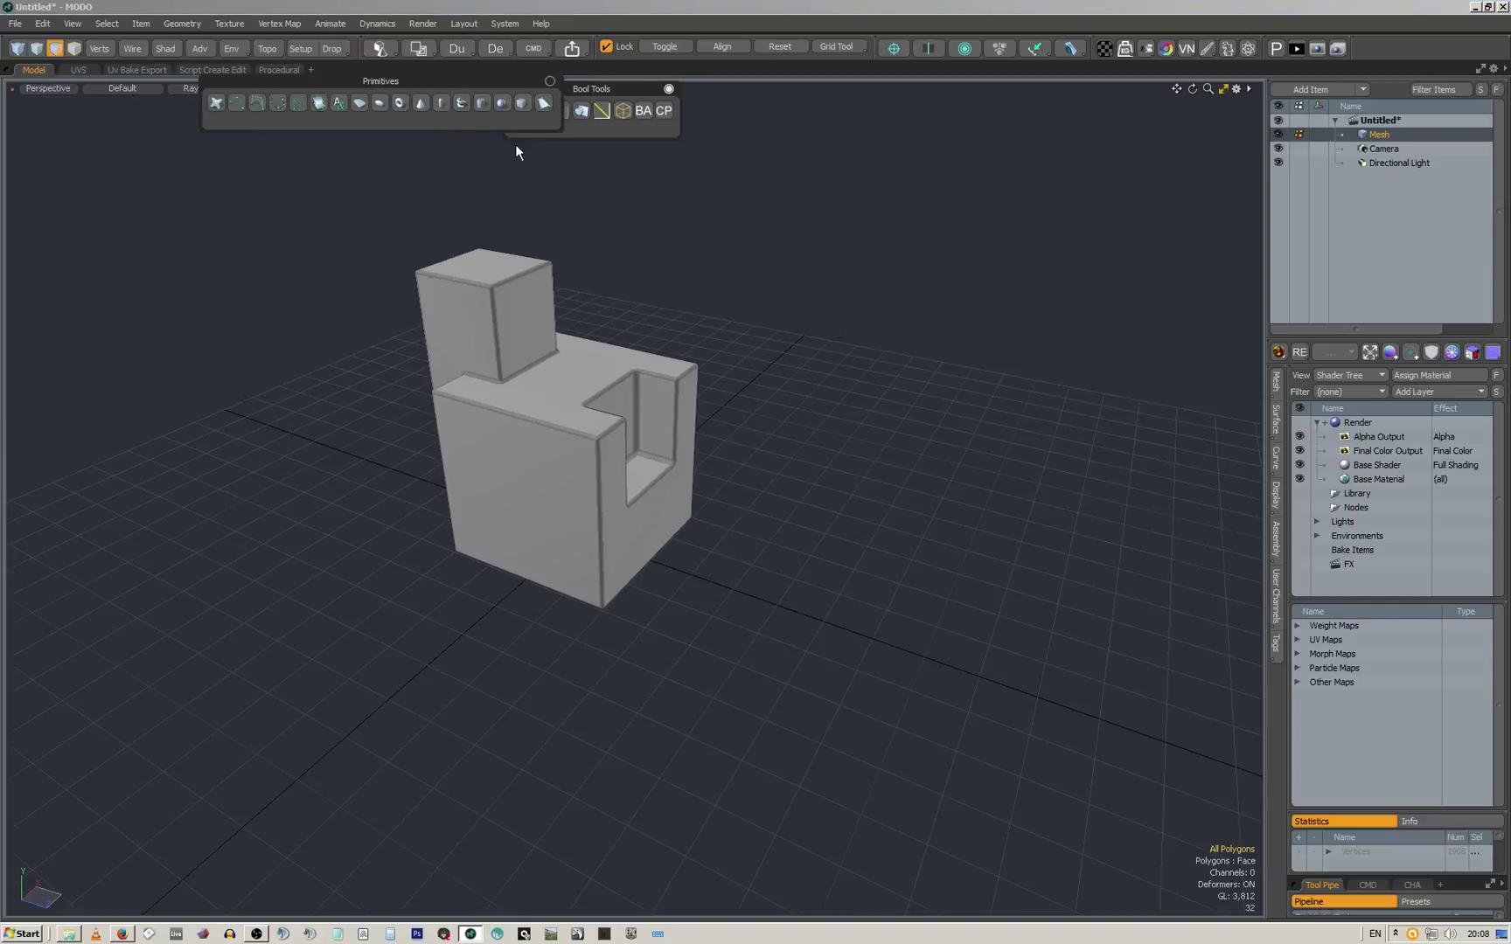
pyautogui.click(466, 103)
pyautogui.click(483, 103)
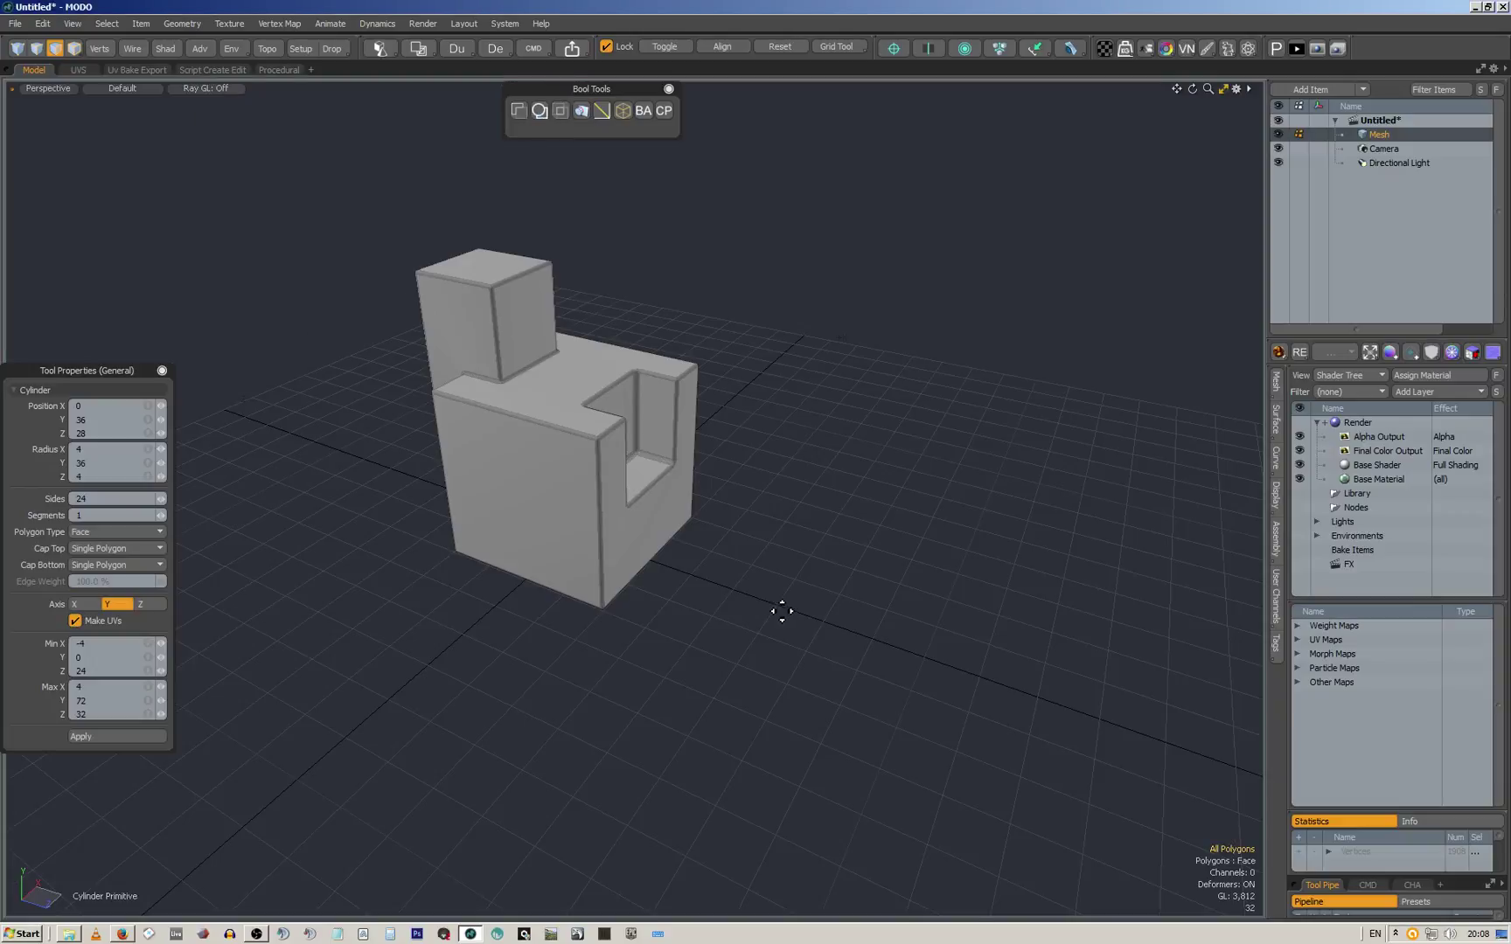
pyautogui.moveTo(777, 606); pyautogui.dragTo(775, 489)
pyautogui.press('q')
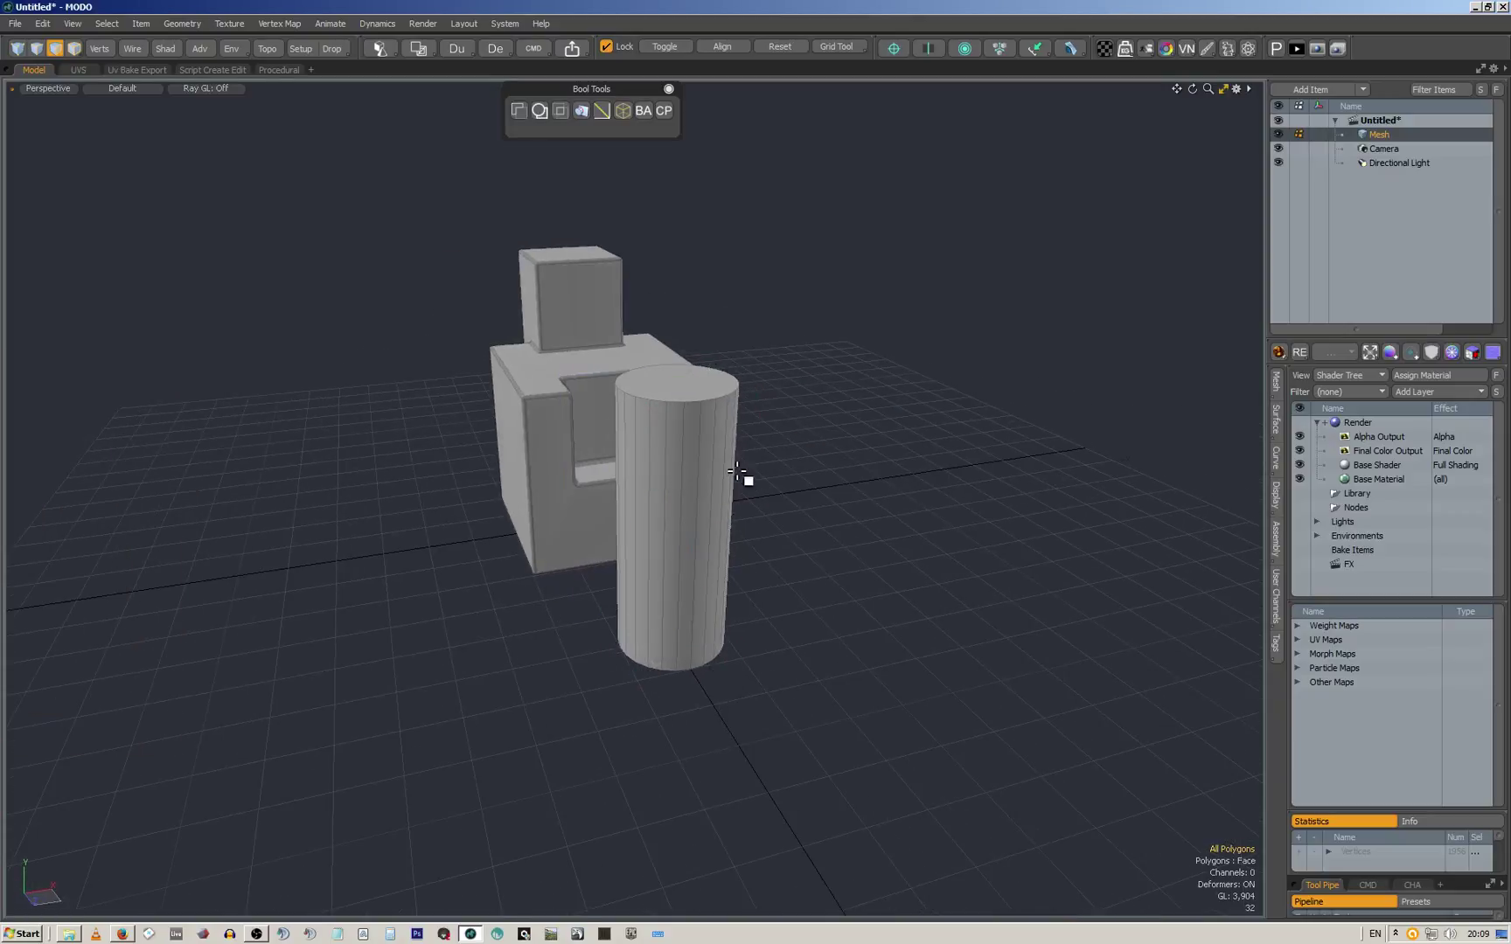
# Select the whole cylinder beside the cube and rotate it to exactly -90° on X
pyautogui.keyDown('alt'); pyautogui.moveTo(579, 432); pyautogui.dragTo(701, 408); pyautogui.keyUp('alt')
pyautogui.scroll(5, 737, 421)
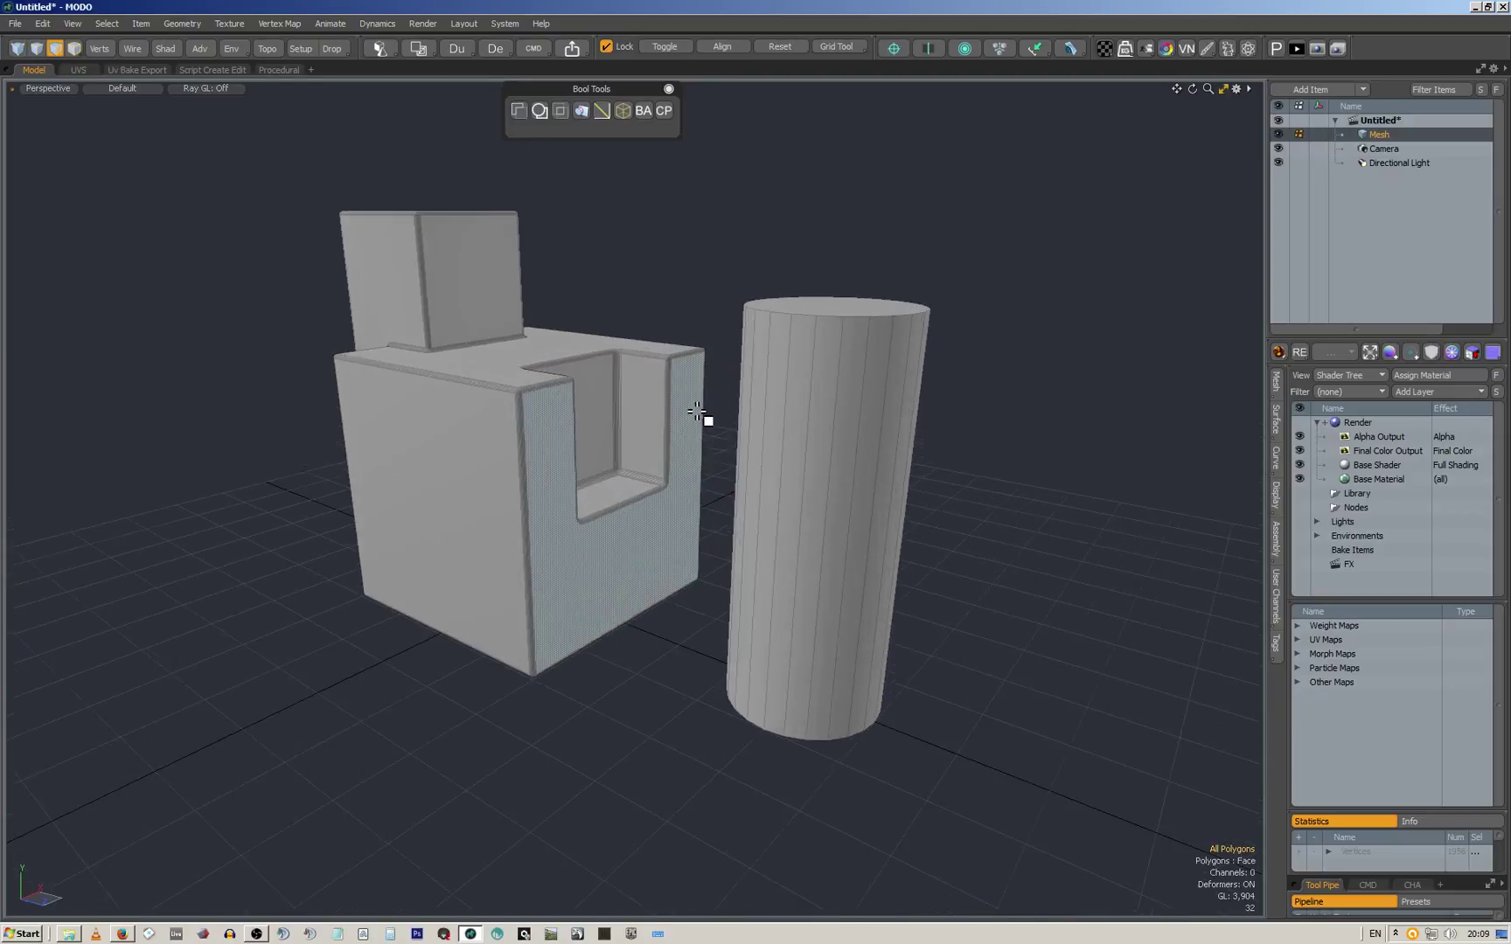
pyautogui.keyDown('alt'); pyautogui.moveTo(700, 411); pyautogui.dragTo(759, 469); pyautogui.keyUp('alt')
pyautogui.scroll(-5, 757, 459)
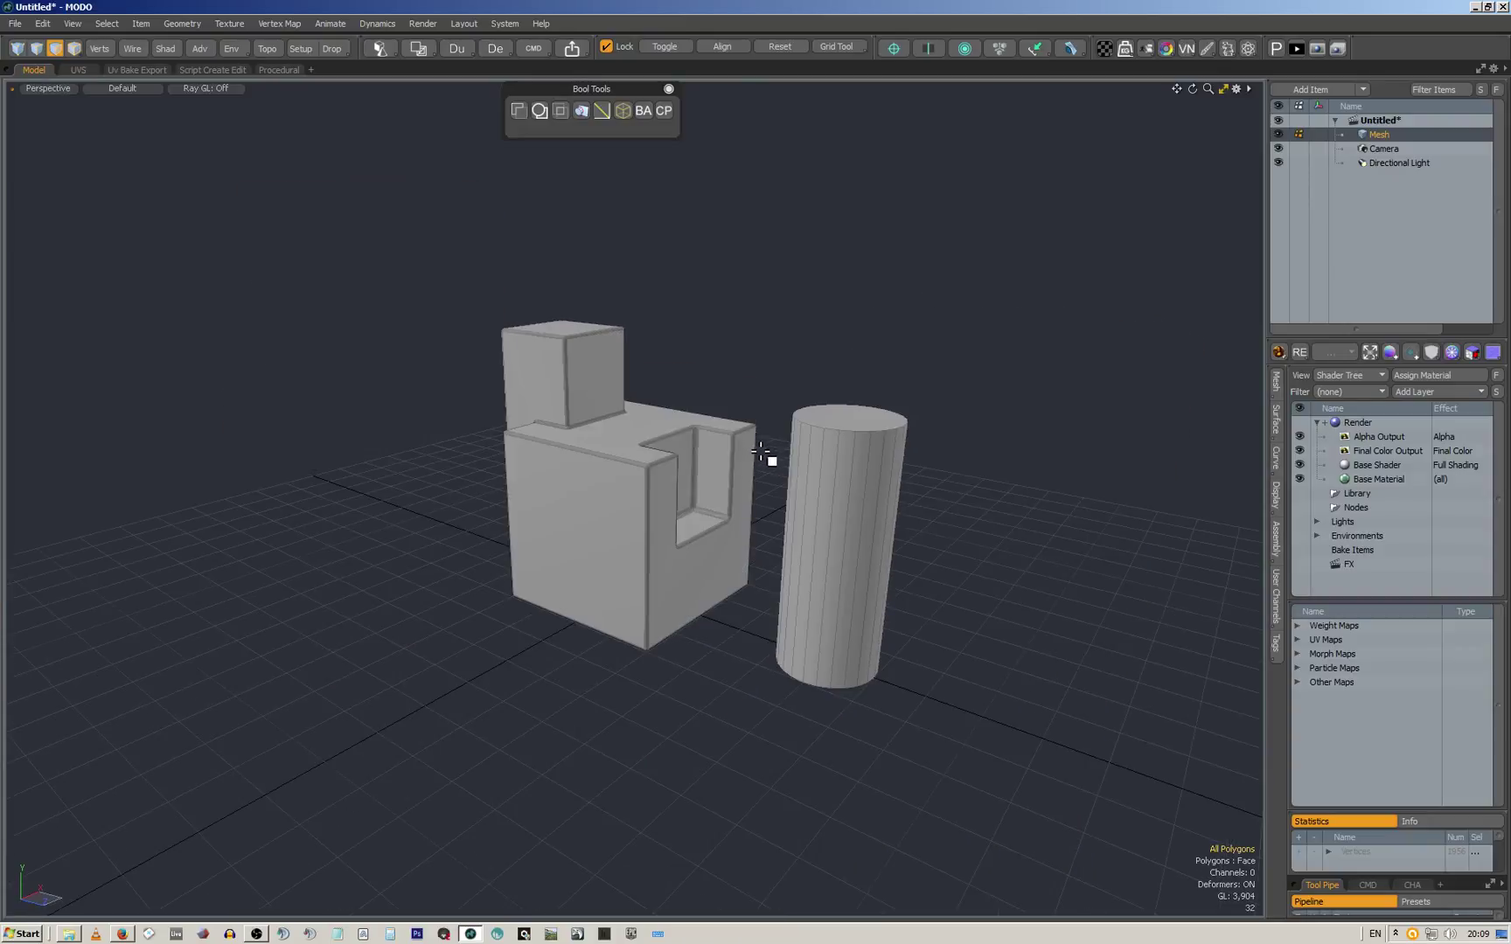
pyautogui.doubleClick(833, 516)
pyautogui.press('e')
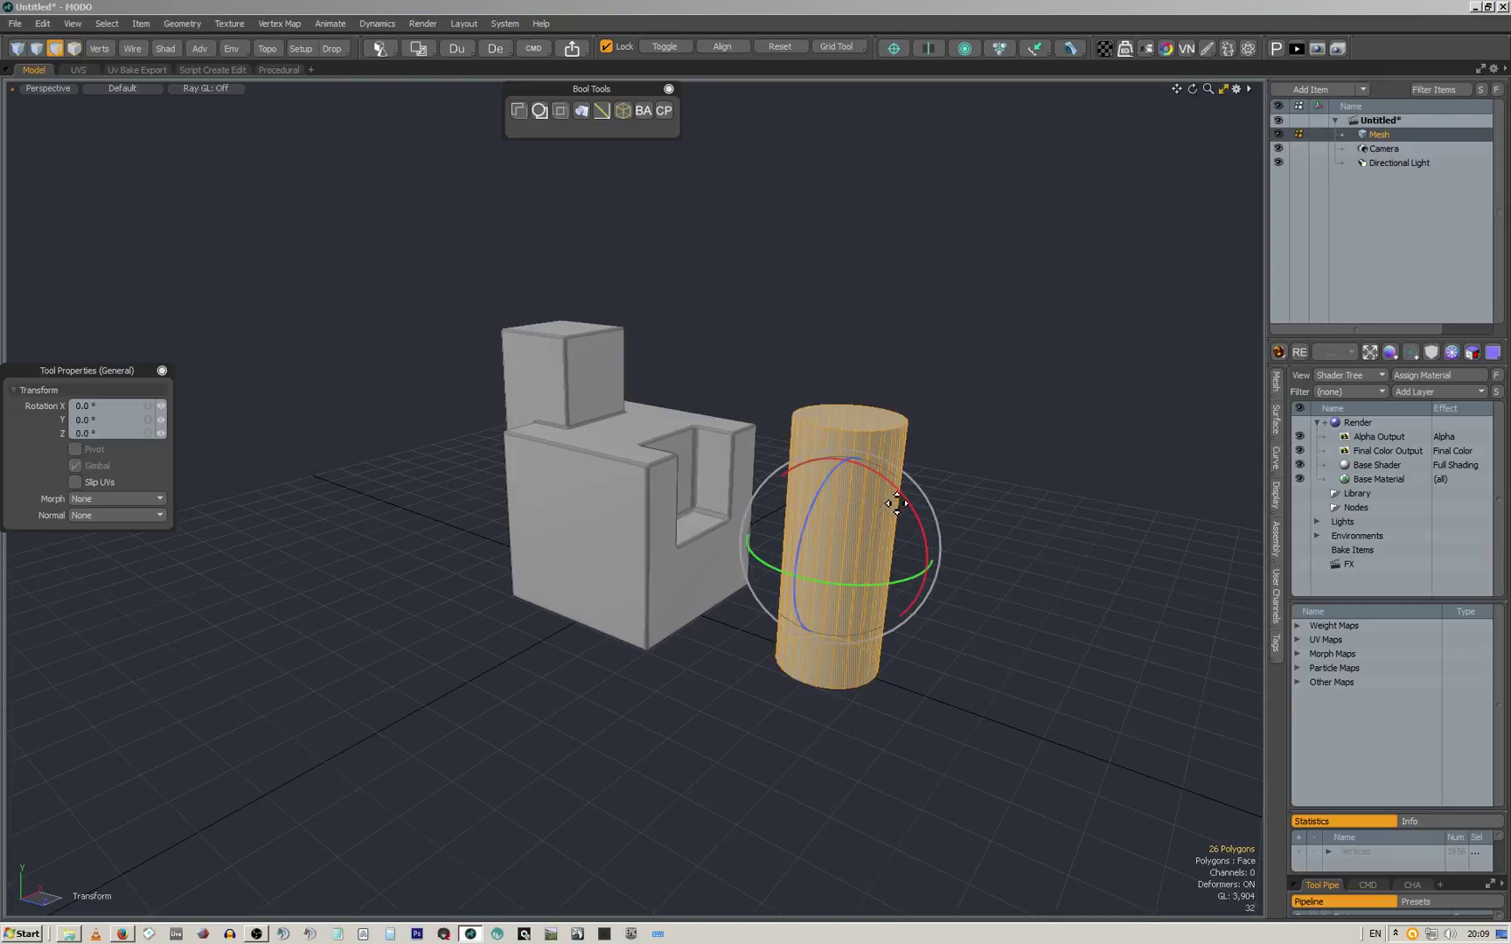
pyautogui.moveTo(900, 496); pyautogui.dragTo(762, 464)
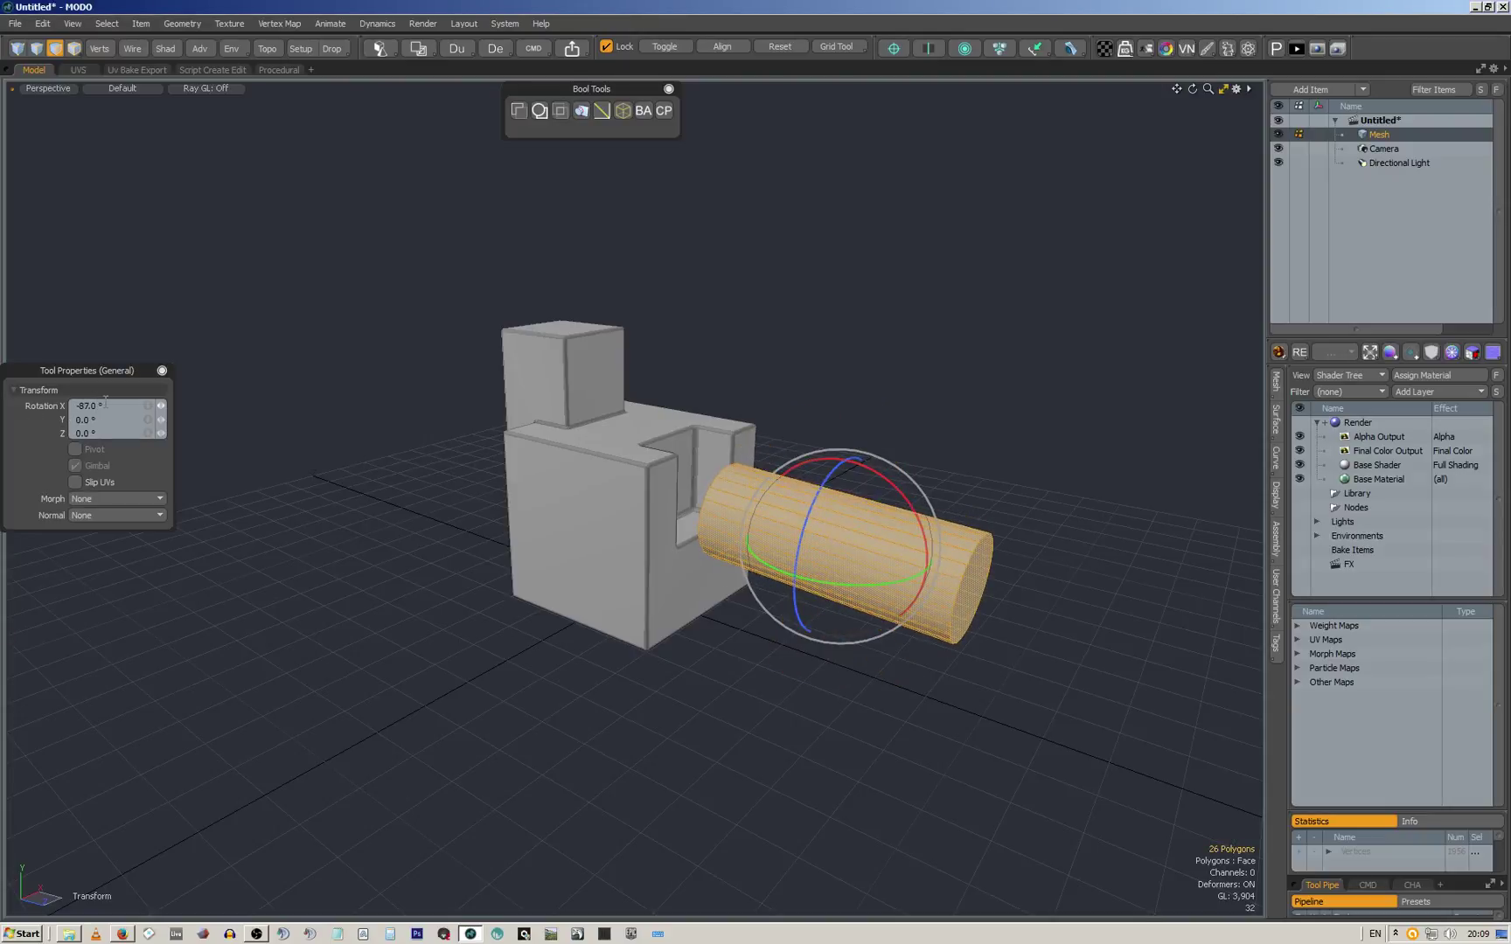
pyautogui.click(78, 405)
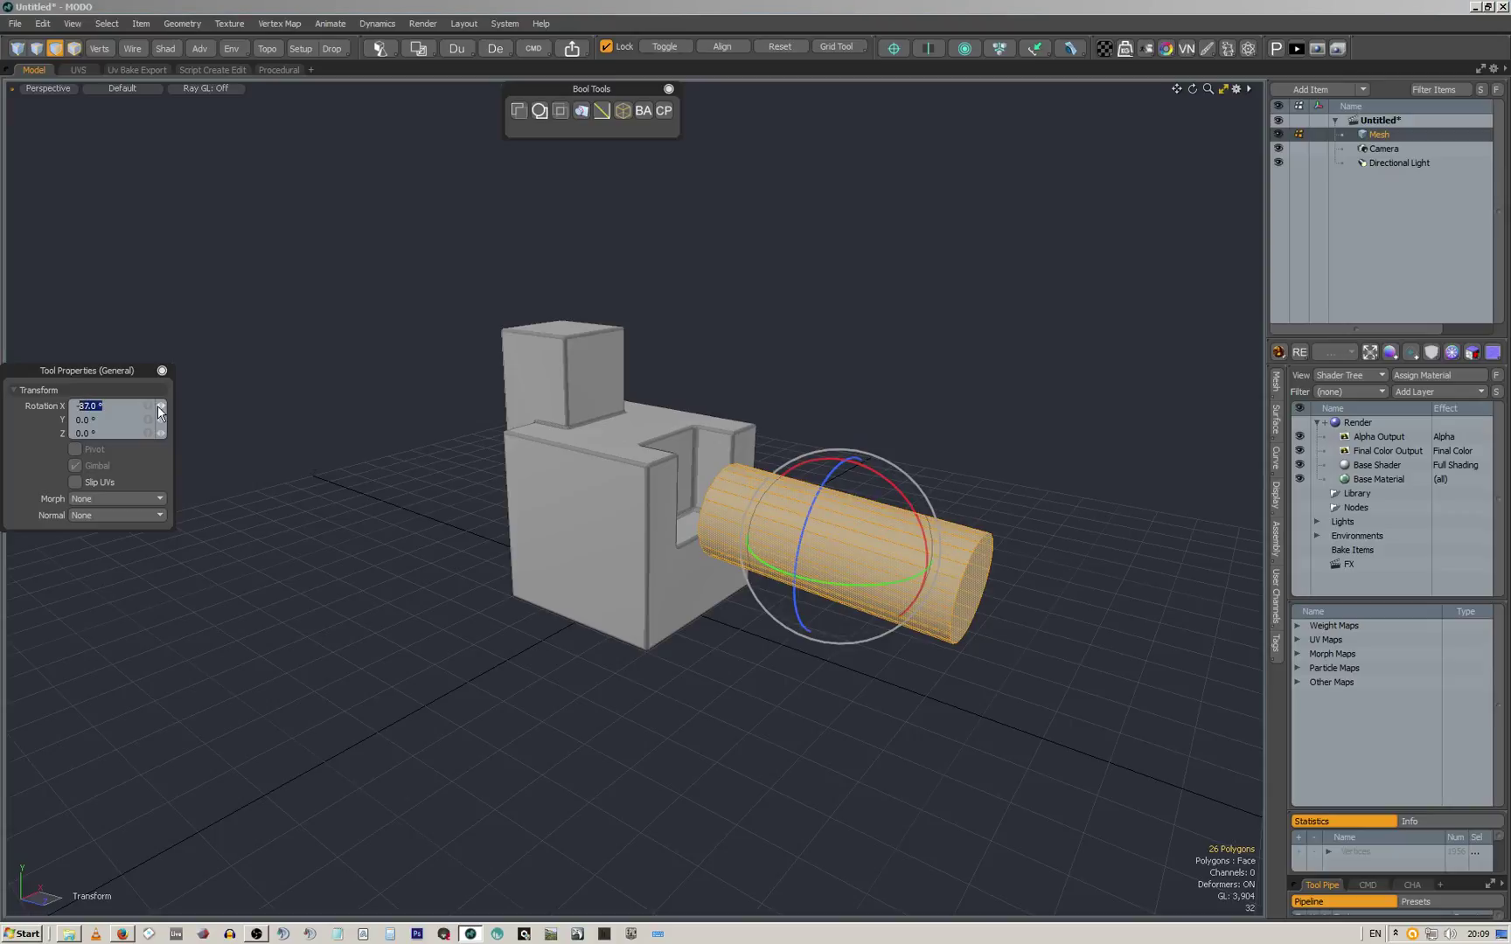
pyautogui.write('-90')
pyautogui.press('Return')
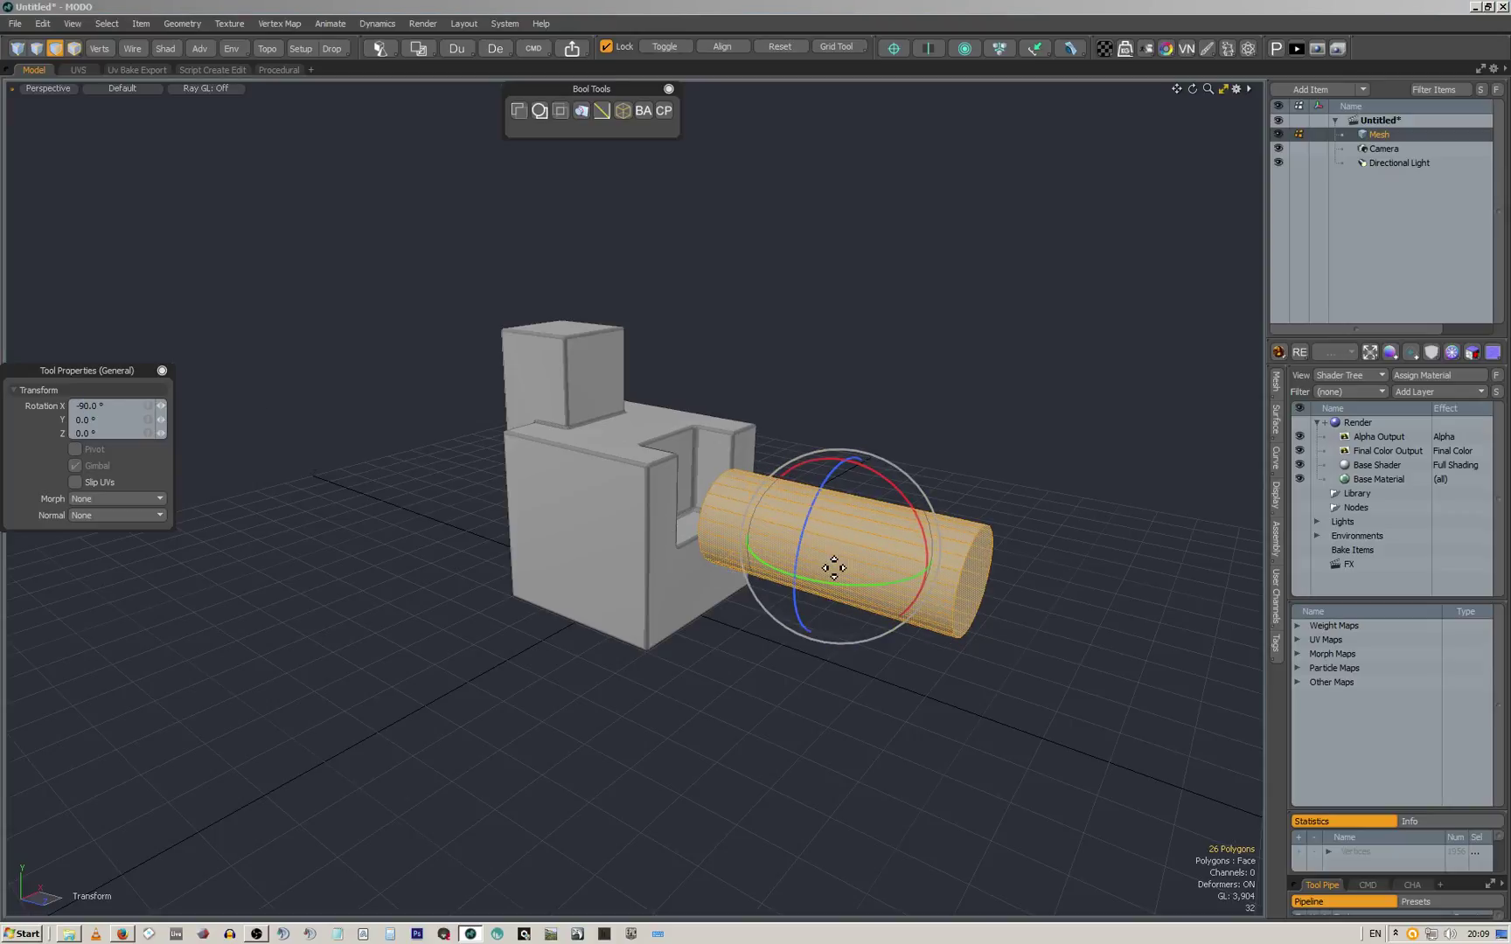
# Set the cylinder's Y rotation to -90° and move it -160 along Z into the cube
pyautogui.moveTo(845, 584); pyautogui.dragTo(281, 442)
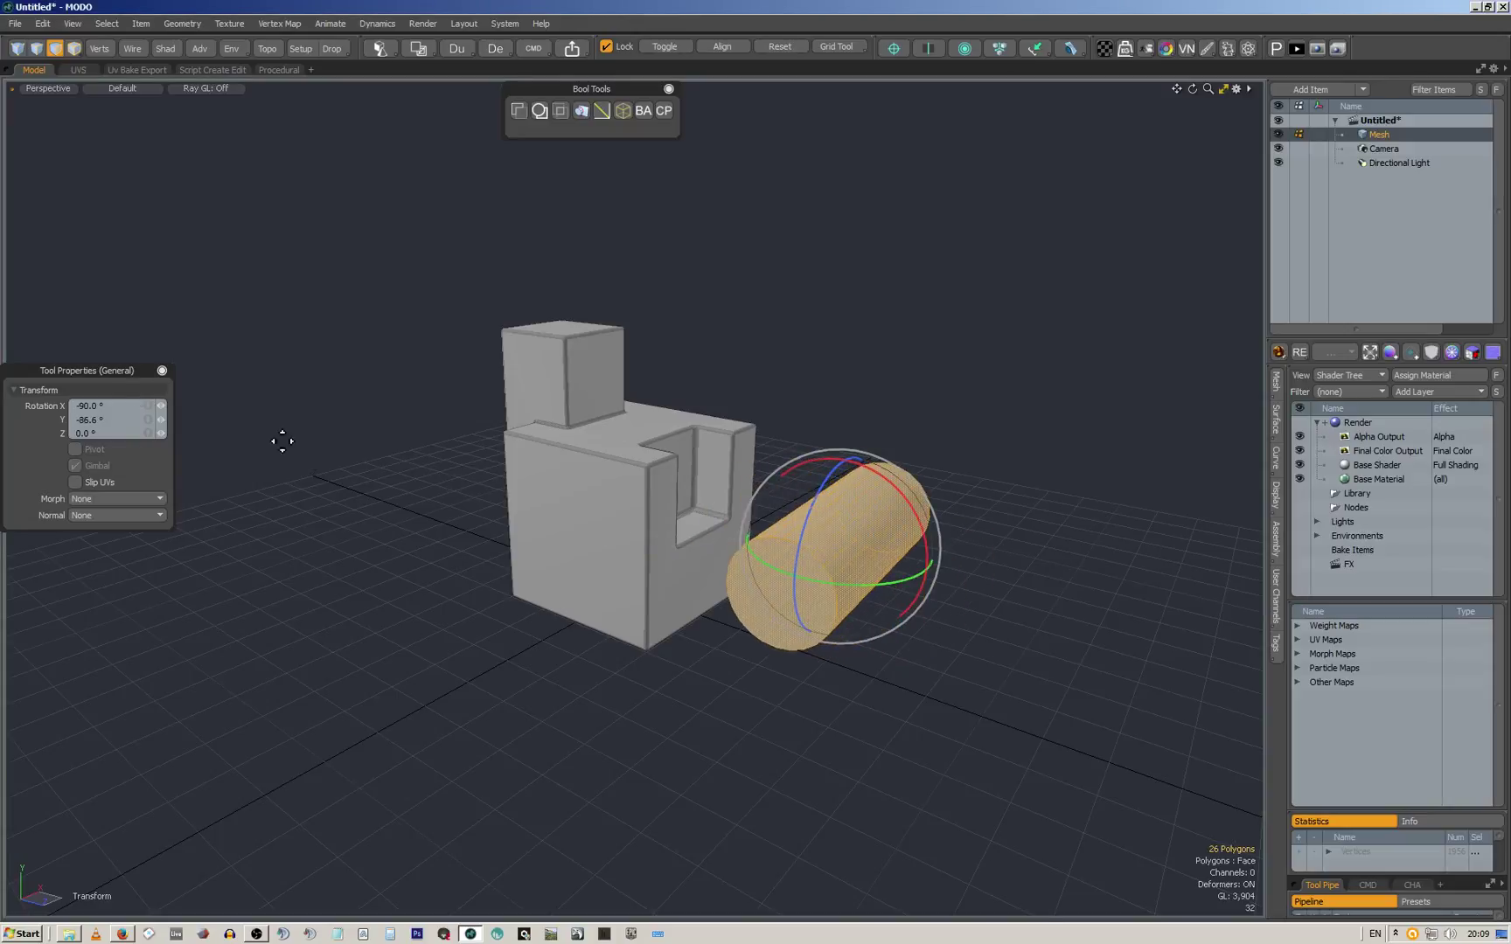
pyautogui.click(114, 420)
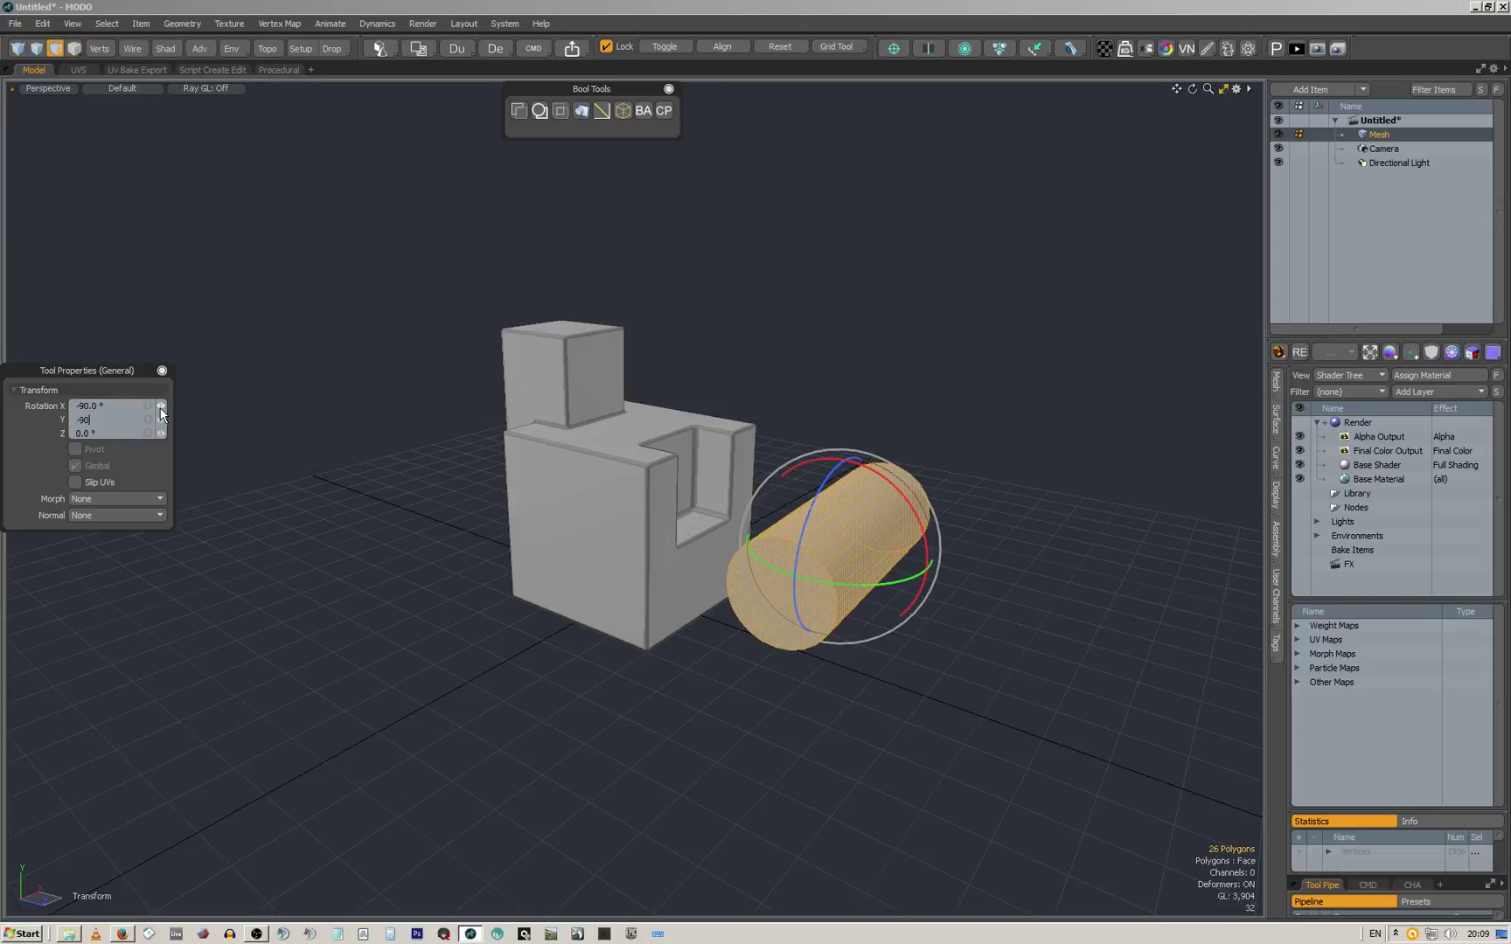
pyautogui.write('-90')
pyautogui.press('Return')
pyautogui.press('w')
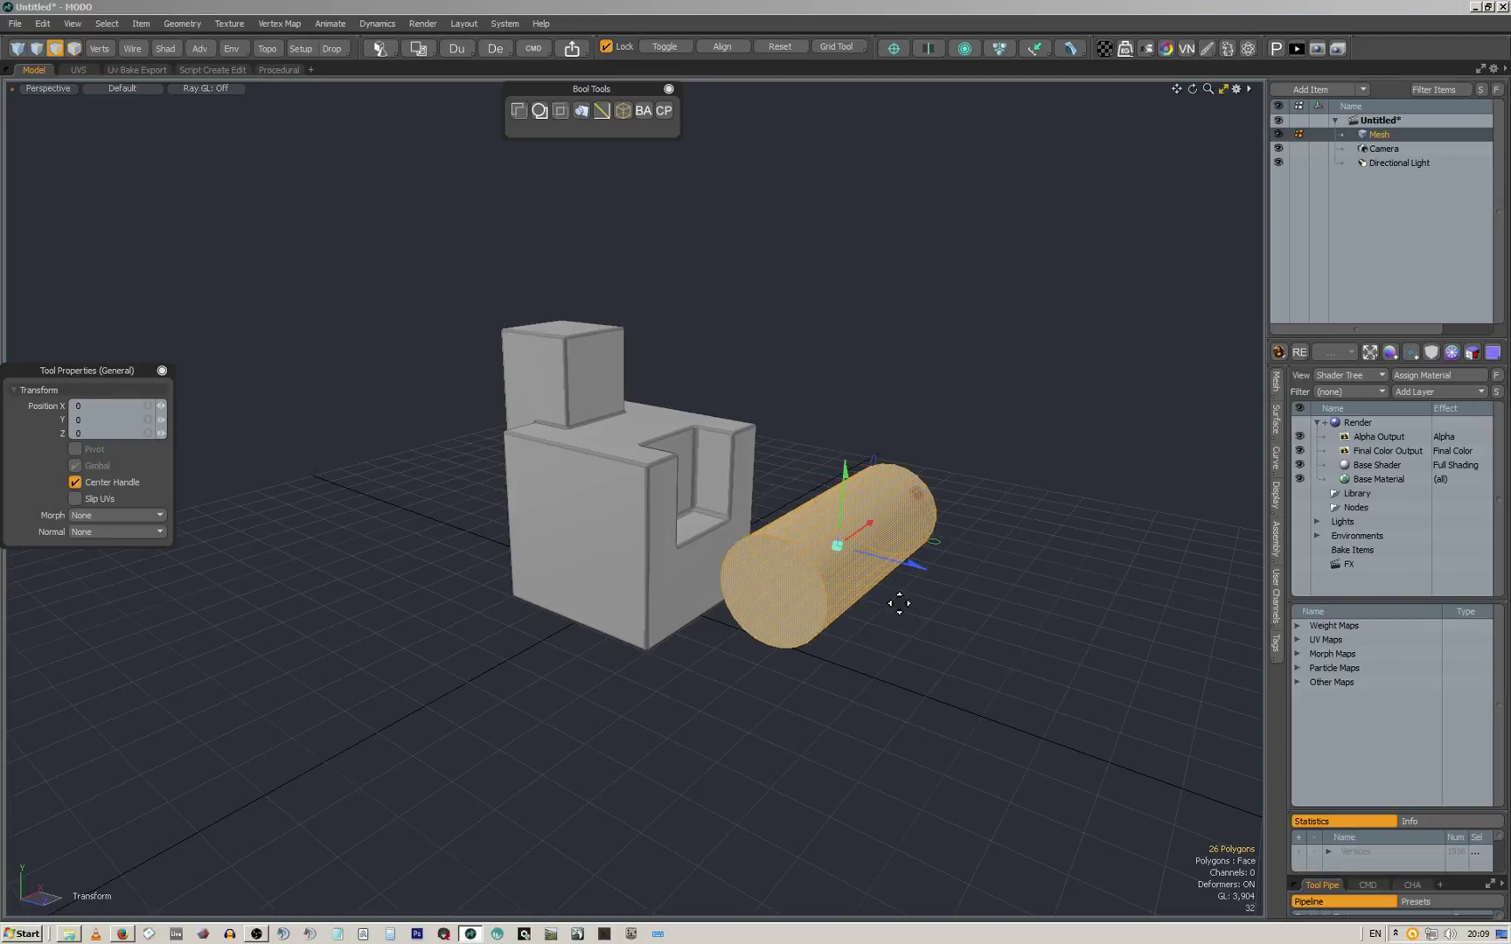
pyautogui.moveTo(912, 573); pyautogui.dragTo(686, 505)
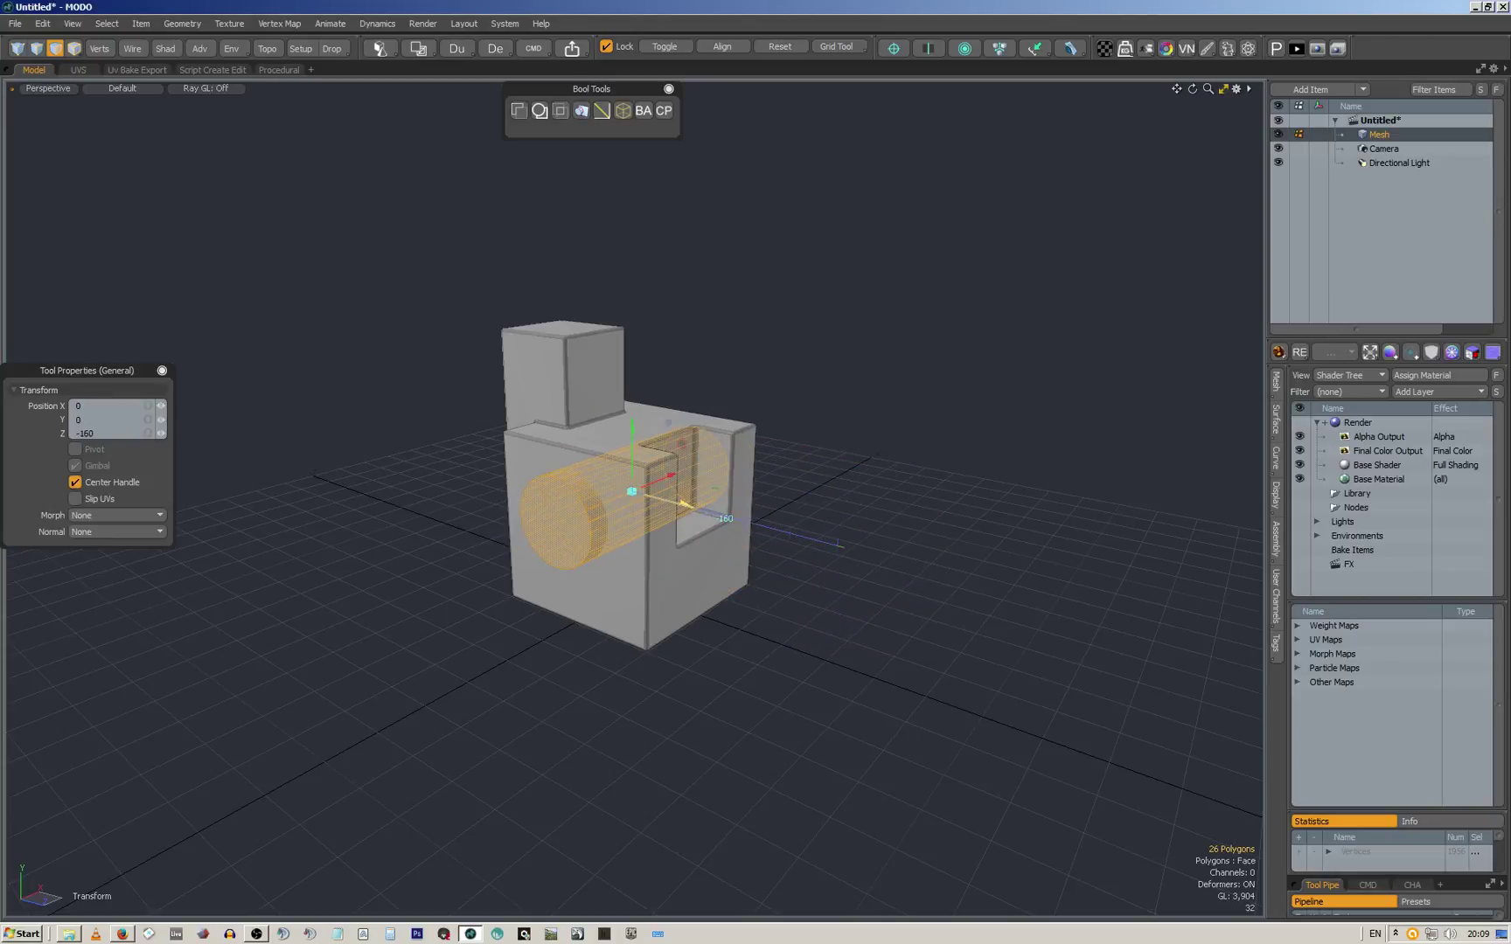
# Open the Grid Tool palette, place it beside the Bool Tools palette and coarsen the grid to 64
pyautogui.click(834, 47)
pyautogui.moveTo(819, 89); pyautogui.dragTo(883, 121)
pyautogui.keyDown('alt'); pyautogui.moveTo(768, 413); pyautogui.dragTo(826, 415); pyautogui.keyUp('alt')
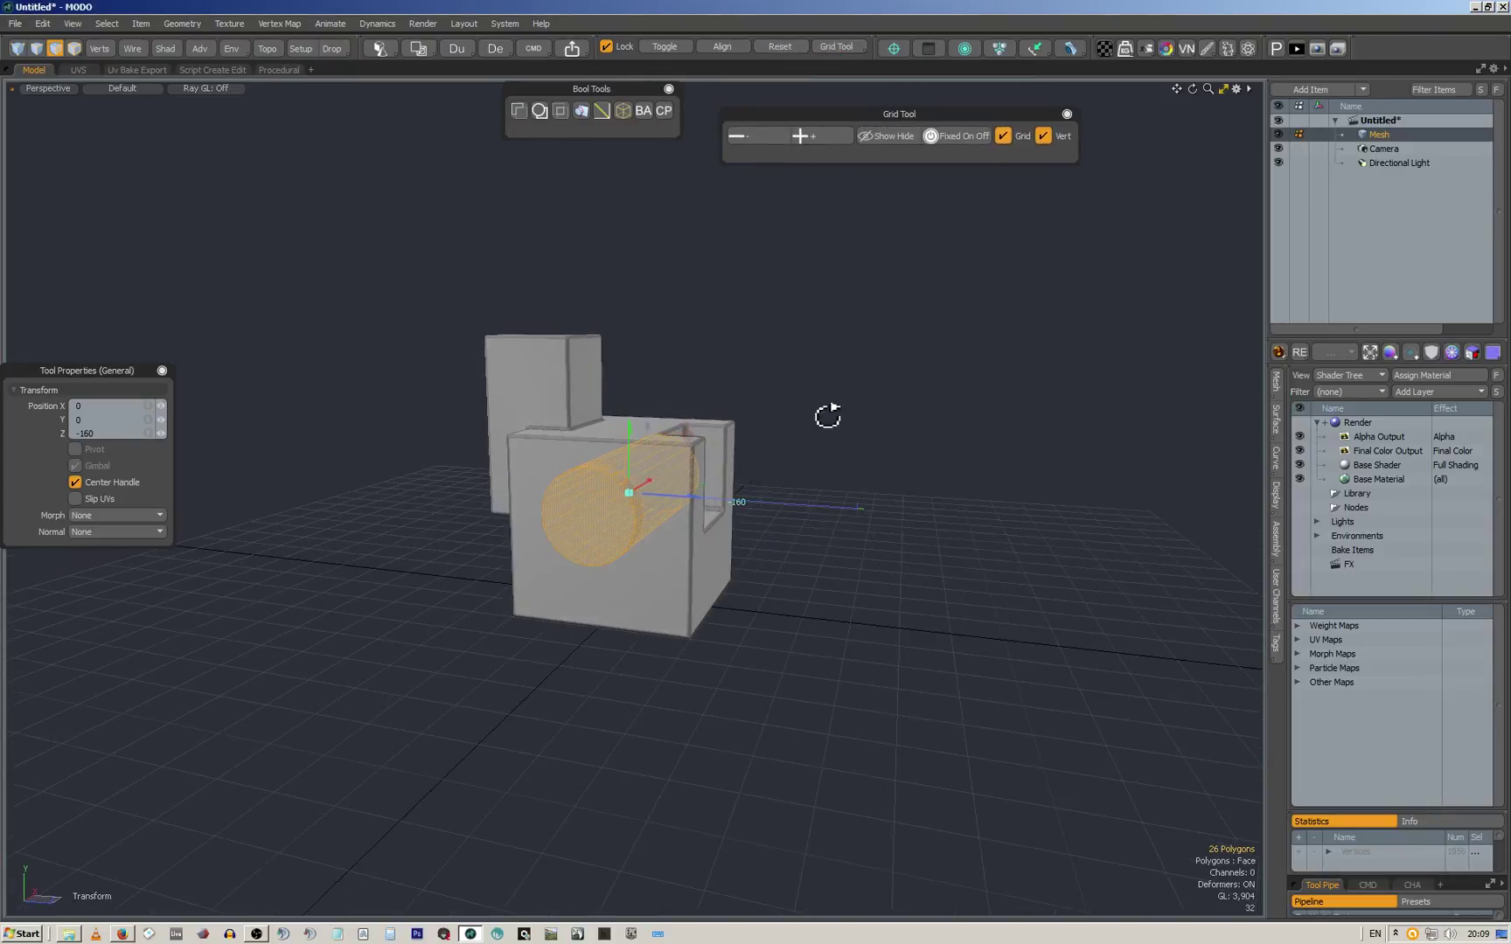
pyautogui.keyDown('alt'); pyautogui.moveTo(716, 466); pyautogui.dragTo(737, 465); pyautogui.keyUp('alt')
pyautogui.click(771, 131)
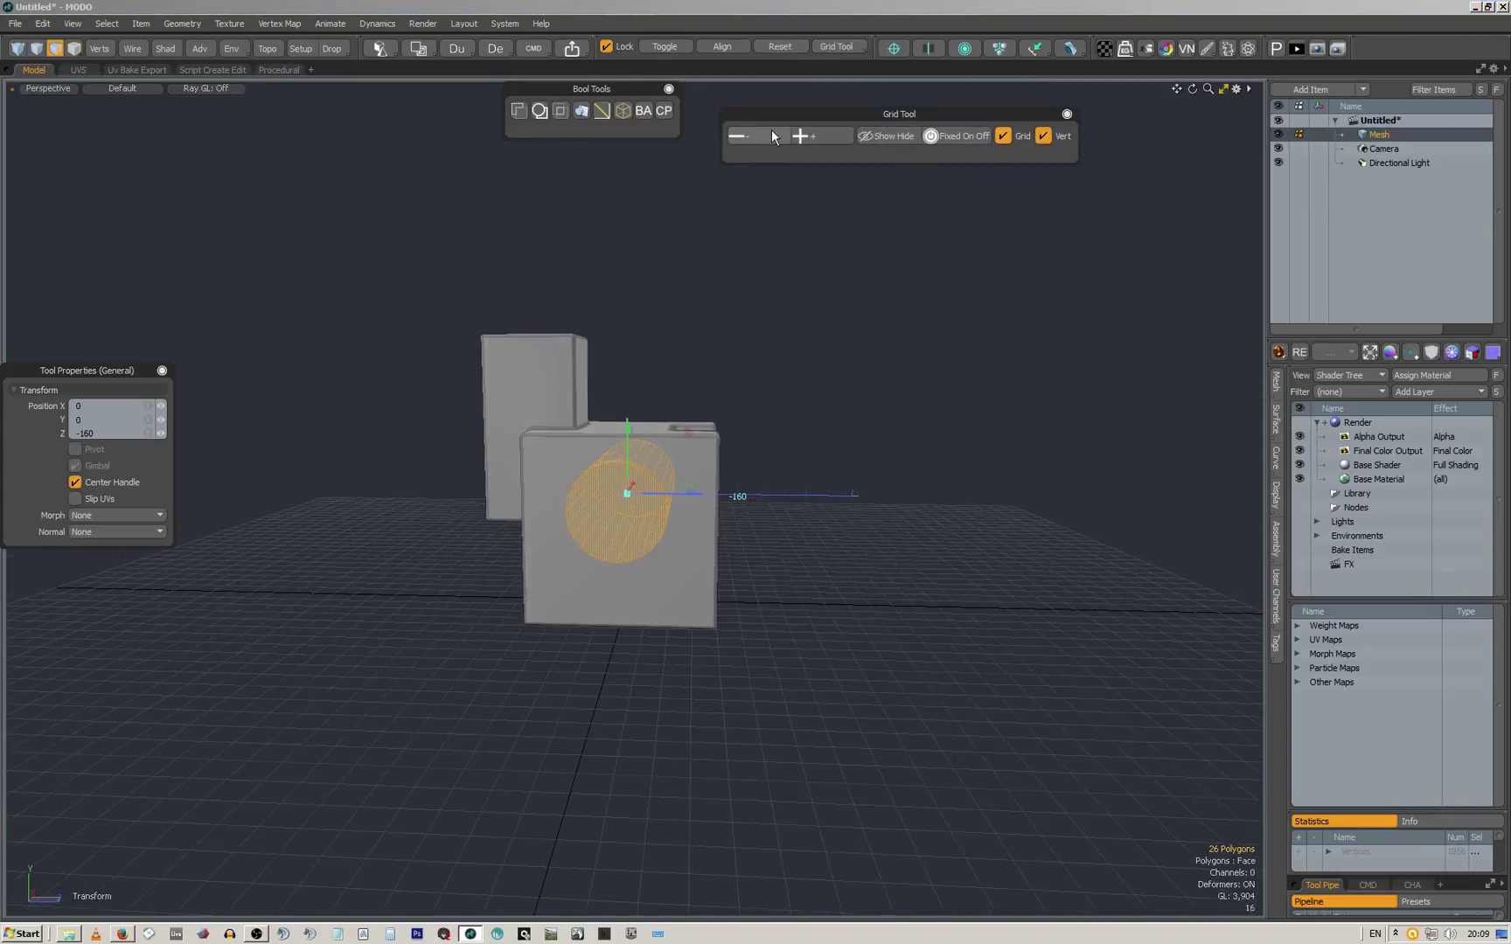
pyautogui.click(825, 141)
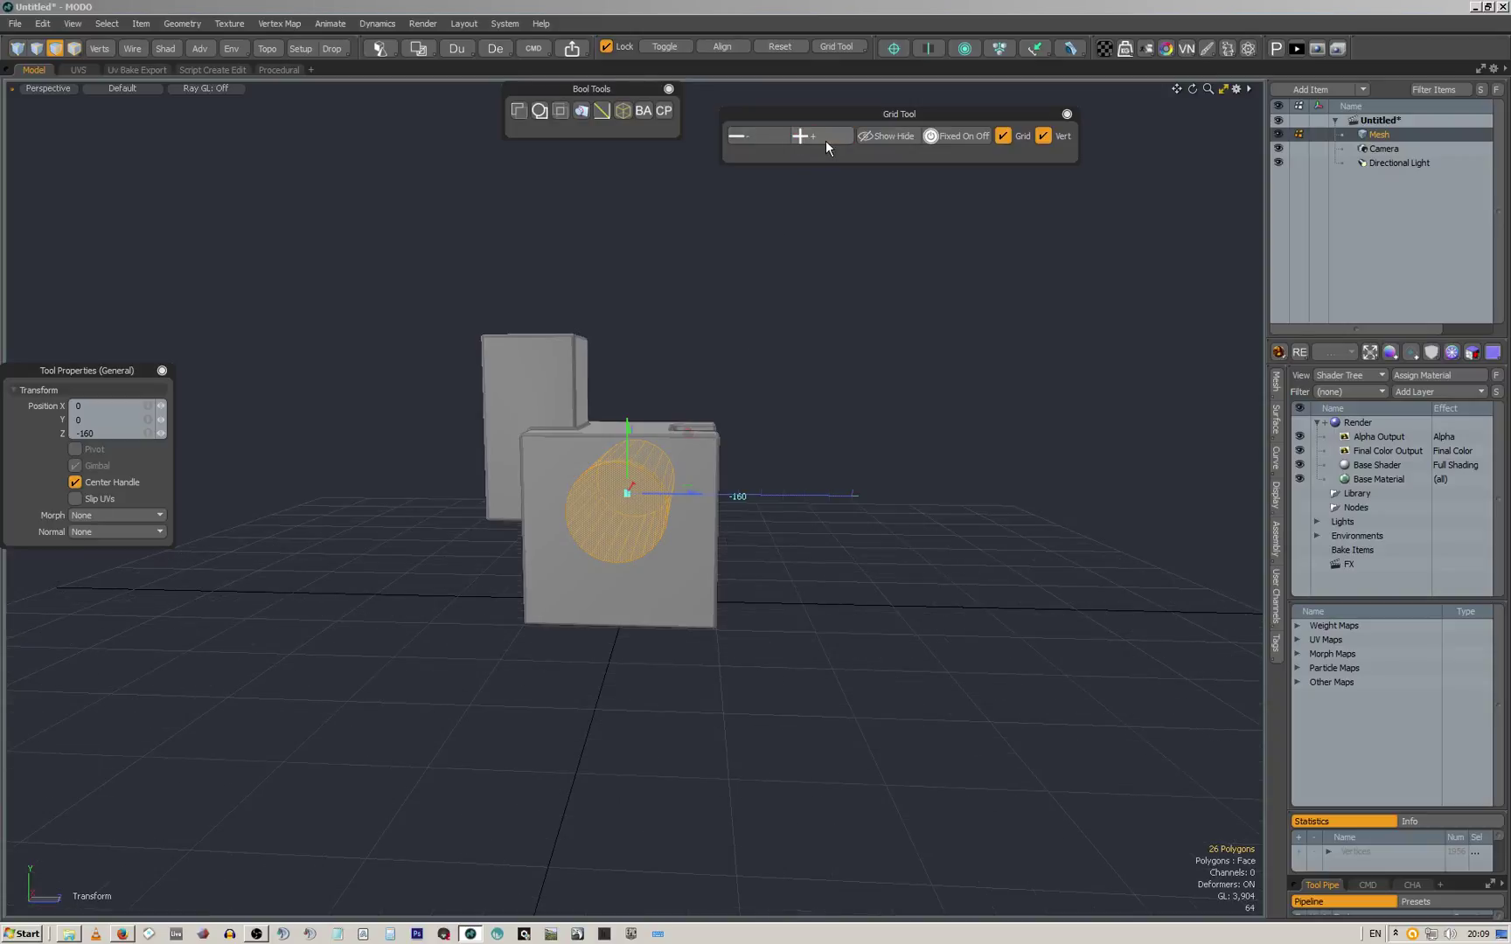
# Lower the cylinder into the lower half of the cube and end the move
pyautogui.moveTo(693, 494); pyautogui.dragTo(696, 494)
pyautogui.moveTo(627, 429); pyautogui.dragTo(463, 515)
pyautogui.moveTo(720, 500)
pyautogui.keyDown('alt'); pyautogui.mouseDown()
pyautogui.moveTo(556, 473)
pyautogui.moveTo(755, 492)
pyautogui.moveTo(715, 432)
pyautogui.moveTo(742, 503)
pyautogui.mouseUp(); pyautogui.keyUp('alt')
pyautogui.press('q')
pyautogui.keyDown('alt'); pyautogui.moveTo(615, 516); pyautogui.dragTo(658, 456); pyautogui.keyUp('alt')
# Reselect the whole cylinder and raise it along Y to just below the middle of the cube's side face
pyautogui.click(641, 489)
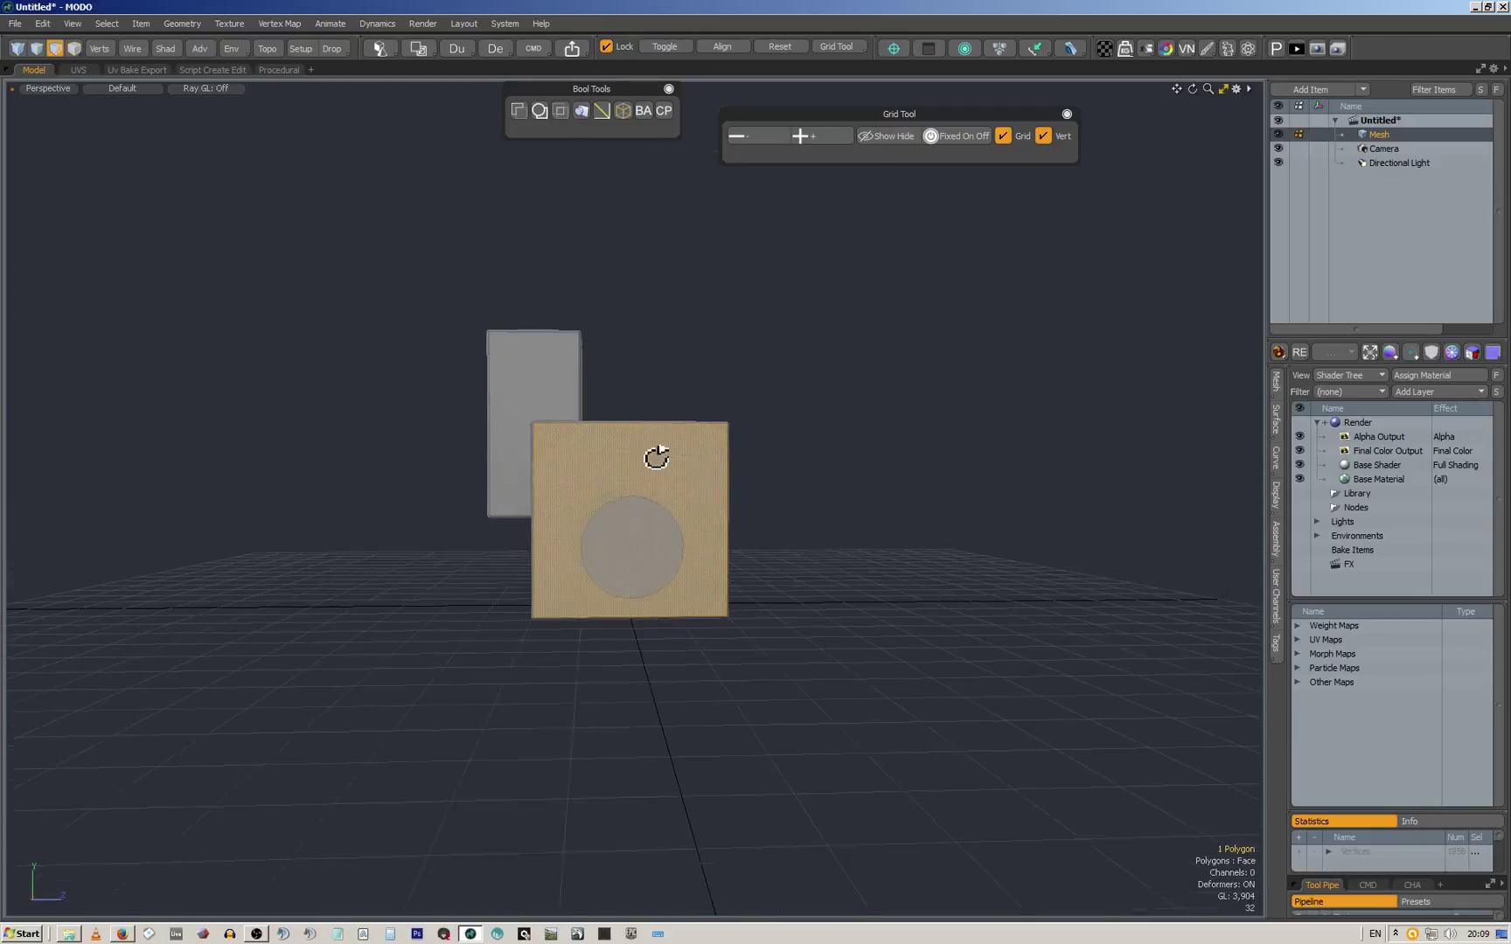
pyautogui.click(647, 547)
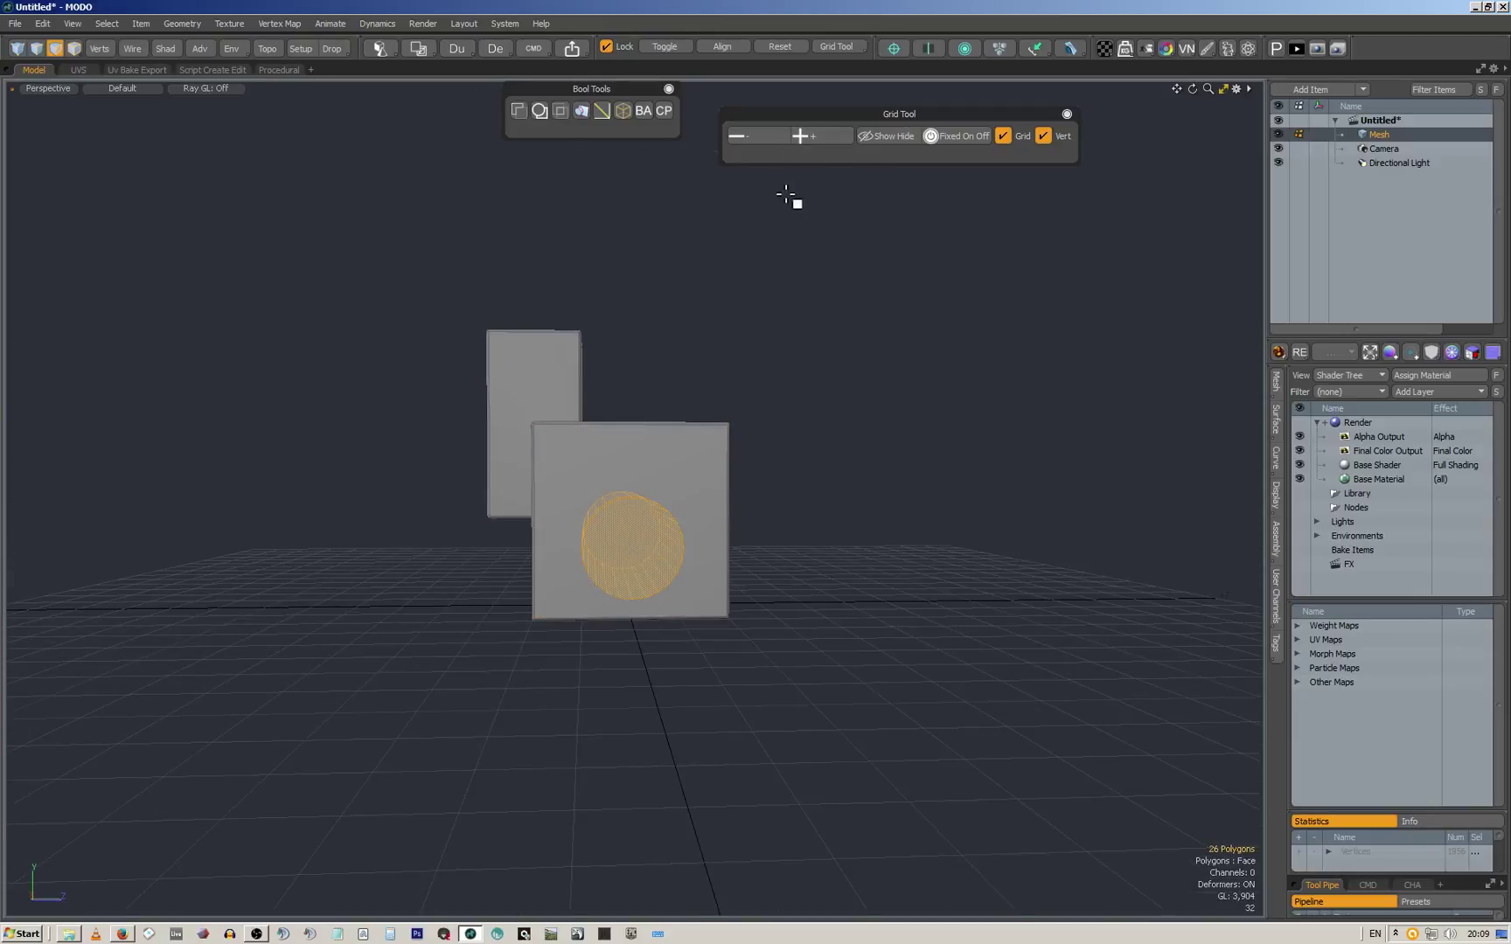
pyautogui.press('w')
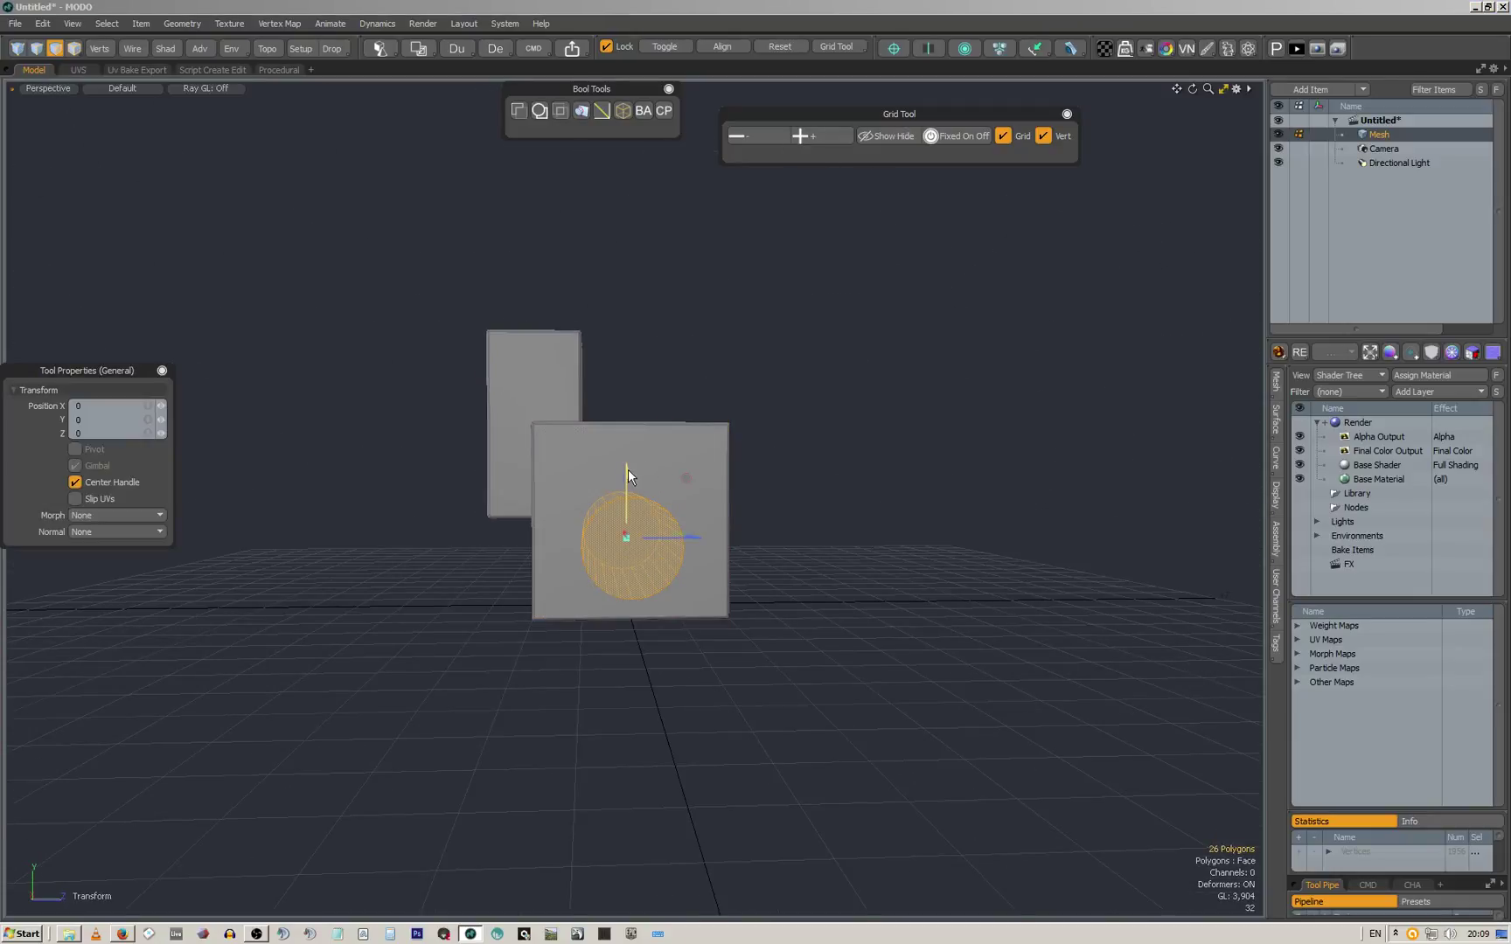
pyautogui.moveTo(628, 476); pyautogui.dragTo(628, 433)
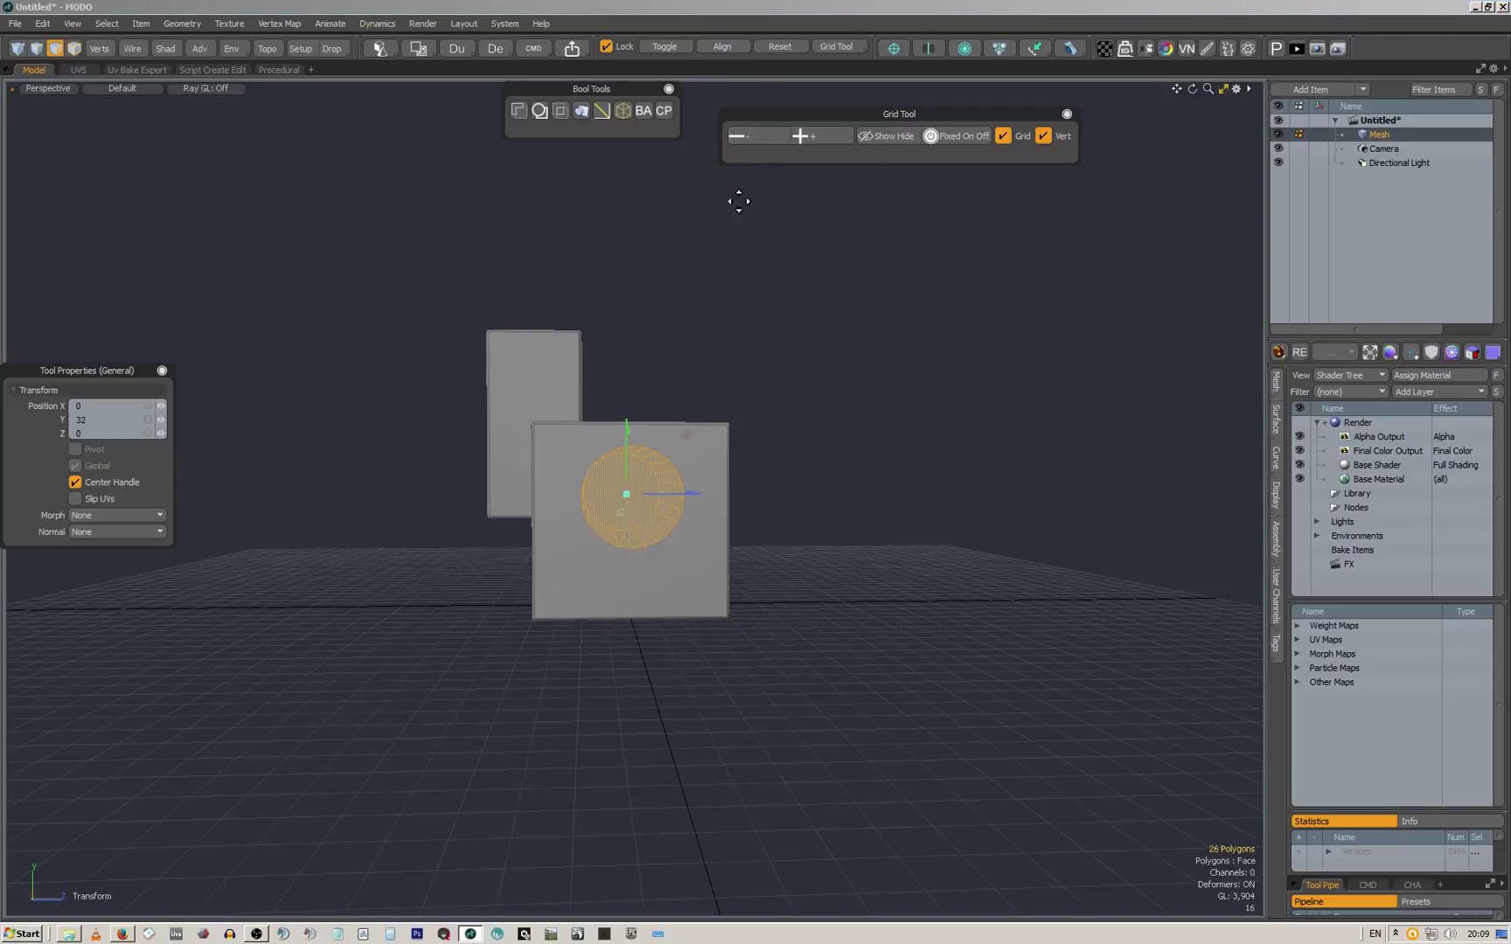
pyautogui.moveTo(627, 431); pyautogui.dragTo(627, 456)
pyautogui.press('space')
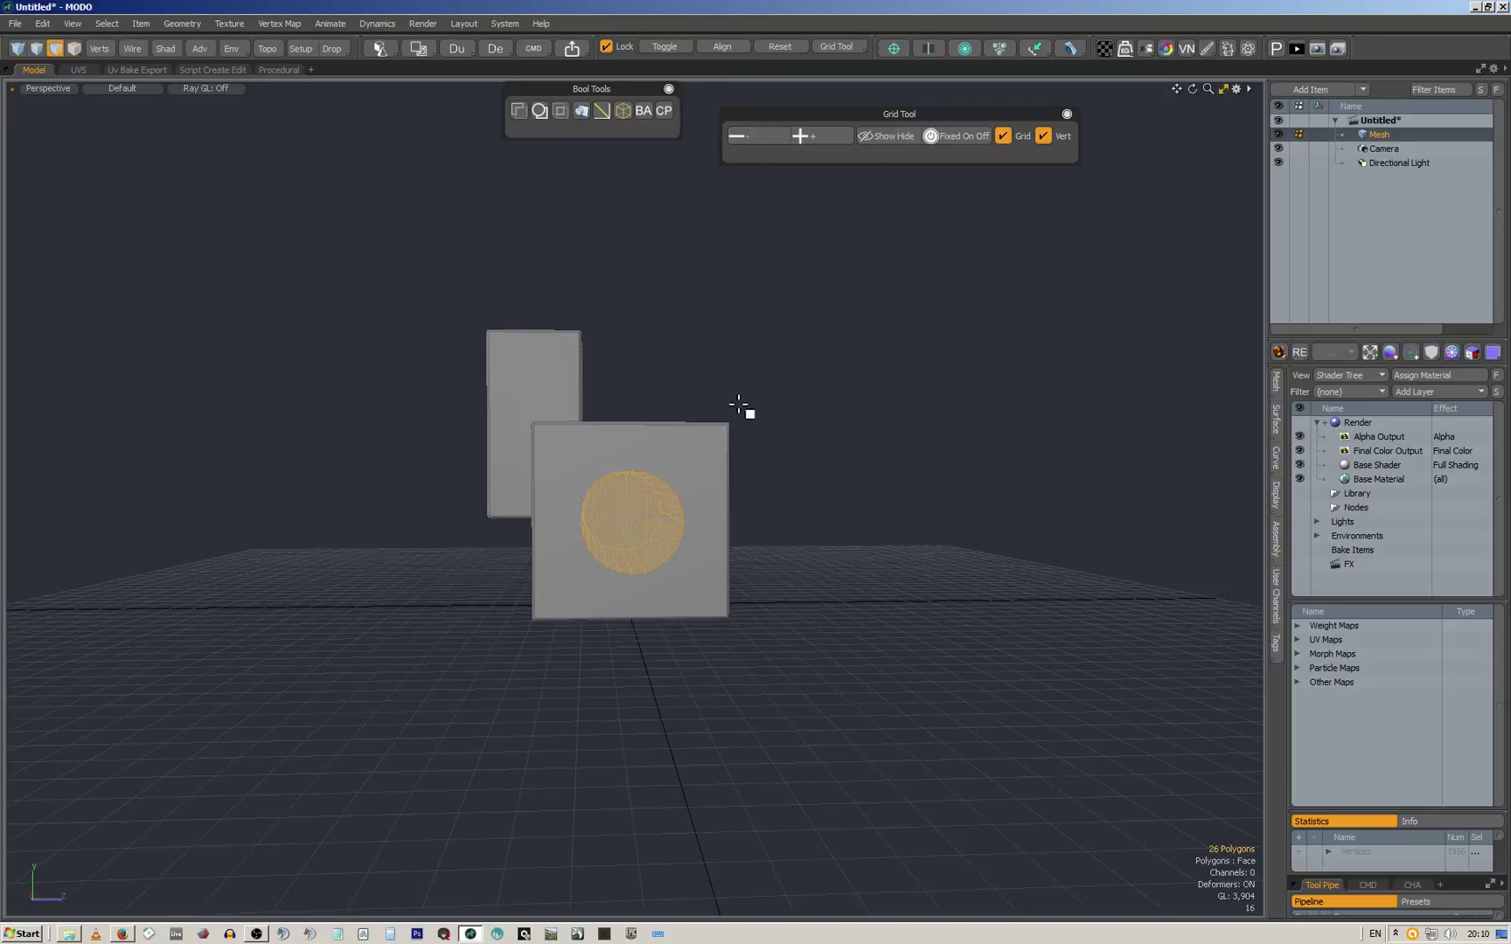
# Try subtracting the cylinder from the cube by its protruding end cap and inspect the round through-hole
pyautogui.keyDown('alt'); pyautogui.moveTo(650, 371); pyautogui.dragTo(789, 378); pyautogui.keyUp('alt')
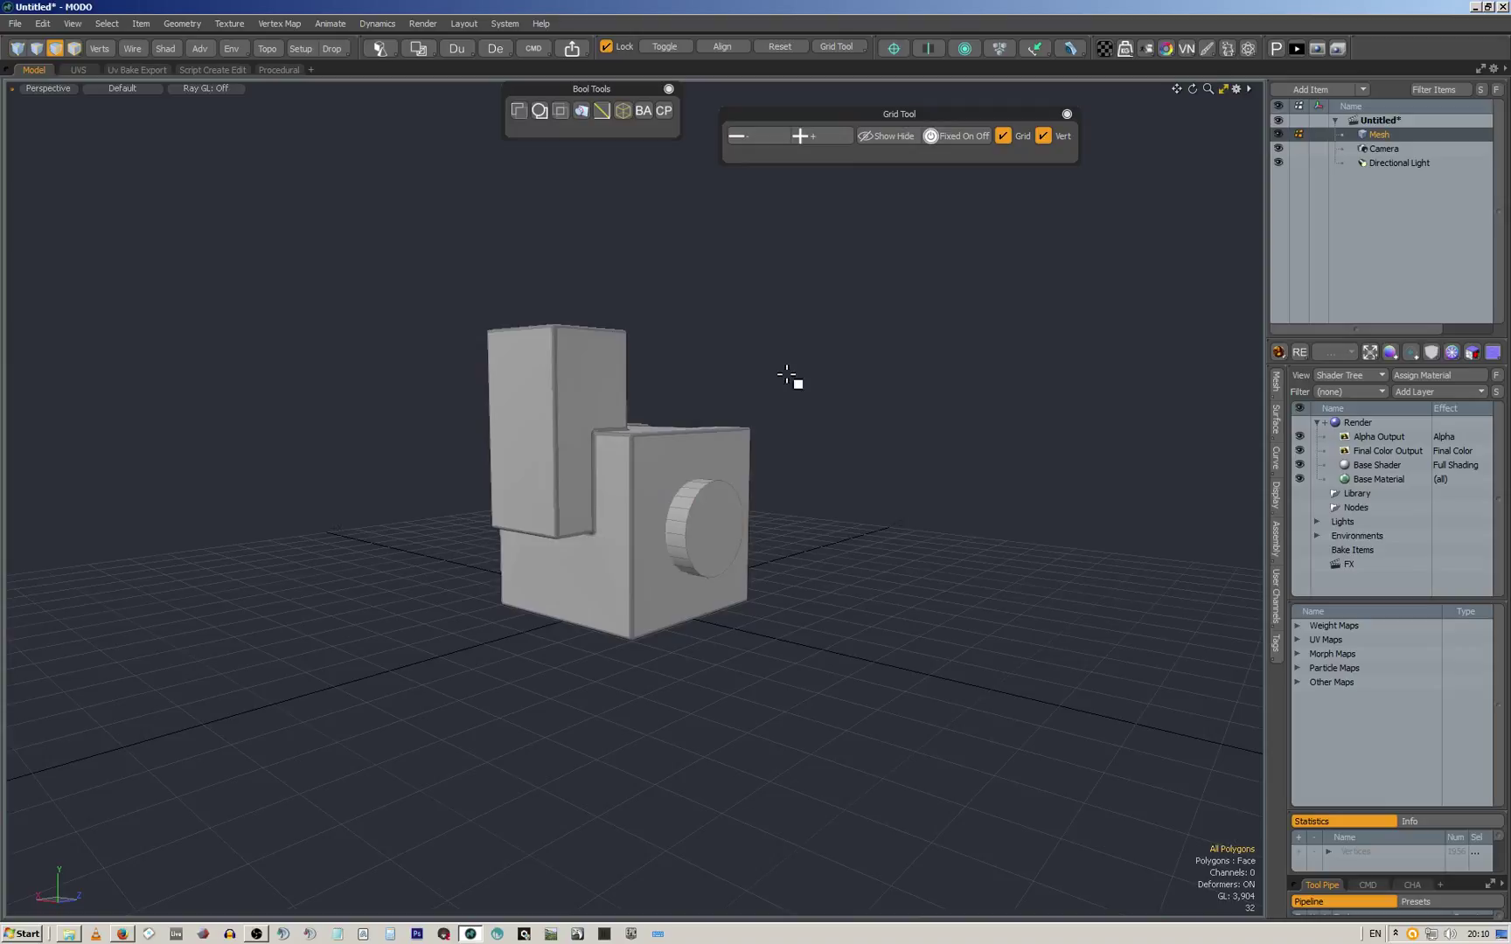
pyautogui.click(728, 535)
pyautogui.click(518, 111)
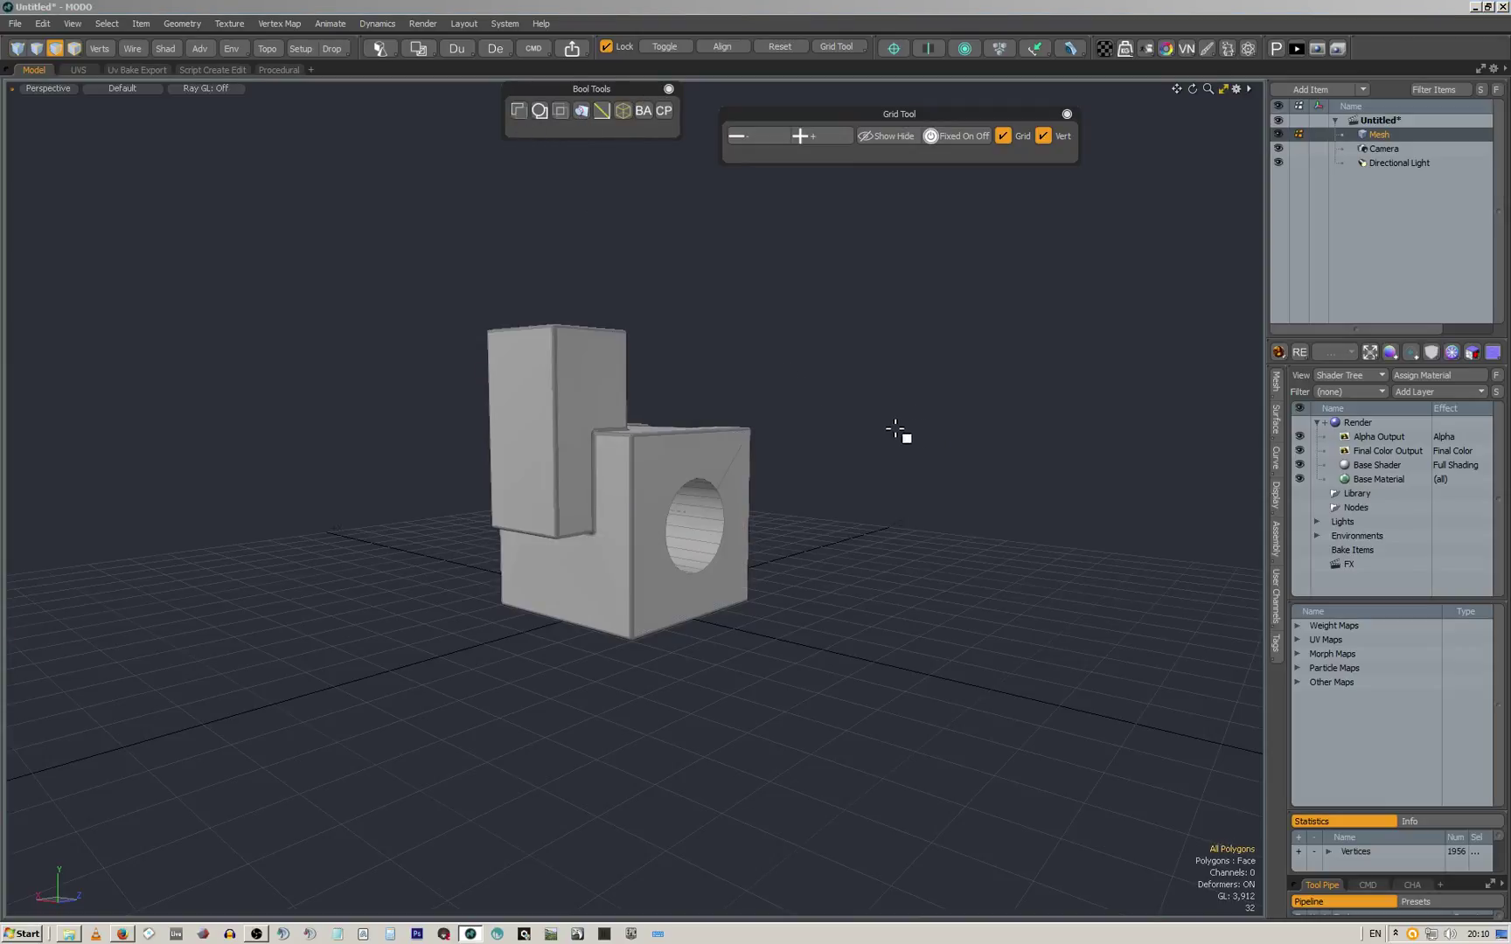
pyautogui.keyDown('alt'); pyautogui.moveTo(803, 412); pyautogui.dragTo(721, 401); pyautogui.keyUp('alt')
pyautogui.scroll(6, 683, 507)
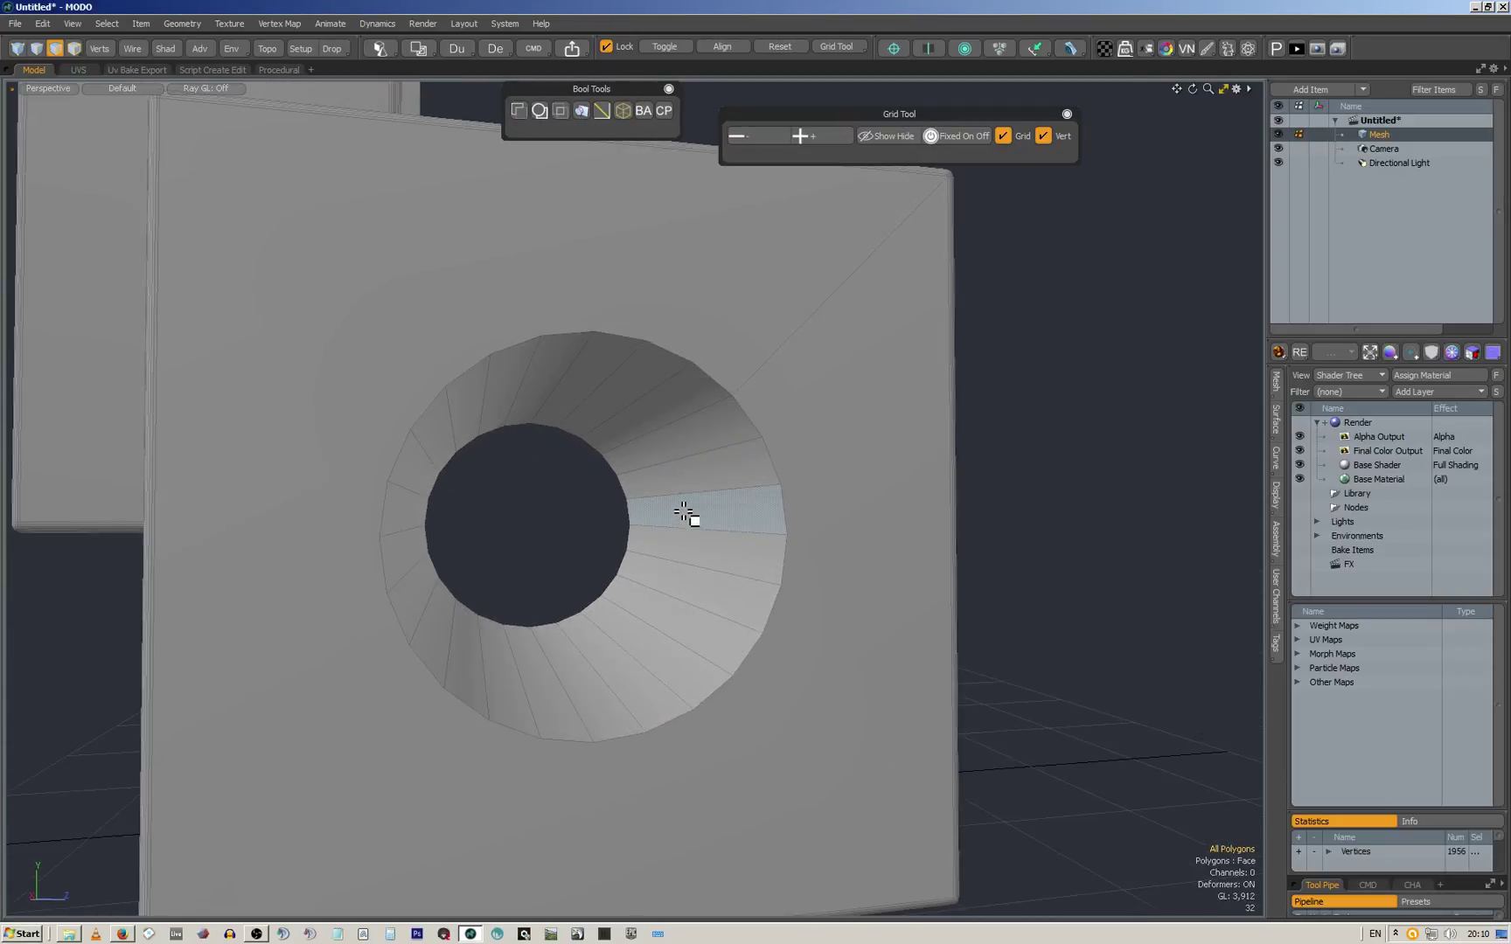
pyautogui.scroll(-6, 682, 488)
pyautogui.moveTo(708, 480)
pyautogui.keyDown('alt'); pyautogui.mouseDown()
pyautogui.moveTo(703, 540)
pyautogui.moveTo(523, 505)
pyautogui.moveTo(610, 540)
pyautogui.moveTo(685, 499)
pyautogui.moveTo(712, 507)
pyautogui.mouseUp(); pyautogui.keyUp('alt')
pyautogui.scroll(5, 658, 499)
# Delete the mesh, and undo both the deletion and the cylinder subtraction
pyautogui.press('Delete')
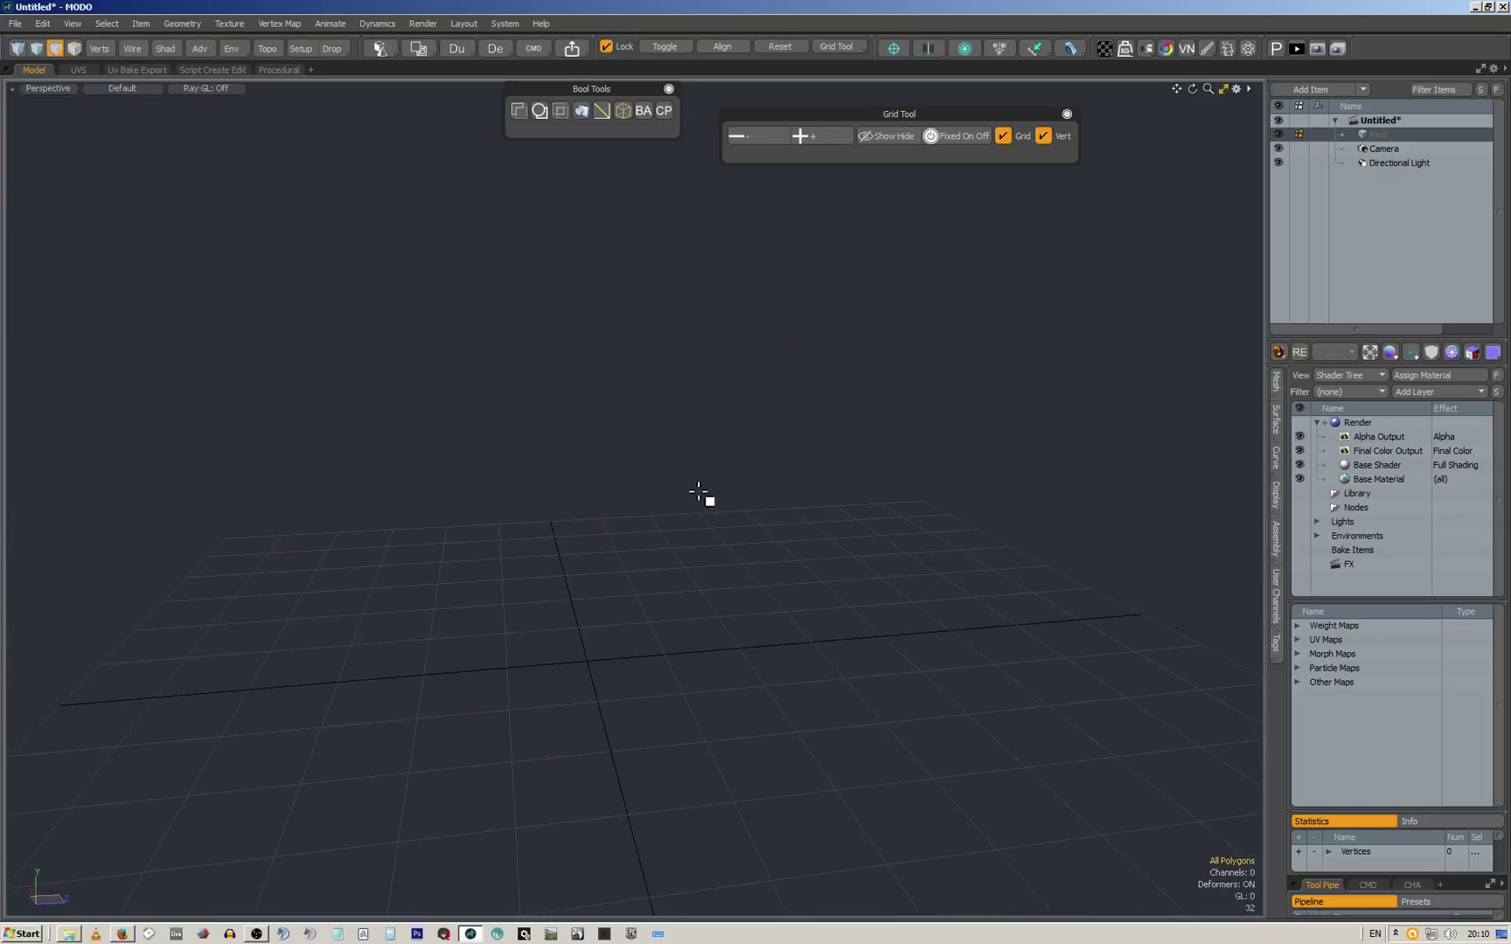
pyautogui.hotkey('ctrl', 'z')
pyautogui.hotkey('ctrl', 'z')
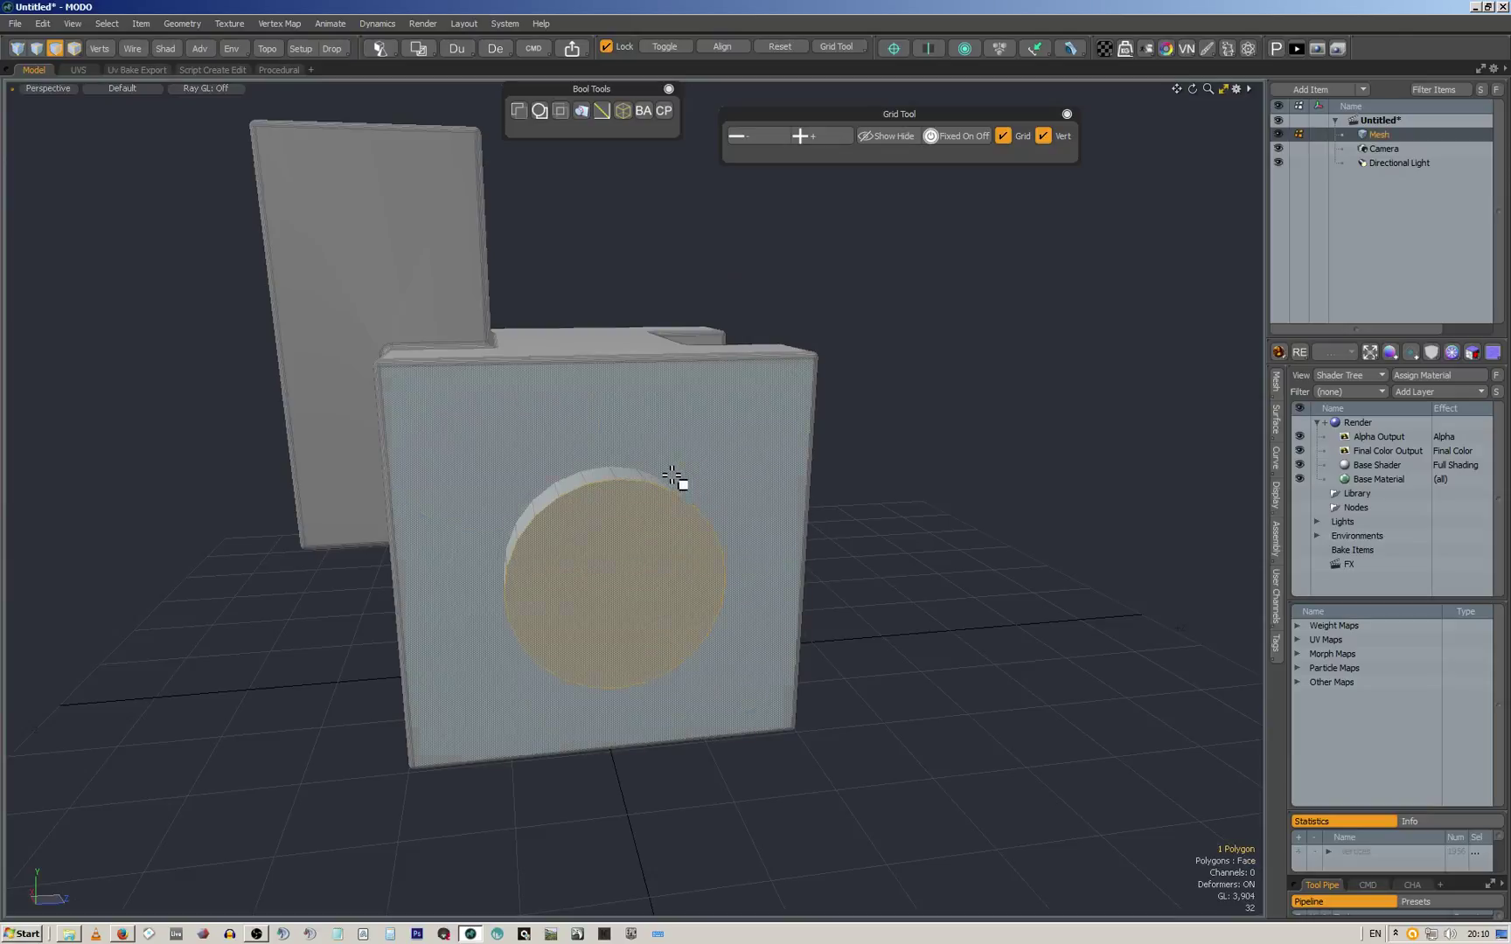
# Scale the whole cylinder uniformly to 79%, and stretch it along X so it protrudes from the cube
pyautogui.doubleClick(661, 520)
pyautogui.press('r')
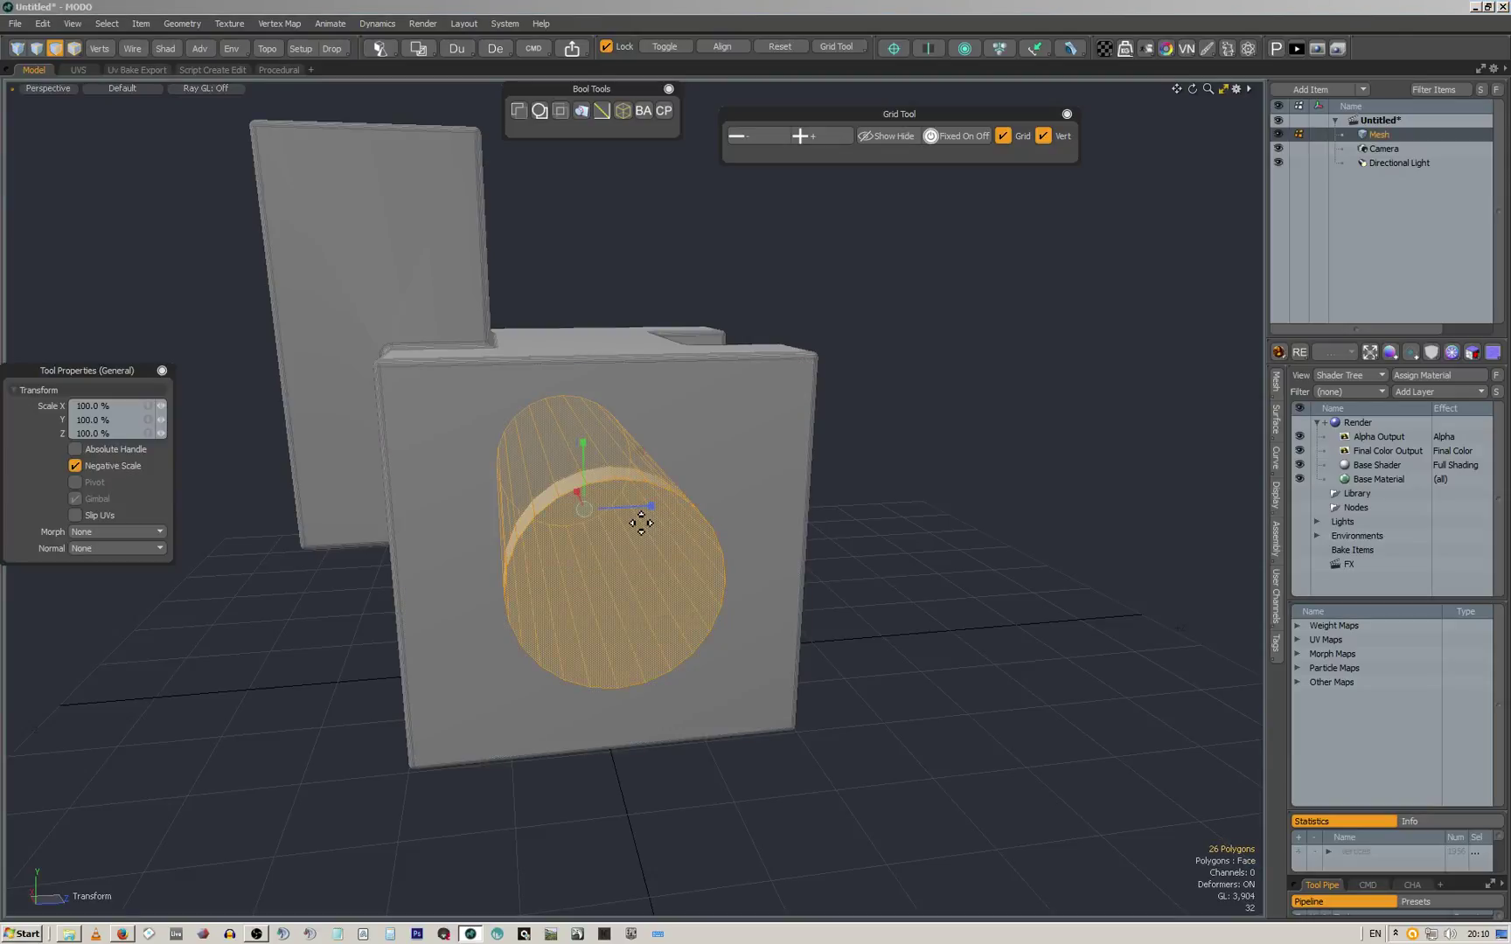
pyautogui.moveTo(601, 521); pyautogui.dragTo(564, 523)
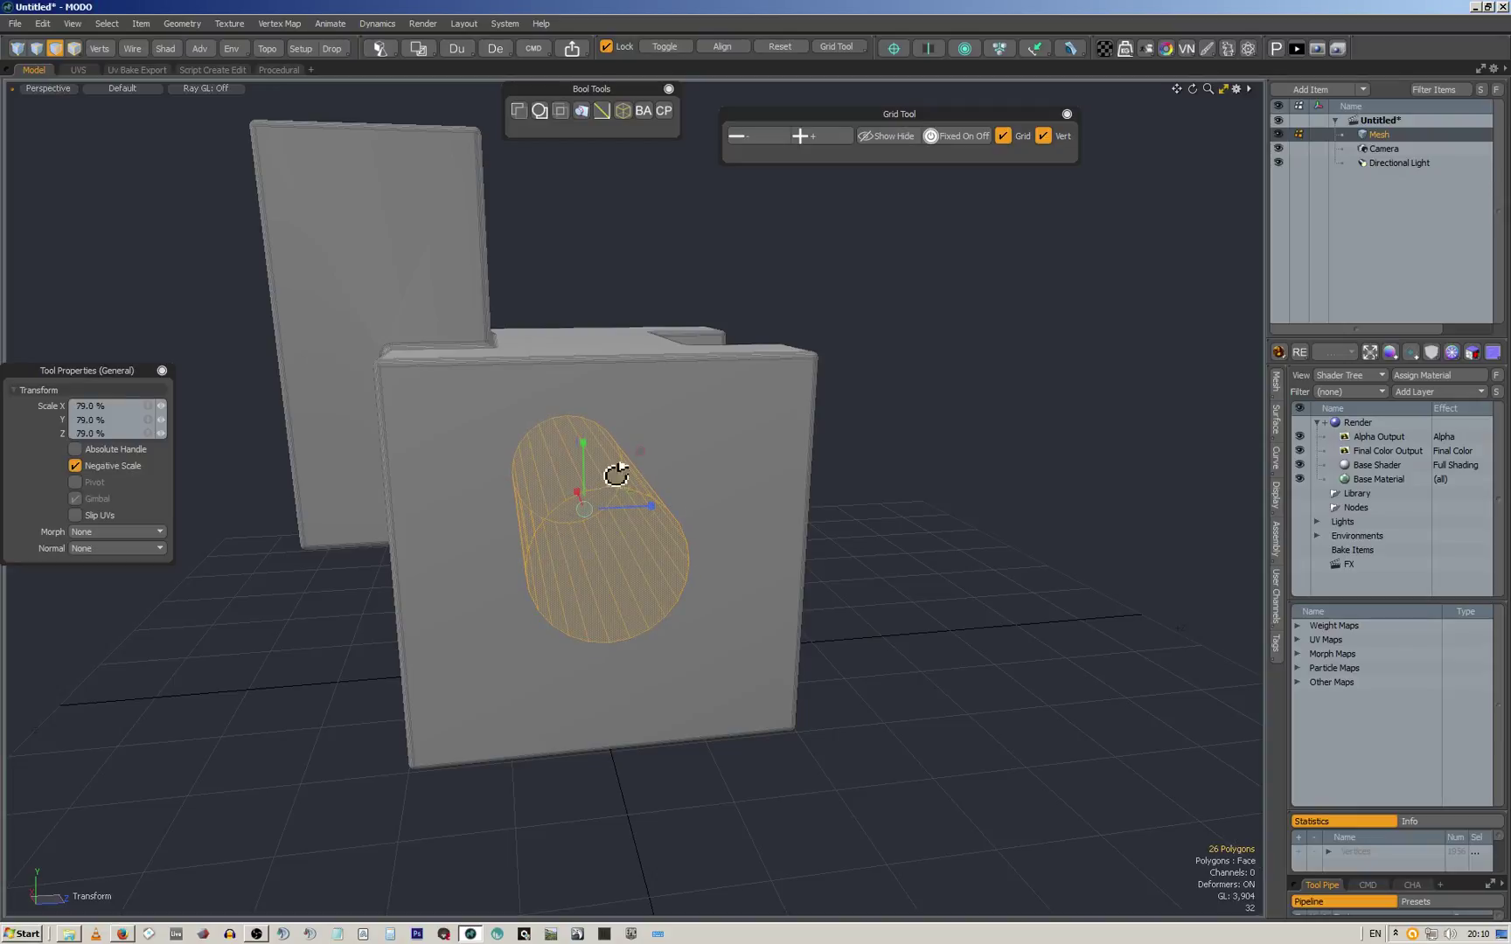
pyautogui.keyDown('alt'); pyautogui.moveTo(617, 474); pyautogui.dragTo(766, 479); pyautogui.keyUp('alt')
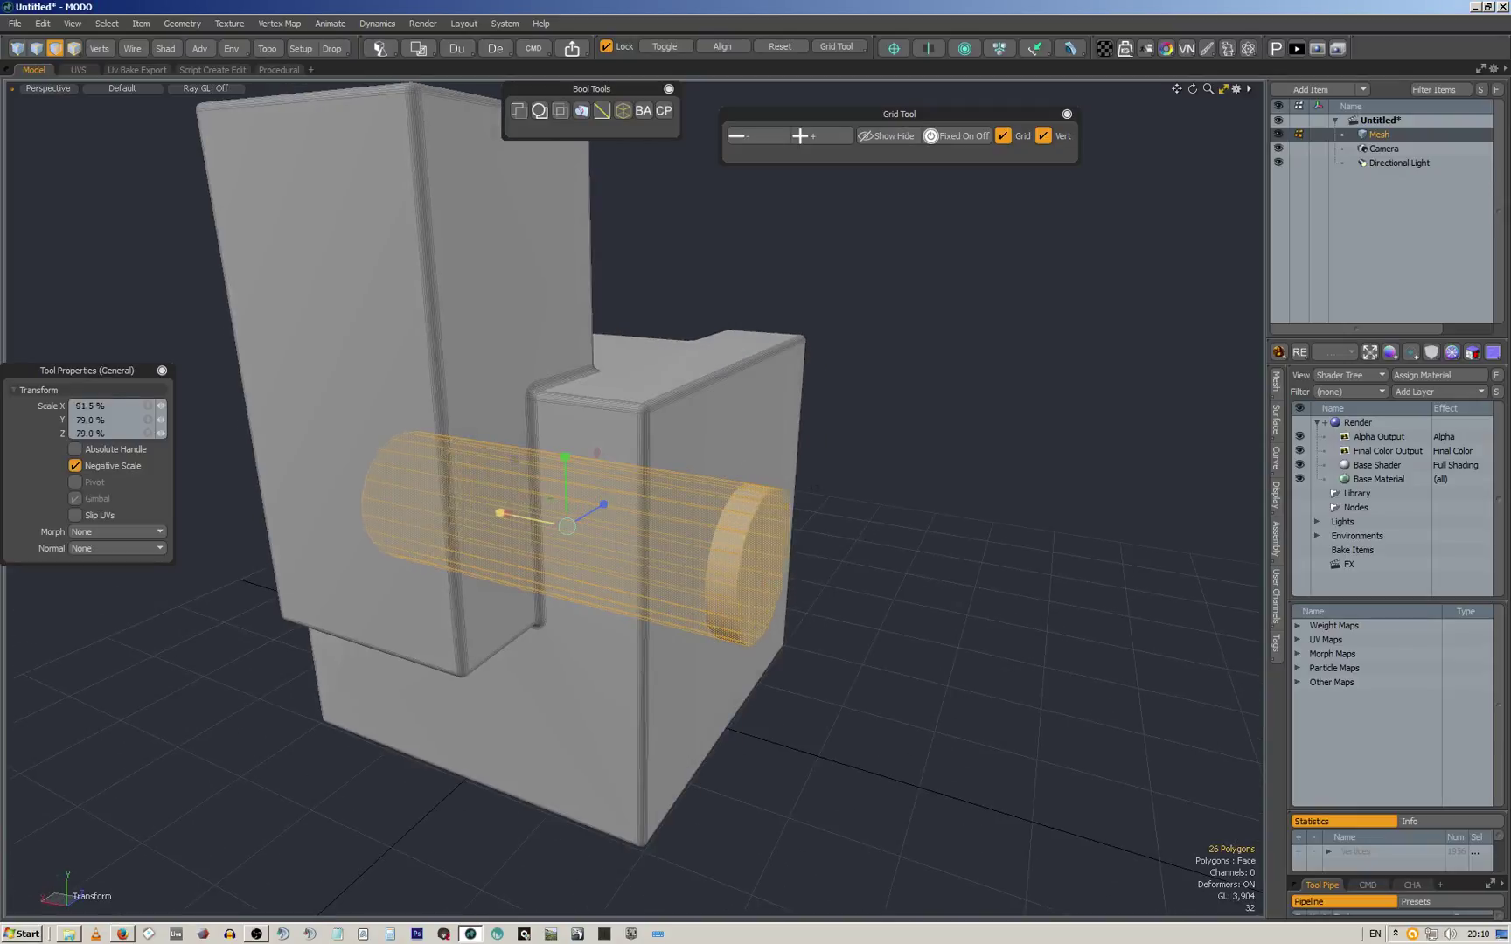
pyautogui.press('space')
# Select the resized cylinder's end cap polygon and subtract the cylinder from the cube with Bool Tools
pyautogui.keyDown('alt'); pyautogui.moveTo(925, 532); pyautogui.dragTo(775, 506); pyautogui.keyUp('alt')
pyautogui.press('1')
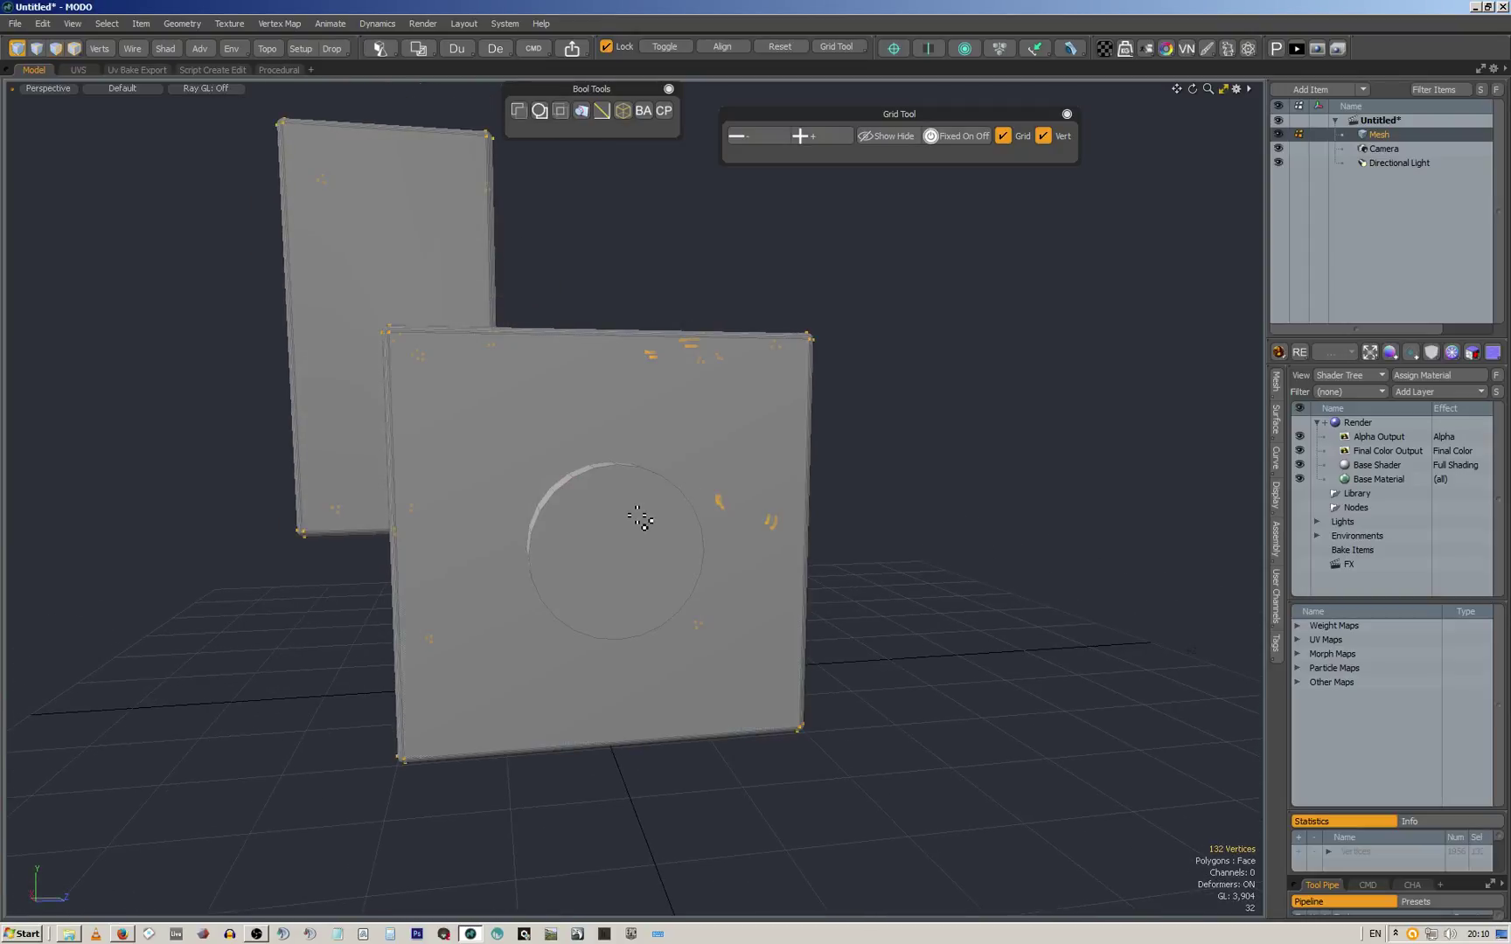
pyautogui.press('2')
pyautogui.press('3')
pyautogui.click(644, 515)
pyautogui.keyDown('alt'); pyautogui.moveTo(665, 482); pyautogui.dragTo(617, 138); pyautogui.keyUp('alt')
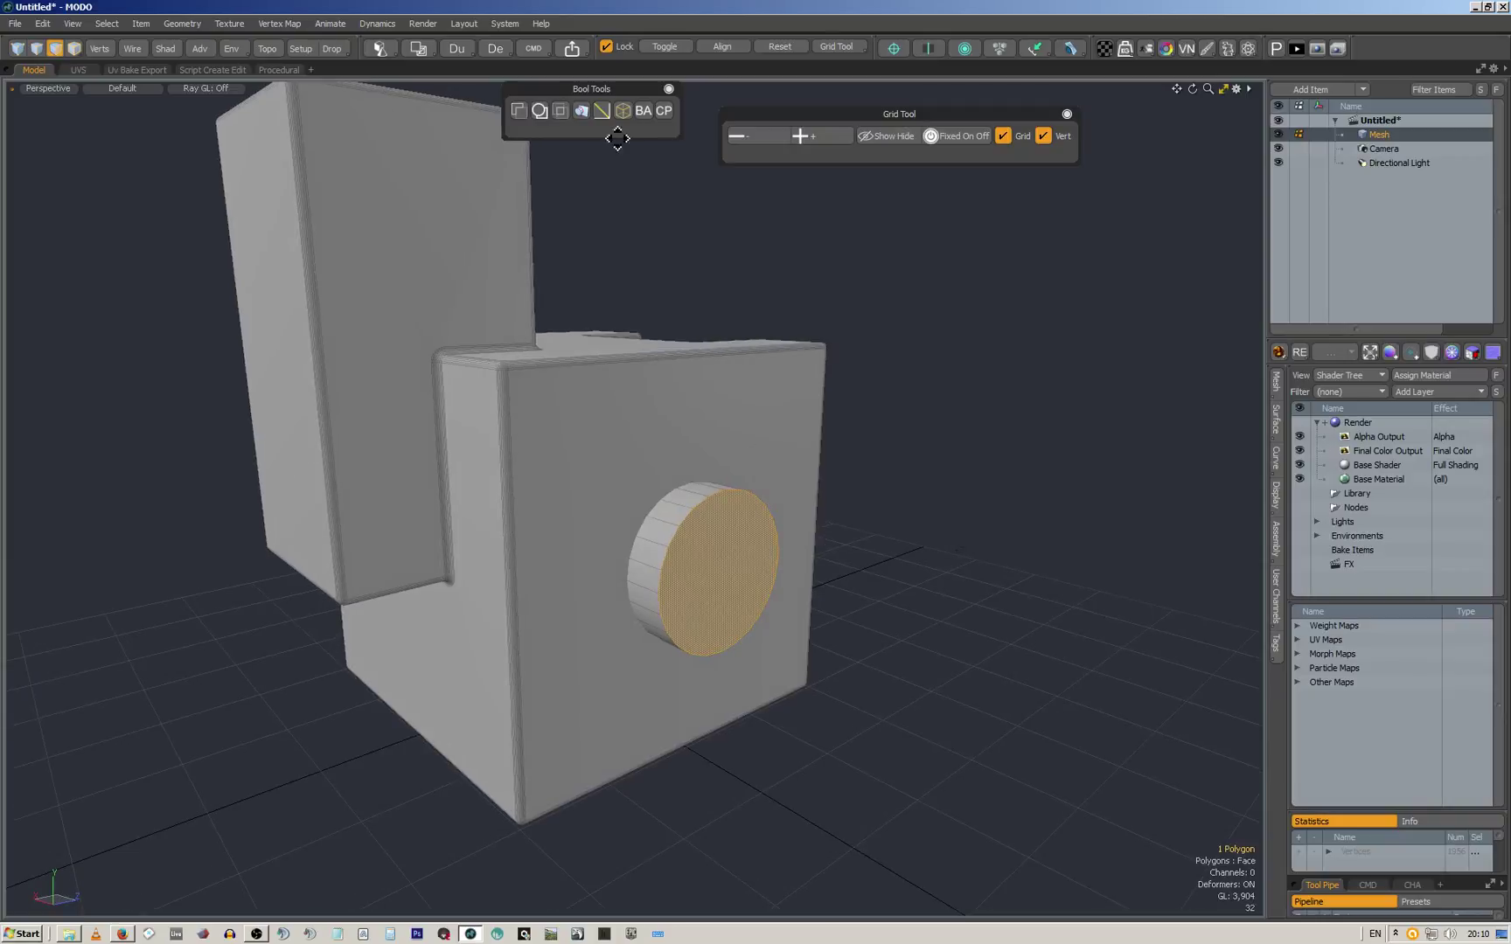
pyautogui.click(520, 110)
# Select the cube face around the new hole and examine its polygon and the hole's inner wall
pyautogui.keyDown('alt'); pyautogui.moveTo(819, 455); pyautogui.dragTo(708, 442); pyautogui.keyUp('alt')
pyautogui.scroll(-4, 769, 444)
pyautogui.scroll(5, 745, 448)
pyautogui.click(685, 412)
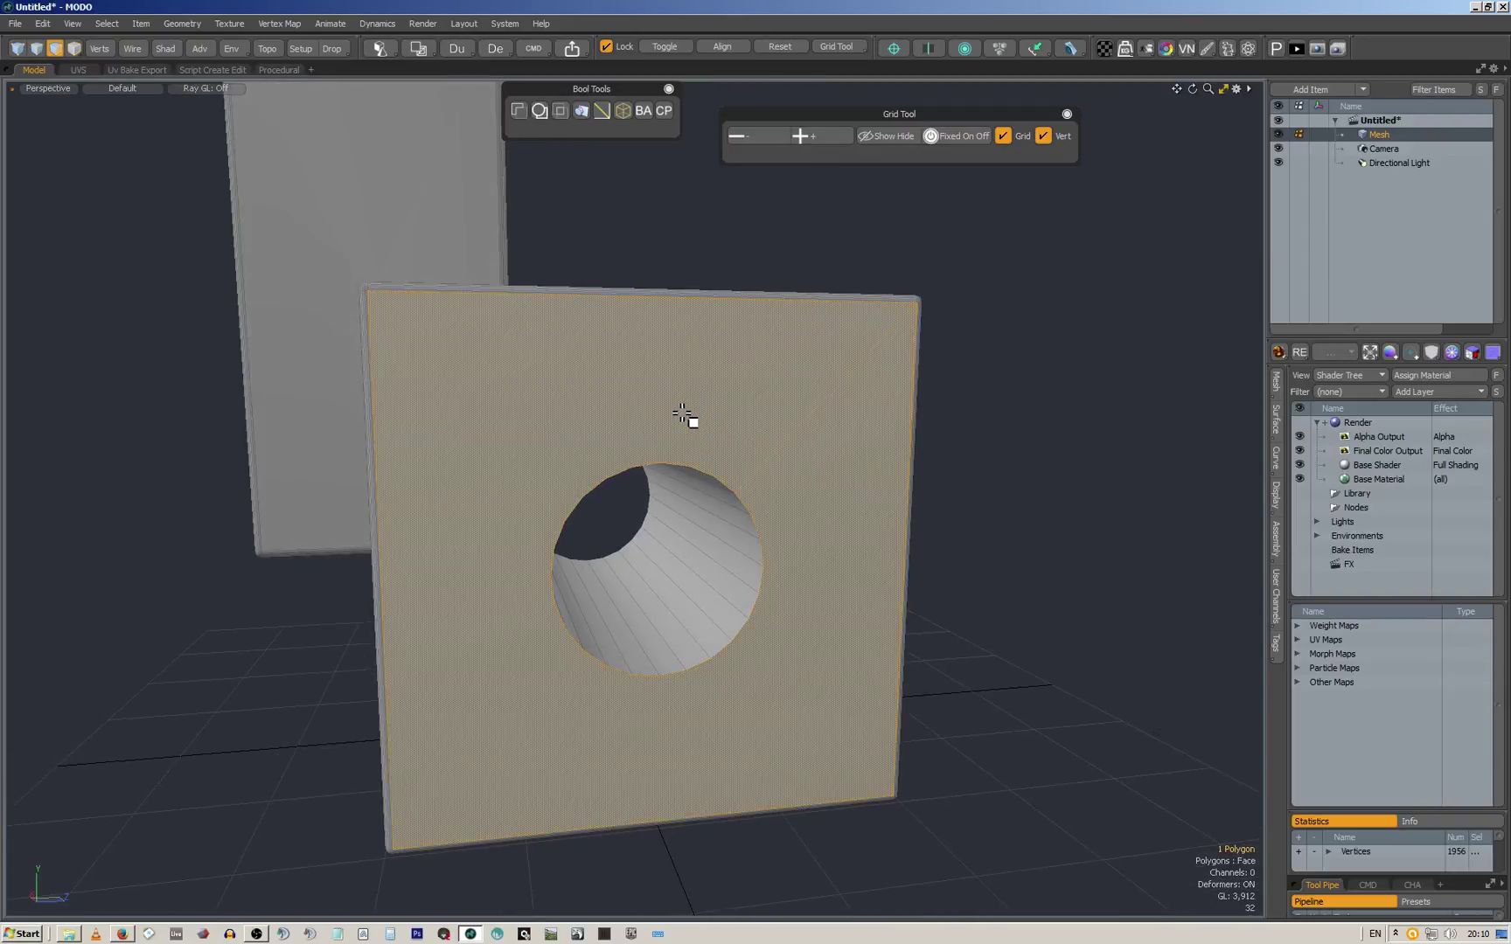
pyautogui.scroll(2, 824, 492)
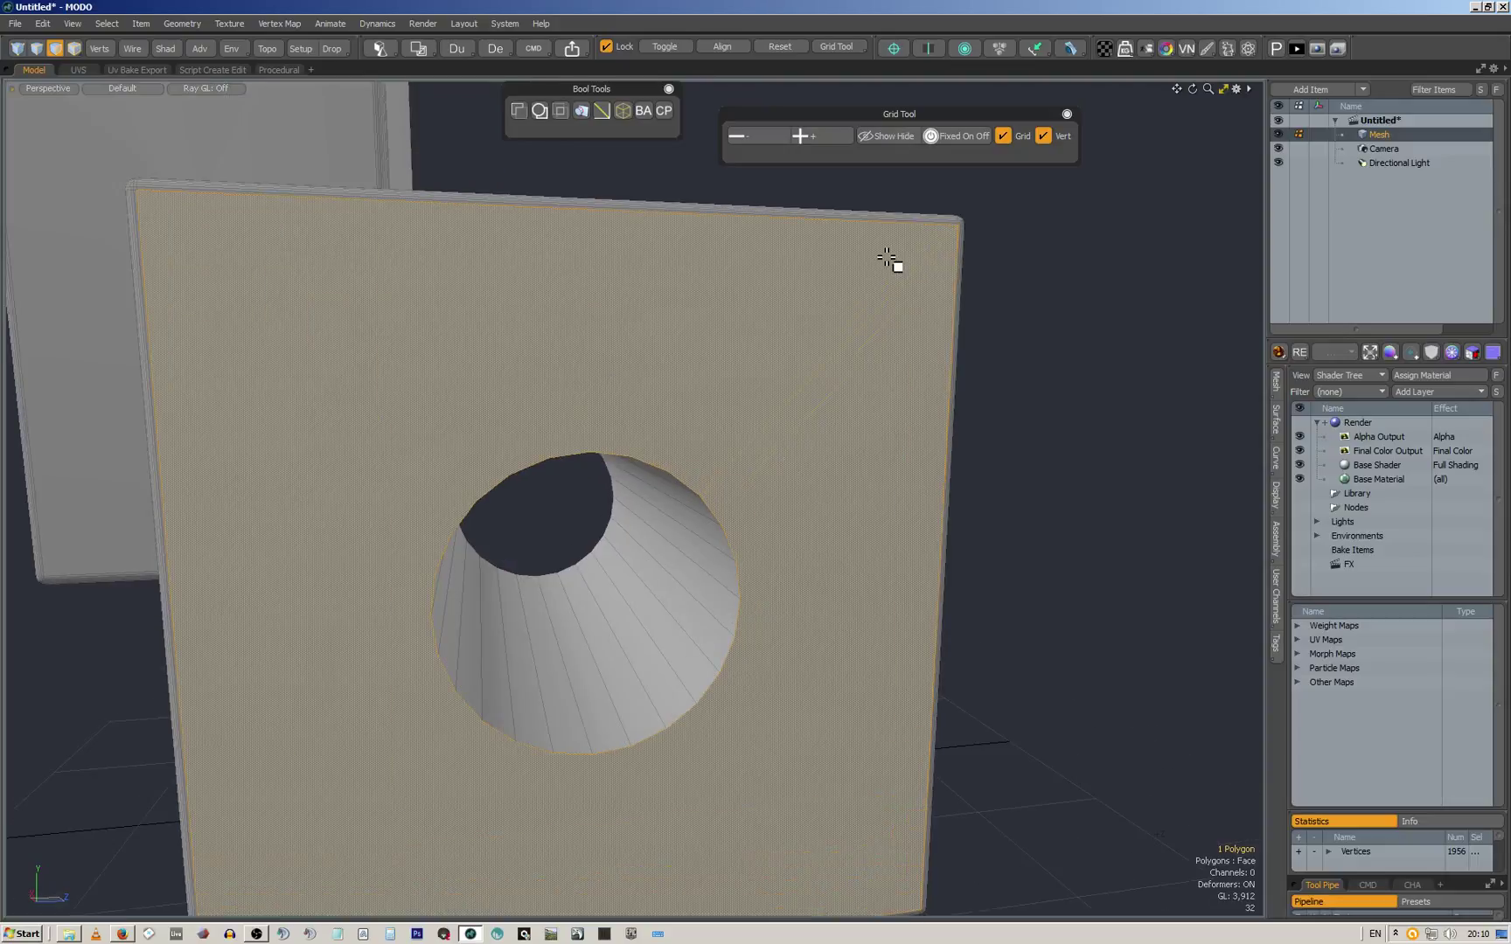
pyautogui.keyDown('alt'); pyautogui.moveTo(597, 452); pyautogui.dragTo(580, 364); pyautogui.keyUp('alt')
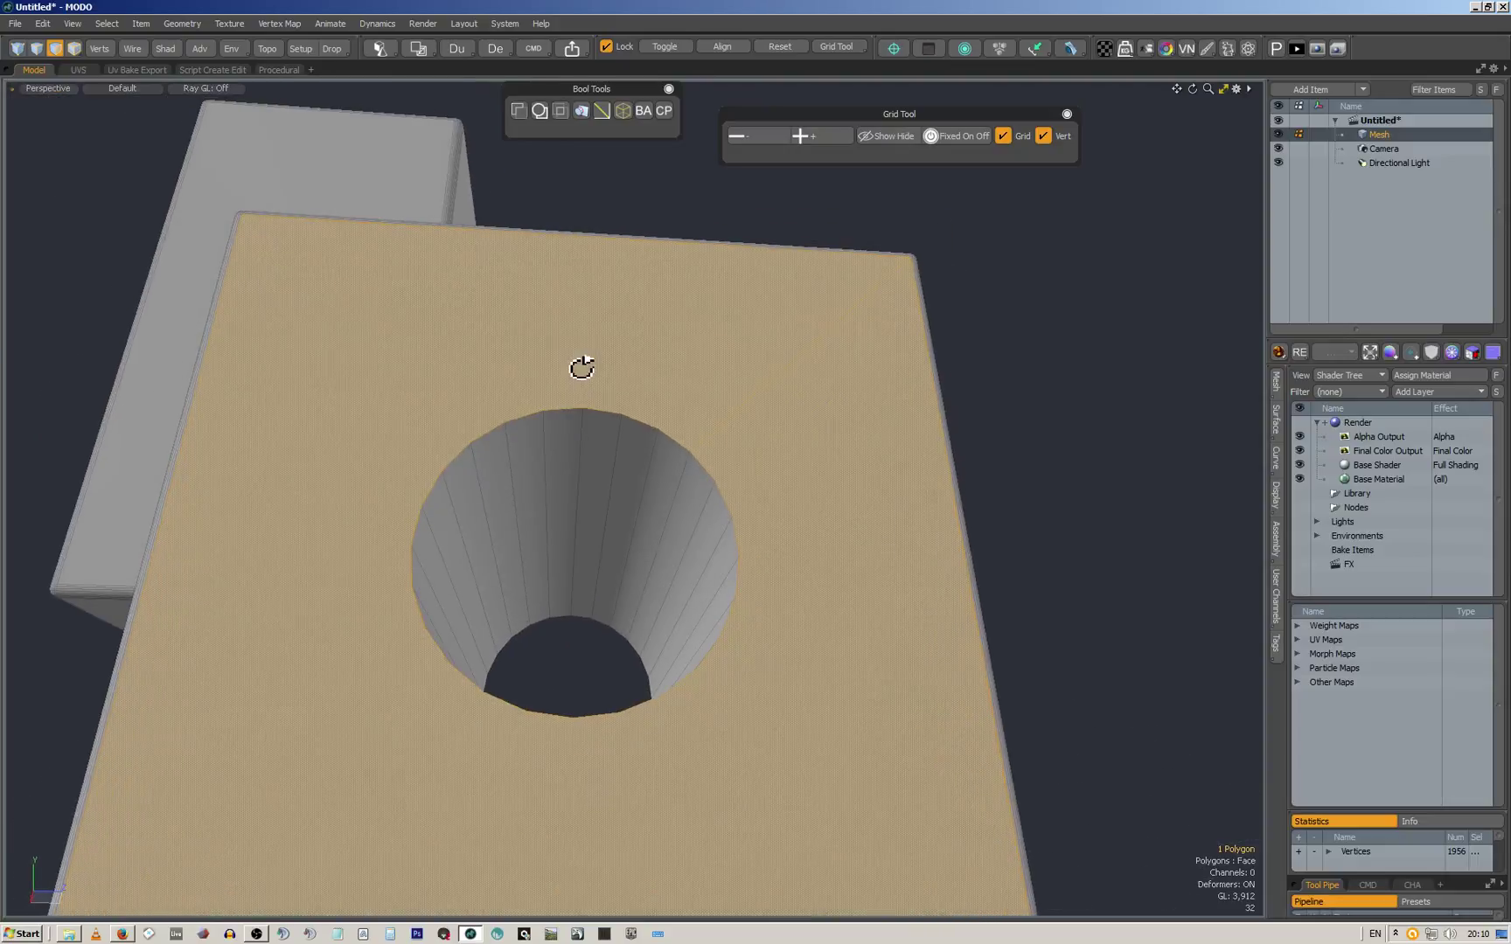
# Select every second lengthwise edge around the hole's inner wall and delete these edges to reduce its sides
pyautogui.press('1')
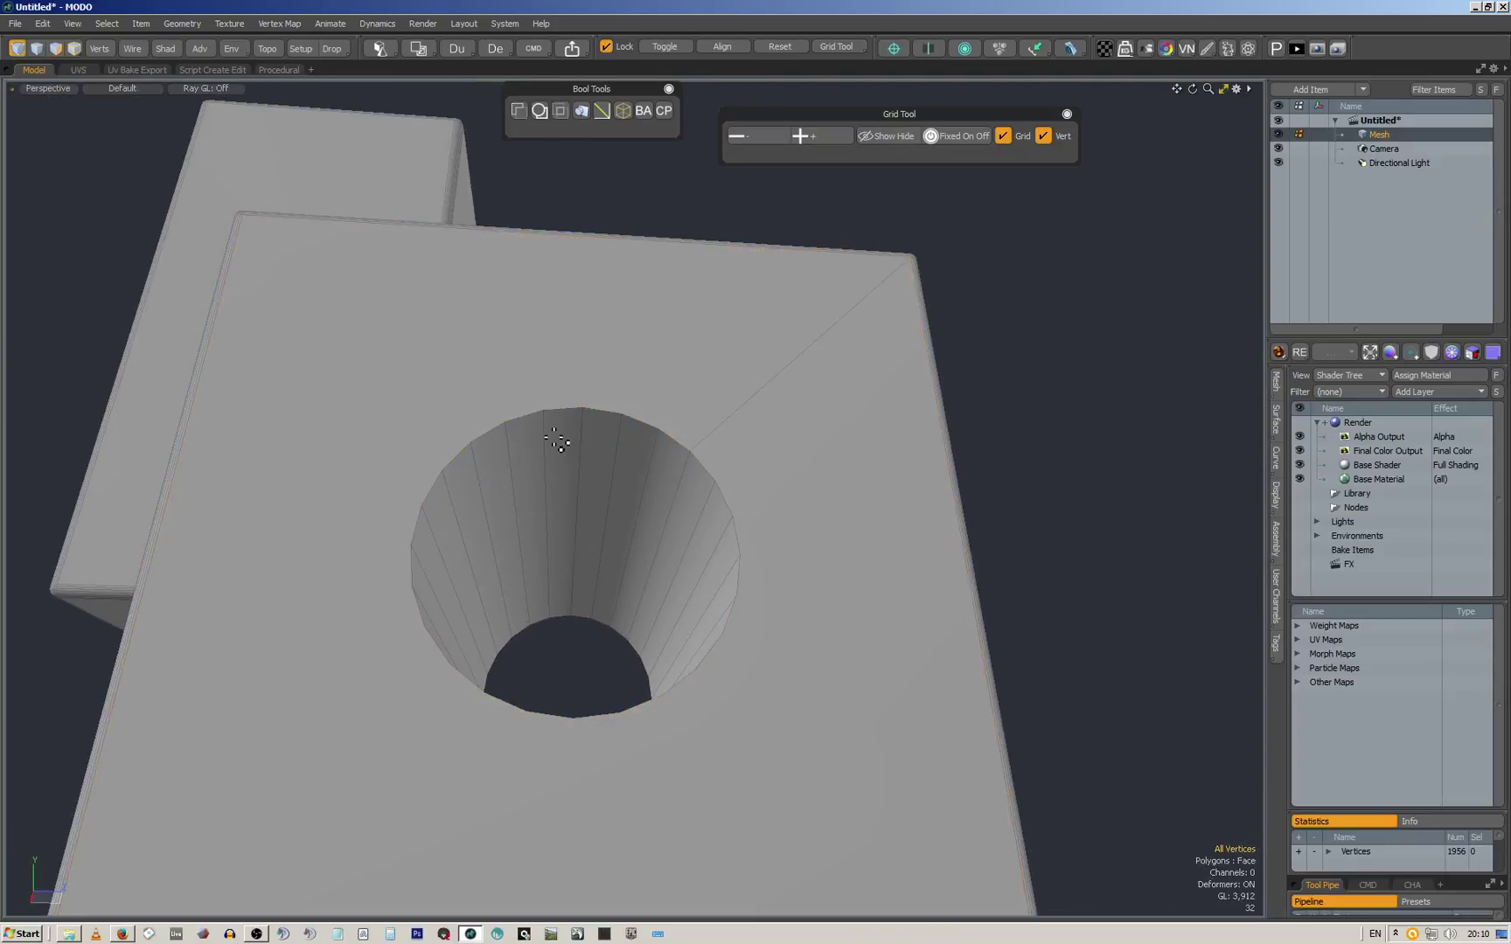
pyautogui.press('2')
pyautogui.click(584, 433)
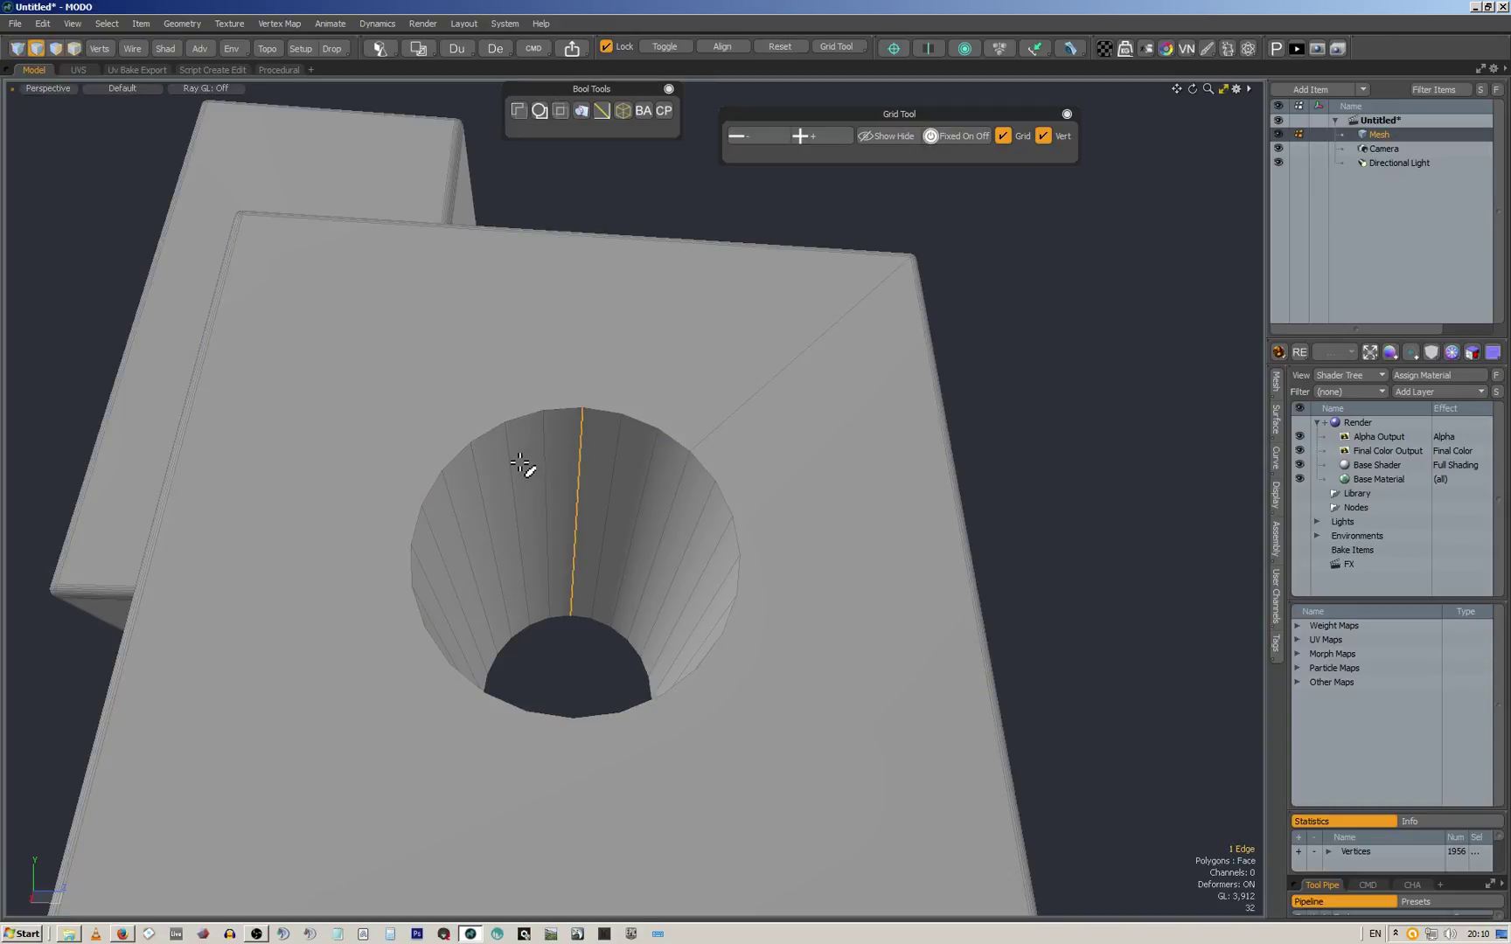
pyautogui.keyDown('shift'); pyautogui.click(521, 464); pyautogui.keyUp('shift')
pyautogui.press('Up')
pyautogui.press('Up')
pyautogui.press('Up')
pyautogui.press('Up')
pyautogui.press('Up')
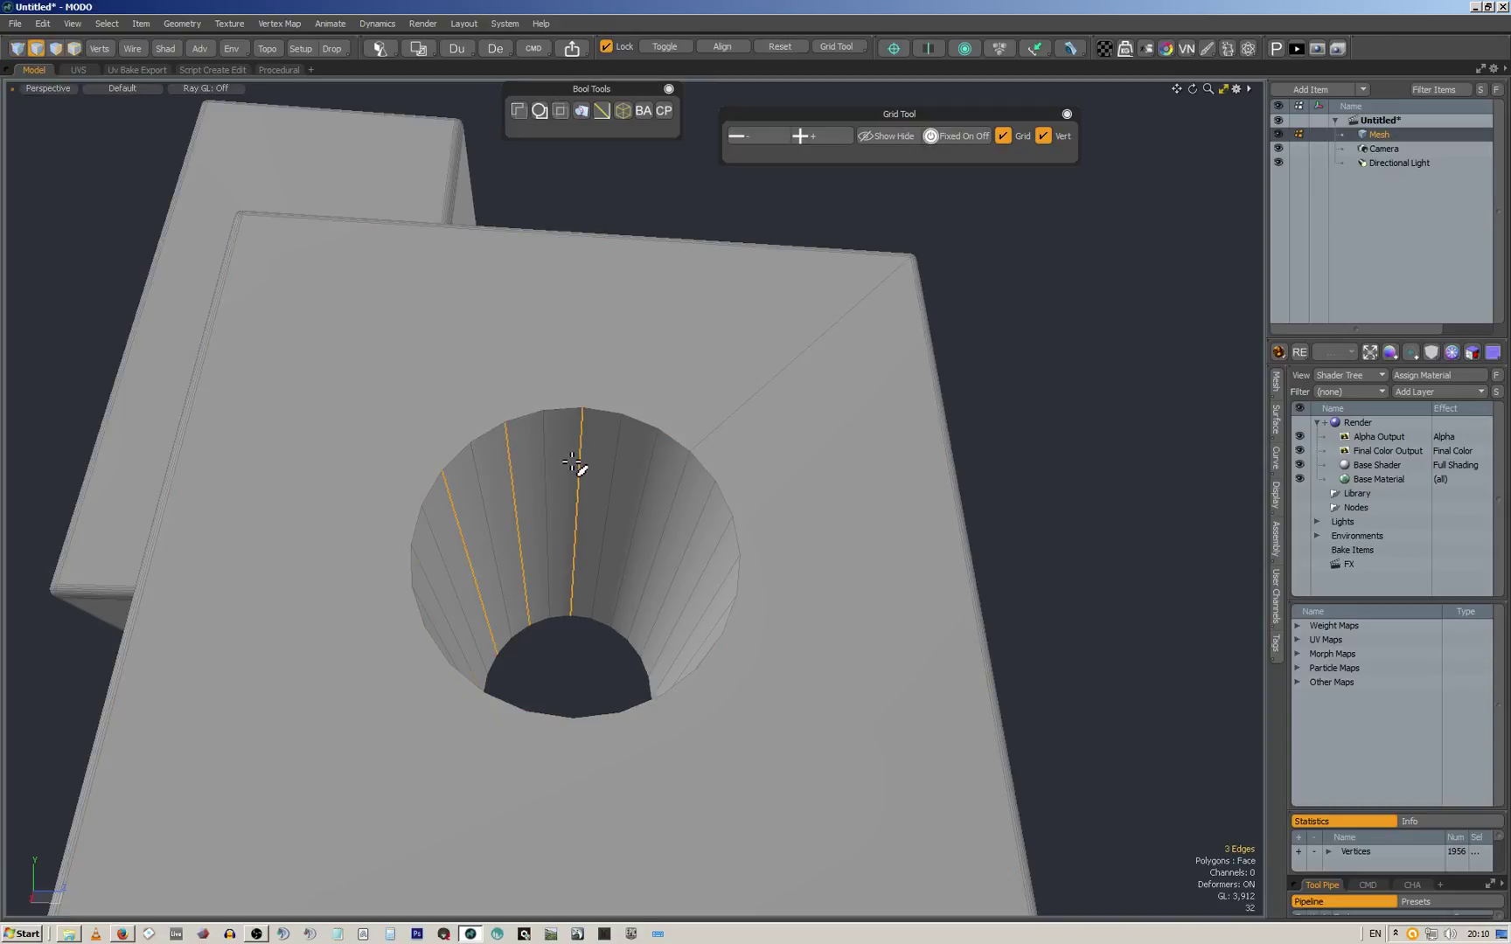
pyautogui.press('Delete')
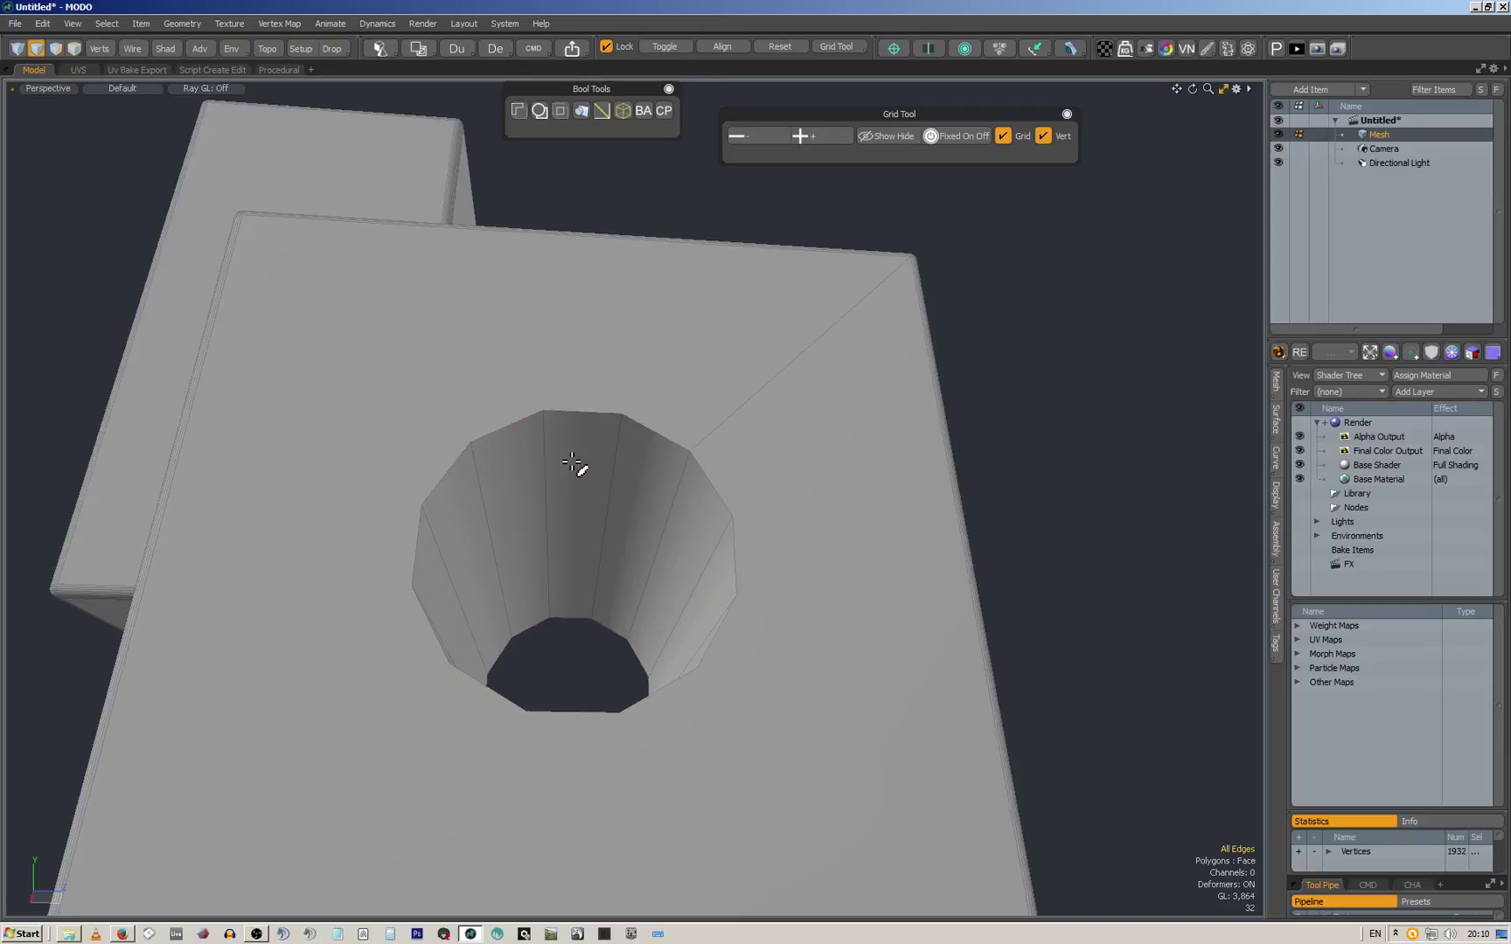
# Undo the deletion of the alternate lengthwise edges on the hole's inner wall
pyautogui.moveTo(601, 444); pyautogui.dragTo(588, 495, button='middle')
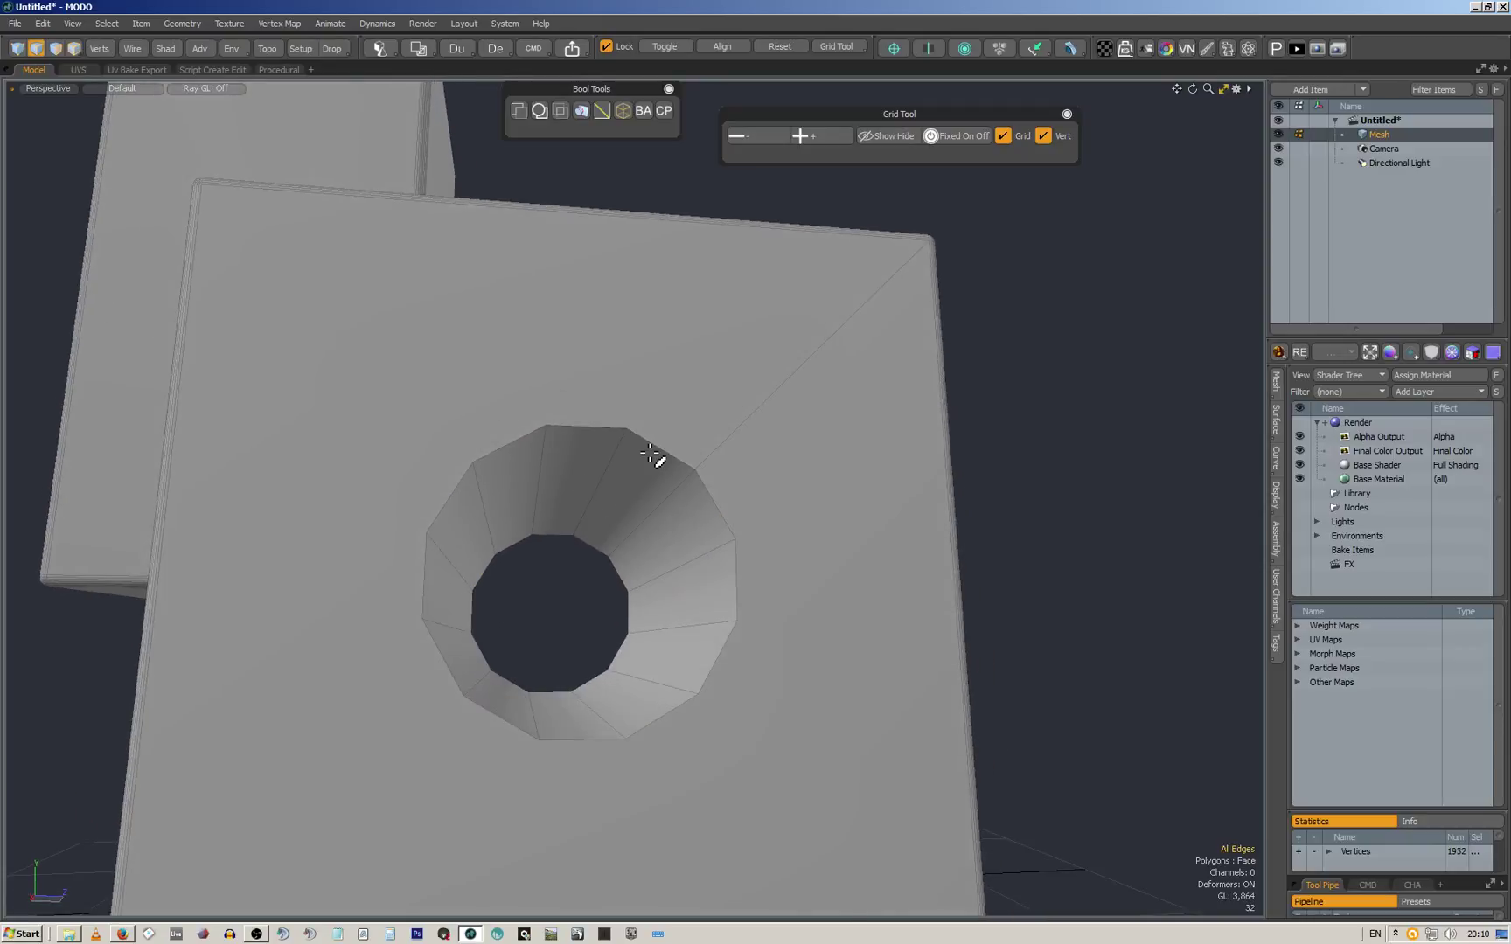
pyautogui.hotkey('ctrl', 'z')
pyautogui.moveTo(601, 405); pyautogui.dragTo(645, 445, button='middle')
pyautogui.press('space')
# Select the complete edge loop of the hole's rim on the cube's front face
pyautogui.press('space')
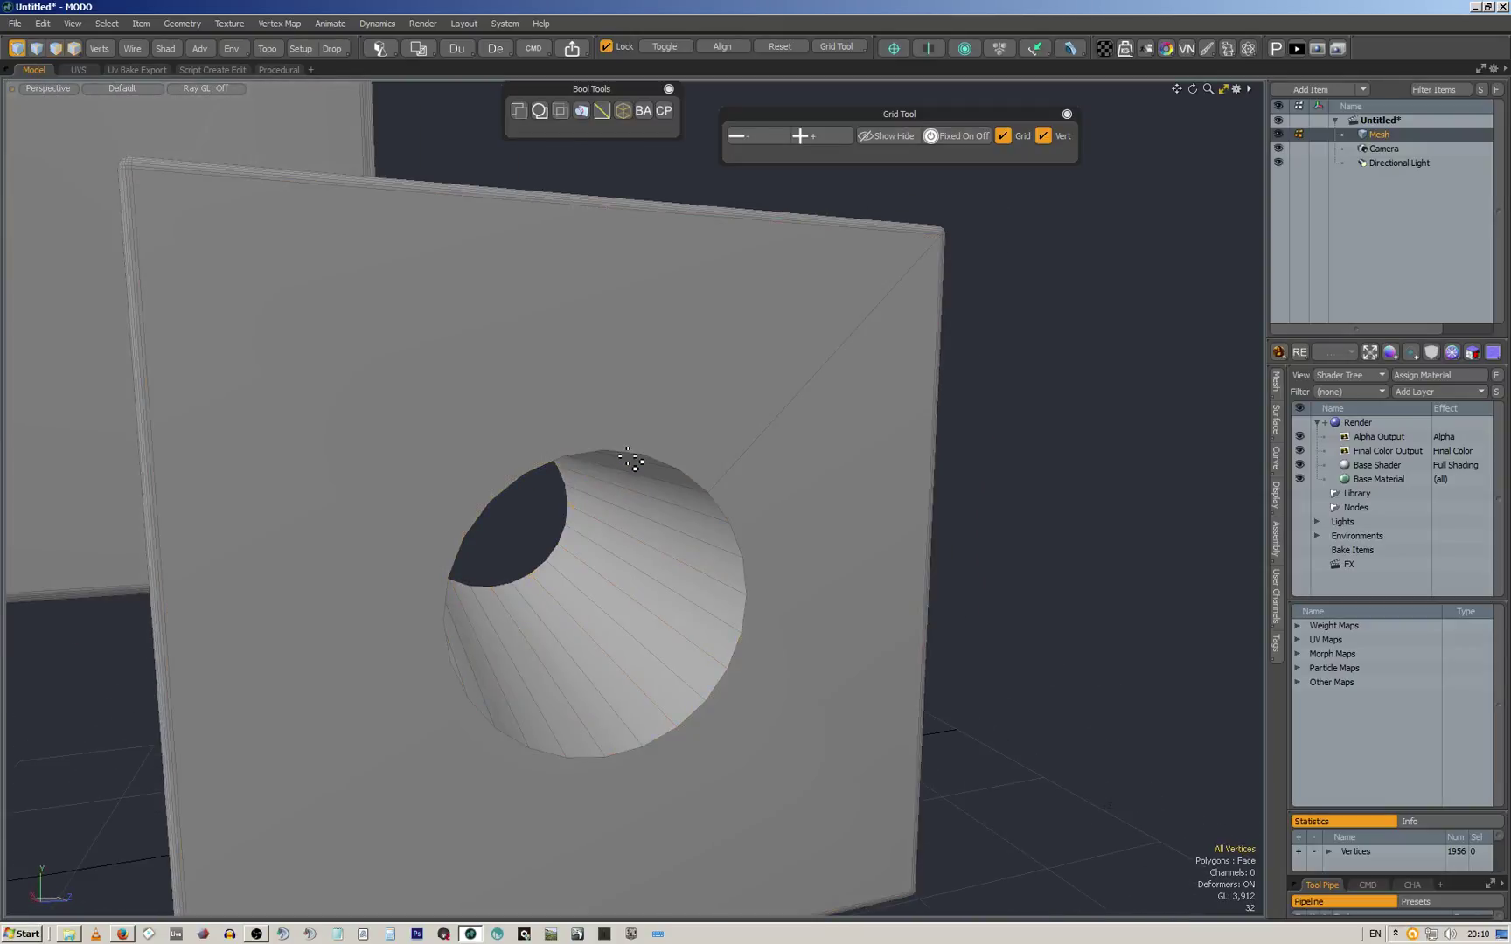
pyautogui.press('space')
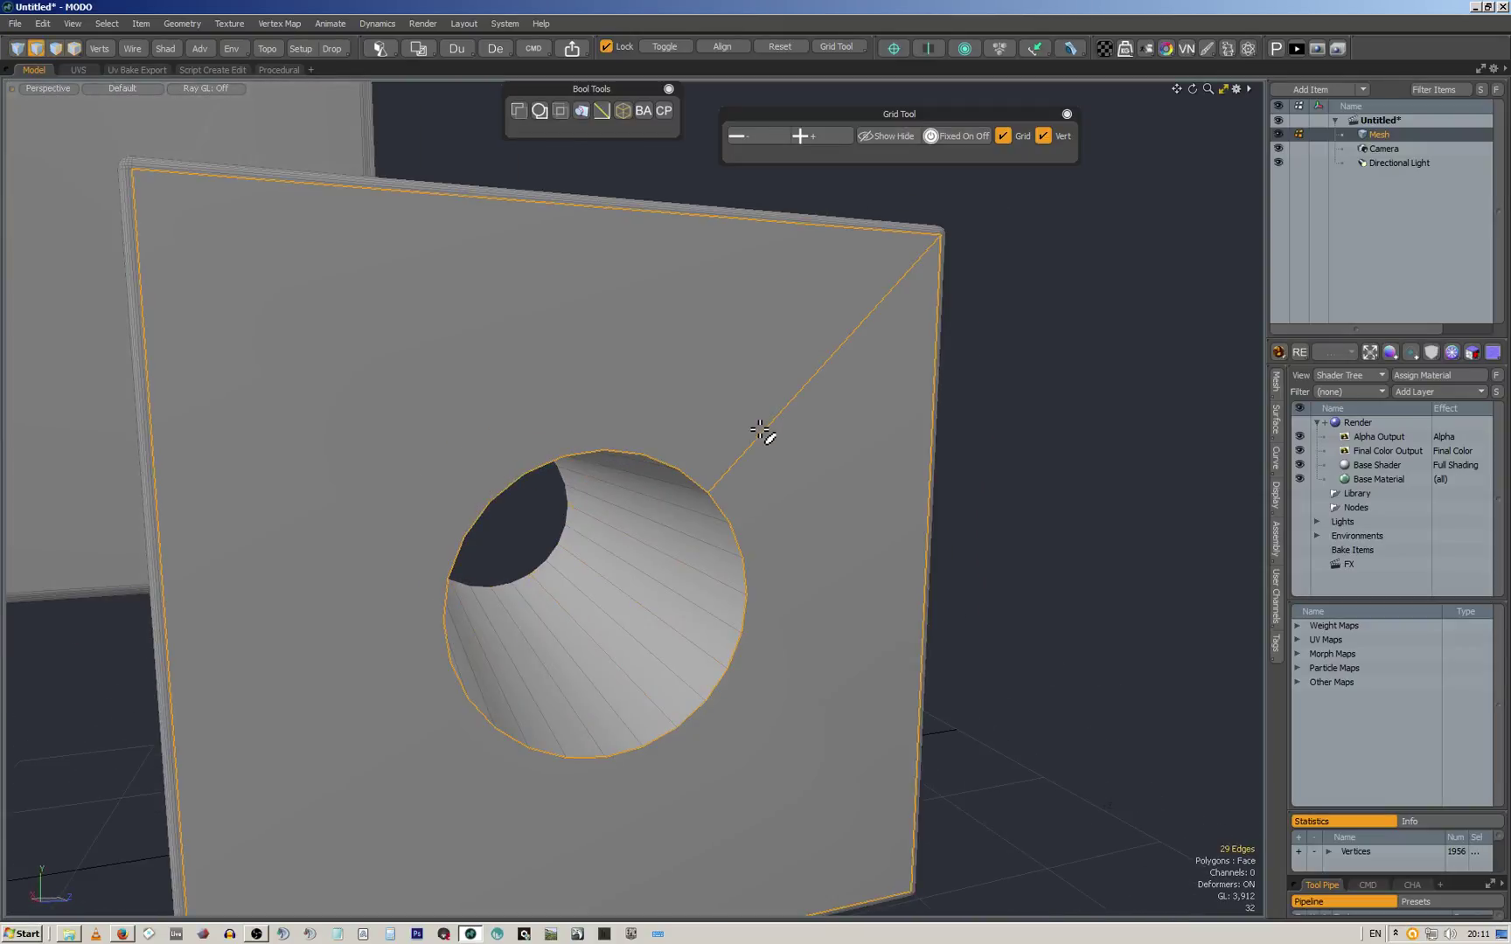
pyautogui.click(723, 505)
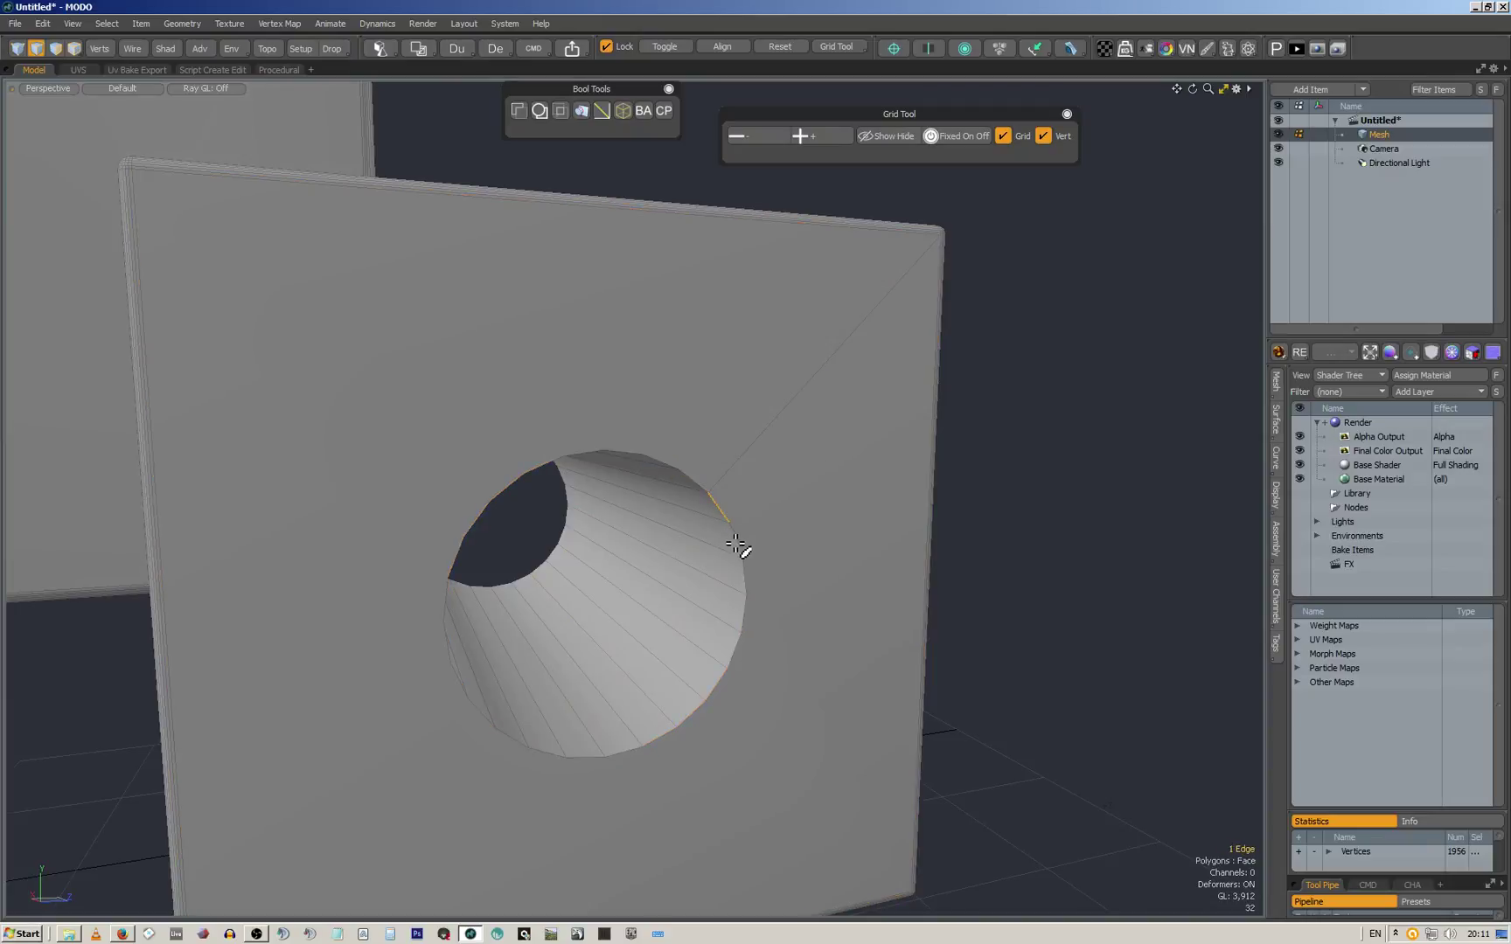
pyautogui.press('Up')
pyautogui.press('Up')
pyautogui.press('Up')
pyautogui.press('Up')
pyautogui.press('Up')
pyautogui.press('Up')
pyautogui.press('Up')
pyautogui.press('Up')
pyautogui.press('Up')
pyautogui.press('Up')
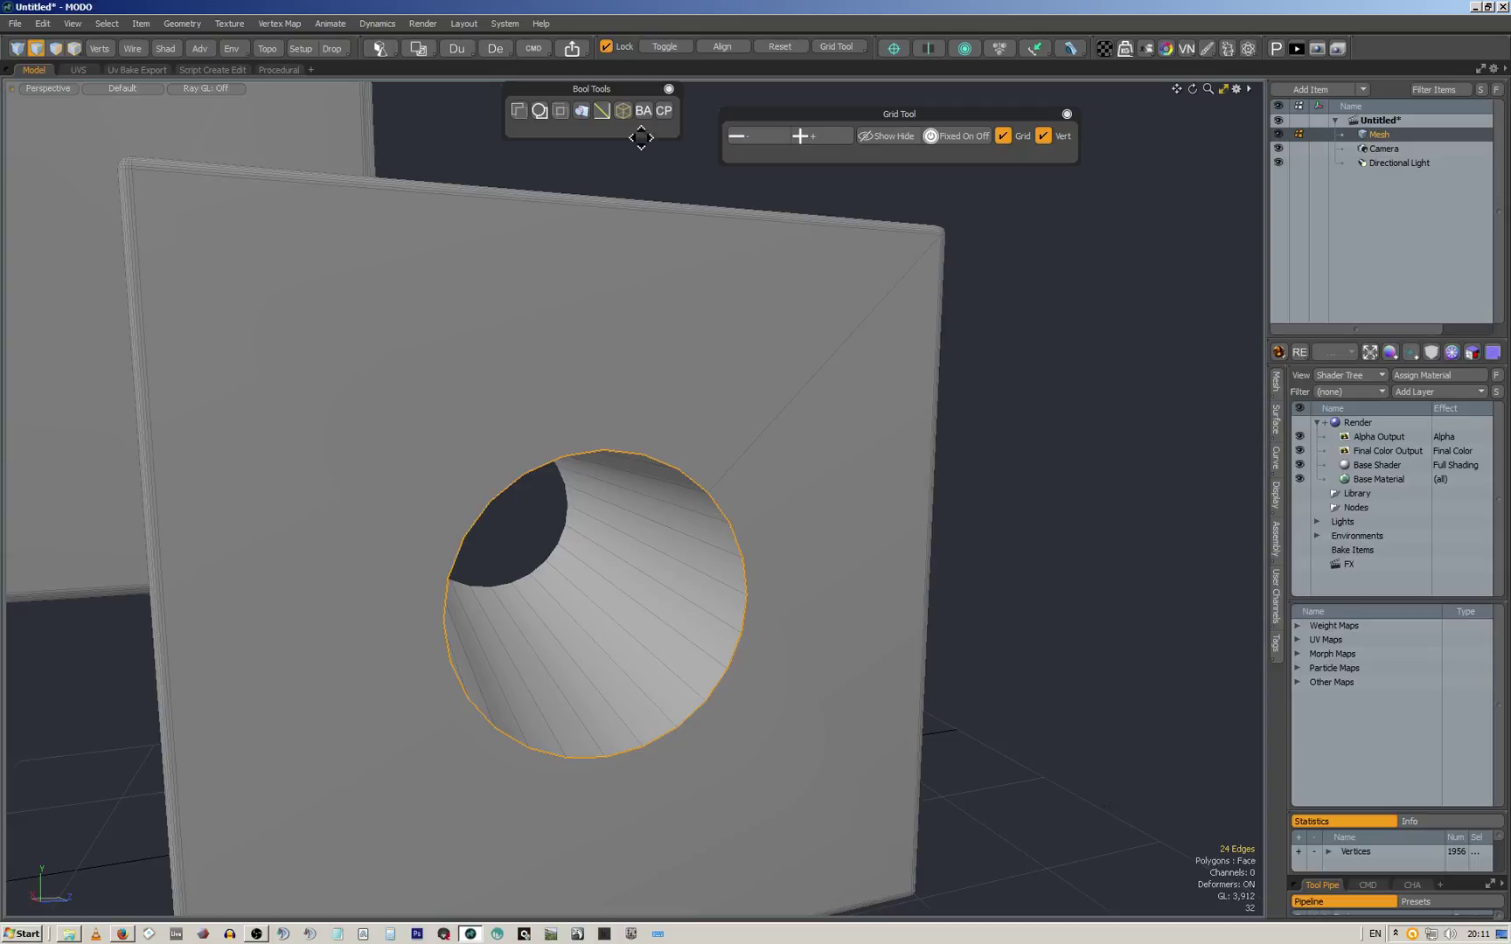
# Bevel the selected rim edges with Bool Tools, using a value of 1.1
pyautogui.click(642, 111)
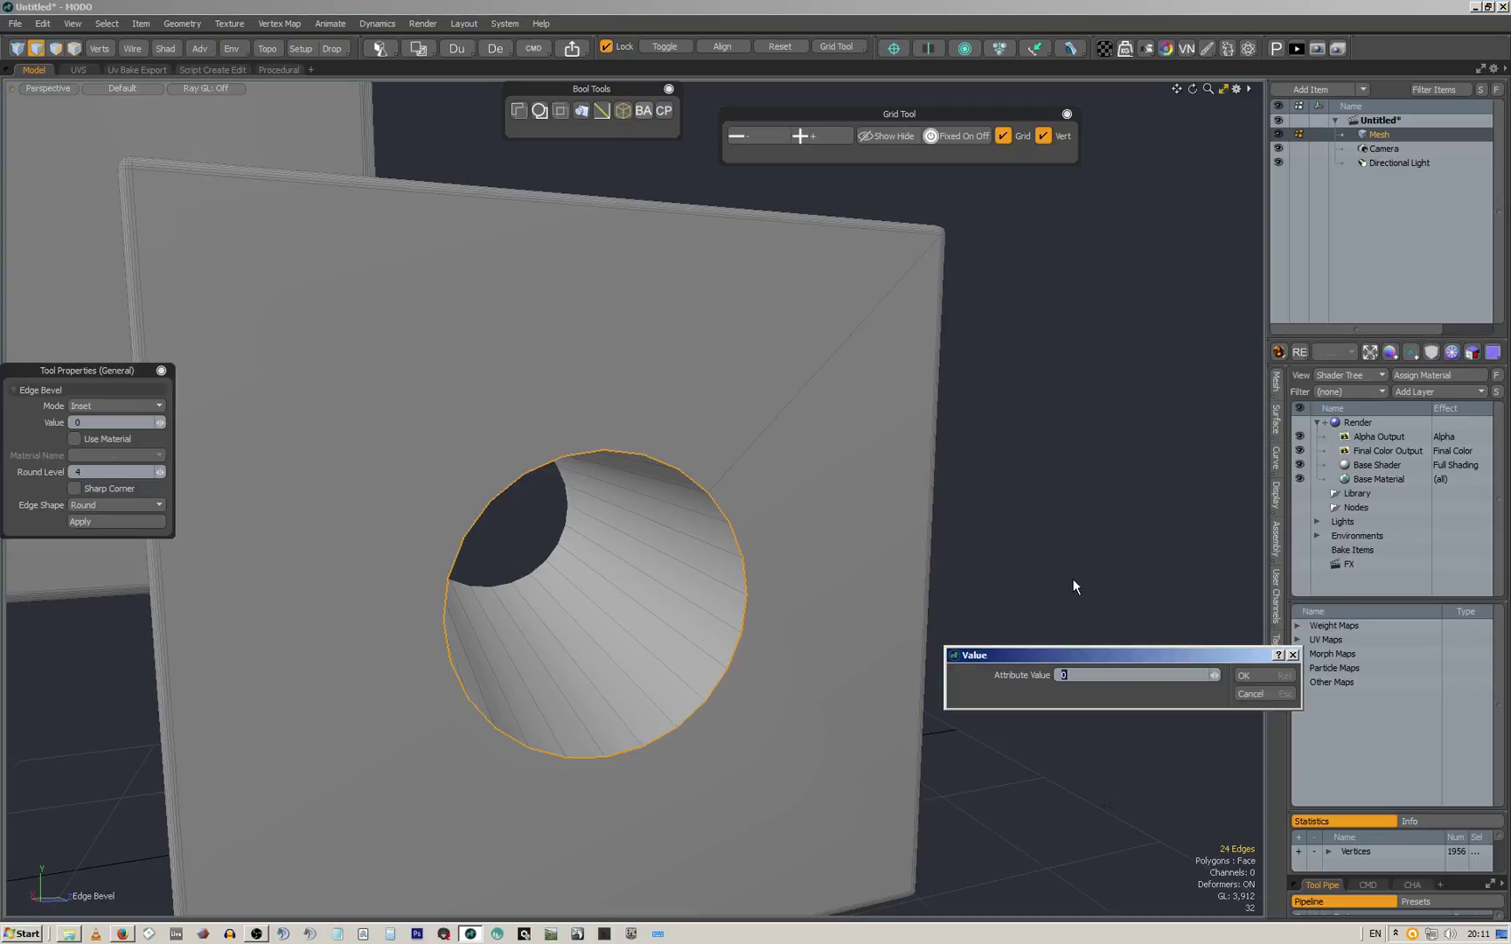
pyautogui.write('1.1')
pyautogui.press('Return')
pyautogui.press('Return')
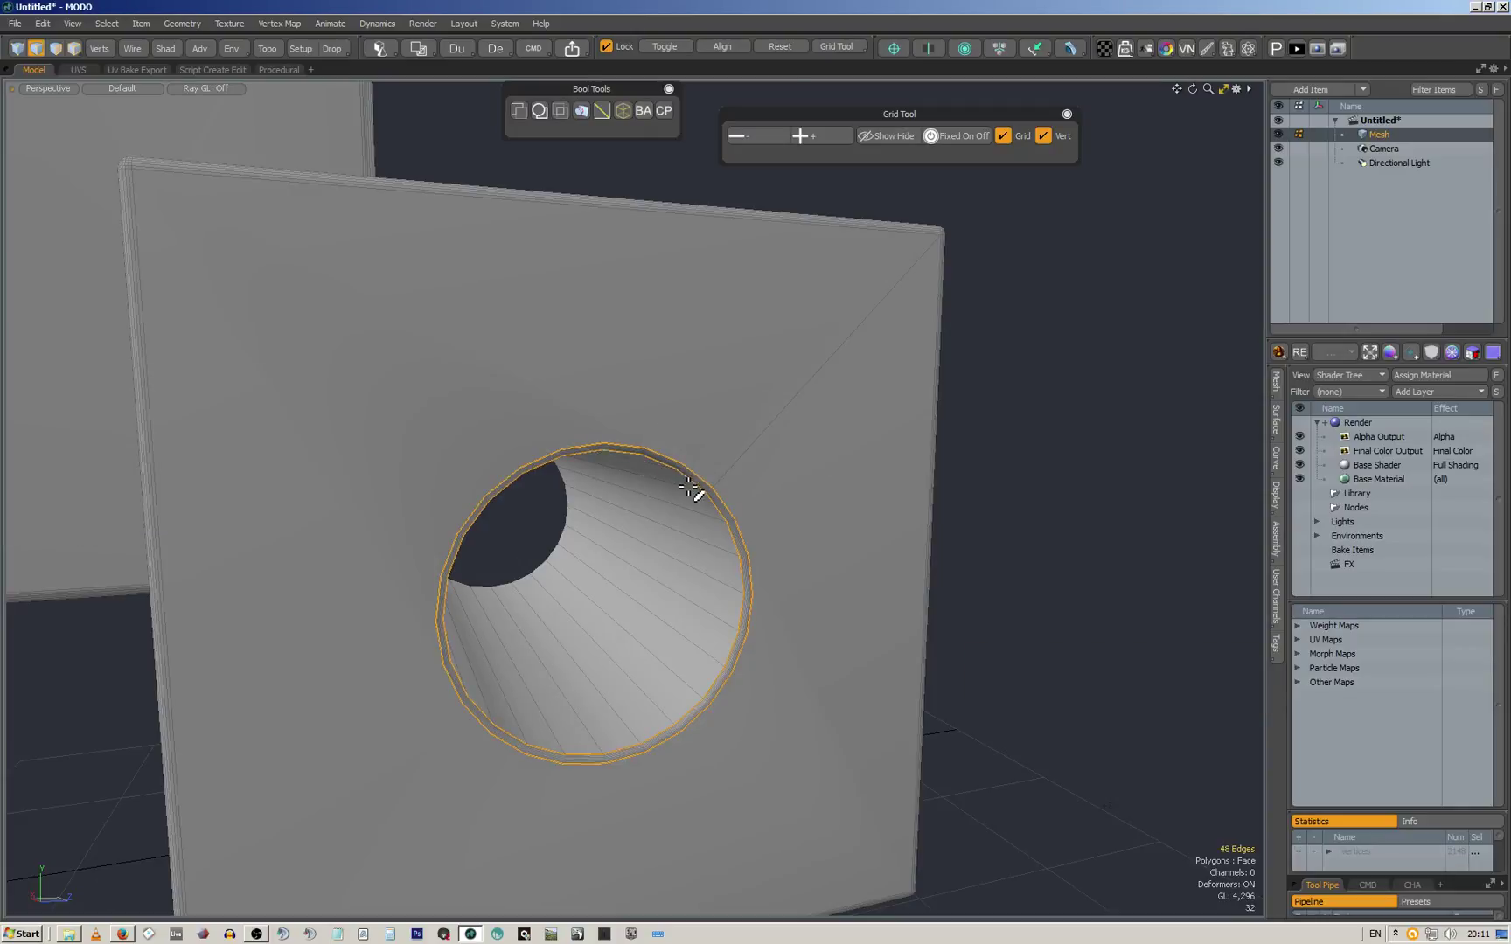
pyautogui.scroll(5, 695, 496)
pyautogui.scroll(-5, 714, 478)
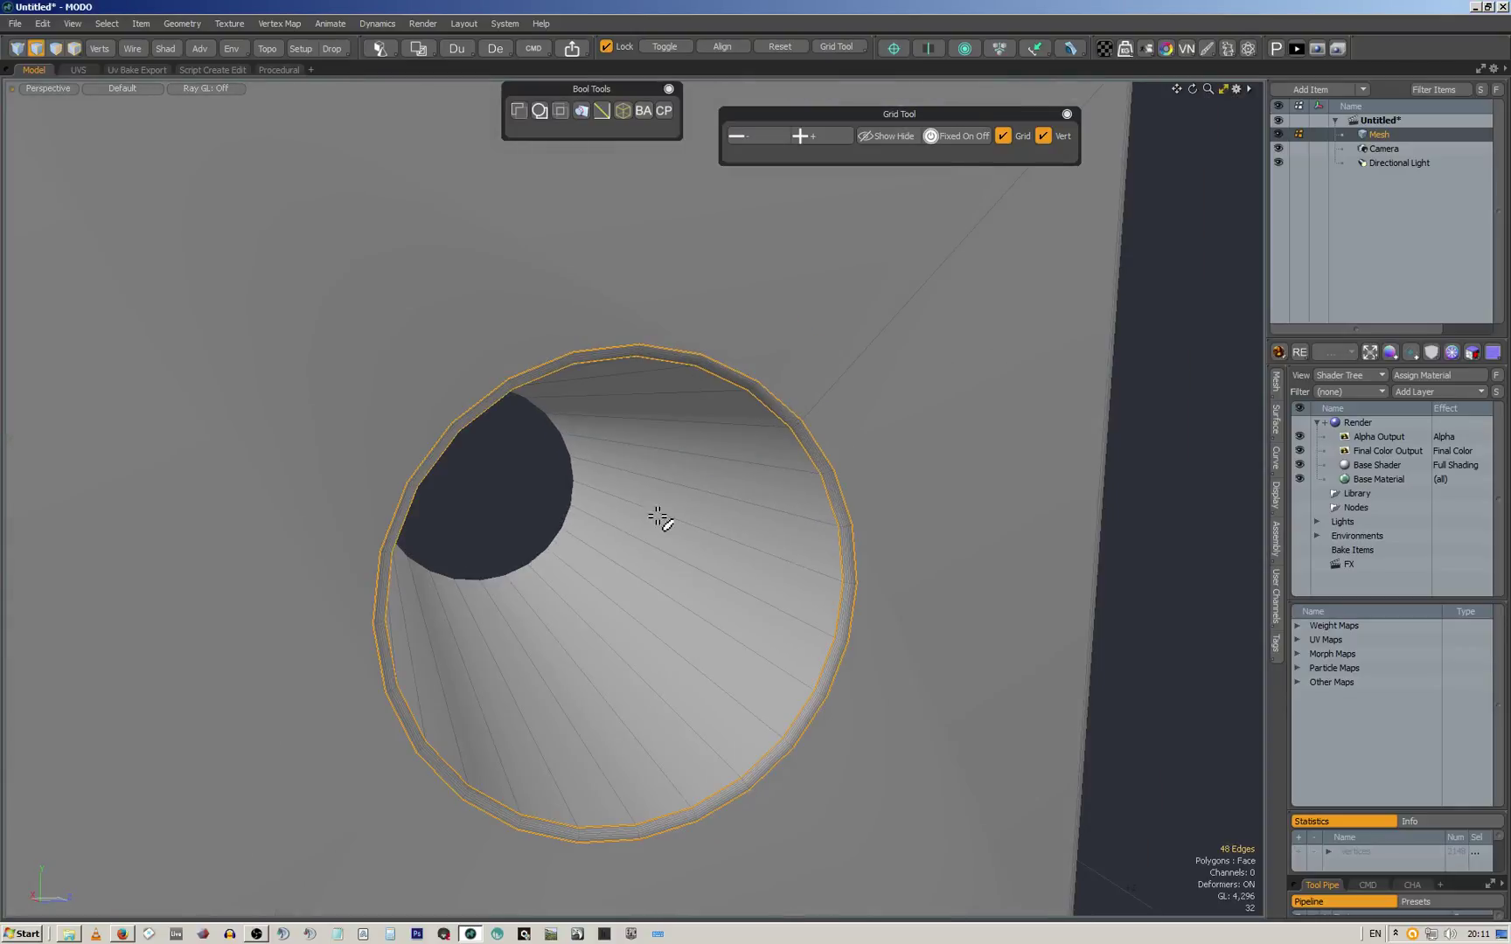
# Examine the bevelled rim around the hole, and undo the bevel
pyautogui.moveTo(715, 468); pyautogui.dragTo(627, 334, button='middle')
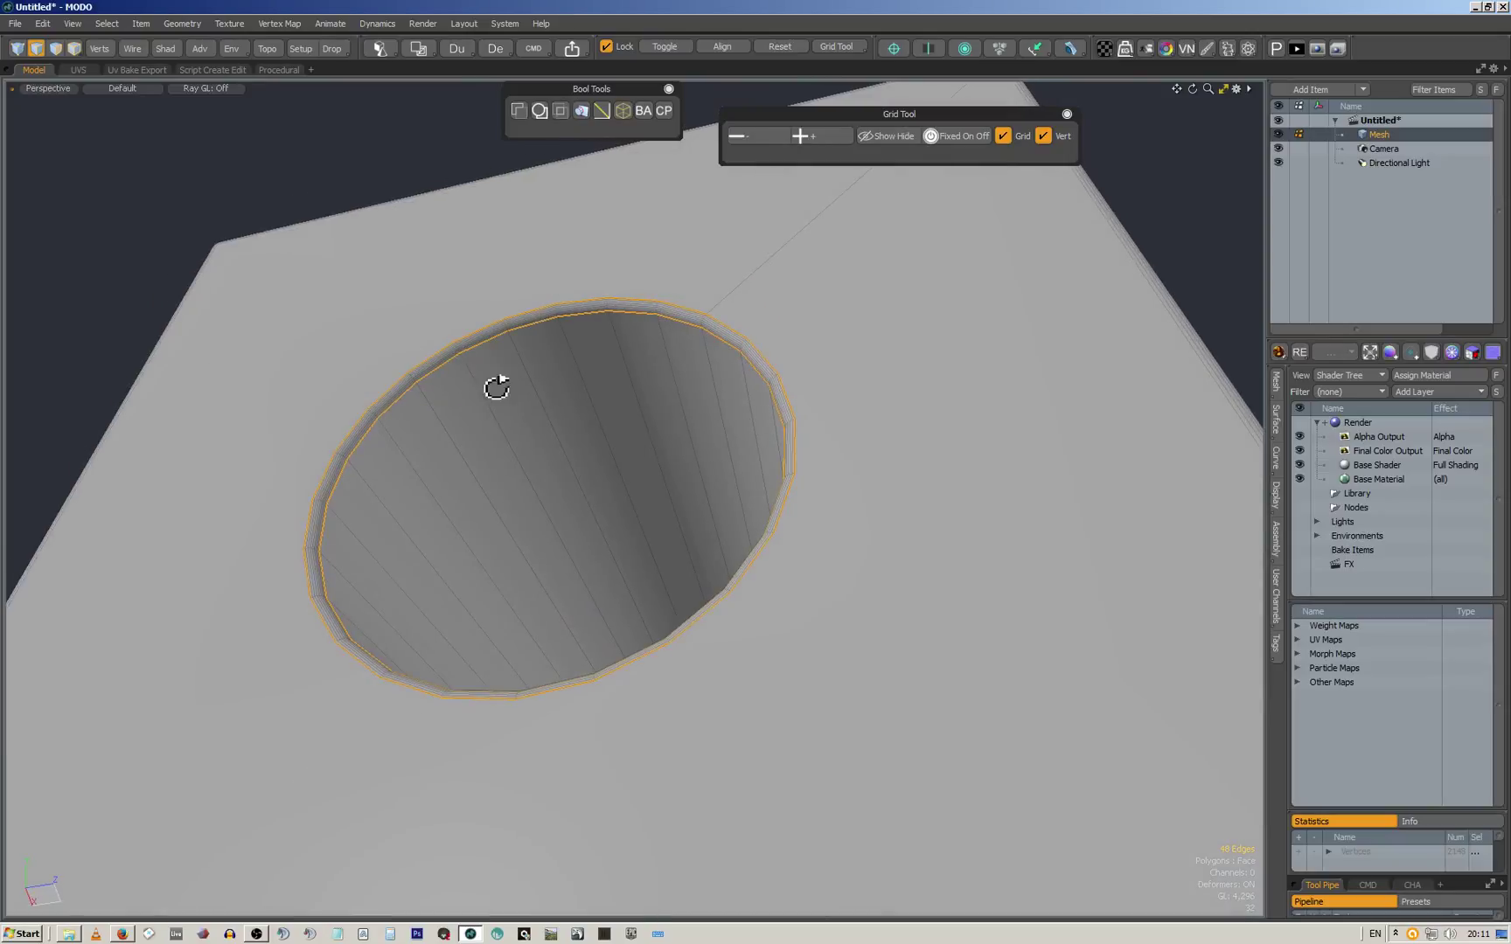
pyautogui.moveTo(495, 385); pyautogui.dragTo(618, 486, button='middle')
pyautogui.scroll(-4, 644, 436)
pyautogui.keyDown('alt'); pyautogui.moveTo(560, 424); pyautogui.dragTo(1006, 424); pyautogui.keyUp('alt')
pyautogui.keyDown('alt'); pyautogui.moveTo(523, 402); pyautogui.dragTo(145, 421); pyautogui.keyUp('alt')
pyautogui.hotkey('ctrl', 'z')
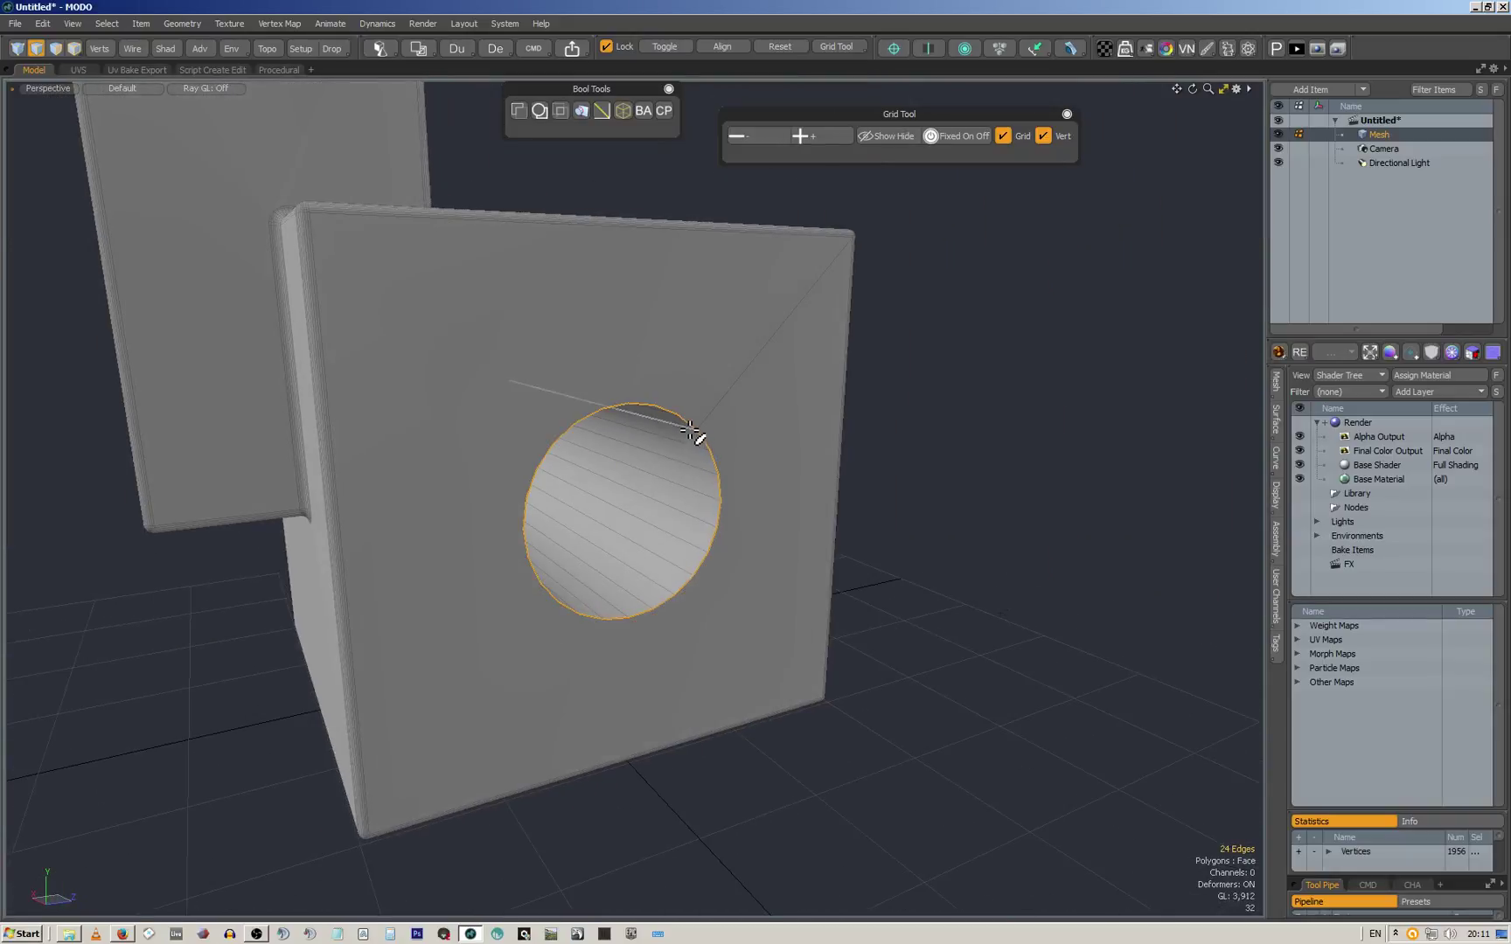
# Add the edge loop of the hole's rim on the cube's opposite face to the selection
pyautogui.keyDown('alt'); pyautogui.moveTo(561, 446); pyautogui.dragTo(983, 415); pyautogui.keyUp('alt')
pyautogui.keyDown('alt'); pyautogui.moveTo(878, 411); pyautogui.dragTo(864, 410); pyautogui.keyUp('alt')
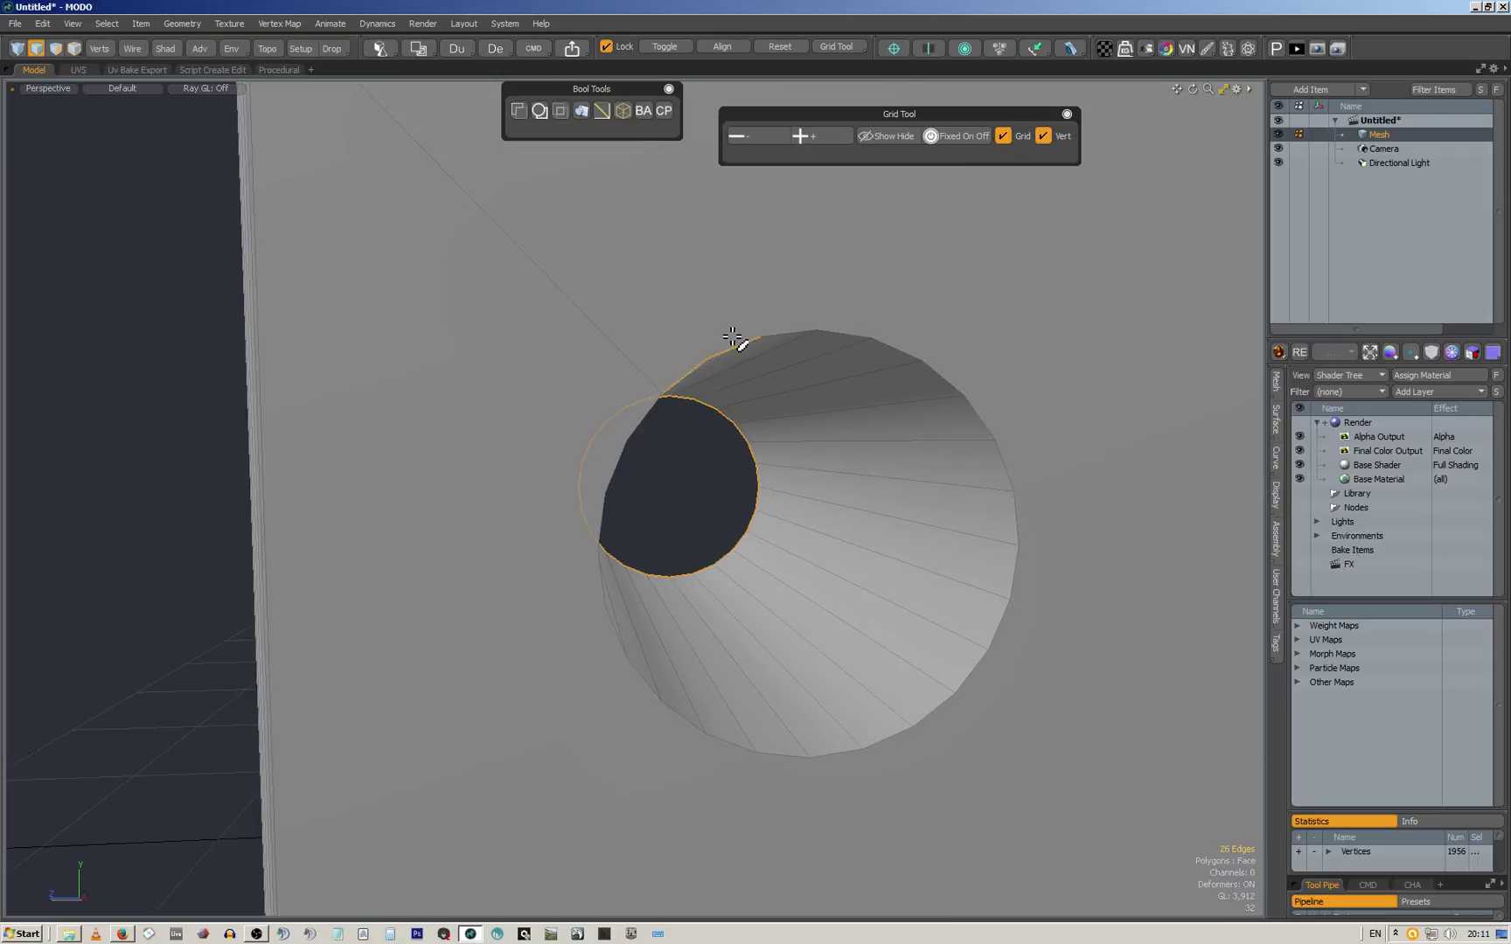
pyautogui.press('Up')
pyautogui.press('Up')
pyautogui.press('Up')
pyautogui.press('Up')
pyautogui.press('Up')
pyautogui.press('Up')
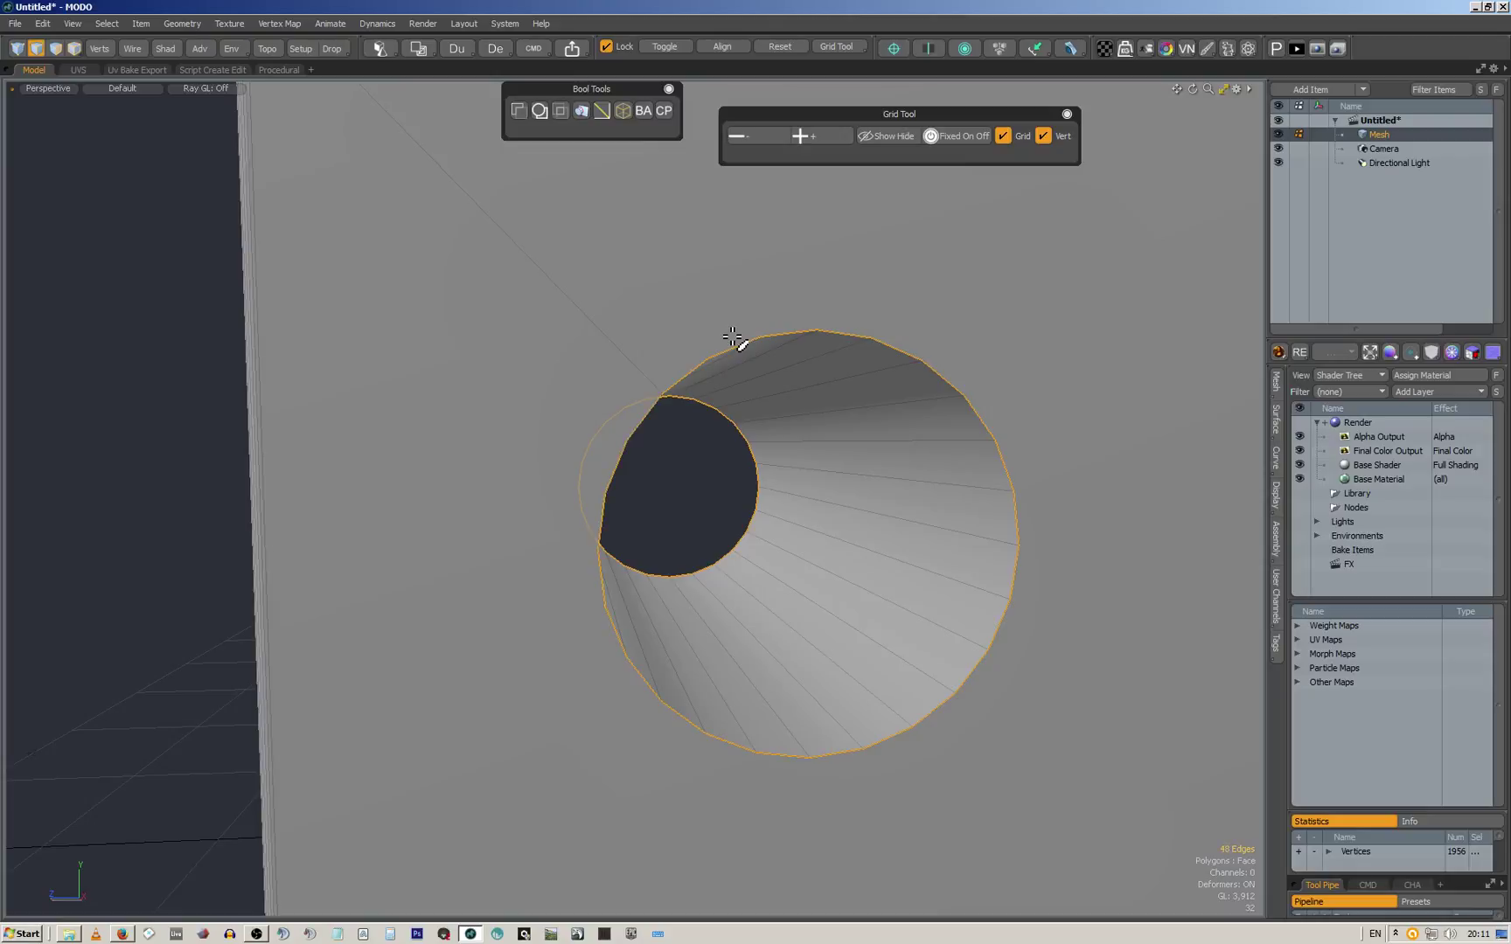
pyautogui.moveTo(910, 499); pyautogui.dragTo(788, 442, button='middle')
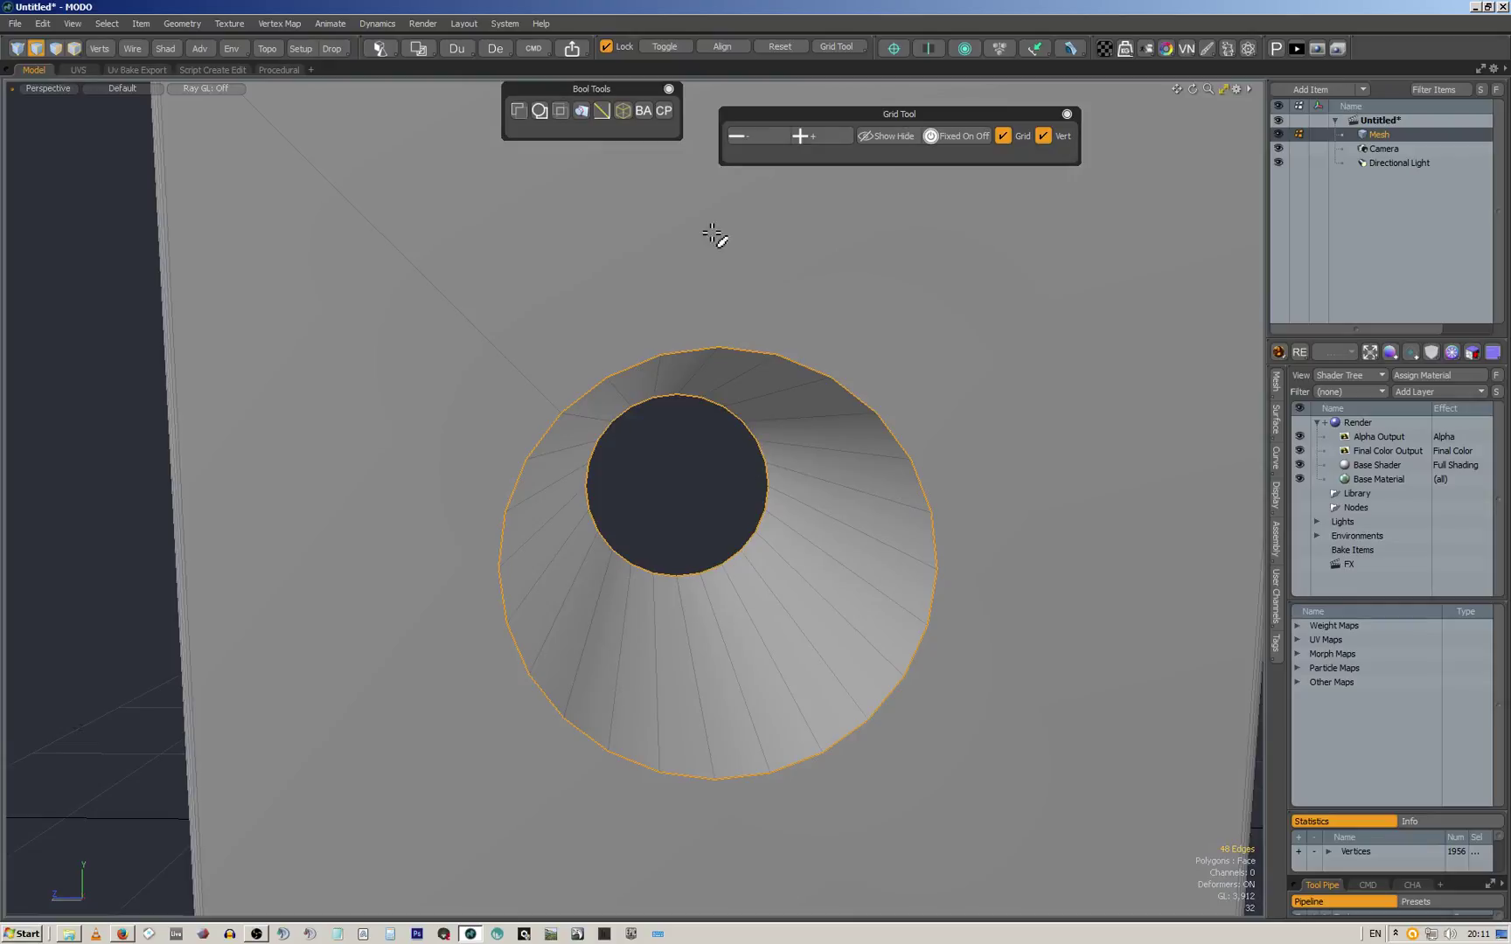
# Bevel both rims of the hole together with Bool Tools and deselect the edges
pyautogui.click(643, 110)
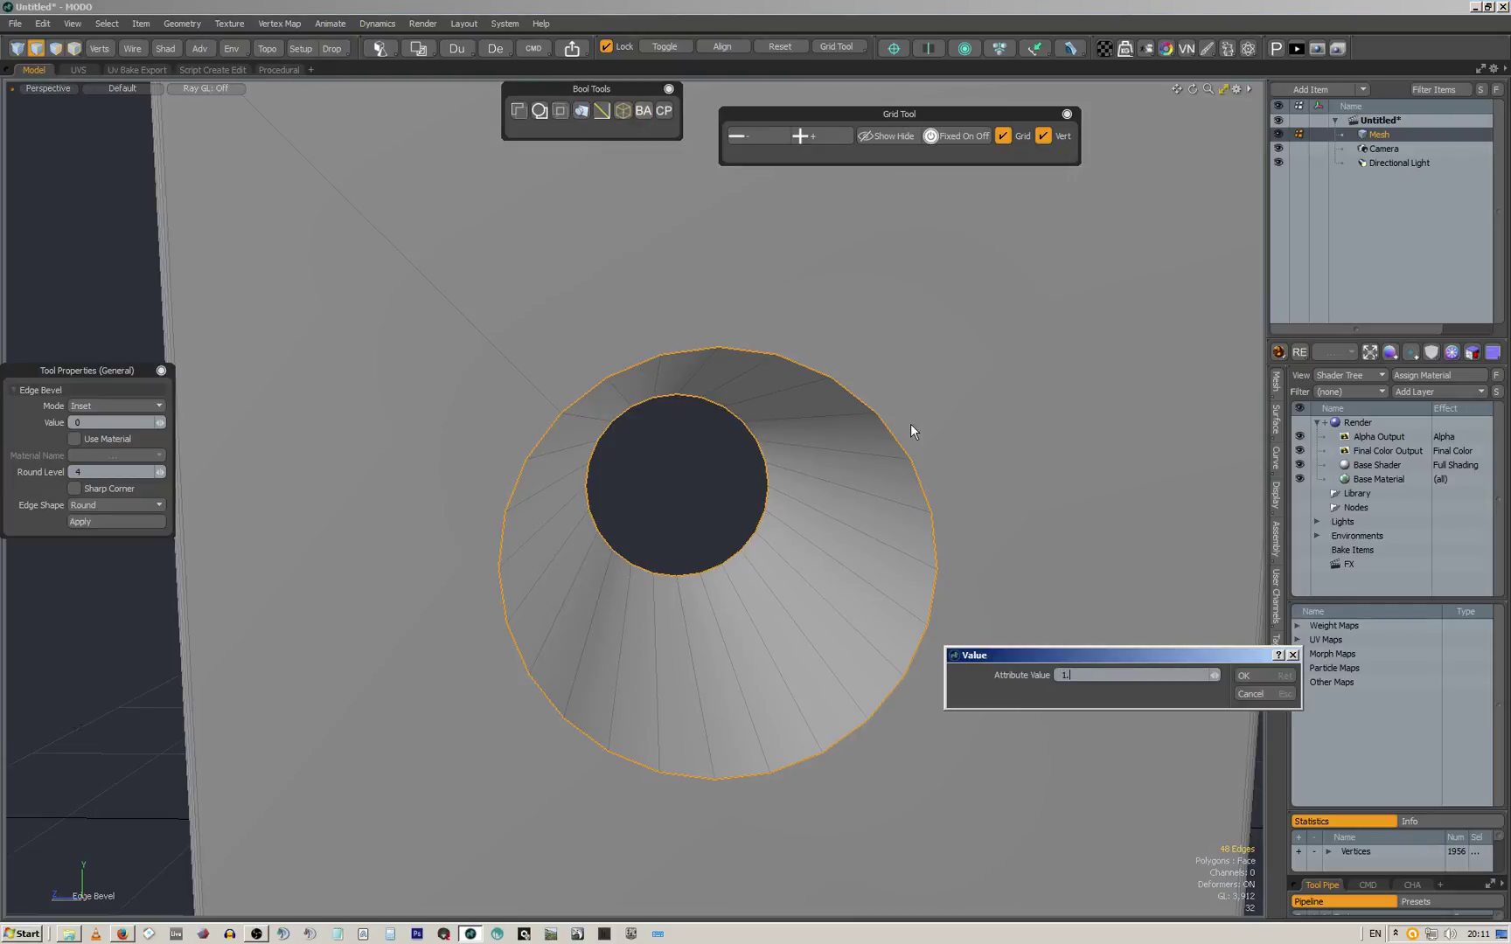
pyautogui.write('1.')
pyautogui.press('Return')
pyautogui.moveTo(948, 428); pyautogui.dragTo(836, 392, button='middle')
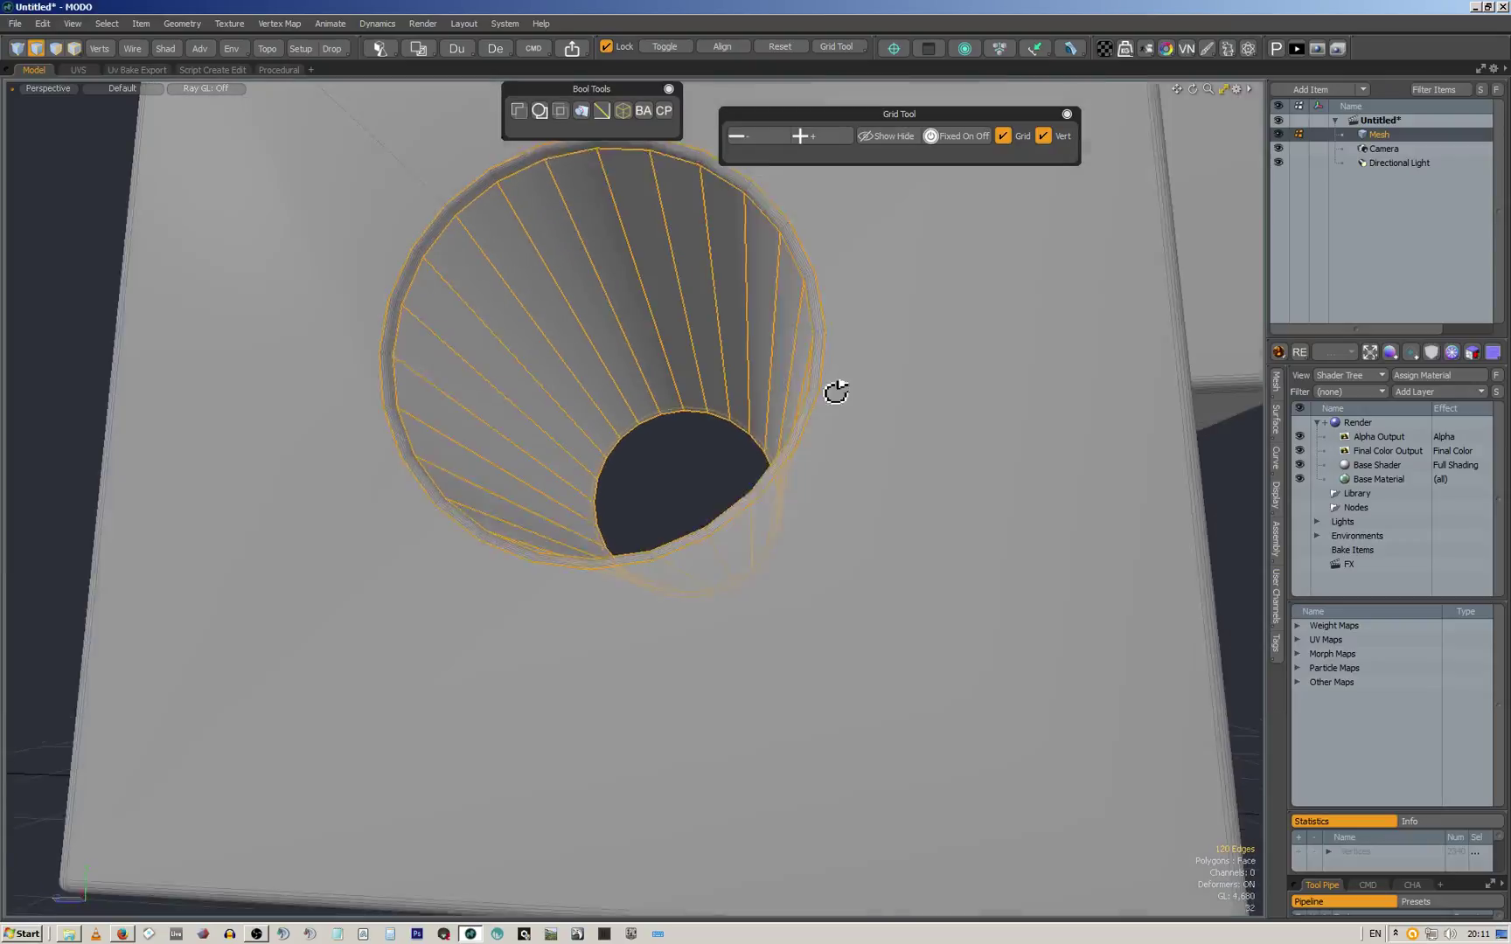
pyautogui.keyDown('alt'); pyautogui.moveTo(836, 392); pyautogui.dragTo(808, 440); pyautogui.keyUp('alt')
pyautogui.scroll(-4, 798, 429)
pyautogui.click(473, 317)
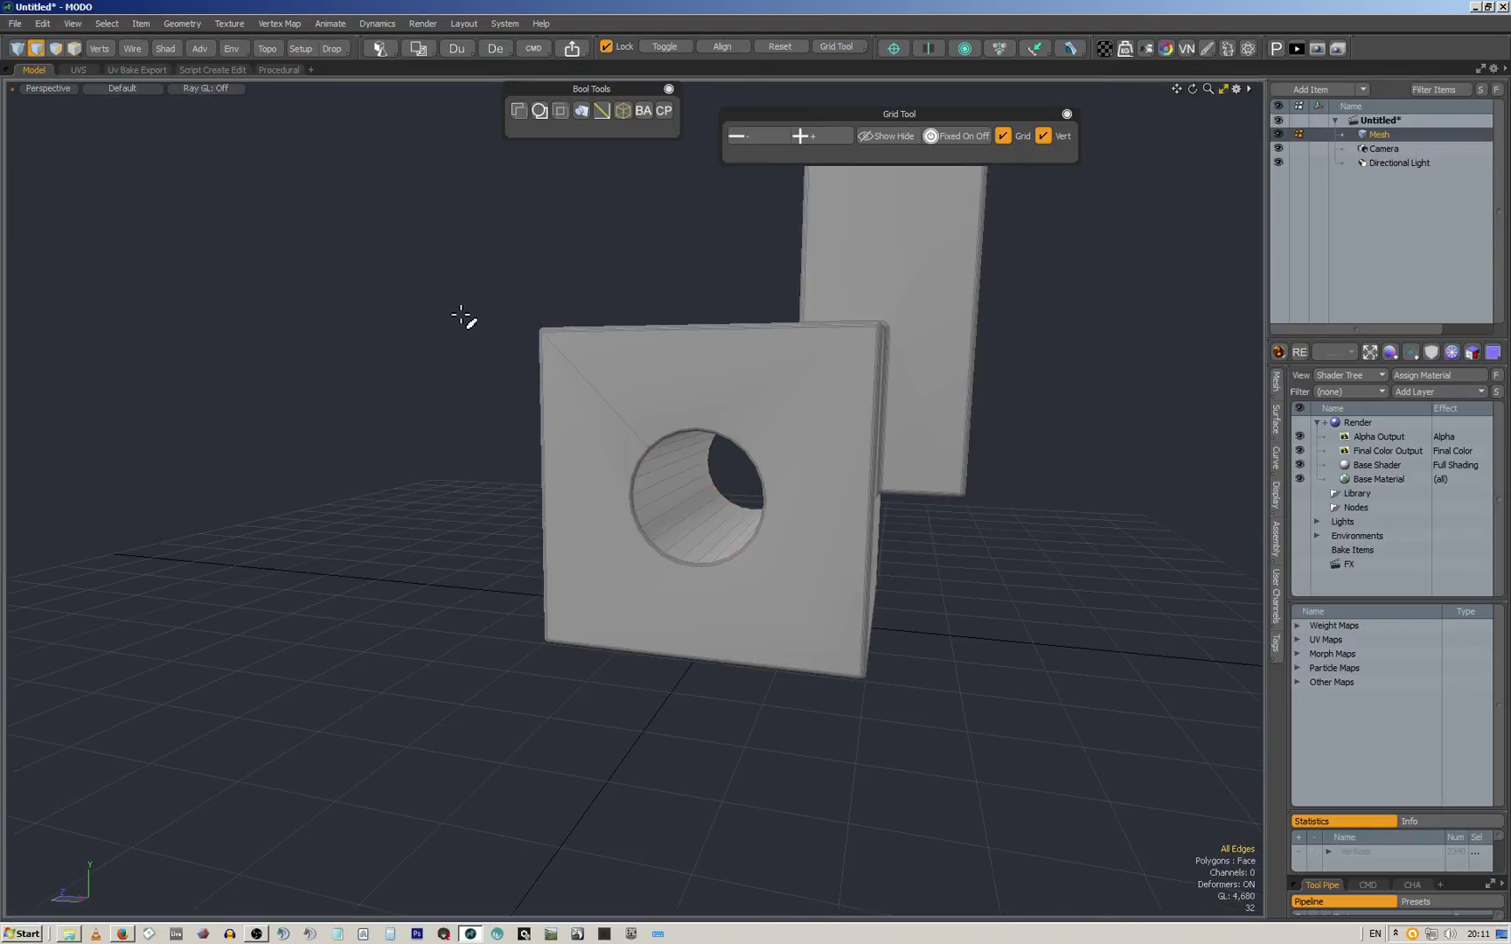
# Switch the viewport shading to Reflection and inspect the bevelled hole and cube from several sides
pyautogui.moveTo(465, 317); pyautogui.dragTo(553, 324, button='middle')
pyautogui.scroll(3, 854, 396)
pyautogui.moveTo(854, 395); pyautogui.dragTo(674, 288, button='middle')
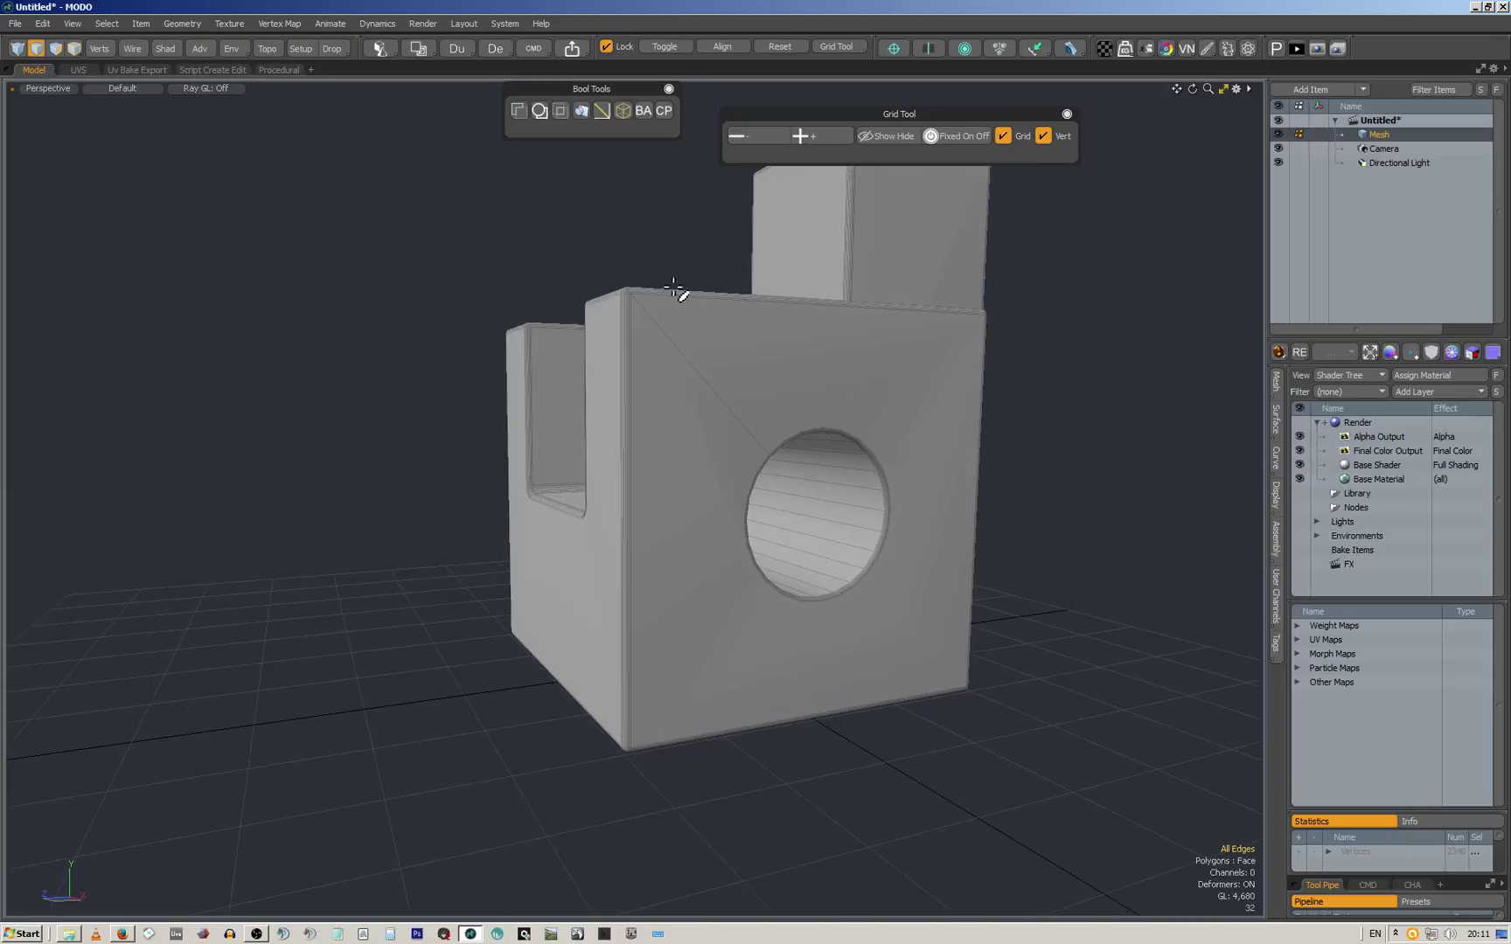
pyautogui.click(166, 50)
pyautogui.click(166, 50)
pyautogui.click(166, 50)
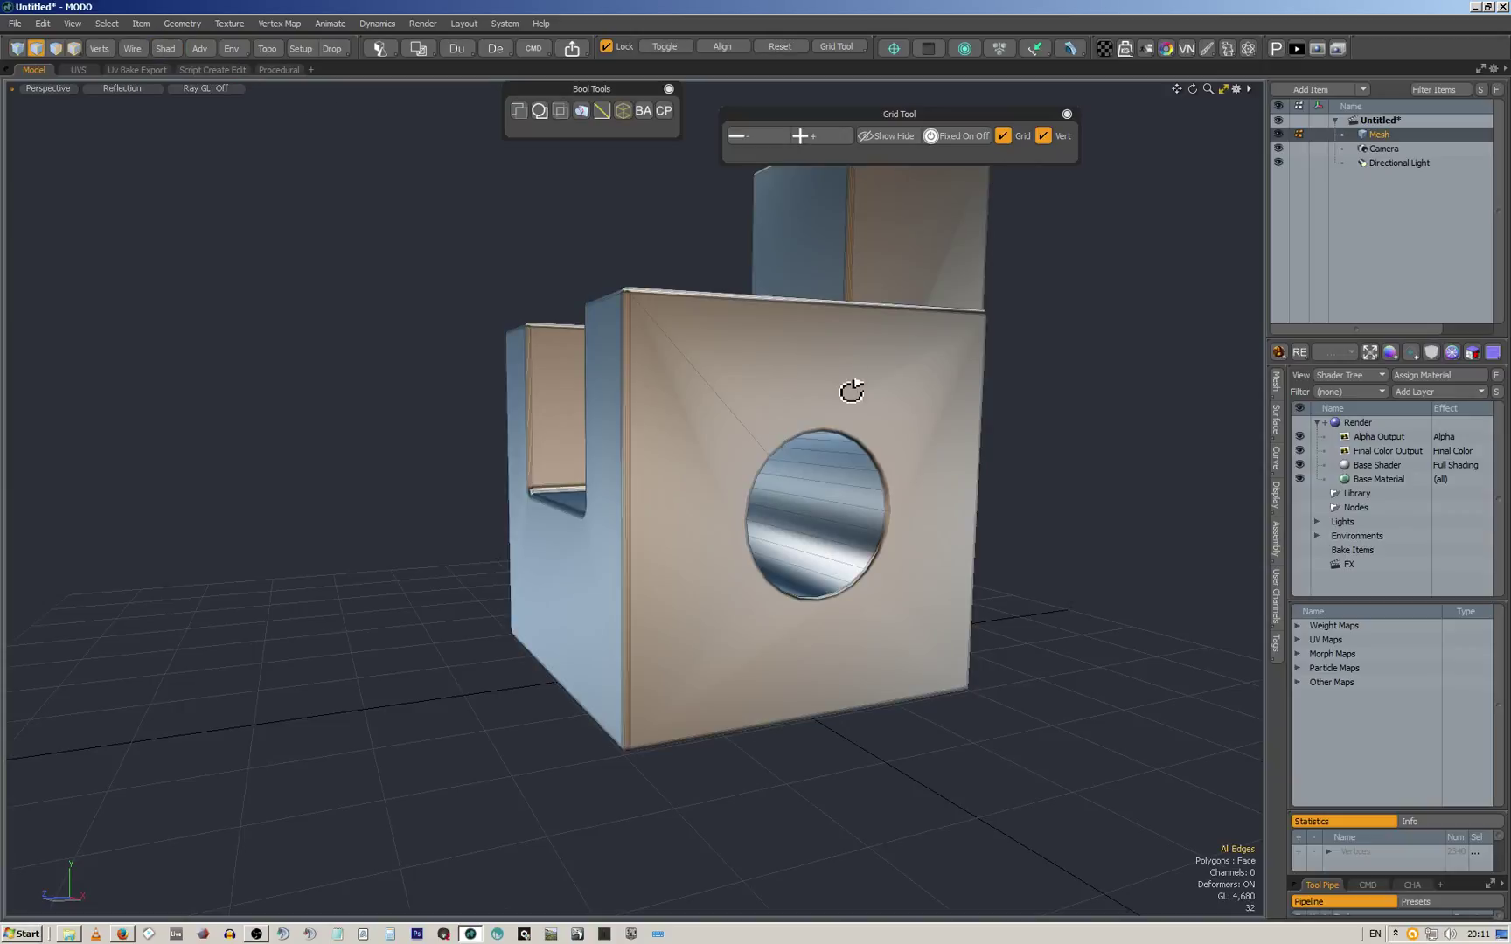
pyautogui.moveTo(852, 391)
pyautogui.mouseDown(button='middle')
pyautogui.moveTo(769, 307)
pyautogui.moveTo(786, 320)
pyautogui.moveTo(772, 391)
pyautogui.moveTo(869, 381)
pyautogui.moveTo(795, 405)
pyautogui.moveTo(799, 456)
pyautogui.moveTo(820, 461)
pyautogui.moveTo(802, 330)
pyautogui.moveTo(816, 310)
pyautogui.moveTo(791, 269)
pyautogui.moveTo(820, 351)
pyautogui.moveTo(861, 368)
pyautogui.moveTo(776, 395)
pyautogui.moveTo(960, 464)
pyautogui.moveTo(854, 483)
pyautogui.moveTo(880, 492)
pyautogui.moveTo(739, 448)
pyautogui.moveTo(767, 470)
pyautogui.moveTo(810, 438)
pyautogui.moveTo(749, 418)
pyautogui.moveTo(718, 435)
pyautogui.moveTo(616, 412)
pyautogui.mouseUp(button='middle')
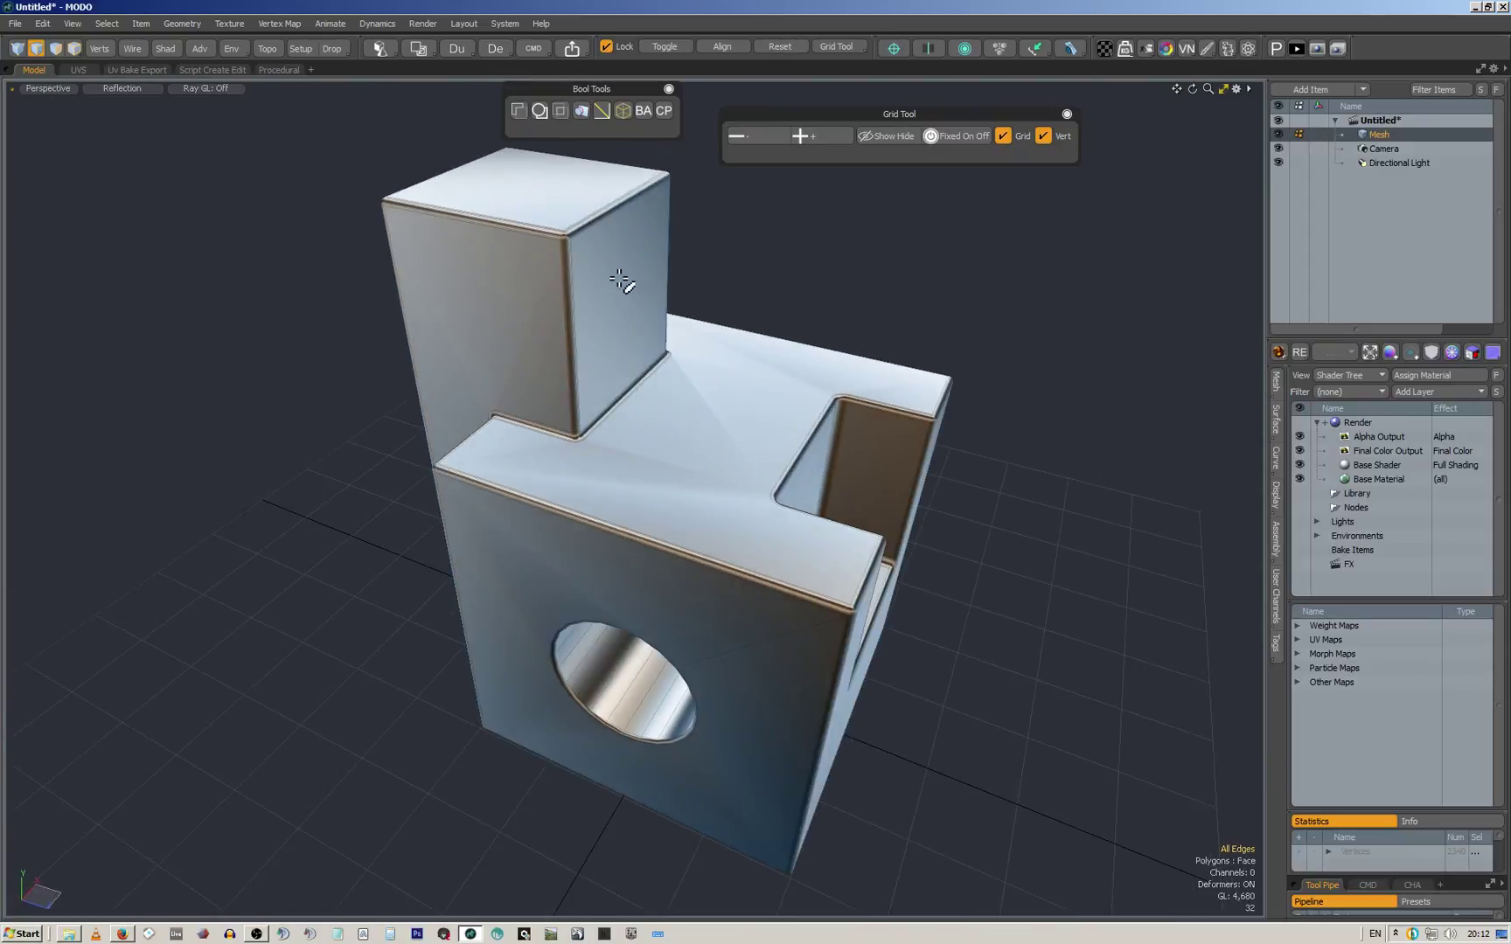
# Display the model in Wireframe shading, and return the viewport to Default shading
pyautogui.click(167, 50)
pyautogui.click(167, 50)
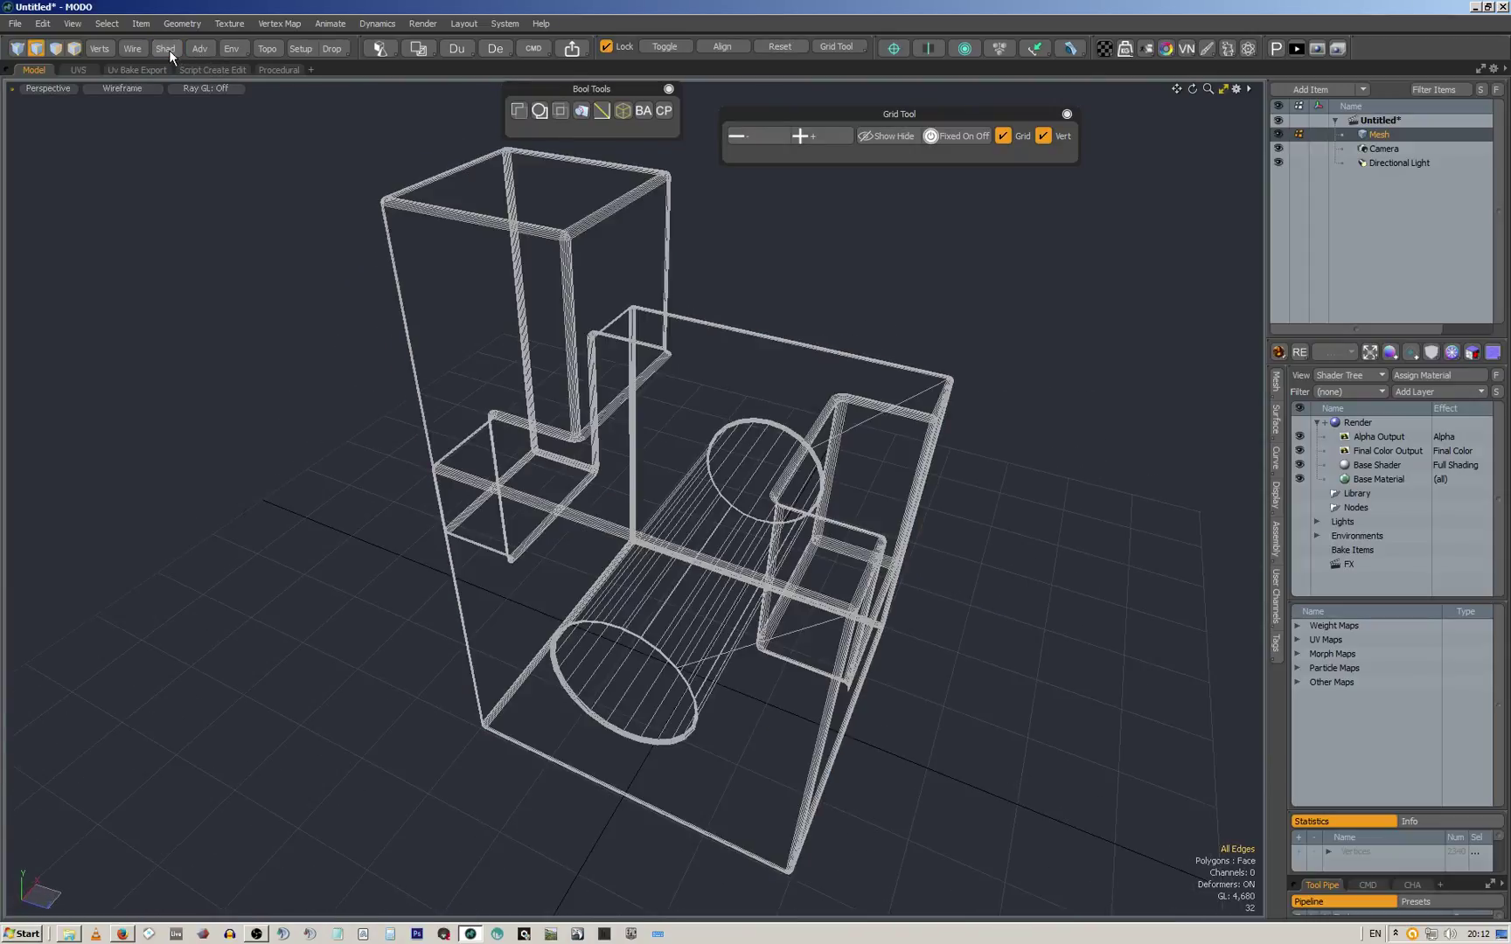
pyautogui.click(169, 50)
pyautogui.click(168, 50)
pyautogui.moveTo(708, 376); pyautogui.dragTo(592, 363, button='middle')
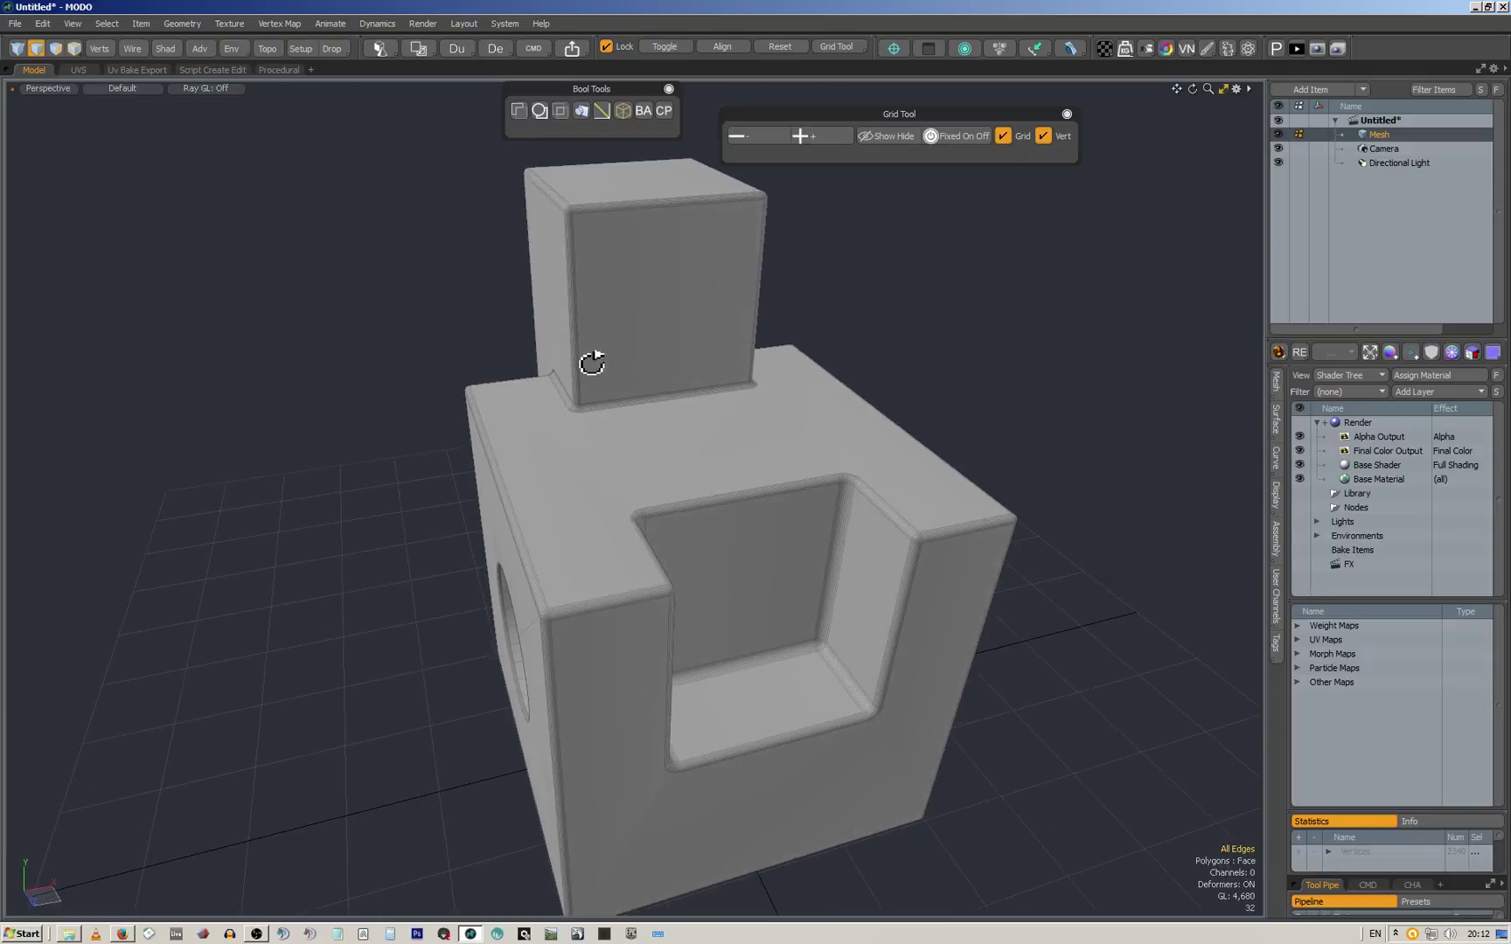
# Run Mesh Cleanup on the model with all options enabled, and close the Grid Tool palette
pyautogui.press('F5')
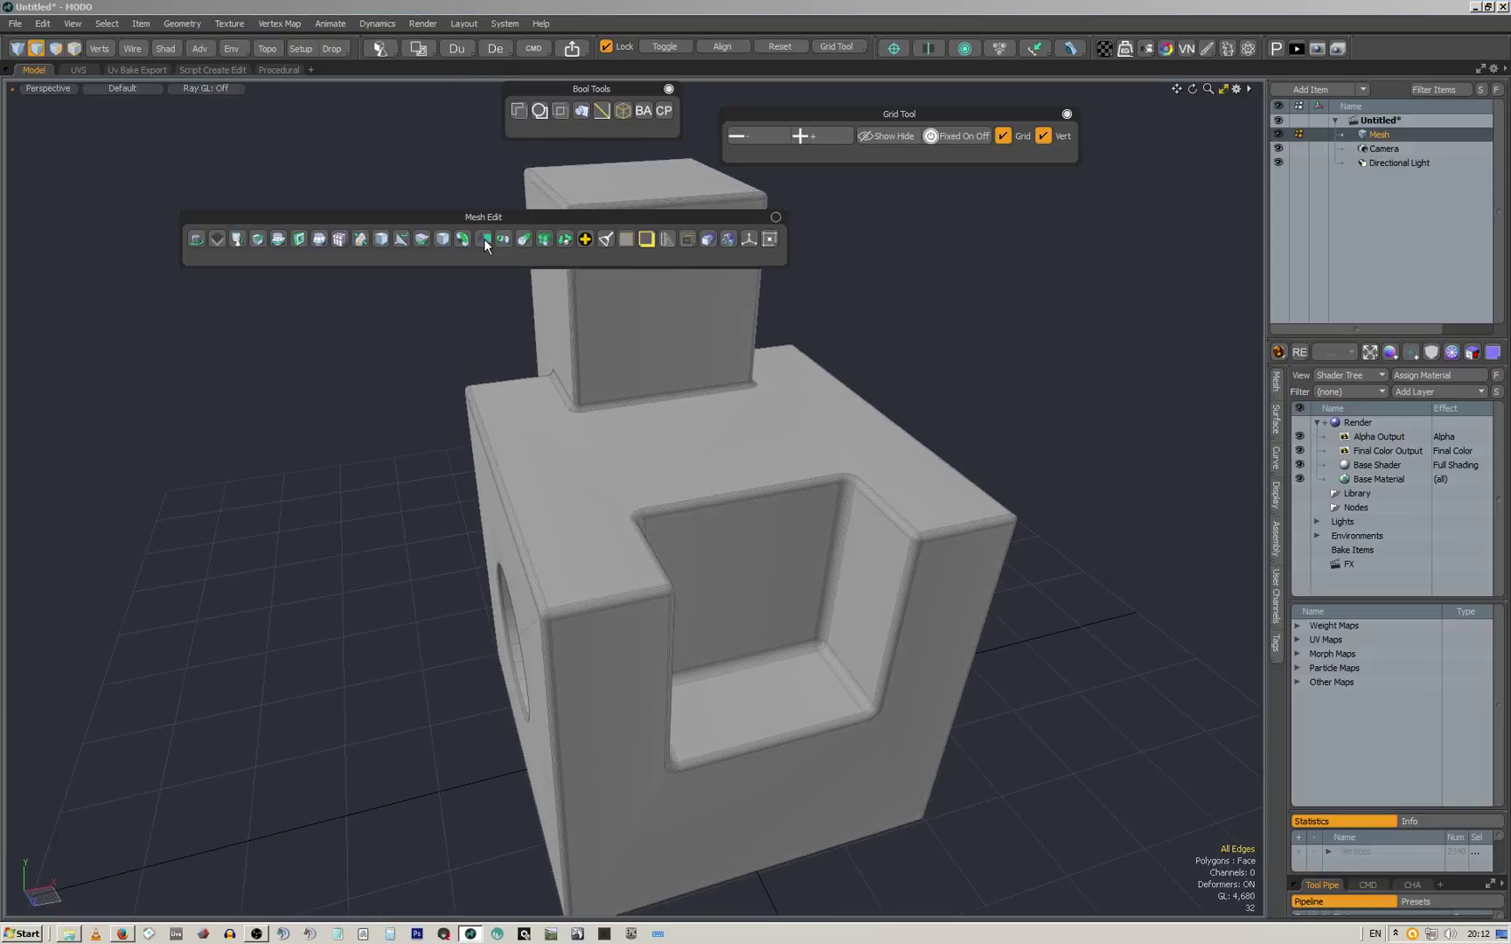
pyautogui.click(607, 241)
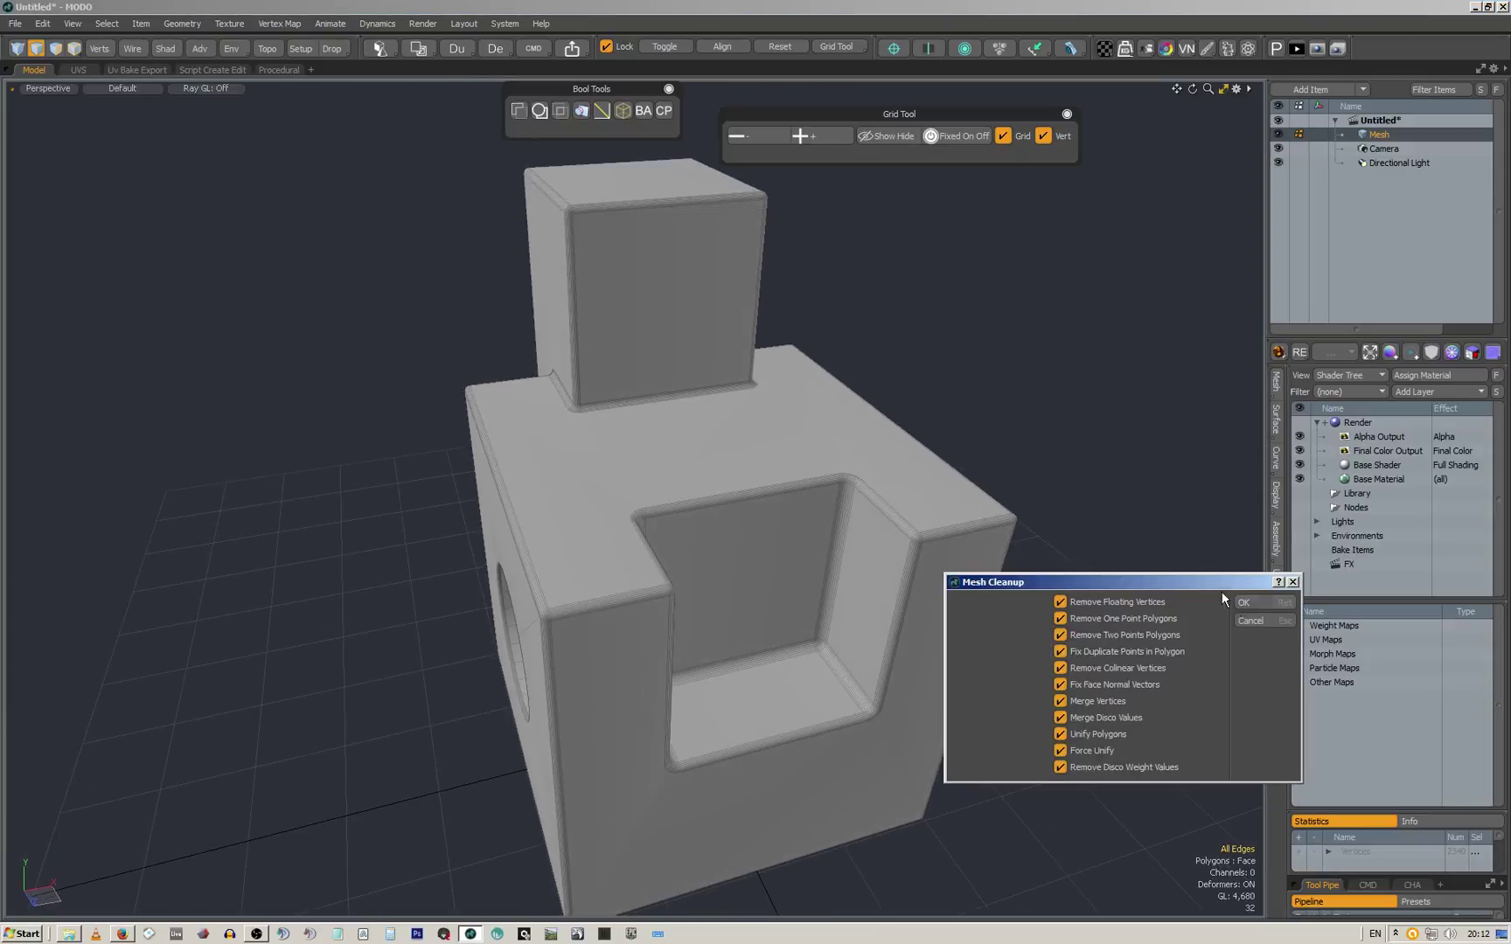
pyautogui.click(1270, 603)
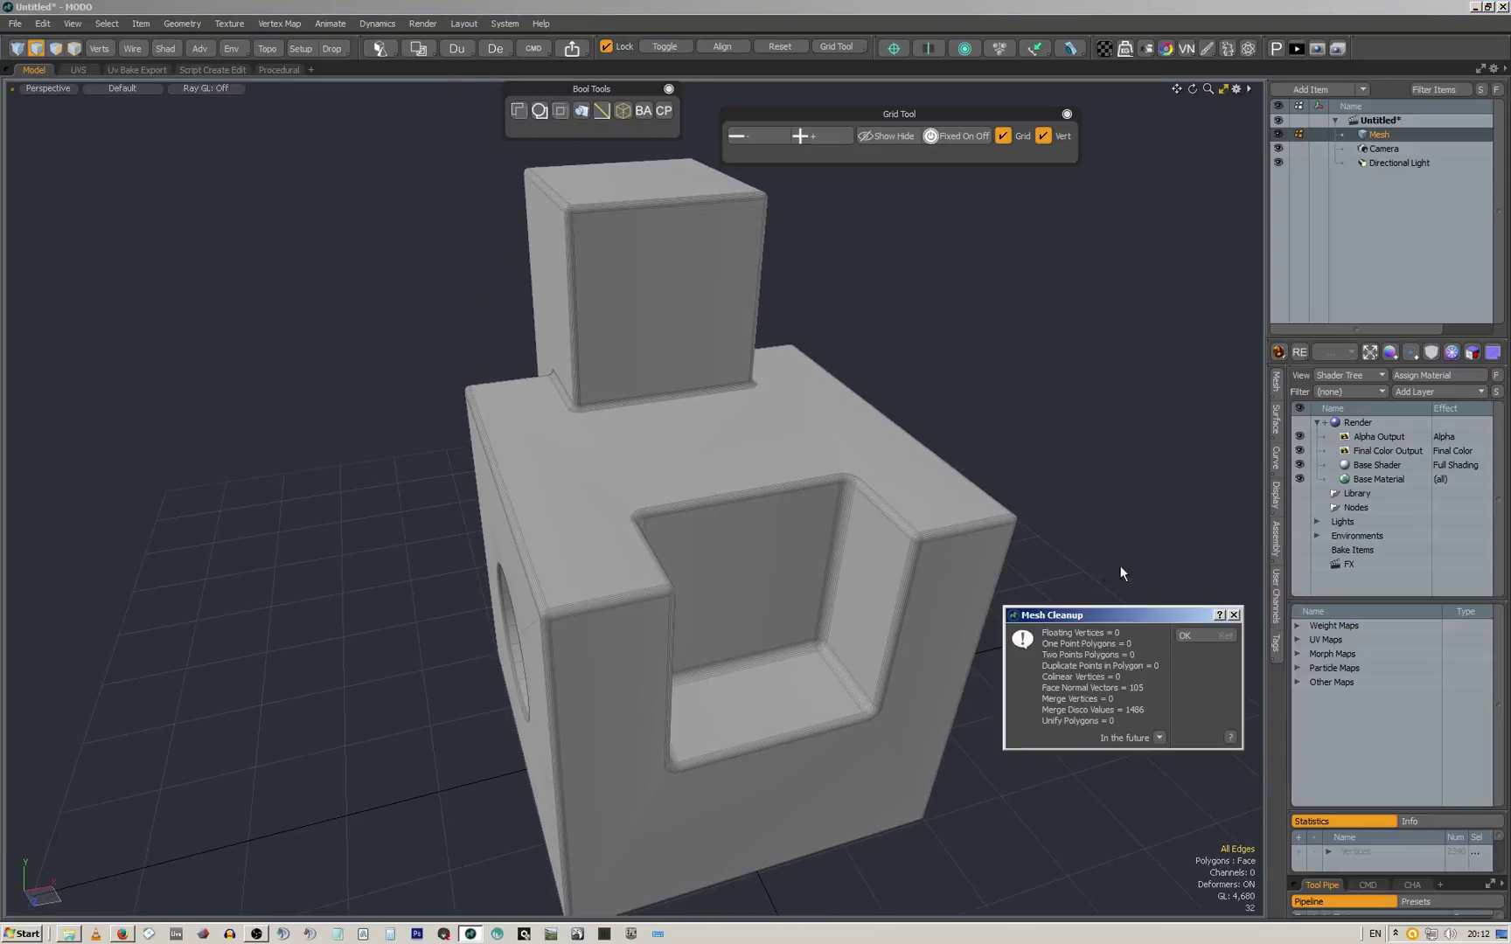
pyautogui.click(1069, 115)
pyautogui.keyDown('alt'); pyautogui.moveTo(725, 404); pyautogui.dragTo(804, 398); pyautogui.keyUp('alt')
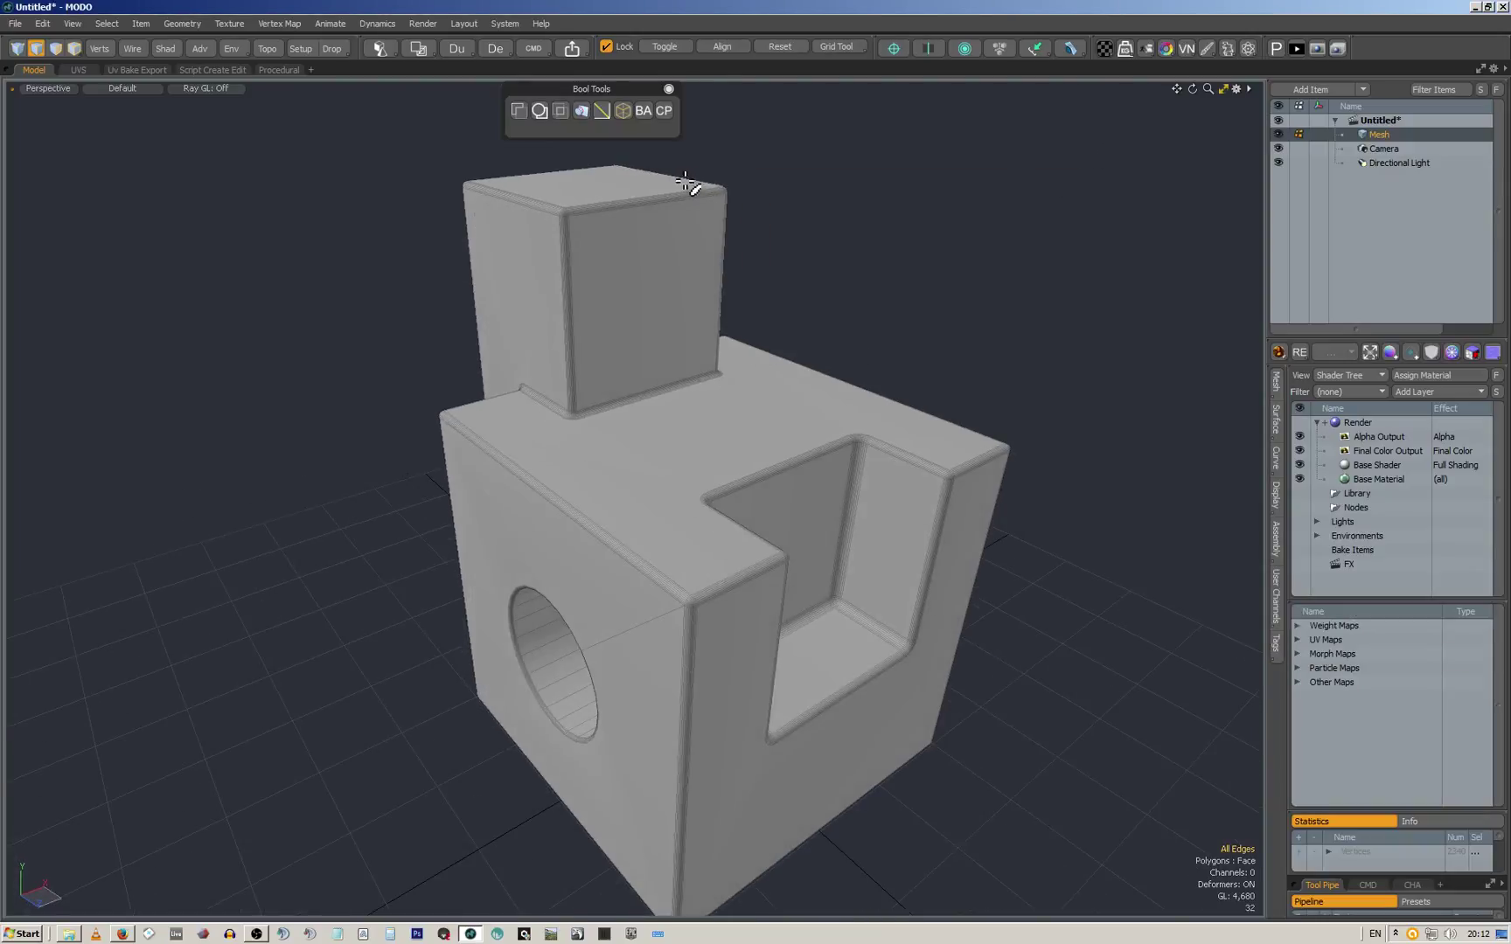
# Cycle the viewport shading through Wireframe to Reflection and examine the shading of the cube's top face
pyautogui.click(667, 113)
pyautogui.keyDown('alt'); pyautogui.moveTo(763, 415); pyautogui.dragTo(802, 411); pyautogui.keyUp('alt')
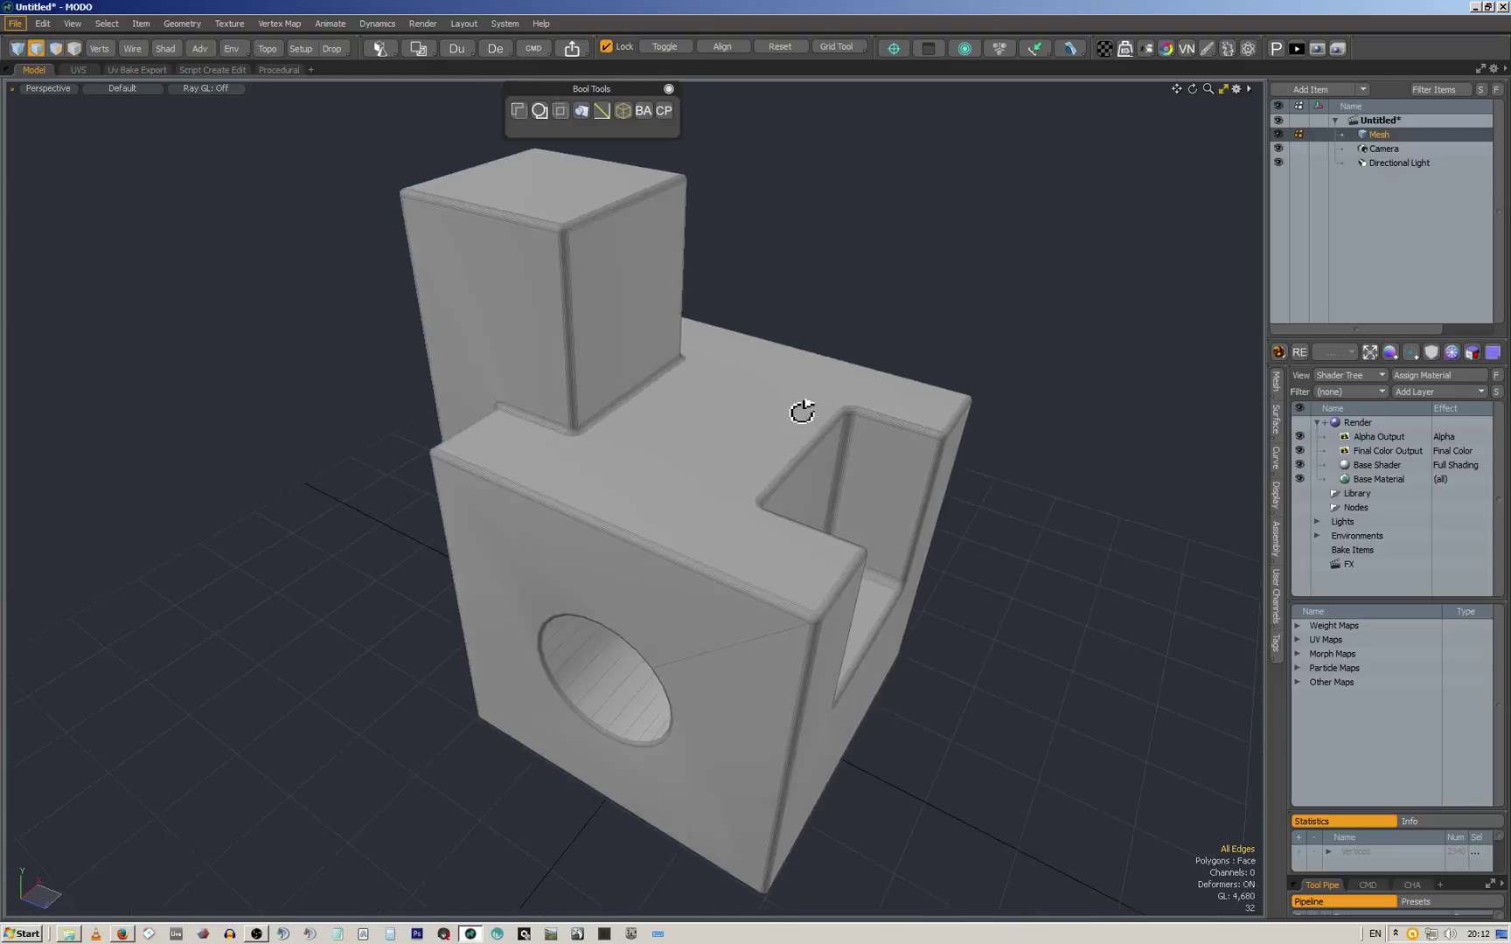
pyautogui.click(167, 49)
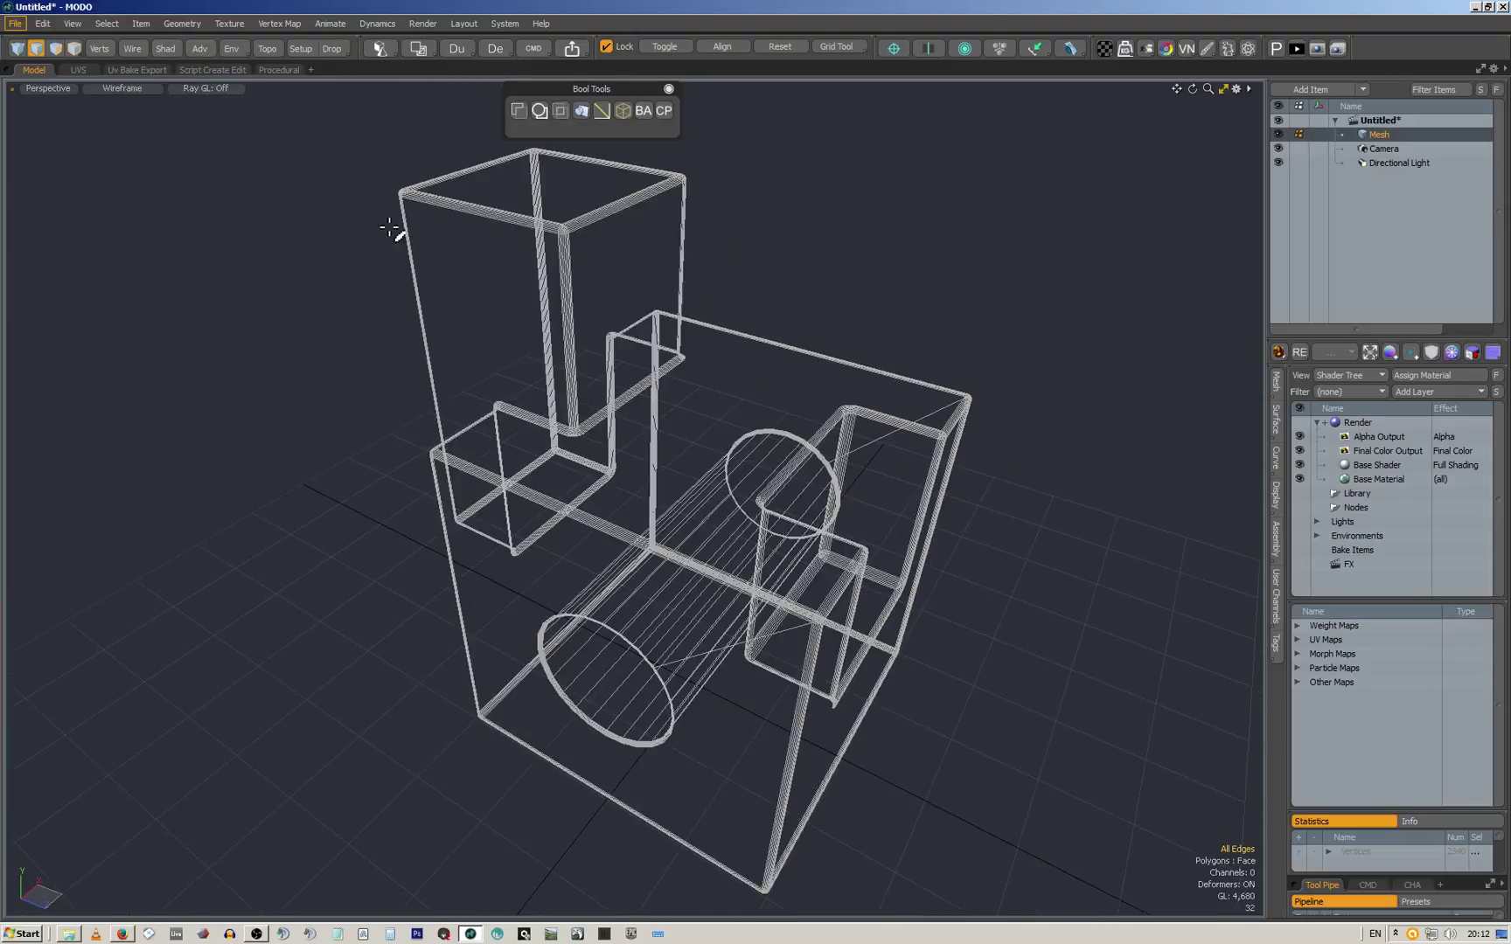
pyautogui.click(168, 49)
pyautogui.click(168, 49)
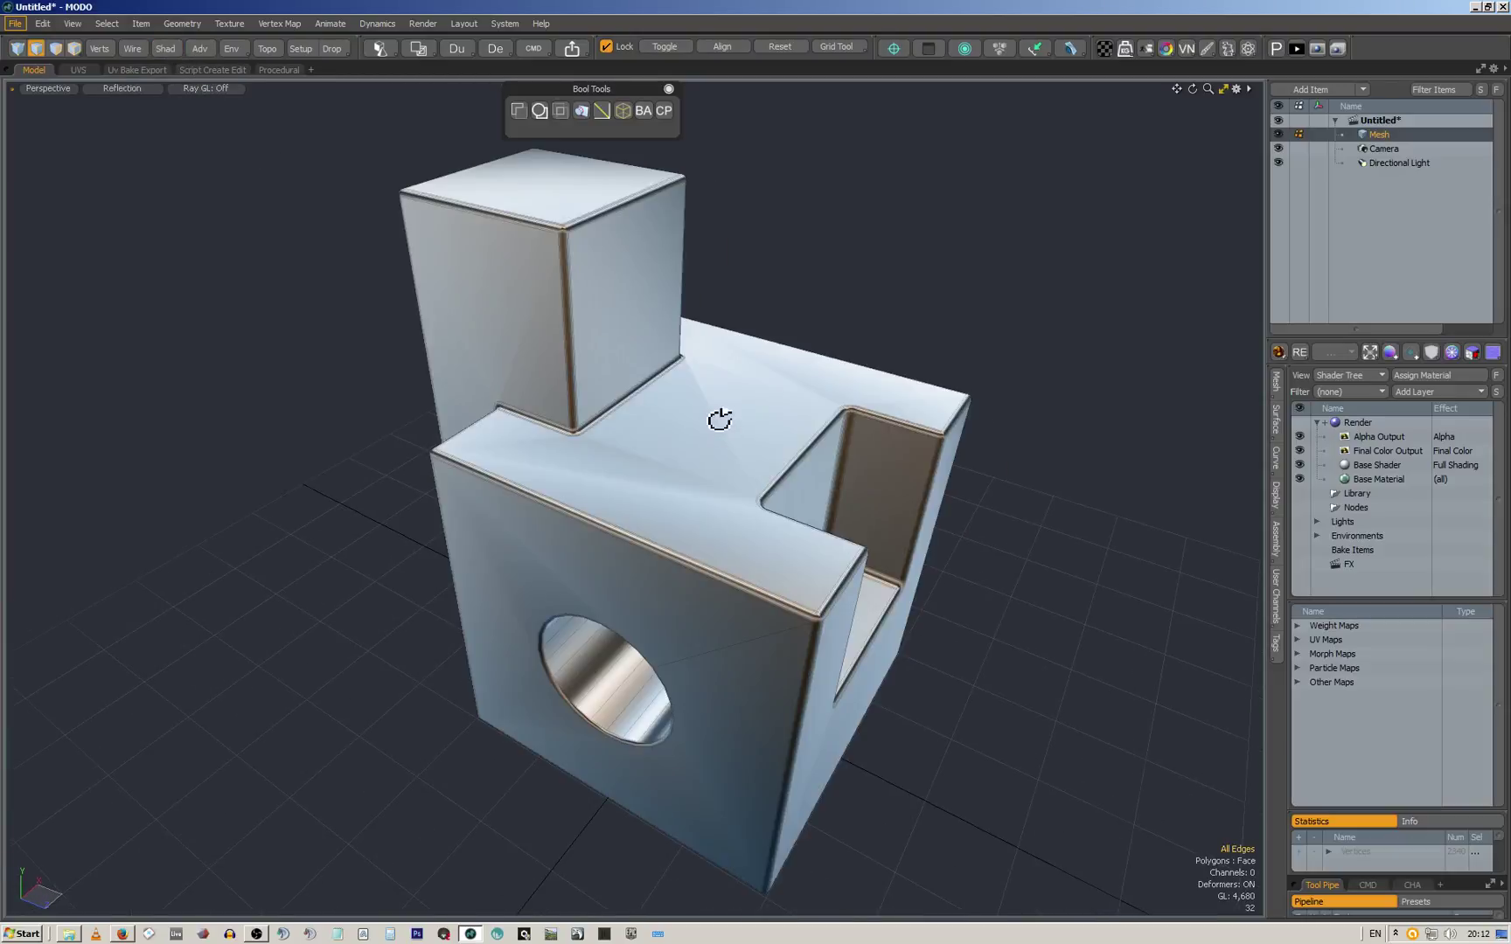
pyautogui.moveTo(719, 418)
pyautogui.keyDown('alt'); pyautogui.mouseDown()
pyautogui.moveTo(683, 439)
pyautogui.moveTo(732, 401)
pyautogui.mouseUp(); pyautogui.keyUp('alt')
pyautogui.scroll(3, 736, 405)
pyautogui.scroll(-2, 726, 404)
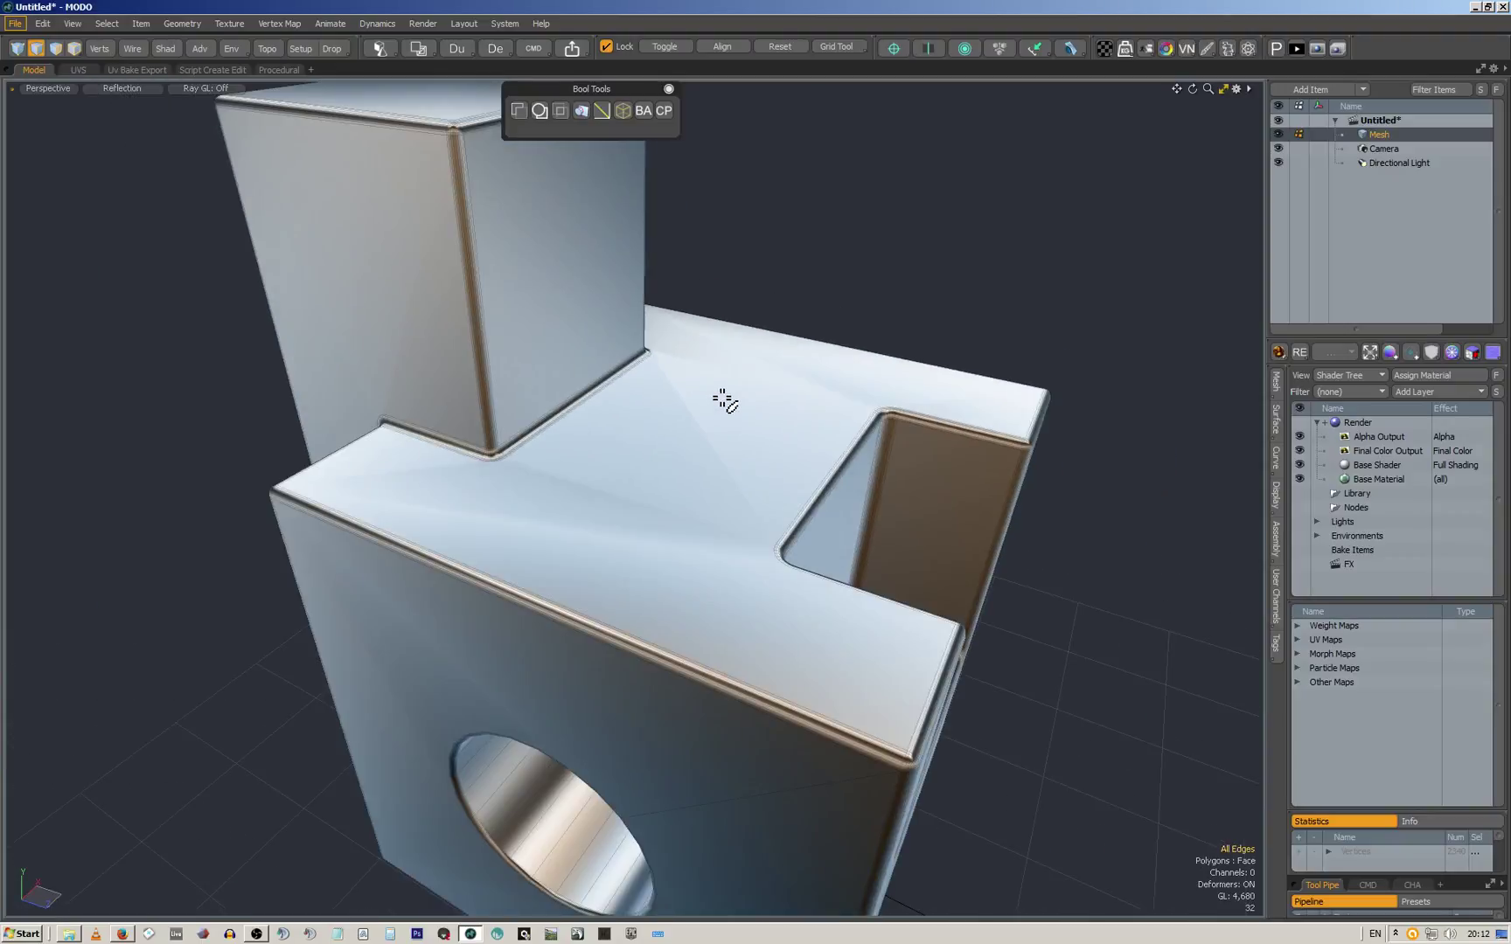
# Move the cube's top polygon to a new layer with the CP tool, and paste it back into the original mesh
pyautogui.press('3')
pyautogui.click(715, 402)
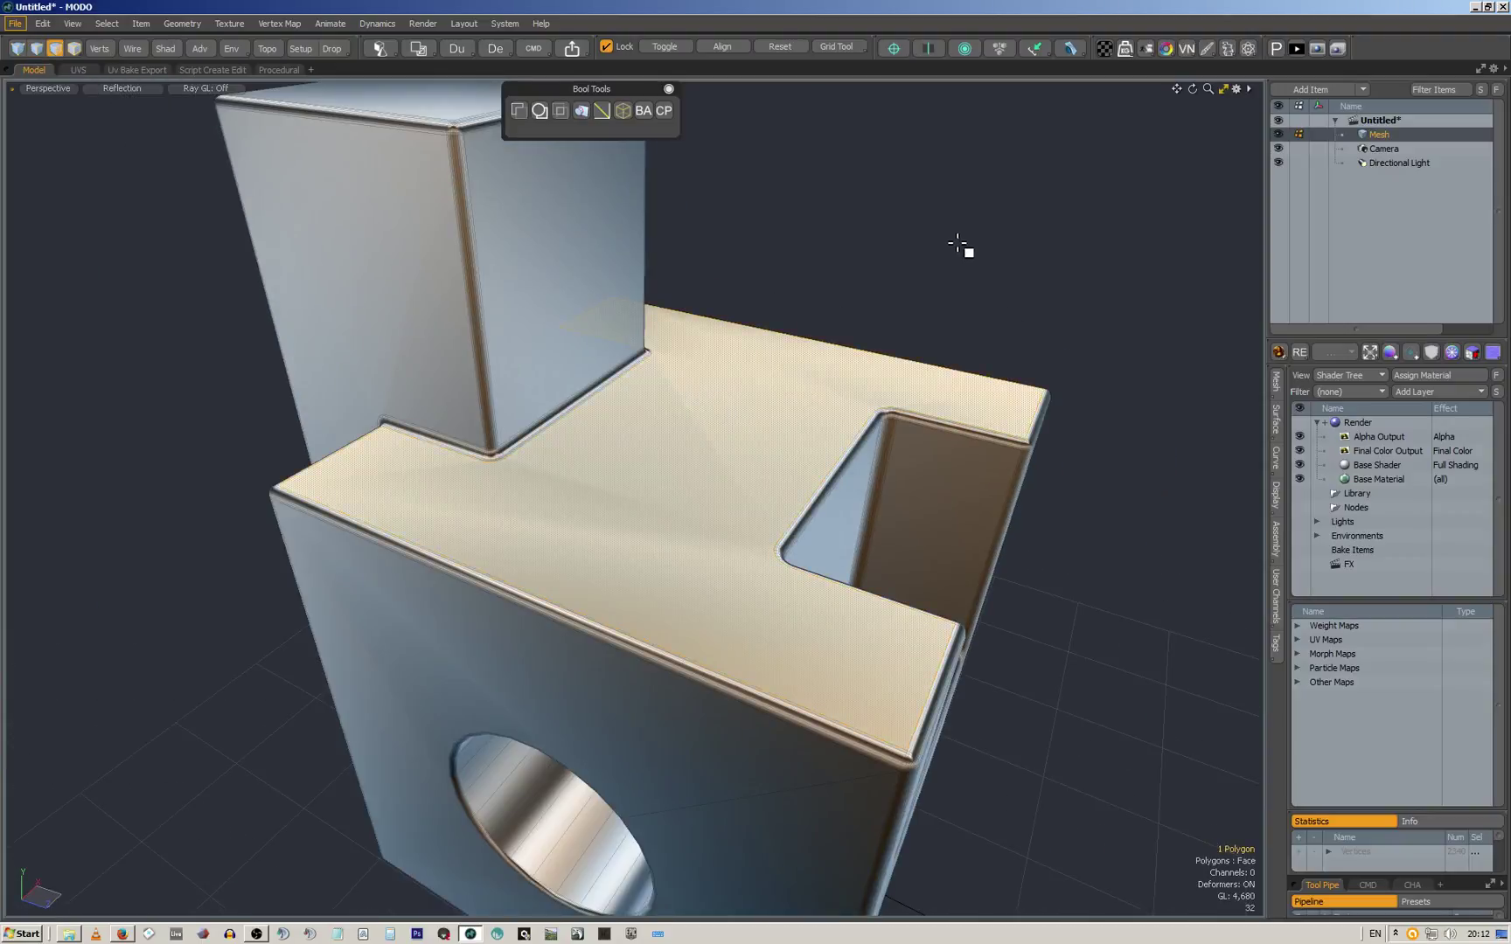
pyautogui.click(665, 110)
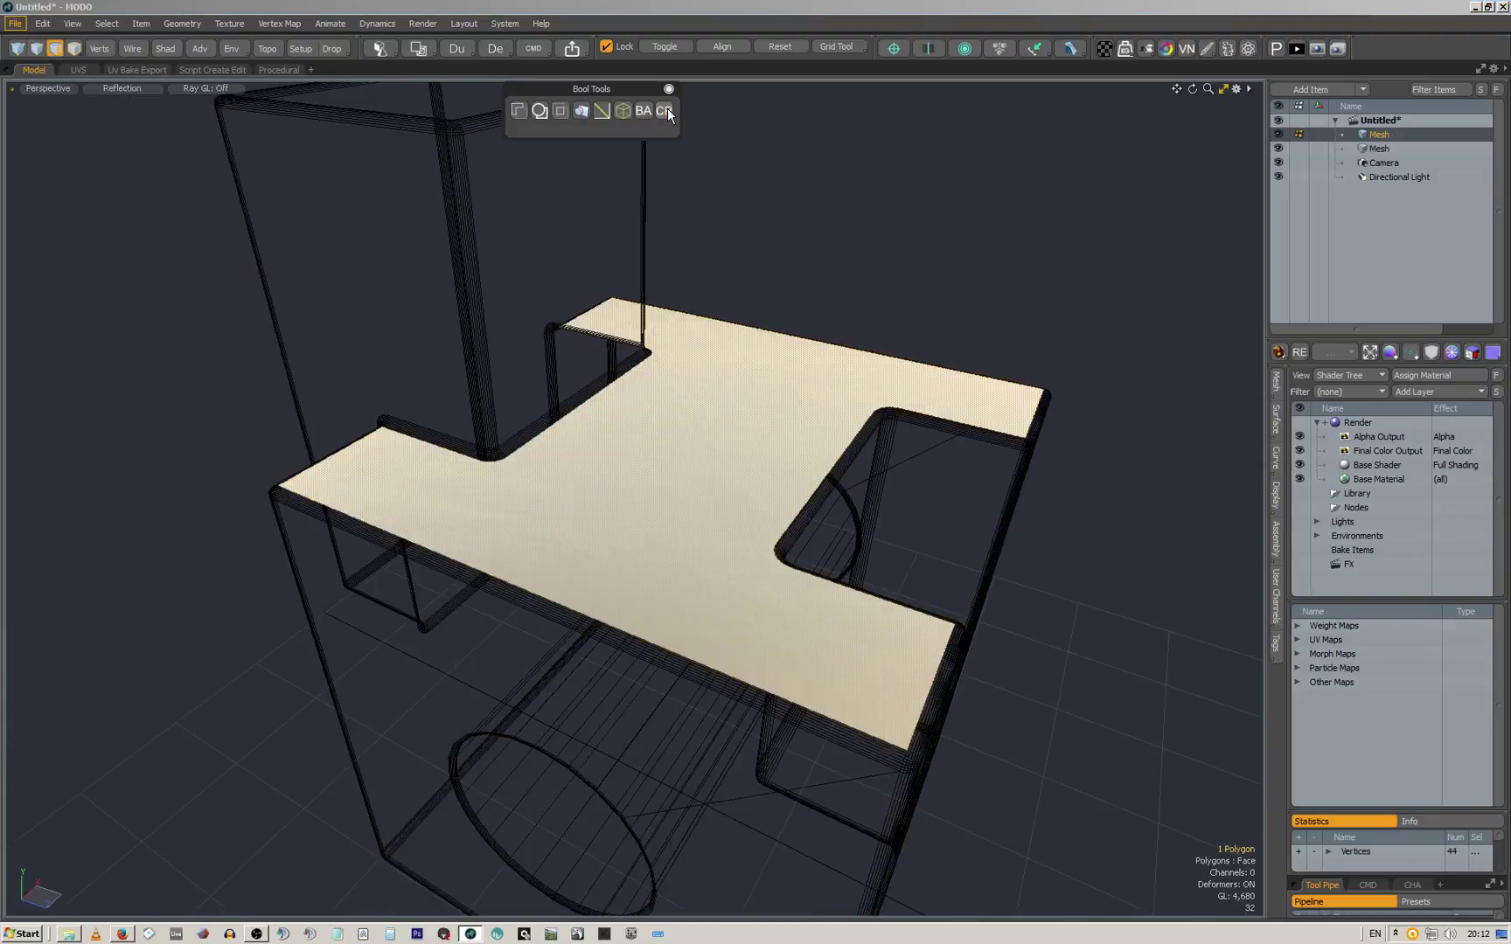
pyautogui.click(1380, 149)
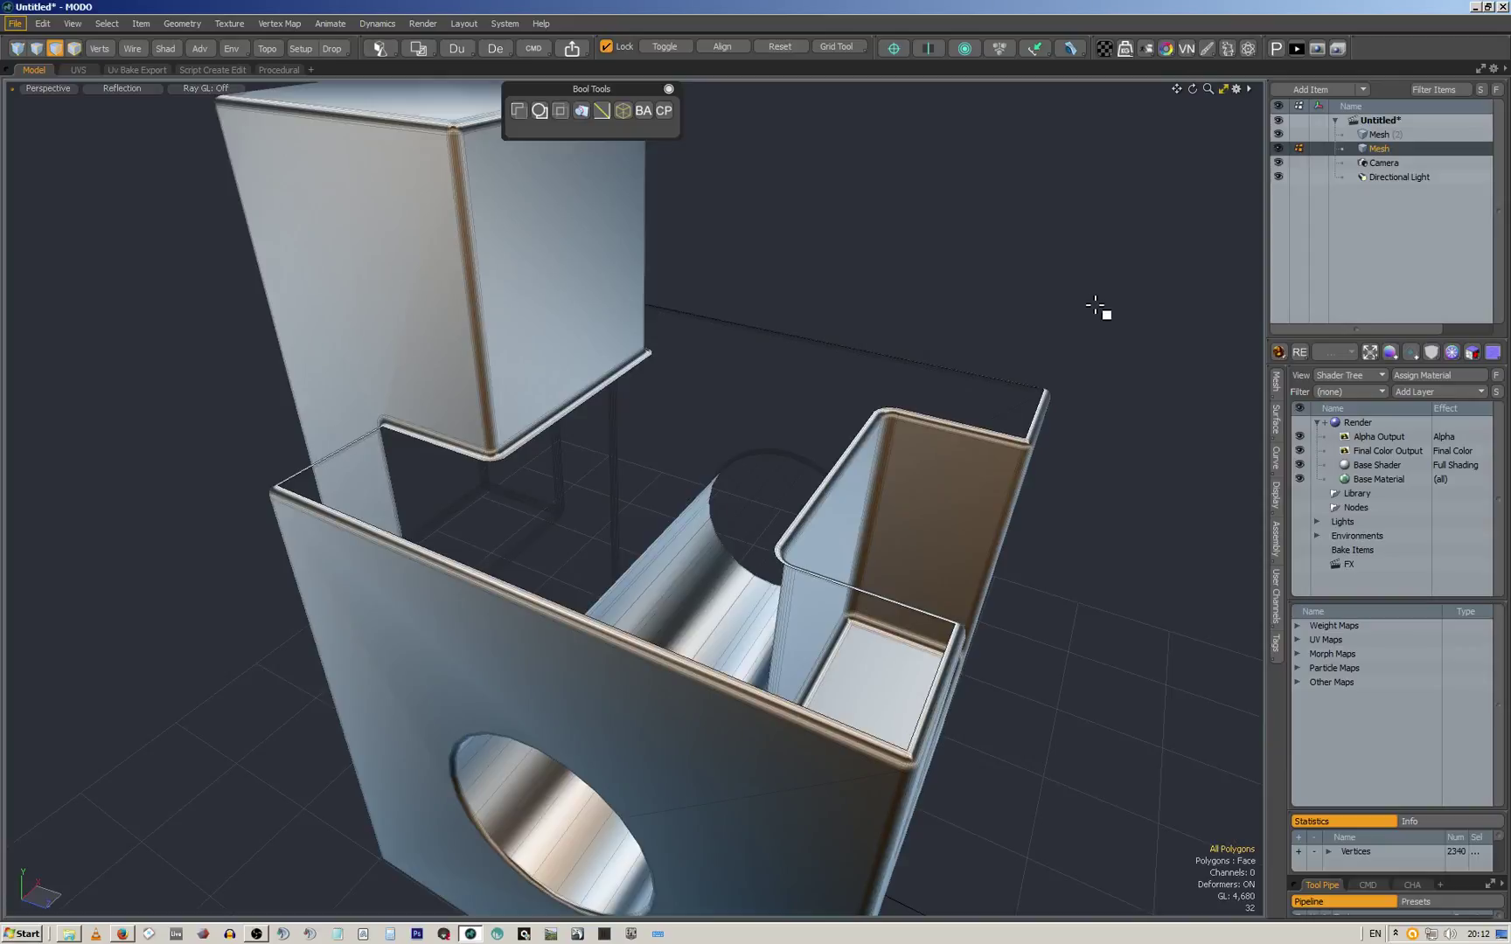
pyautogui.hotkey('ctrl', 'v')
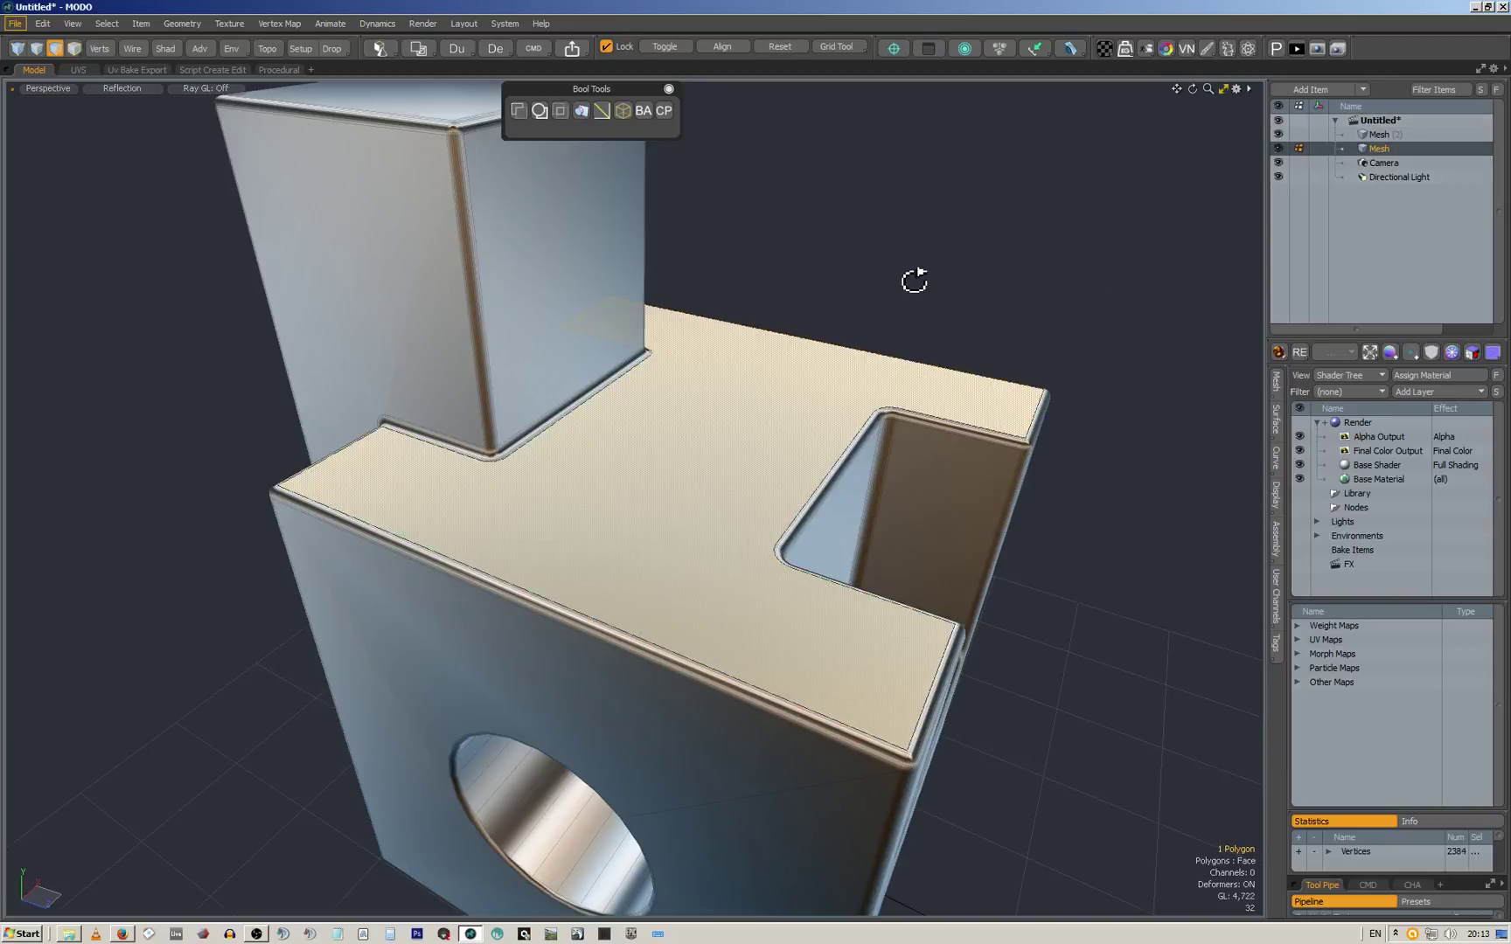
# Move the tall box's side polygon beside the notch to a new layer with the CP tool, and paste it back into the original mesh
pyautogui.keyDown('alt'); pyautogui.moveTo(914, 280); pyautogui.dragTo(483, 347); pyautogui.keyUp('alt')
pyautogui.click(892, 300)
pyautogui.scroll(-1, 791, 340)
pyautogui.scroll(3, 479, 338)
pyautogui.click(480, 340)
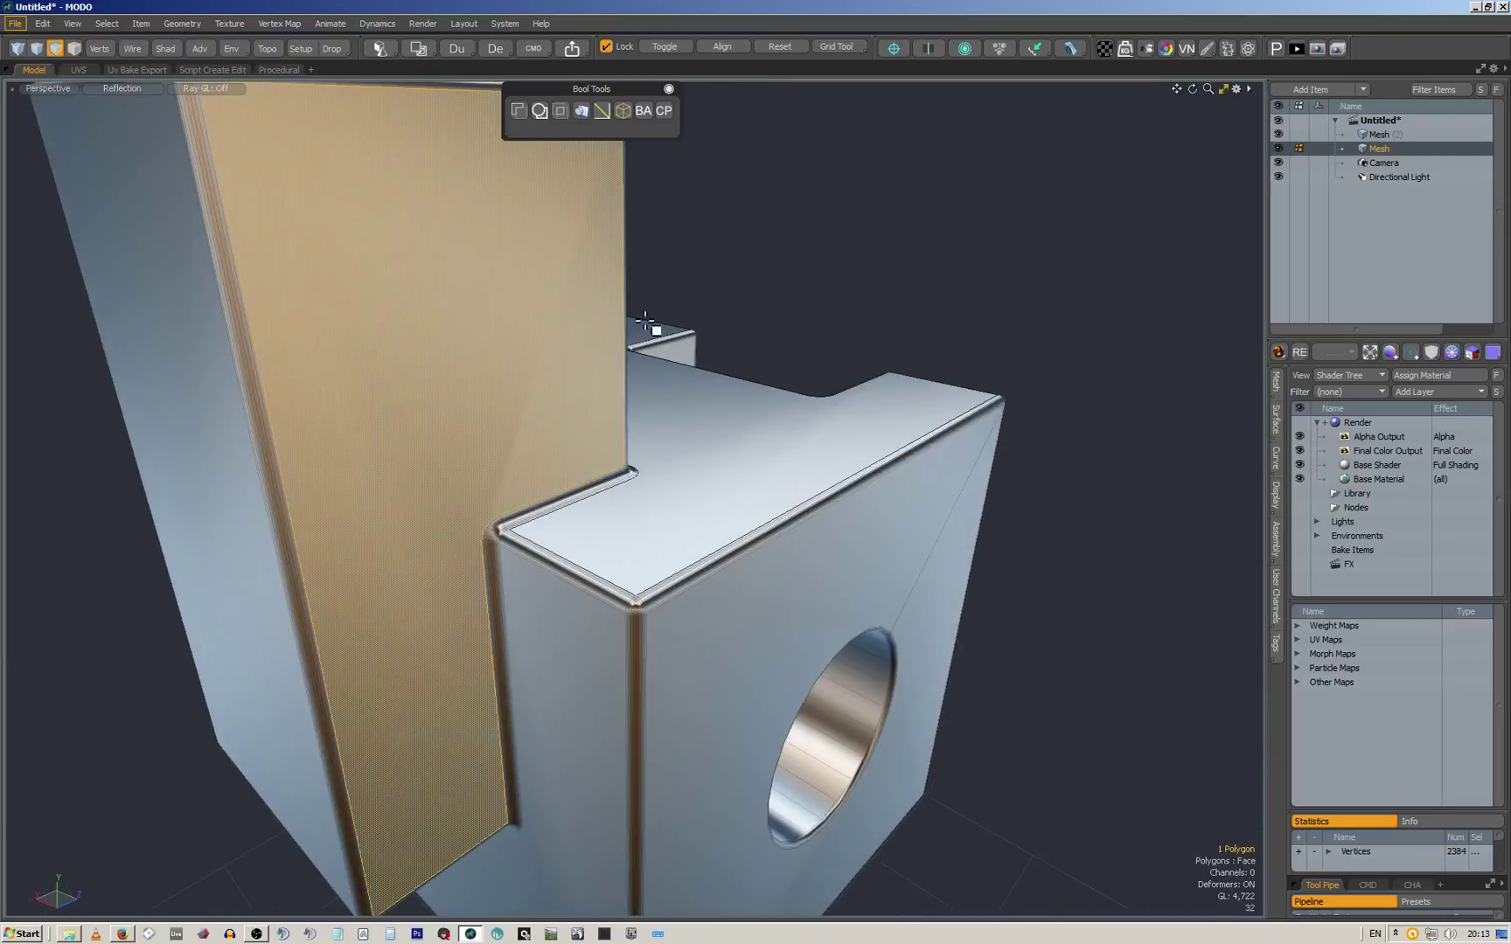
pyautogui.click(665, 110)
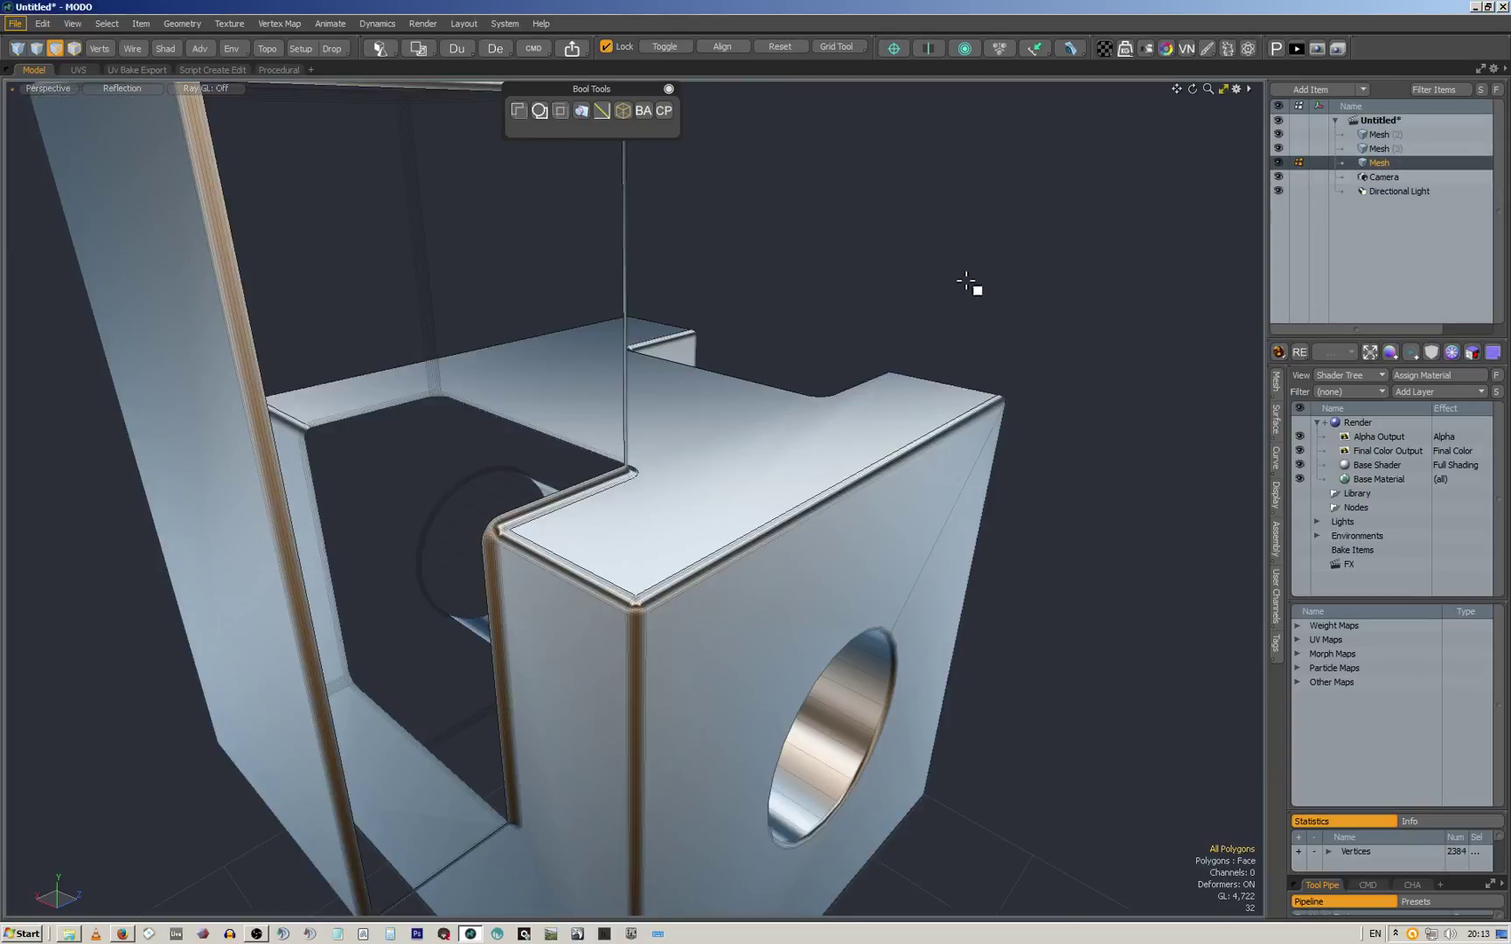
pyautogui.hotkey('ctrl', 'v')
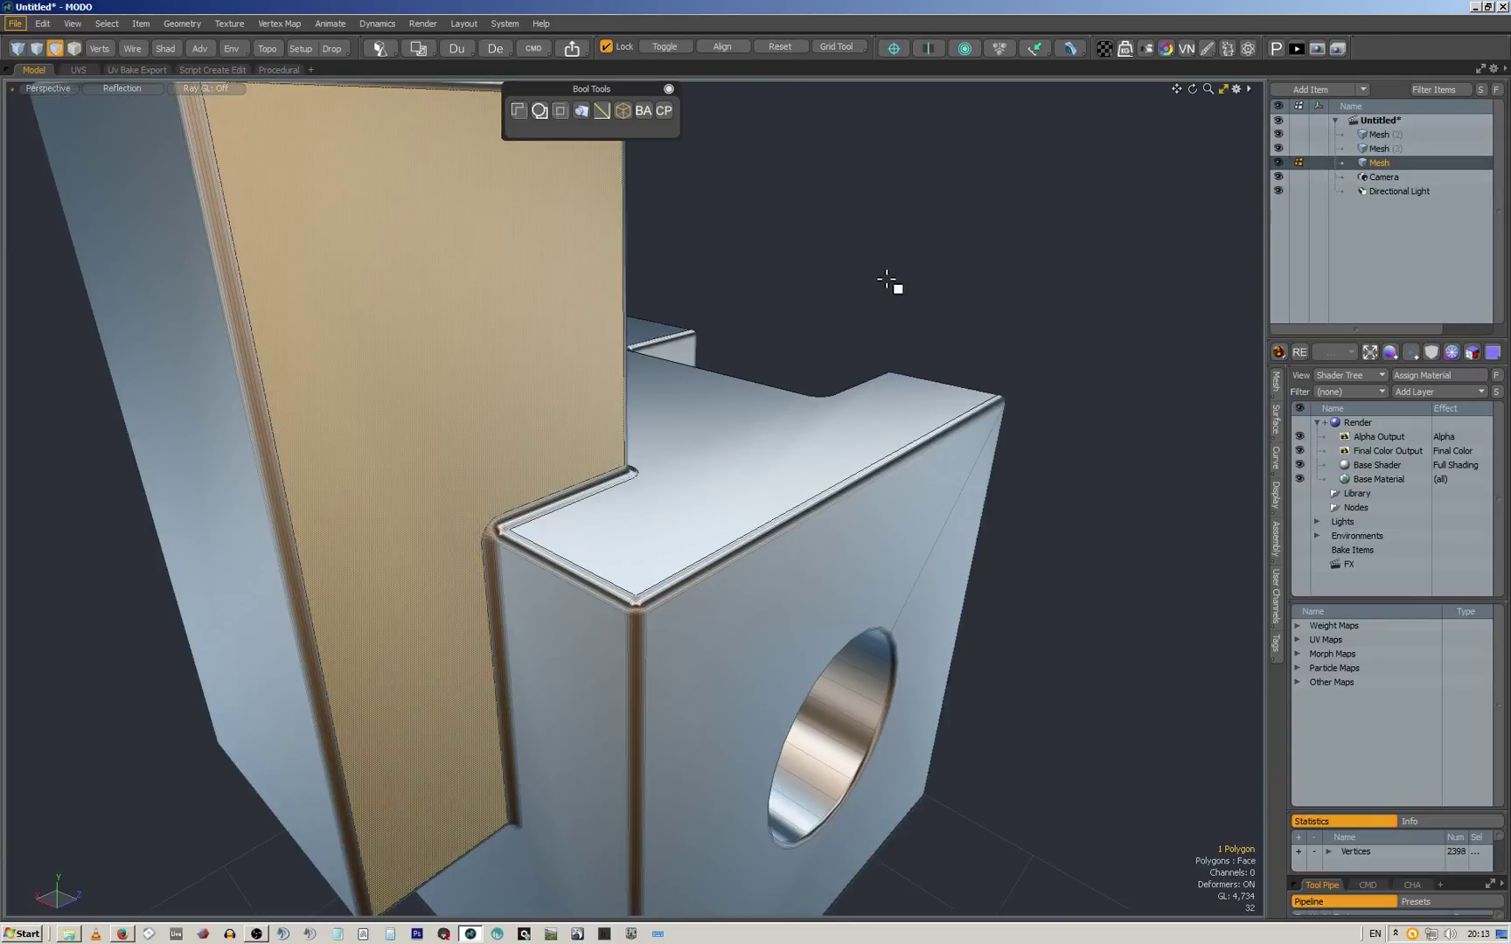
# Separate the cube face containing the round hole with the CP tool, and paste it back into the original mesh
pyautogui.keyDown('alt'); pyautogui.moveTo(910, 295); pyautogui.dragTo(723, 382); pyautogui.keyUp('alt')
pyautogui.click(769, 226)
pyautogui.scroll(-3, 739, 349)
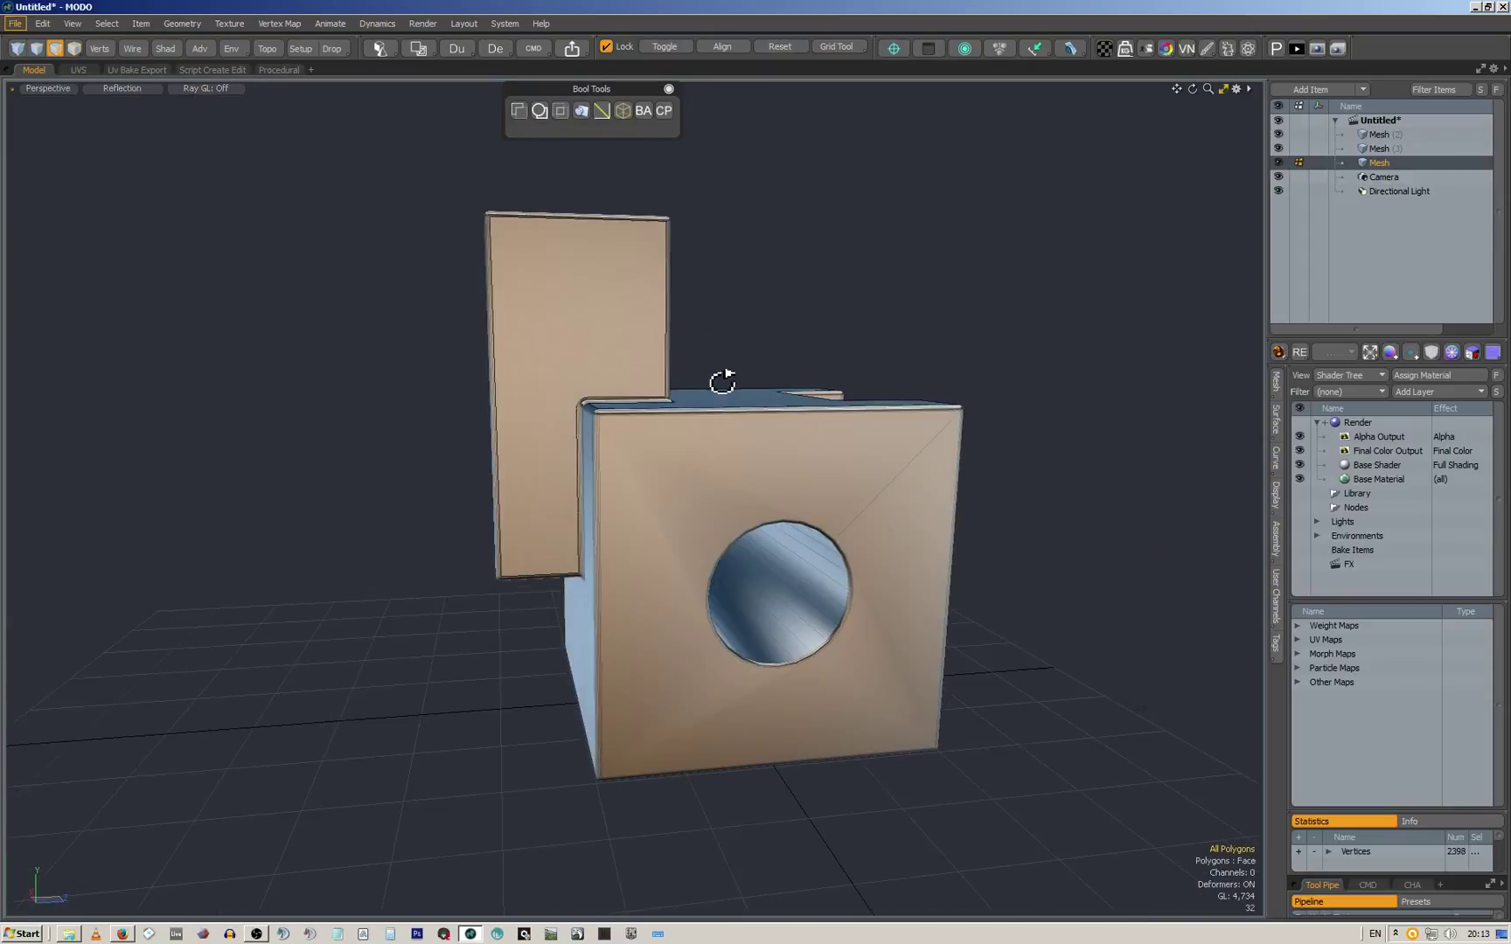
pyautogui.click(763, 467)
pyautogui.keyDown('alt'); pyautogui.moveTo(766, 470); pyautogui.dragTo(823, 479); pyautogui.keyUp('alt')
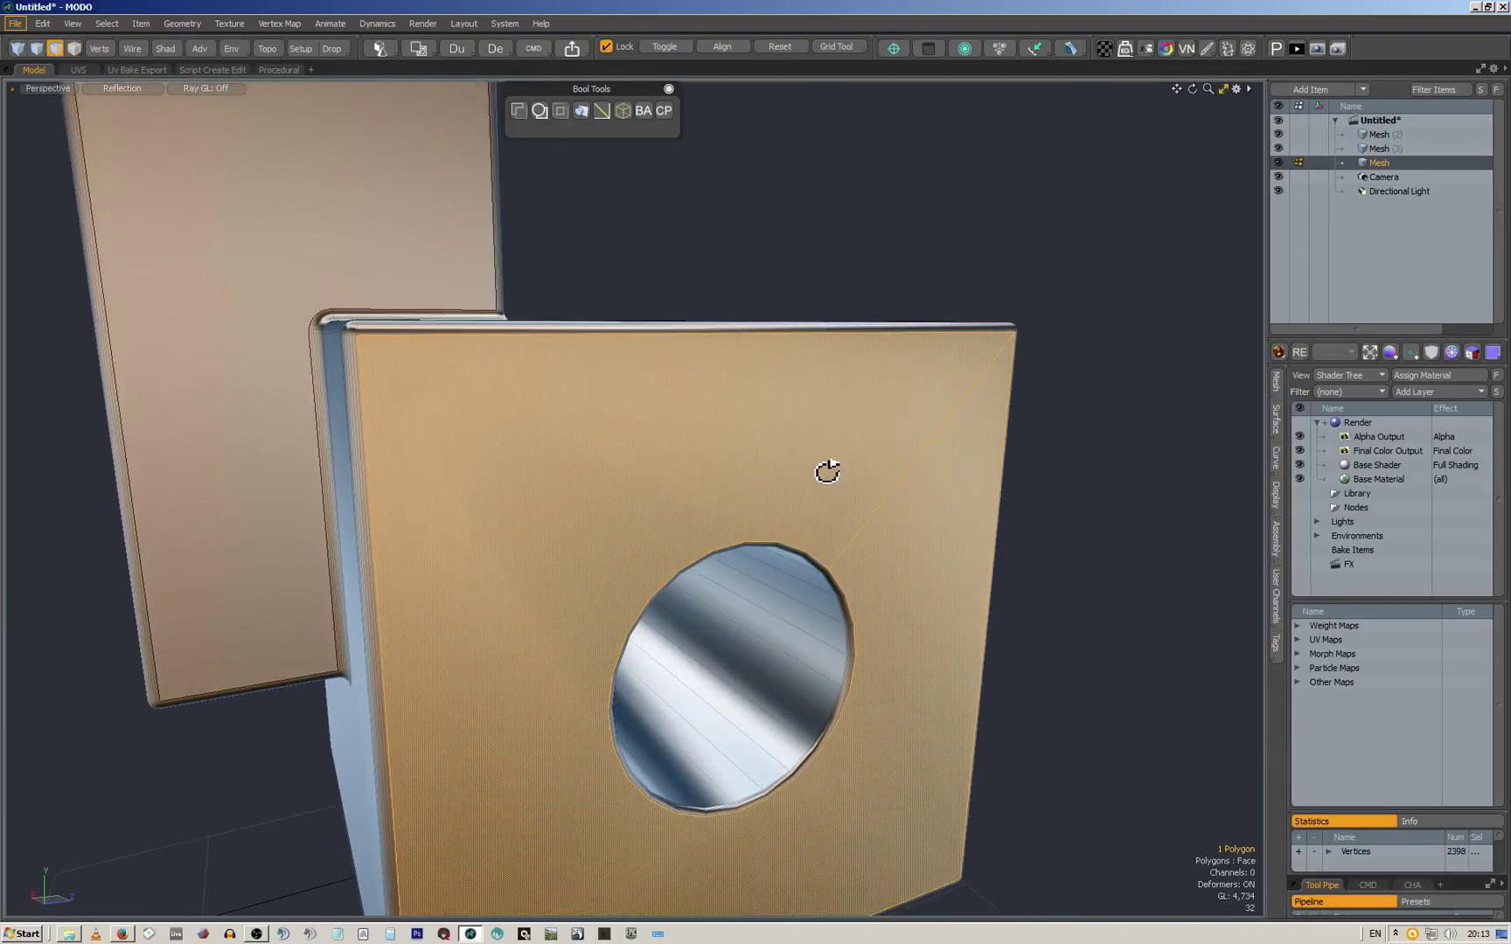
pyautogui.click(665, 111)
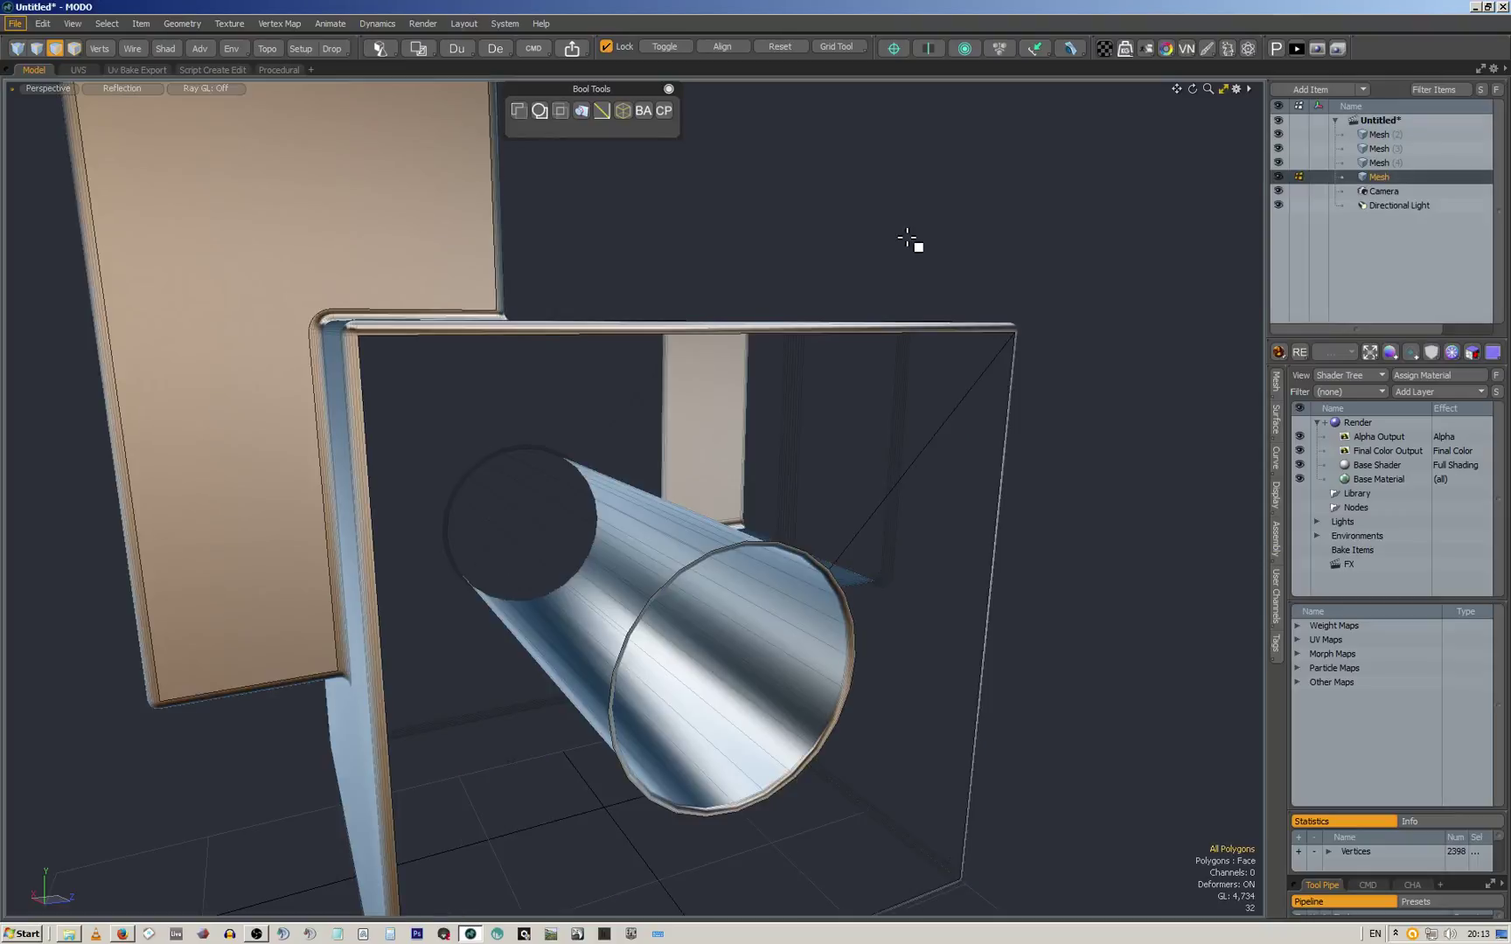
pyautogui.keyDown('alt'); pyautogui.moveTo(843, 327); pyautogui.dragTo(927, 279); pyautogui.keyUp('alt')
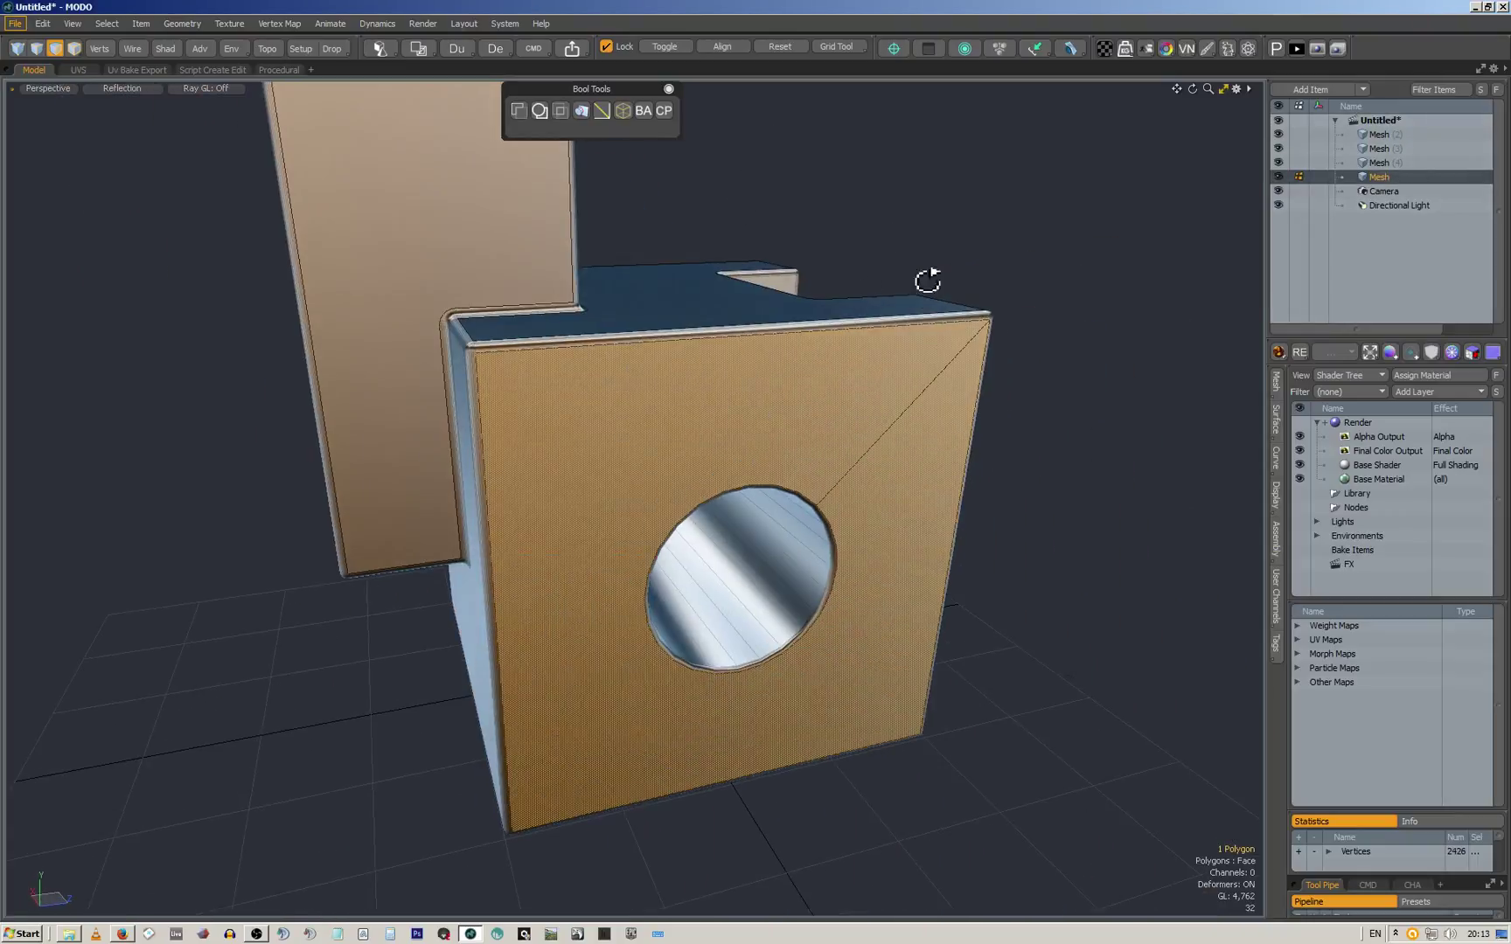
# Delete the three leftover mesh layers that hold only the separated faces
pyautogui.click(1379, 162)
pyautogui.click(1383, 145)
pyautogui.click(1383, 132)
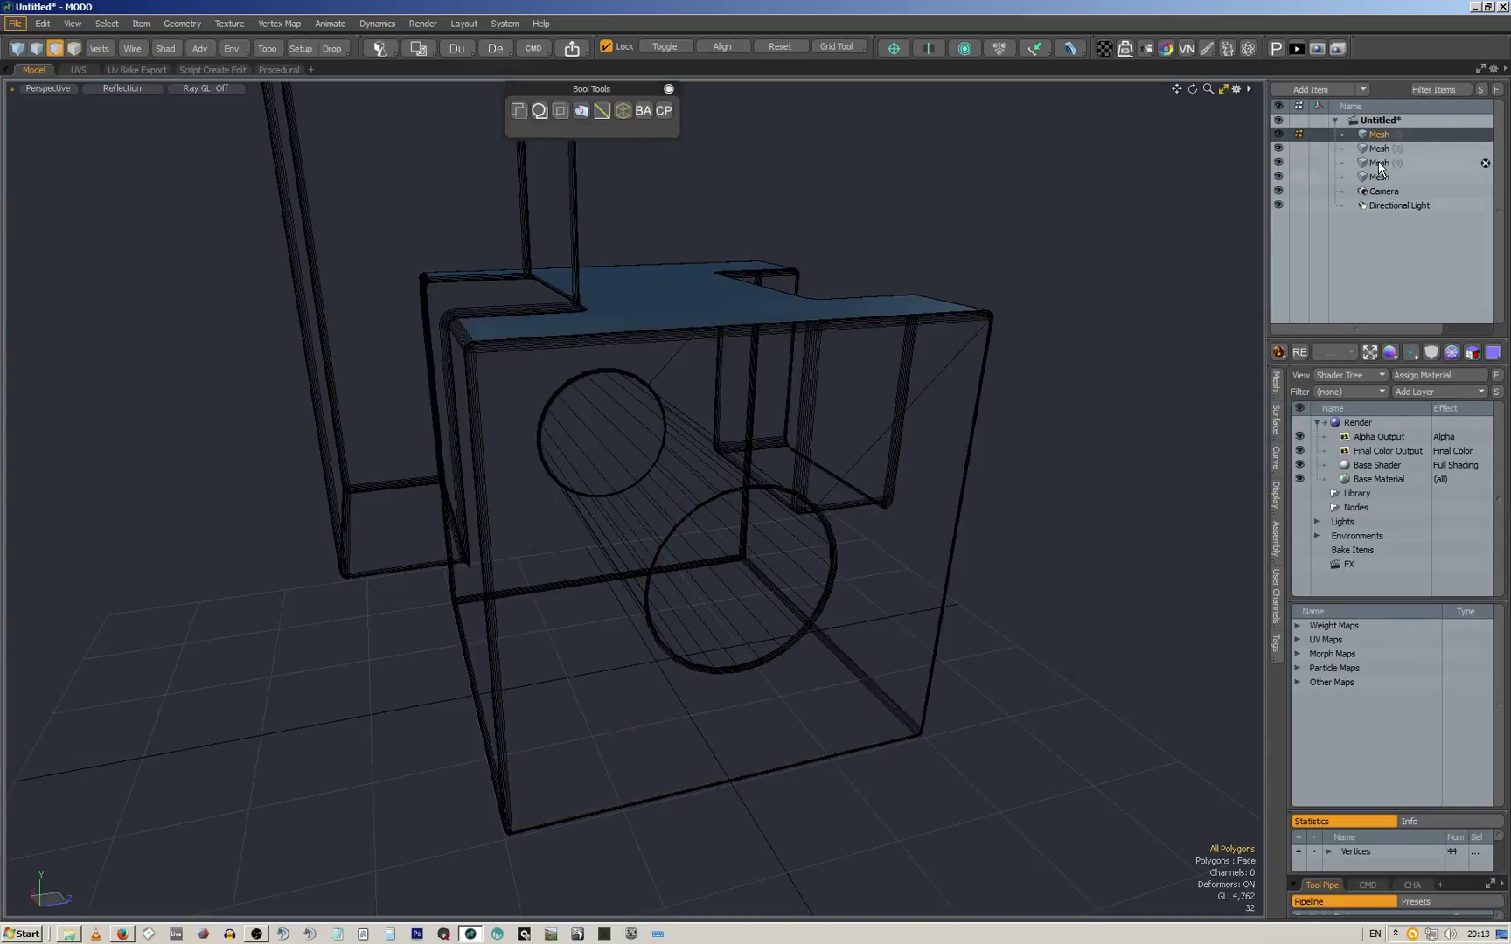
pyautogui.keyDown('shift'); pyautogui.click(1380, 161); pyautogui.keyUp('shift')
pyautogui.press('Delete')
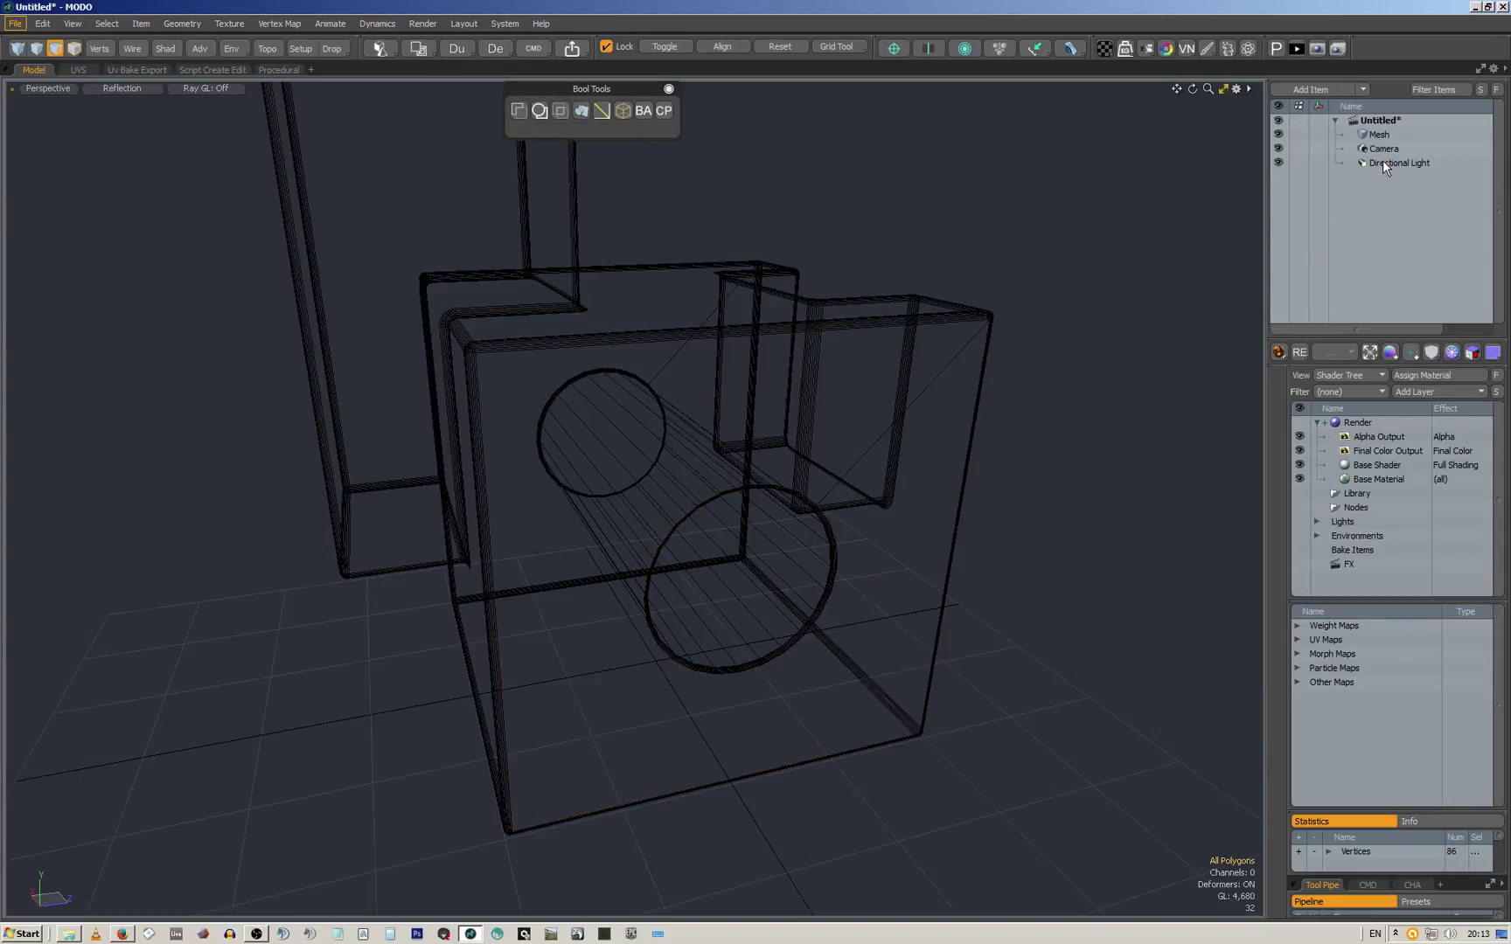
# Activate the main mesh, separate the cube face with the rectangular notch using the CP tool, and paste it back
pyautogui.click(1389, 134)
pyautogui.moveTo(951, 330)
pyautogui.keyDown('alt'); pyautogui.mouseDown()
pyautogui.moveTo(815, 229)
pyautogui.moveTo(830, 256)
pyautogui.moveTo(816, 140)
pyautogui.moveTo(684, 213)
pyautogui.moveTo(753, 316)
pyautogui.moveTo(756, 287)
pyautogui.moveTo(638, 135)
pyautogui.mouseUp(); pyautogui.keyUp('alt')
pyautogui.click(749, 280)
pyautogui.click(666, 111)
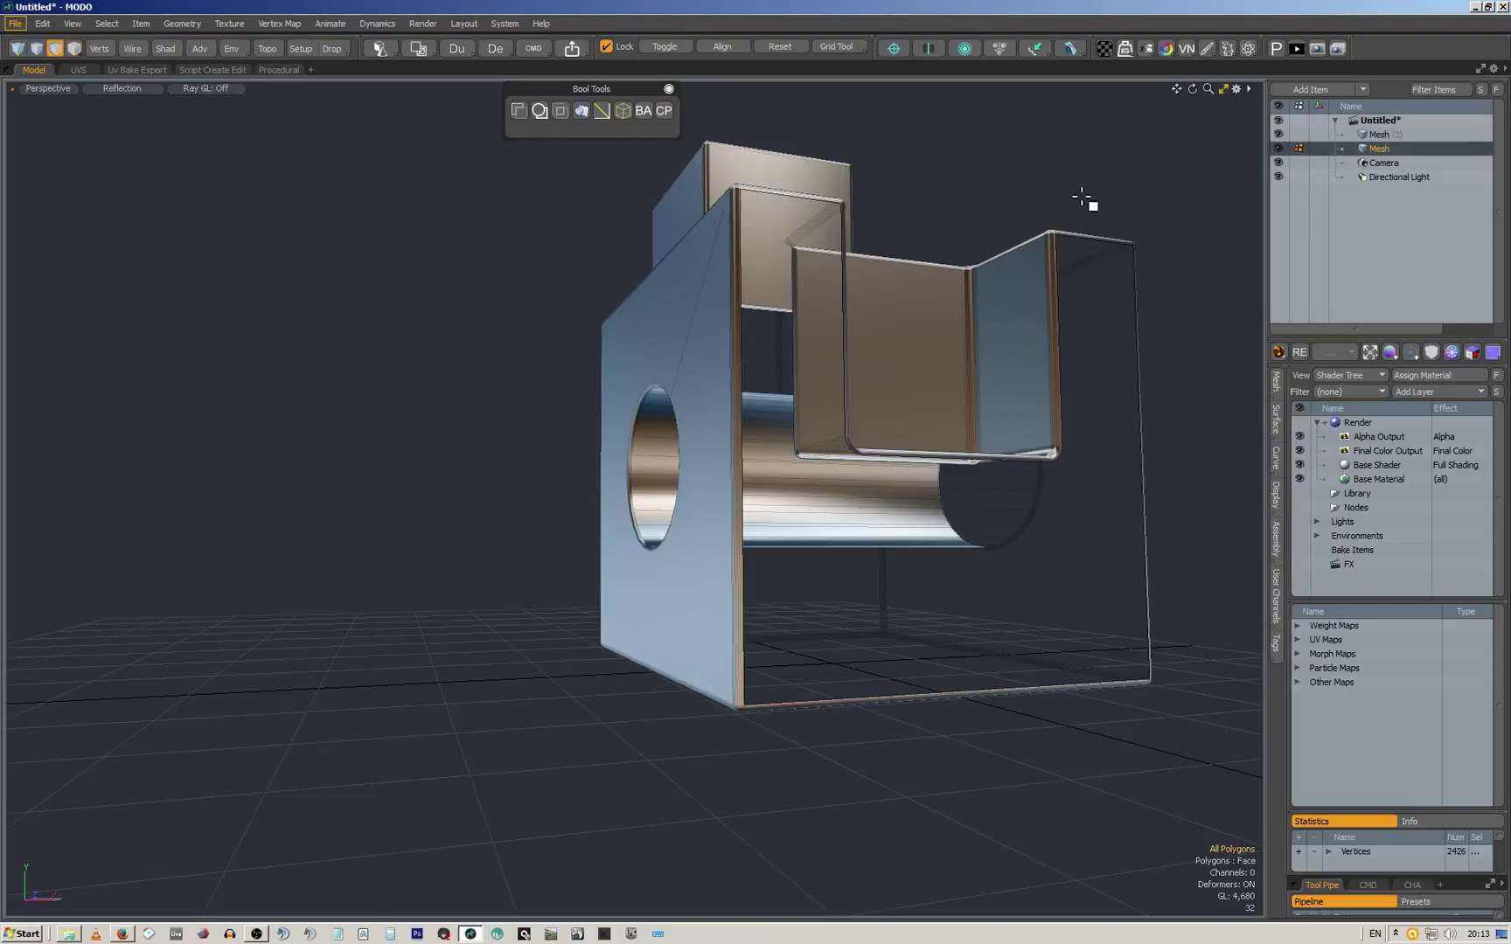
pyautogui.hotkey('ctrl', 'v')
pyautogui.keyDown('alt'); pyautogui.moveTo(921, 209); pyautogui.dragTo(800, 311); pyautogui.keyUp('alt')
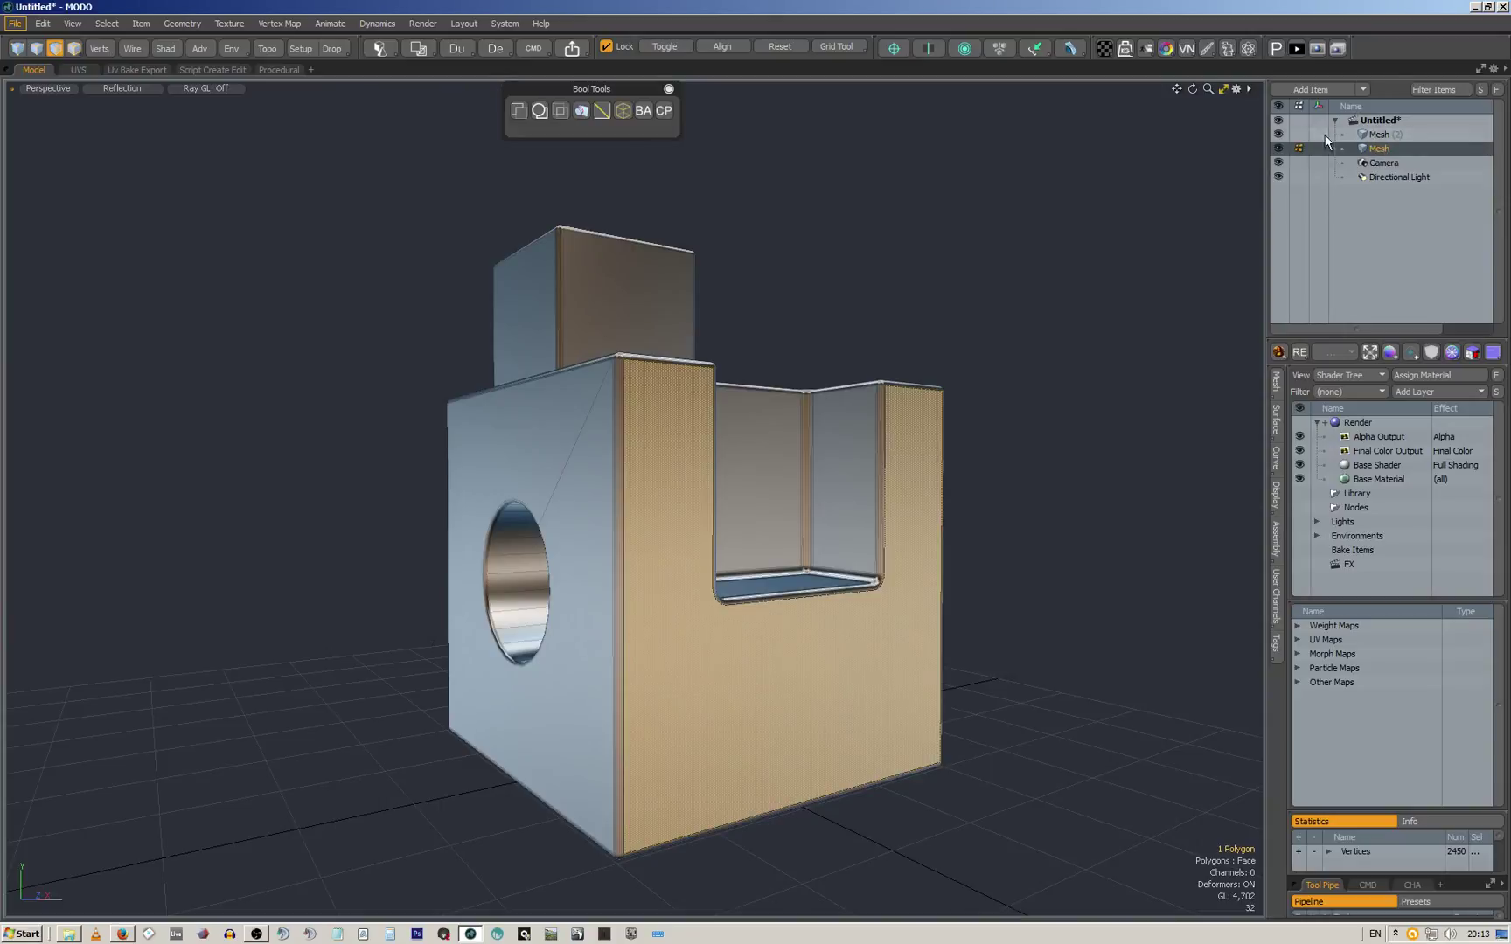
# Hide the leftover layer of the notched face, and deselect the pasted polygon
pyautogui.click(1280, 134)
pyautogui.keyDown('alt'); pyautogui.moveTo(921, 240); pyautogui.dragTo(894, 279); pyautogui.keyUp('alt')
pyautogui.click(873, 213)
# Start a Preview render, examine the bevelled model's shading from several angles, and close the preview
pyautogui.click(1295, 49)
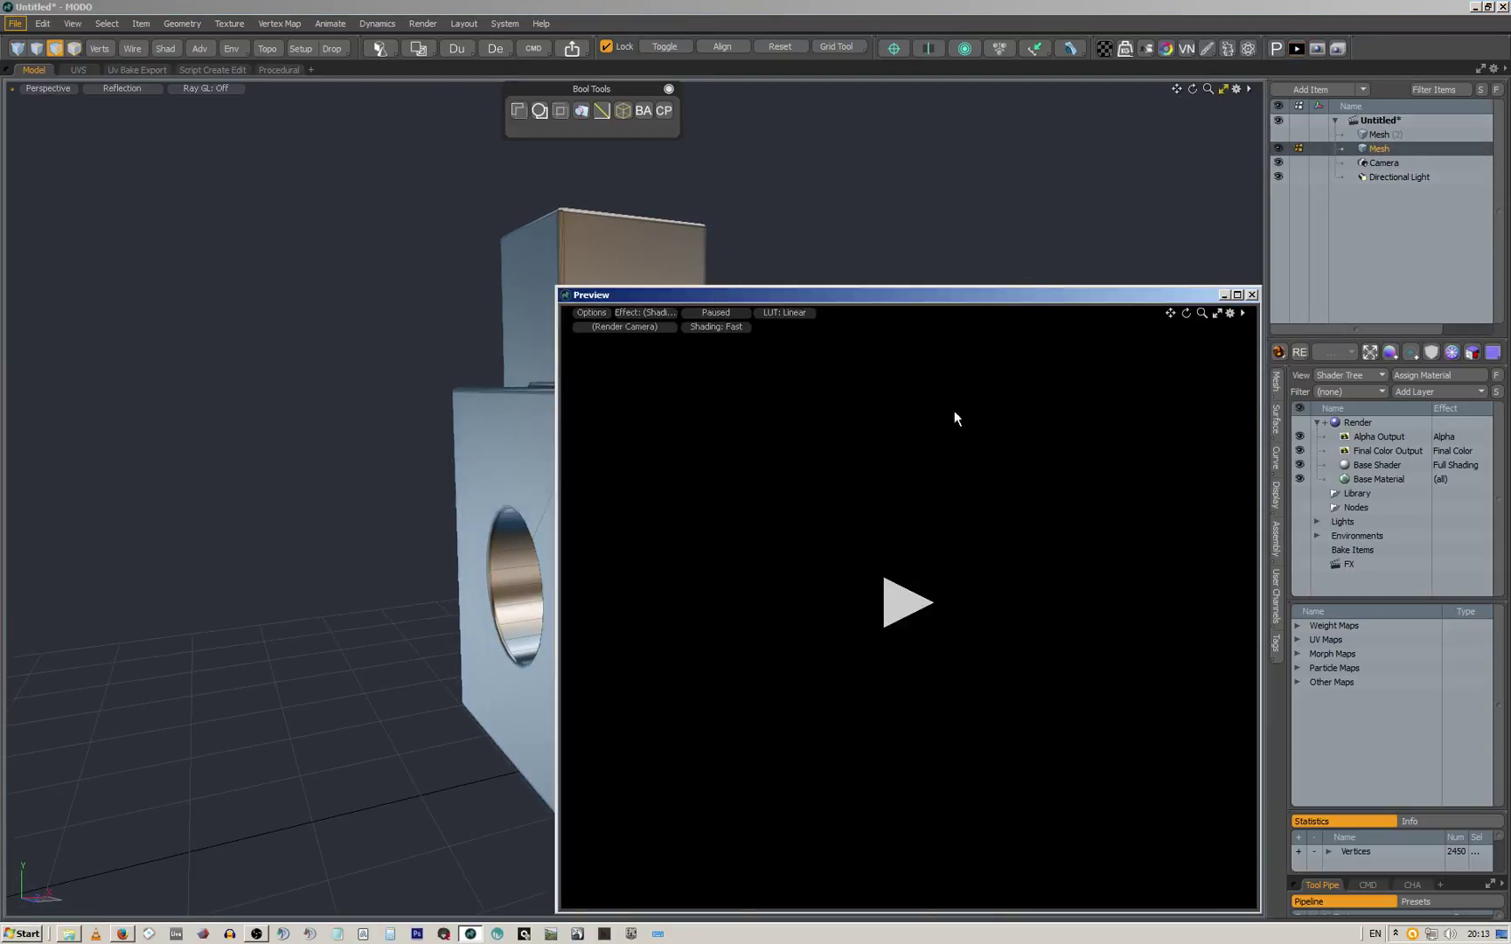
pyautogui.click(909, 600)
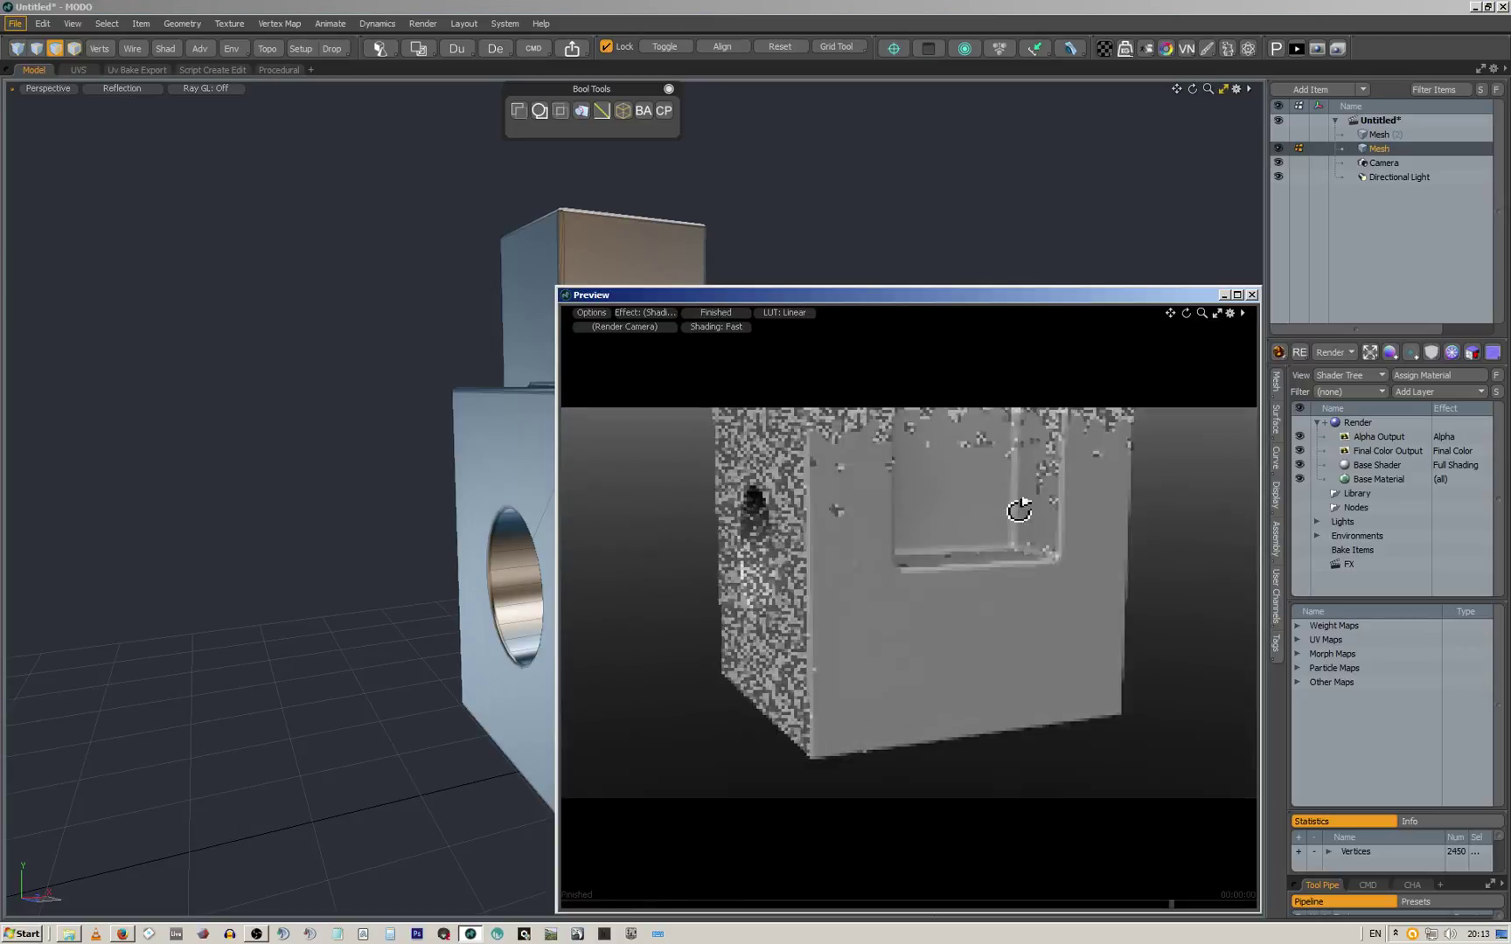
pyautogui.keyDown('alt'); pyautogui.keyDown('shift'); pyautogui.moveTo(1010, 538); pyautogui.dragTo(1000, 539); pyautogui.keyUp('shift'); pyautogui.keyUp('alt')
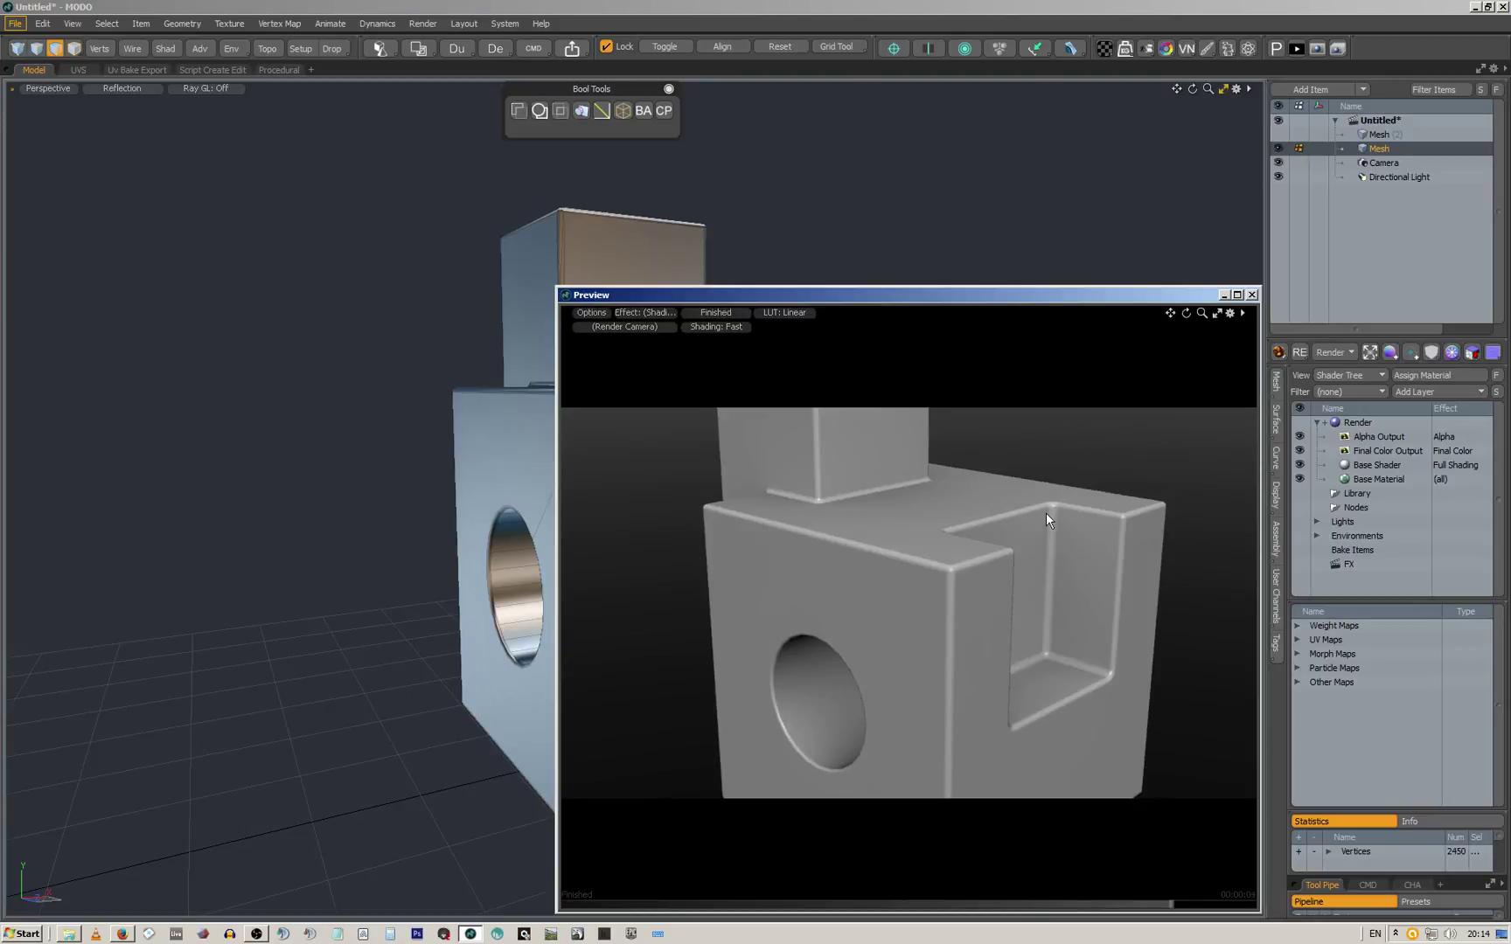
pyautogui.moveTo(935, 522); pyautogui.dragTo(871, 525)
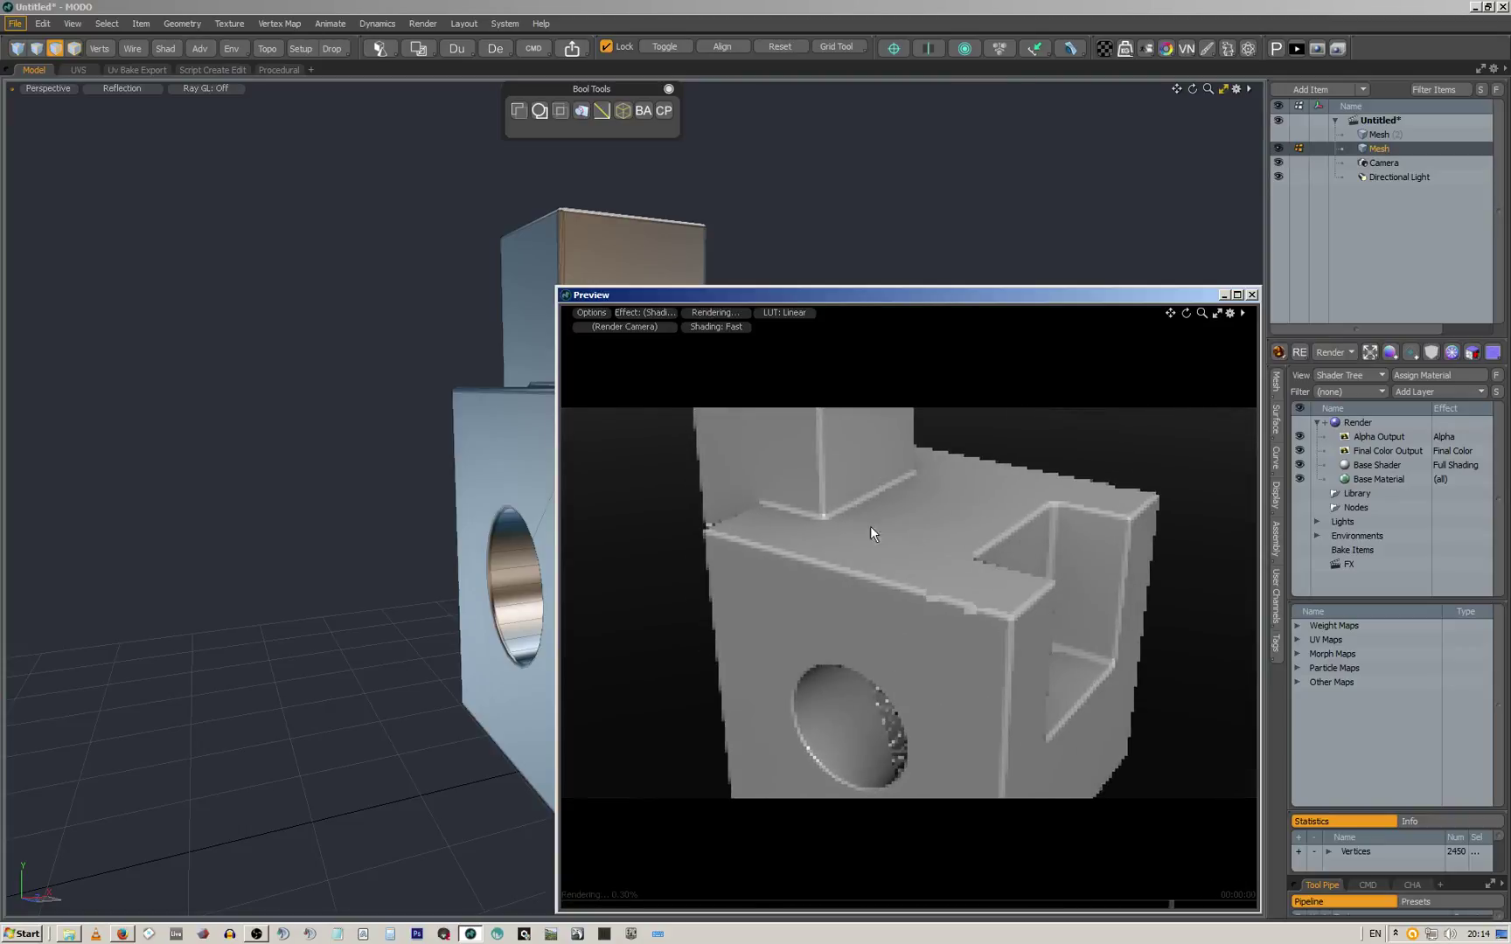
pyautogui.click(1251, 295)
# Examine the cube's bevelled corner closely, and select the bevel edges along the top of the face with the round hole
pyautogui.keyDown('alt'); pyautogui.moveTo(583, 425); pyautogui.dragTo(644, 477); pyautogui.keyUp('alt')
pyautogui.scroll(3, 678, 487)
pyautogui.scroll(3, 680, 487)
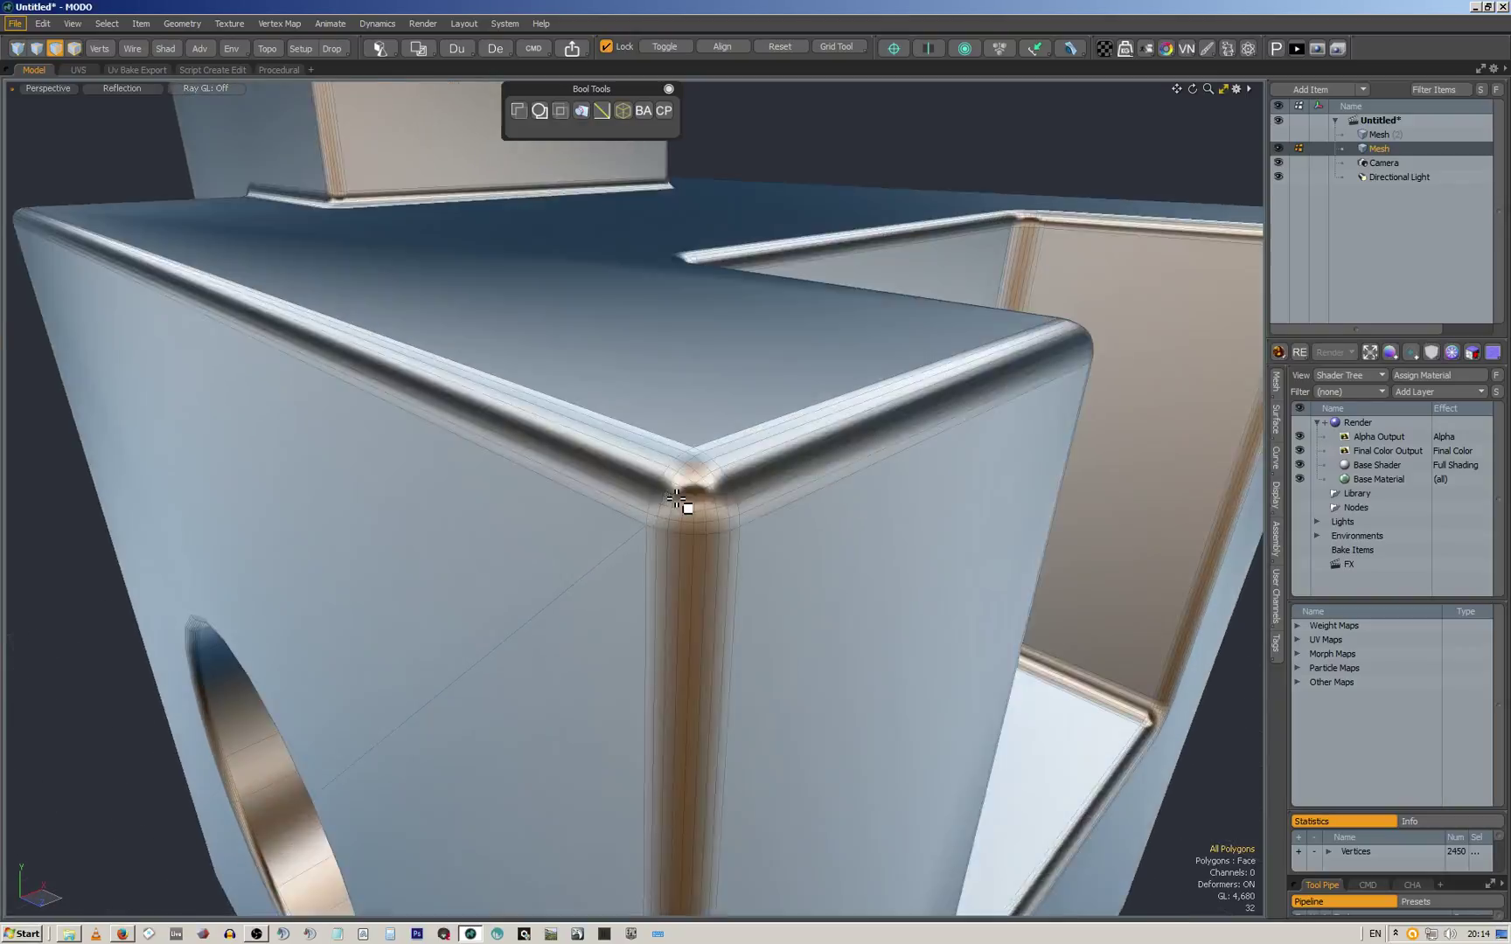
pyautogui.scroll(2, 664, 487)
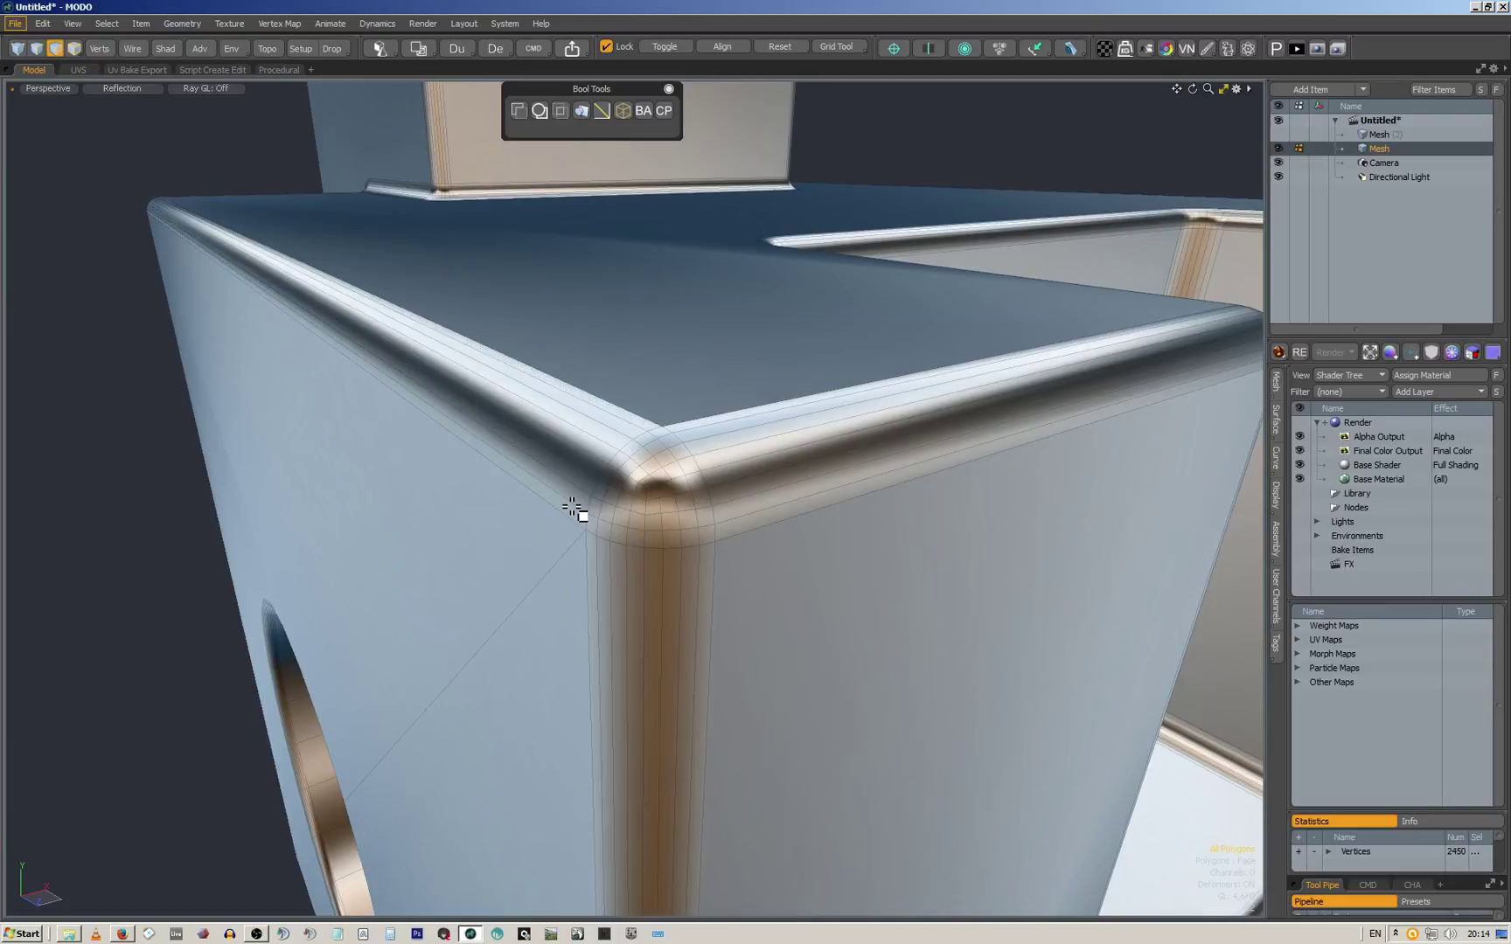
pyautogui.press('1')
pyautogui.press('2')
pyautogui.moveTo(563, 506)
pyautogui.mouseDown()
pyautogui.moveTo(597, 479)
pyautogui.moveTo(623, 421)
pyautogui.mouseUp()
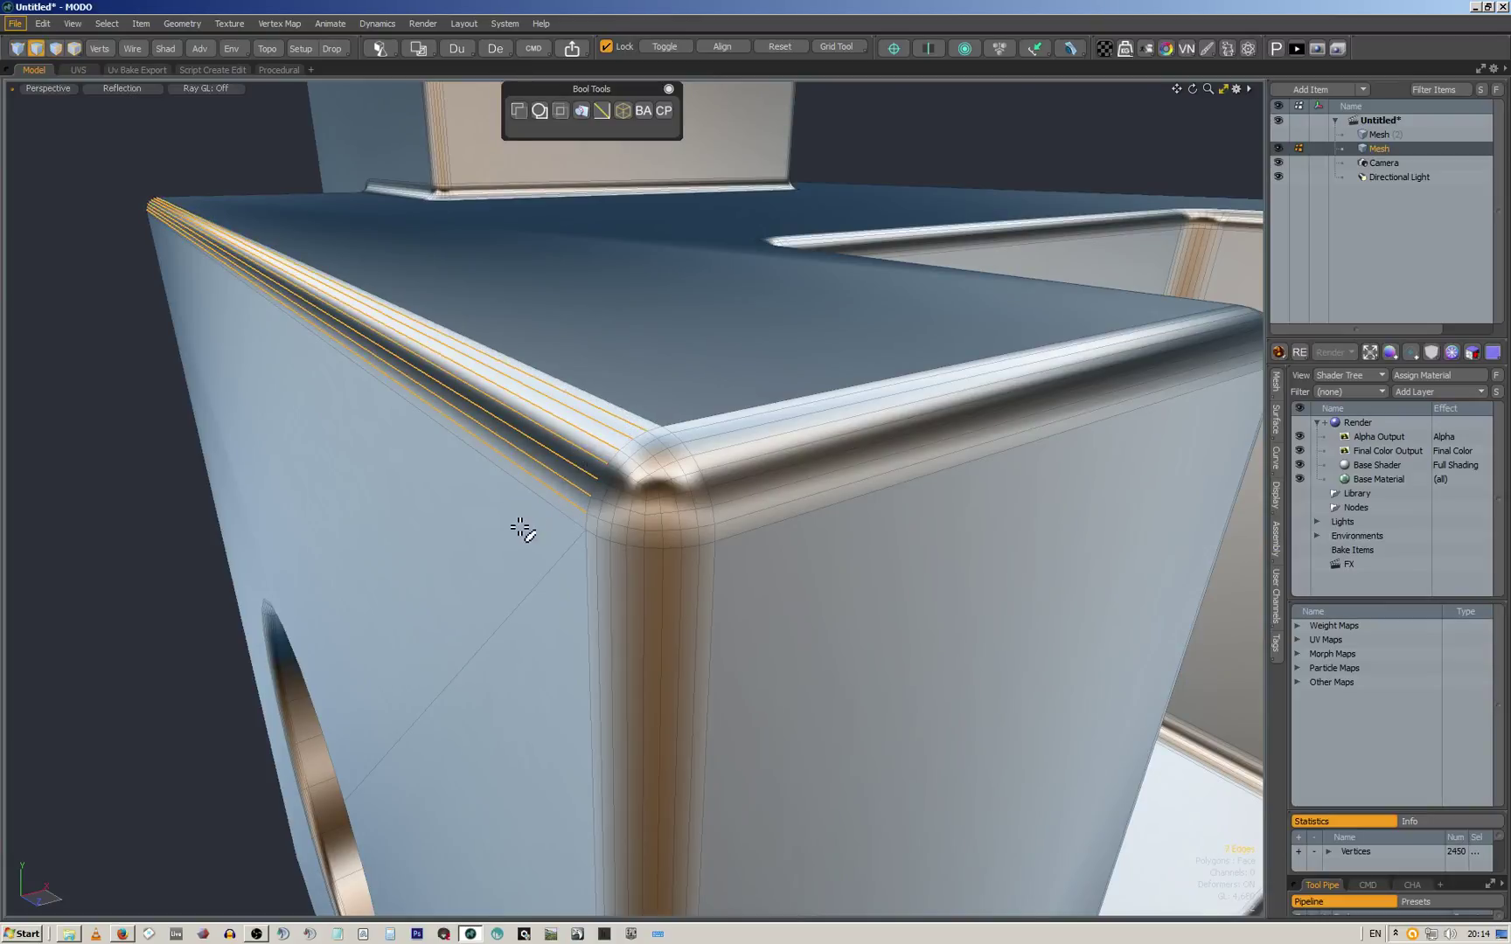
pyautogui.moveTo(566, 499); pyautogui.dragTo(749, 401, button='middle')
pyautogui.keyDown('alt'); pyautogui.moveTo(748, 399); pyautogui.dragTo(737, 350); pyautogui.keyUp('alt')
pyautogui.scroll(-6, 712, 446)
pyautogui.moveTo(738, 350); pyautogui.dragTo(739, 376, button='middle')
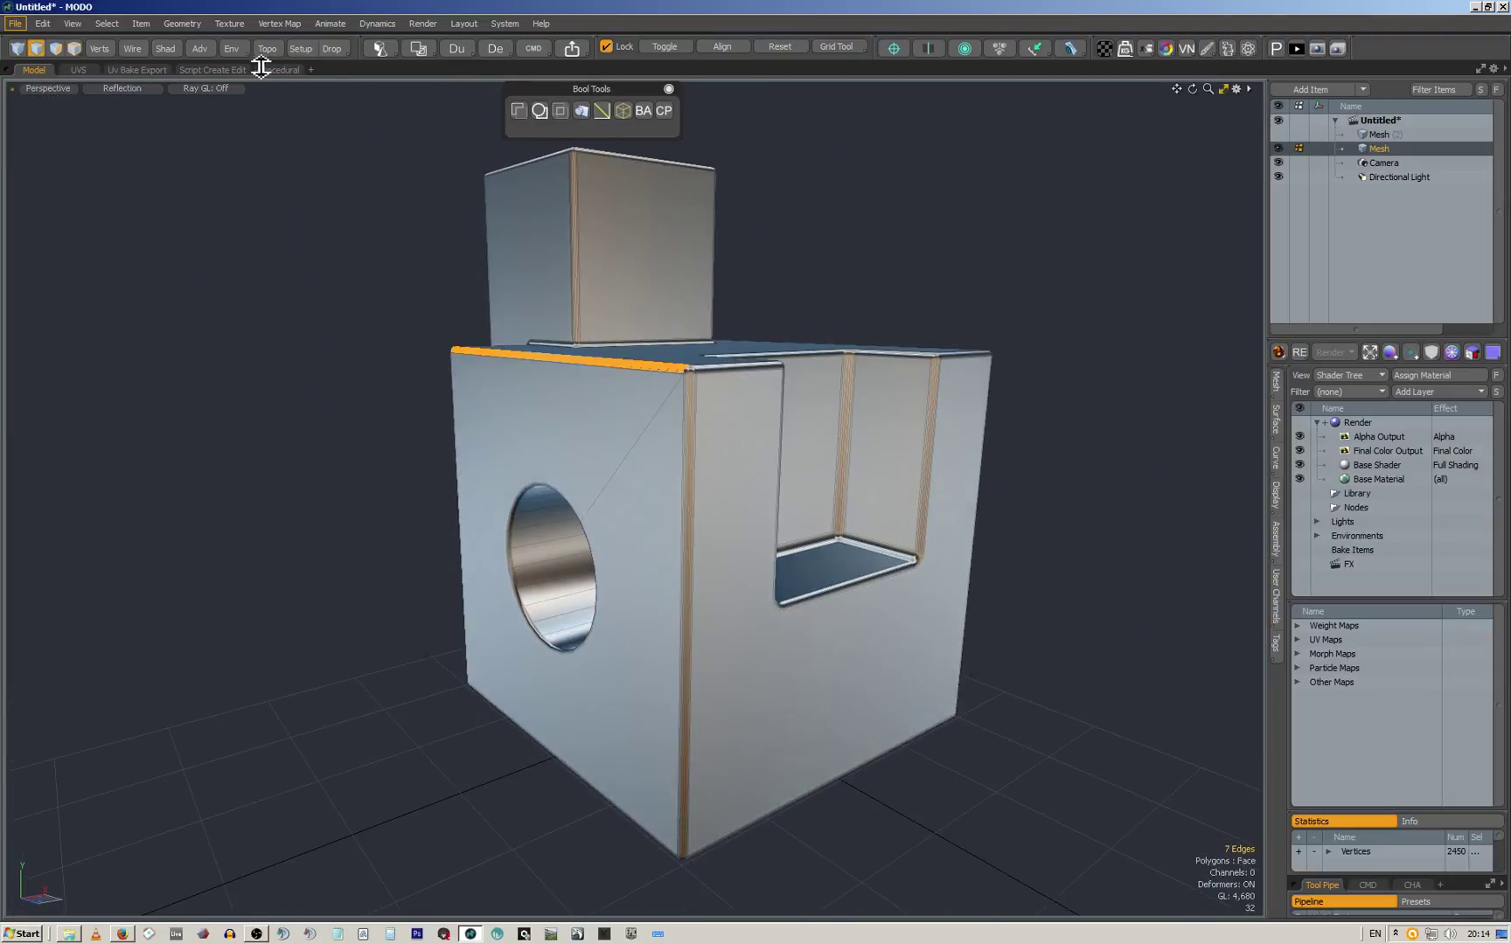
# Deselect the edges, and cycle the viewport shading through Default and Wireframe back to Reflection to inspect the cube's other sides
pyautogui.click(168, 48)
pyautogui.moveTo(504, 260)
pyautogui.keyDown('alt'); pyautogui.mouseDown()
pyautogui.moveTo(688, 297)
pyautogui.moveTo(761, 263)
pyautogui.mouseUp(); pyautogui.keyUp('alt')
pyautogui.click(708, 263)
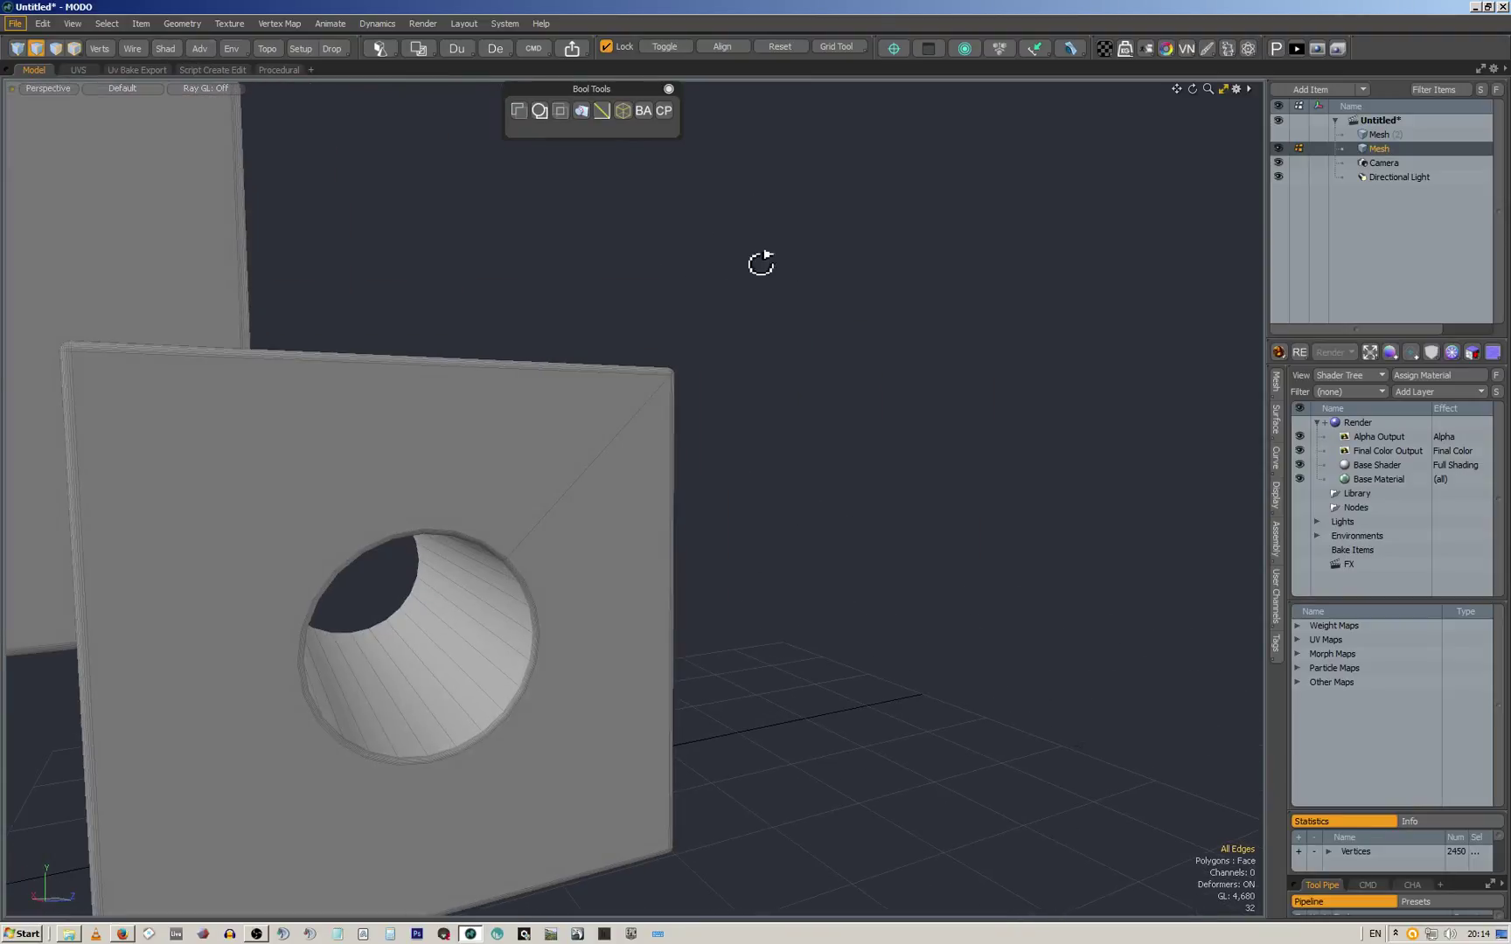
pyautogui.moveTo(762, 263); pyautogui.dragTo(583, 507, button='middle')
pyautogui.scroll(-5, 533, 462)
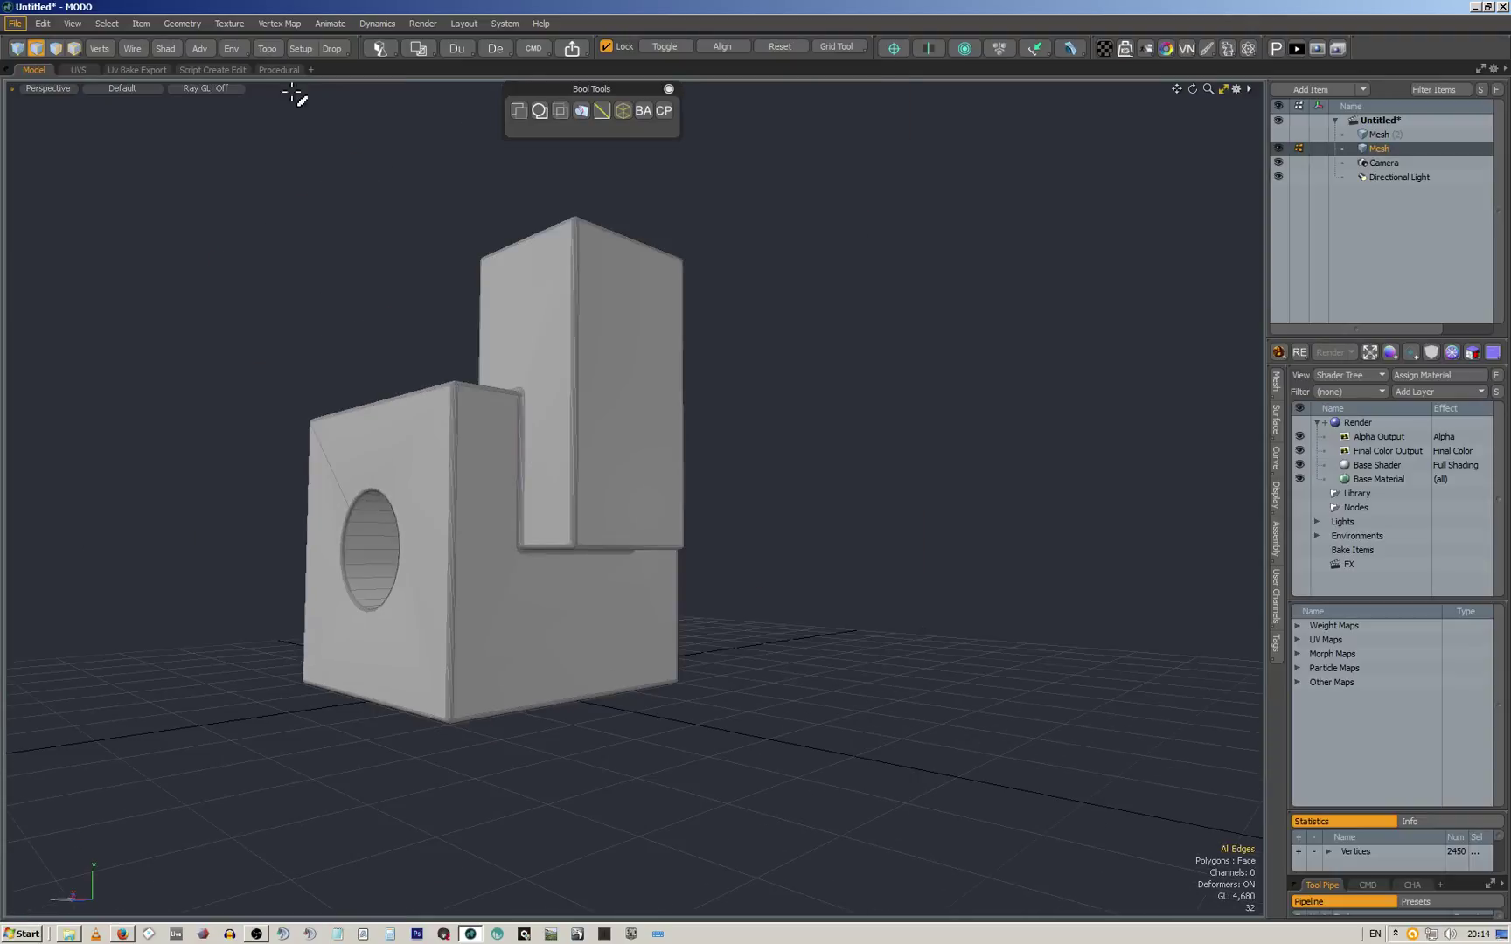
pyautogui.click(176, 46)
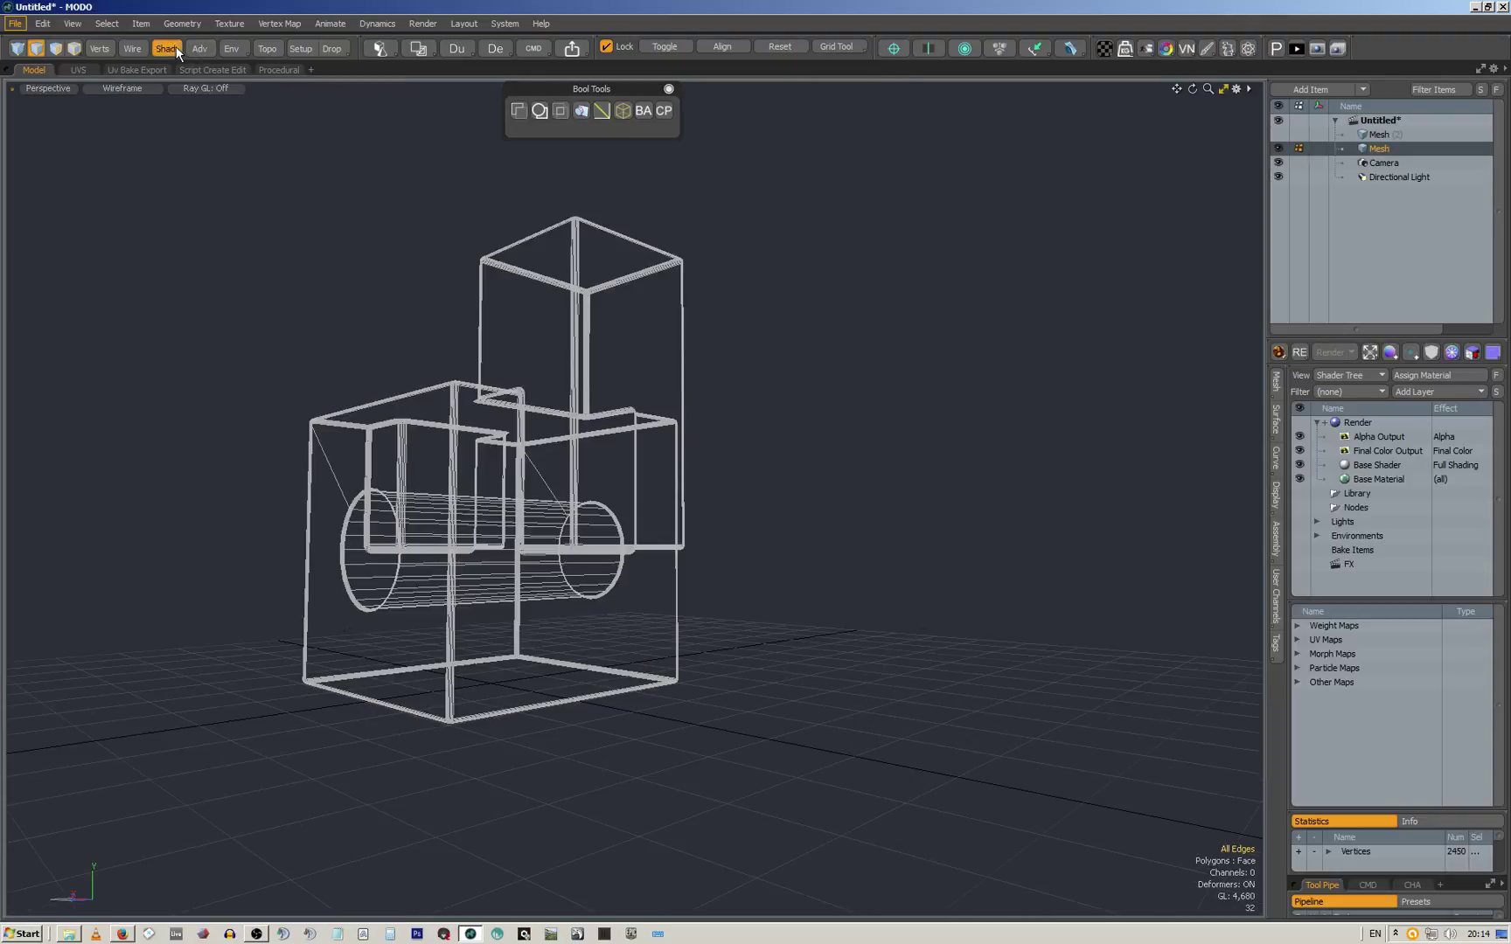
pyautogui.click(176, 46)
pyautogui.keyDown('alt'); pyautogui.moveTo(597, 480); pyautogui.dragTo(543, 456); pyautogui.keyUp('alt')
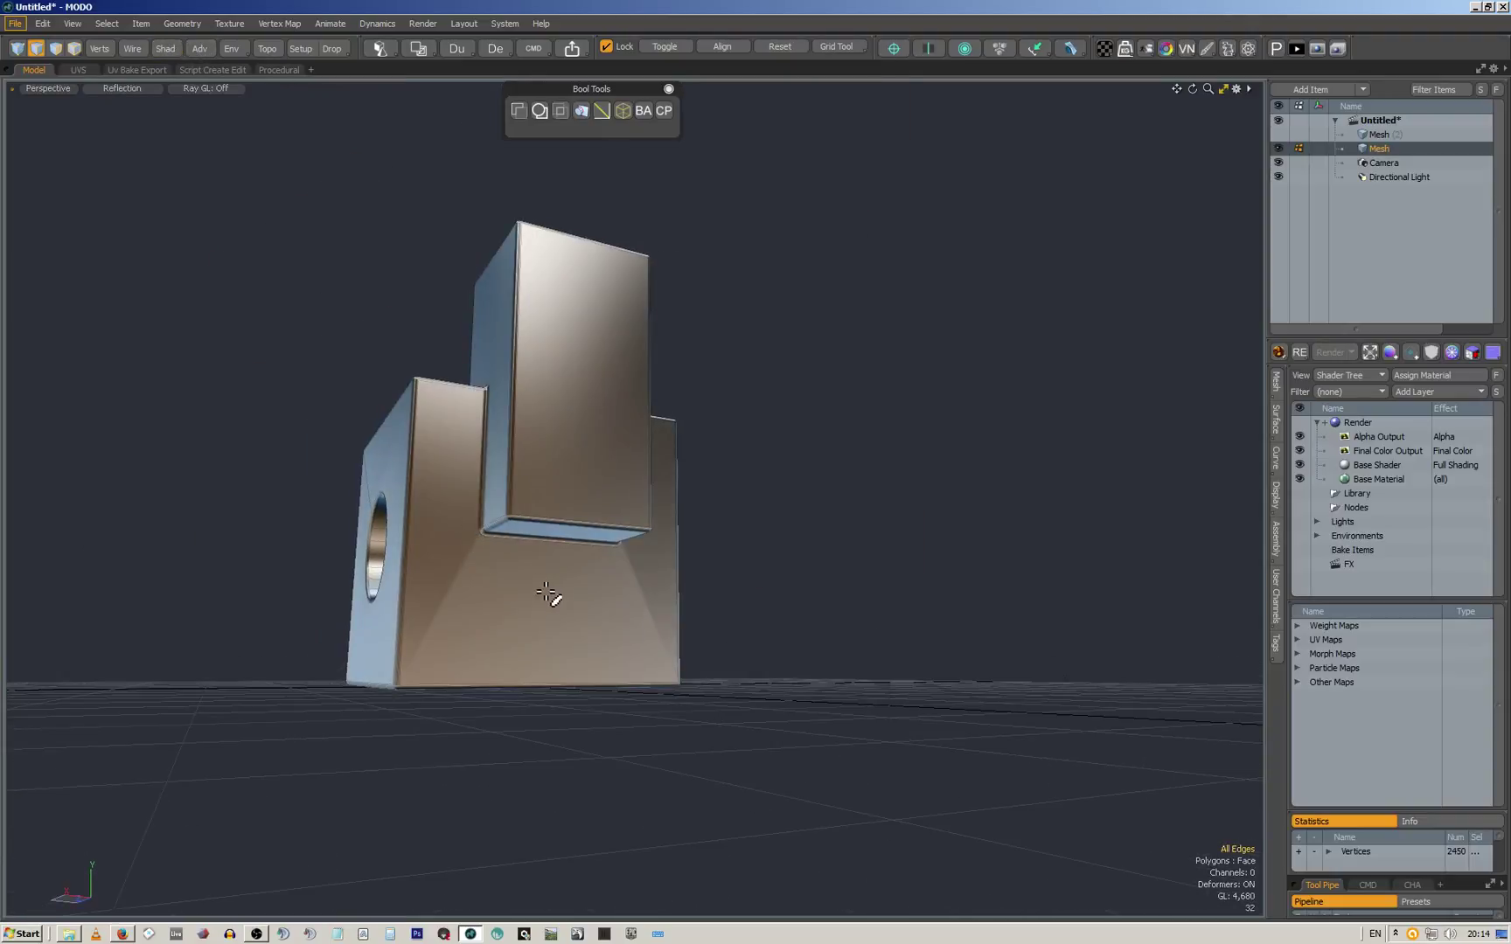
# Separate the cube's polygon behind the tall box with the CP tool, and paste it back into the main mesh
pyautogui.press('3')
pyautogui.click(480, 568)
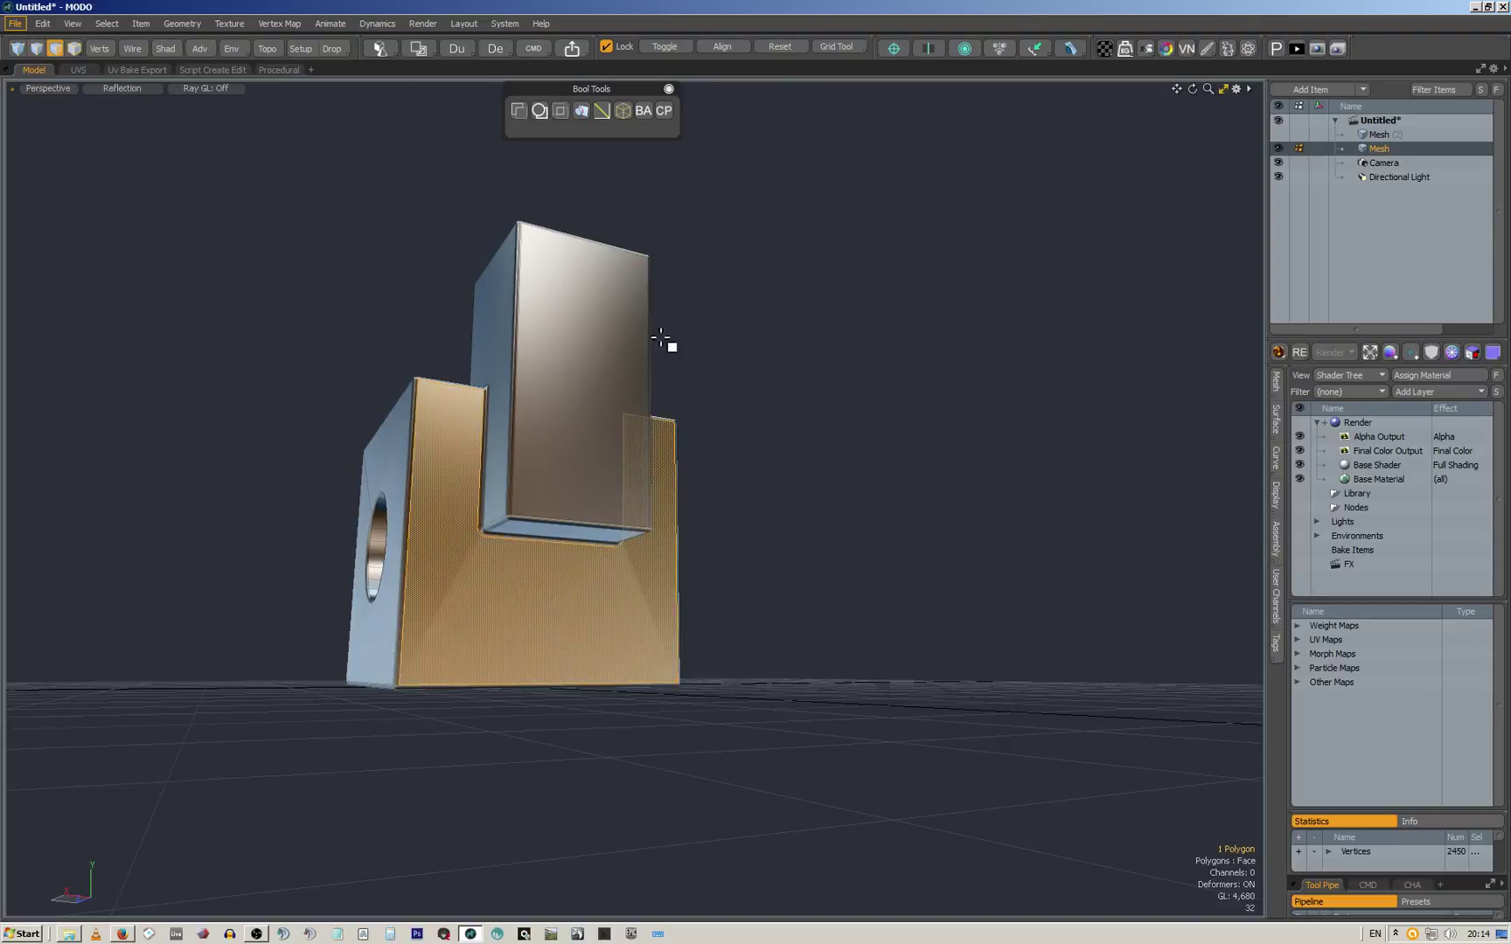
pyautogui.click(664, 111)
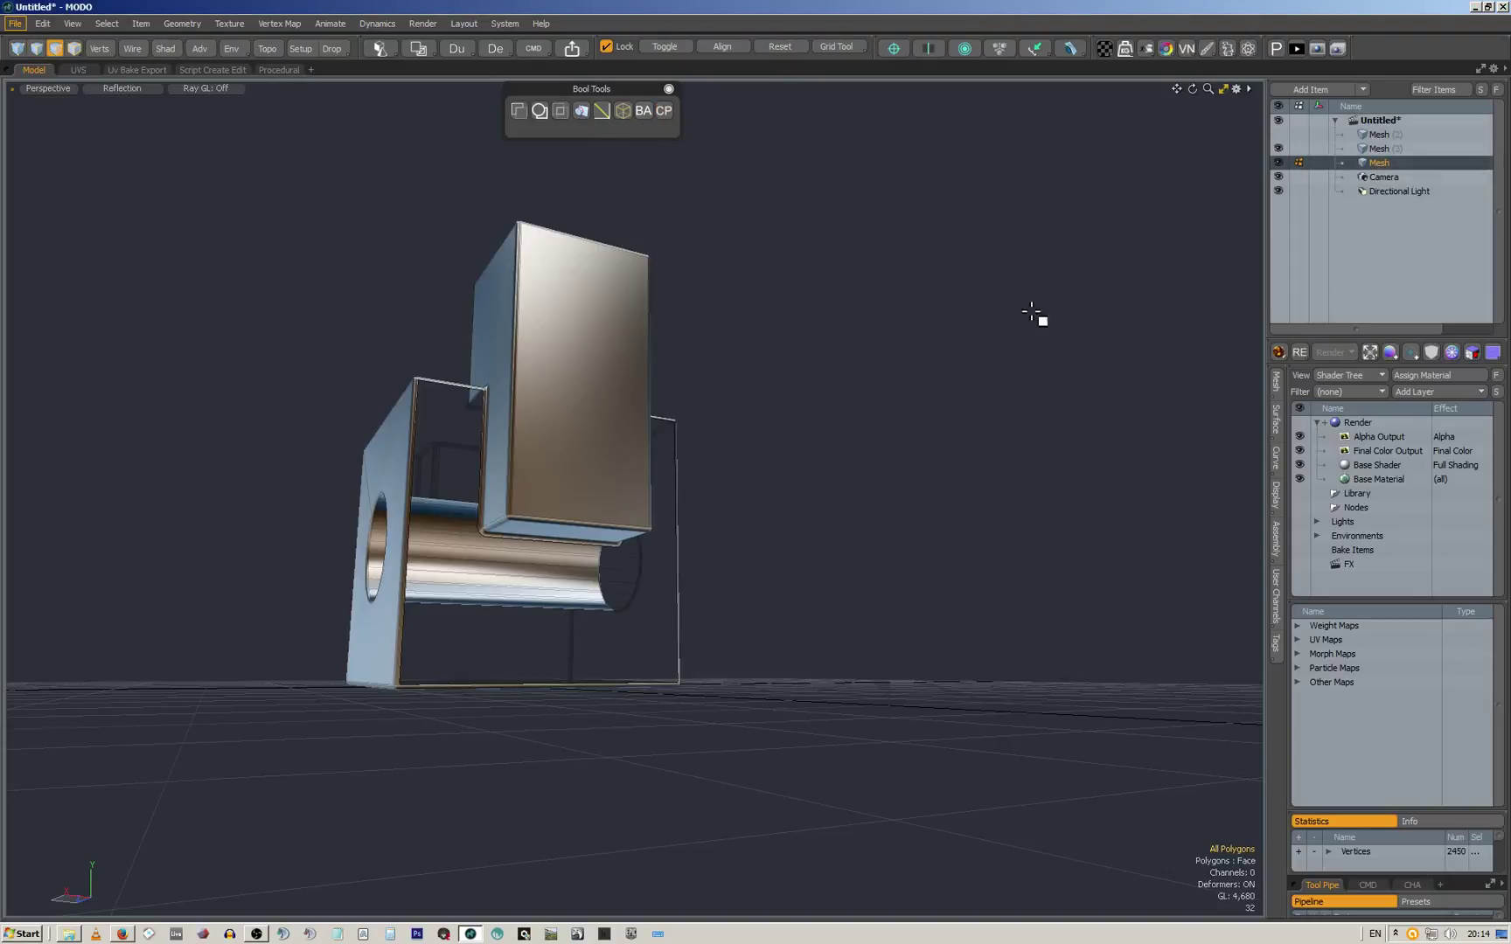
pyautogui.hotkey('ctrl', 'v')
pyautogui.scroll(4, 435, 463)
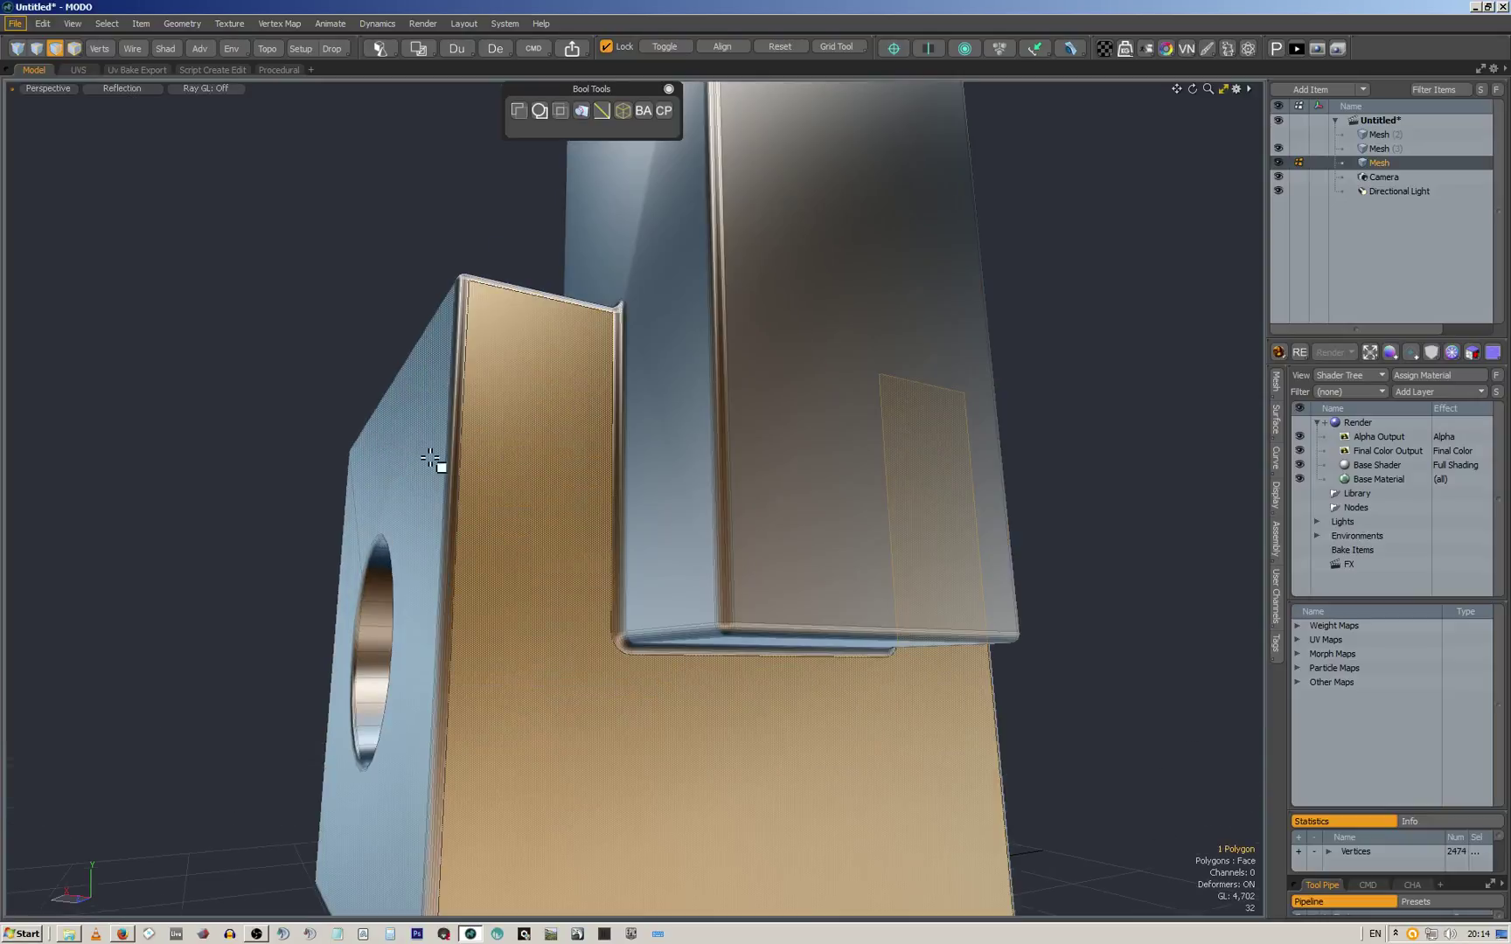
pyautogui.keyDown('alt'); pyautogui.moveTo(566, 388); pyautogui.dragTo(516, 314); pyautogui.keyUp('alt')
pyautogui.scroll(-2, 633, 418)
pyautogui.moveTo(516, 313); pyautogui.dragTo(725, 432, button='middle')
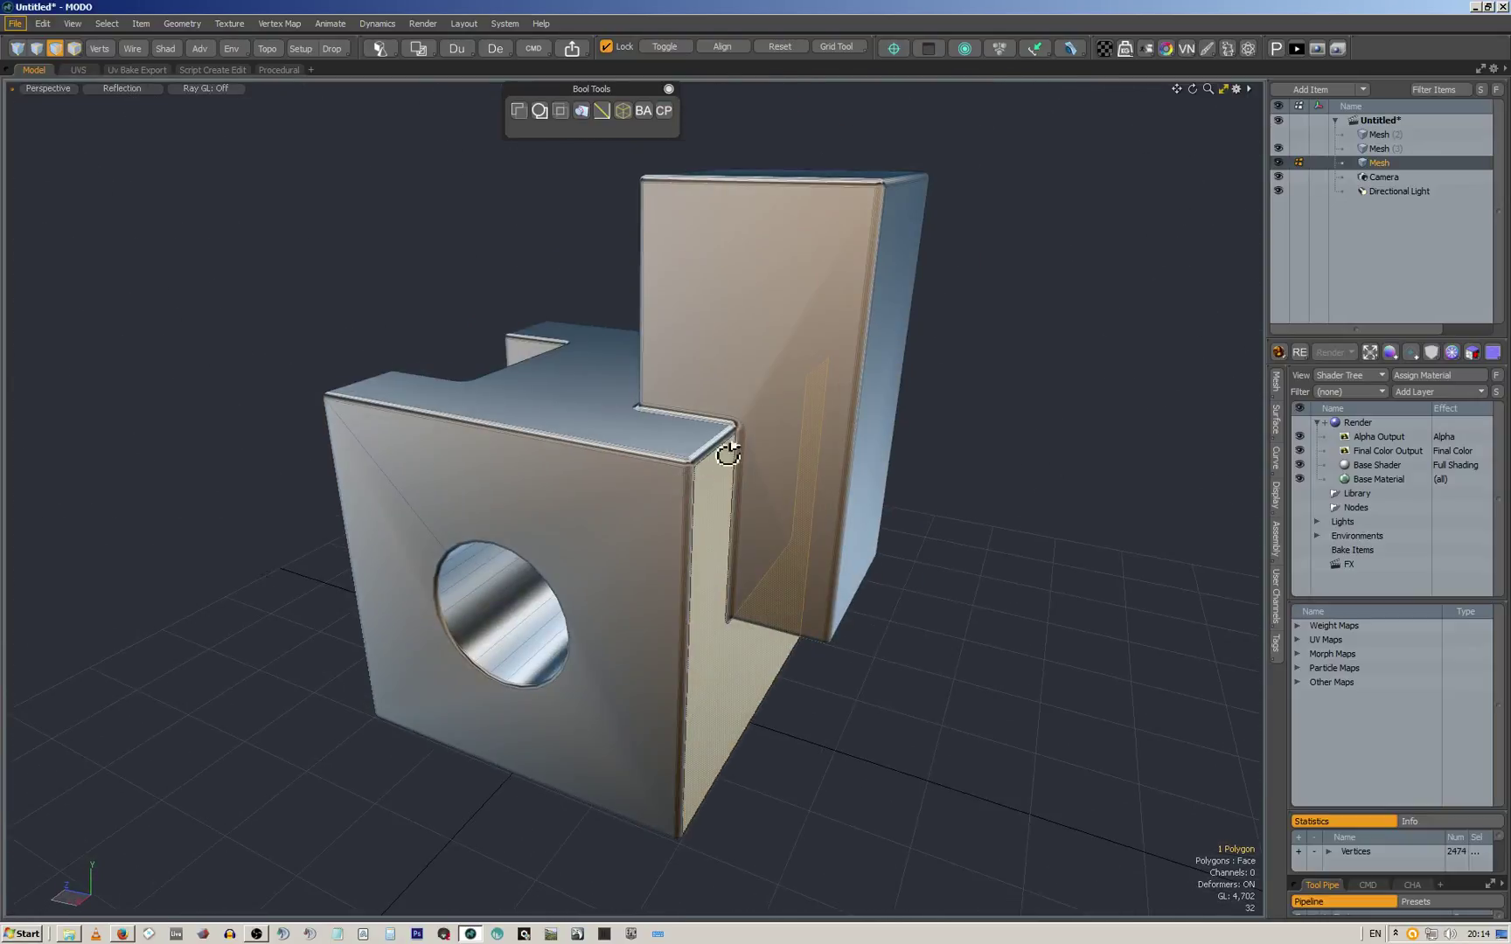
# Delete the two leftover layers holding the separated faces, and reselect the main mesh
pyautogui.click(1397, 150)
pyautogui.keyDown('shift'); pyautogui.click(1379, 137); pyautogui.keyUp('shift')
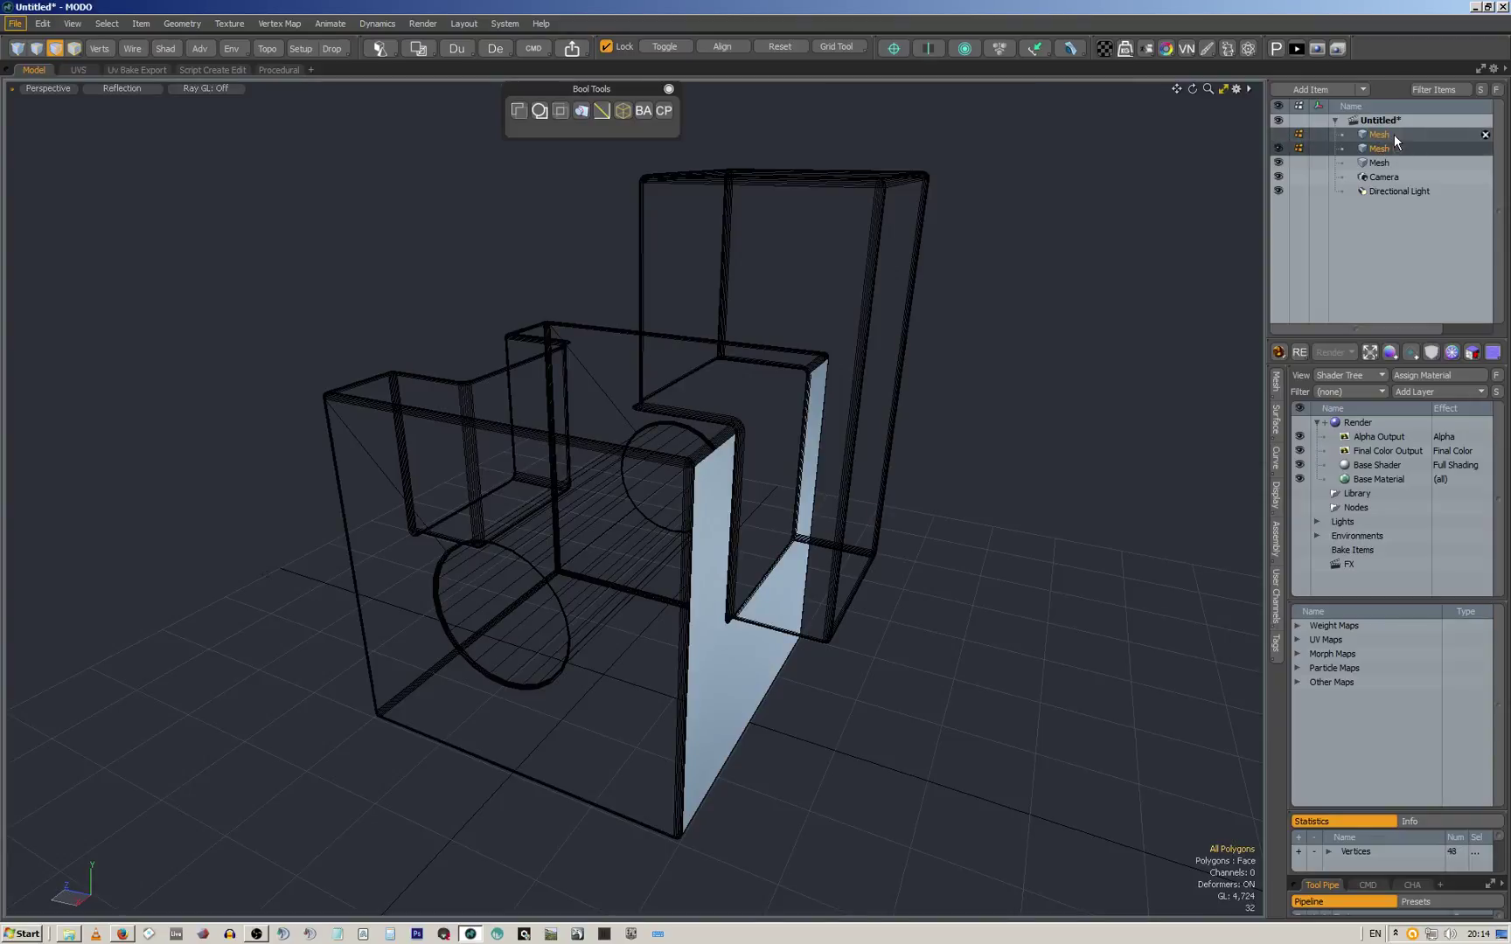
pyautogui.press('Delete')
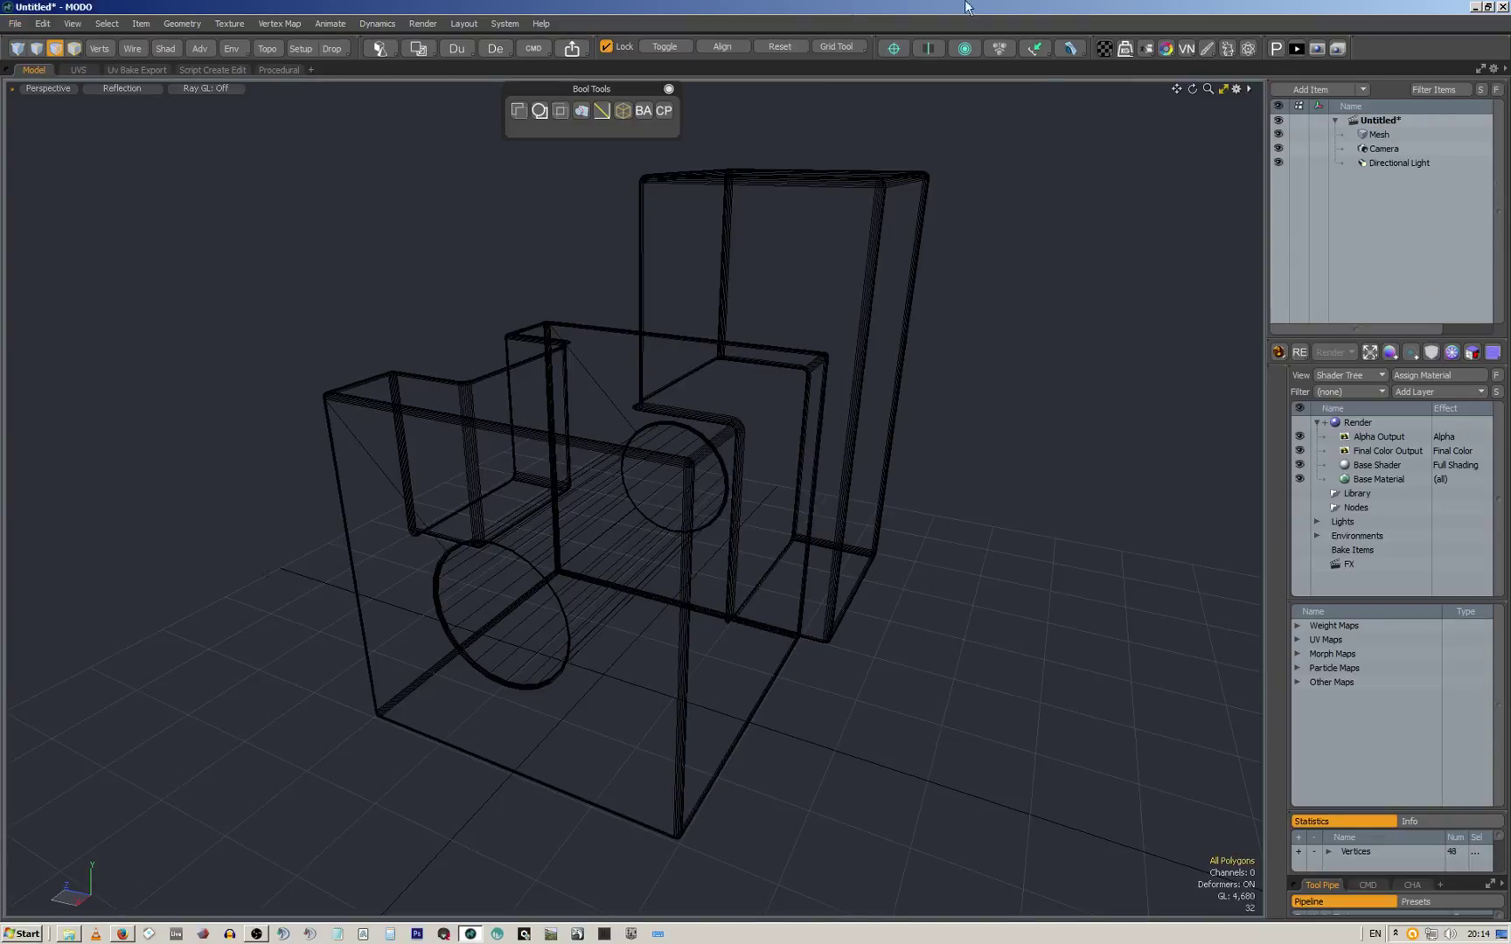
pyautogui.click(1379, 135)
pyautogui.moveTo(775, 296)
pyautogui.mouseDown(button='middle')
pyautogui.moveTo(928, 334)
pyautogui.moveTo(661, 327)
pyautogui.moveTo(681, 444)
pyautogui.moveTo(696, 414)
pyautogui.mouseUp(button='middle')
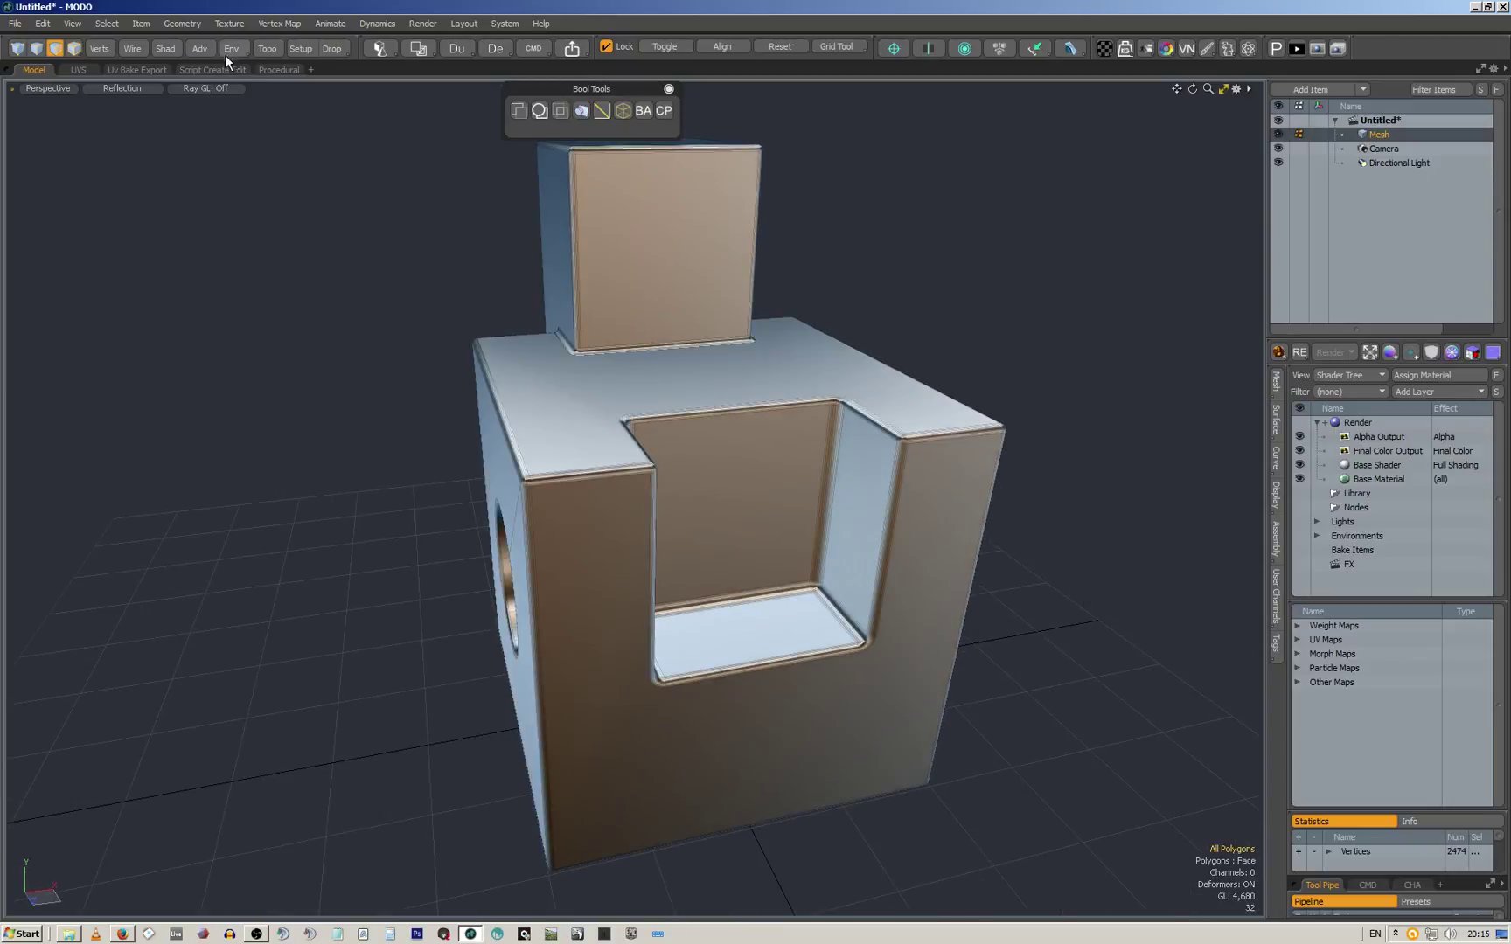
# Close the Bool Tools palette, and examine the finished model from all sides
pyautogui.click(590, 109)
pyautogui.click(669, 88)
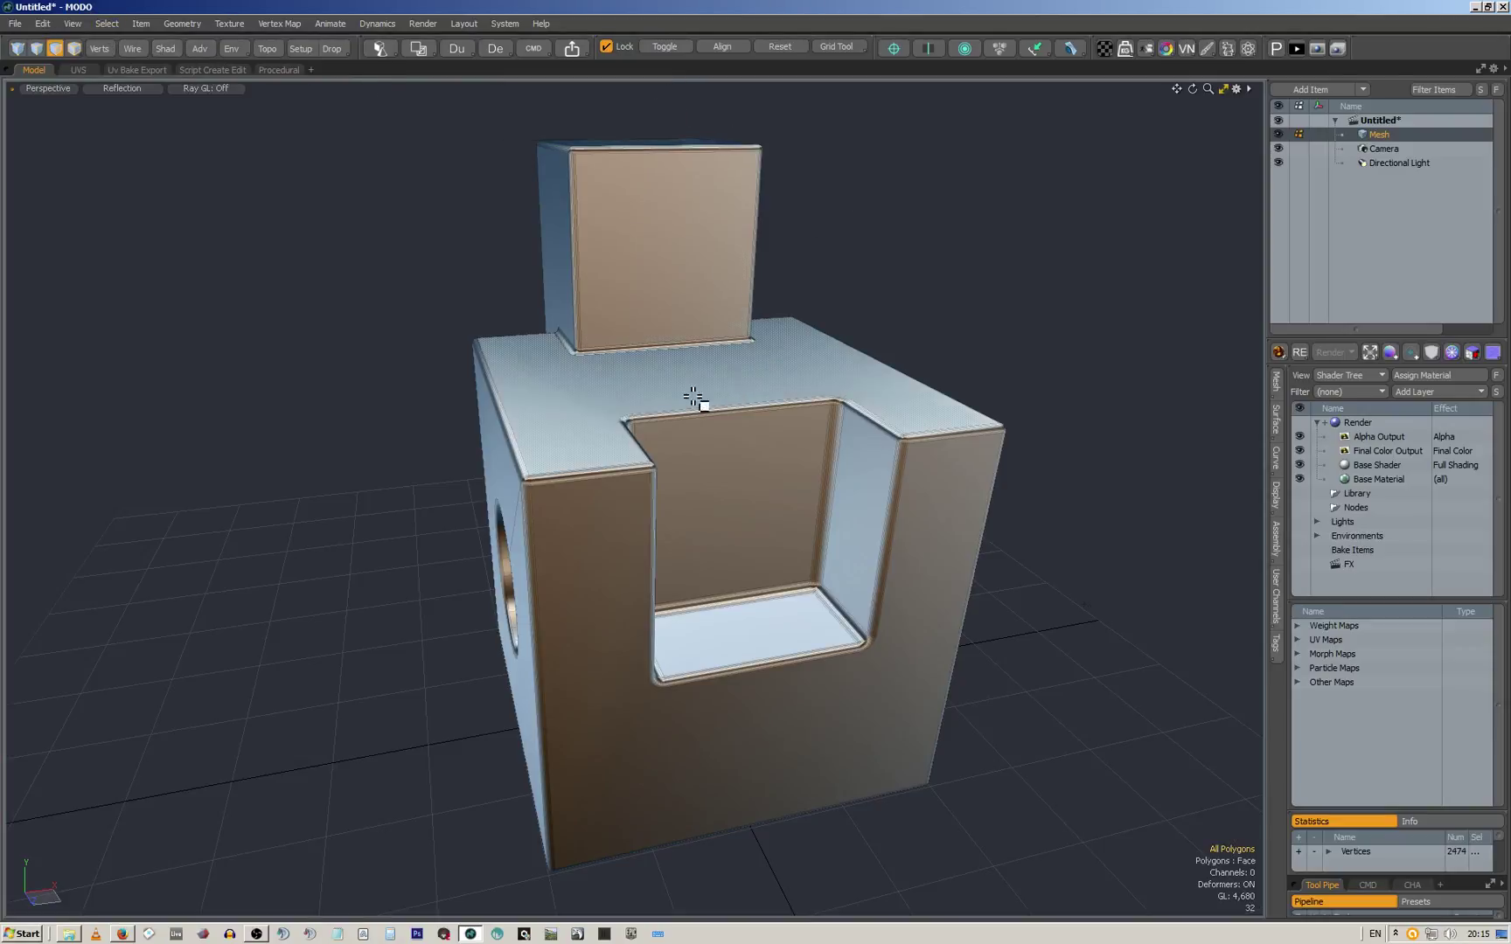
pyautogui.keyDown('alt'); pyautogui.moveTo(630, 432); pyautogui.dragTo(728, 411); pyautogui.keyUp('alt')
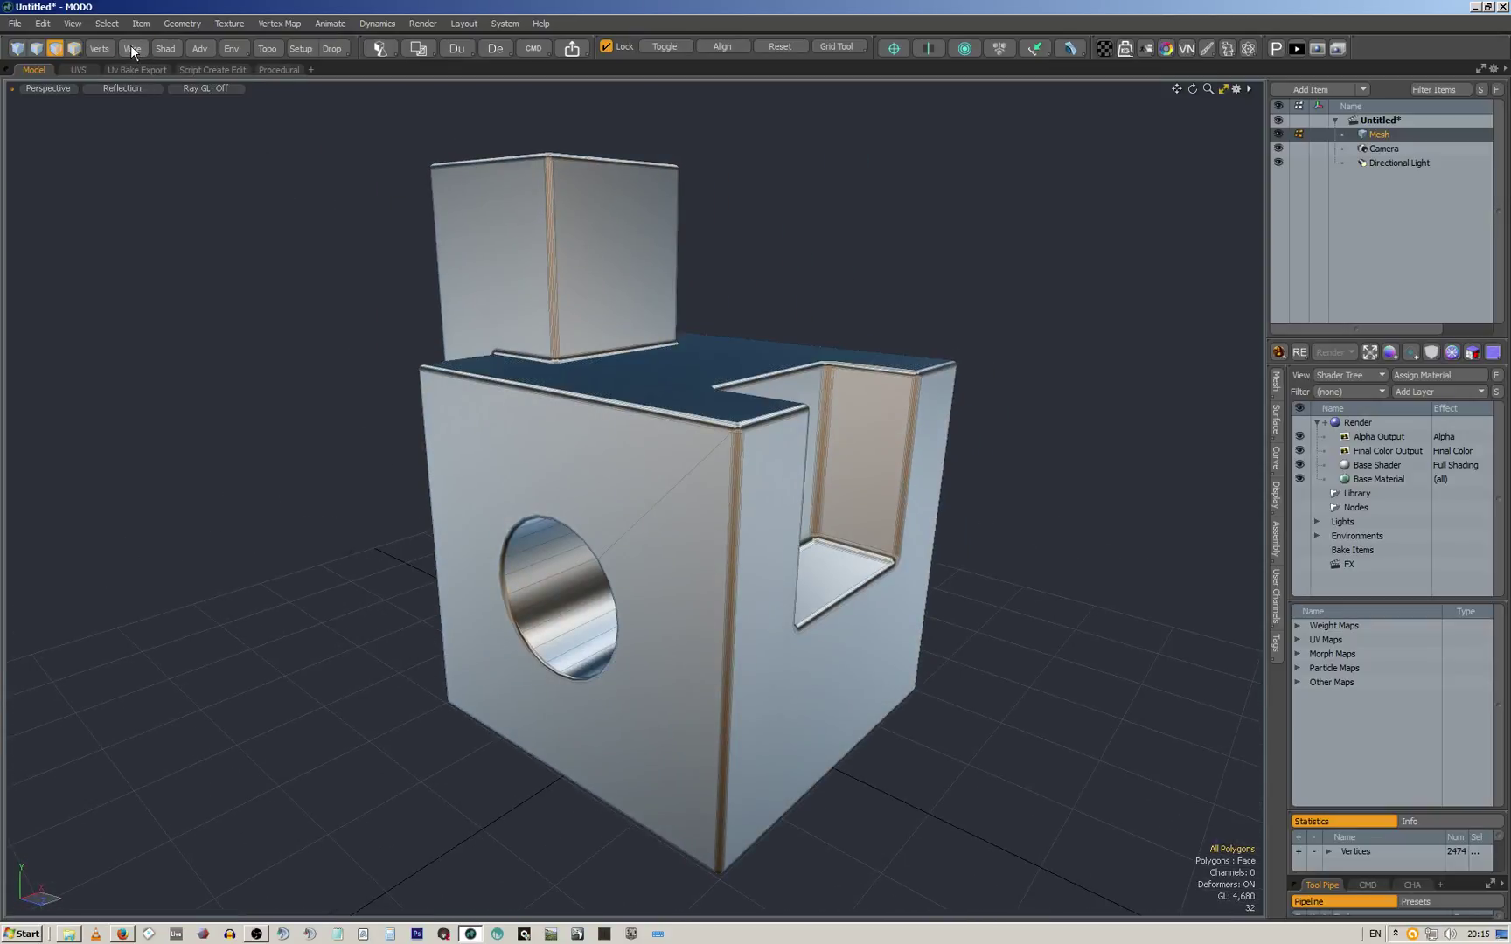
pyautogui.keyDown('alt'); pyautogui.moveTo(556, 381); pyautogui.dragTo(1204, 395); pyautogui.keyUp('alt')
pyautogui.keyDown('alt'); pyautogui.moveTo(904, 318); pyautogui.dragTo(610, 371); pyautogui.keyUp('alt')
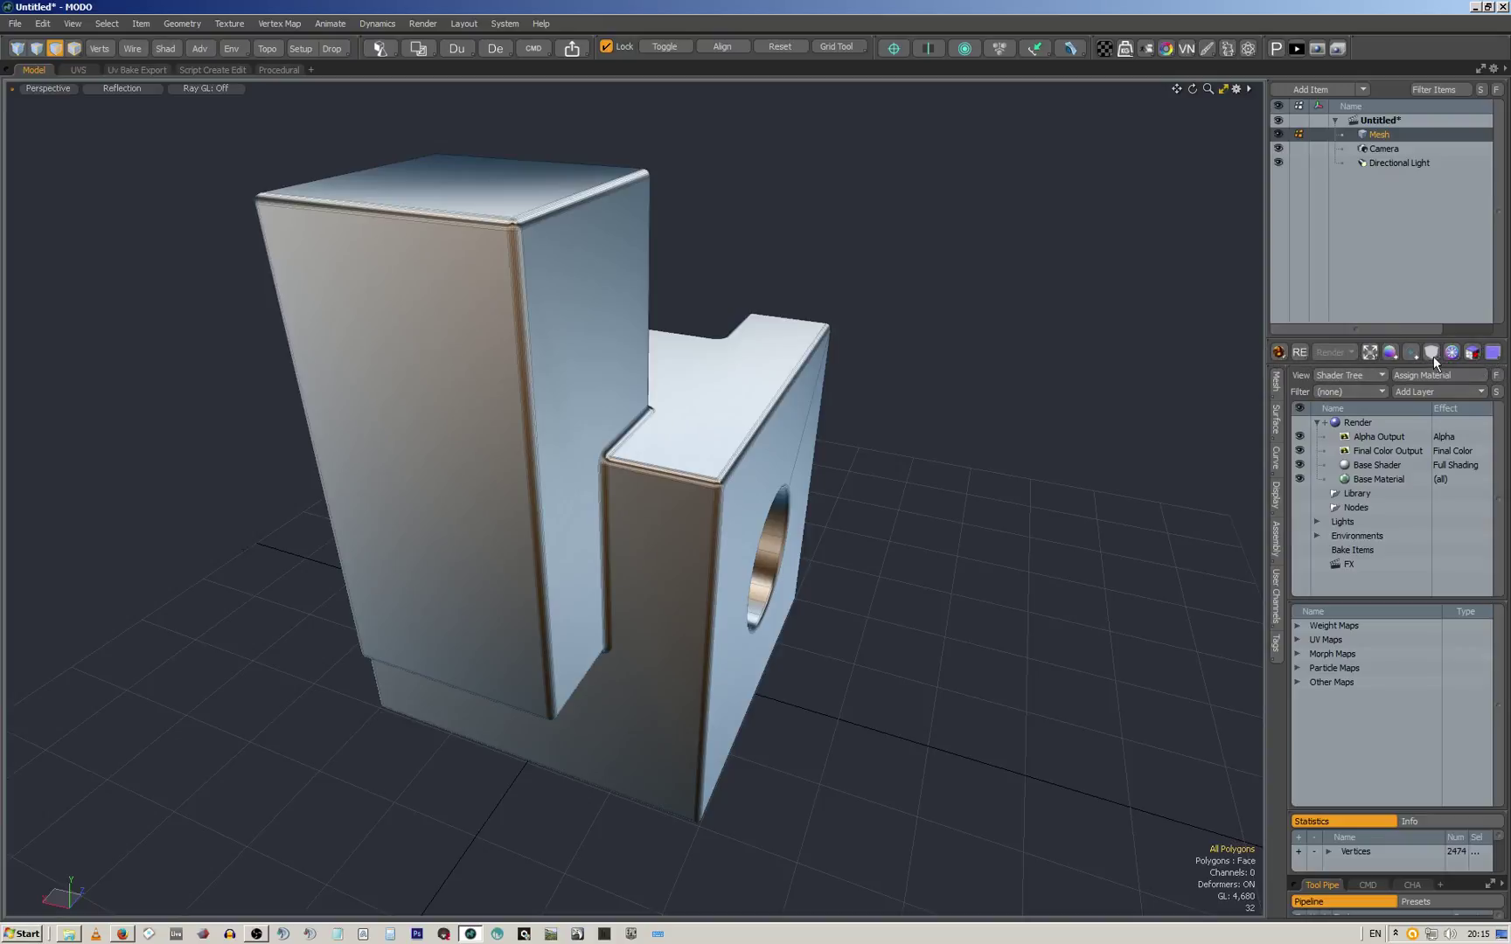
# Open the BakeMaps palette to look over its bake options, and close it
pyautogui.click(1474, 355)
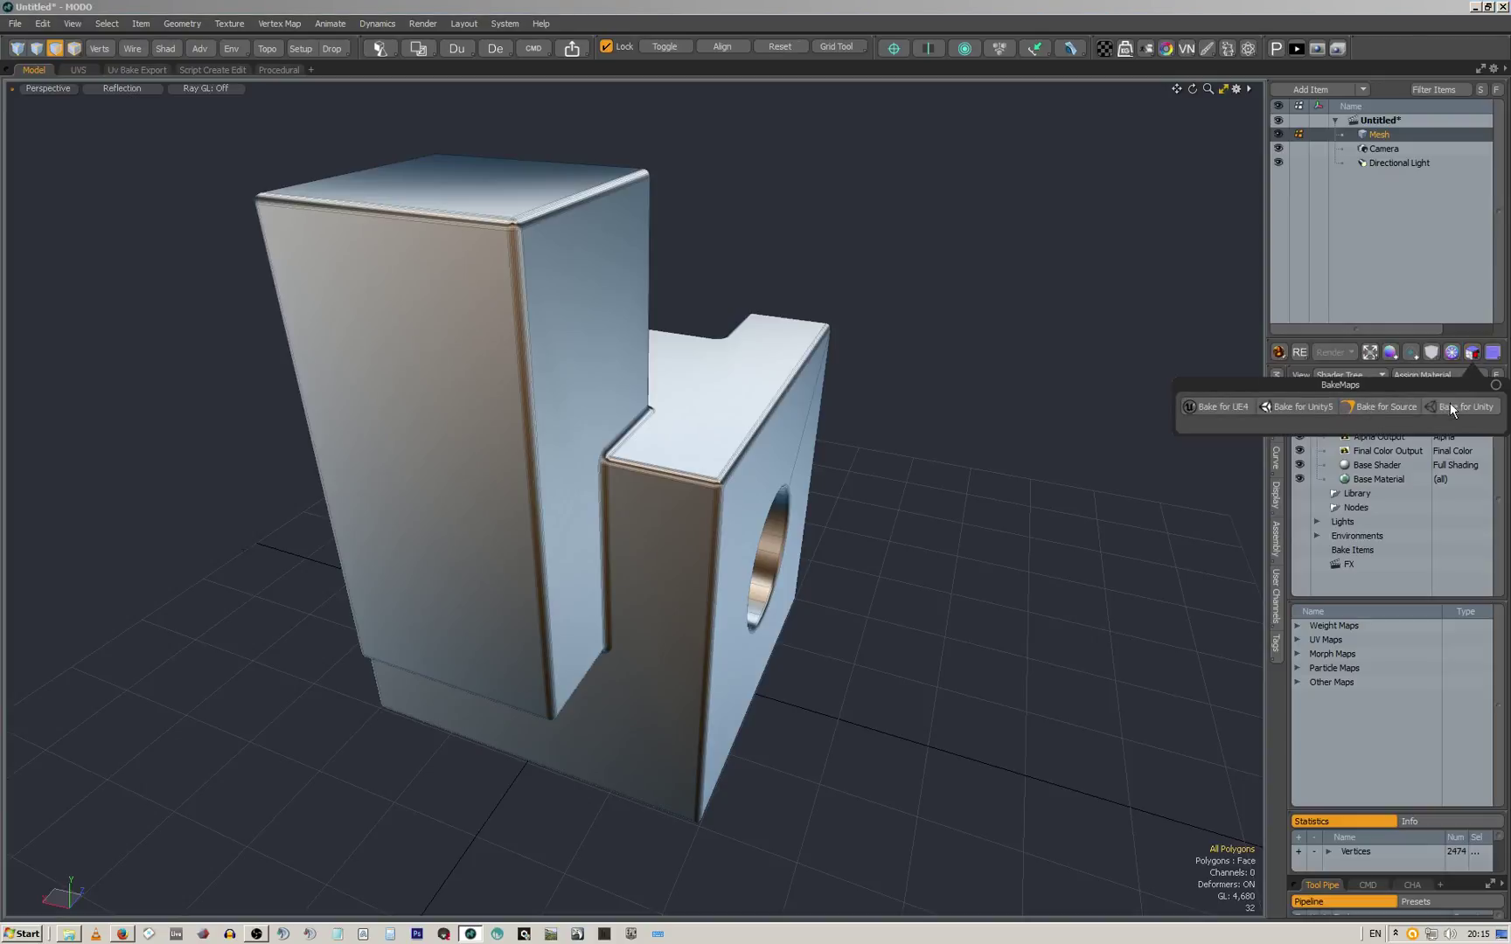
pyautogui.click(1494, 353)
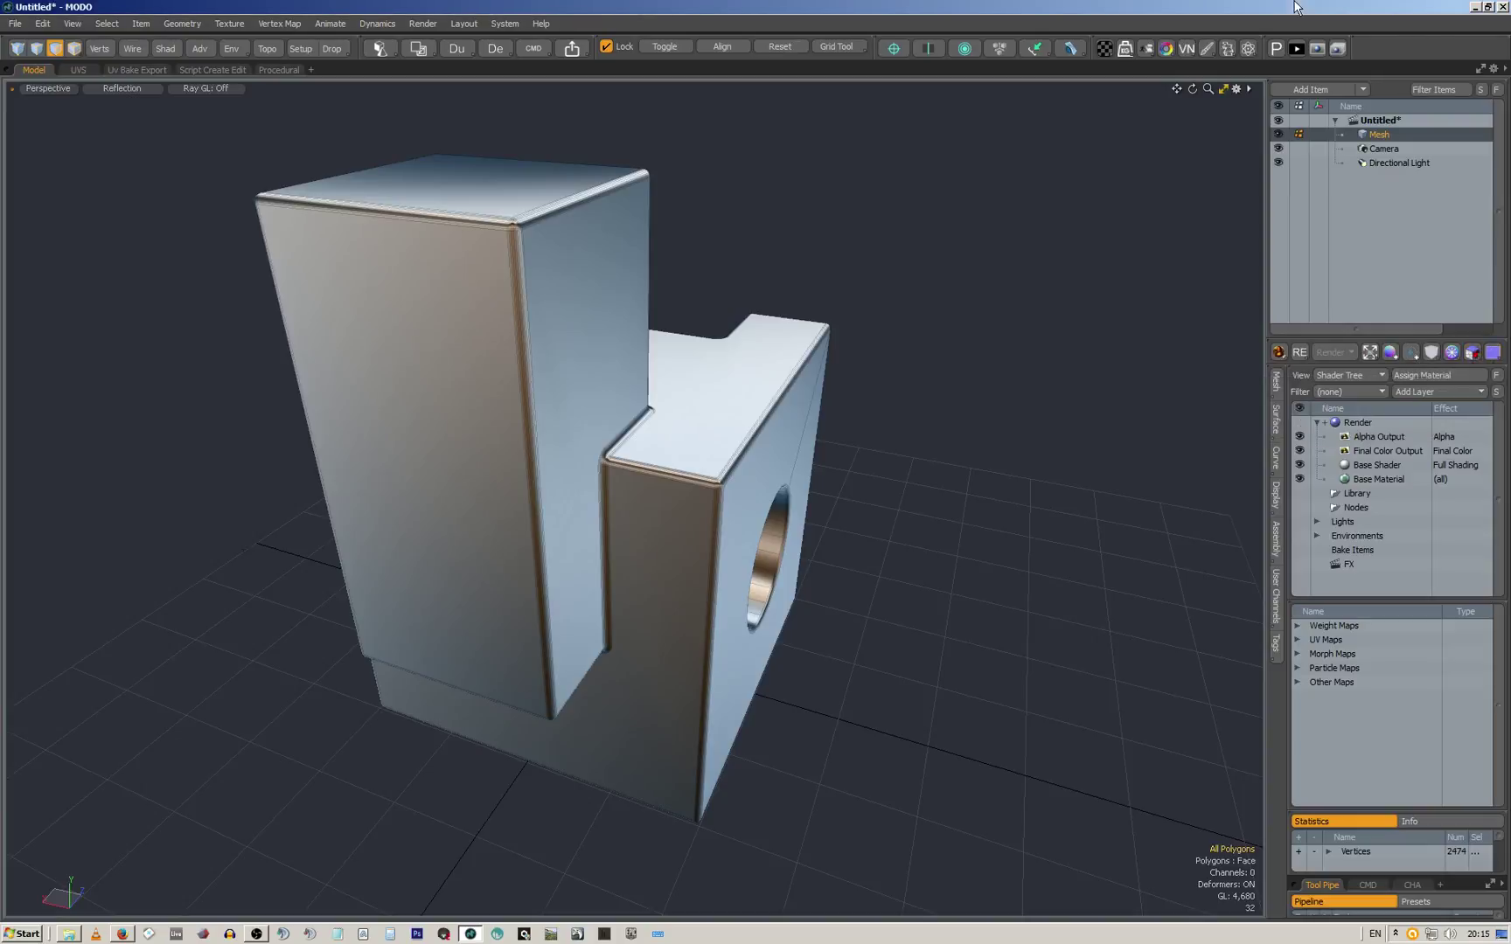
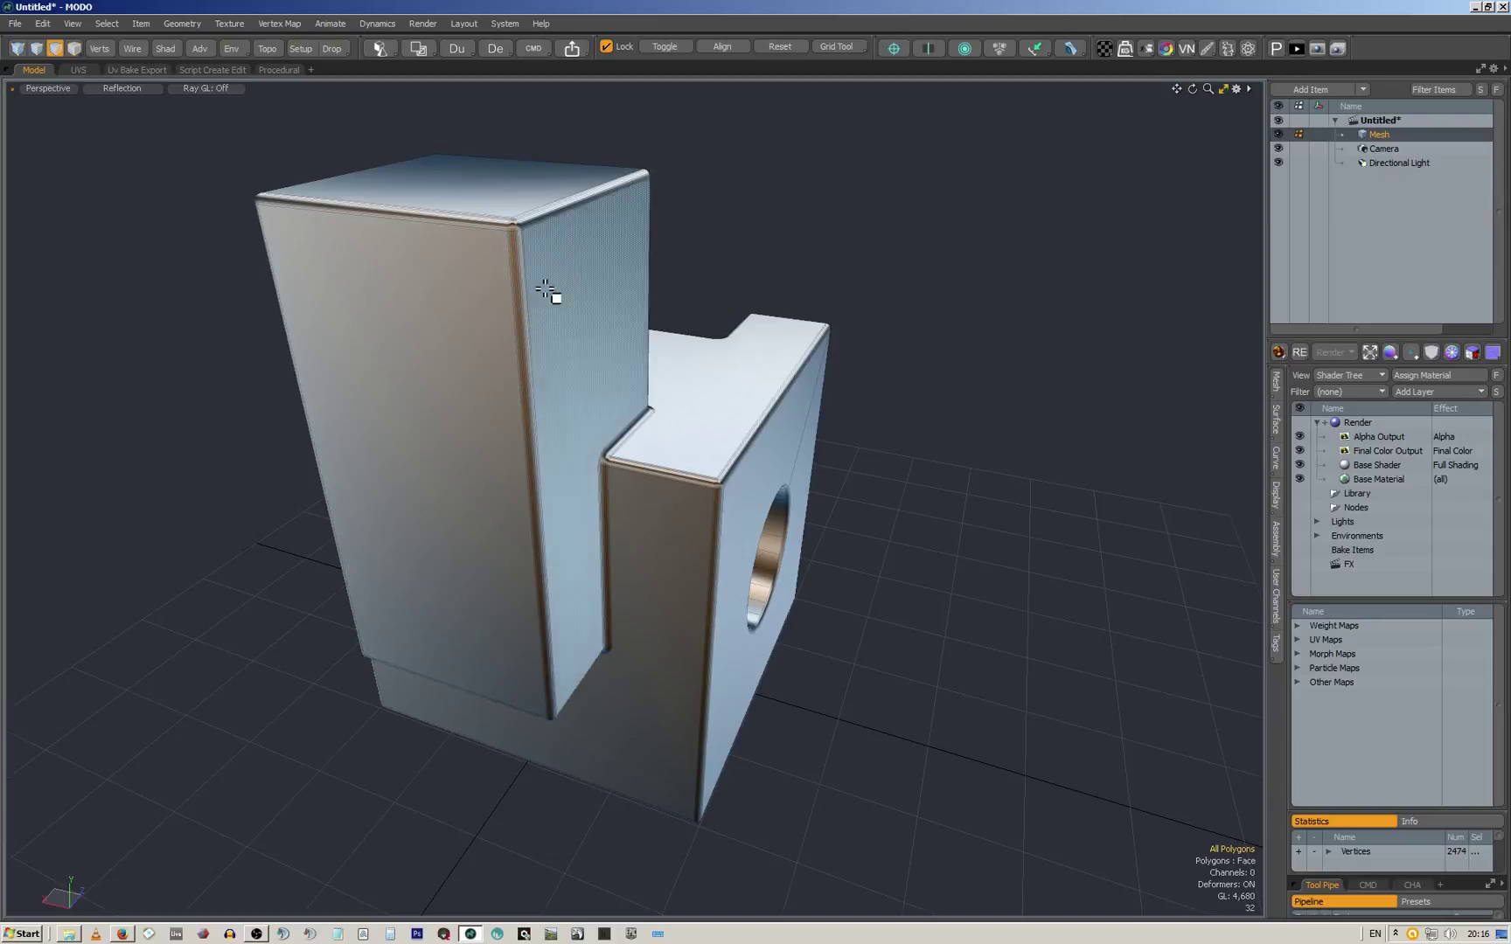
# Switch the viewport to Default shading, and inspect single faces of the tall box and the notched cube
pyautogui.click(163, 49)
pyautogui.click(551, 292)
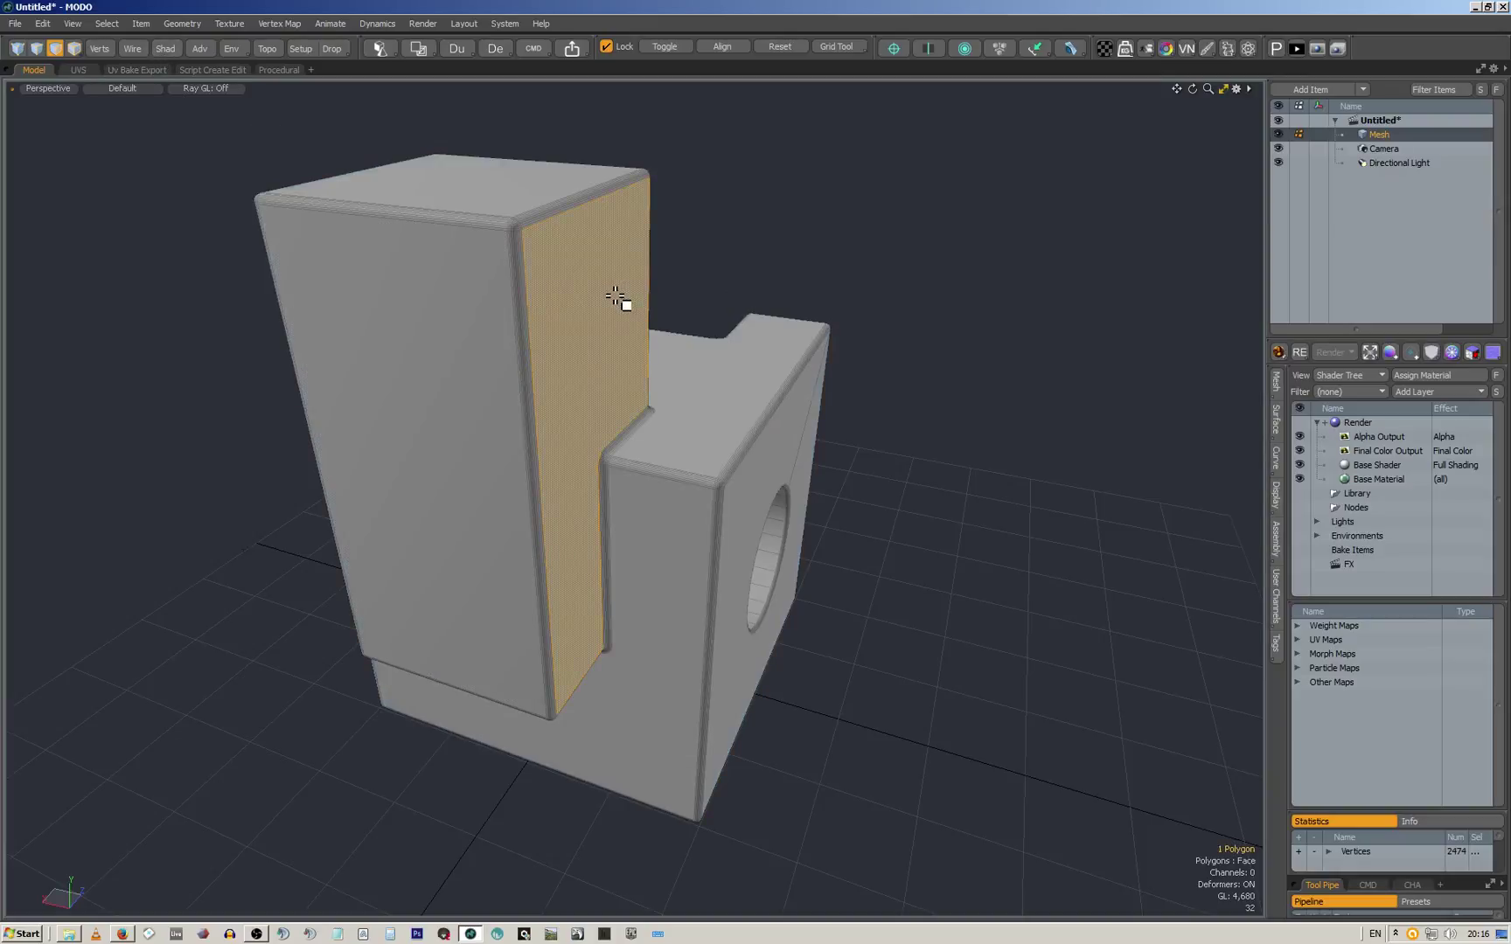
pyautogui.click(386, 311)
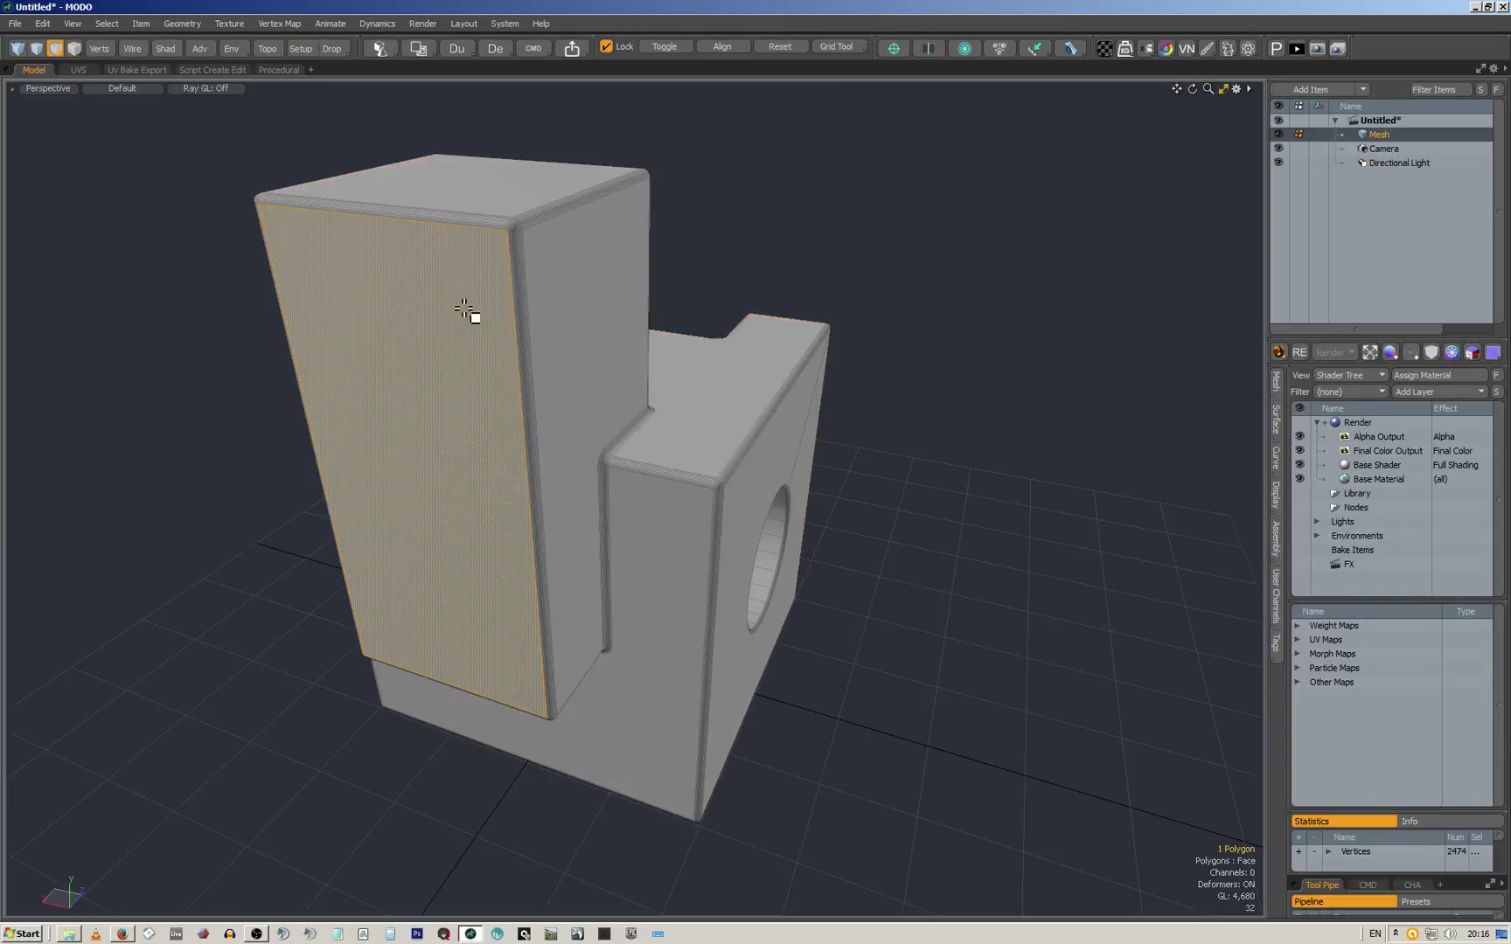
pyautogui.doubleClick(421, 303)
pyautogui.click(626, 303)
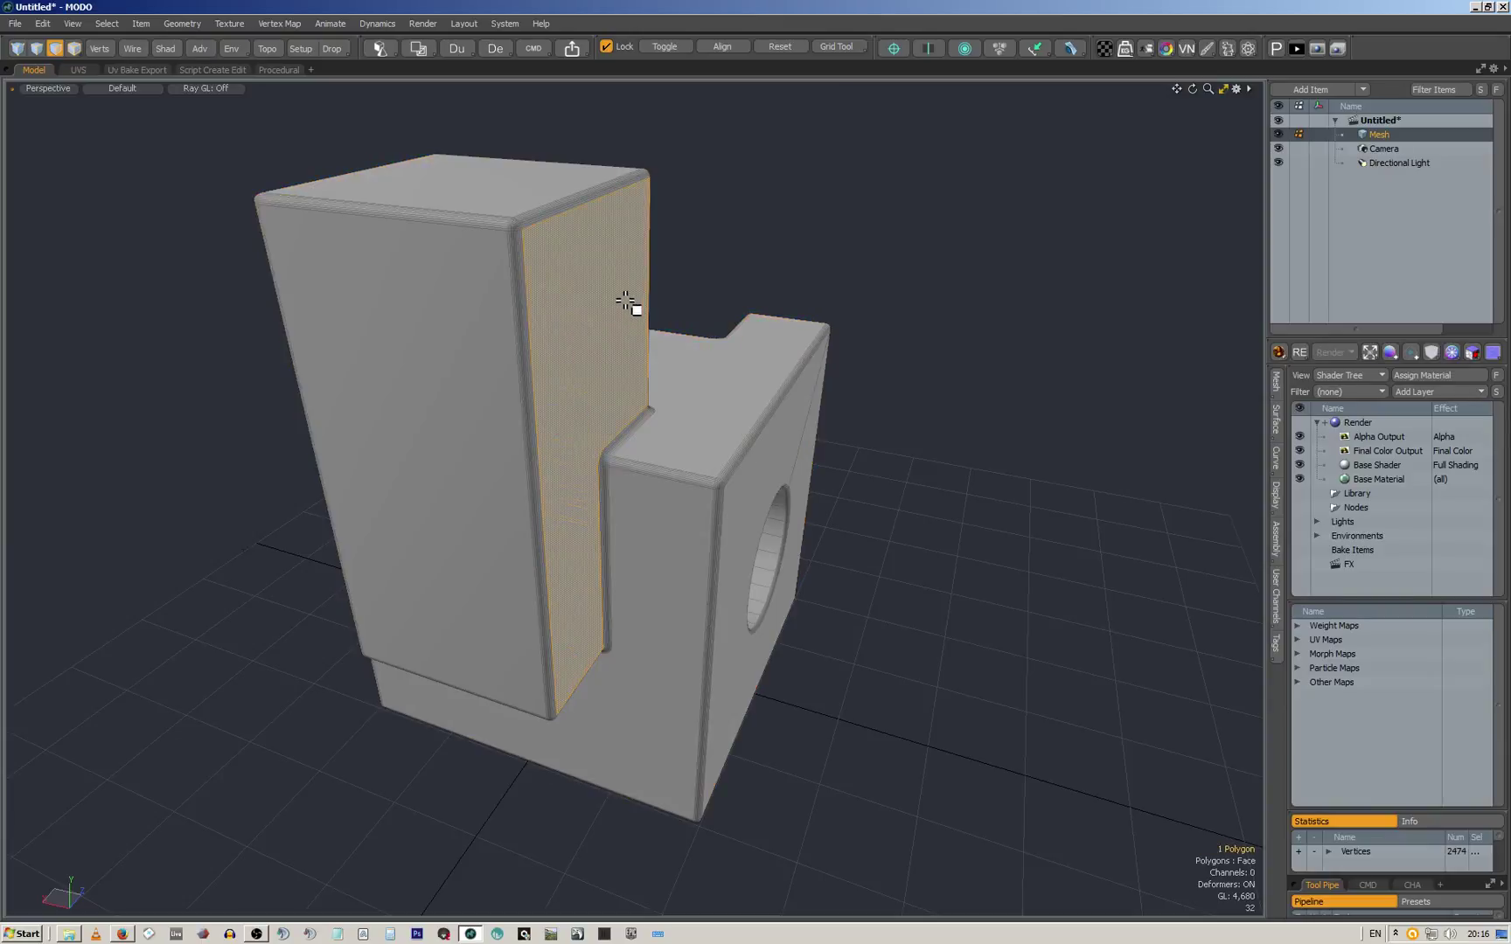
pyautogui.click(693, 396)
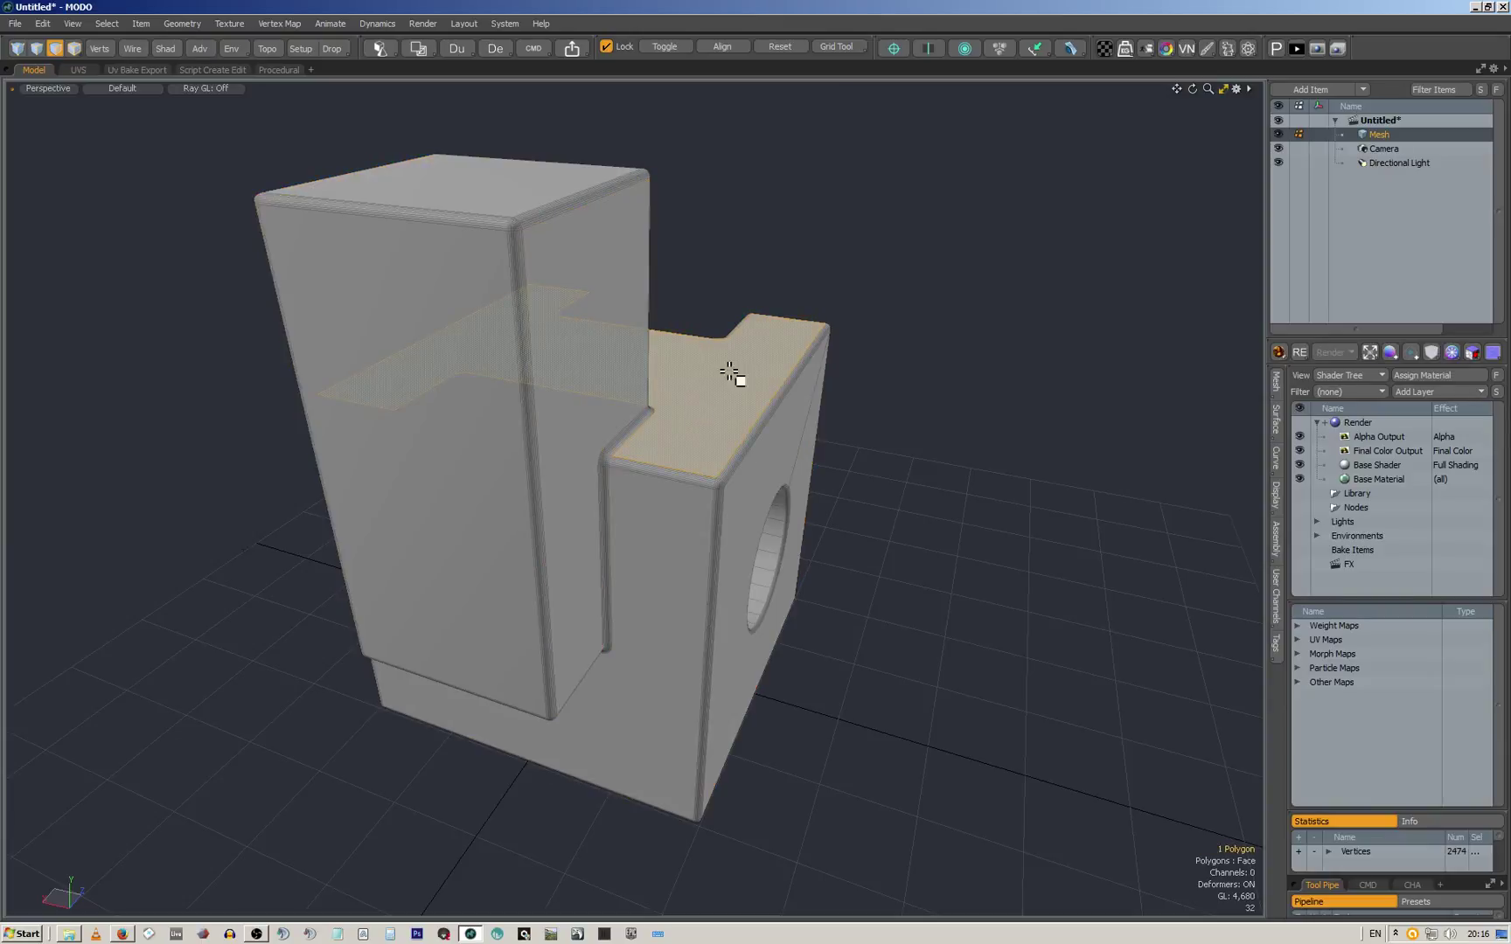
# Delete all polygons of the finished boolean model from the mesh
pyautogui.click(736, 277)
pyautogui.press('[')
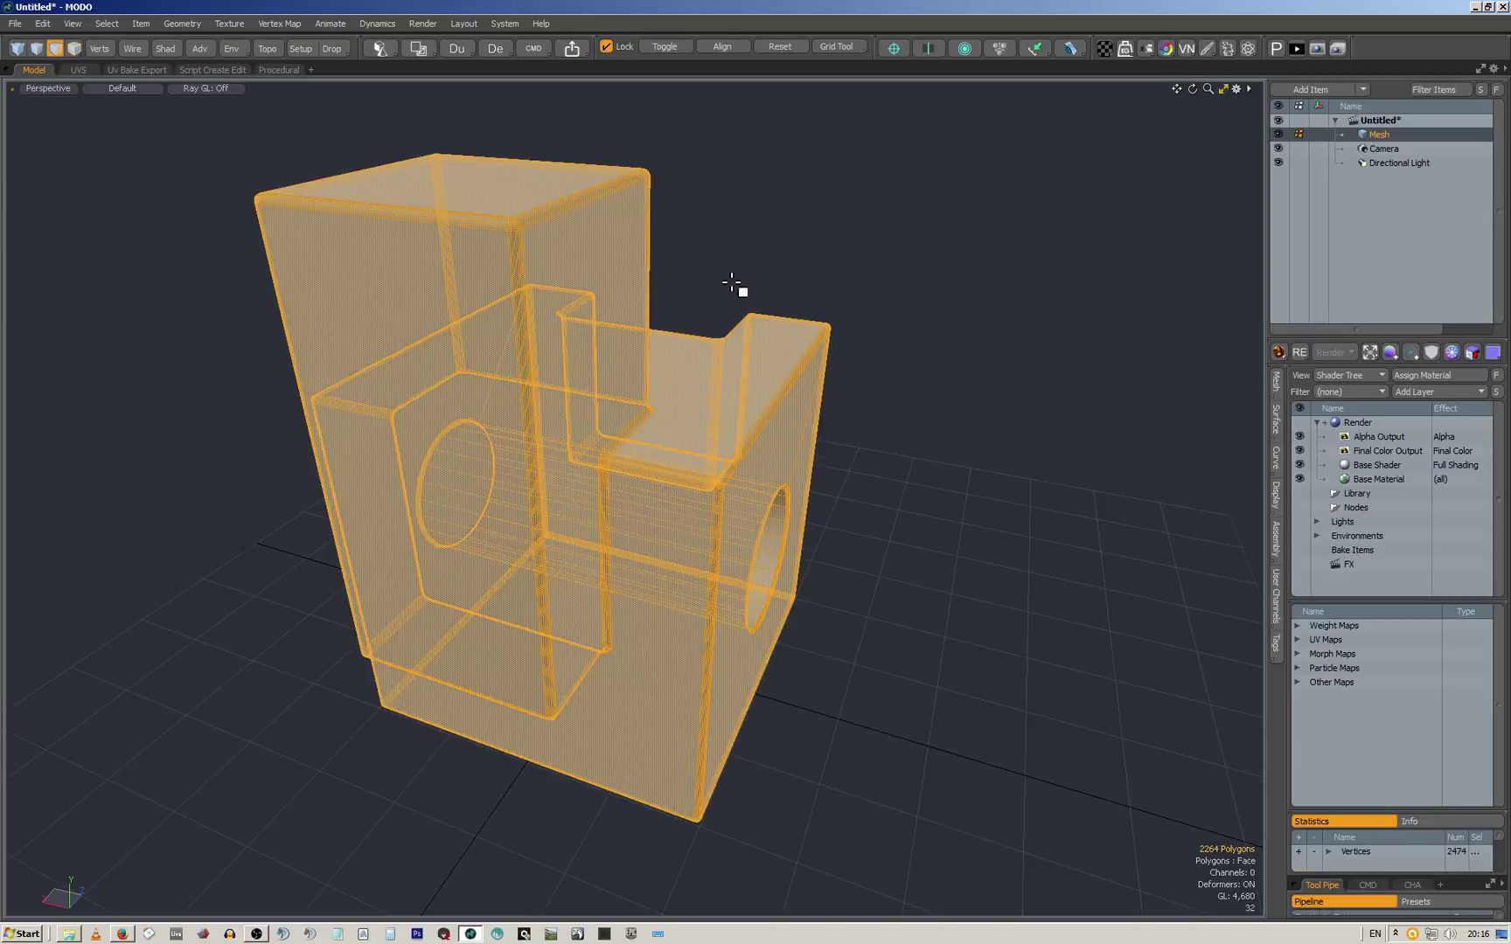
pyautogui.press('Delete')
# Create a 64 × 64 × 64 cube primitive at position 0, 32, 0 in the emptied mesh
pyautogui.keyDown('alt'); pyautogui.moveTo(776, 550); pyautogui.dragTo(618, 595); pyautogui.keyUp('alt')
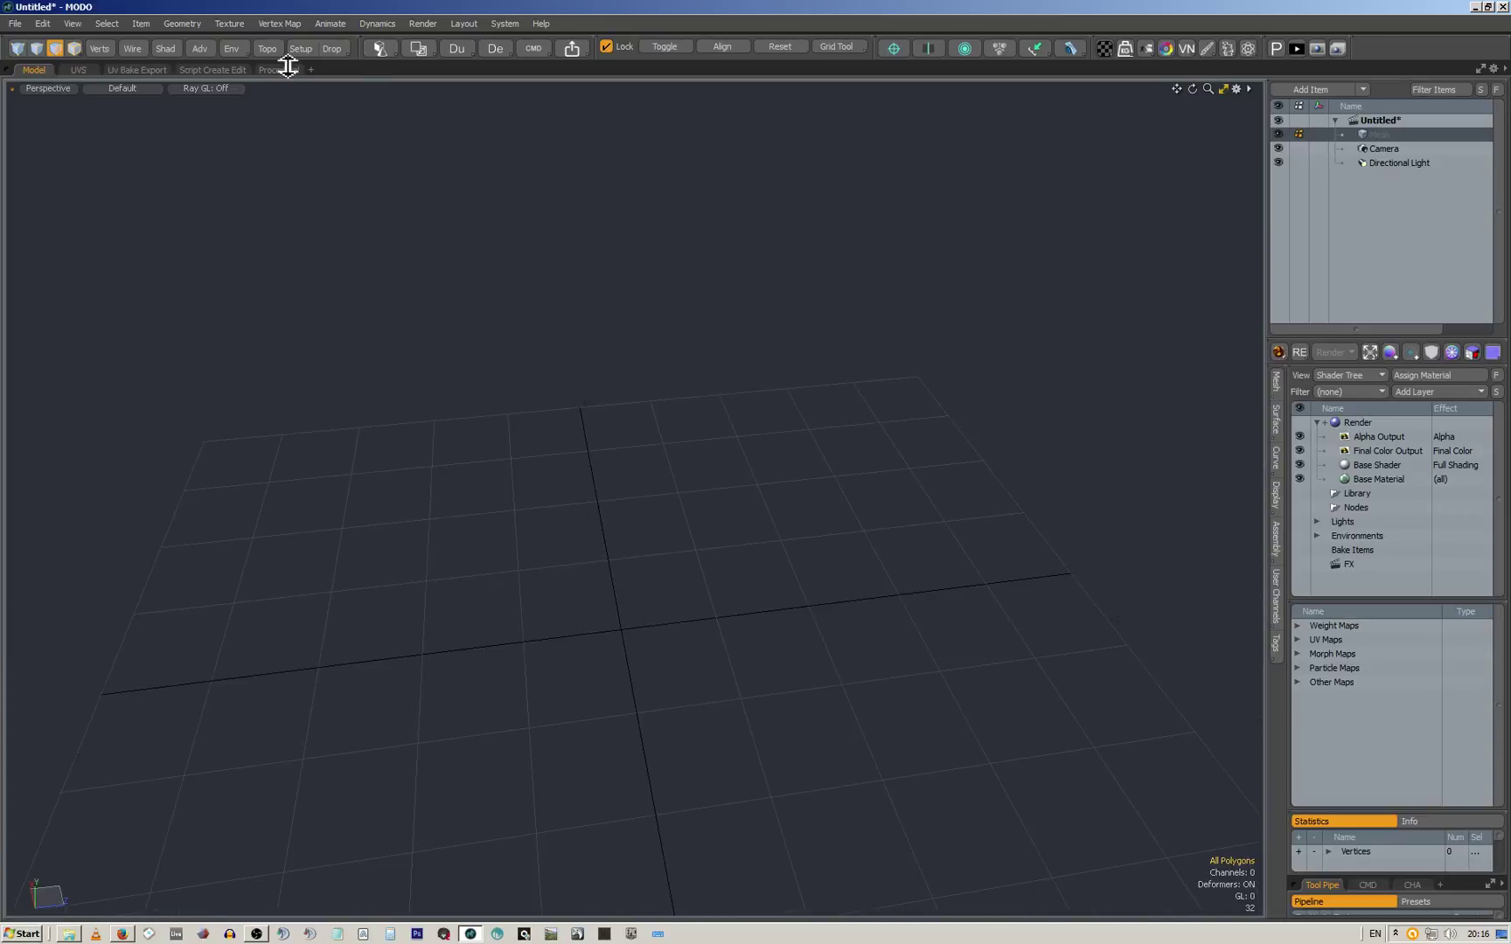
pyautogui.click(379, 48)
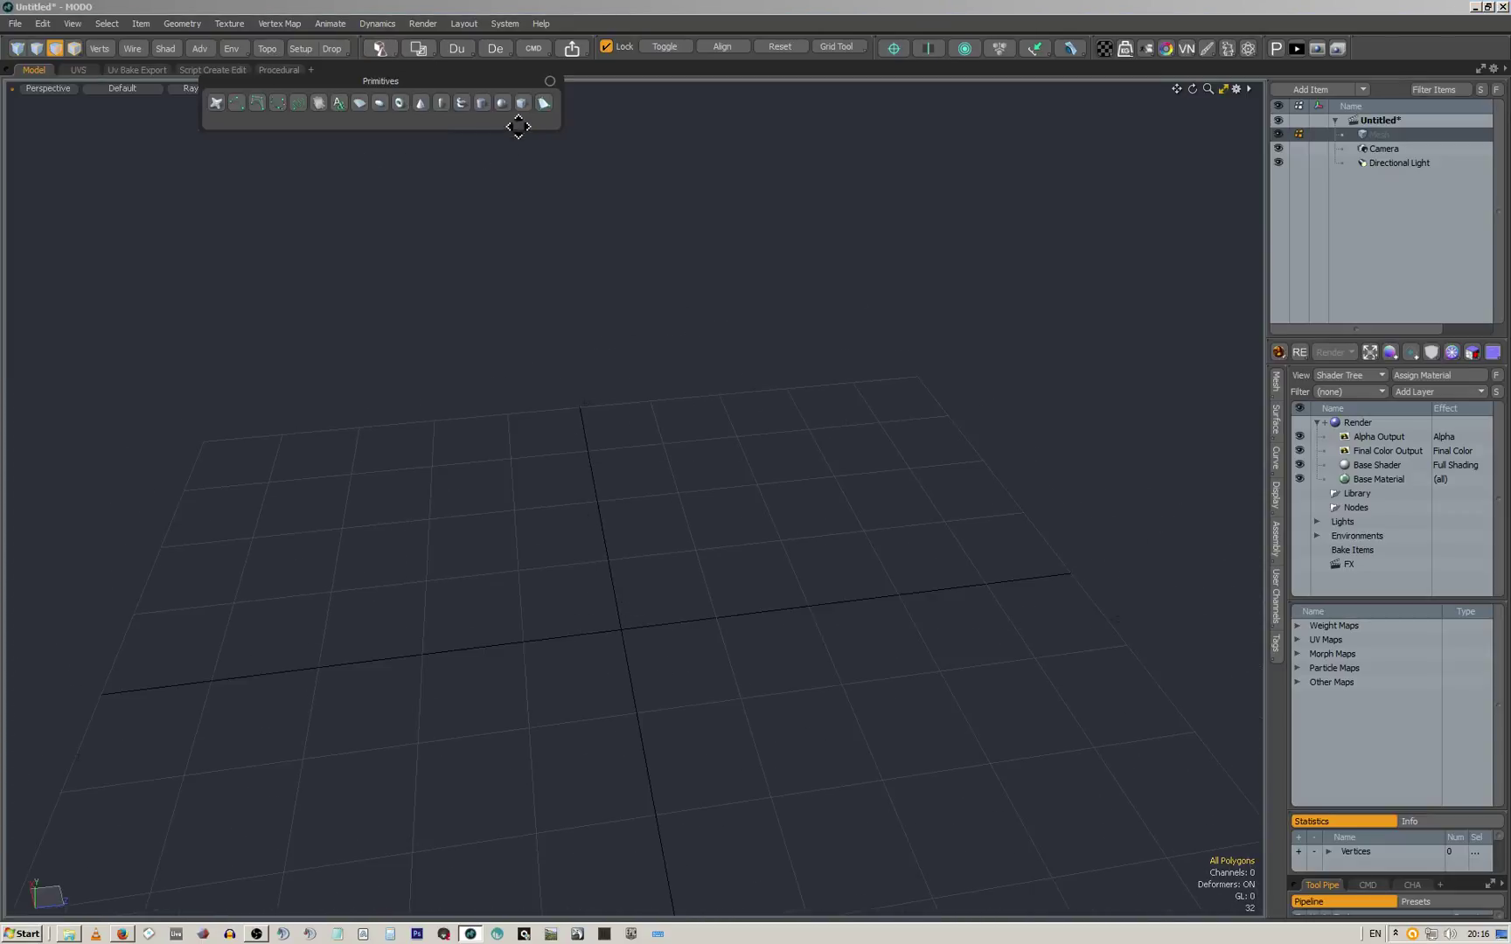
pyautogui.click(523, 103)
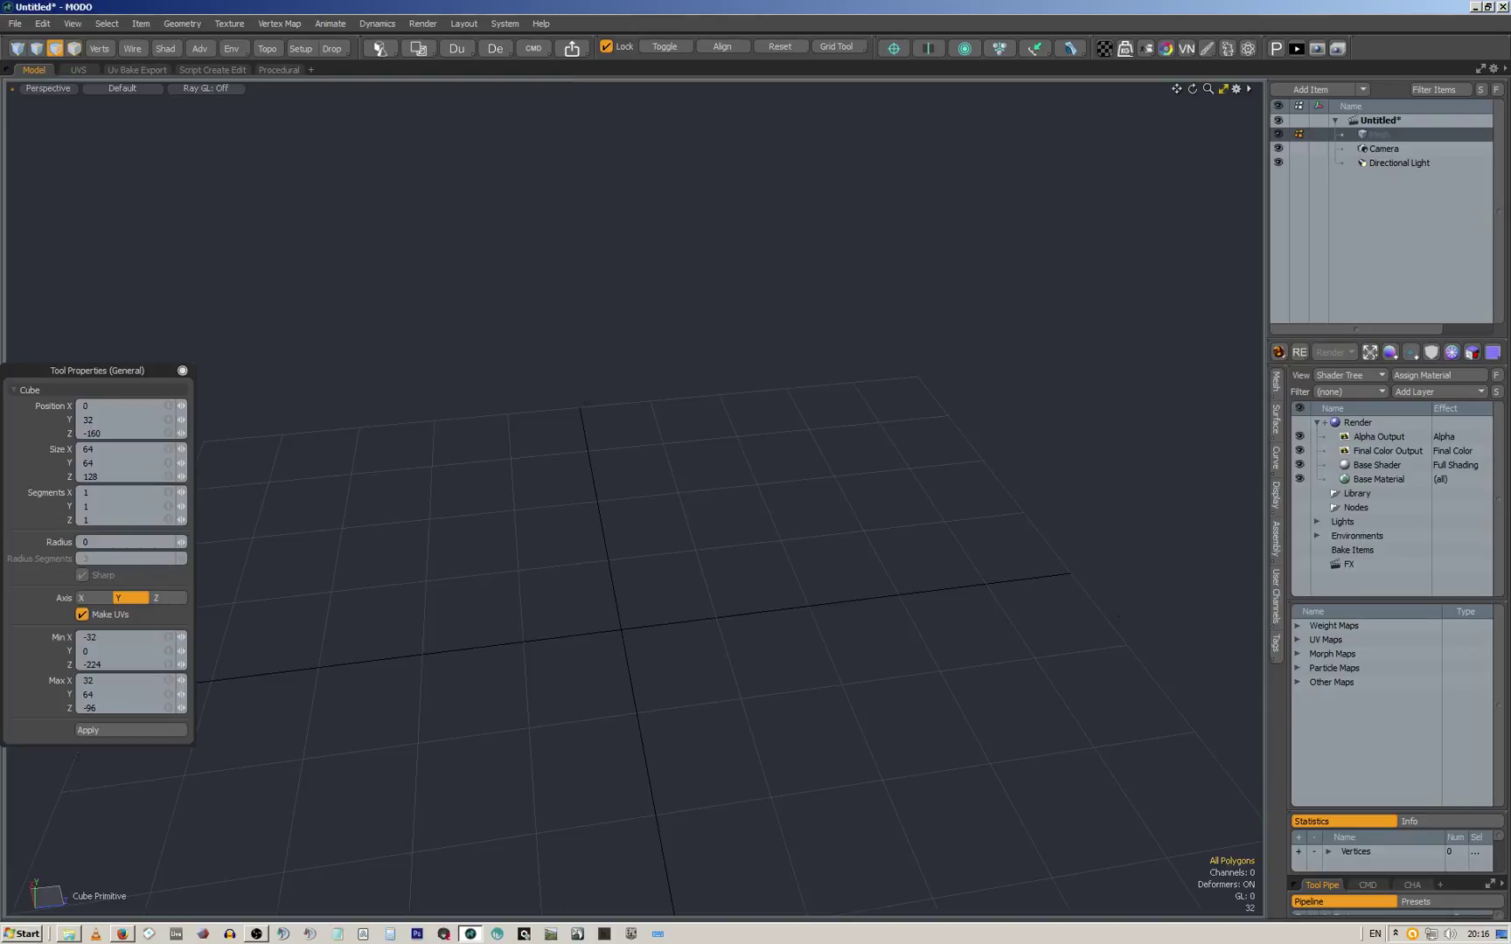
pyautogui.moveTo(521, 572); pyautogui.dragTo(710, 399)
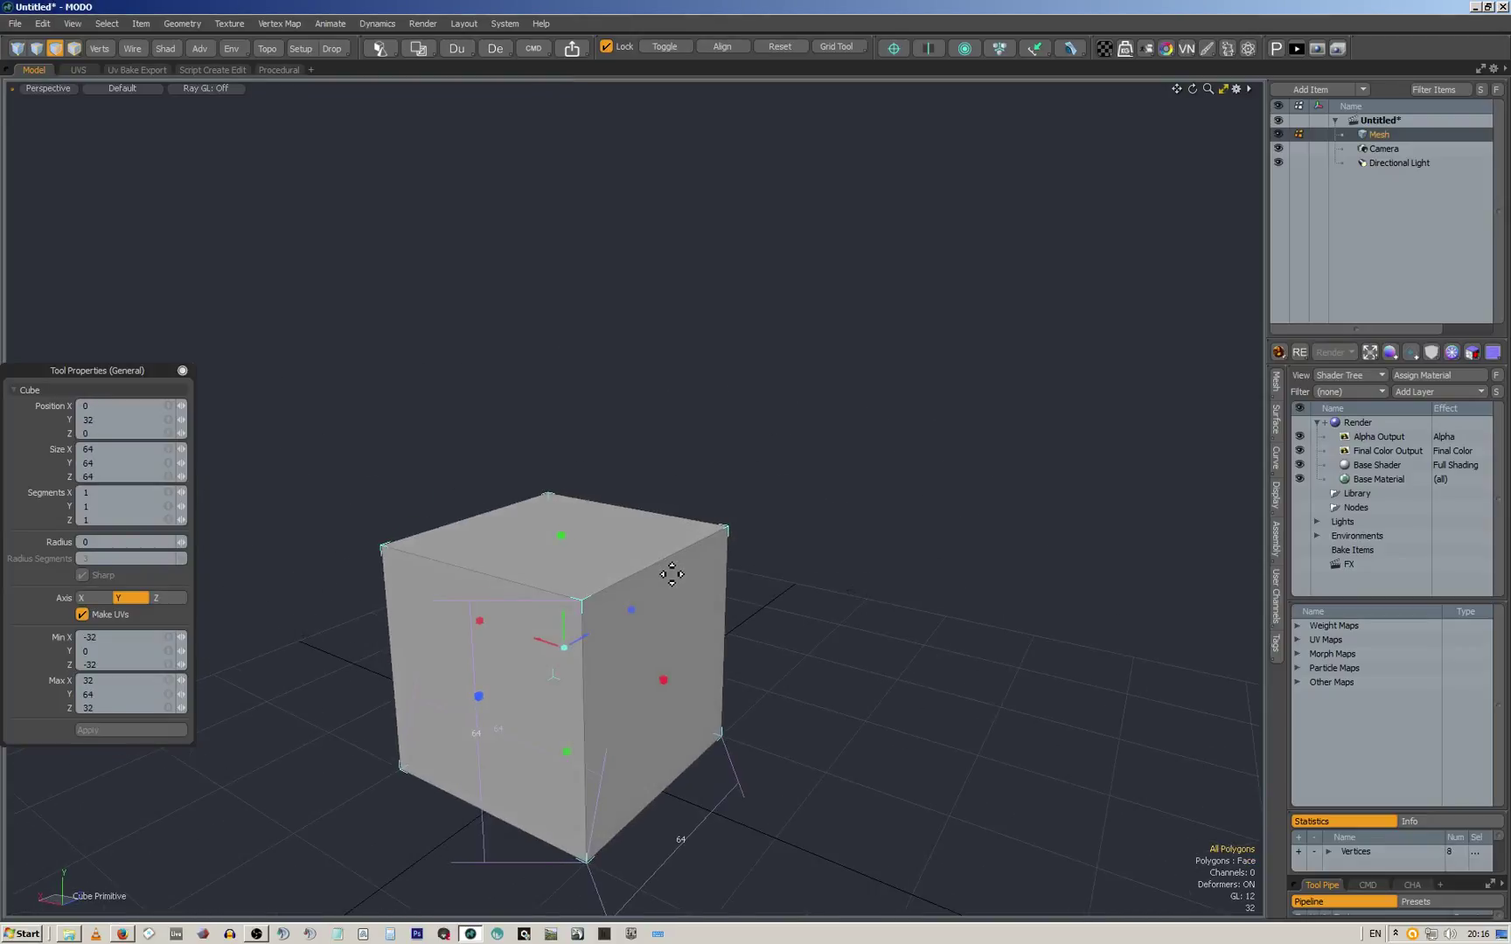
pyautogui.press('q')
pyautogui.keyDown('alt'); pyautogui.keyDown('shift'); pyautogui.moveTo(645, 630); pyautogui.dragTo(743, 464); pyautogui.keyUp('shift'); pyautogui.keyUp('alt')
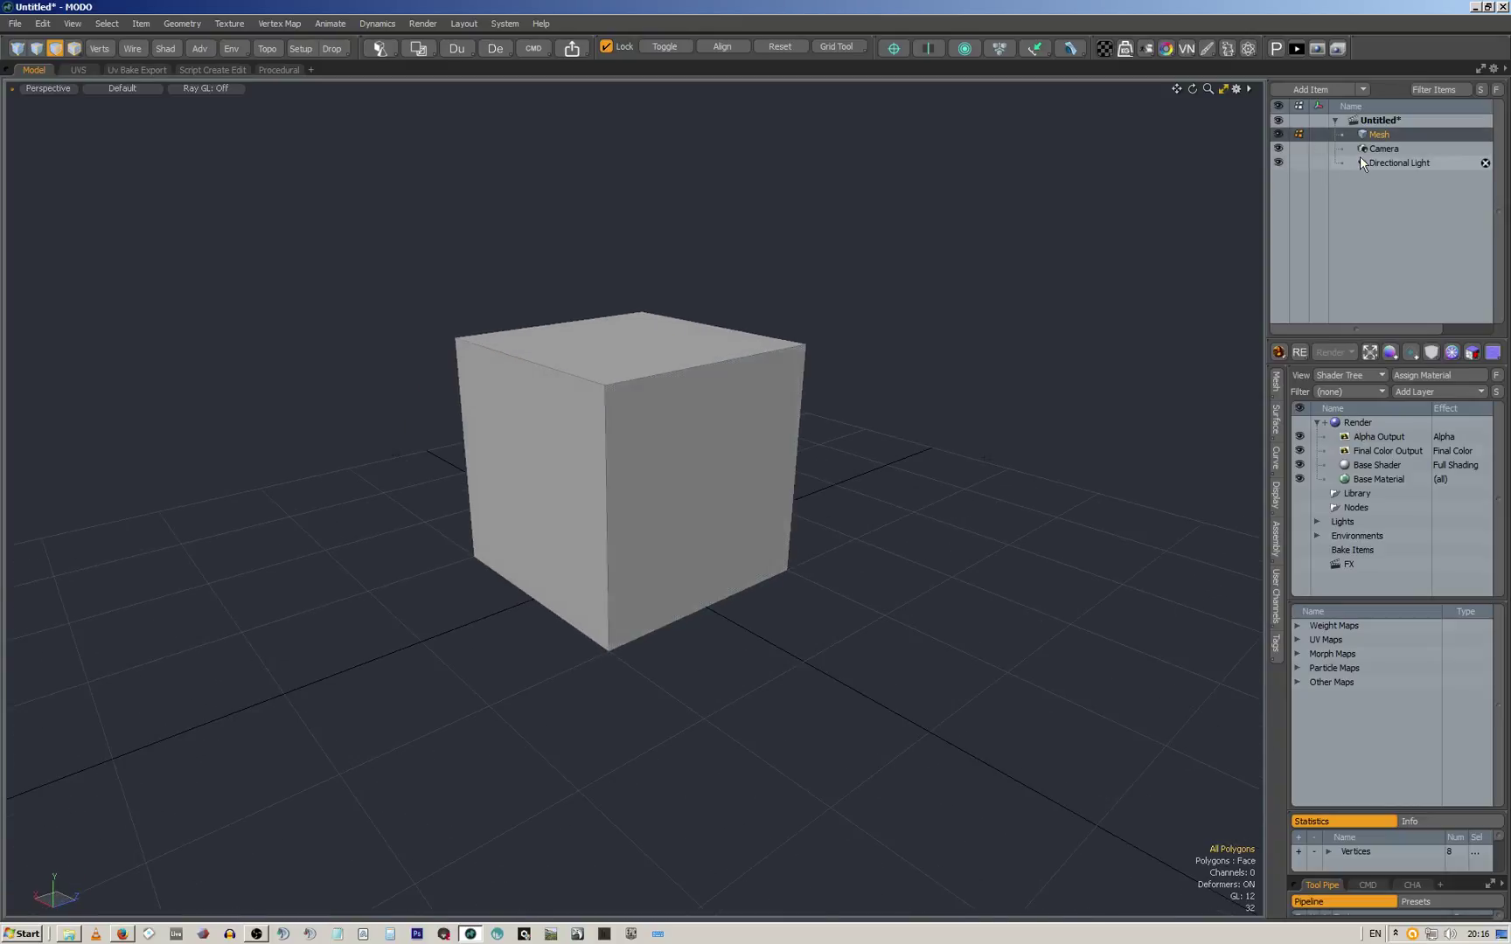
# Duplicate the cube's mesh item and rename the copy as LPbox
pyautogui.rightClick(1377, 132)
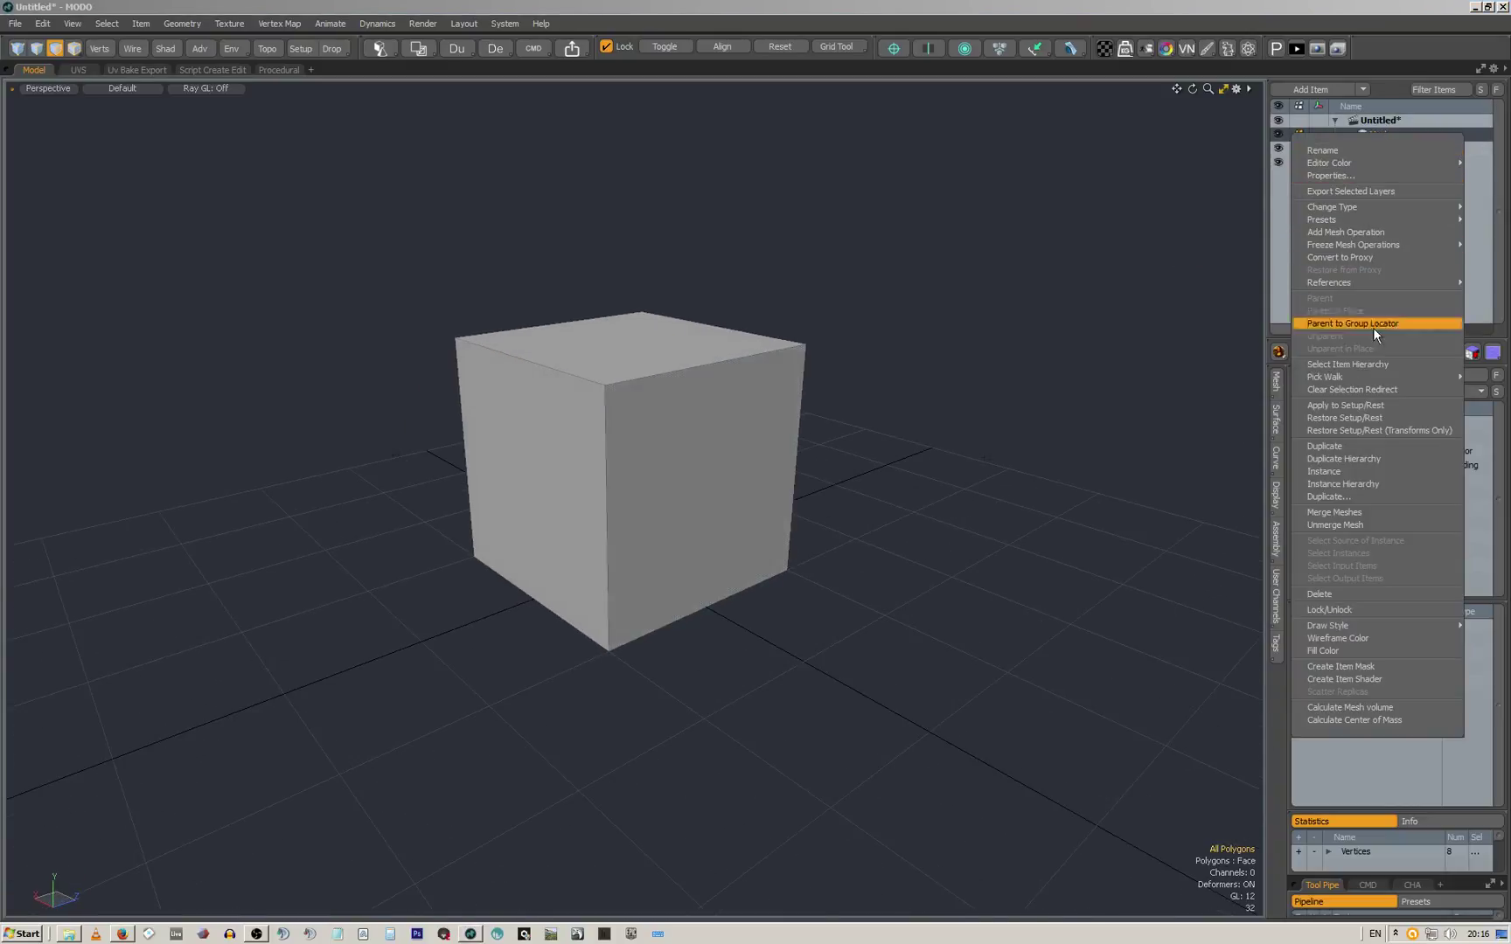
pyautogui.click(1326, 445)
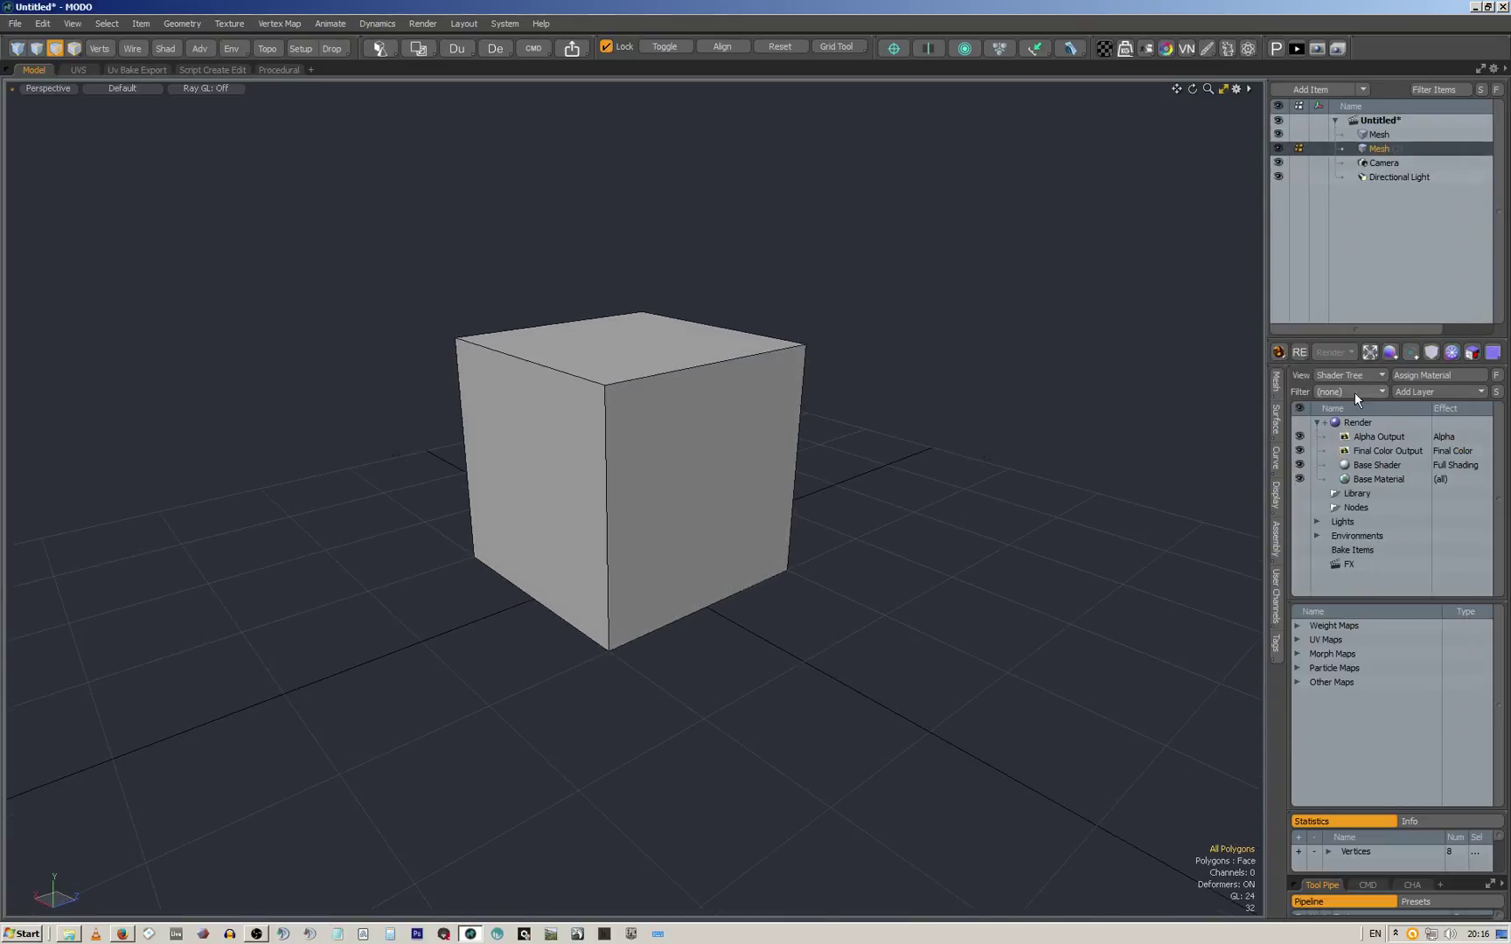
pyautogui.doubleClick(1419, 150)
pyautogui.write('LP')
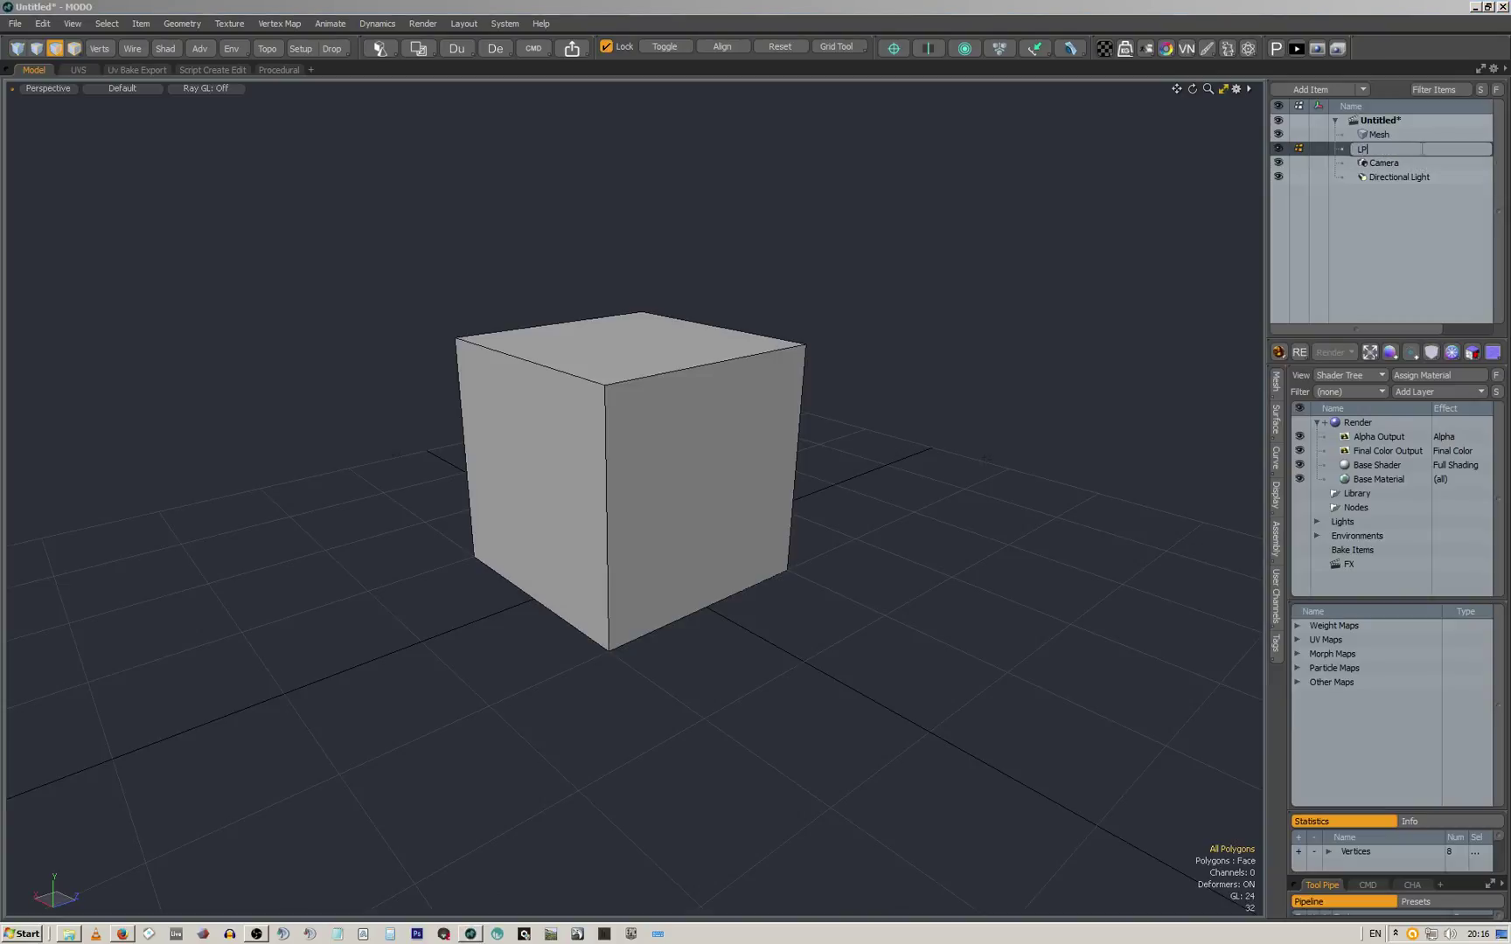
pyautogui.write('box')
pyautogui.press('Return')
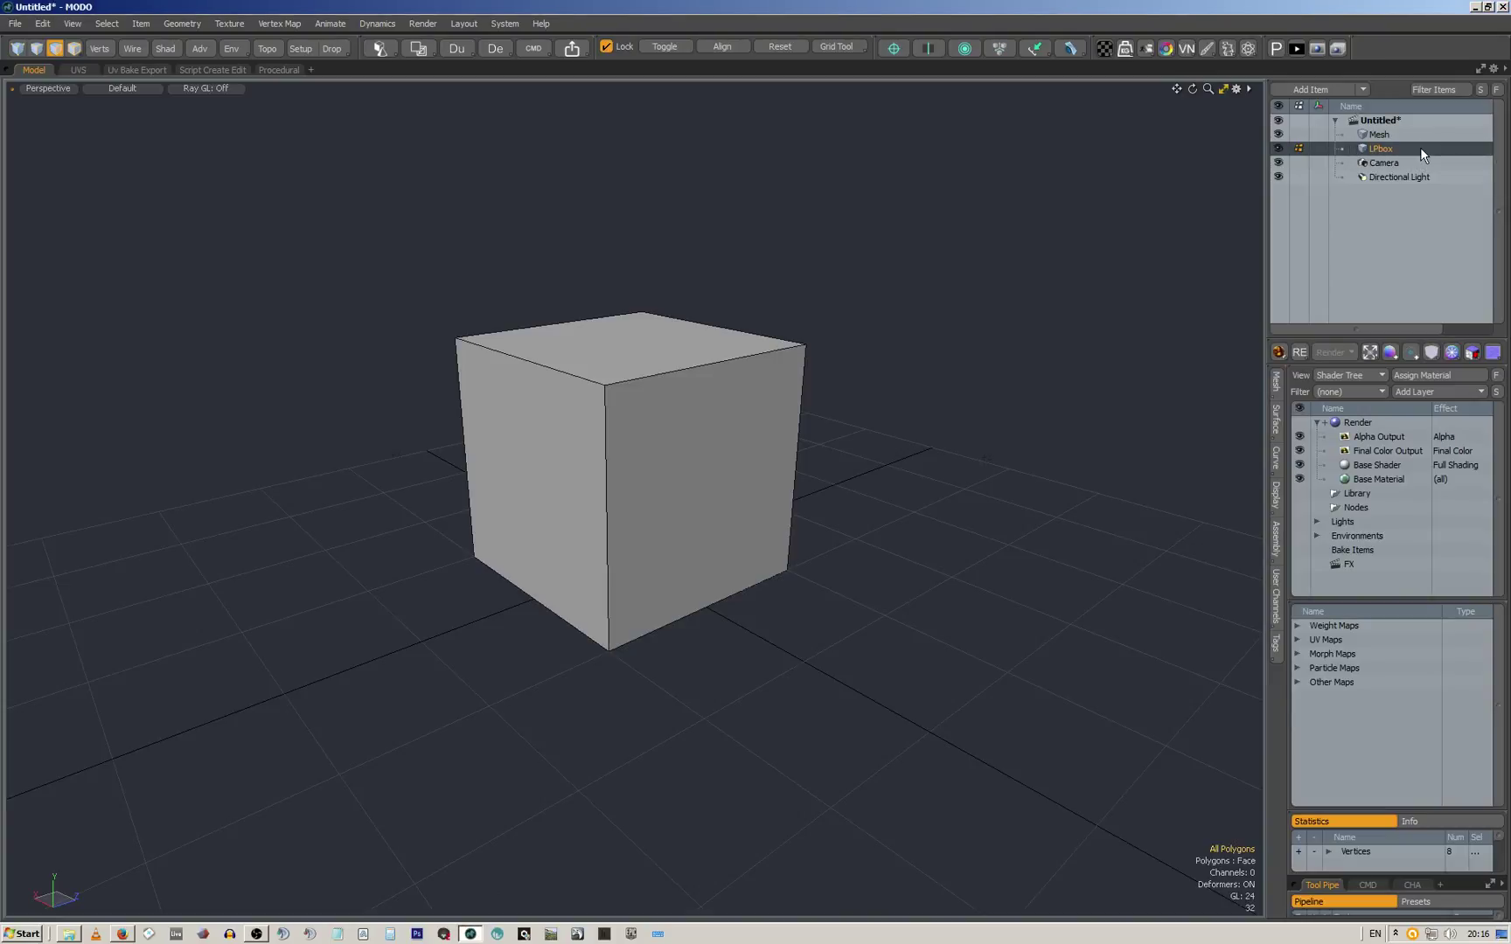
# Rename the original cube's mesh item as HPbox
pyautogui.click(1378, 134)
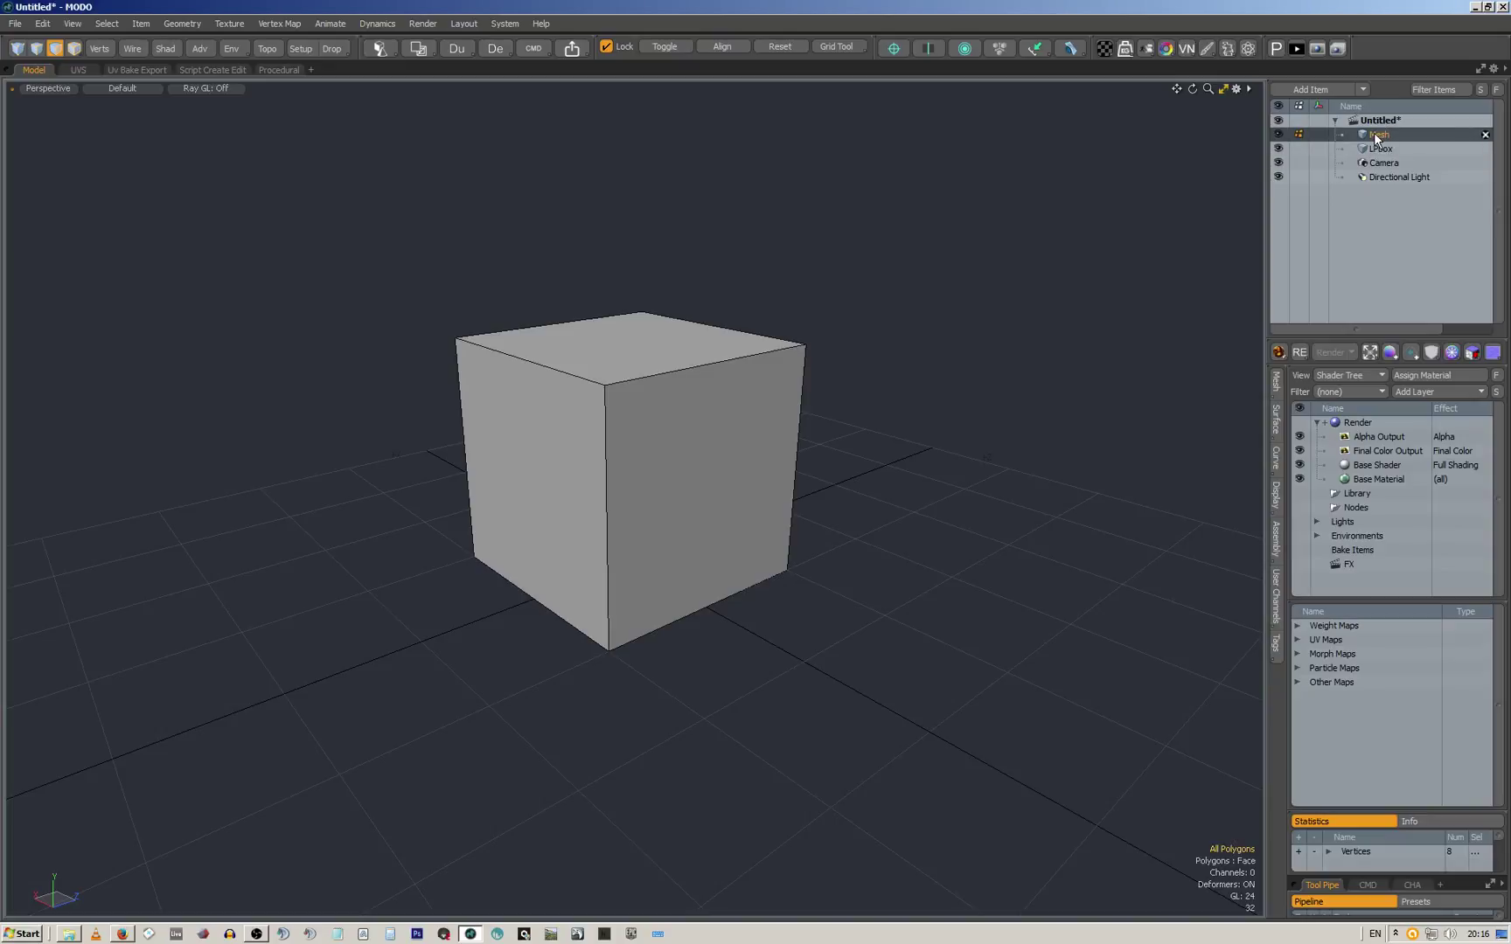
pyautogui.rightClick(1374, 133)
pyautogui.click(1374, 133)
pyautogui.doubleClick(1394, 134)
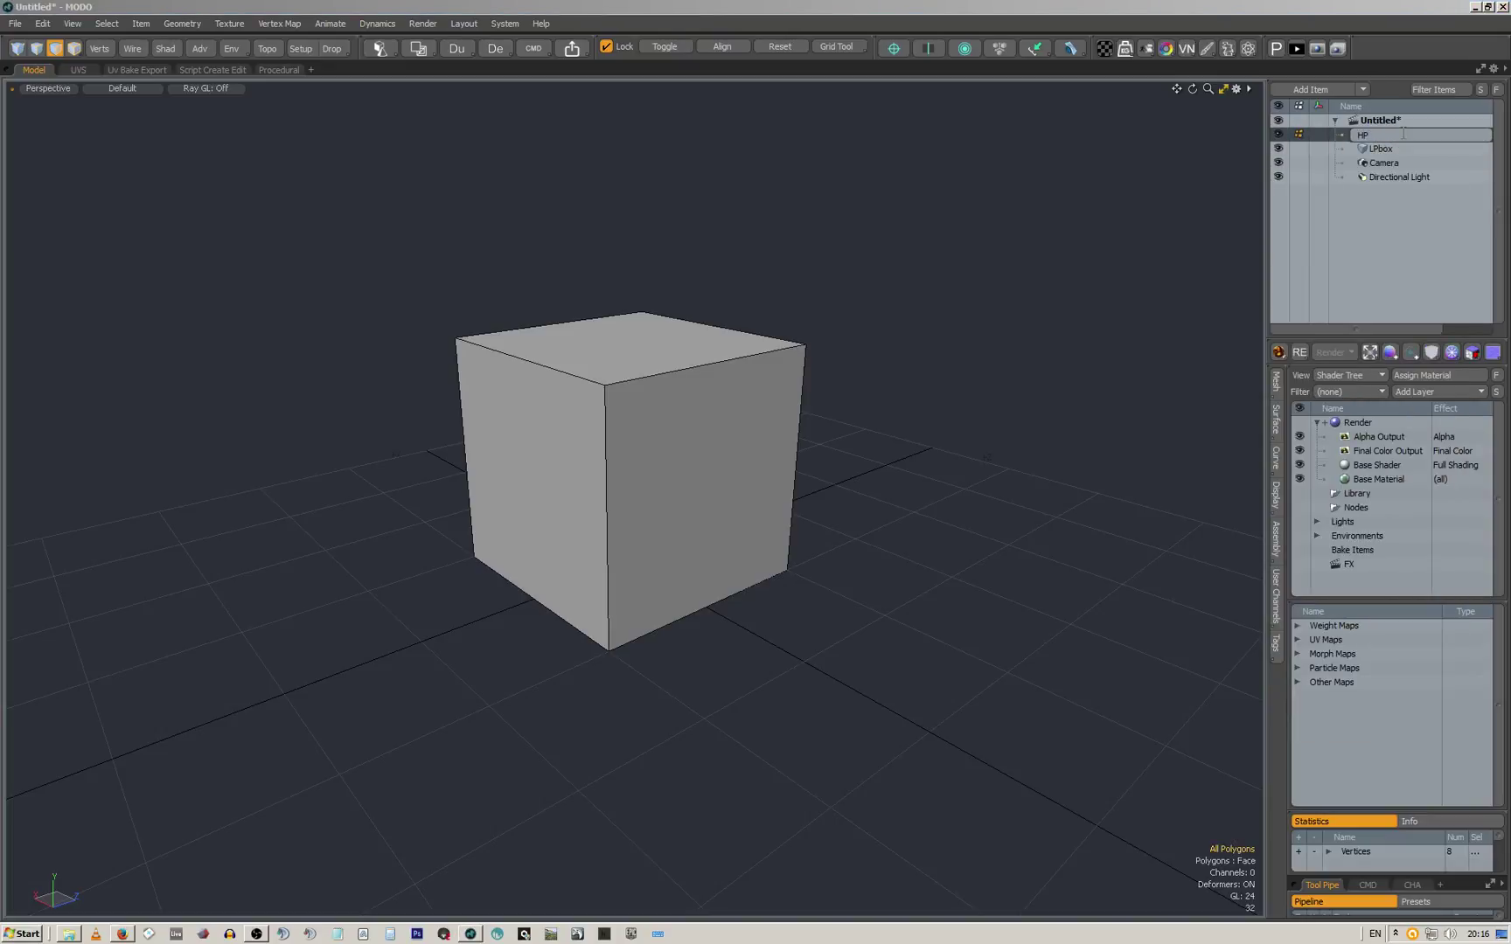
pyautogui.write('HPbox')
pyautogui.press('Return')
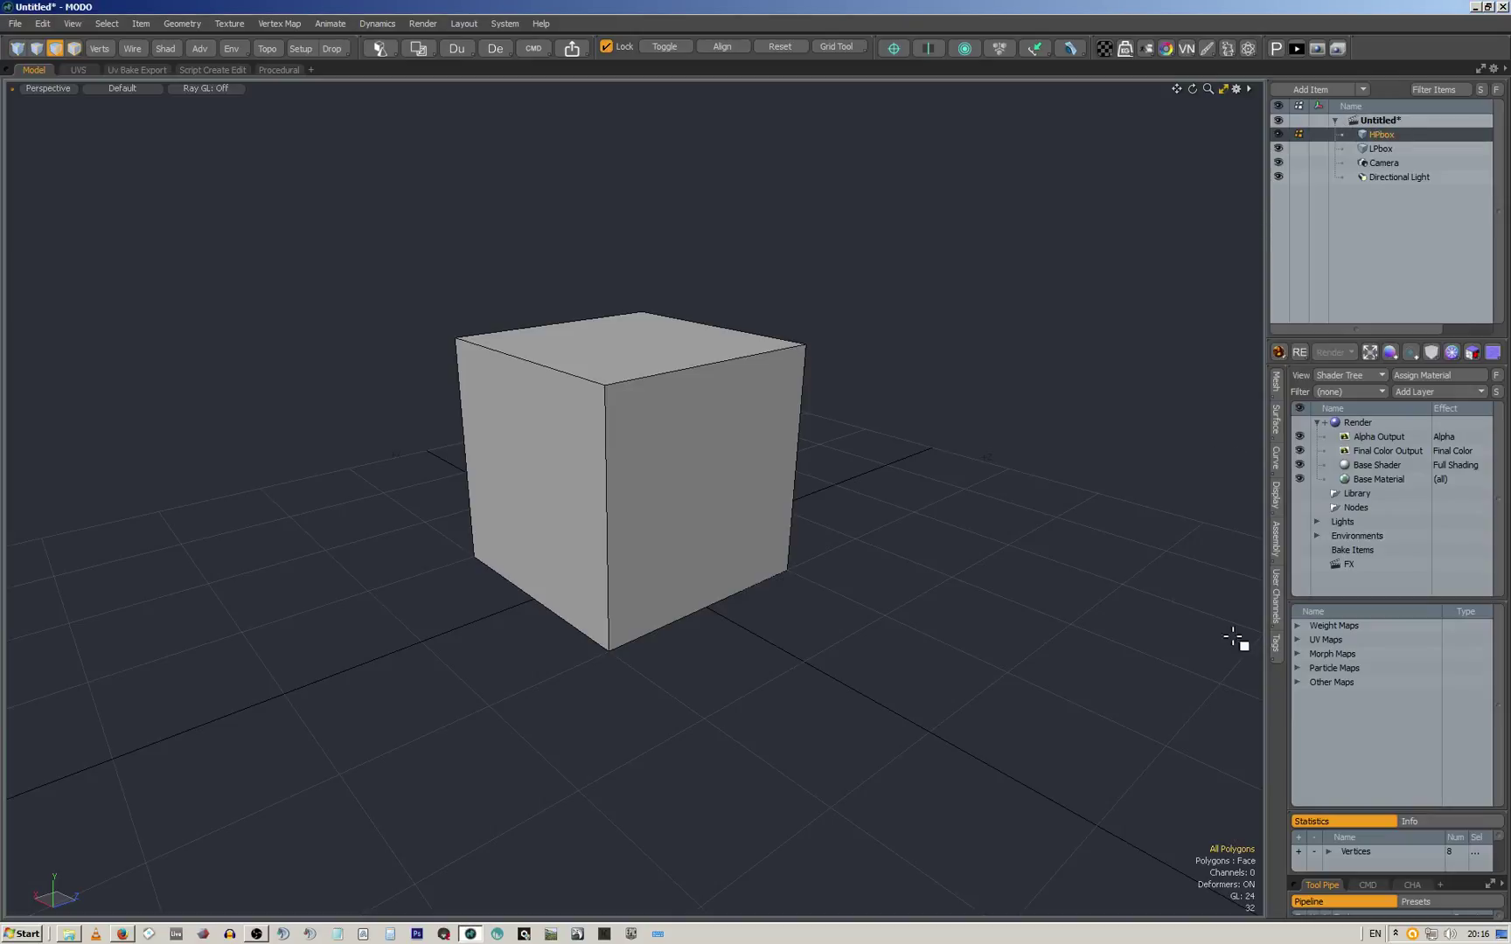
# Delete the Texture UV map from the HPbox mesh
pyautogui.click(1299, 639)
pyautogui.rightClick(1332, 653)
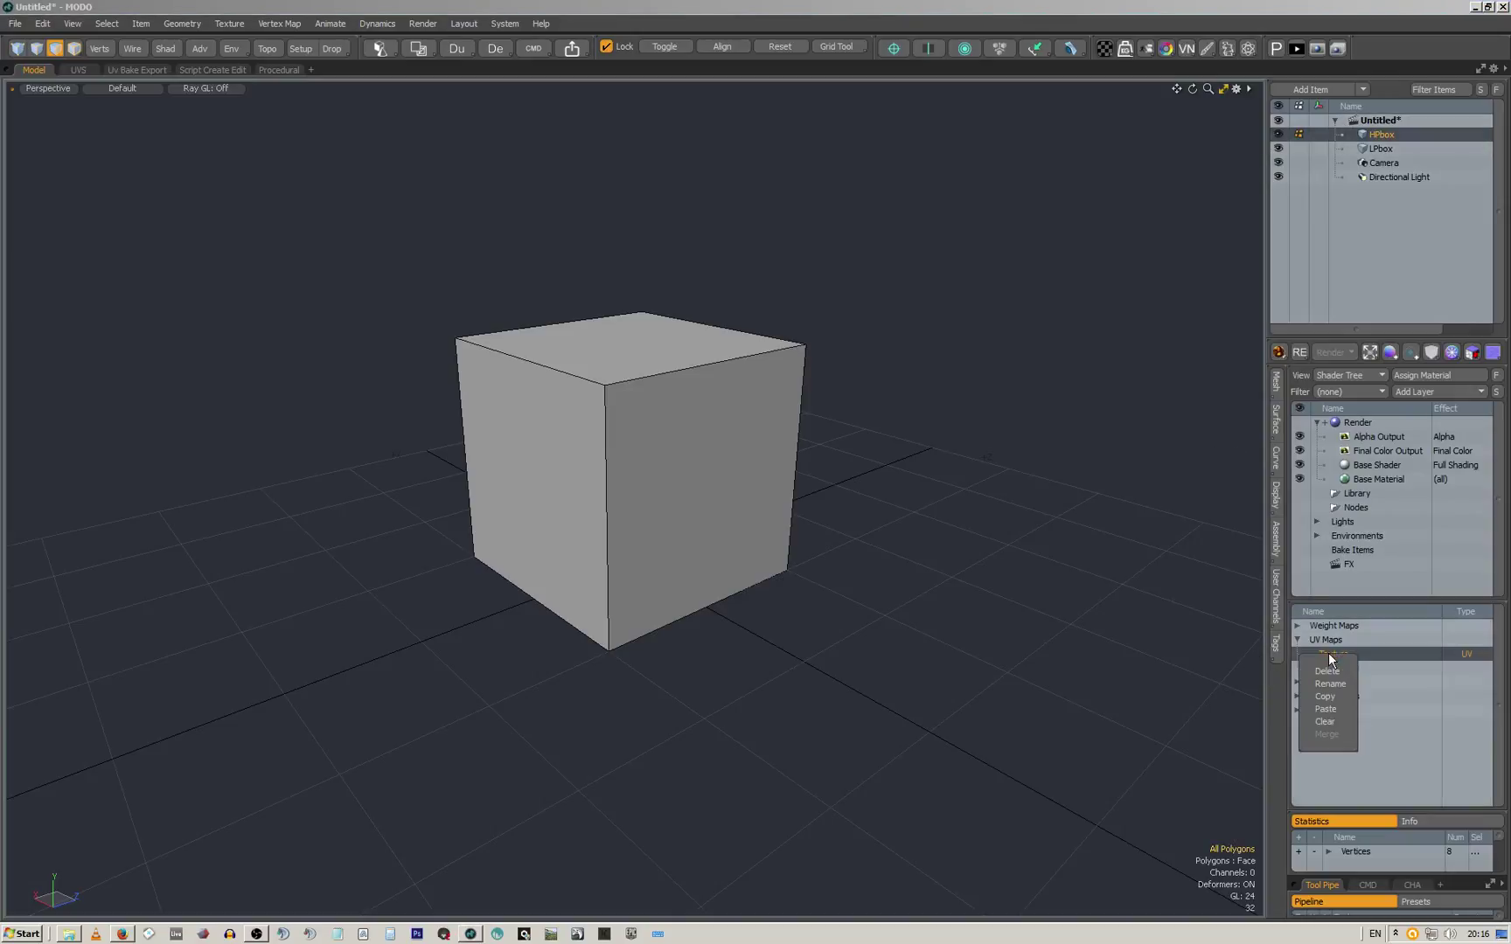
pyautogui.click(1327, 670)
pyautogui.click(1240, 675)
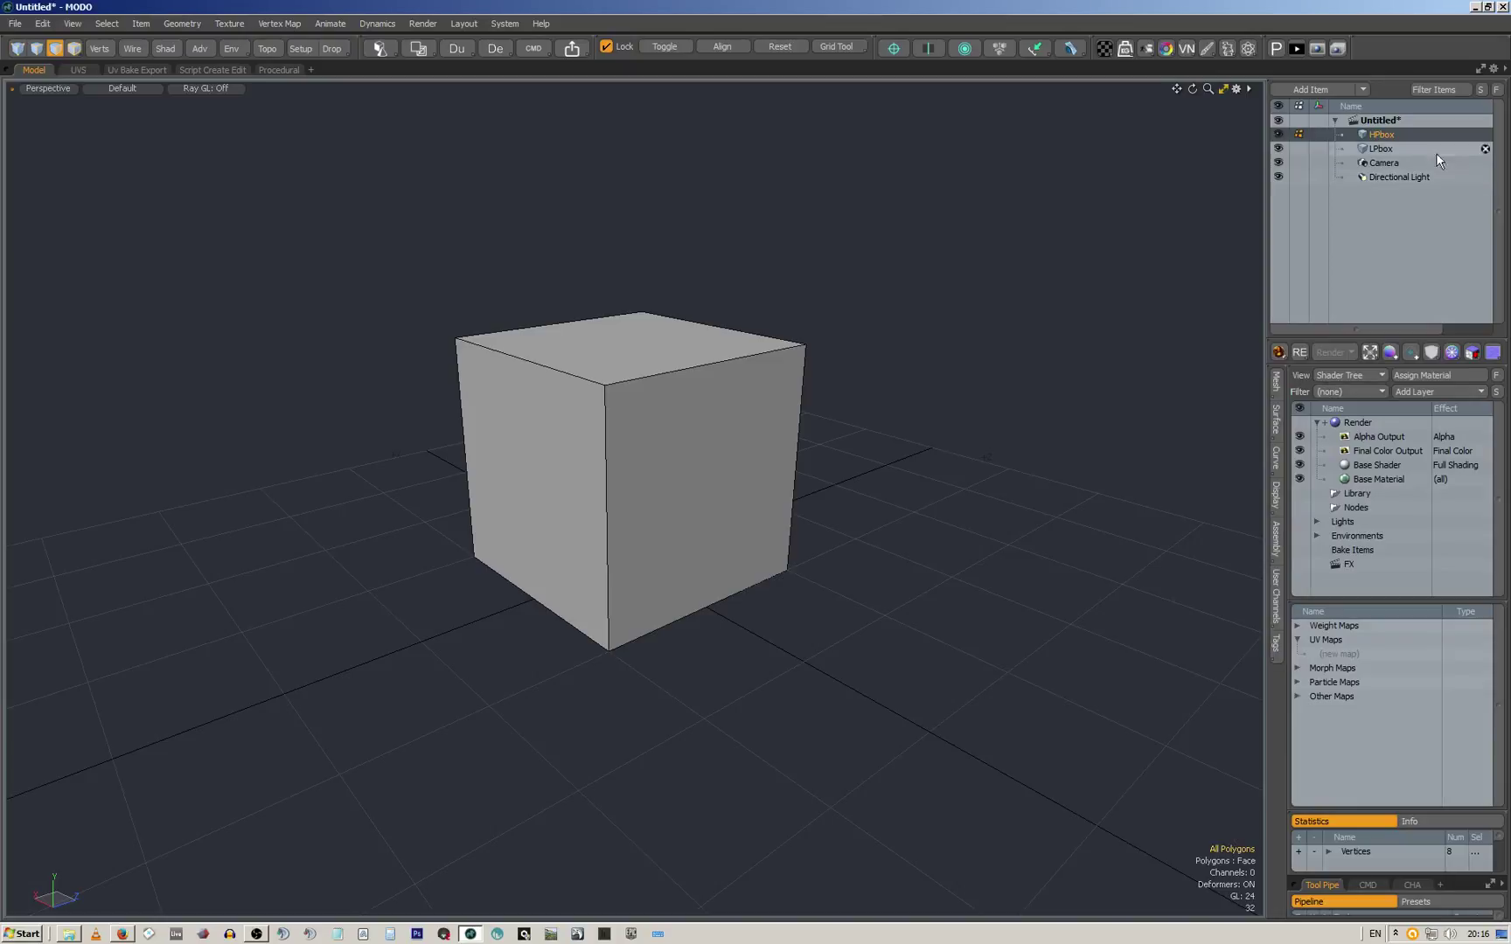
# Check that LPbox has its UV map, and hide LPbox with HPbox selected for editing
pyautogui.click(1390, 150)
pyautogui.keyDown('alt'); pyautogui.moveTo(934, 233); pyautogui.dragTo(850, 355); pyautogui.keyUp('alt')
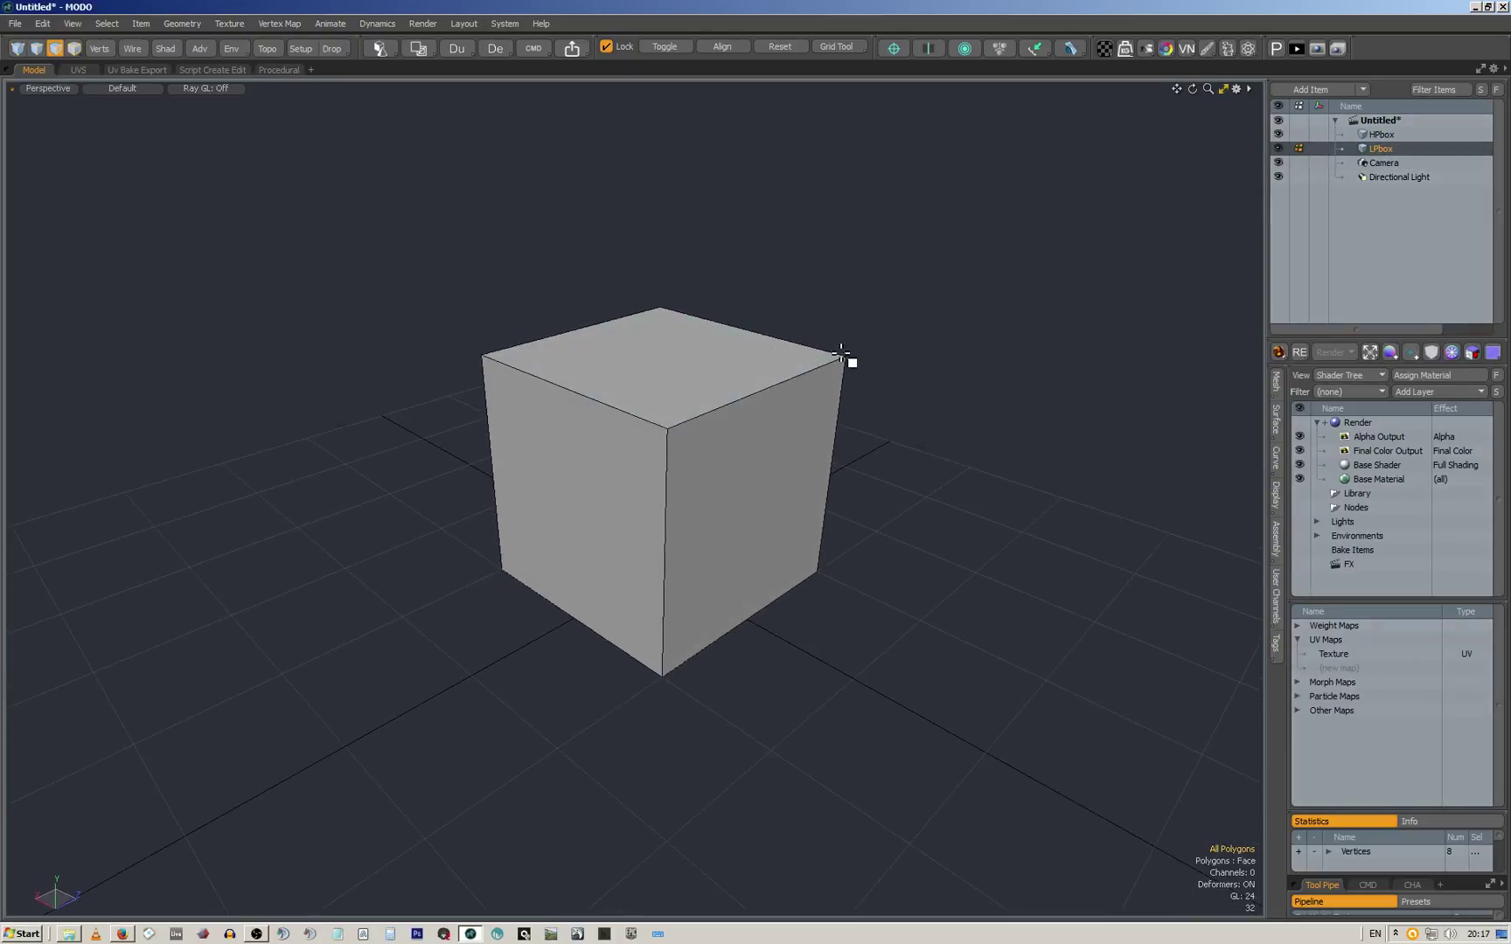
pyautogui.click(1377, 135)
pyautogui.click(1279, 149)
pyautogui.scroll(5, 661, 385)
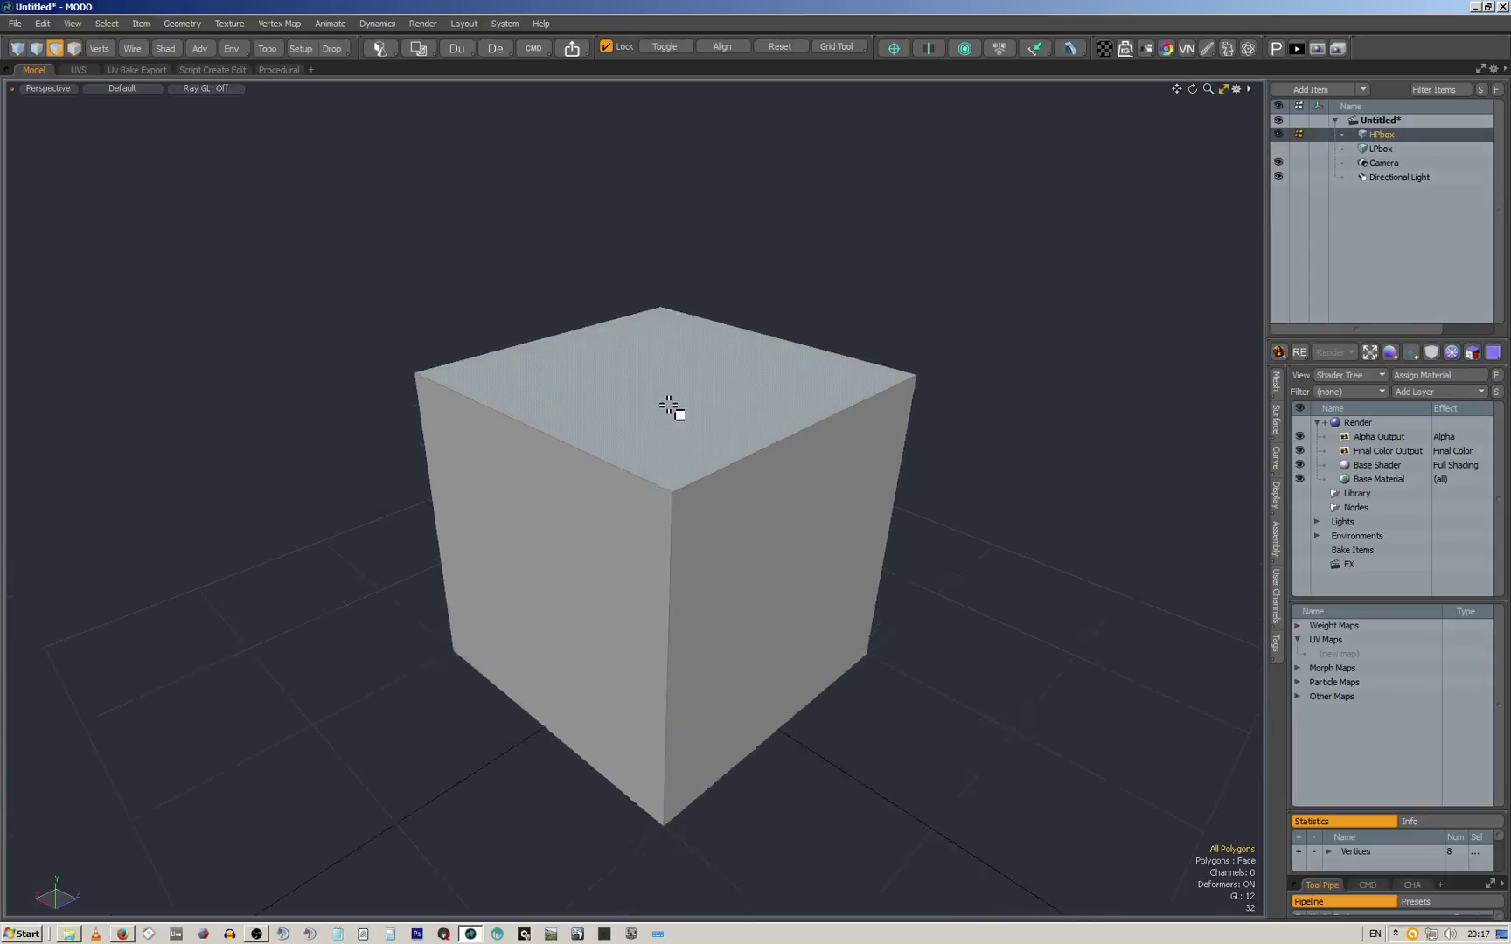
pyautogui.keyDown('alt'); pyautogui.keyDown('shift'); pyautogui.moveTo(647, 422); pyautogui.dragTo(612, 347); pyautogui.keyUp('shift'); pyautogui.keyUp('alt')
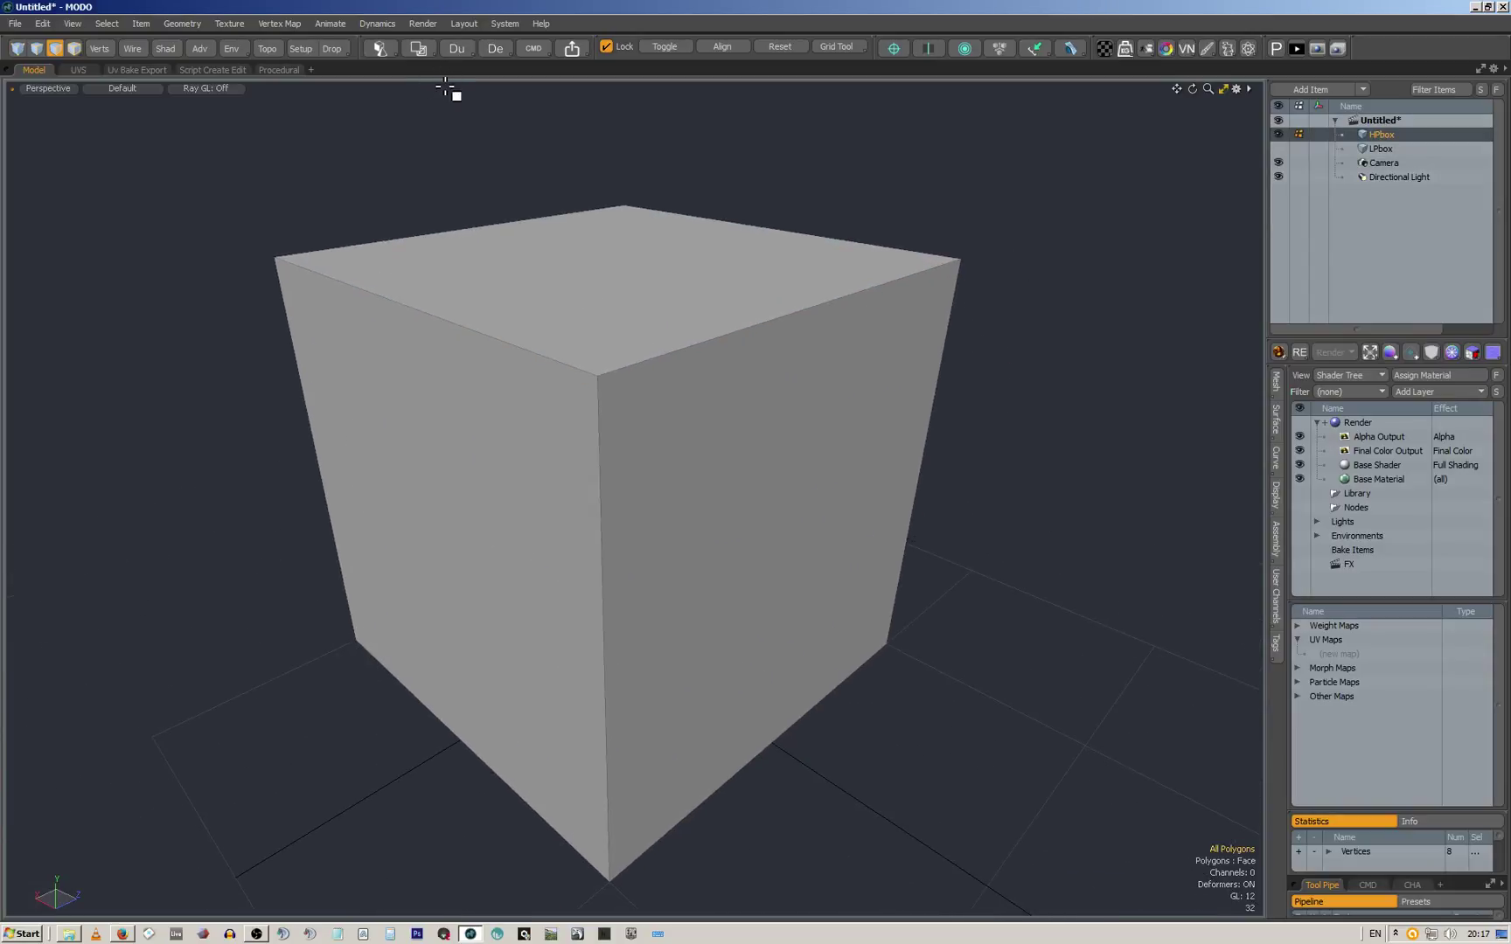
pyautogui.click(425, 48)
pyautogui.click(420, 101)
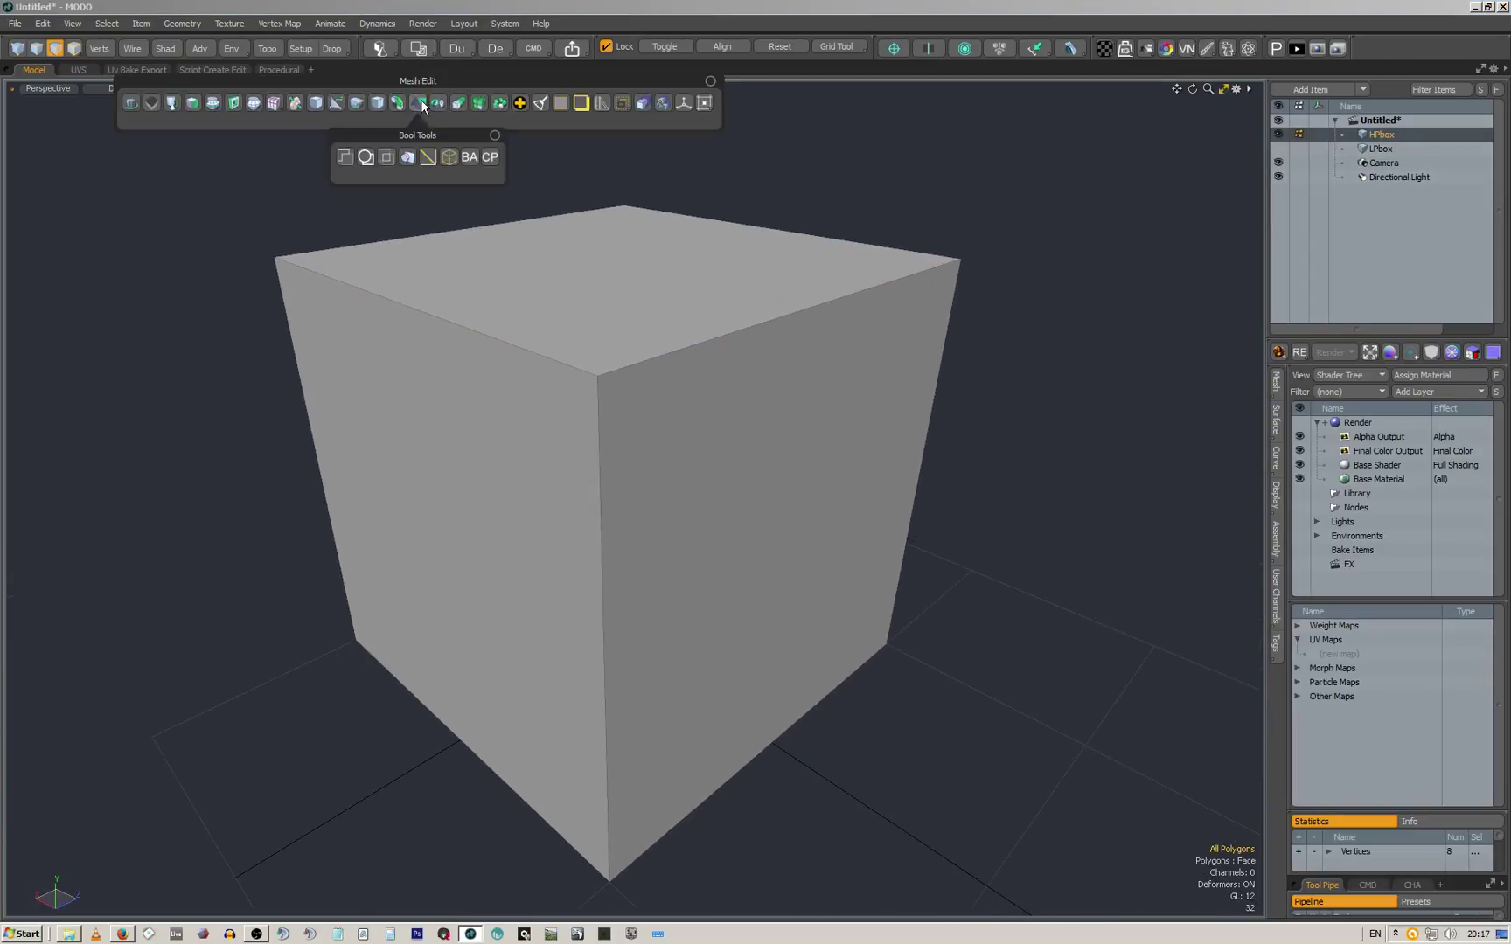
pyautogui.click(469, 156)
pyautogui.click(1233, 667)
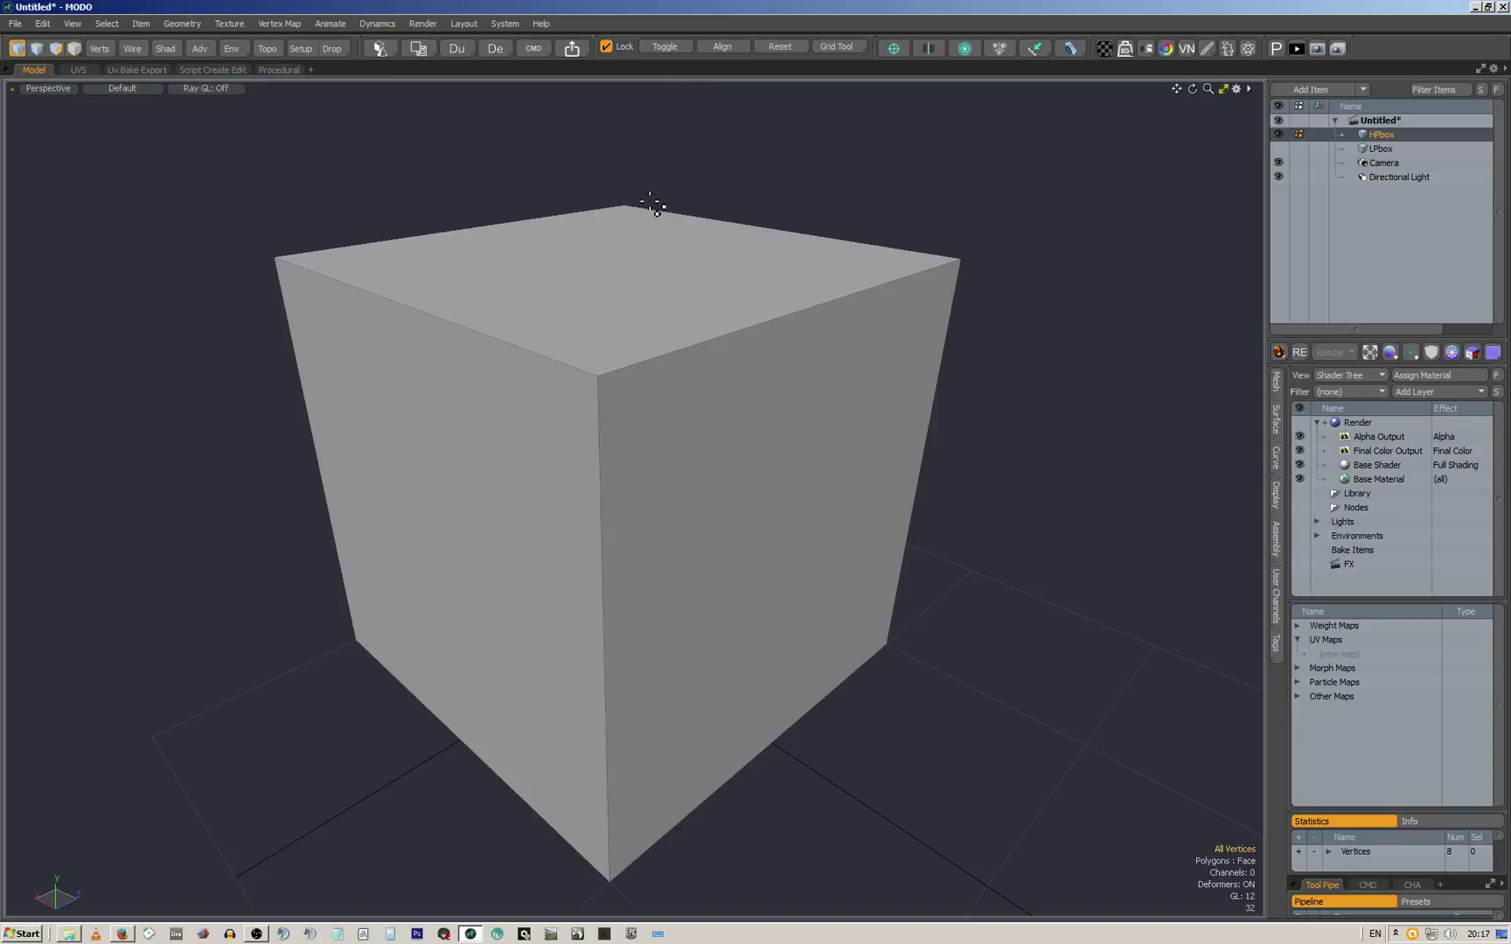
# Bevel all edges of HPbox with the BA bool tool at a value of 2, and clear the edge selection
pyautogui.press('2')
pyautogui.click(423, 47)
pyautogui.click(420, 107)
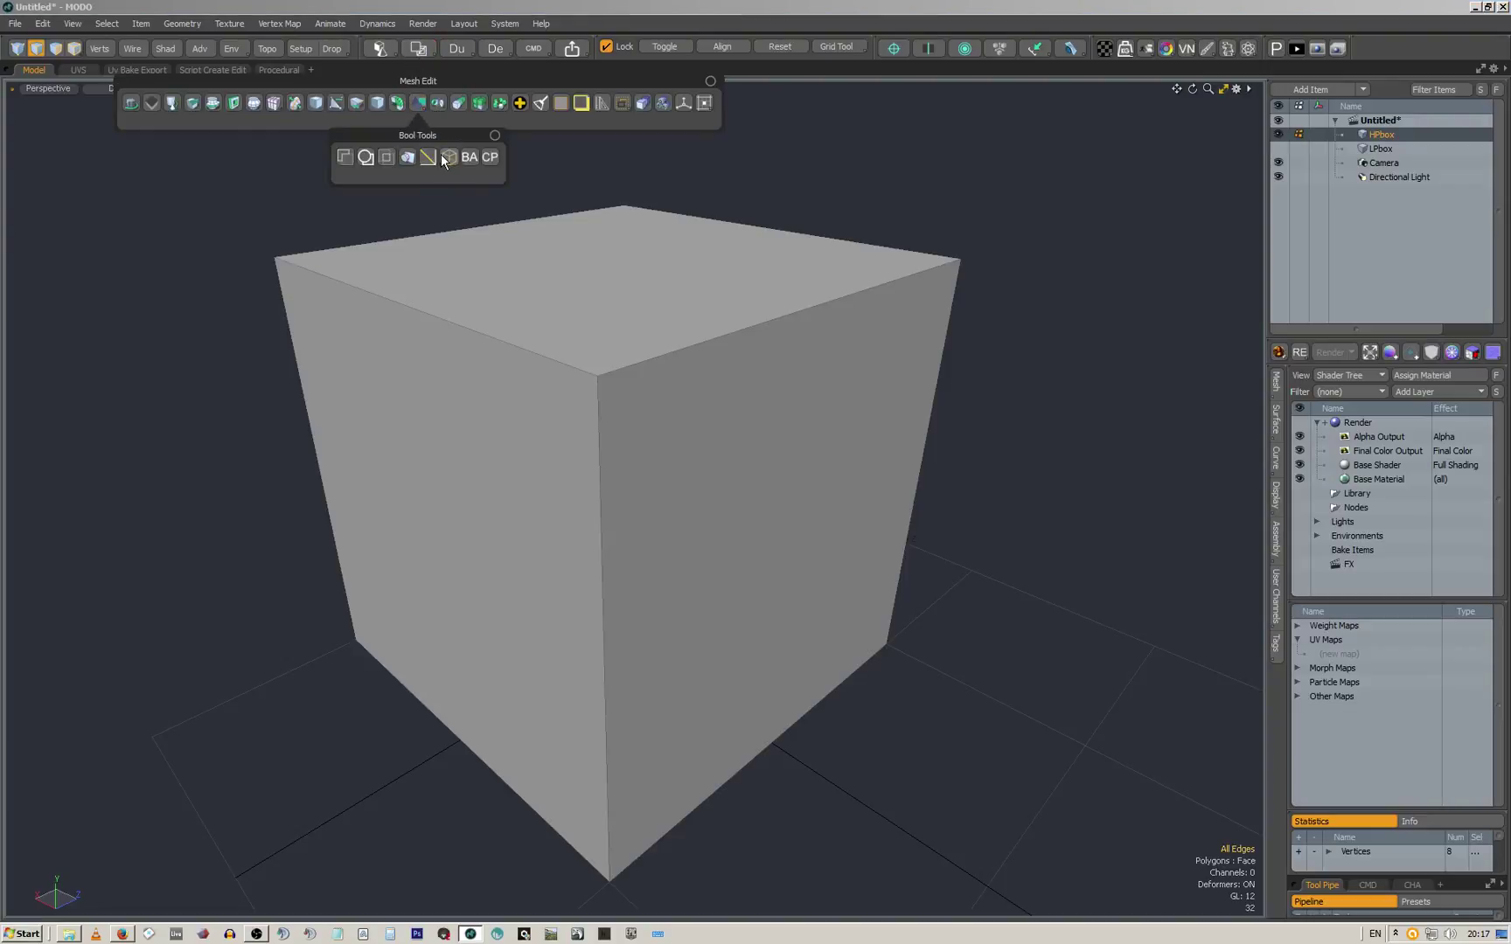
pyautogui.click(470, 158)
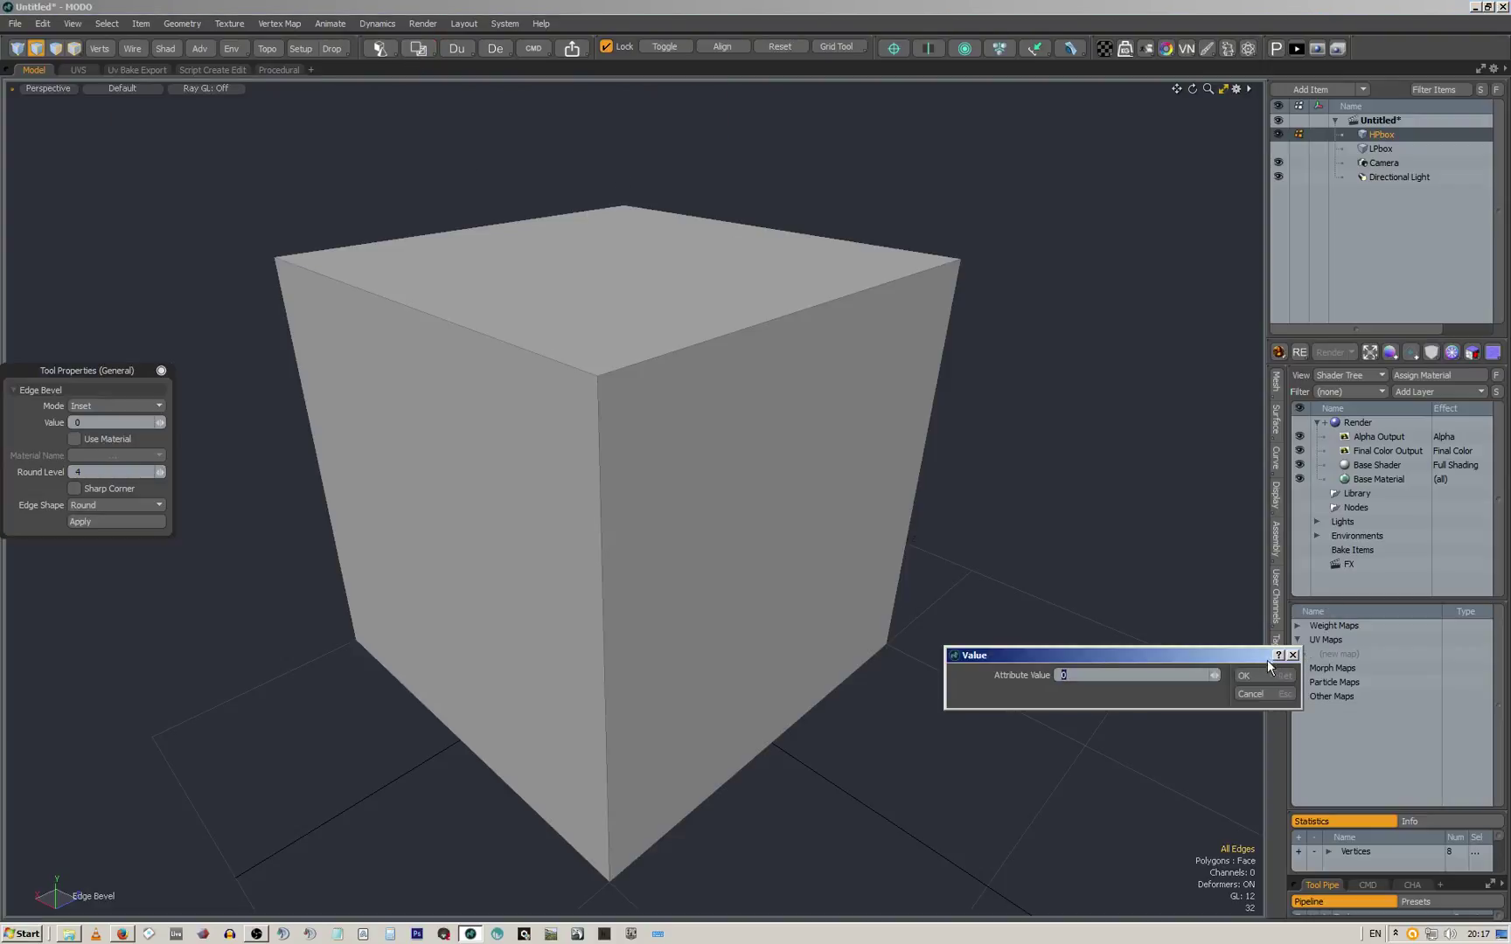
pyautogui.write('2')
pyautogui.press('Return')
pyautogui.press('Return')
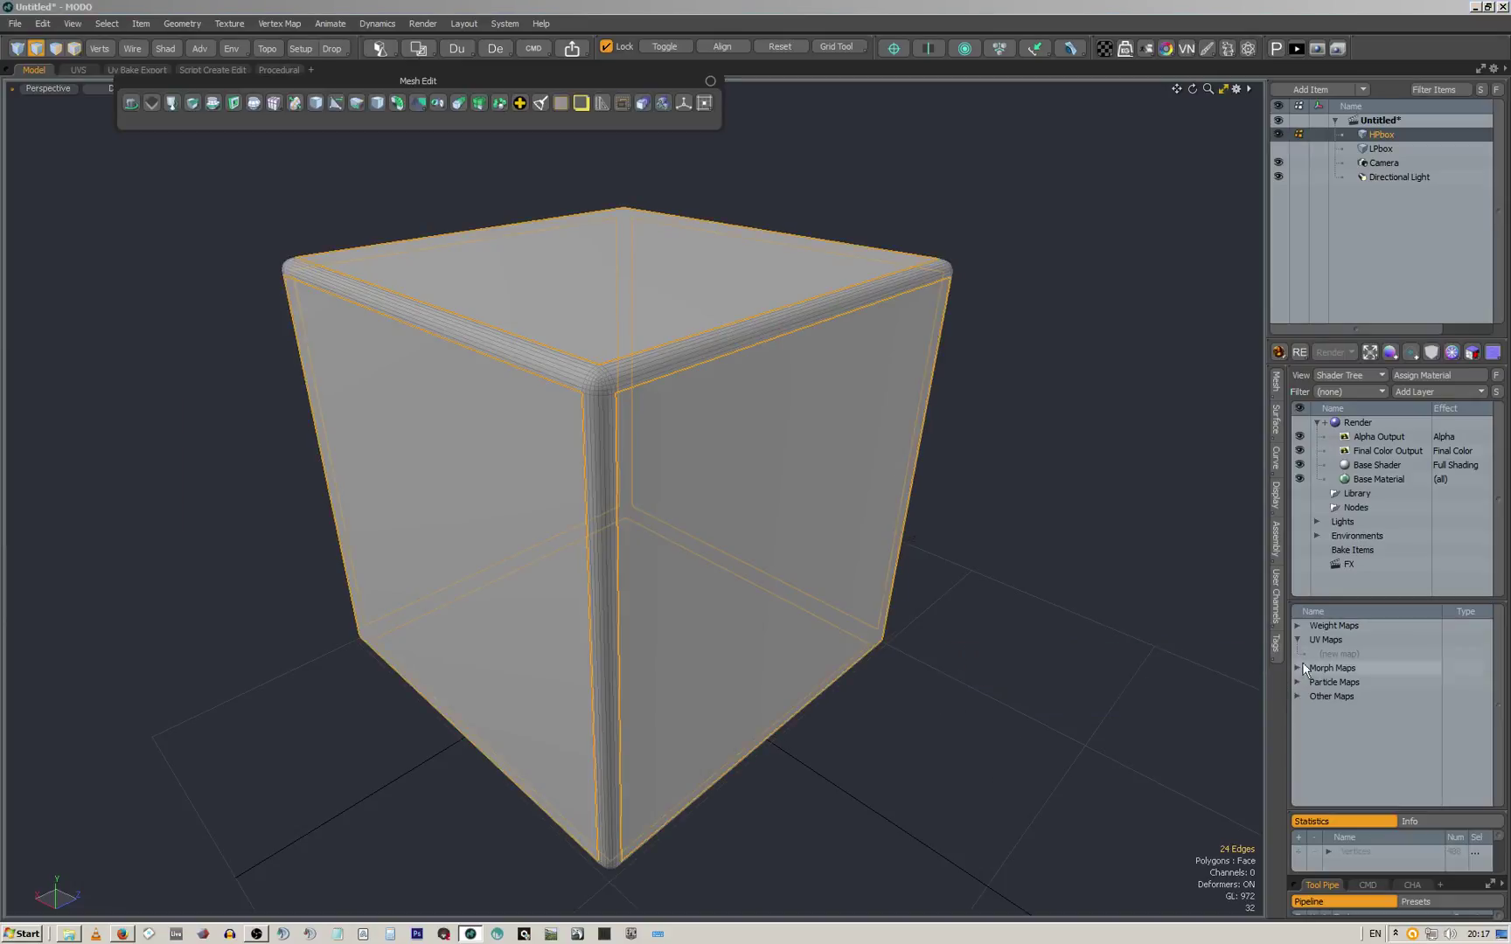
pyautogui.keyDown('alt'); pyautogui.moveTo(823, 213); pyautogui.dragTo(731, 289); pyautogui.keyUp('alt')
pyautogui.click(885, 217)
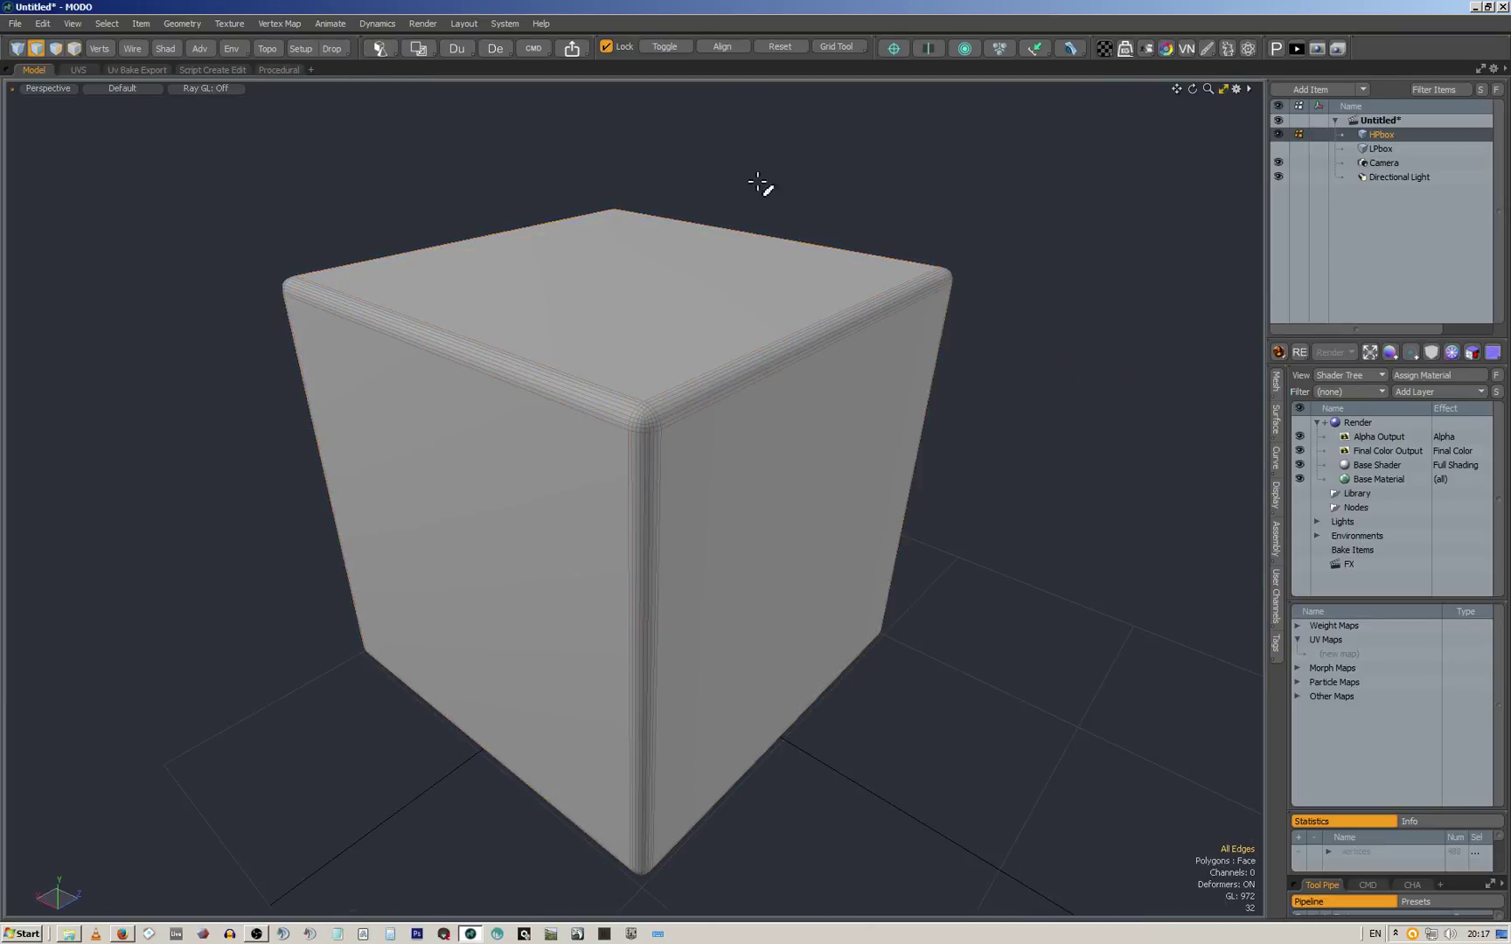
# Run Mesh Cleanup on the bevelled HPbox
pyautogui.press('space')
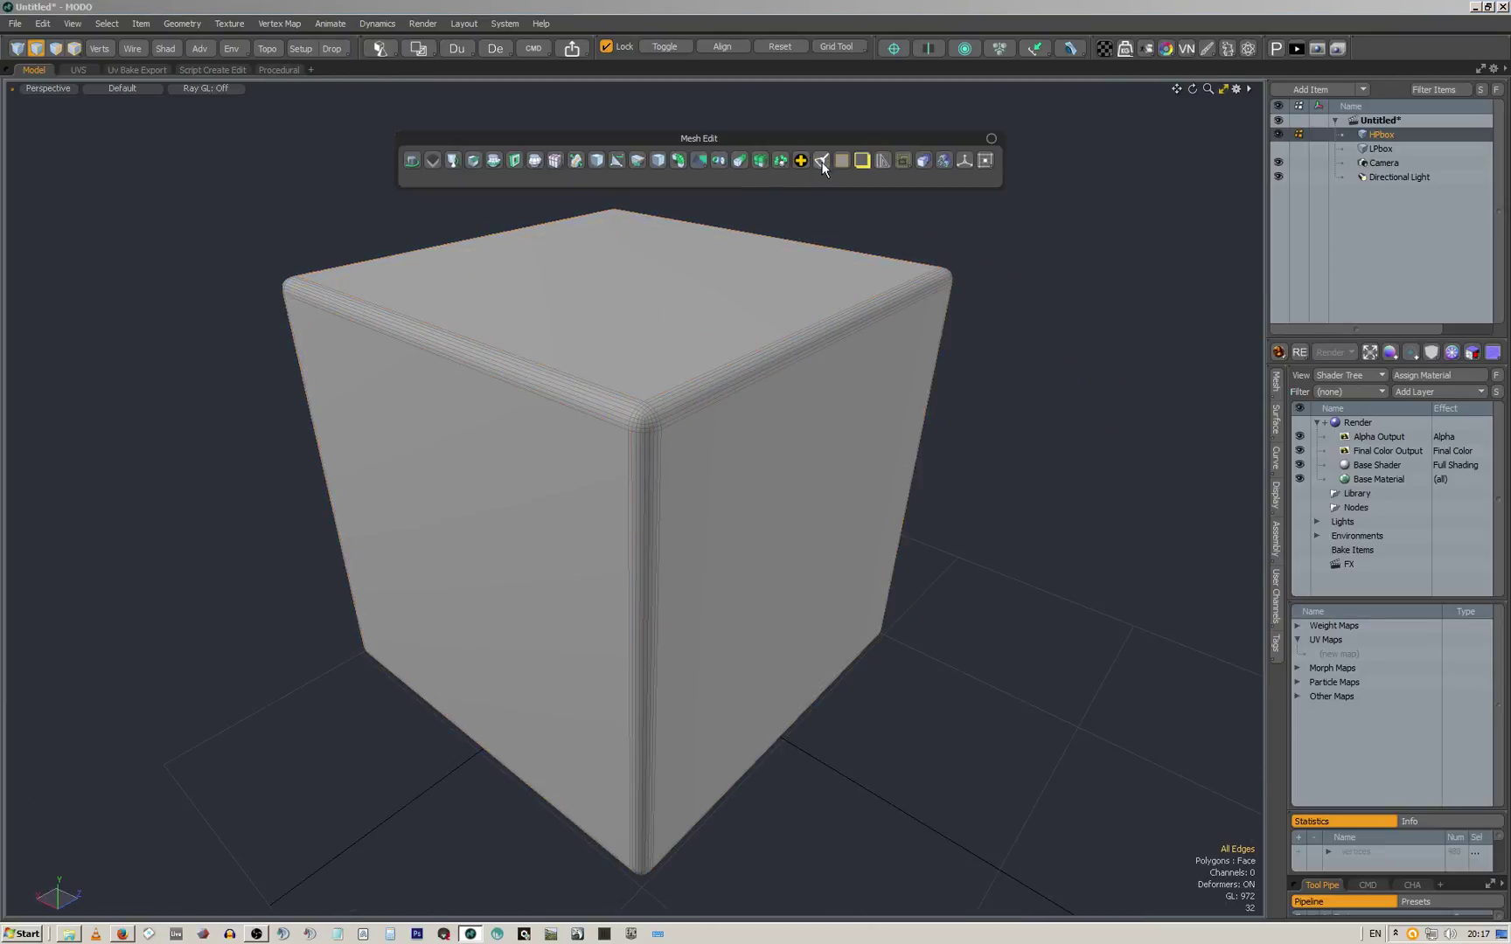
pyautogui.click(822, 161)
pyautogui.click(1262, 602)
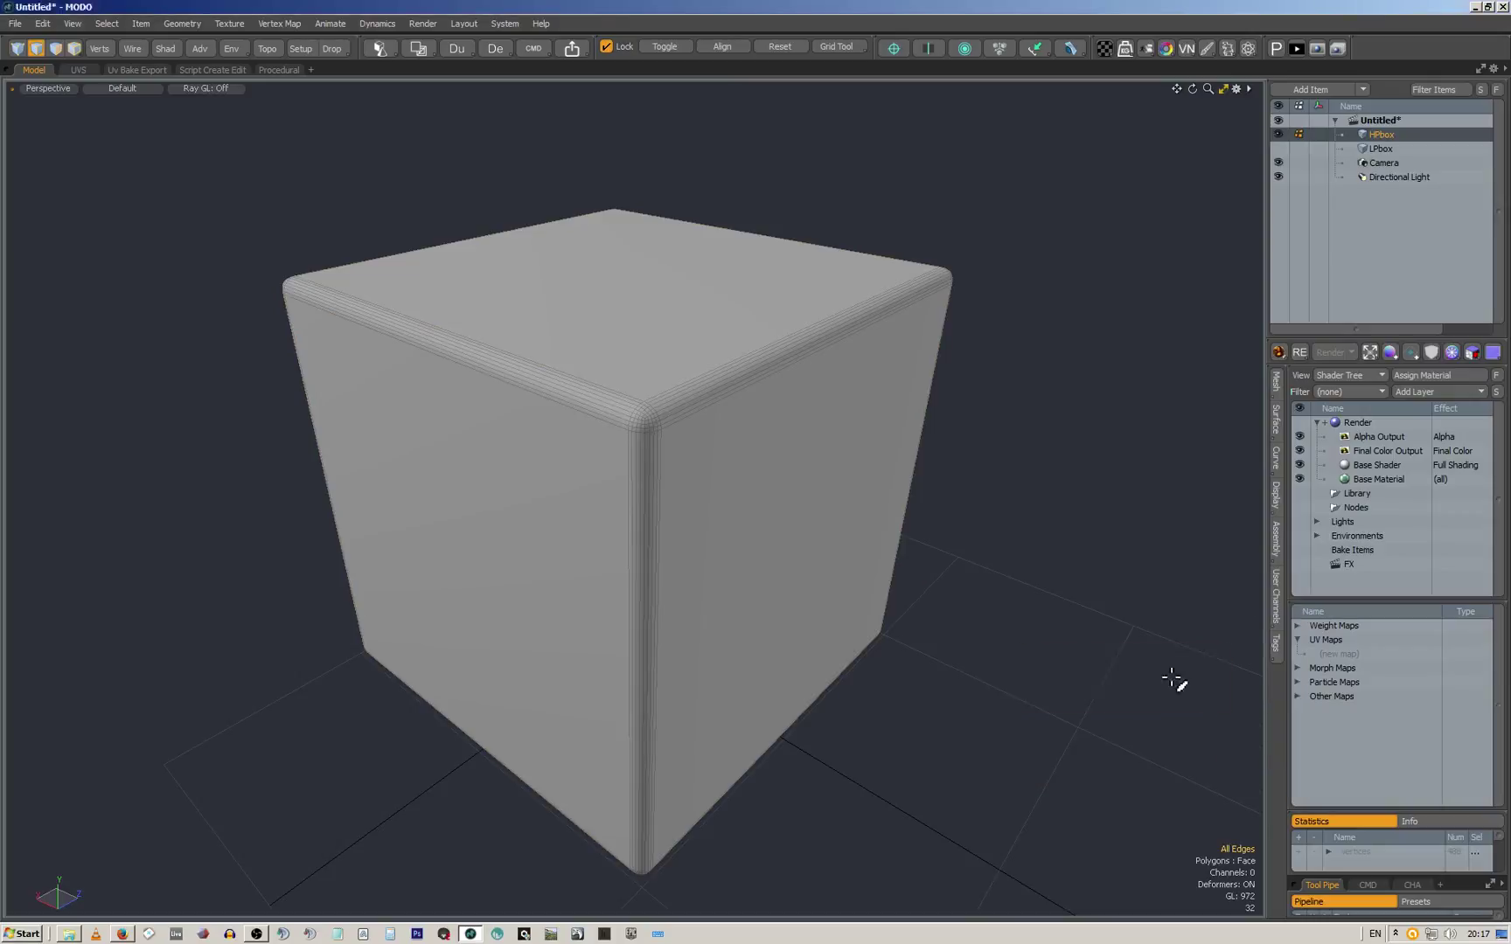
pyautogui.keyDown('alt'); pyautogui.moveTo(752, 146); pyautogui.dragTo(598, 422); pyautogui.keyUp('alt')
pyautogui.scroll(-4, 681, 389)
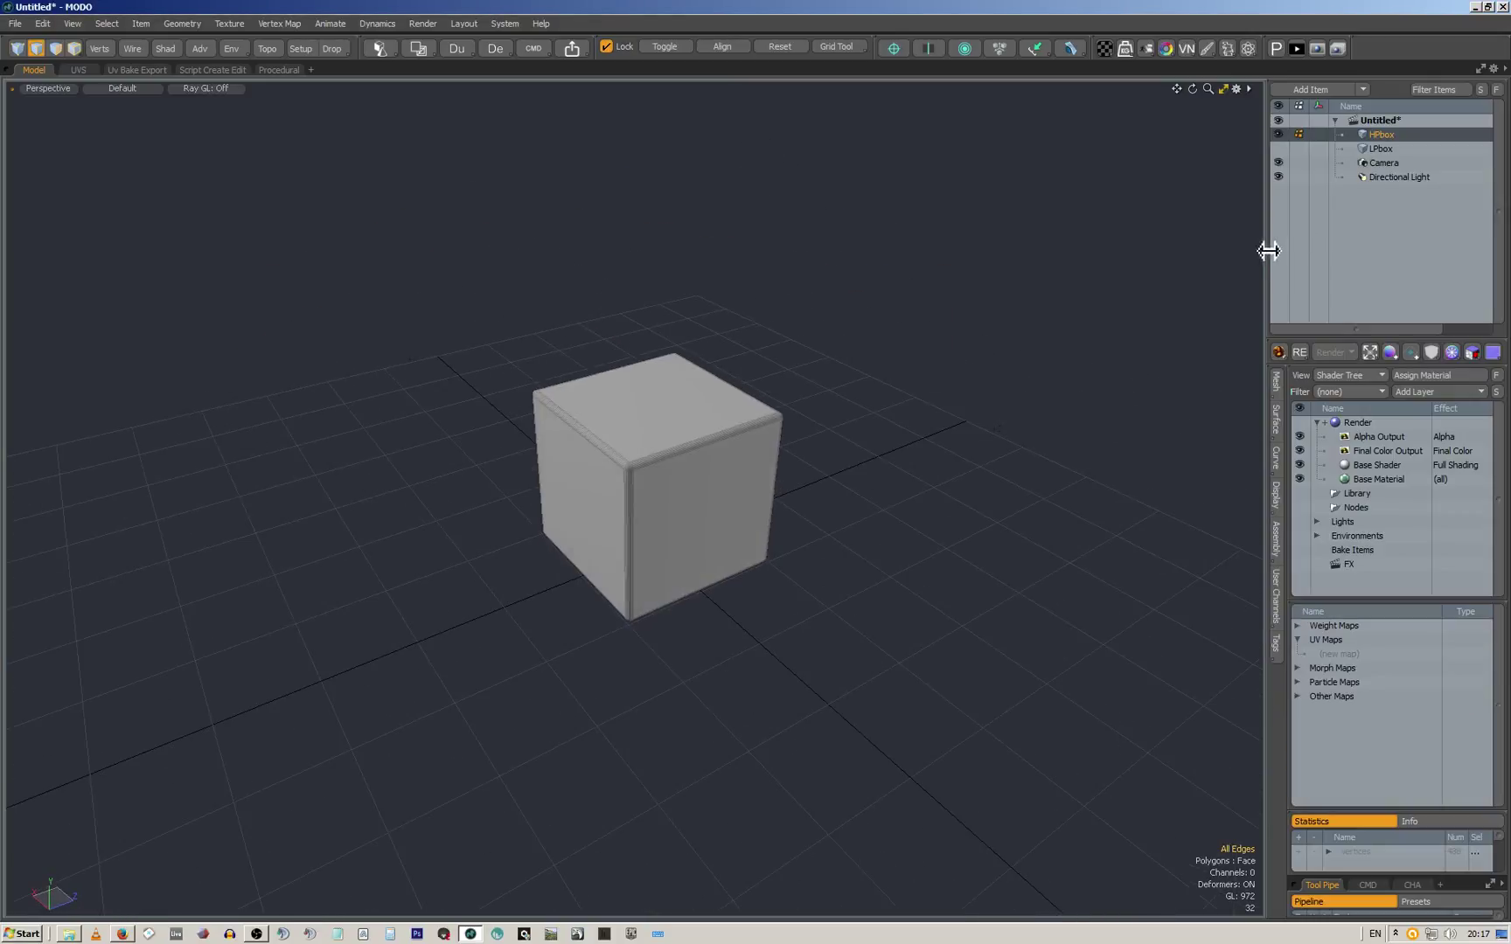
# Show LPbox in place of HPbox, and open its Texture UV map in the UV Editor
pyautogui.click(1378, 151)
pyautogui.click(1277, 148)
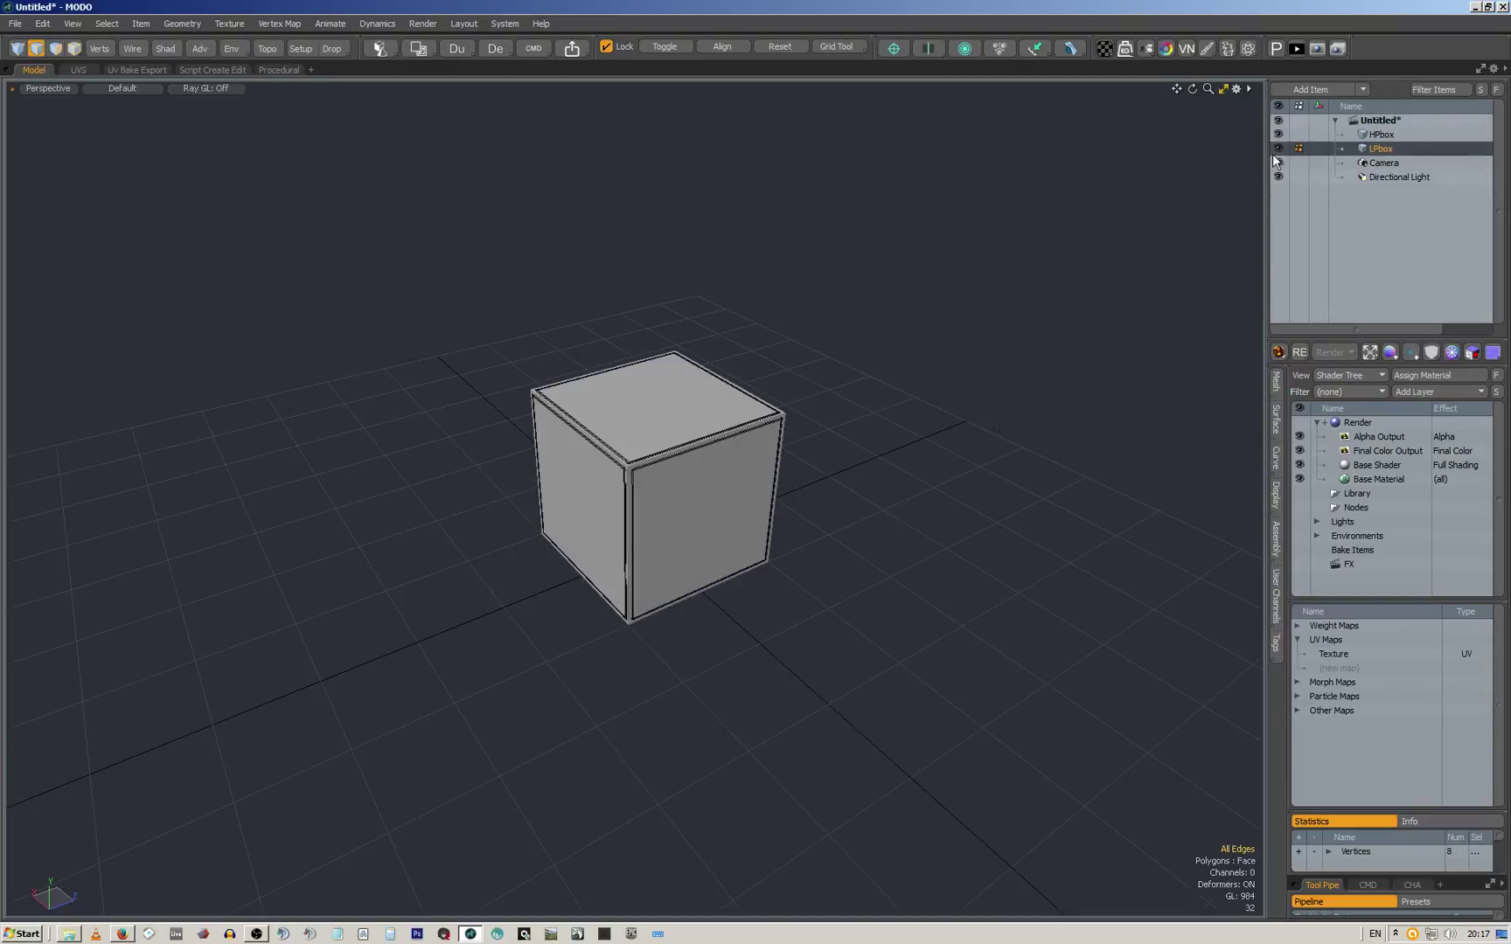
pyautogui.click(1278, 135)
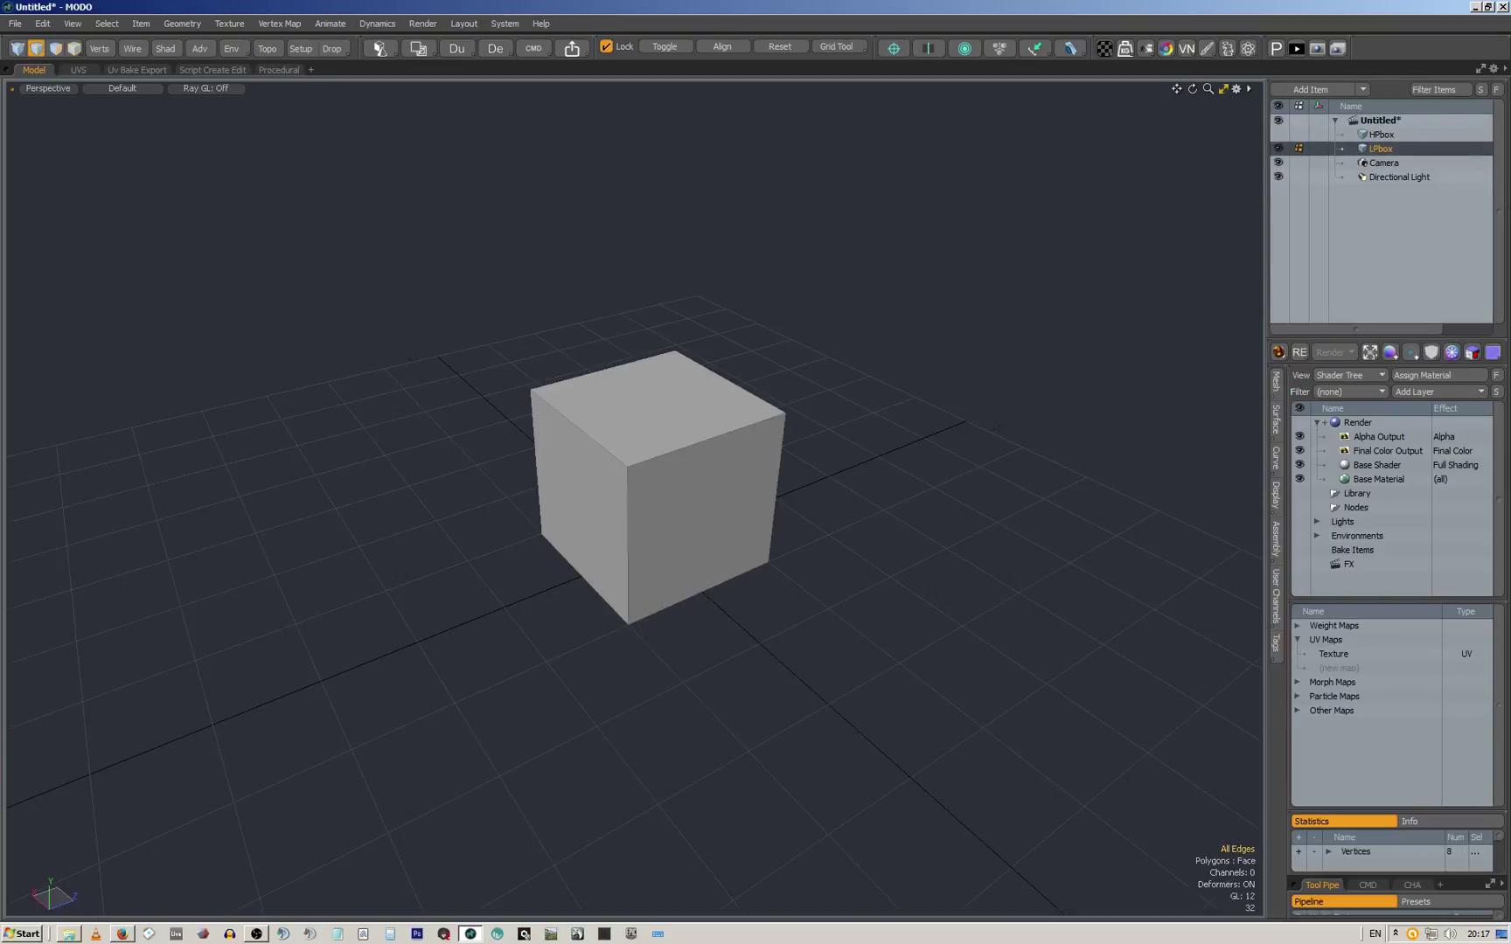
pyautogui.doubleClick(1343, 654)
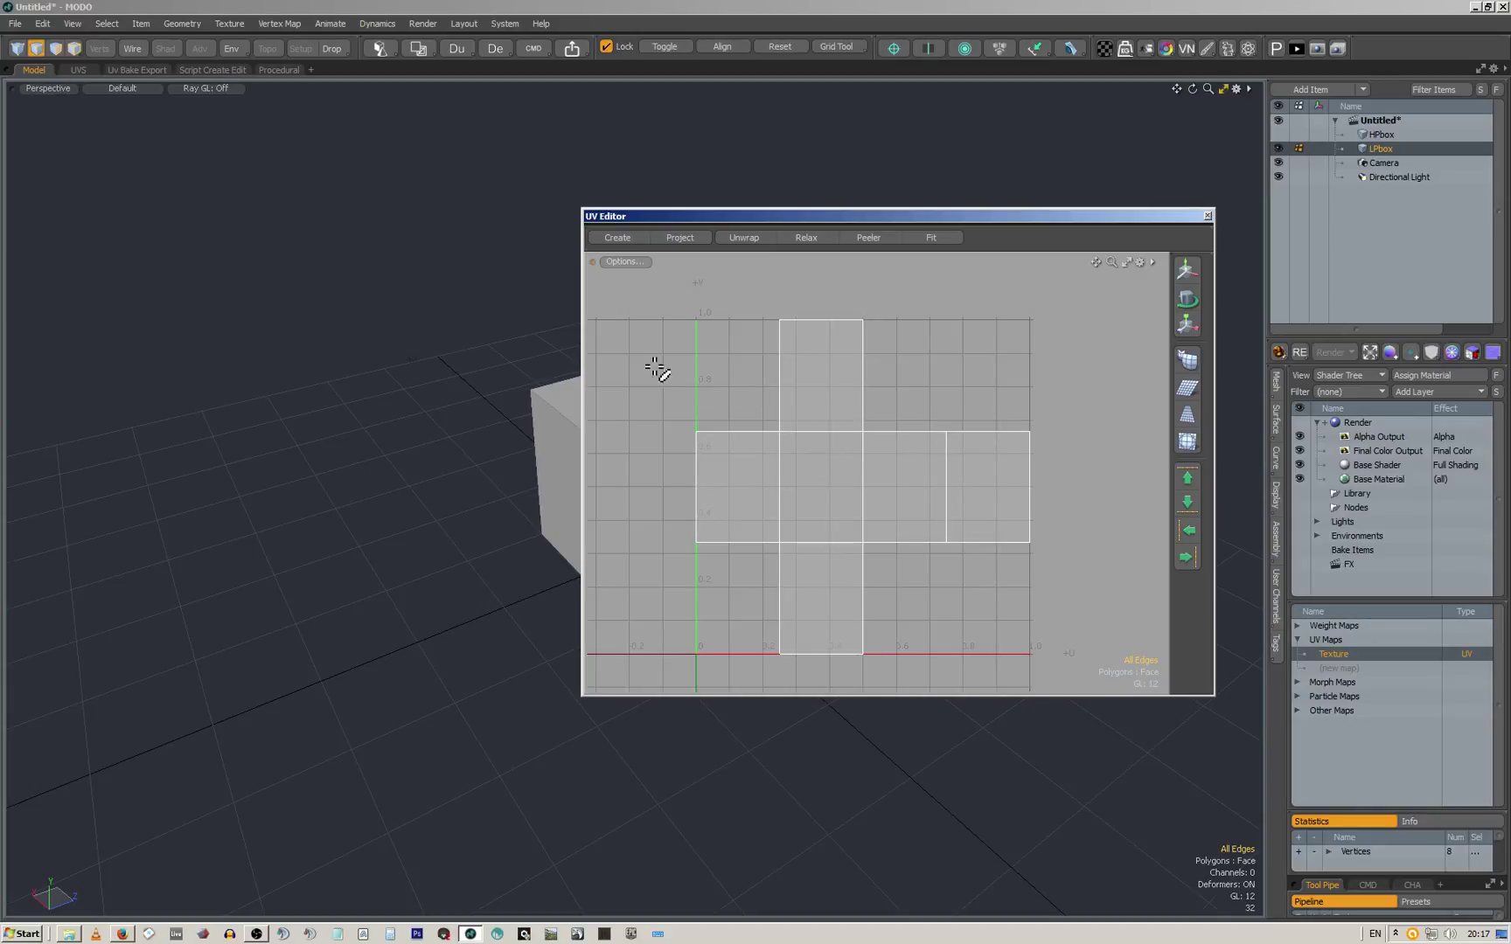
pyautogui.keyDown('alt'); pyautogui.moveTo(546, 328); pyautogui.dragTo(576, 364); pyautogui.keyUp('alt')
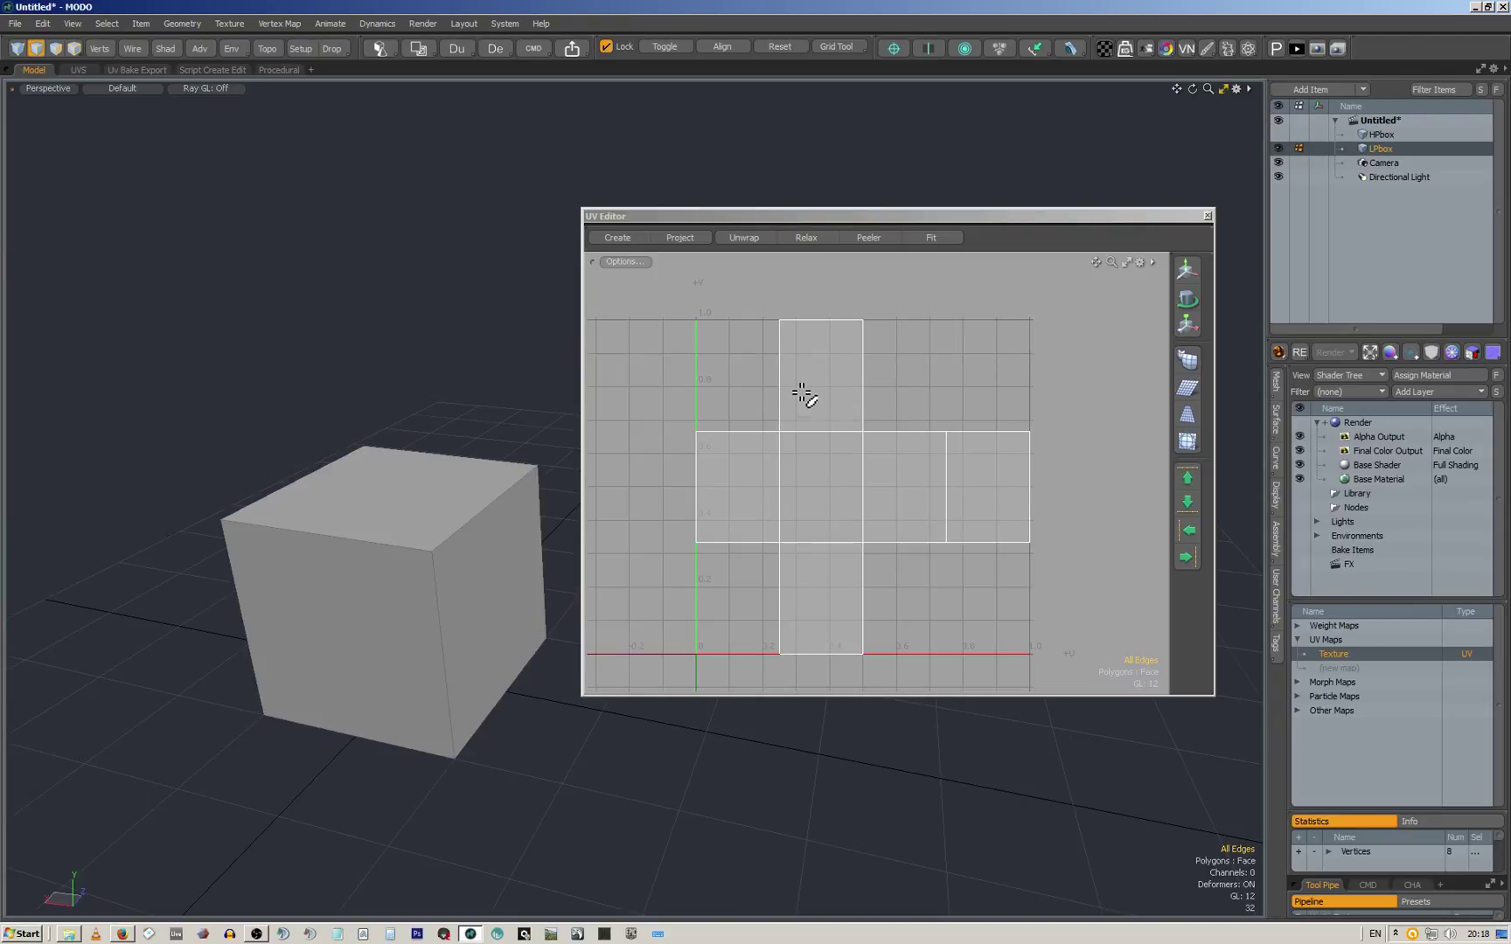
# Check which faces share edges in LPbox's cross-shaped UV layout
pyautogui.click(754, 442)
pyautogui.click(861, 367)
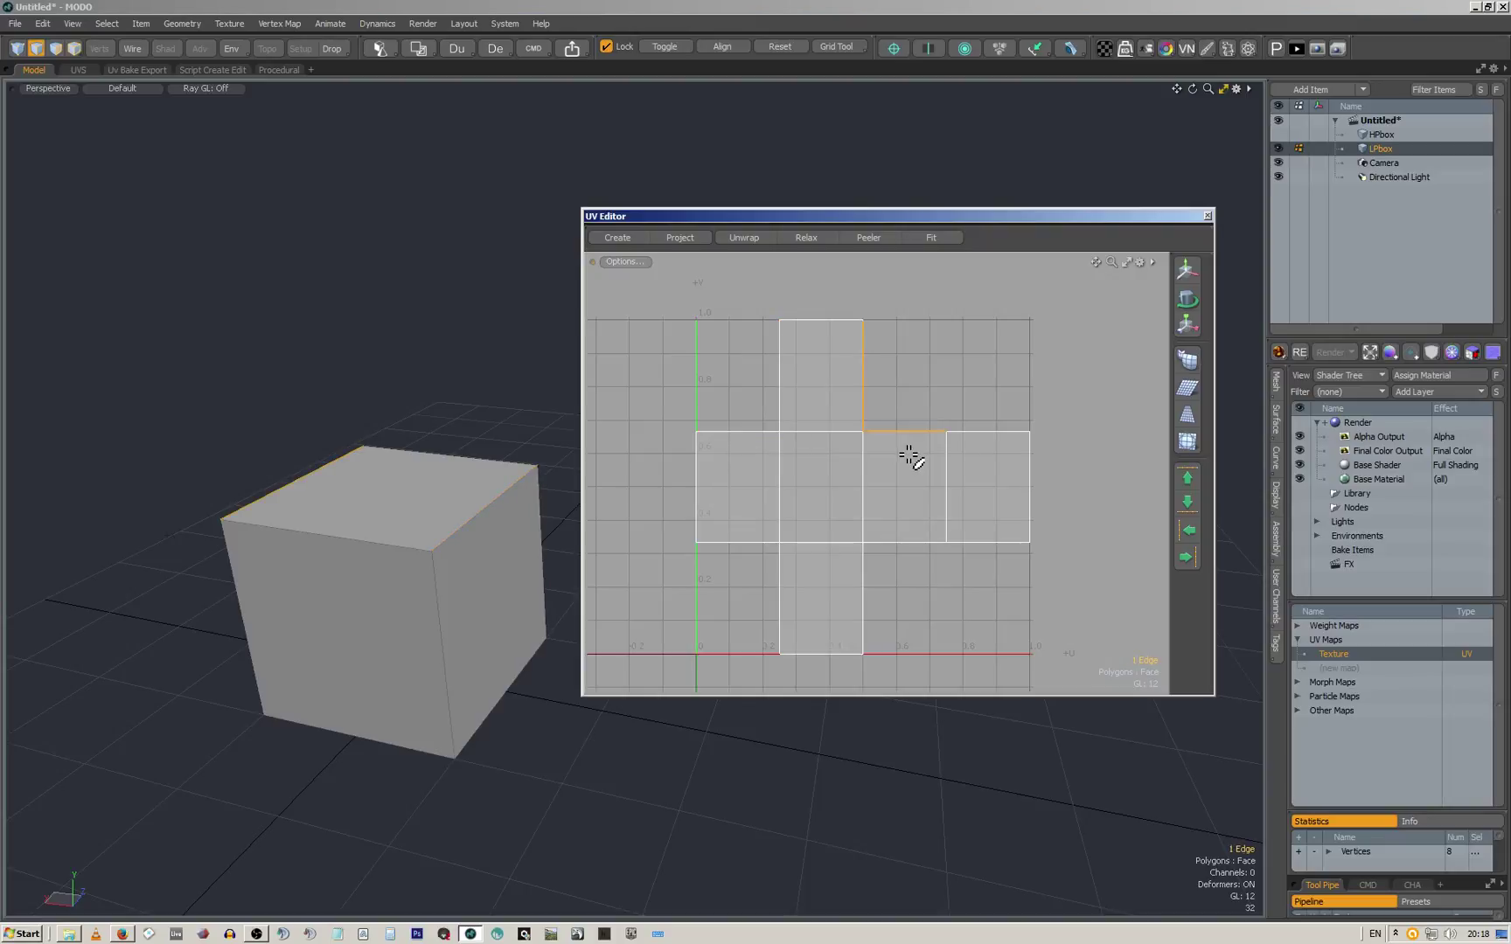
pyautogui.click(819, 493)
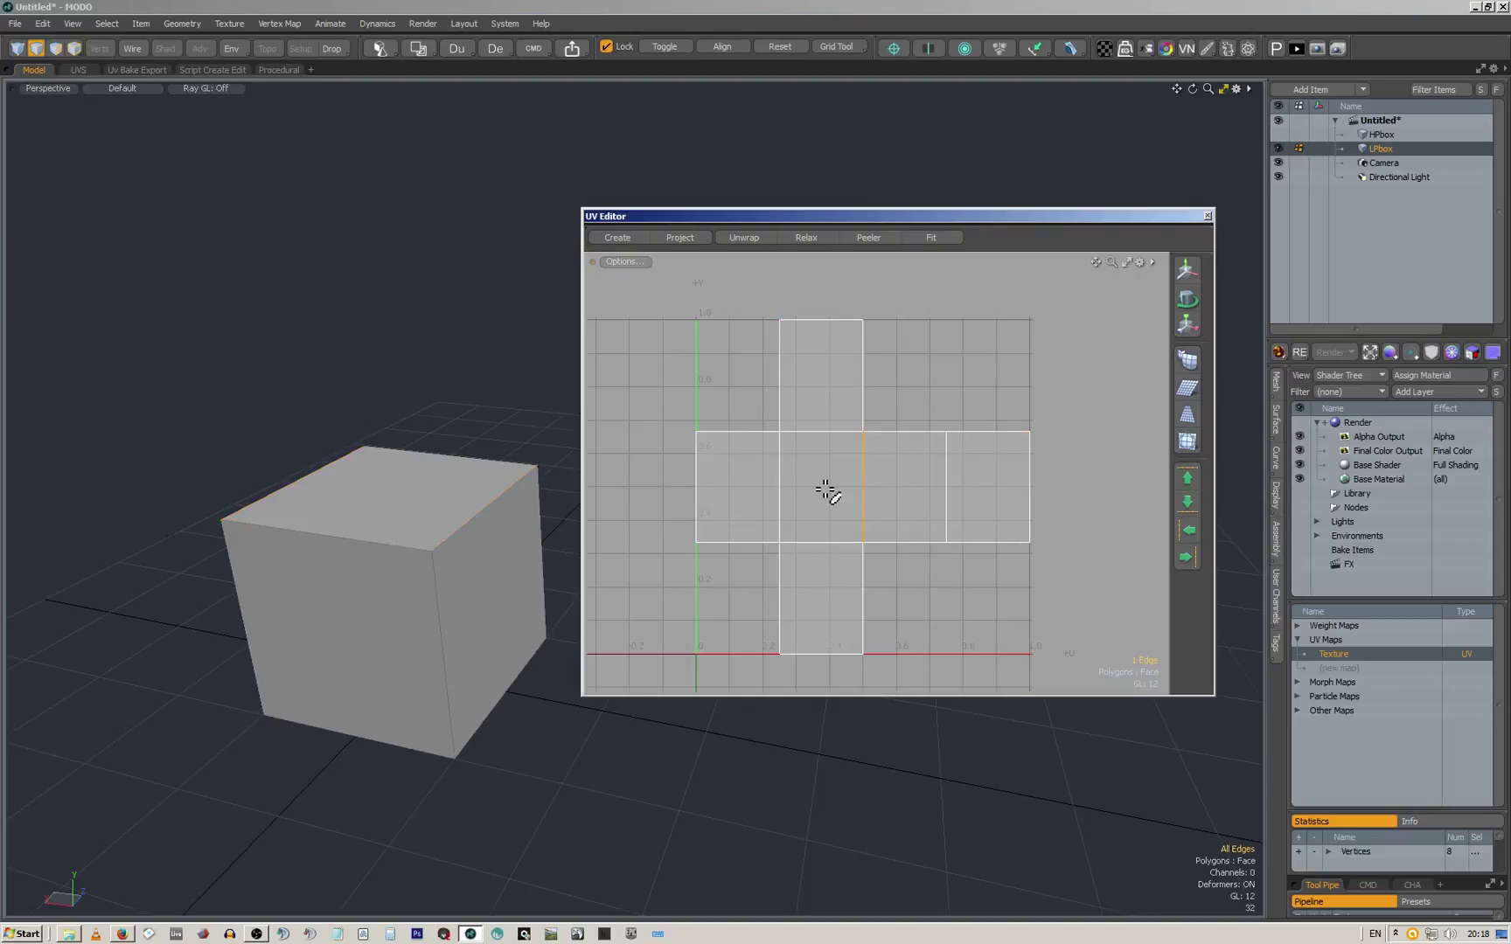
pyautogui.click(781, 473)
pyautogui.click(884, 382)
# Bring up the UV Tools palette and delete LPbox's existing UVs from the Texture map
pyautogui.click(1105, 48)
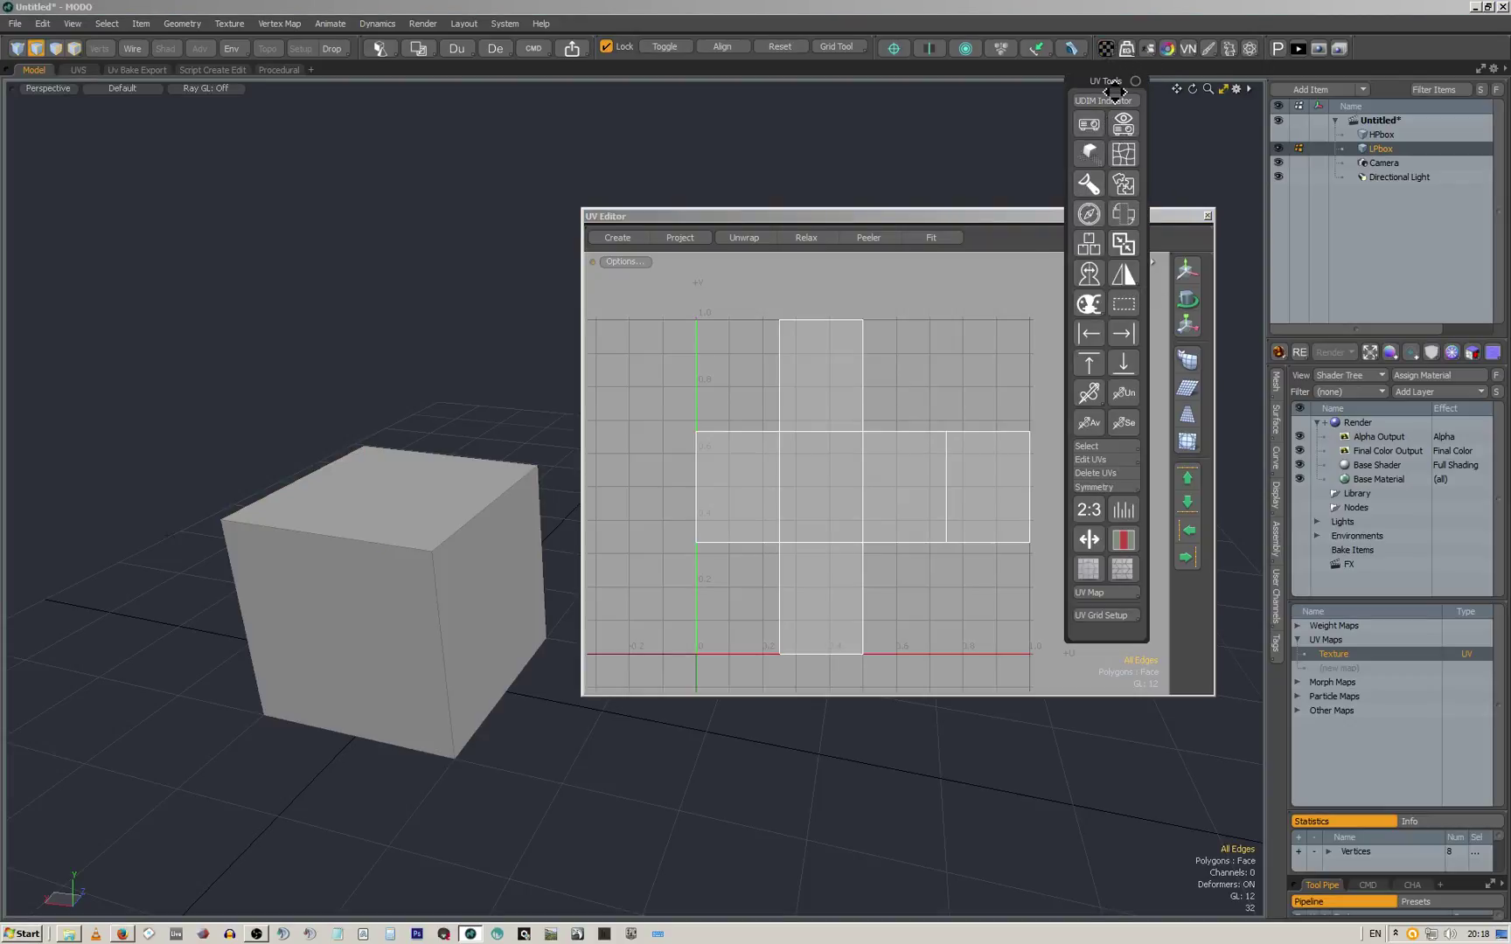
pyautogui.moveTo(1112, 88); pyautogui.dragTo(1112, 117)
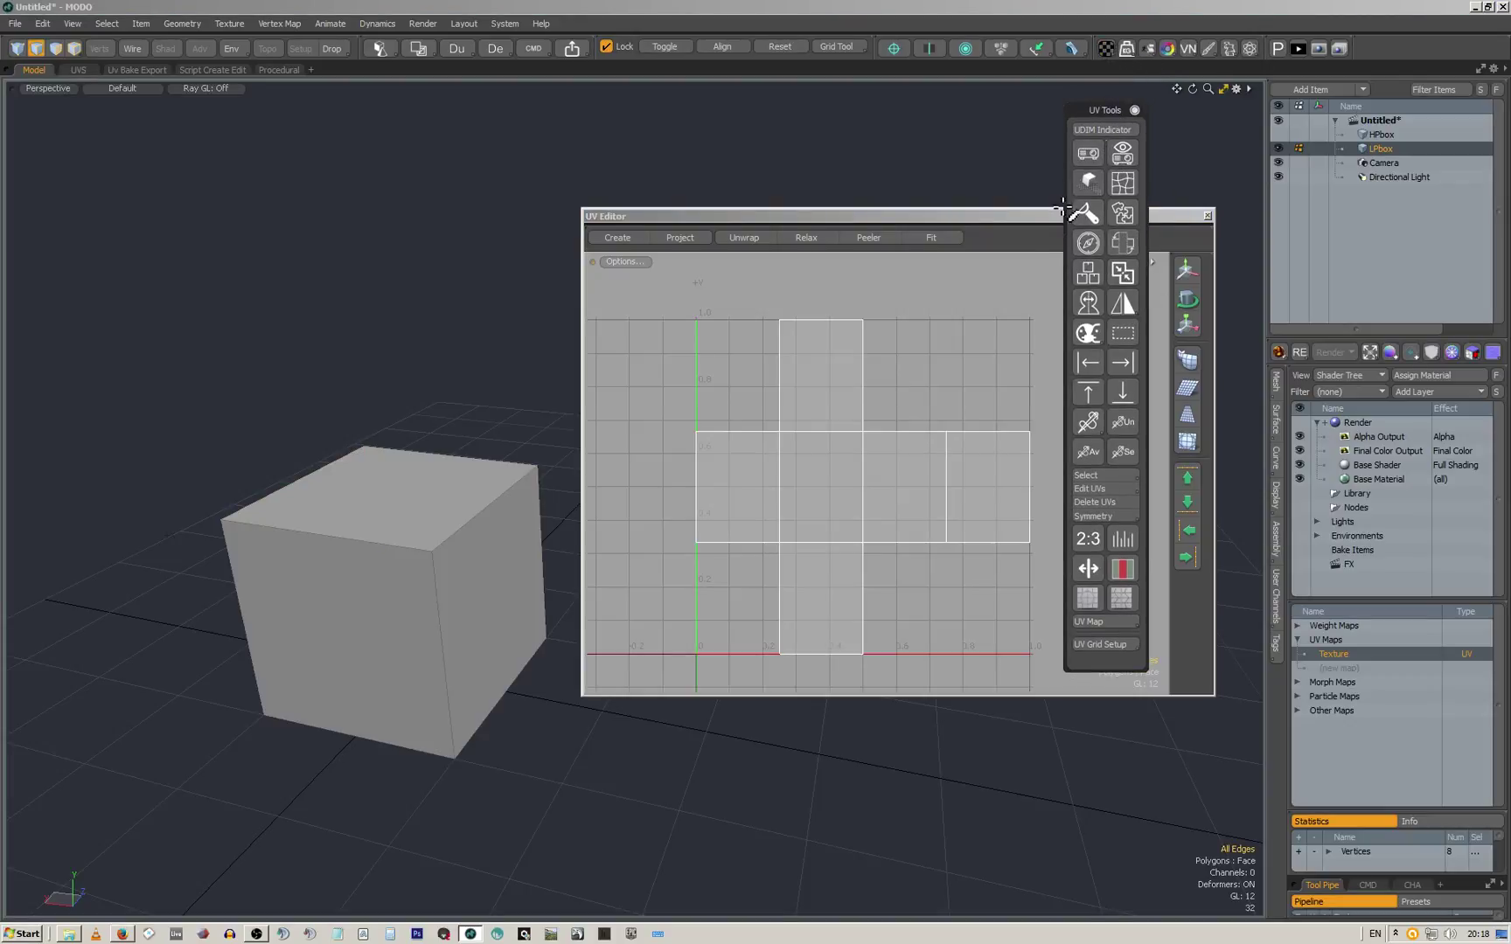
pyautogui.click(1094, 498)
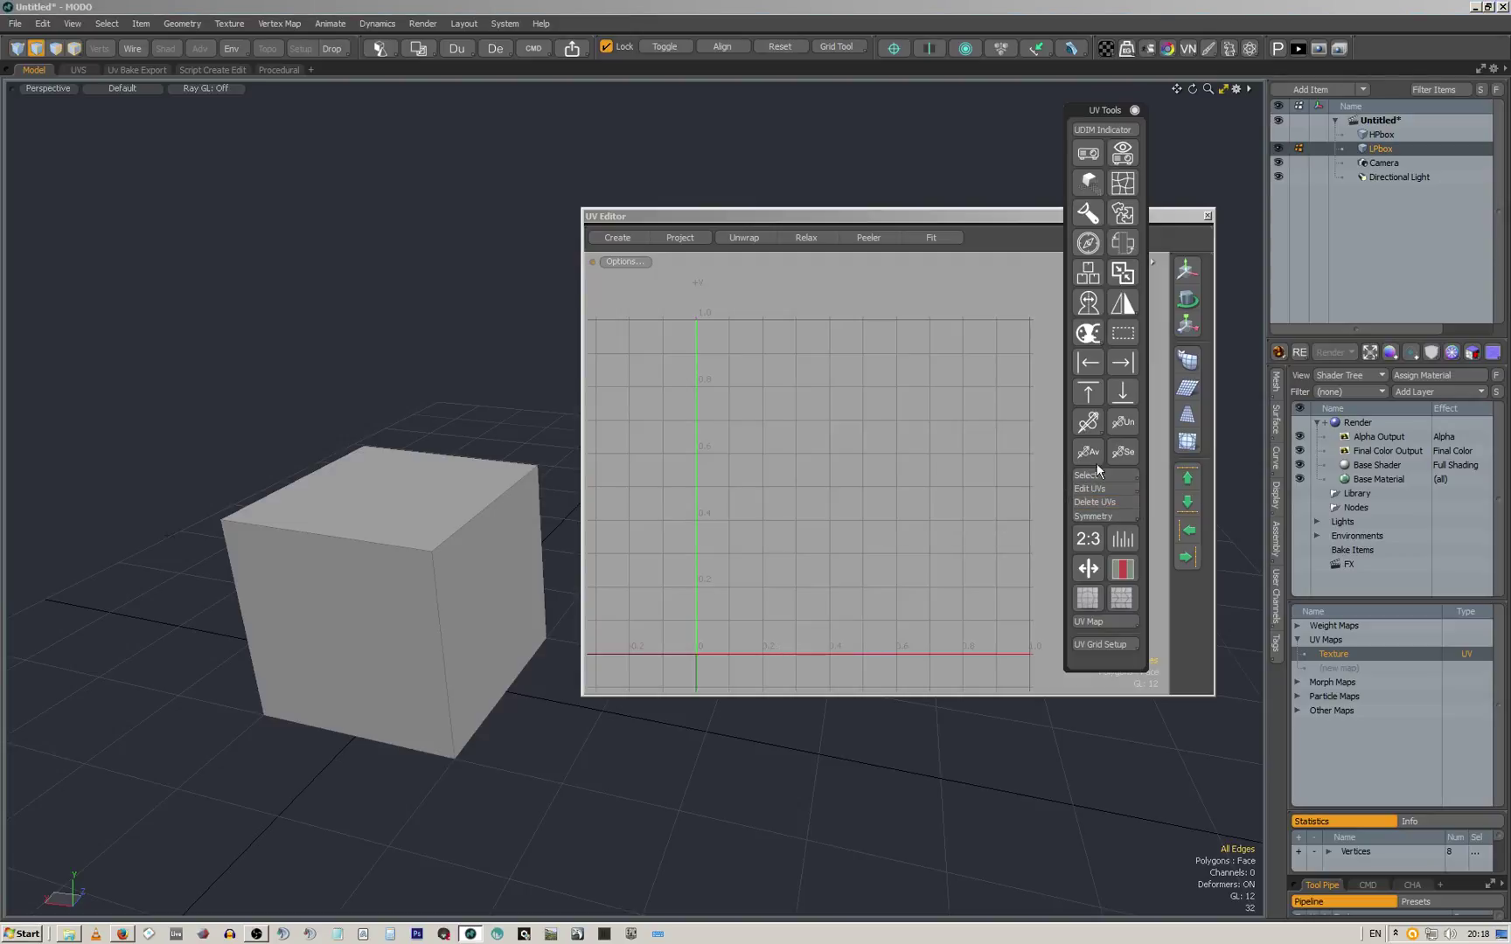
# Create new UVs for LPbox with the Atlas projection at a 20% relative gap, and pack the islands
pyautogui.click(1087, 154)
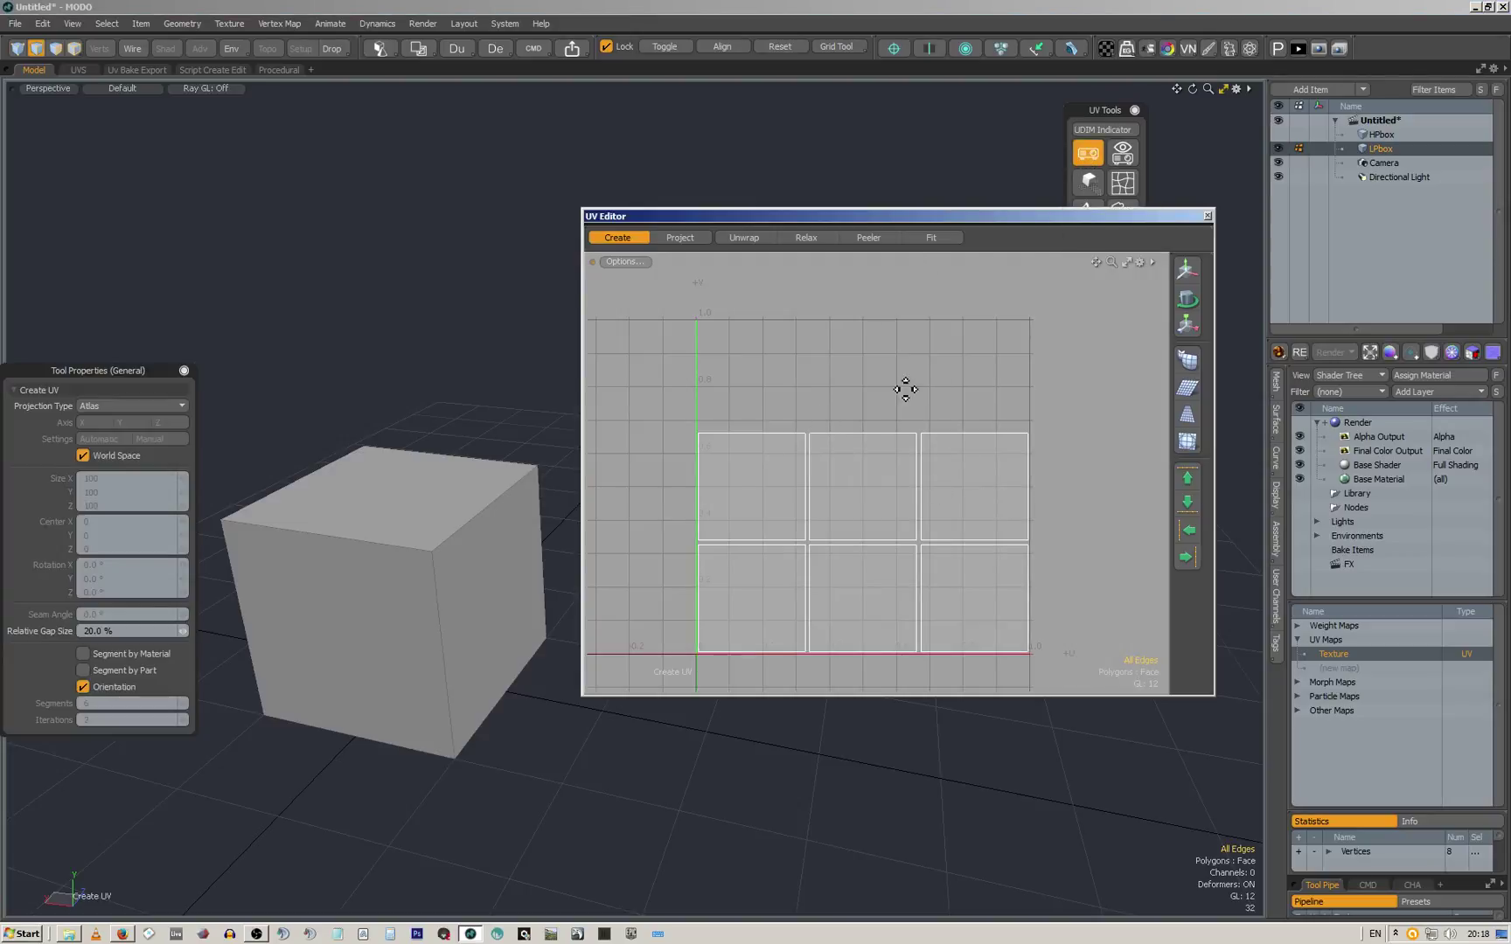
pyautogui.moveTo(733, 213); pyautogui.dragTo(500, 146)
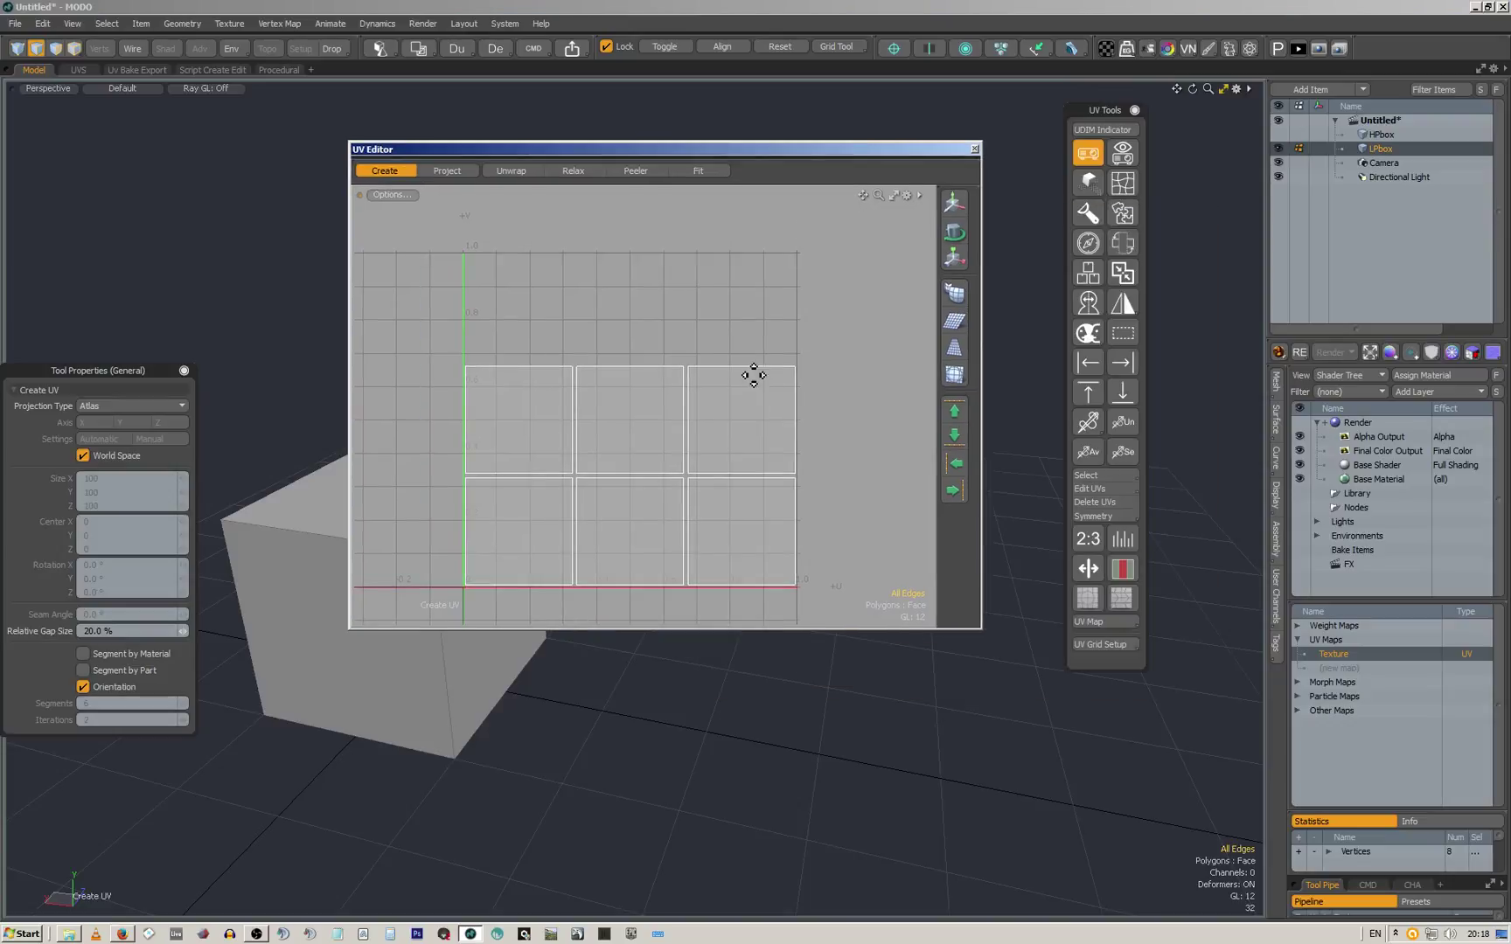
pyautogui.click(1121, 213)
pyautogui.click(1240, 677)
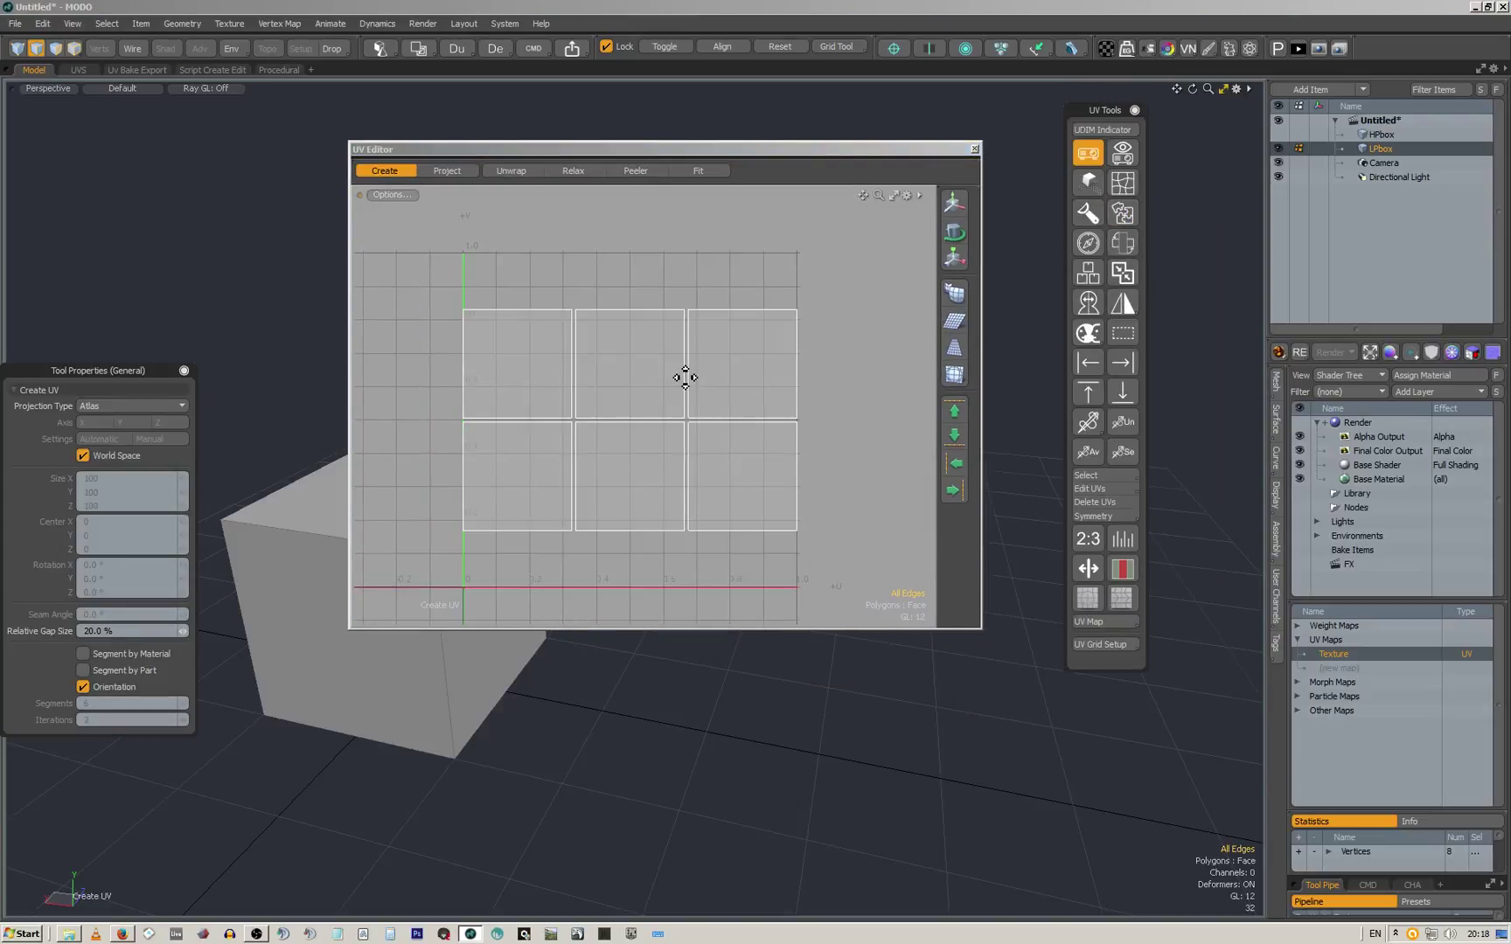
# Scale the packed UV islands down slightly inside the UV tile, and close the UV Editor and UV Tools
pyautogui.press('r')
pyautogui.moveTo(706, 348); pyautogui.dragTo(698, 348)
pyautogui.press('q')
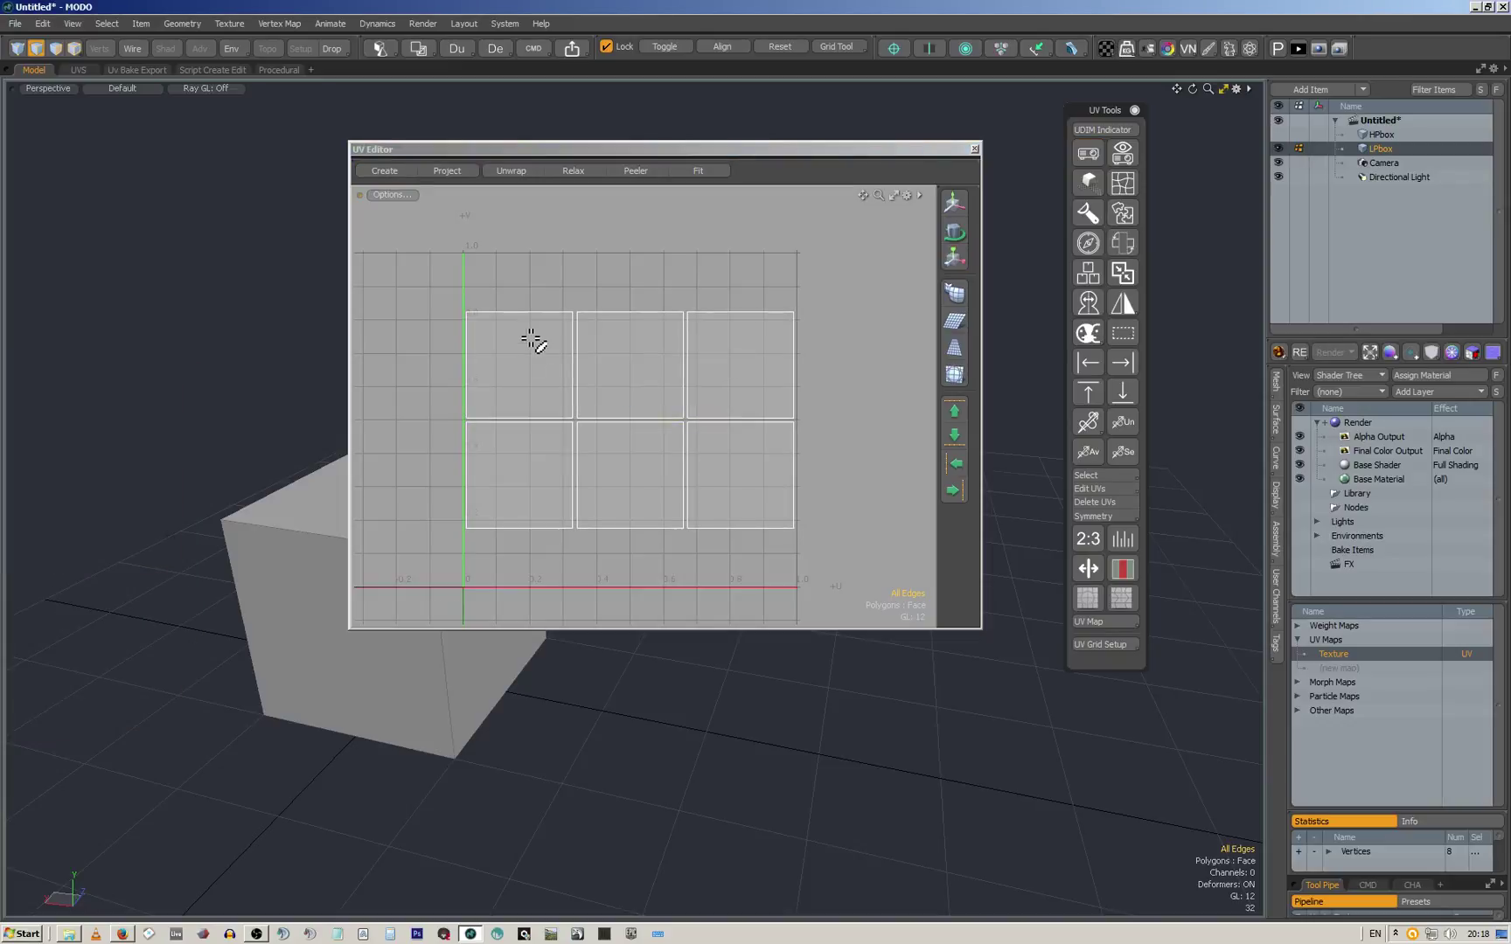
pyautogui.click(972, 149)
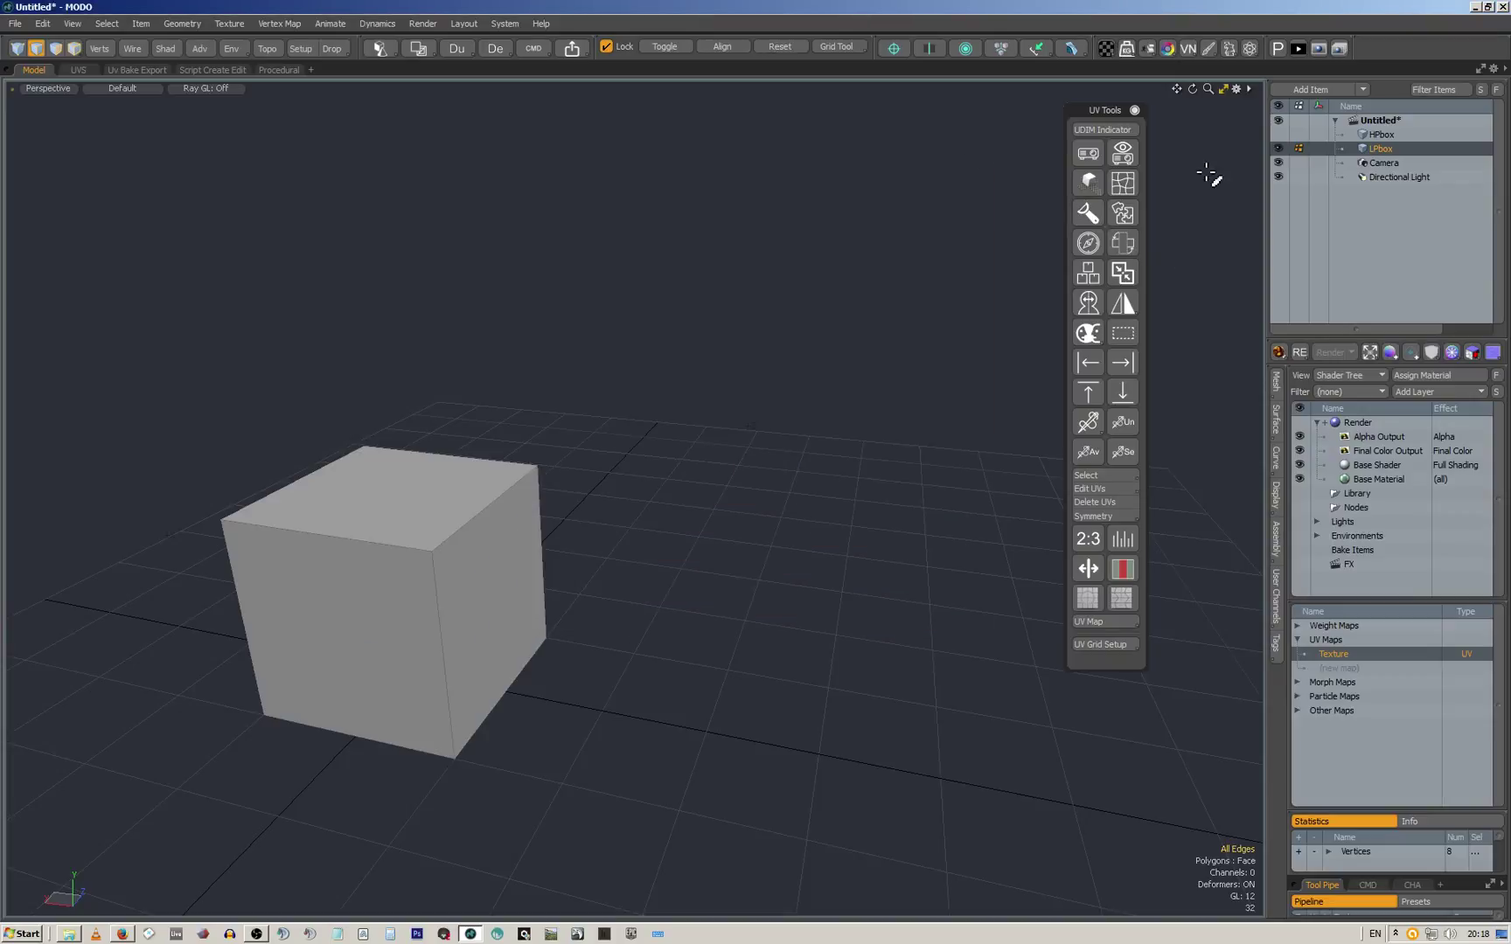
pyautogui.click(1135, 110)
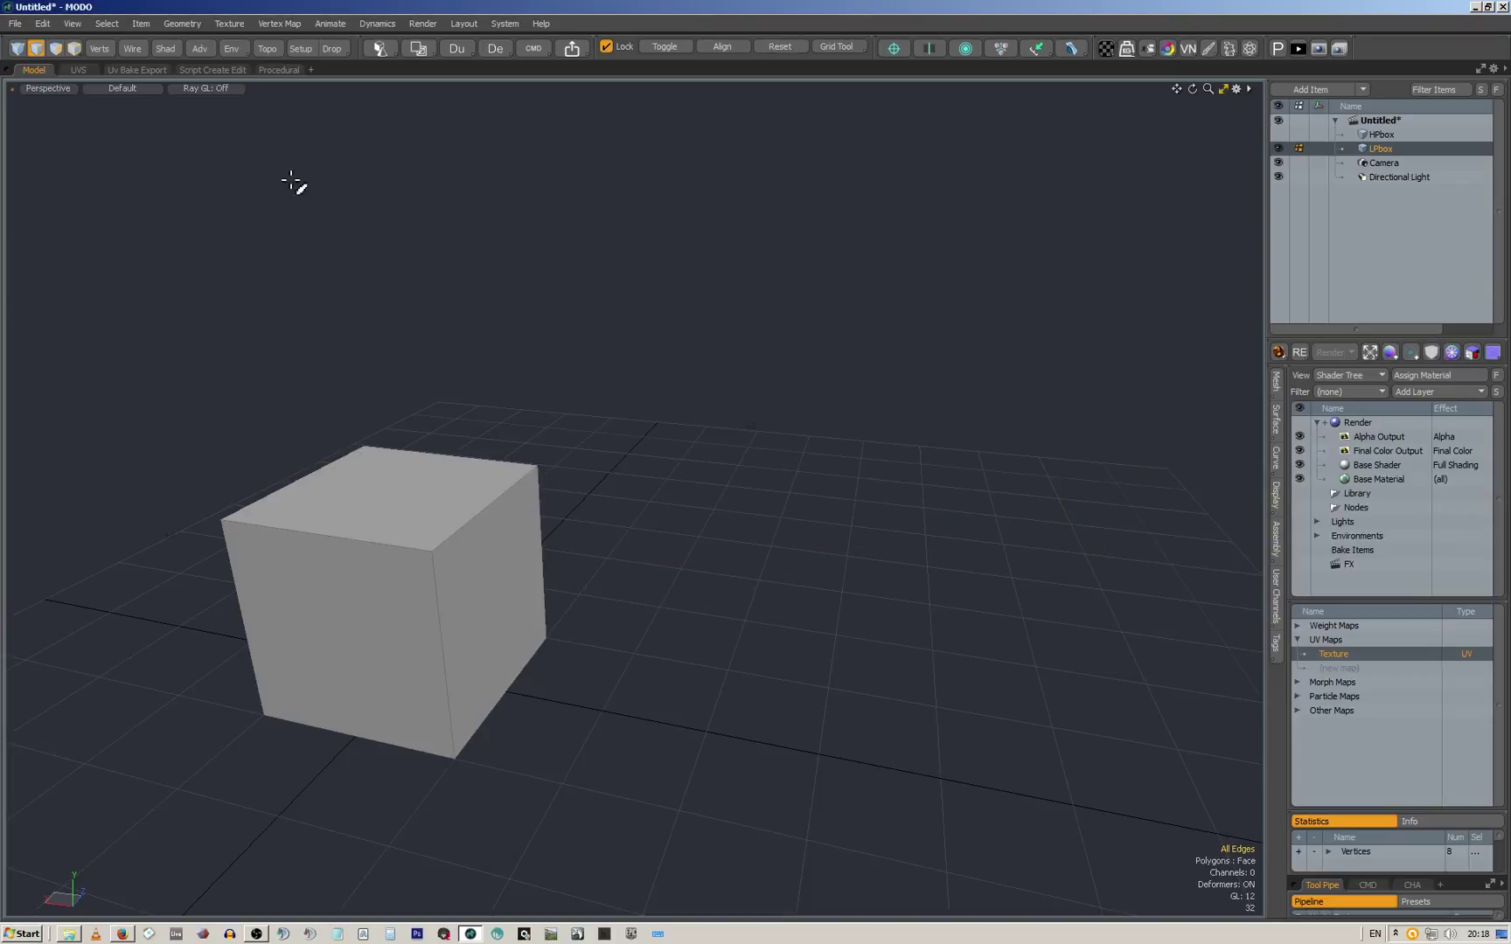
# Review LPbox's UV islands beside the model in the UVs layout, and return to the Model layout
pyautogui.click(79, 70)
pyautogui.scroll(-2, 429, 381)
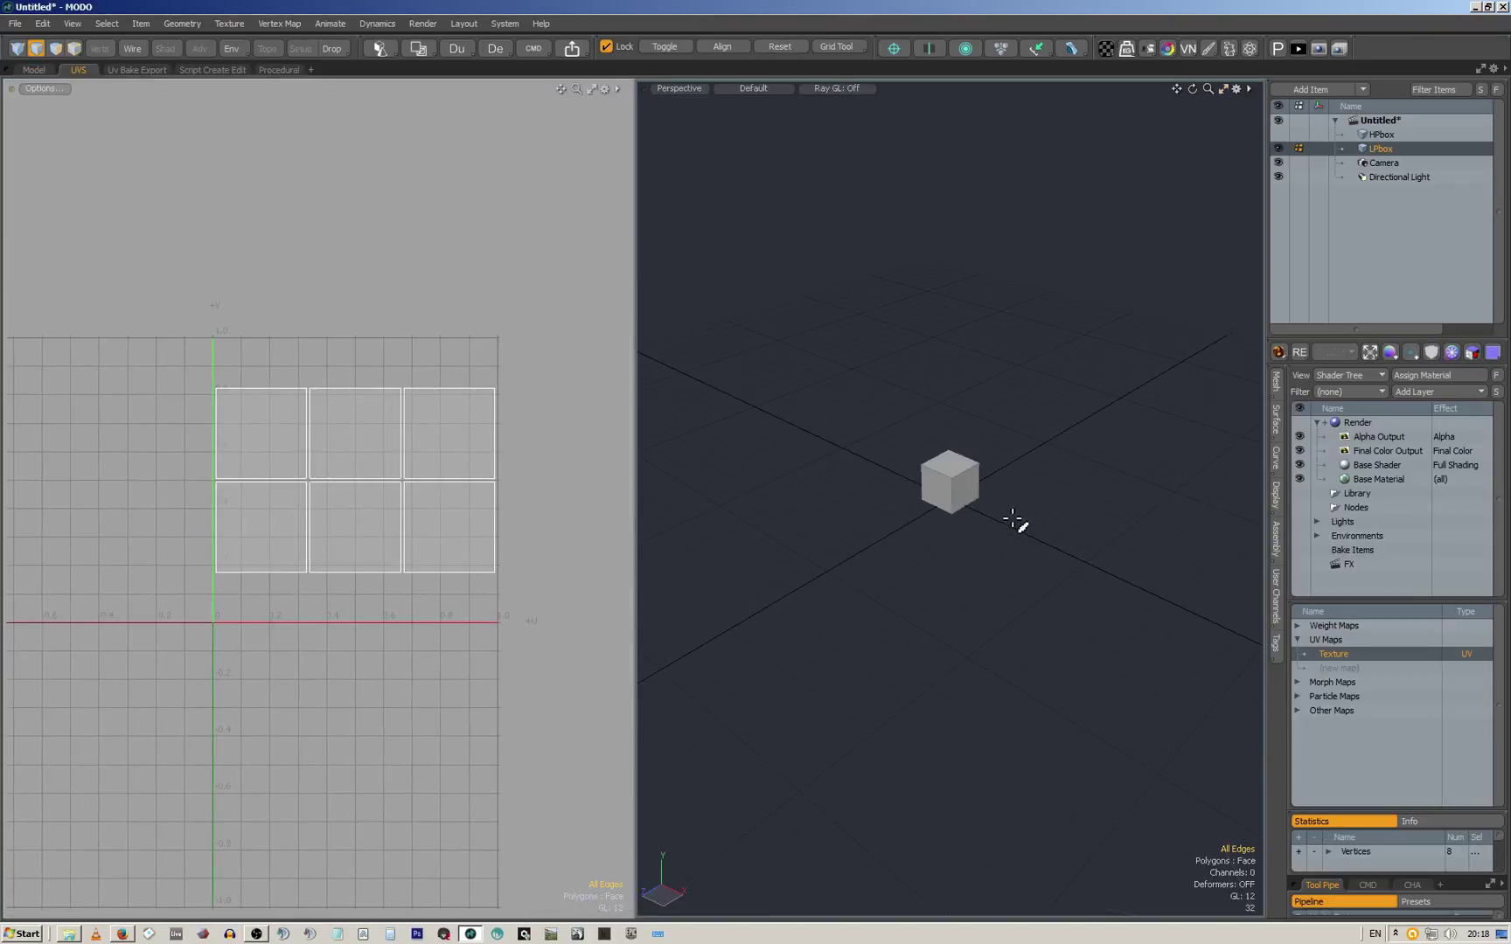
pyautogui.scroll(5, 970, 489)
pyautogui.keyDown('alt'); pyautogui.keyDown('shift'); pyautogui.moveTo(866, 444); pyautogui.dragTo(957, 442); pyautogui.keyUp('shift'); pyautogui.keyUp('alt')
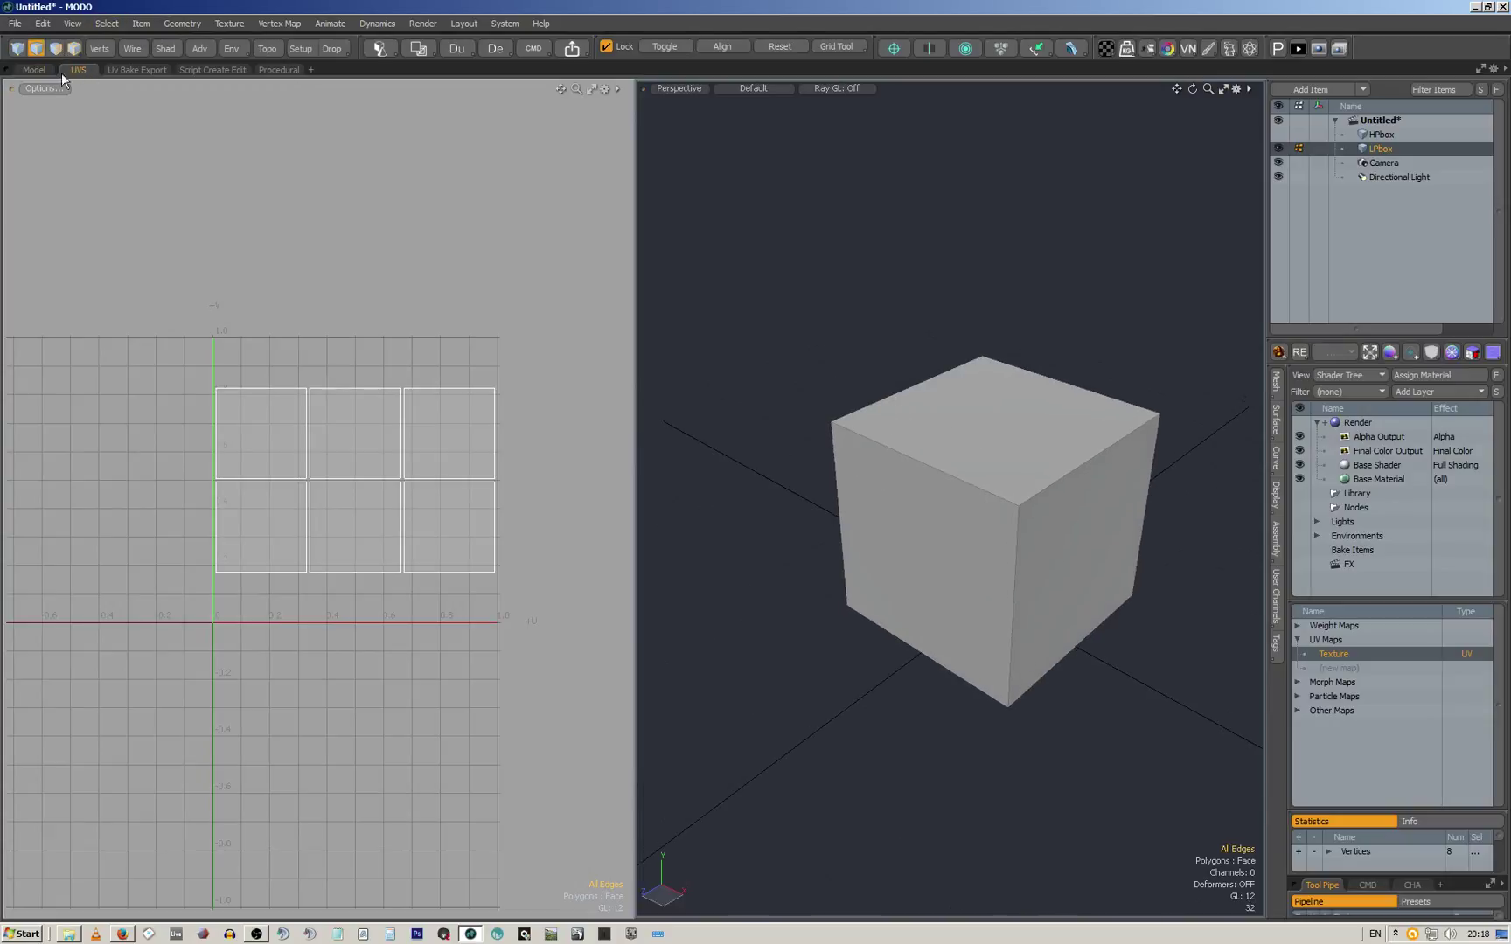
pyautogui.click(32, 70)
pyautogui.keyDown('alt'); pyautogui.moveTo(679, 345); pyautogui.dragTo(1152, 357); pyautogui.keyUp('alt')
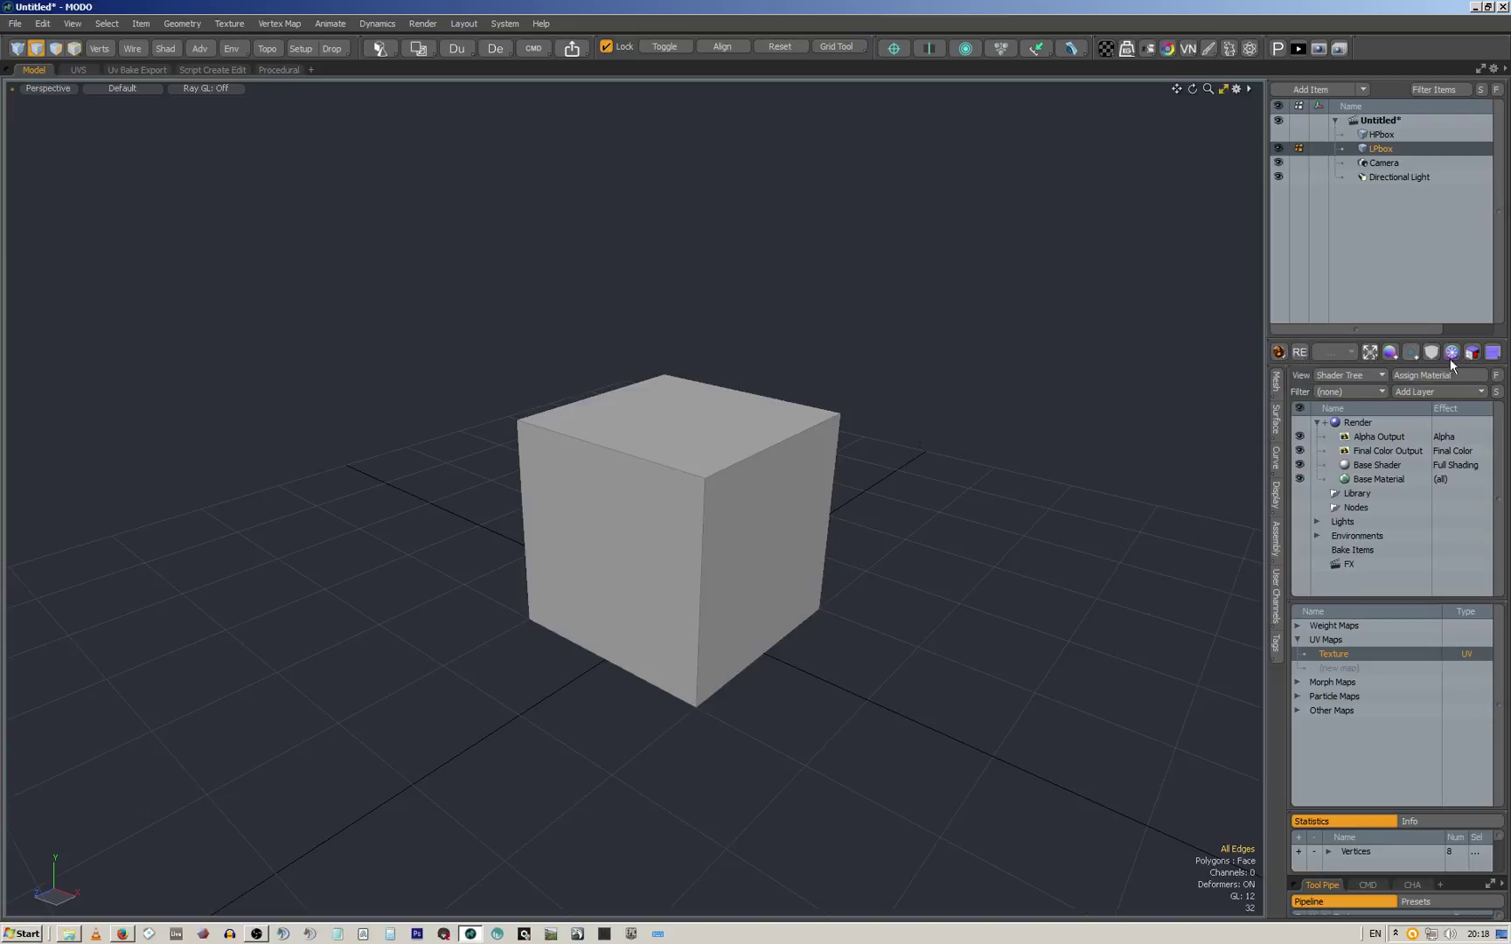
# Add the Game Art Set of render outputs to the Shader Tree and review the available output presets
pyautogui.click(1279, 351)
pyautogui.click(1089, 404)
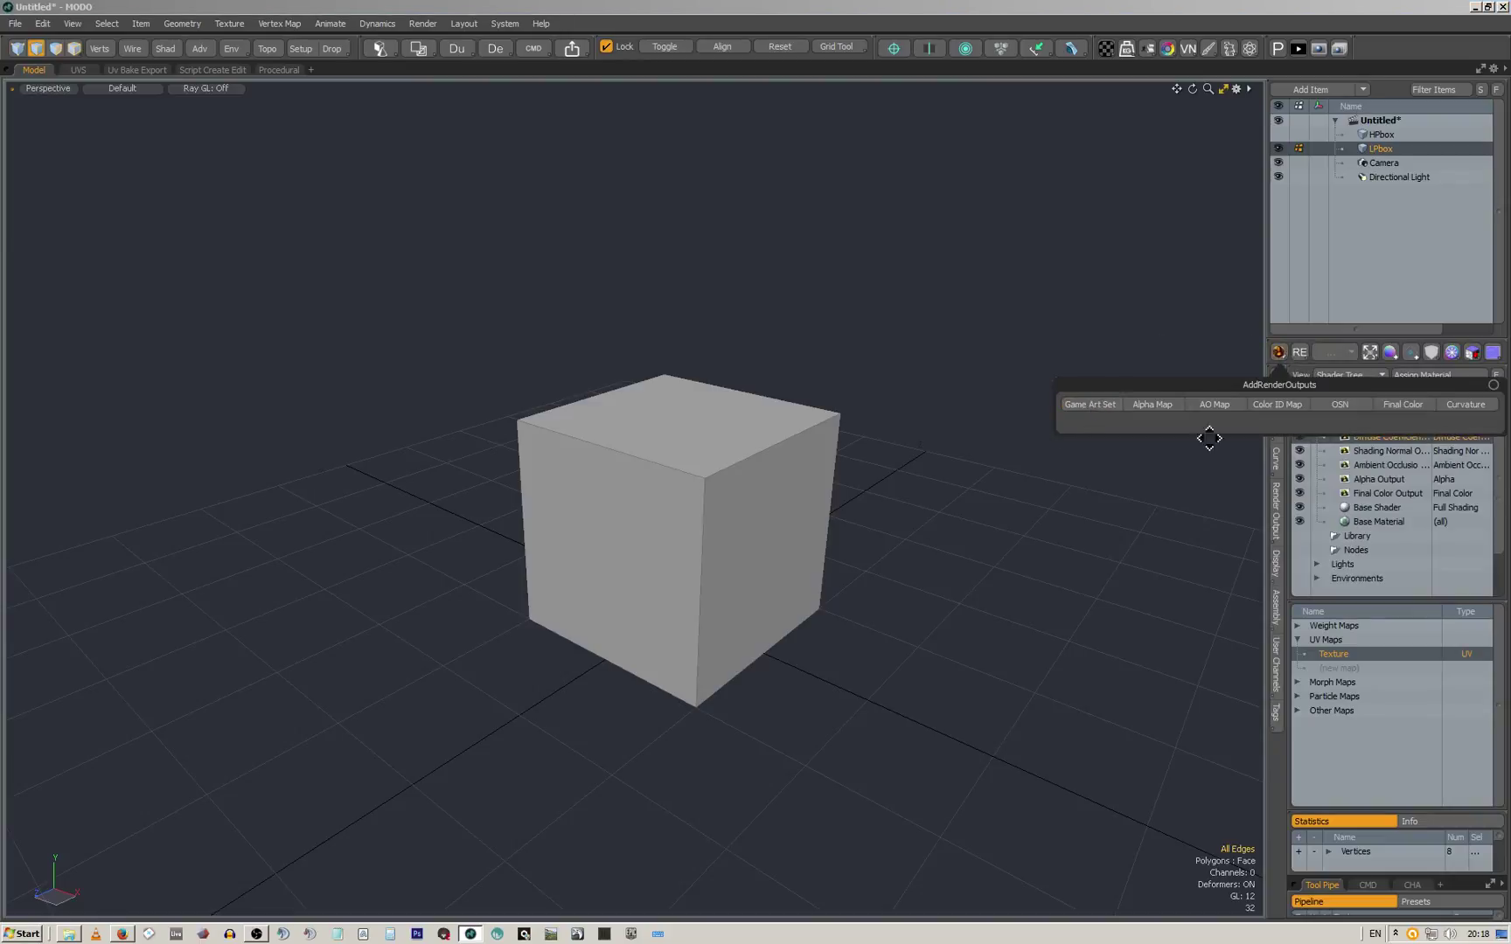
pyautogui.click(1390, 584)
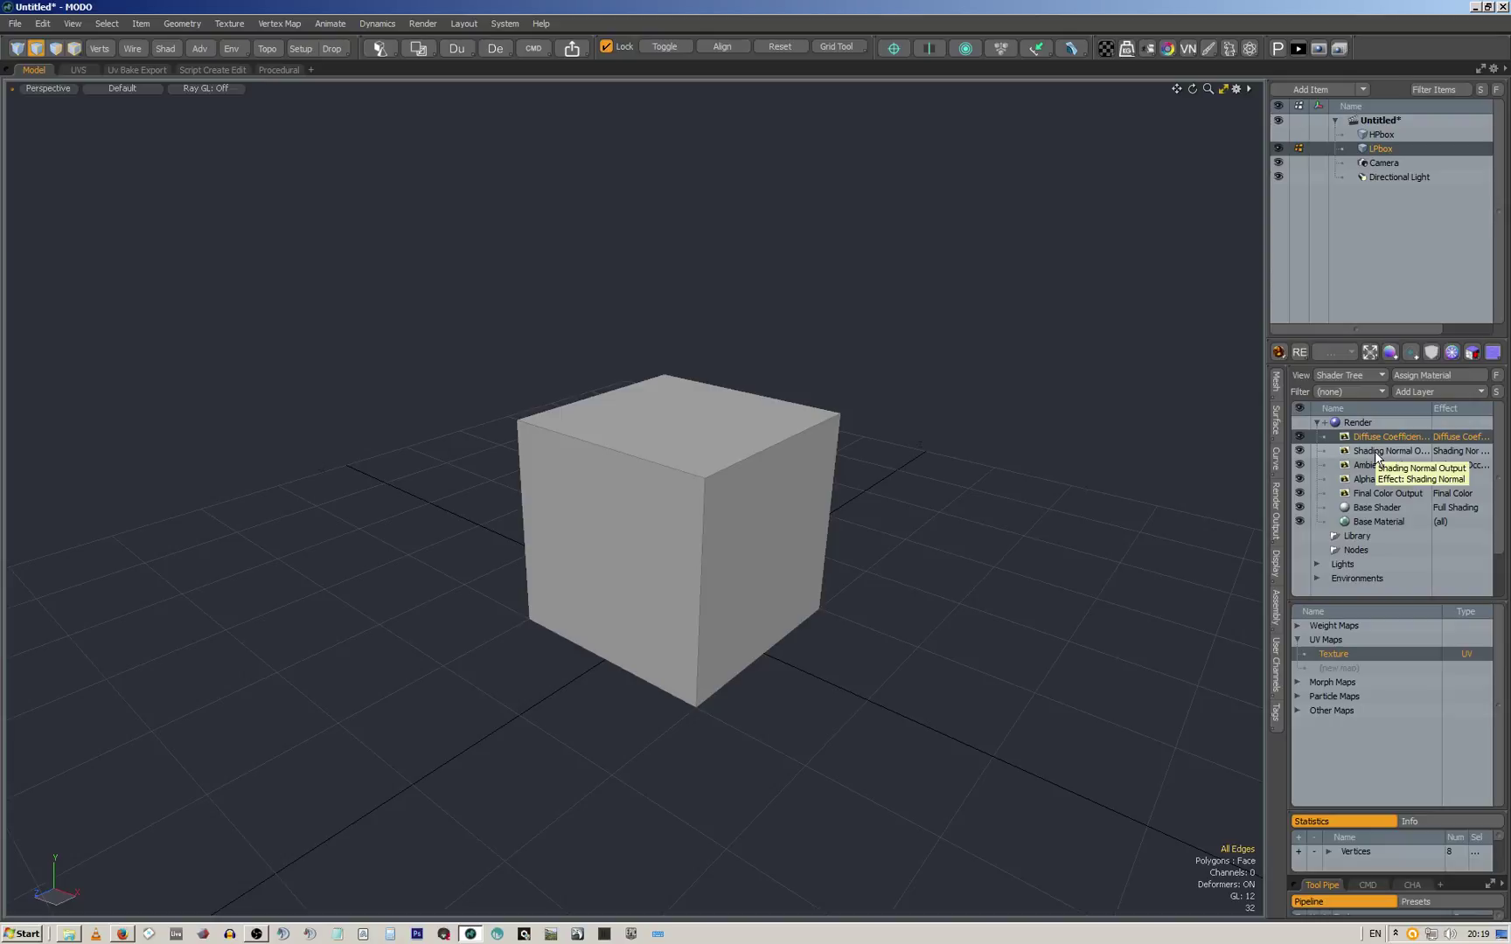
pyautogui.click(1284, 355)
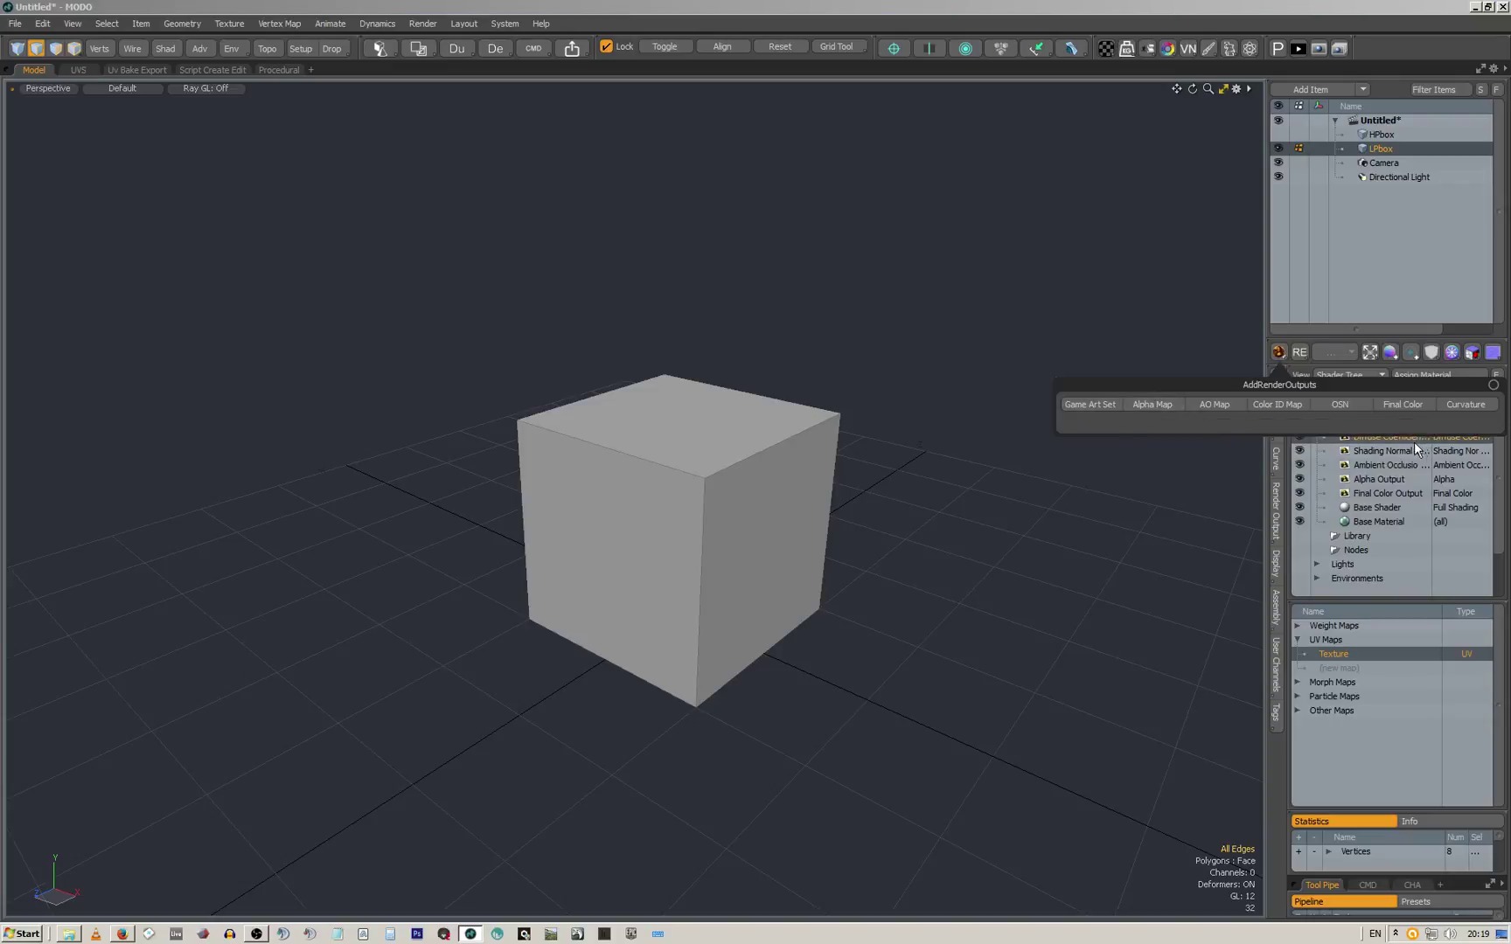
pyautogui.click(1376, 495)
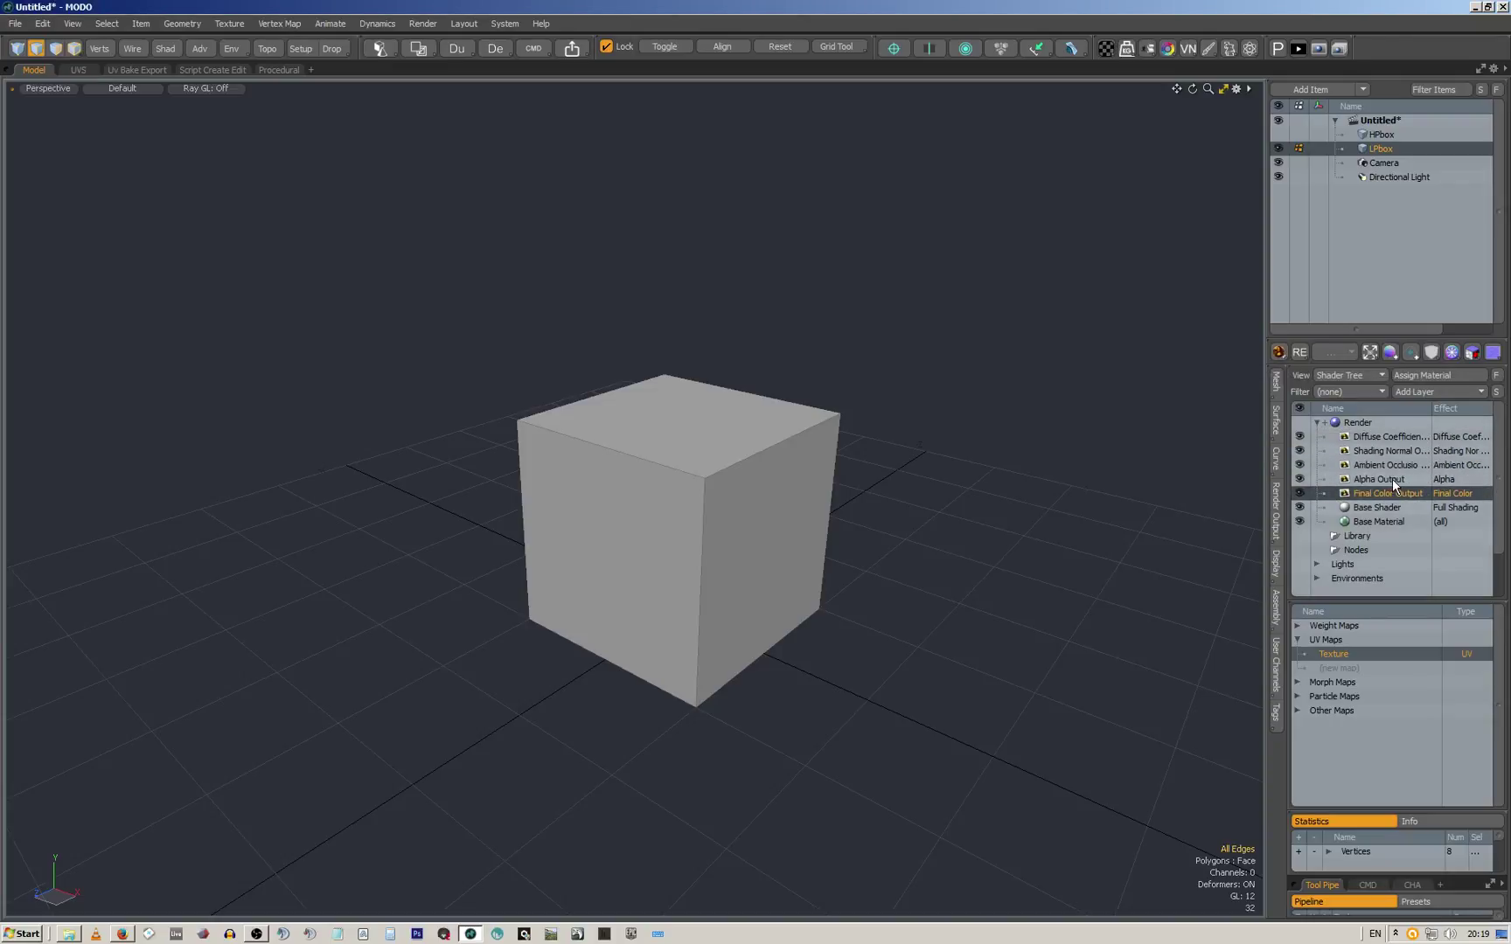
# Undo the addition of the Game Art Set render outputs
pyautogui.click(1392, 480)
pyautogui.hotkey('ctrl', 'z')
pyautogui.hotkey('ctrl', 'z')
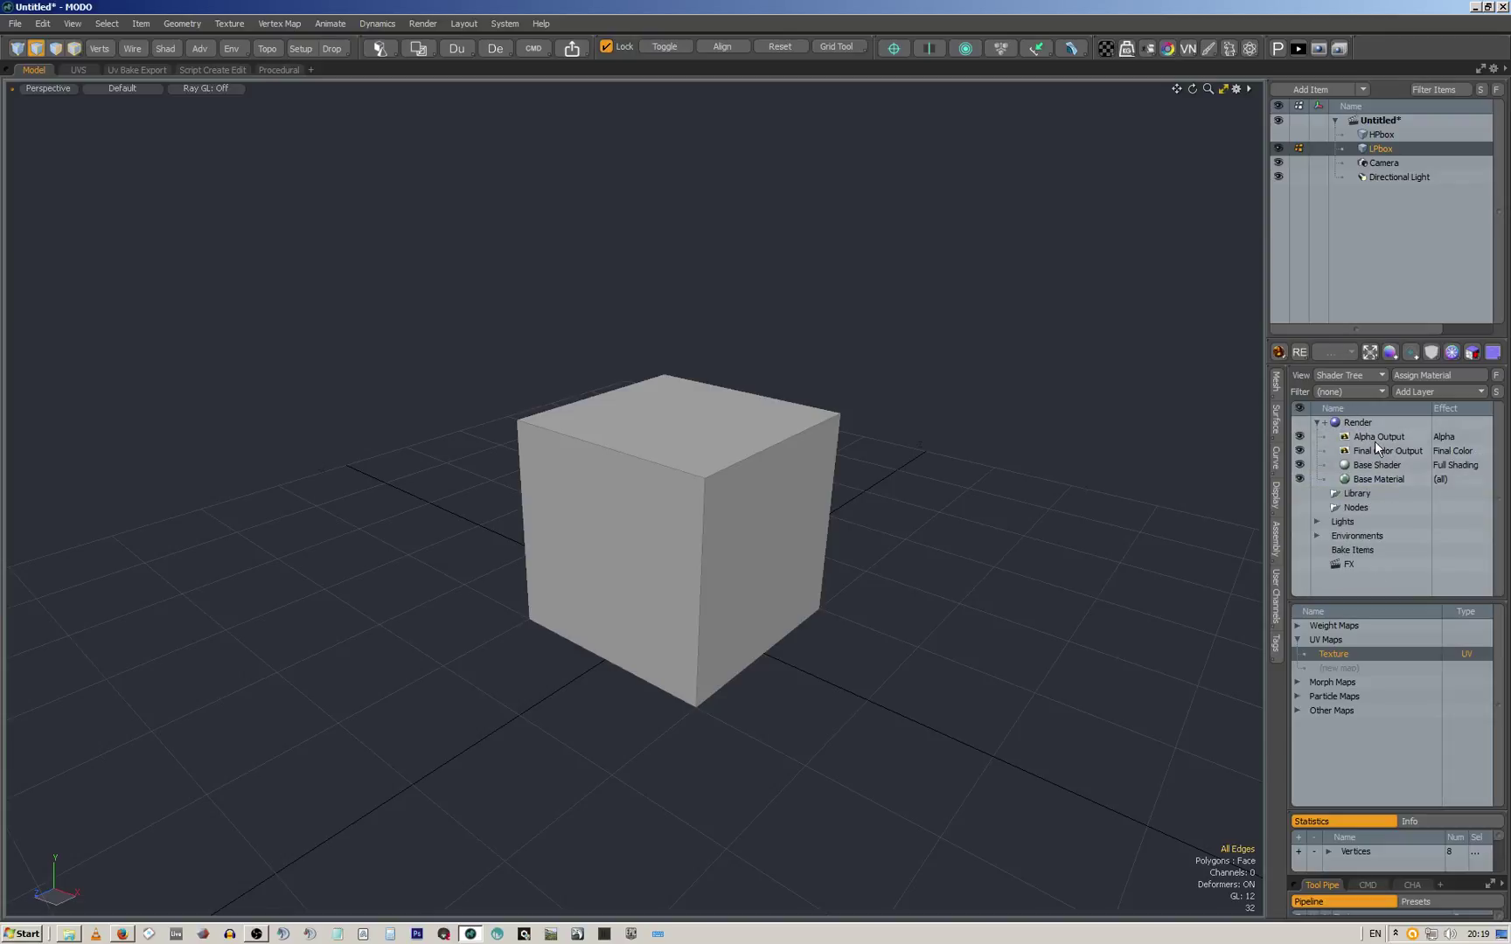
# Add the Curvature and Color ID Map outputs to the Shader Tree
pyautogui.click(1279, 351)
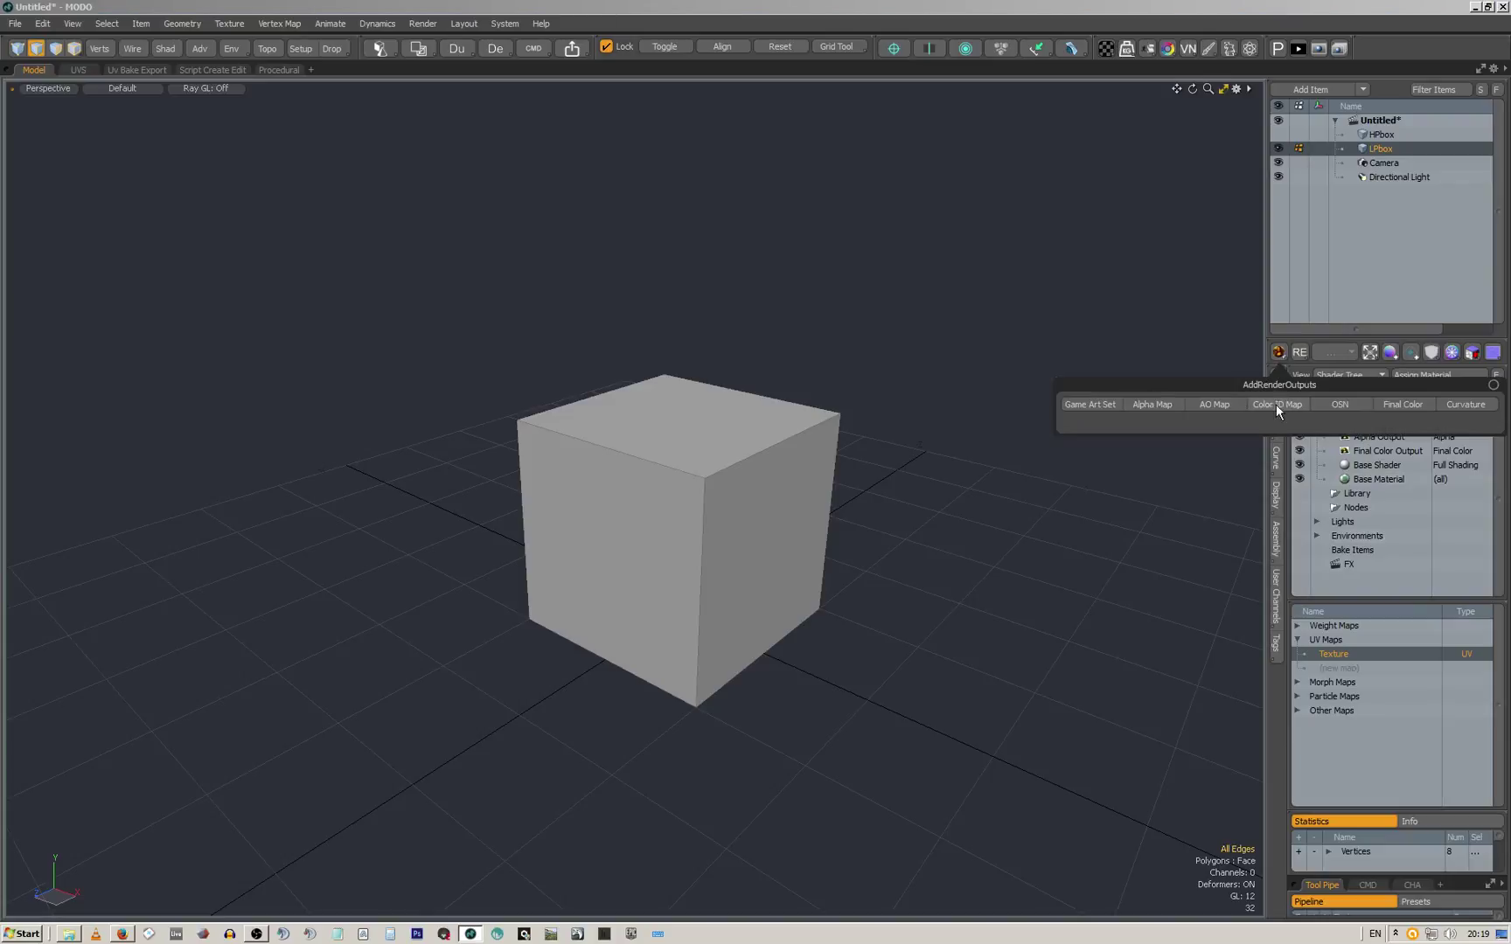
pyautogui.click(1461, 404)
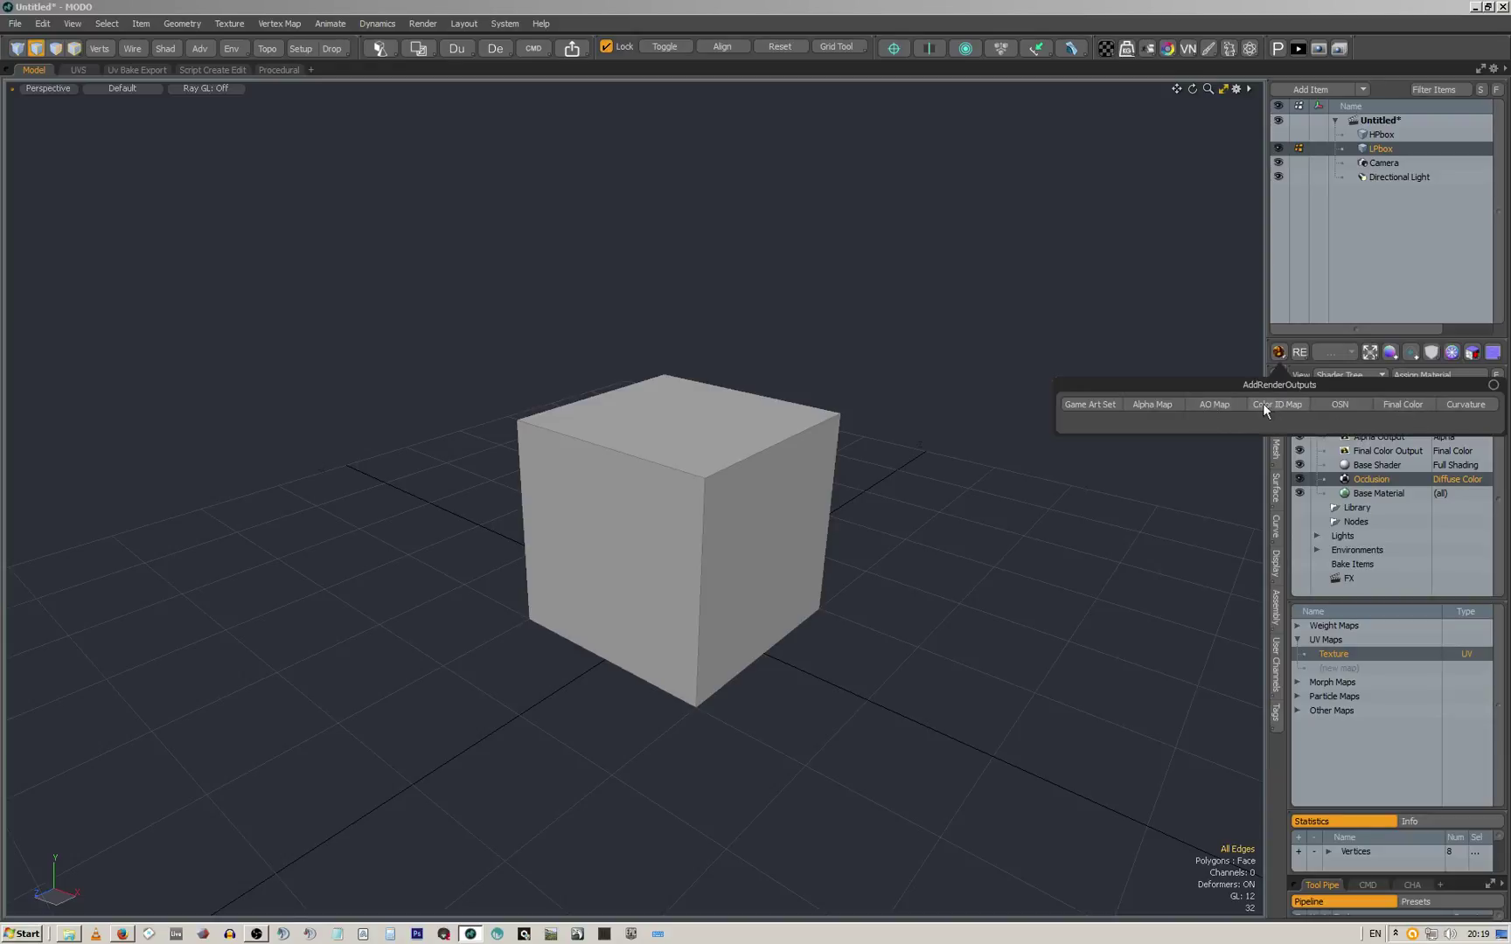
pyautogui.click(1285, 406)
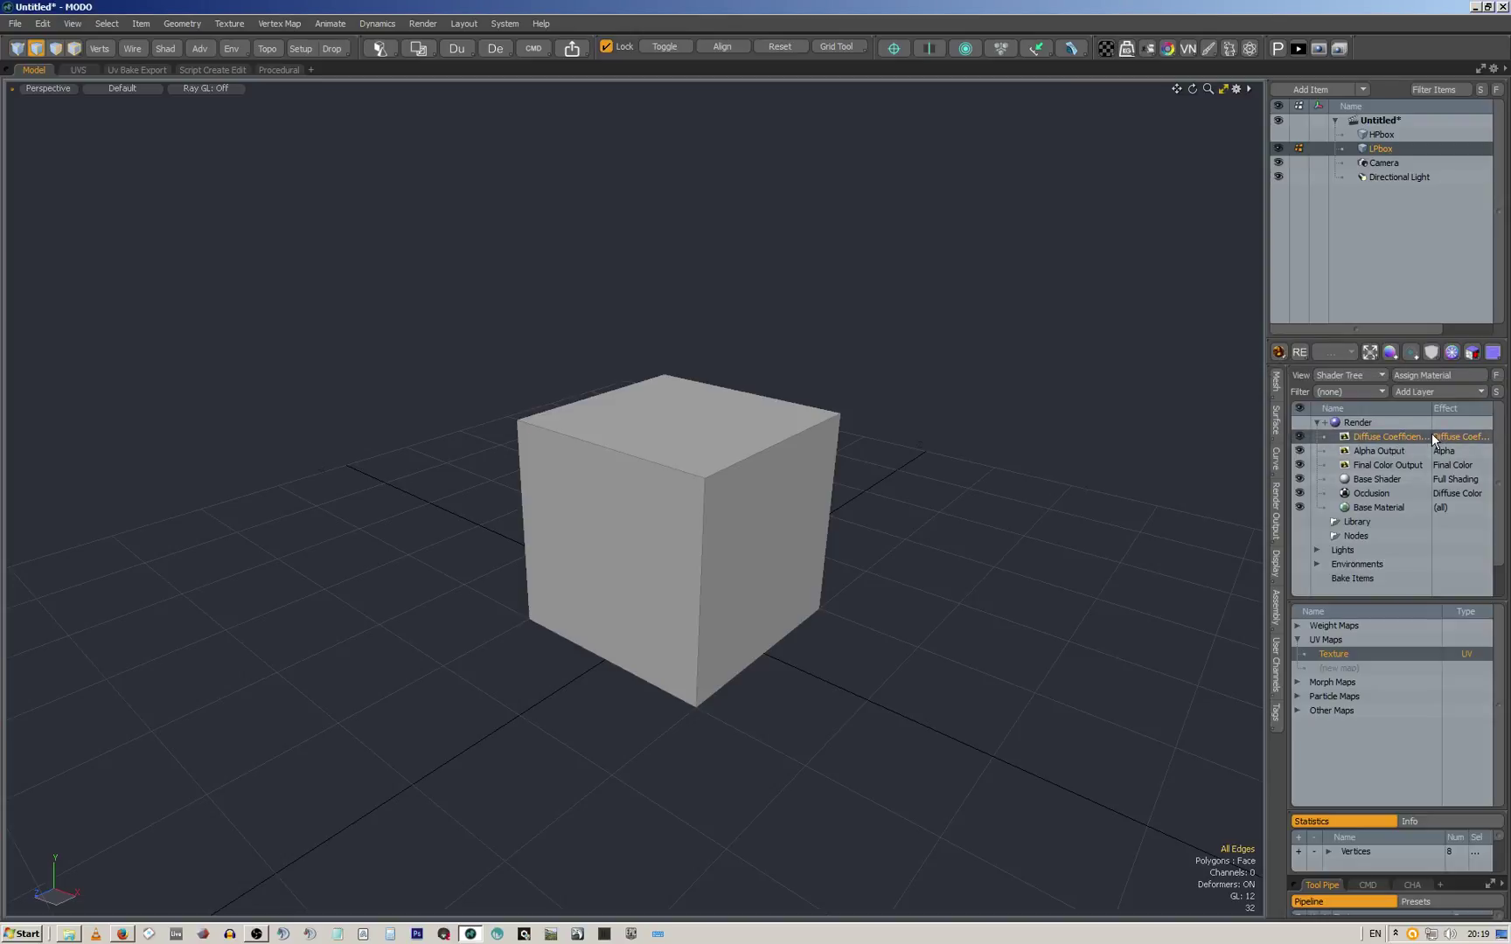
# Undo the added Curvature and Color ID Map outputs
pyautogui.hotkey('ctrl', 'z')
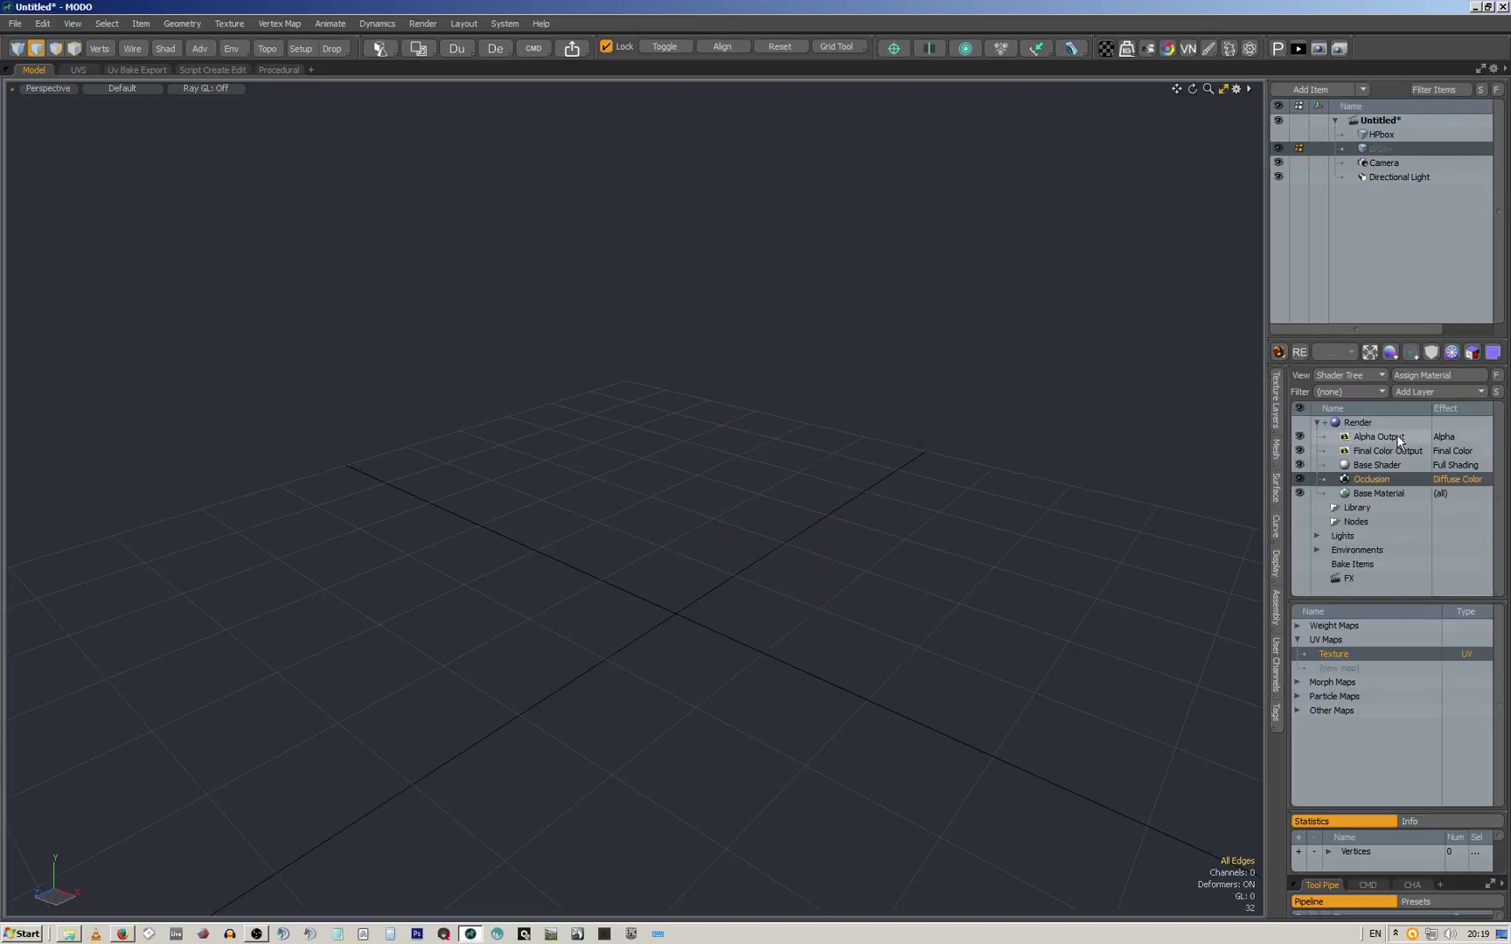
pyautogui.hotkey('ctrl', 'z')
pyautogui.hotkey('ctrl', 'z')
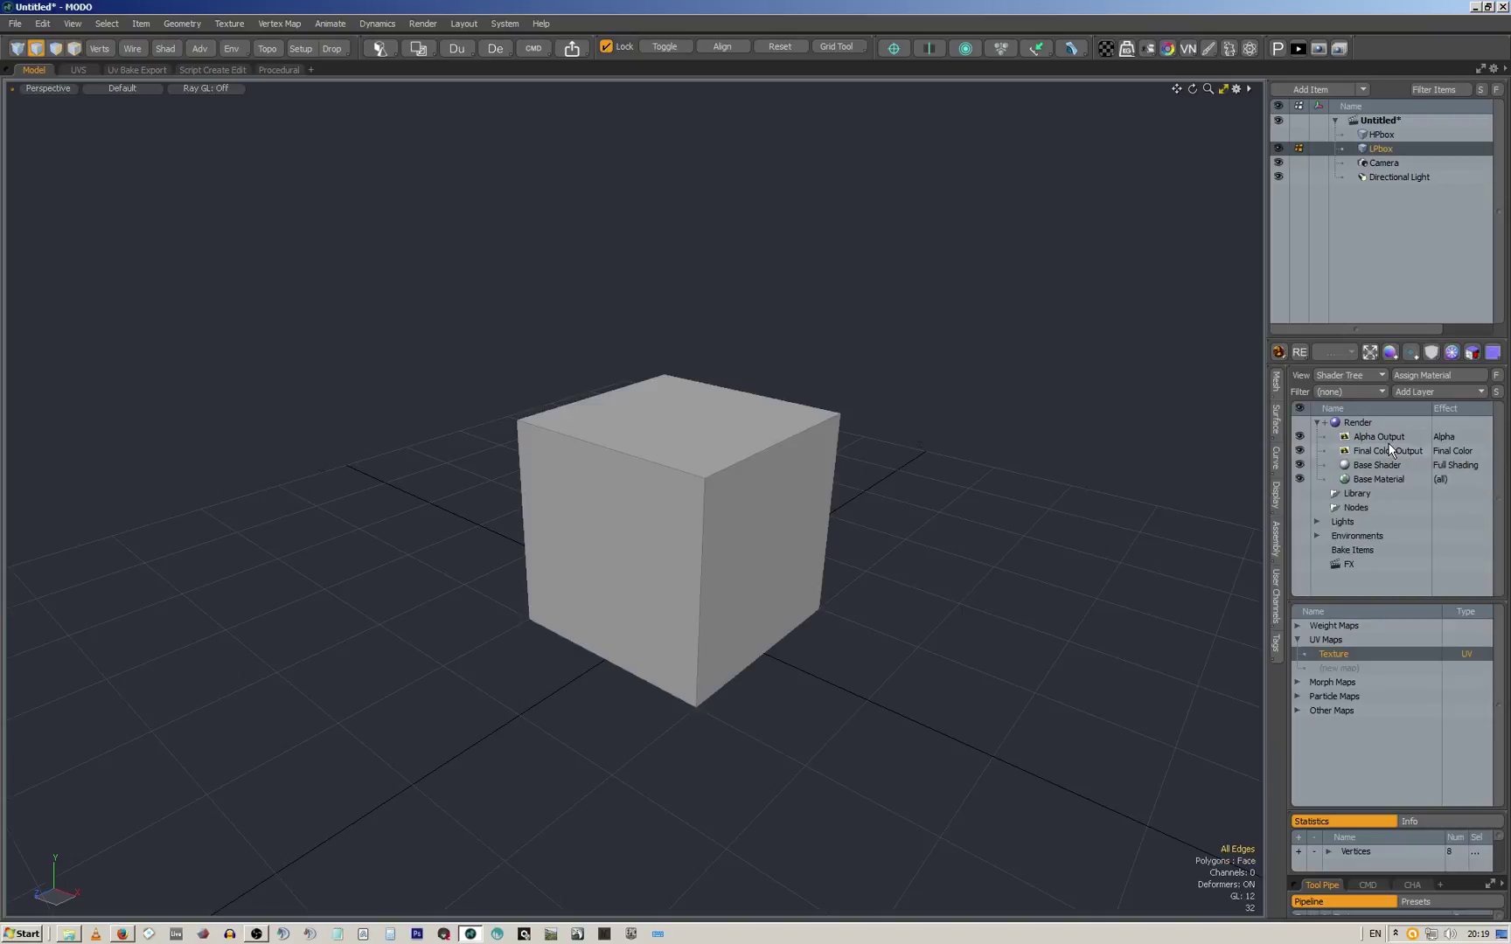
# Examine the standard render output categories offered for new Shader Tree layers without adding any
pyautogui.click(1424, 391)
pyautogui.moveTo(1412, 408)
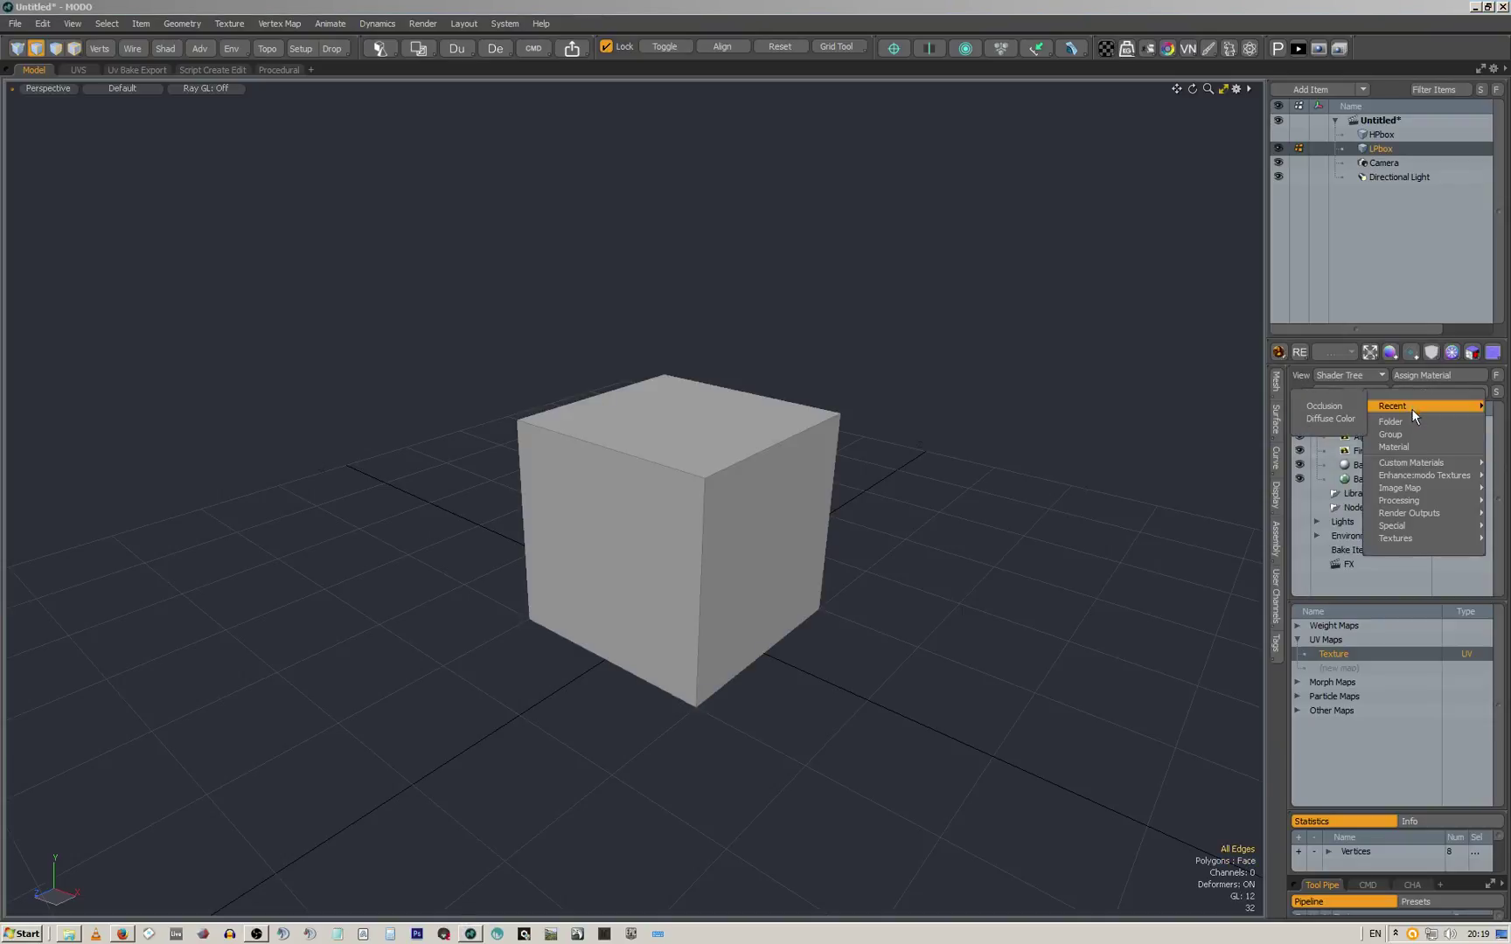
pyautogui.moveTo(1418, 498)
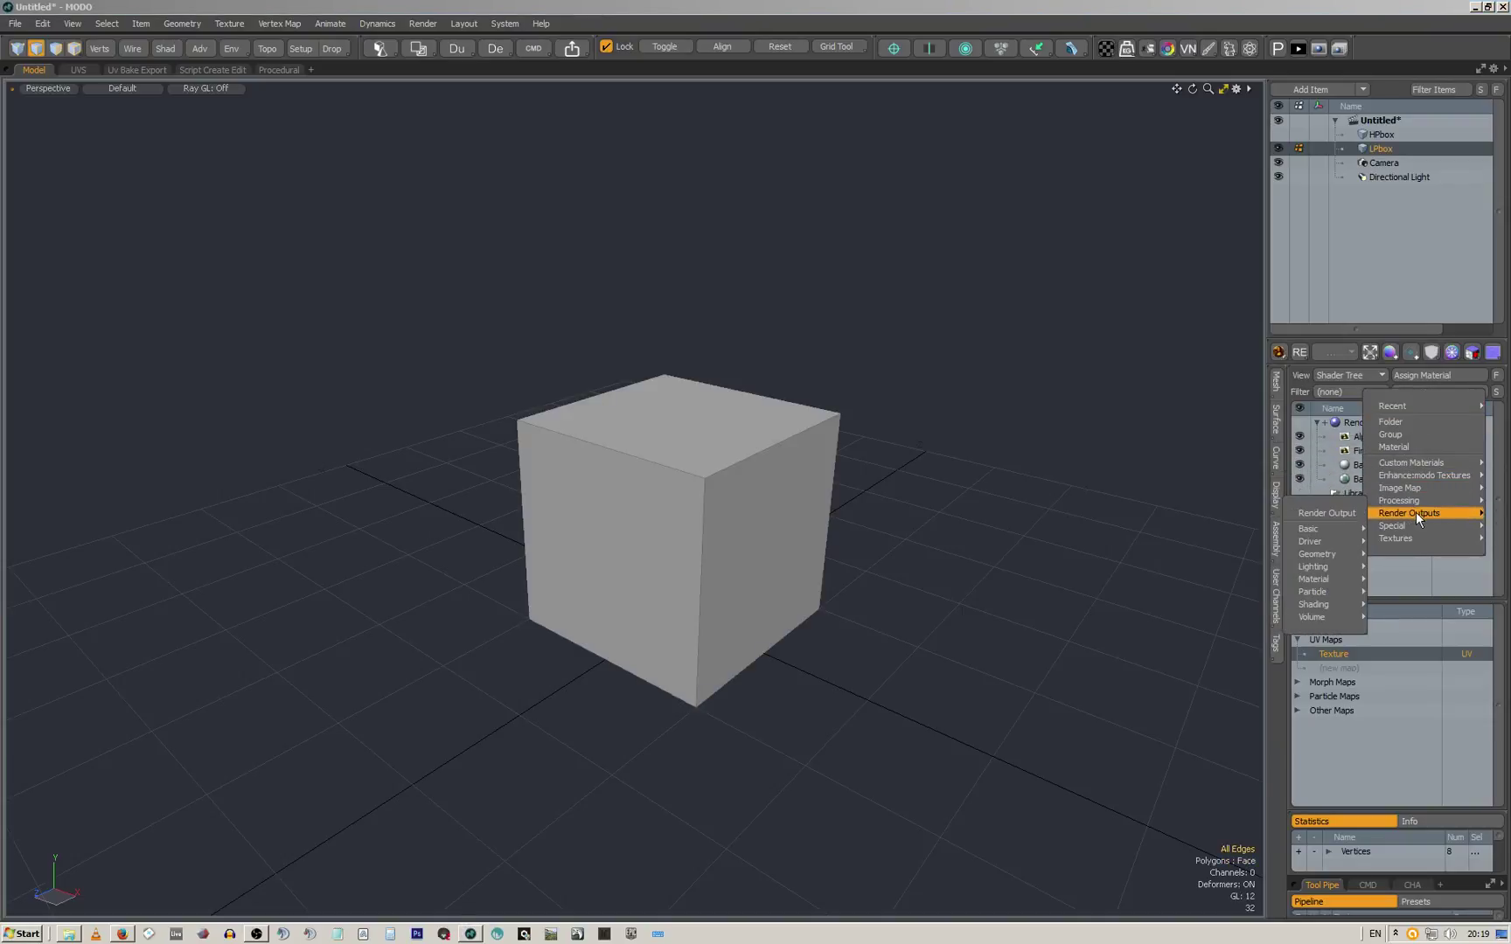
pyautogui.moveTo(1347, 529)
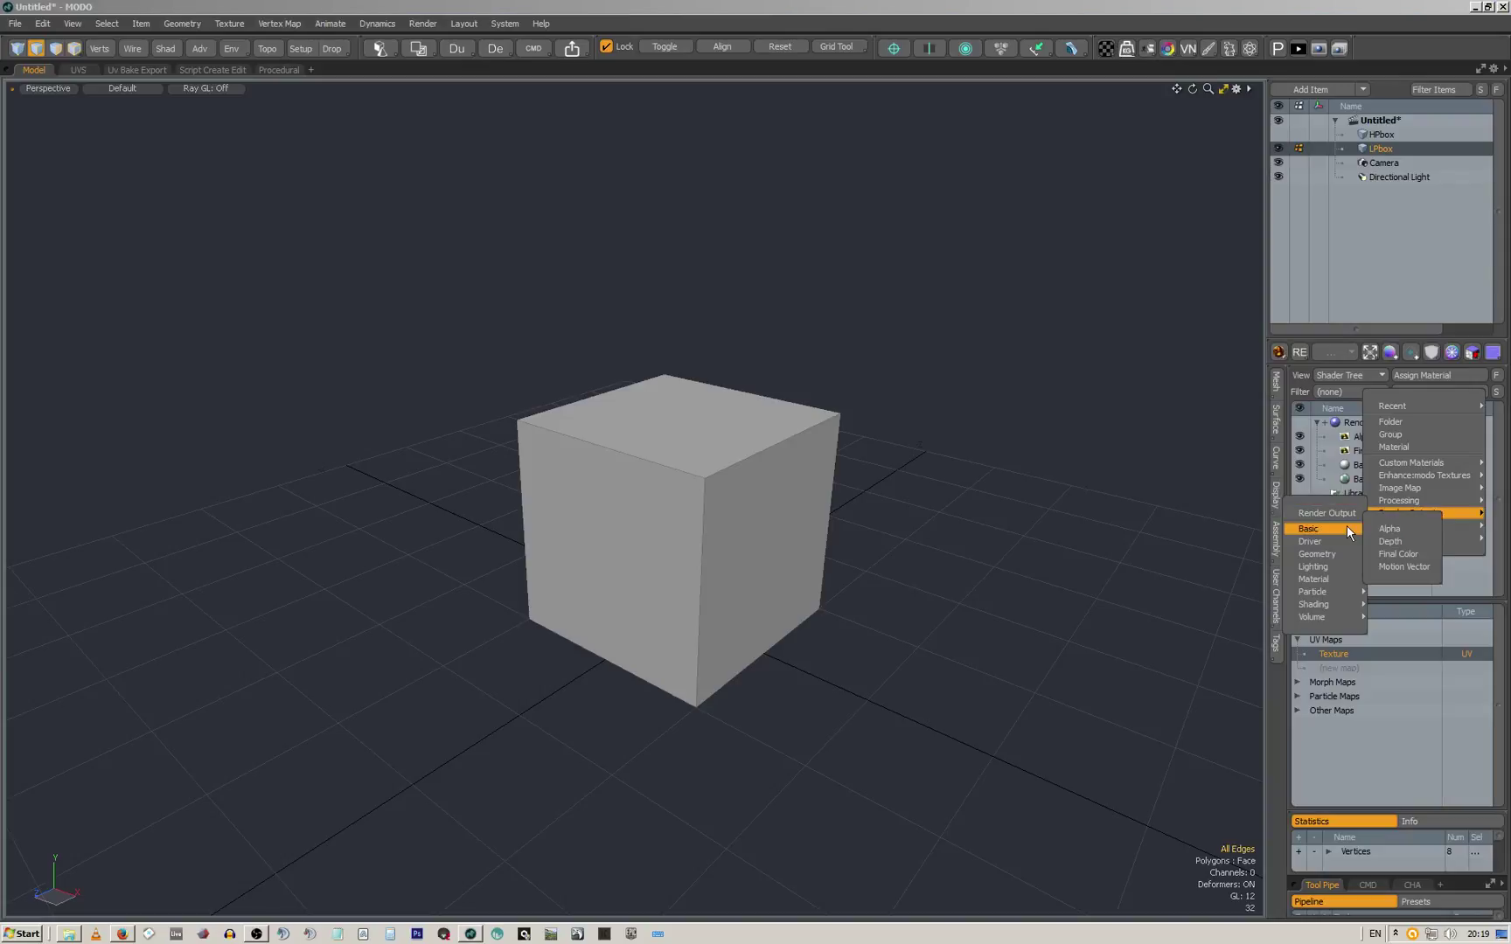
pyautogui.moveTo(1342, 568)
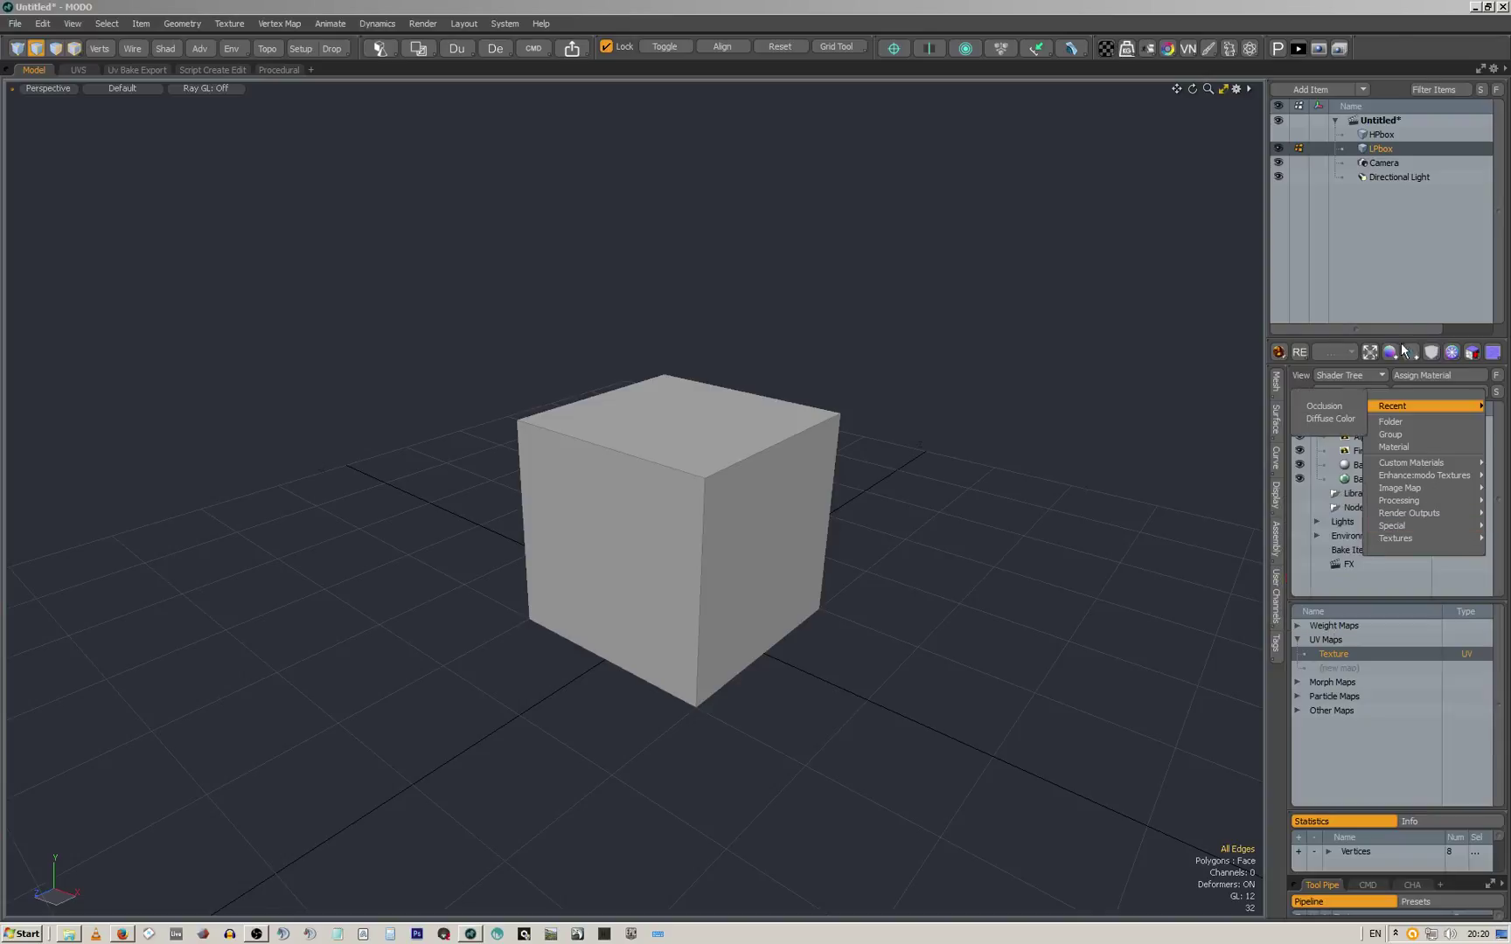
pyautogui.click(1377, 325)
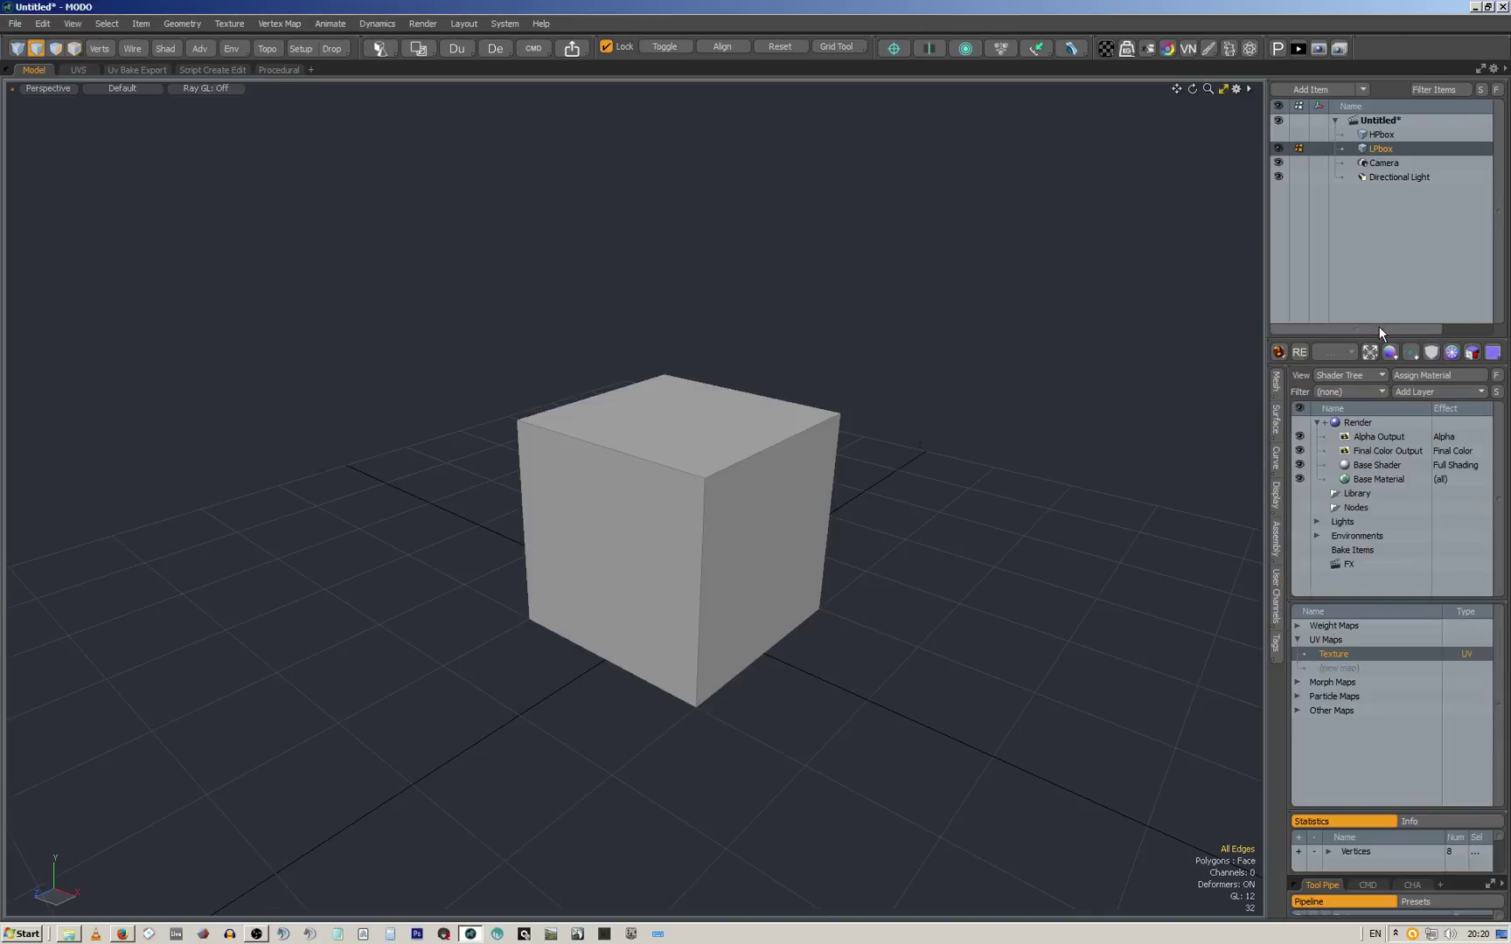
# Show HPbox together with LPbox in the viewport, keeping LPbox selected
pyautogui.click(1369, 477)
pyautogui.keyDown('alt'); pyautogui.moveTo(819, 314); pyautogui.dragTo(953, 336); pyautogui.keyUp('alt')
pyautogui.click(1380, 134)
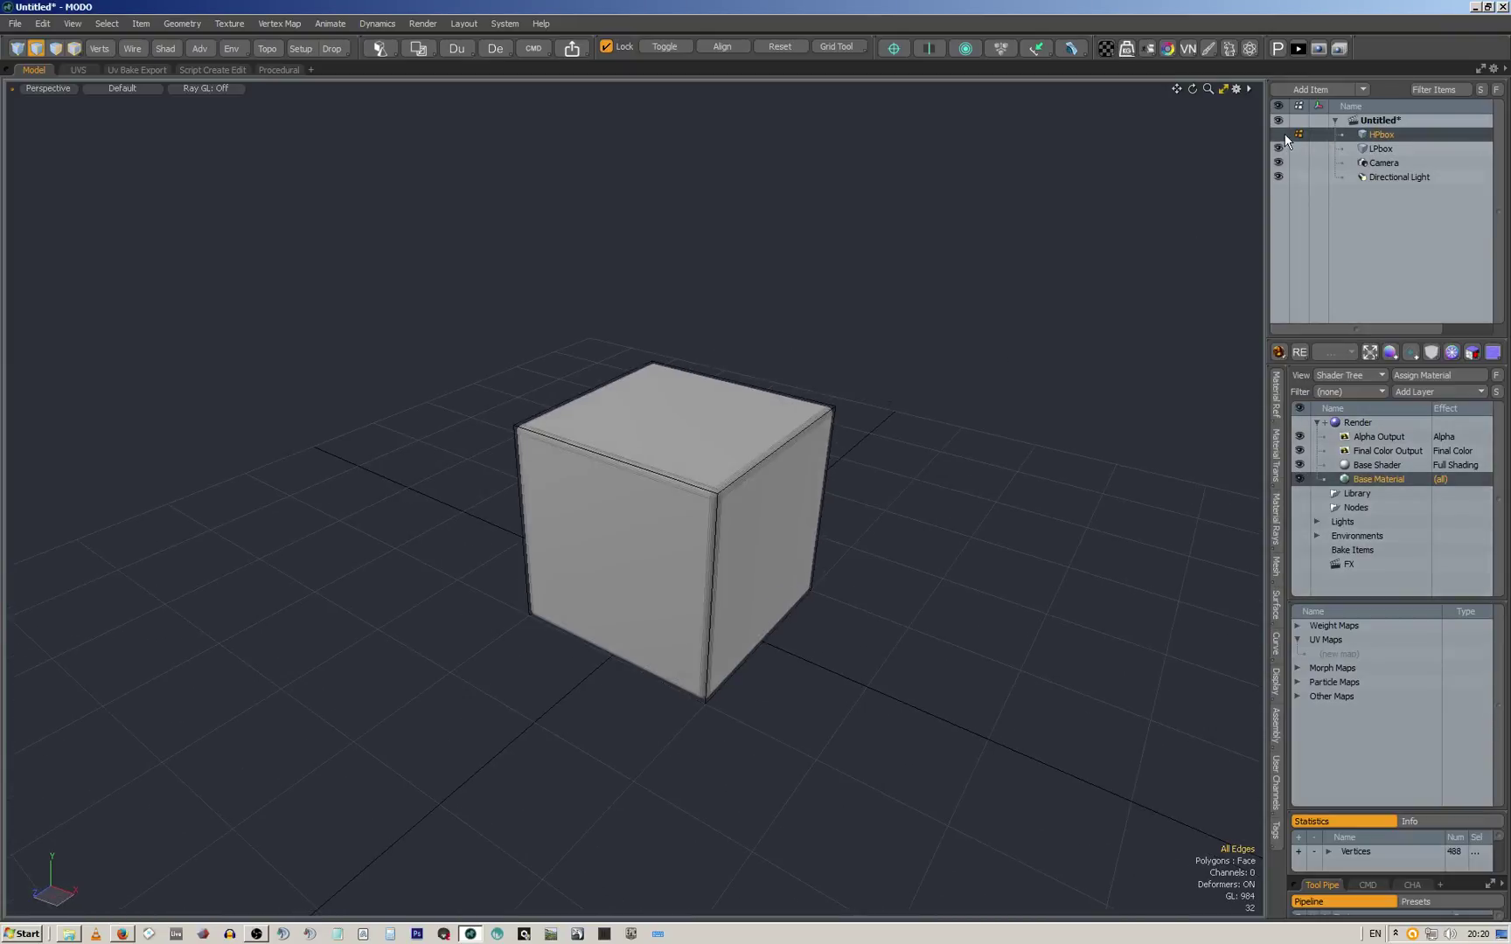
pyautogui.click(1381, 148)
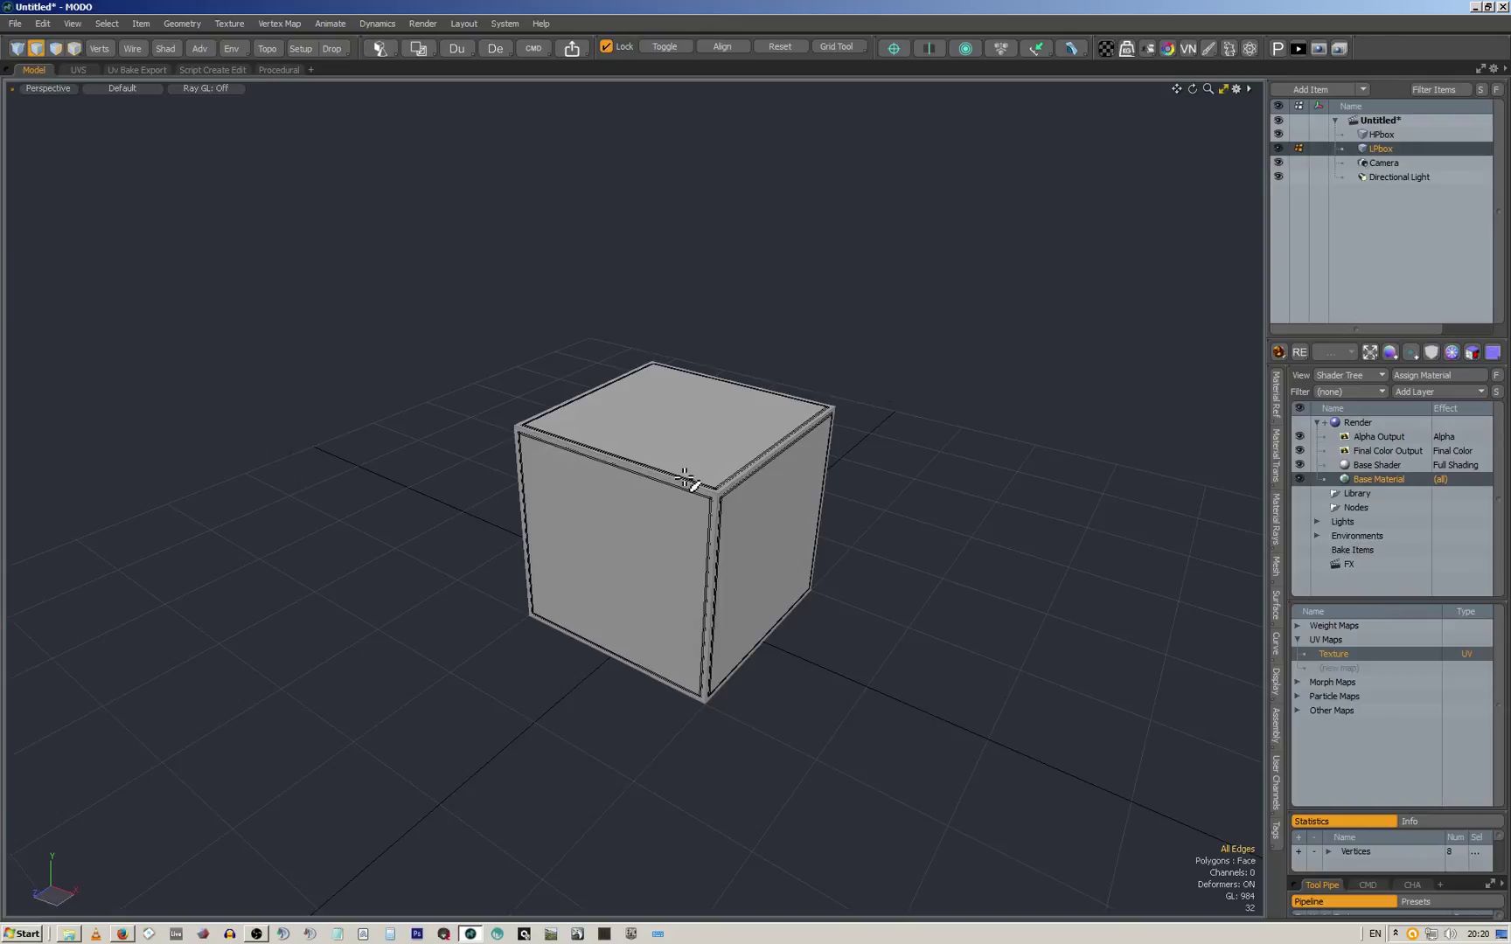
pyautogui.scroll(4, 699, 485)
pyautogui.scroll(-4, 721, 483)
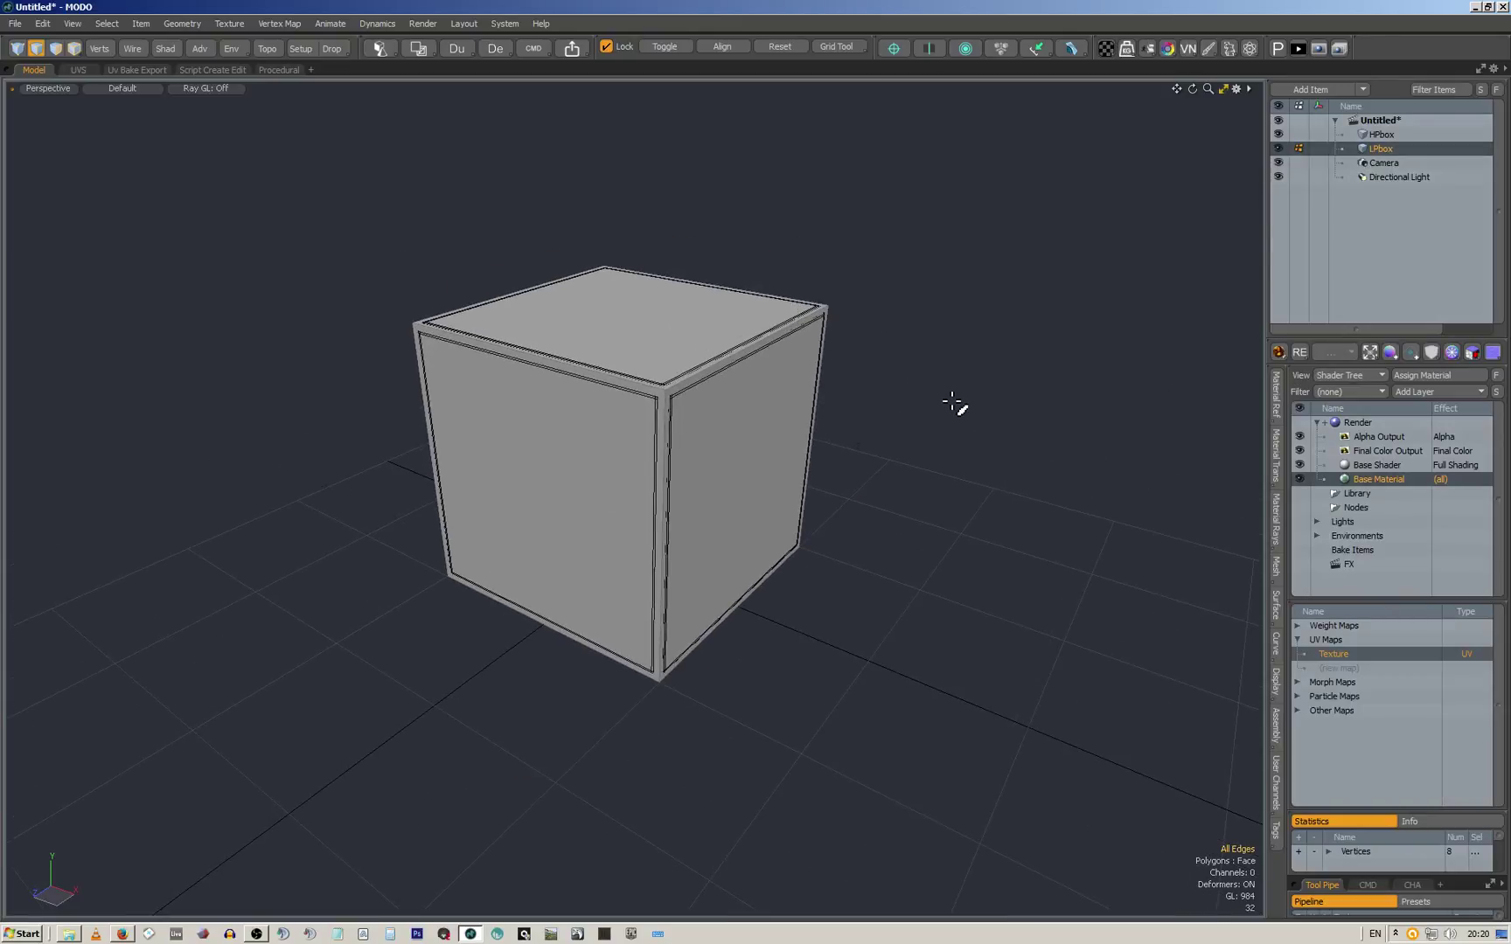
# Assign a new polygon material named LPboxmat to LPbox
pyautogui.press('m')
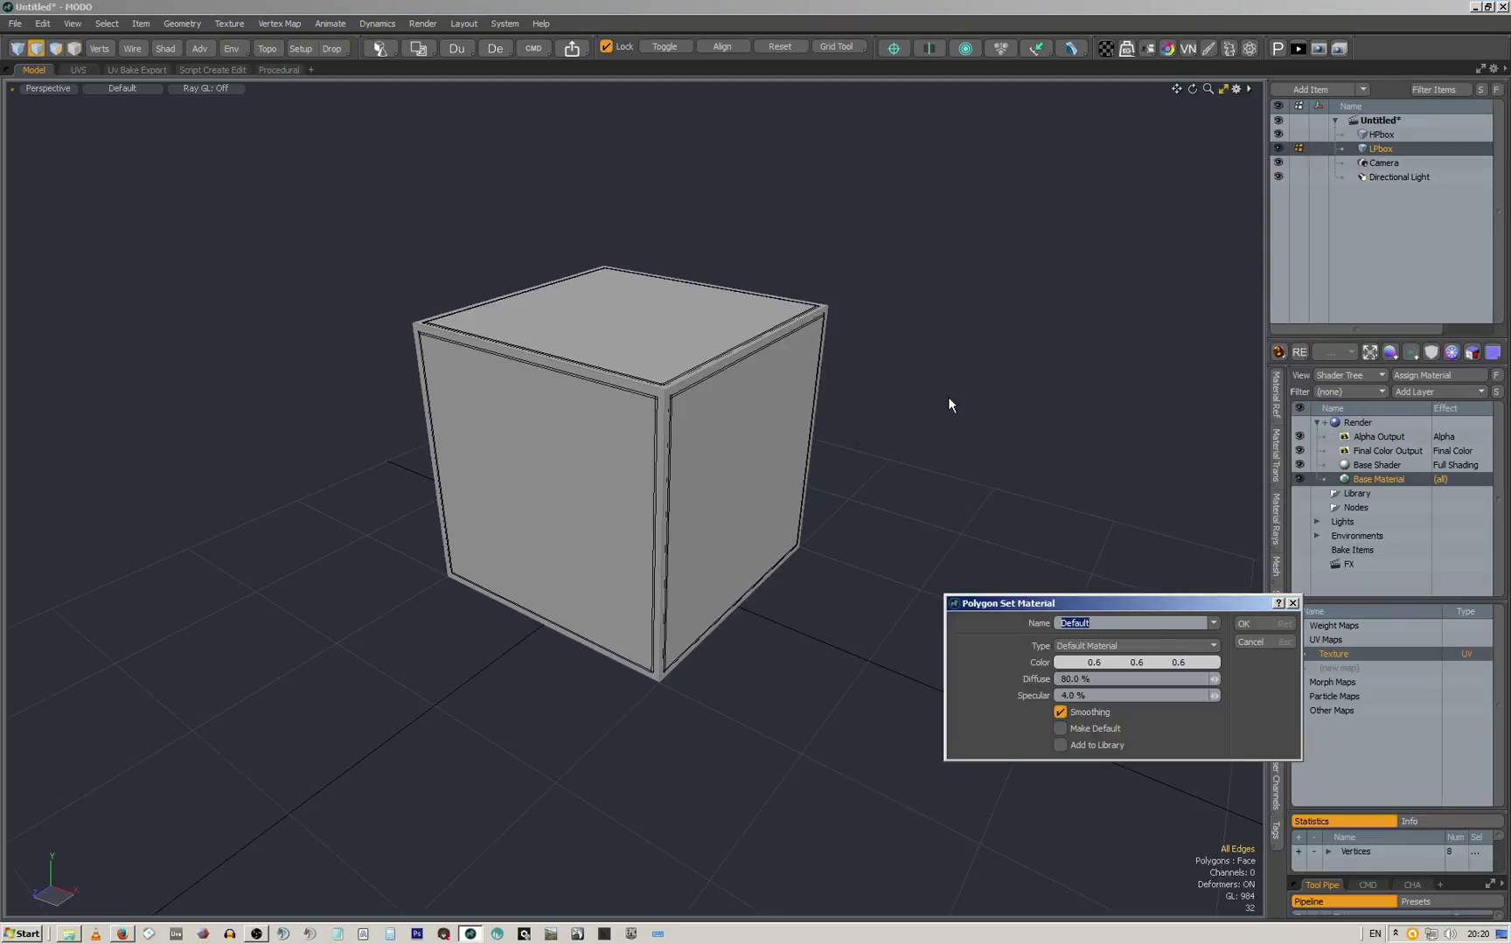
pyautogui.write('LPboxmat')
pyautogui.press('Return')
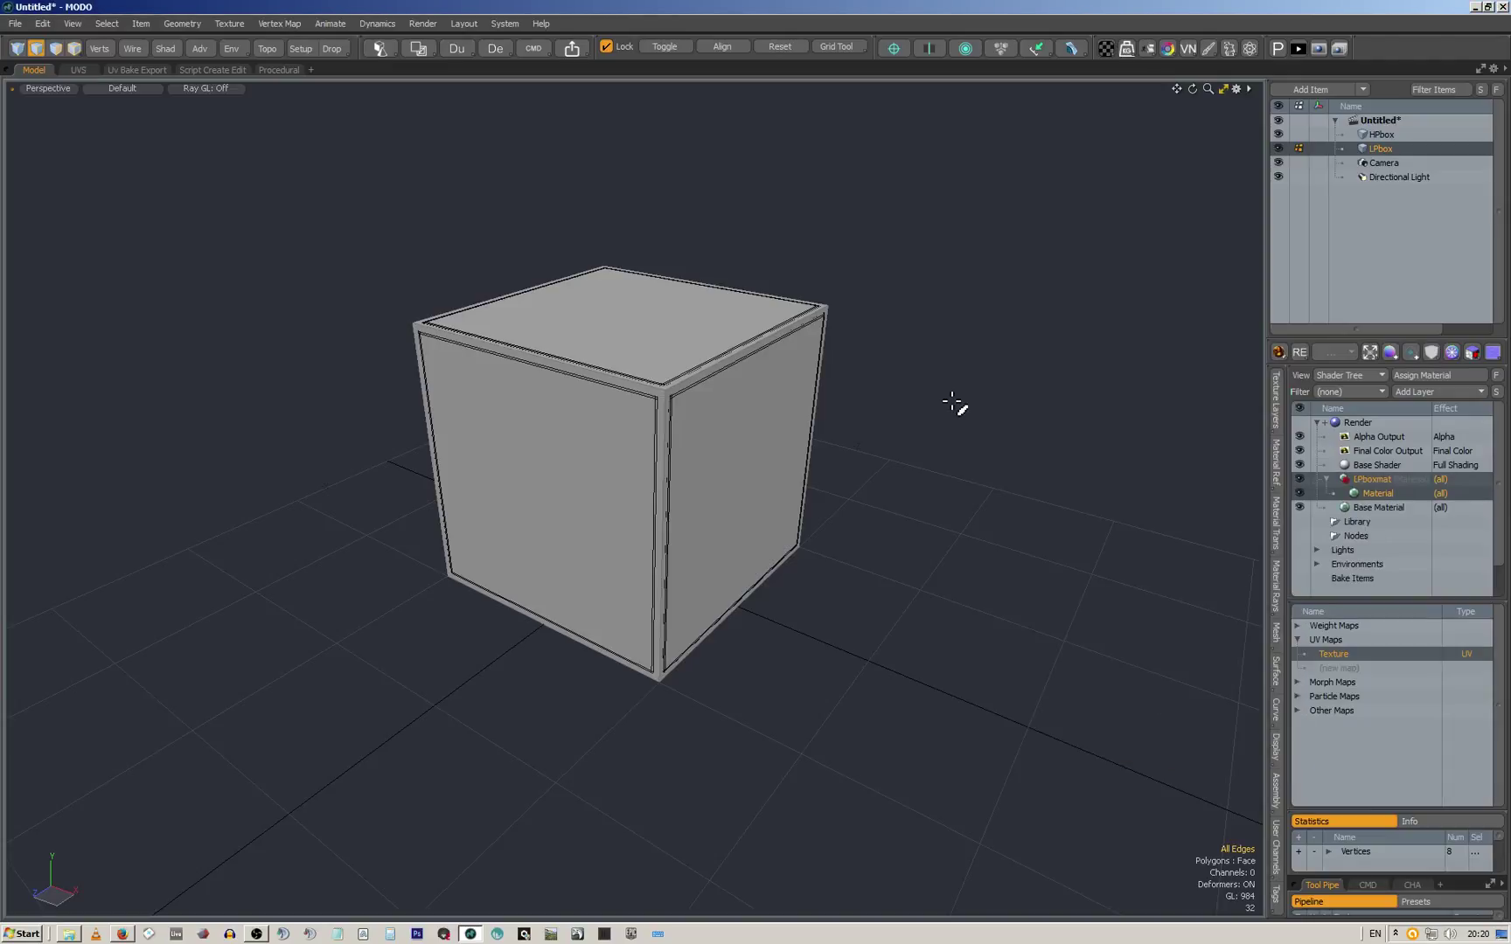
# Select LPboxmat's Material layer and examine the AddRenderOutputs and Render Effect palettes
pyautogui.click(1377, 494)
pyautogui.click(1279, 408)
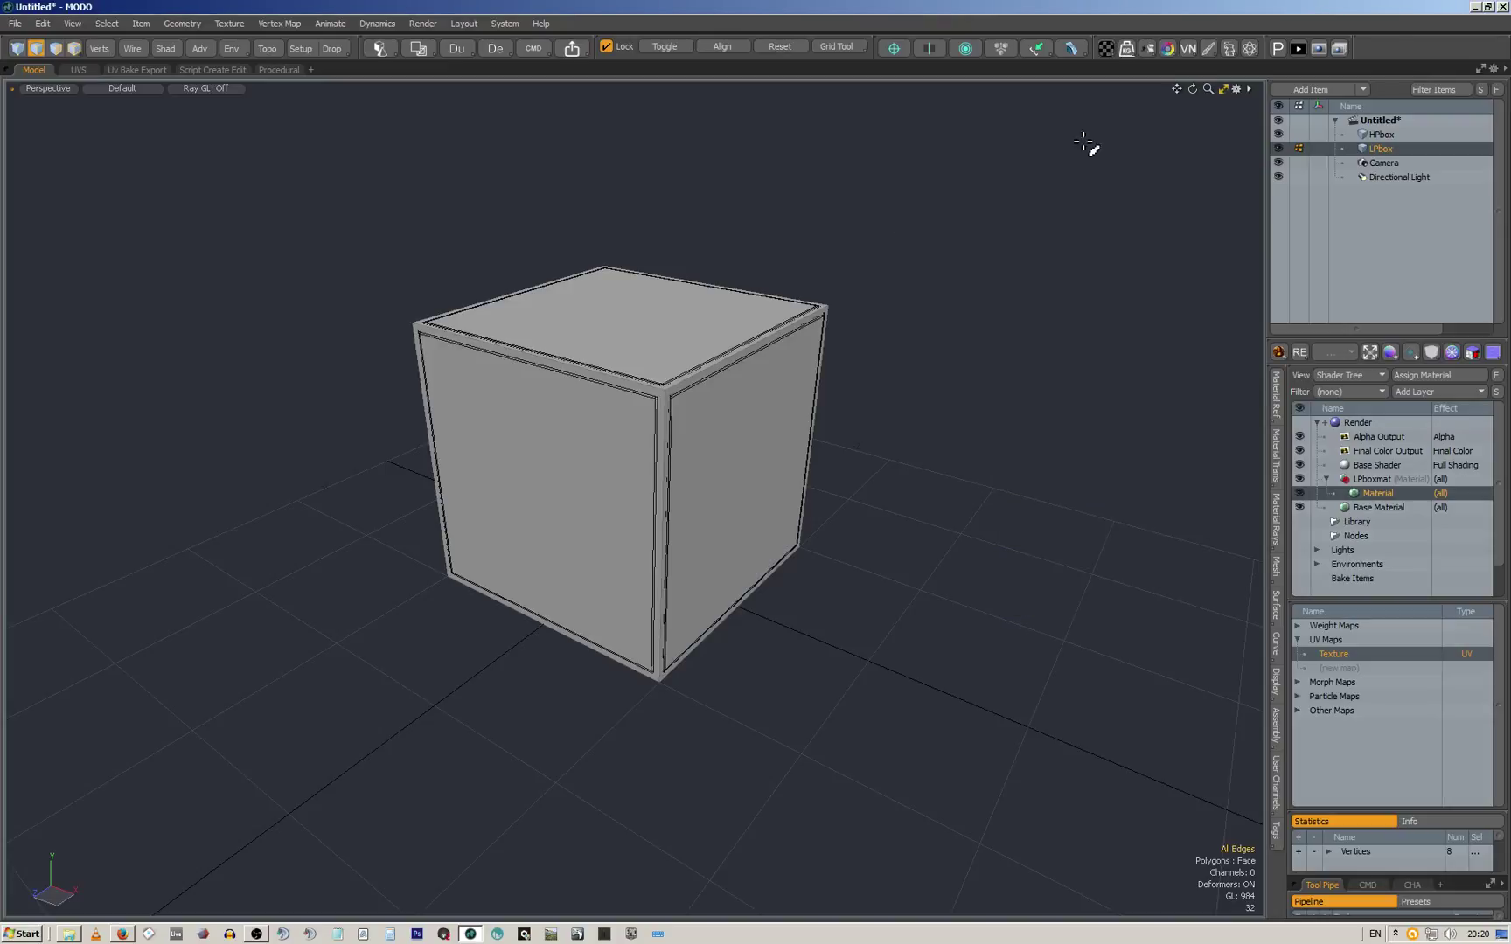
pyautogui.click(1188, 48)
pyautogui.click(1296, 352)
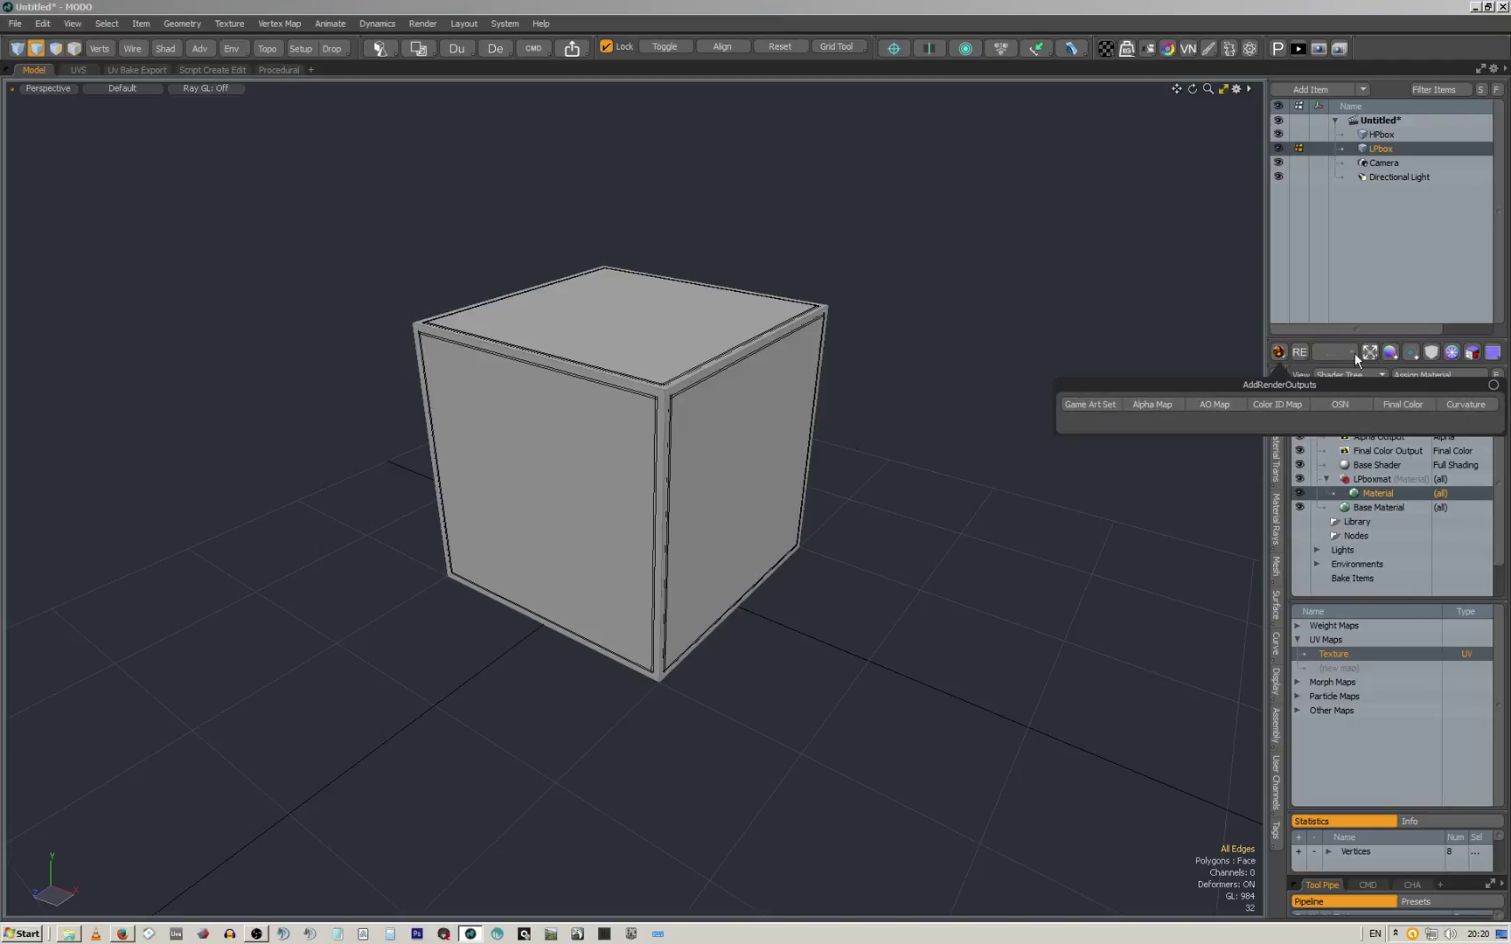
pyautogui.click(1303, 351)
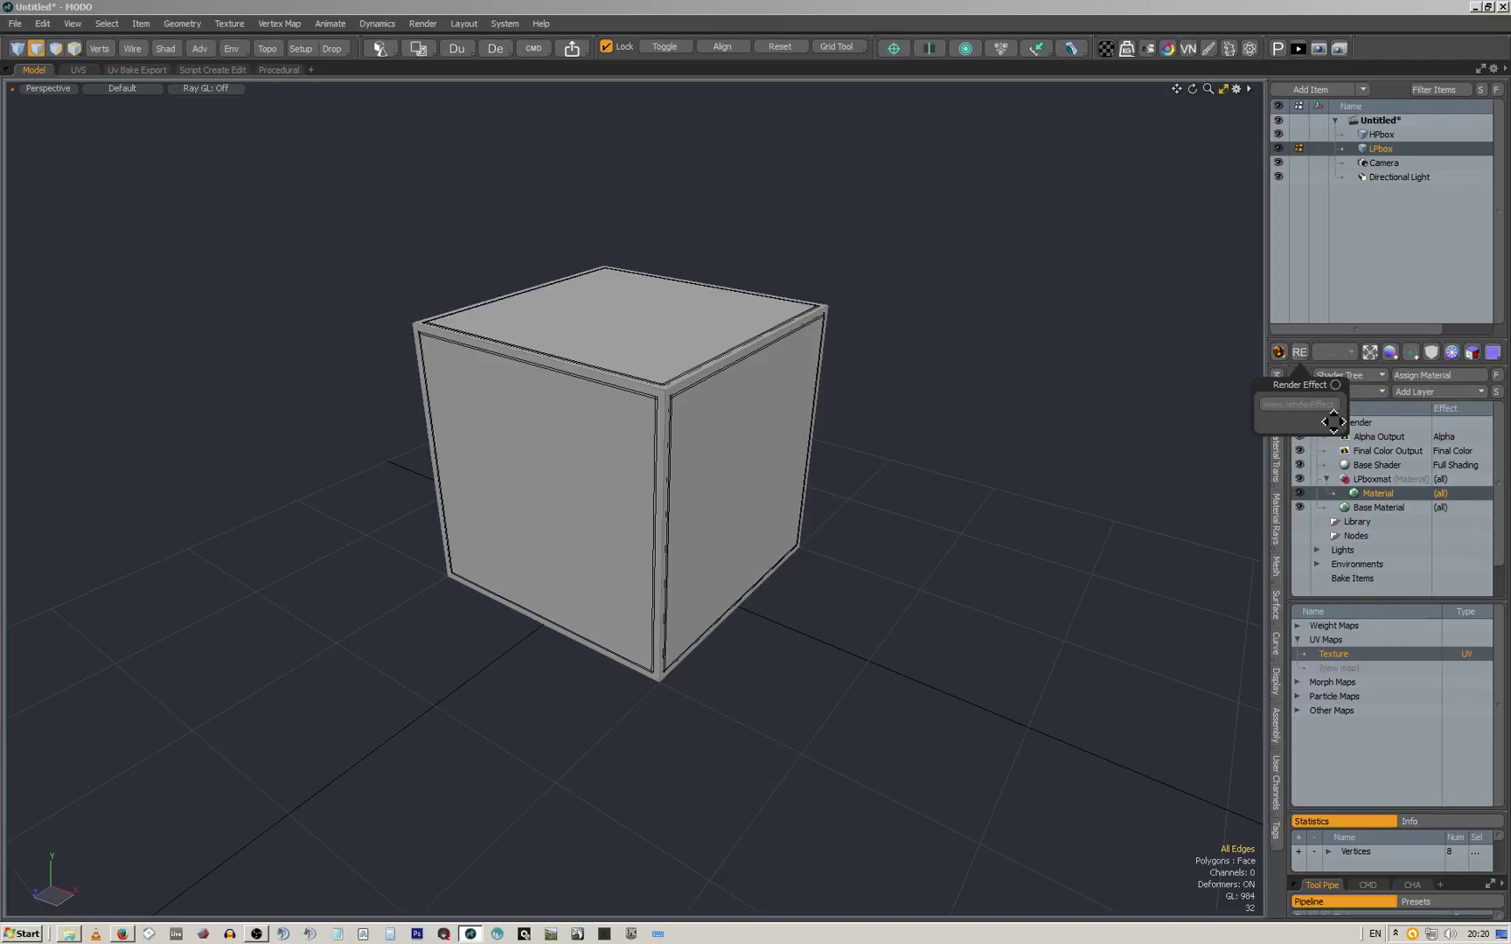
# Examine the preview's render effect choices and the Render and Bake modes in the Uv Bake Export layout
pyautogui.click(132, 70)
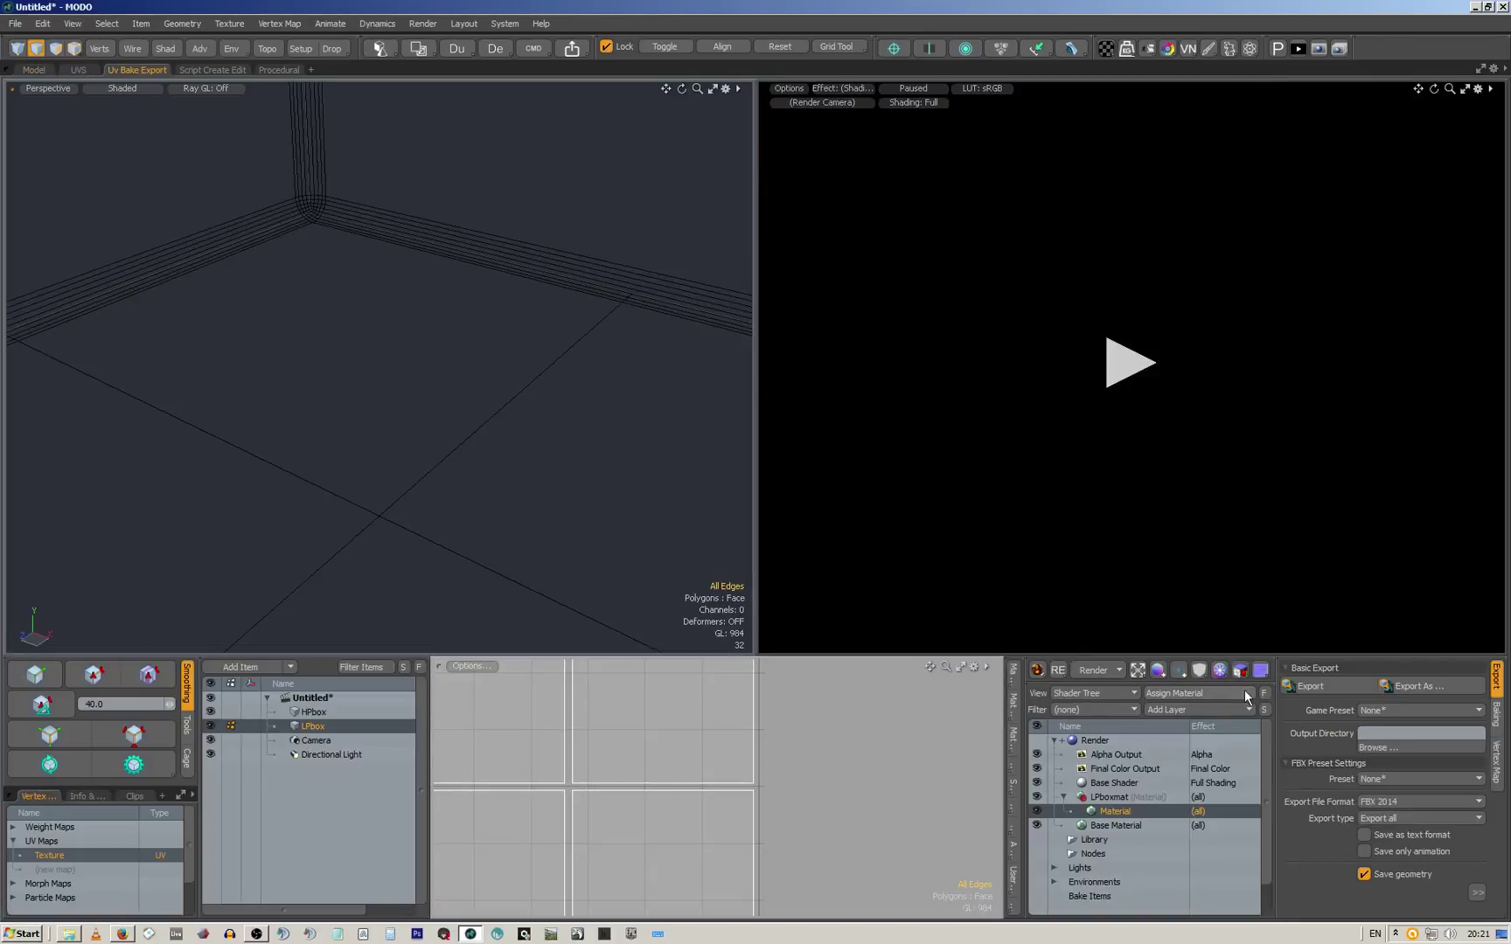
pyautogui.click(1062, 675)
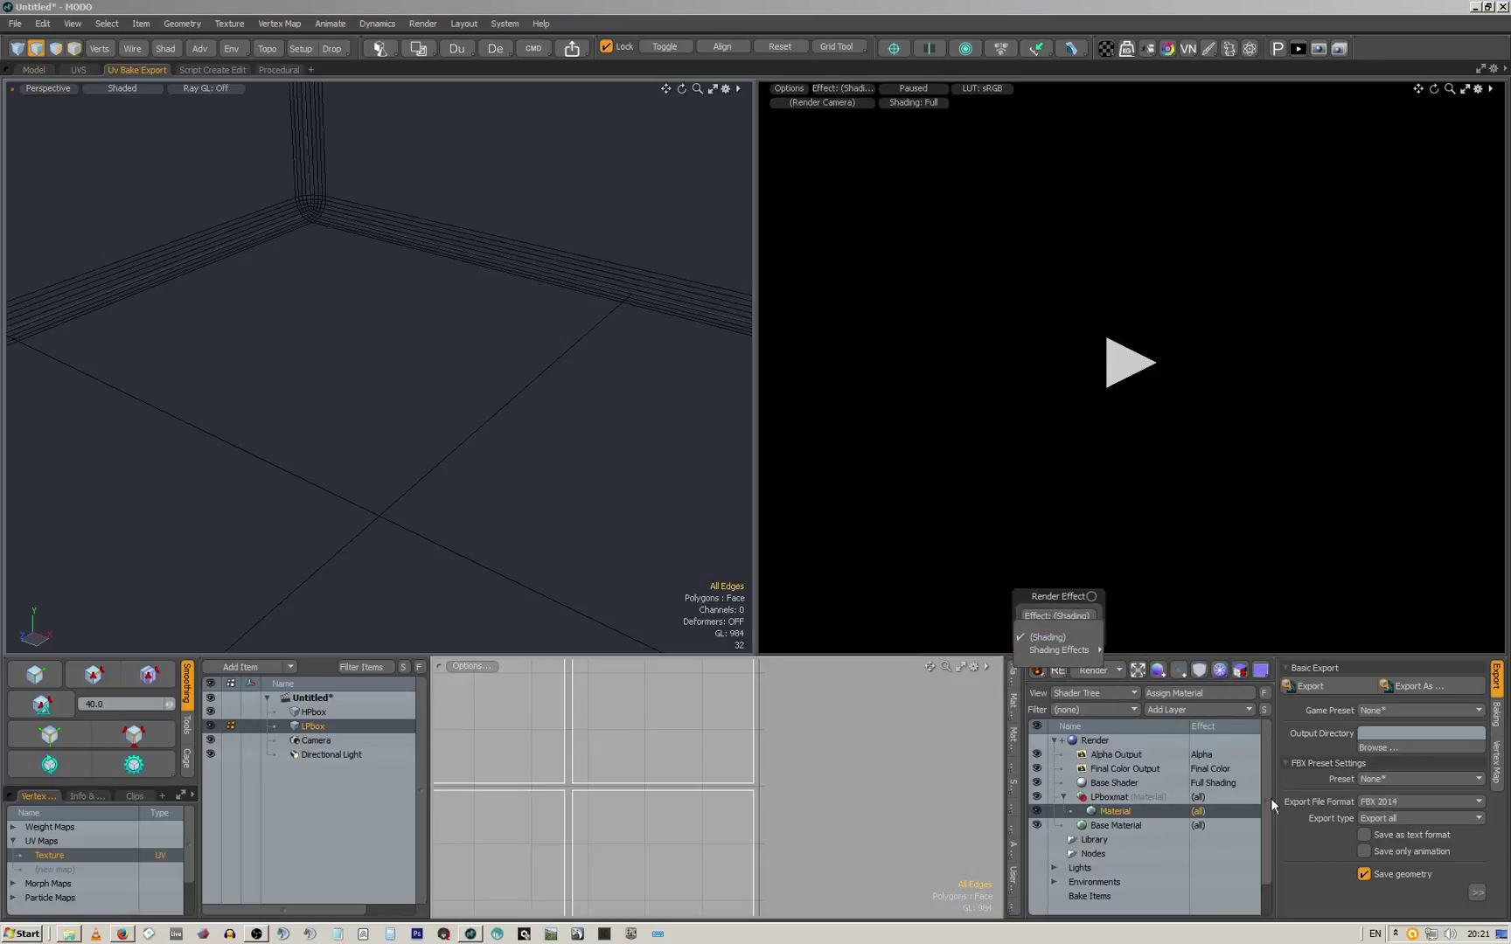
pyautogui.click(834, 89)
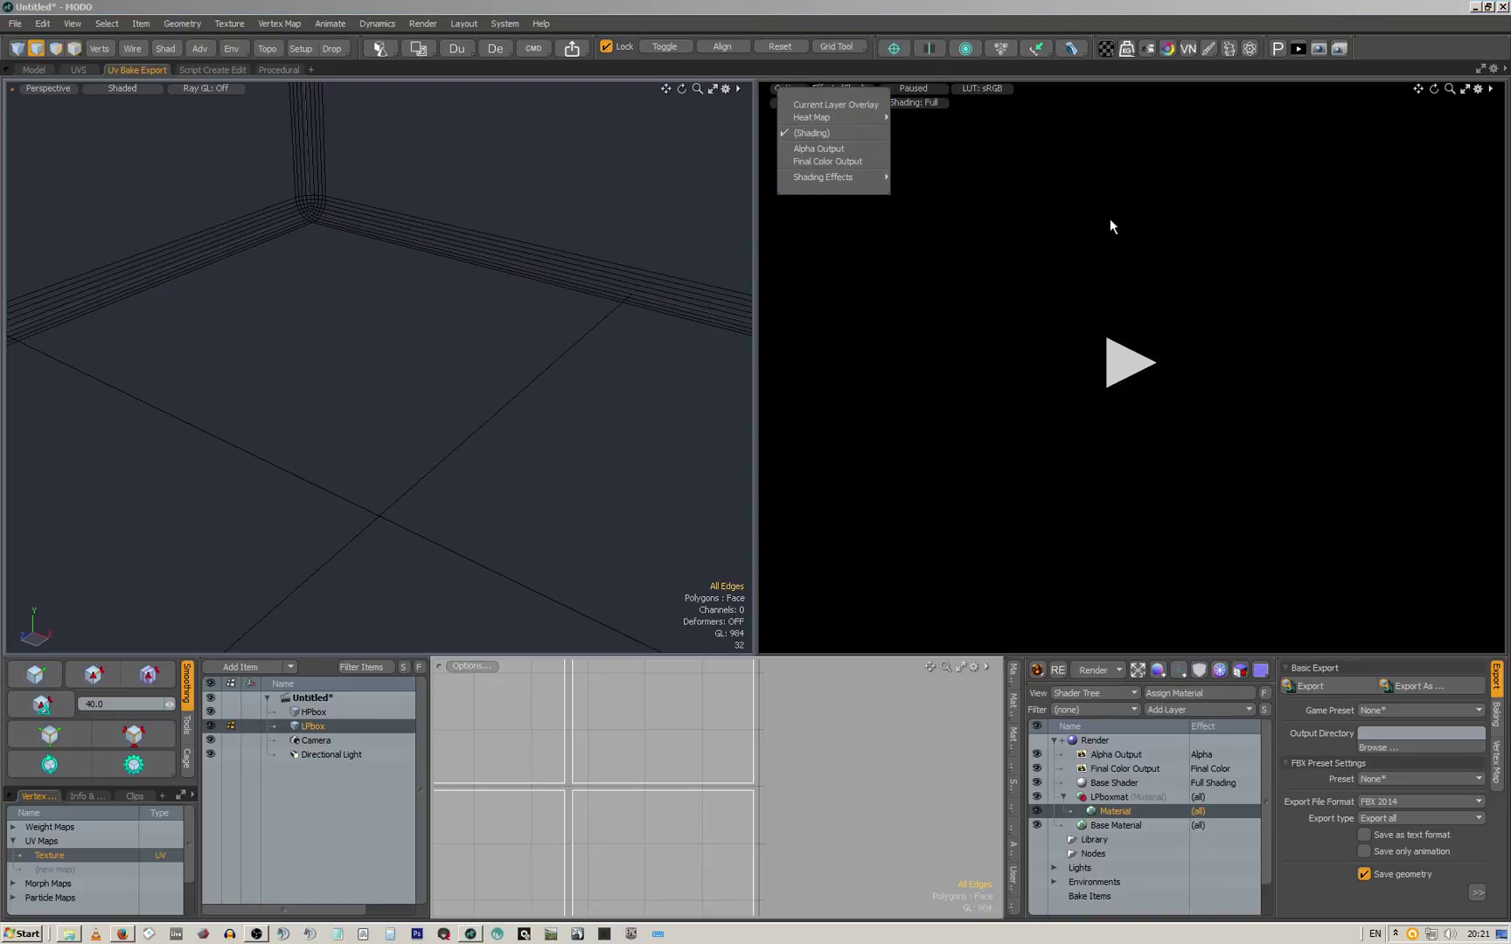
pyautogui.click(1034, 152)
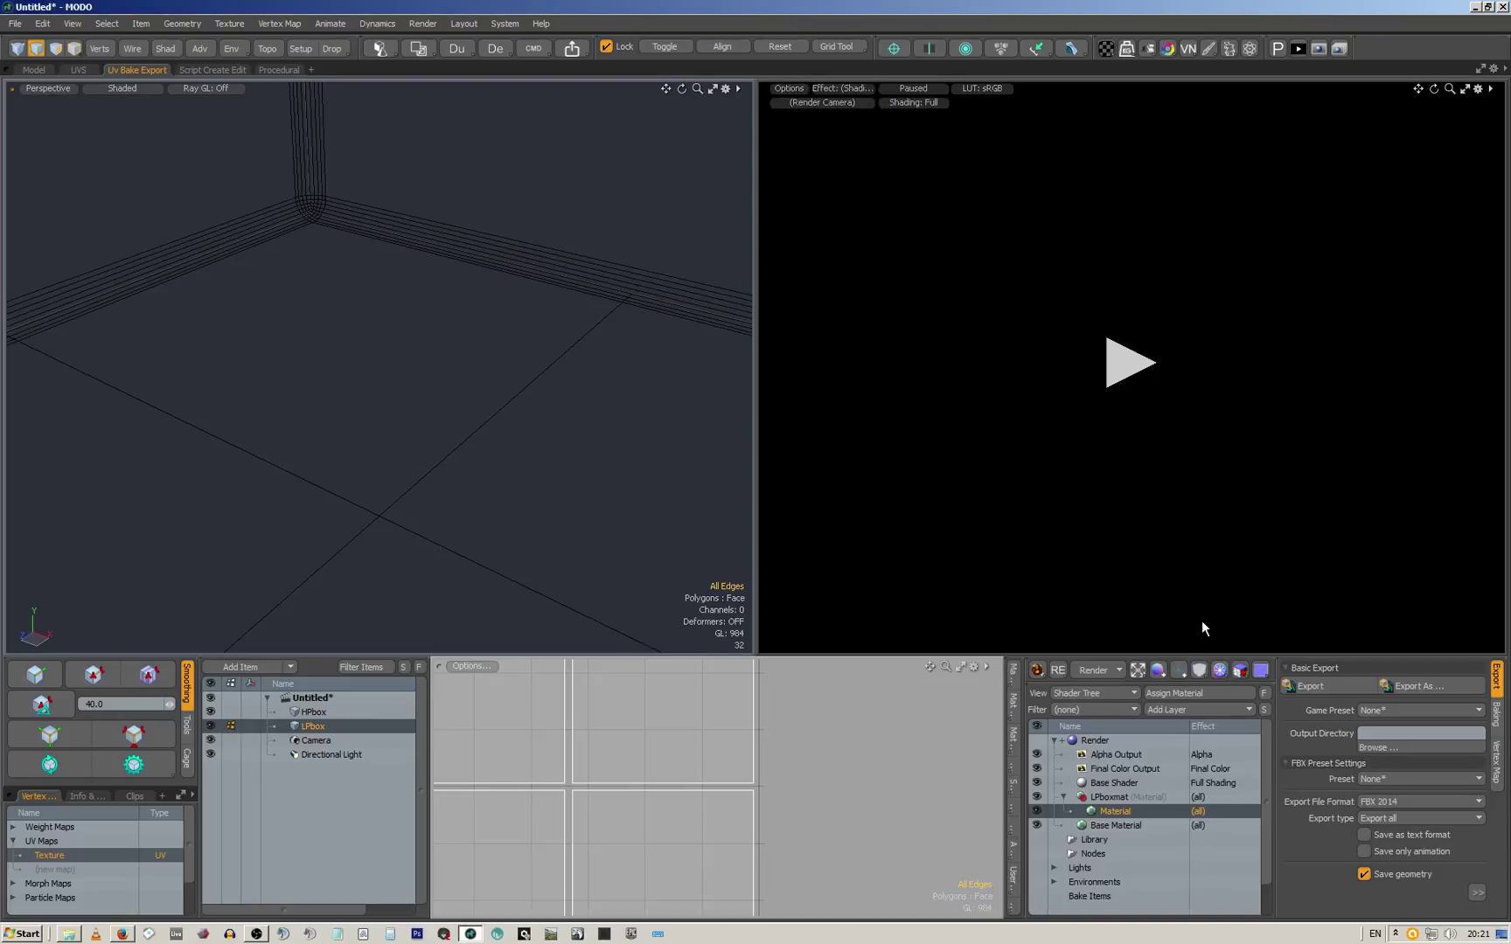
pyautogui.click(1119, 674)
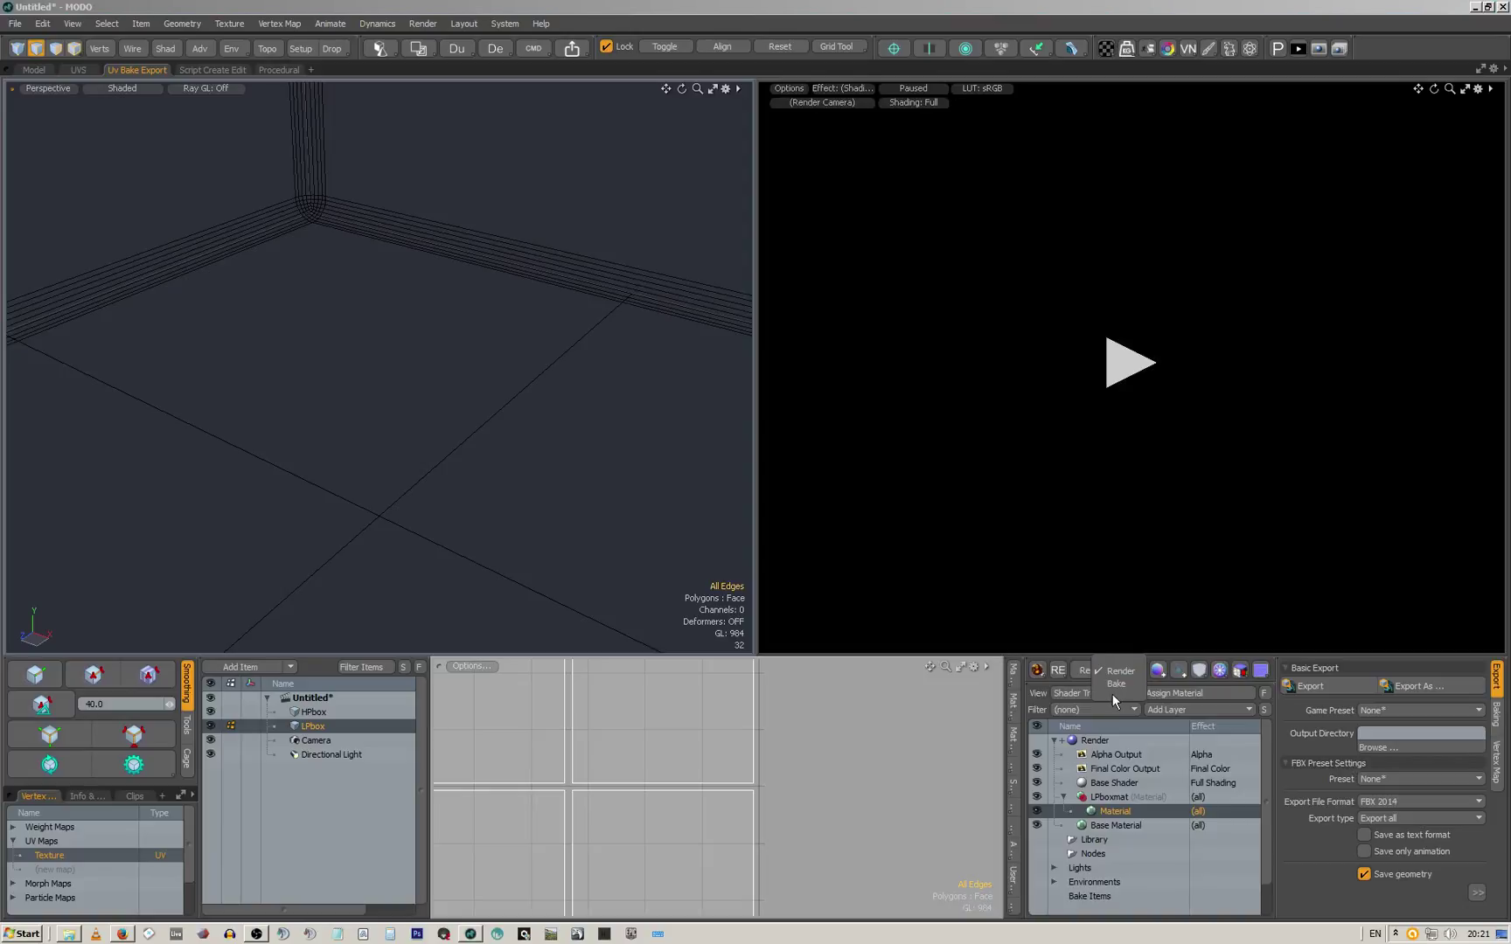
pyautogui.click(1112, 694)
pyautogui.click(1105, 674)
pyautogui.click(1107, 664)
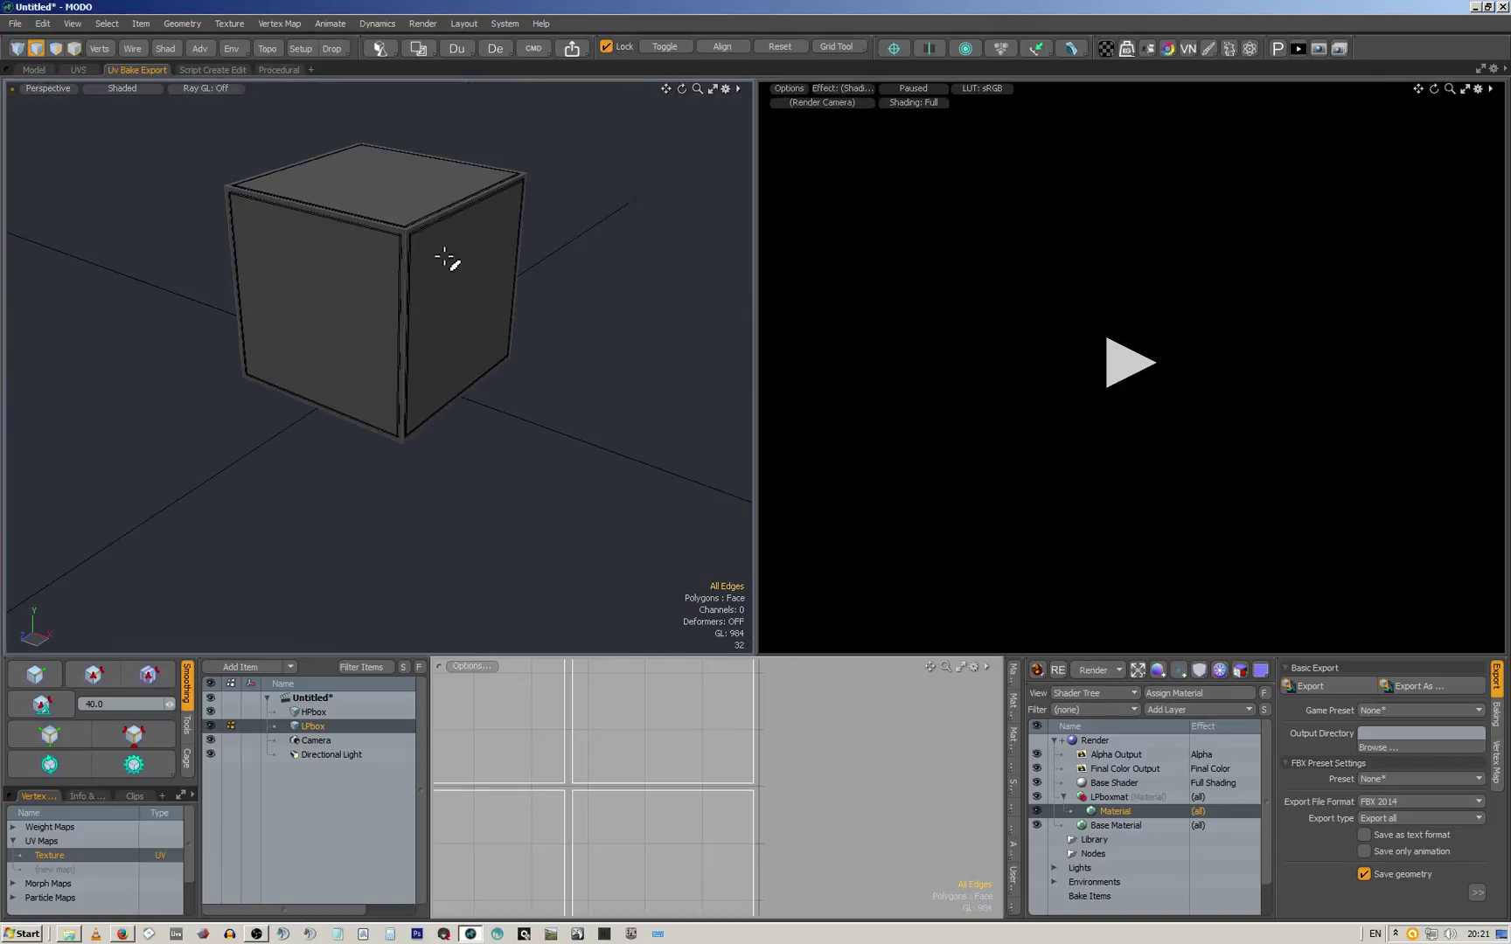
# Compare the box and its UVs in the Uv Bake Export layout with the Model layout, ending in Model
pyautogui.keyDown('alt'); pyautogui.keyDown('shift'); pyautogui.moveTo(445, 246); pyautogui.dragTo(513, 347); pyautogui.keyUp('shift'); pyautogui.keyUp('alt')
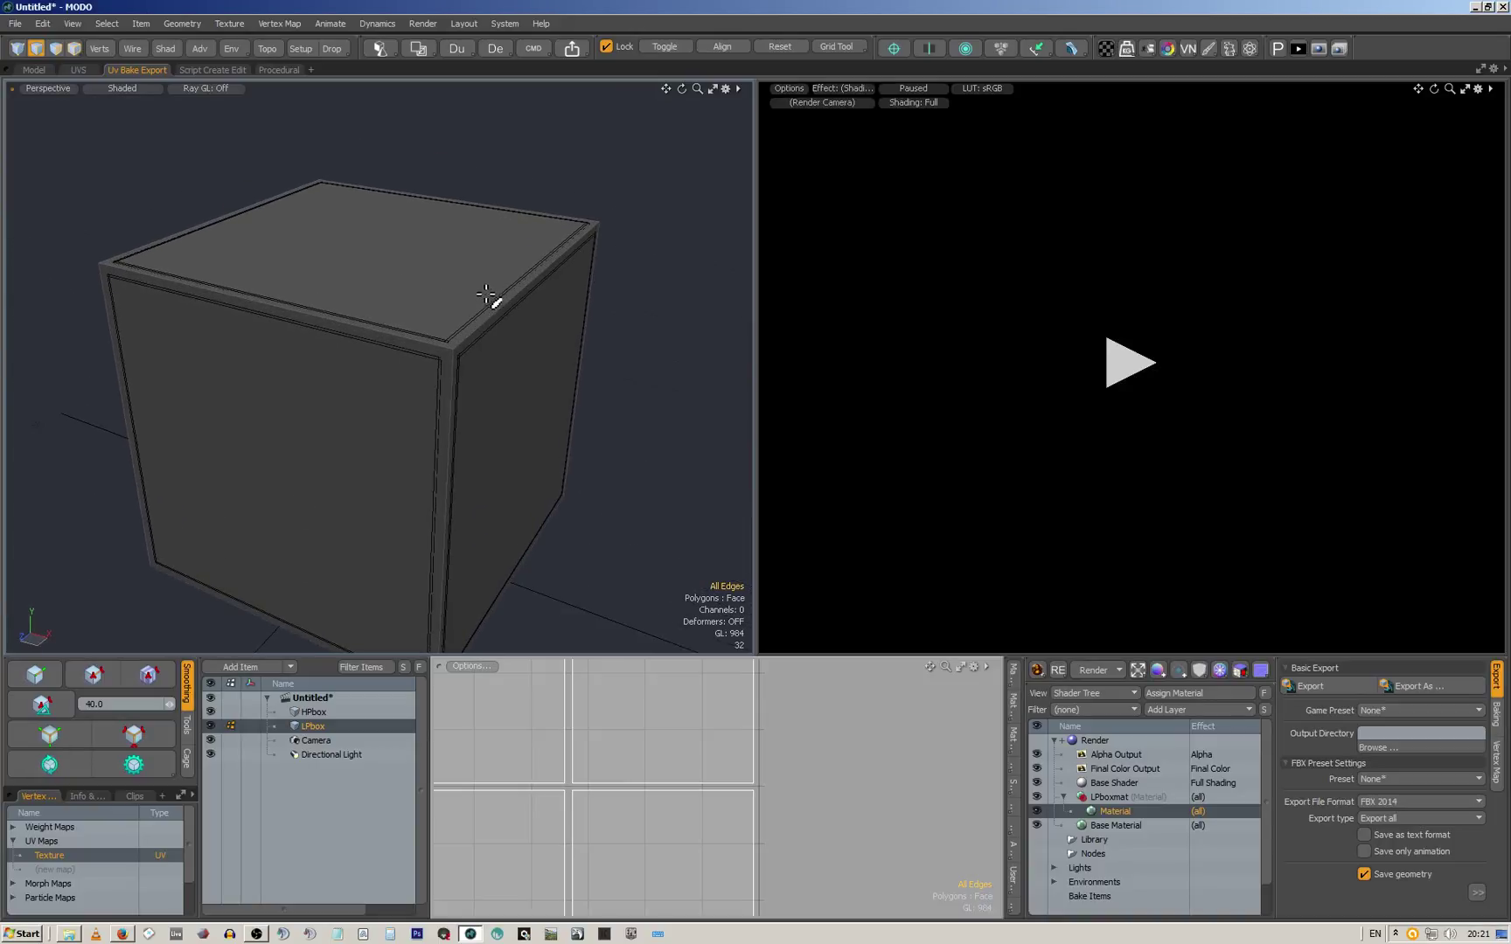
pyautogui.click(30, 70)
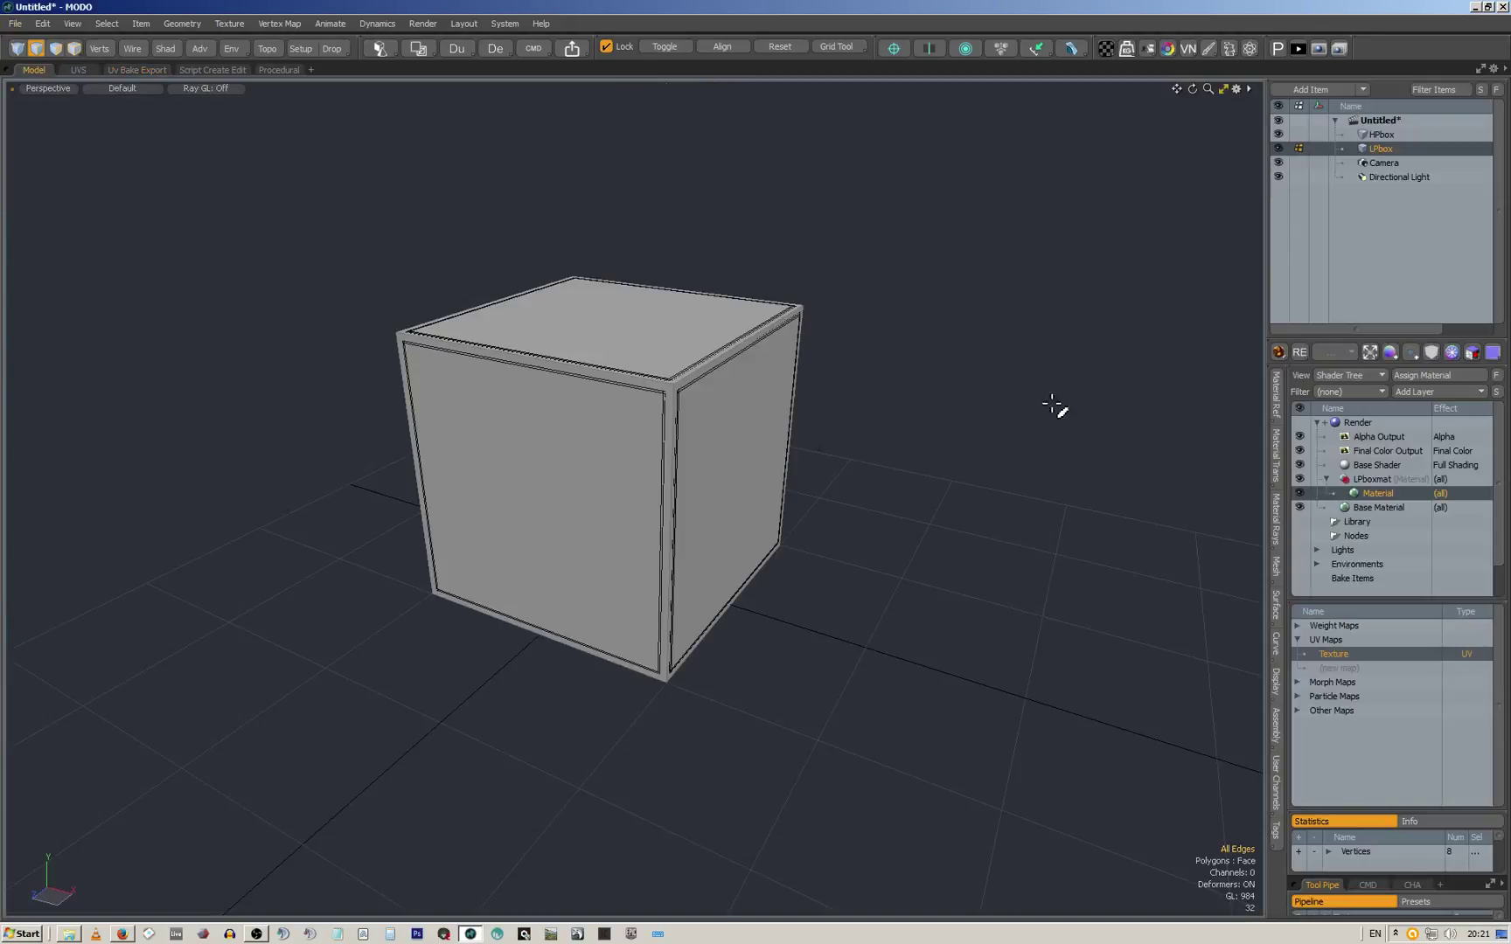
pyautogui.keyDown('alt'); pyautogui.moveTo(934, 341); pyautogui.dragTo(999, 378); pyautogui.keyUp('alt')
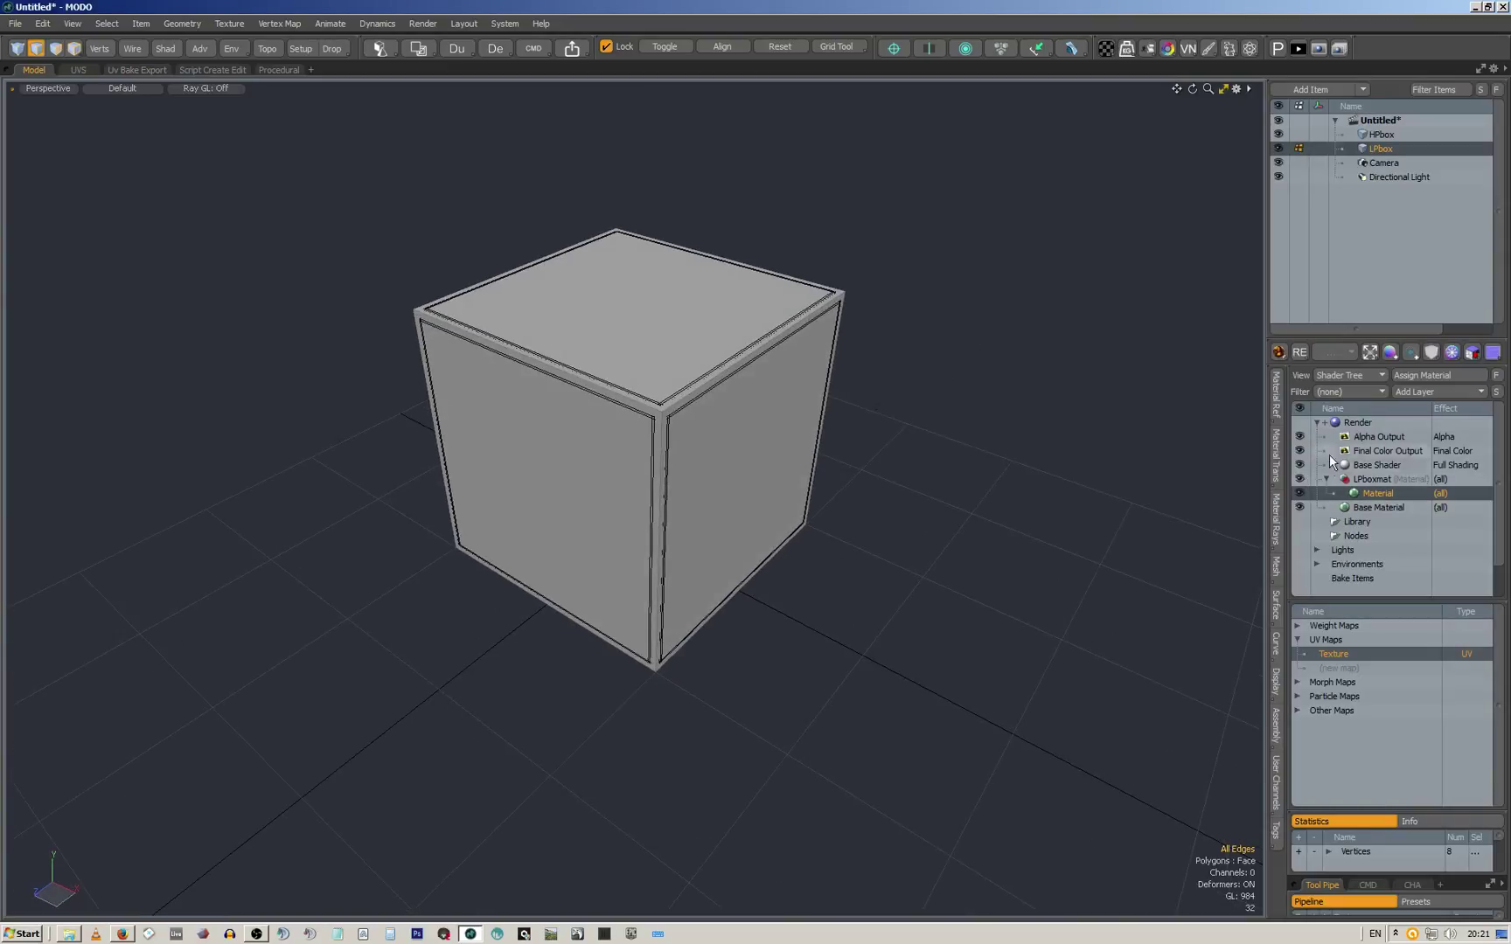
pyautogui.keyDown('alt'); pyautogui.moveTo(810, 422); pyautogui.dragTo(803, 468); pyautogui.keyUp('alt')
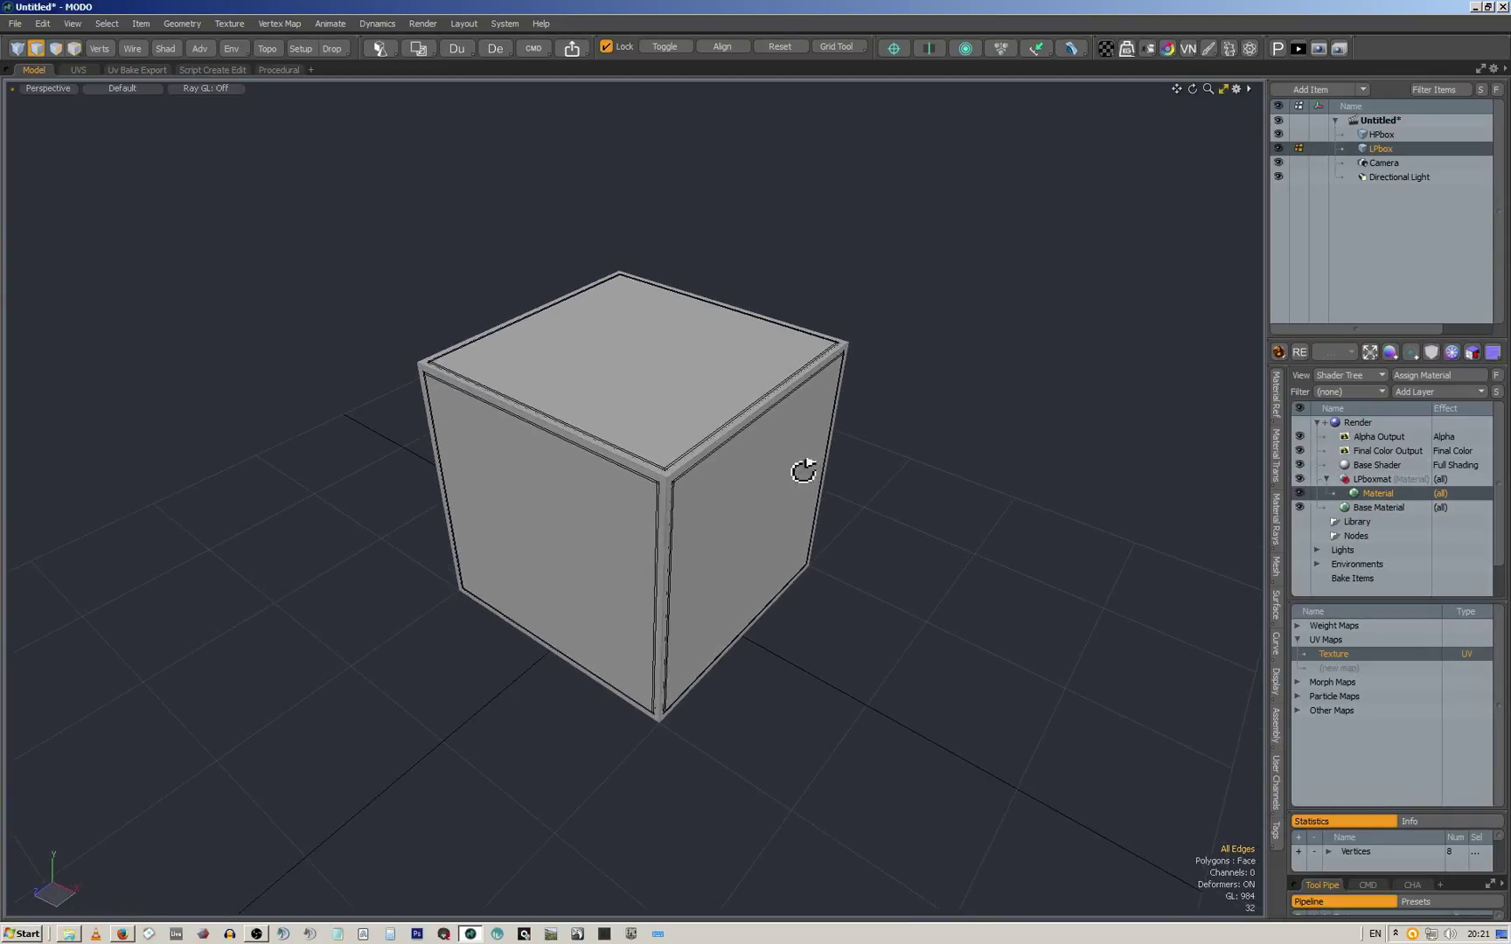
pyautogui.click(136, 70)
pyautogui.keyDown('ctrl'); pyautogui.keyDown('alt'); pyautogui.moveTo(750, 682); pyautogui.dragTo(714, 737); pyautogui.keyUp('alt'); pyautogui.keyUp('ctrl')
pyautogui.scroll(3, 699, 780)
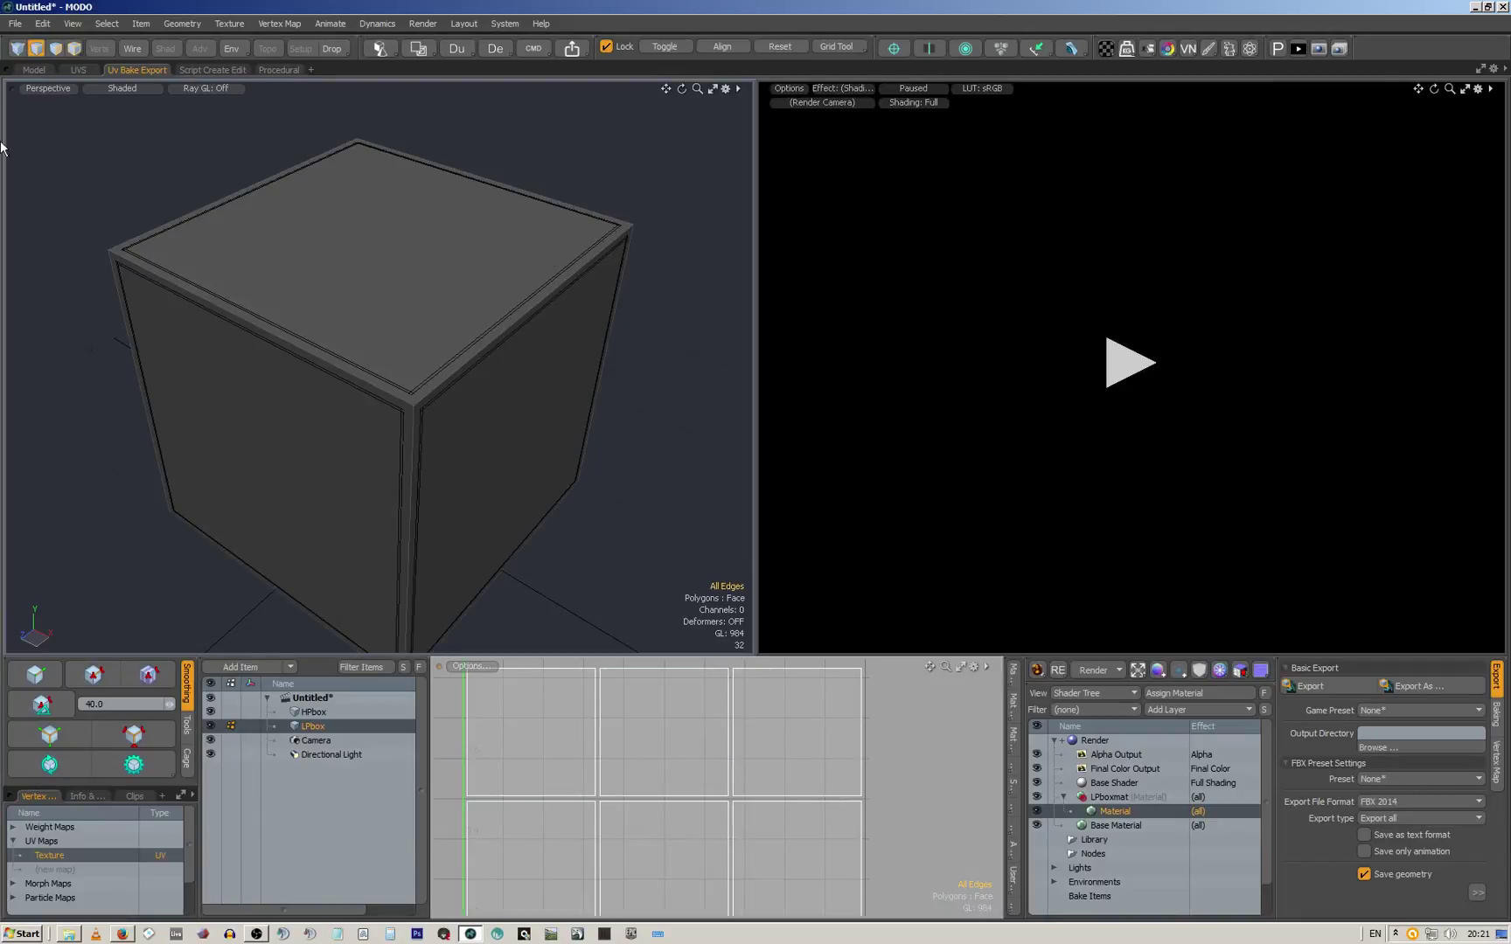
pyautogui.click(37, 69)
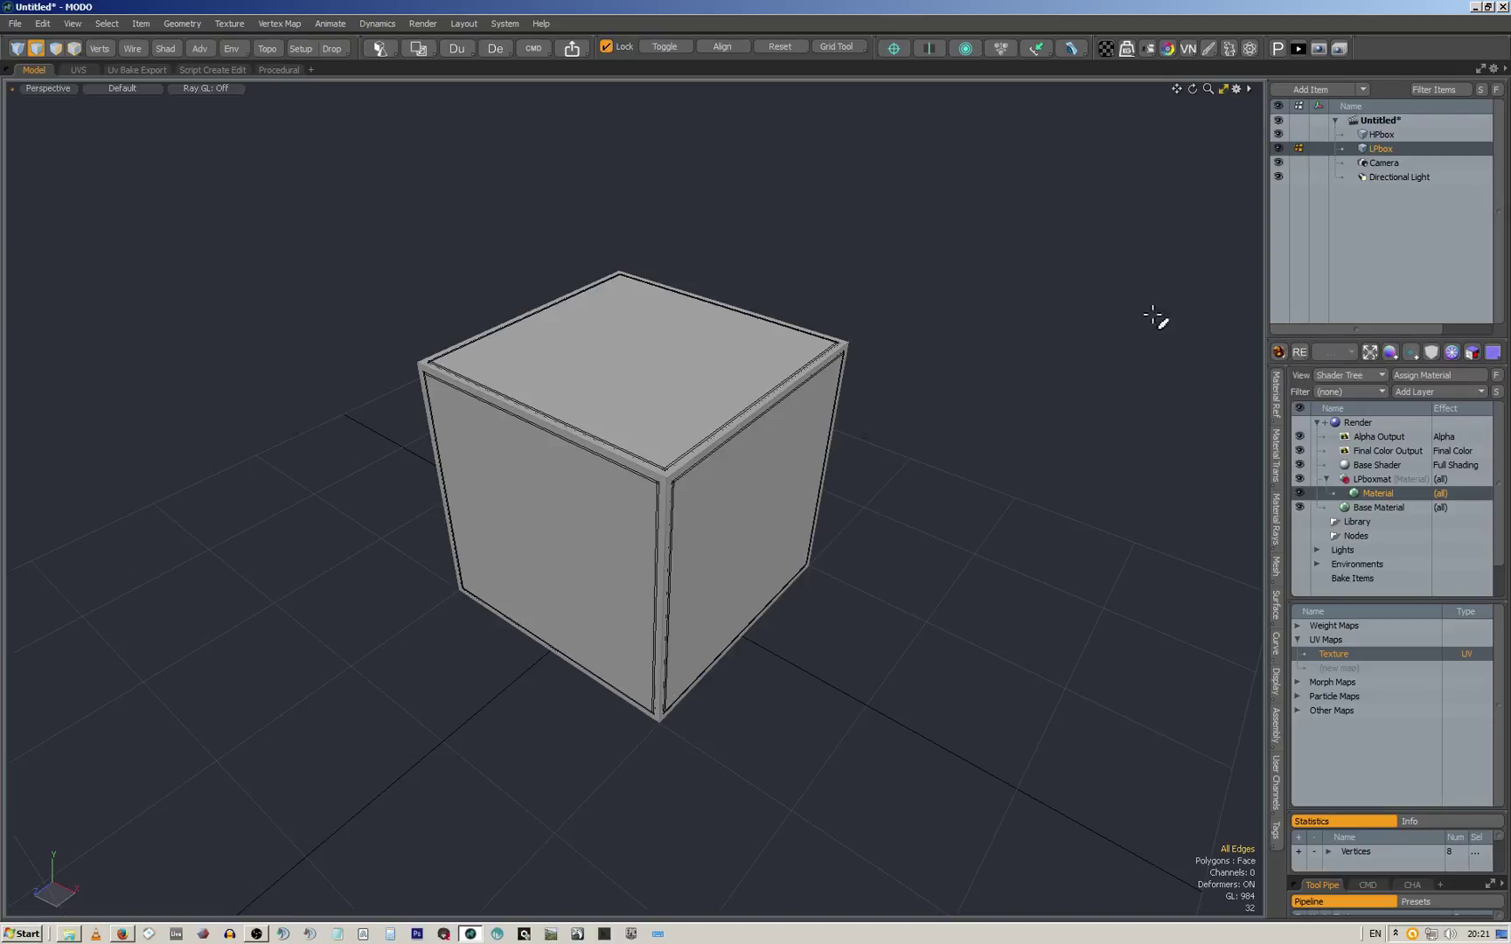
# Review the Alpha and Final Color outputs and the addable render outputs, and set the render size to 2K
pyautogui.click(1370, 351)
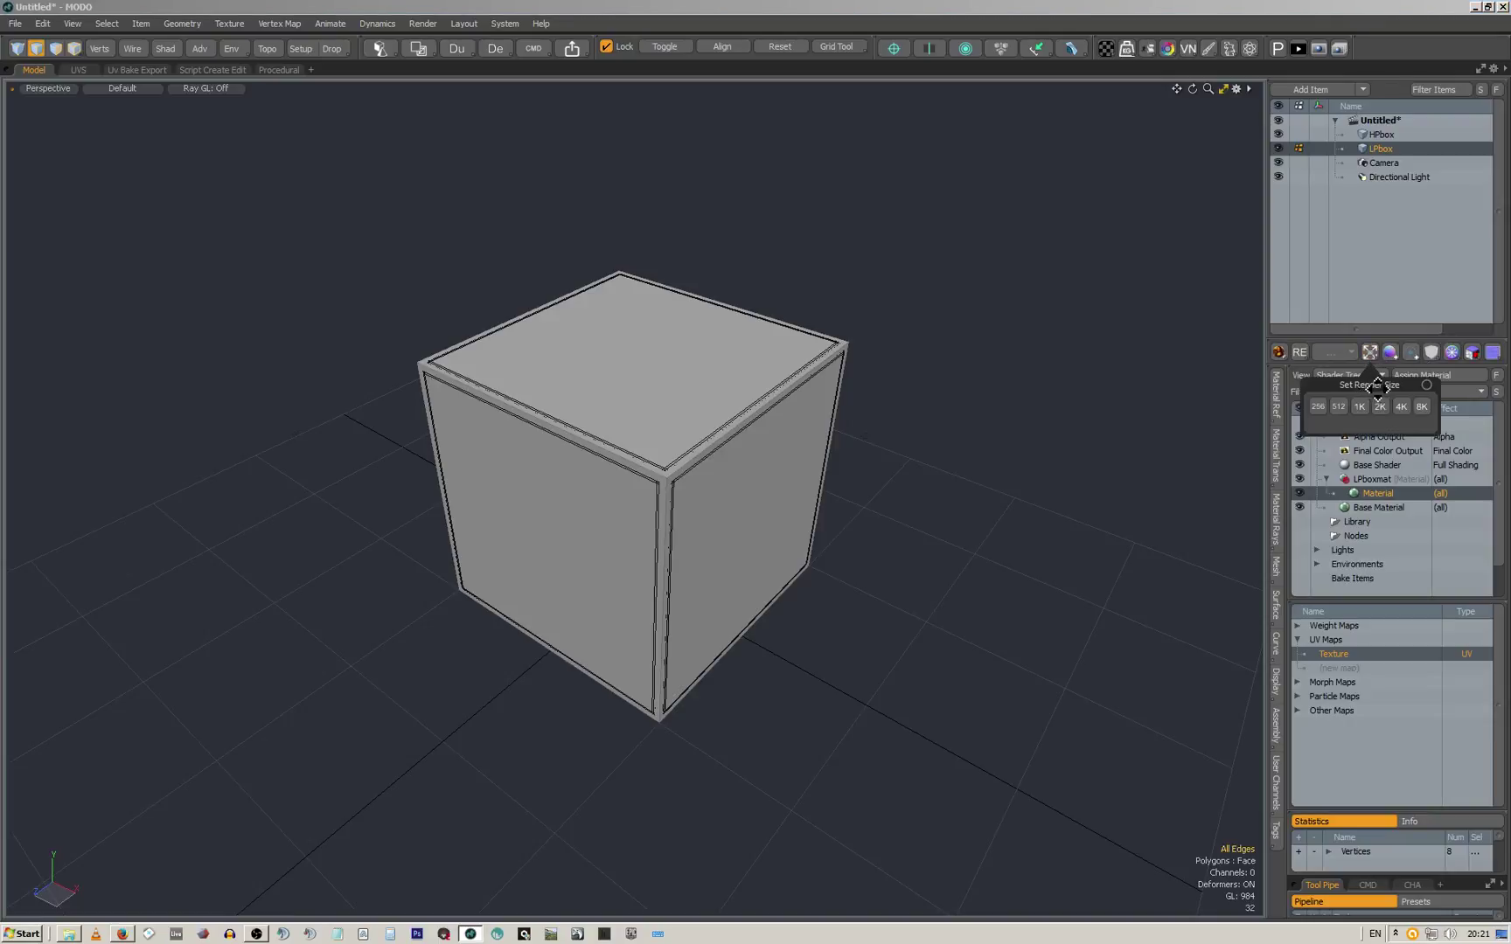
pyautogui.click(1376, 439)
pyautogui.click(1376, 453)
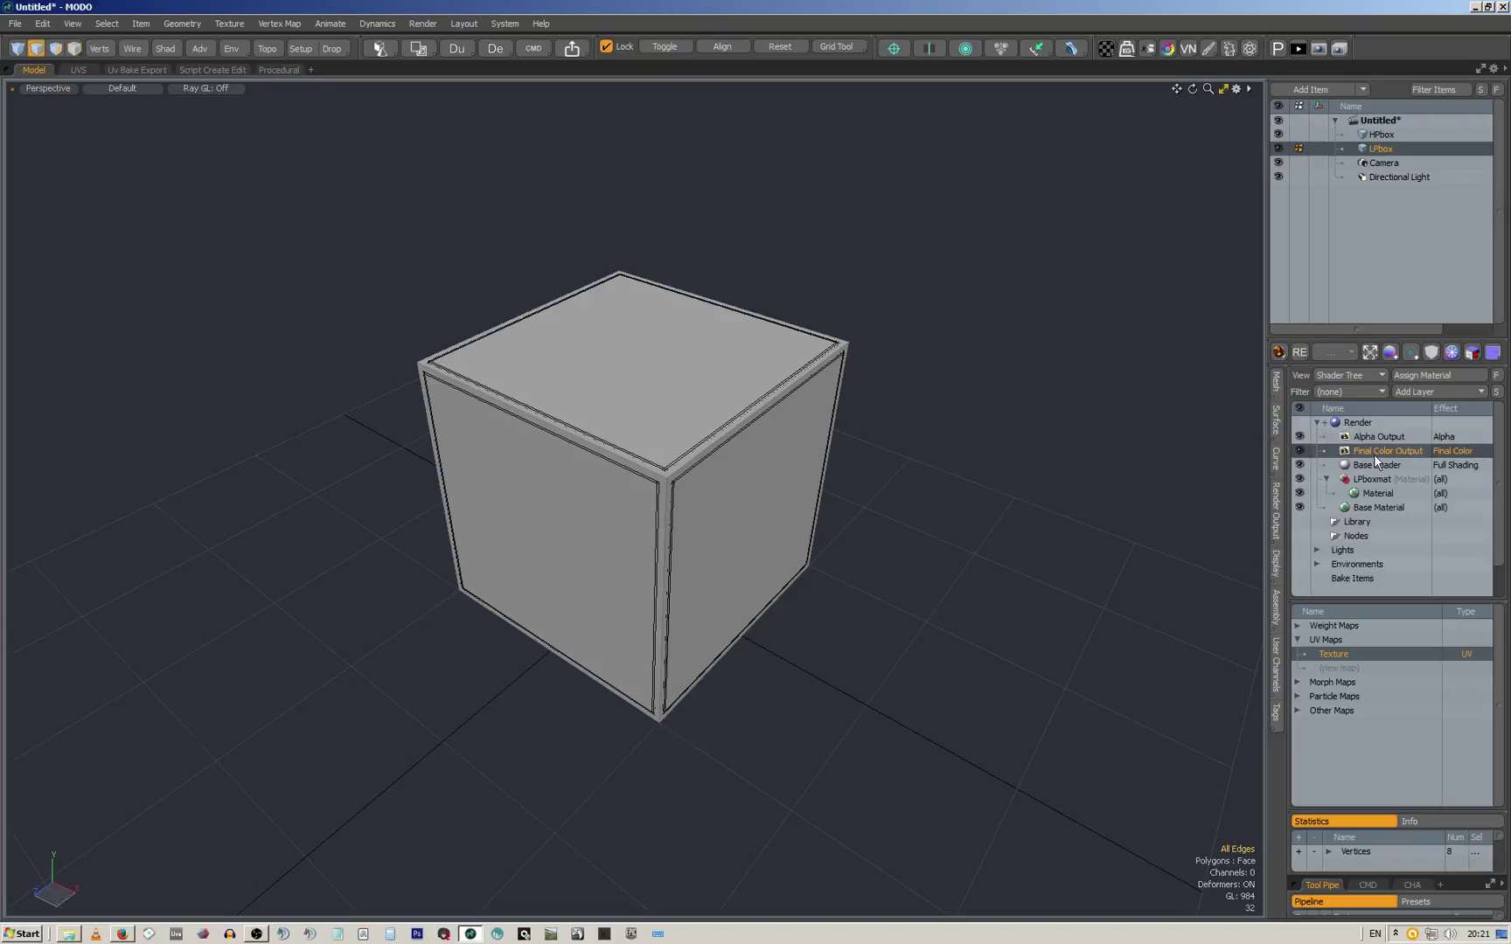
pyautogui.click(1280, 353)
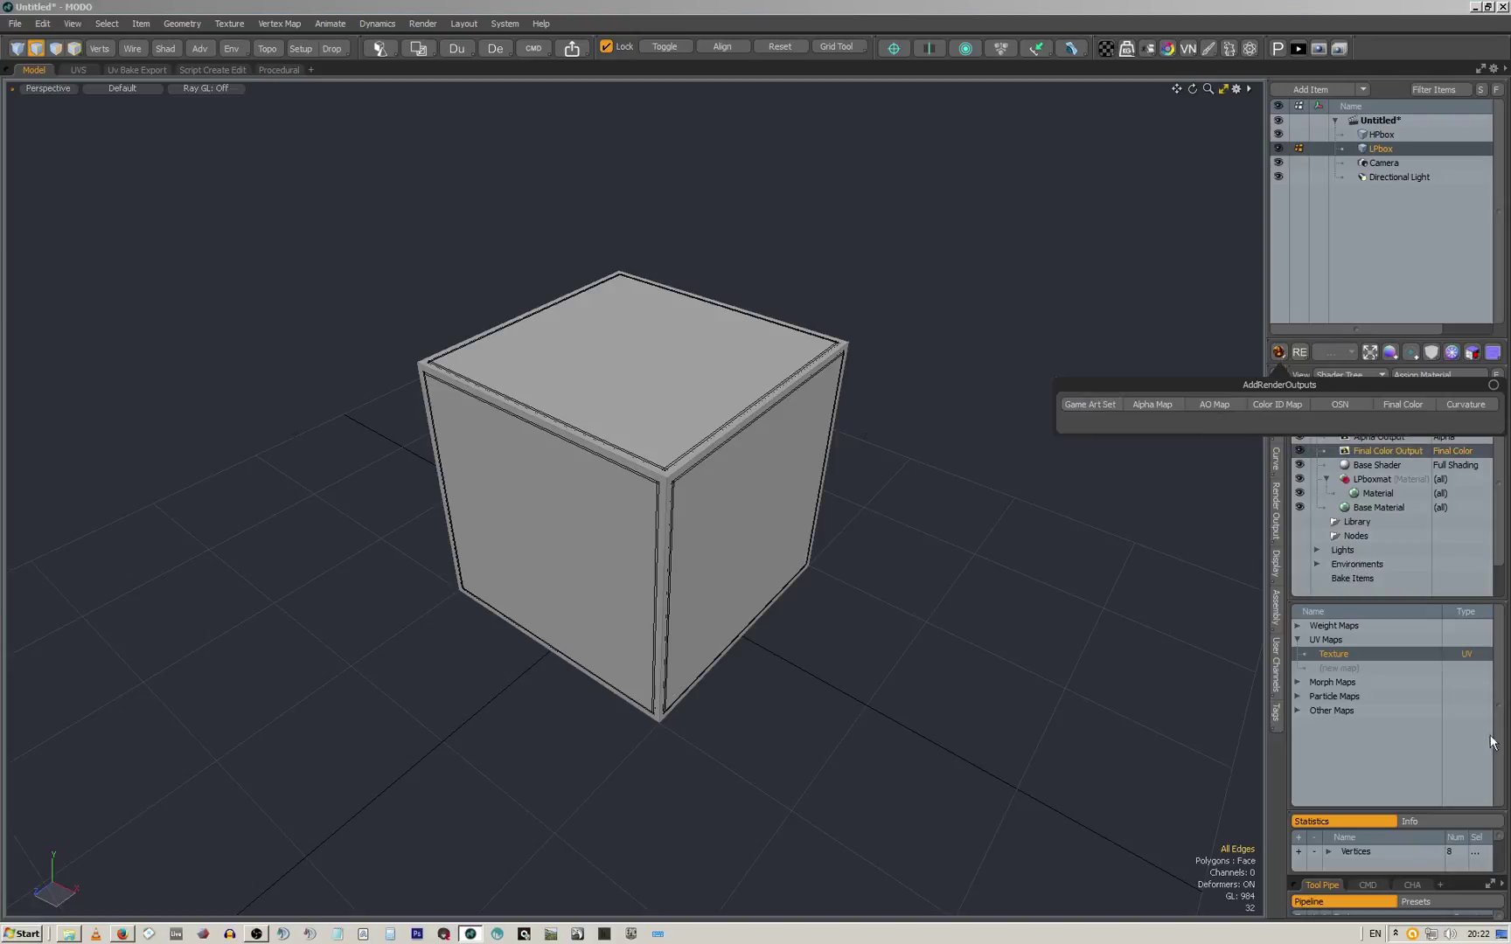
pyautogui.click(1379, 437)
pyautogui.click(1377, 450)
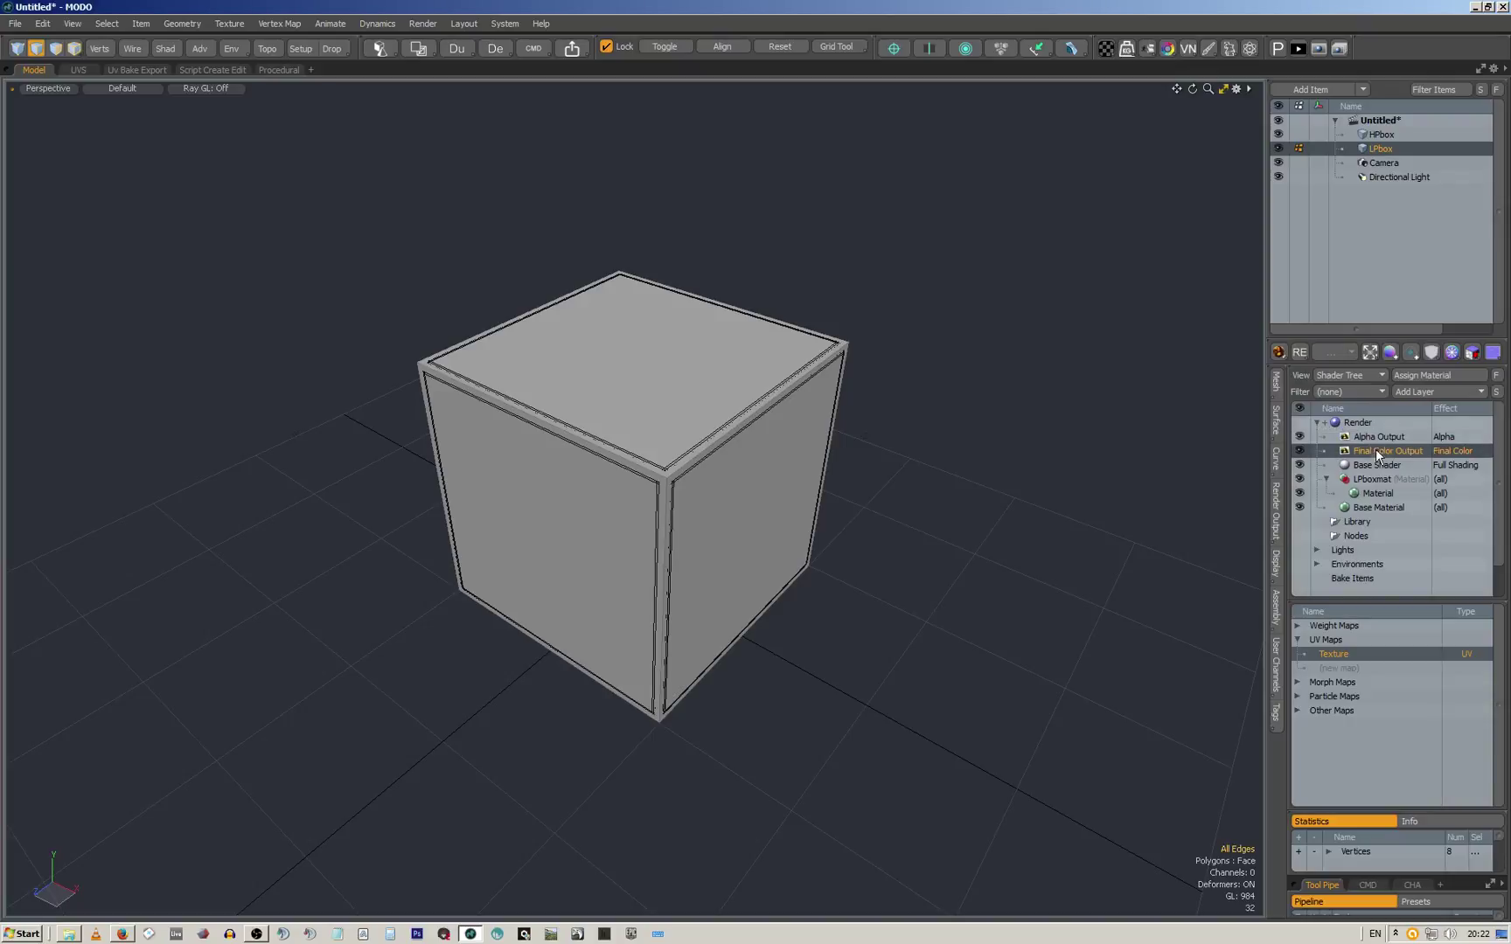
pyautogui.click(1369, 353)
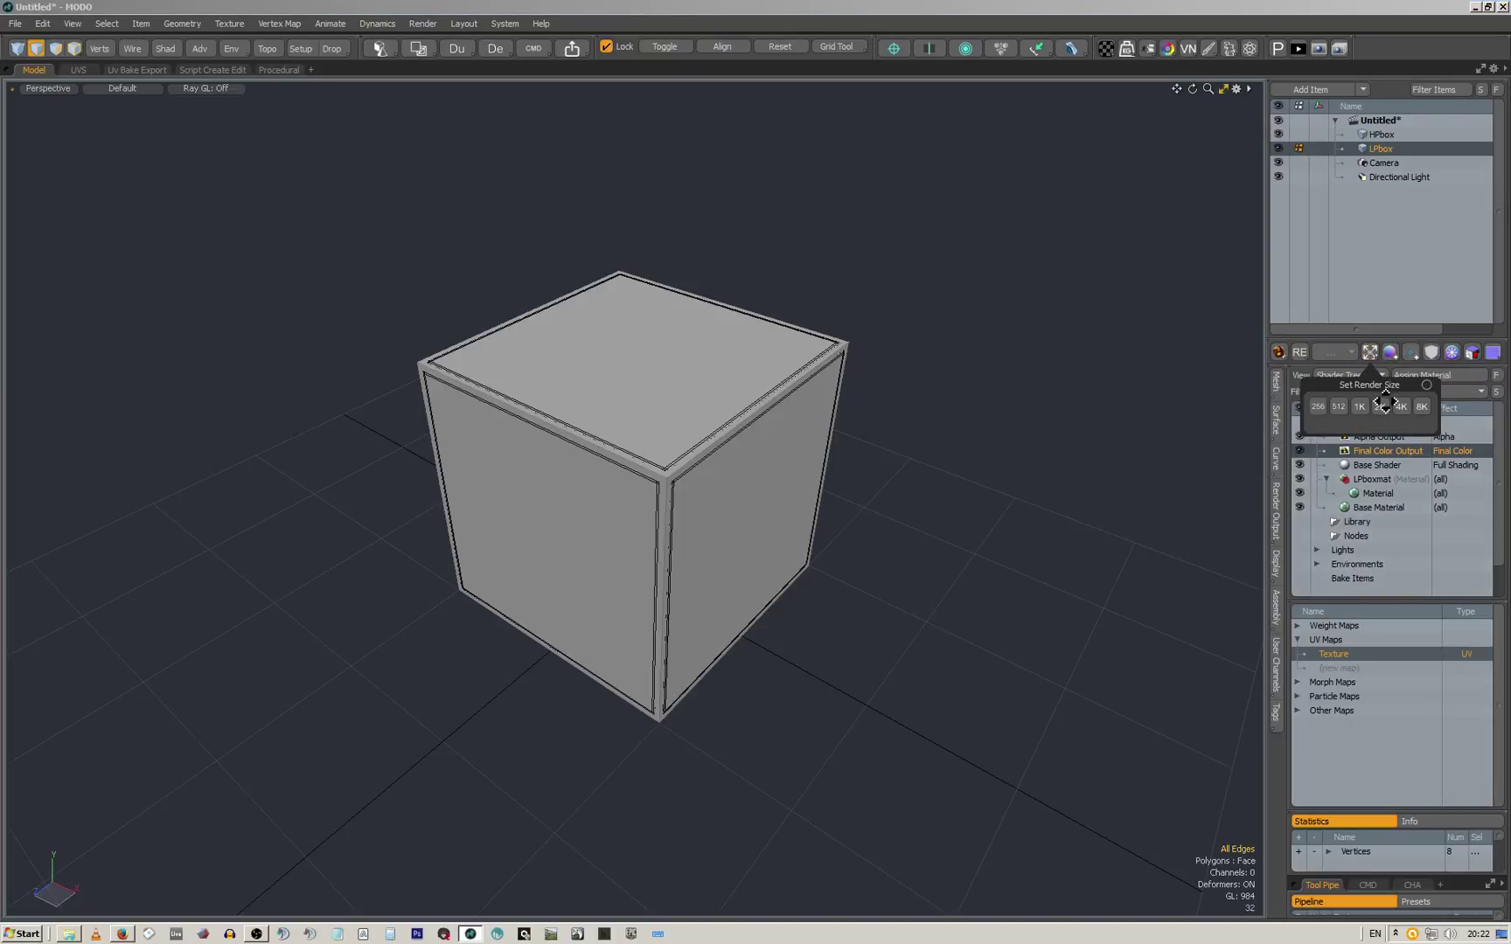
pyautogui.click(1378, 411)
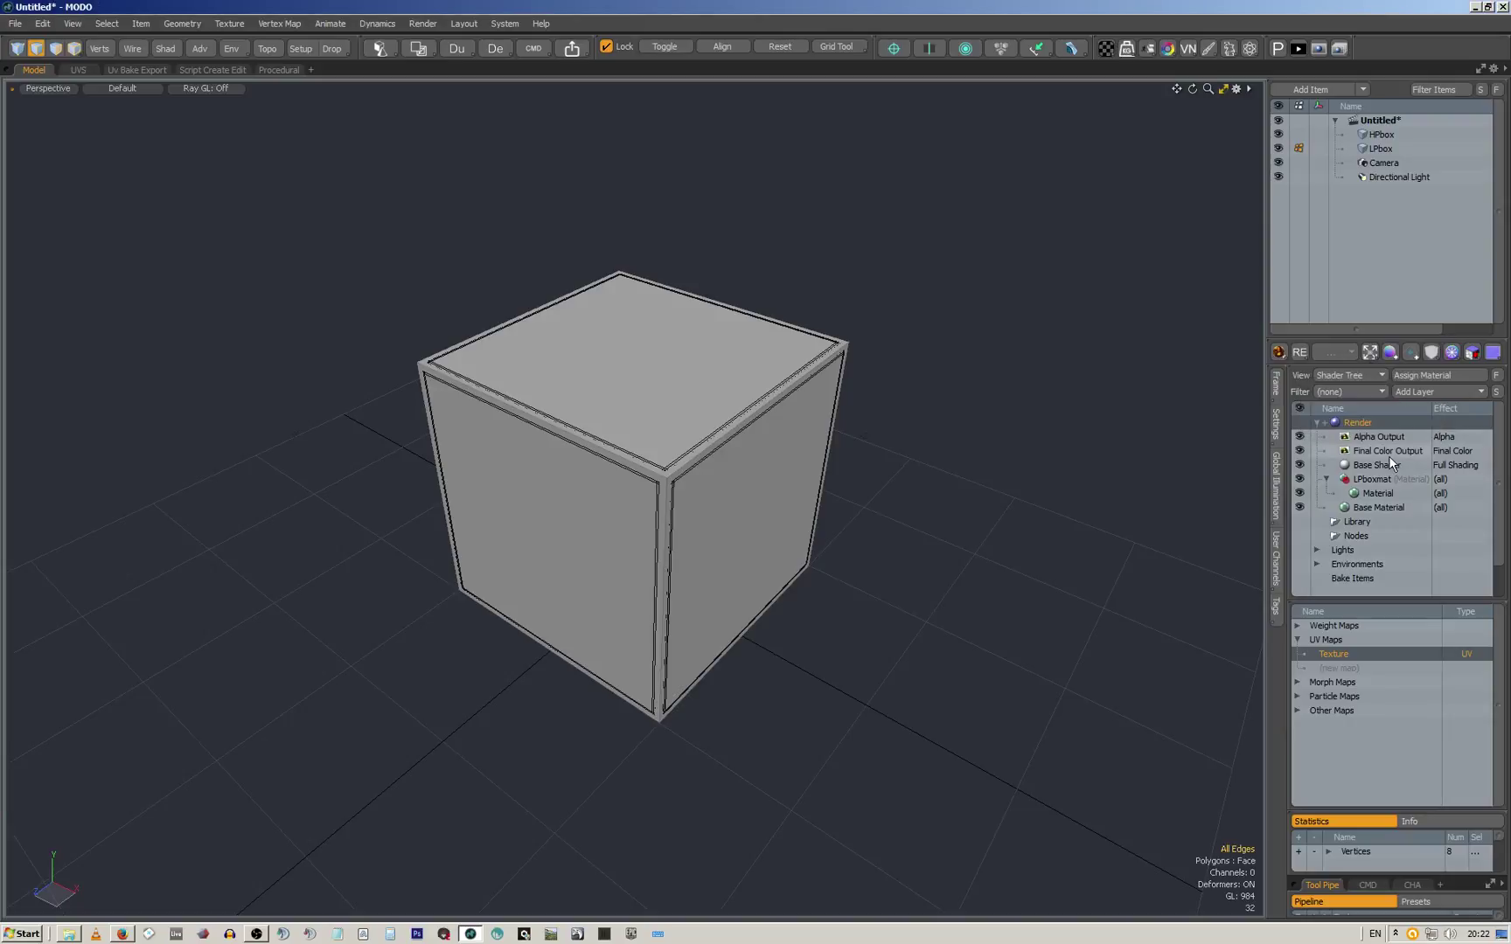
# Add a new normal map image to LPboxmat's Material and save it in 16-Bit TIF format under the name BOXnormals
pyautogui.click(1380, 495)
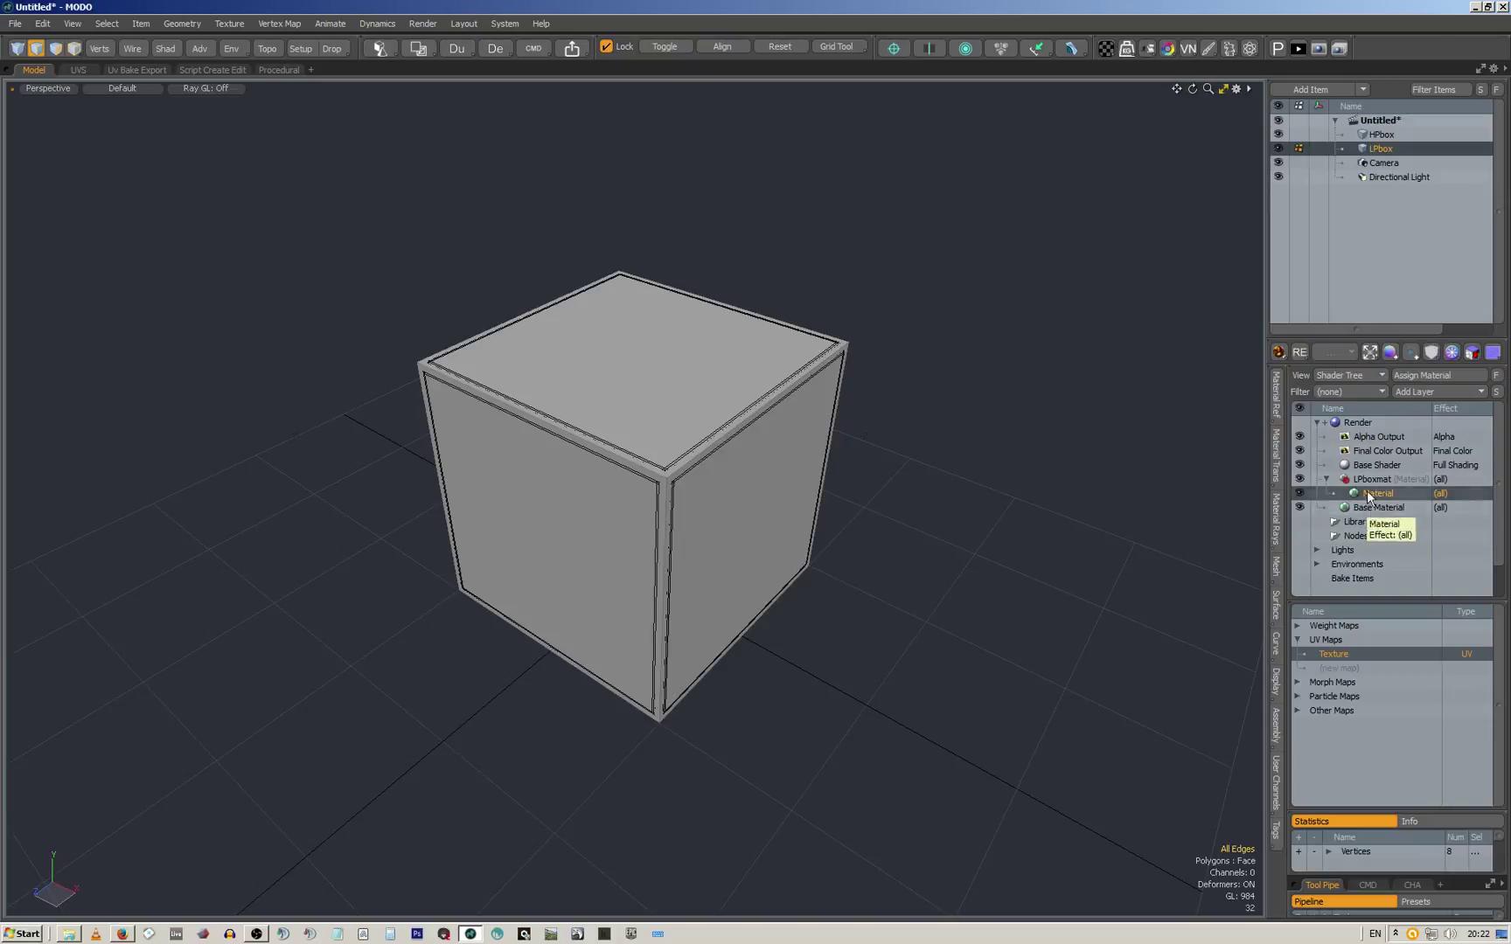
pyautogui.click(1391, 354)
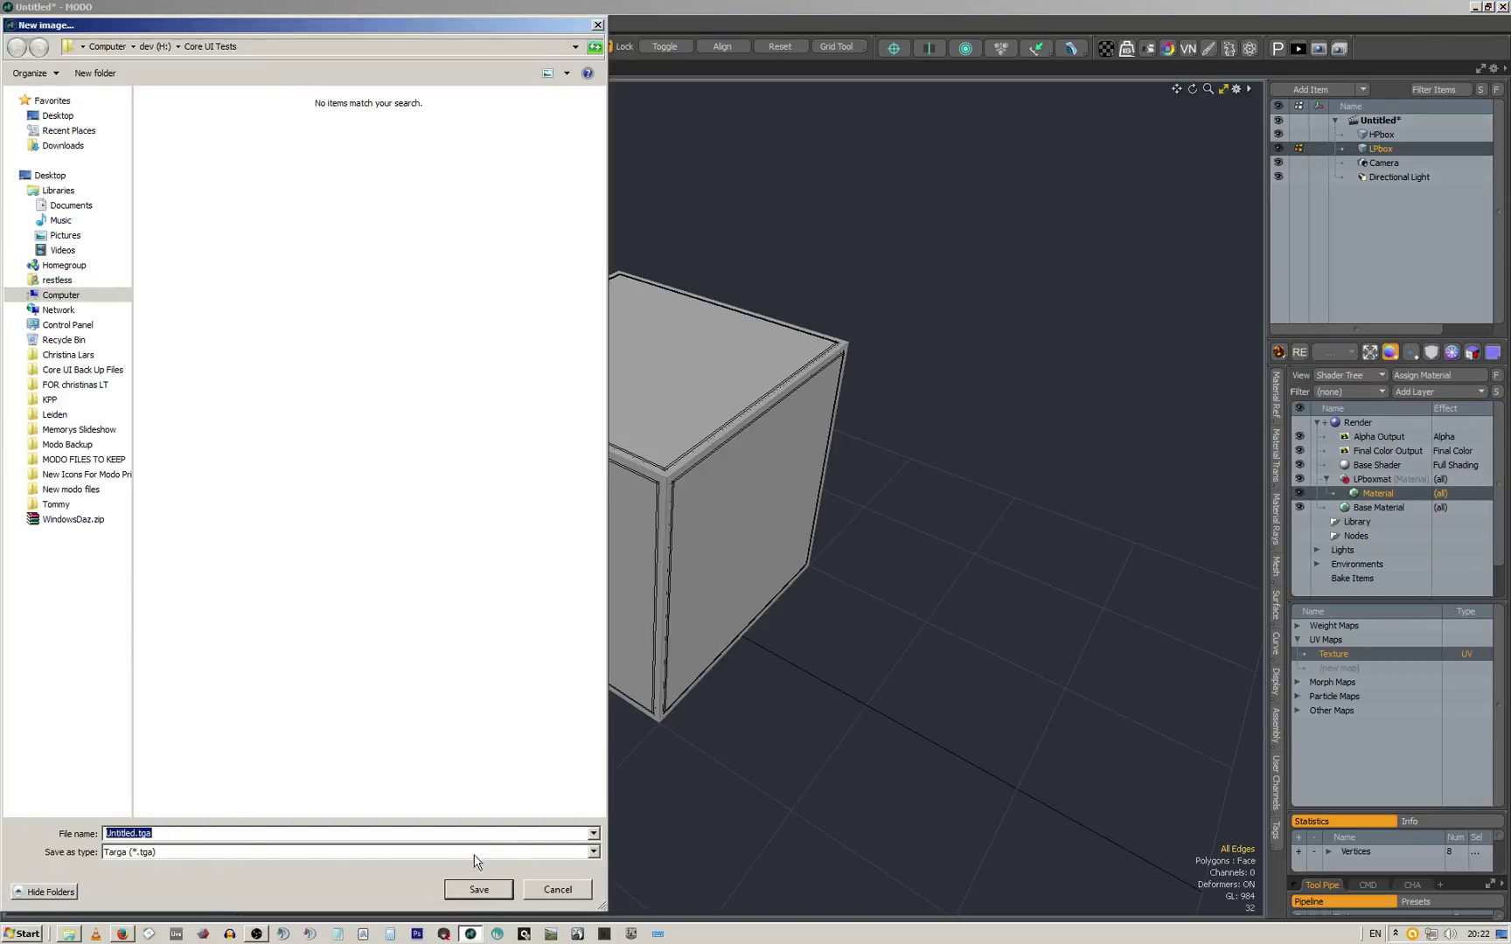
pyautogui.click(593, 853)
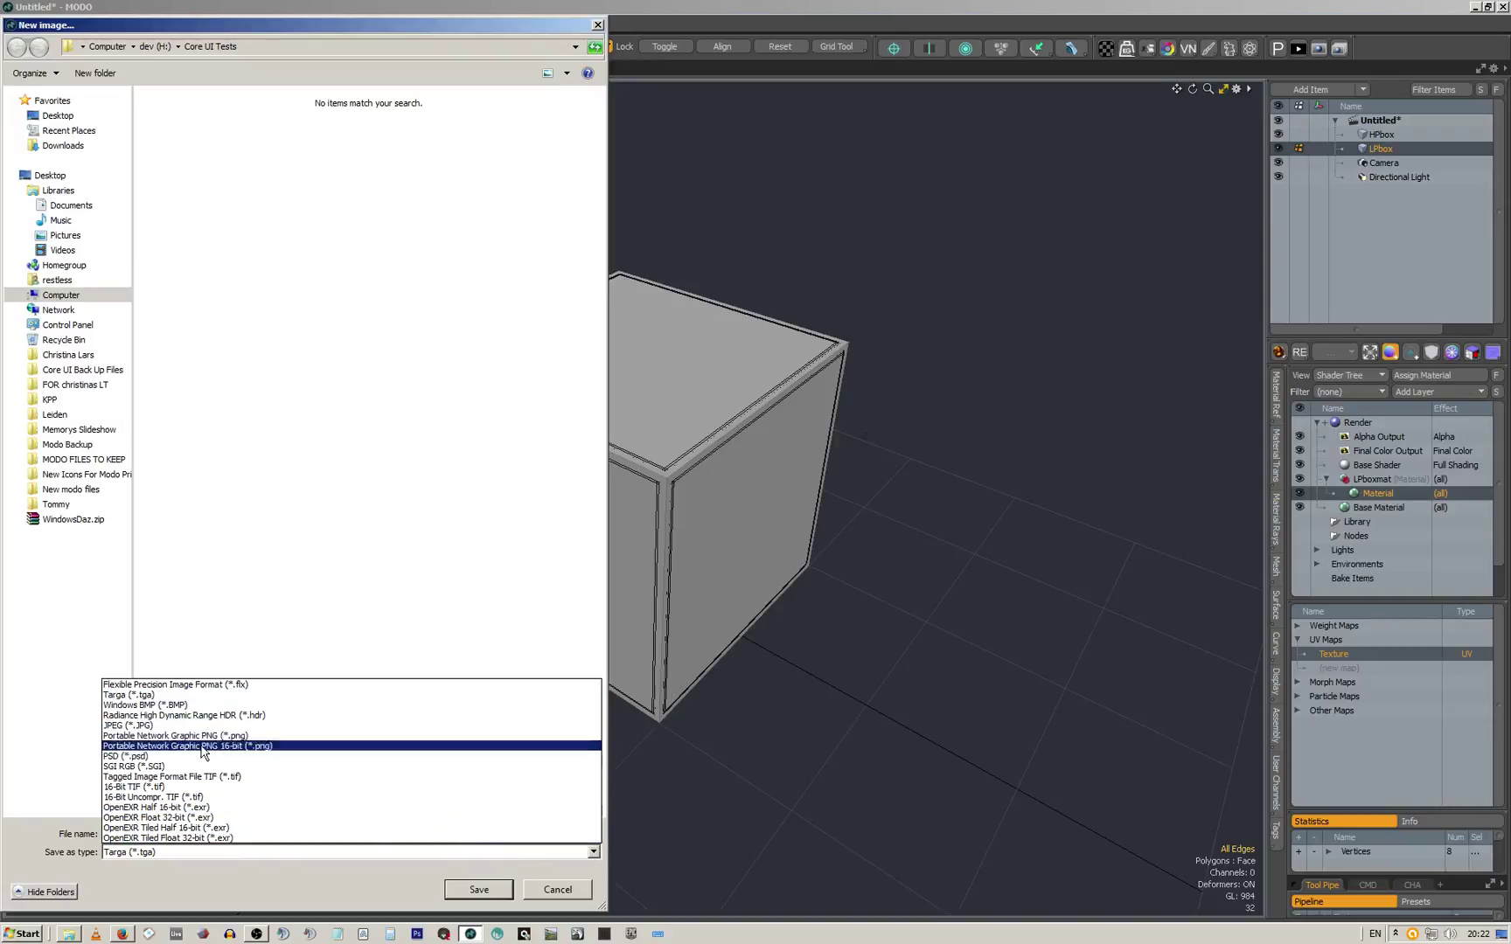
pyautogui.click(160, 787)
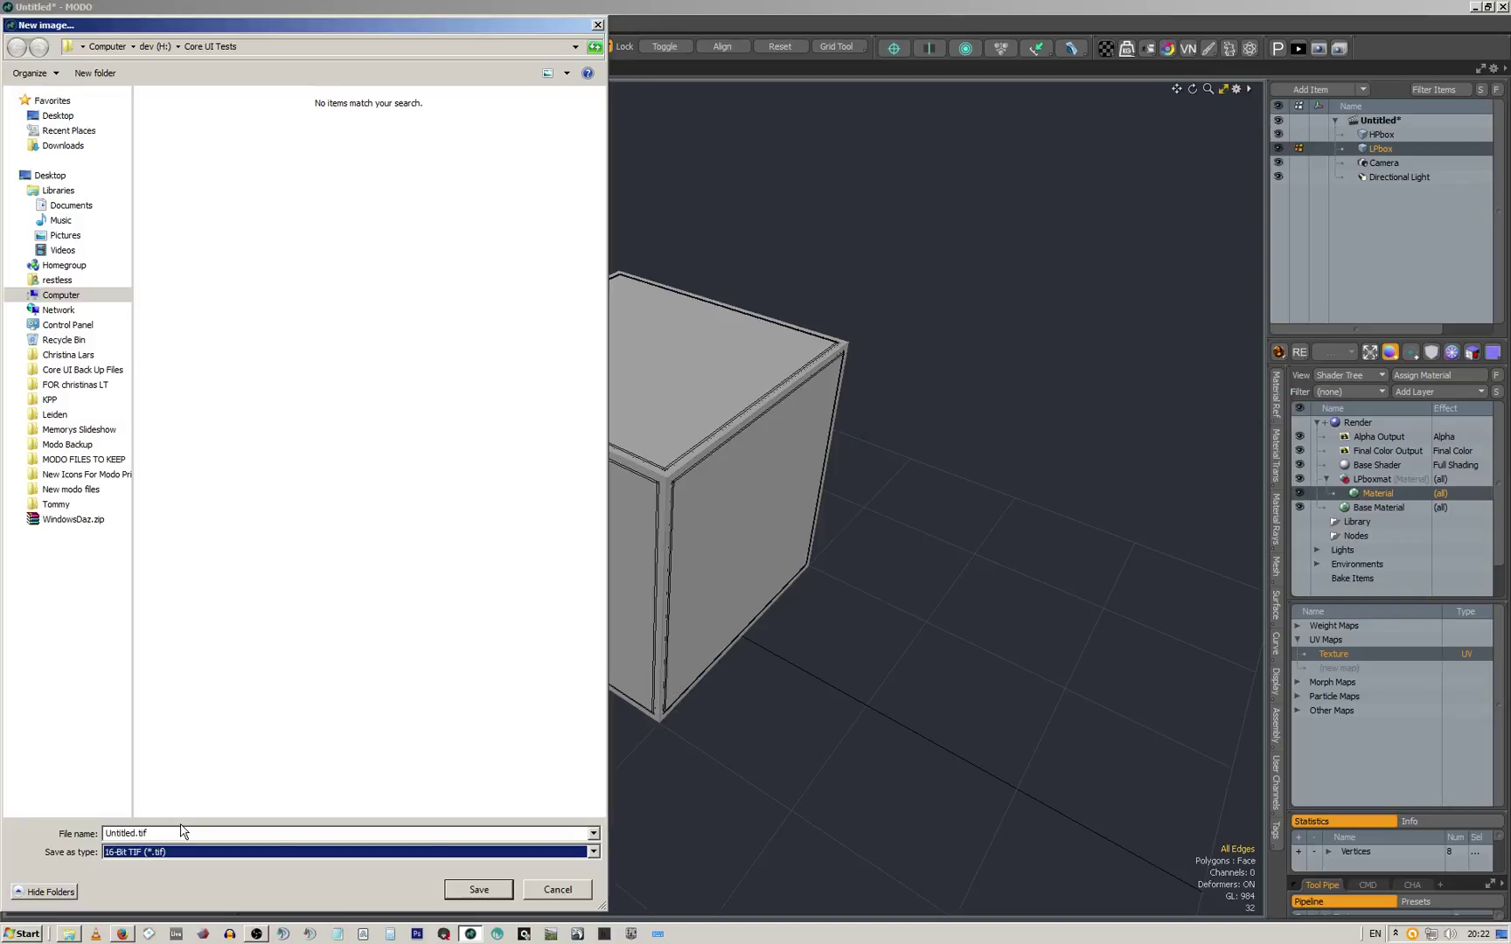
pyautogui.doubleClick(135, 832)
pyautogui.moveTo(136, 832); pyautogui.dragTo(103, 833)
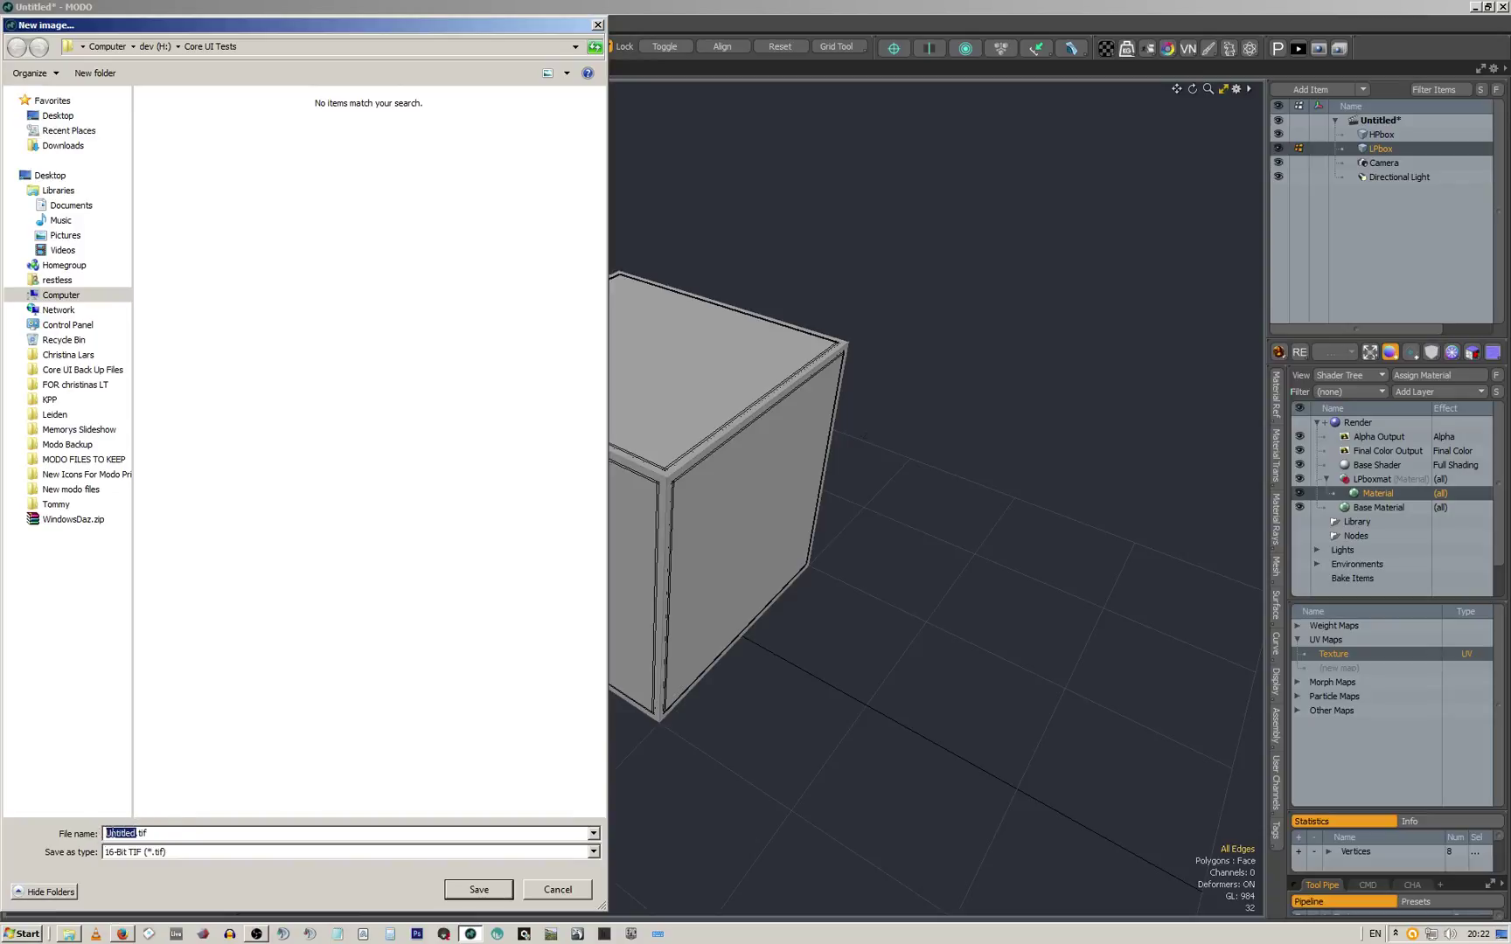
pyautogui.write('BOXnormals')
pyautogui.click(495, 890)
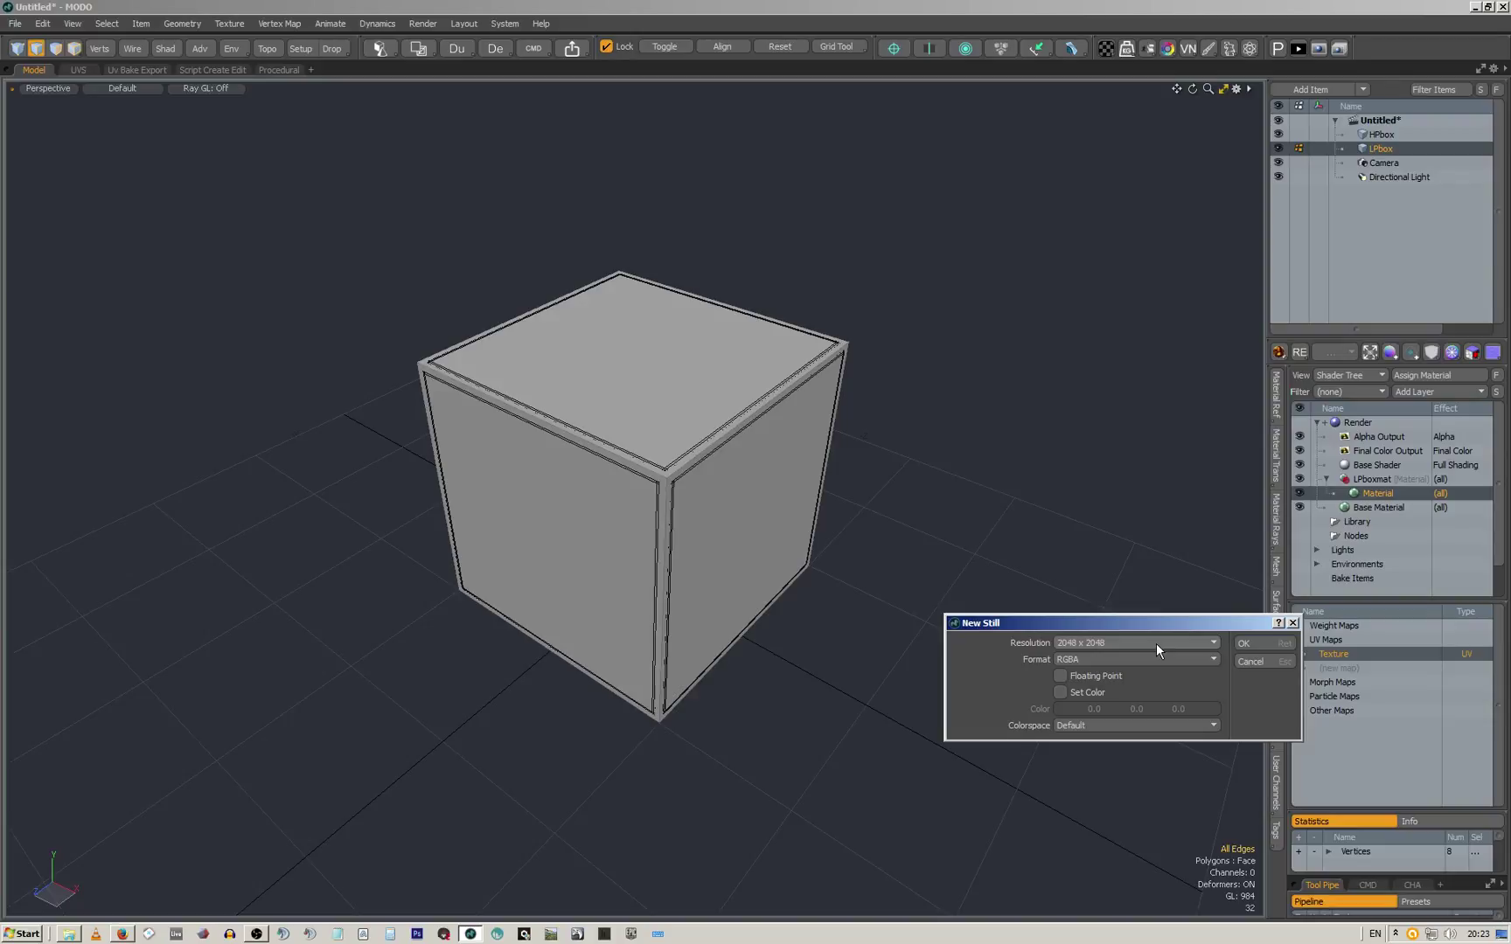
# Check the new still's colorspace choices and create it at 2048 x 2048 in RGBA format
pyautogui.click(1133, 725)
pyautogui.click(1137, 705)
pyautogui.click(1246, 644)
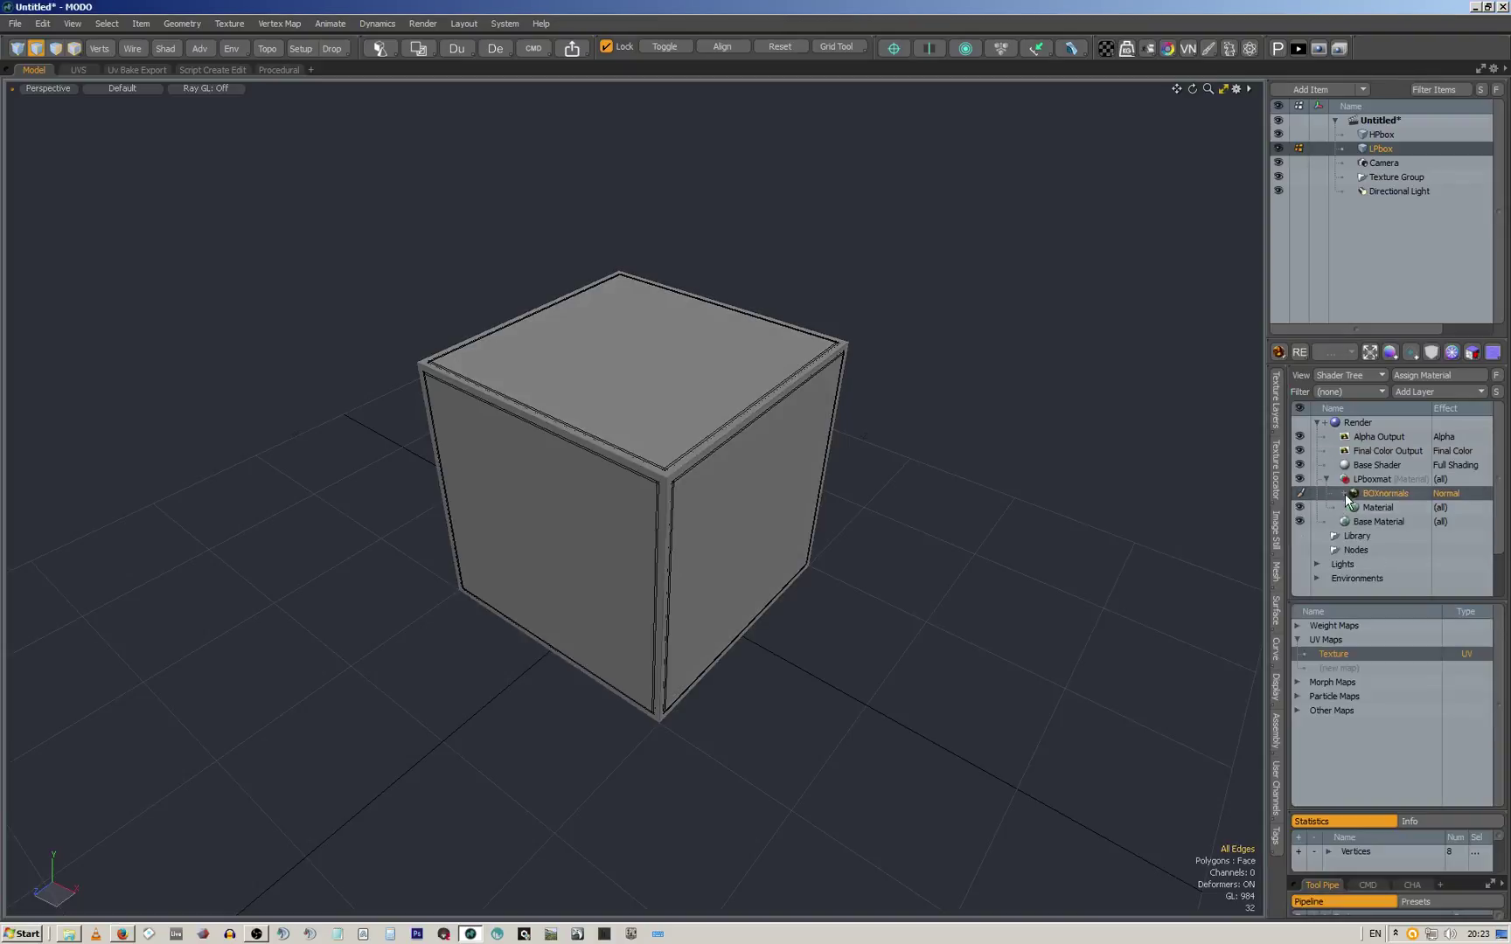
# Examine the default colorspace settings in the Color Management preferences, including the options offered for 8-bit images
pyautogui.click(504, 27)
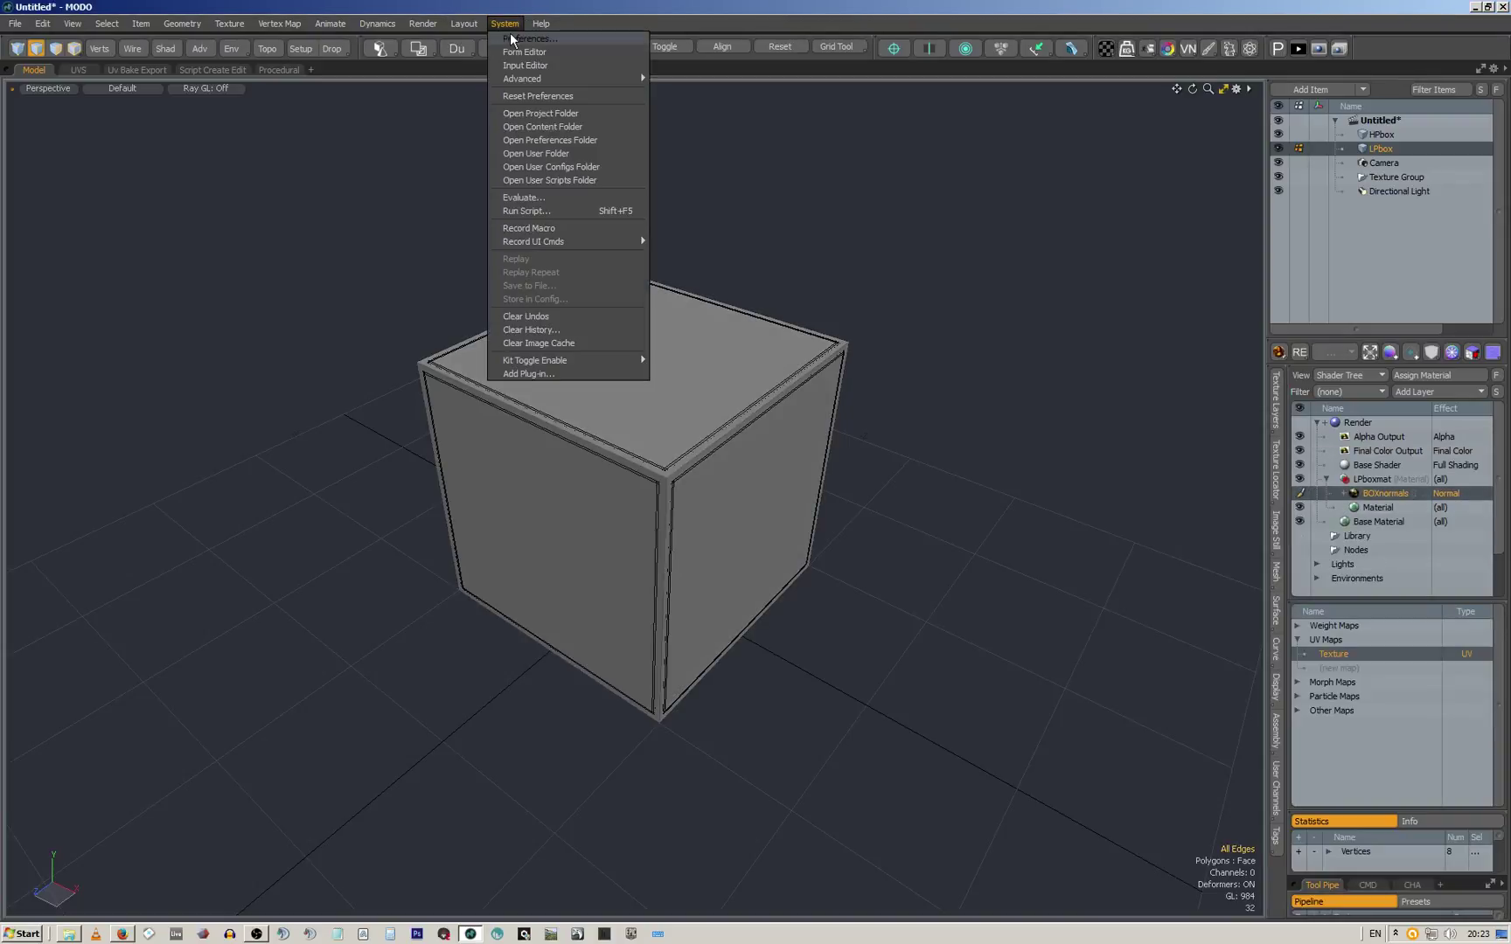
pyautogui.click(512, 40)
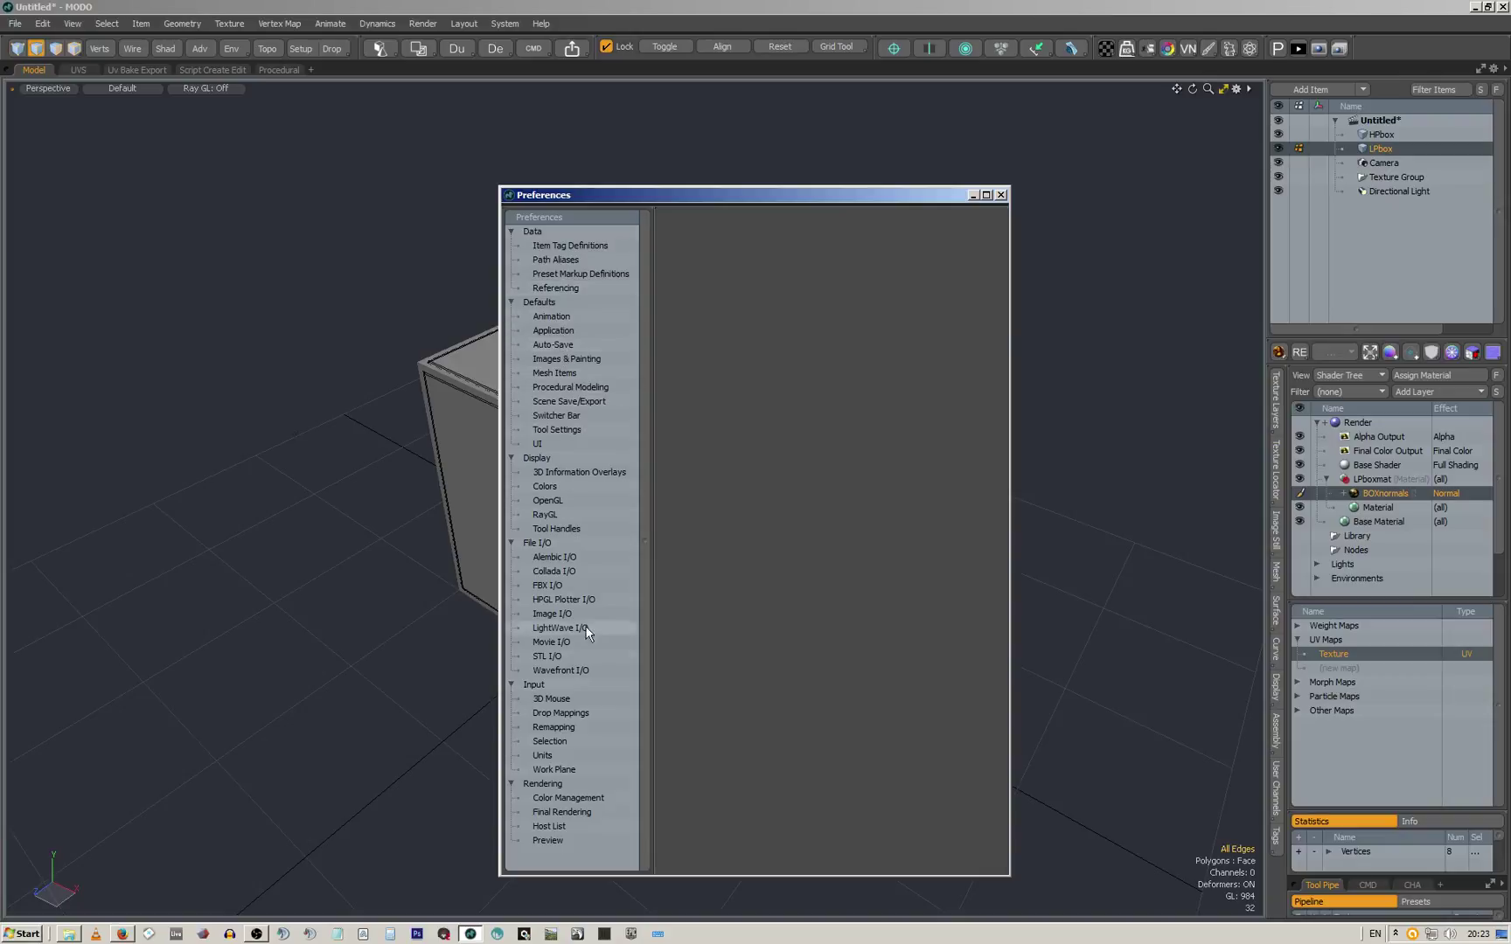
pyautogui.click(577, 799)
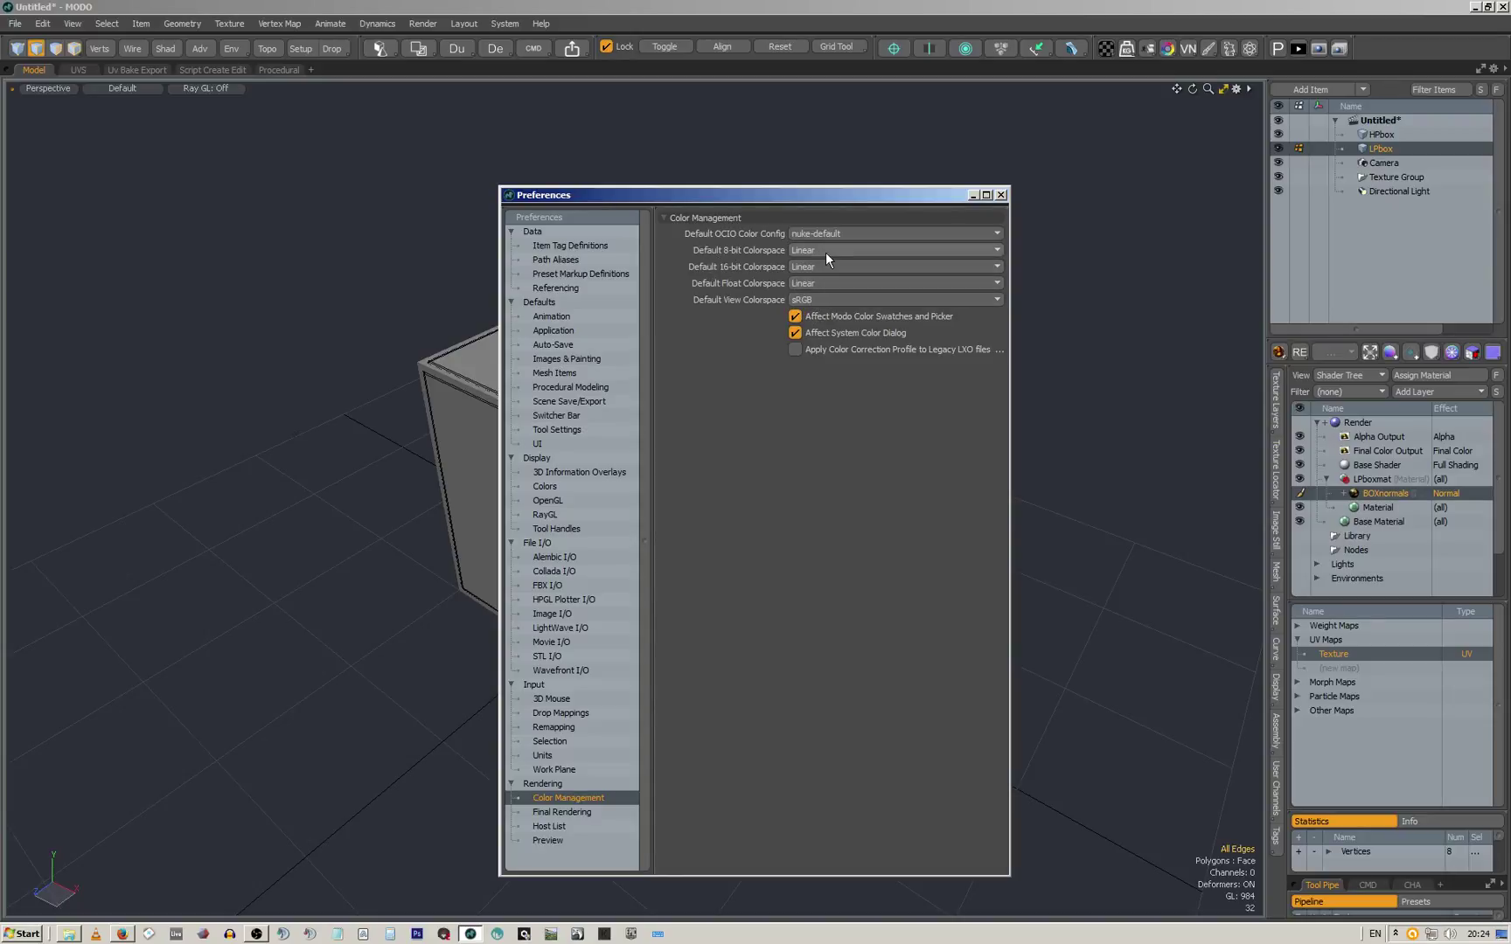
pyautogui.click(1002, 195)
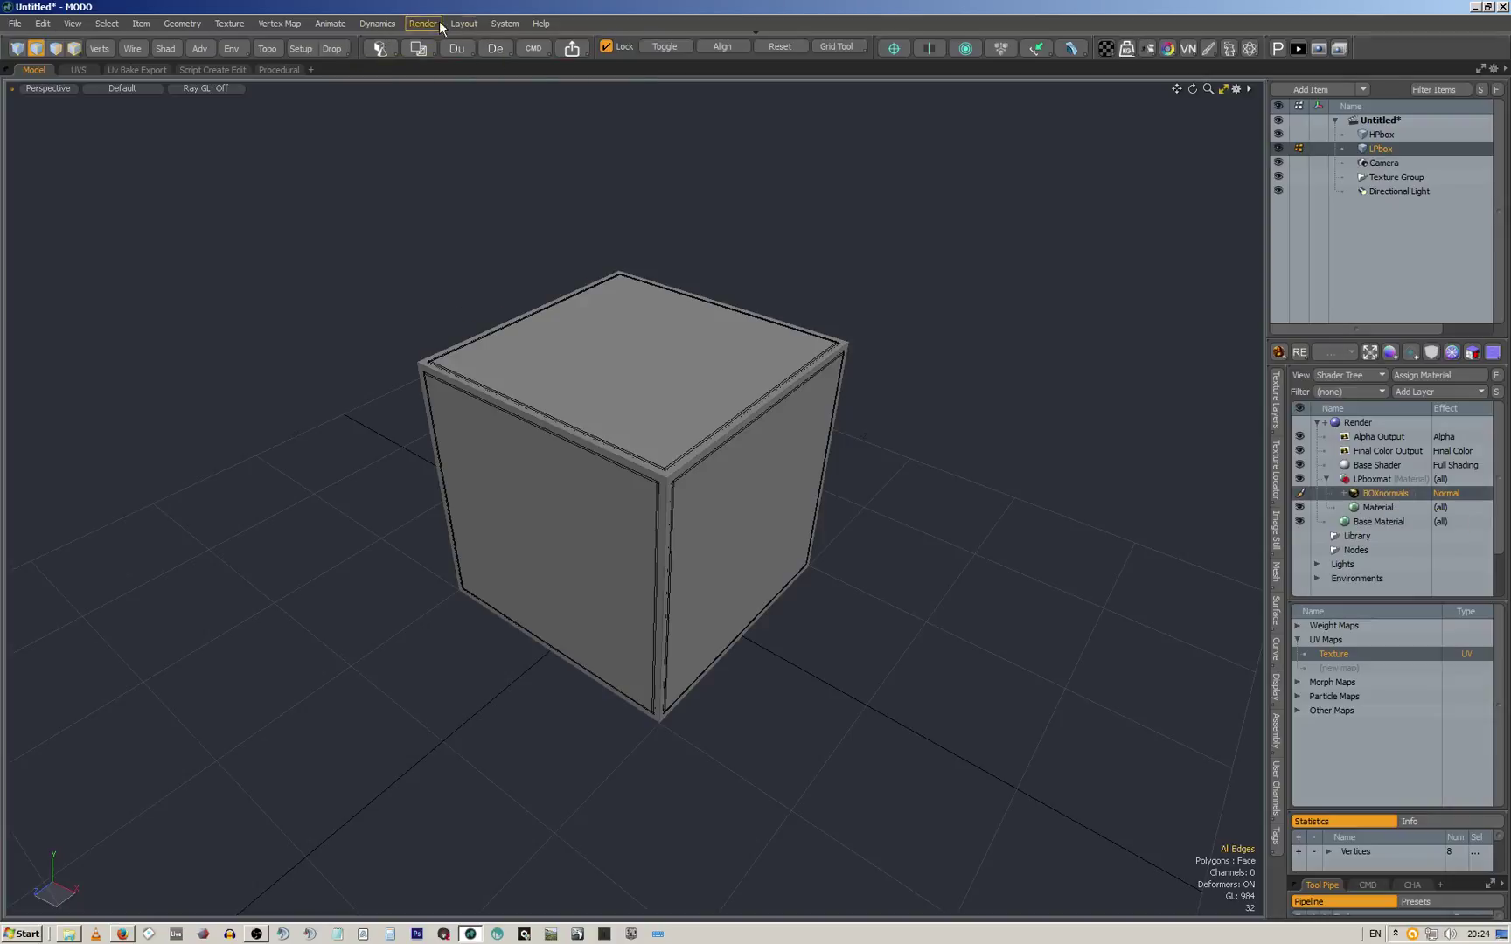
pyautogui.click(505, 23)
pyautogui.click(516, 39)
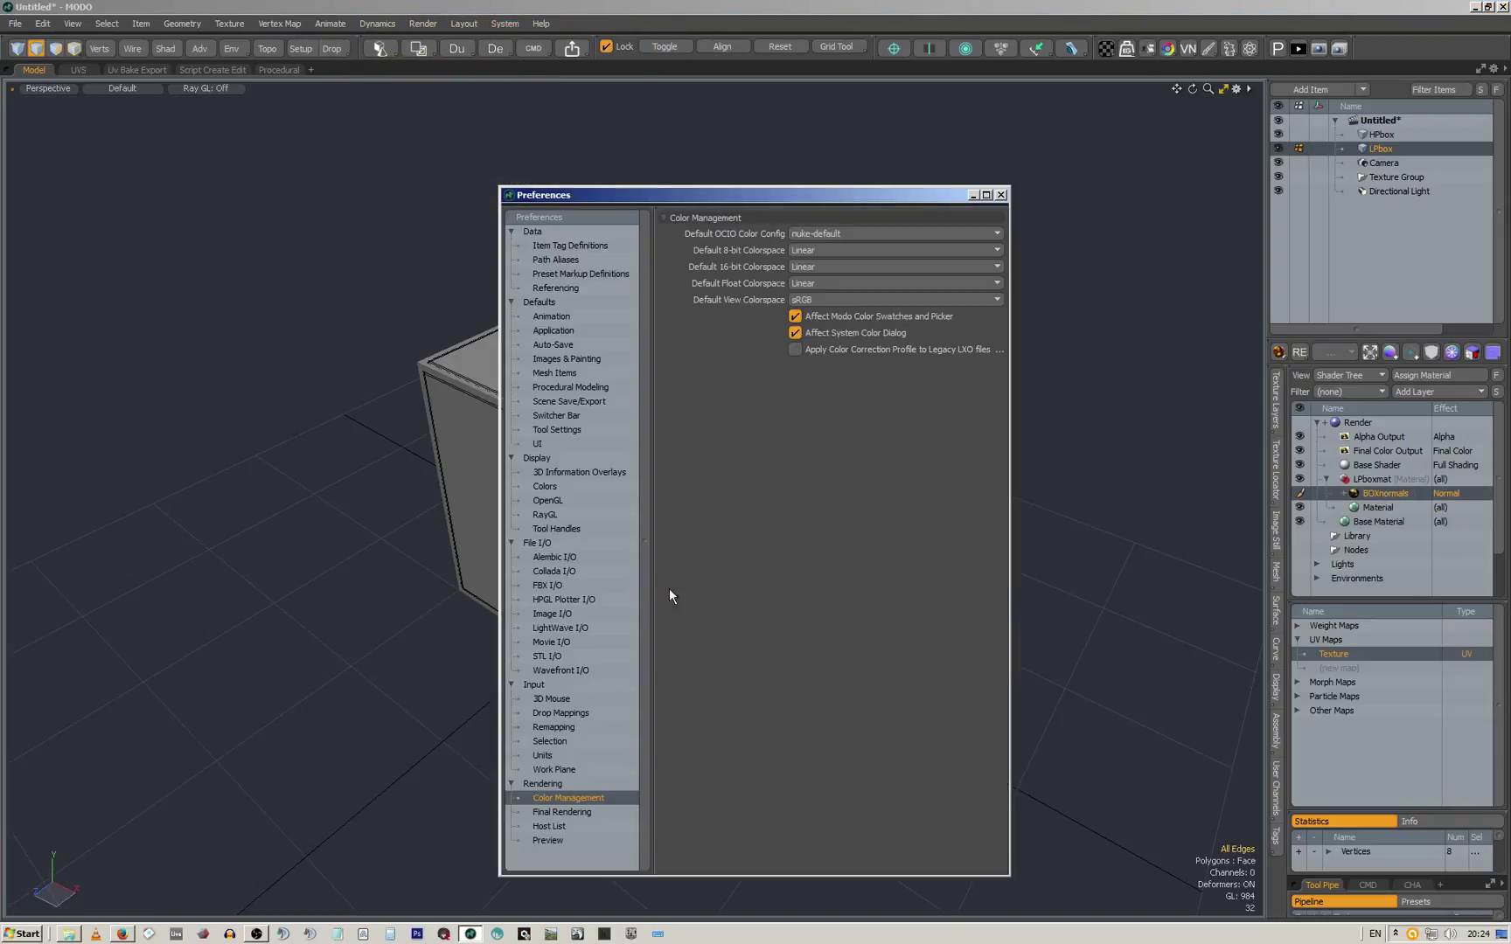
pyautogui.click(829, 250)
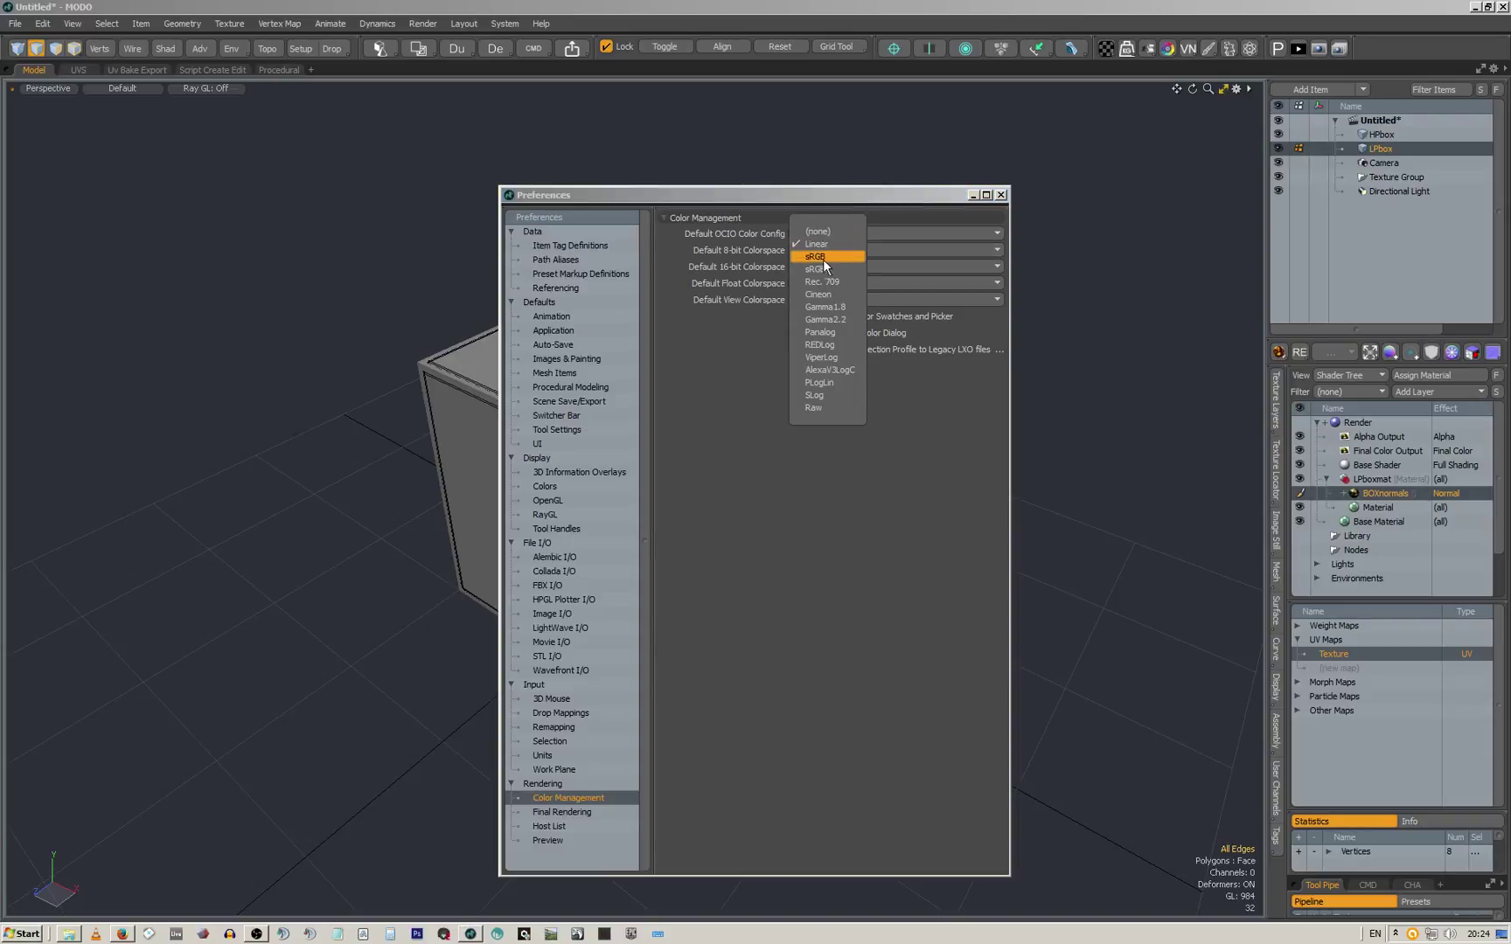
pyautogui.click(657, 445)
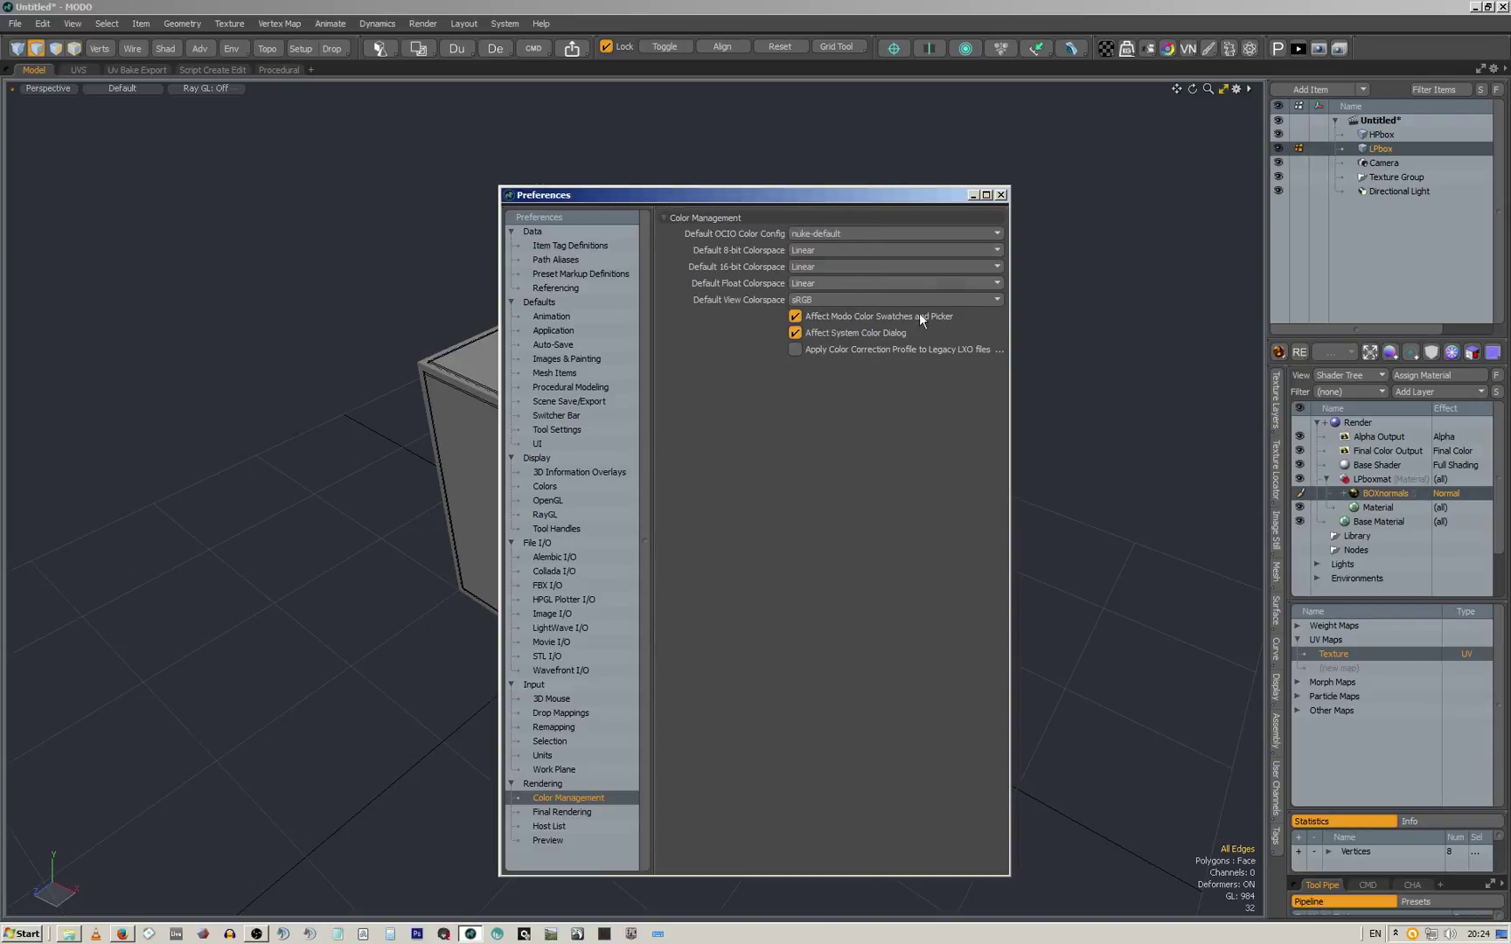
# Check the default 16-bit colorspace options in the Color Management preferences and close the preferences
pyautogui.click(813, 267)
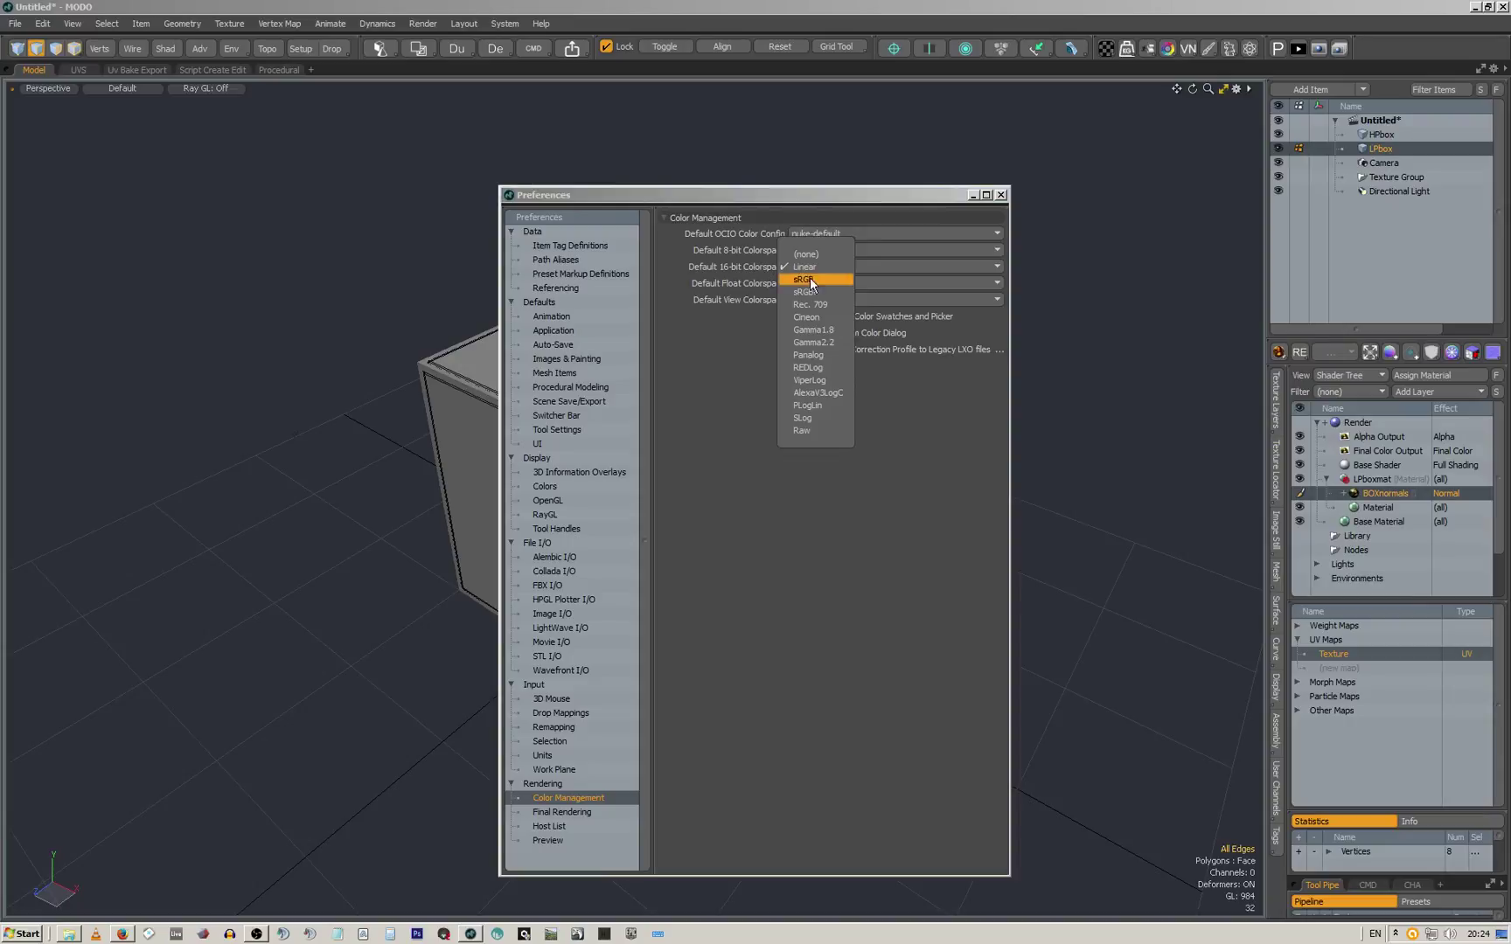
pyautogui.click(707, 509)
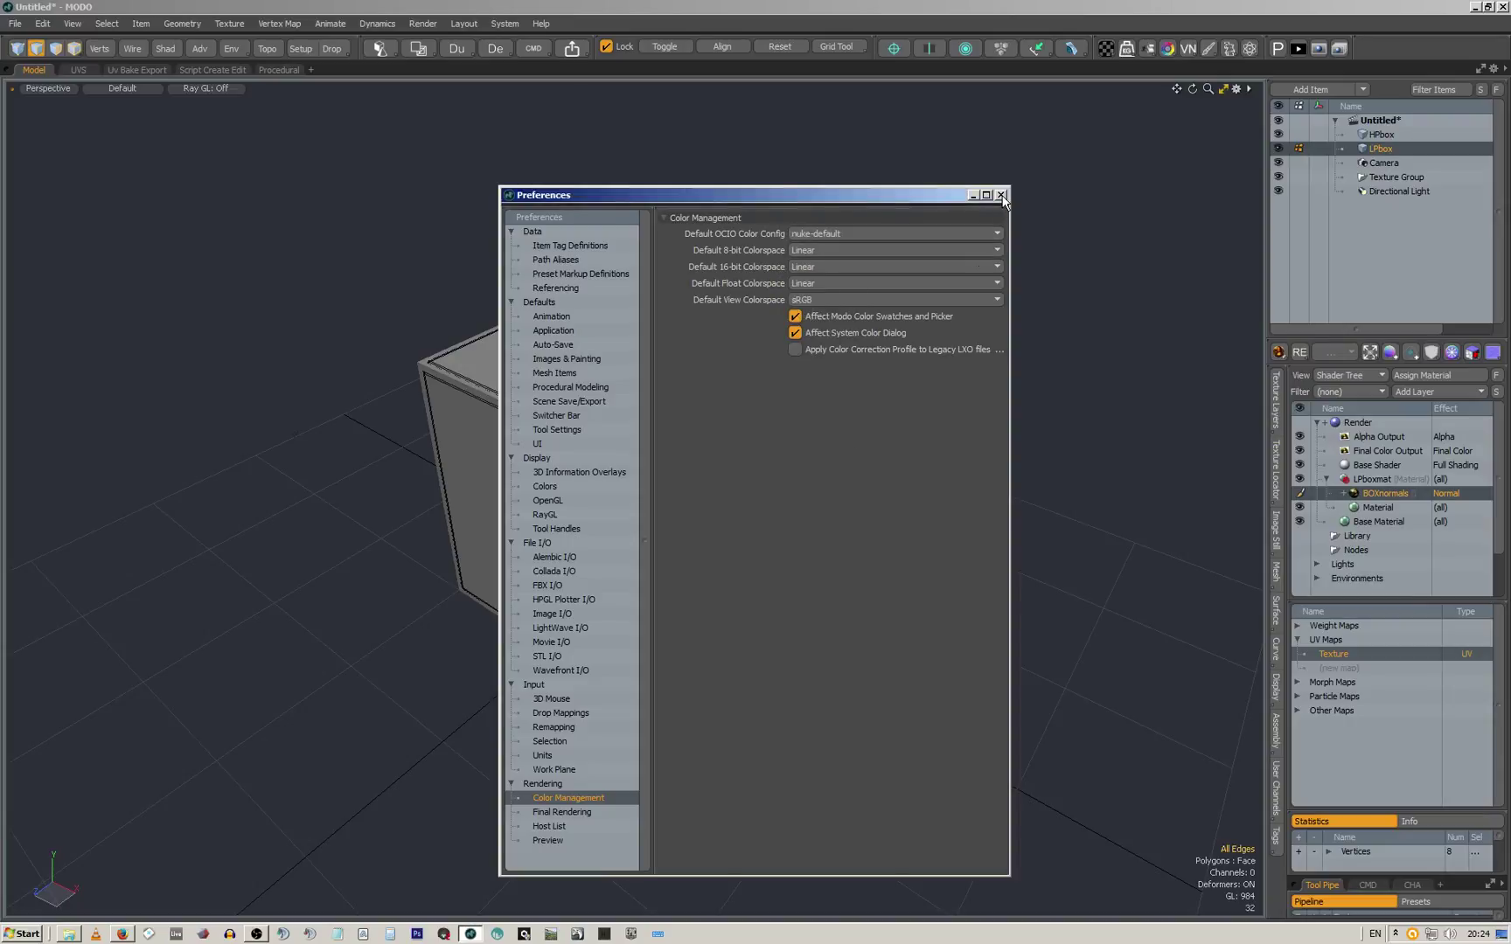
pyautogui.click(1001, 195)
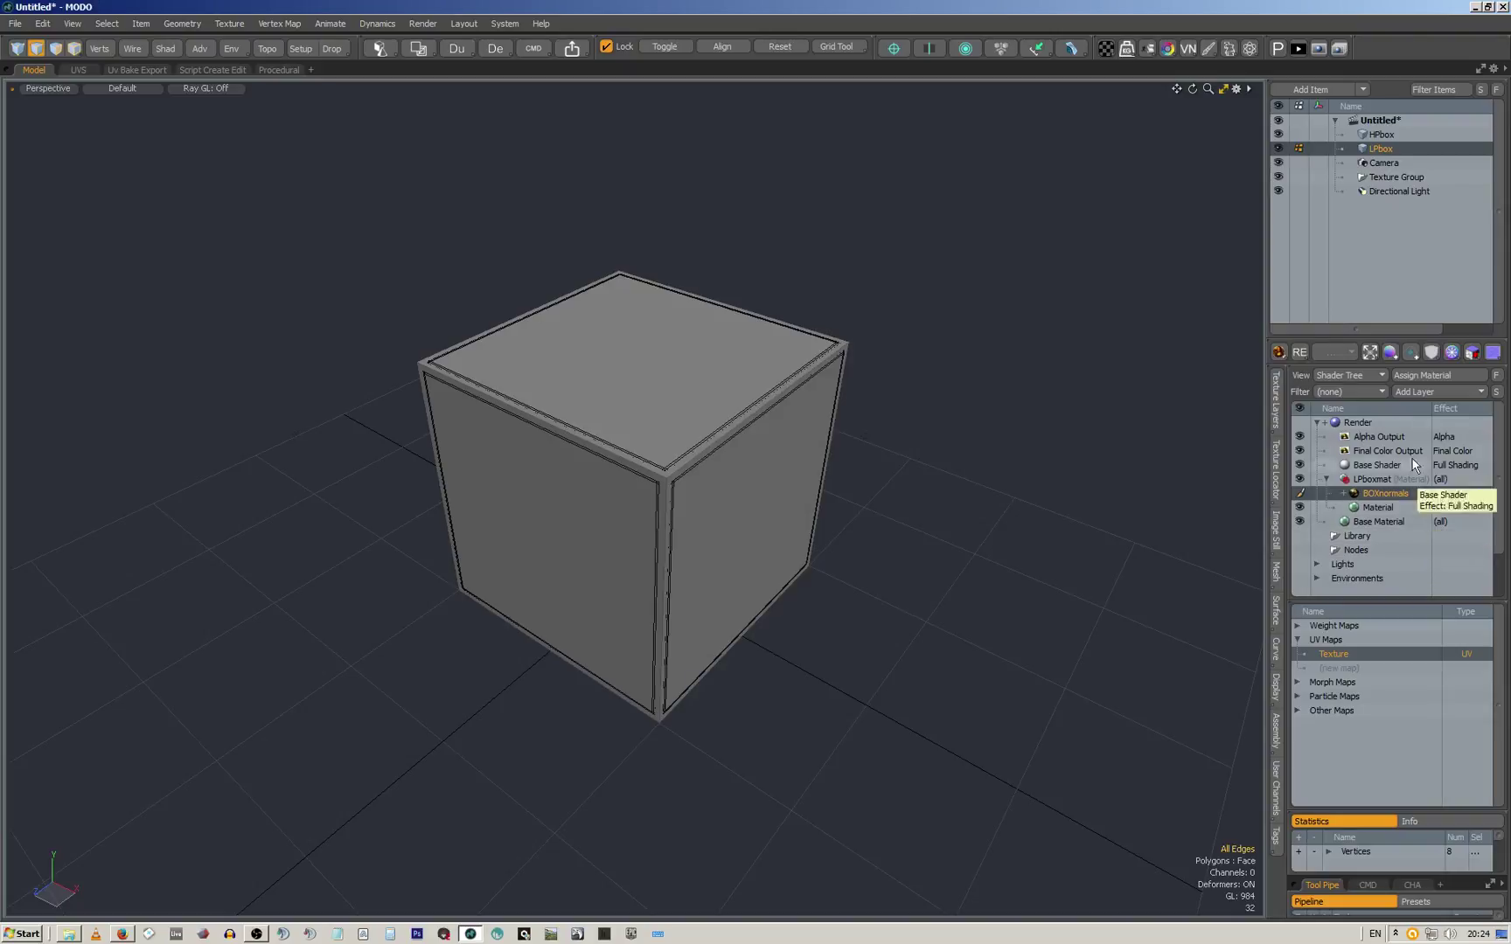
# Add a relative morph map named Cage to the LPbox mesh and show it in the expanded Morph Maps list
pyautogui.click(1371, 355)
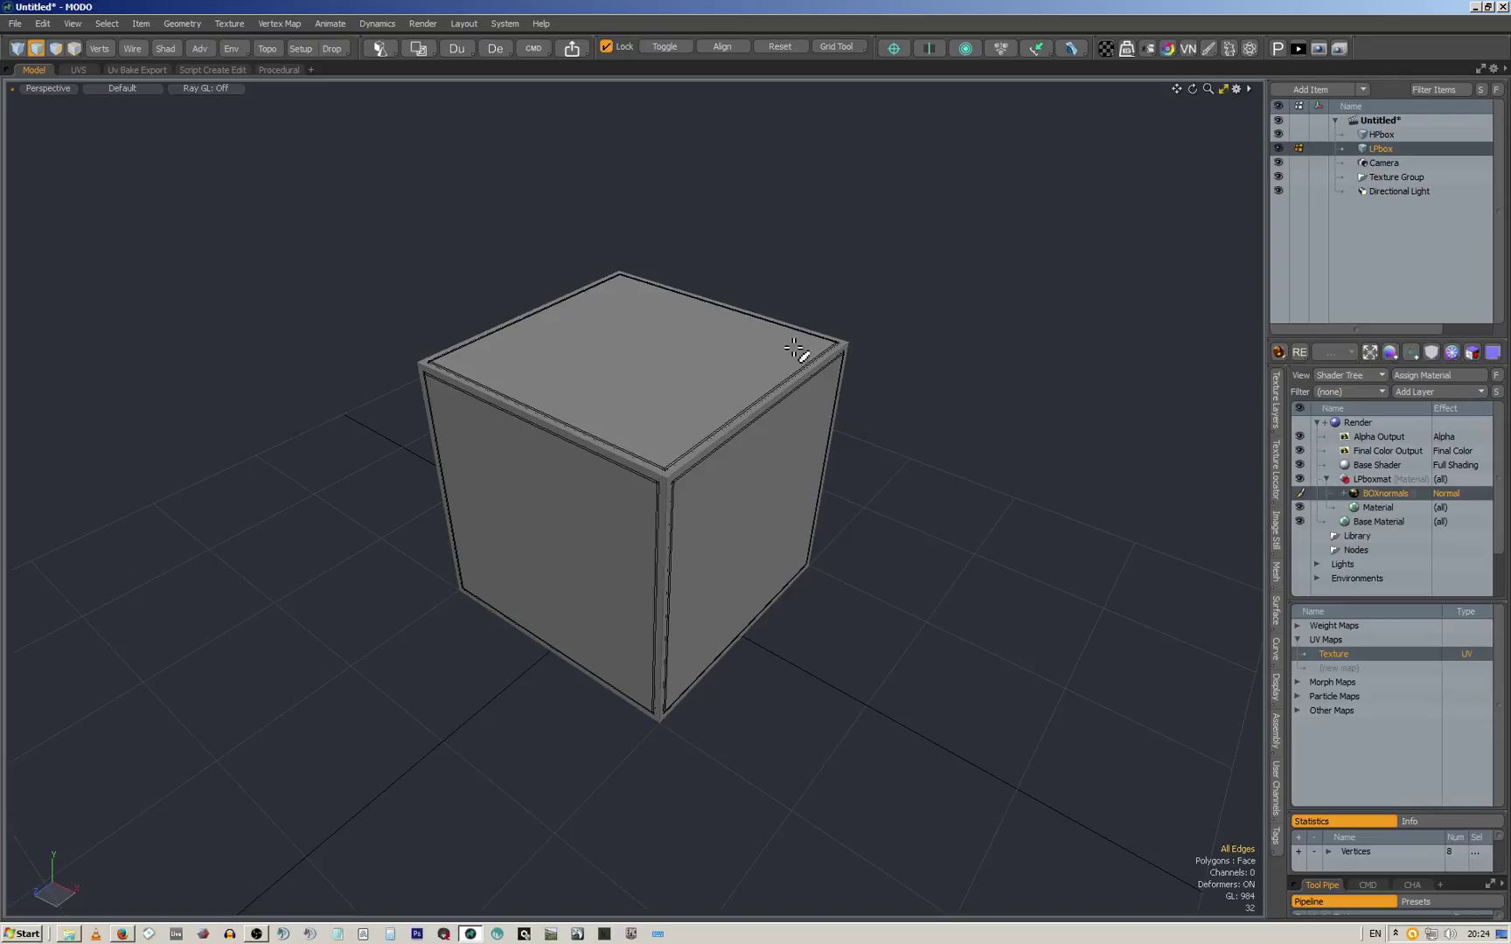
pyautogui.keyDown('alt'); pyautogui.moveTo(719, 456); pyautogui.dragTo(769, 377); pyautogui.keyUp('alt')
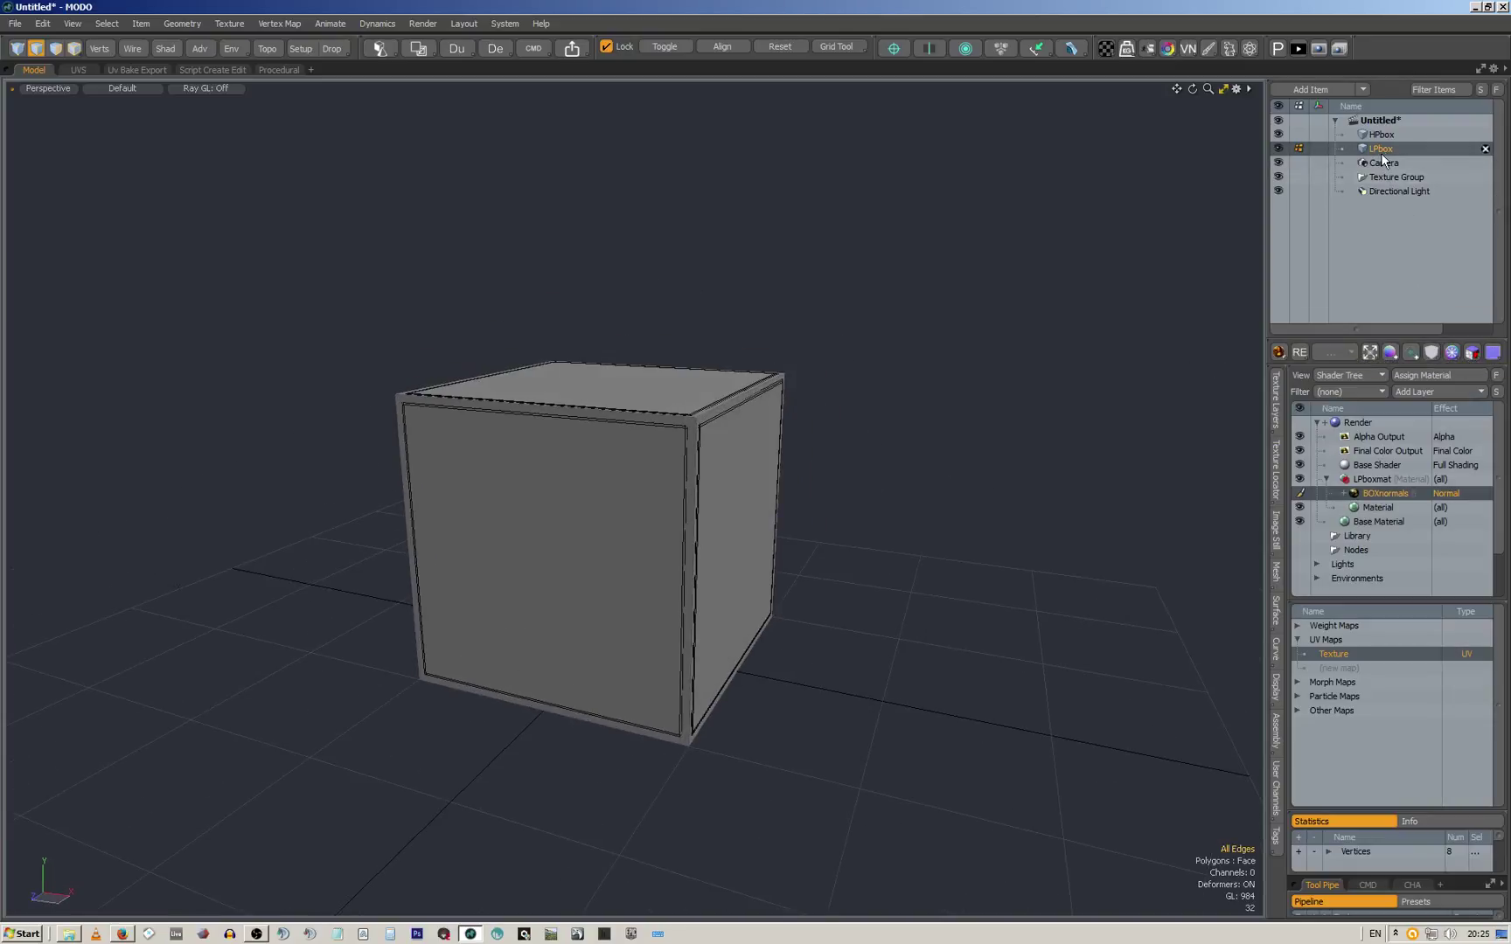
pyautogui.click(1412, 352)
pyautogui.click(1450, 651)
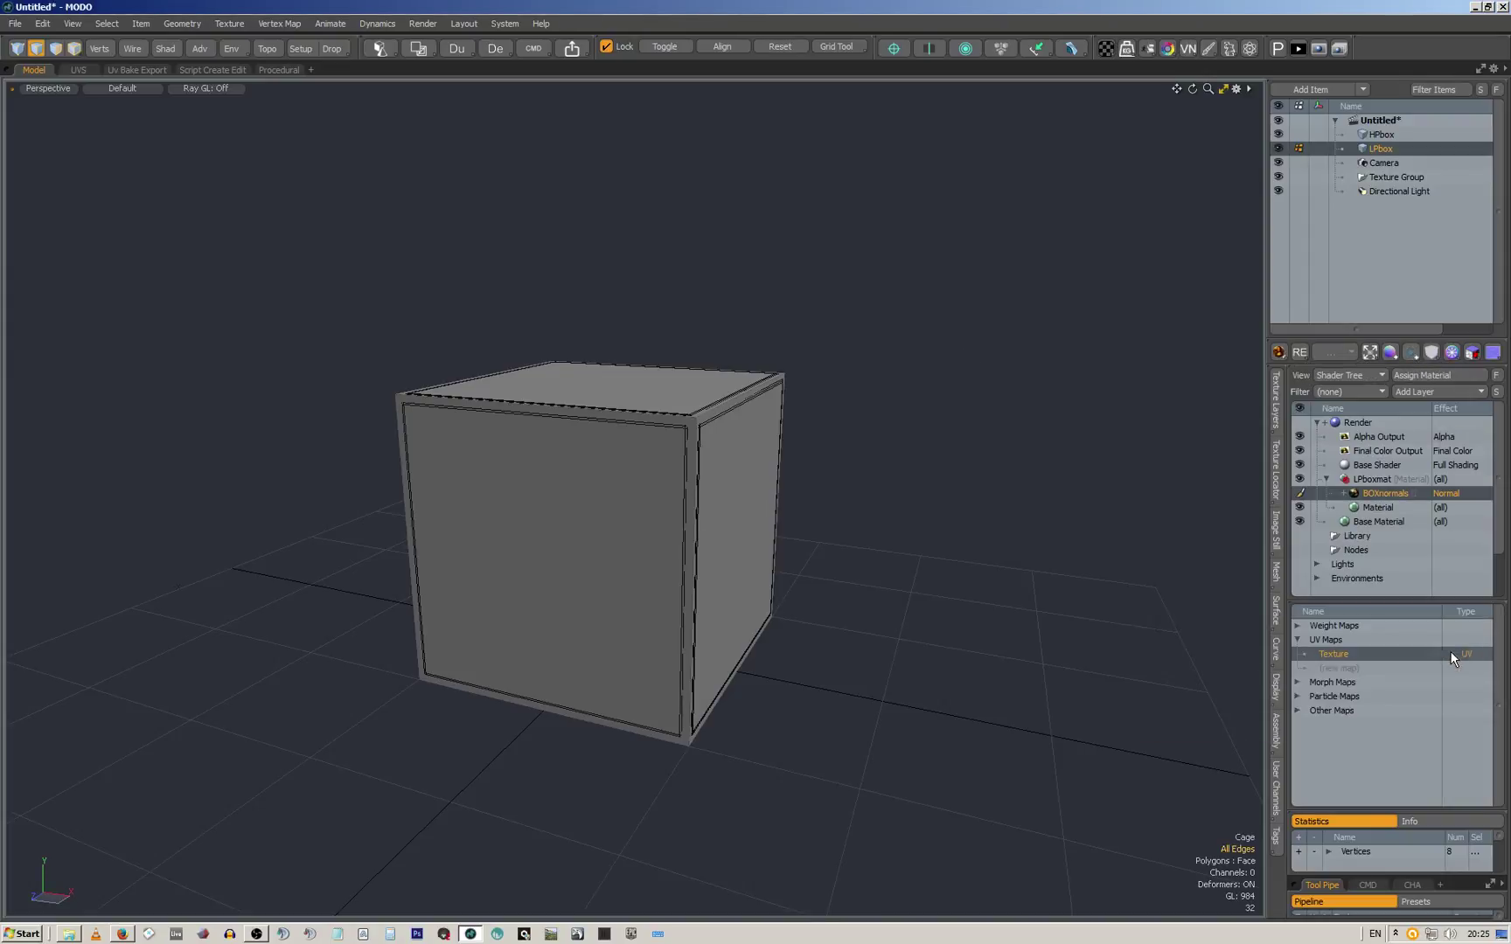
pyautogui.click(1299, 682)
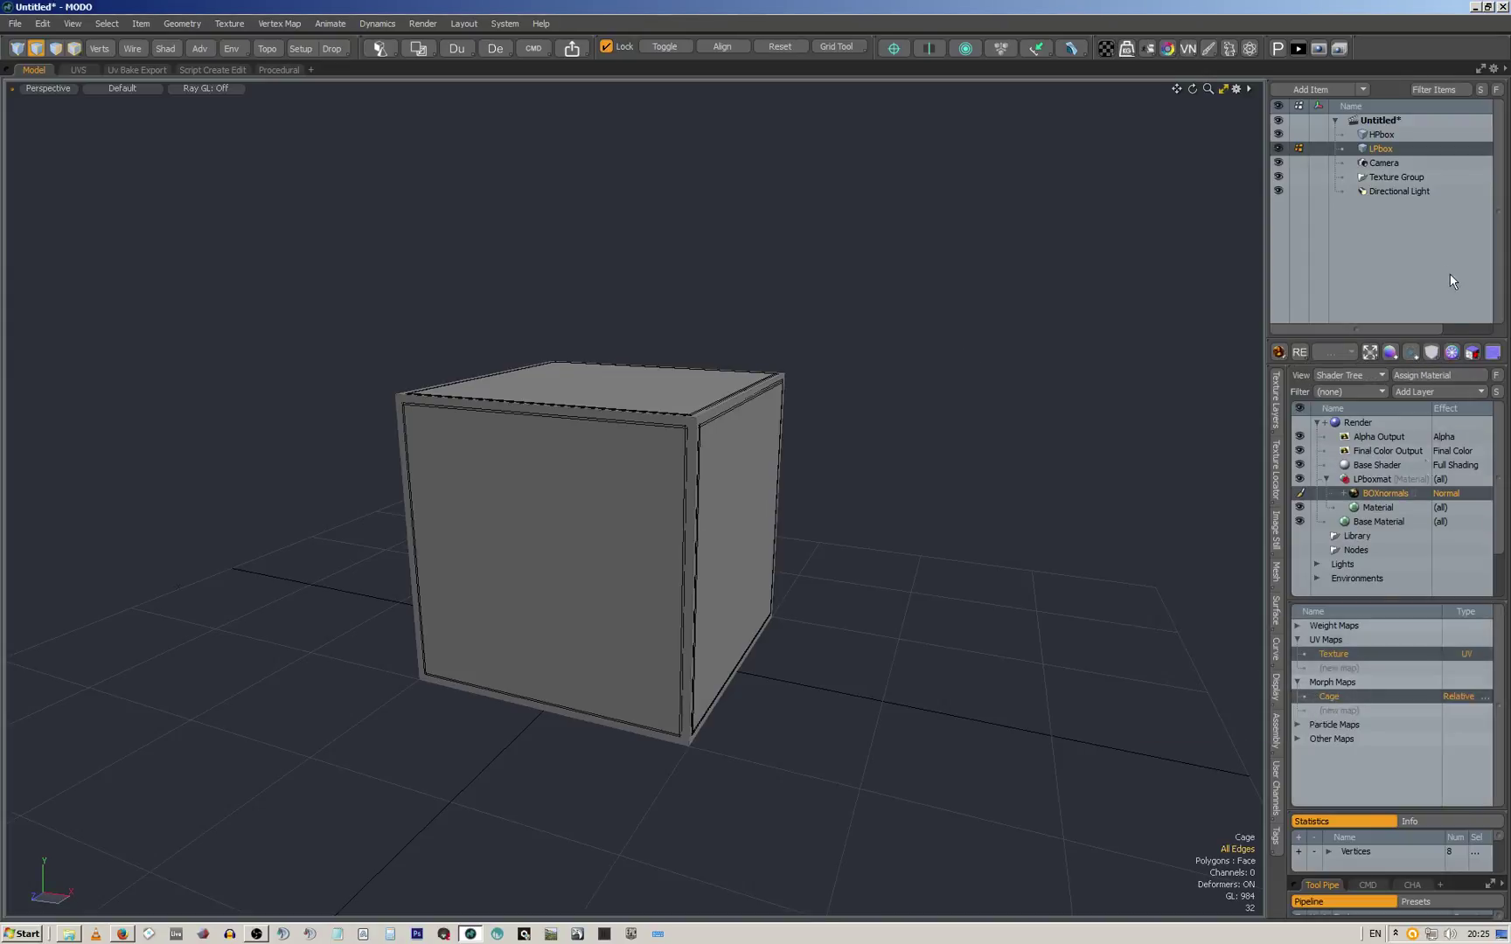
pyautogui.keyDown('alt'); pyautogui.moveTo(961, 296); pyautogui.dragTo(692, 445); pyautogui.keyUp('alt')
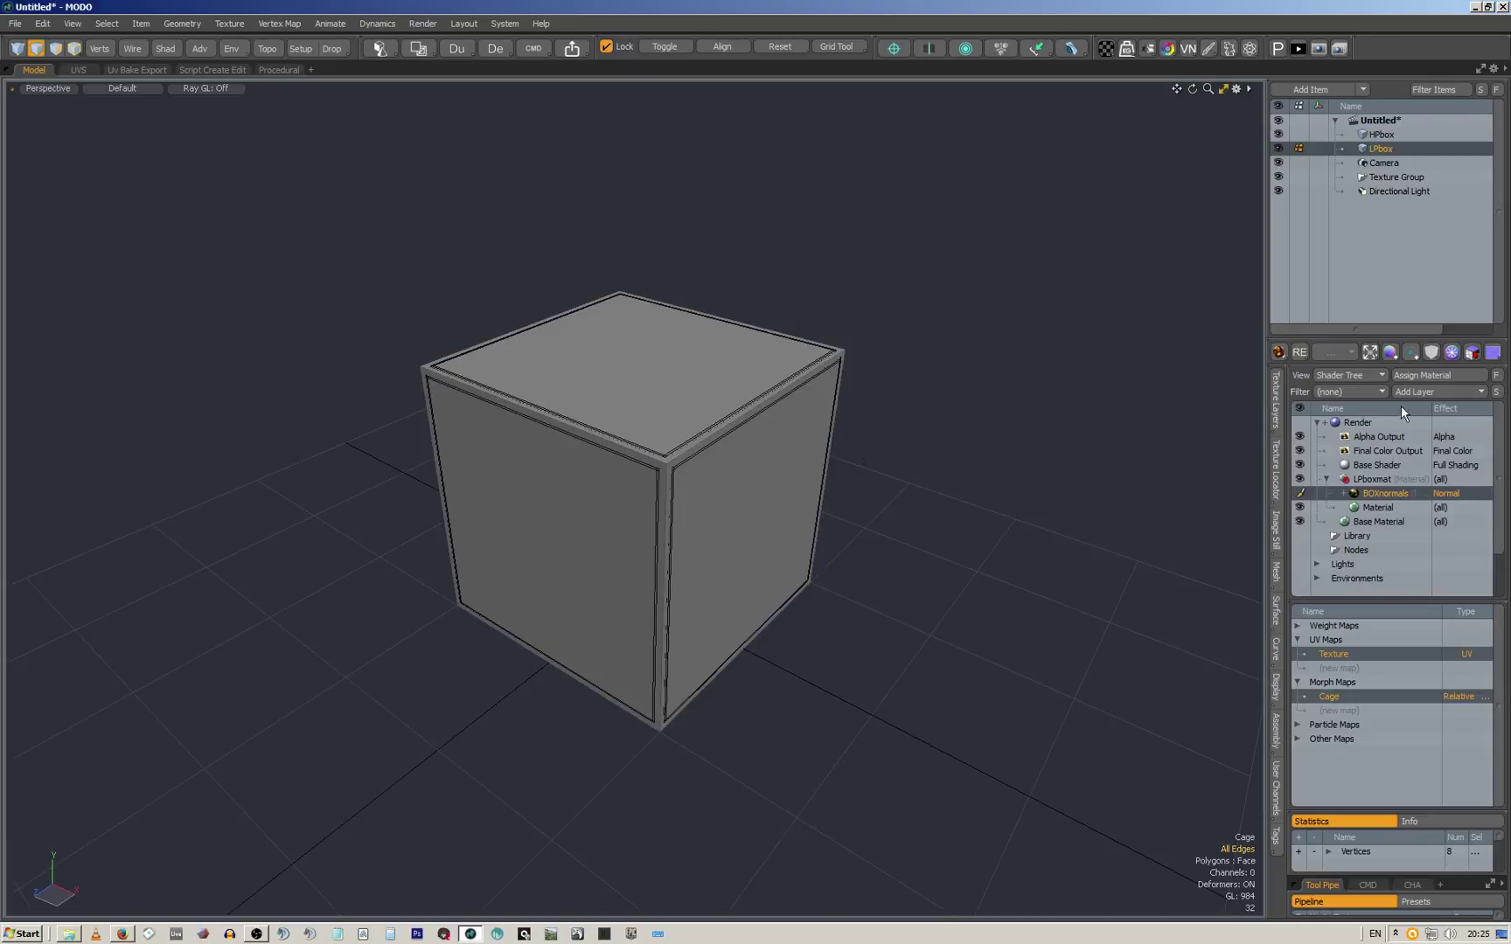
# Add the cage view to LPbox and push the Cage morph outward by a distance of 2
pyautogui.click(1432, 353)
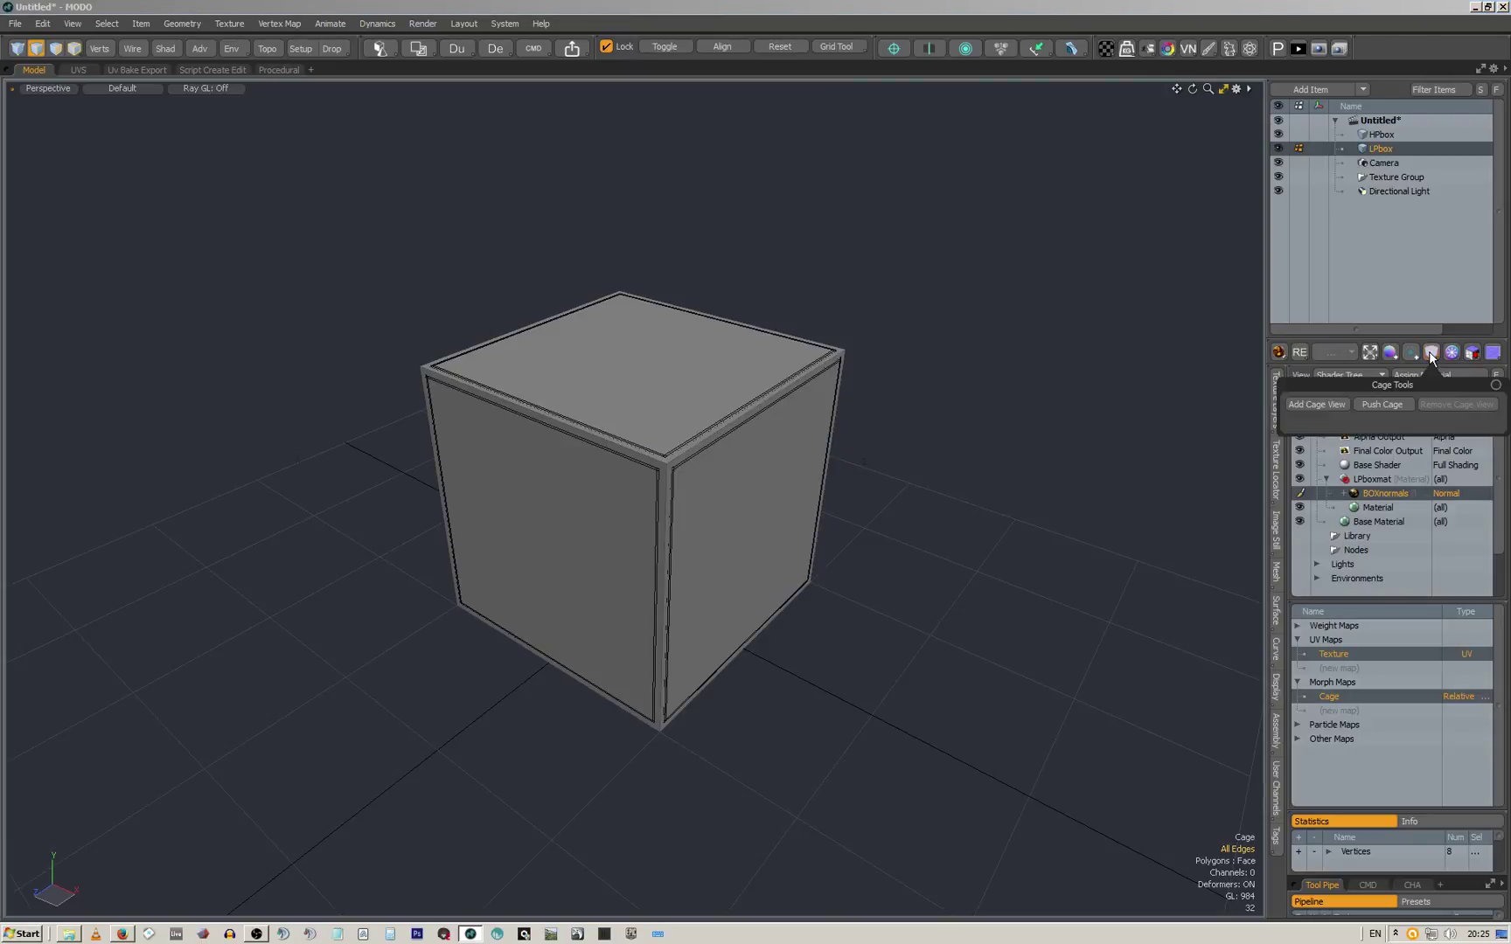
pyautogui.click(1339, 406)
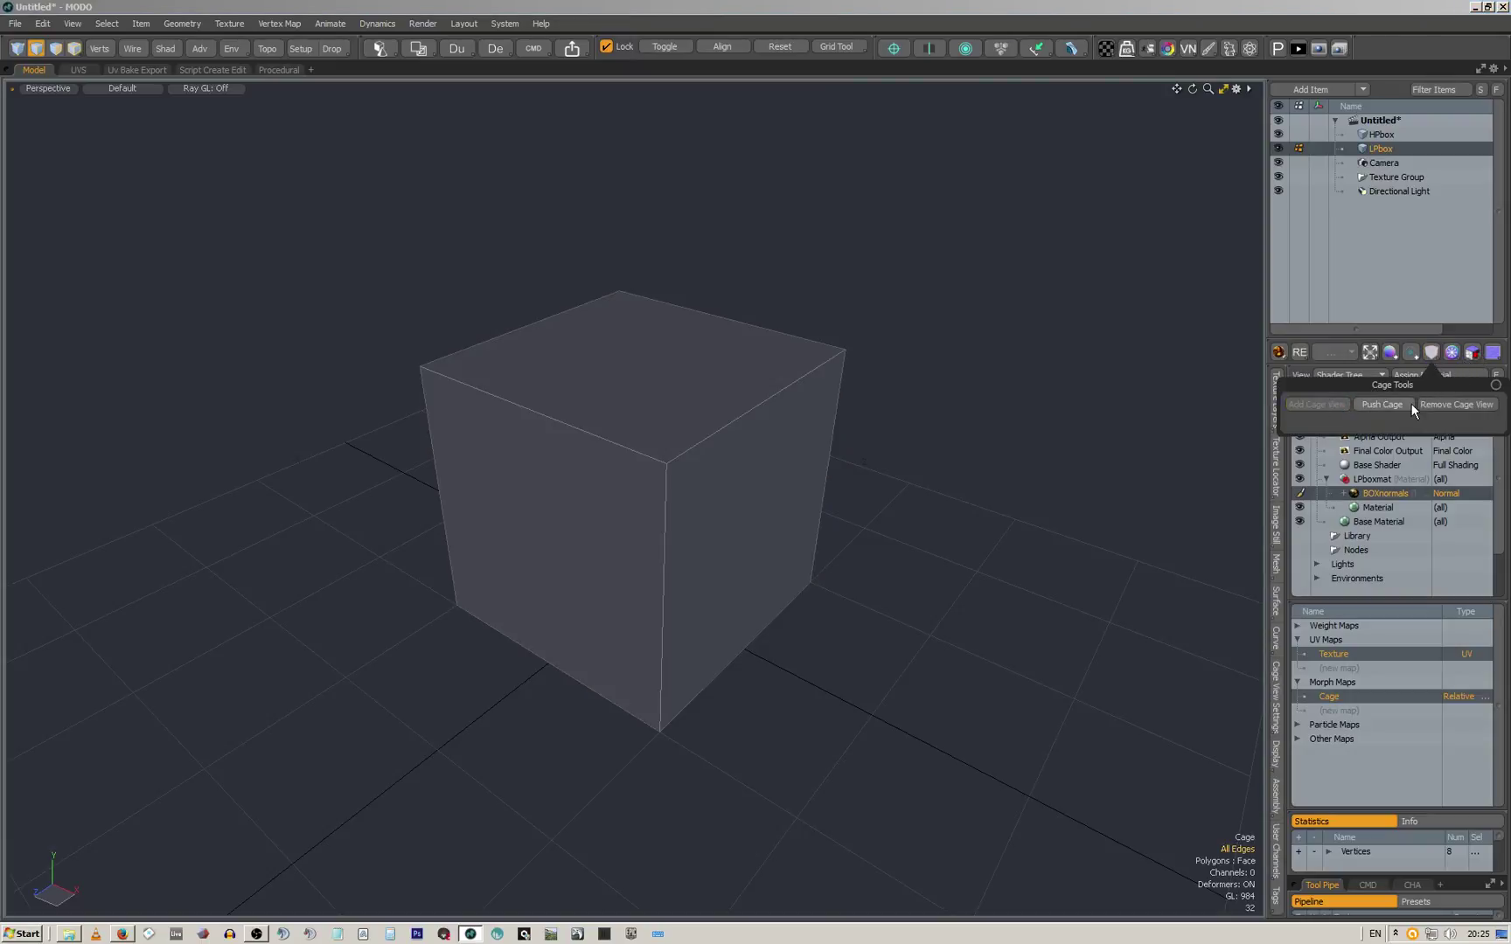
pyautogui.click(1379, 405)
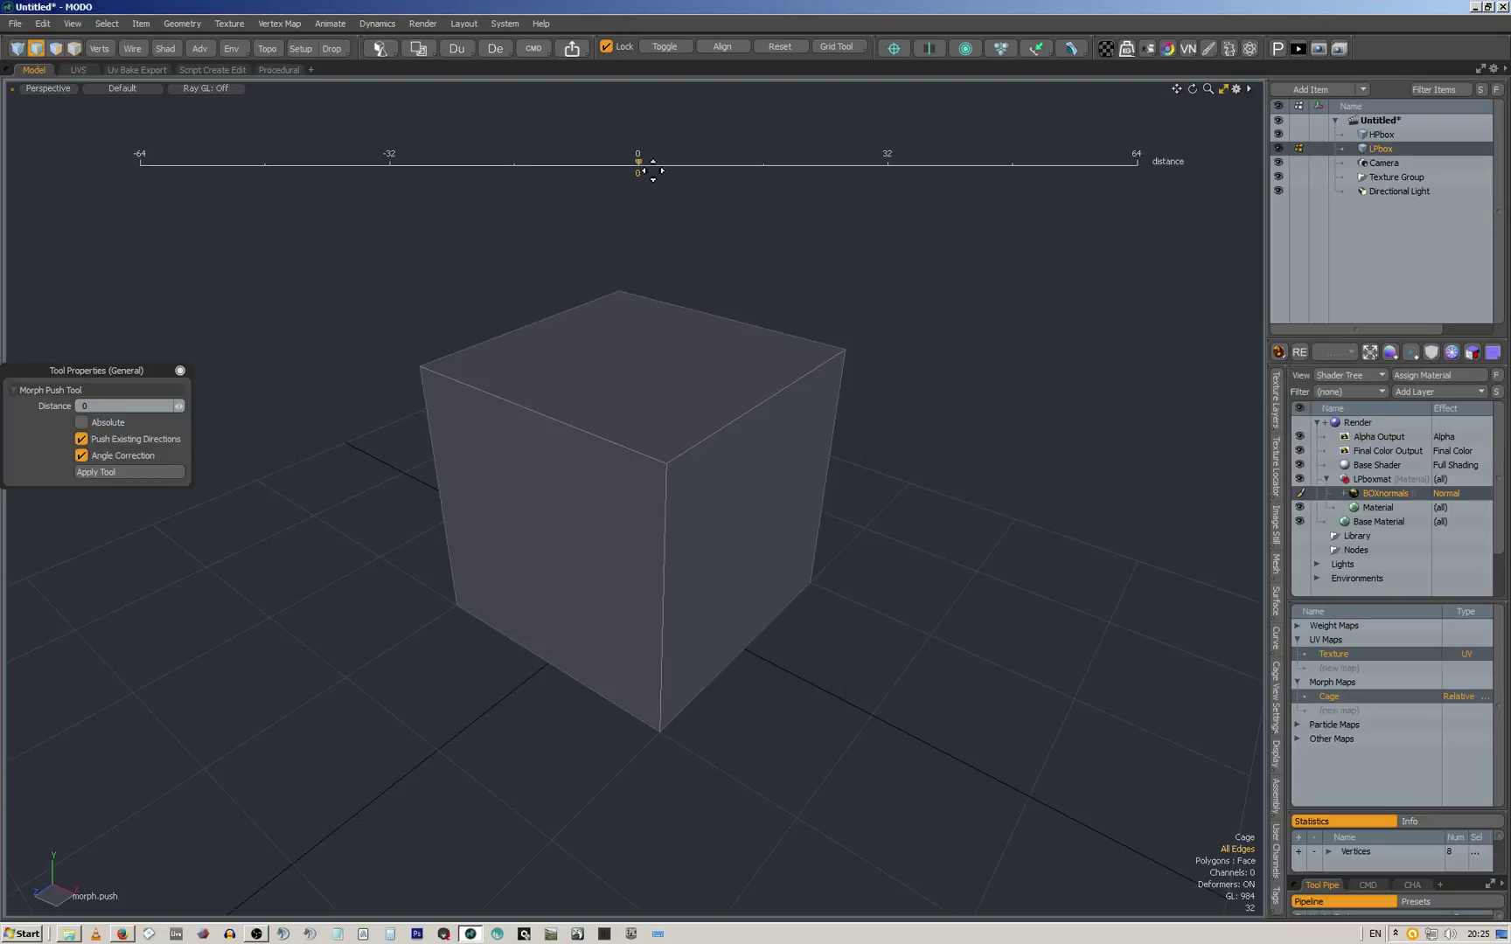
pyautogui.moveTo(638, 161); pyautogui.dragTo(654, 163)
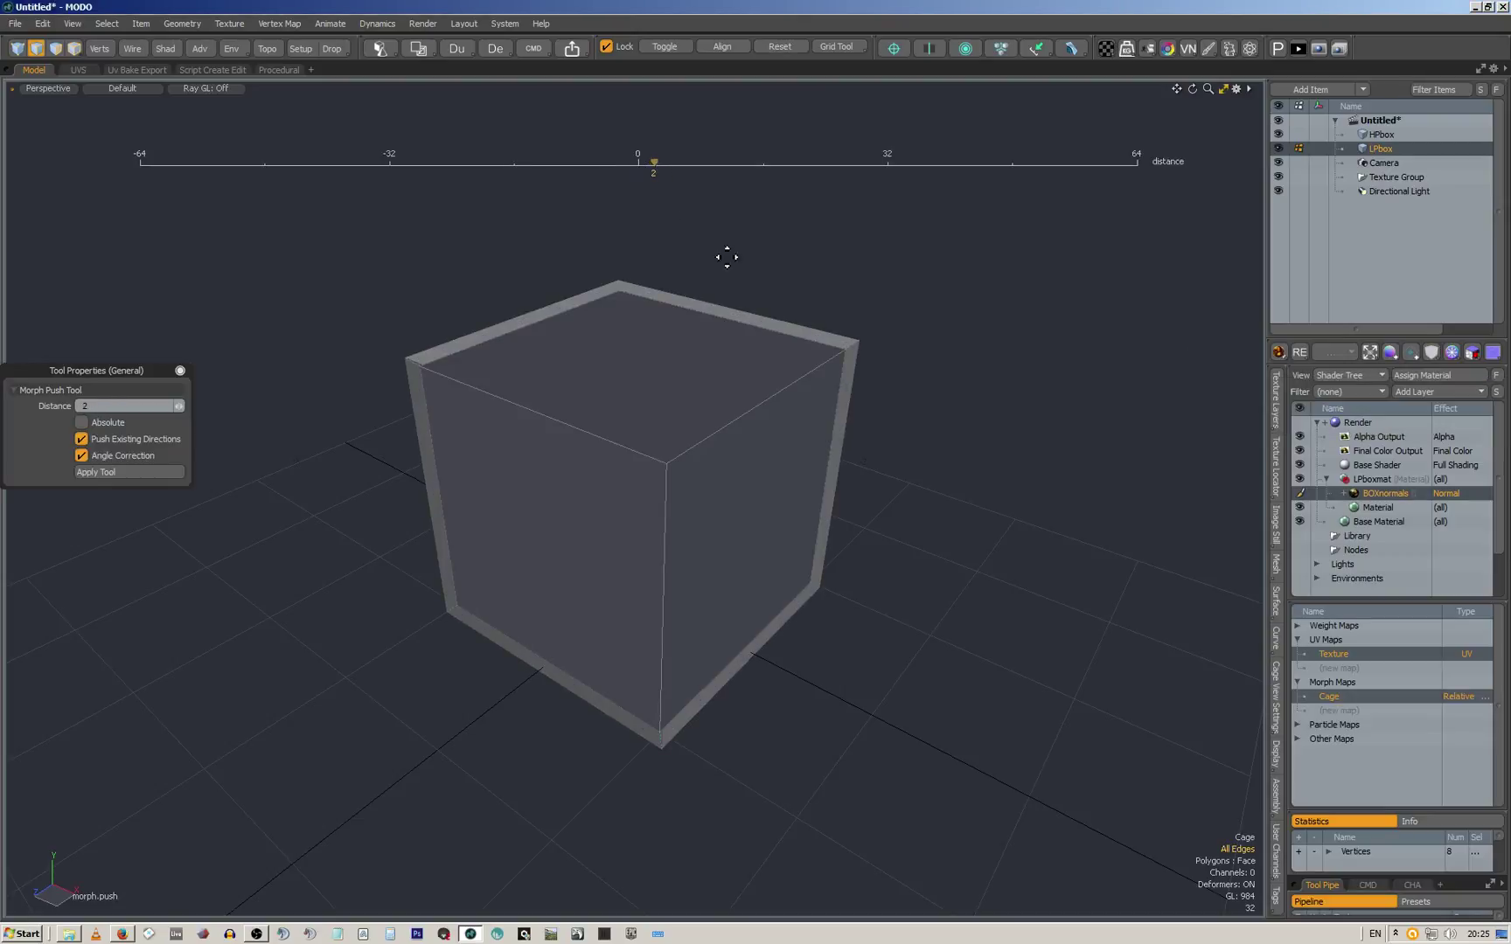
pyautogui.keyDown('alt'); pyautogui.moveTo(833, 395); pyautogui.dragTo(926, 359); pyautogui.keyUp('alt')
pyautogui.press('q')
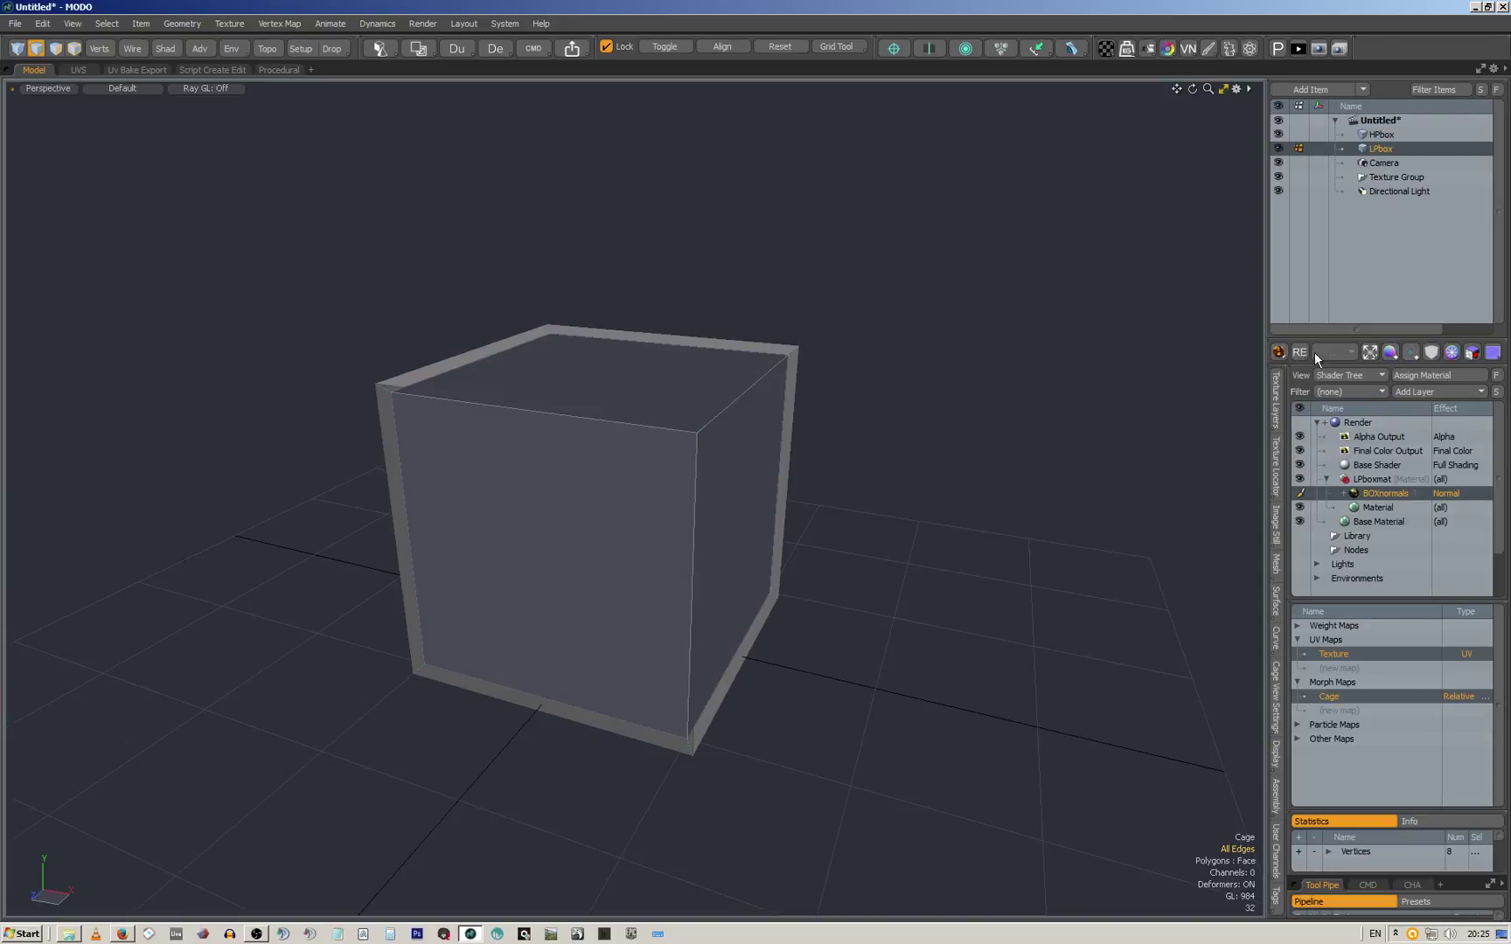
# Review the UV padding tool and the BakeMaps presets, and disable the Final Color Output in the shader tree
pyautogui.click(1453, 353)
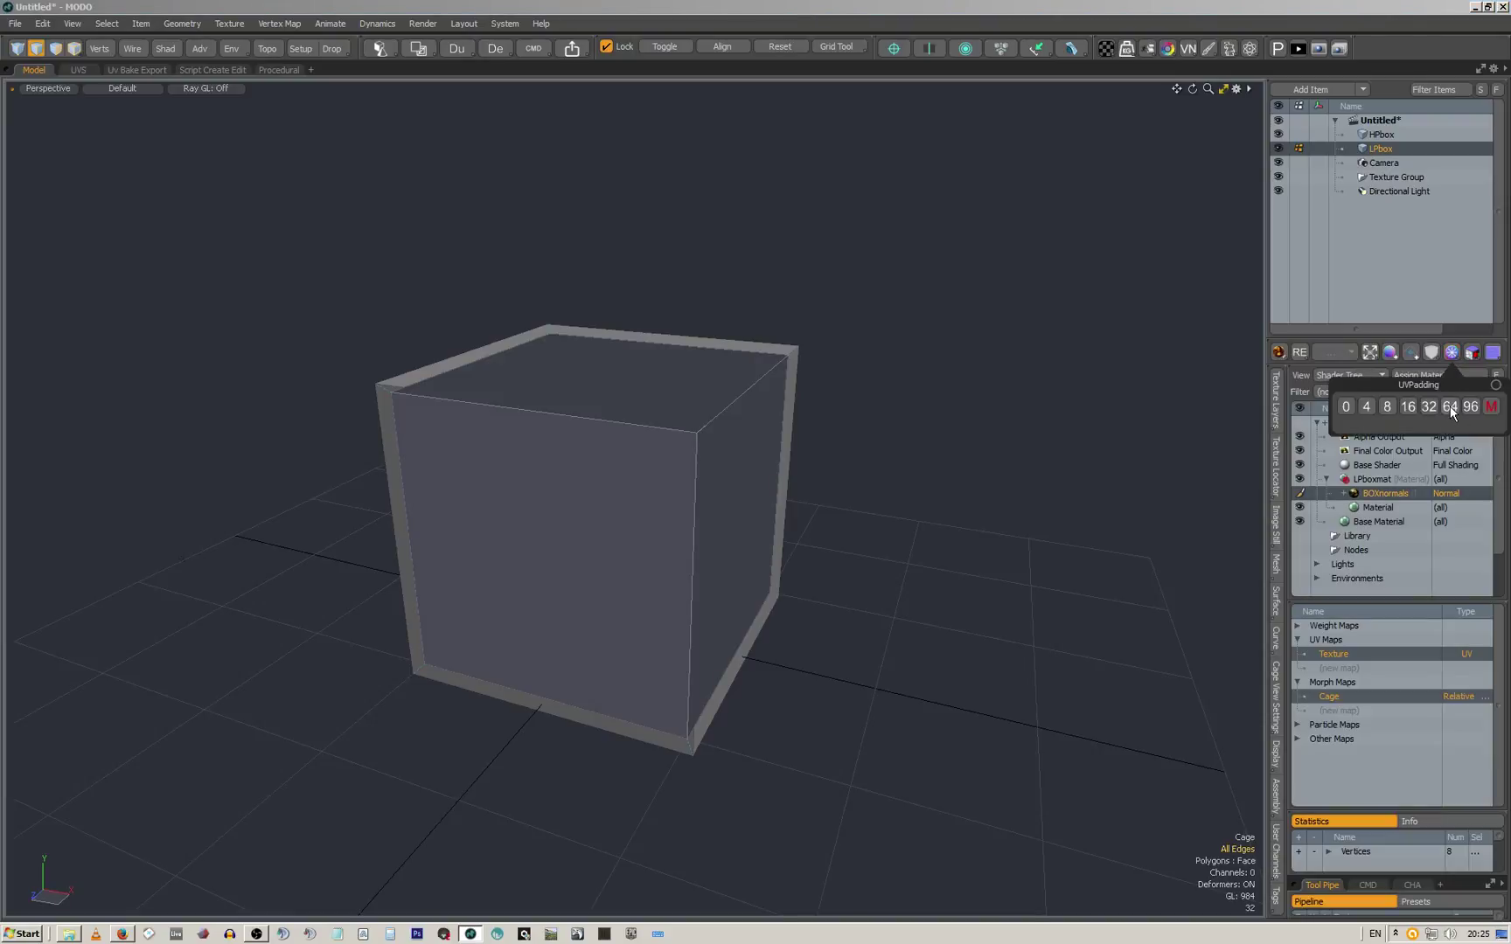
pyautogui.click(1456, 354)
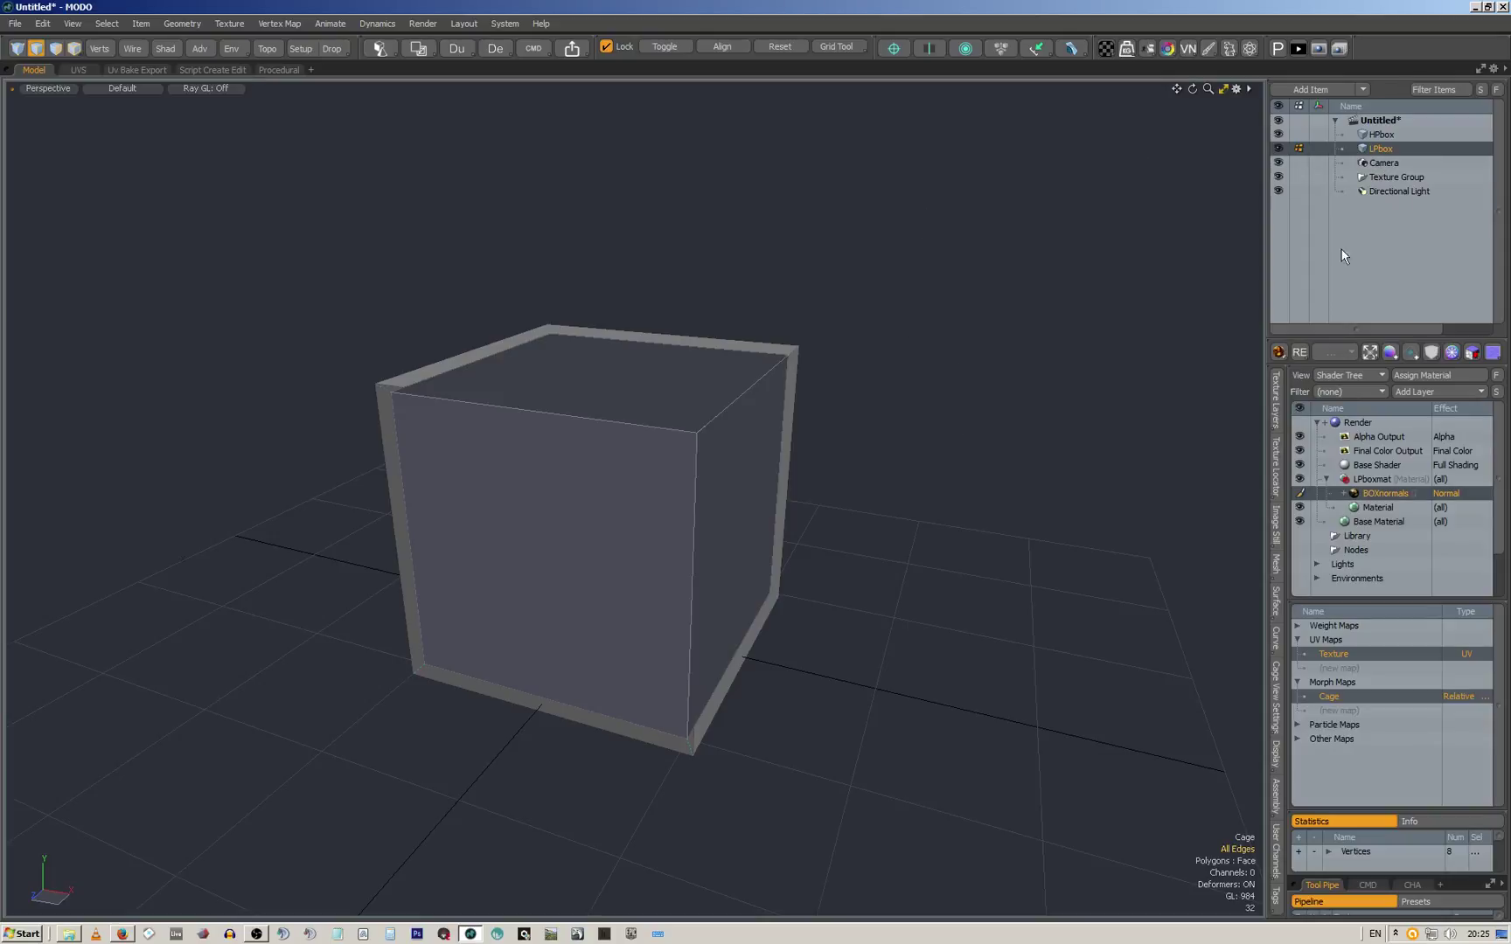
pyautogui.click(1471, 355)
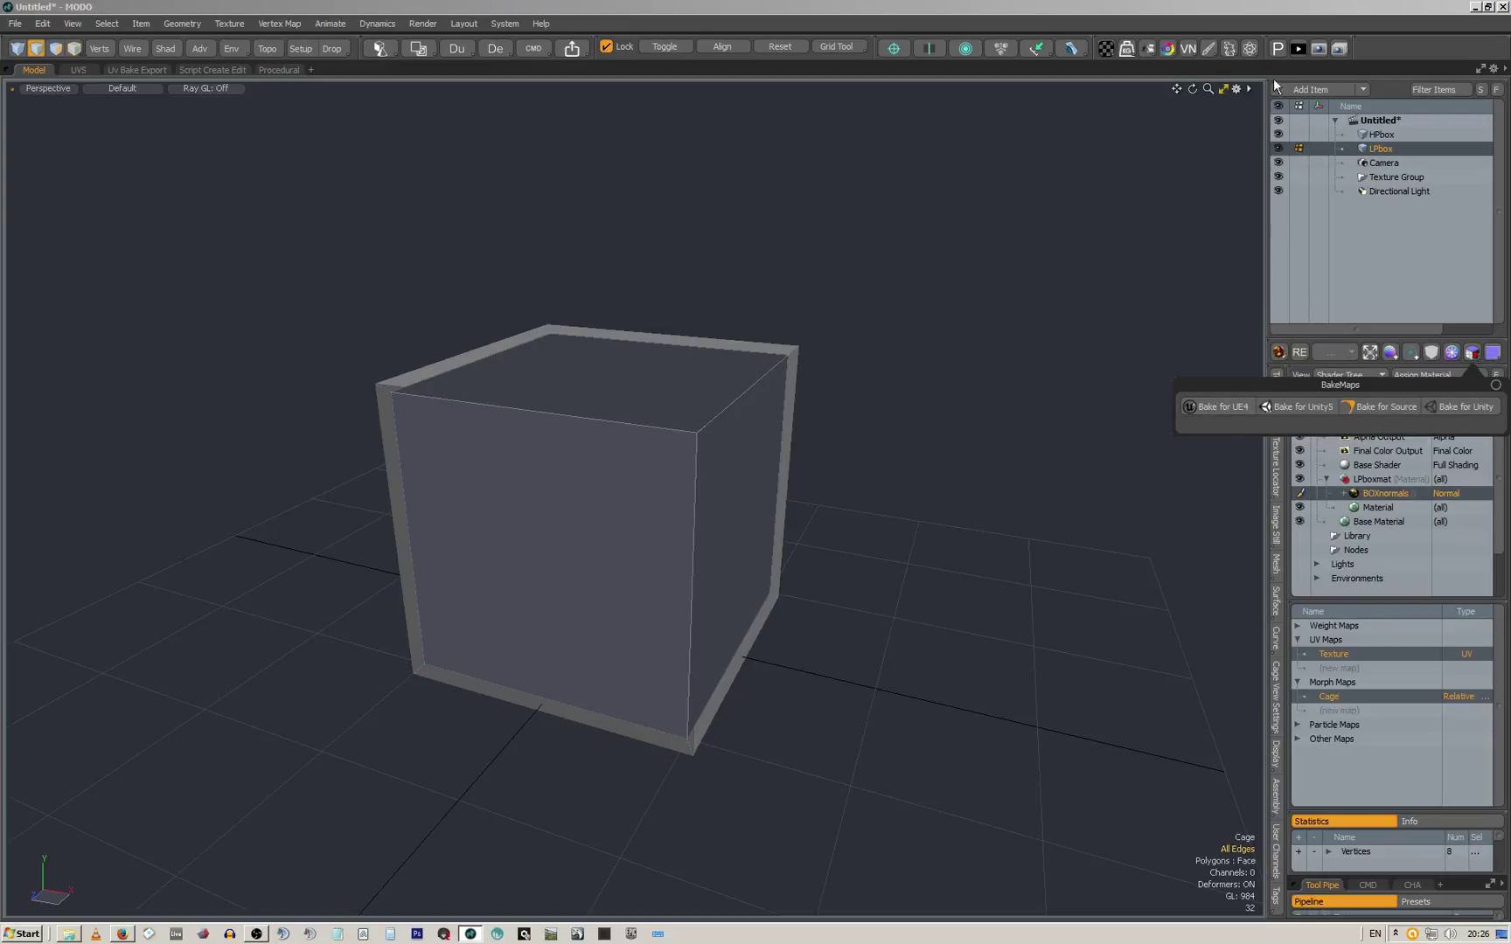
pyautogui.click(1267, 4)
pyautogui.click(1300, 449)
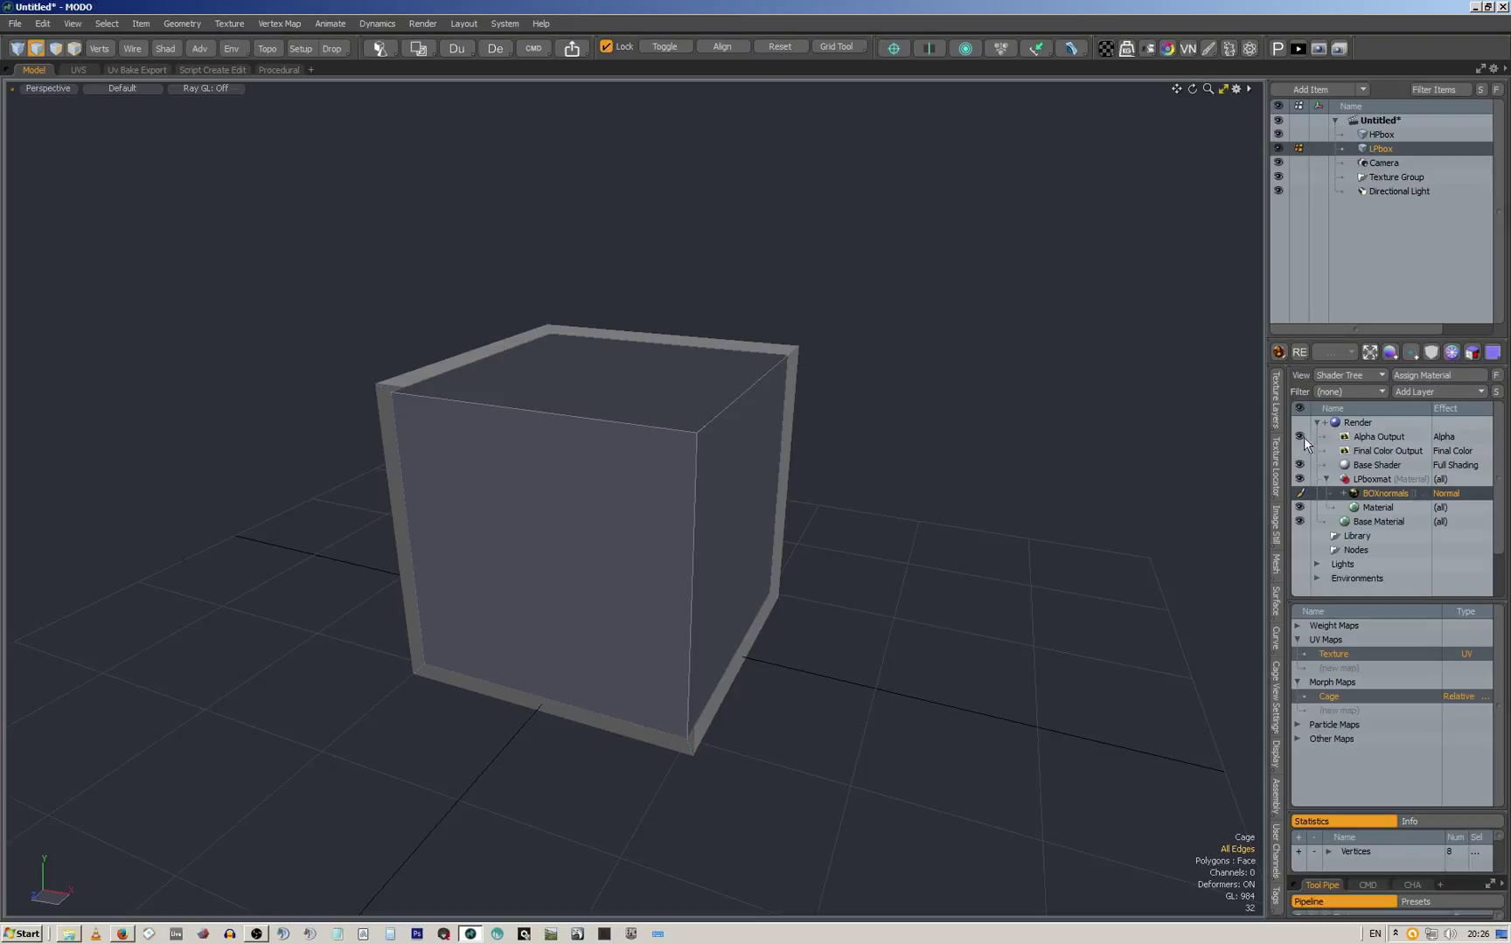
# Examine the UV padding tool and compare the engine presets offered for BakeMaps and Bake Normals Only
pyautogui.click(1449, 353)
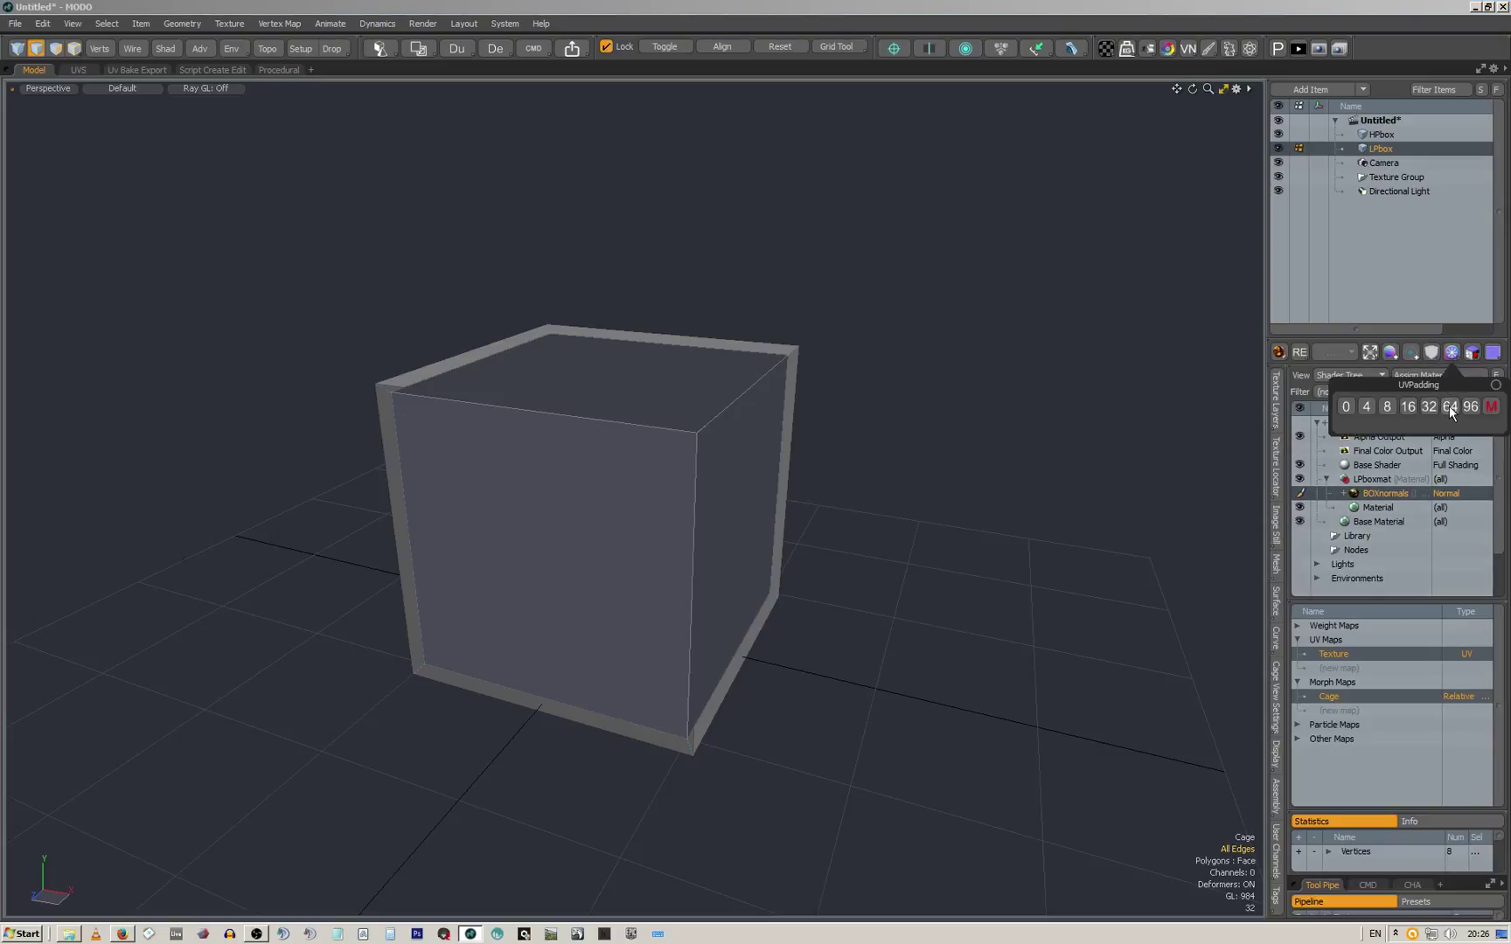
pyautogui.click(1472, 354)
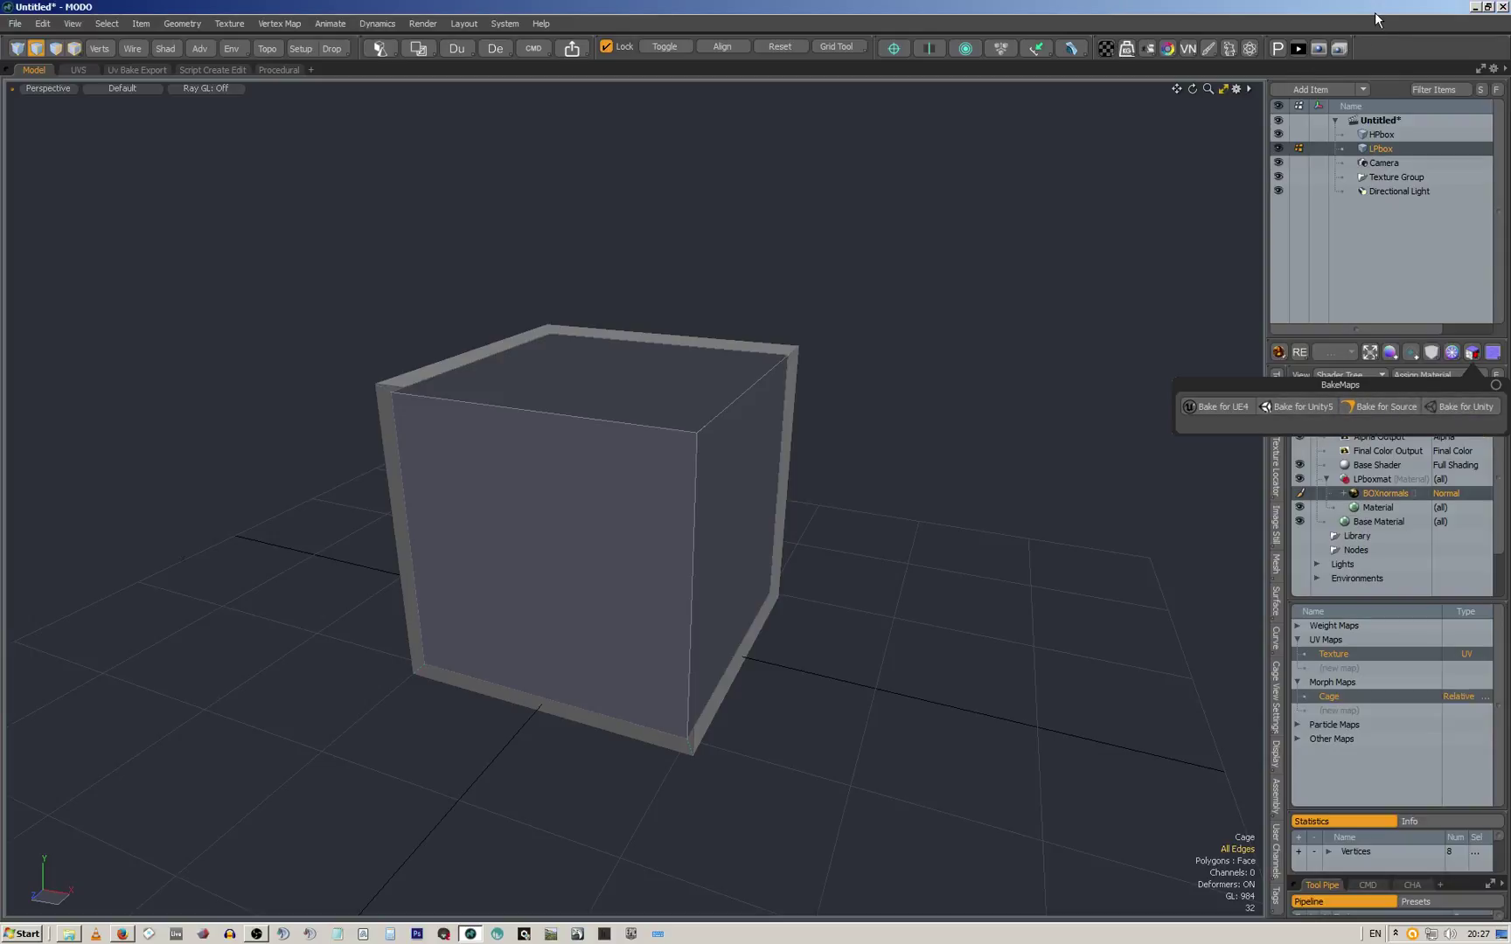
pyautogui.click(1472, 352)
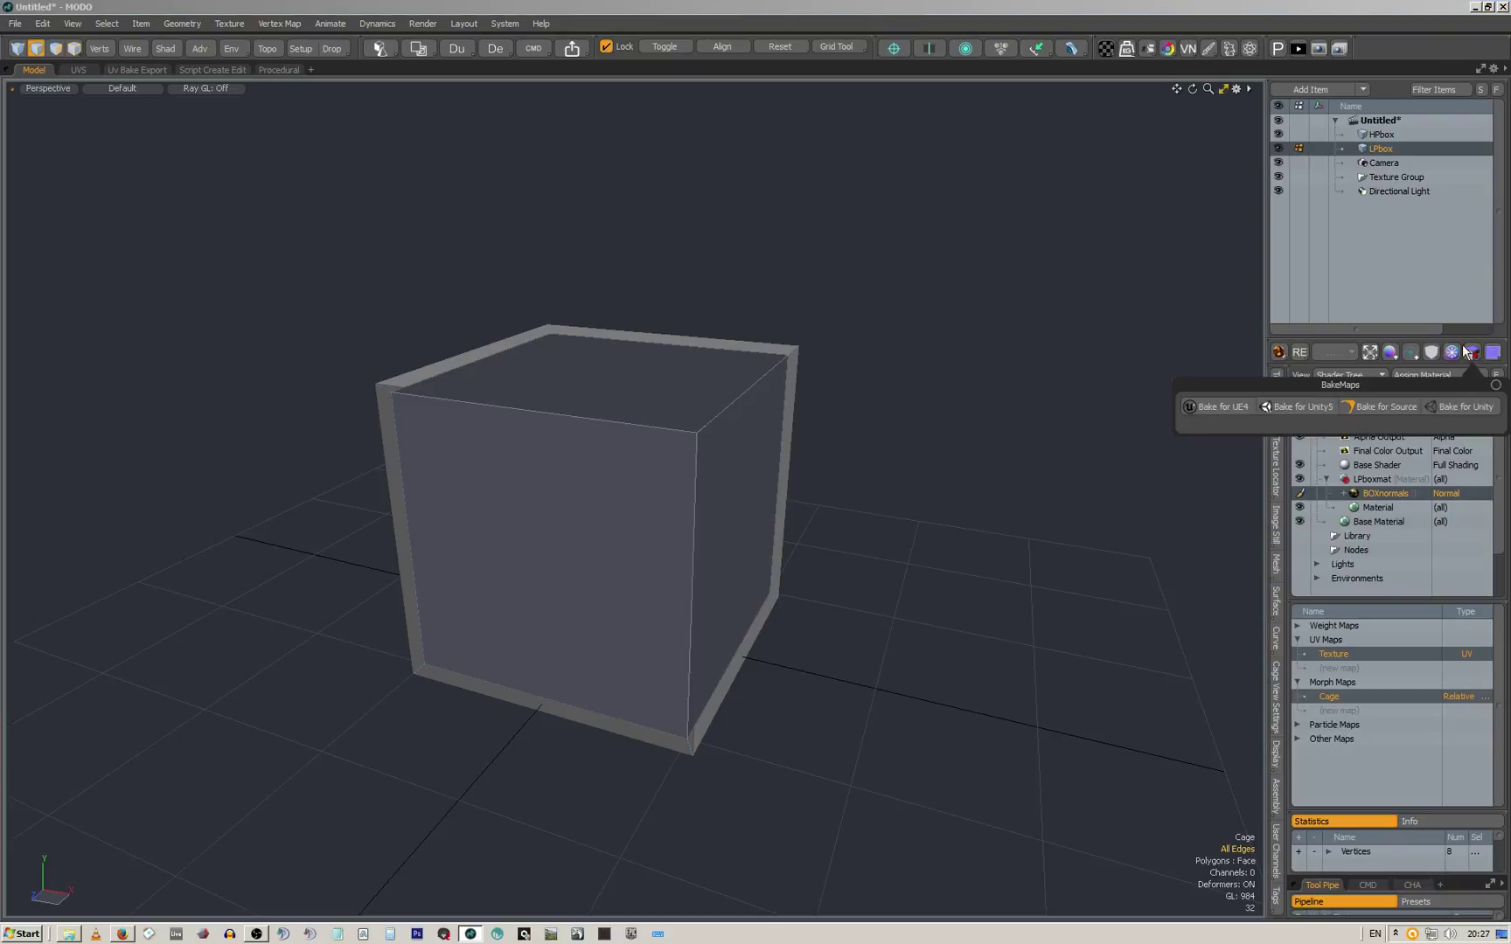
pyautogui.click(1492, 353)
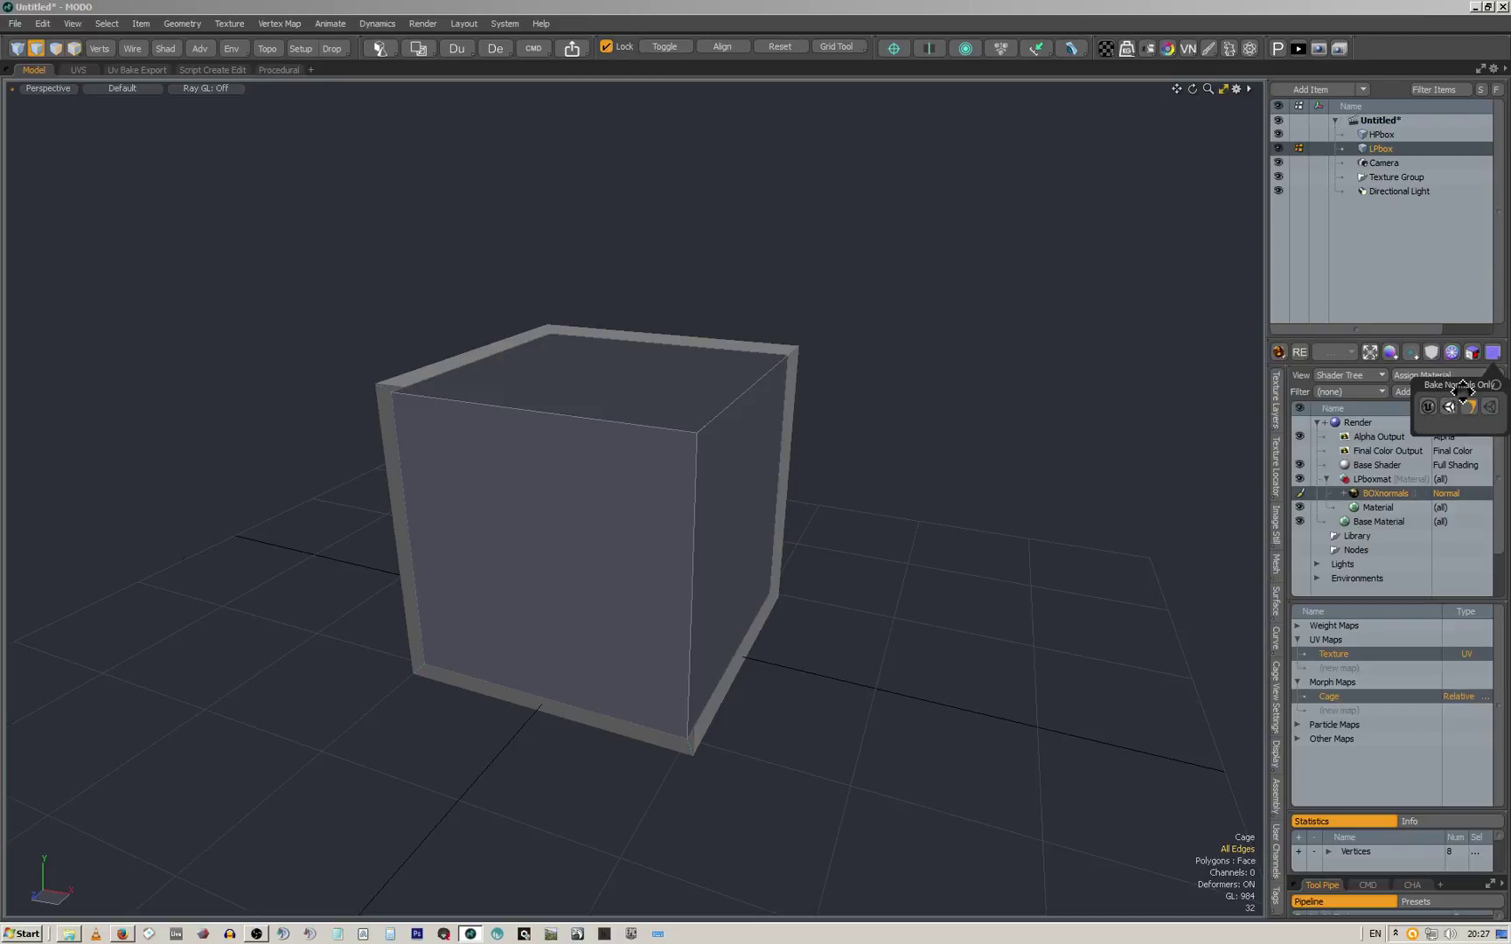
pyautogui.click(1473, 351)
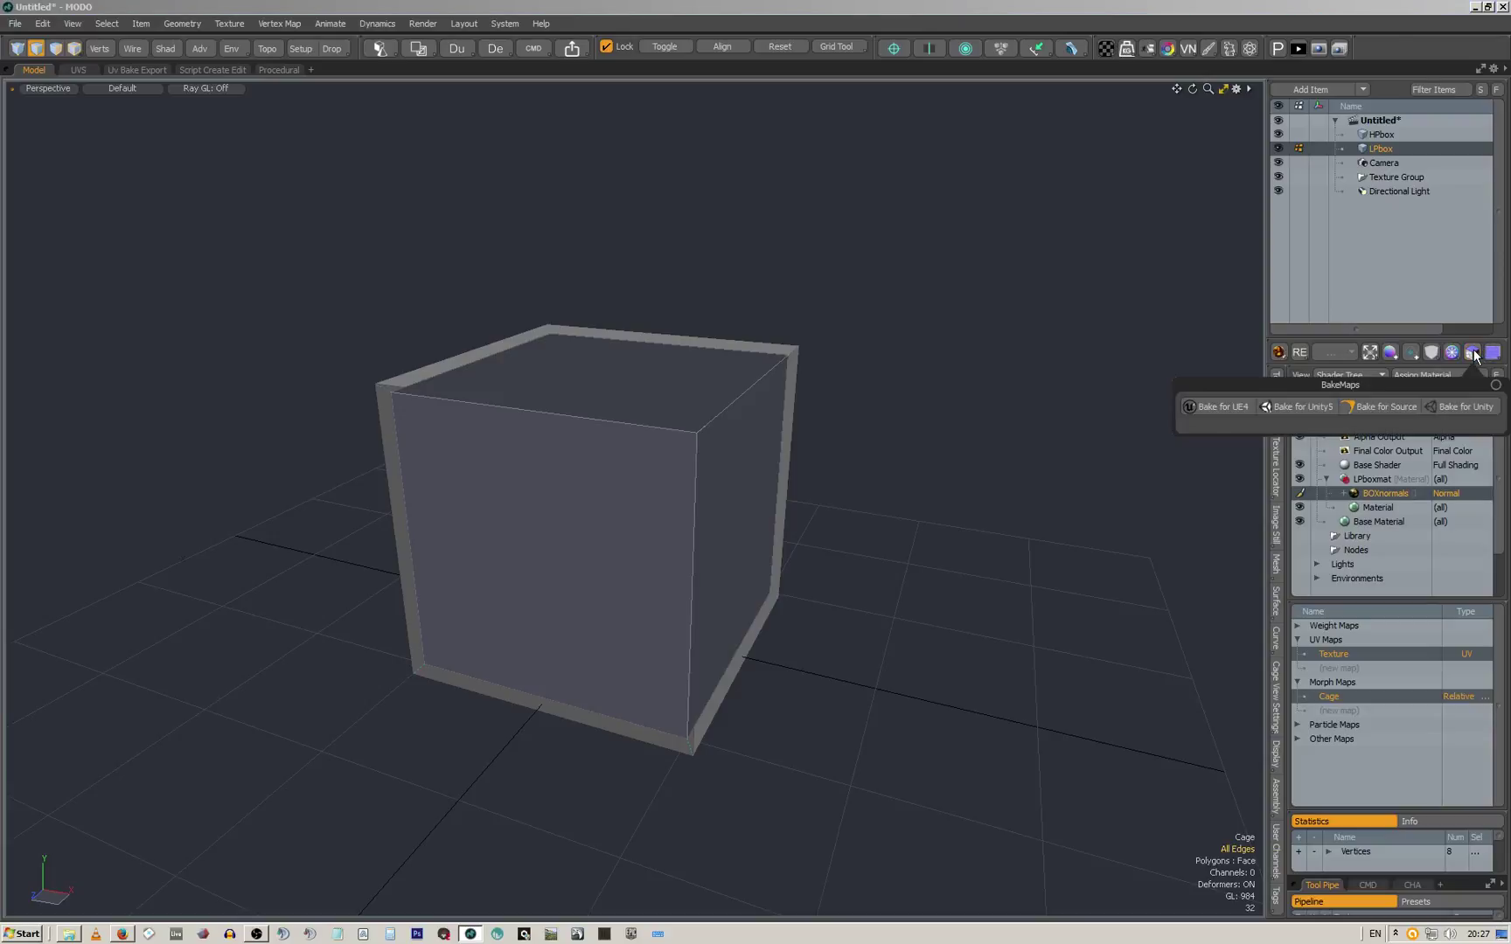
# Bake the maps for UE4, using Cage as the cage for both the render outputs and the texture bake from object
pyautogui.click(1230, 408)
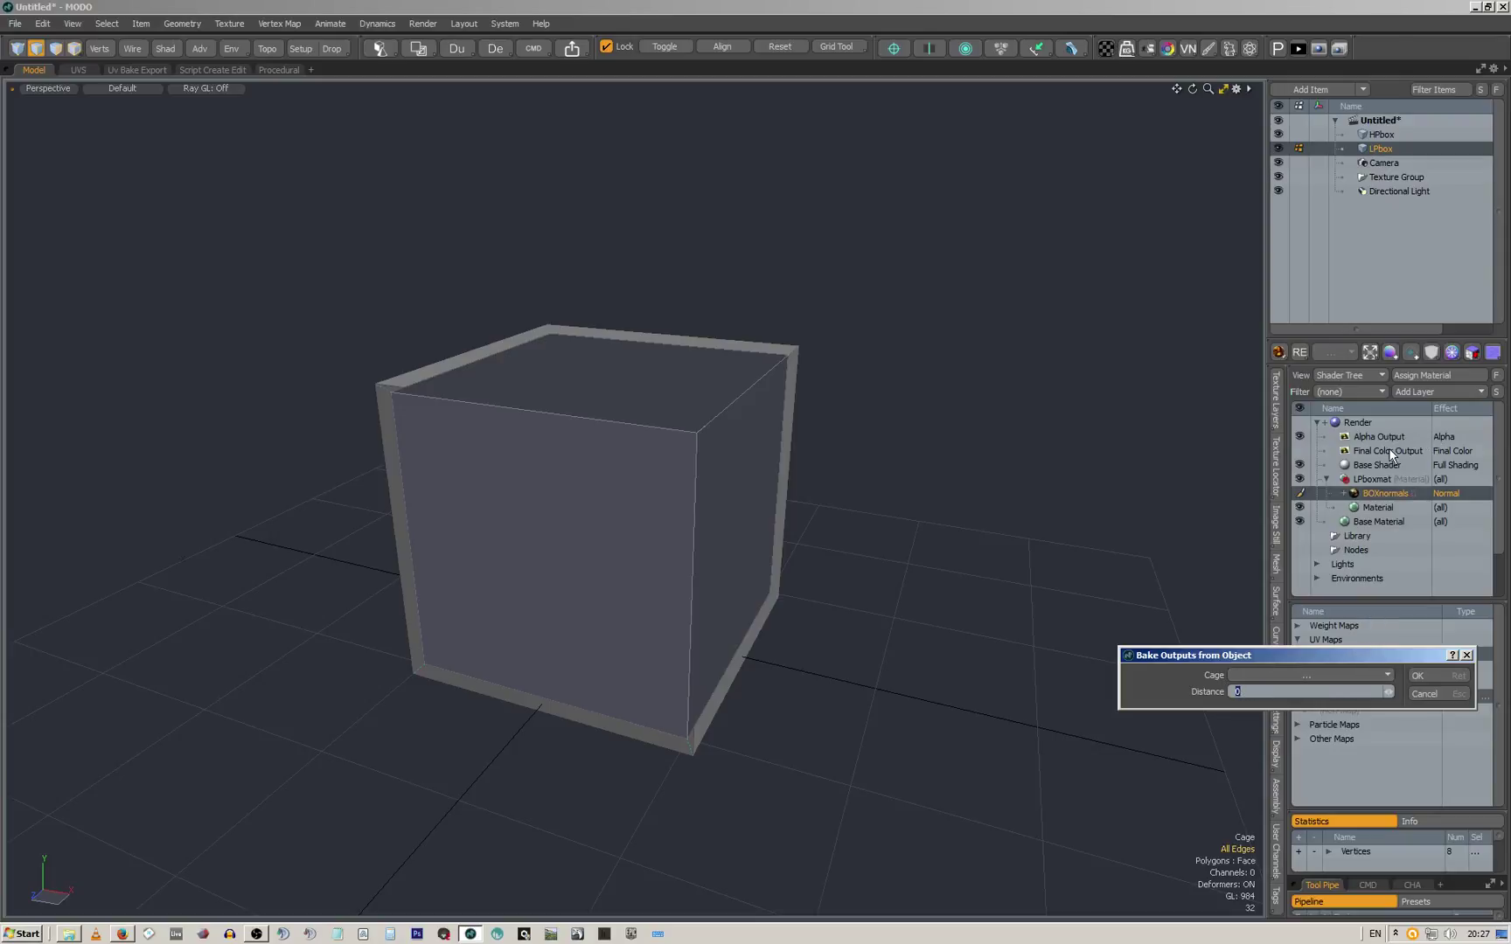
pyautogui.click(1330, 673)
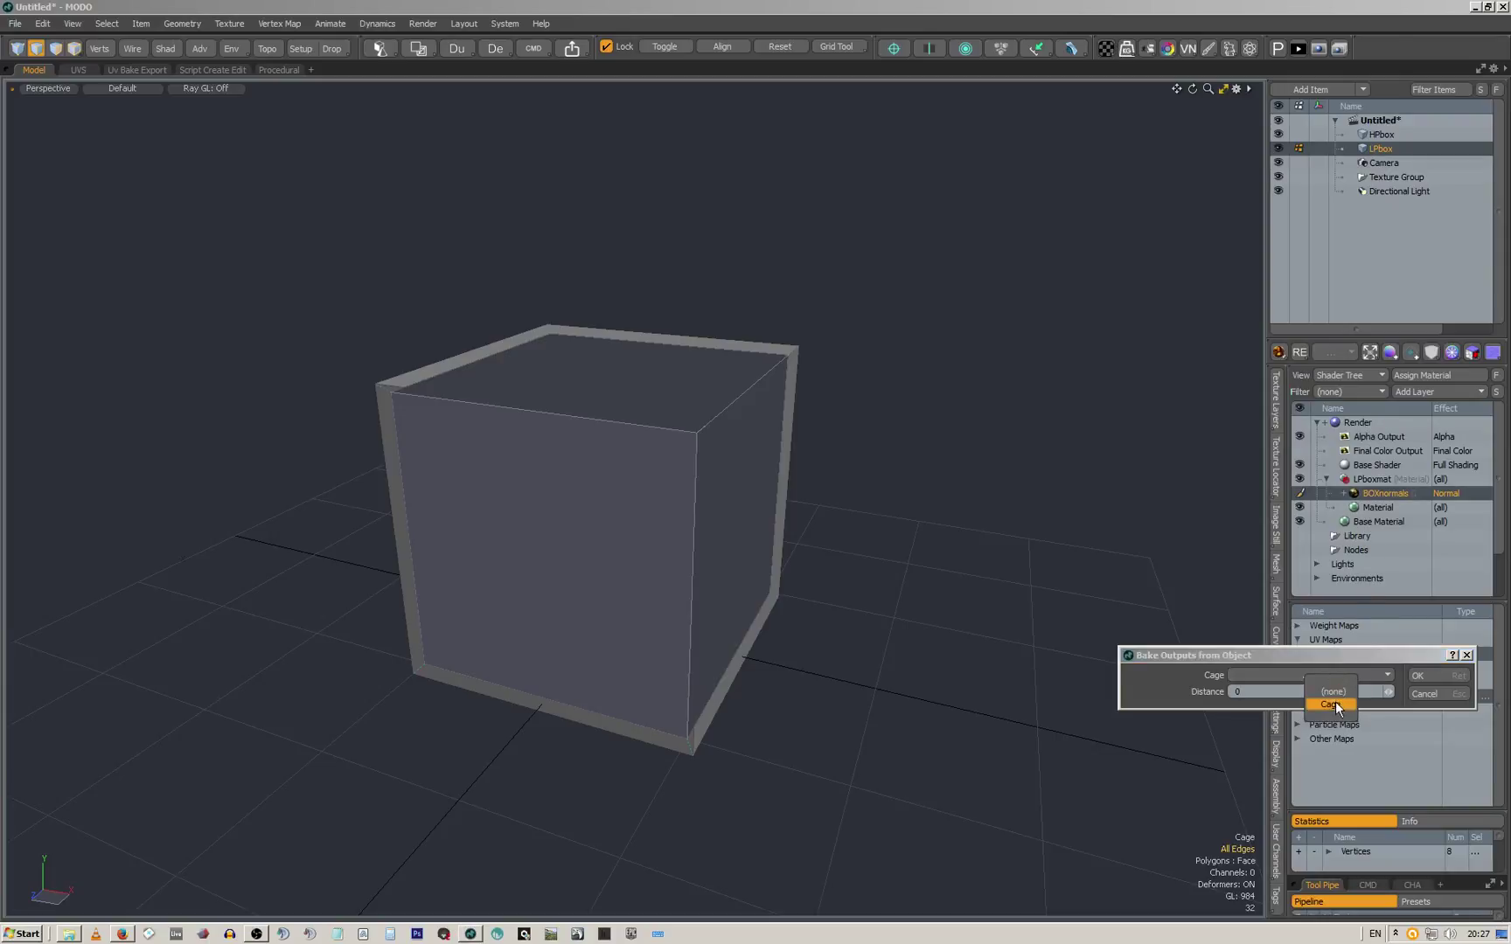
pyautogui.click(1333, 705)
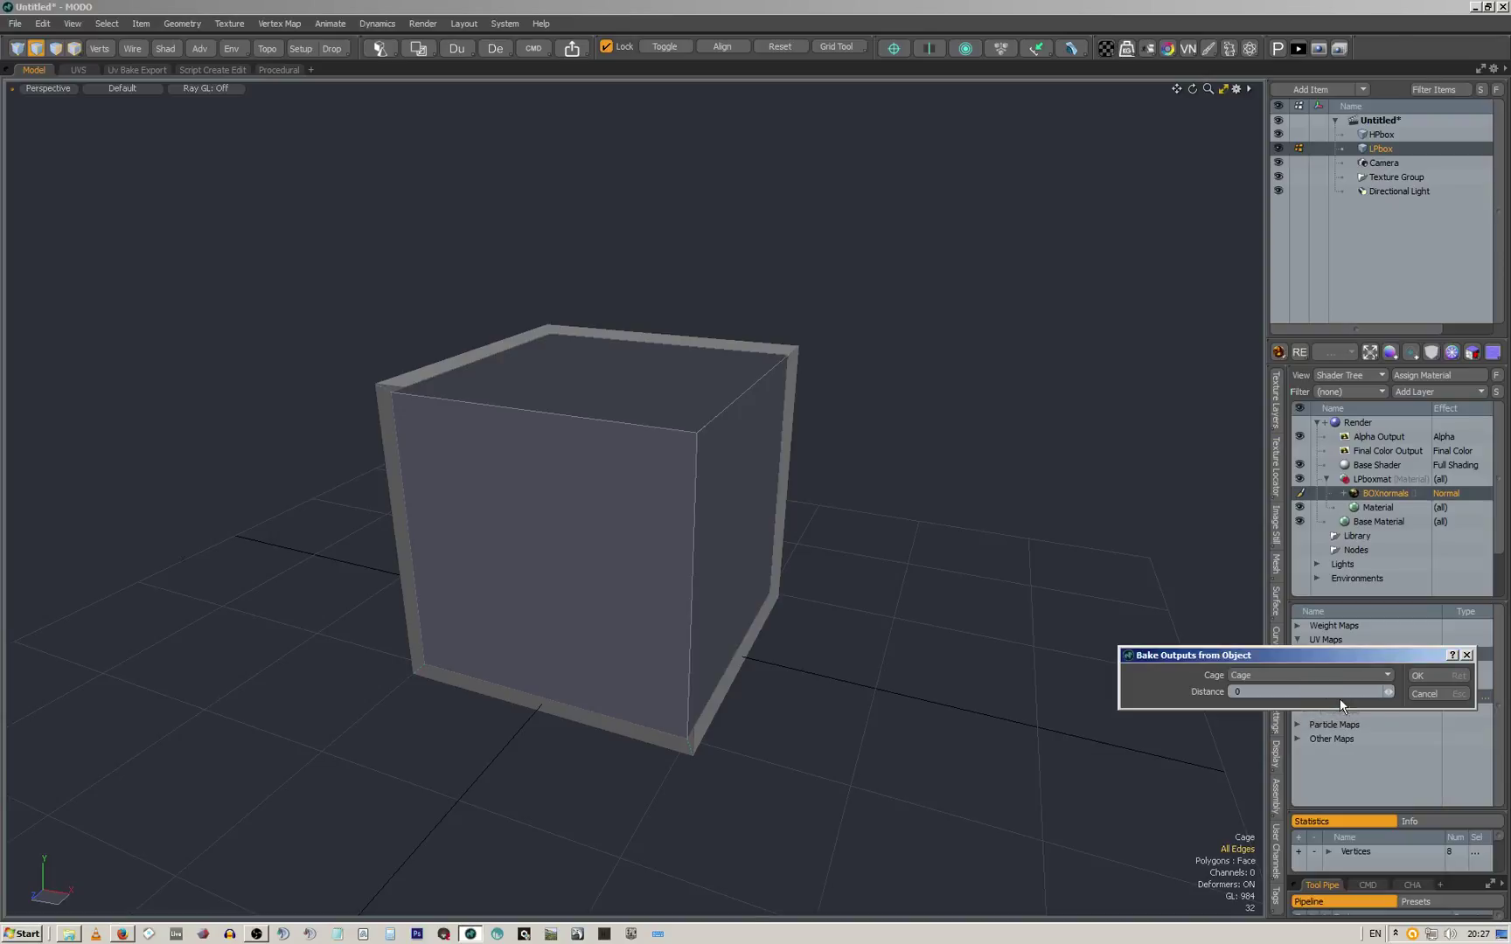
pyautogui.click(1426, 675)
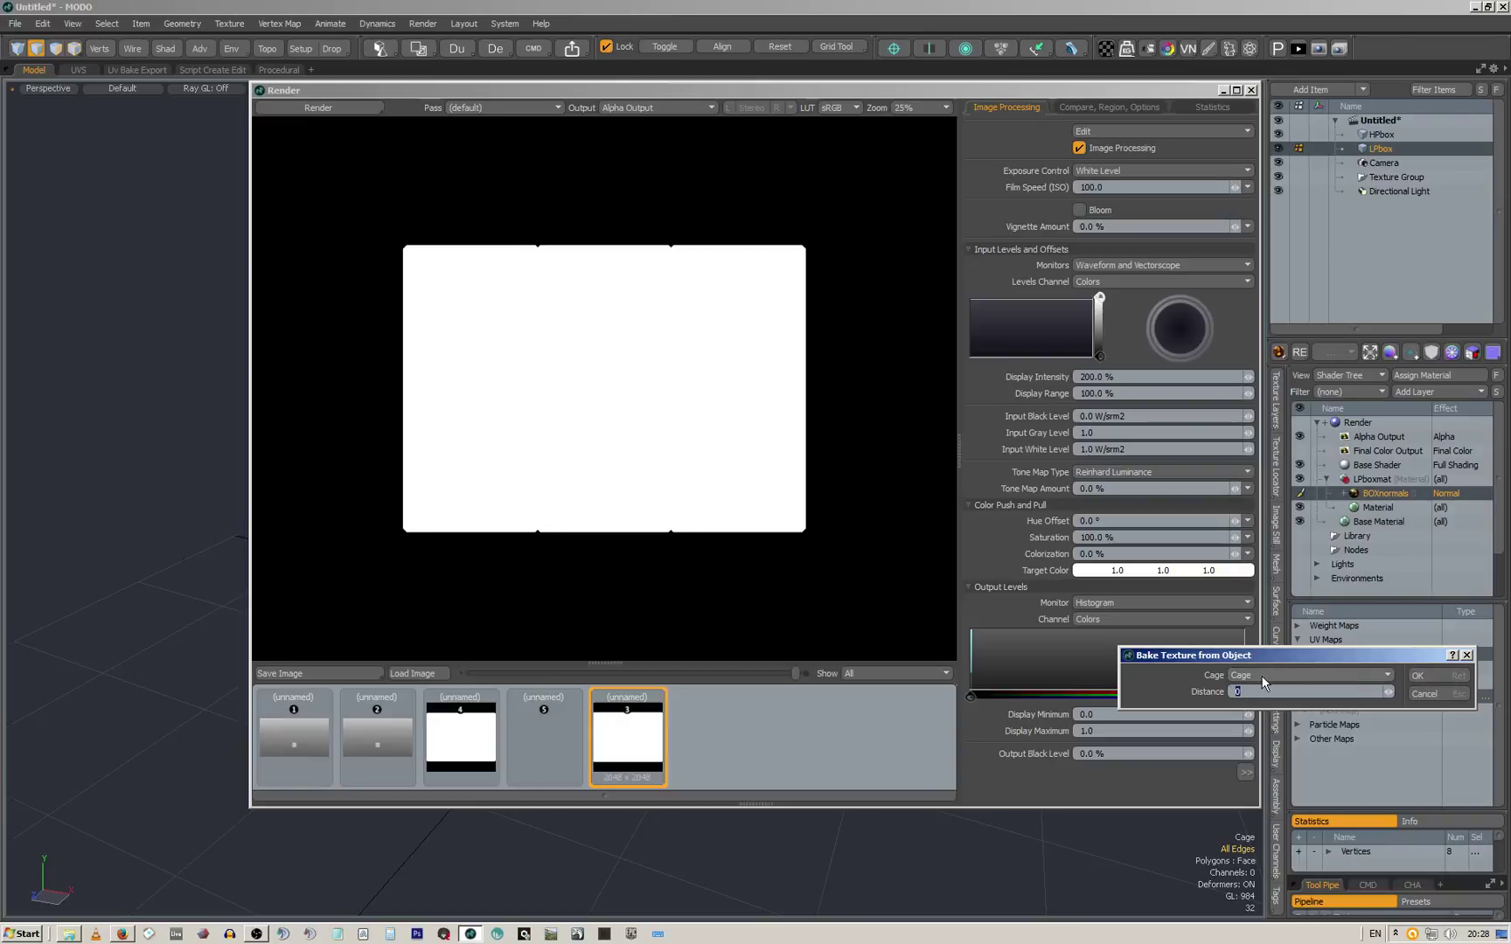
pyautogui.click(1379, 674)
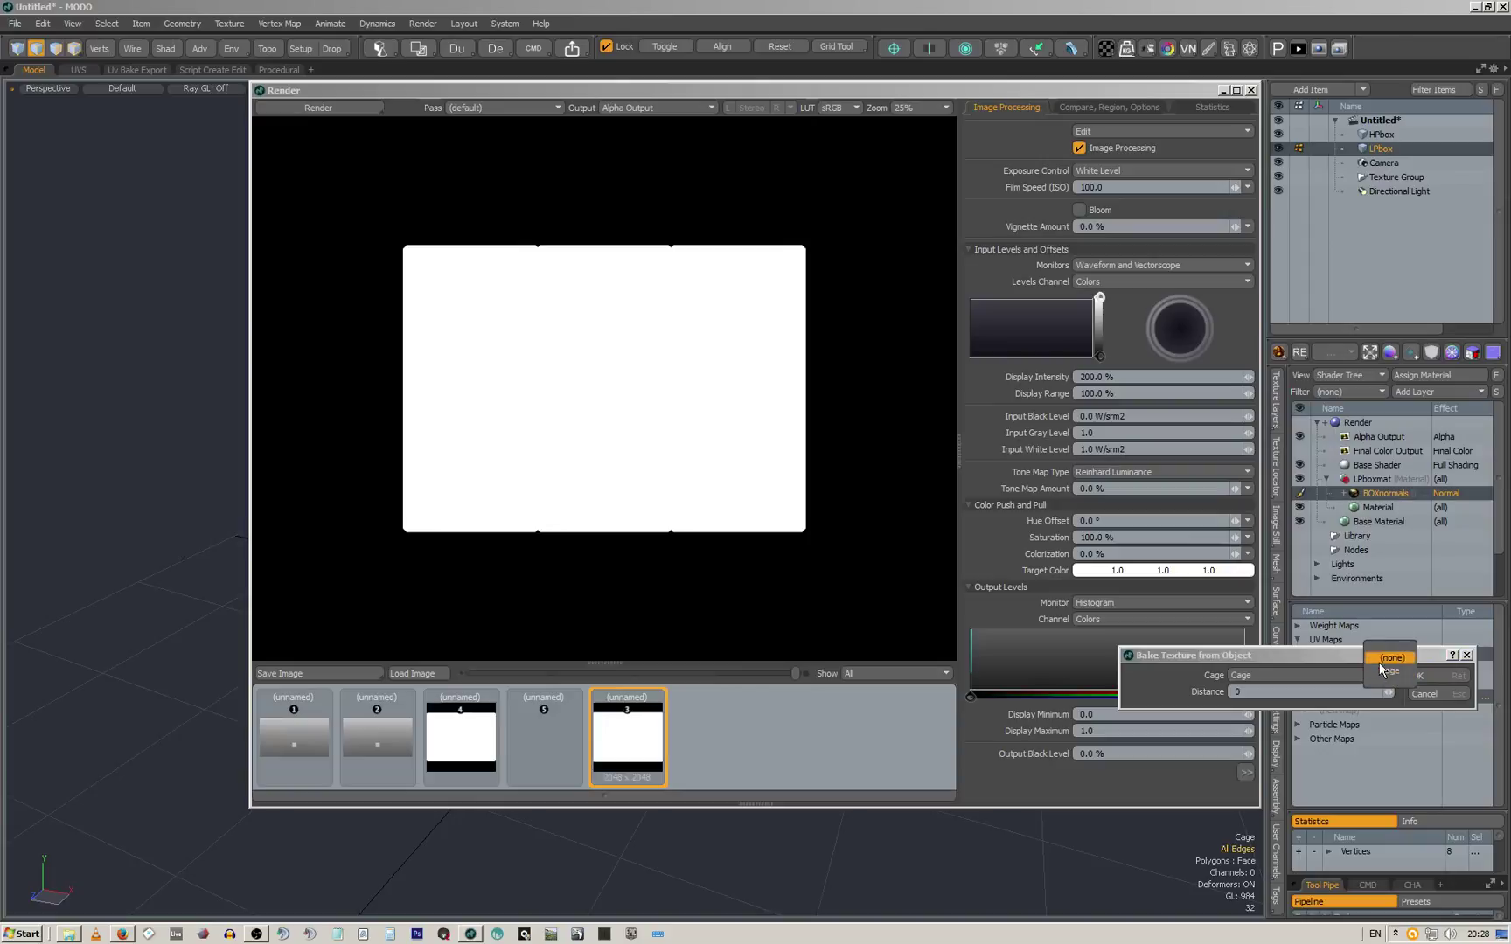
pyautogui.click(1430, 673)
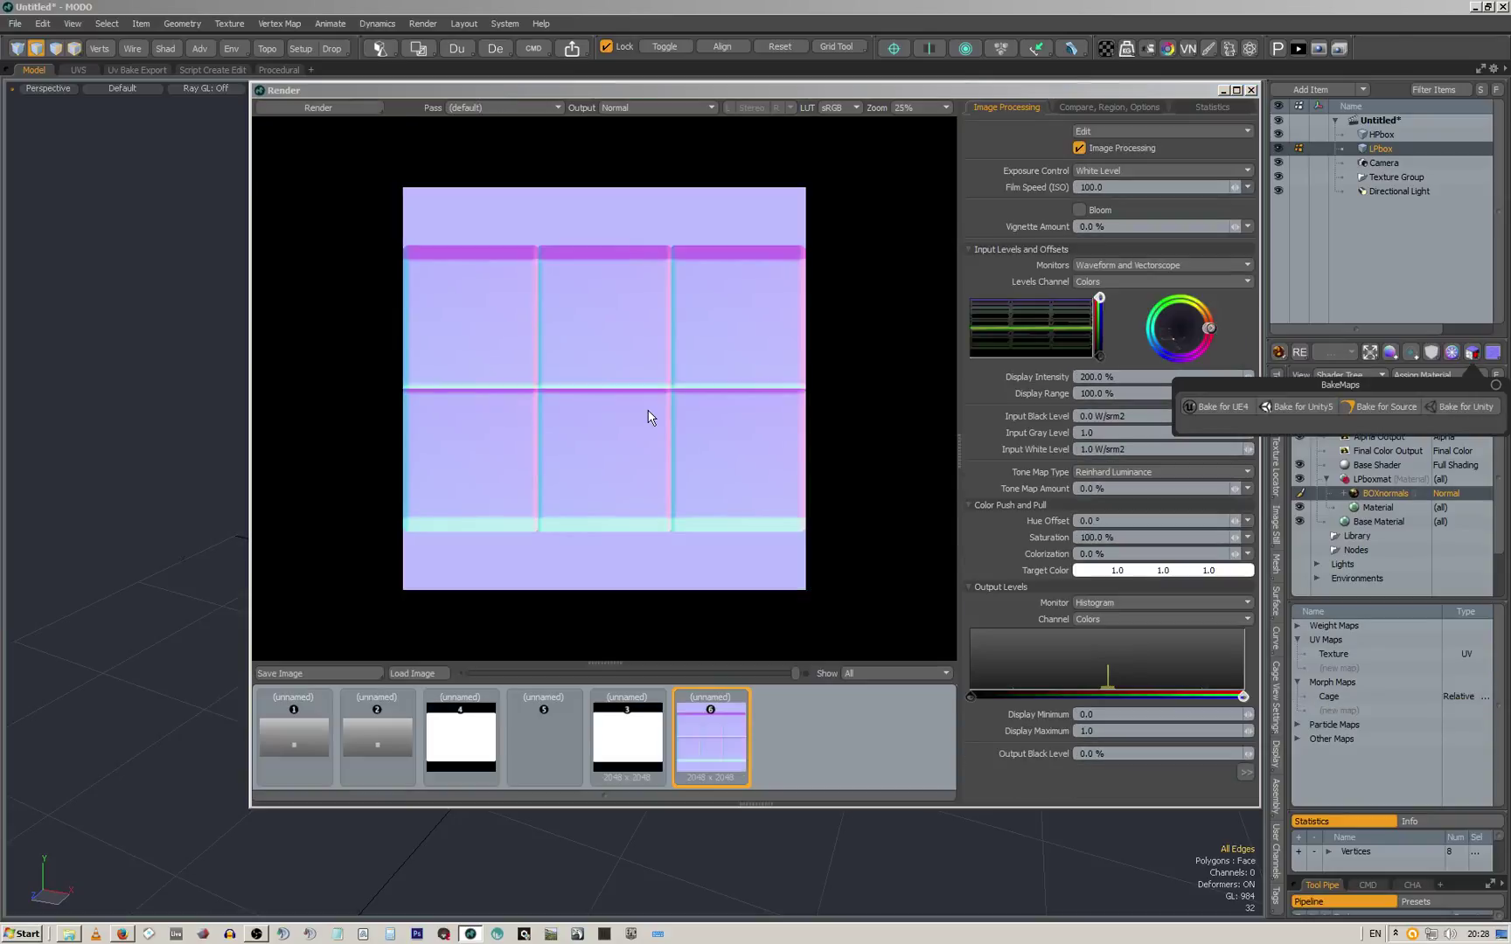
# Compare the baked alpha render with the baked normal map, switching the latter's output between Alpha and Normal
pyautogui.click(1183, 91)
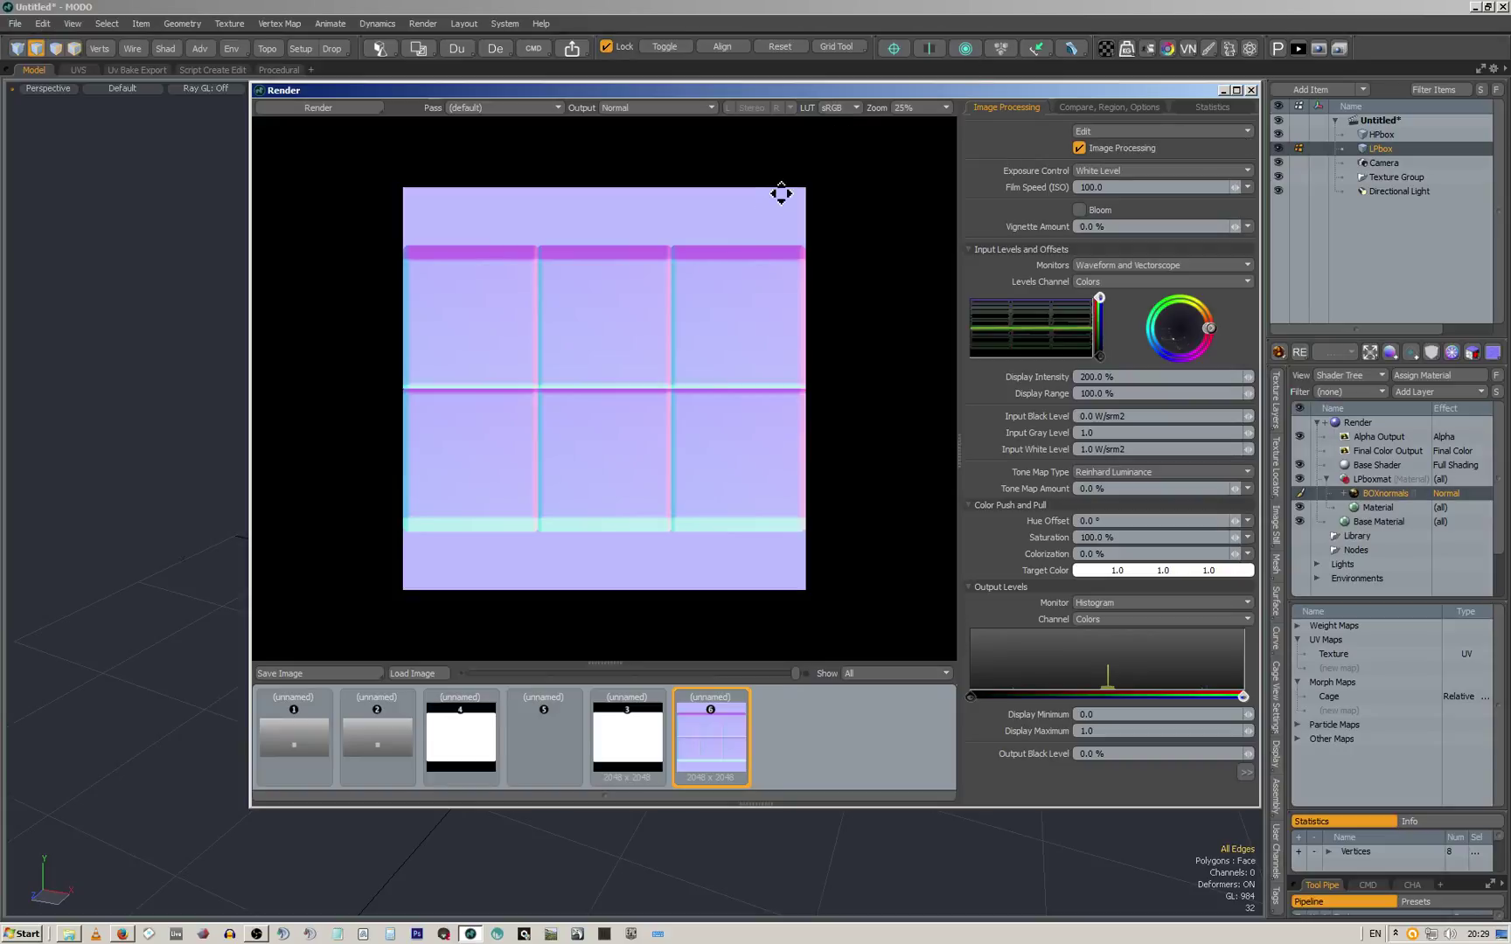
pyautogui.click(642, 739)
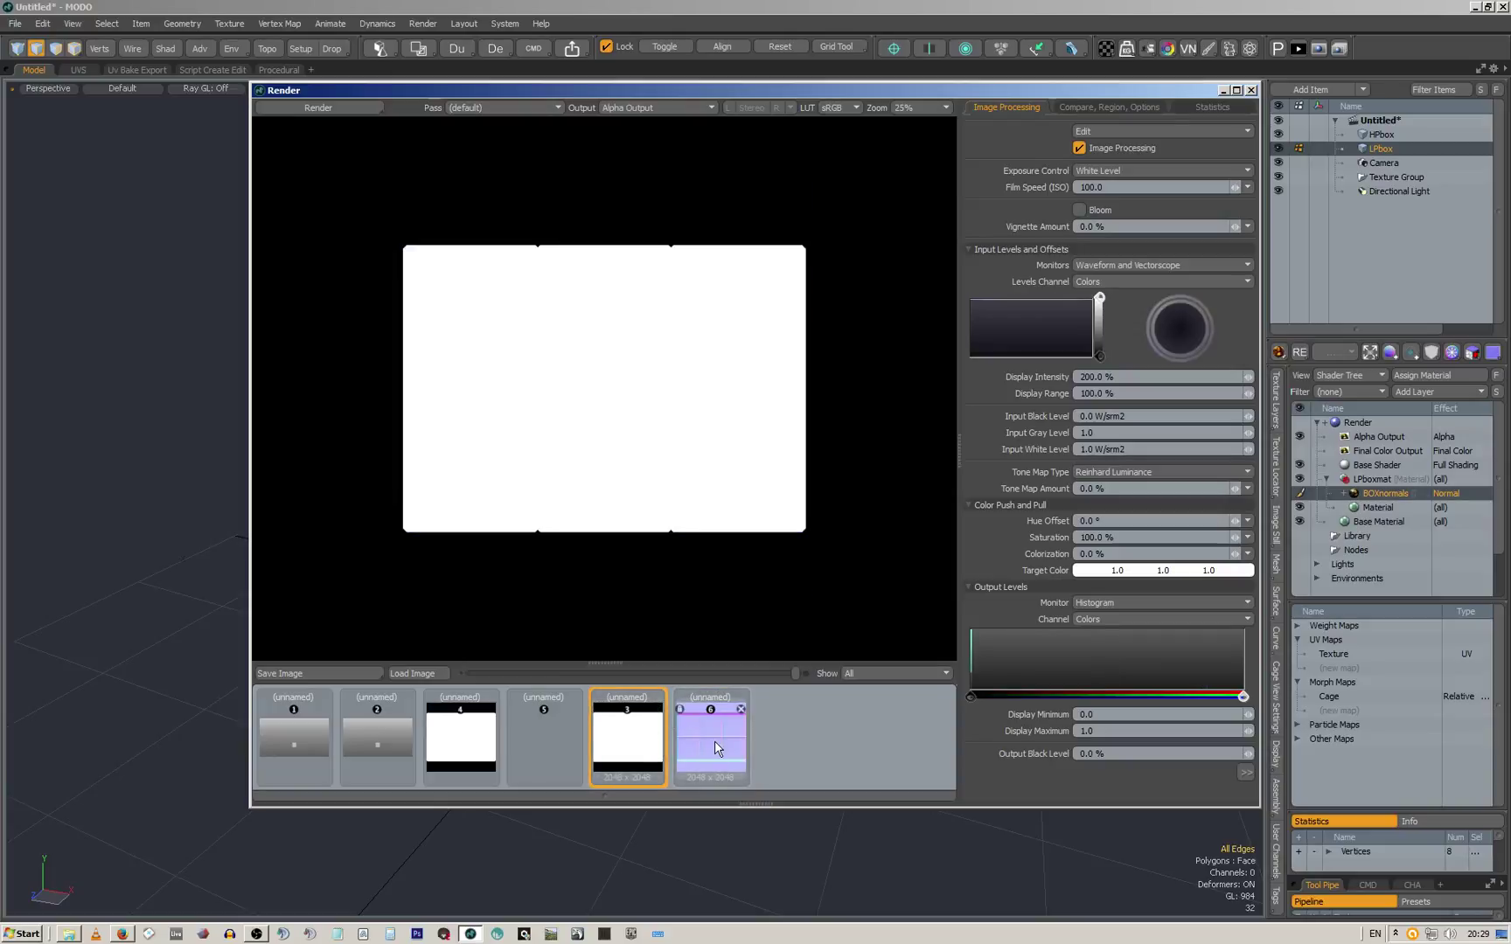
pyautogui.click(714, 742)
pyautogui.click(699, 108)
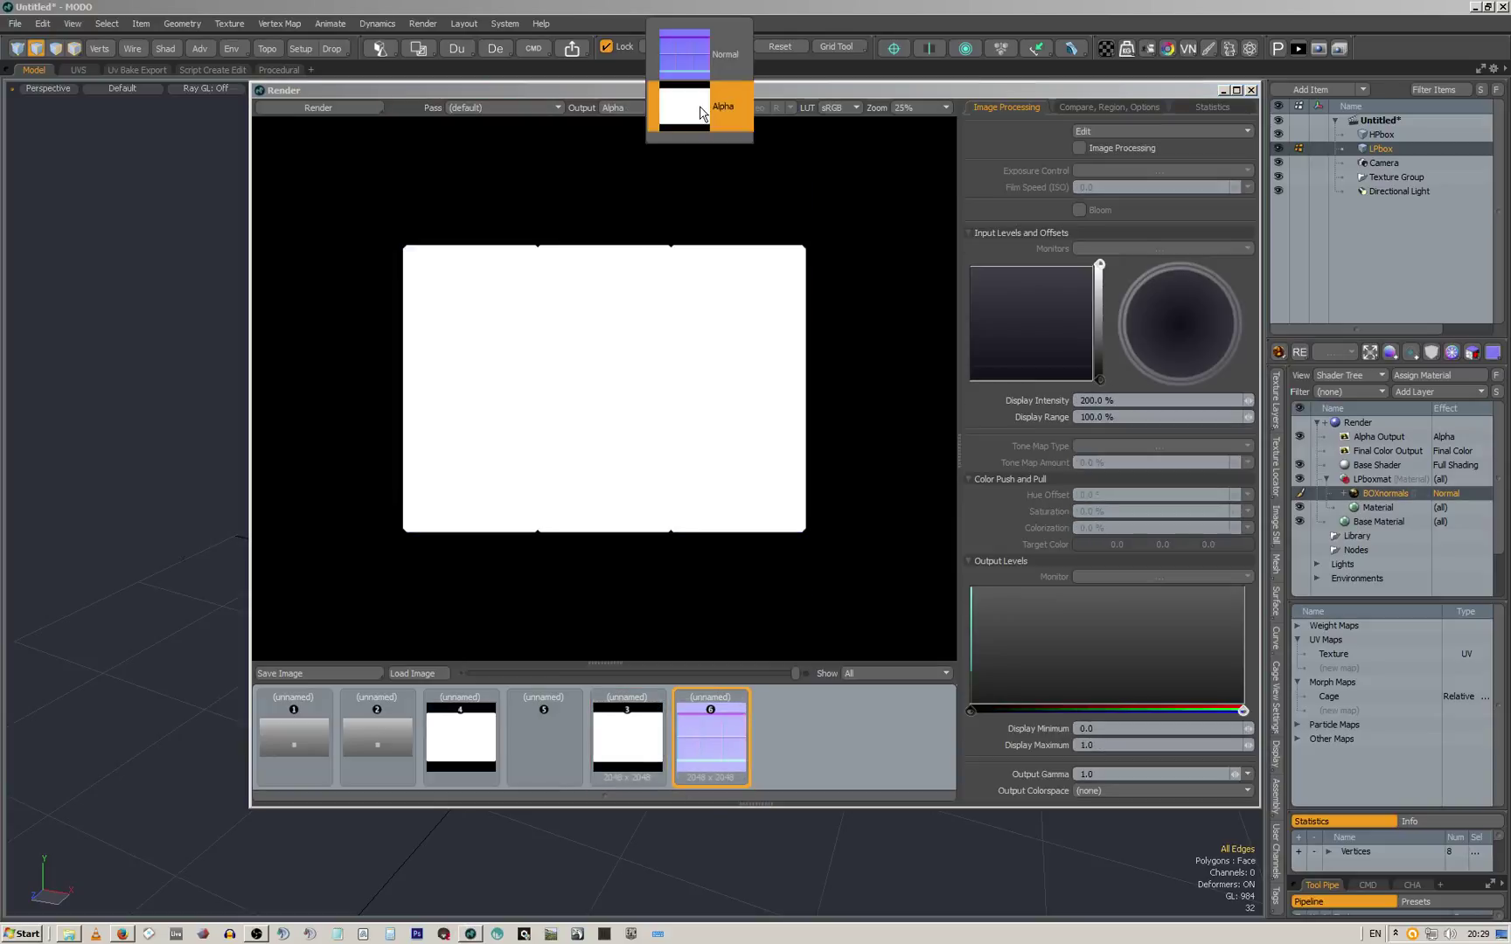
pyautogui.click(699, 53)
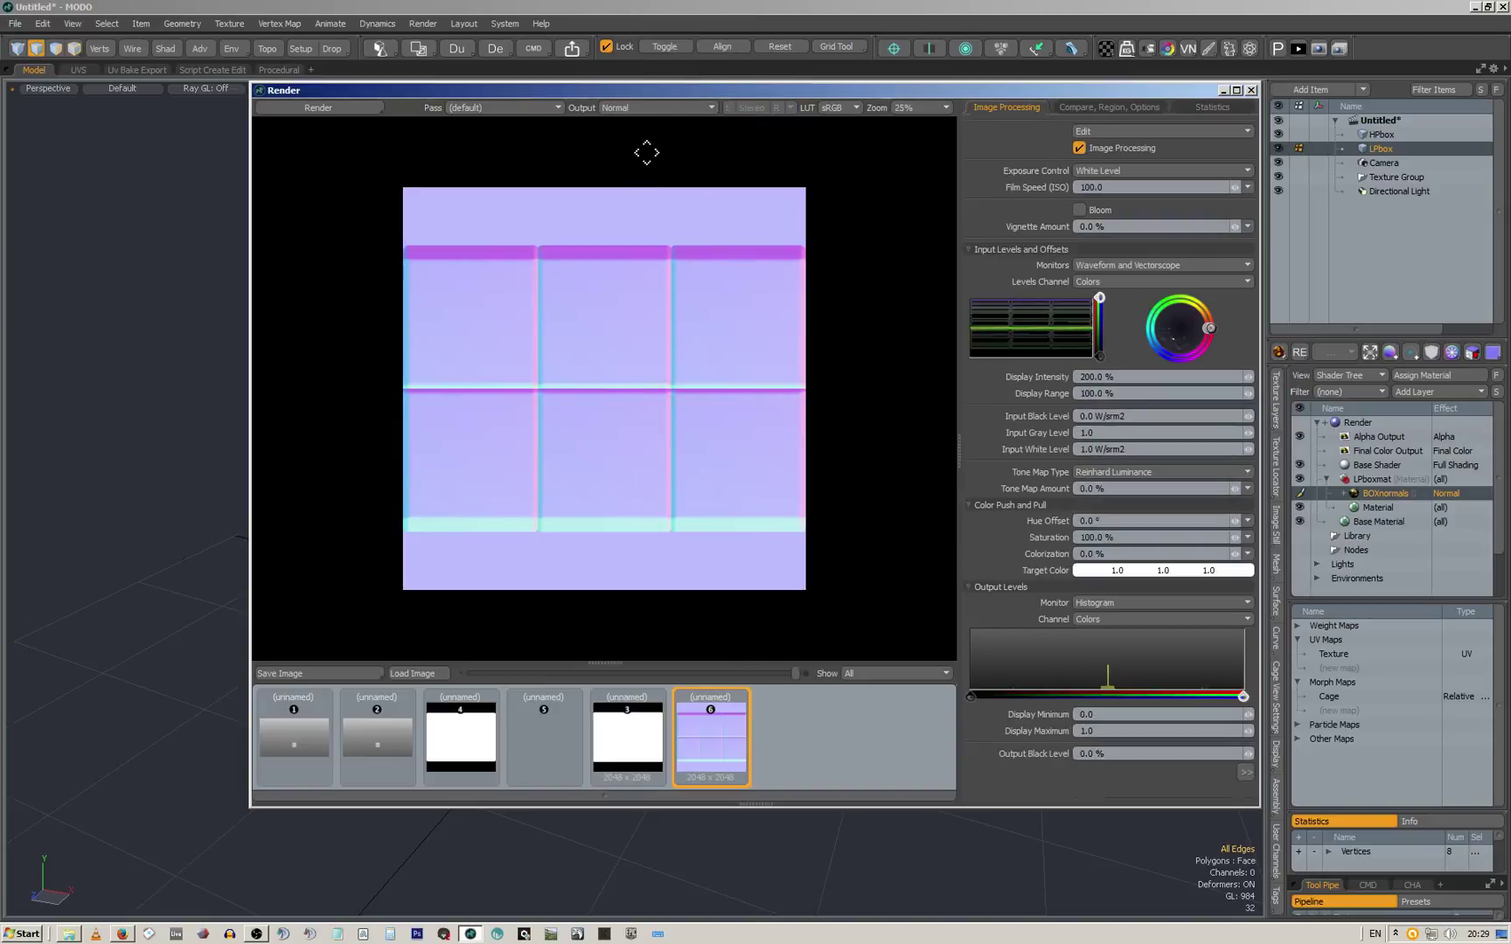
pyautogui.click(686, 106)
pyautogui.click(696, 149)
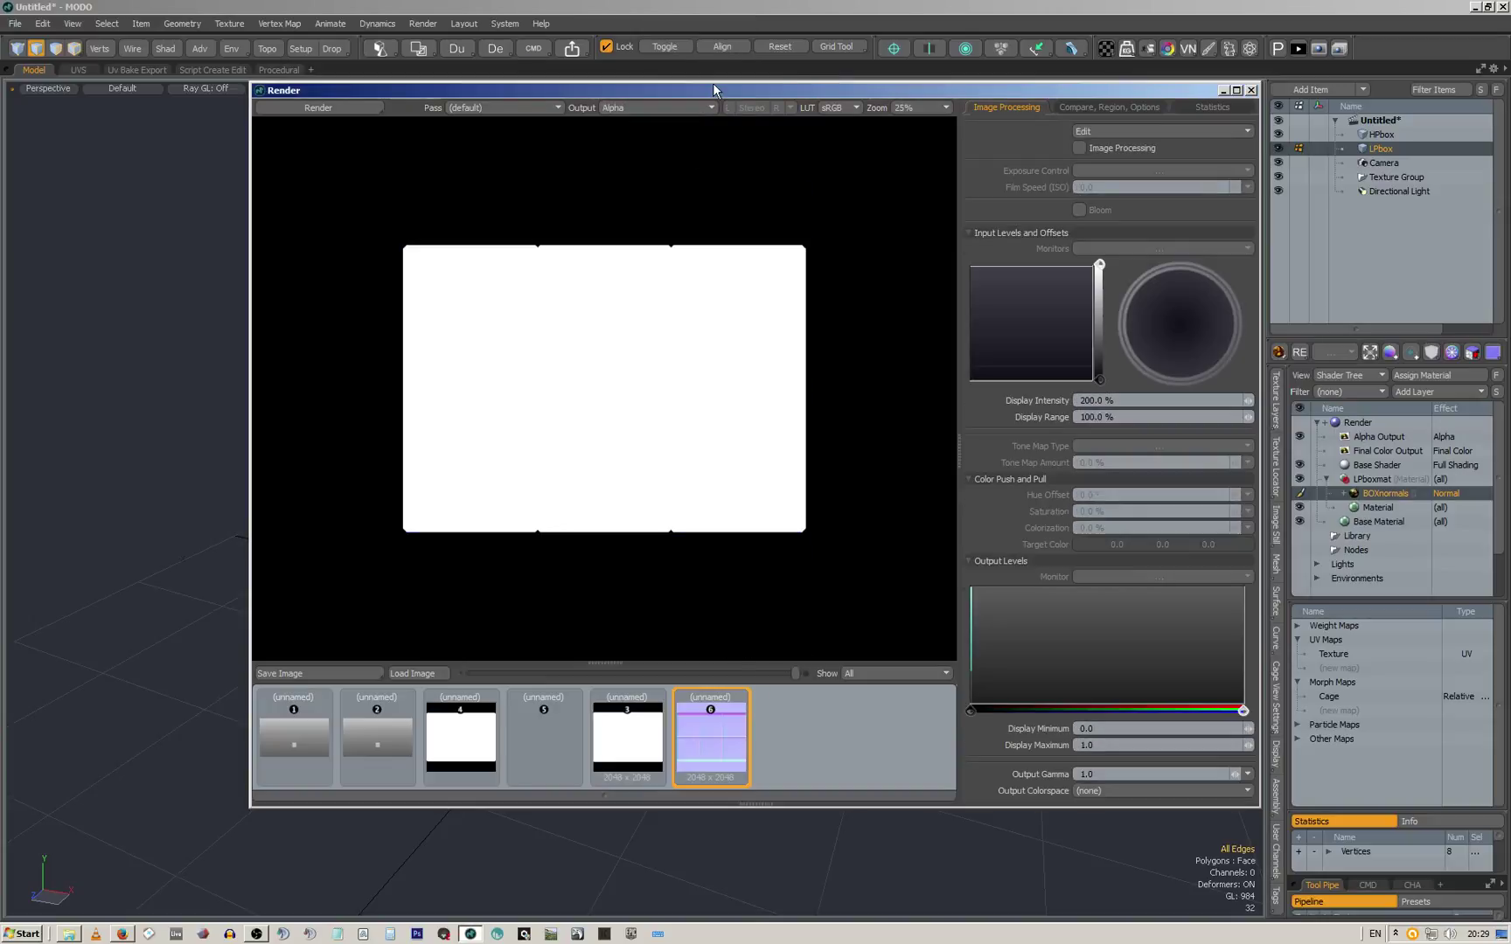
pyautogui.click(712, 108)
pyautogui.click(700, 53)
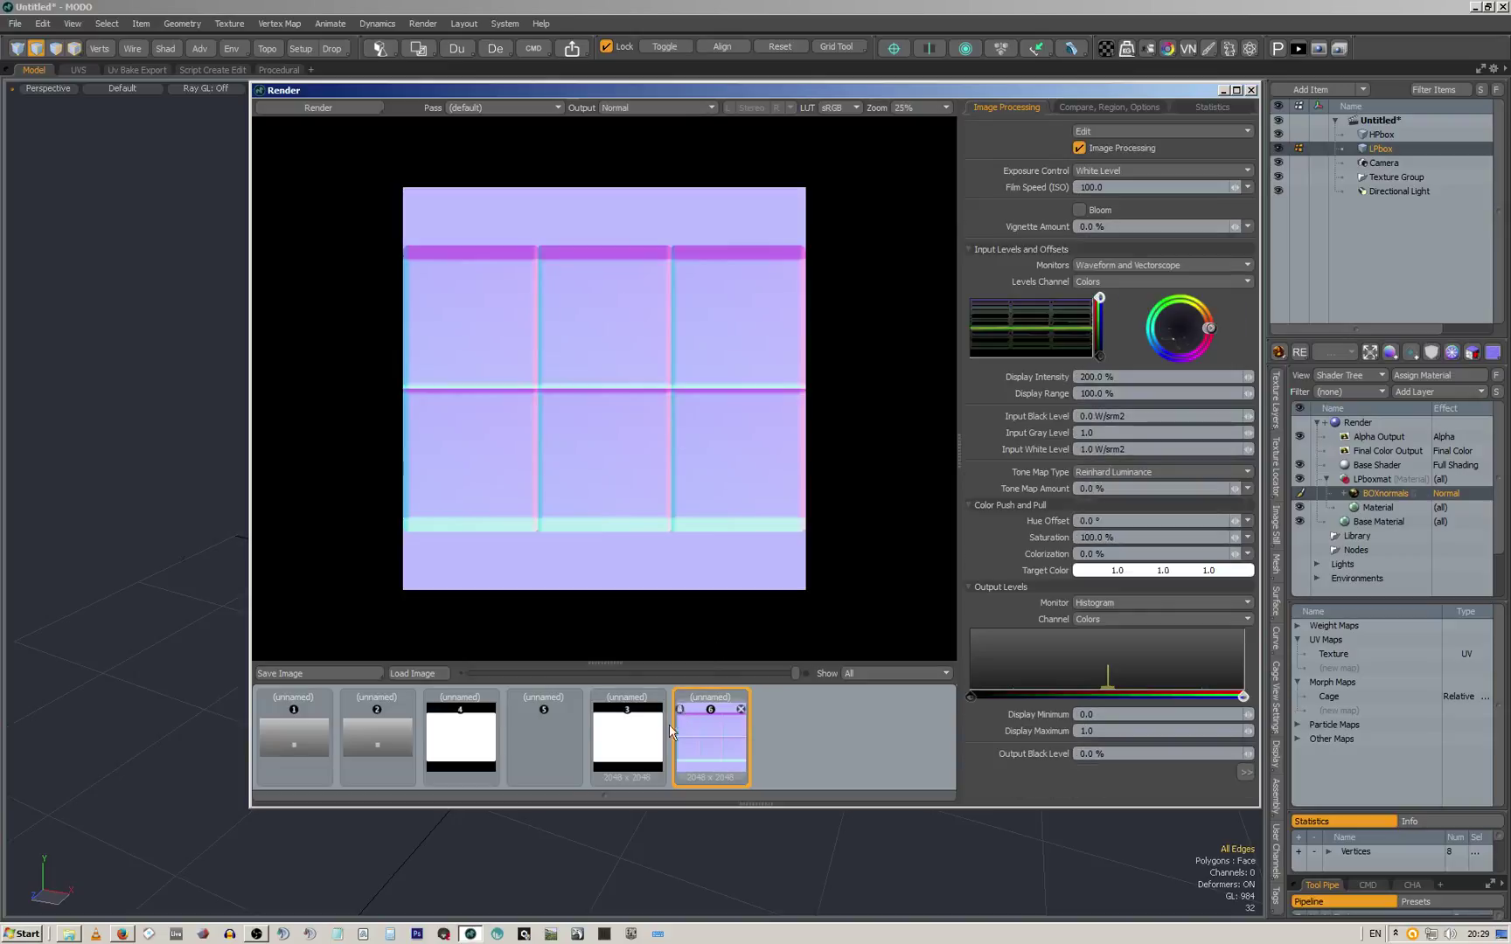
# Set the display LUT of the baked normal map's render view to Linear
pyautogui.click(841, 106)
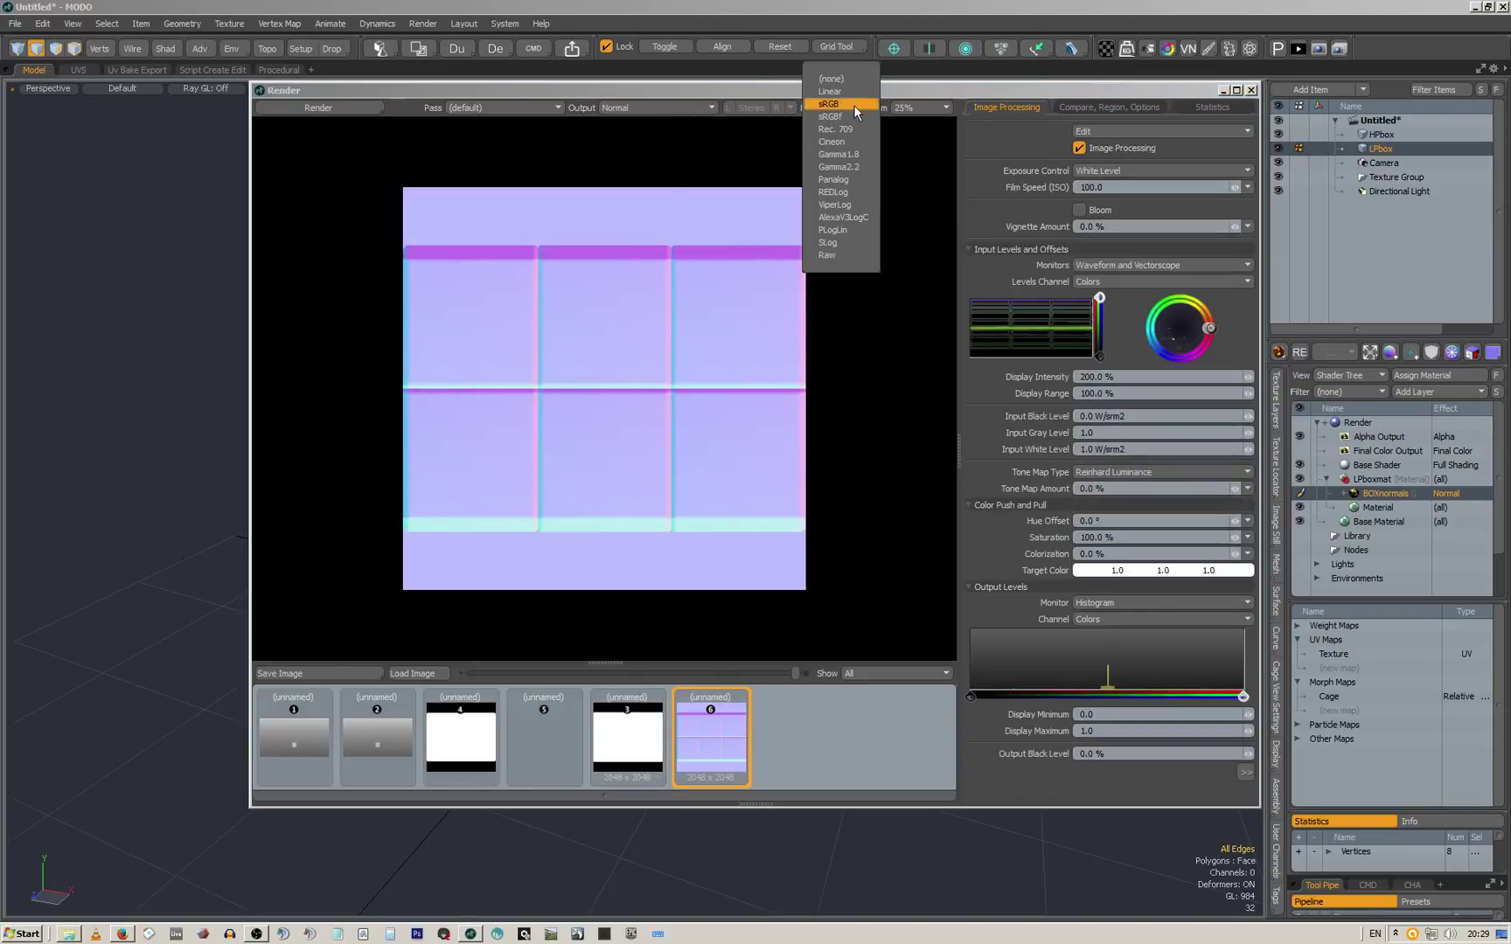
pyautogui.click(853, 103)
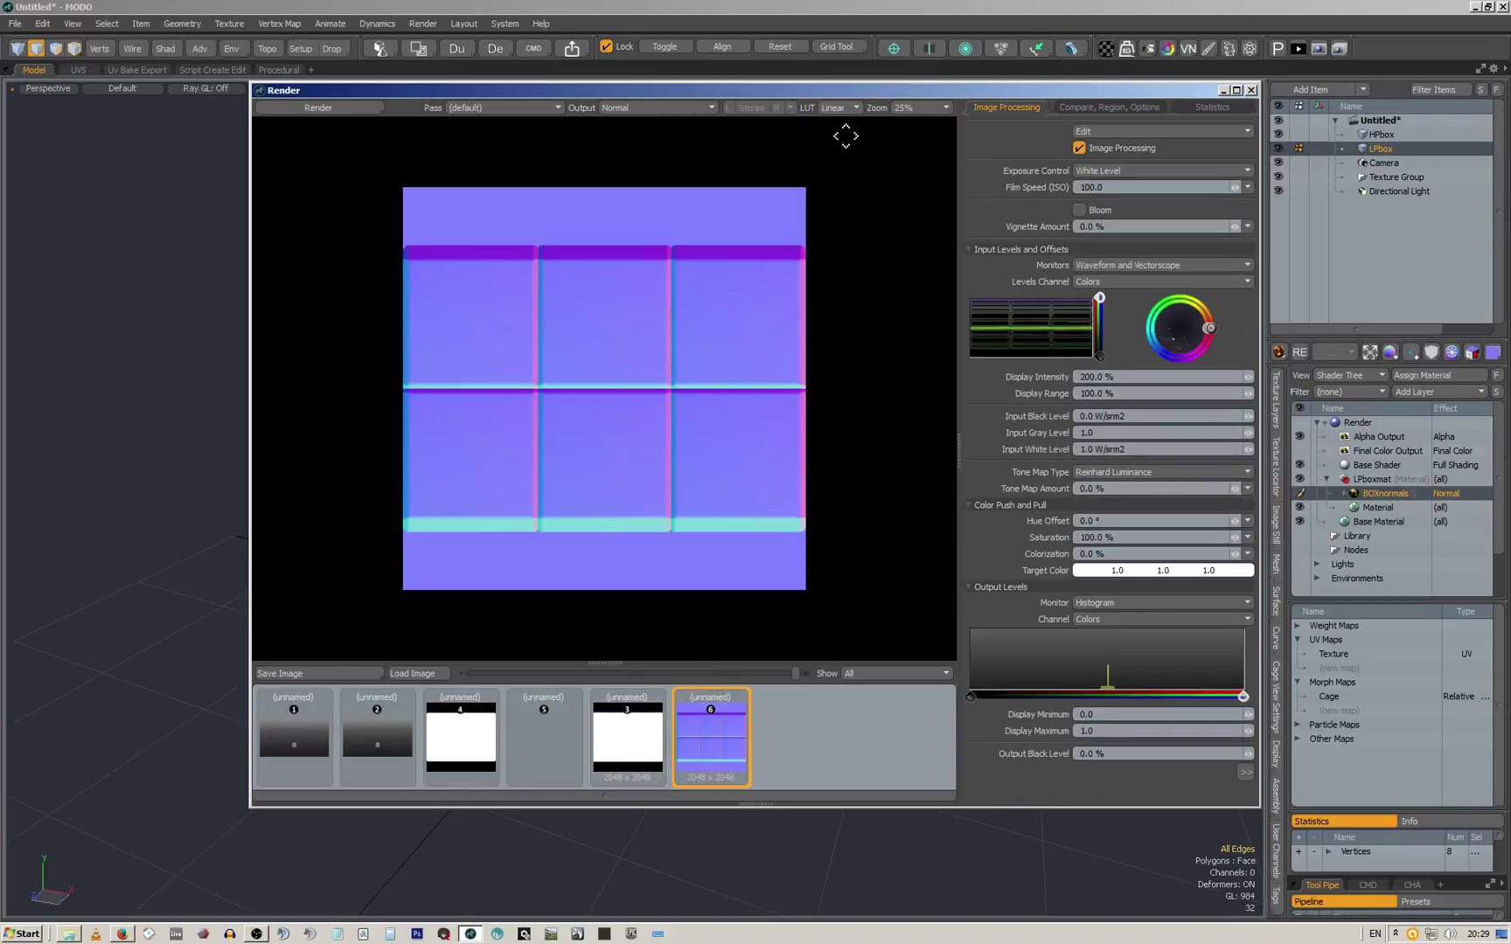
# Review the default colorspace settings in the Color Management preferences
pyautogui.click(504, 24)
pyautogui.click(529, 38)
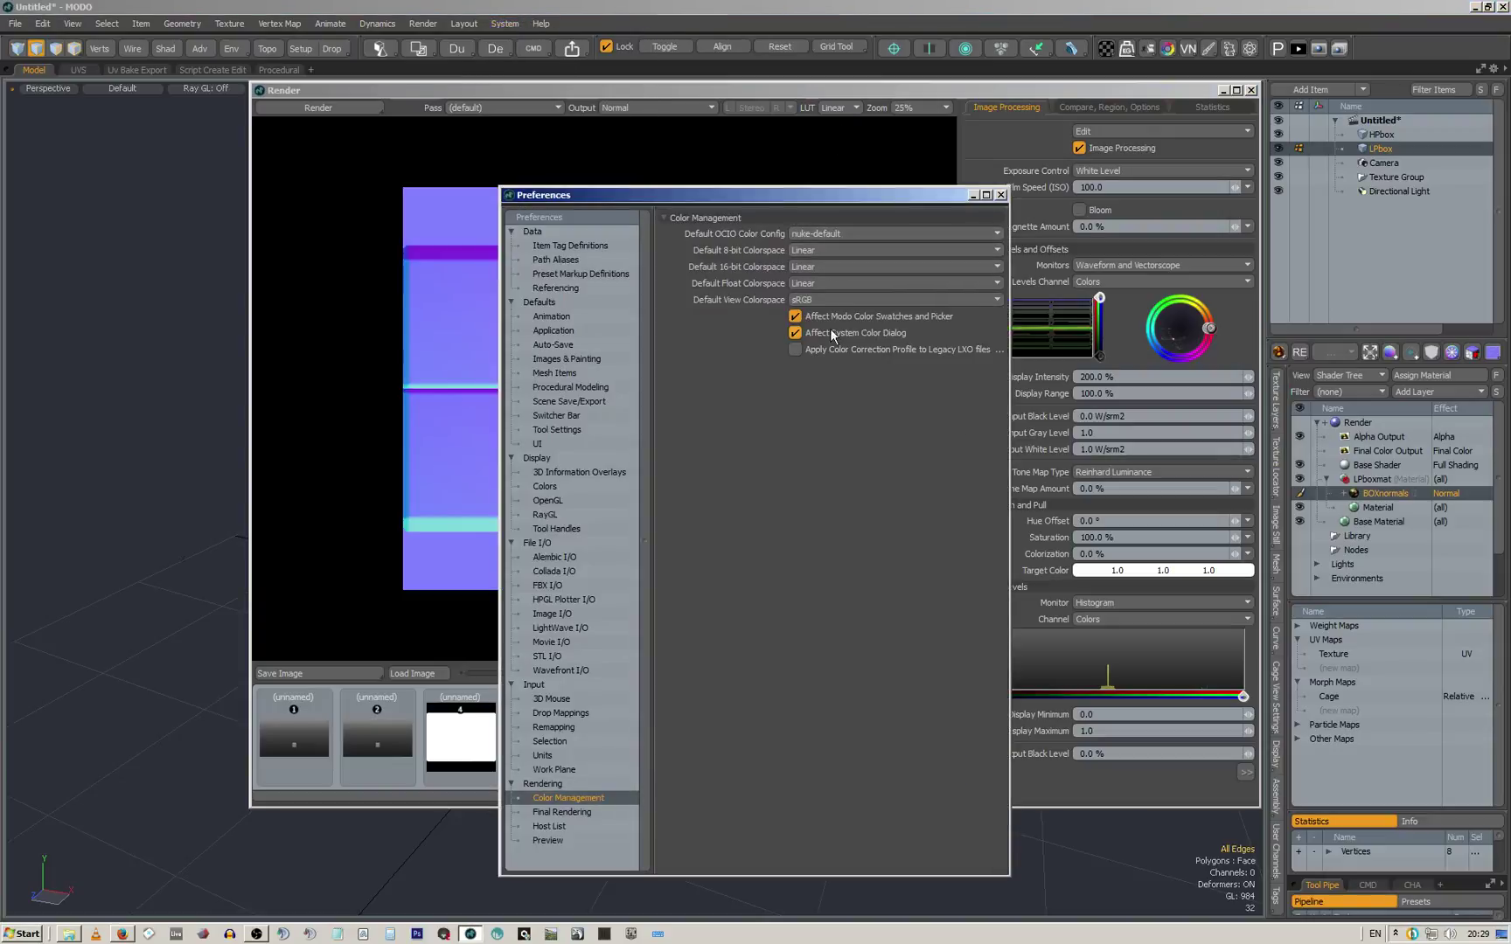
pyautogui.click(1002, 194)
# Compare the baked normal map under the sRGB and Linear display LUTs, finishing on Linear
pyautogui.click(851, 109)
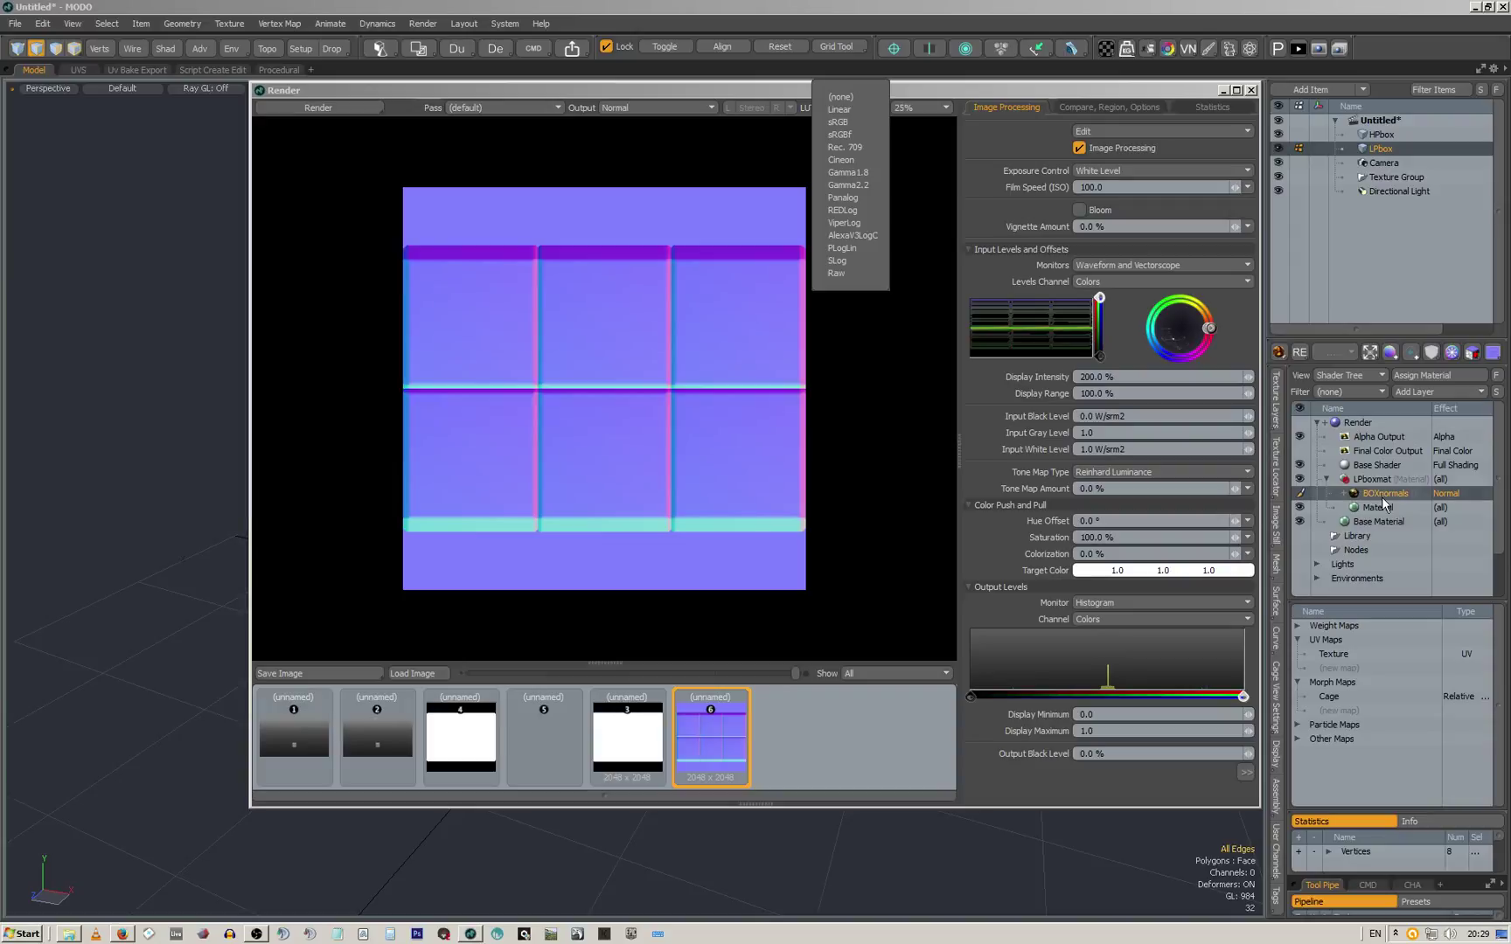
pyautogui.press('g')
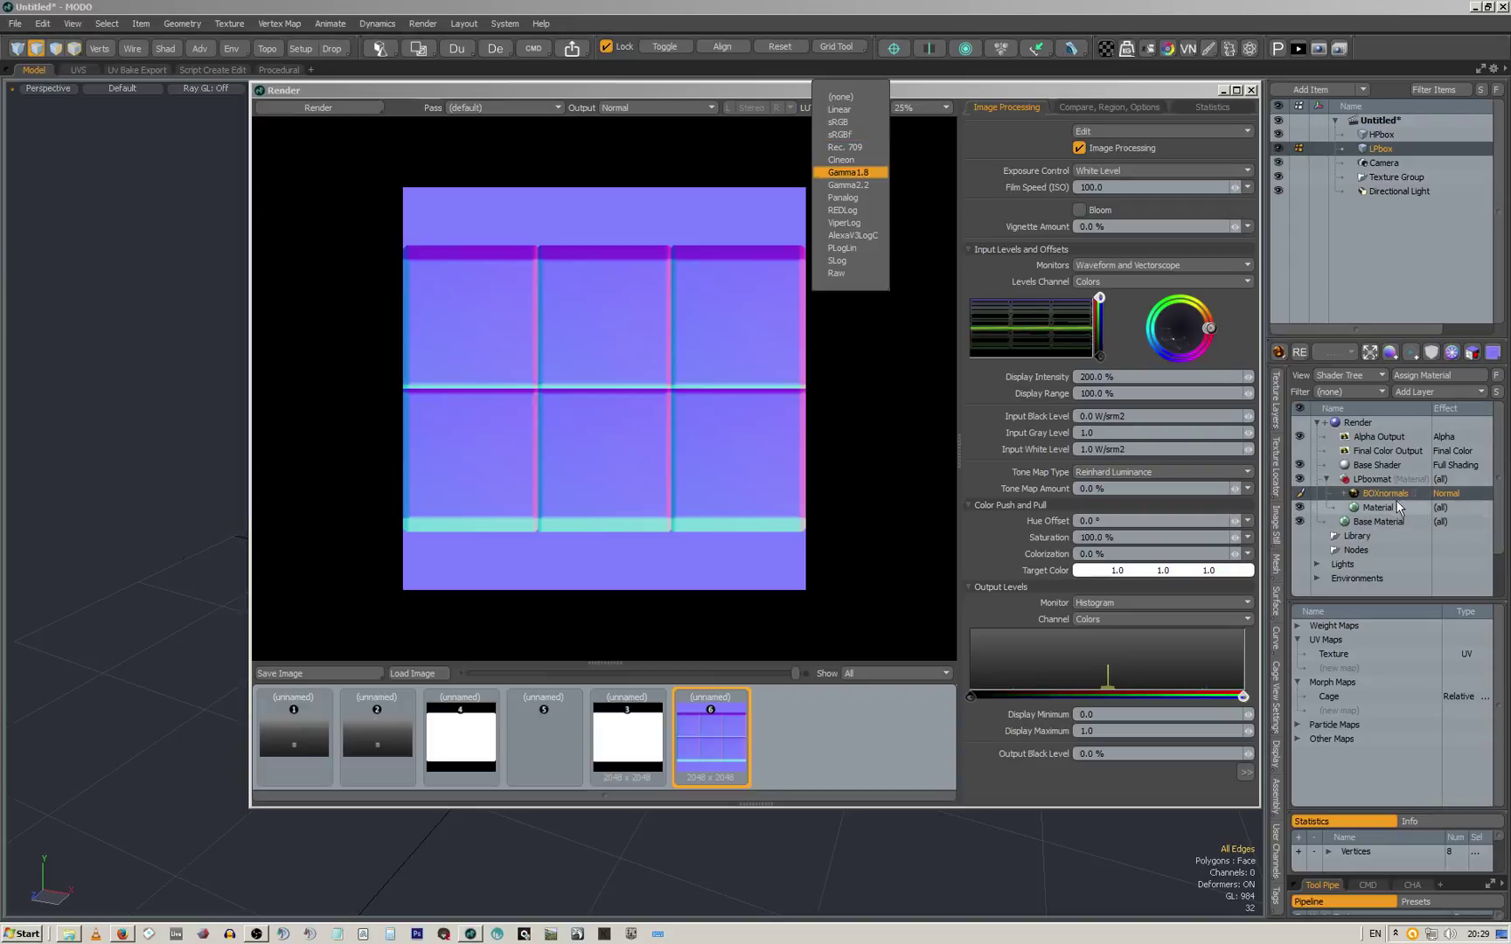
pyautogui.click(850, 124)
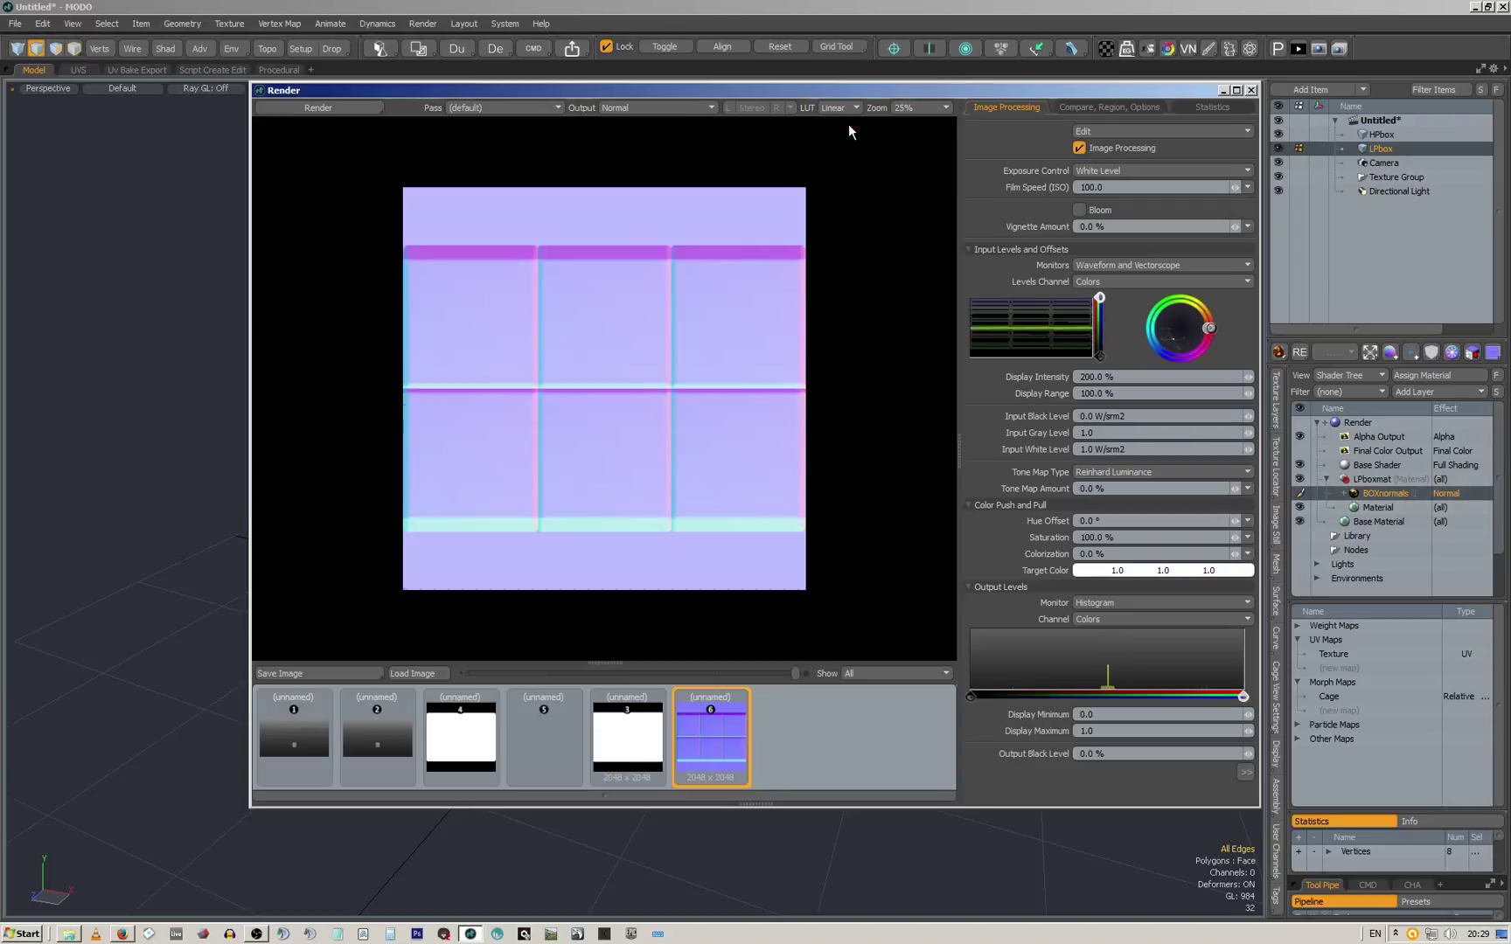
pyautogui.click(849, 107)
pyautogui.click(853, 95)
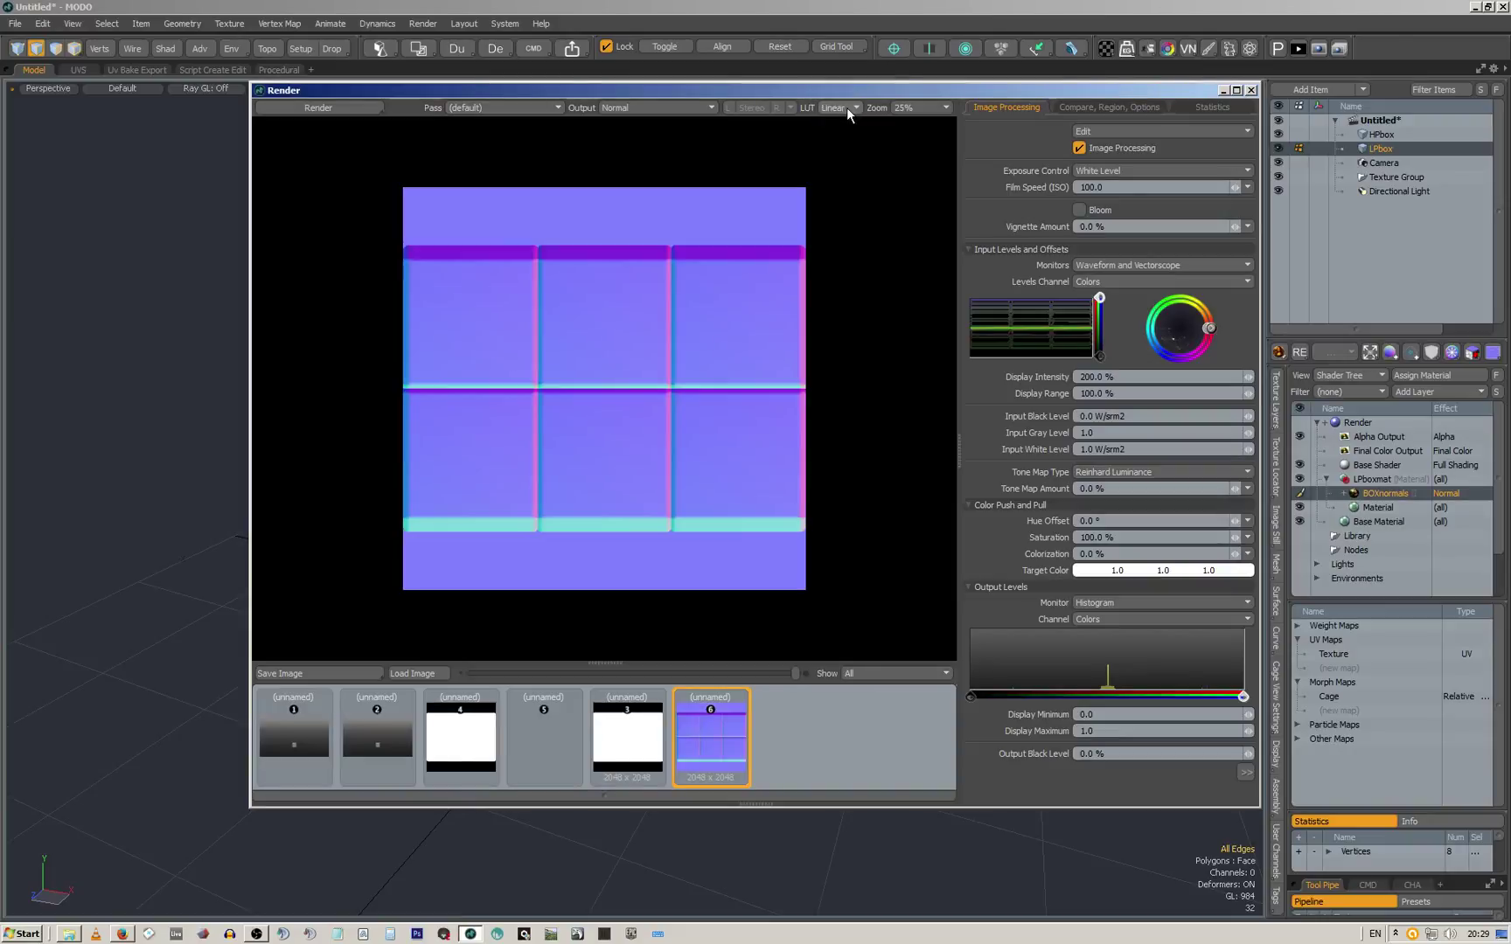
pyautogui.click(846, 108)
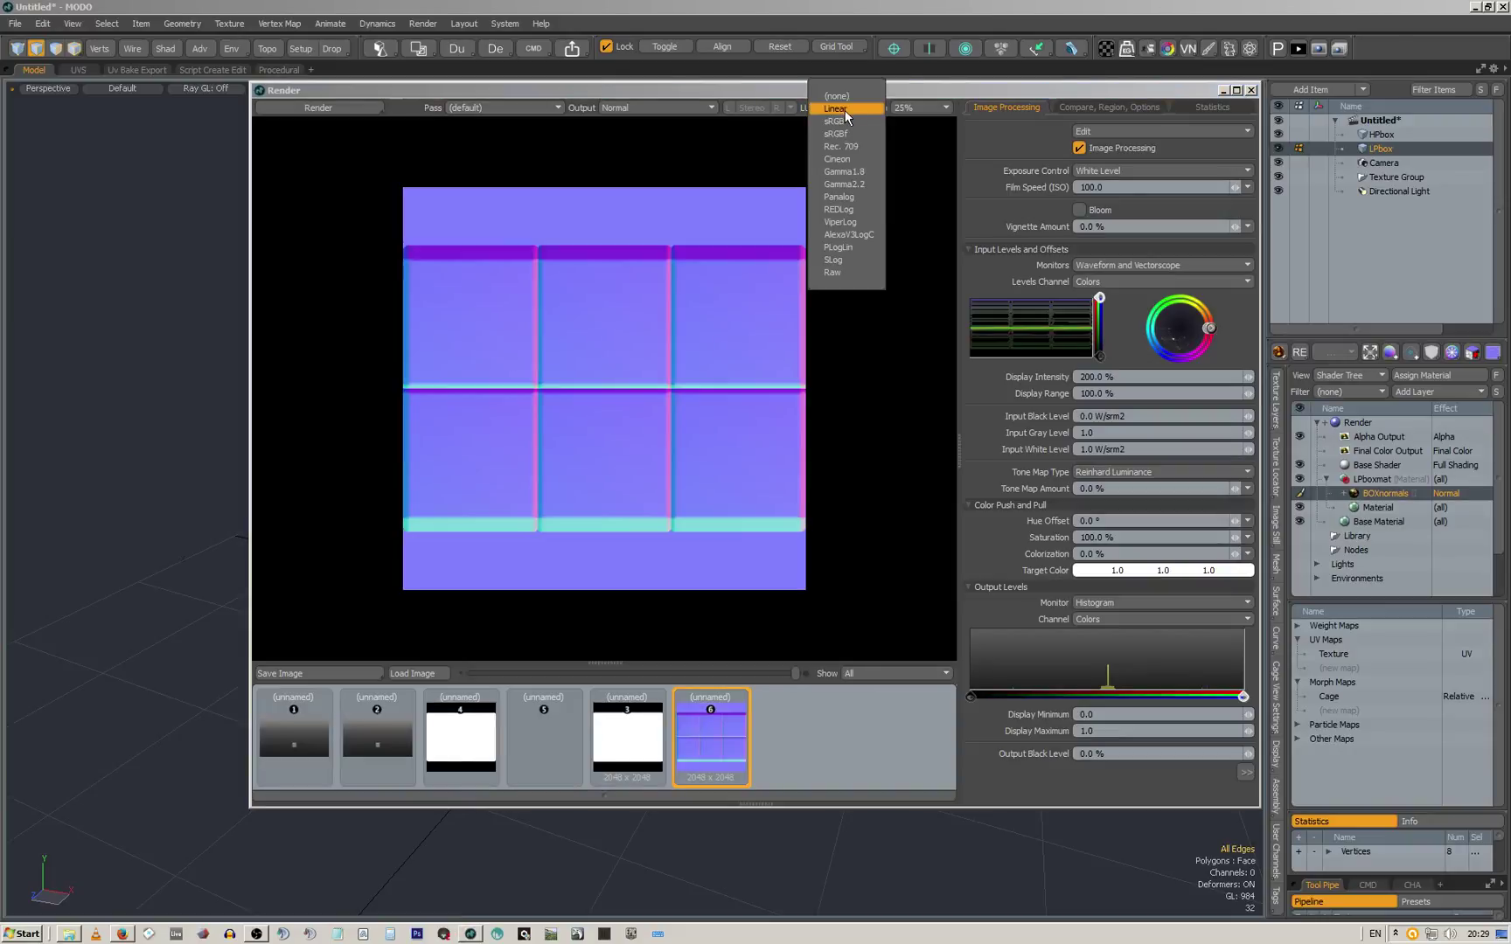
pyautogui.click(843, 127)
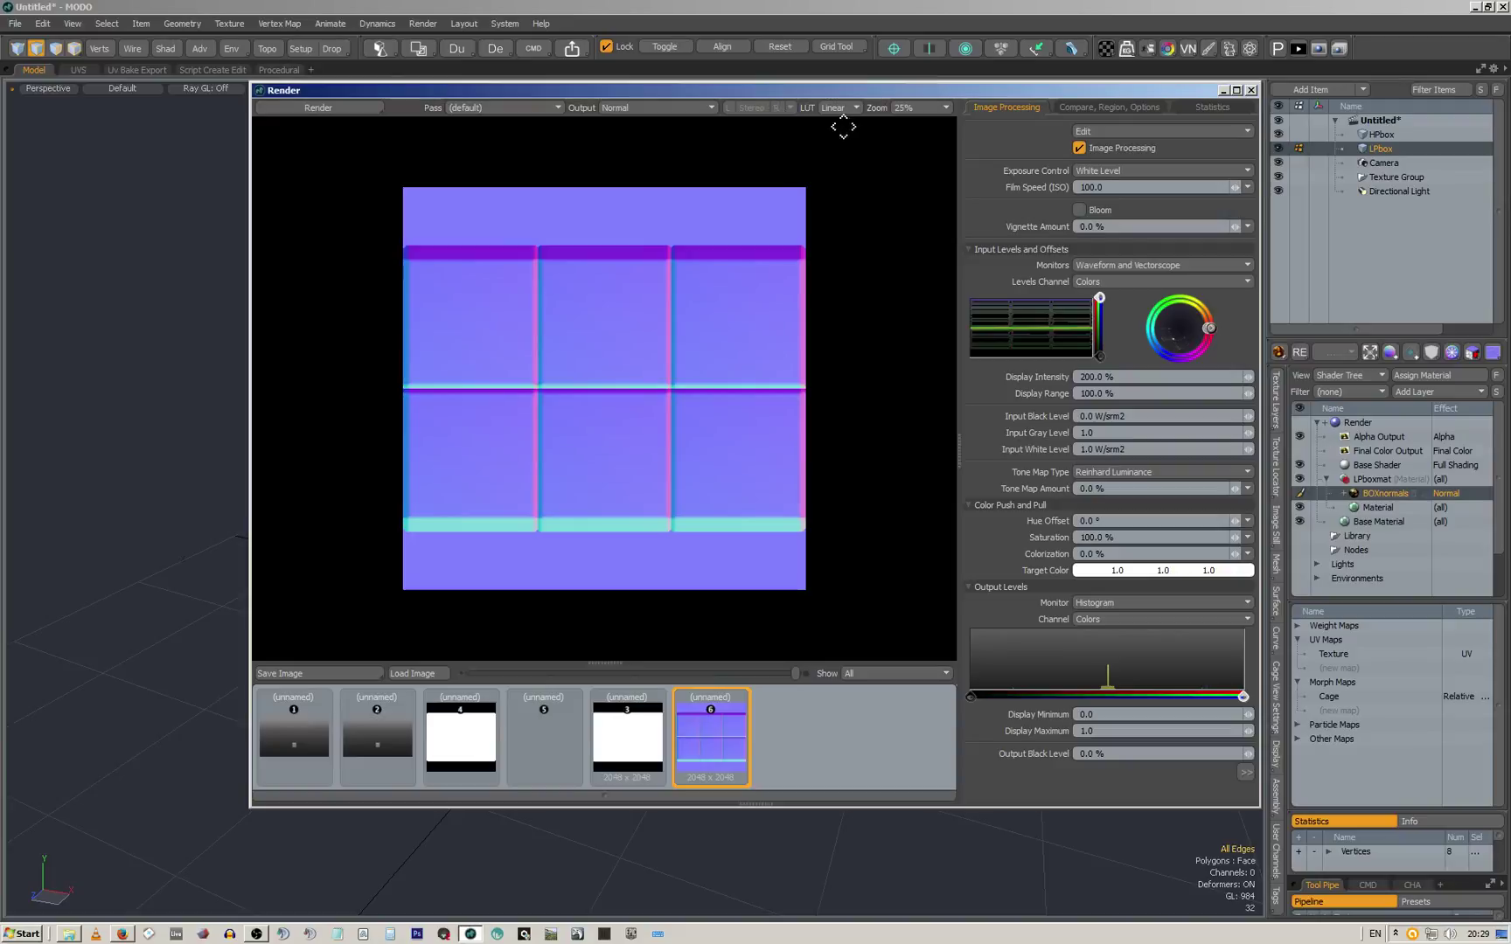
# Show the baked alpha render and examine the baking tools in the UV Bake Export layout, returning to the Model layout
pyautogui.click(653, 730)
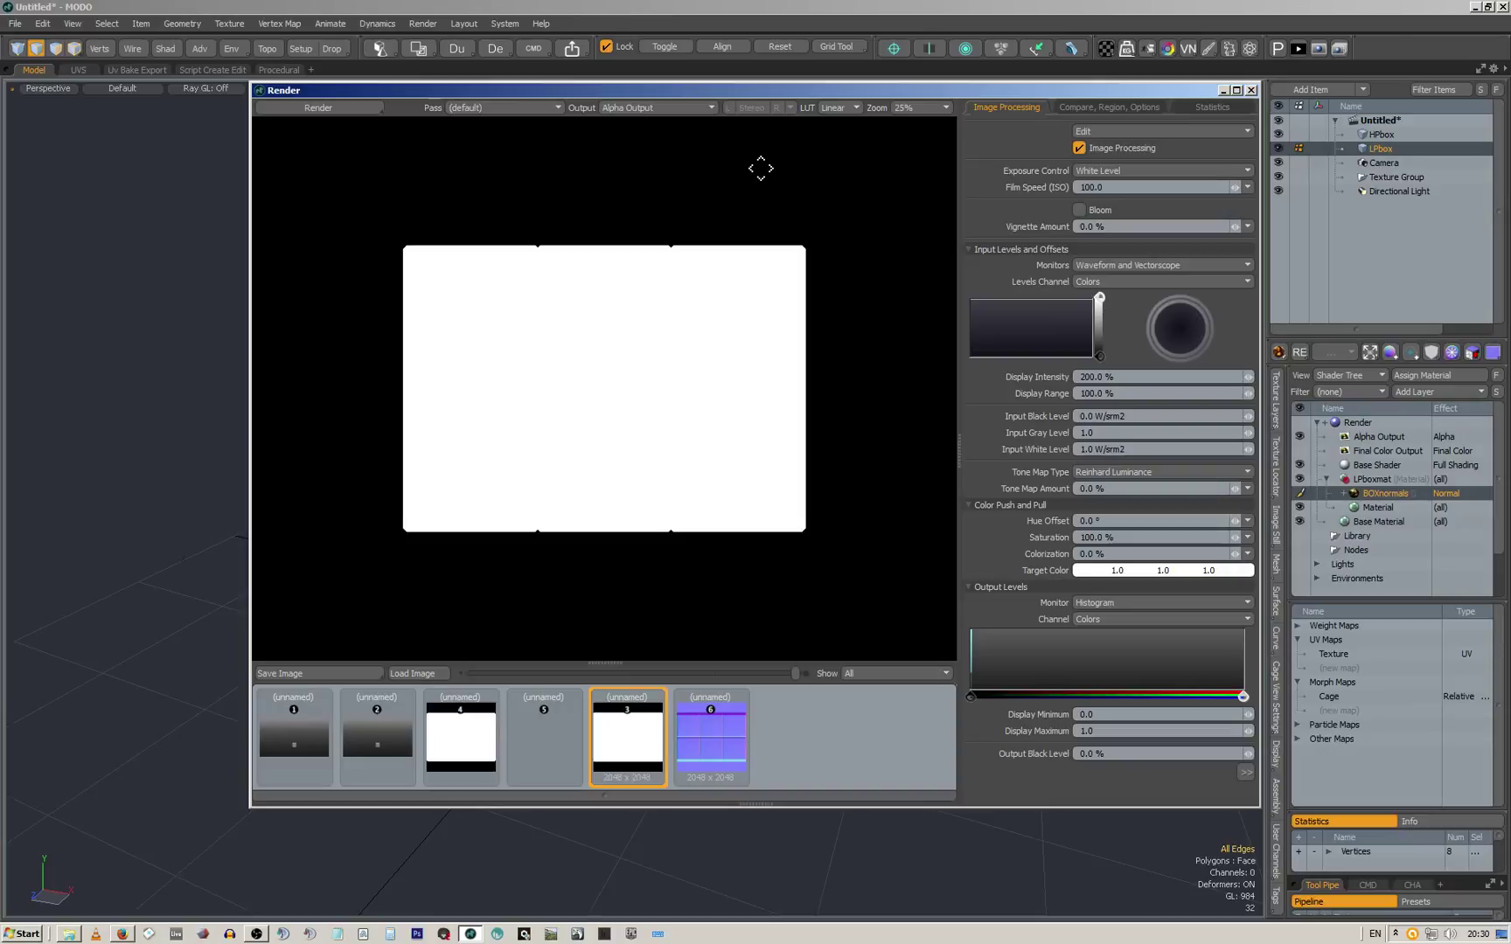
pyautogui.moveTo(450, 92); pyautogui.dragTo(397, 106)
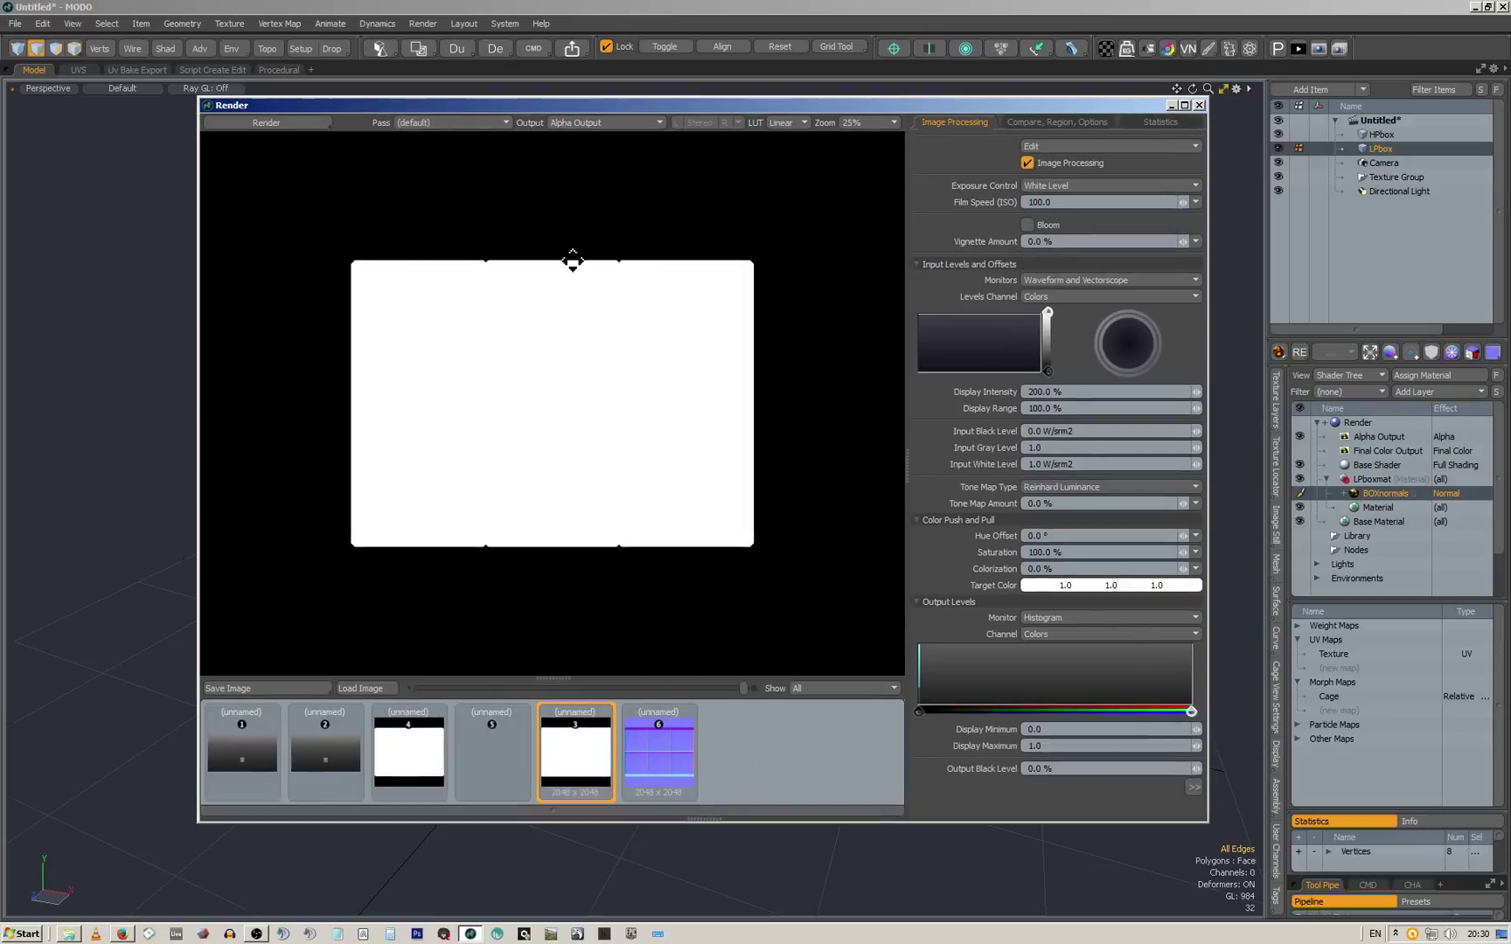
pyautogui.click(136, 70)
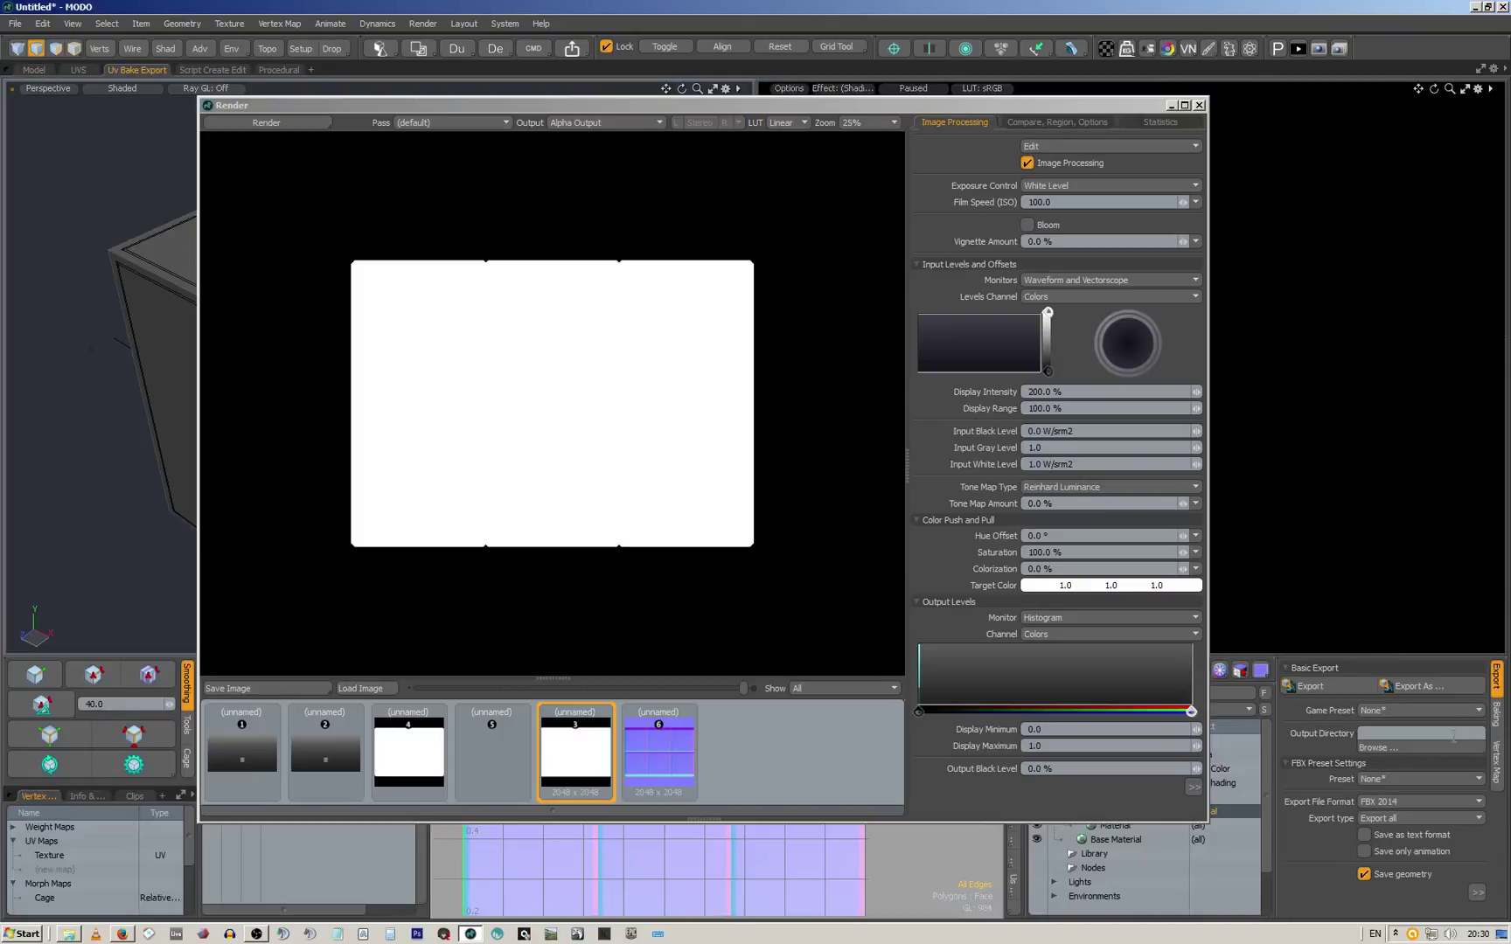
pyautogui.click(1496, 715)
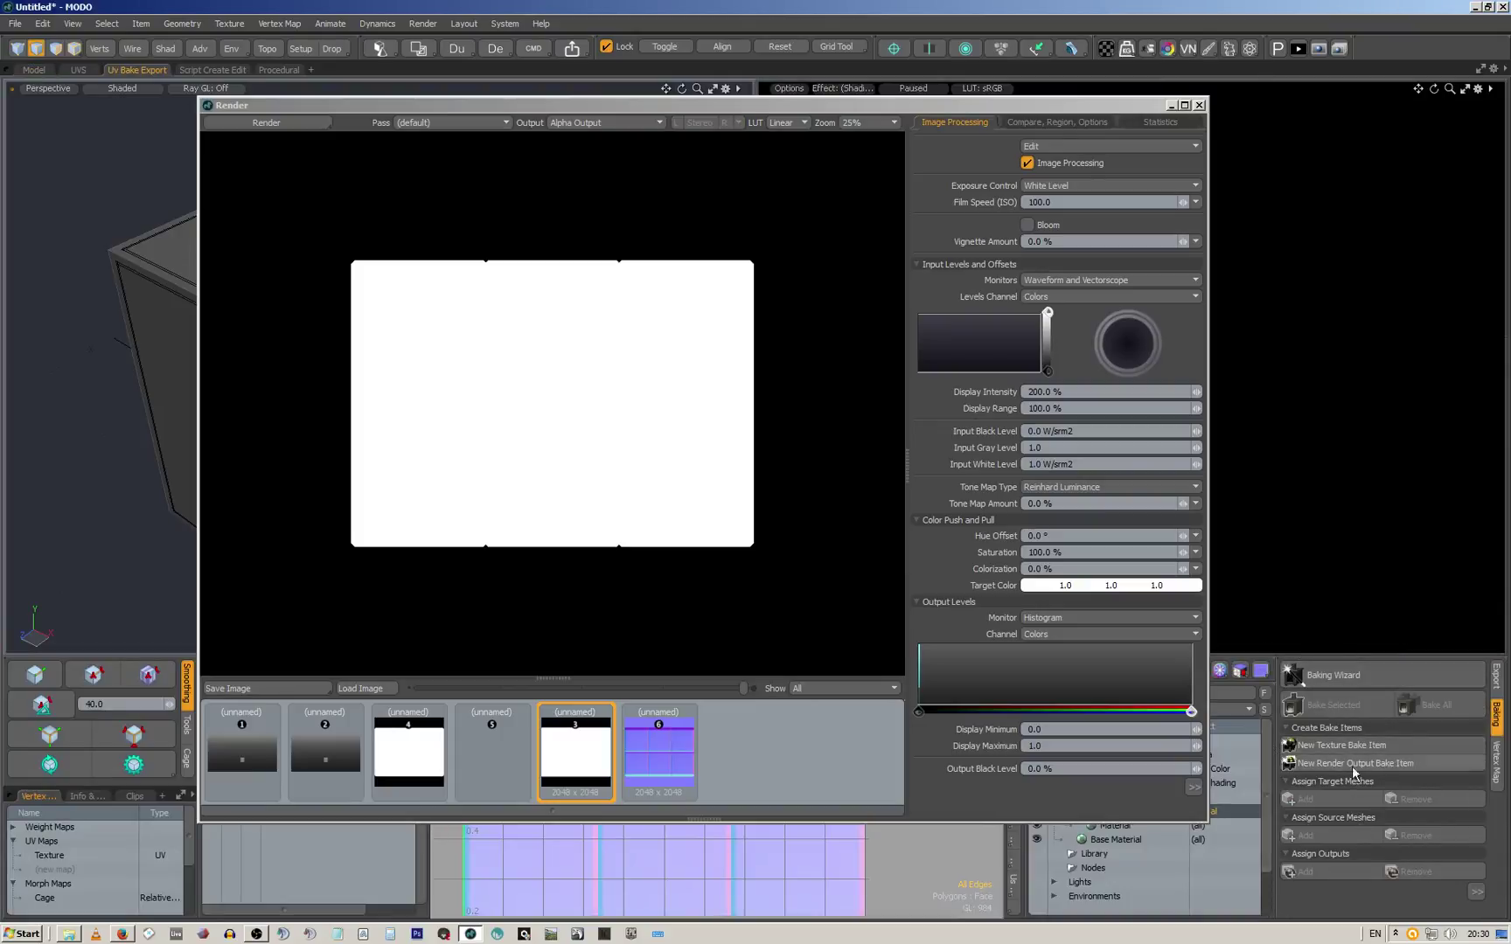
pyautogui.click(1477, 893)
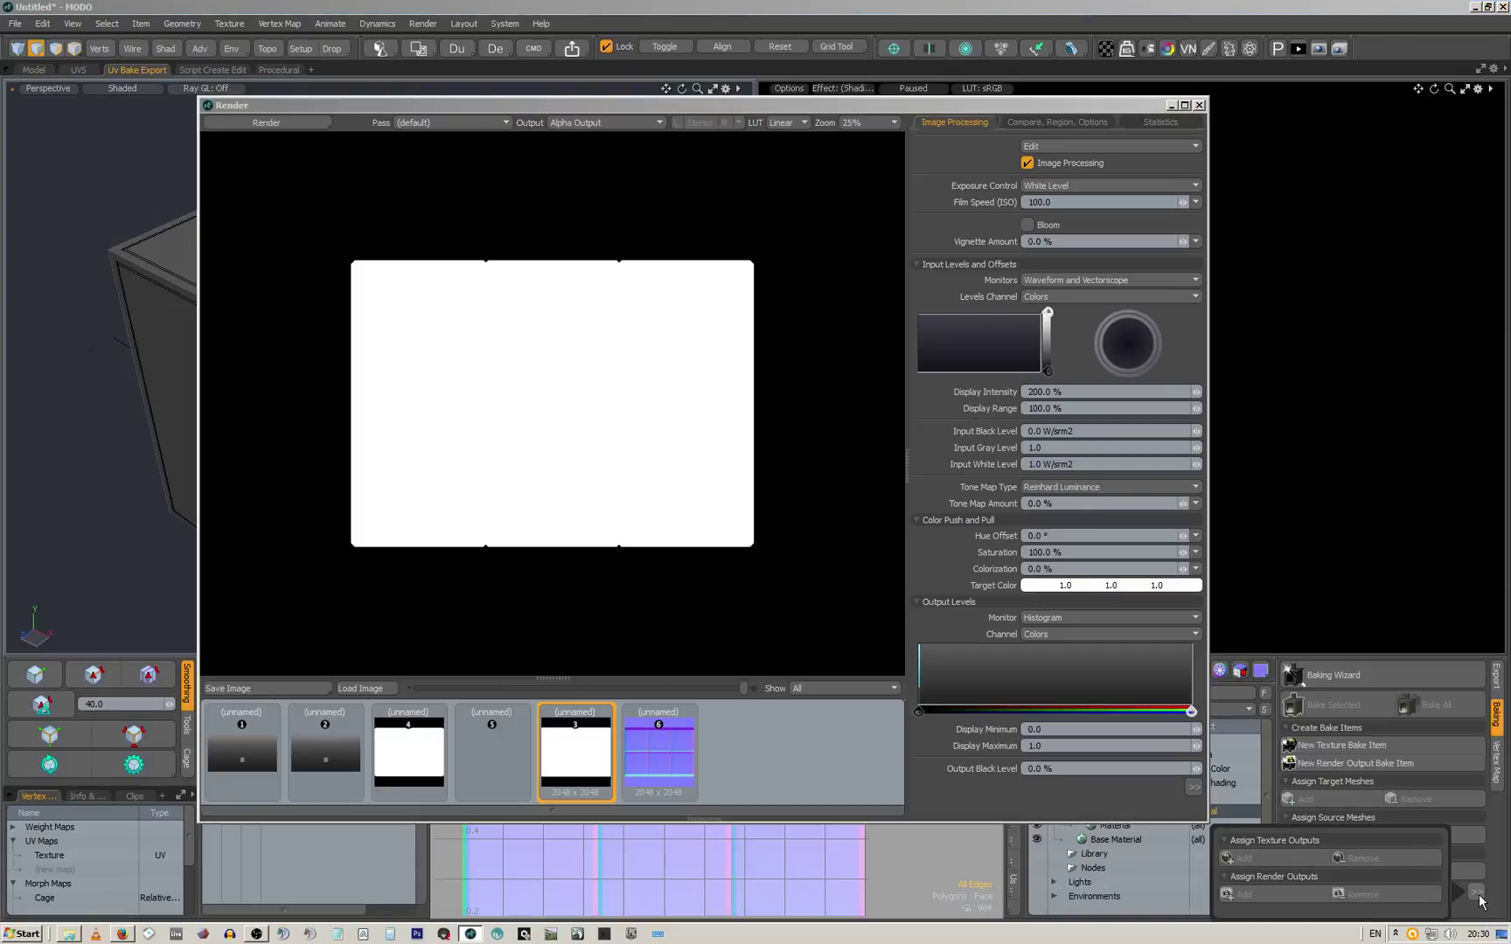
pyautogui.click(1478, 894)
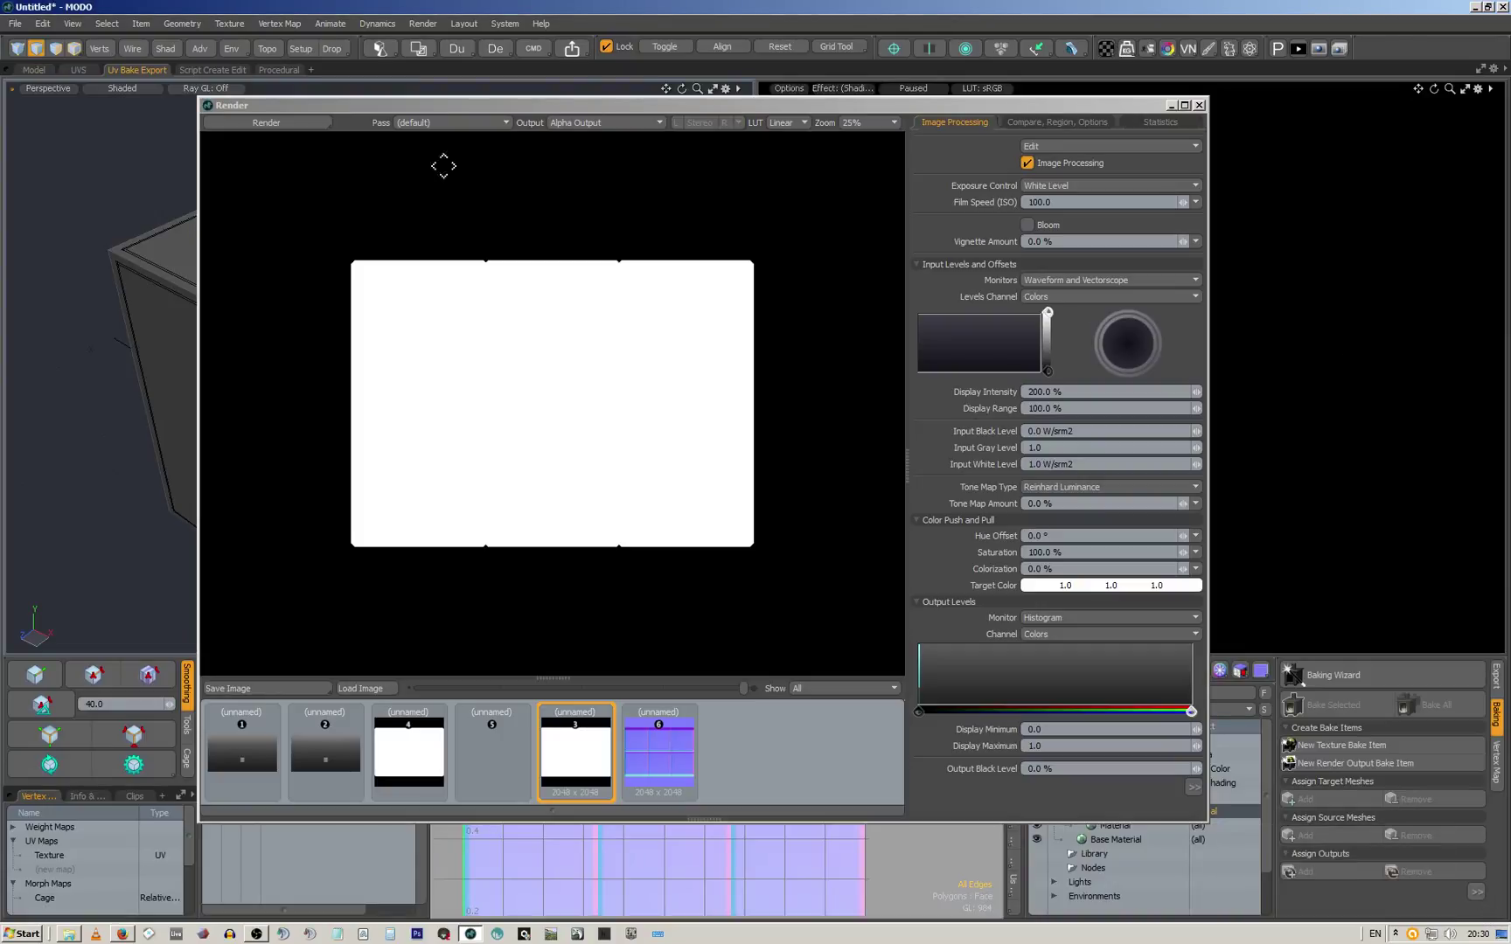
pyautogui.click(33, 71)
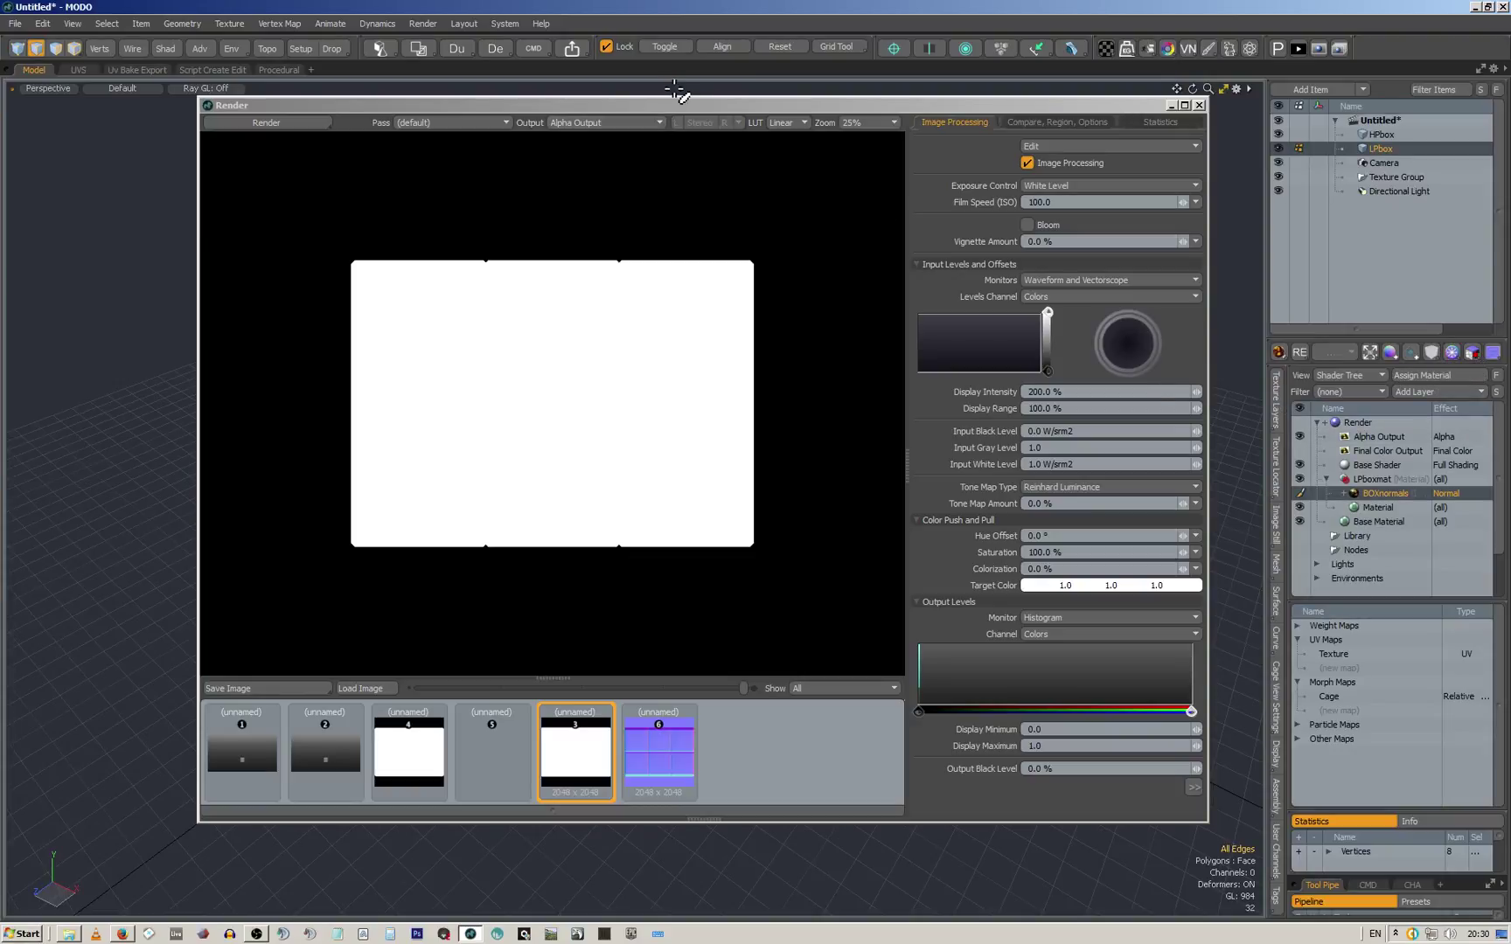
pyautogui.click(682, 103)
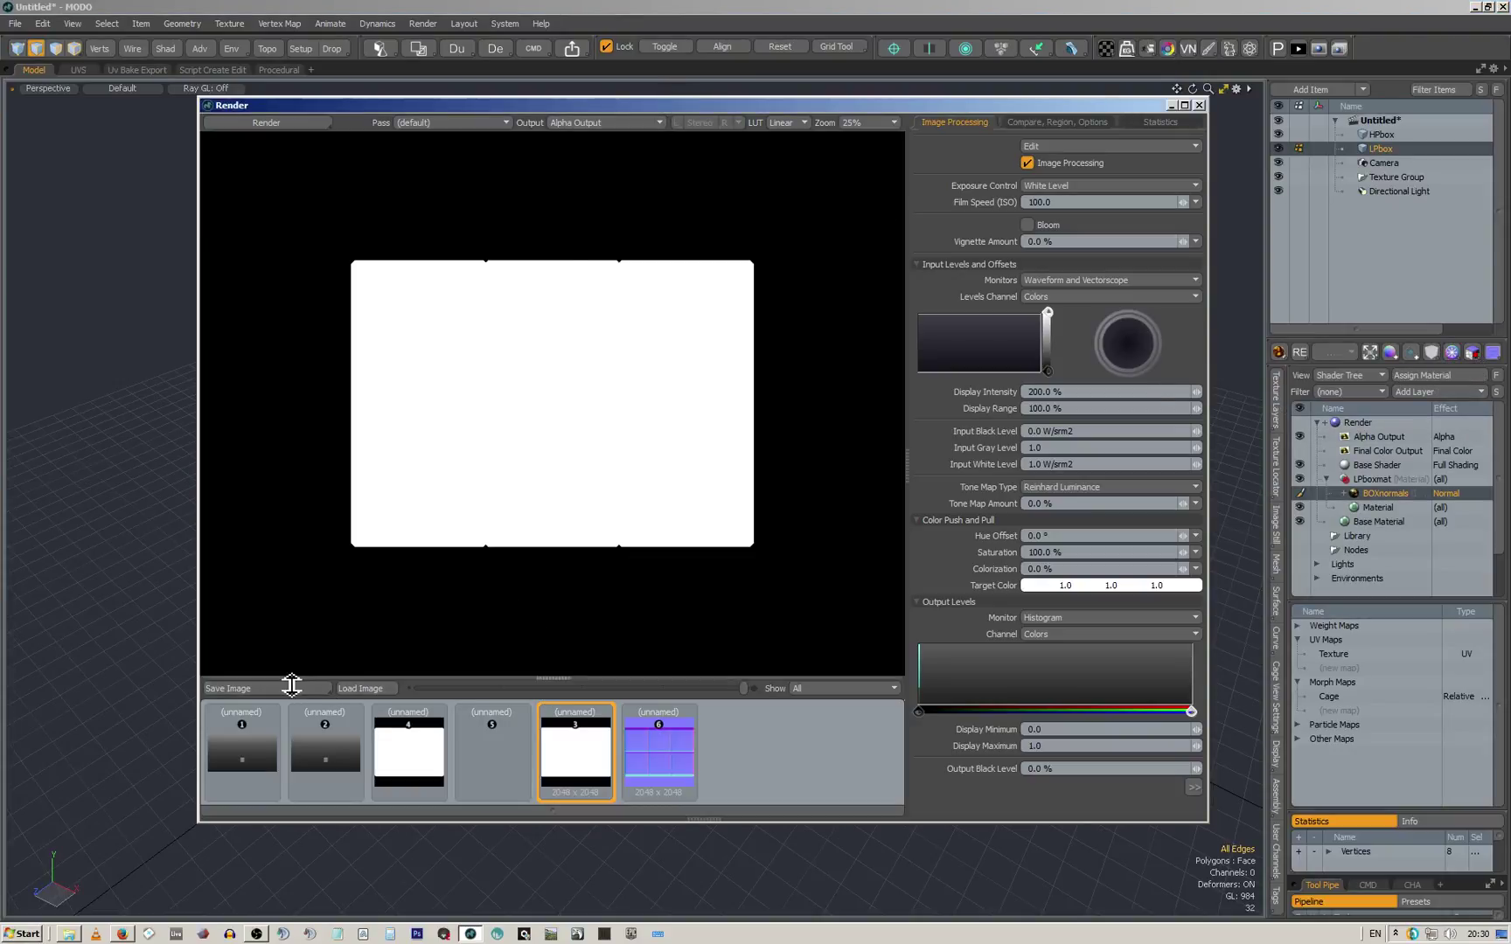
pyautogui.click(292, 687)
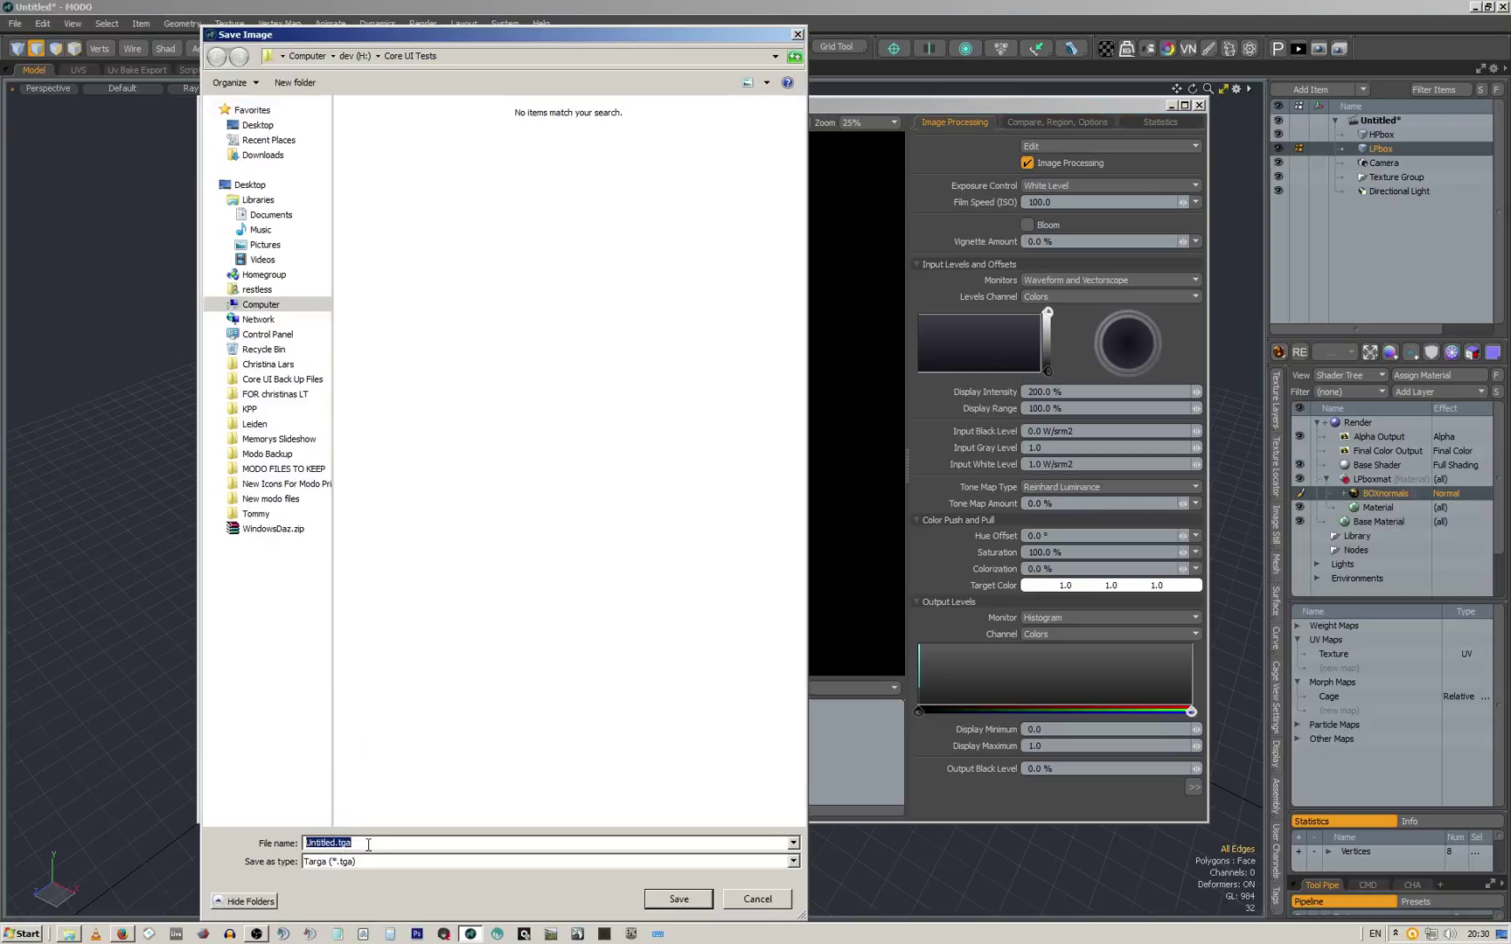
pyautogui.click(750, 902)
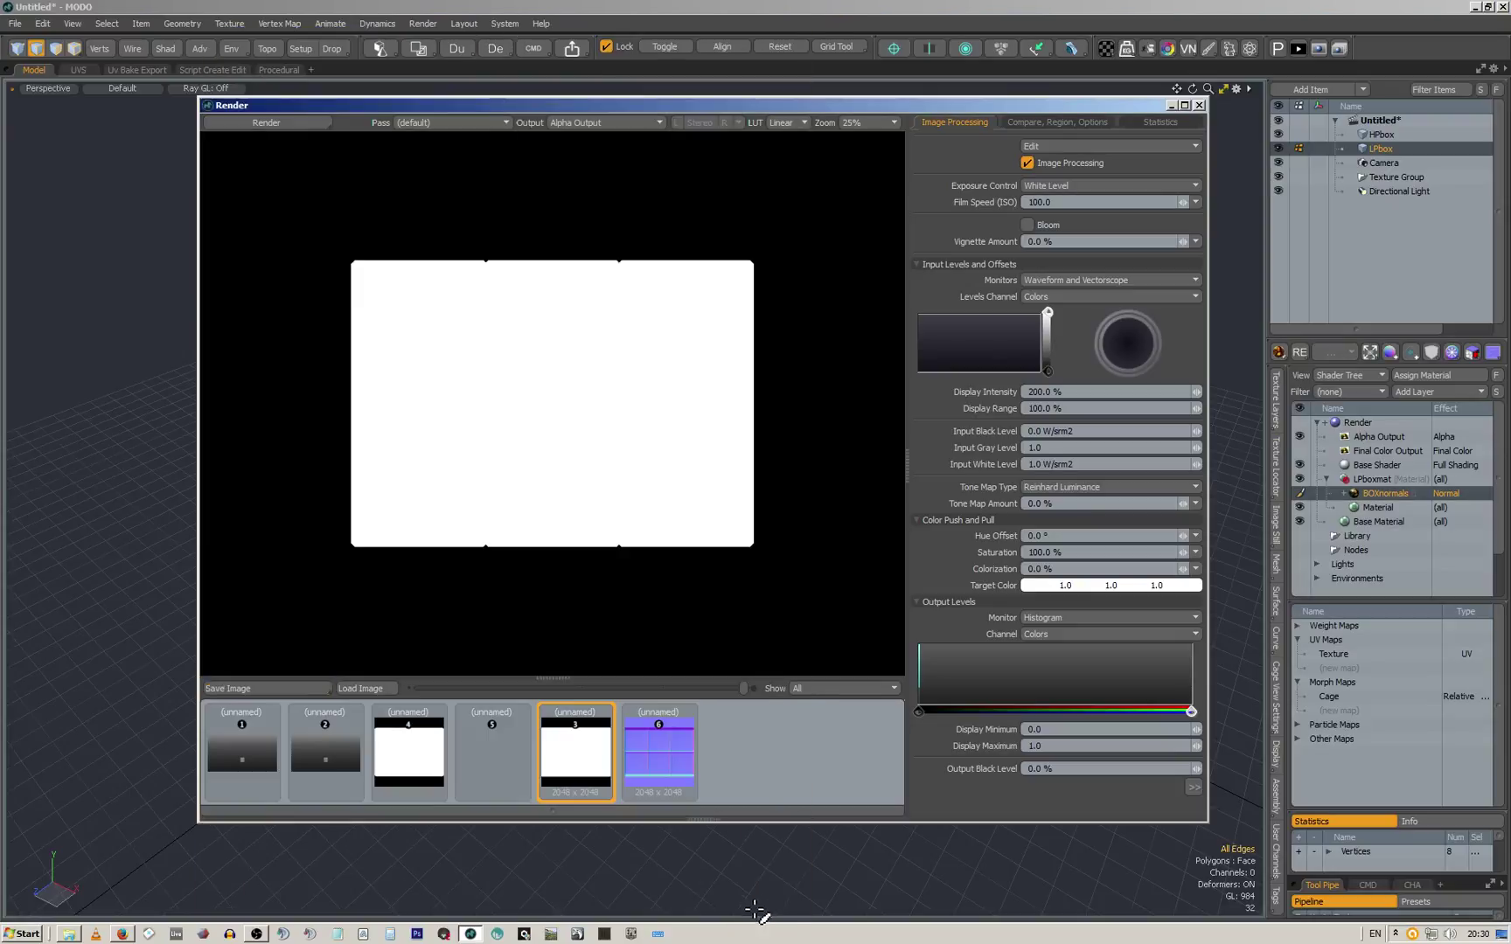
# Display the Normal output of the baked normal map render
pyautogui.click(674, 742)
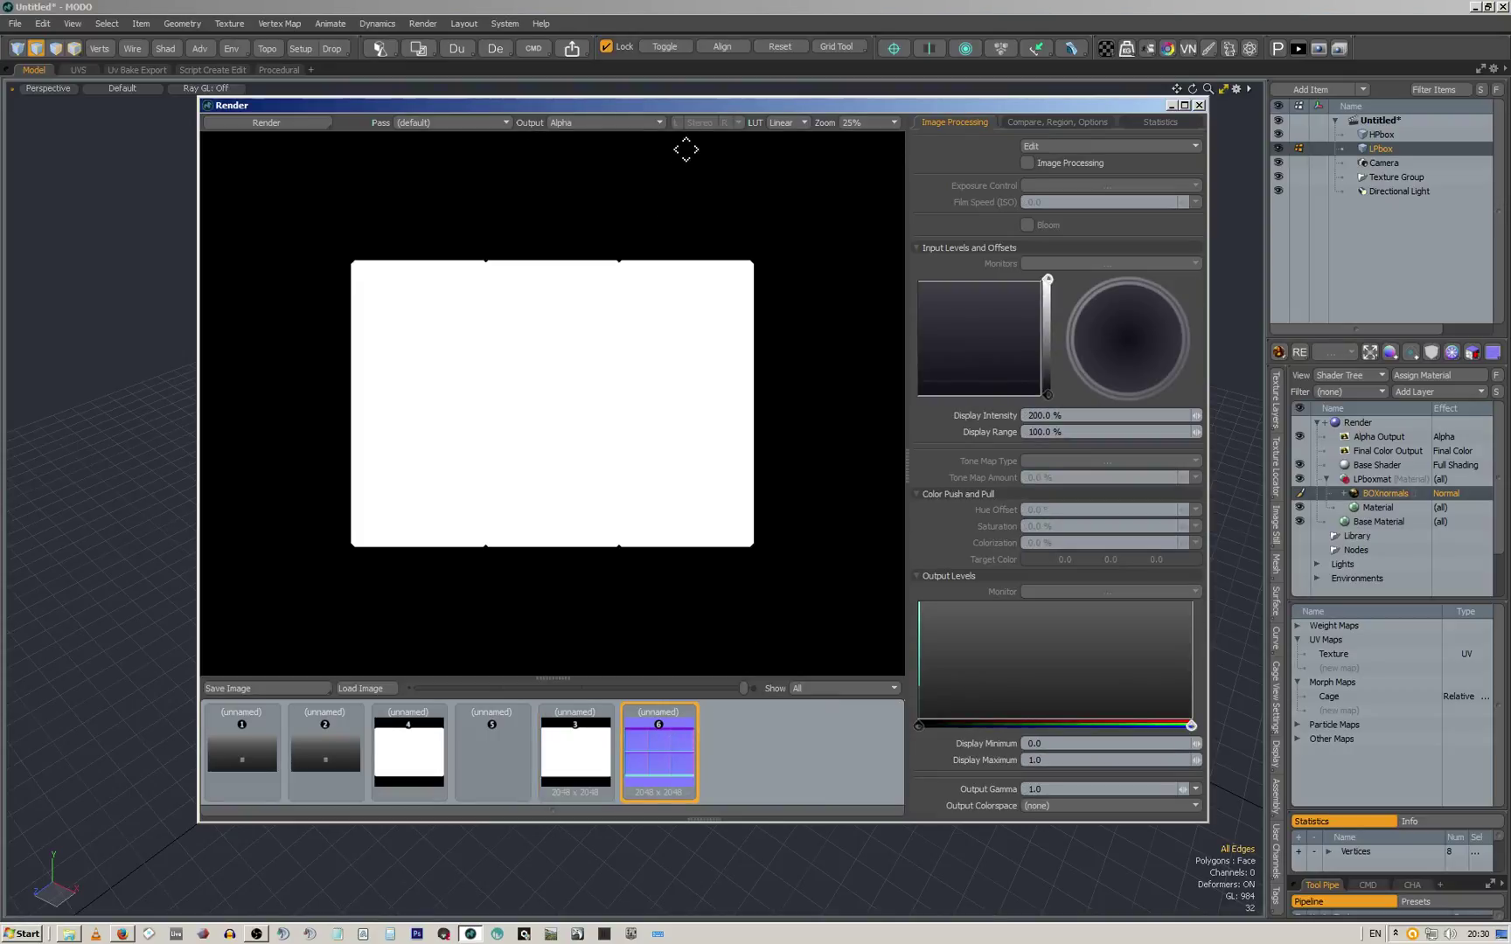
pyautogui.click(651, 122)
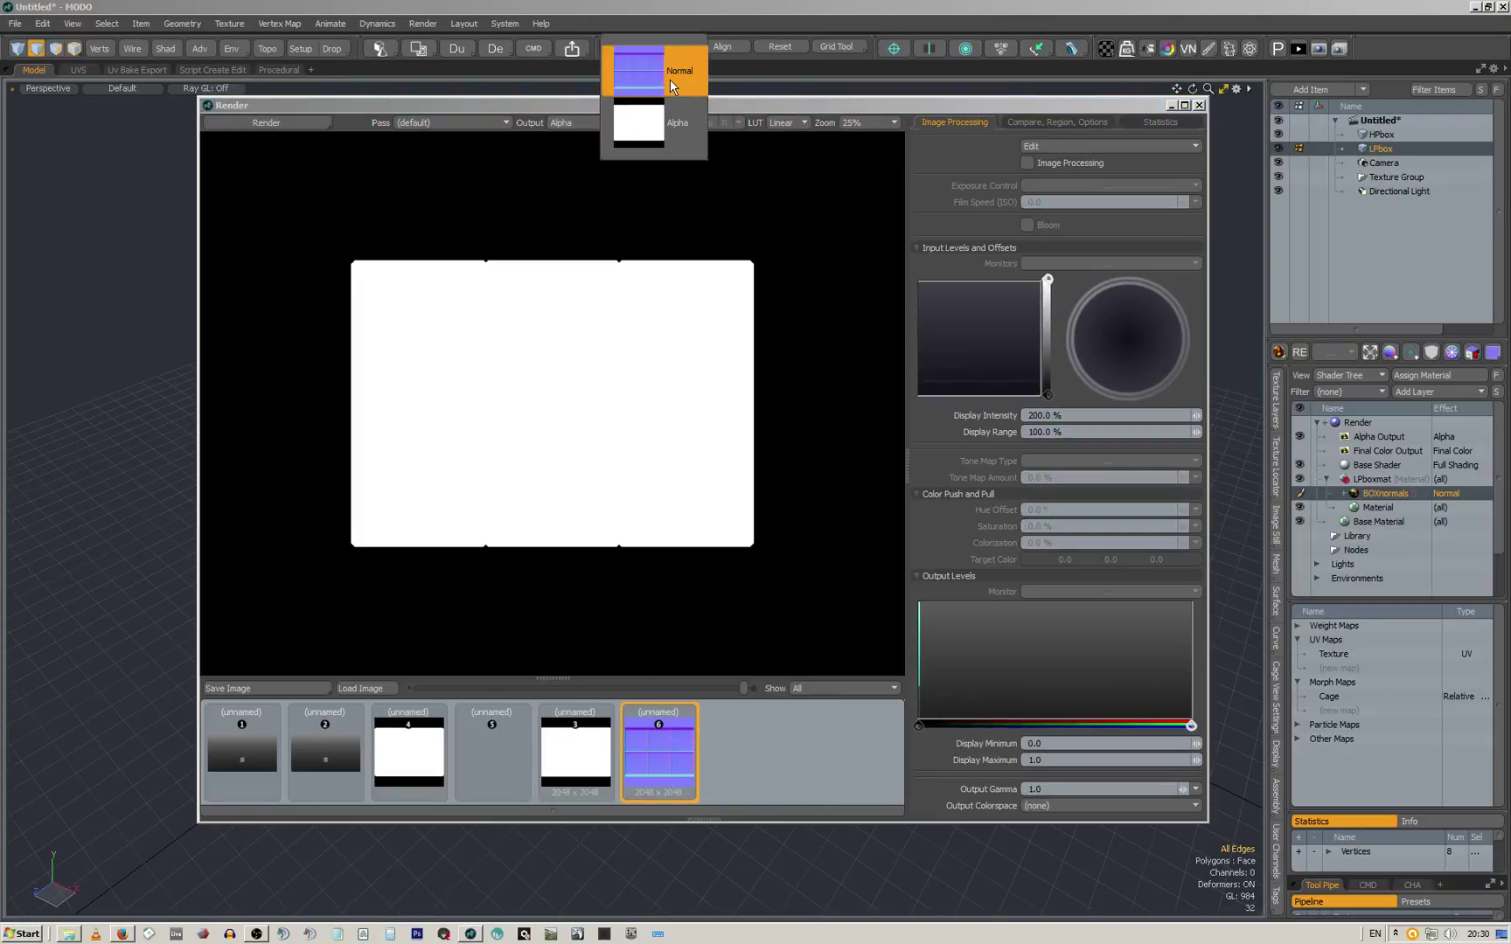
pyautogui.click(672, 85)
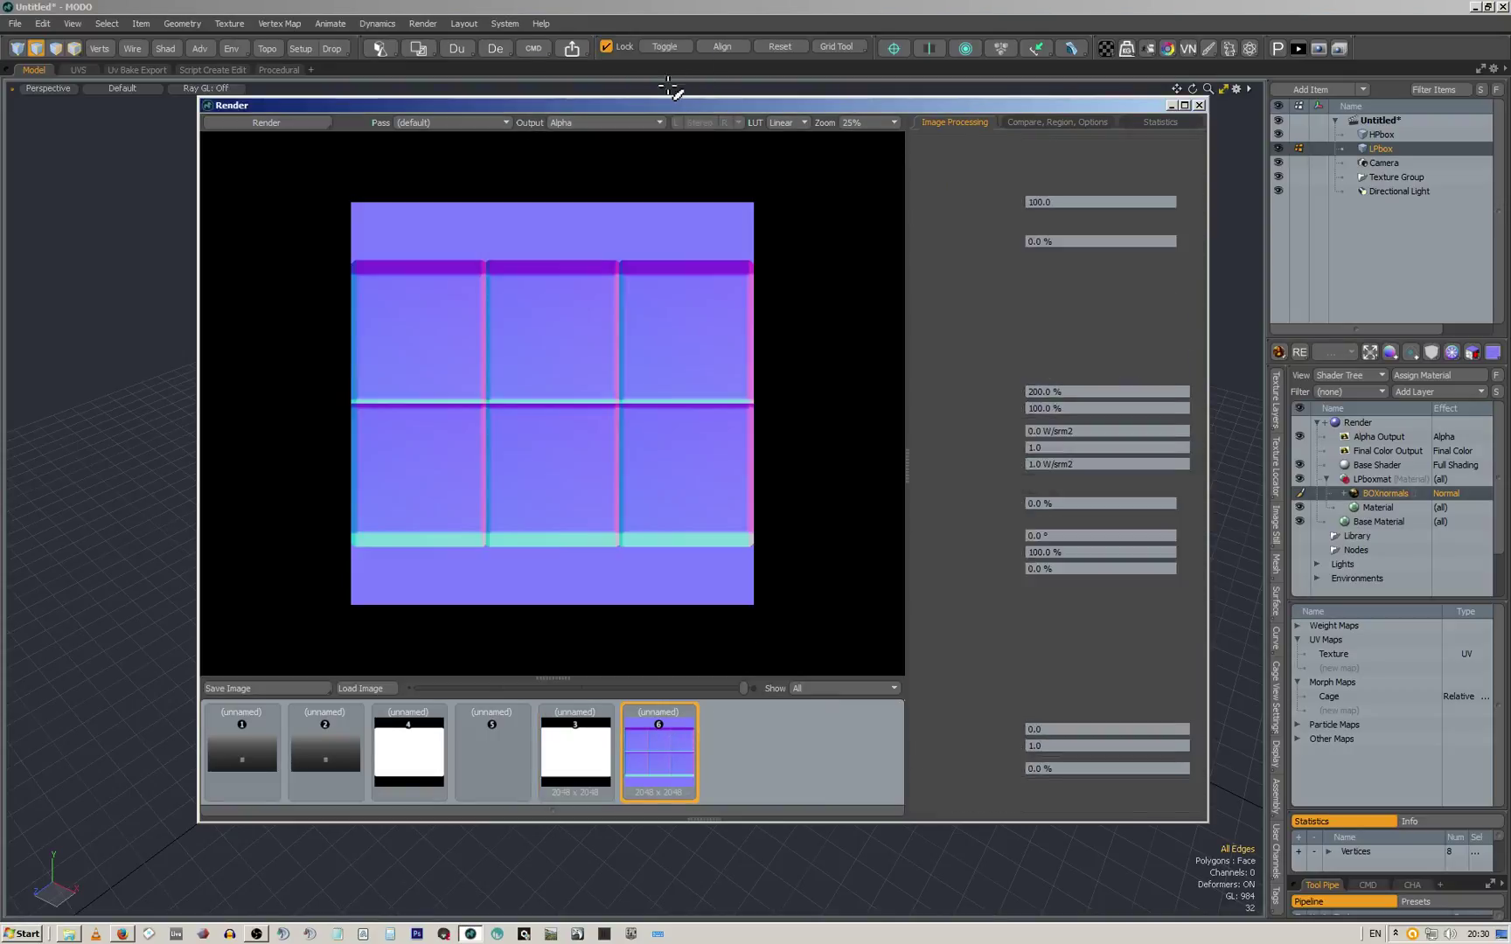
# Save the displayed normal map as a Targa image named BOXnormals.tga in the Core UI Tests folder
pyautogui.click(271, 687)
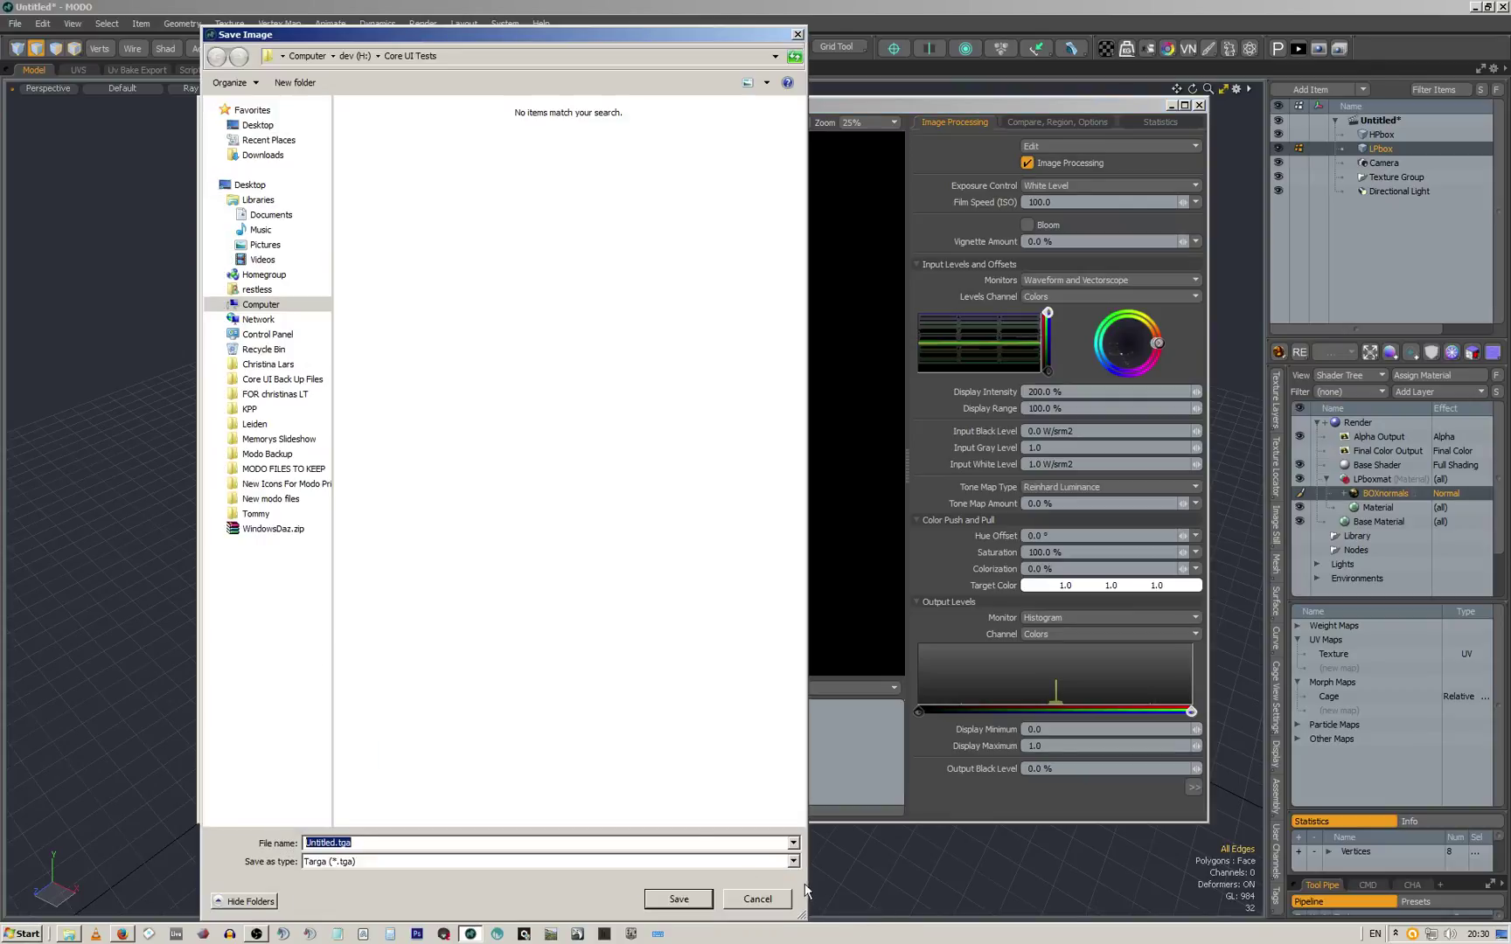
pyautogui.click(793, 862)
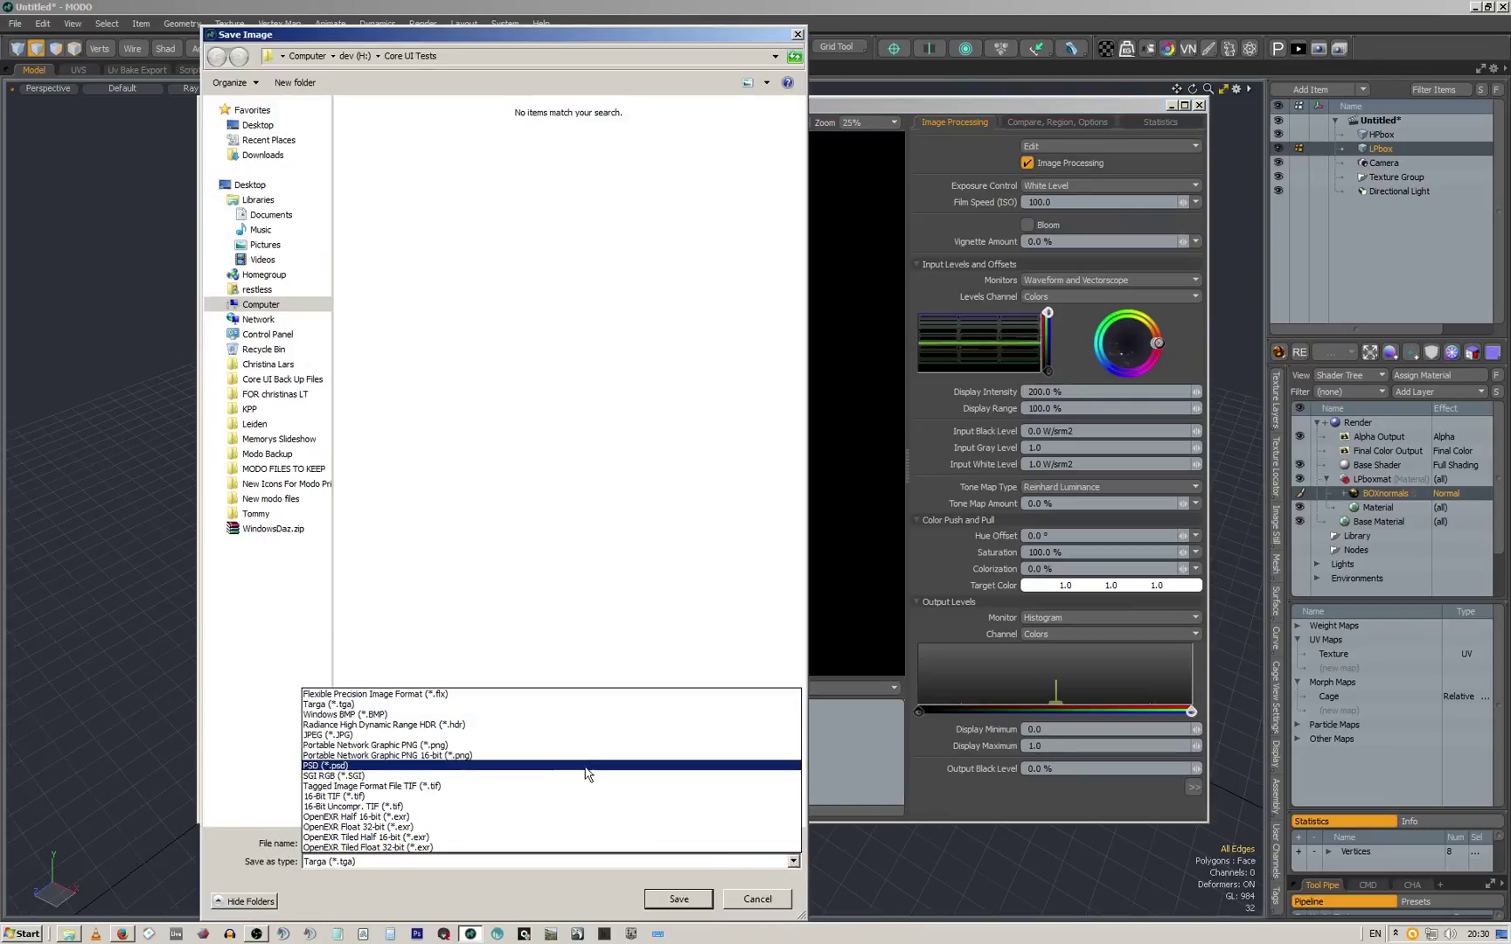
pyautogui.click(408, 705)
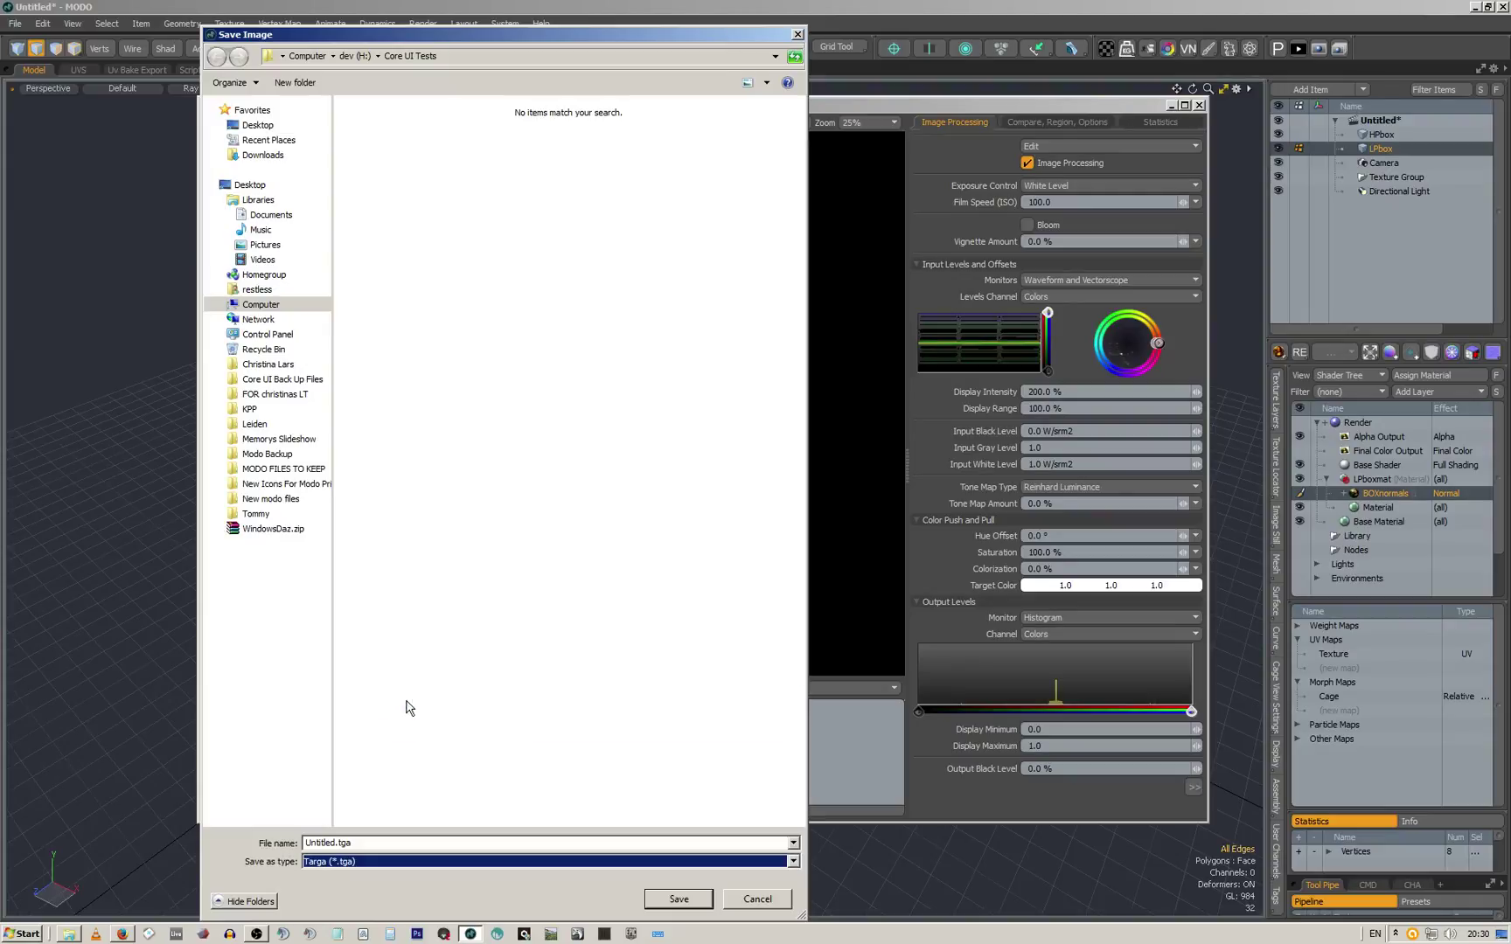
pyautogui.click(334, 842)
pyautogui.moveTo(335, 843); pyautogui.dragTo(278, 841)
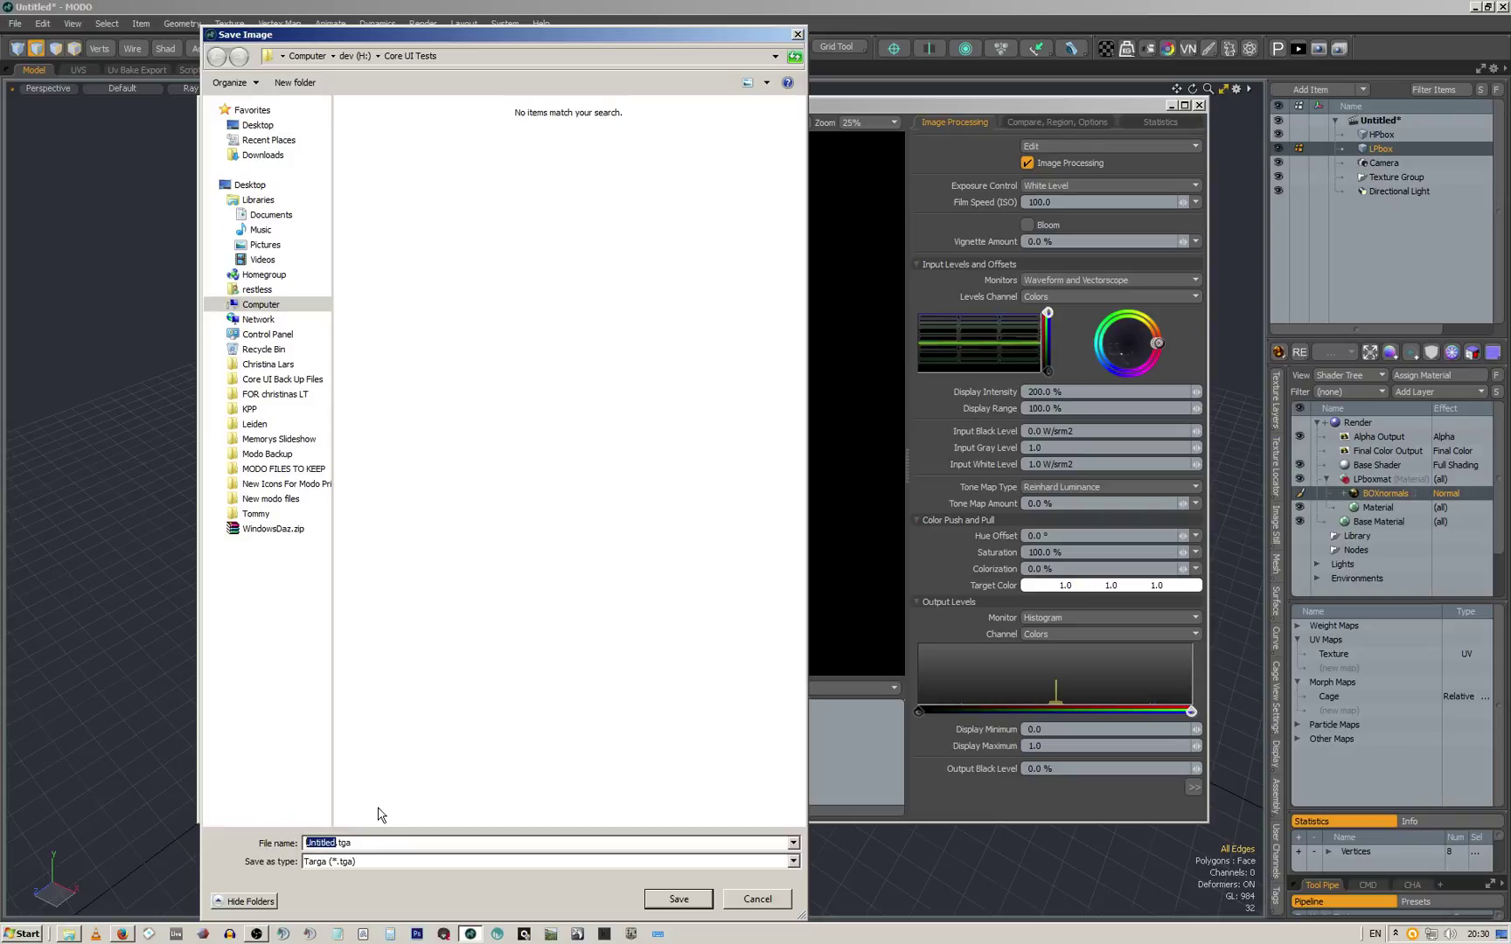
pyautogui.write('BOXnormals')
pyautogui.click(680, 900)
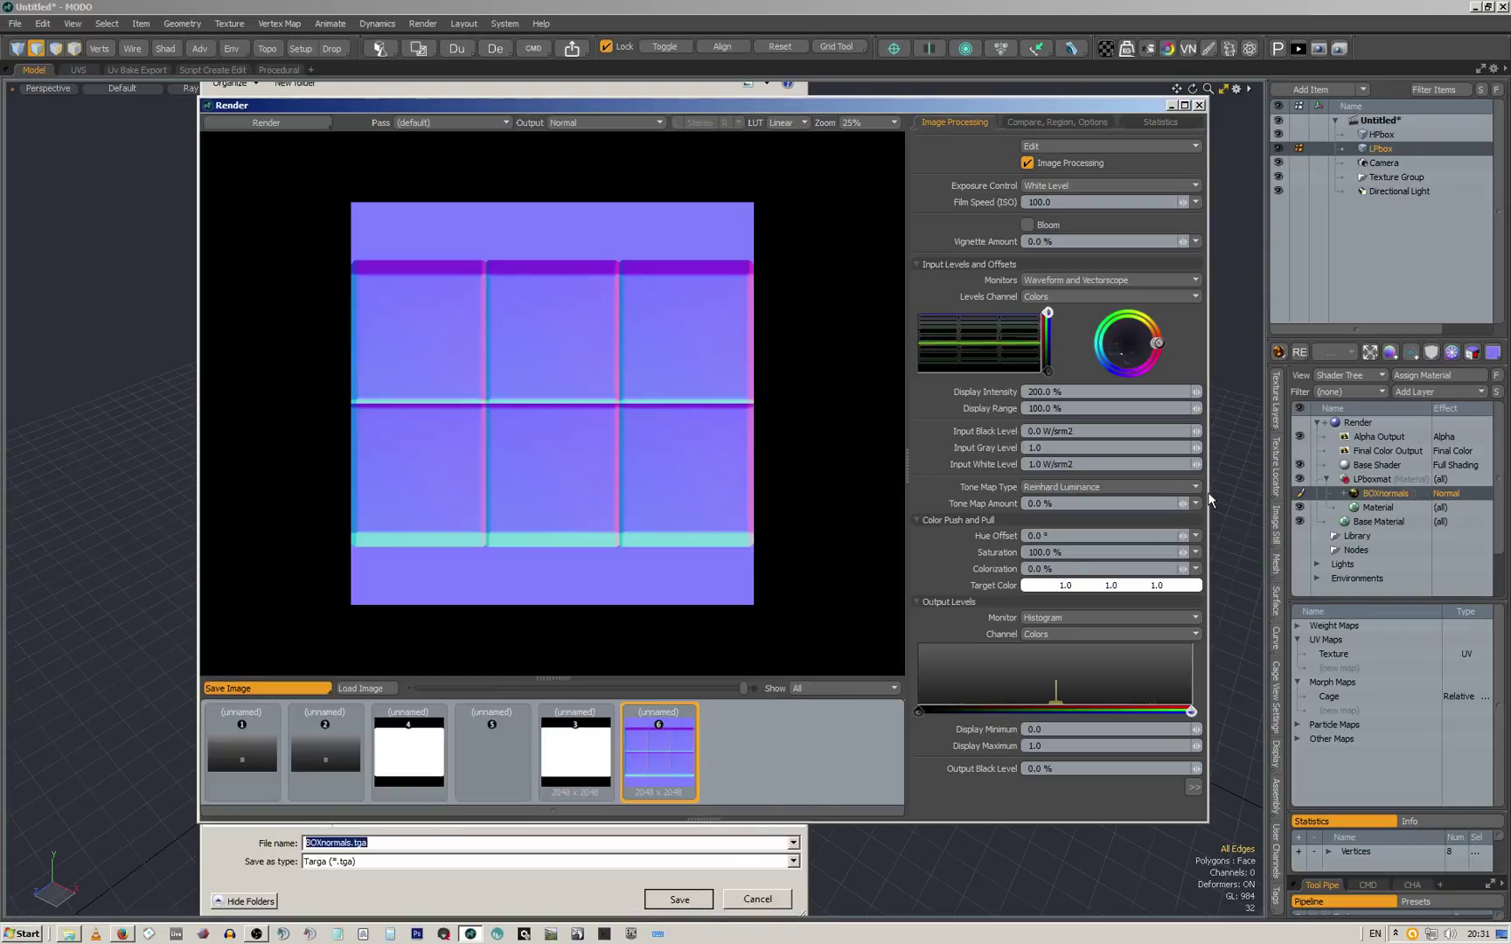
# Close the render window and inspect the box's beveled edges up close in the viewport
pyautogui.click(1199, 105)
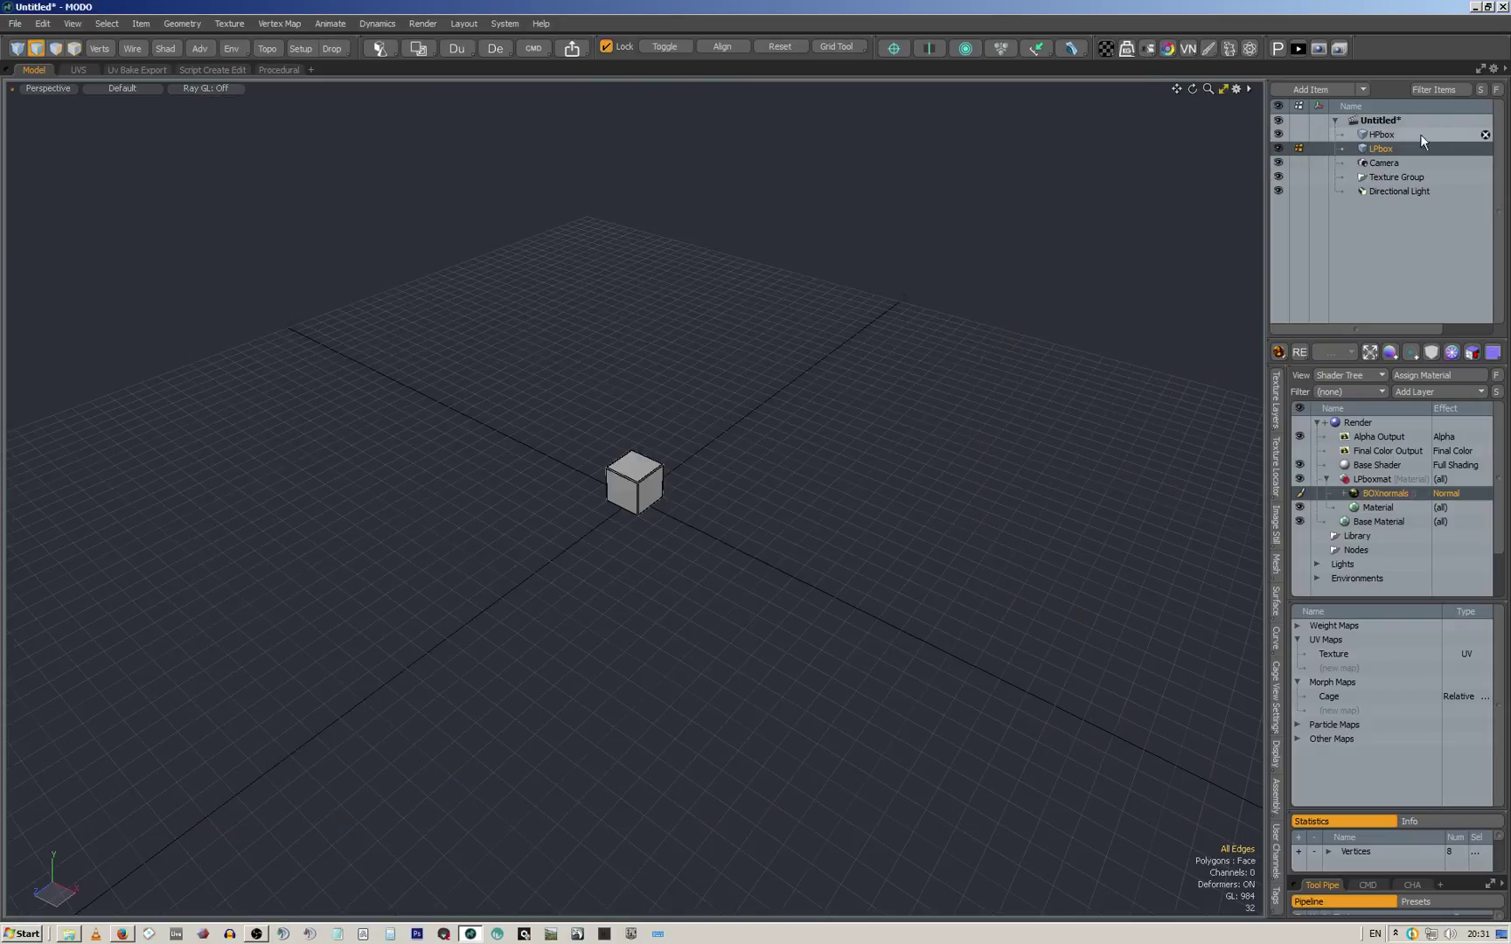
pyautogui.scroll(10, 617, 473)
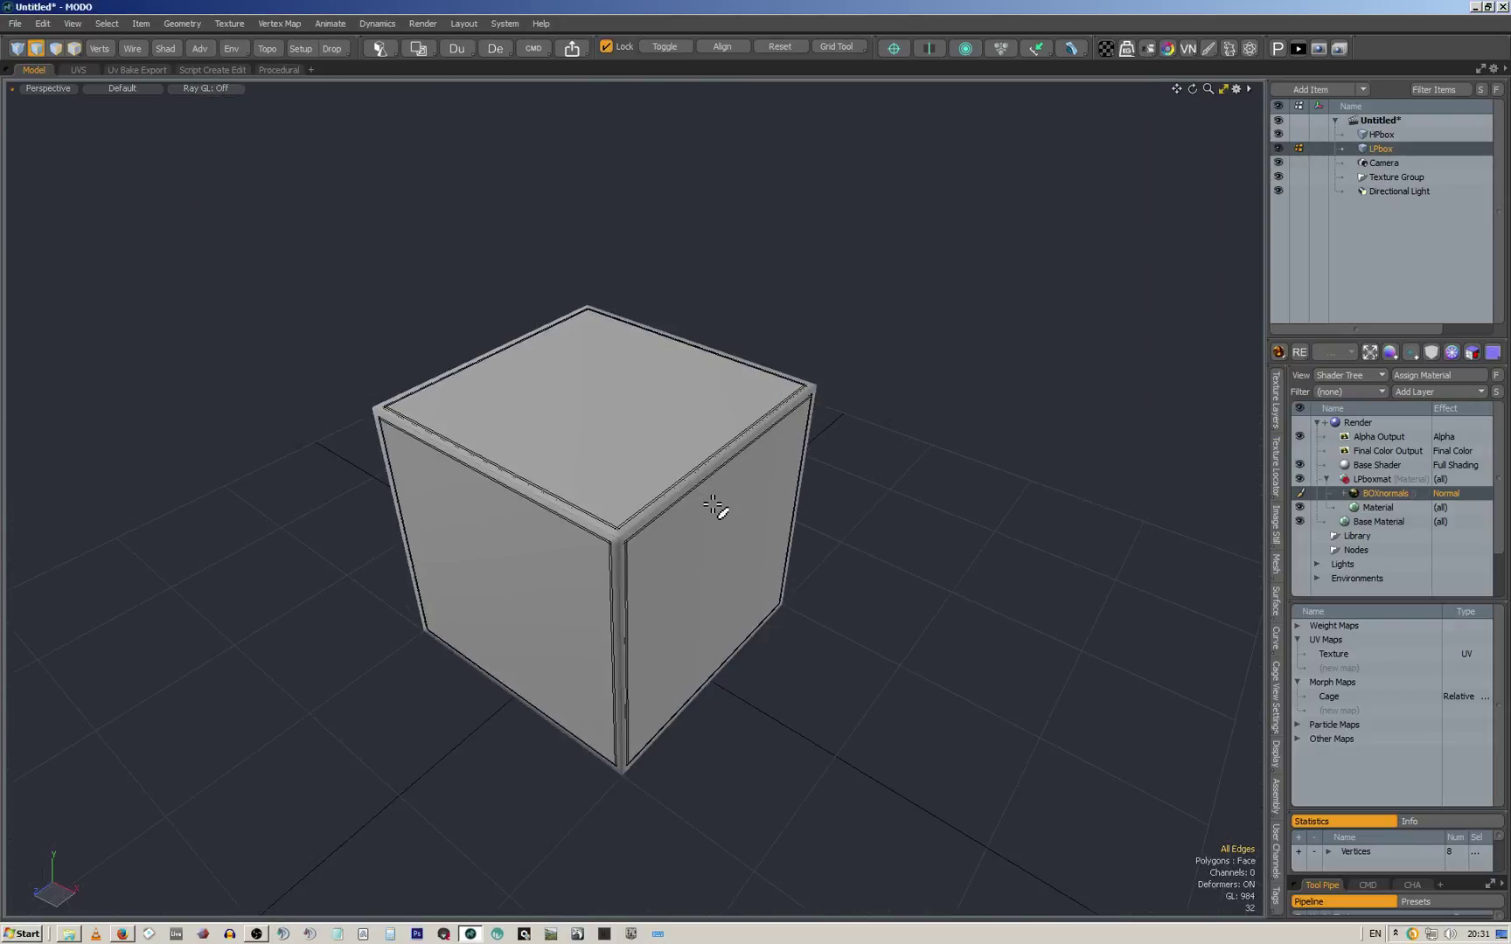
pyautogui.scroll(4, 641, 526)
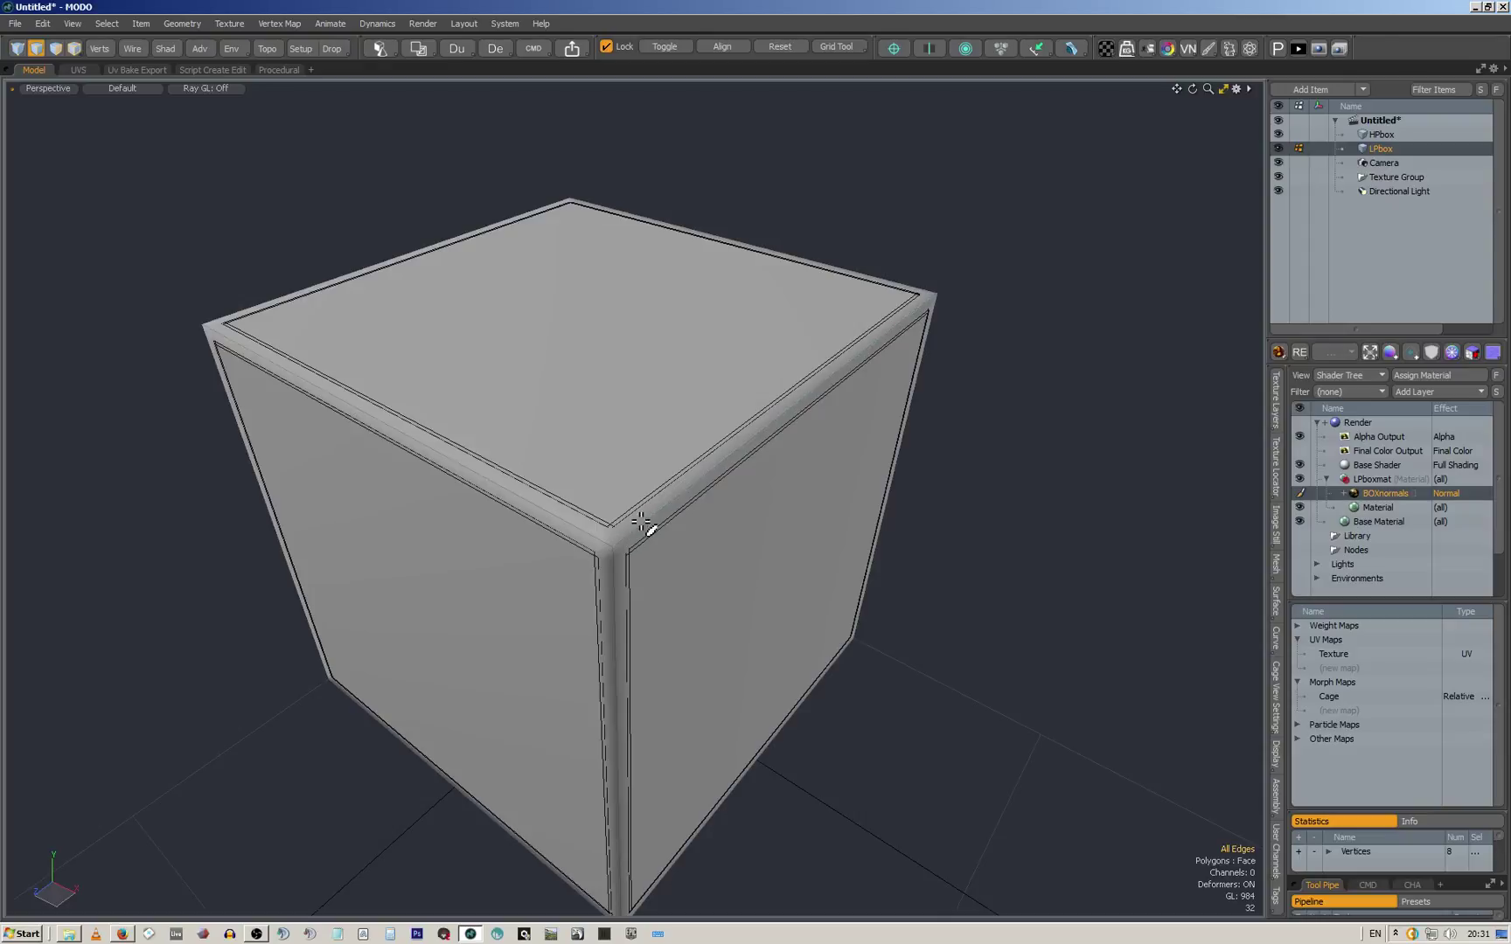
pyautogui.keyDown('alt'); pyautogui.moveTo(647, 519); pyautogui.dragTo(626, 455); pyautogui.keyUp('alt')
pyautogui.scroll(-5, 625, 407)
# Review the FBX I/O preferences, including the geometry, material and animation export options
pyautogui.click(508, 27)
pyautogui.click(529, 374)
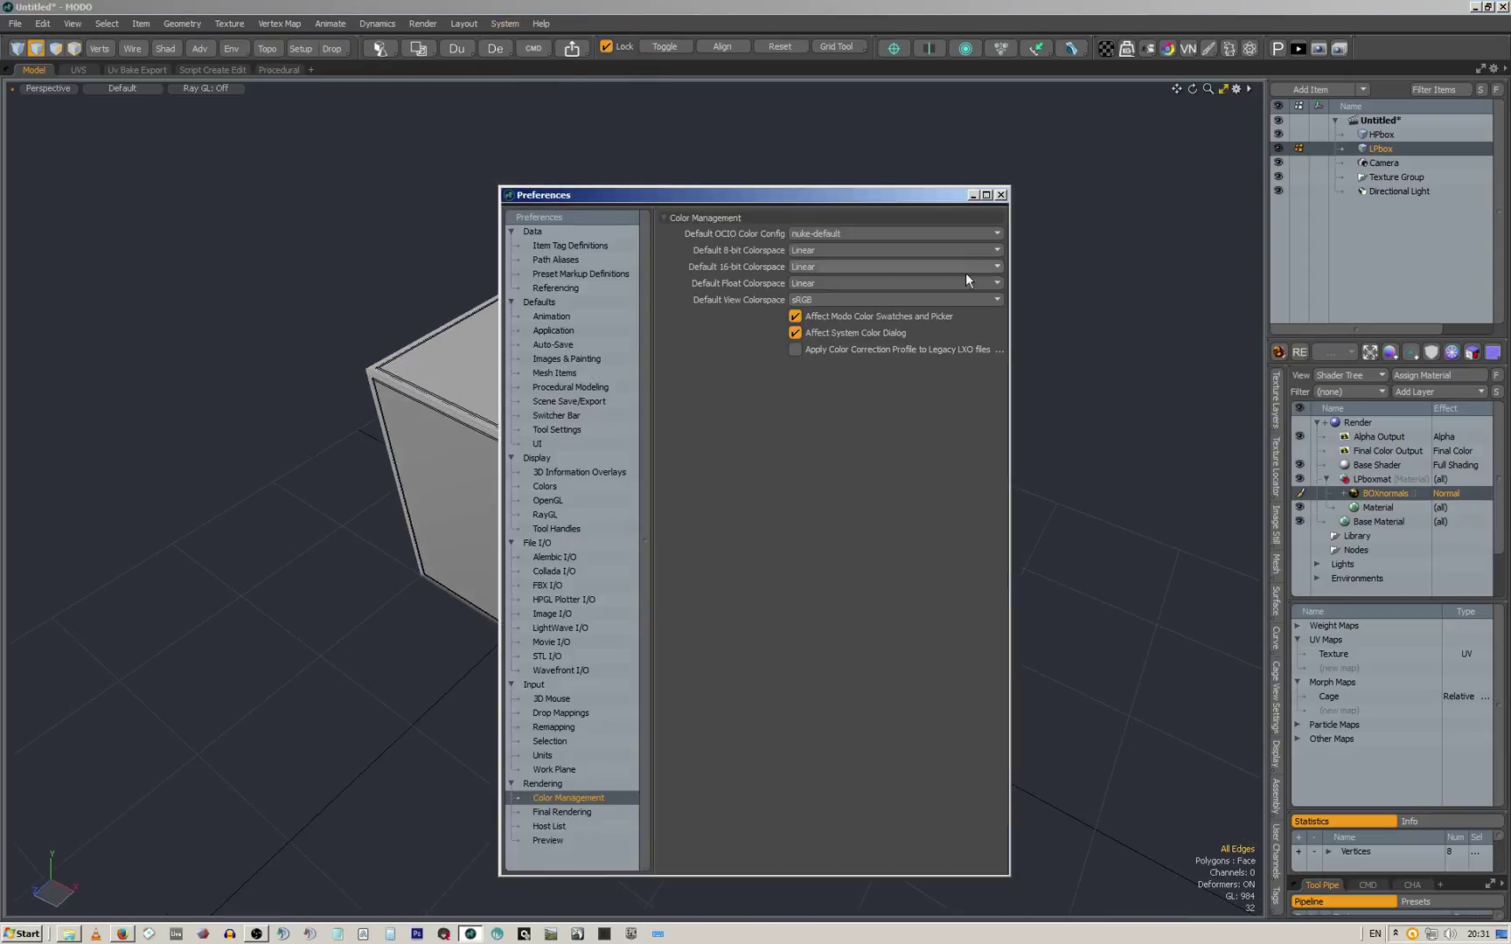
pyautogui.click(551, 585)
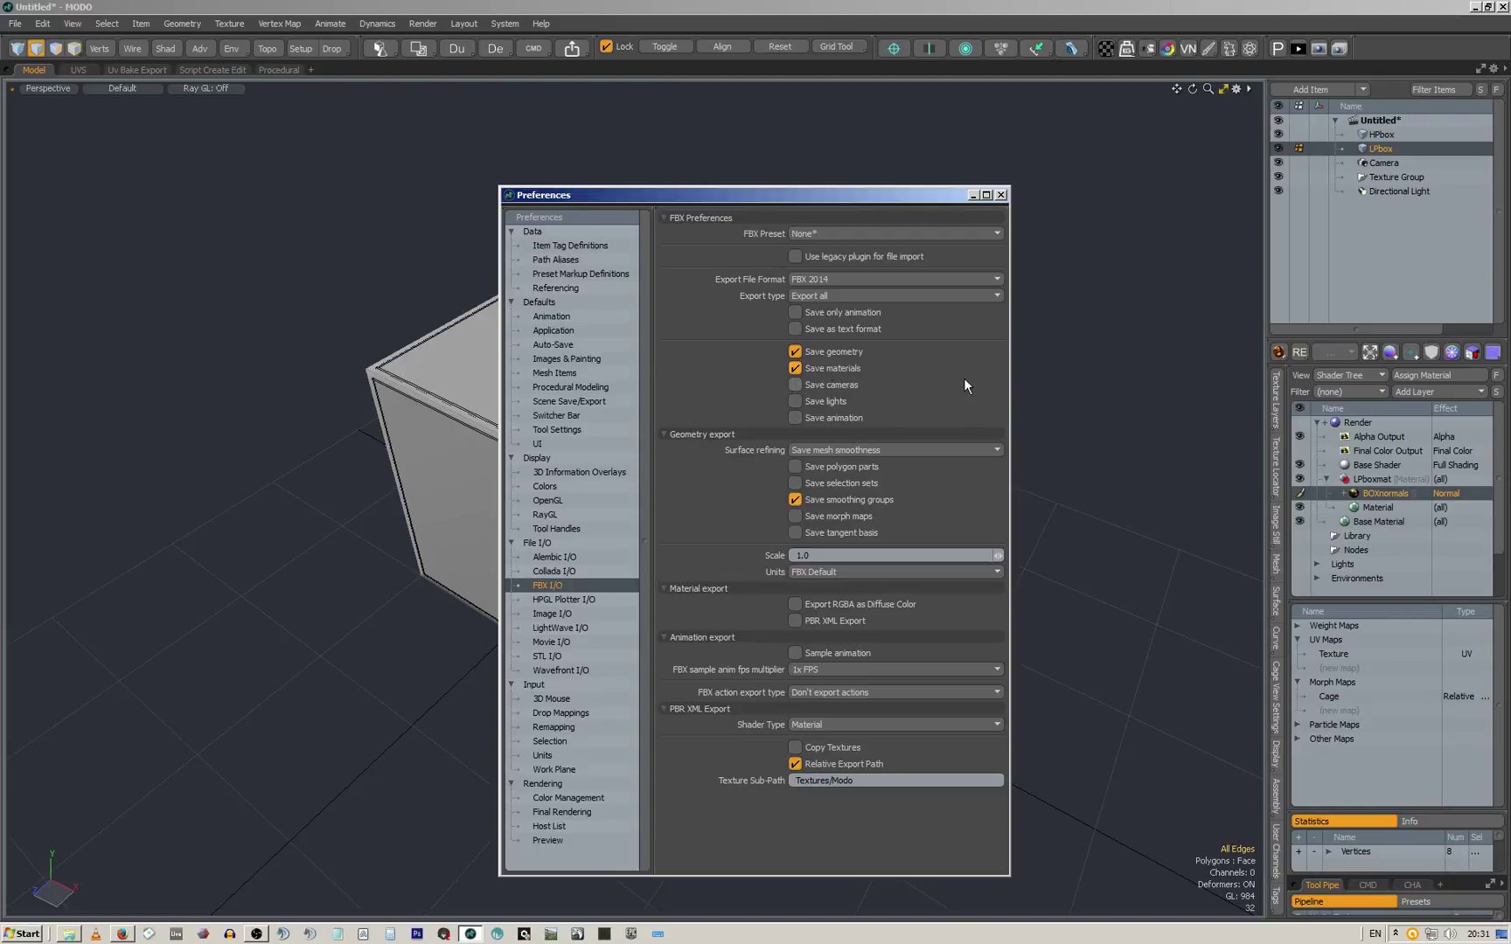
pyautogui.click(1001, 195)
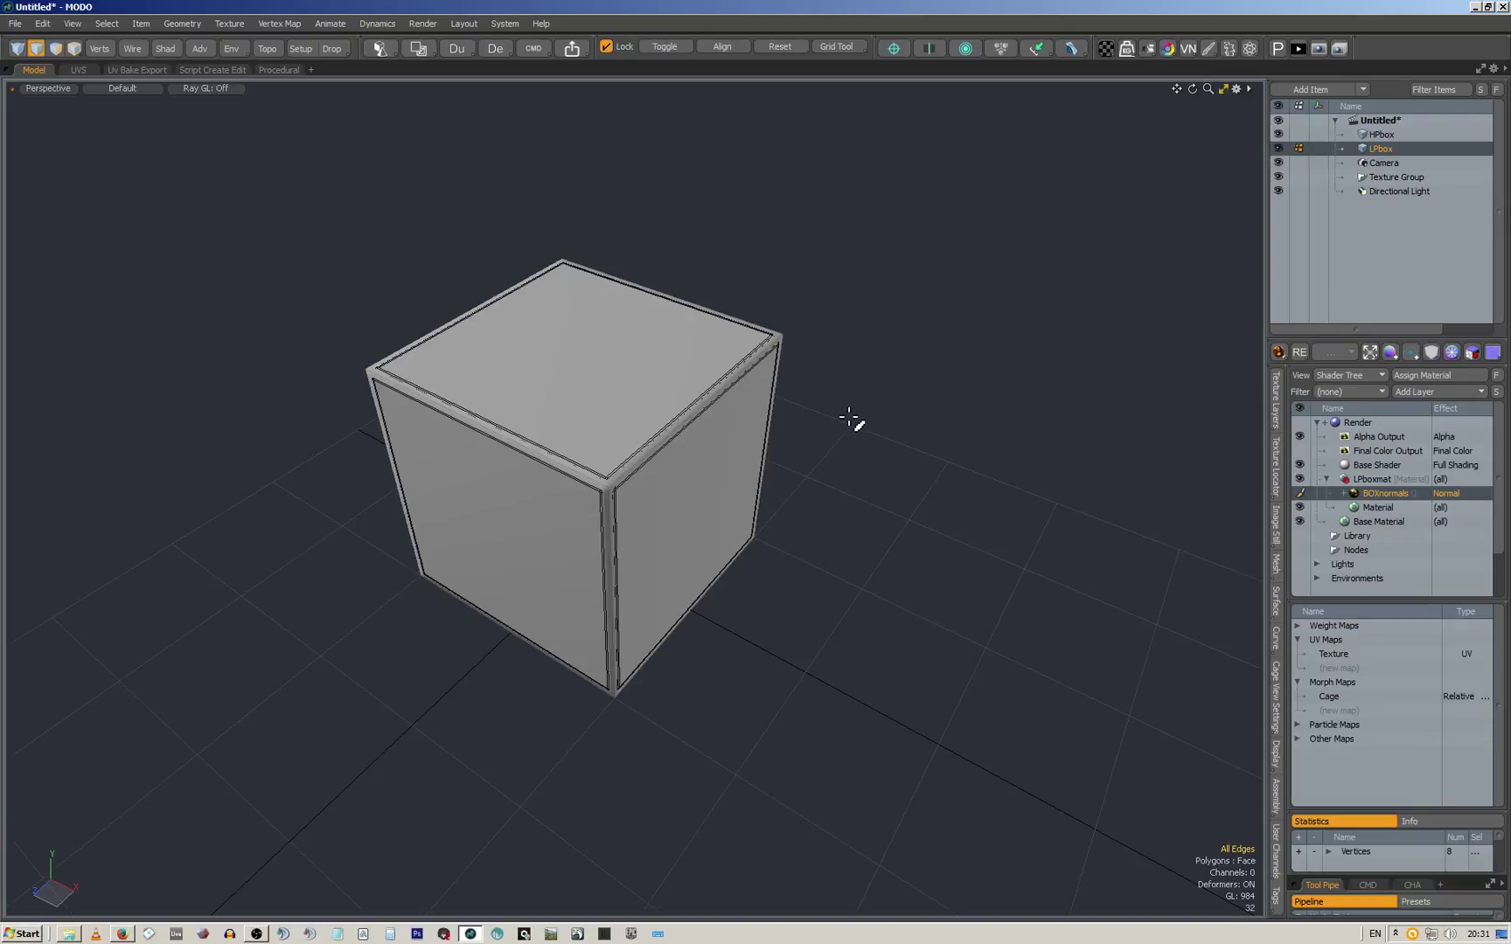
# Try Use Latest as the export file format in the FBX preferences, and restore FBX 2014
pyautogui.click(507, 24)
pyautogui.click(524, 39)
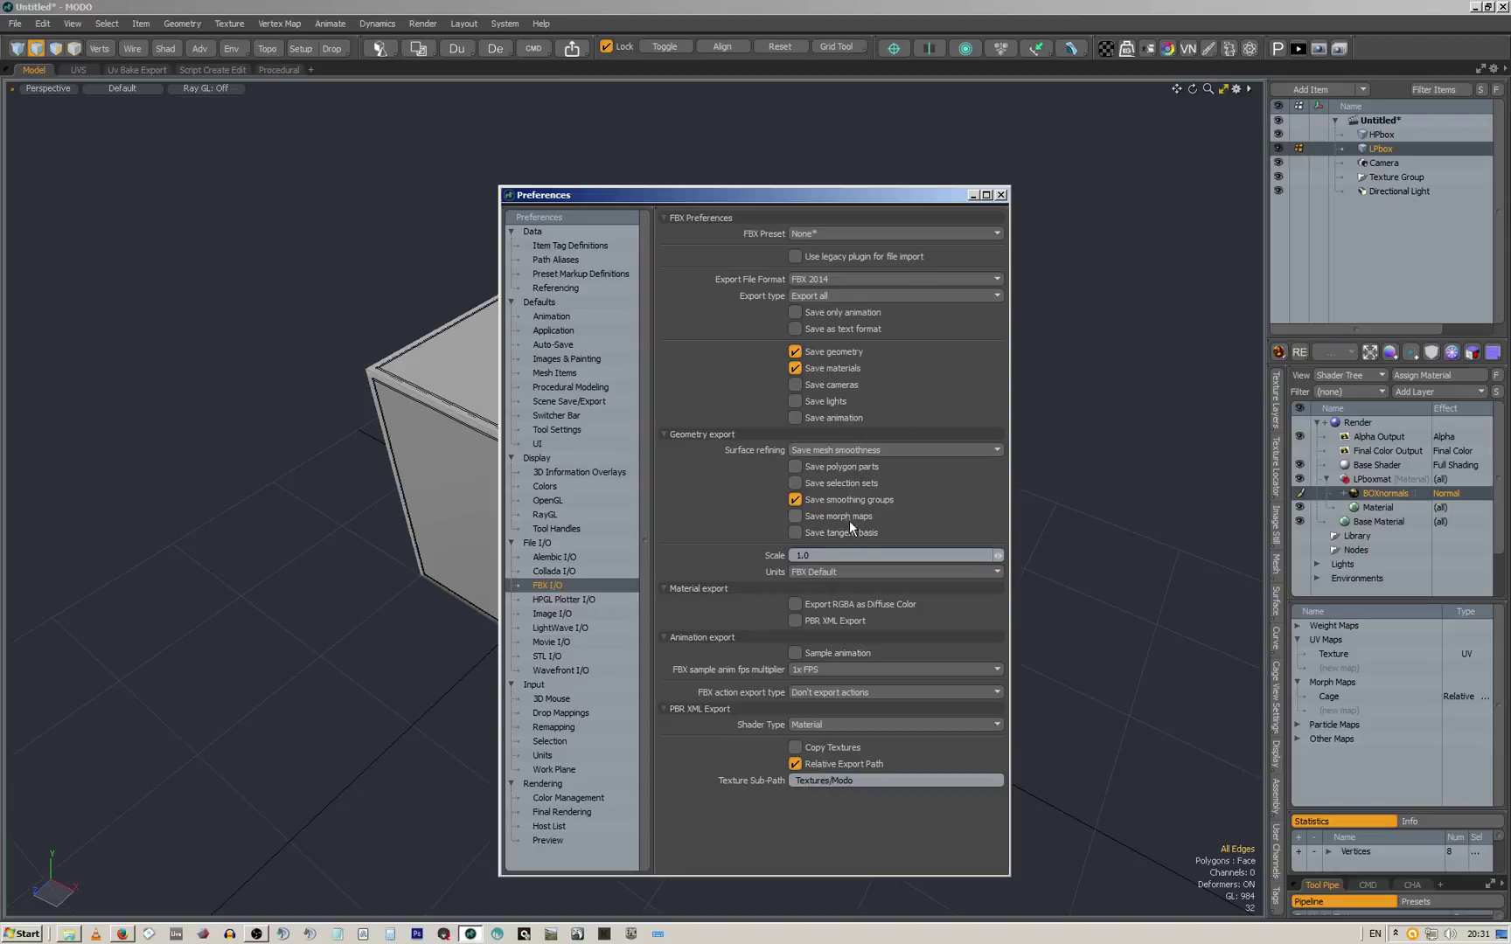
pyautogui.click(870, 279)
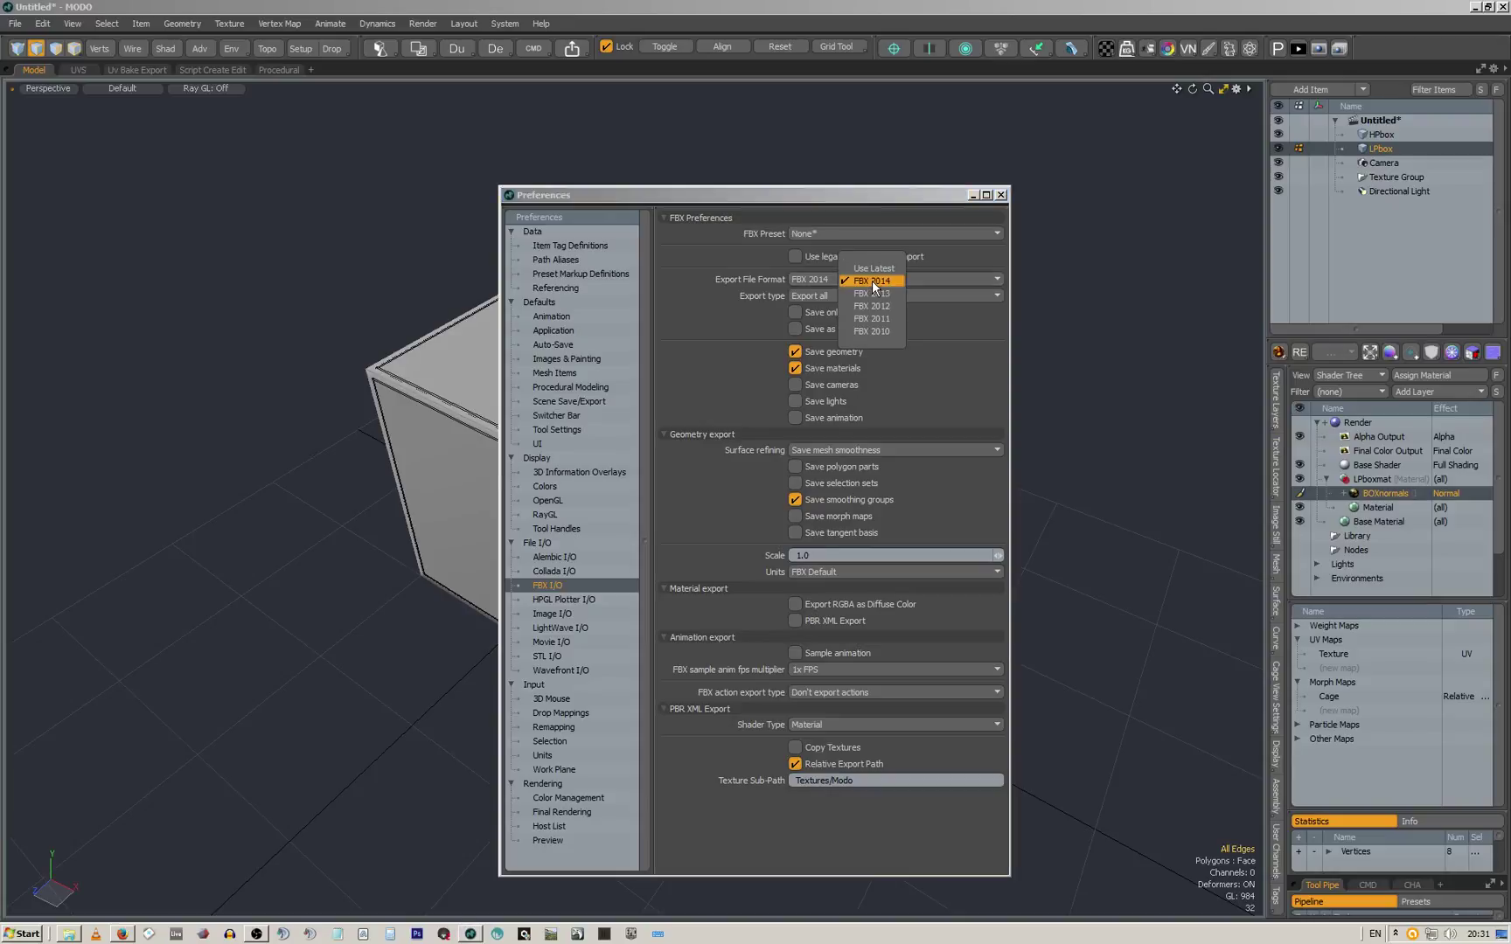
pyautogui.click(878, 271)
pyautogui.click(865, 282)
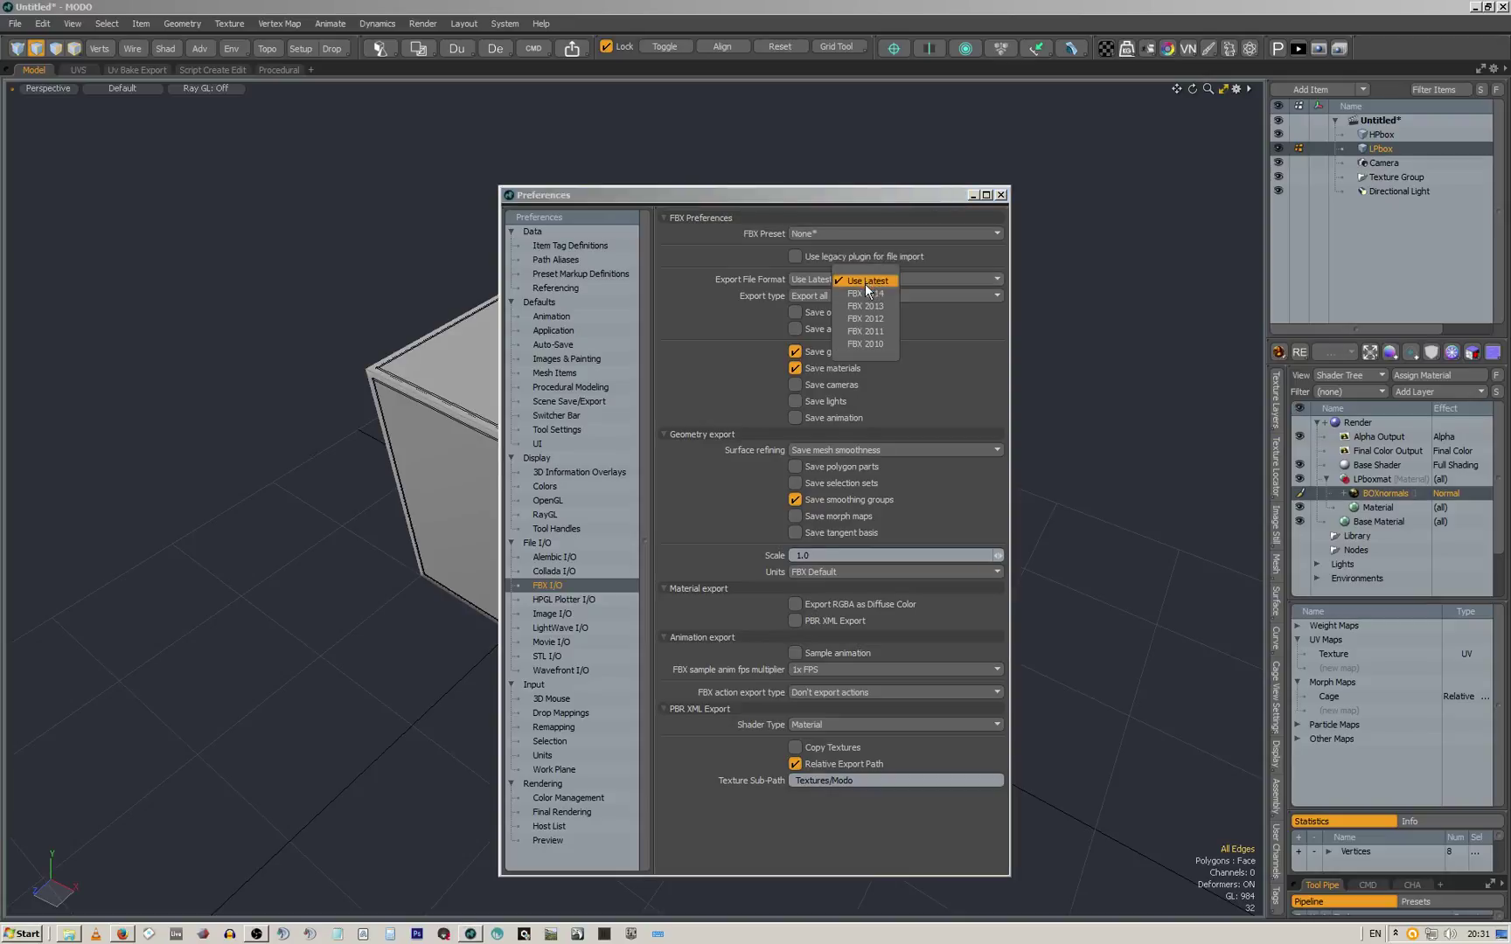
pyautogui.click(864, 293)
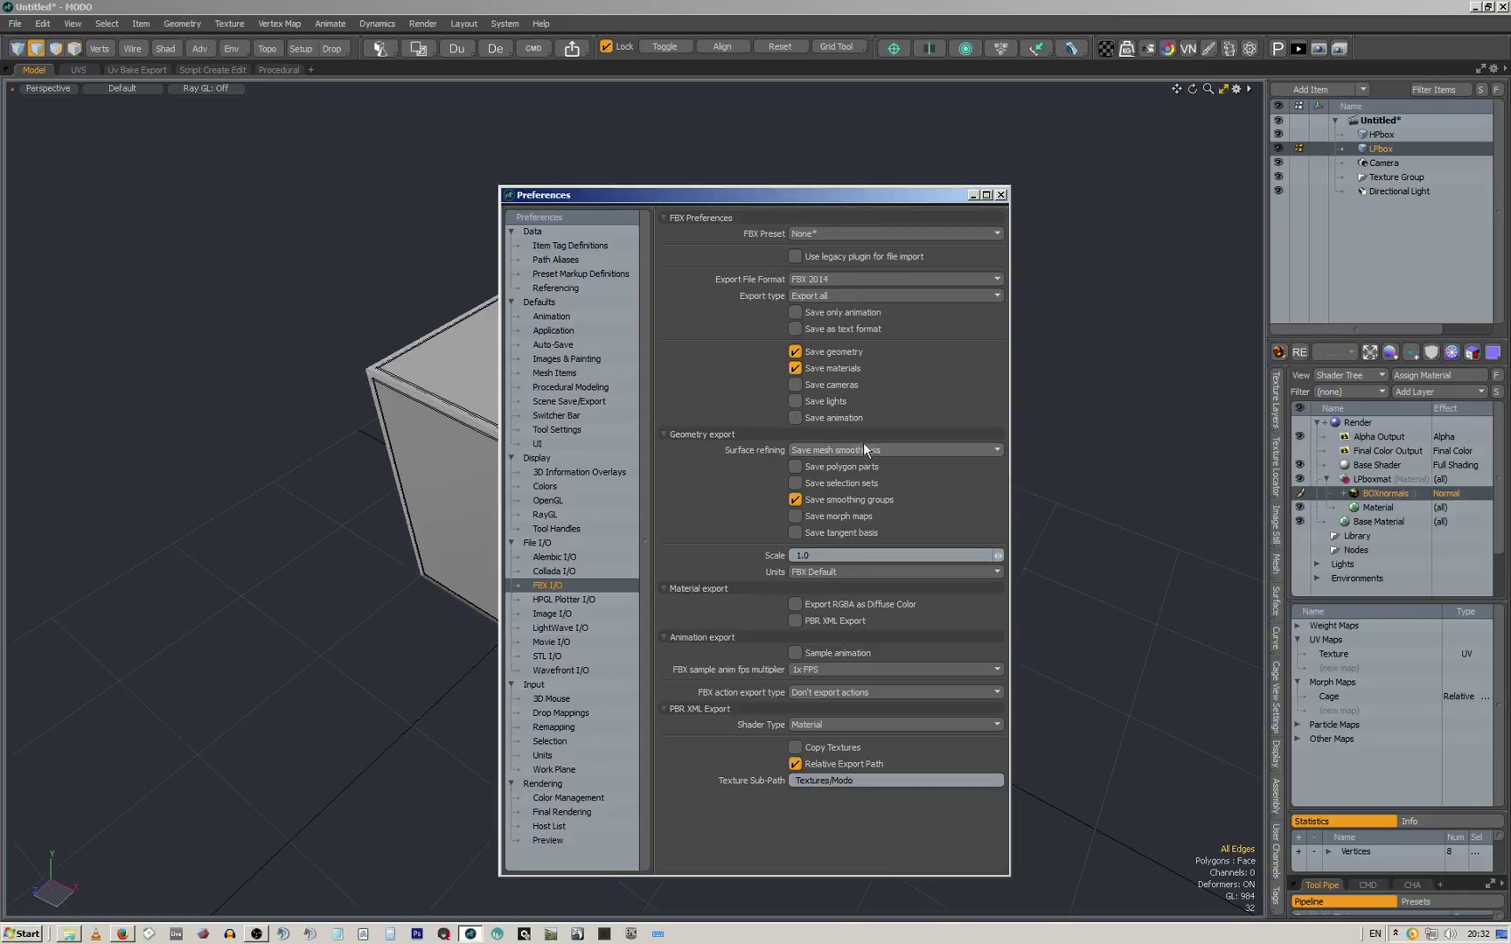
# Close the preferences and review the FBX export settings in the Uv Bake Export layout
pyautogui.click(1002, 194)
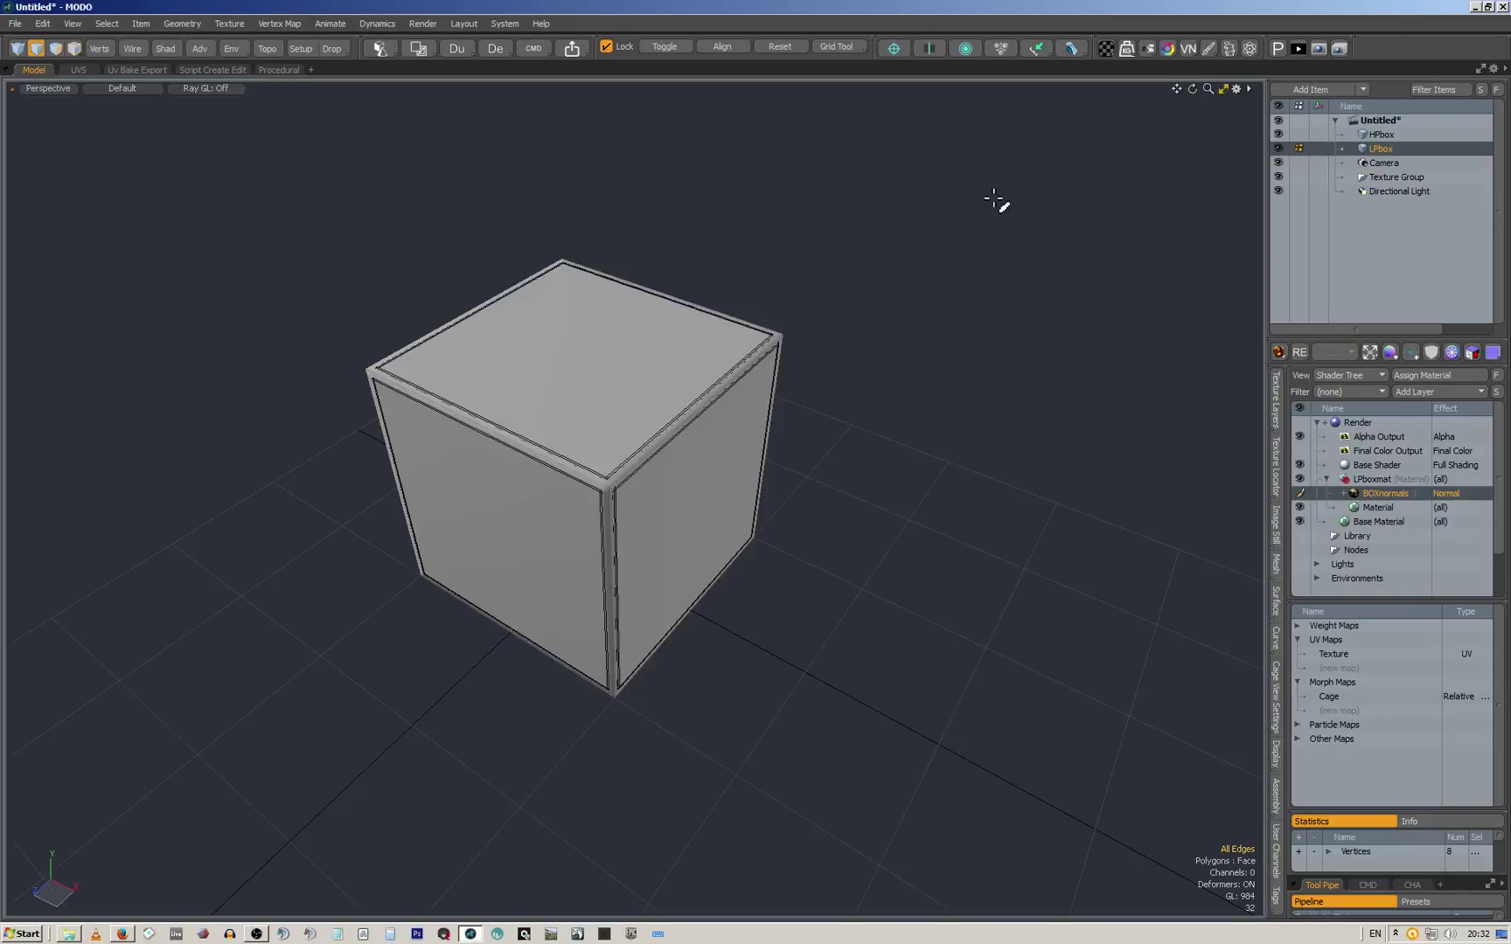
pyautogui.click(213, 70)
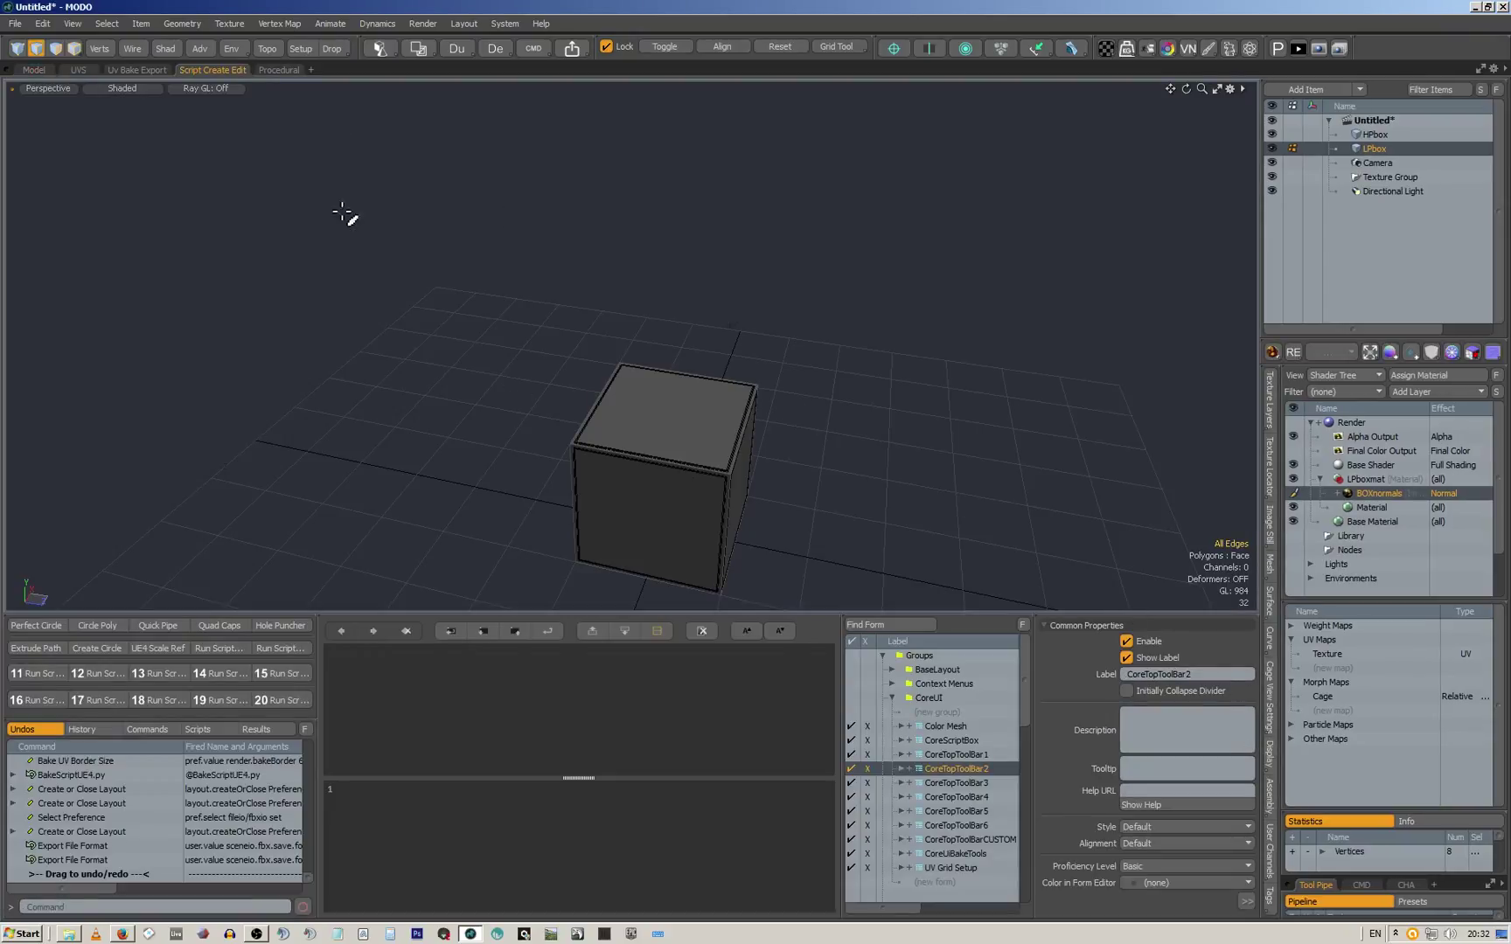
pyautogui.click(140, 70)
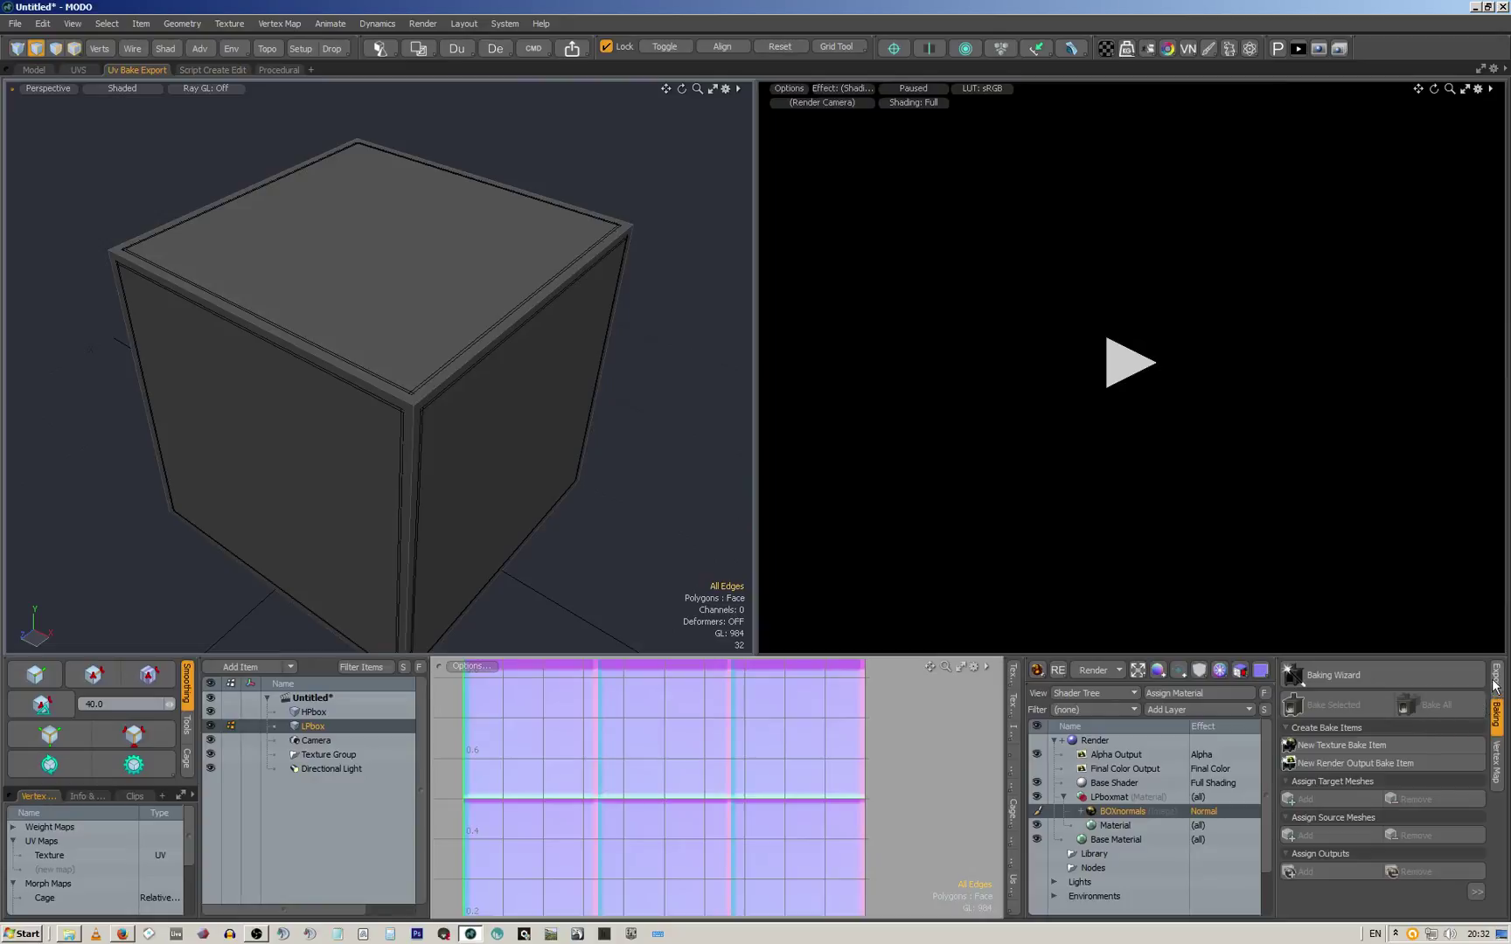
pyautogui.click(1495, 686)
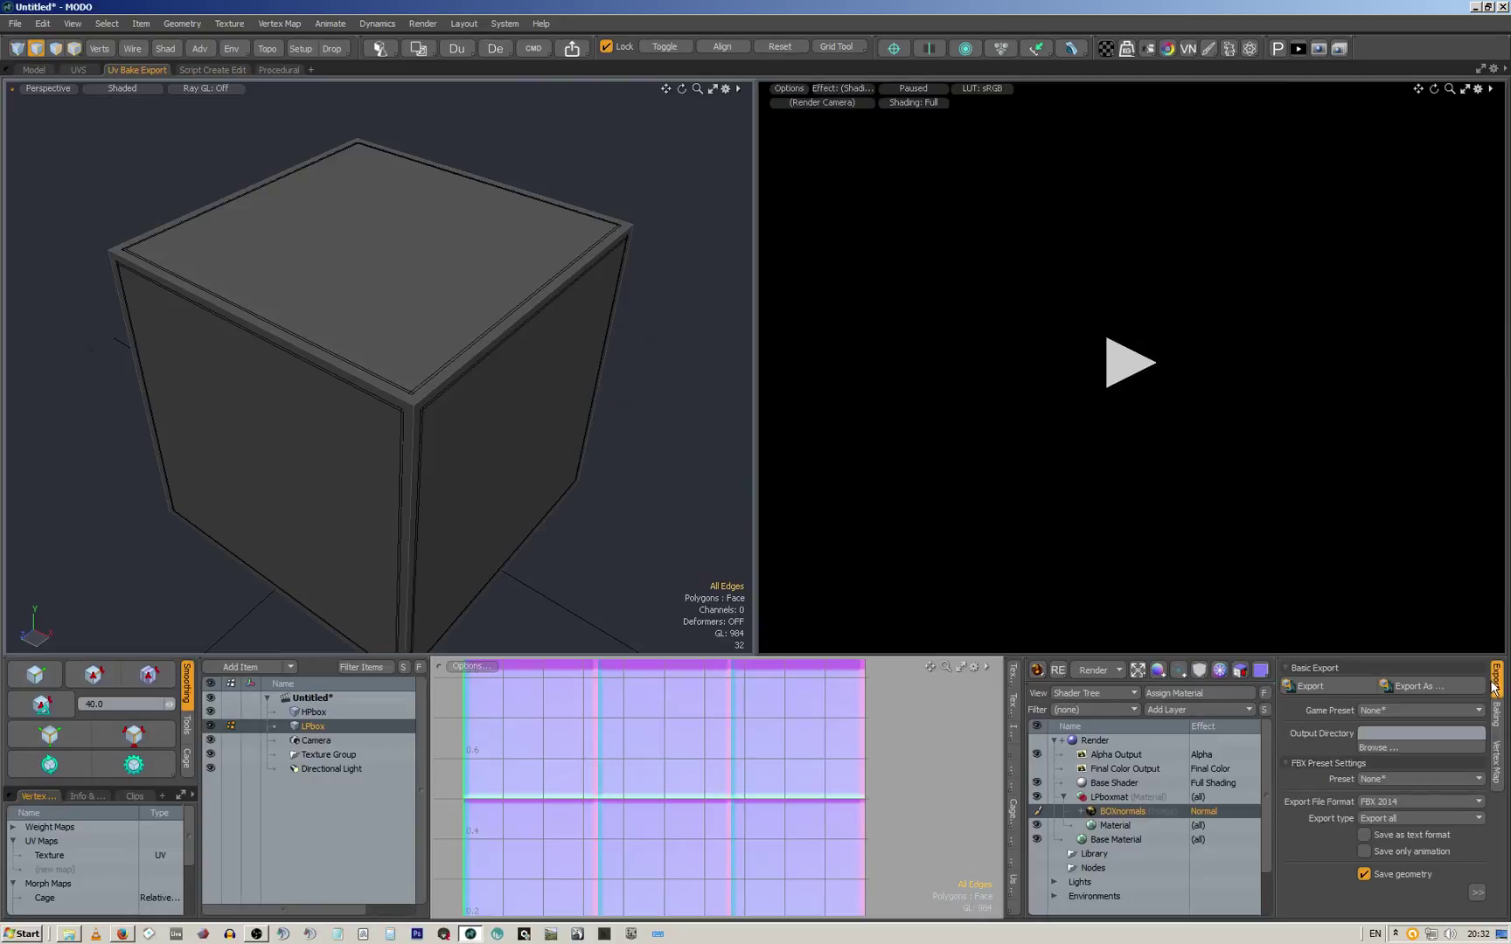
pyautogui.click(1476, 892)
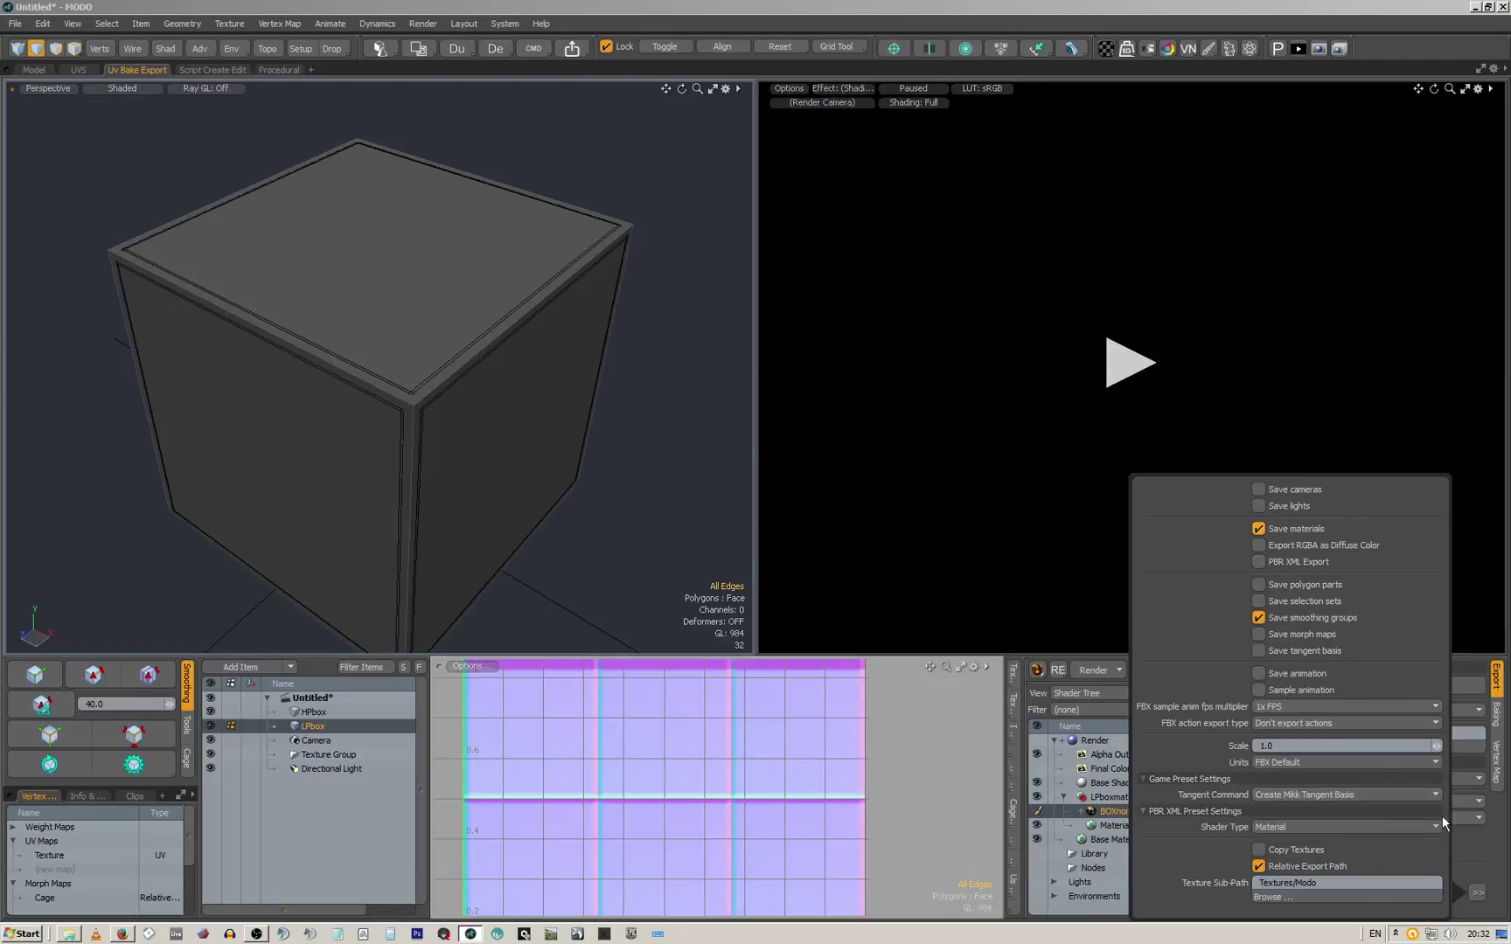
# Return to the Model layout and inspect the box and its baked normal map render
pyautogui.click(37, 69)
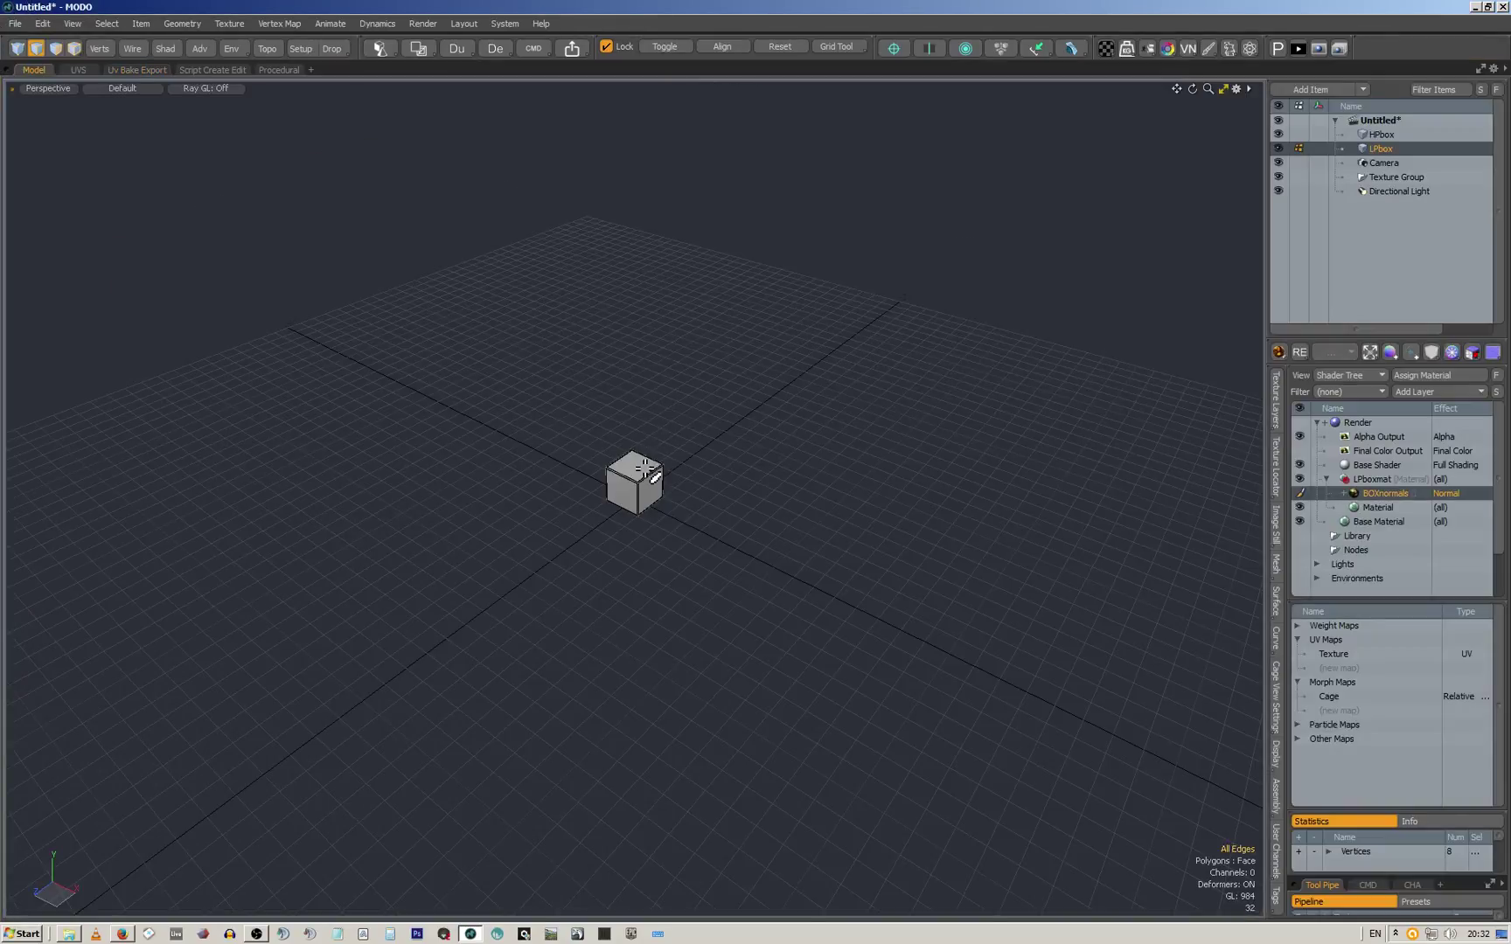
pyautogui.scroll(8, 638, 470)
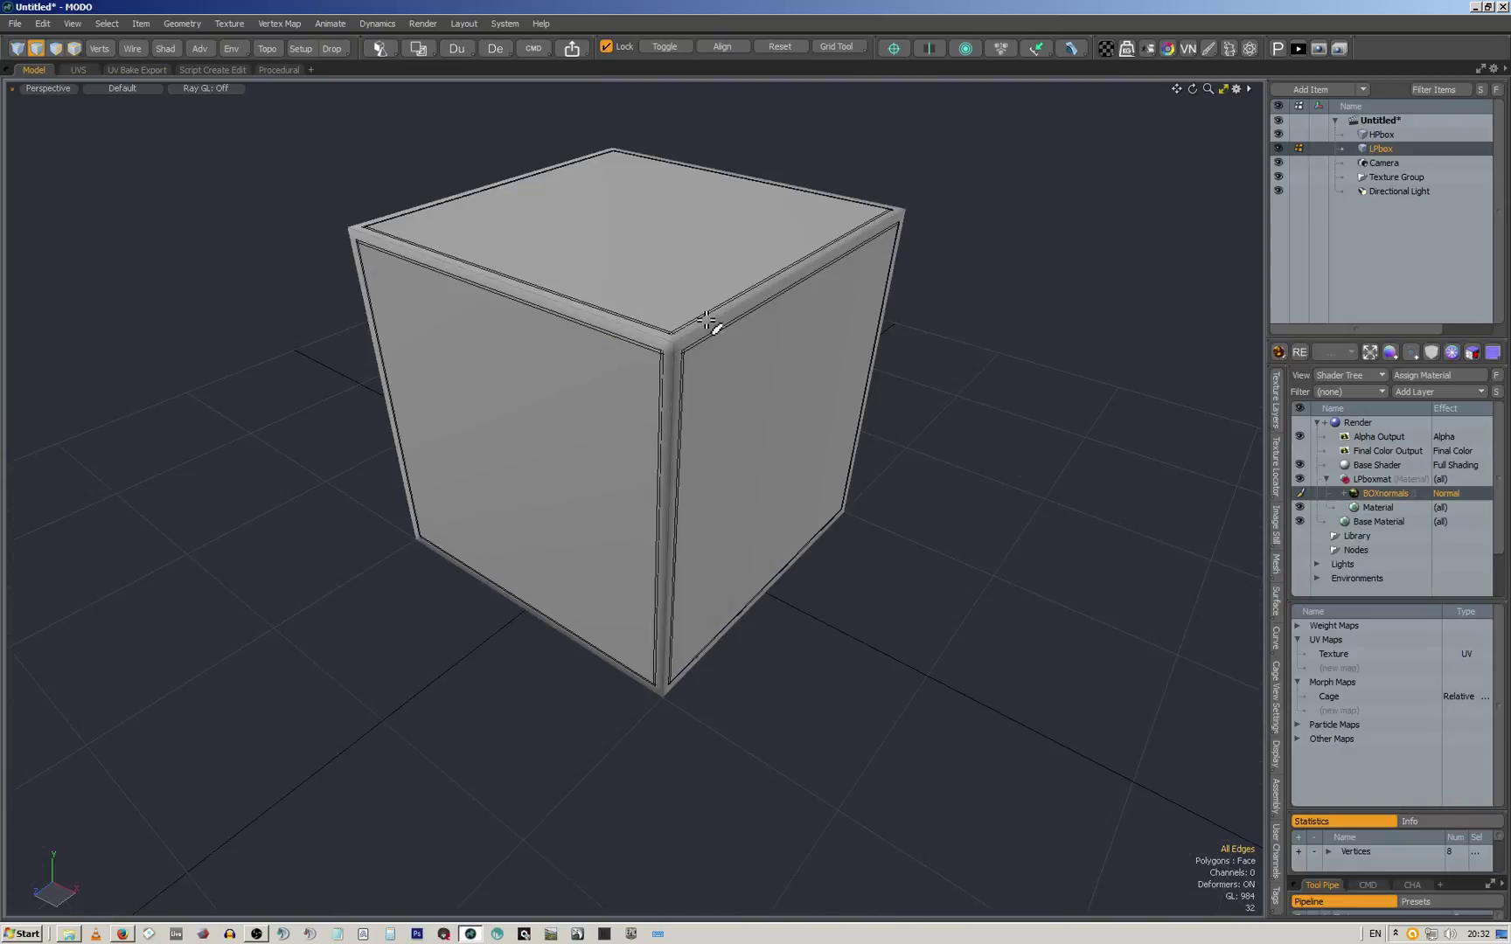
pyautogui.keyDown('alt'); pyautogui.moveTo(691, 273); pyautogui.dragTo(724, 253); pyautogui.keyUp('alt')
pyautogui.keyDown('alt'); pyautogui.keyDown('shift'); pyautogui.moveTo(724, 253); pyautogui.dragTo(691, 290); pyautogui.keyUp('shift'); pyautogui.keyUp('alt')
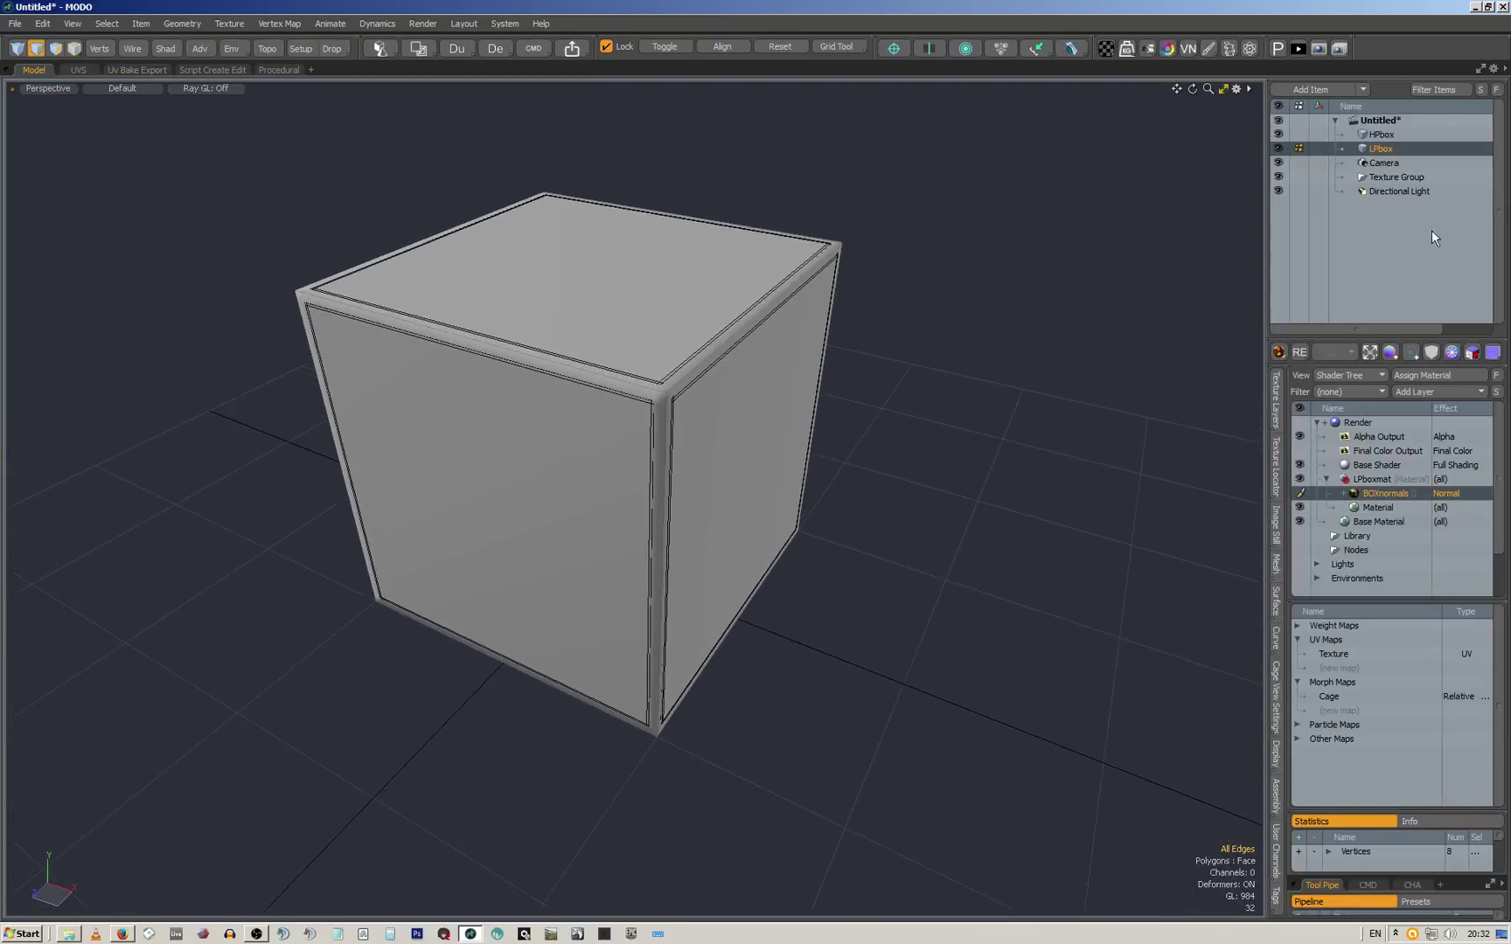
pyautogui.click(1338, 49)
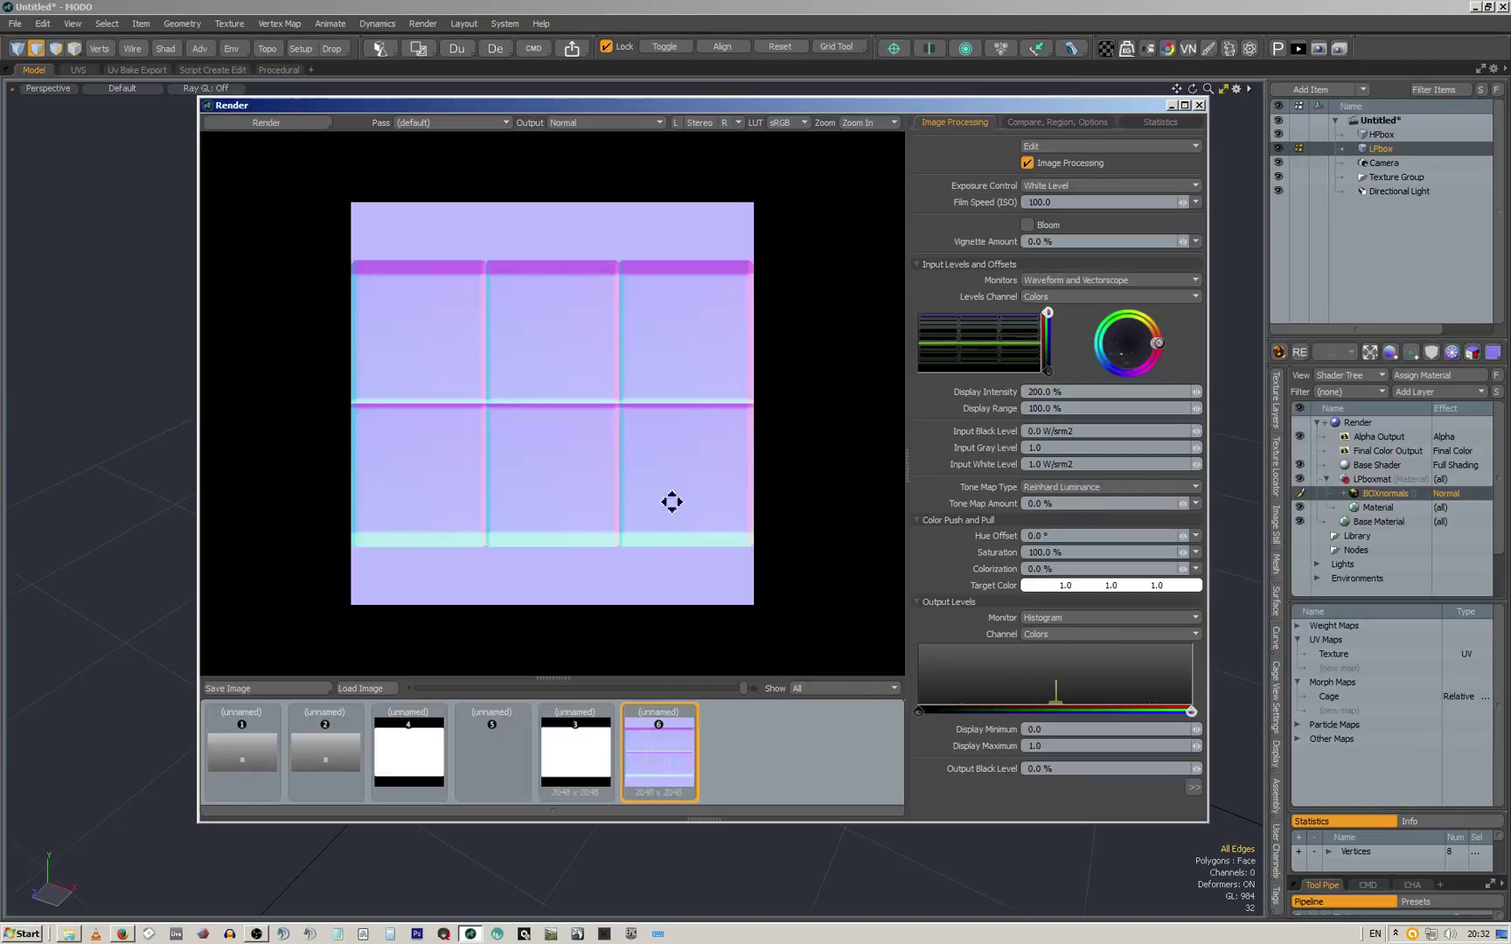
pyautogui.click(1199, 105)
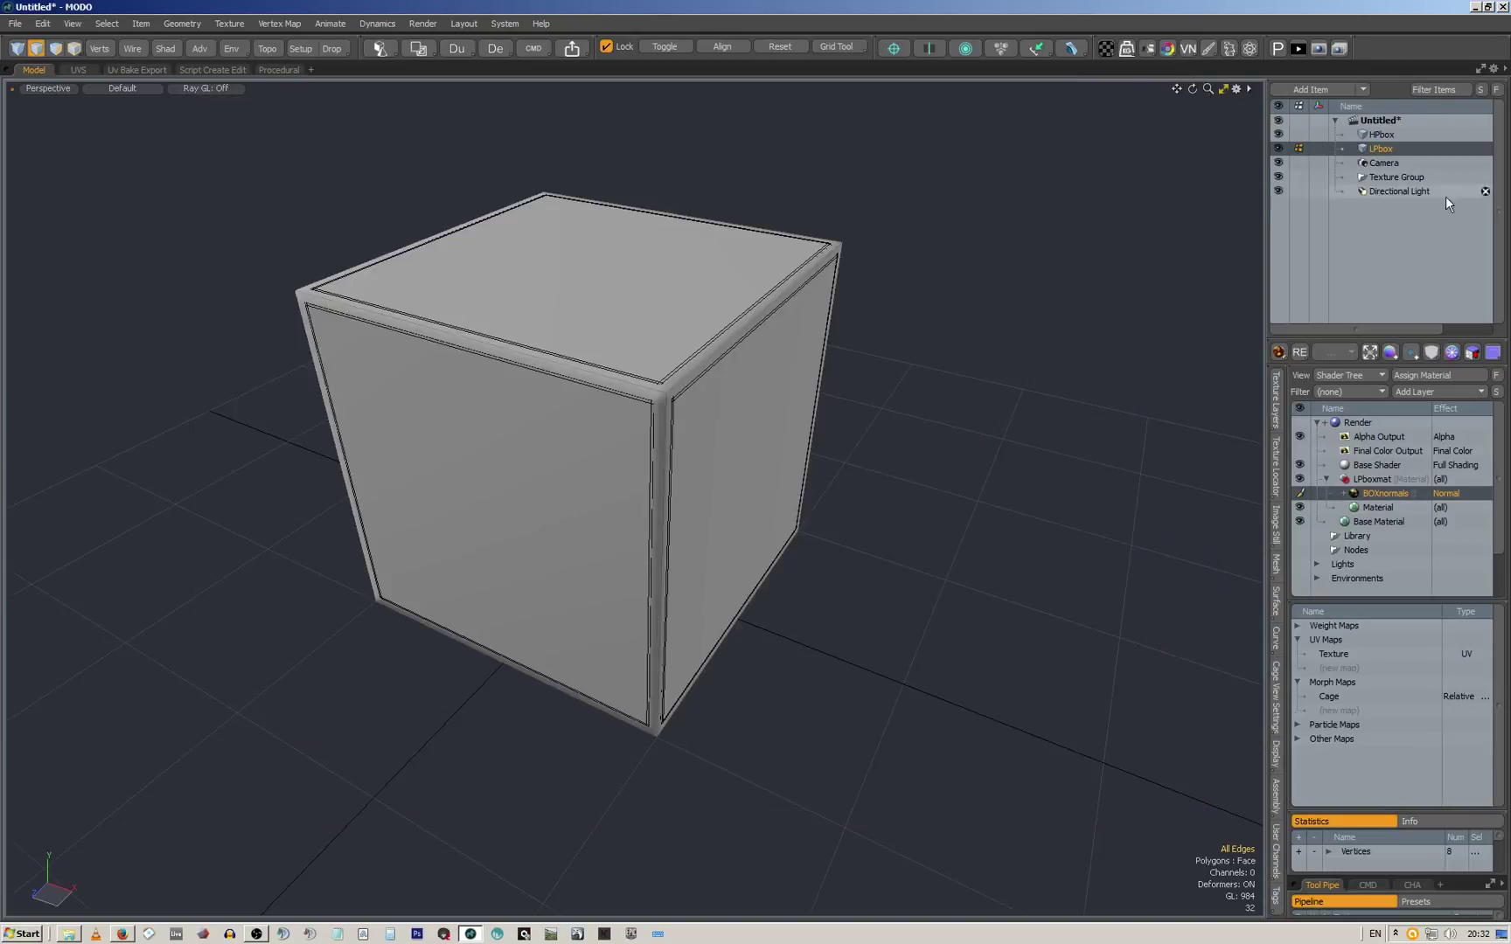
# Hide HPbox and export LPbox as FBX into the Core UI Tests folder on the H: drive without saving the scene
pyautogui.click(1278, 134)
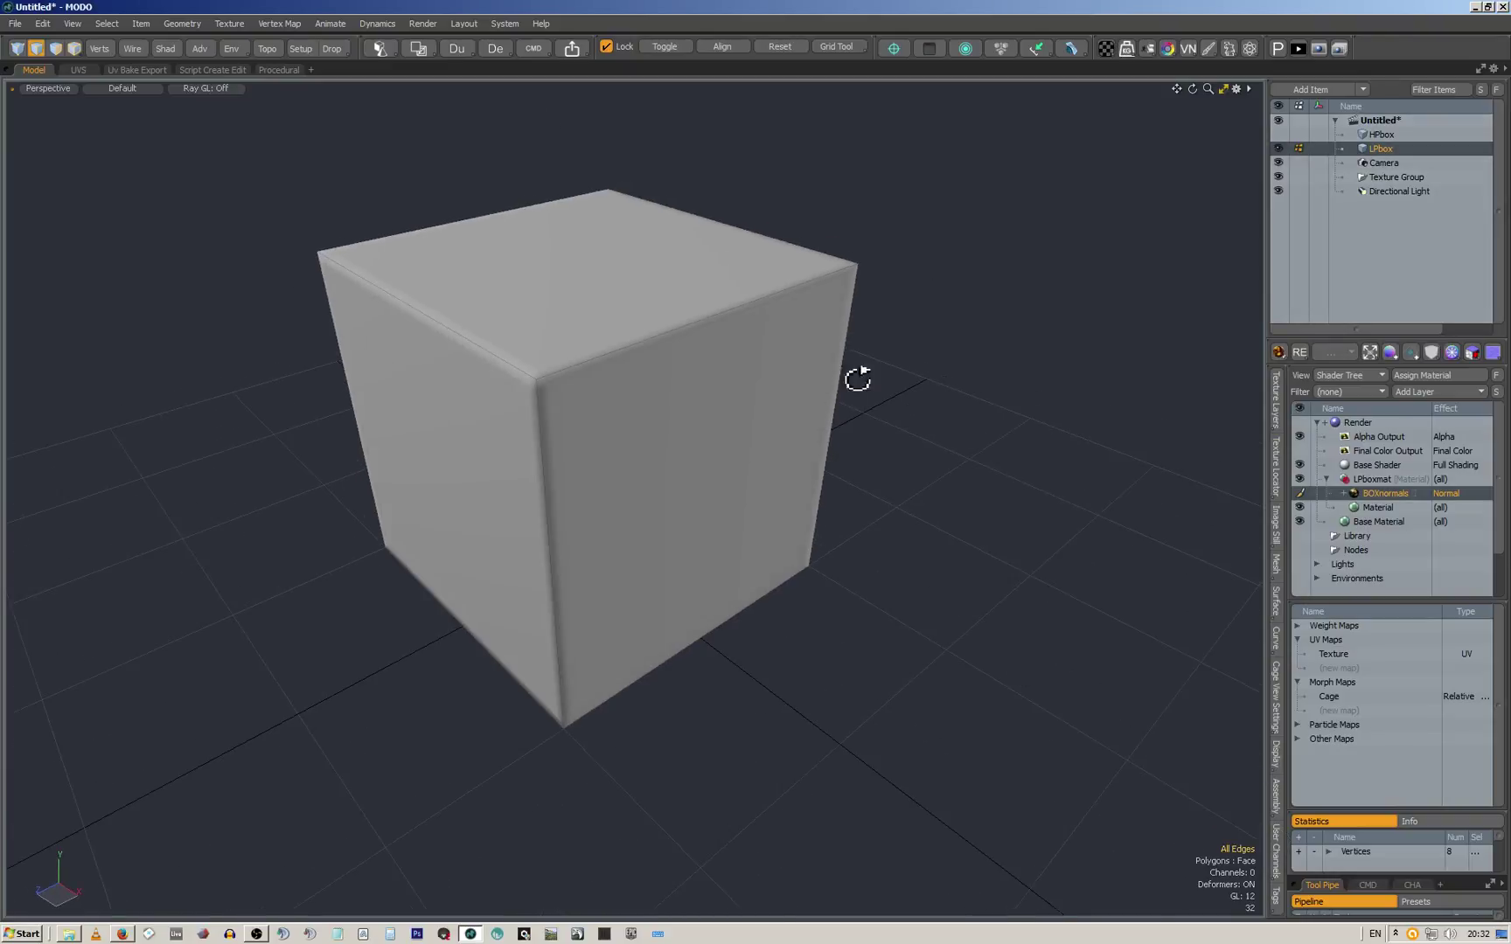
pyautogui.keyDown('alt'); pyautogui.moveTo(857, 378); pyautogui.dragTo(821, 298); pyautogui.keyUp('alt')
pyautogui.click(571, 48)
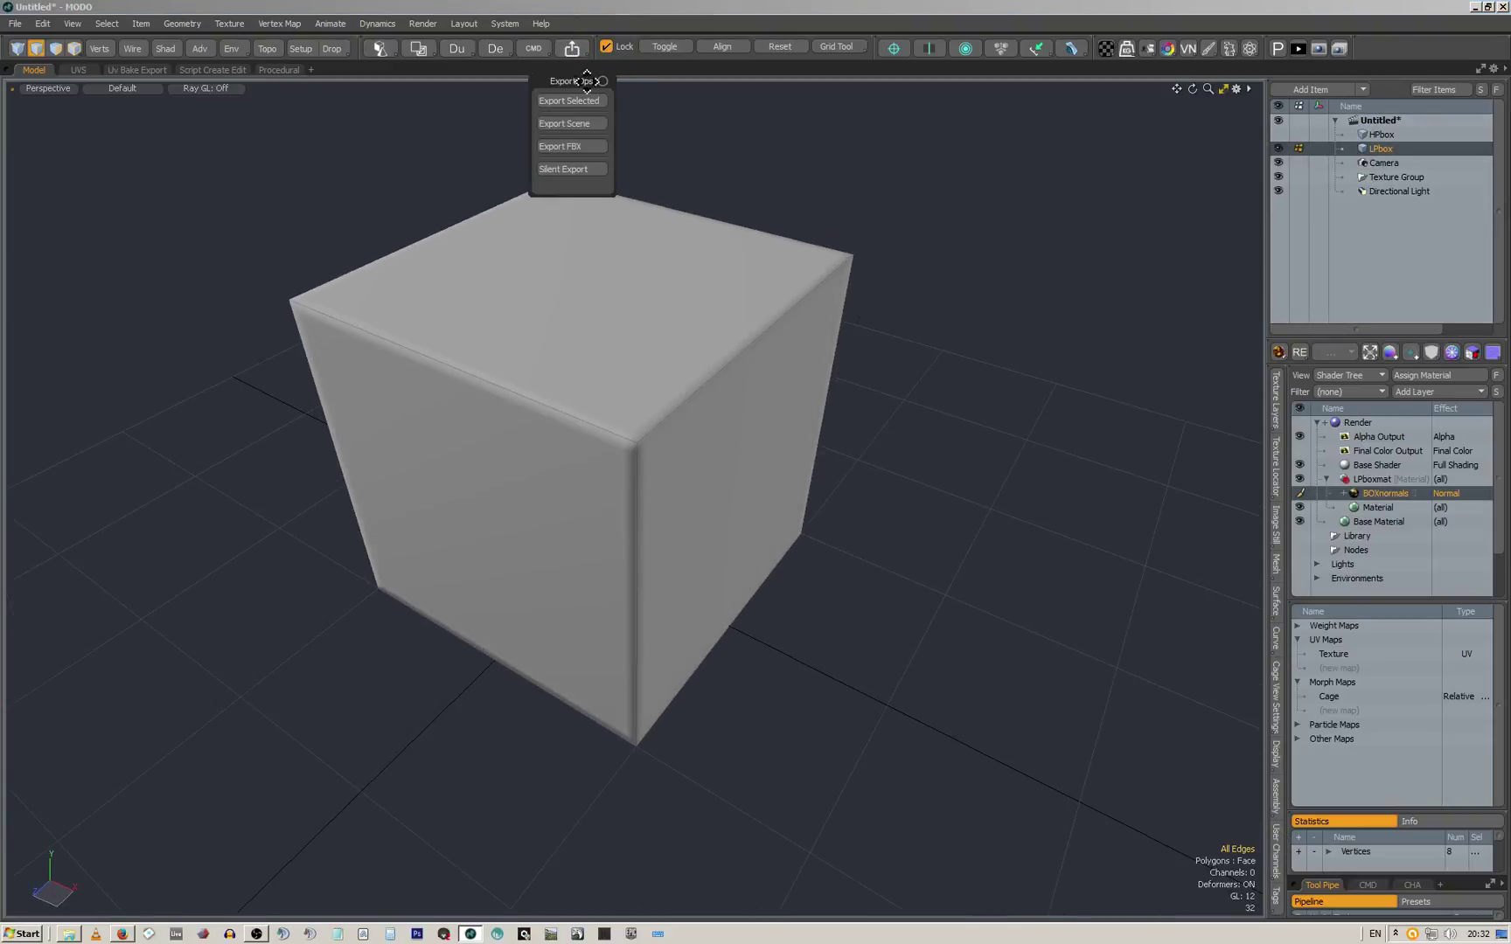
pyautogui.click(572, 147)
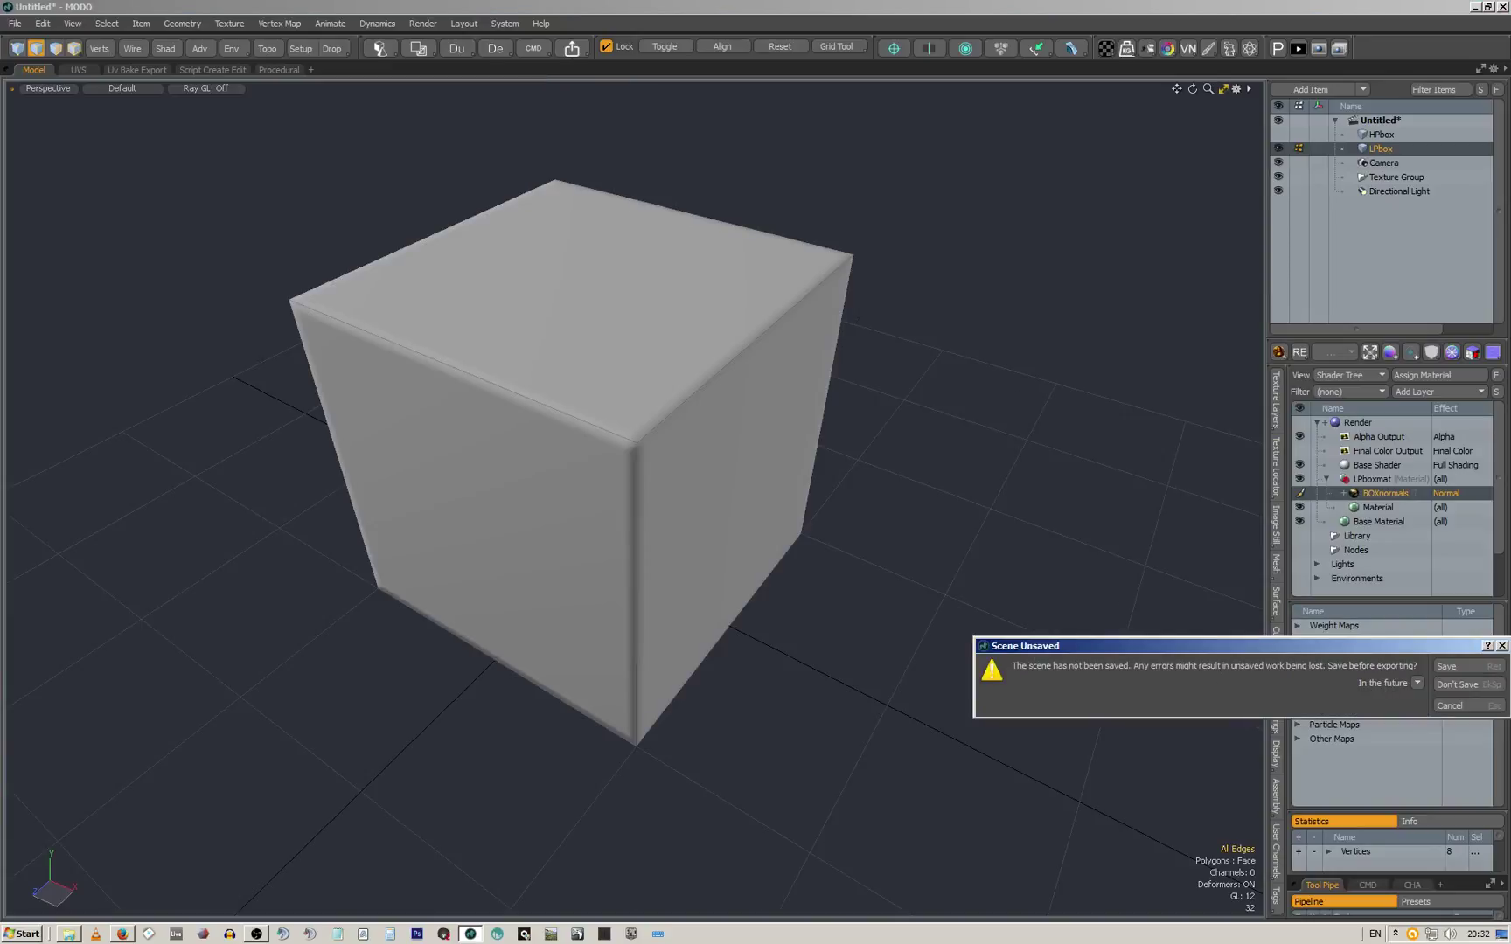
pyautogui.click(1455, 684)
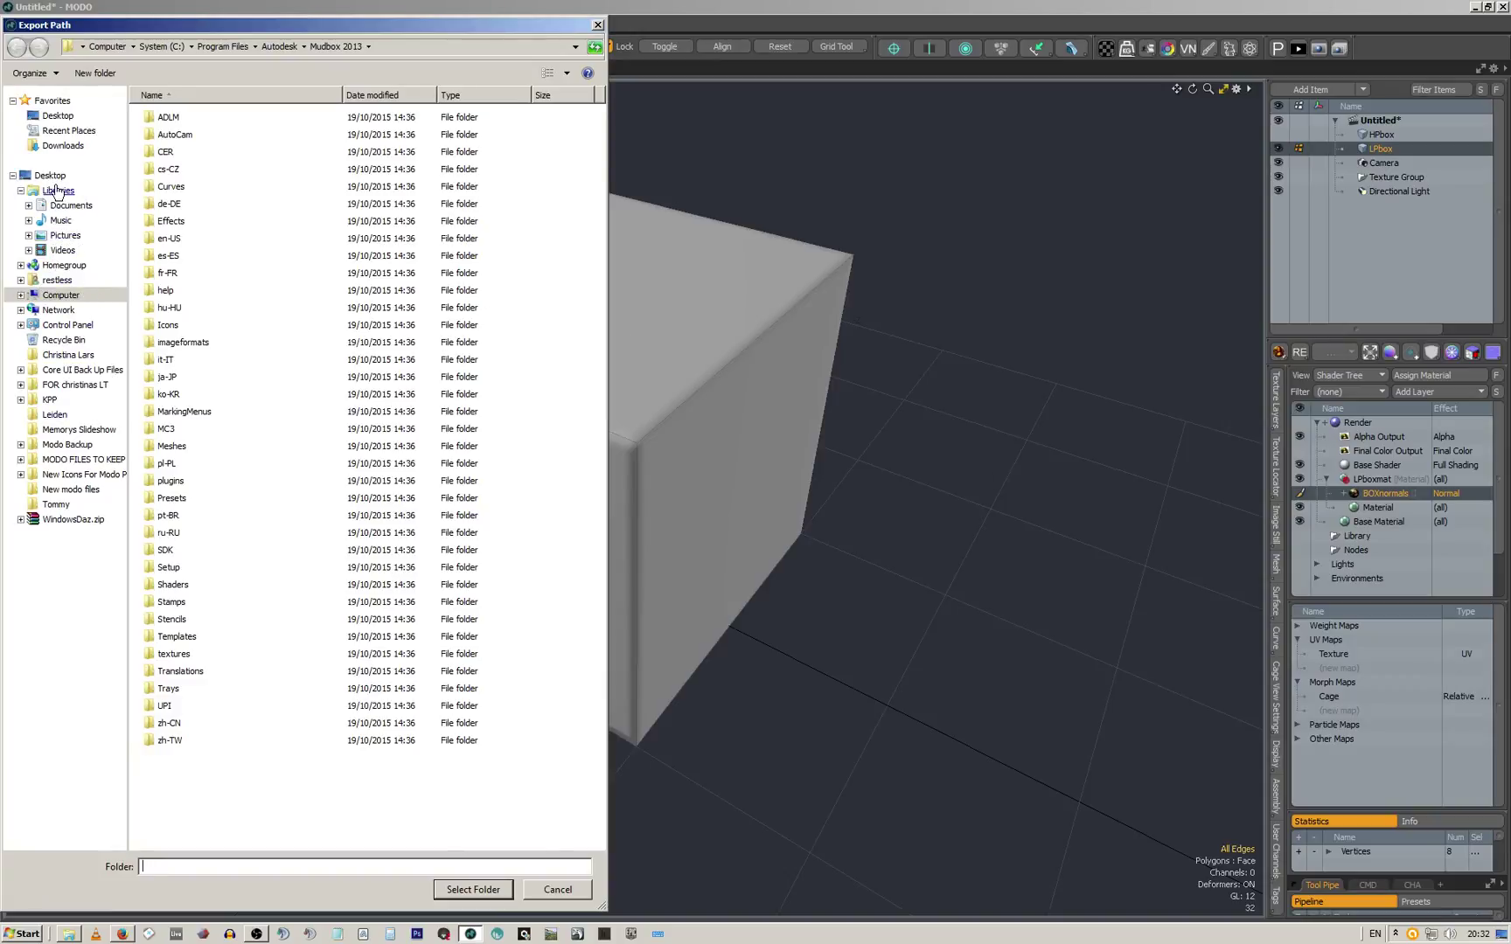
pyautogui.click(50, 176)
pyautogui.doubleClick(164, 404)
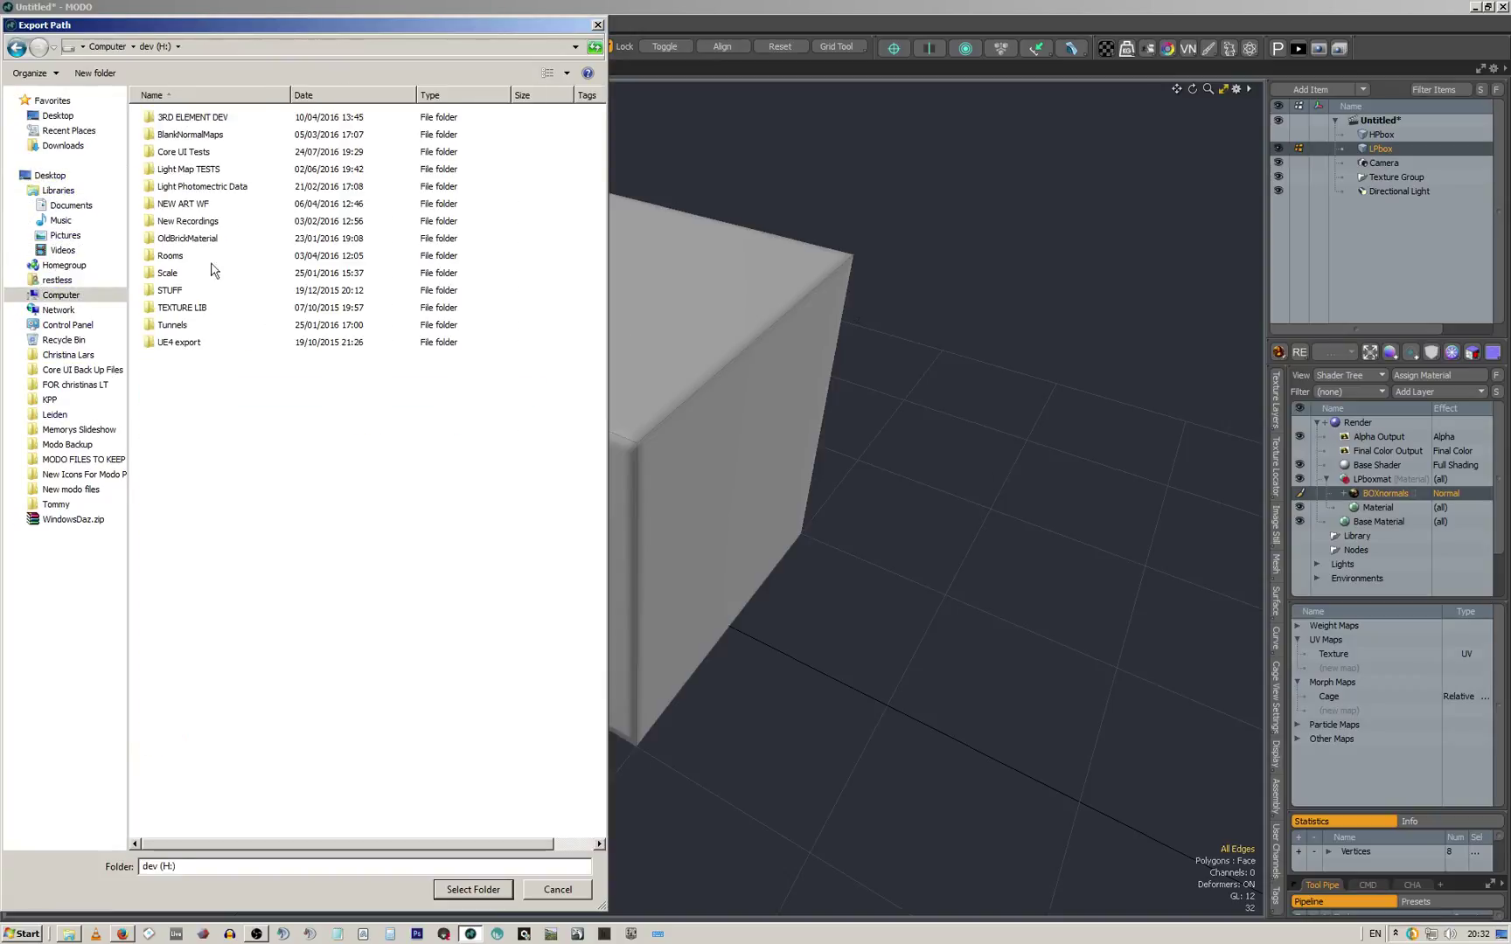
pyautogui.doubleClick(176, 153)
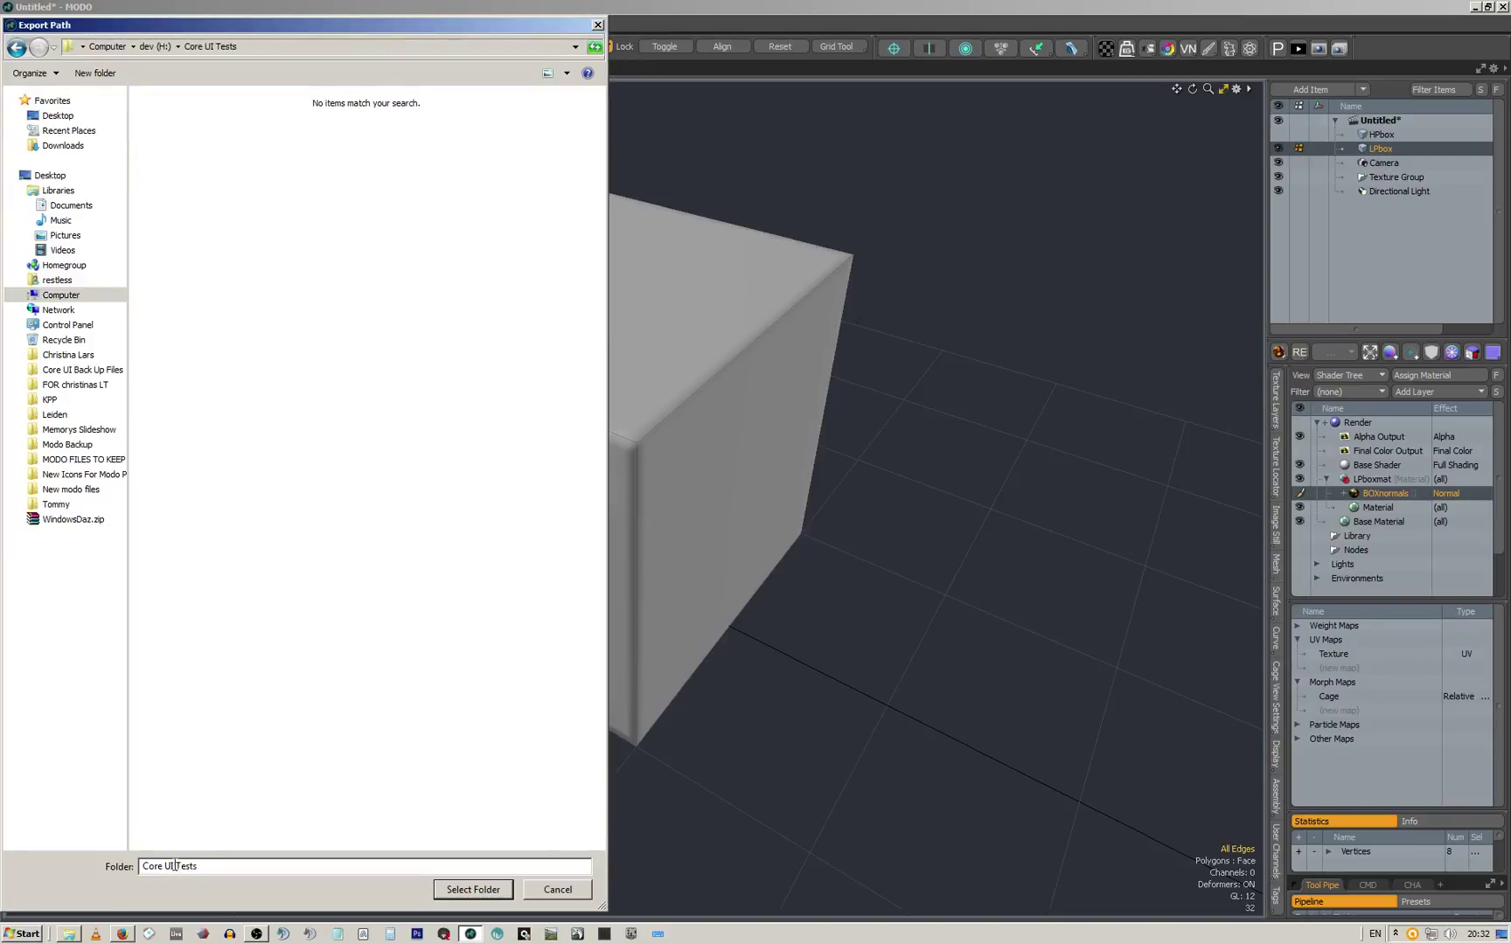
pyautogui.click(473, 889)
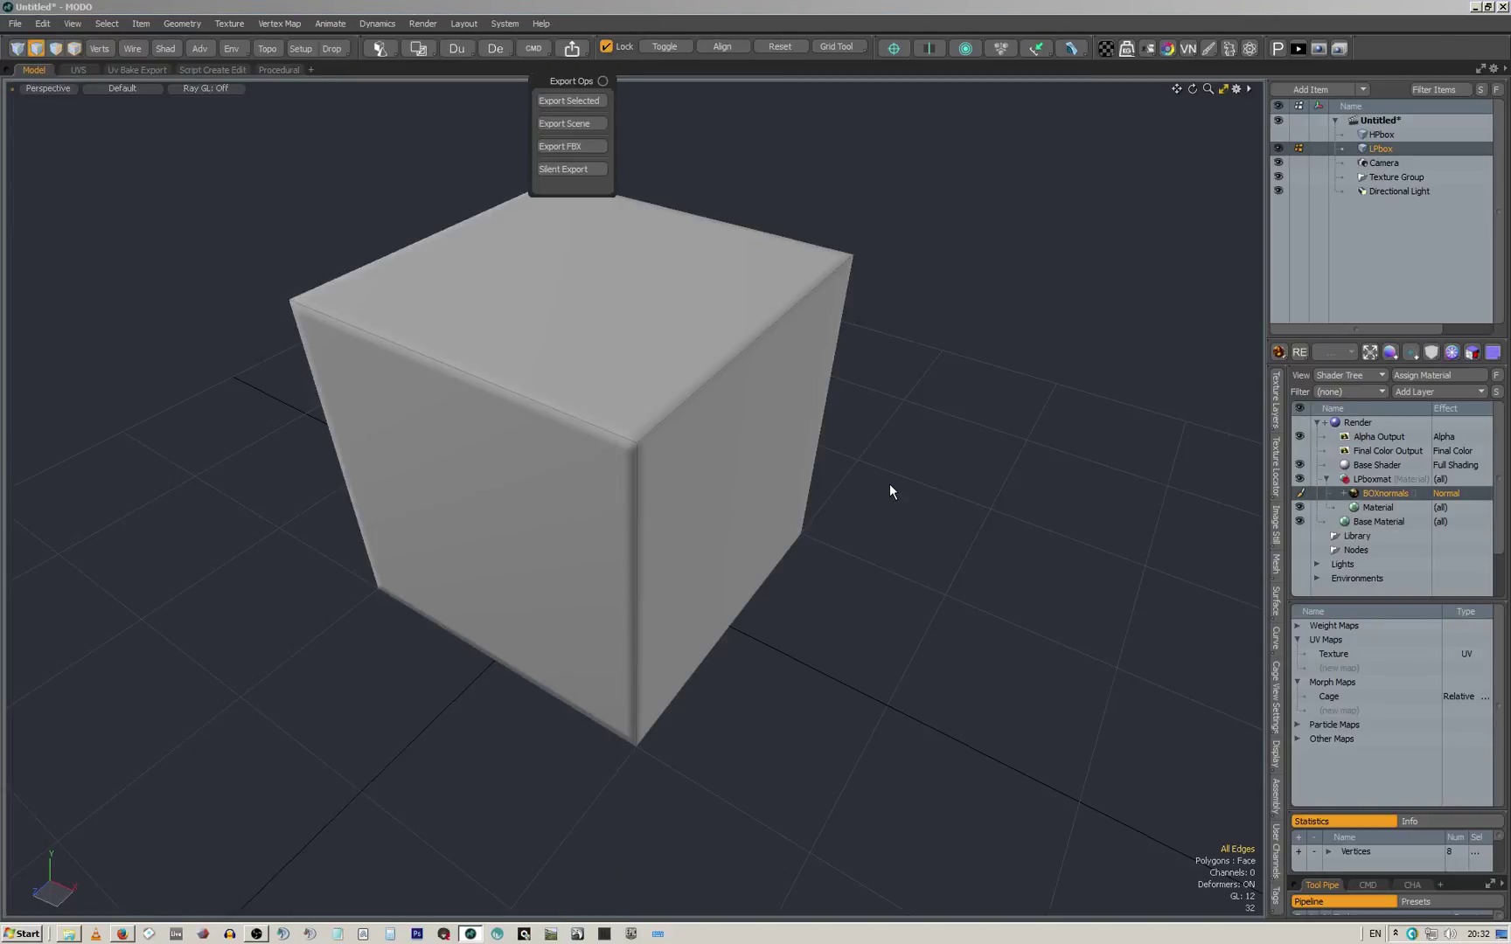
pyautogui.click(989, 332)
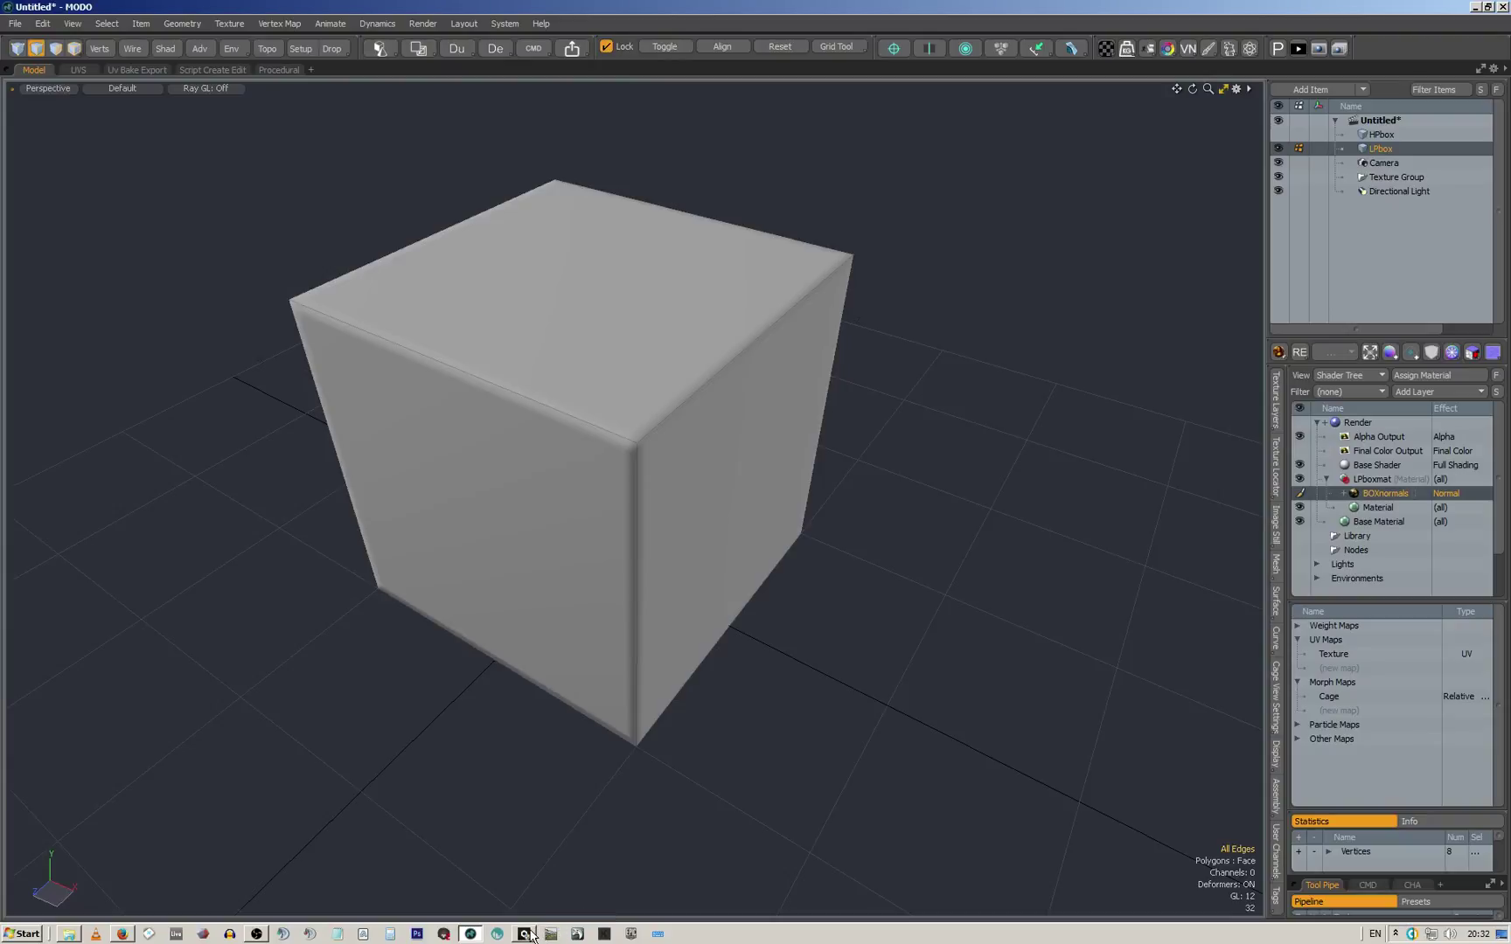
# Switch to Marmoset Toolbag and set the scene's sky to the Grace Cathedral preset
pyautogui.click(443, 934)
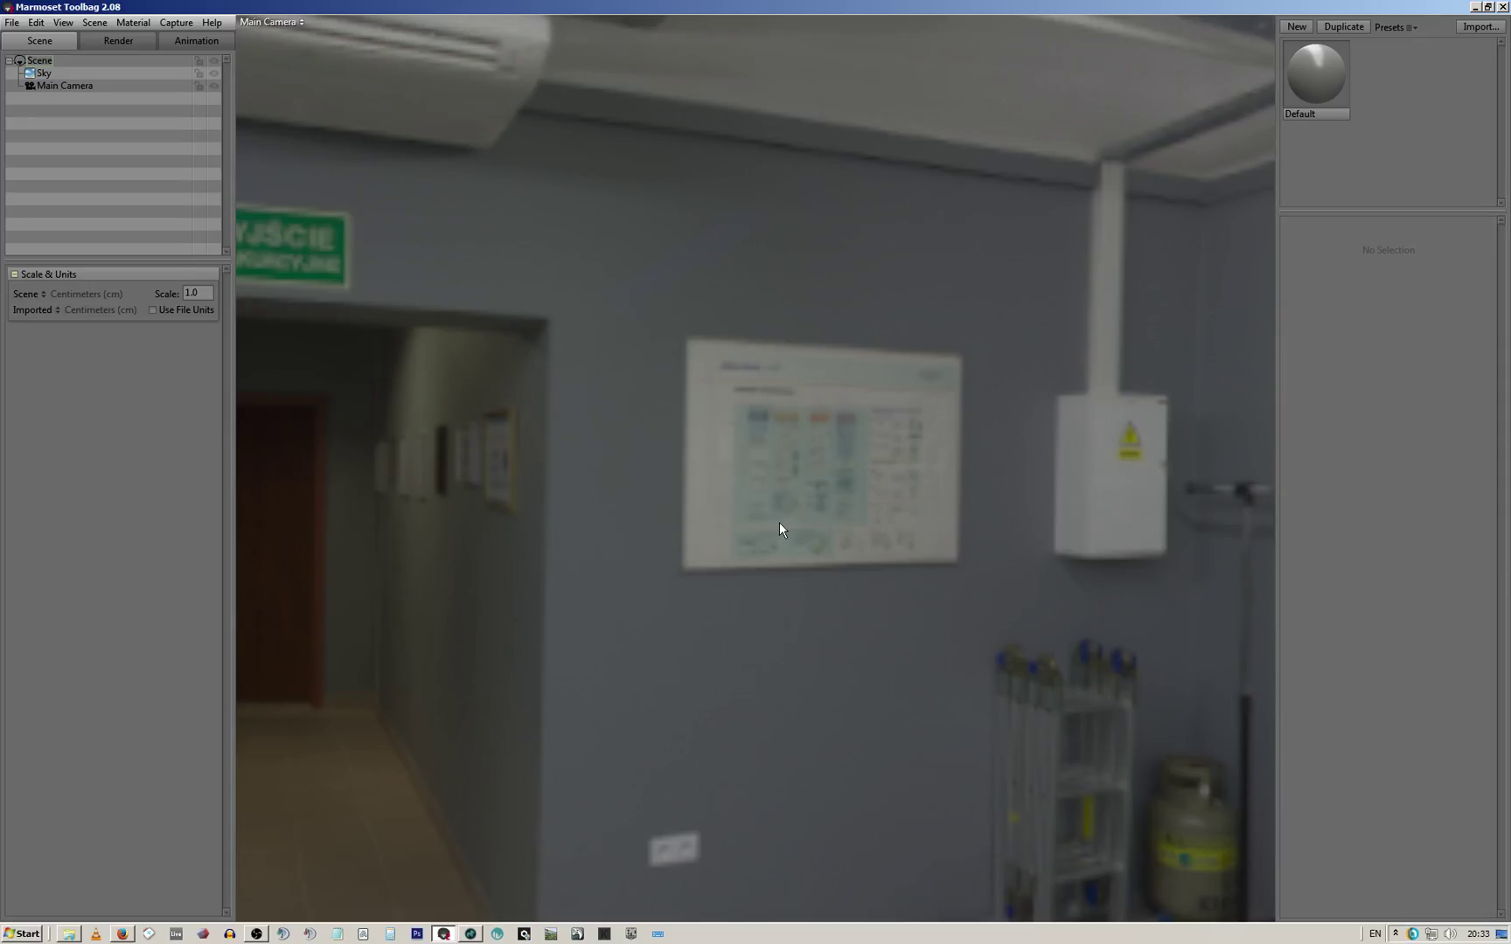
pyautogui.click(98, 26)
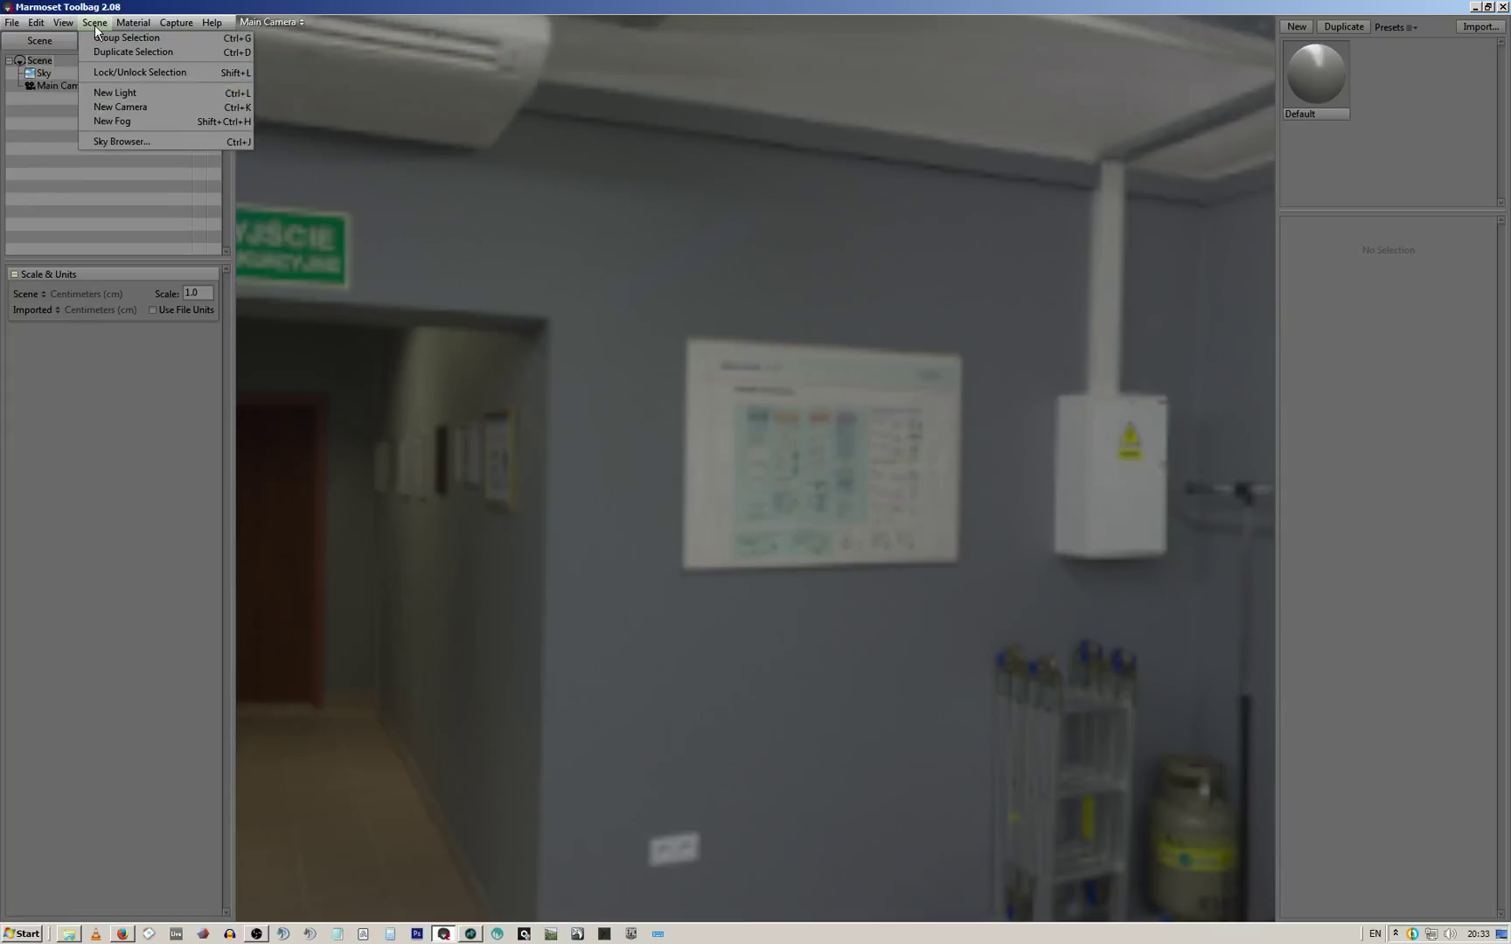
pyautogui.click(94, 27)
pyautogui.click(44, 72)
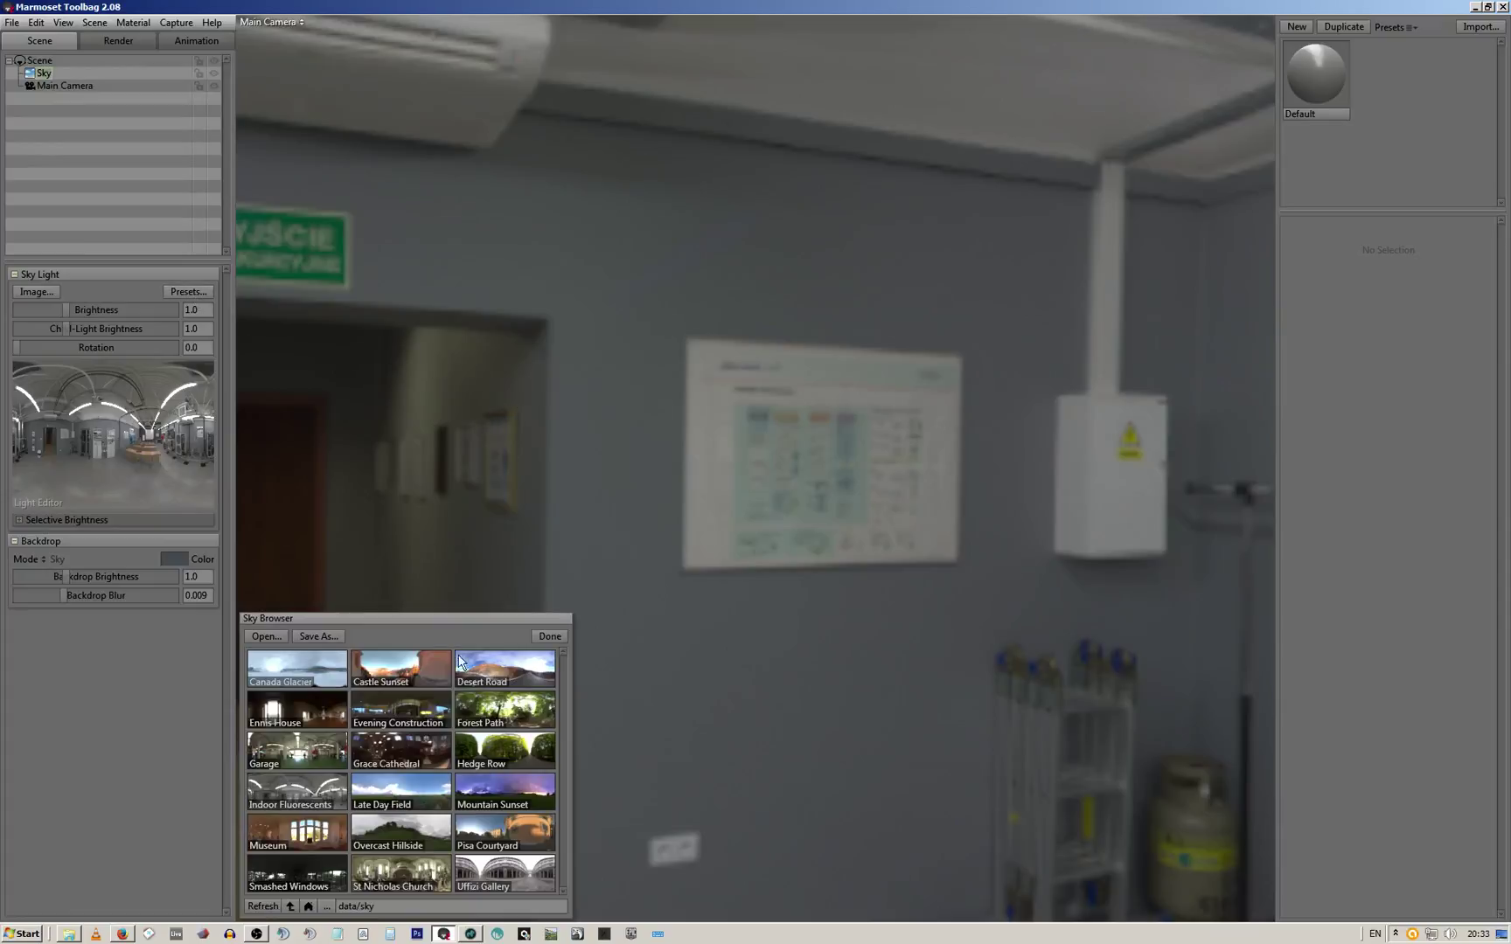
pyautogui.click(394, 752)
pyautogui.click(551, 635)
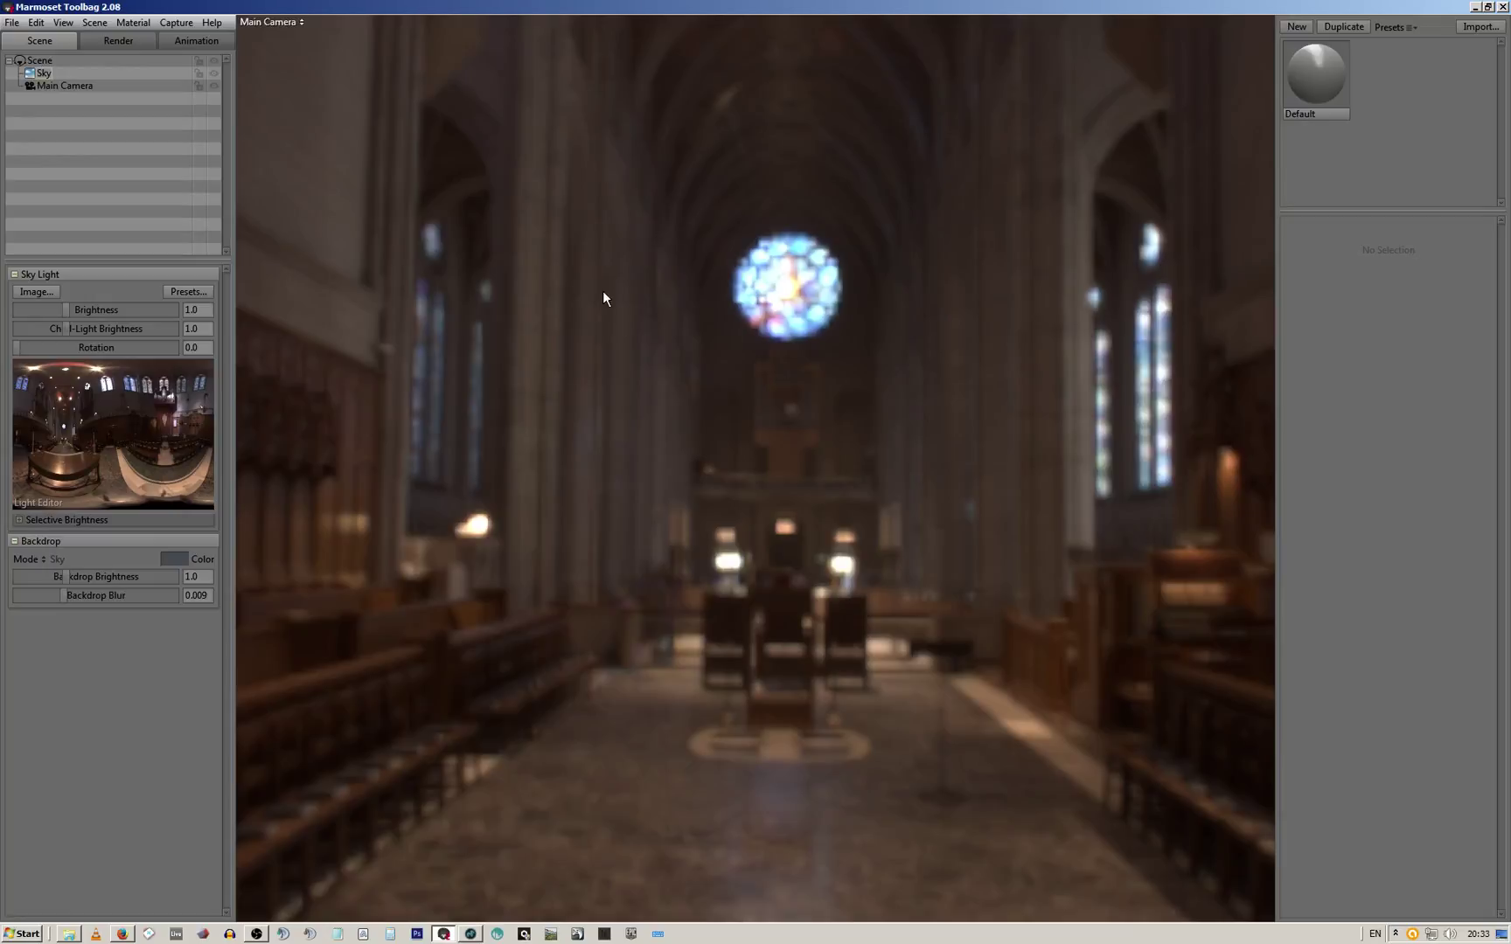
# Import the LPbox.fbx model from the Core UI Tests folder into the Marmoset scene
pyautogui.click(12, 23)
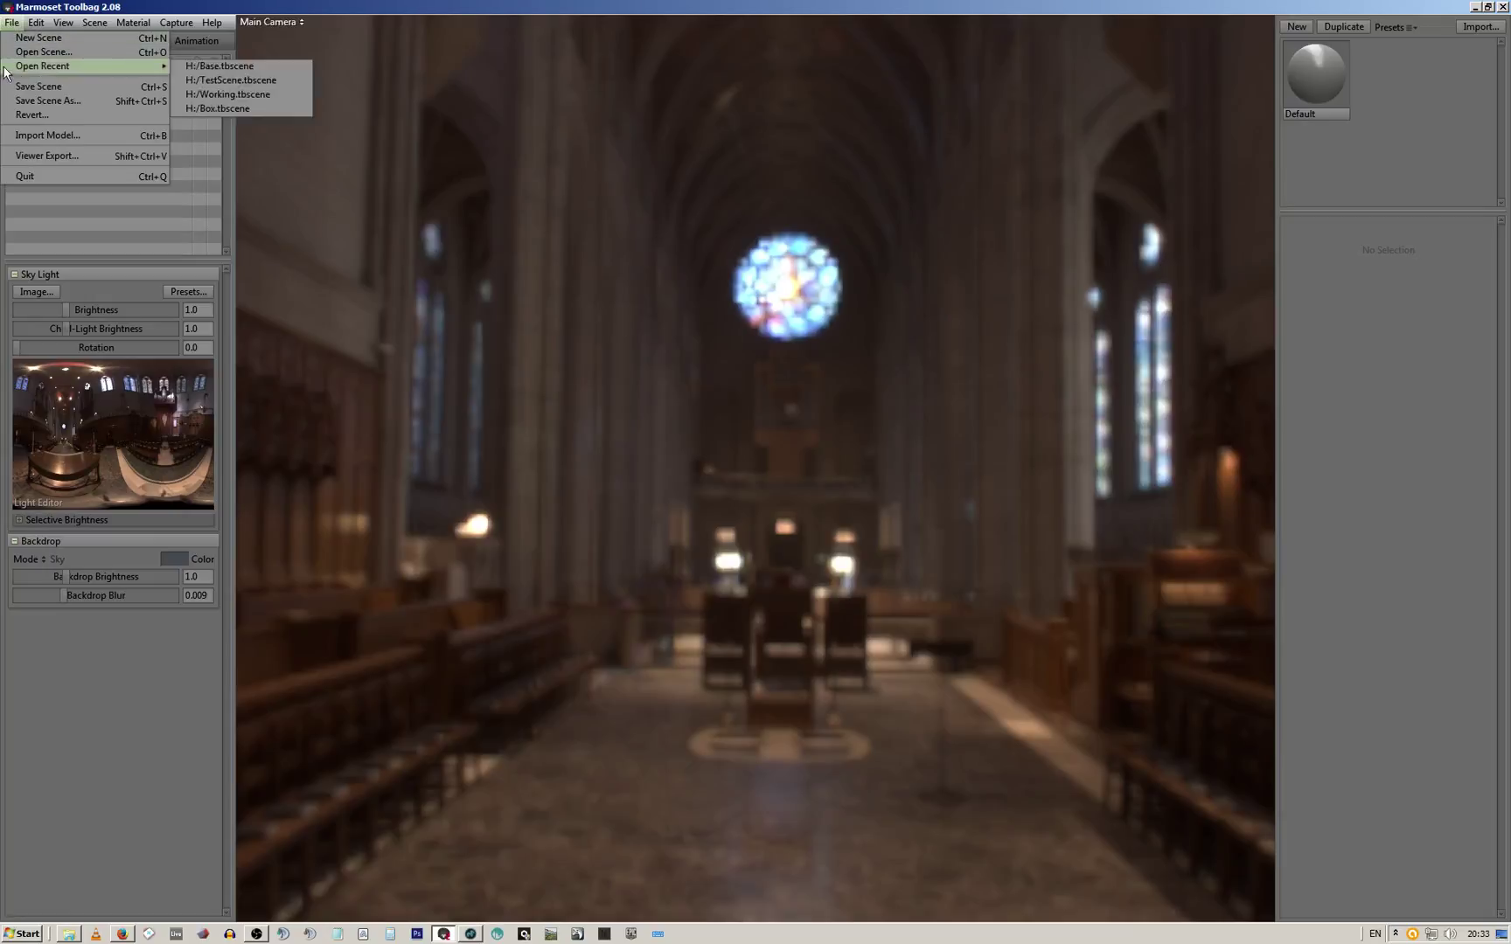
pyautogui.click(40, 135)
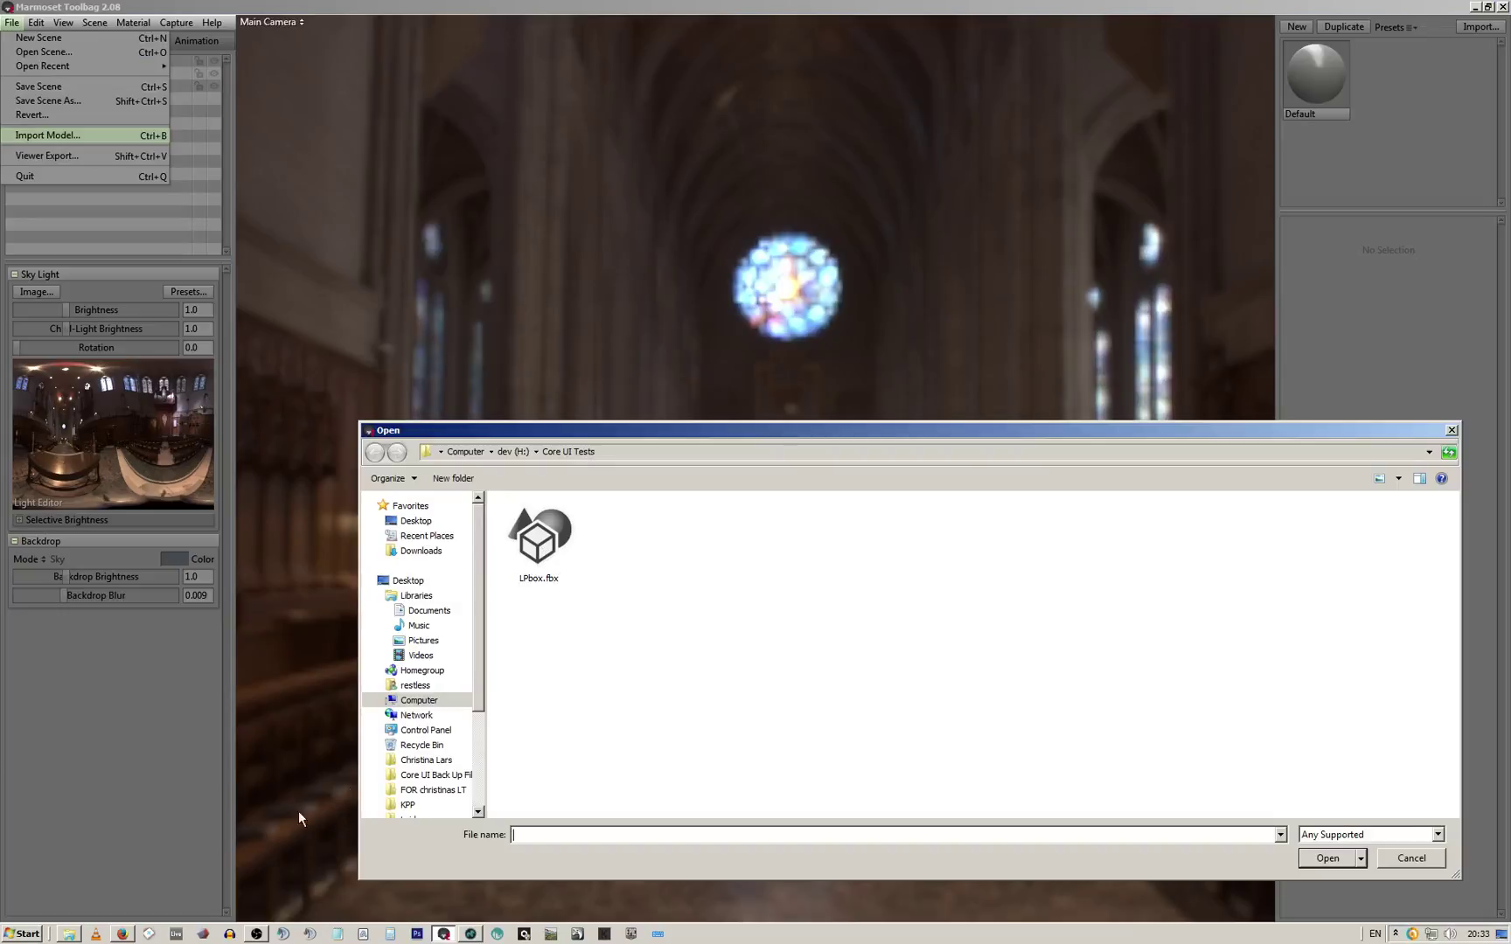
pyautogui.click(470, 934)
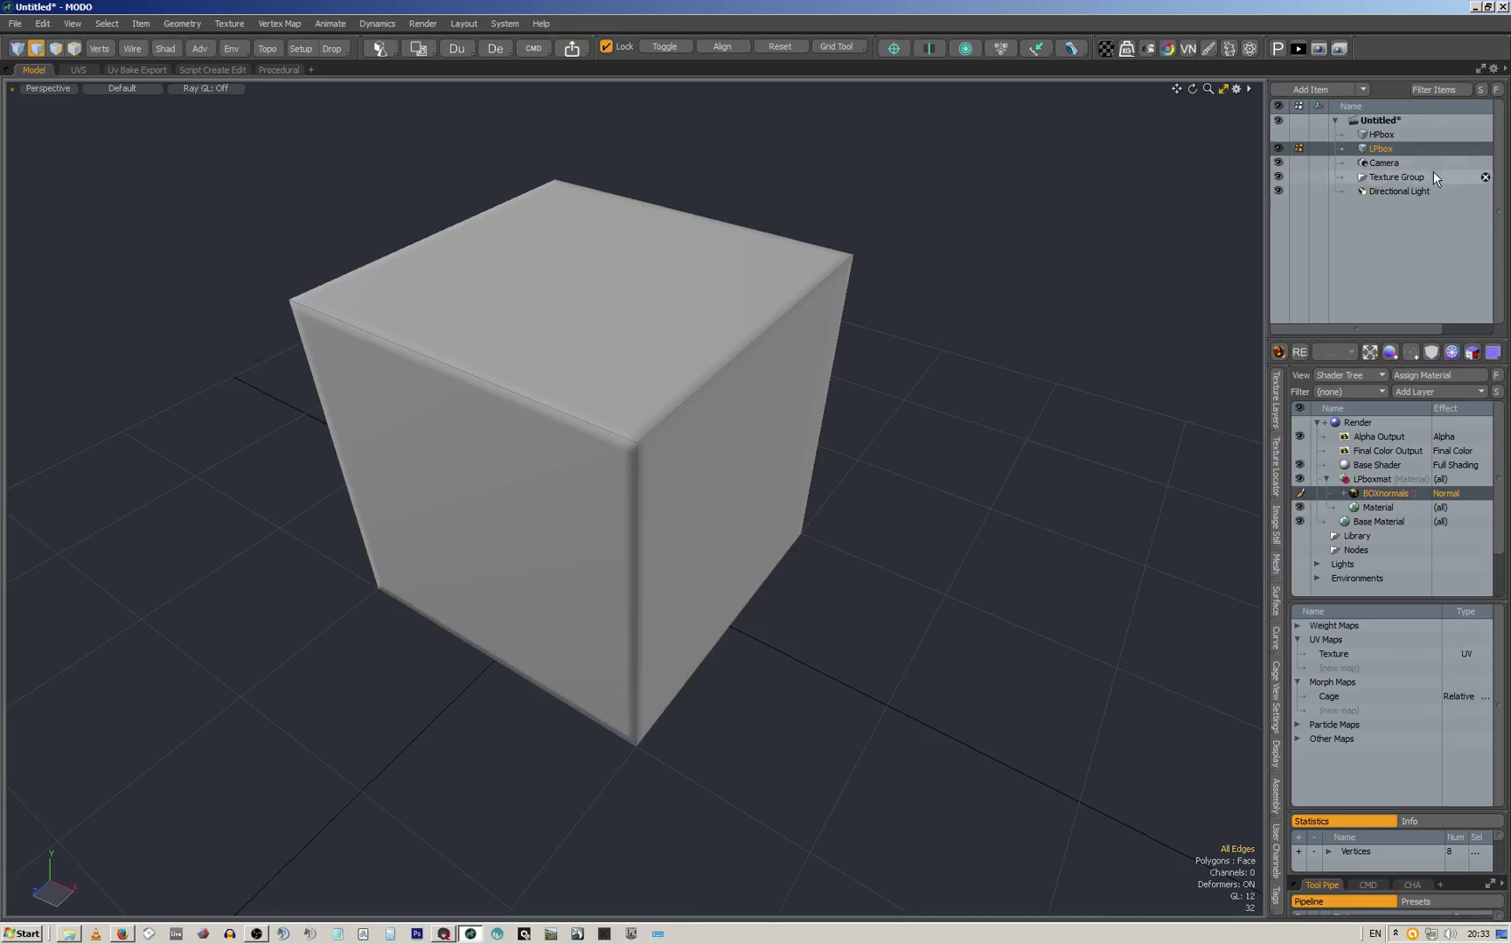
pyautogui.click(122, 934)
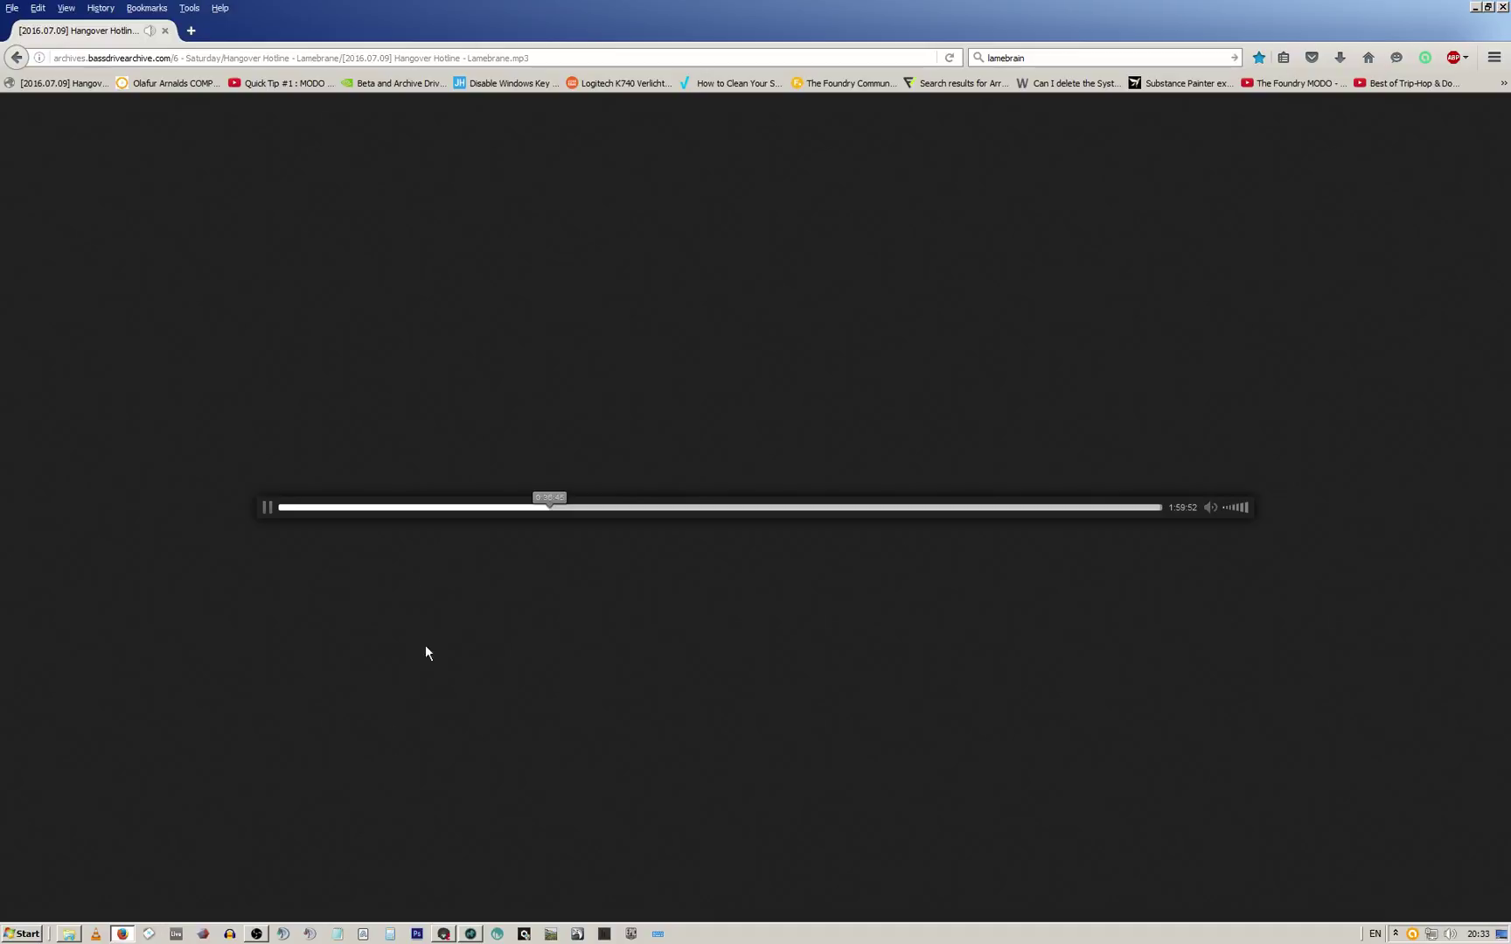
pyautogui.click(470, 934)
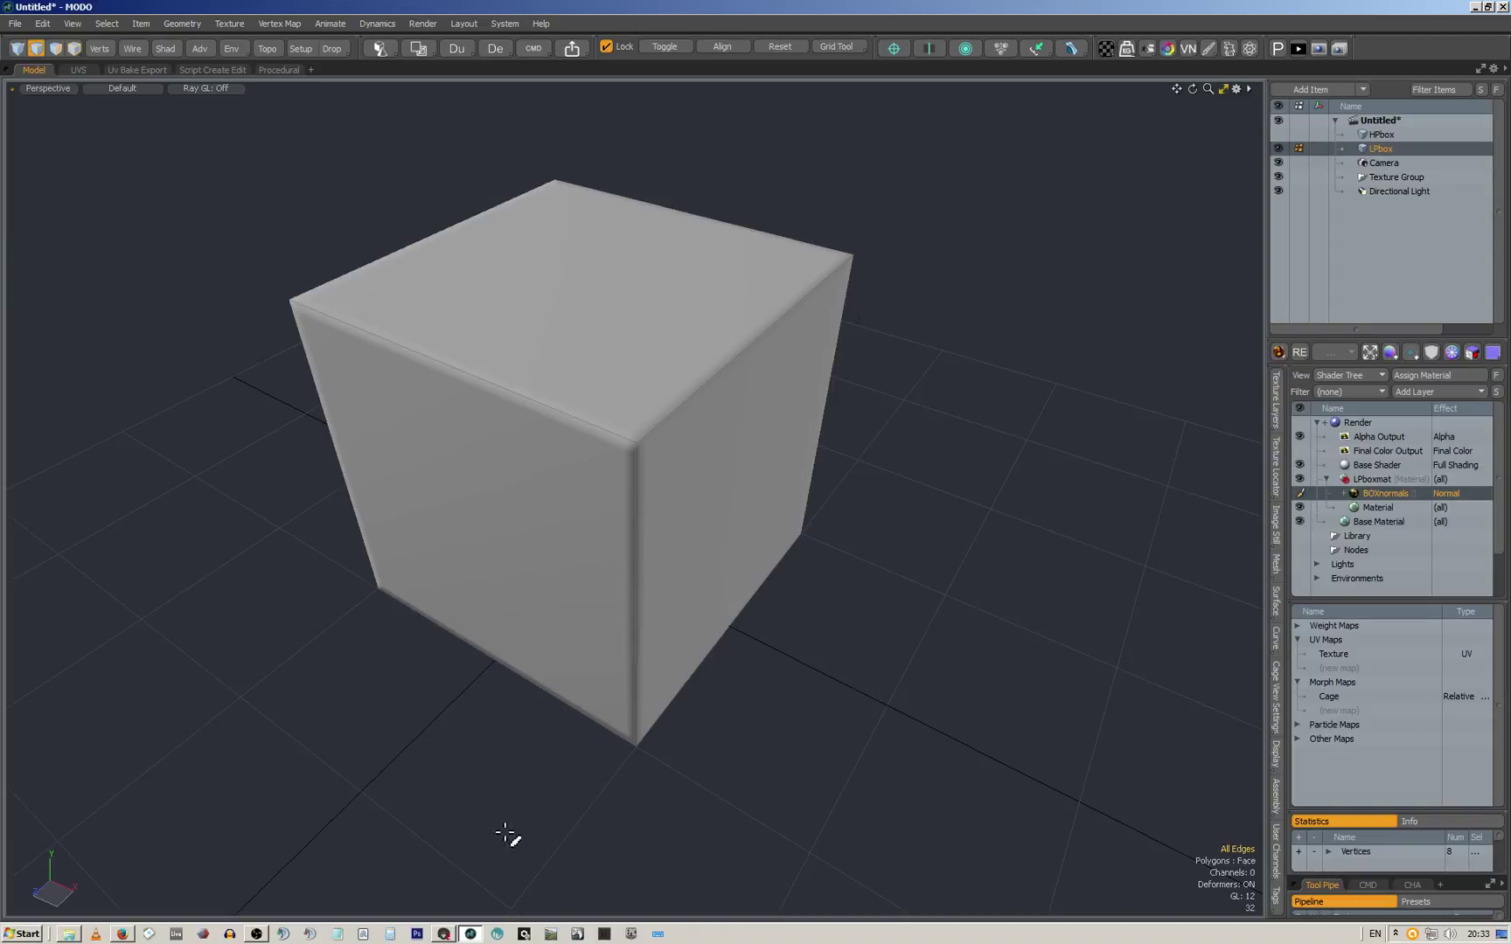
pyautogui.click(444, 934)
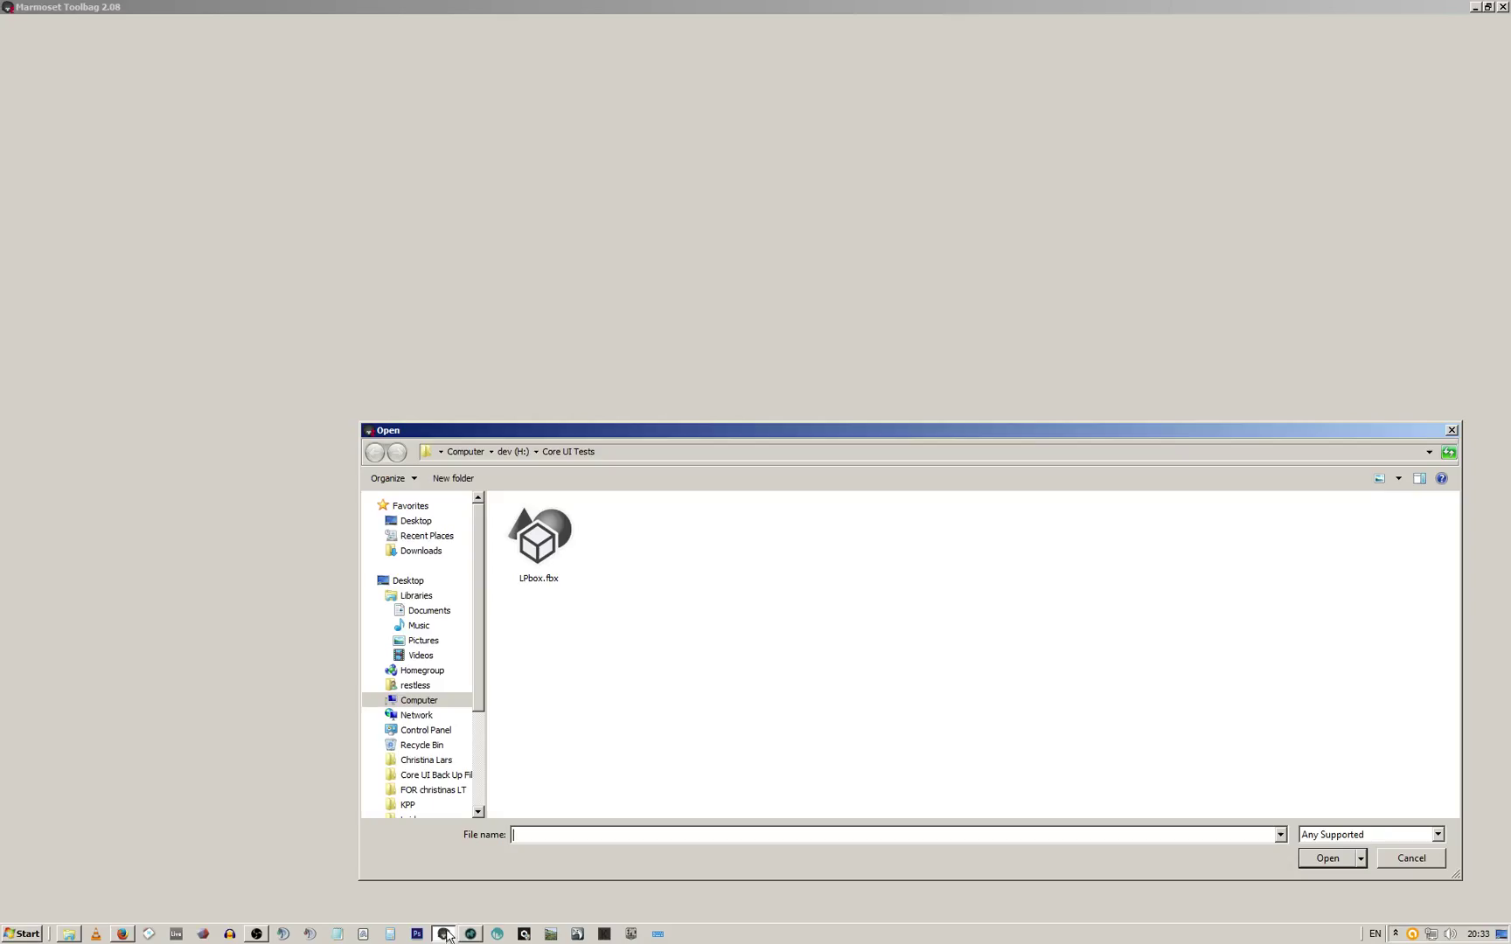
pyautogui.doubleClick(557, 540)
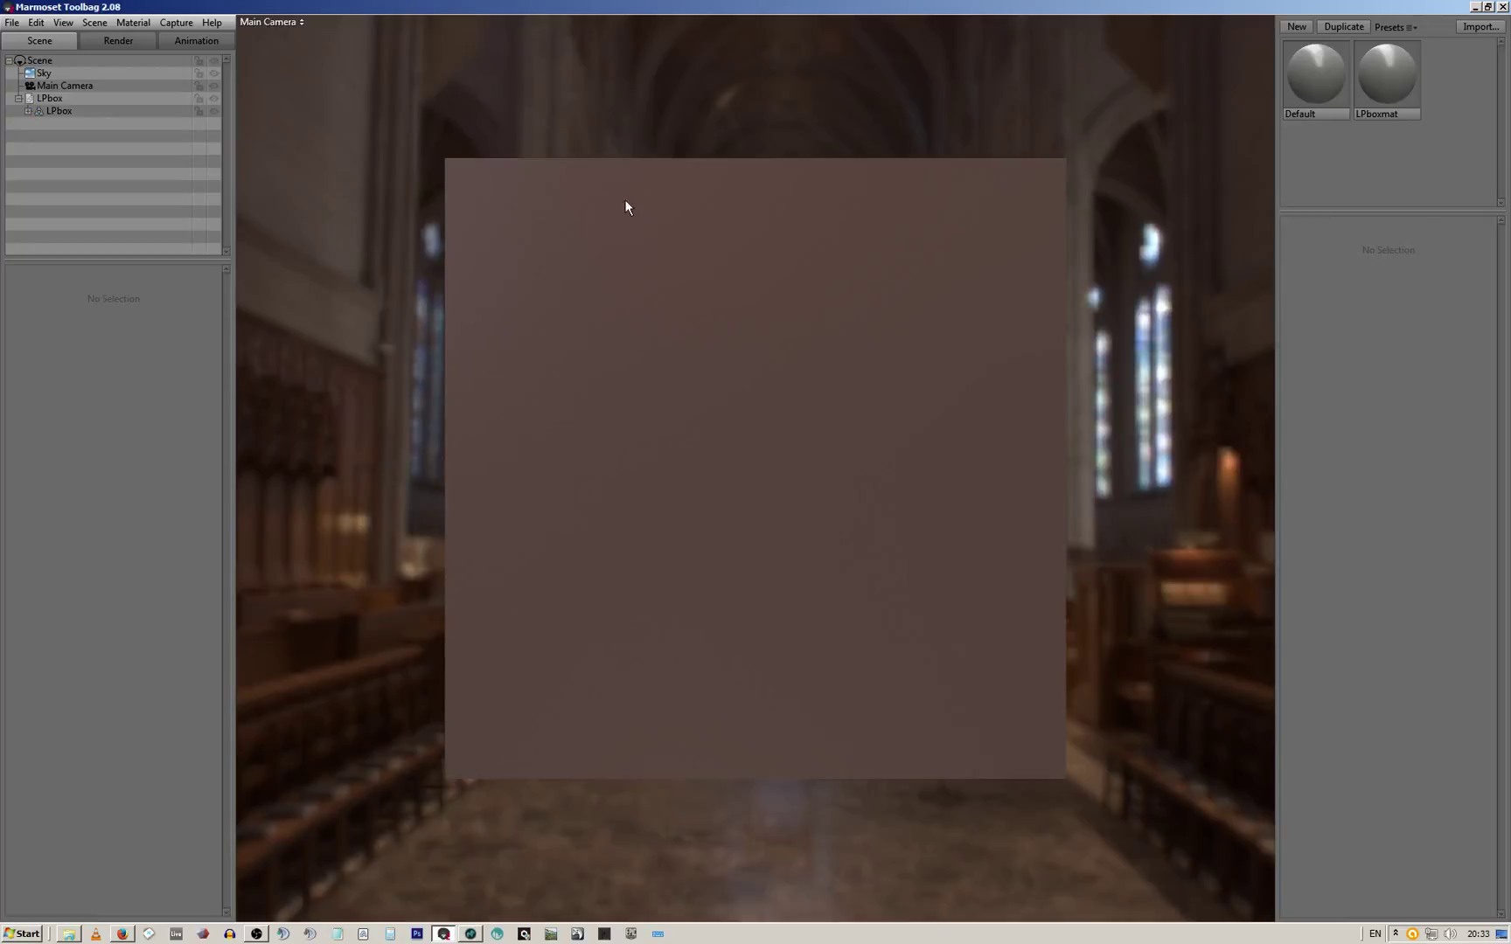
# Add a new material from the Unreal 4 Template preset
pyautogui.moveTo(669, 184); pyautogui.dragTo(764, 284)
pyautogui.scroll(-5, 763, 284)
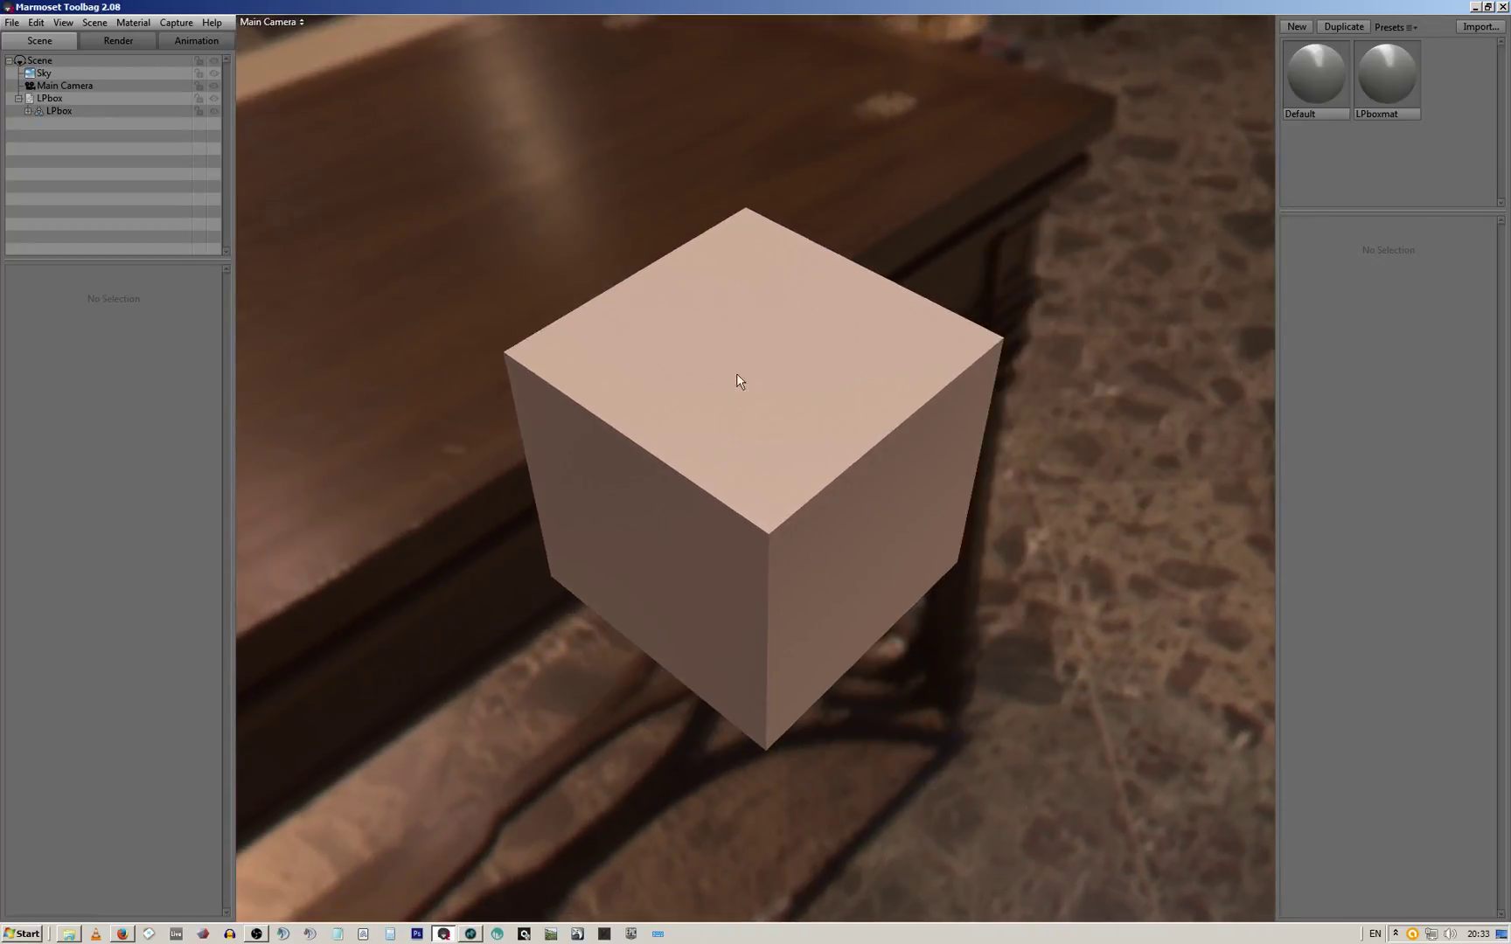
pyautogui.moveTo(736, 412); pyautogui.dragTo(709, 384, button='middle')
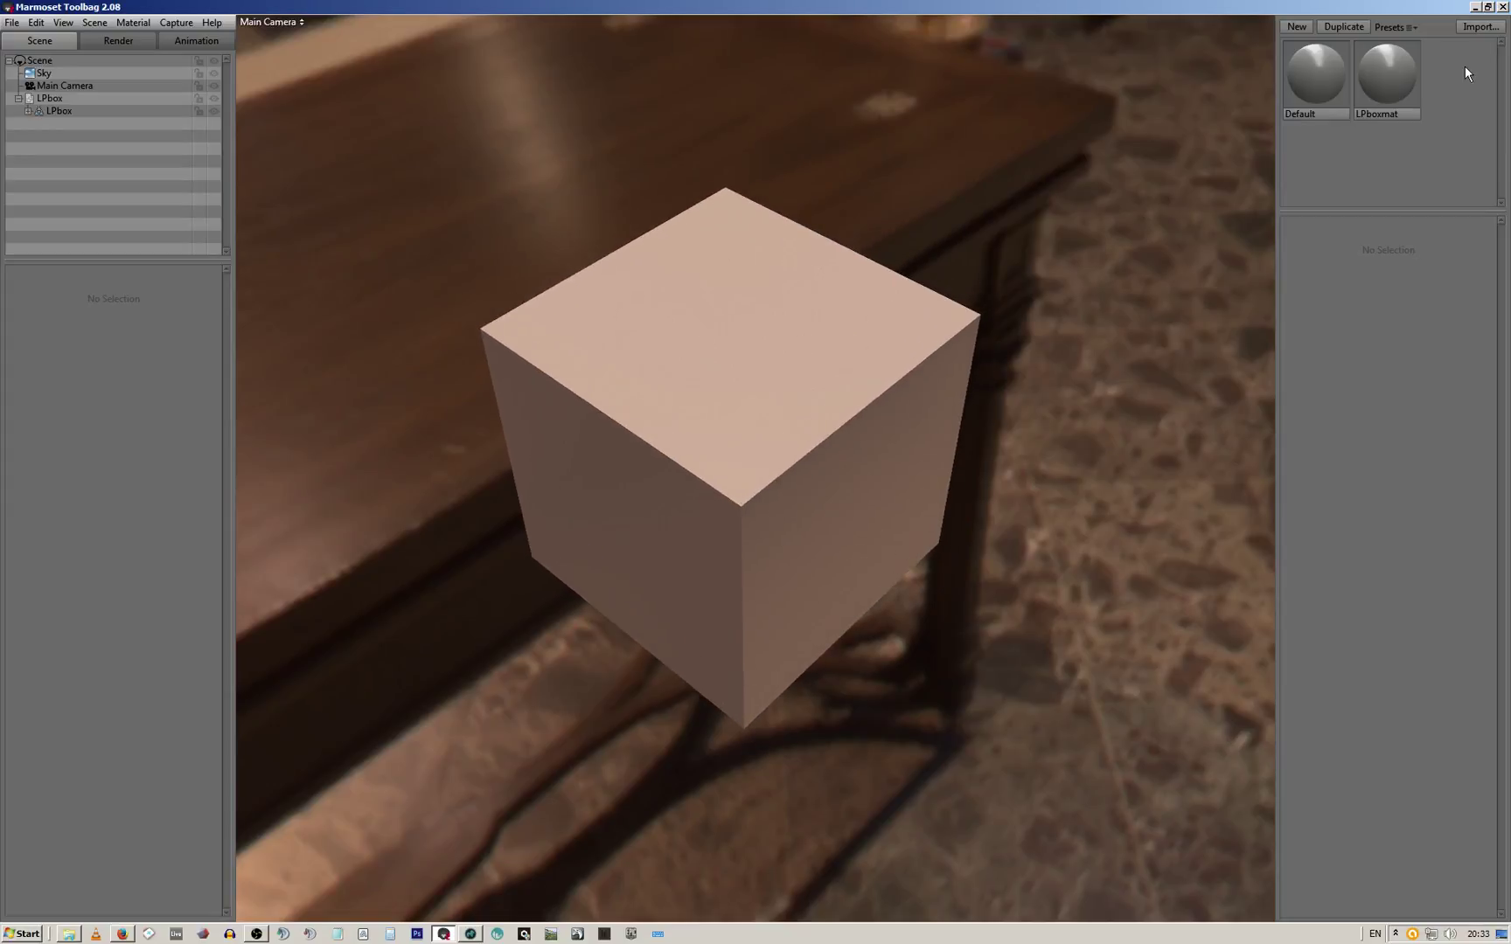
pyautogui.click(1414, 25)
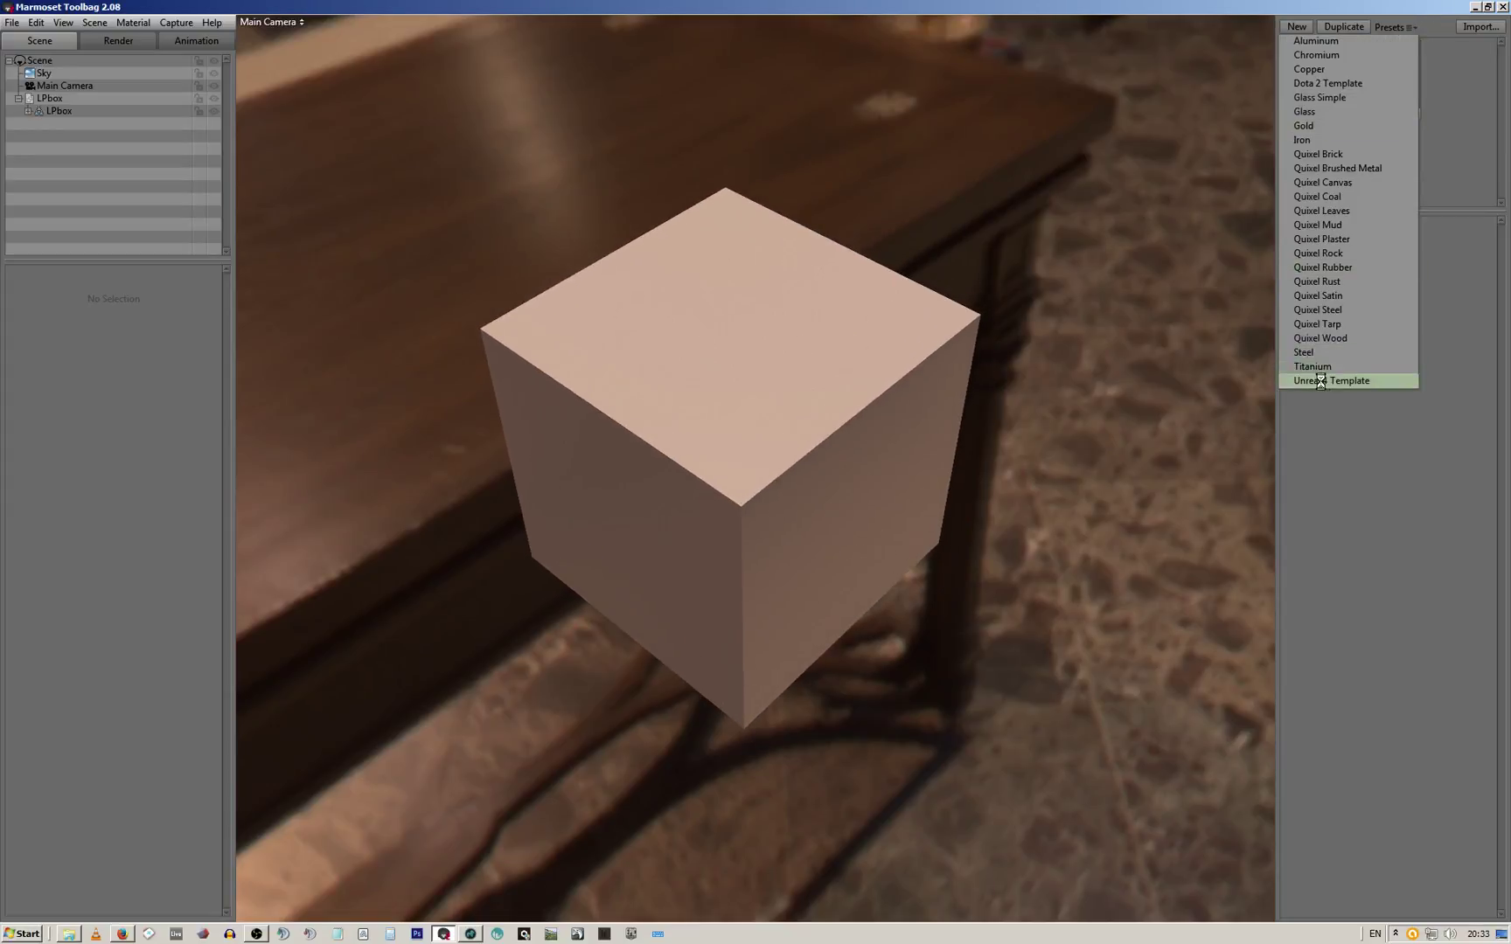
pyautogui.click(1386, 382)
pyautogui.click(1455, 98)
# Check the Core UI Tests folder for the normal map files without loading one, and switch back to MODO
pyautogui.click(1299, 286)
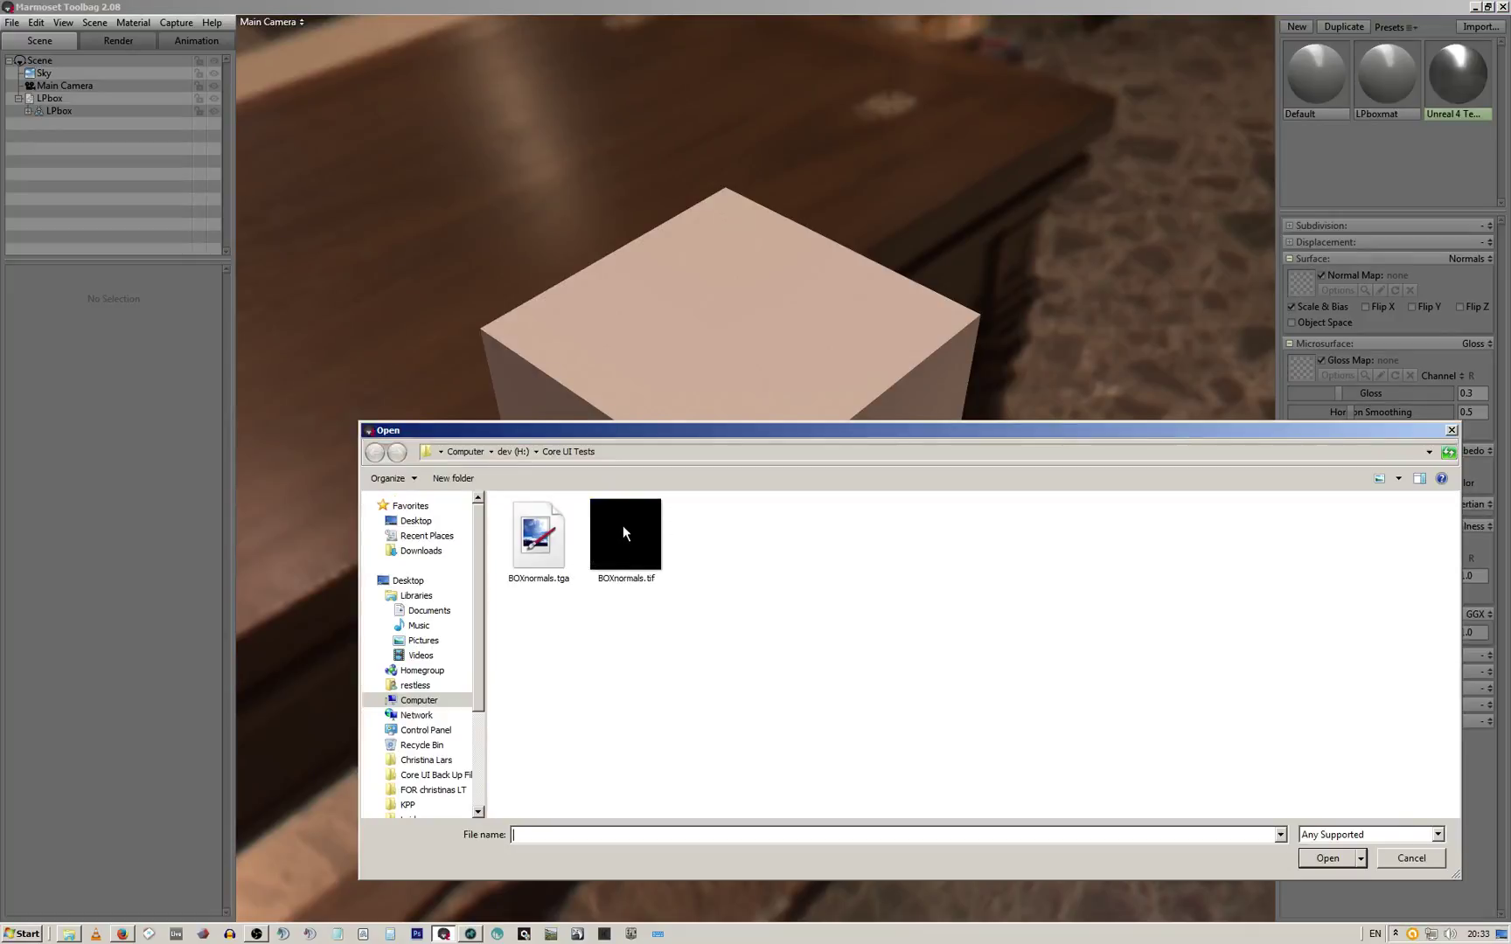
pyautogui.click(1427, 856)
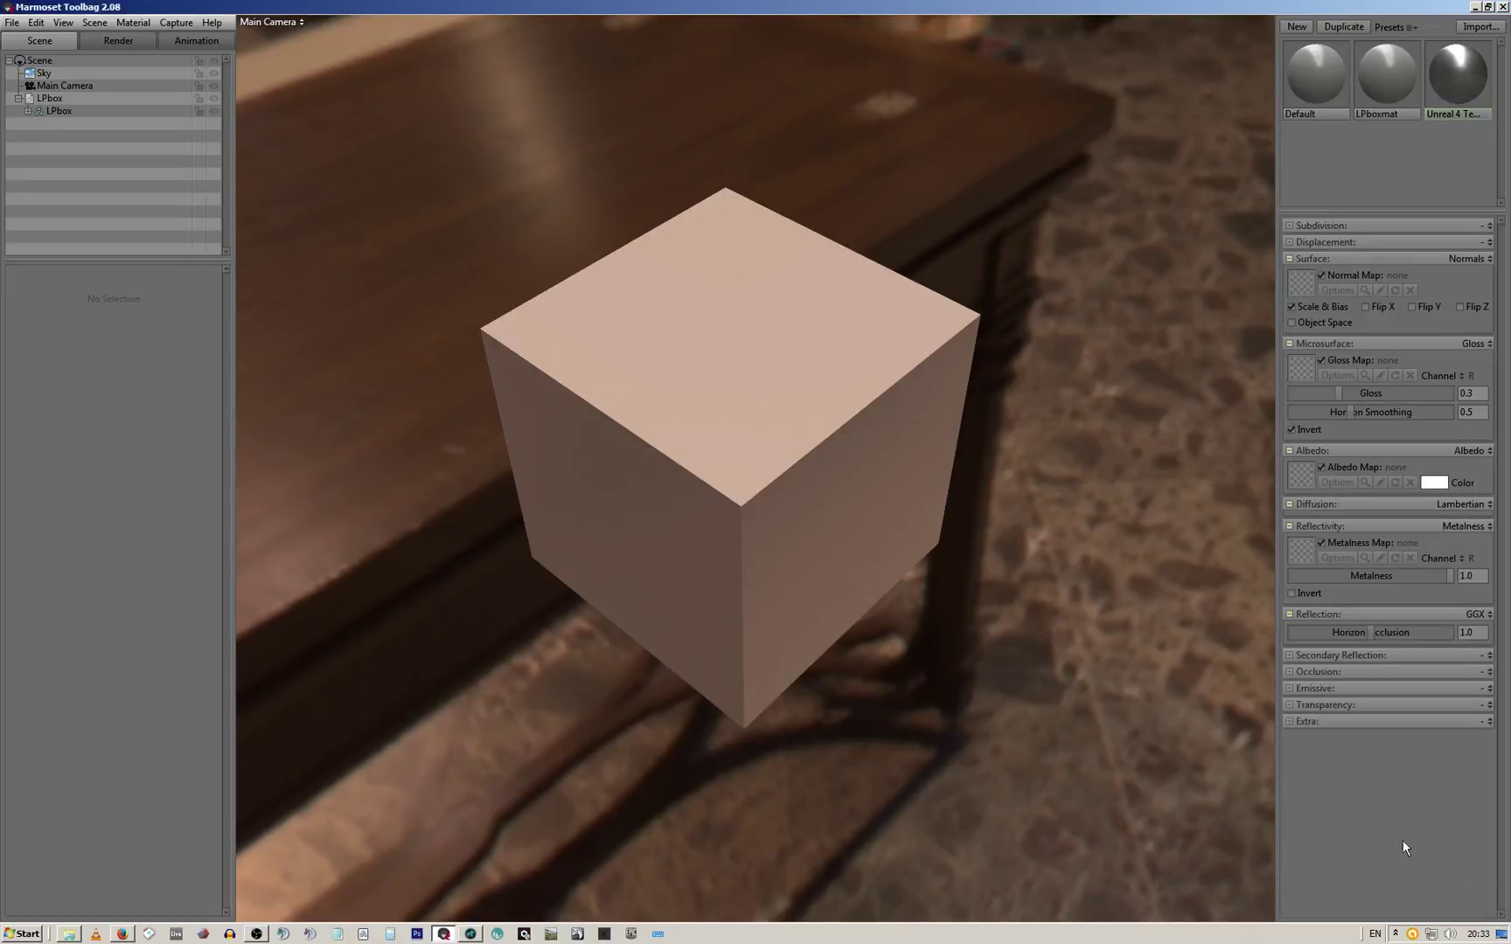
pyautogui.click(472, 933)
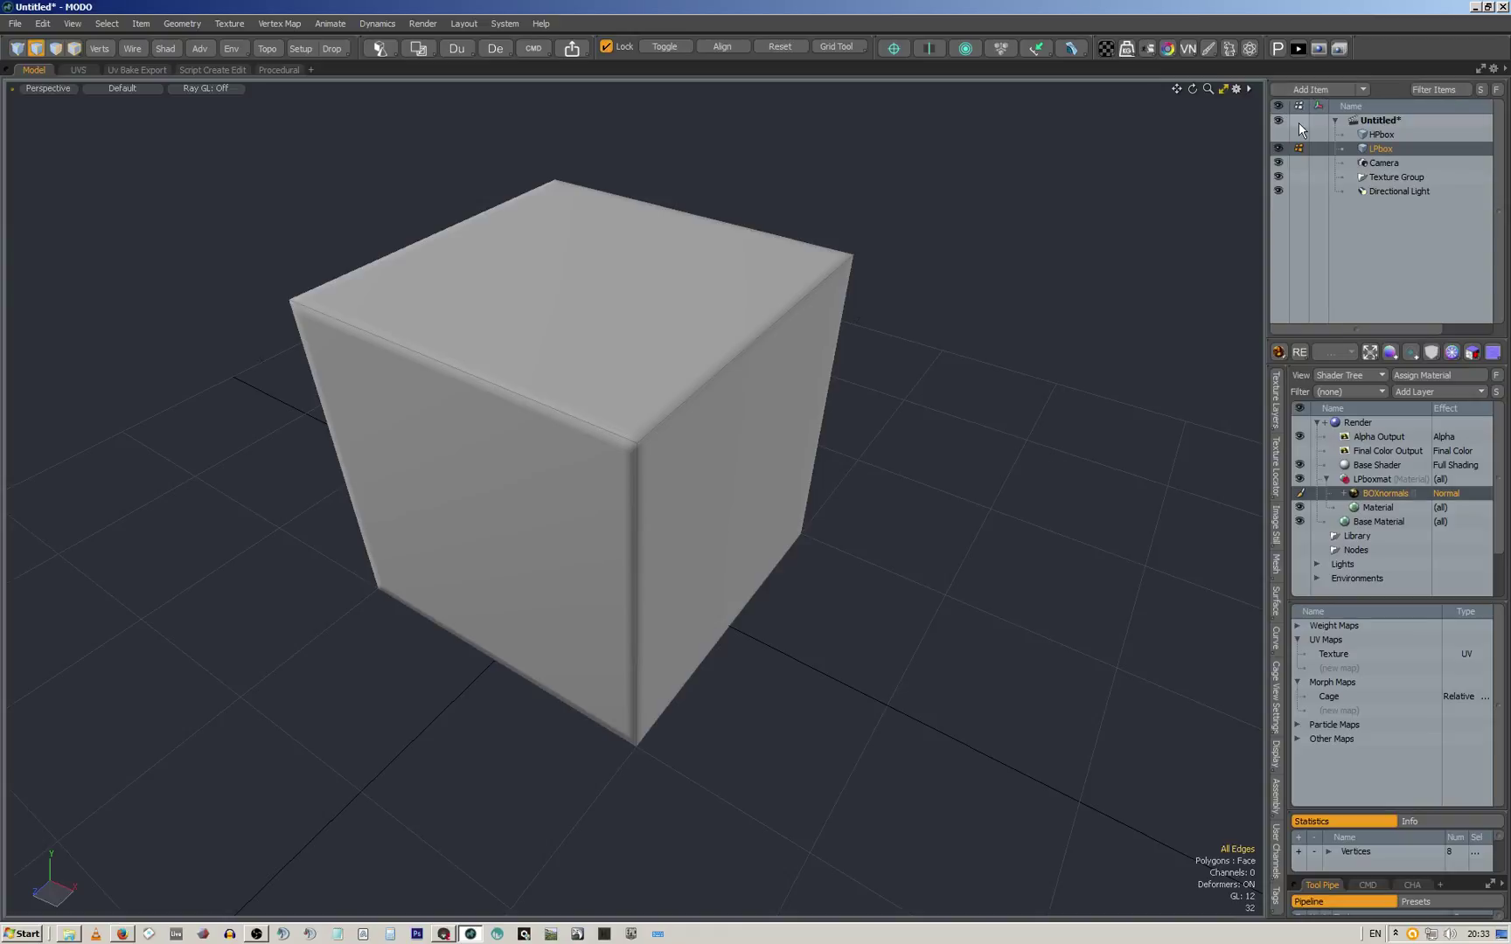
# Check the baked normal map's file name in the Core UI Tests folder through the render window's Save Image dialog, without saving
pyautogui.click(1339, 49)
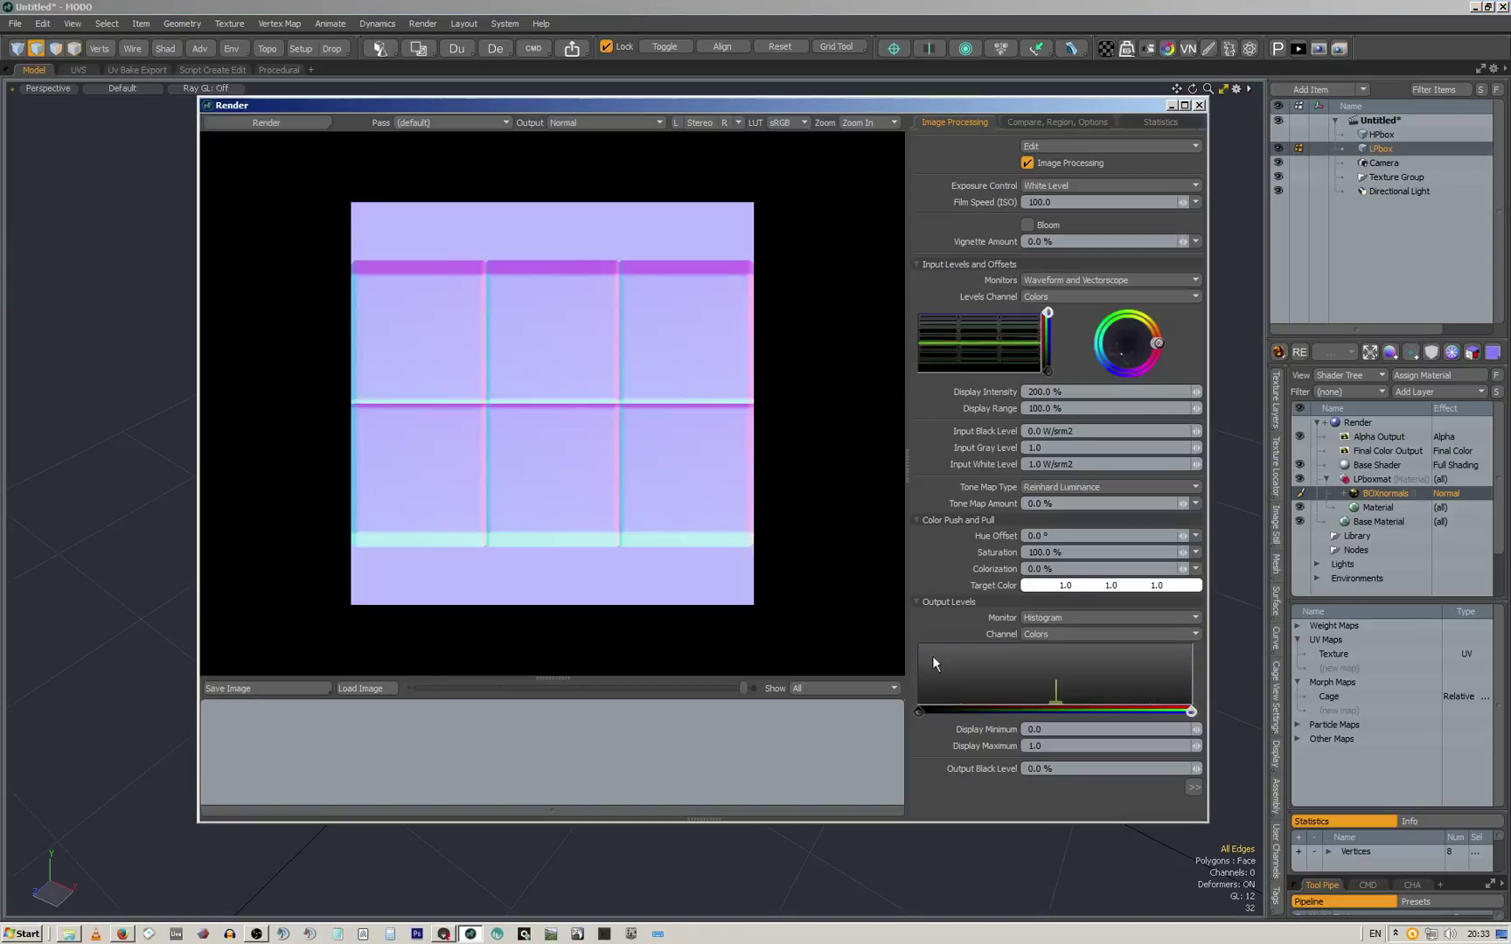
pyautogui.click(264, 688)
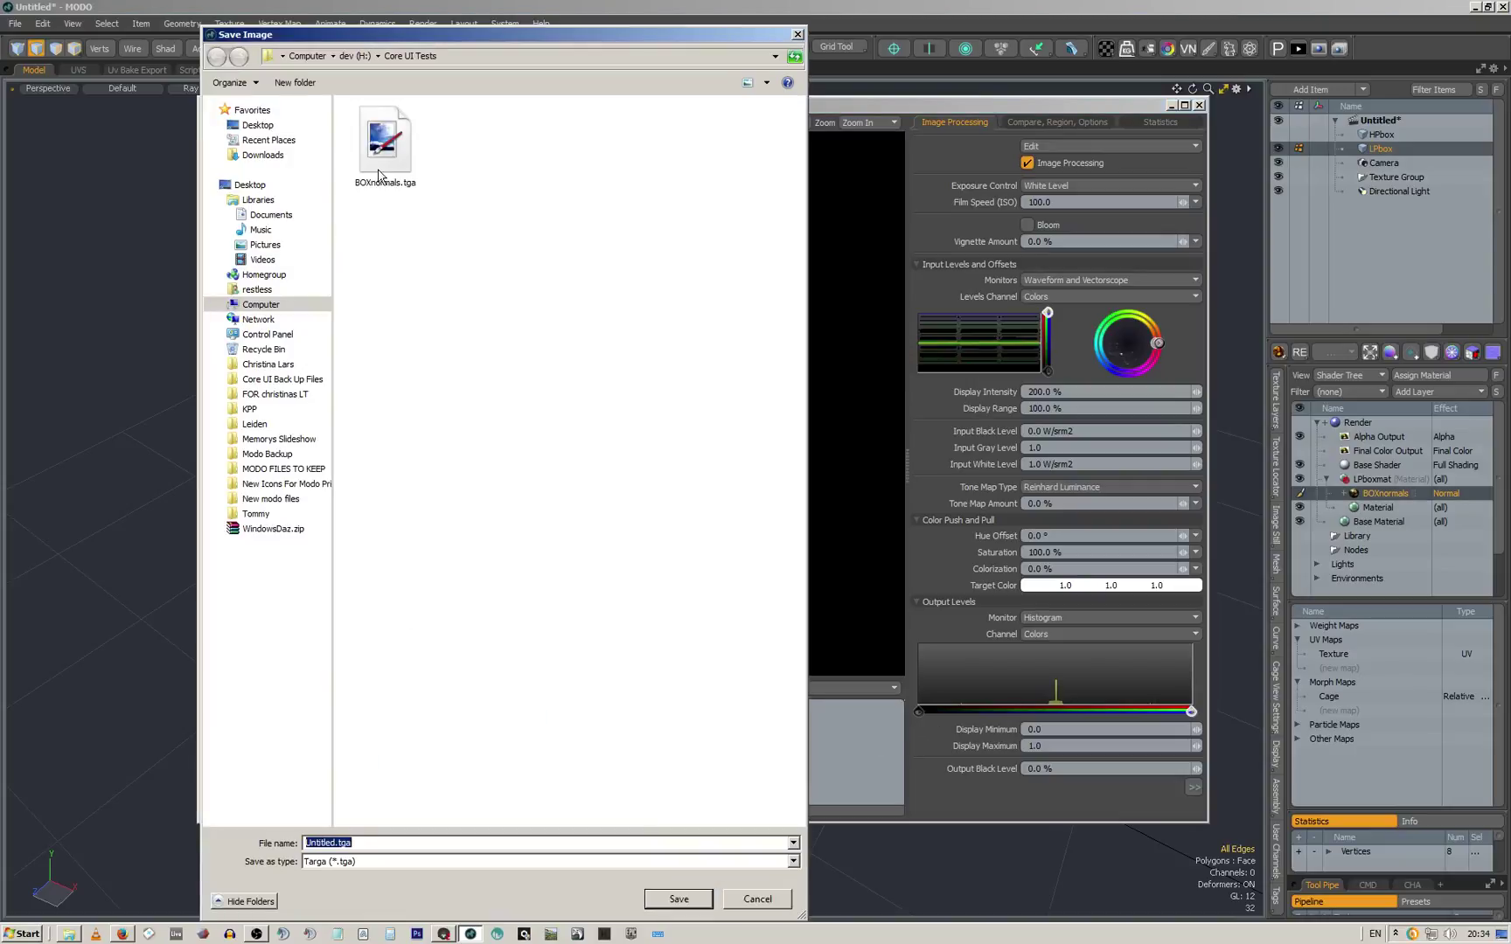
pyautogui.click(769, 902)
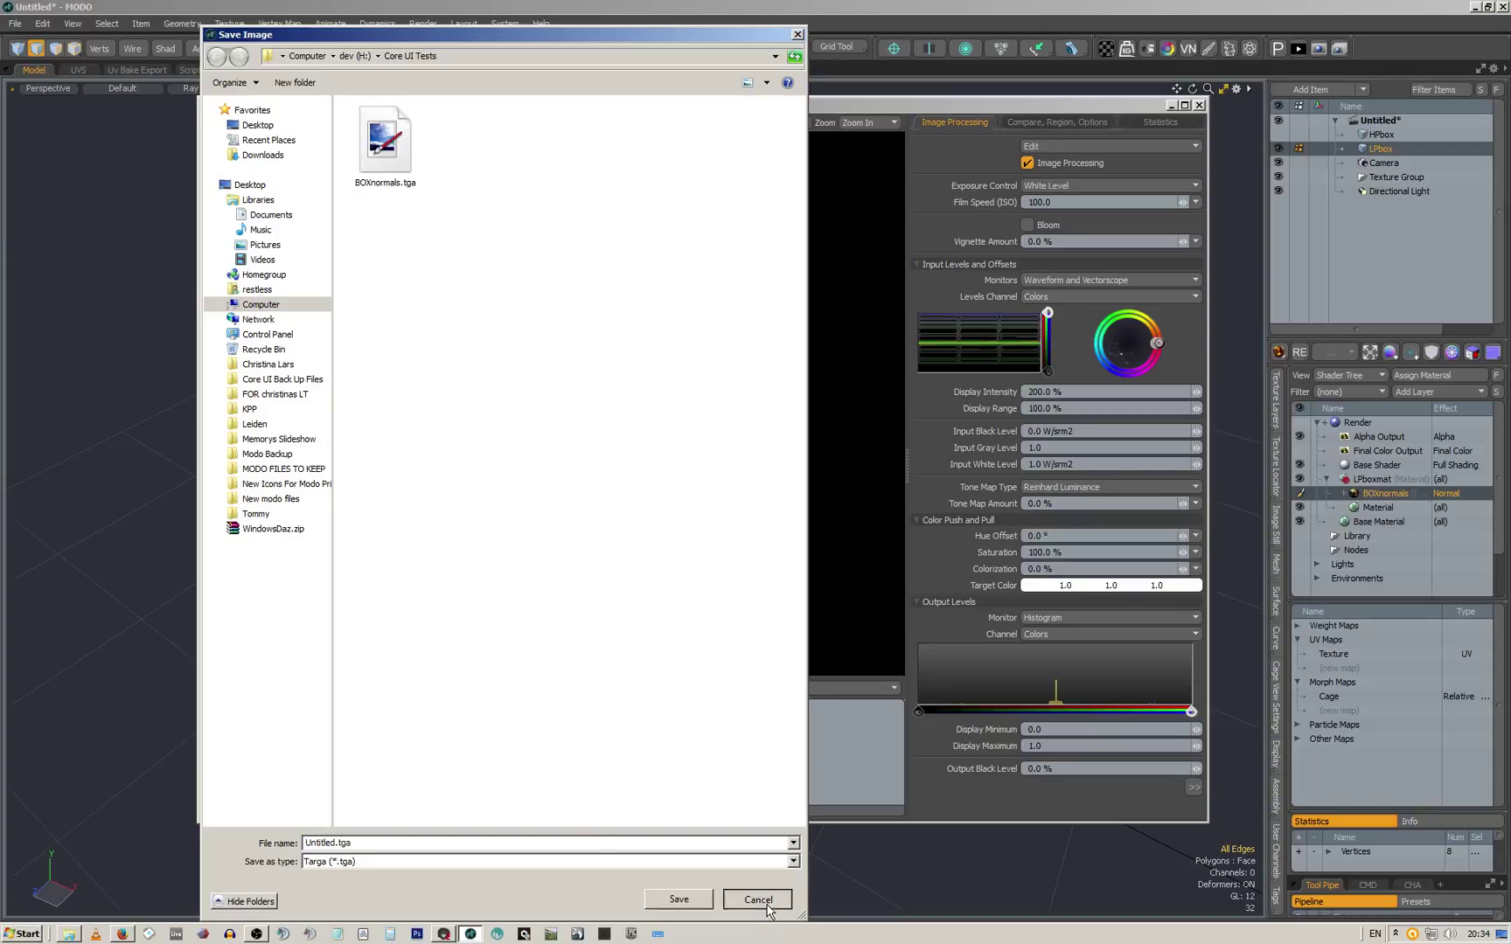
# Switch to Marmoset Toolbag, load BOXnormals.tga as the Unreal 4 material's normal map, and apply the material to the box
pyautogui.click(471, 934)
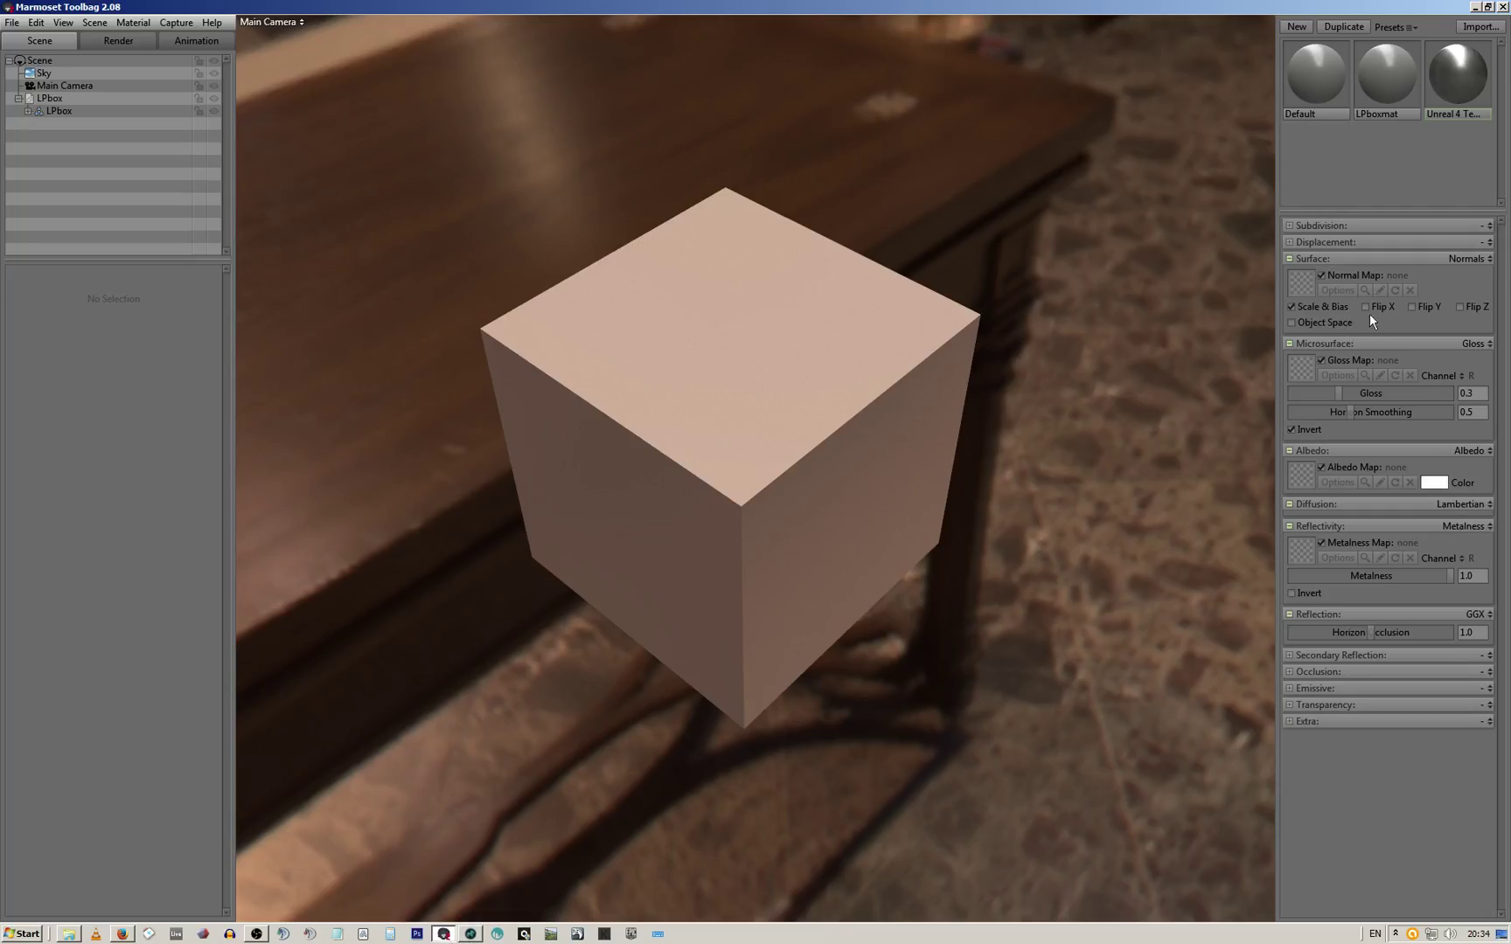
pyautogui.click(1303, 279)
pyautogui.doubleClick(536, 532)
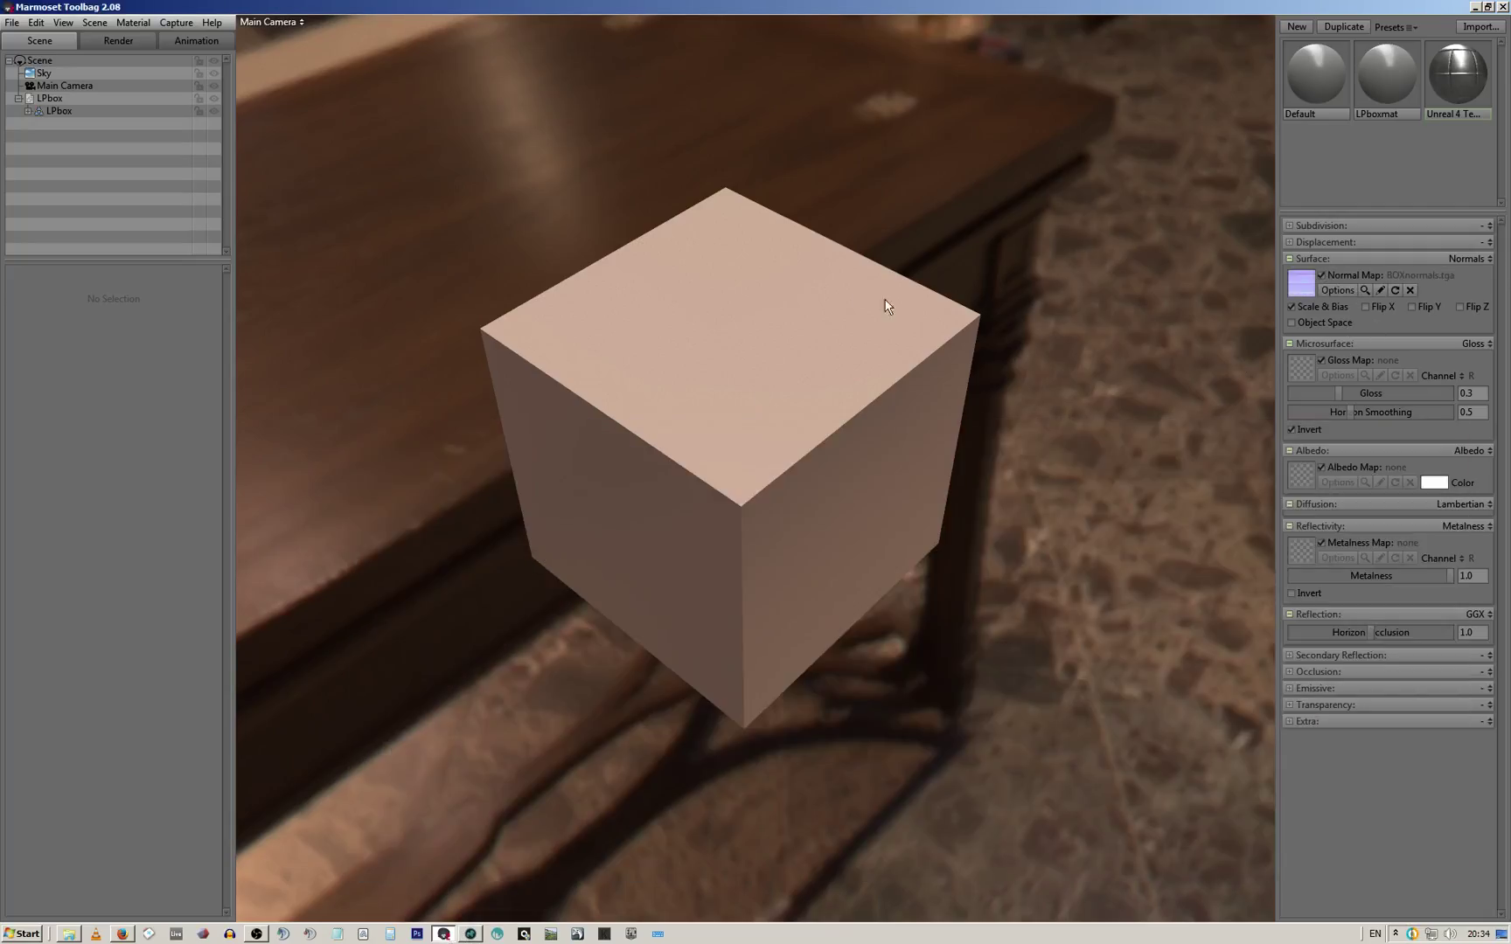
pyautogui.moveTo(1466, 76); pyautogui.dragTo(821, 286)
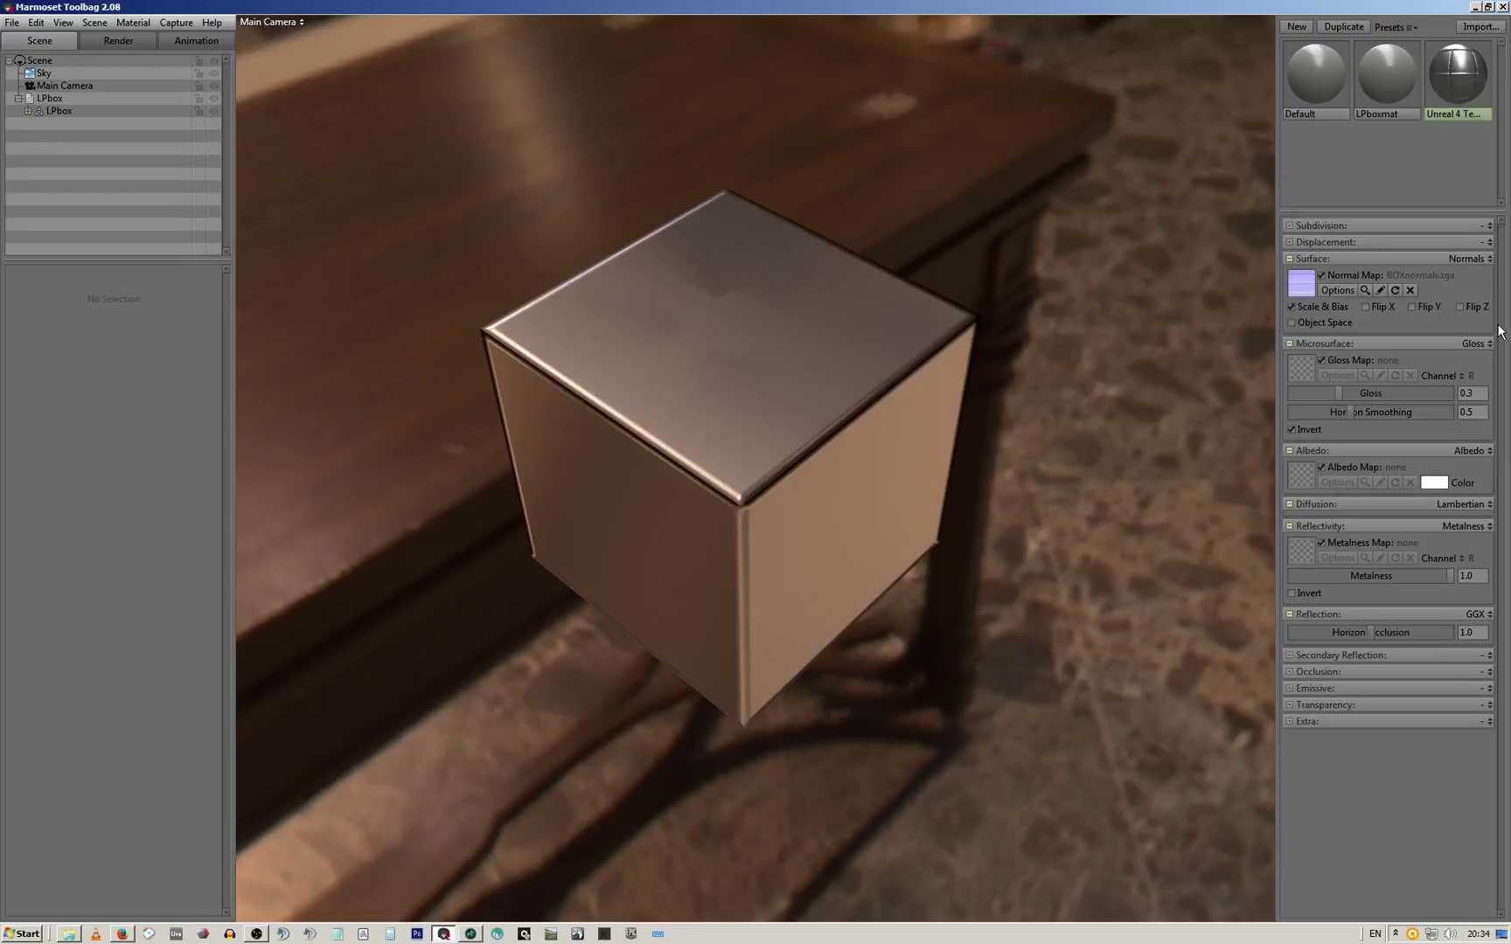
# Enable Flip Y on the Unreal 4 material's normal map
pyautogui.moveTo(845, 441); pyautogui.dragTo(745, 401)
pyautogui.scroll(2, 868, 404)
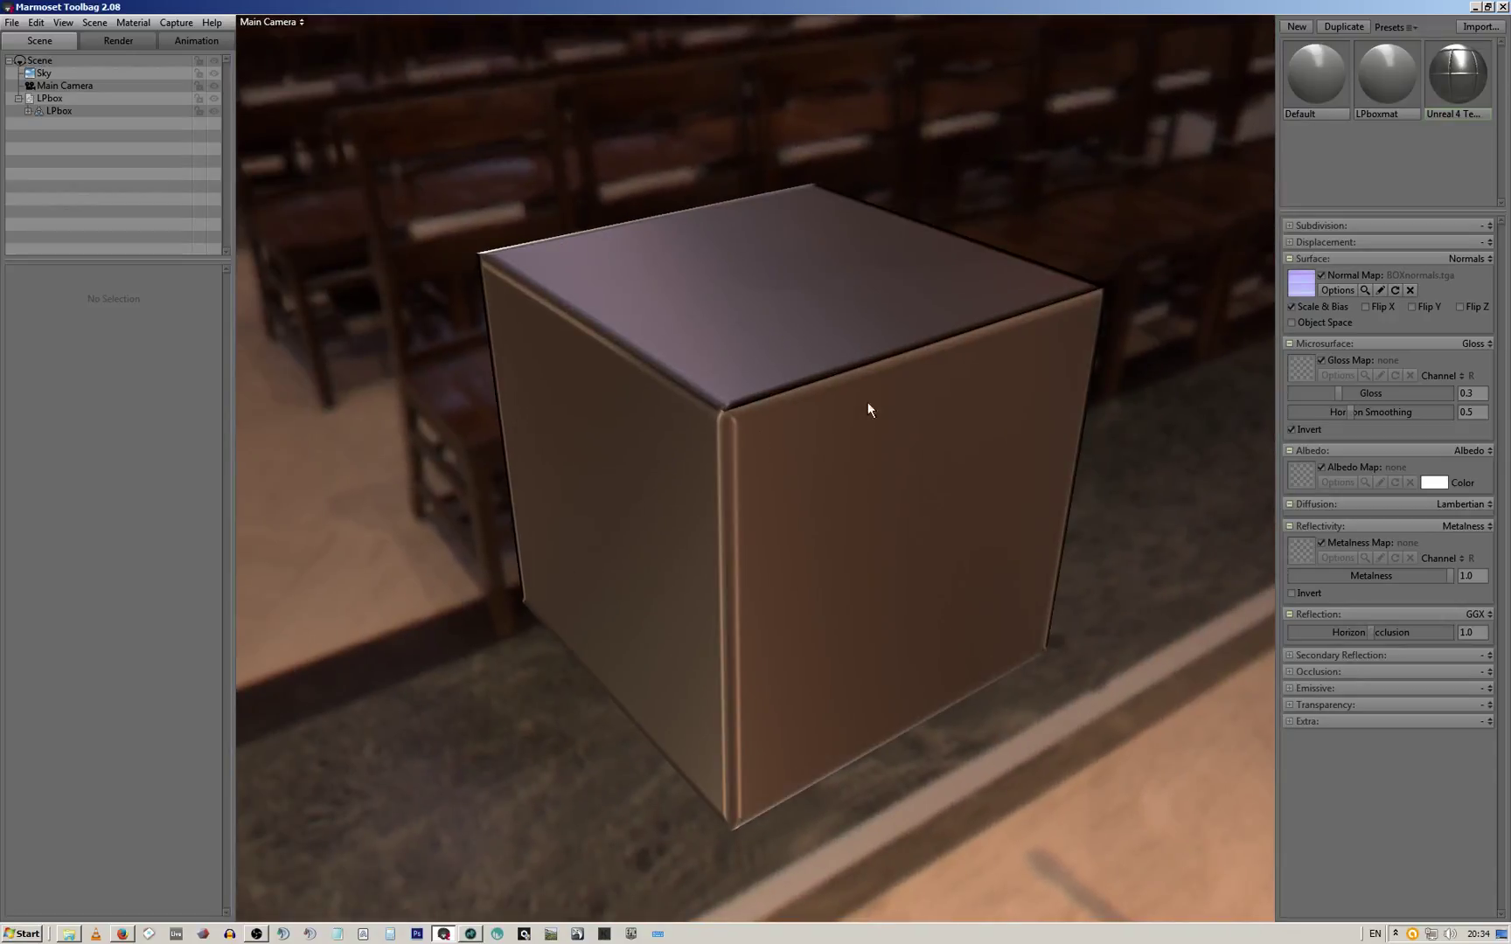
pyautogui.click(1412, 306)
pyautogui.moveTo(874, 350)
pyautogui.mouseDown()
pyautogui.moveTo(779, 344)
pyautogui.moveTo(793, 407)
pyautogui.moveTo(776, 500)
pyautogui.moveTo(791, 365)
pyautogui.mouseUp()
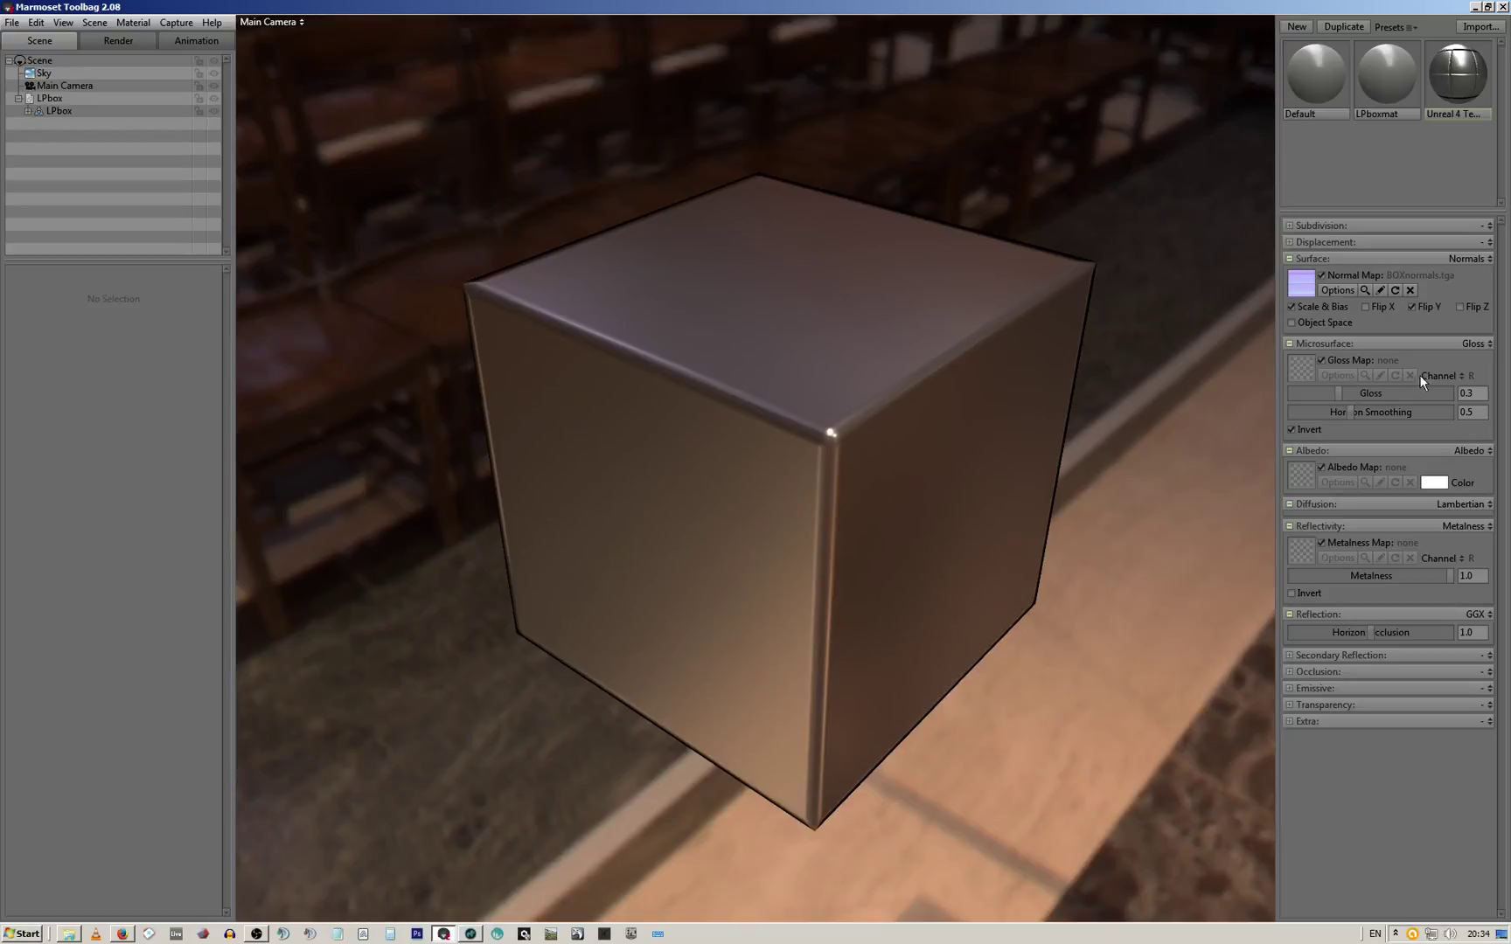
# Set the material's gloss to 0.103 and inspect the reflections on the box's top and sides
pyautogui.moveTo(1338, 391); pyautogui.dragTo(1309, 392)
pyautogui.moveTo(840, 394); pyautogui.dragTo(769, 371)
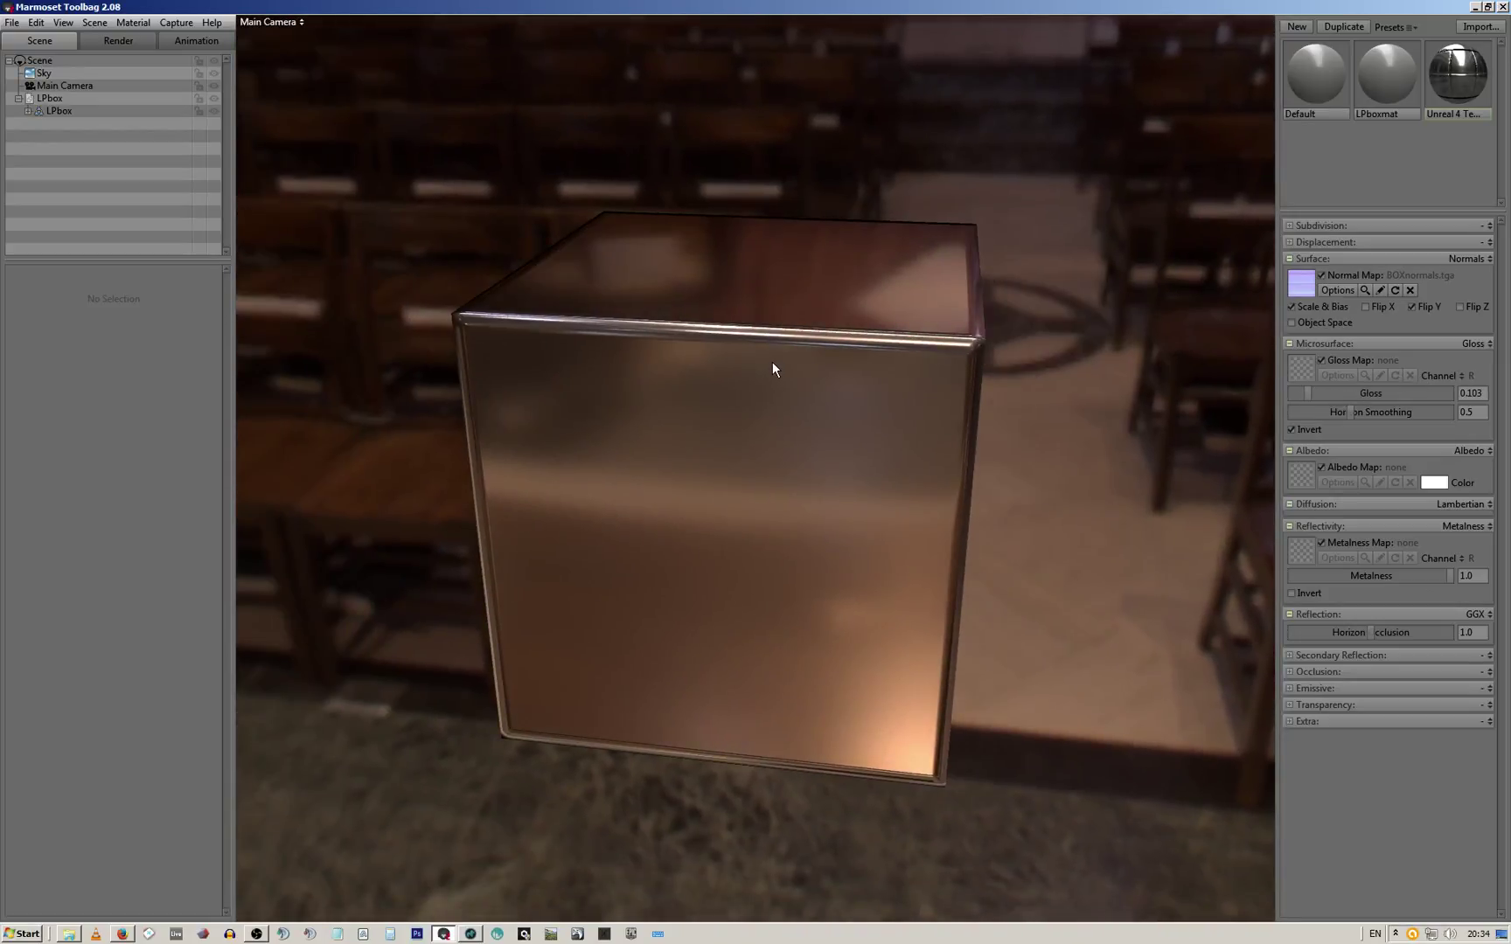
pyautogui.moveTo(775, 362); pyautogui.dragTo(784, 455, button='right')
pyautogui.moveTo(743, 357); pyautogui.dragTo(855, 320)
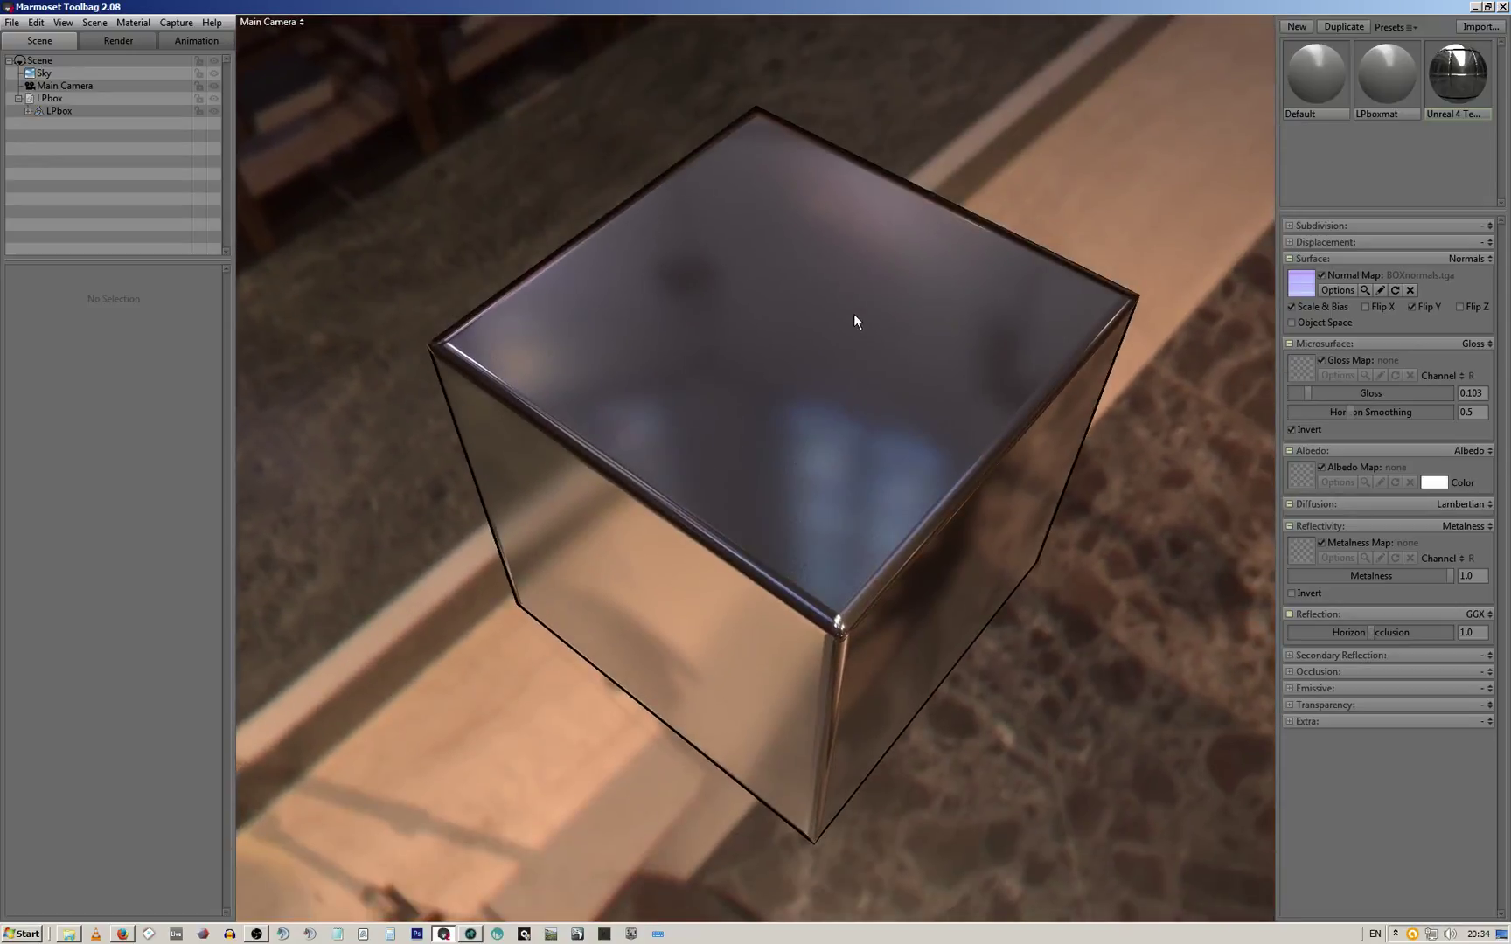
# Try other gloss values on the box material, including 0.405 and 0.297
pyautogui.moveTo(1302, 394); pyautogui.dragTo(1289, 394)
pyautogui.moveTo(796, 438); pyautogui.dragTo(744, 385)
pyautogui.moveTo(1321, 405); pyautogui.dragTo(1354, 395)
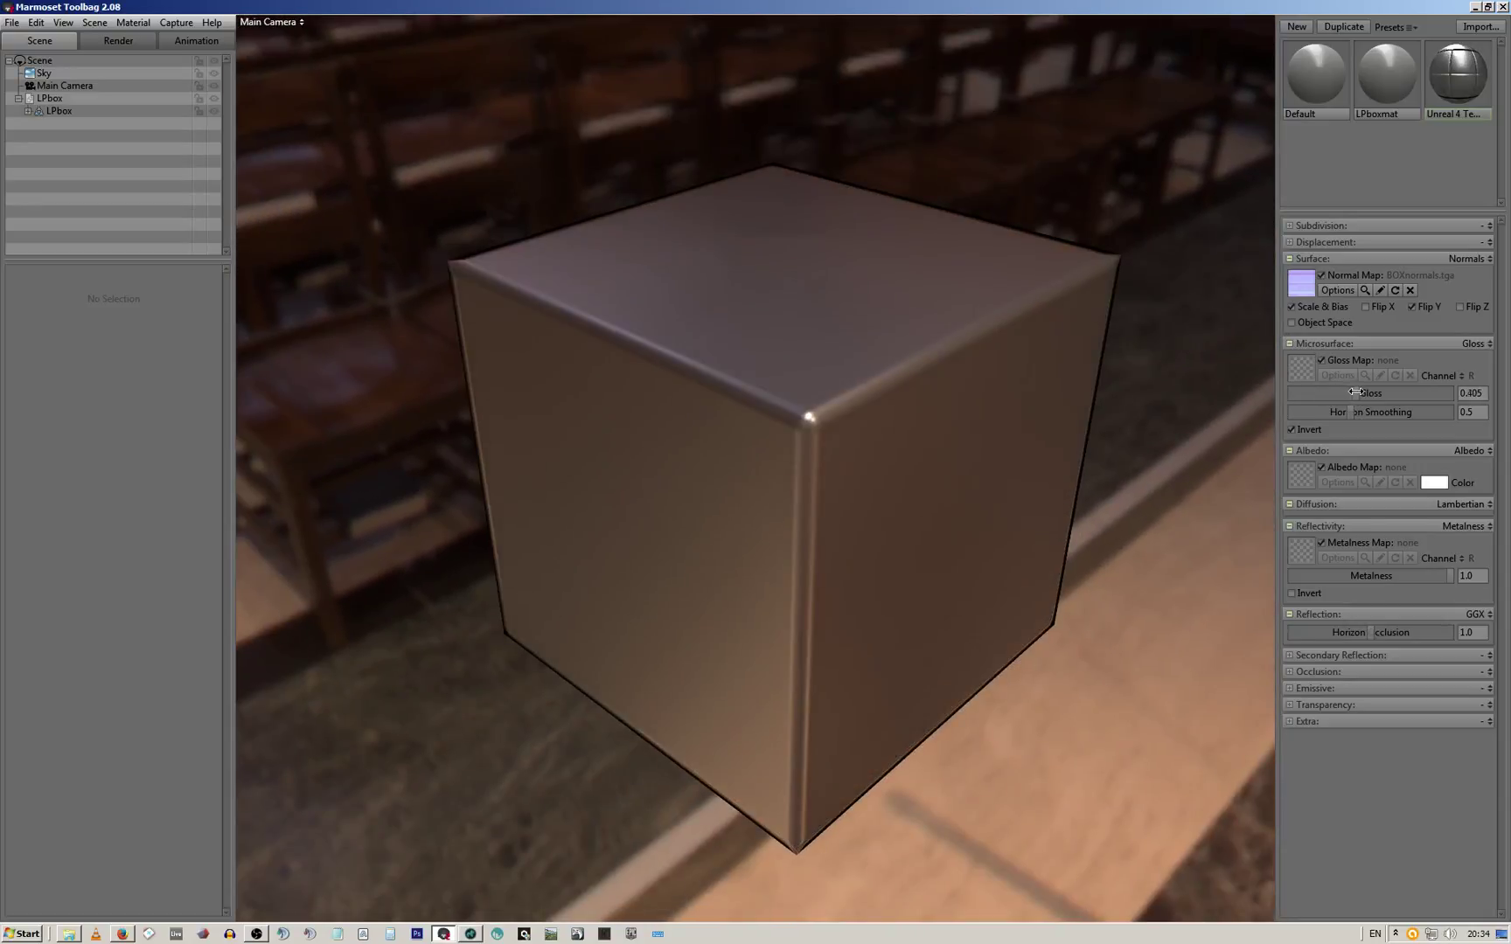
pyautogui.moveTo(875, 402); pyautogui.dragTo(1048, 557)
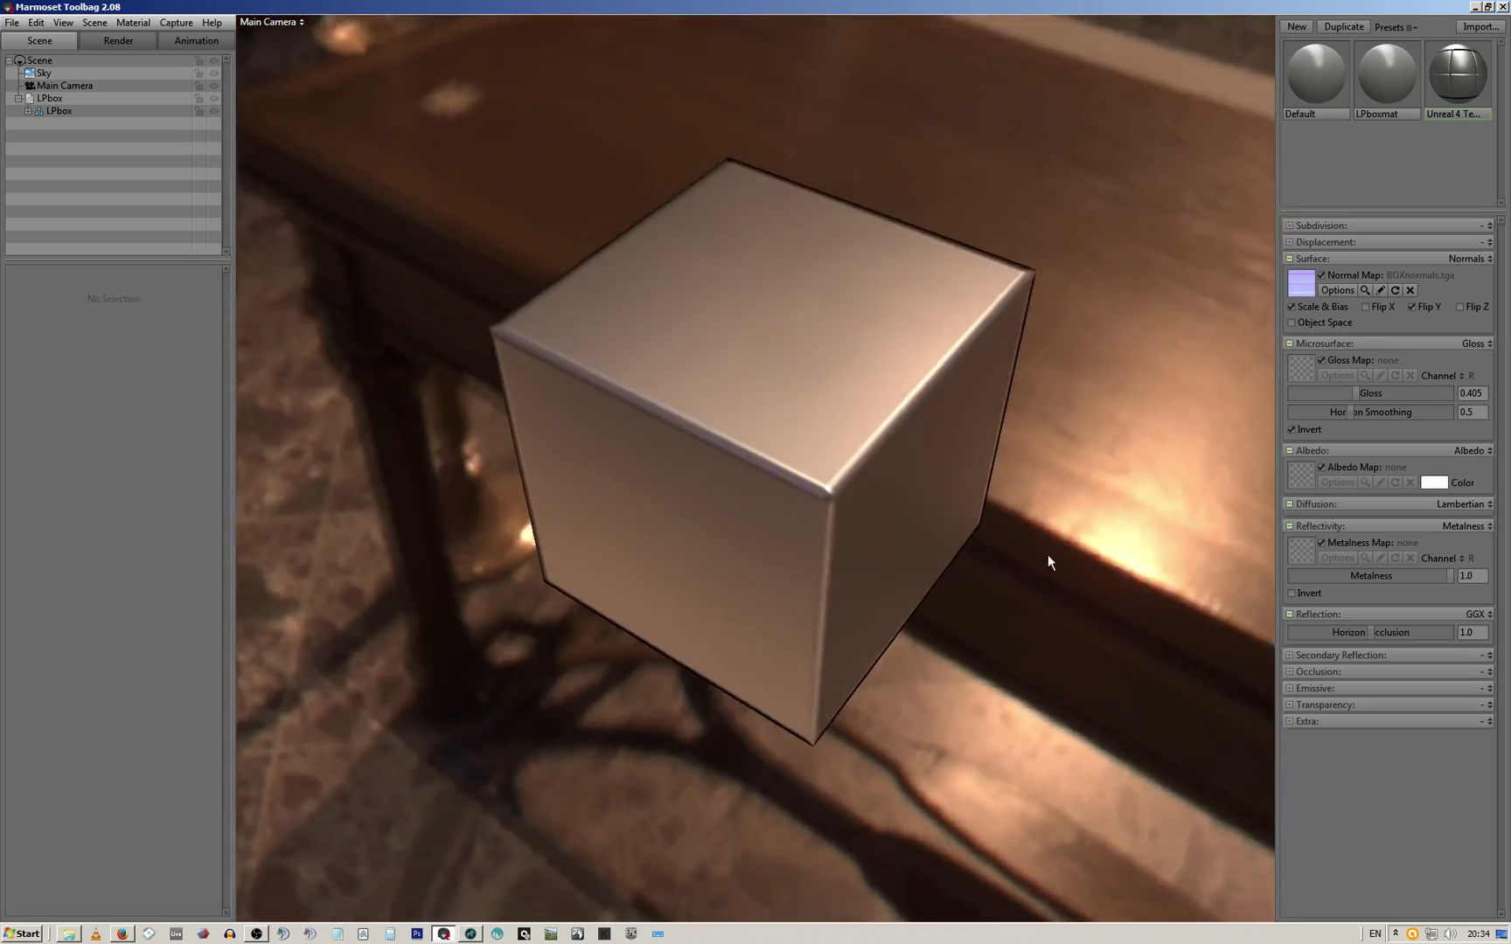
pyautogui.moveTo(1369, 396); pyautogui.dragTo(1339, 394)
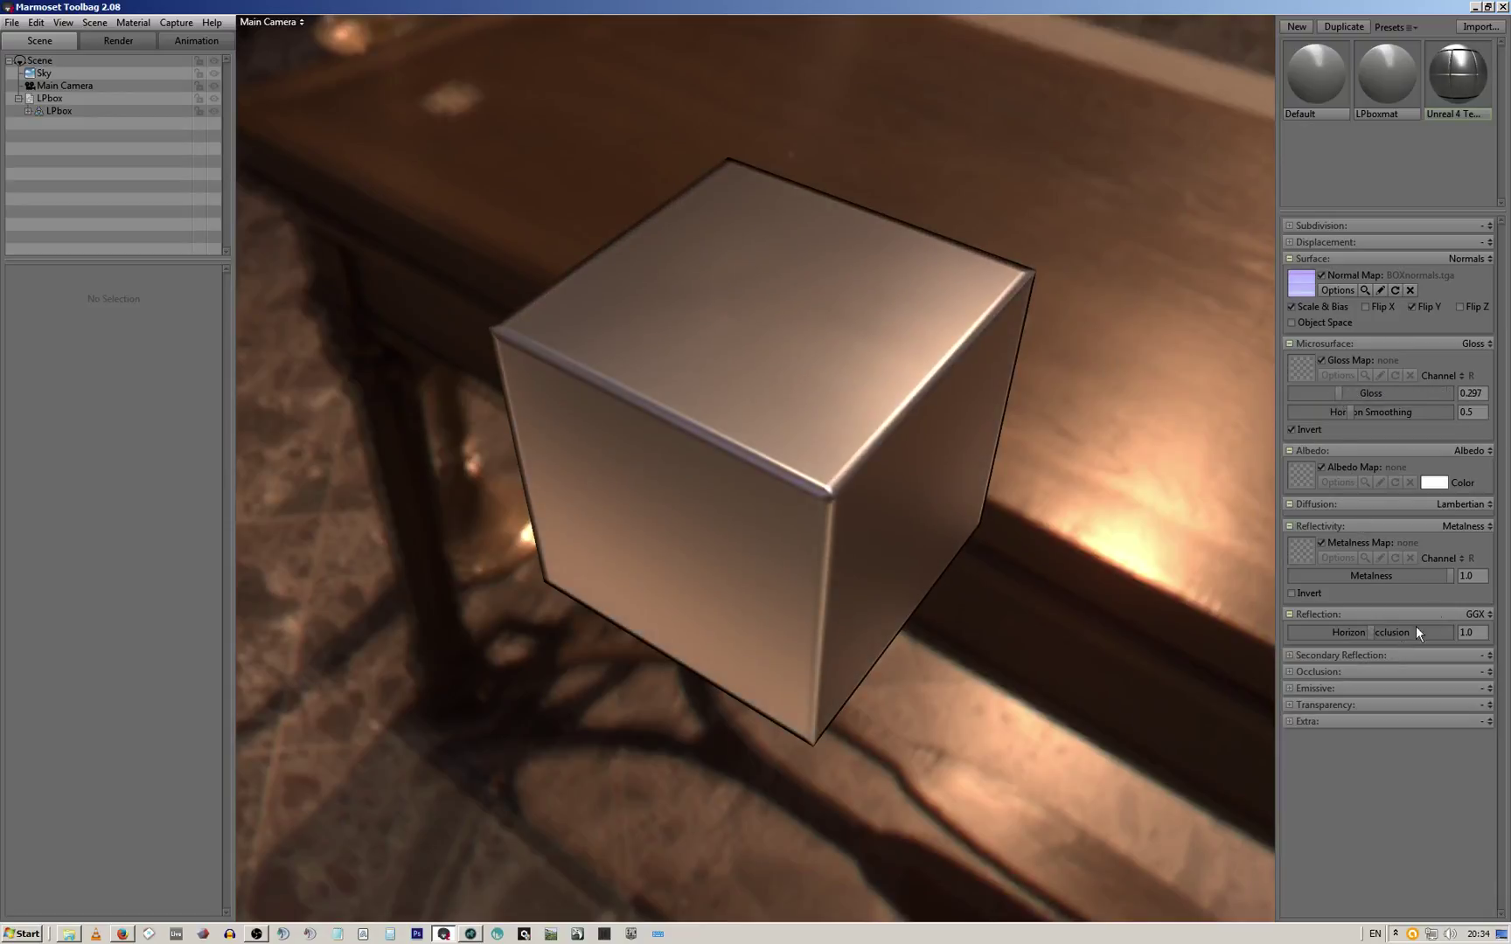
# Set the material's metalness to 0.0 and examine the box's baked edges up close
pyautogui.moveTo(1435, 581); pyautogui.dragTo(1289, 581)
pyautogui.moveTo(1044, 468); pyautogui.dragTo(706, 387)
pyautogui.scroll(2, 766, 390)
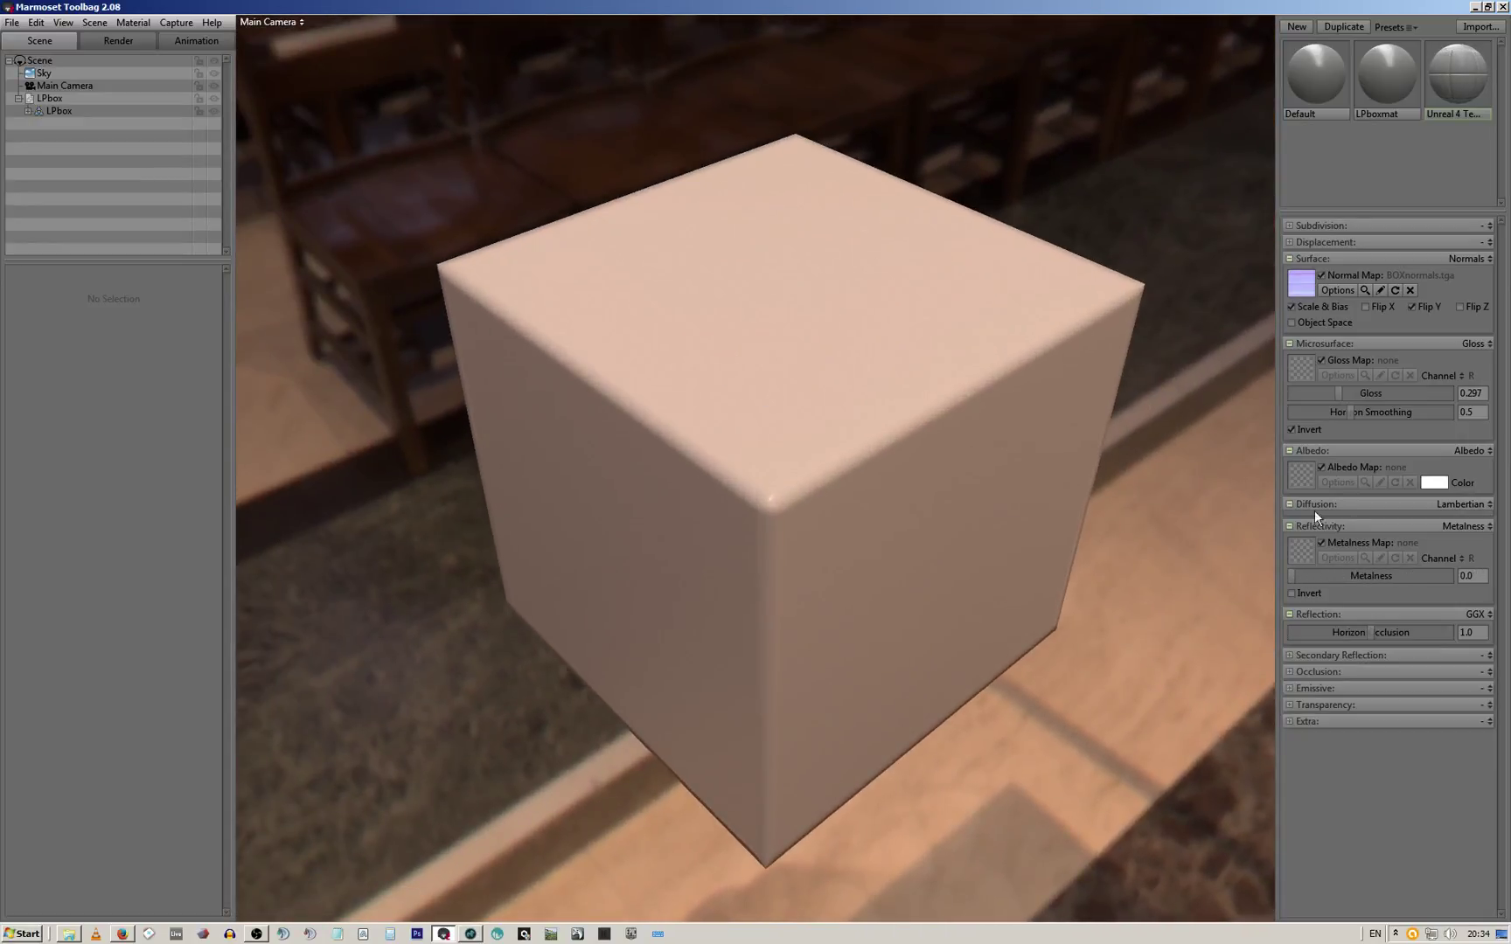
# Set the material's gloss and horizon smoothing to 0.0 and its metalness to about 0.529
pyautogui.moveTo(1363, 393); pyautogui.dragTo(1200, 469)
pyautogui.moveTo(1370, 574)
pyautogui.mouseDown()
pyautogui.moveTo(1339, 575)
pyautogui.moveTo(1375, 576)
pyautogui.mouseUp()
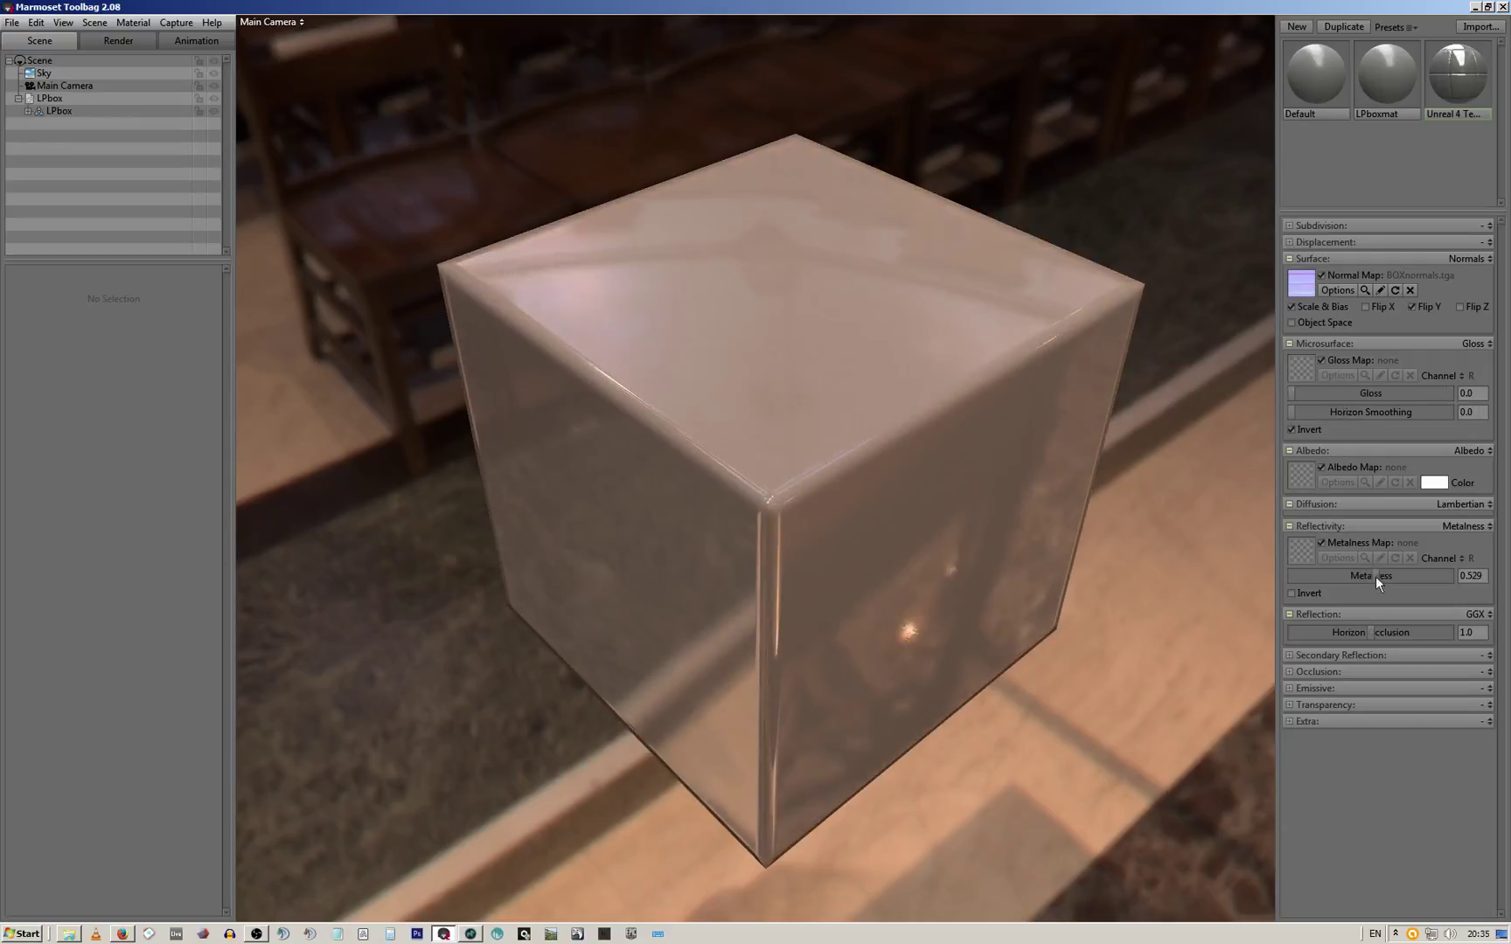
pyautogui.moveTo(962, 512); pyautogui.dragTo(866, 486)
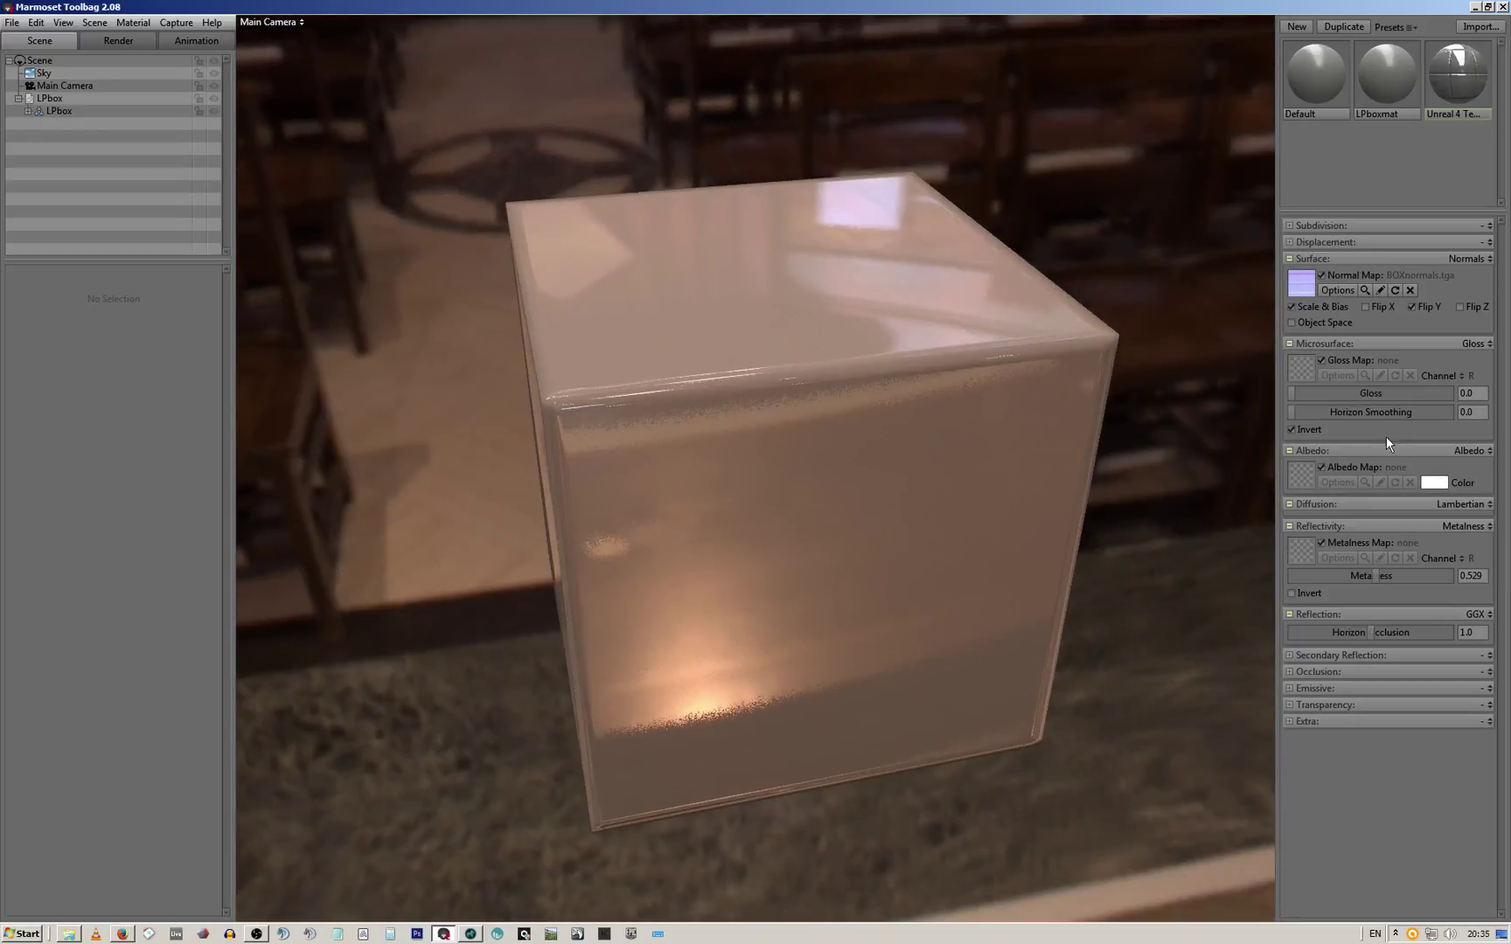
# Change the material's albedo color to a medium blue
pyautogui.click(1418, 483)
pyautogui.moveTo(441, 746); pyautogui.dragTo(507, 668)
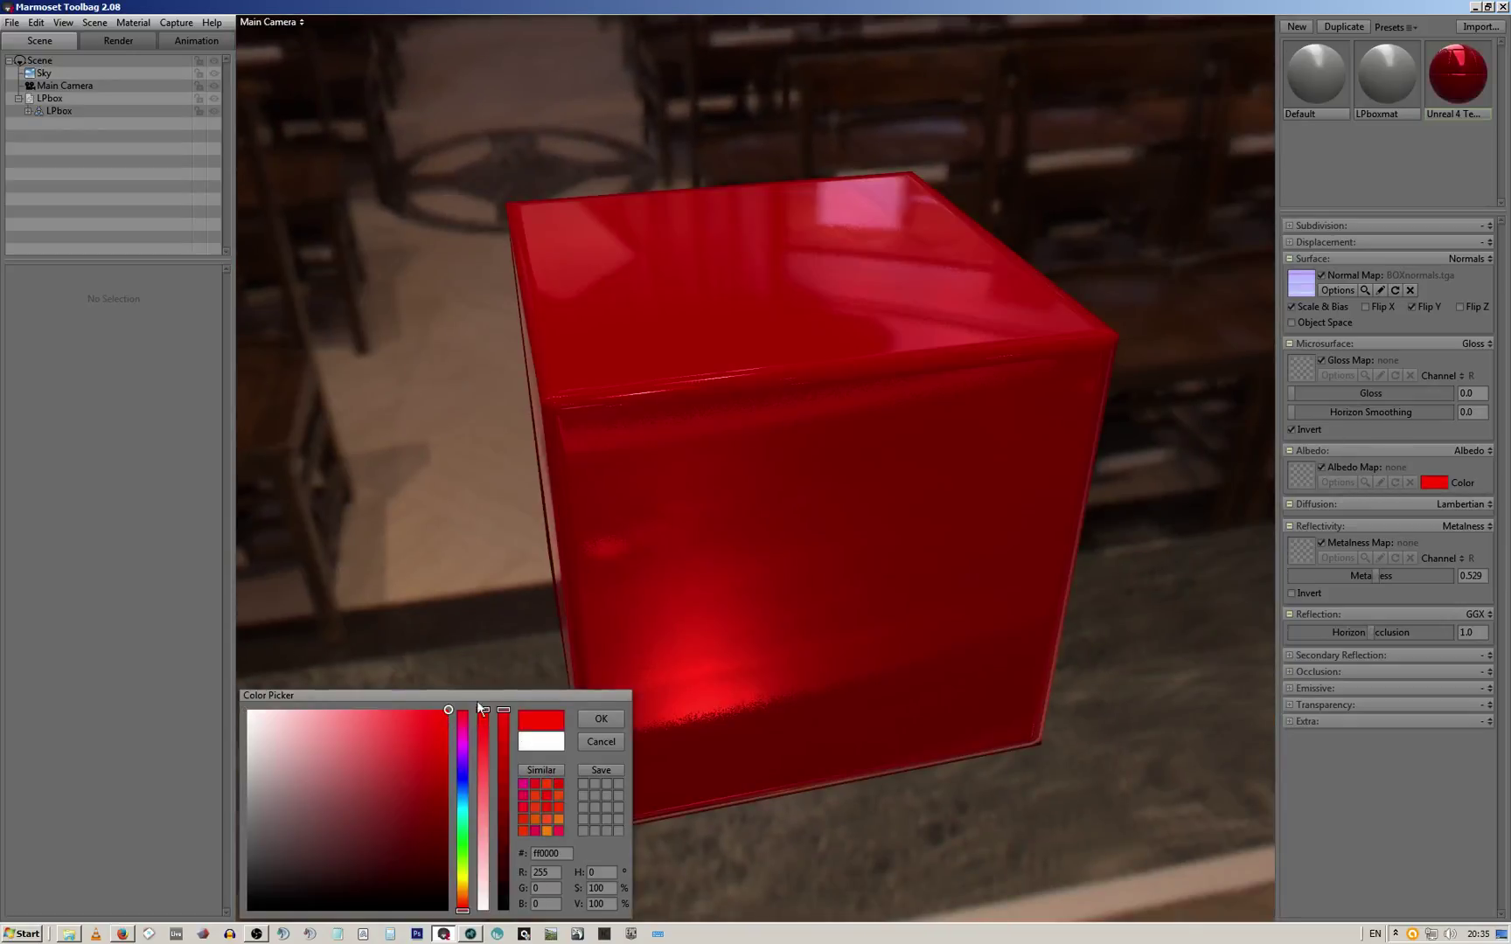
pyautogui.moveTo(414, 755); pyautogui.dragTo(381, 710)
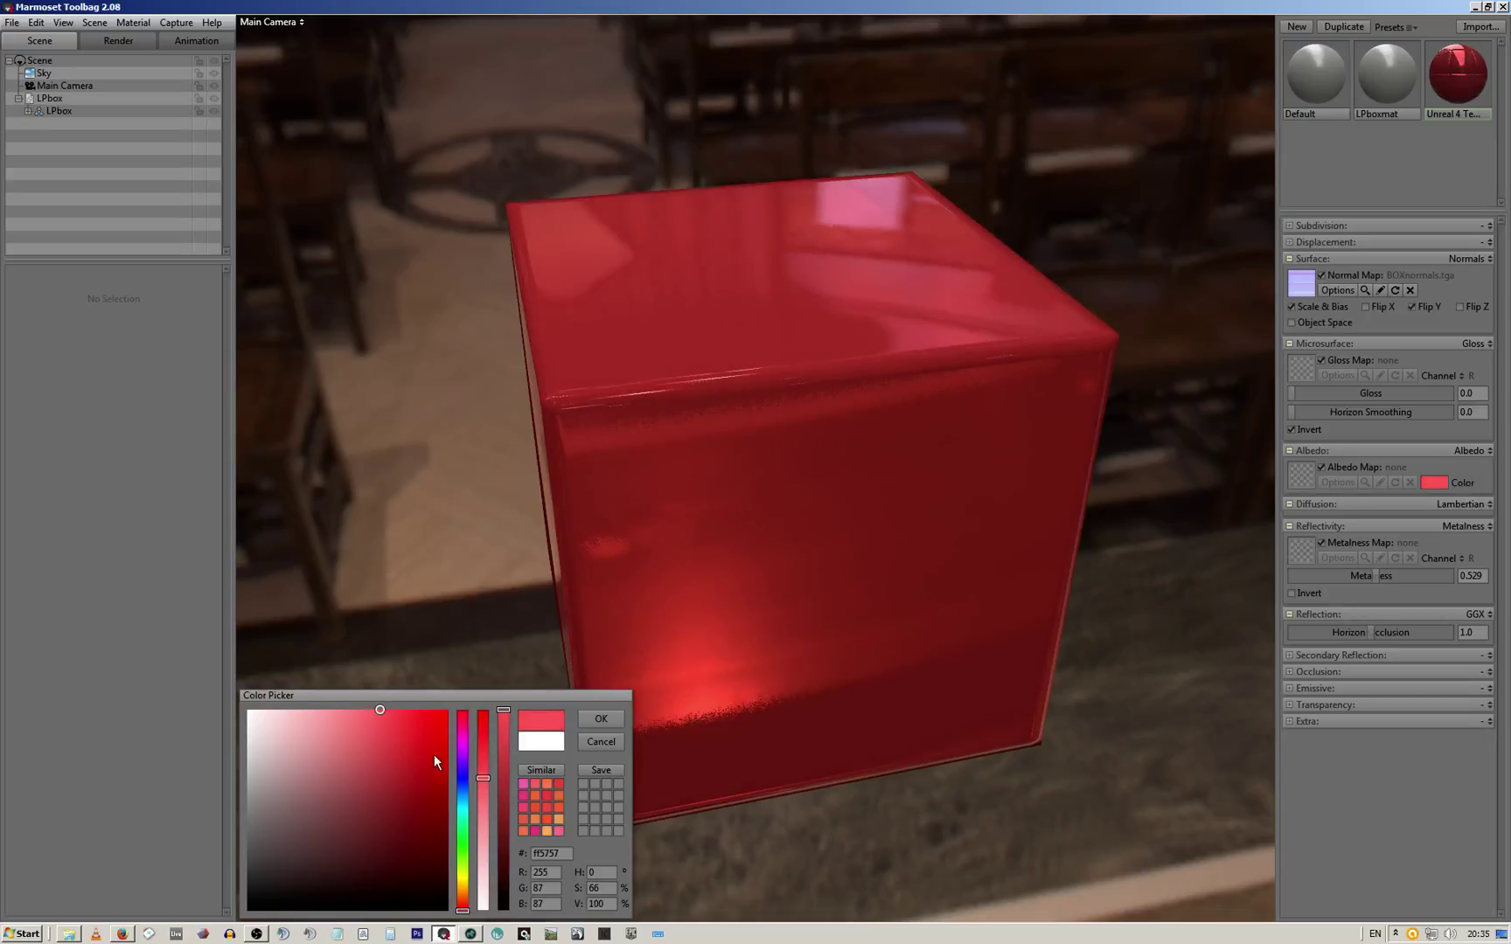
pyautogui.click(465, 783)
pyautogui.click(589, 719)
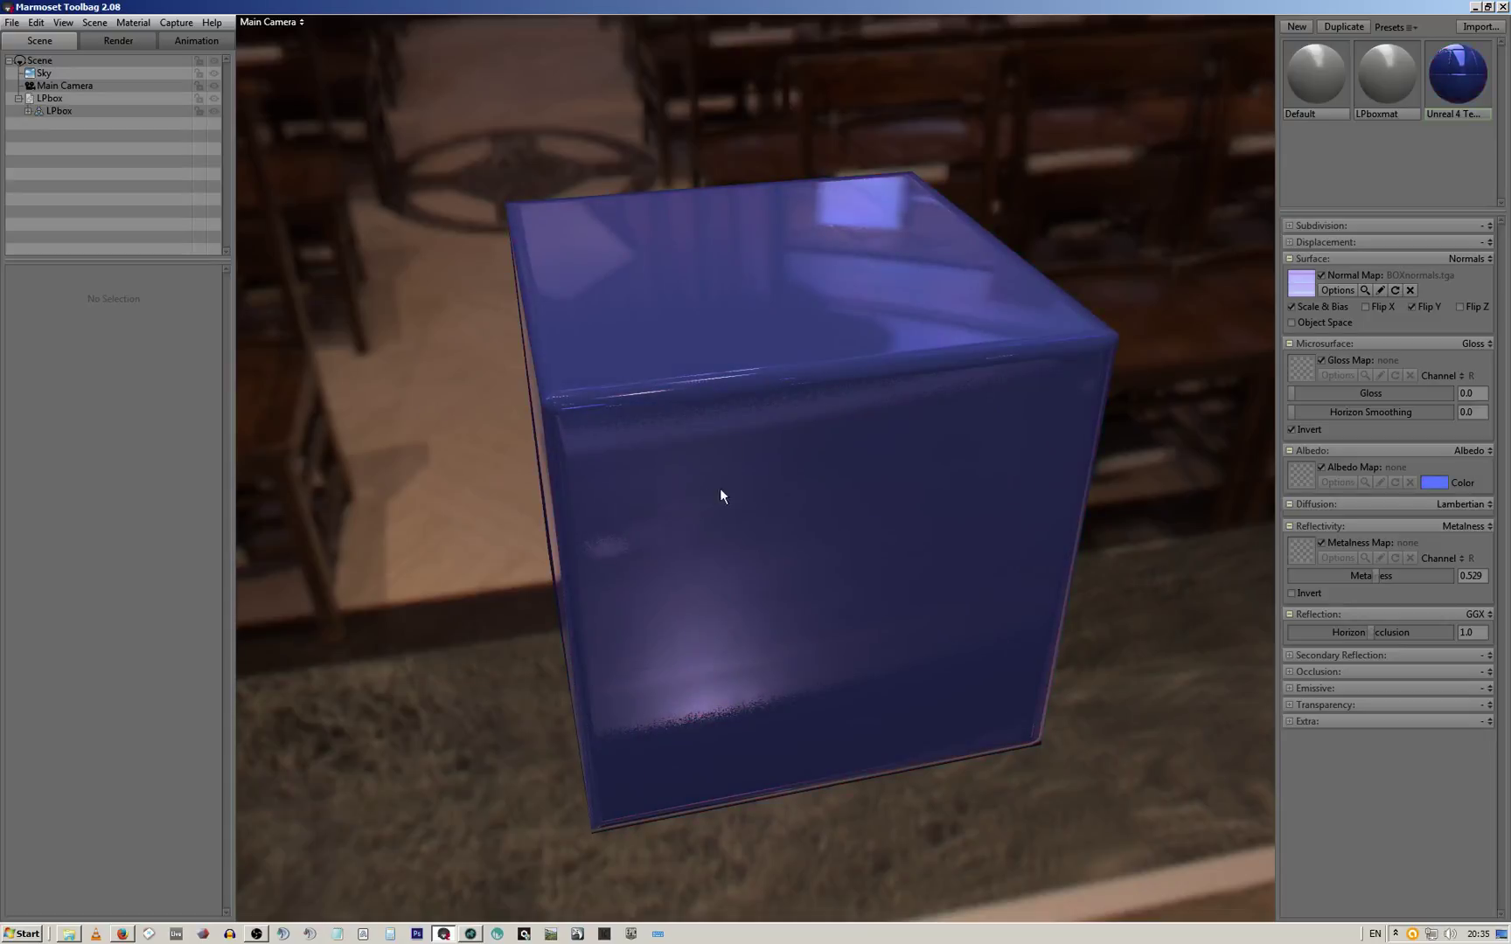
# Inspect the blue box from above and up close, then close Marmoset Toolbag and MODO's render window
pyautogui.moveTo(719, 496); pyautogui.dragTo(827, 468)
pyautogui.scroll(3, 881, 442)
pyautogui.moveTo(827, 468); pyautogui.dragTo(791, 354, button='right')
pyautogui.moveTo(791, 354); pyautogui.dragTo(811, 421)
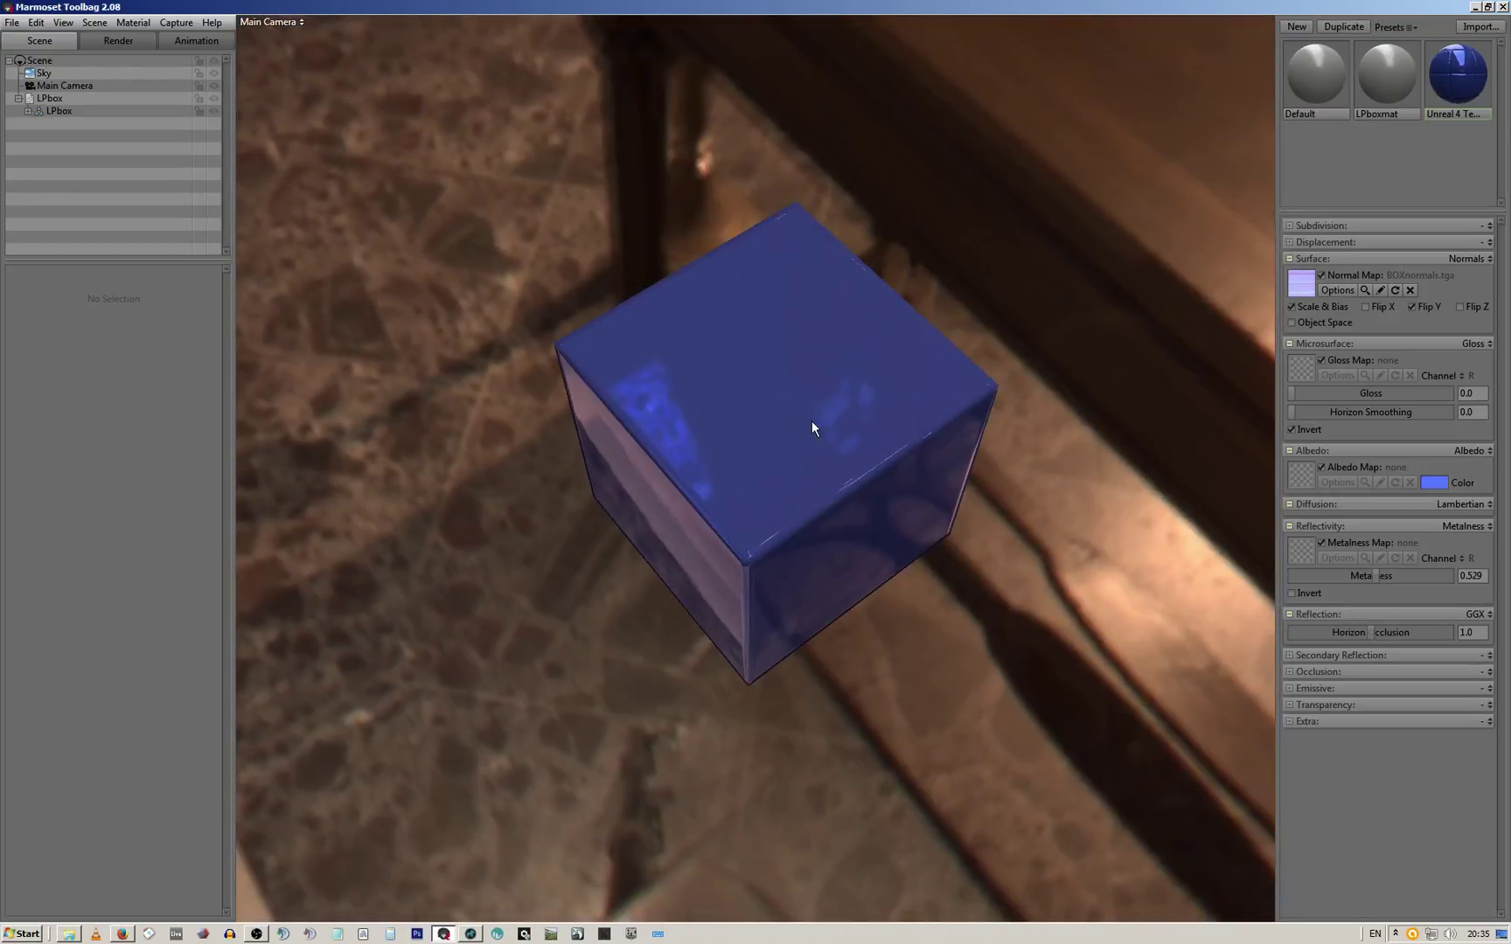
pyautogui.moveTo(810, 420); pyautogui.dragTo(813, 527, button='right')
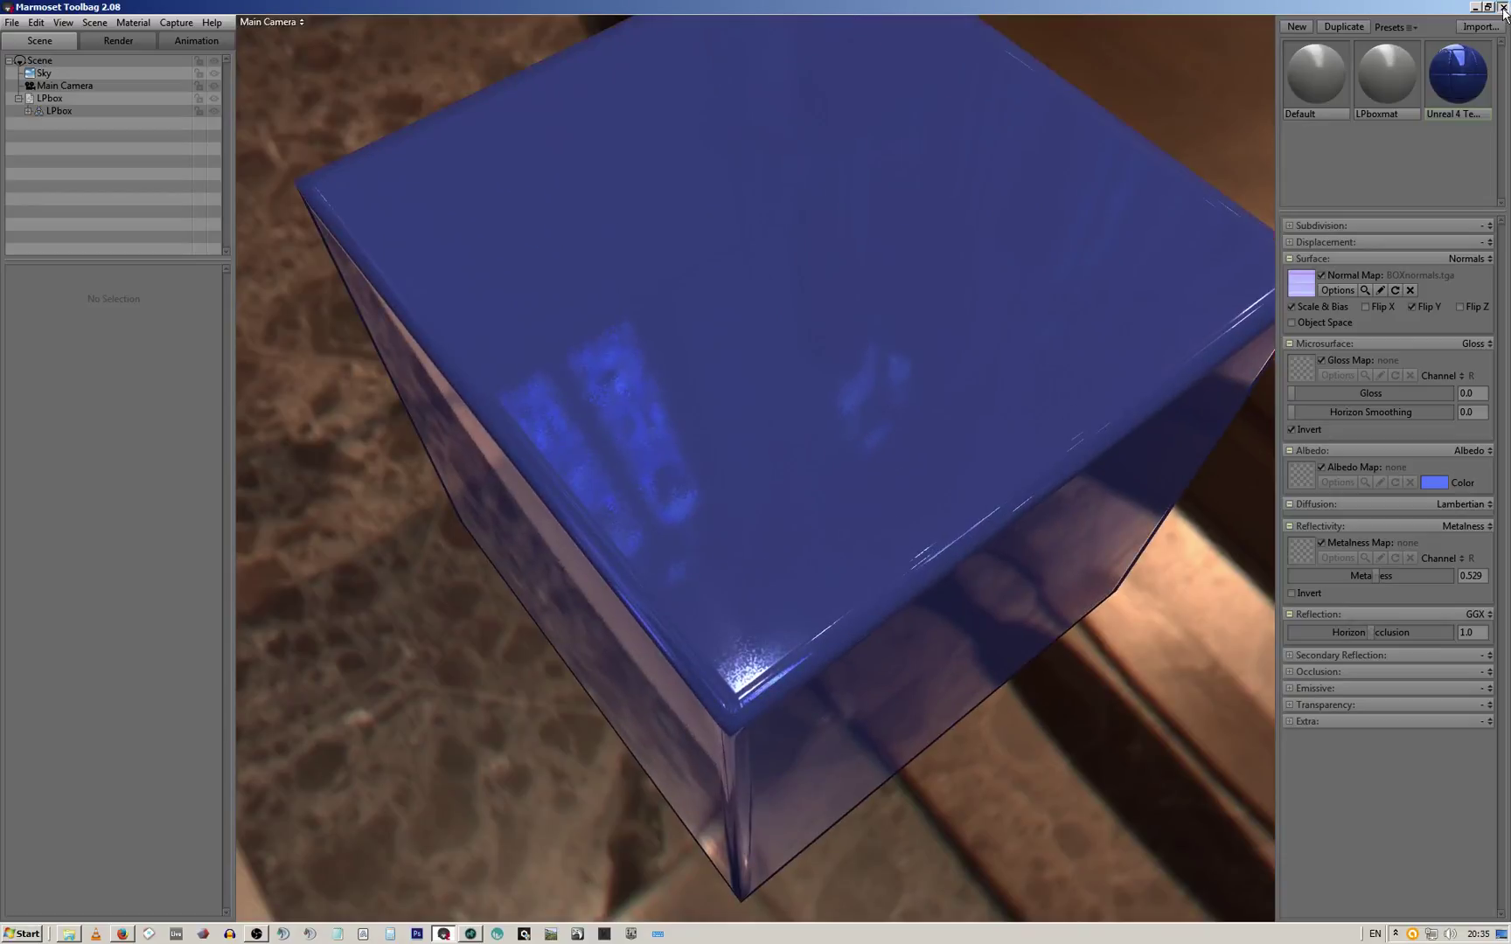
pyautogui.click(1503, 7)
pyautogui.click(810, 516)
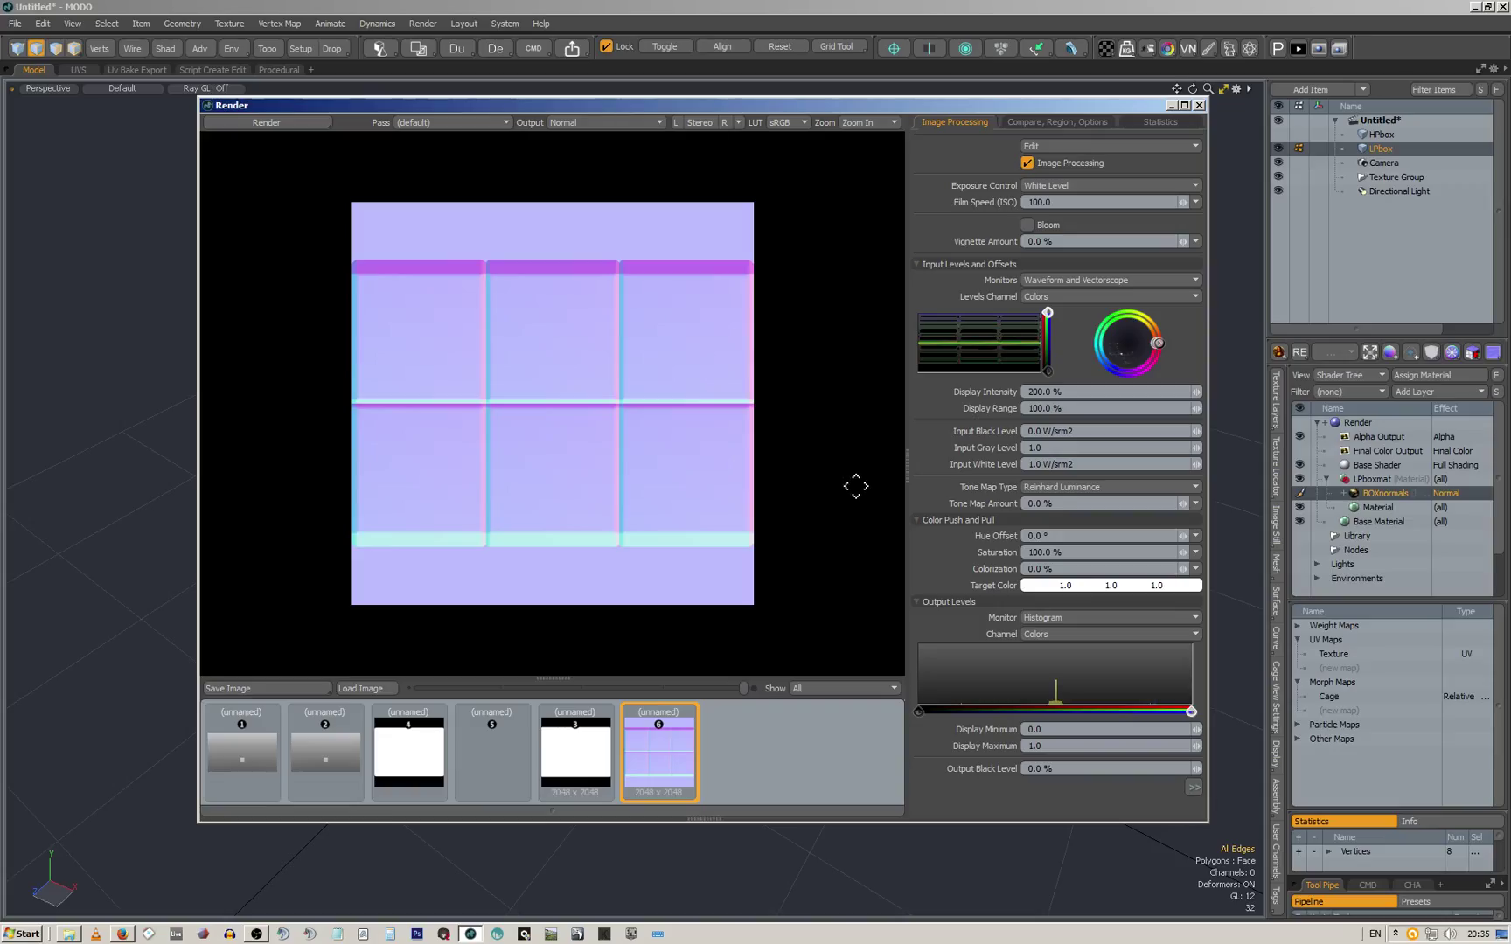
pyautogui.click(1199, 106)
# Look over the Mesh Edit palette and its Bool Tools group, and dismiss them
pyautogui.keyDown('alt'); pyautogui.moveTo(811, 339); pyautogui.dragTo(856, 314); pyautogui.keyUp('alt')
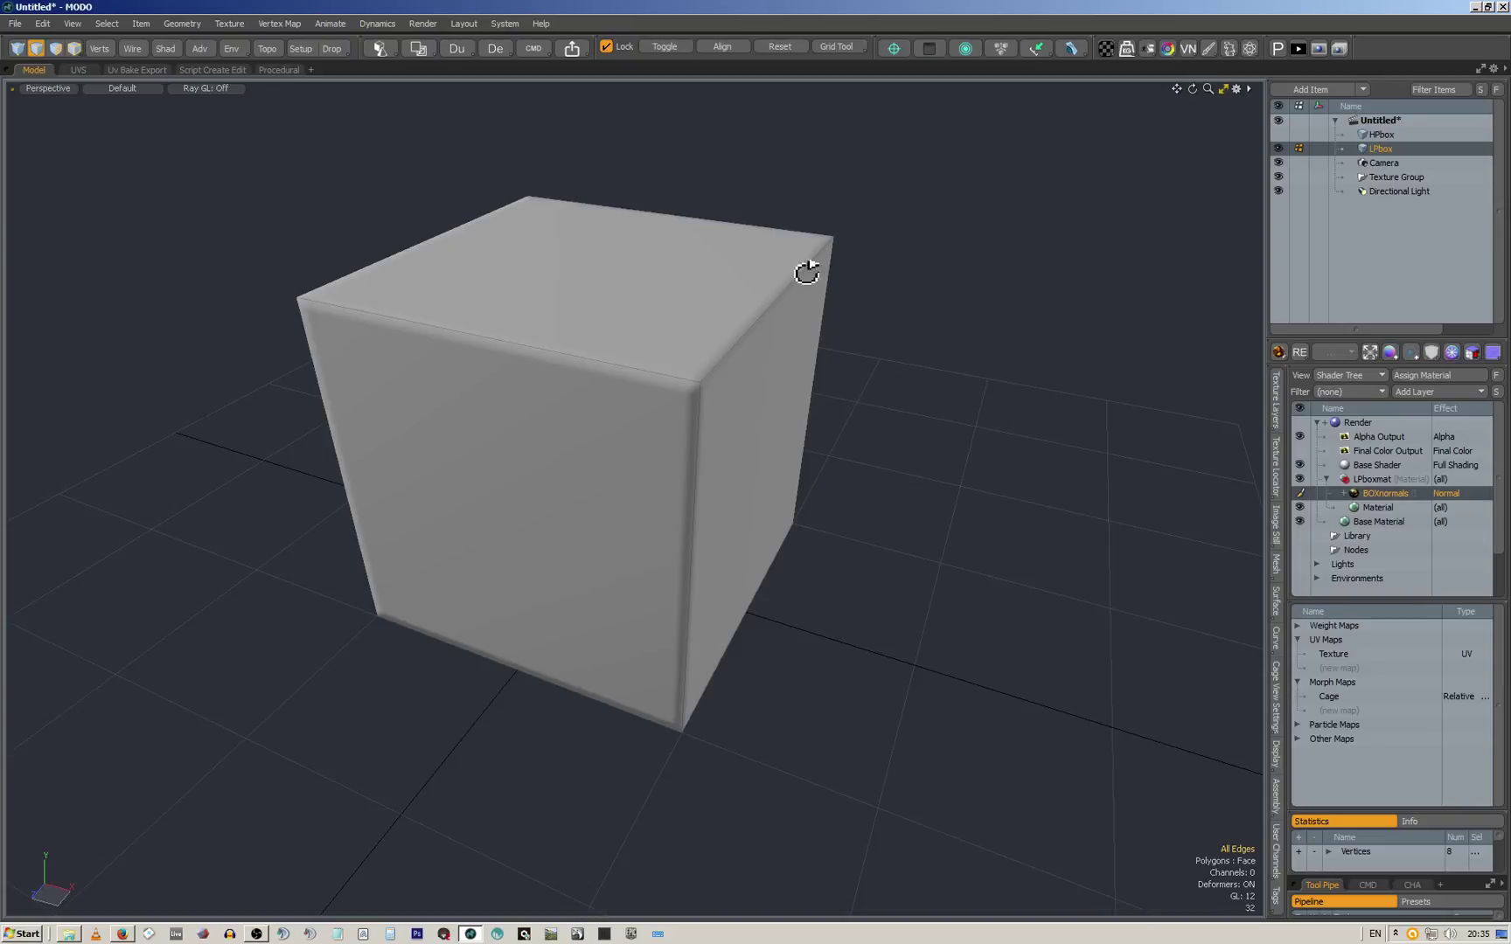
pyautogui.keyDown('alt'); pyautogui.moveTo(806, 271); pyautogui.dragTo(550, 311); pyautogui.keyUp('alt')
pyautogui.scroll(-3, 709, 292)
pyautogui.scroll(3, 638, 388)
pyautogui.click(418, 48)
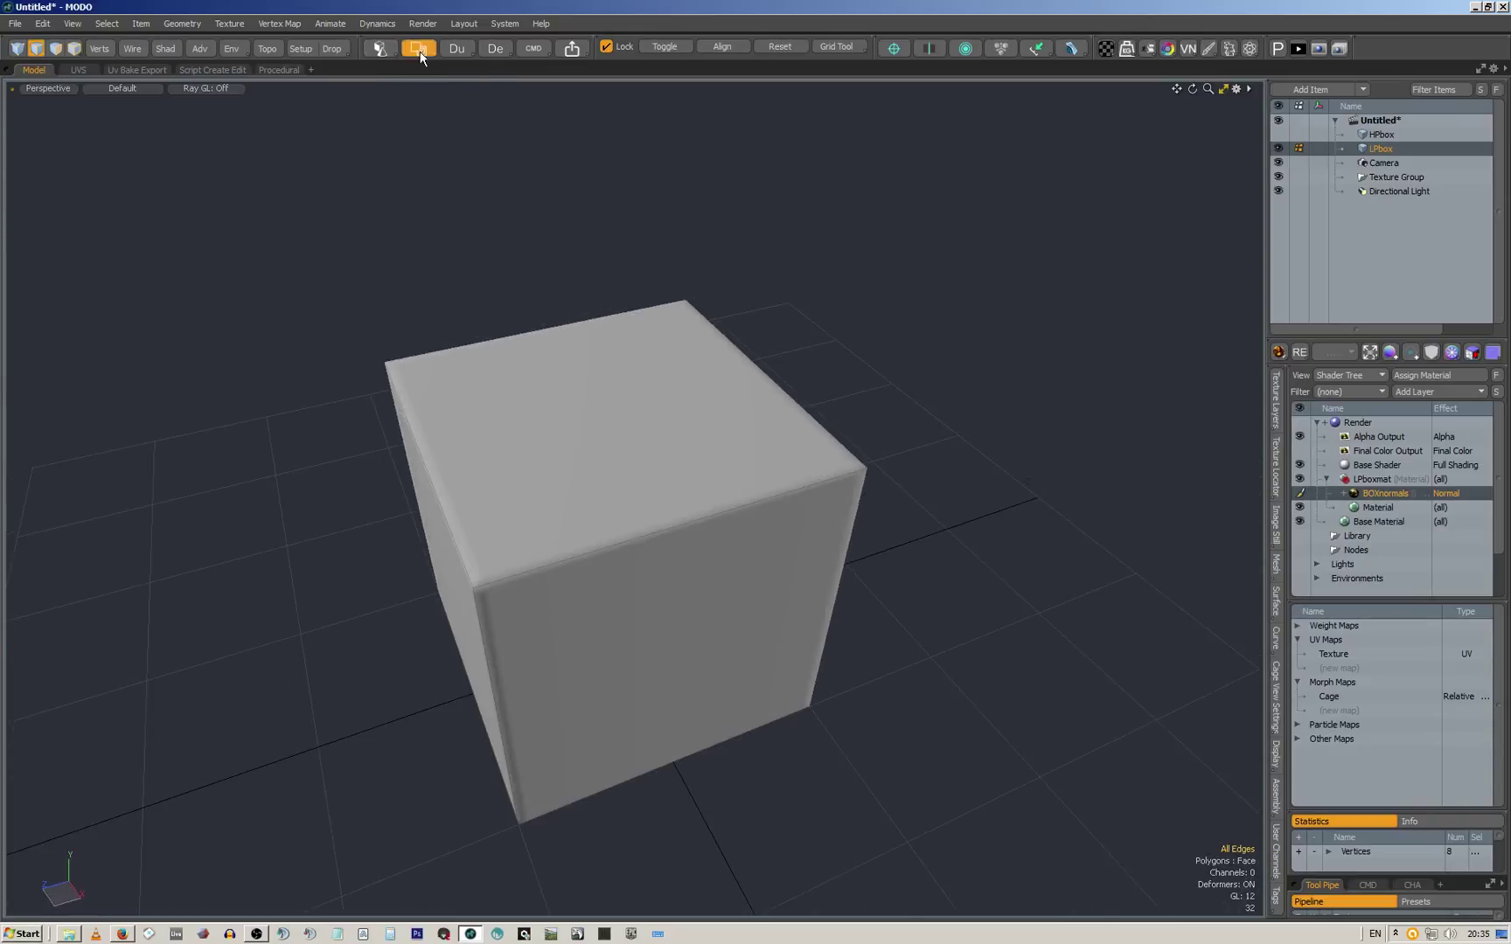
pyautogui.click(418, 103)
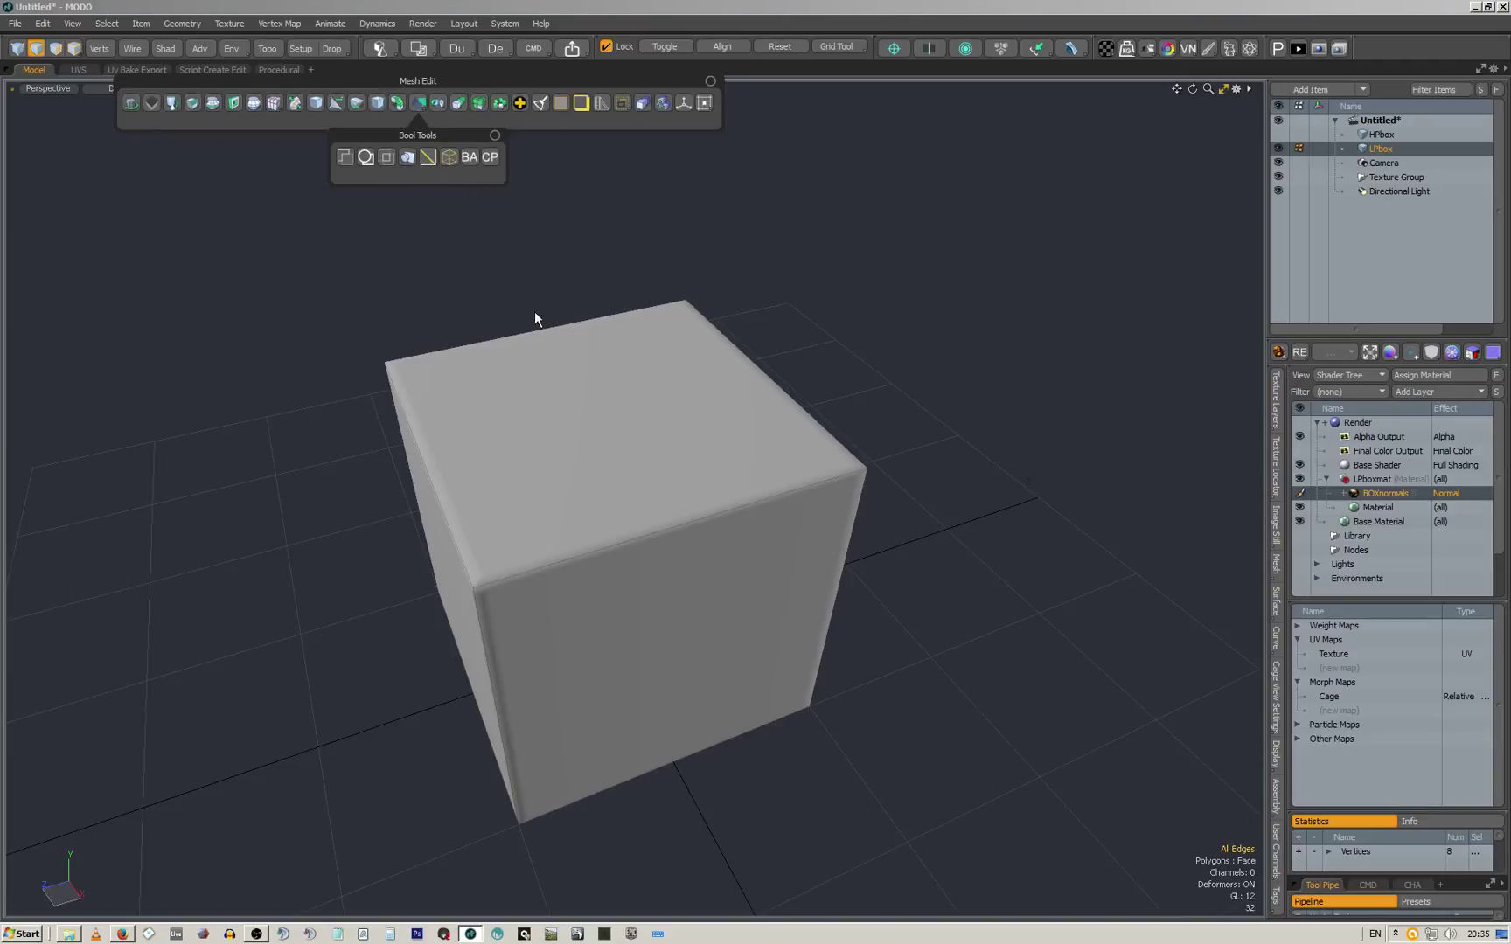
pyautogui.keyDown('alt'); pyautogui.click(701, 266); pyautogui.keyUp('alt')
# Show the floating UV Tools palette over the viewport, look through its tools, and close it
pyautogui.keyDown('alt'); pyautogui.moveTo(763, 209); pyautogui.dragTo(683, 315); pyautogui.keyUp('alt')
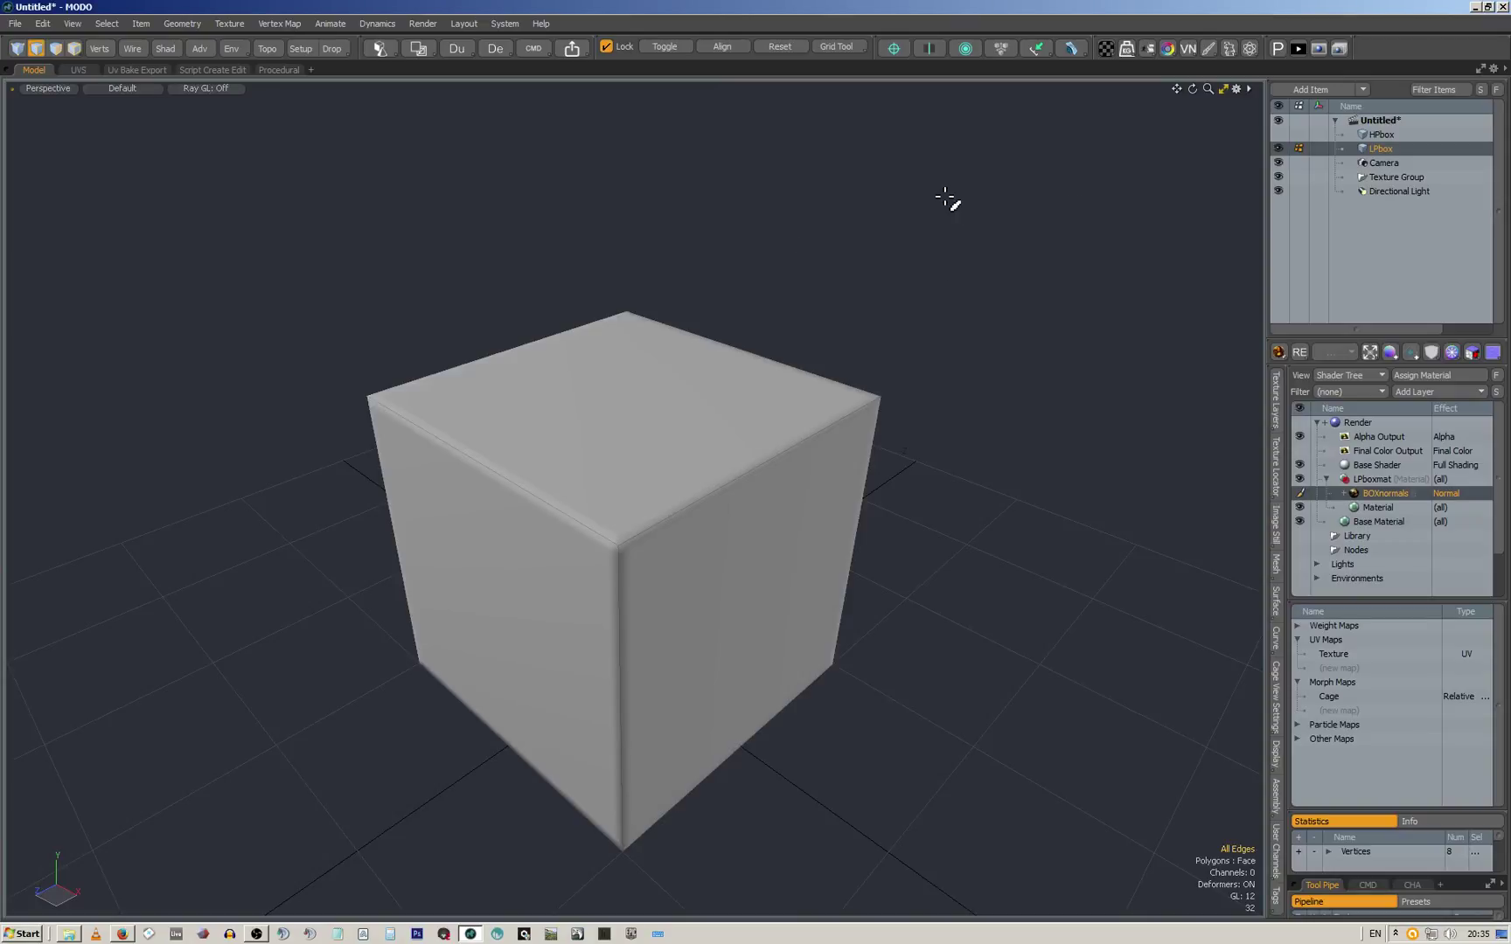
pyautogui.click(1103, 50)
pyautogui.moveTo(1118, 81); pyautogui.dragTo(1062, 109)
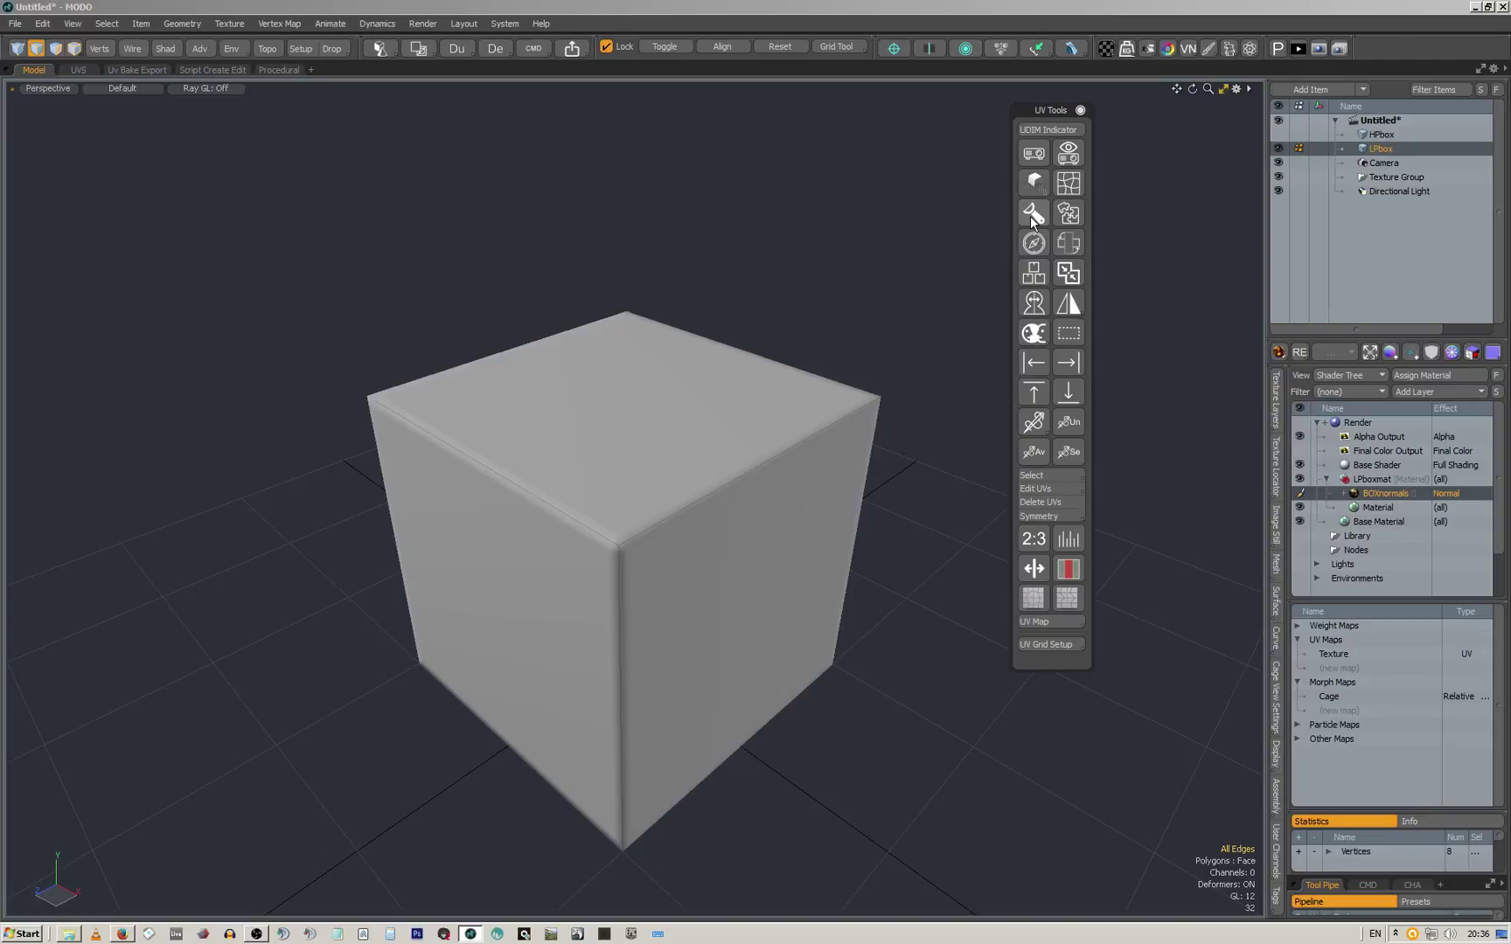
pyautogui.click(1082, 110)
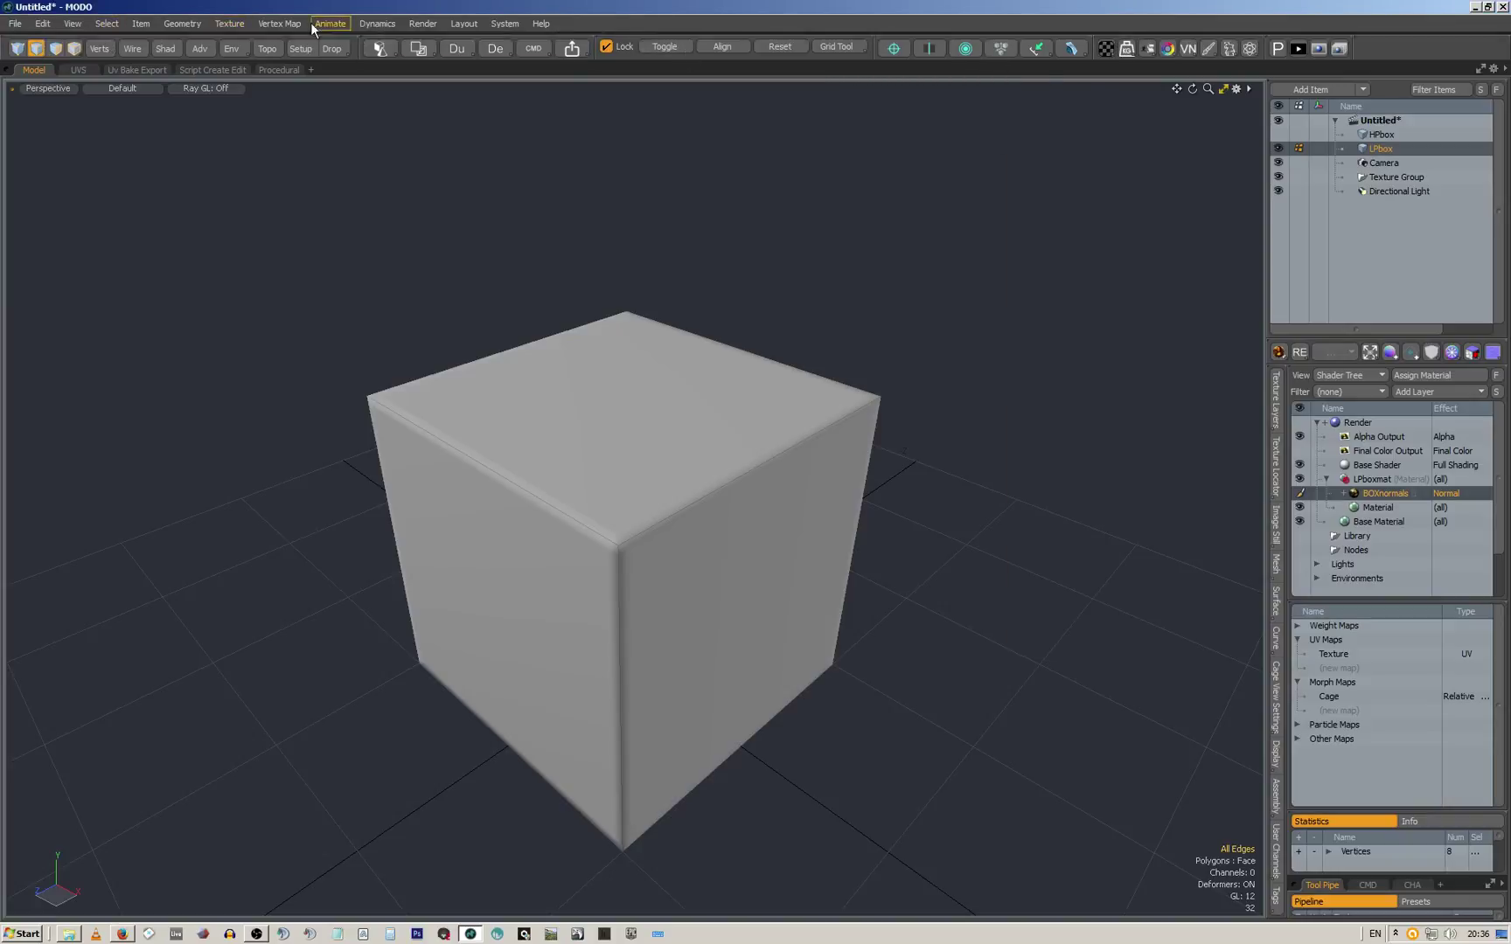
# Look through the UVS, Script Create Edit, Procedural and Uv Bake Export layouts
pyautogui.click(77, 70)
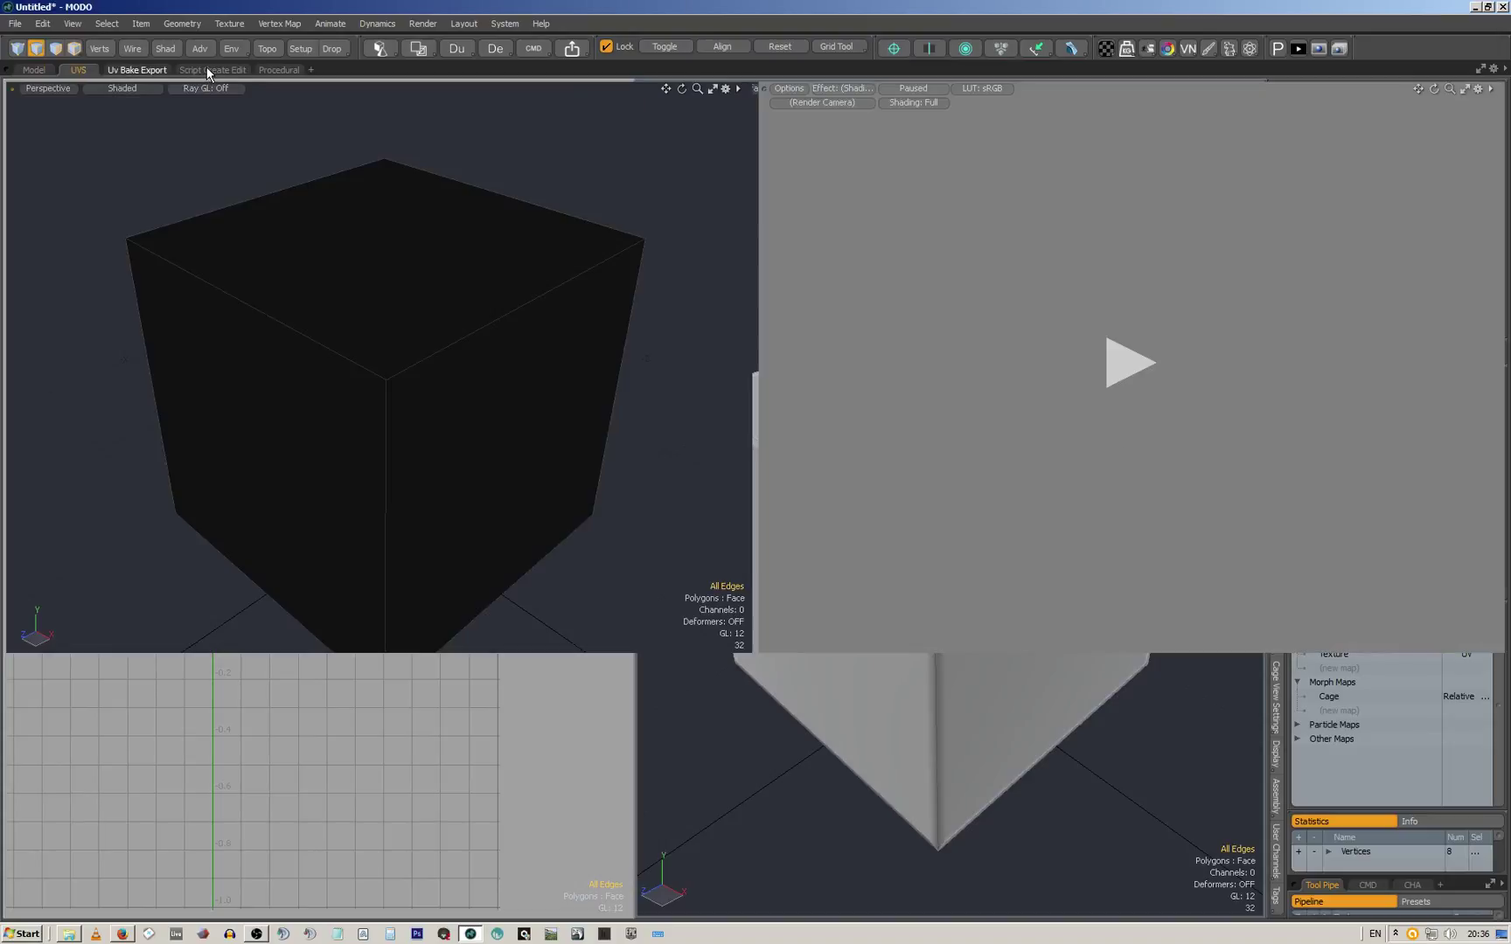
pyautogui.click(198, 69)
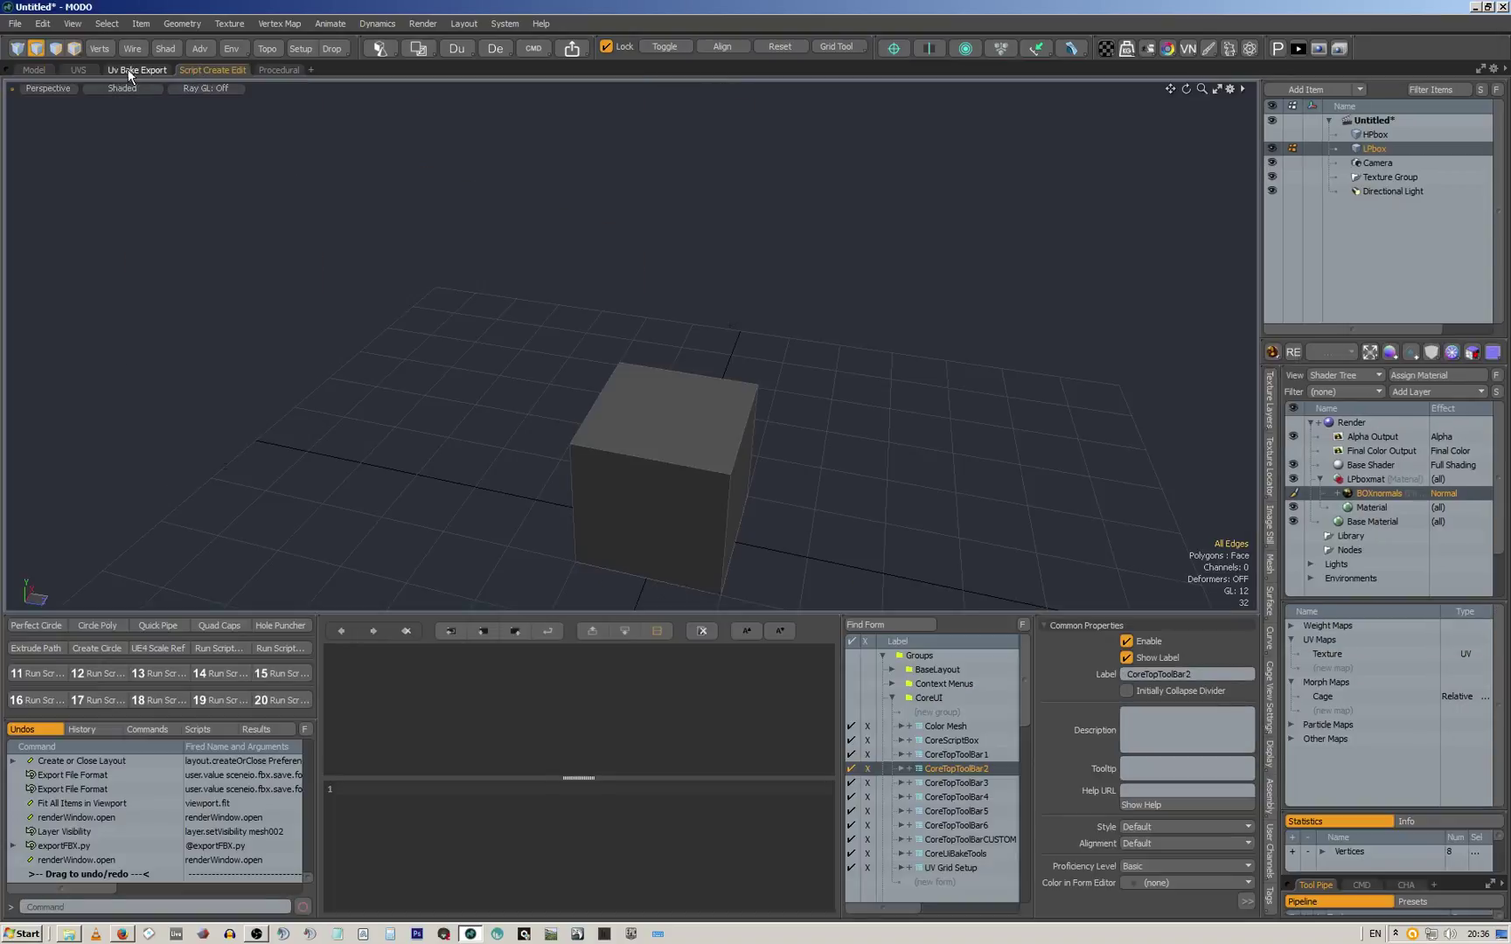
pyautogui.click(273, 71)
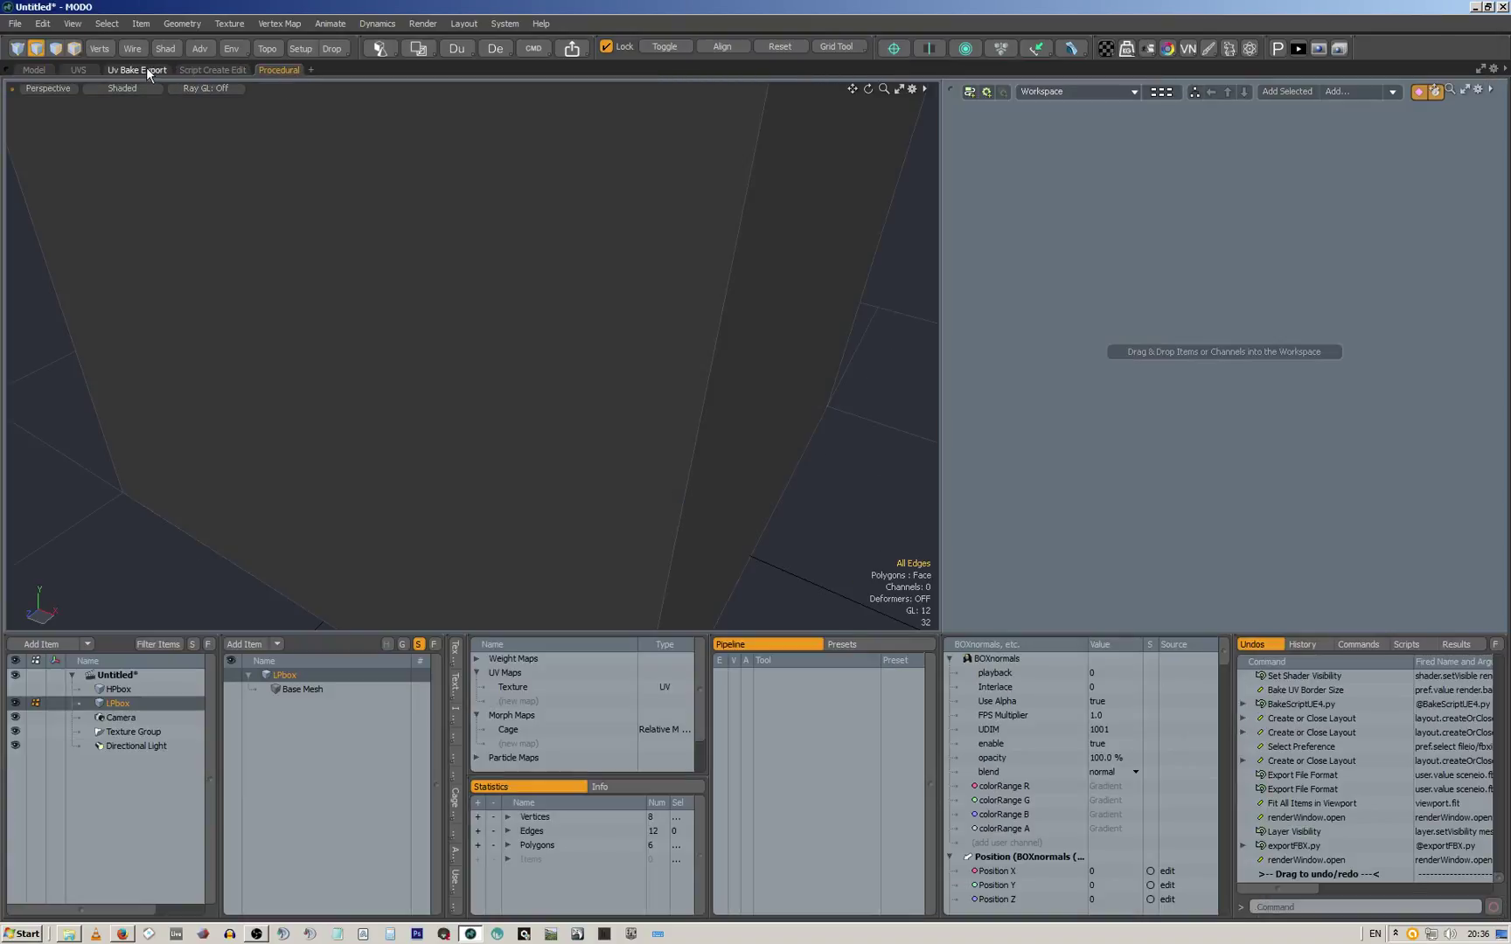
pyautogui.hotkey('ctrl', 'Tab')
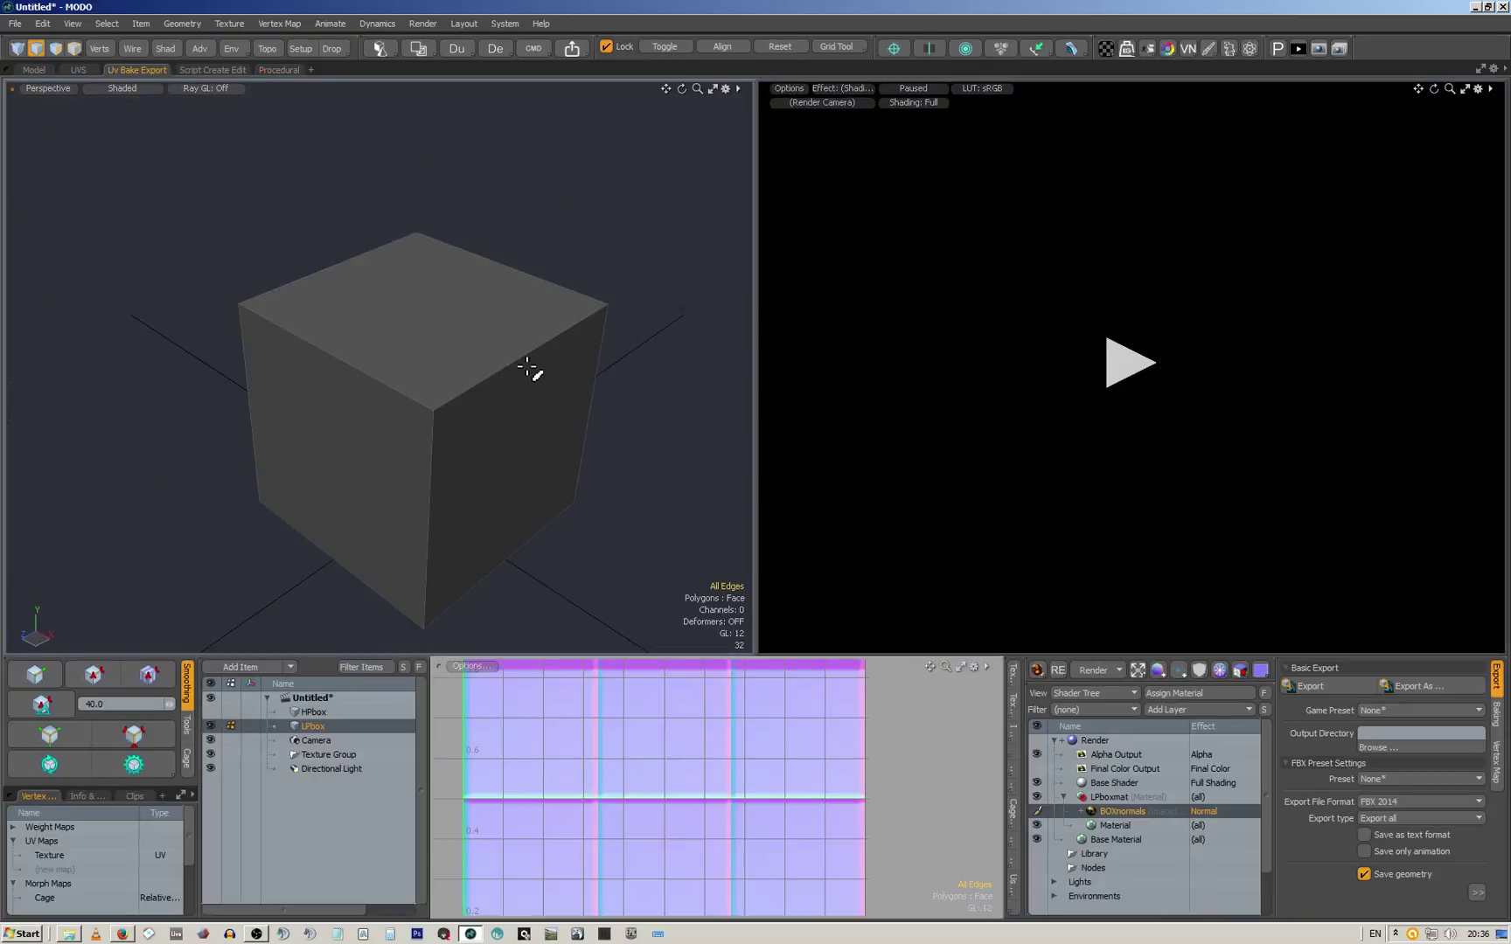
pyautogui.keyDown('alt'); pyautogui.moveTo(523, 384); pyautogui.dragTo(490, 289); pyautogui.keyUp('alt')
# View the box beside its UV map in the UVS layout, and return to the Uv Bake Export layout
pyautogui.click(79, 70)
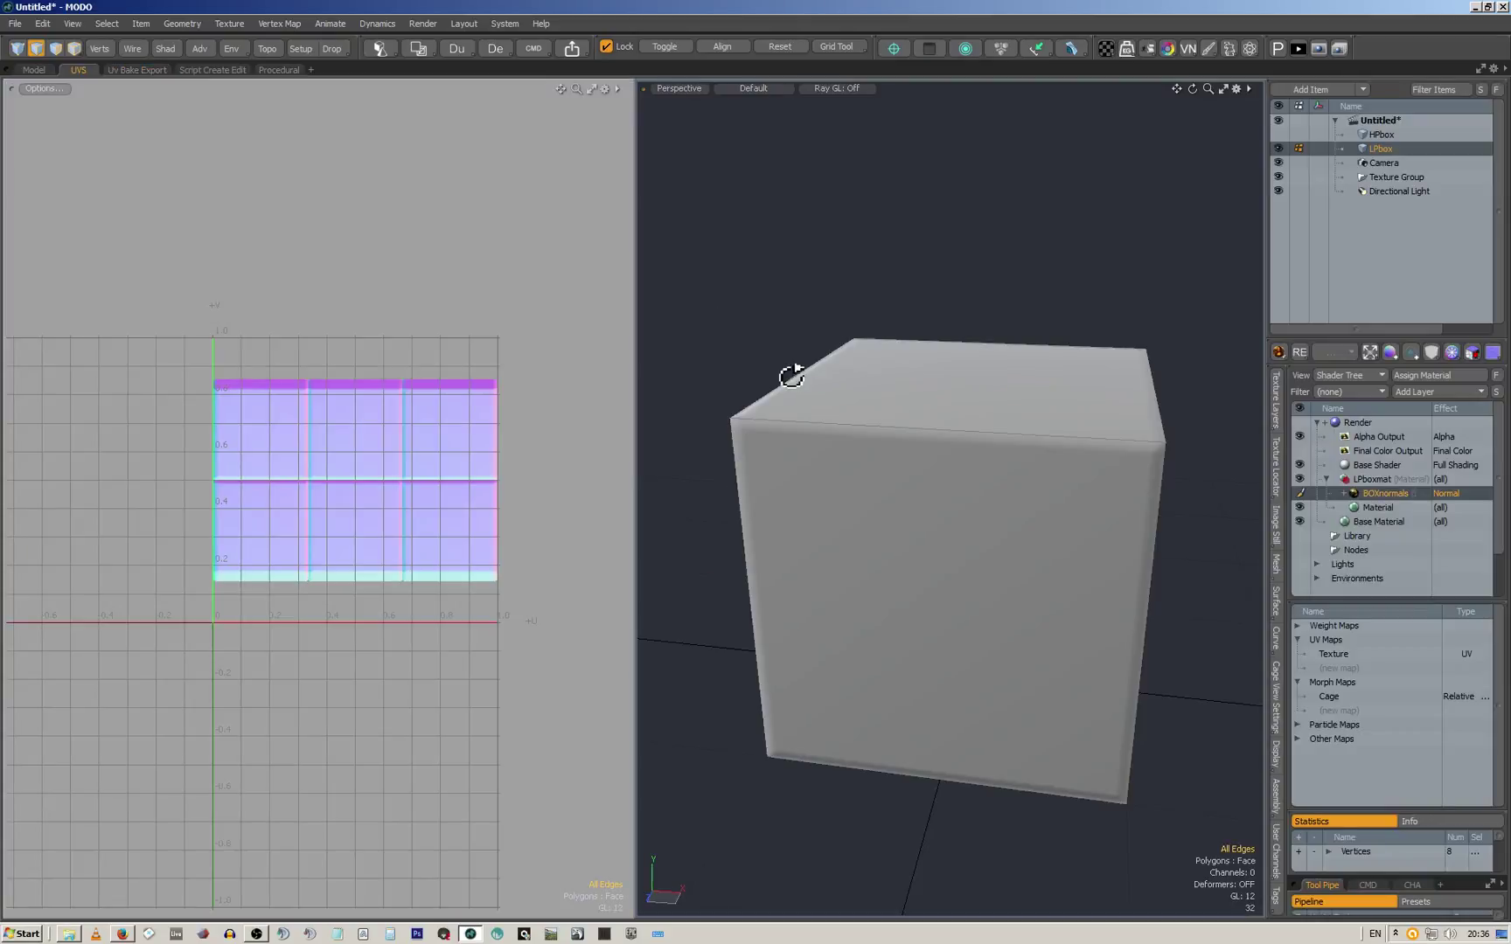
pyautogui.keyDown('alt'); pyautogui.moveTo(791, 376); pyautogui.dragTo(715, 381); pyautogui.keyUp('alt')
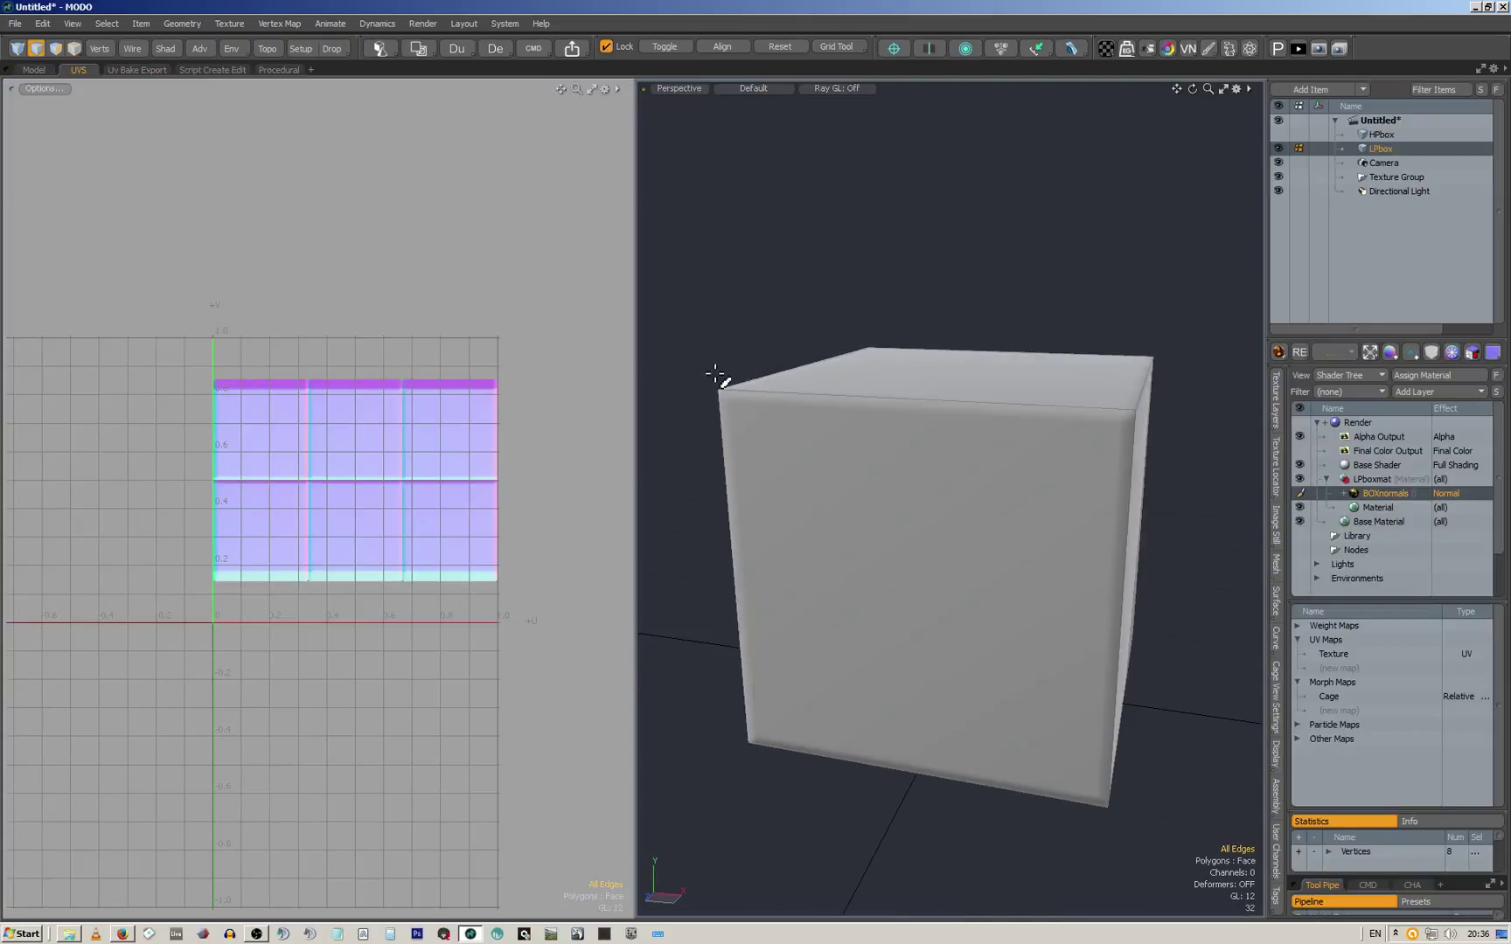
pyautogui.click(158, 70)
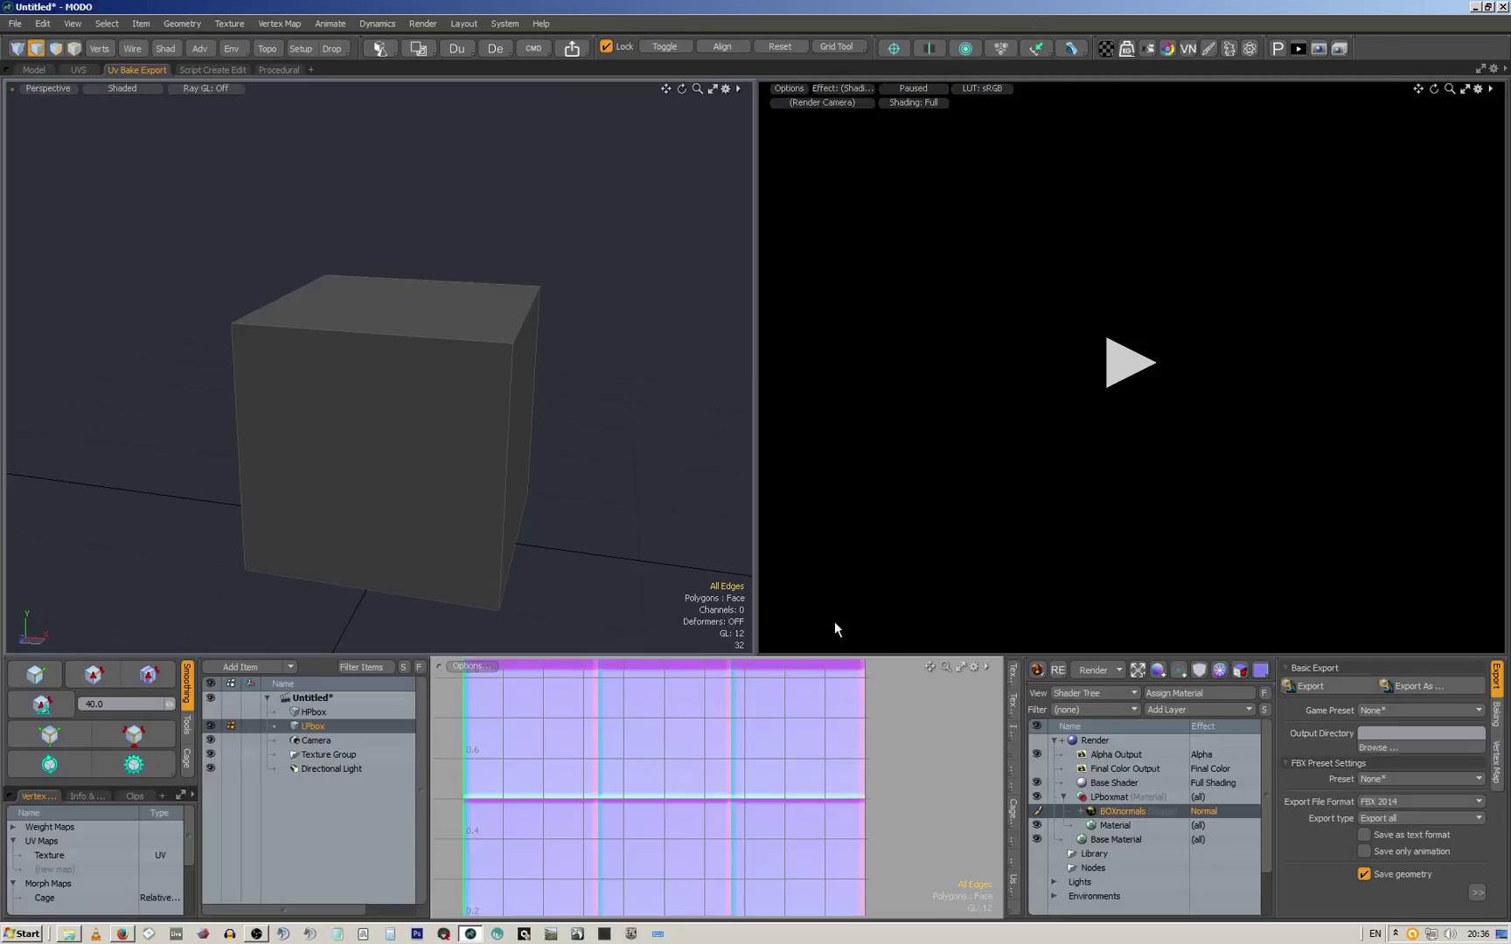
# Switch to the custom Model layout and view the baked box from several angles
pyautogui.click(42, 68)
pyautogui.keyDown('alt'); pyautogui.moveTo(624, 236); pyautogui.dragTo(717, 414); pyautogui.keyUp('alt')
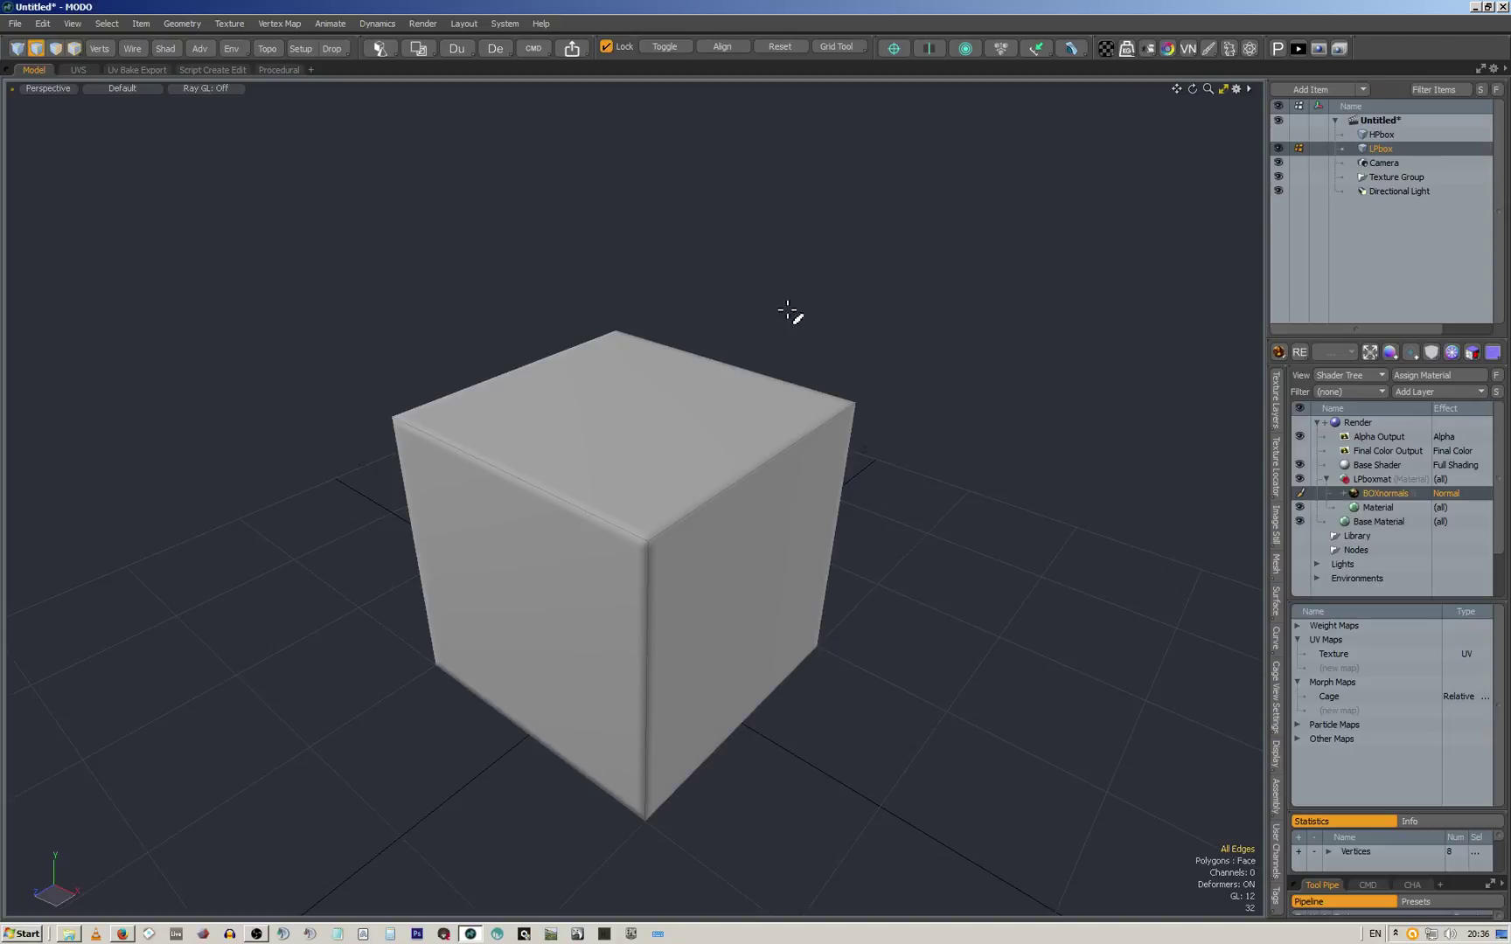
pyautogui.keyDown('alt'); pyautogui.moveTo(792, 314); pyautogui.dragTo(739, 249); pyautogui.keyUp('alt')
pyautogui.keyDown('alt'); pyautogui.keyDown('shift'); pyautogui.moveTo(706, 416); pyautogui.dragTo(692, 327); pyautogui.keyUp('shift'); pyautogui.keyUp('alt')
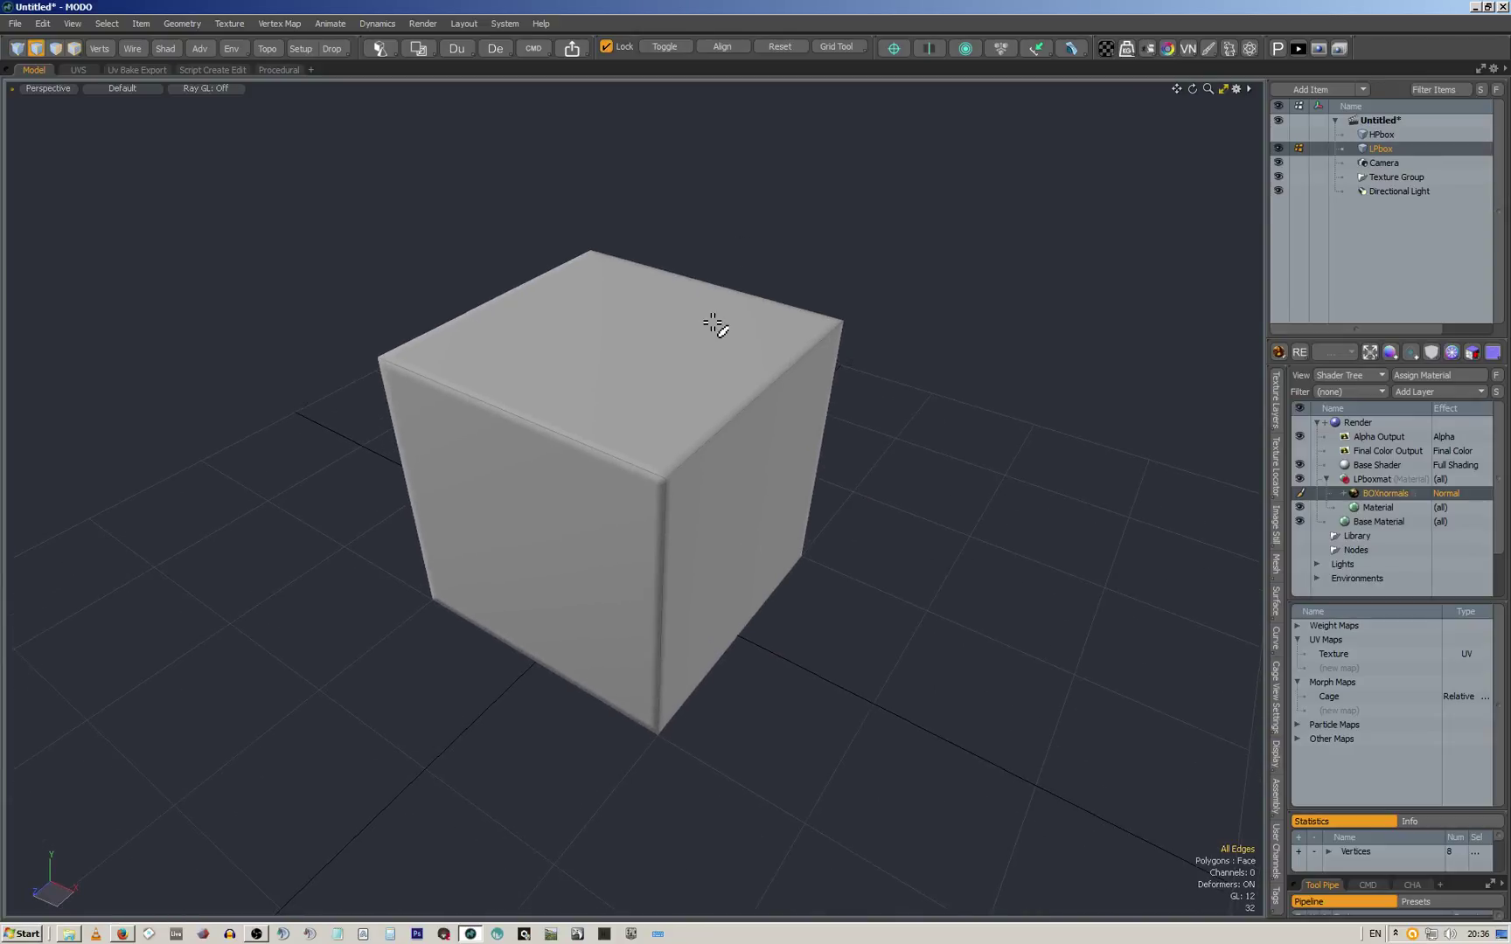
pyautogui.keyDown('alt'); pyautogui.moveTo(779, 357); pyautogui.dragTo(732, 358); pyautogui.keyUp('alt')
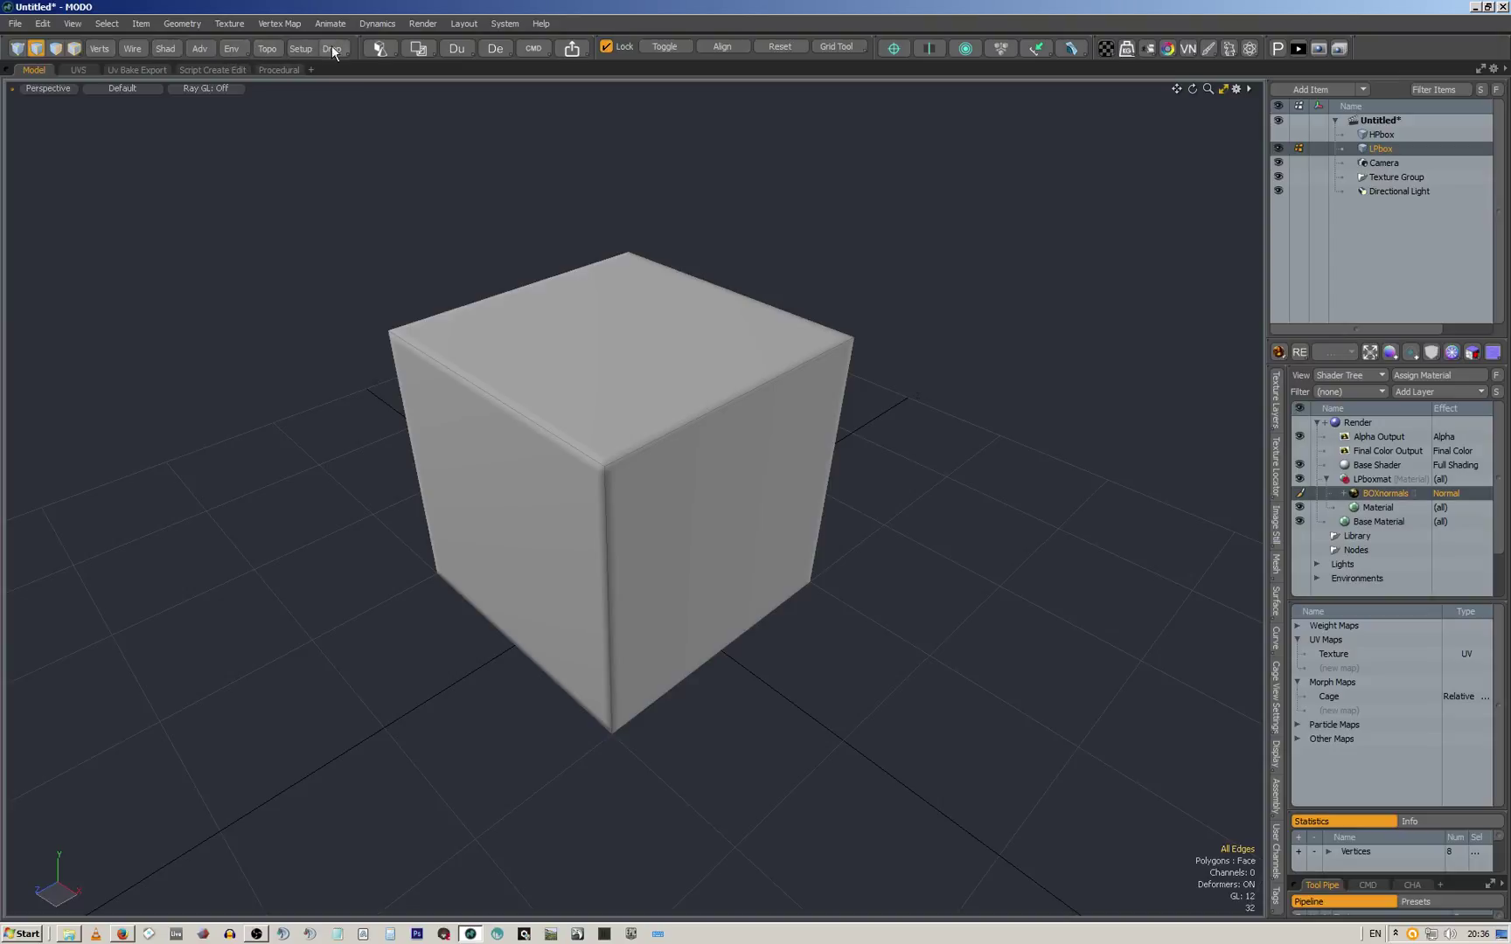
# Open the Form Editor, look over the toolbar forms in the CoreUI group, and close it
pyautogui.click(504, 24)
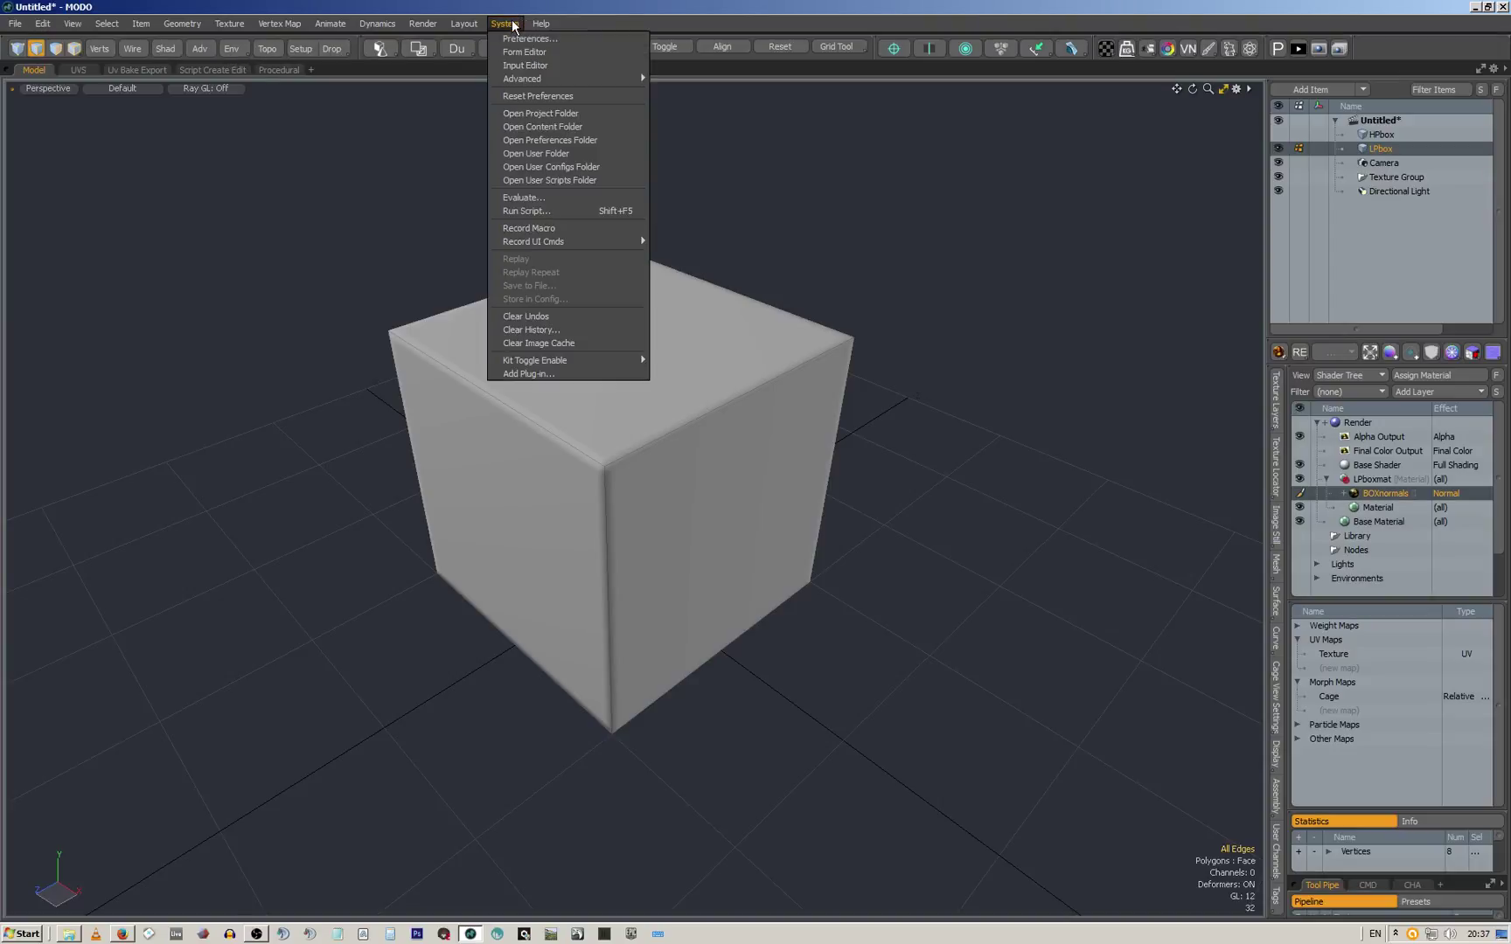
pyautogui.click(530, 63)
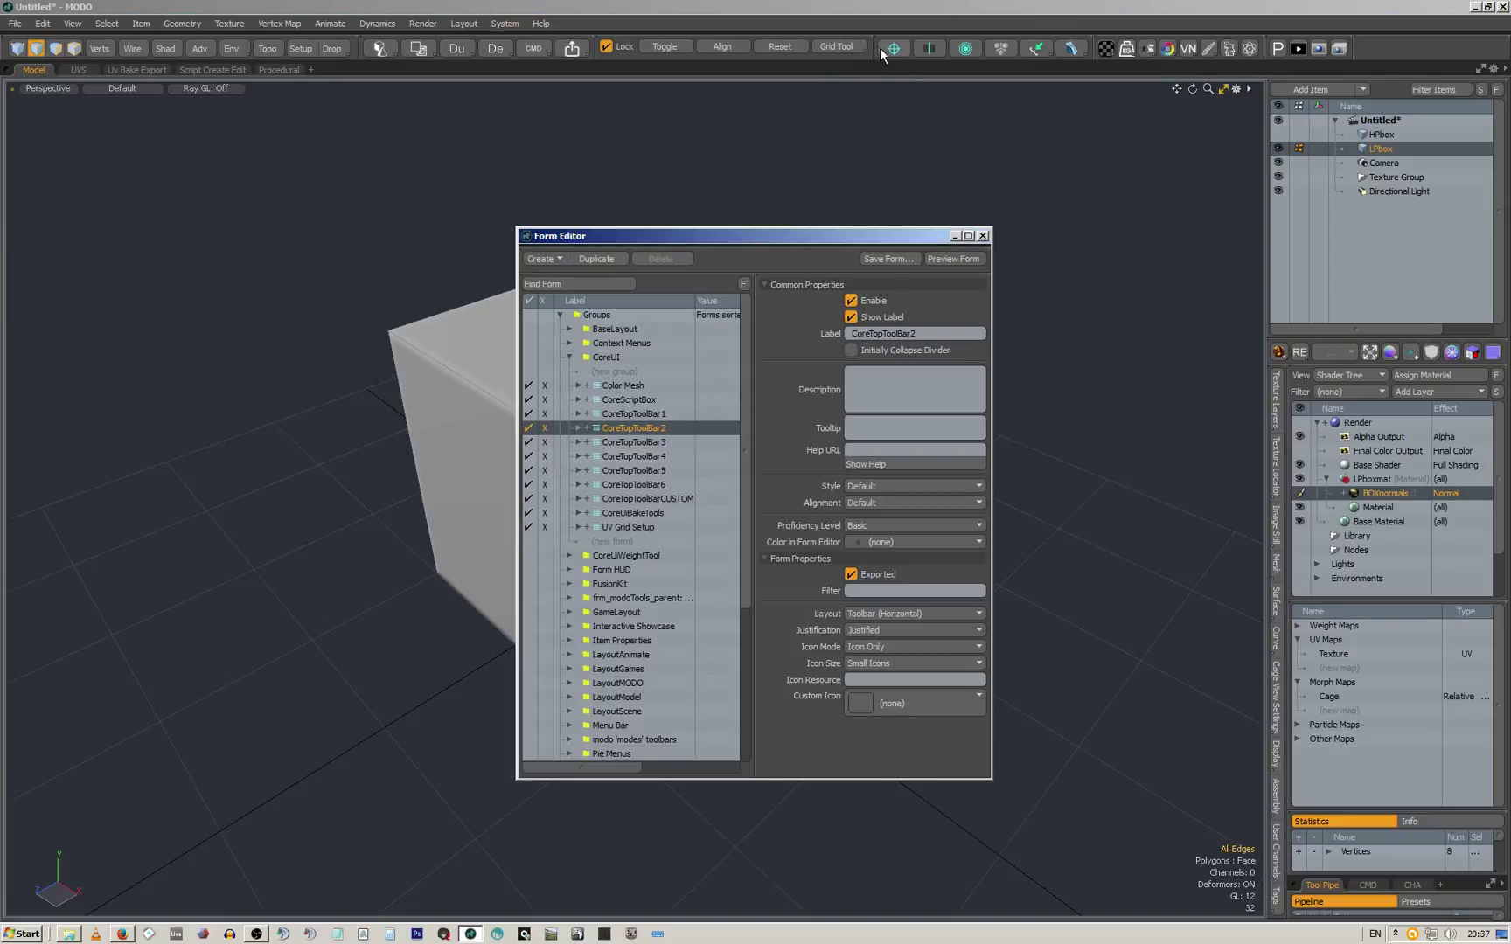
pyautogui.click(983, 235)
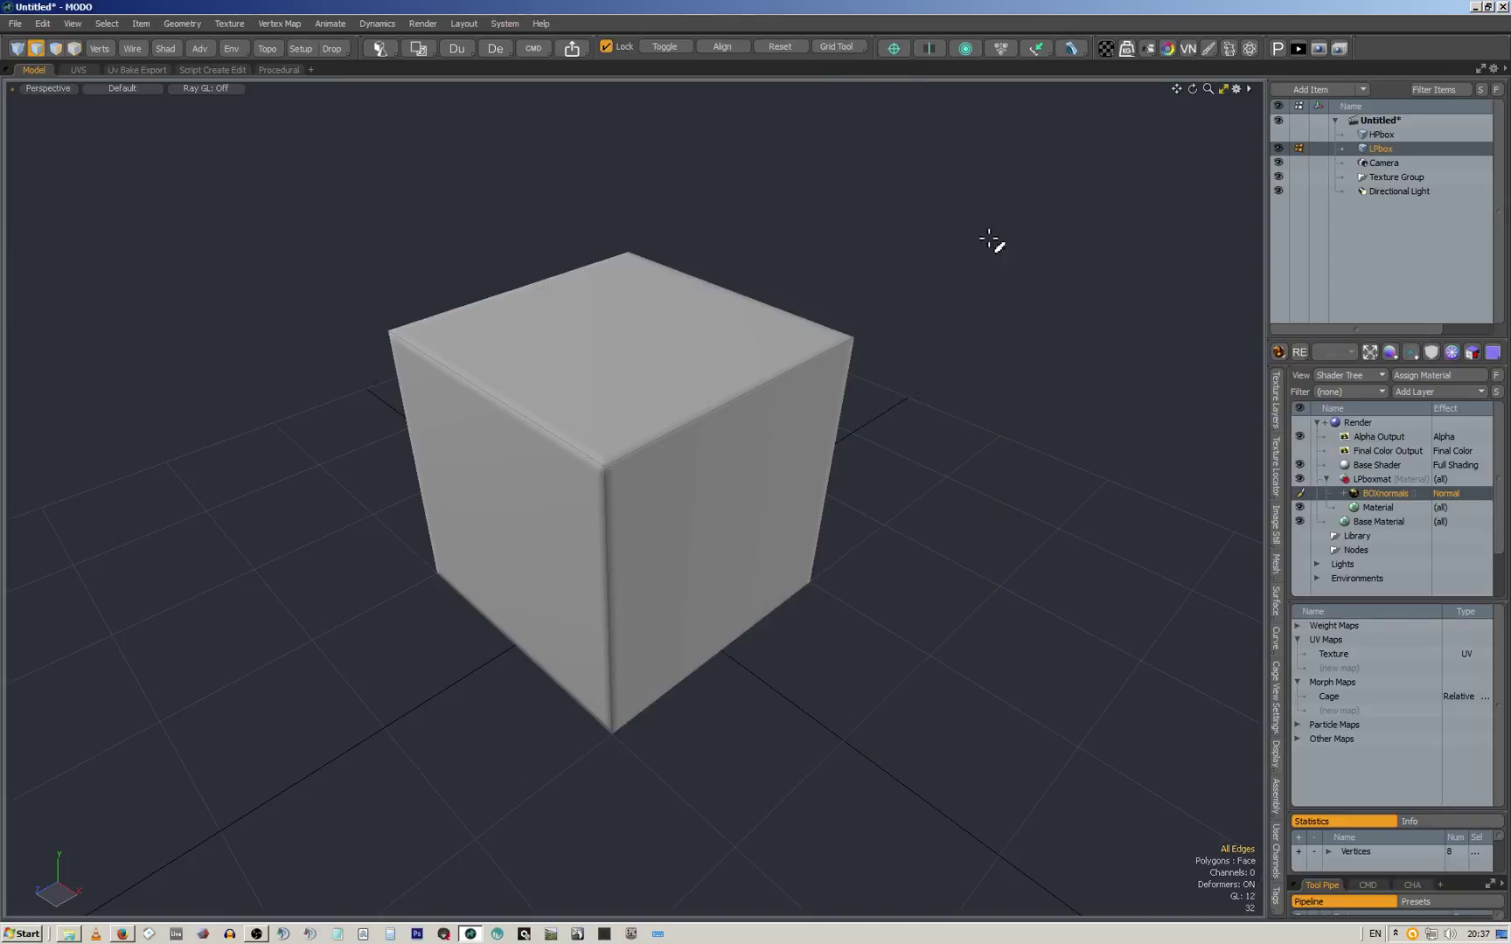
# Reveal the layout switcher, look at the stock Game Tools and Model layouts, return to the Core layout, and hide the switcher
pyautogui.click(770, 33)
pyautogui.click(761, 39)
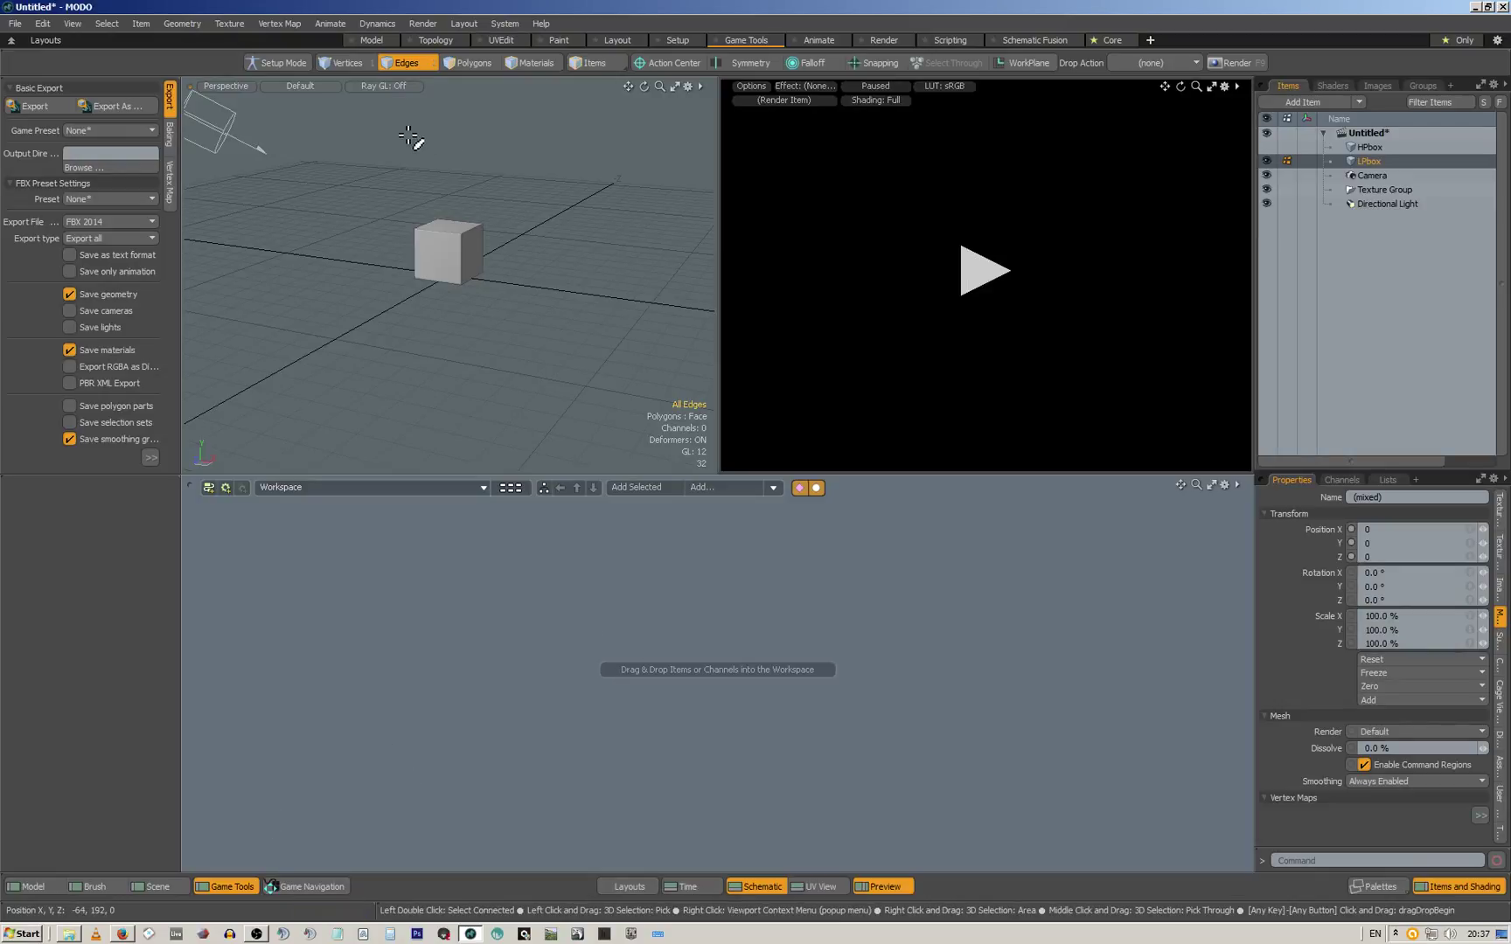
pyautogui.click(382, 40)
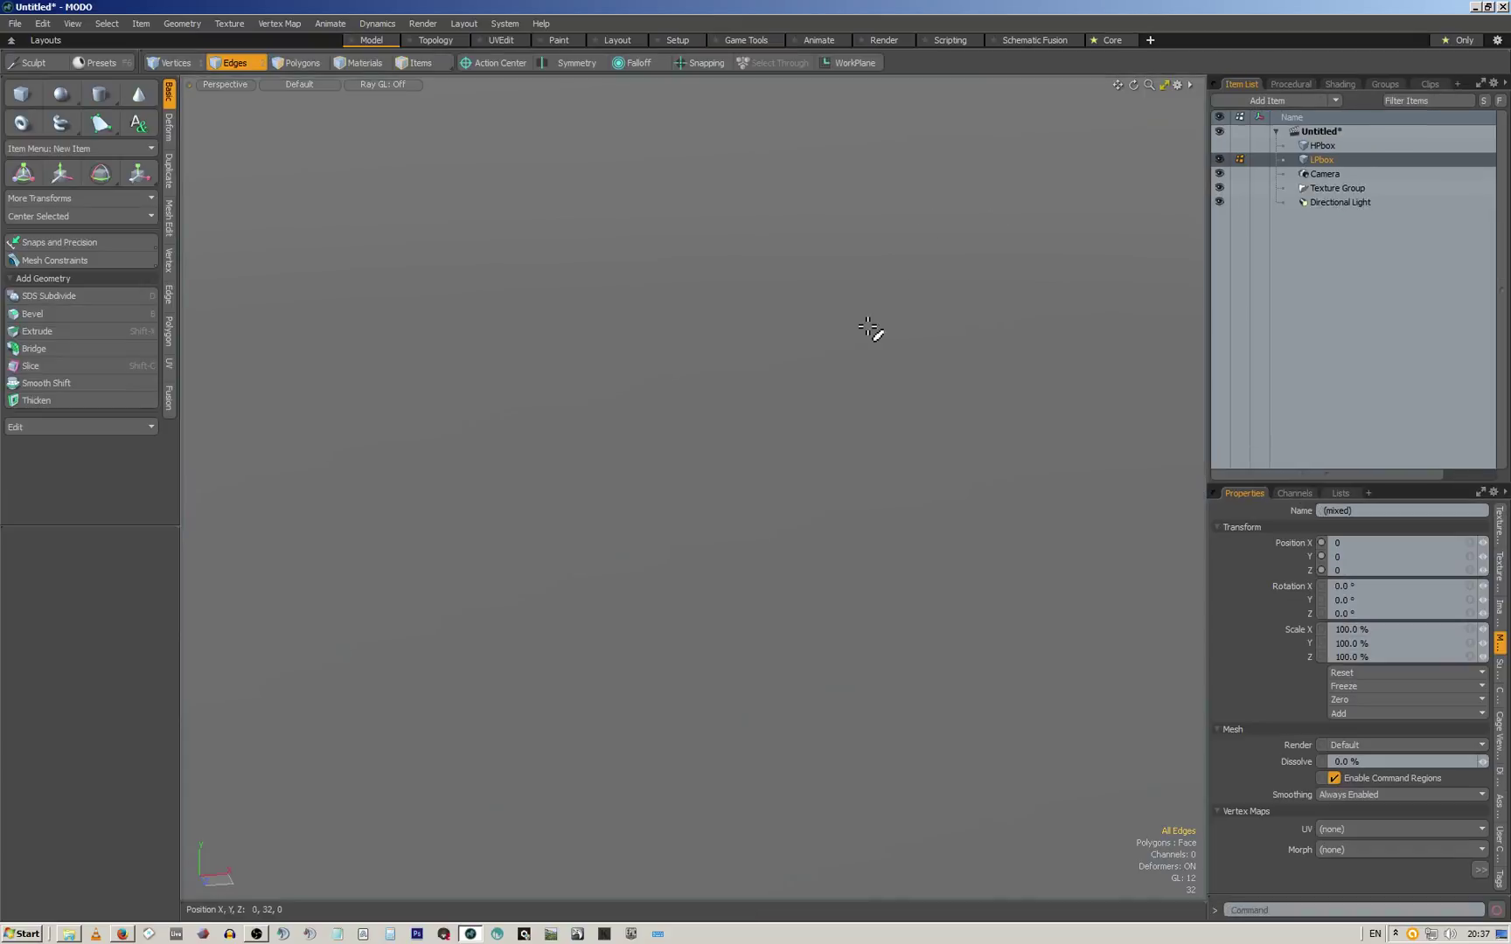
pyautogui.scroll(3, 866, 335)
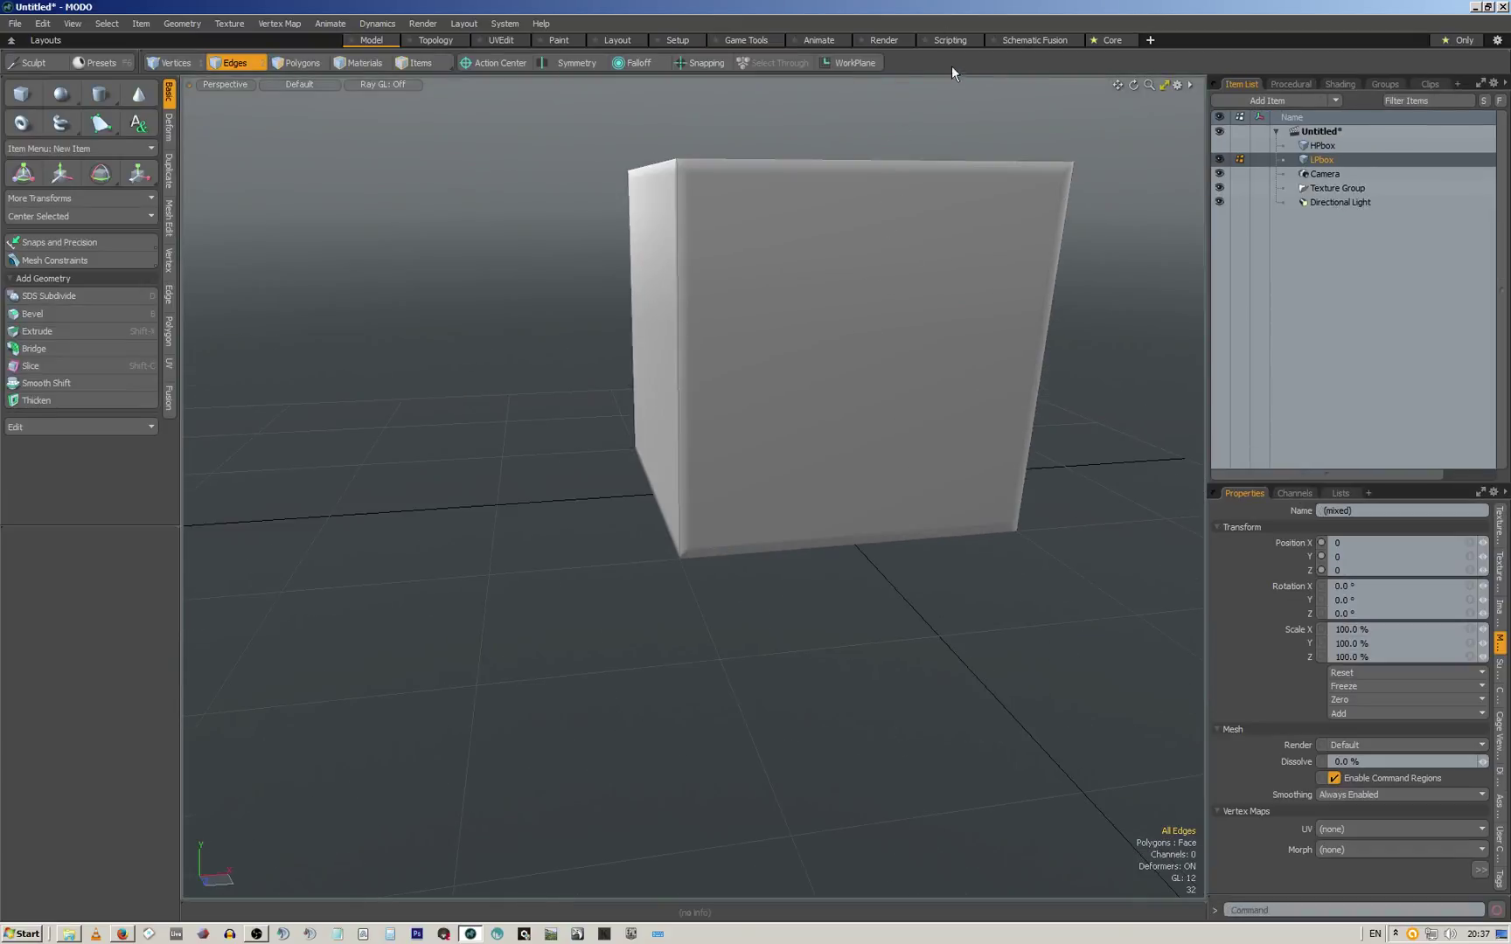
pyautogui.click(1104, 41)
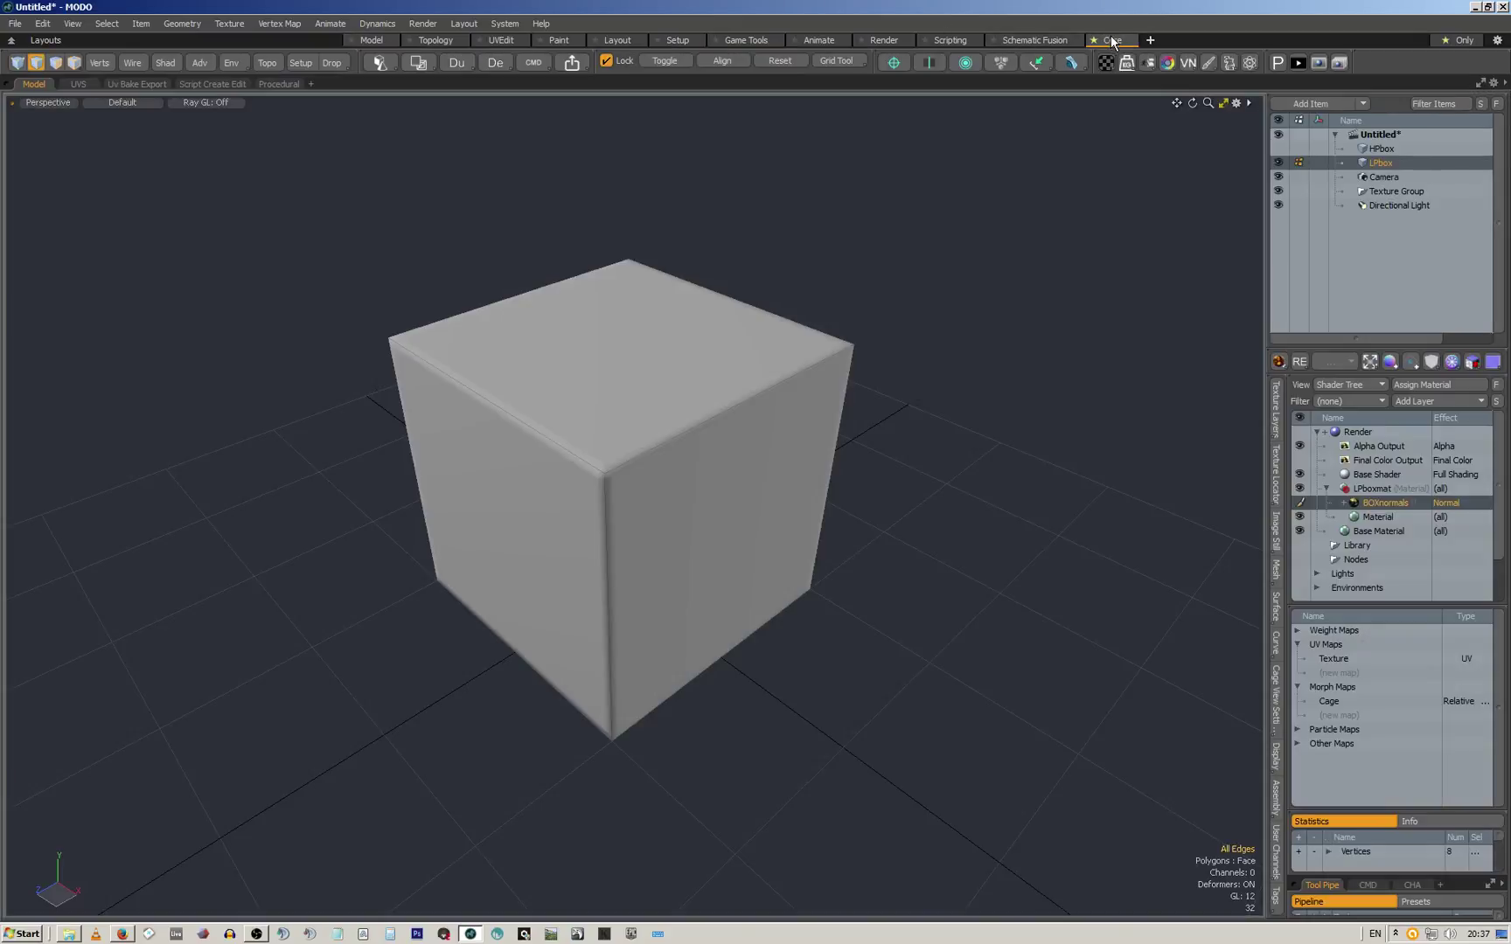
pyautogui.click(22, 40)
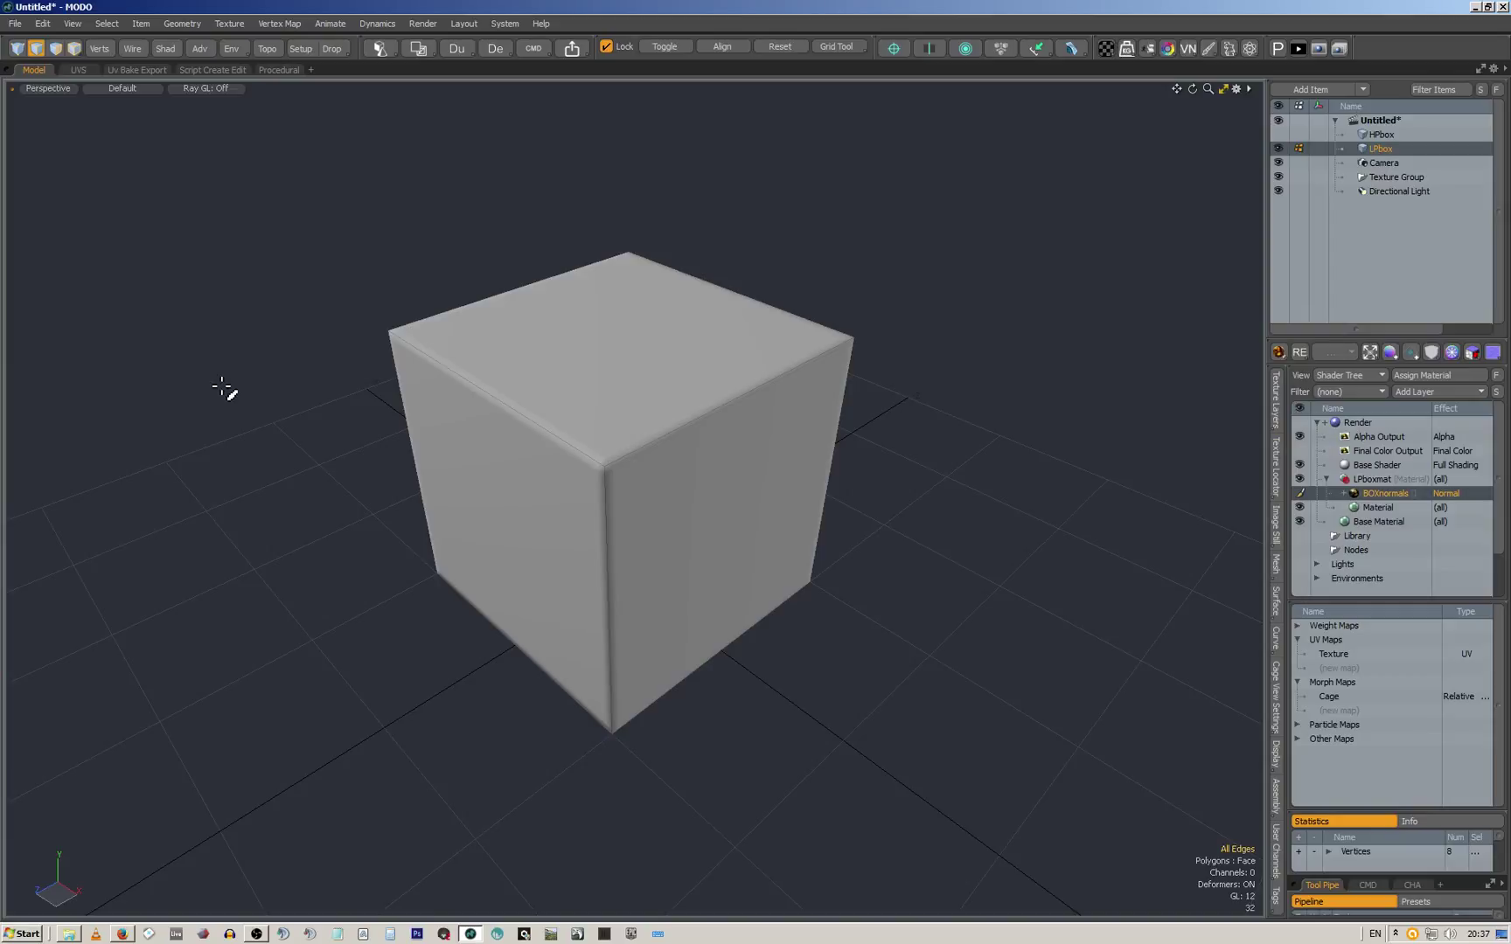
# View the baked box up close, switch to the stock Game Tools layout, and maximize its 3D viewport
pyautogui.keyDown('alt'); pyautogui.moveTo(516, 384); pyautogui.dragTo(914, 381); pyautogui.keyUp('alt')
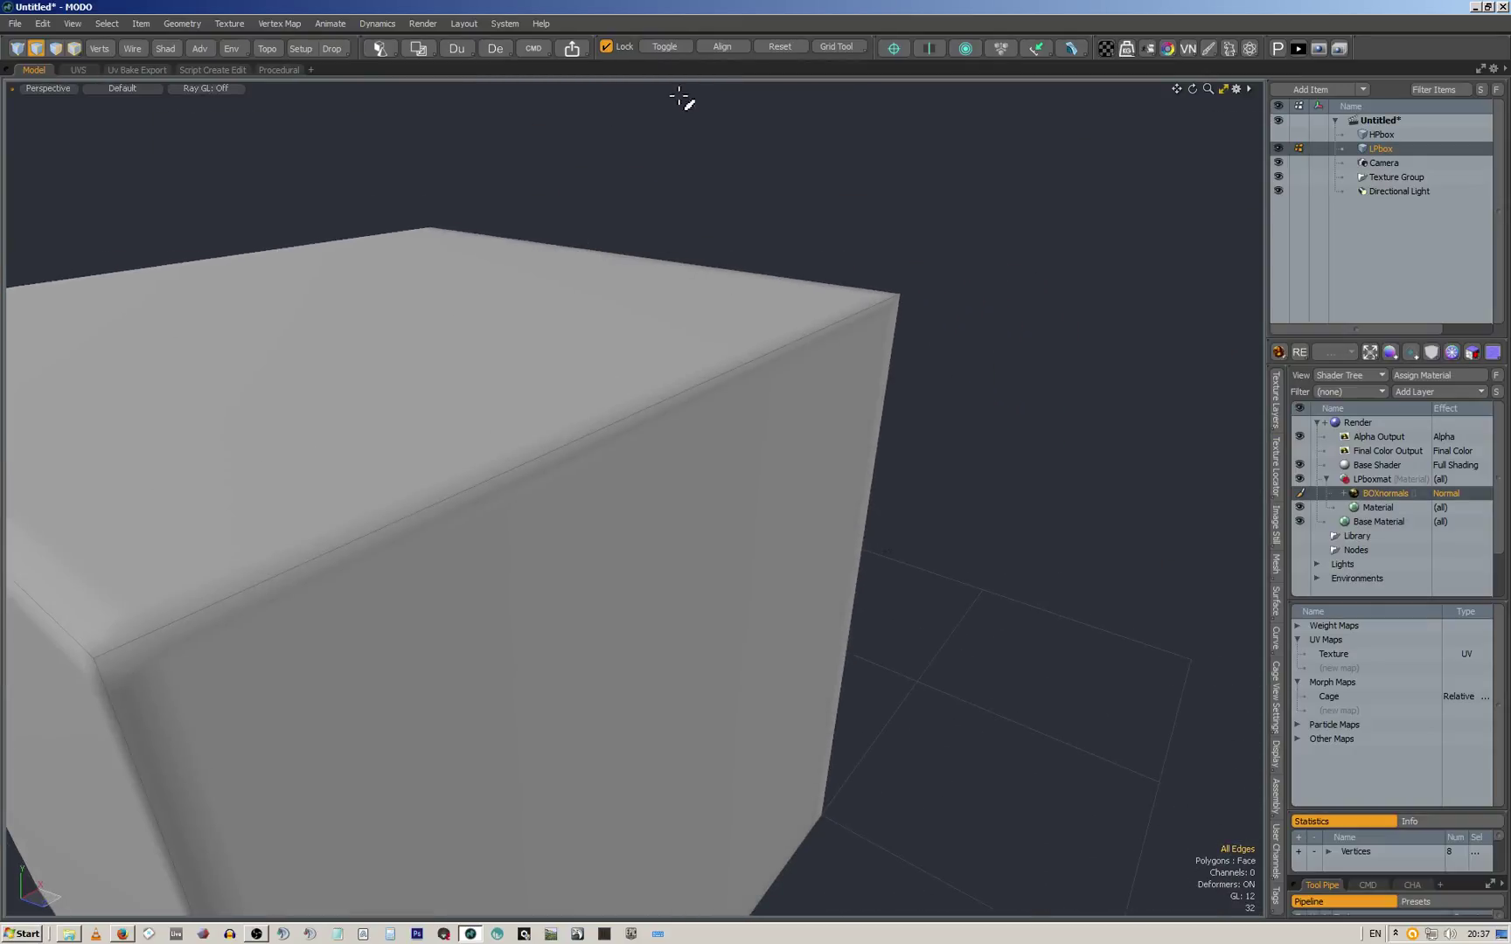
pyautogui.keyDown('alt'); pyautogui.moveTo(631, 269); pyautogui.dragTo(657, 209); pyautogui.keyUp('alt')
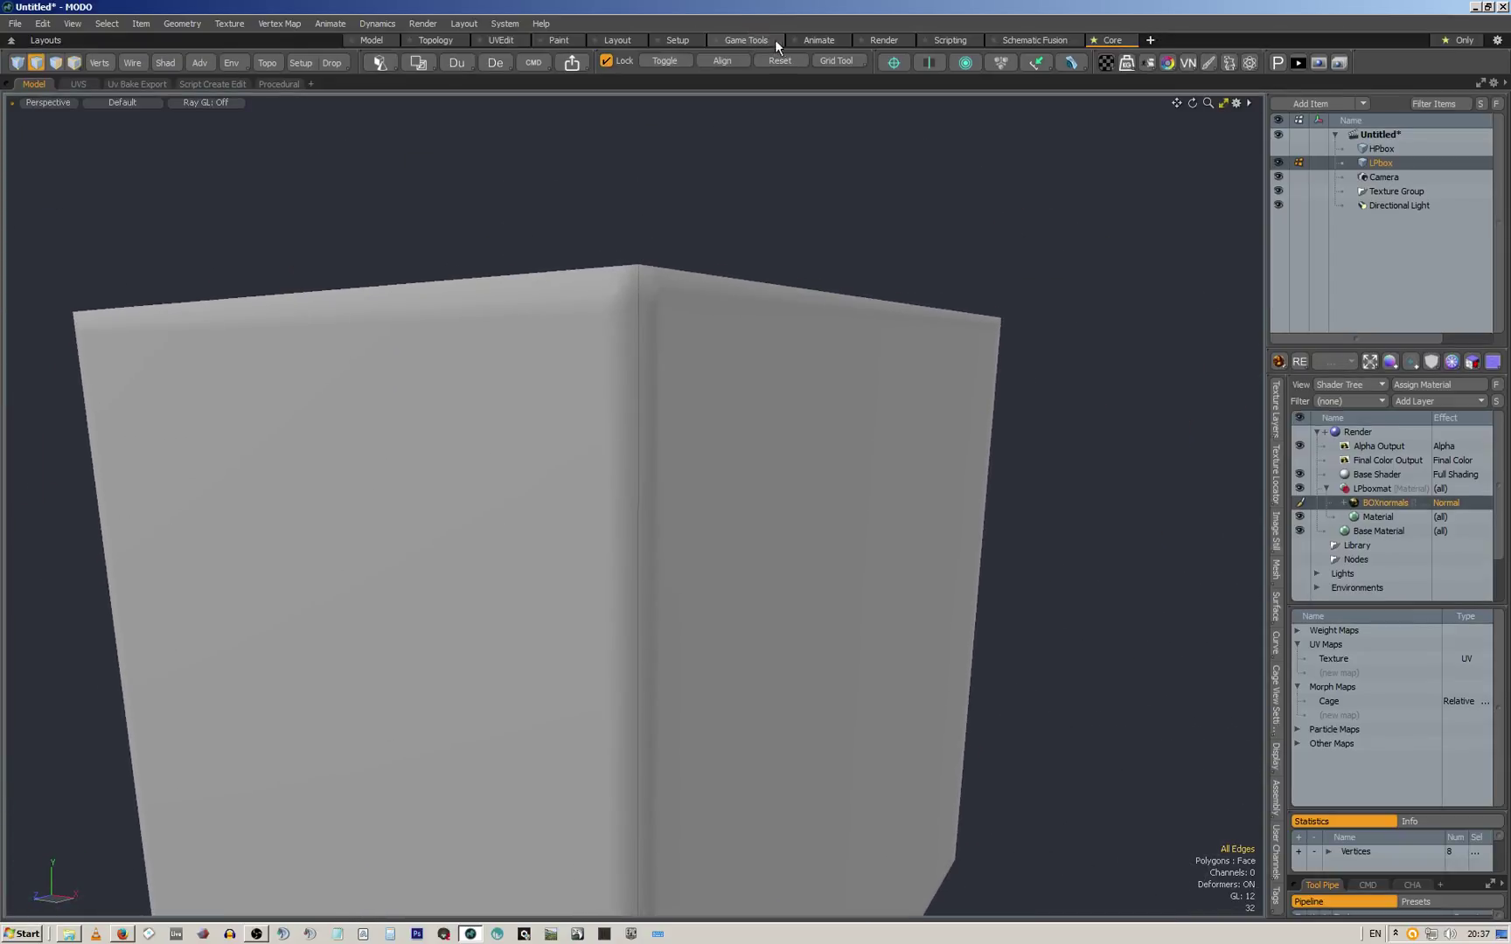
pyautogui.click(758, 41)
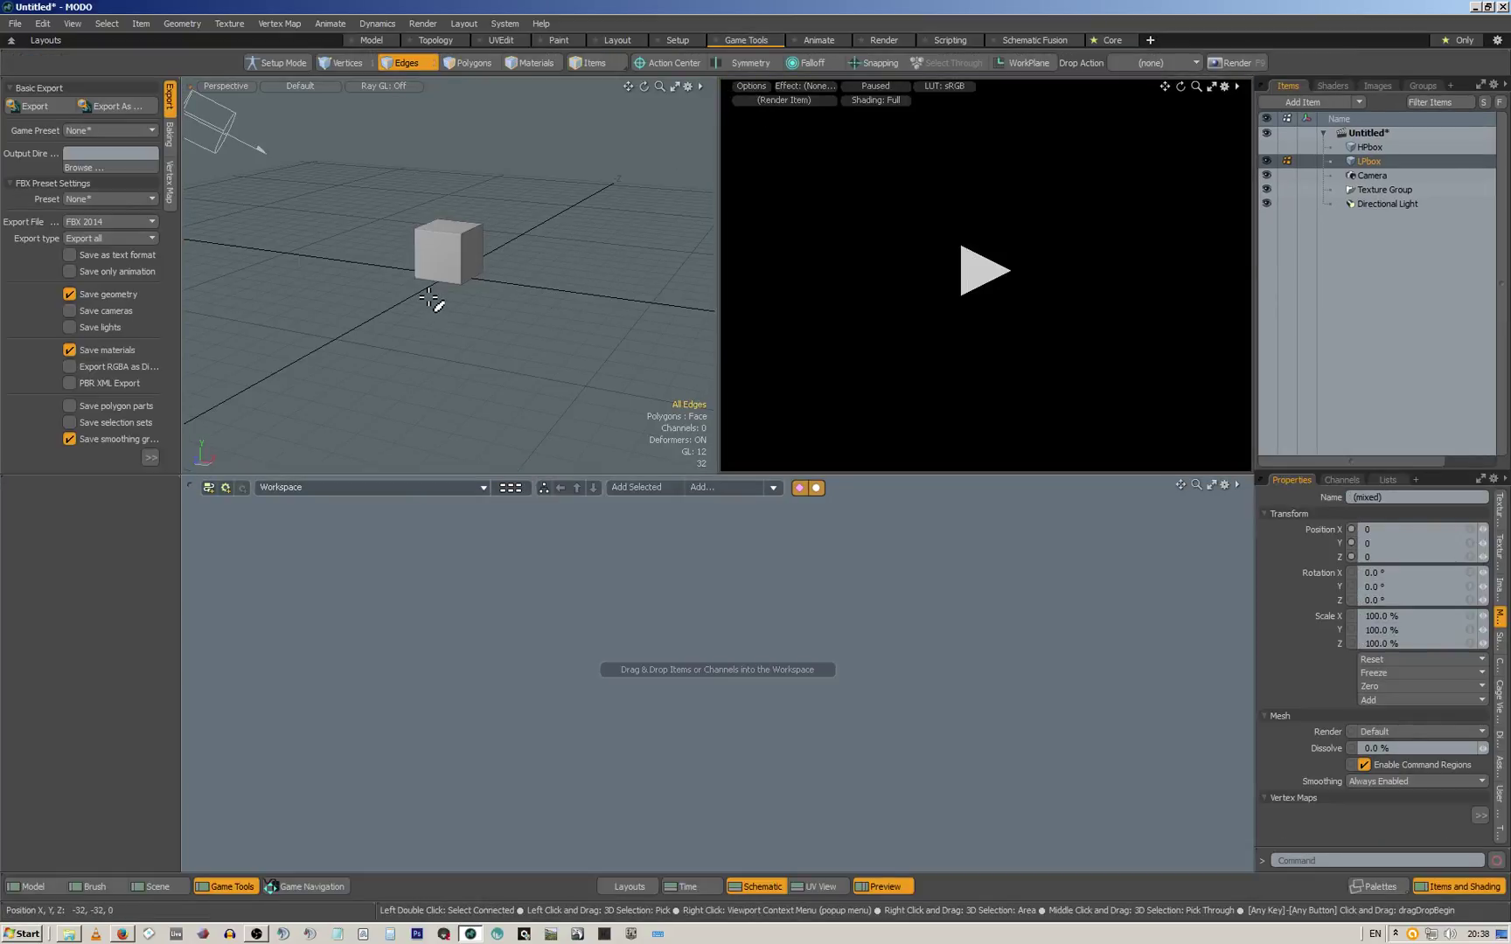
pyautogui.hotkey('ctrl', 'space')
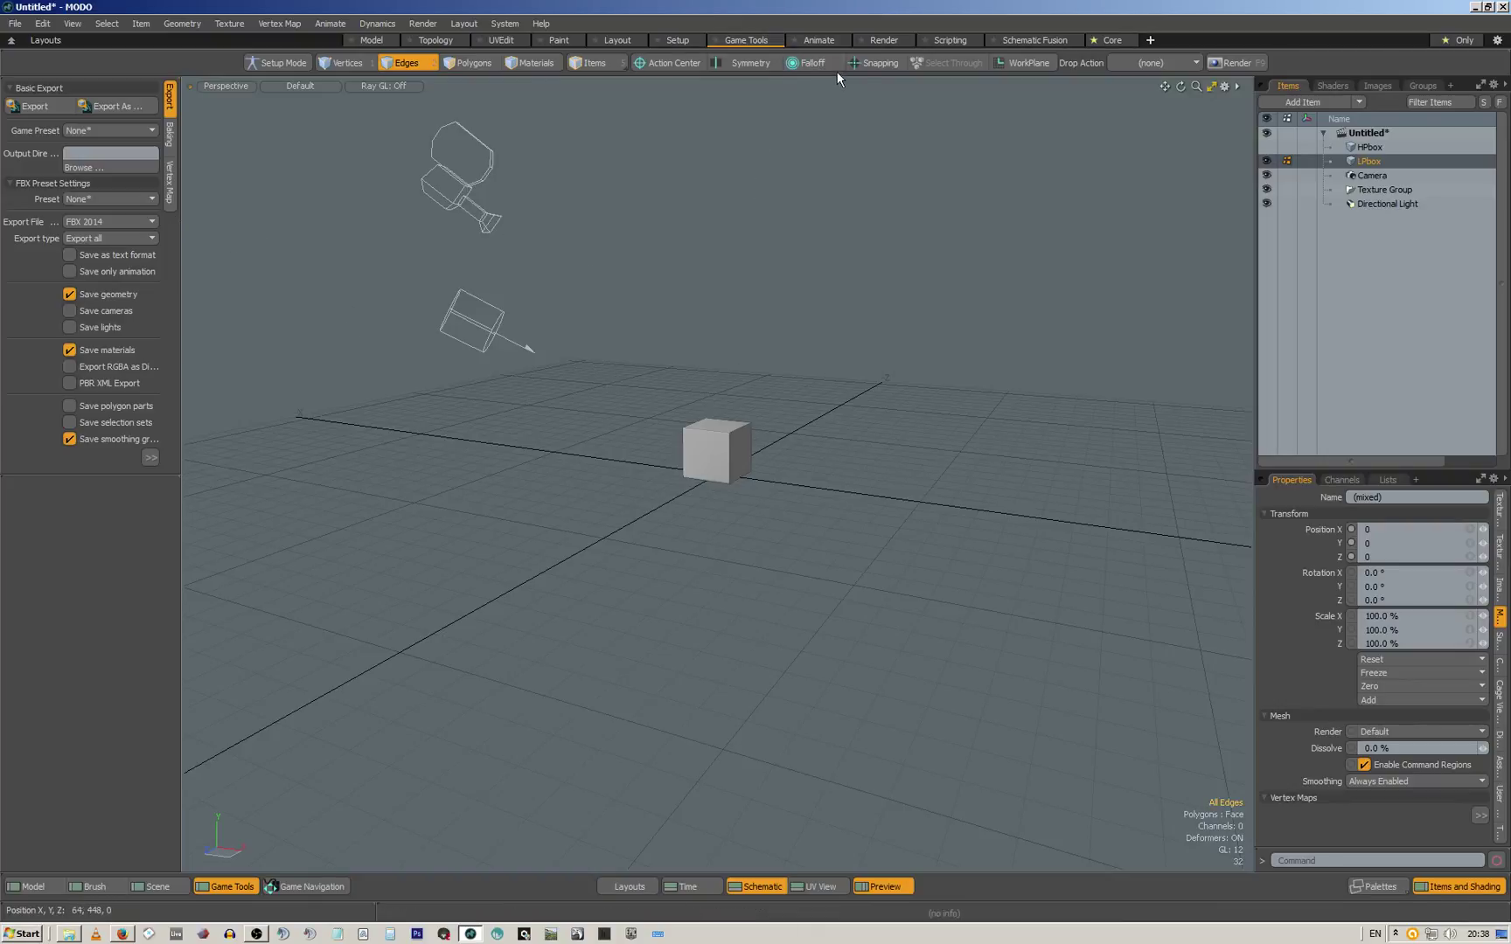
# Enter Game Navigation mode, fly around the box in all directions, and exit the mode
pyautogui.click(310, 887)
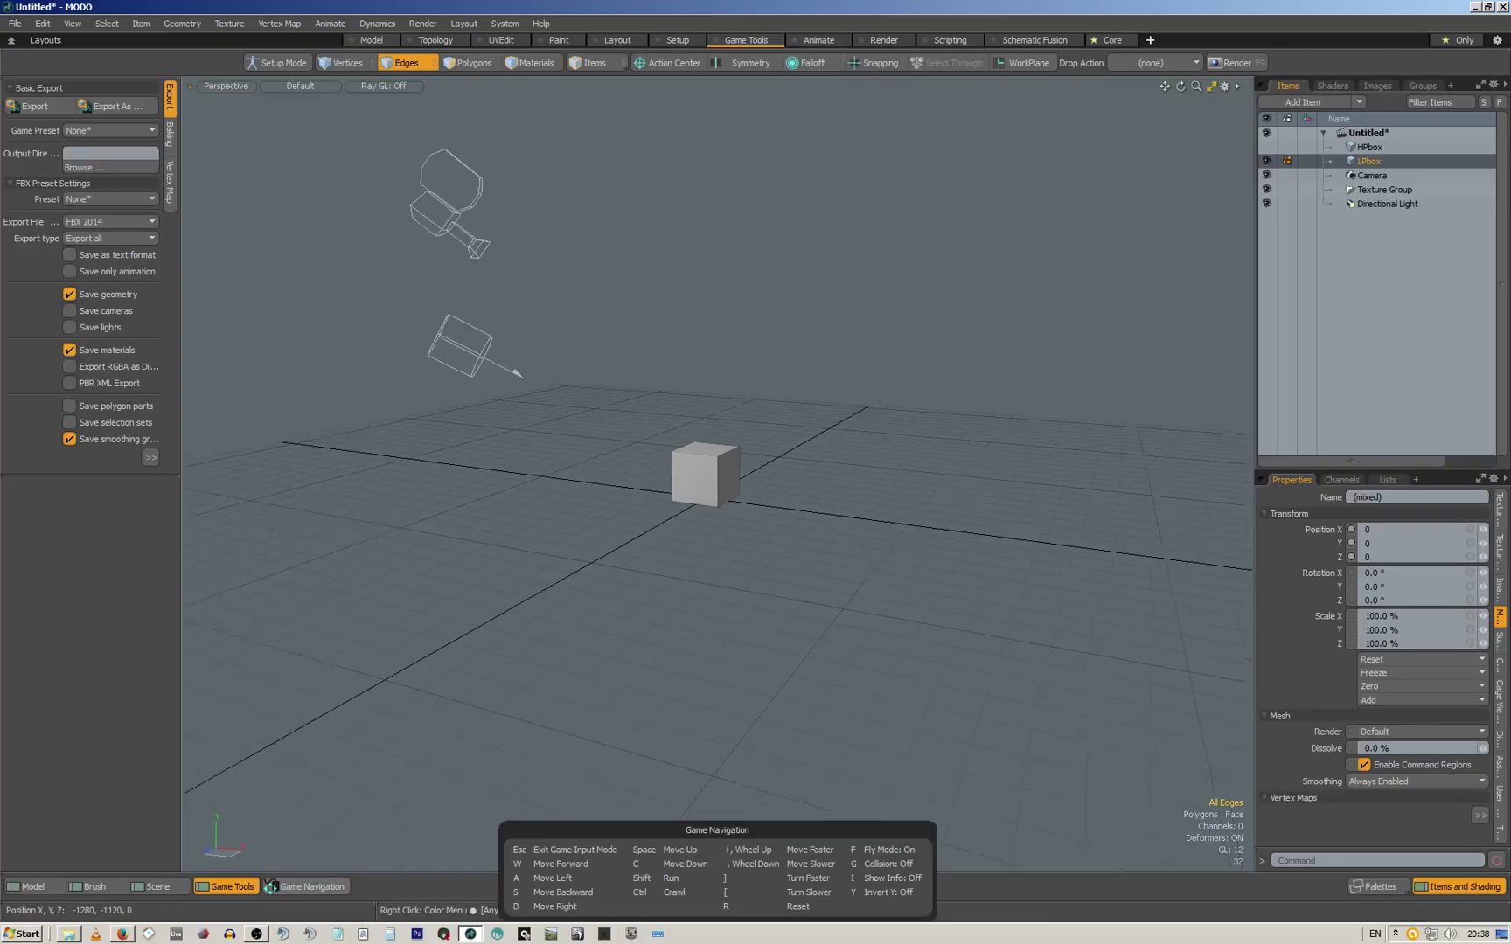
pyautogui.press('w')
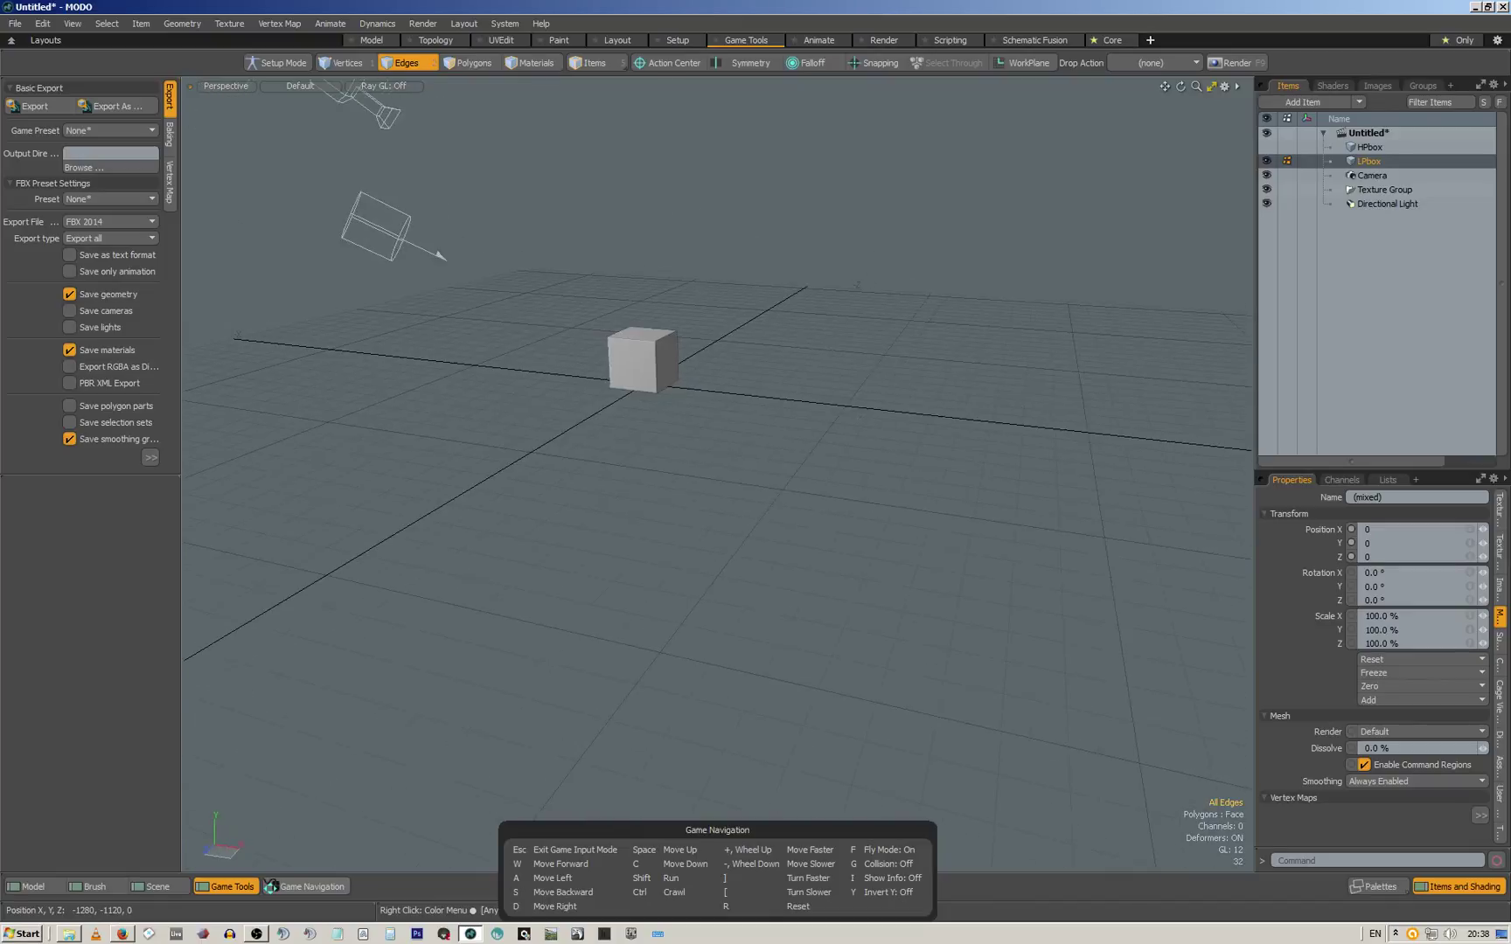
pyautogui.press('w')
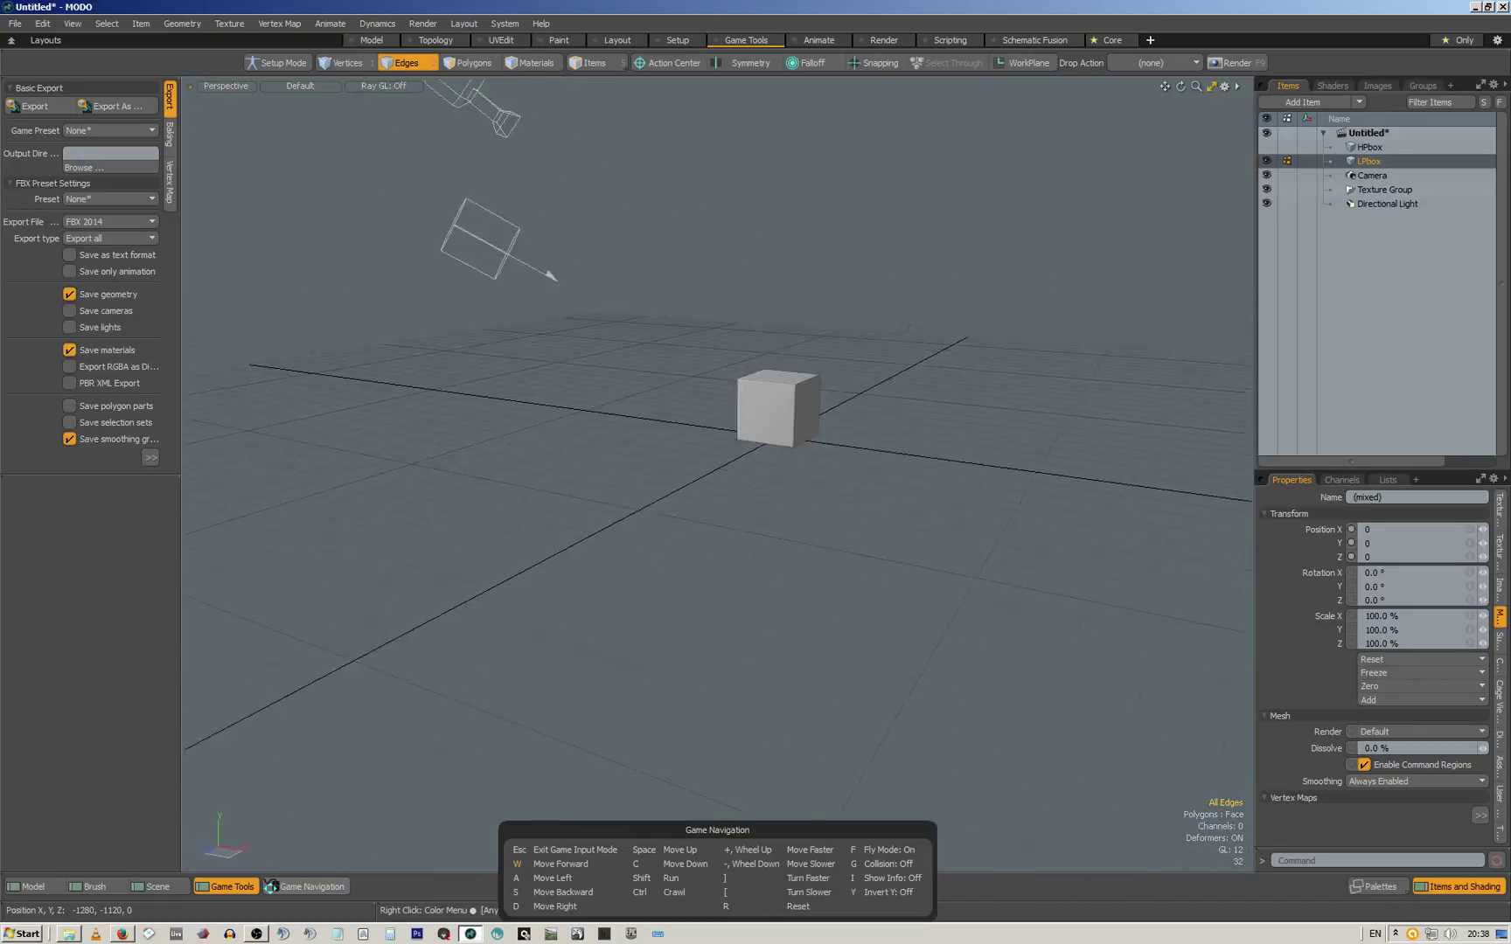
pyautogui.press('w')
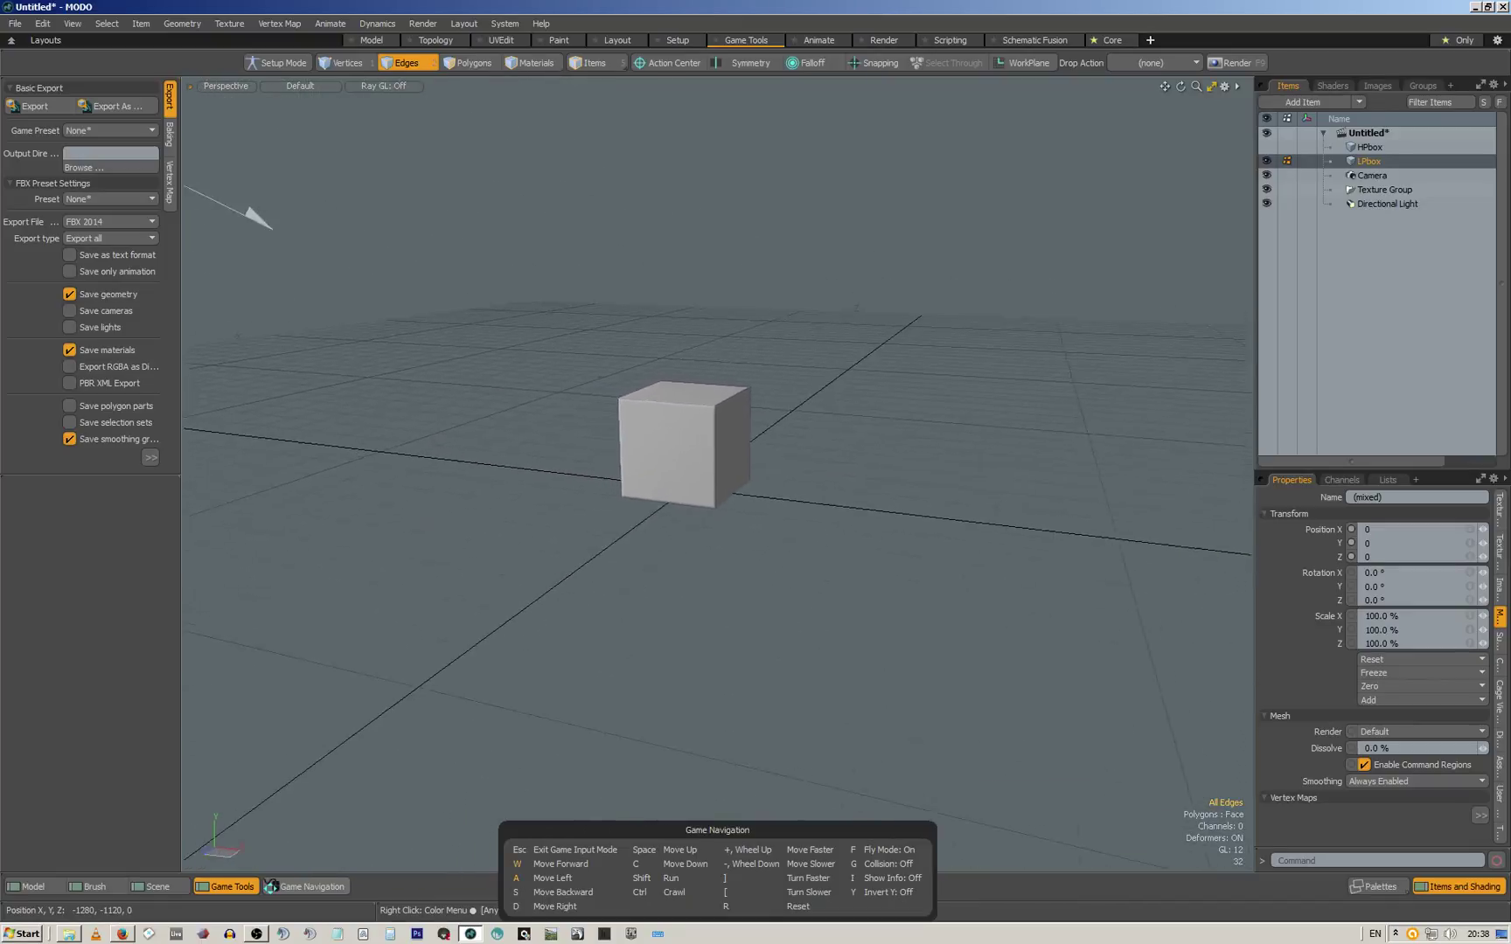
pyautogui.press('a')
pyautogui.press('w')
pyautogui.press('a')
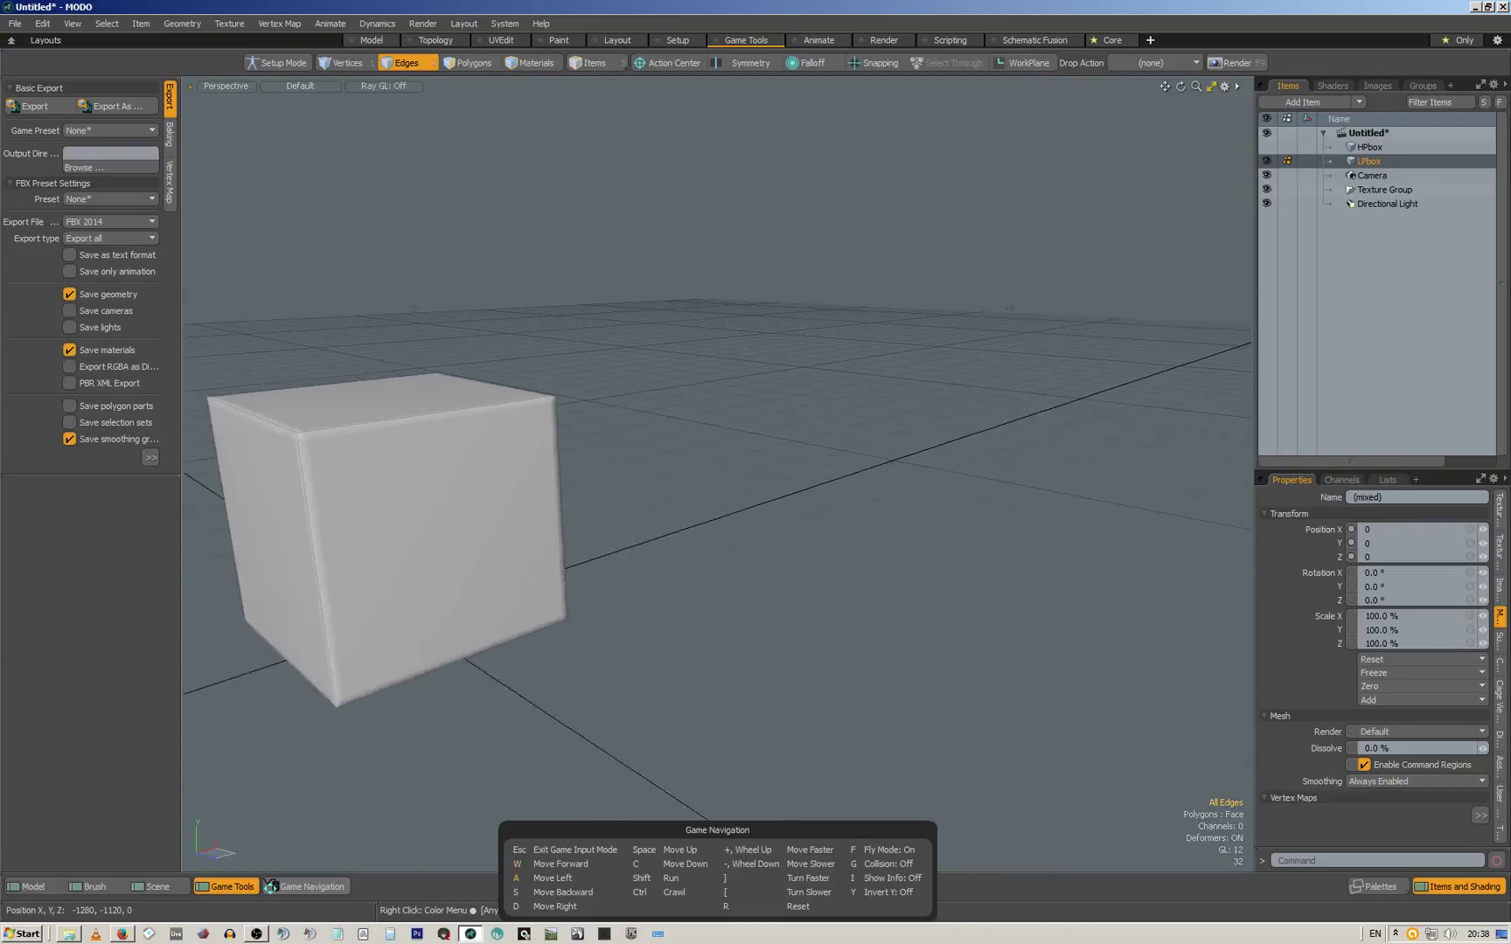
pyautogui.press('w')
pyautogui.press('a')
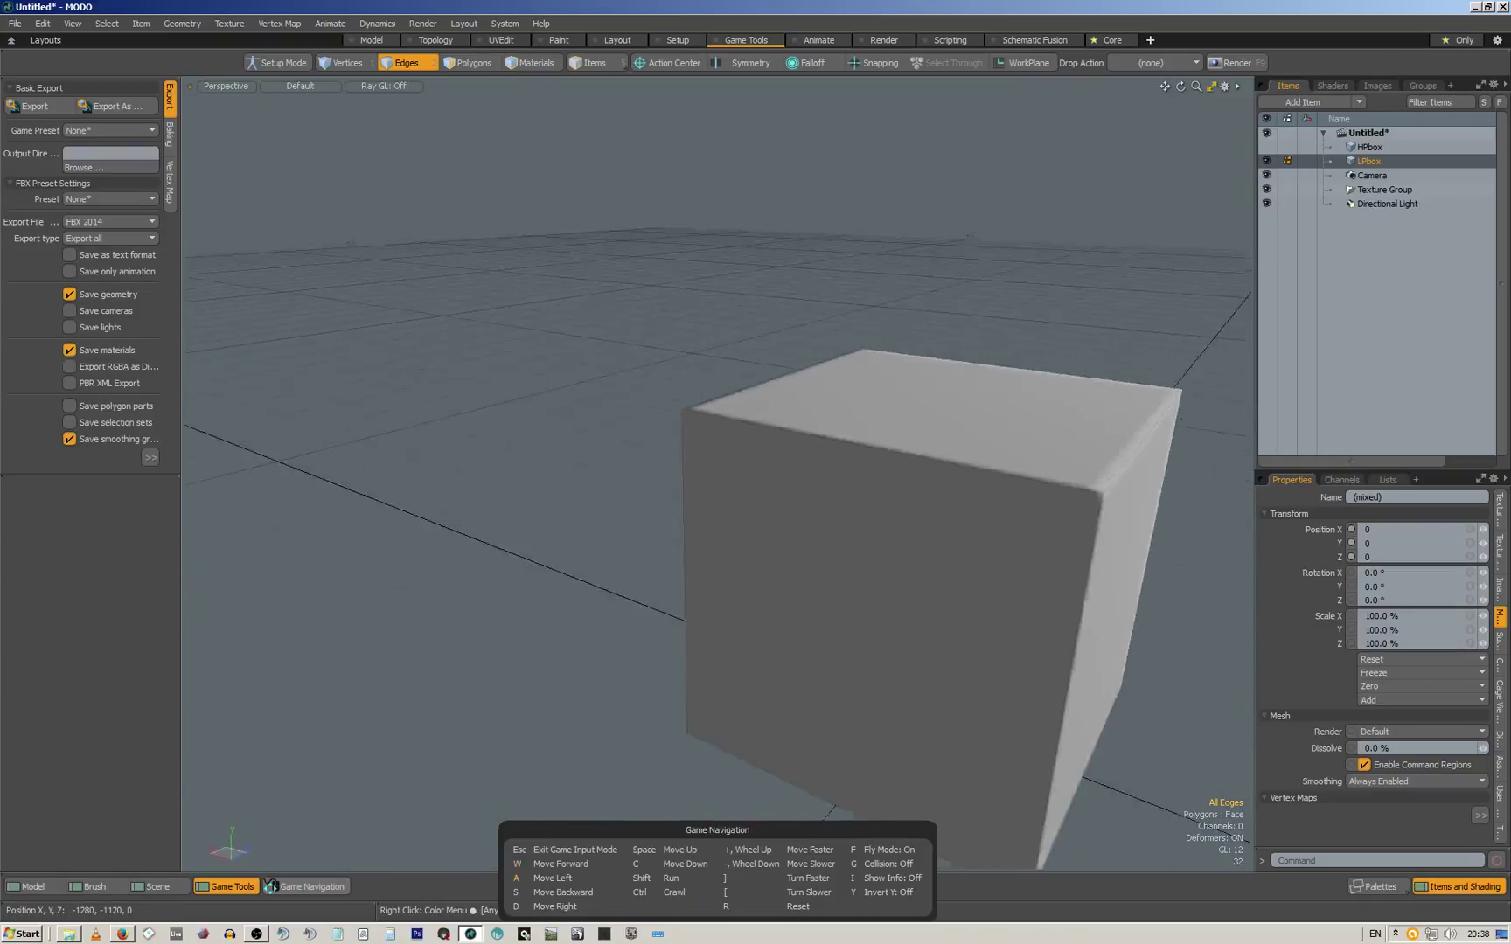
pyautogui.press('s')
pyautogui.press('w')
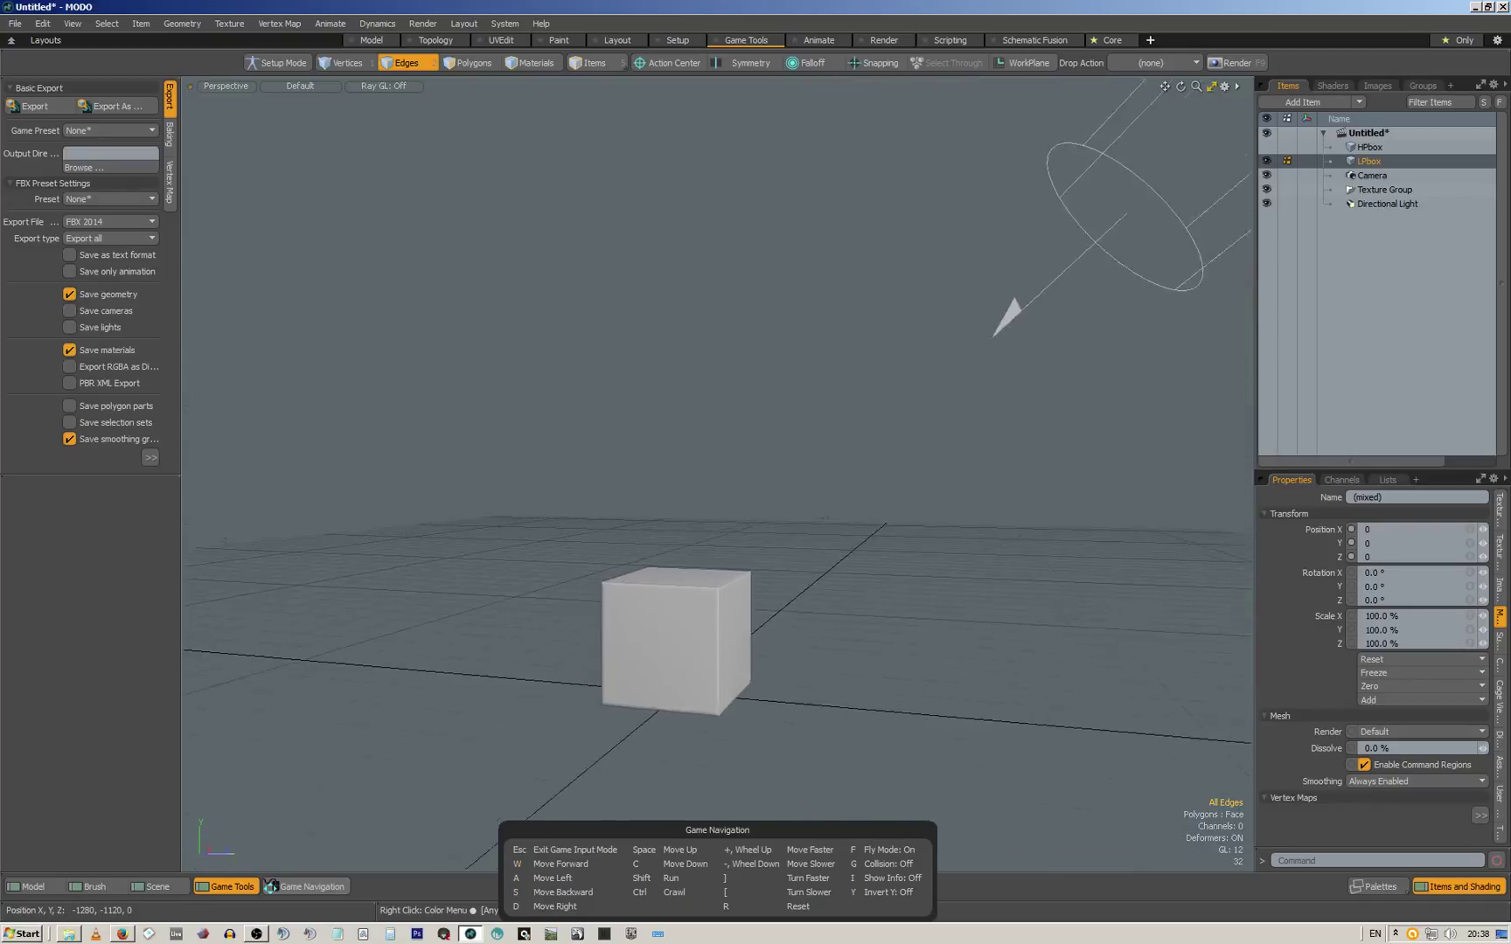
pyautogui.press('d')
pyautogui.press('s')
pyautogui.press('w')
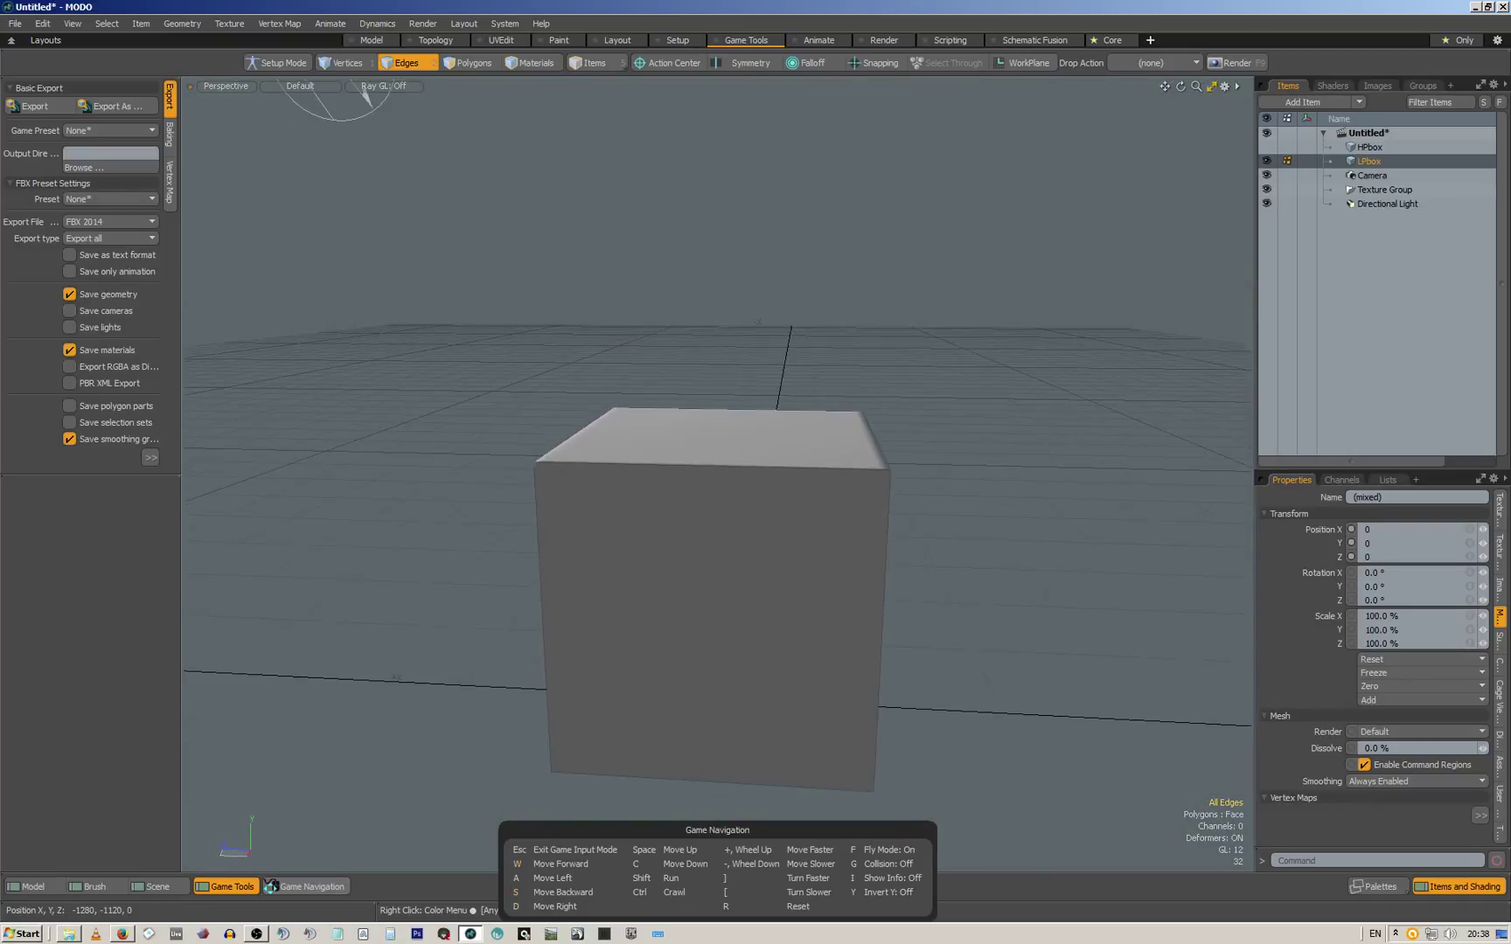
pyautogui.press('s')
pyautogui.press('w')
pyautogui.press('w')
pyautogui.press('a')
pyautogui.press('d')
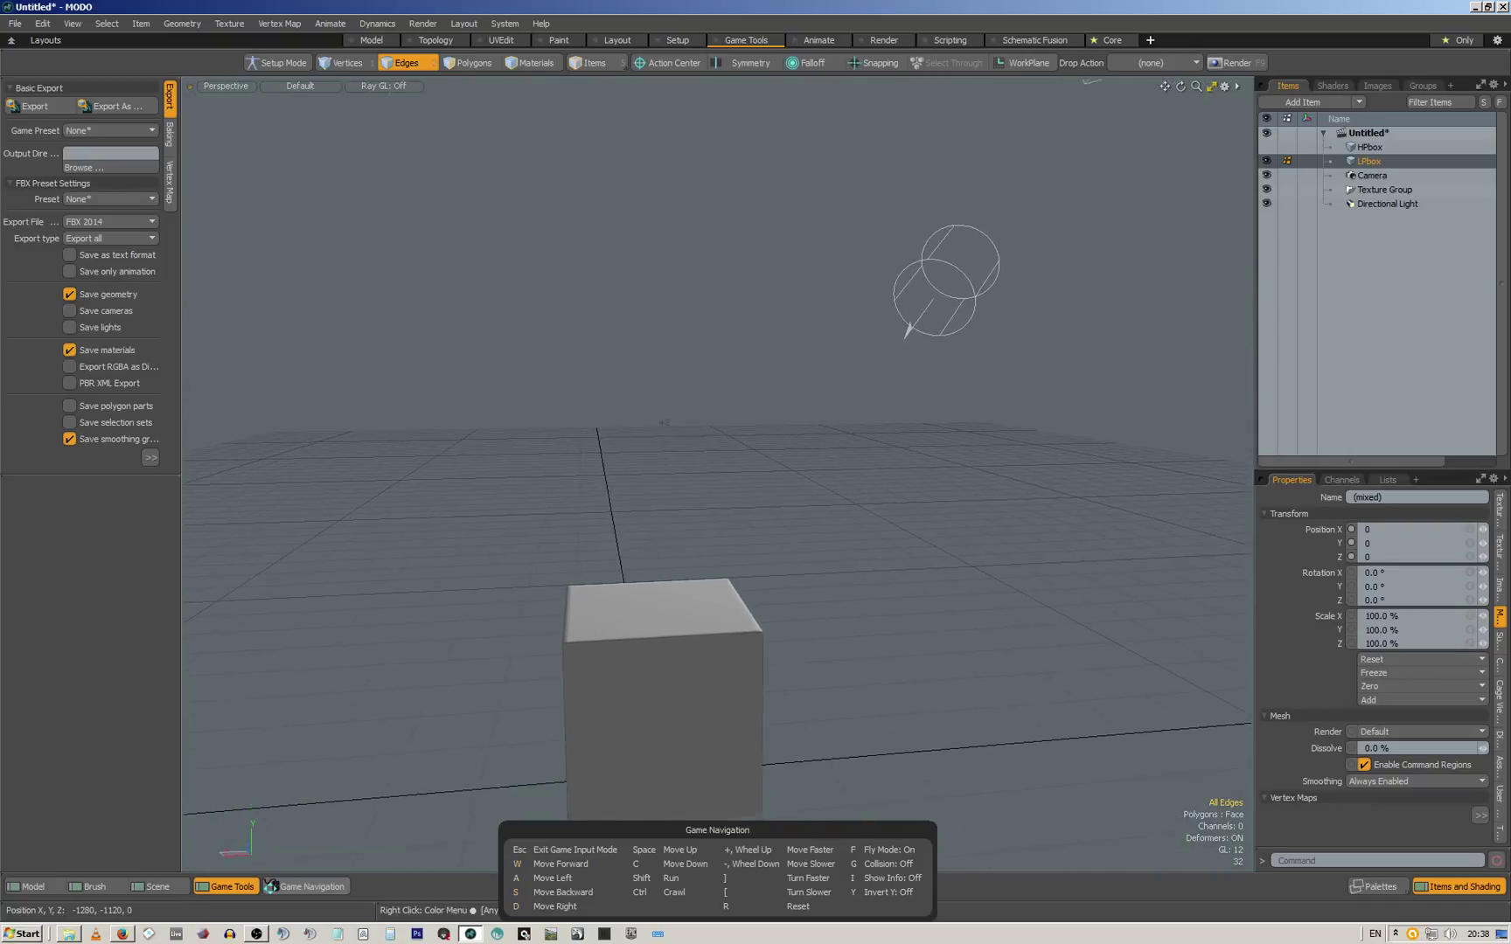
pyautogui.press('Escape')
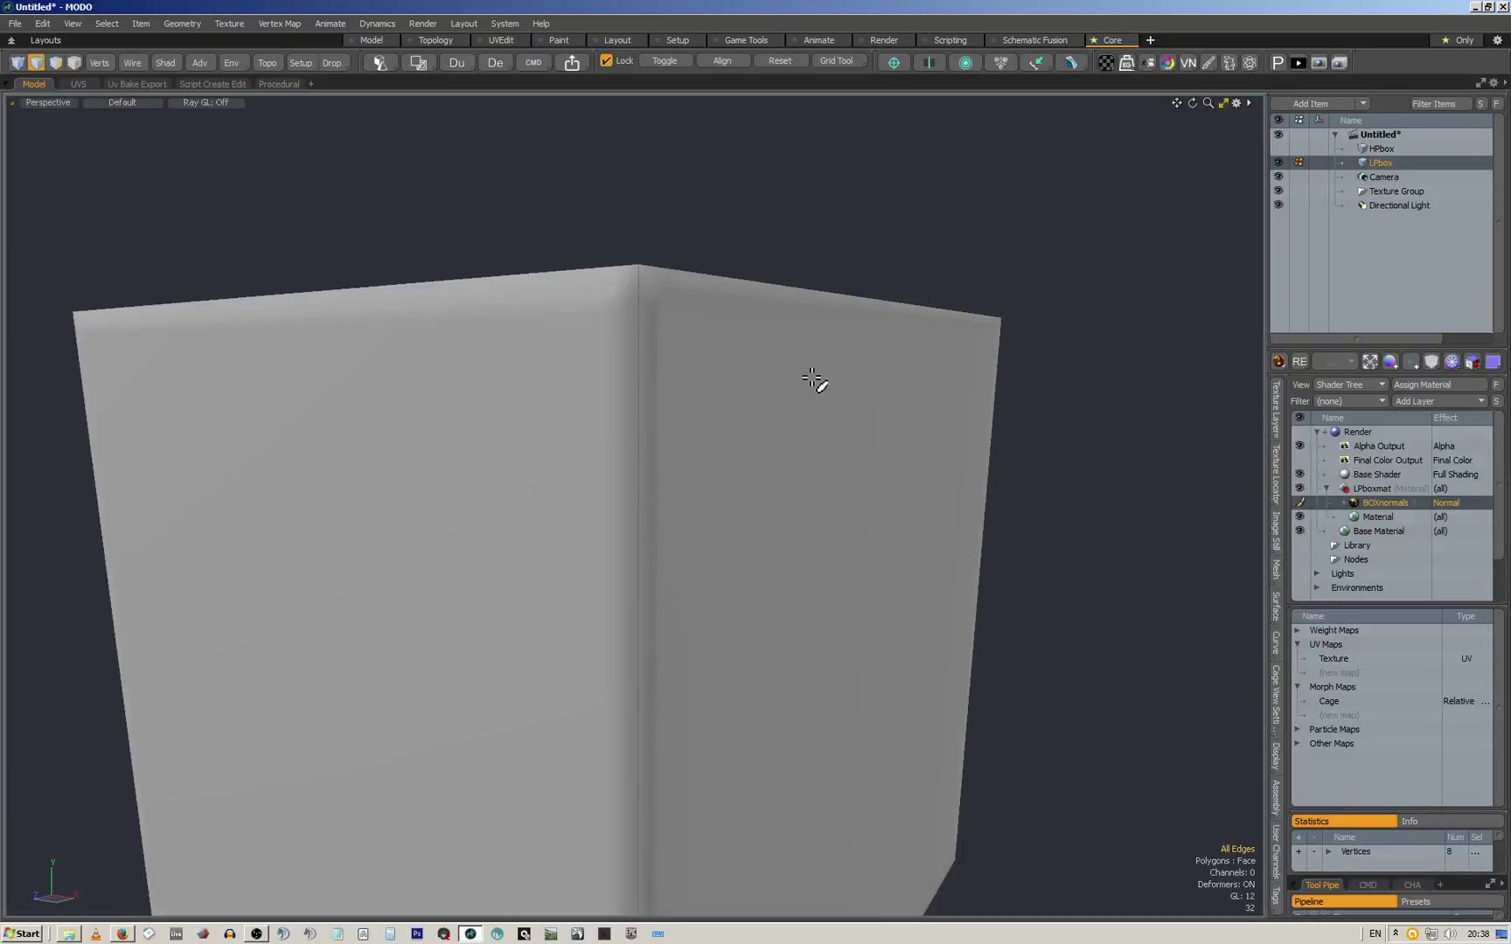
# Return to the Core layout, view the baked box from several angles, and hide the layout switcher
pyautogui.moveTo(797, 381); pyautogui.dragTo(743, 463, button='right')
pyautogui.keyDown('alt'); pyautogui.moveTo(822, 290); pyautogui.dragTo(792, 468); pyautogui.keyUp('alt')
pyautogui.scroll(-5, 735, 317)
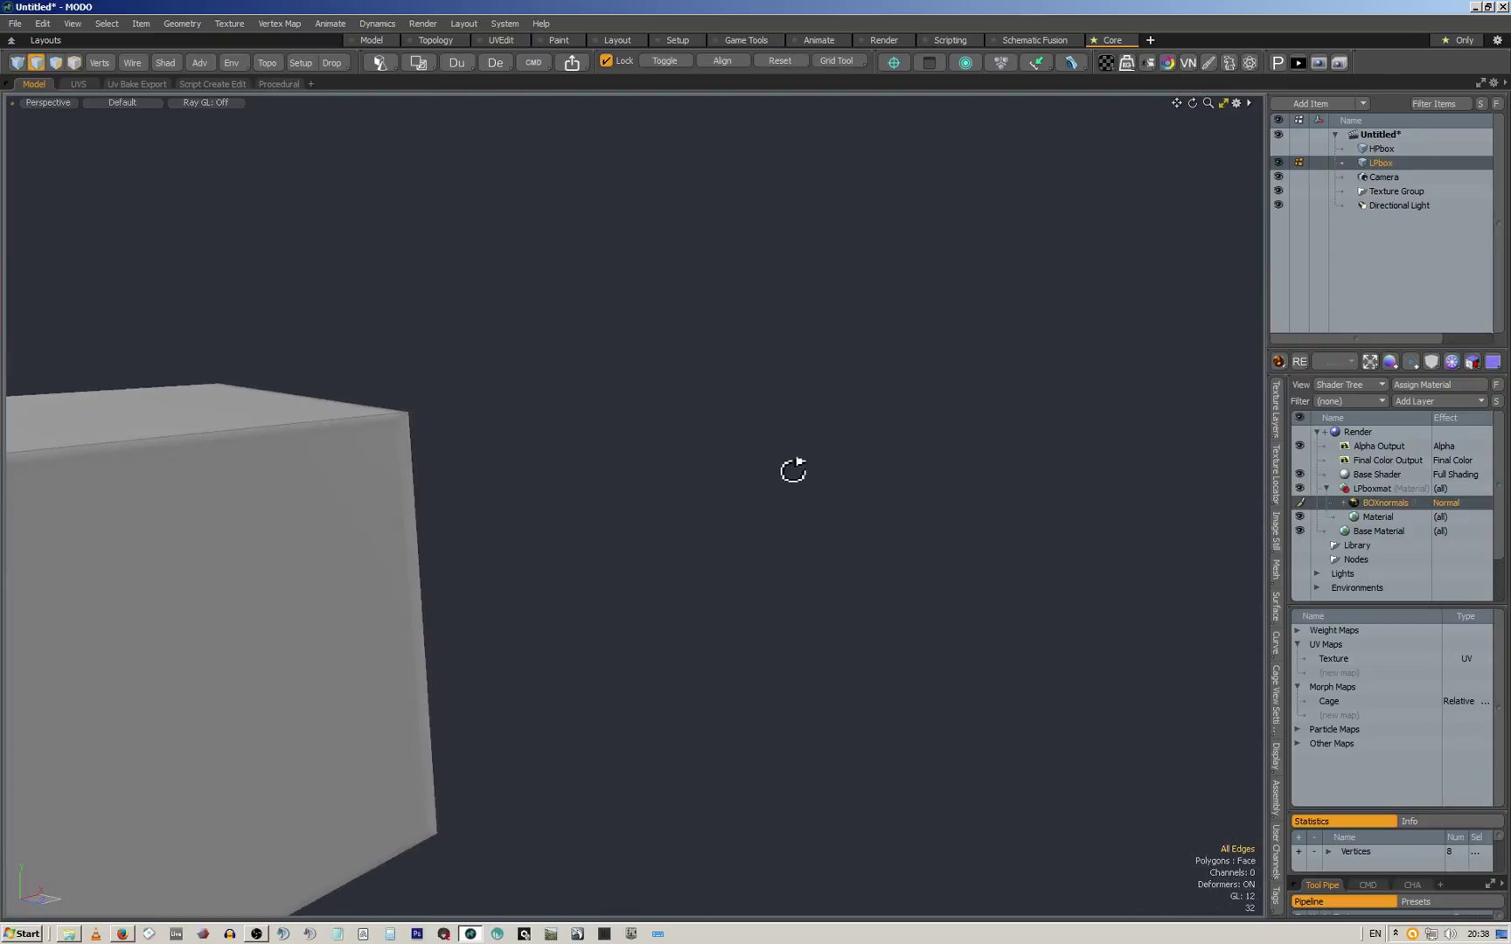
pyautogui.keyDown('alt'); pyautogui.keyDown('shift'); pyautogui.moveTo(281, 547); pyautogui.dragTo(718, 418); pyautogui.keyUp('shift'); pyautogui.keyUp('alt')
pyautogui.keyDown('ctrl'); pyautogui.keyDown('alt'); pyautogui.moveTo(522, 486); pyautogui.dragTo(641, 517); pyautogui.keyUp('alt'); pyautogui.keyUp('ctrl')
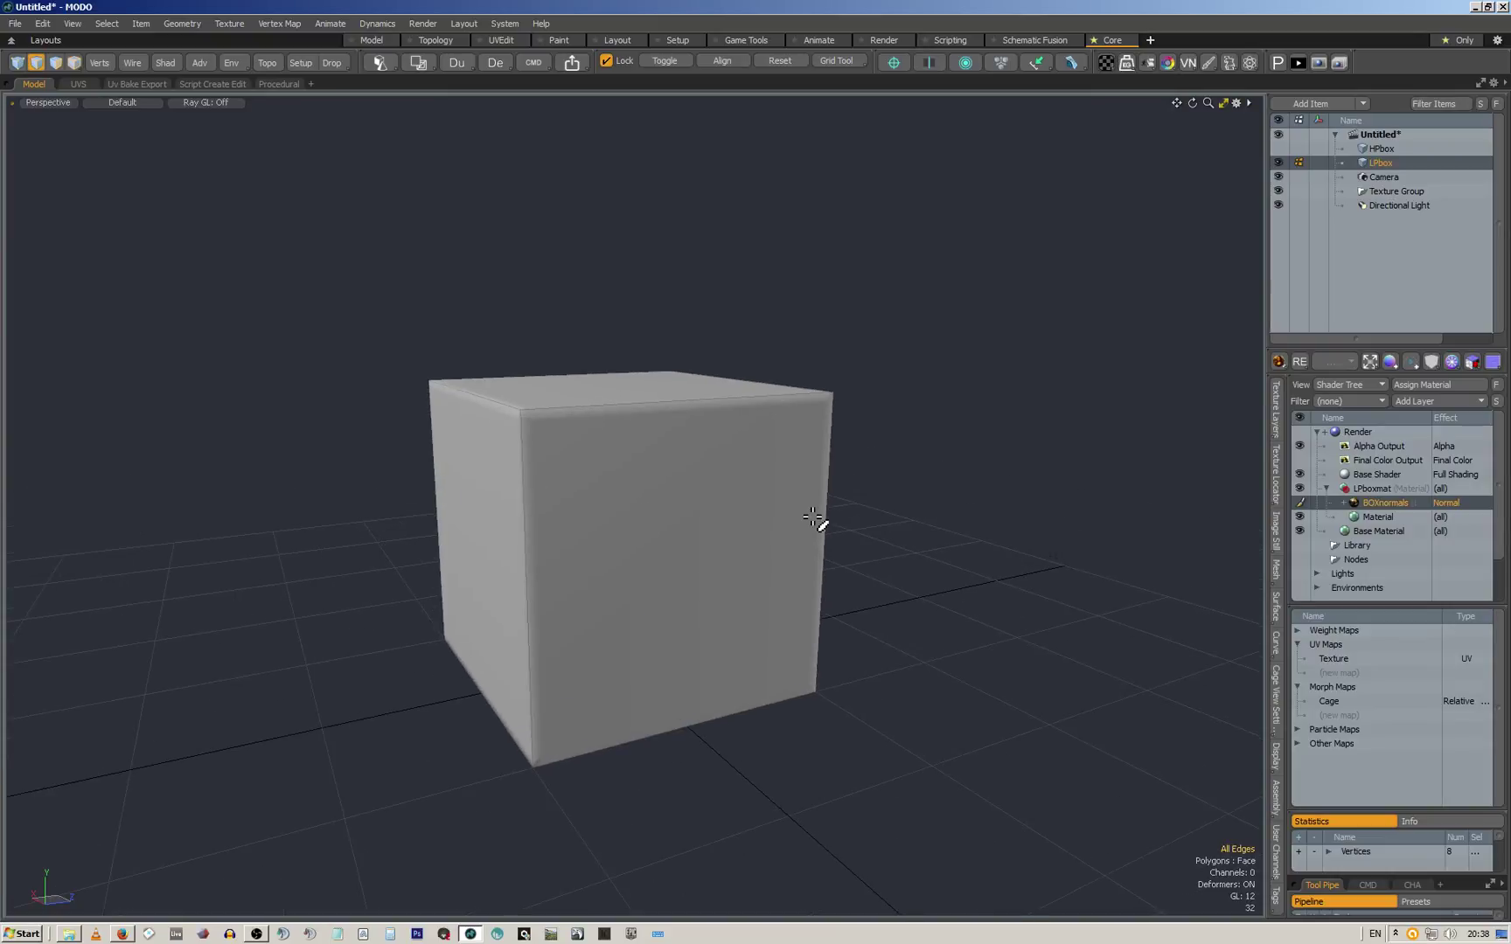
pyautogui.click(13, 41)
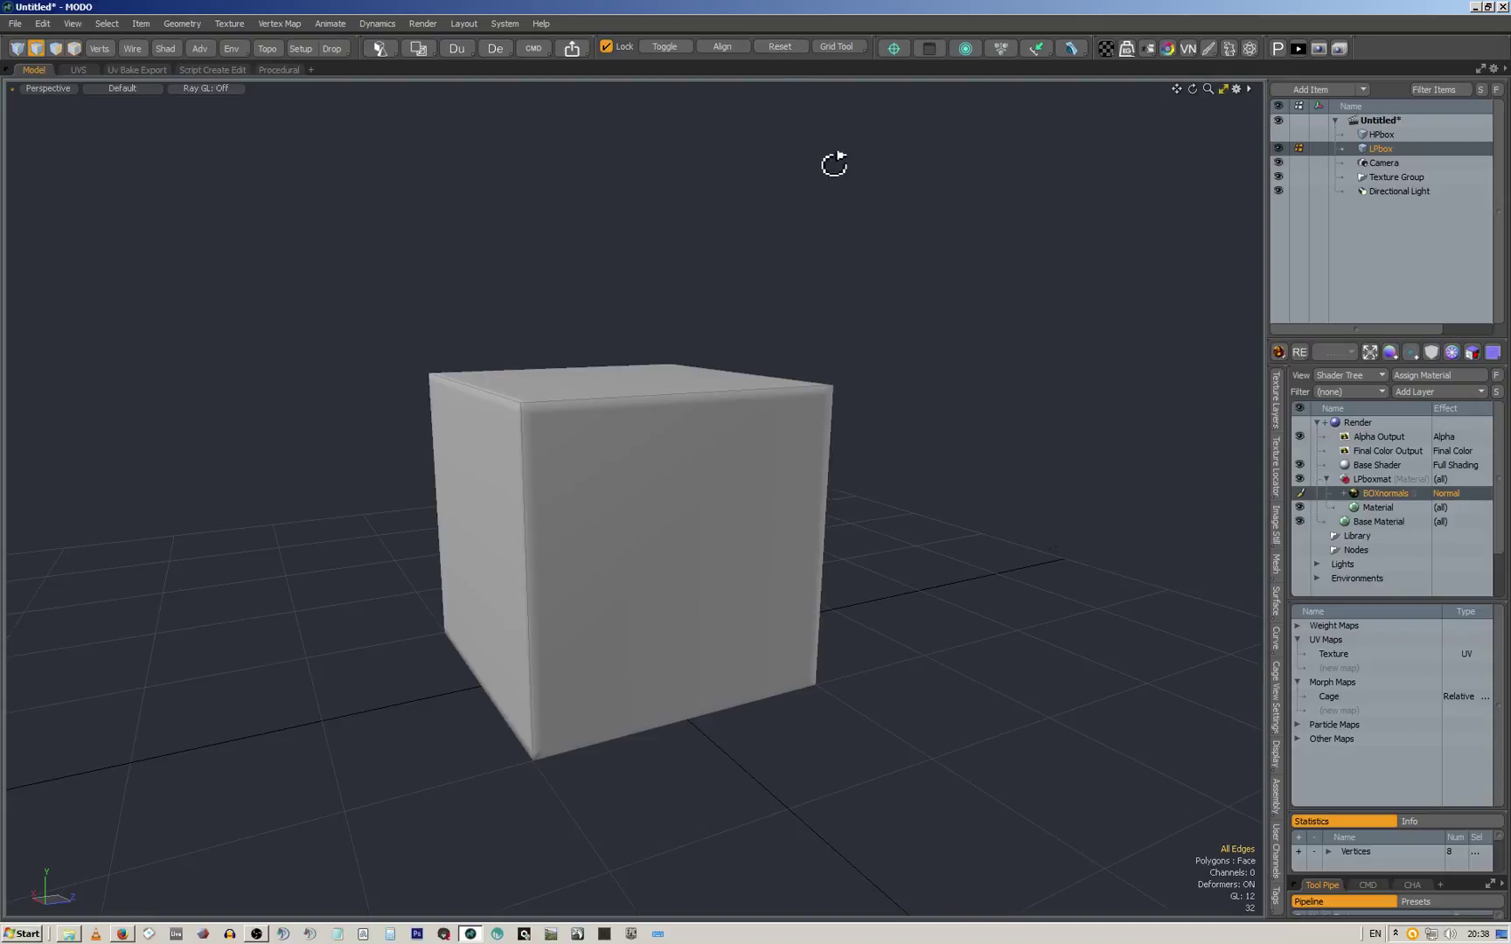
pyautogui.keyDown('alt'); pyautogui.moveTo(834, 162); pyautogui.dragTo(809, 188); pyautogui.keyUp('alt')
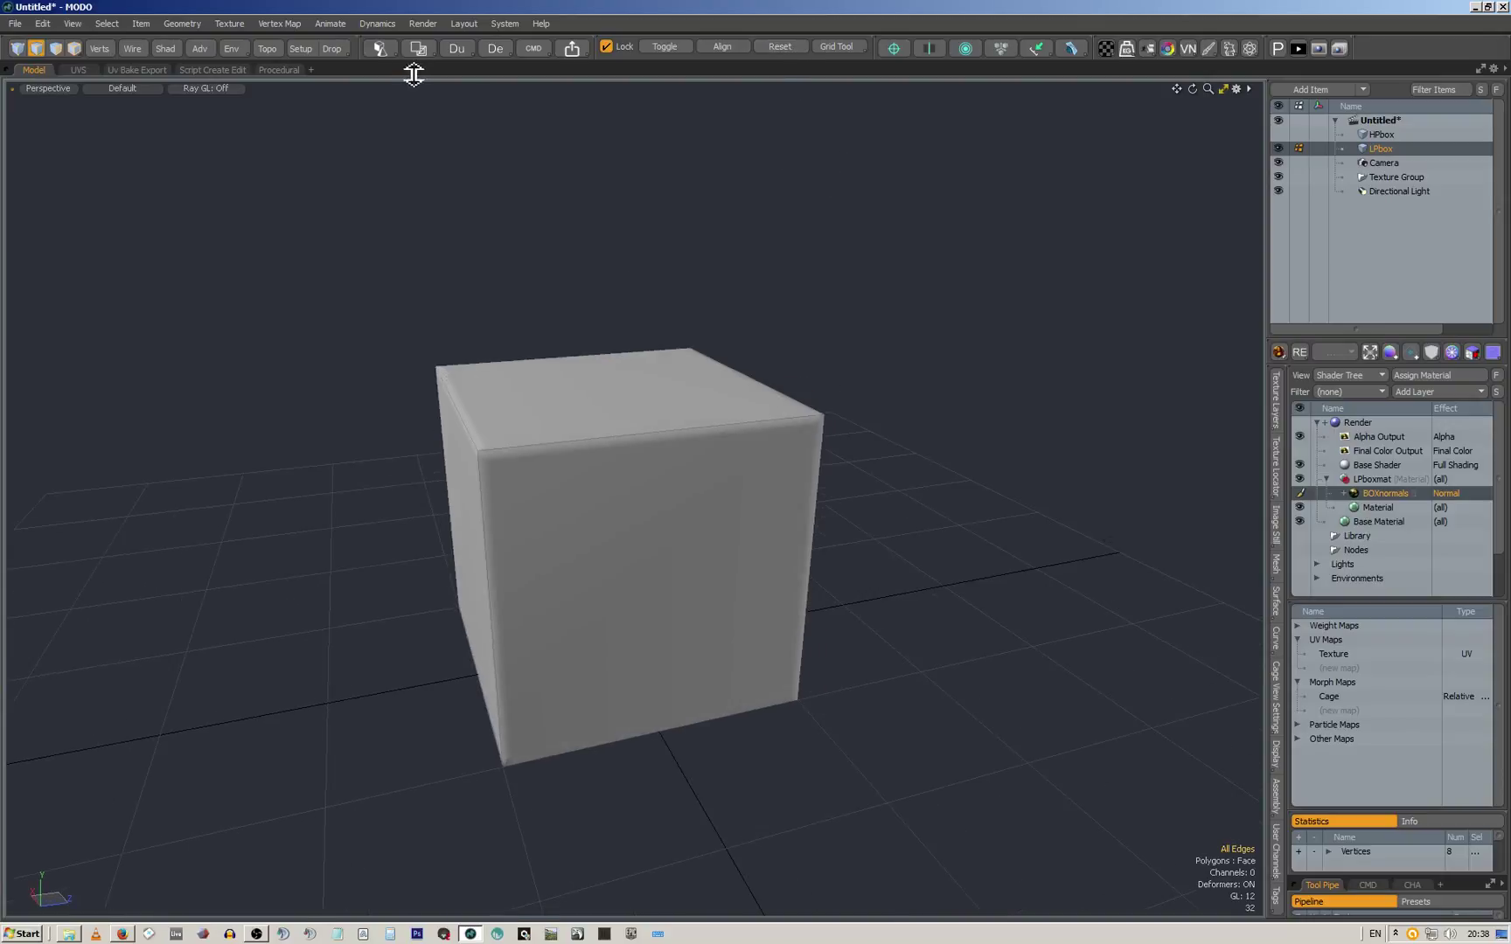
# Switch to the UVS layout and frame the box's baked normal map in the UV view
pyautogui.click(85, 72)
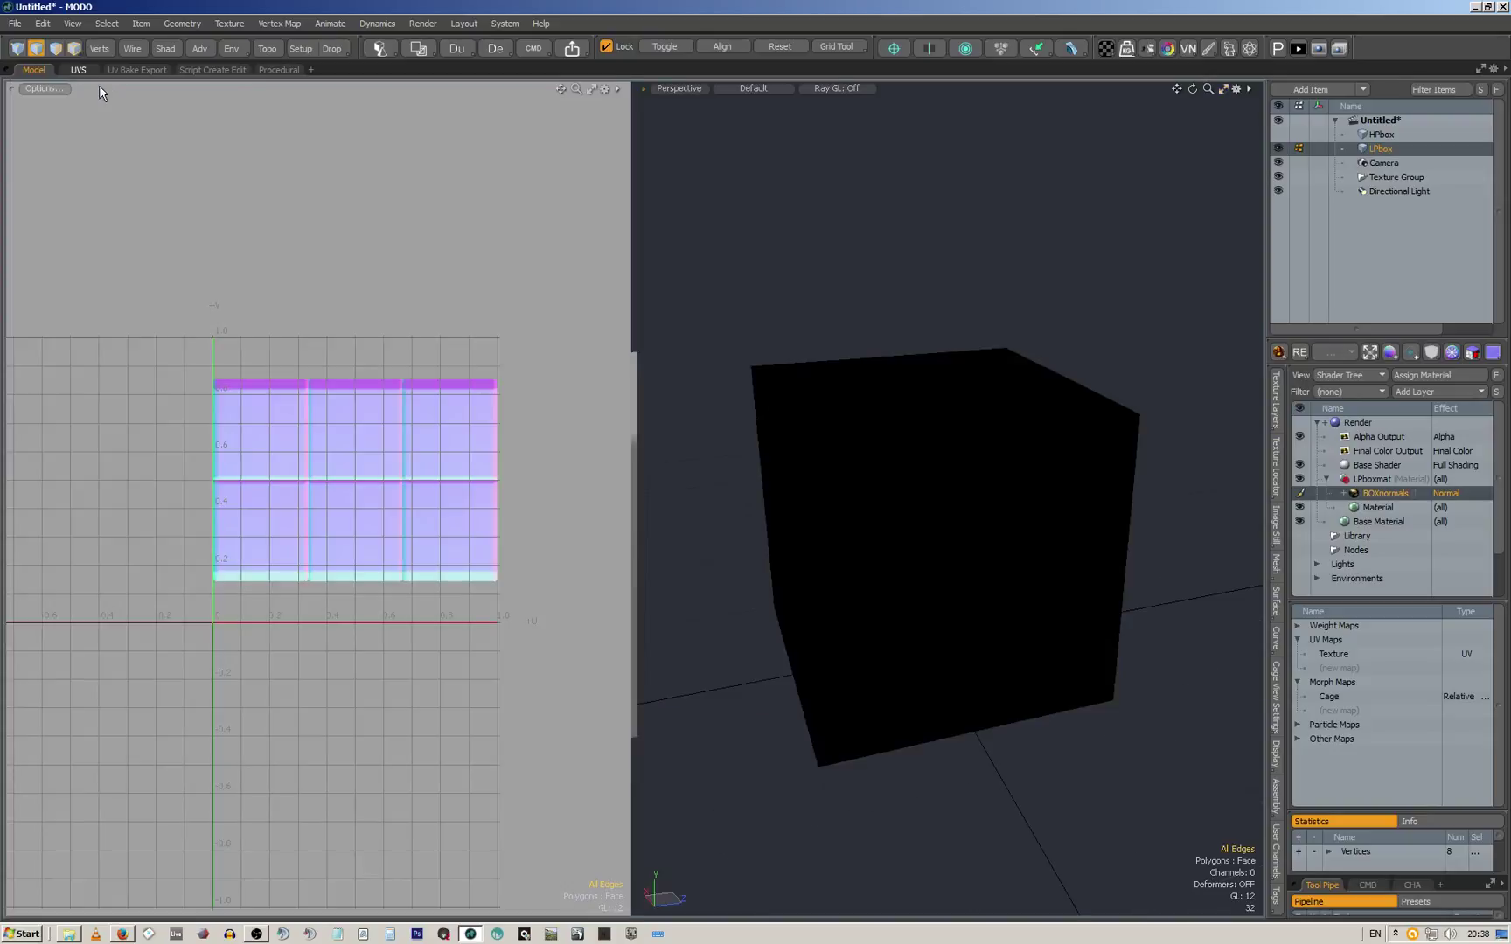
pyautogui.scroll(-5, 369, 515)
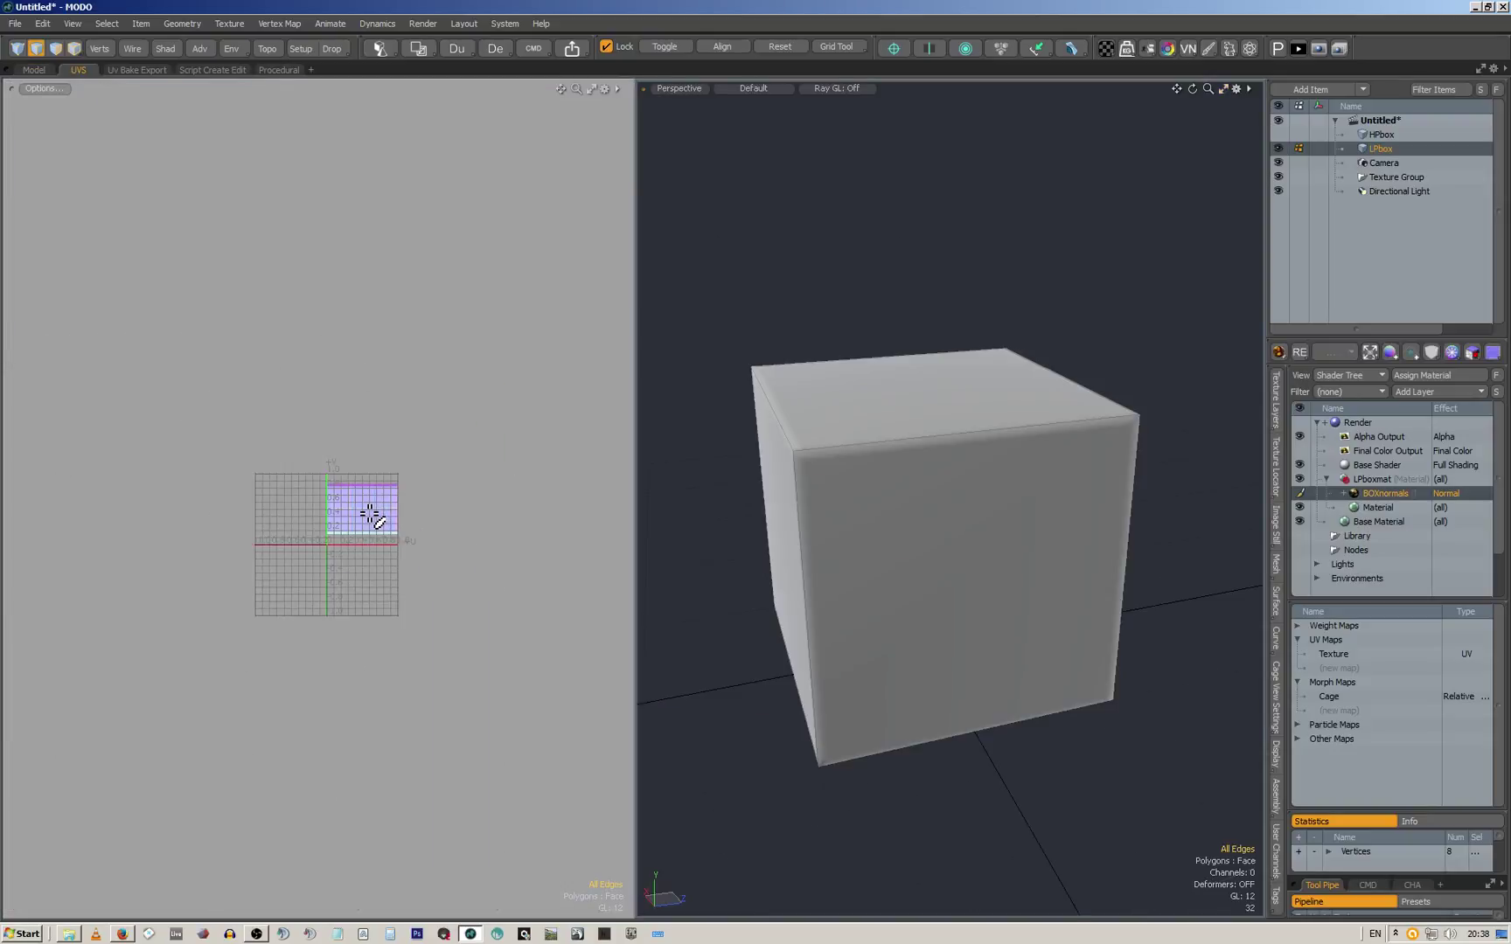
pyautogui.scroll(5, 371, 516)
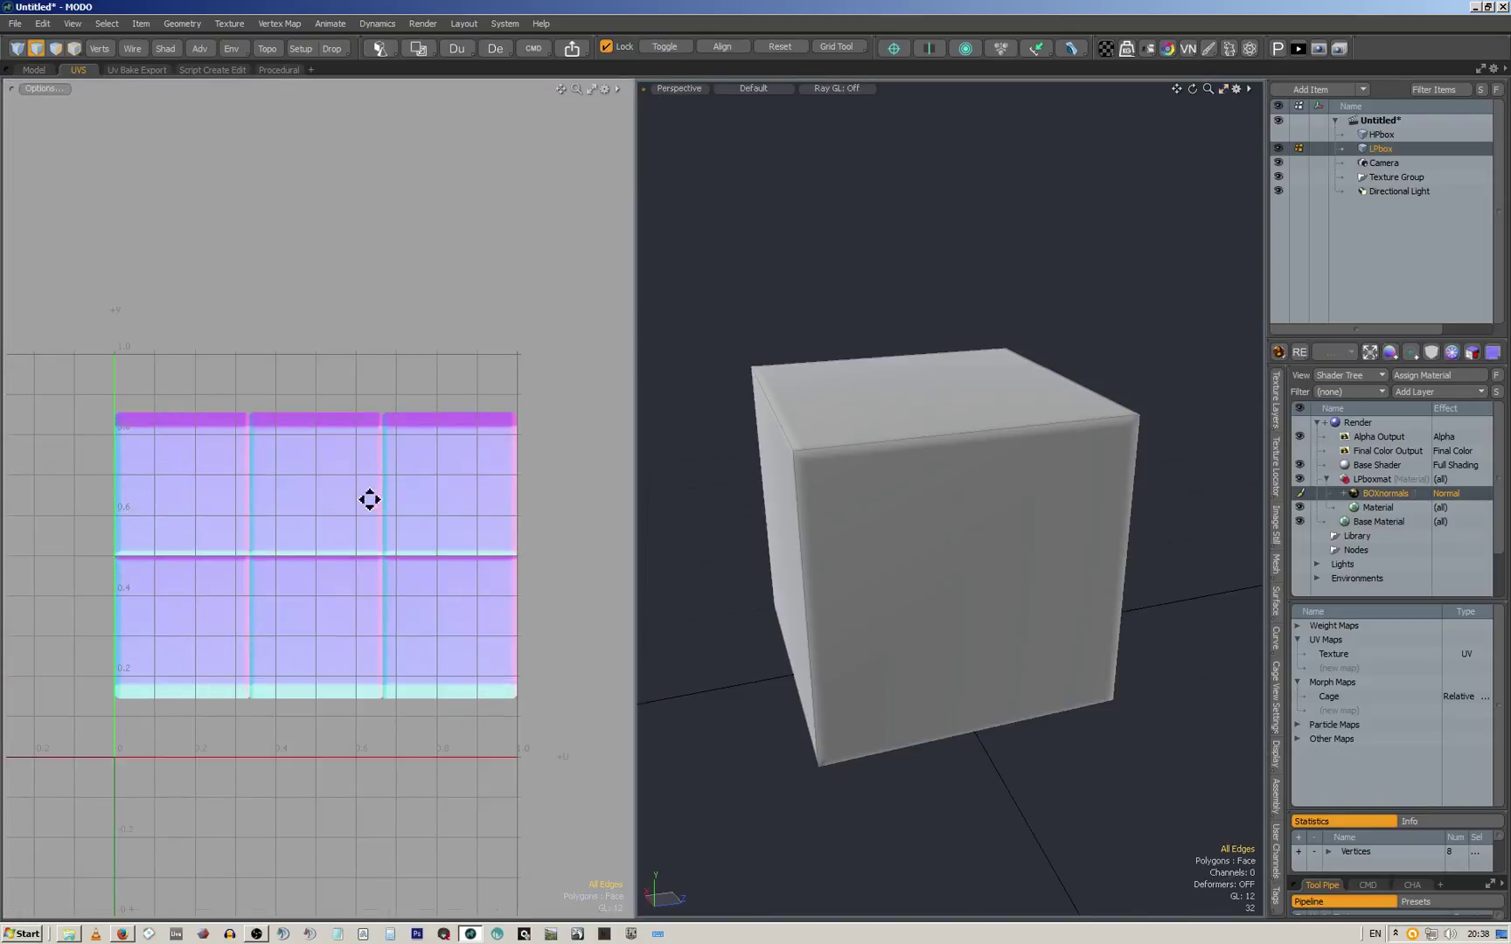
pyautogui.moveTo(370, 499); pyautogui.dragTo(409, 375, button='middle')
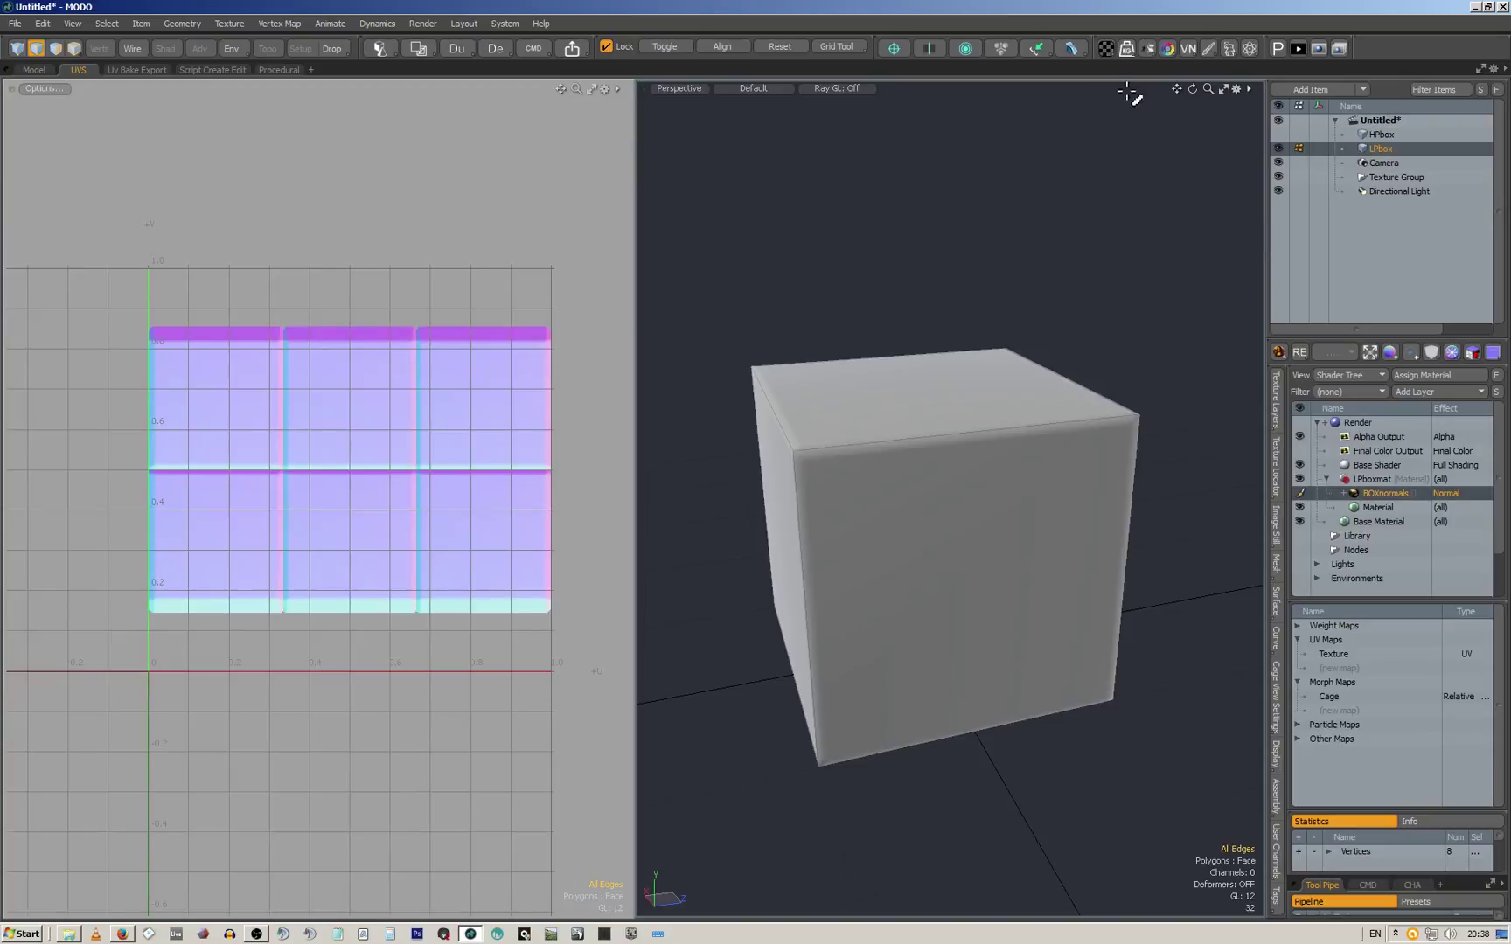
# Open the UV Tools palette and place it along the edge between the UV view and the 3D view
pyautogui.click(1107, 48)
pyautogui.moveTo(1113, 93); pyautogui.dragTo(602, 144)
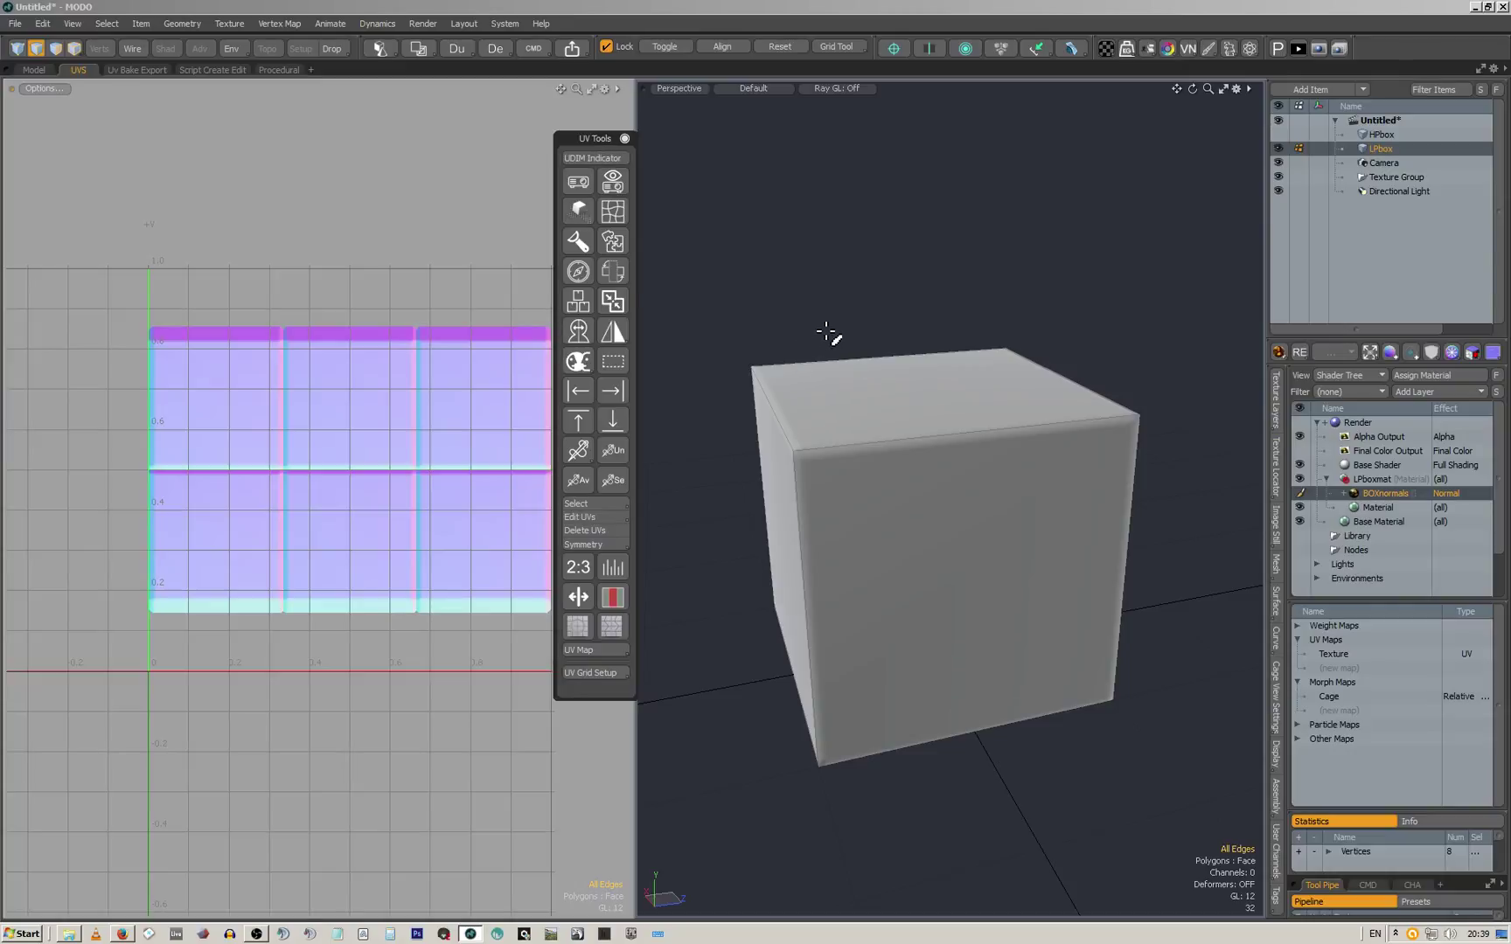
pyautogui.scroll(-2, 469, 351)
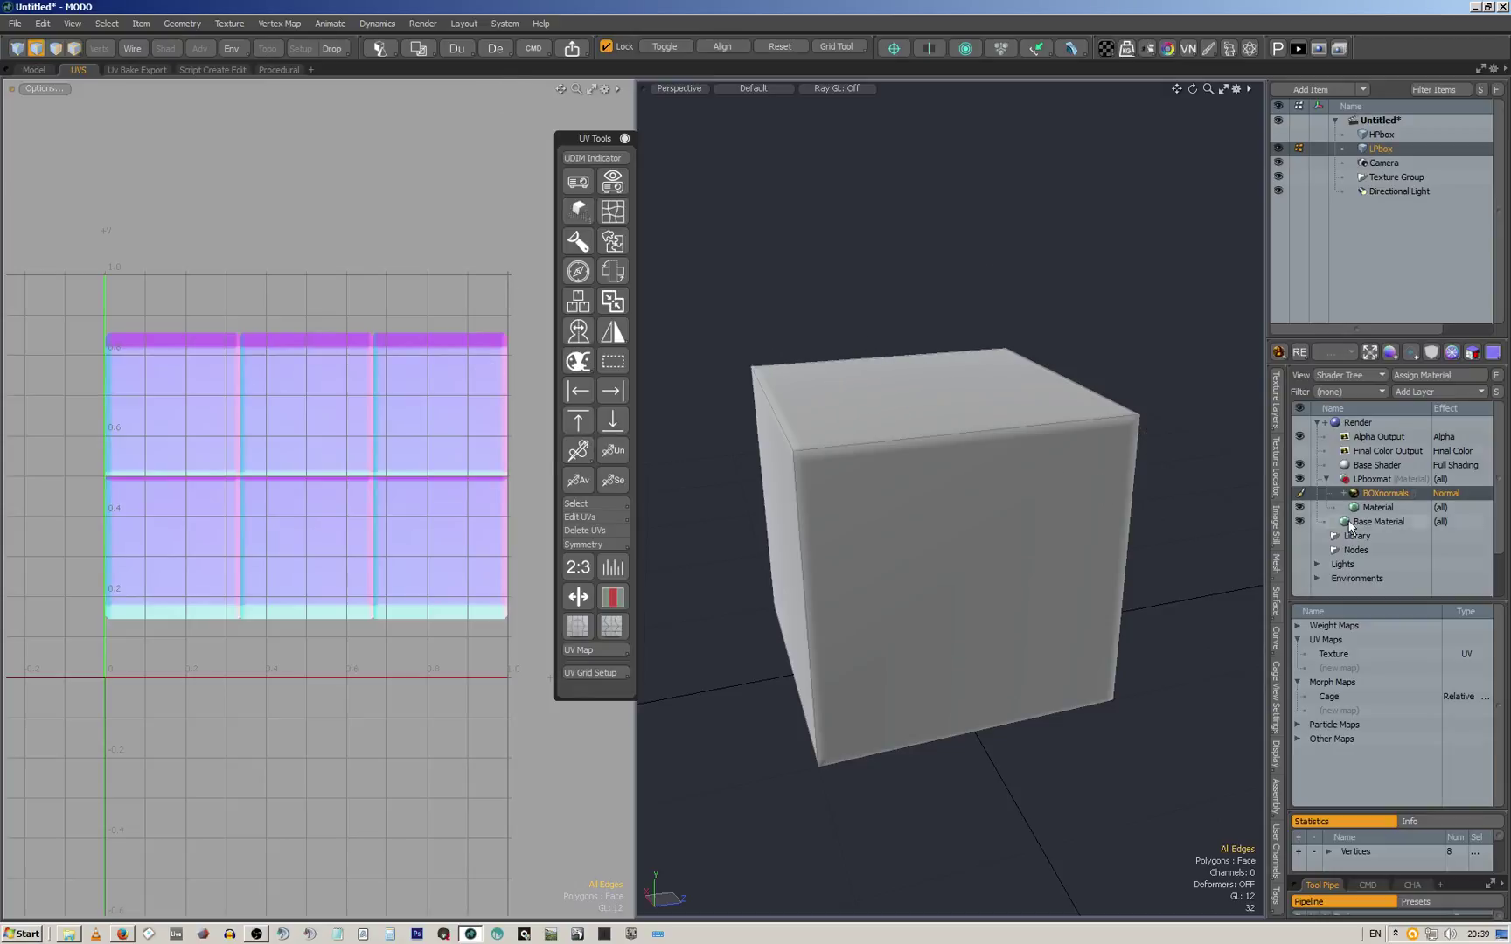
# Hide the BOXnormals layer, select the LPboxmat Material, and display the Texture UV map
pyautogui.click(1300, 494)
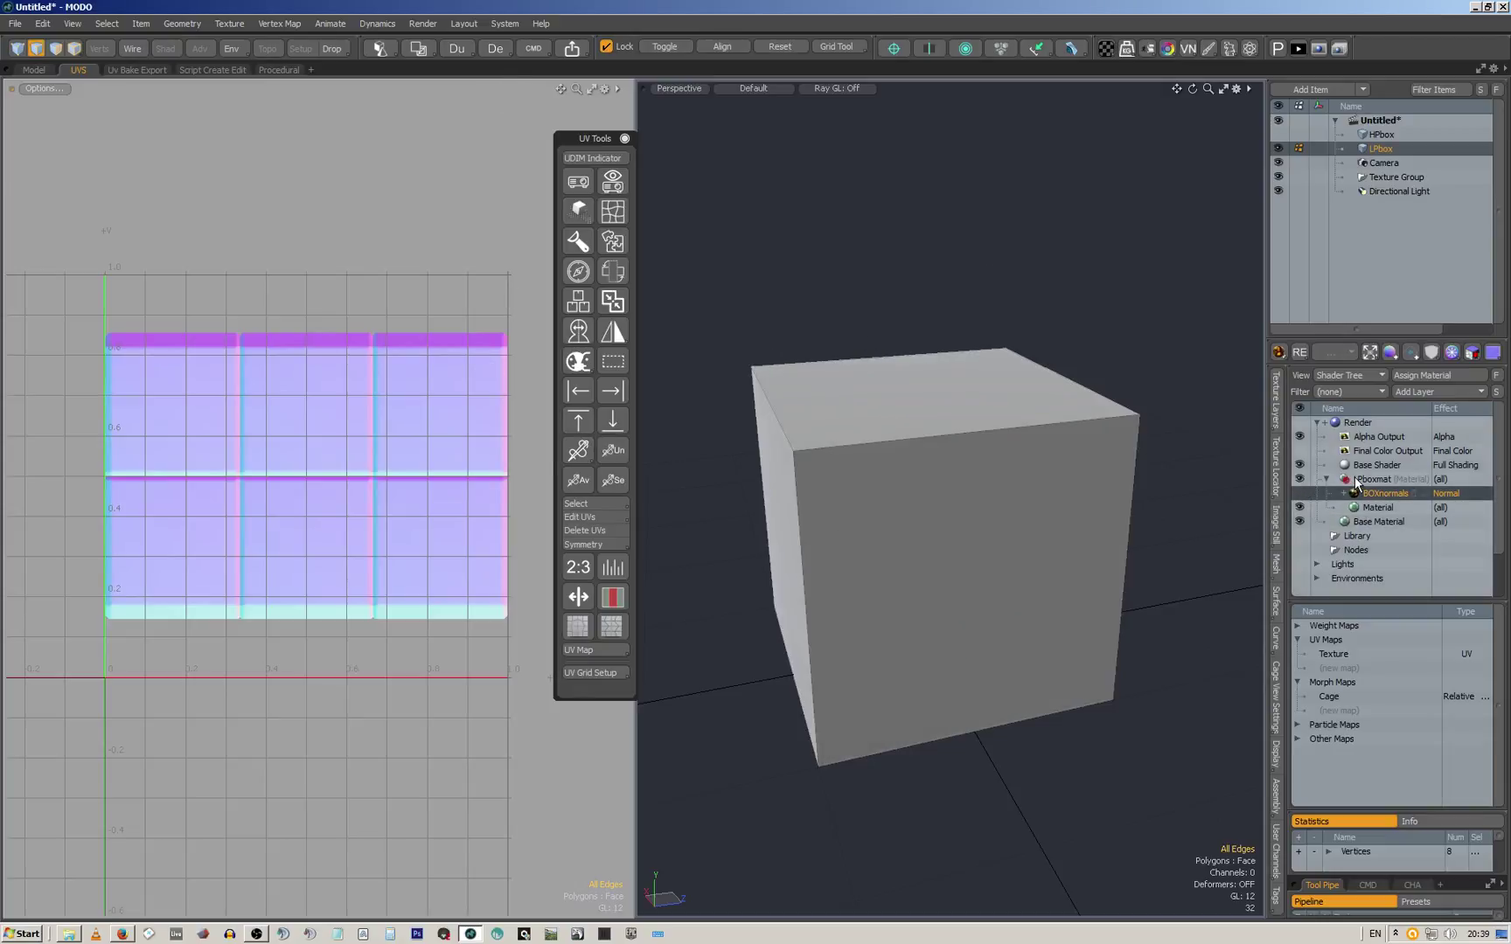
pyautogui.click(1373, 506)
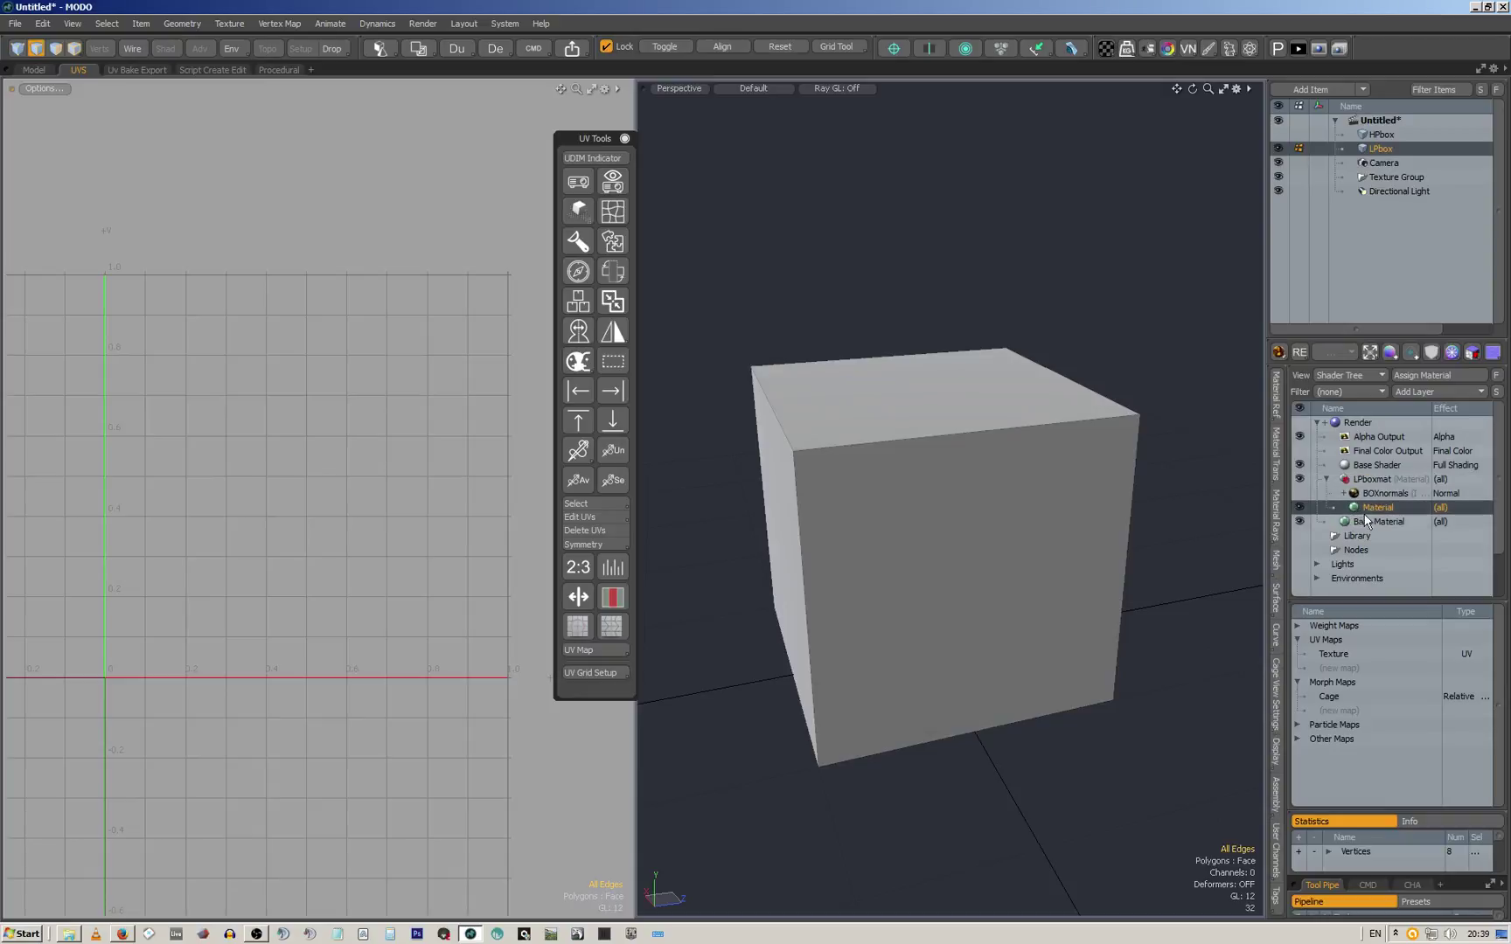
pyautogui.click(1345, 655)
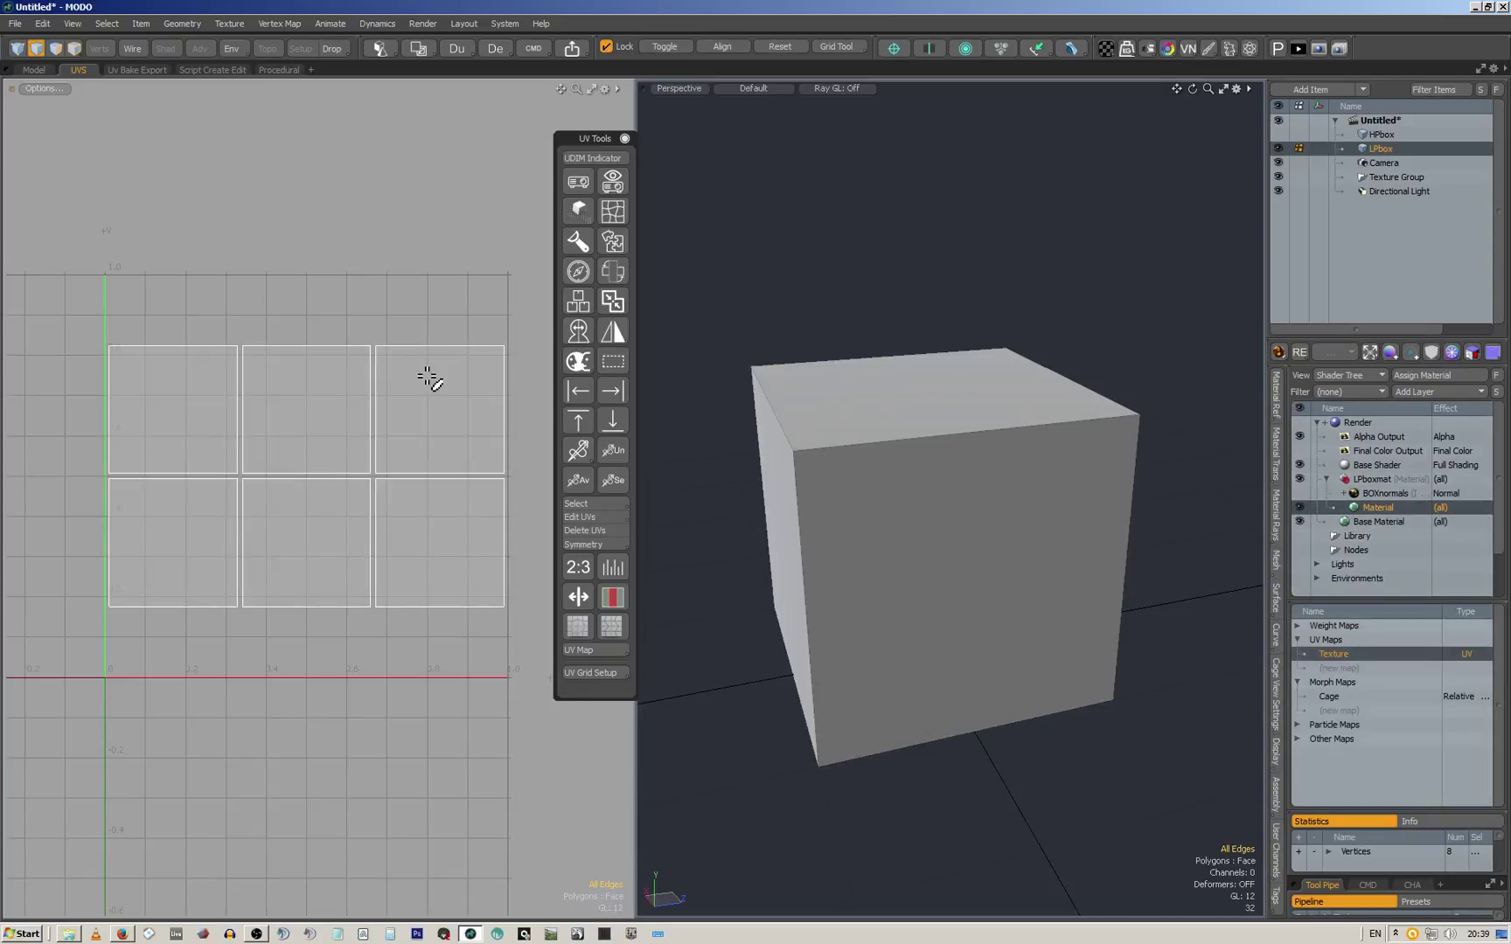
# Maximize the UV view and move the UV Tools palette beside the UV islands
pyautogui.moveTo(613, 148)
pyautogui.mouseDown()
pyautogui.moveTo(689, 150)
pyautogui.moveTo(605, 164)
pyautogui.mouseUp()
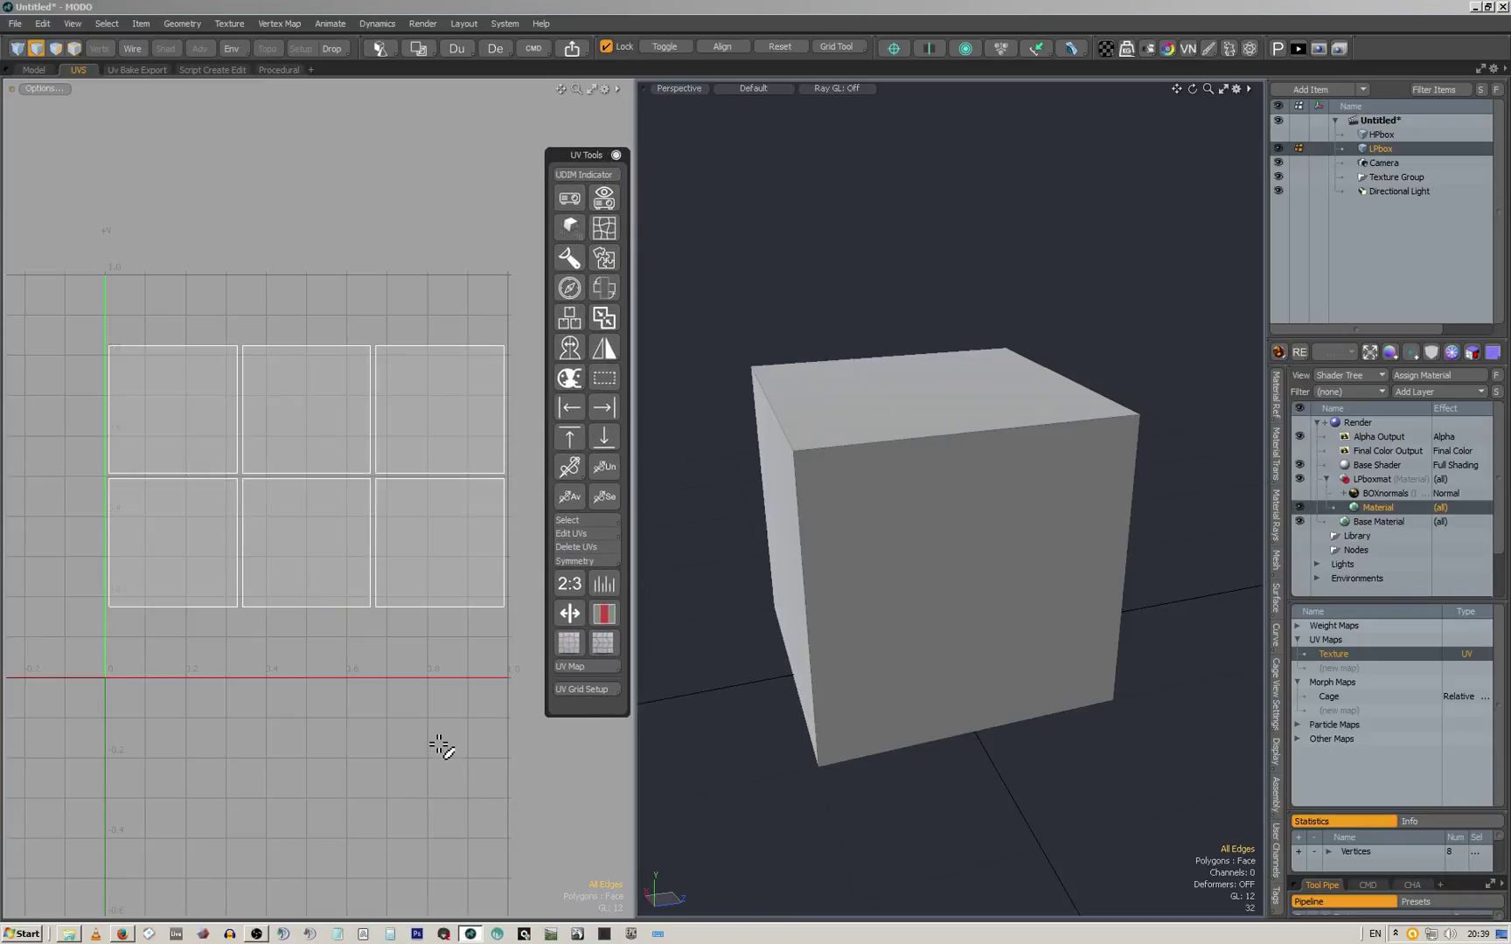
pyautogui.hotkey('ctrl', 'space')
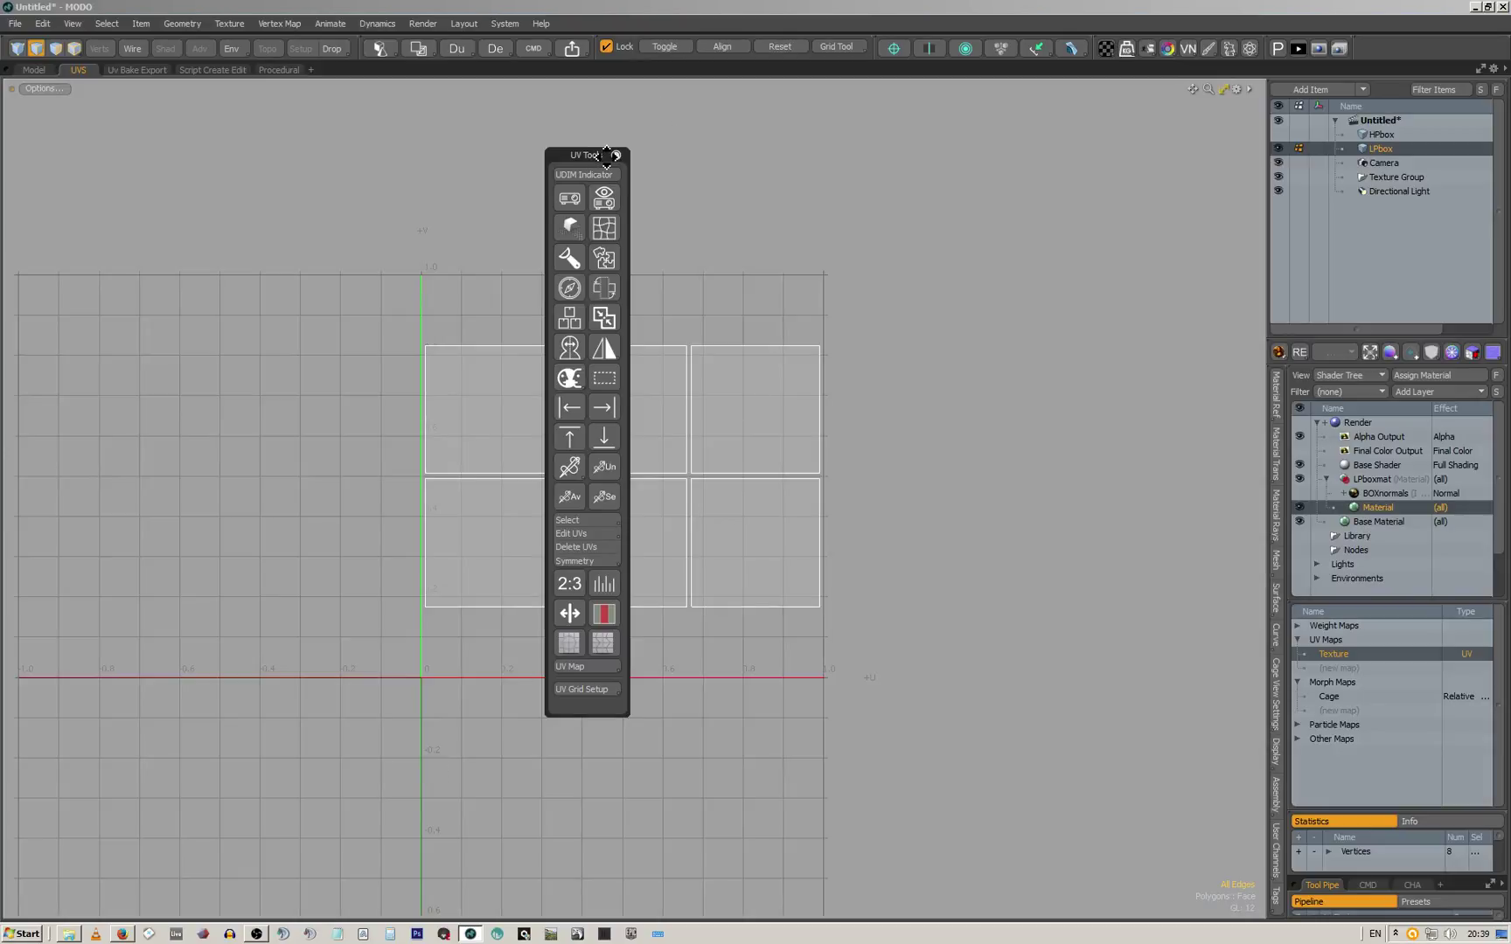
pyautogui.moveTo(606, 155); pyautogui.dragTo(229, 144)
pyautogui.scroll(2, 637, 468)
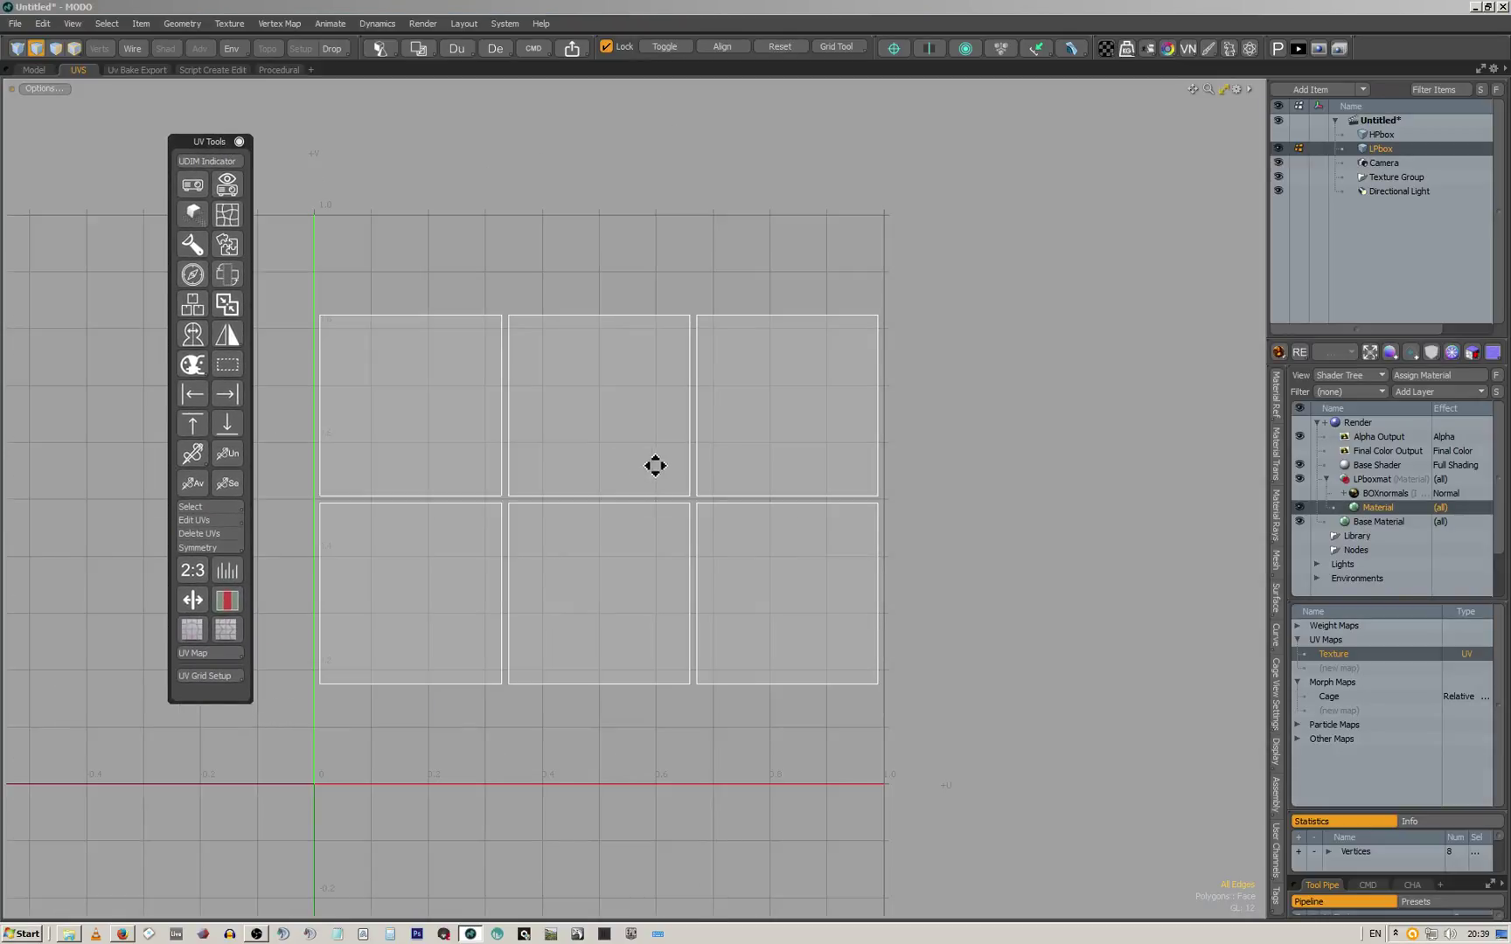
pyautogui.moveTo(655, 465); pyautogui.dragTo(712, 401, button='middle')
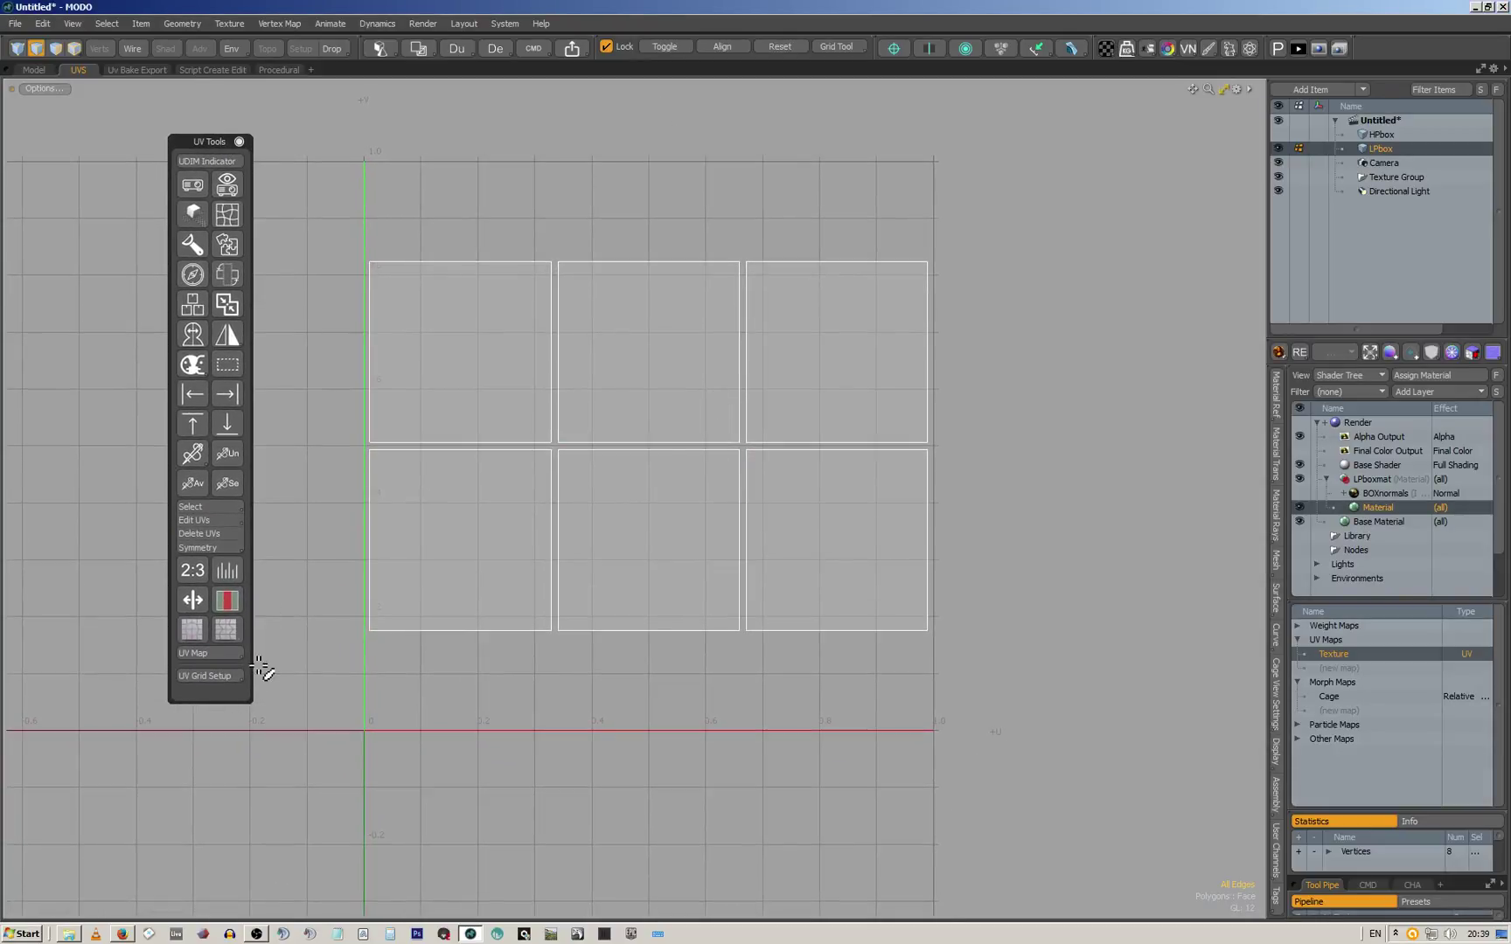
# Open UV Grid Setup, switch to a fixed grid snap of 16 with the Grid Tool, and close the settings
pyautogui.click(210, 676)
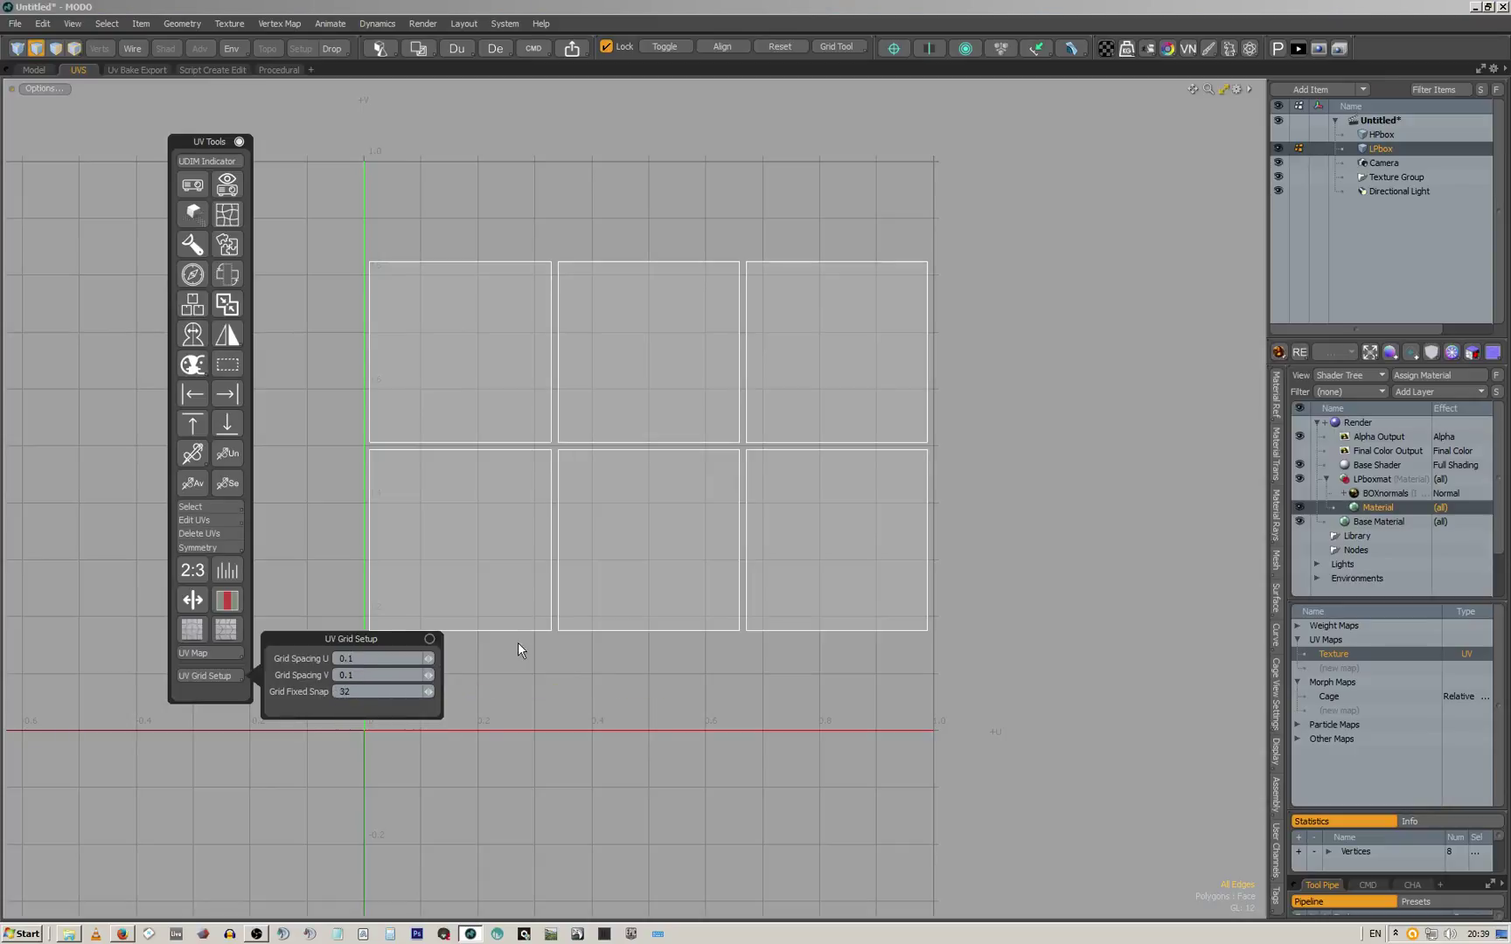
pyautogui.moveTo(354, 639); pyautogui.dragTo(449, 648)
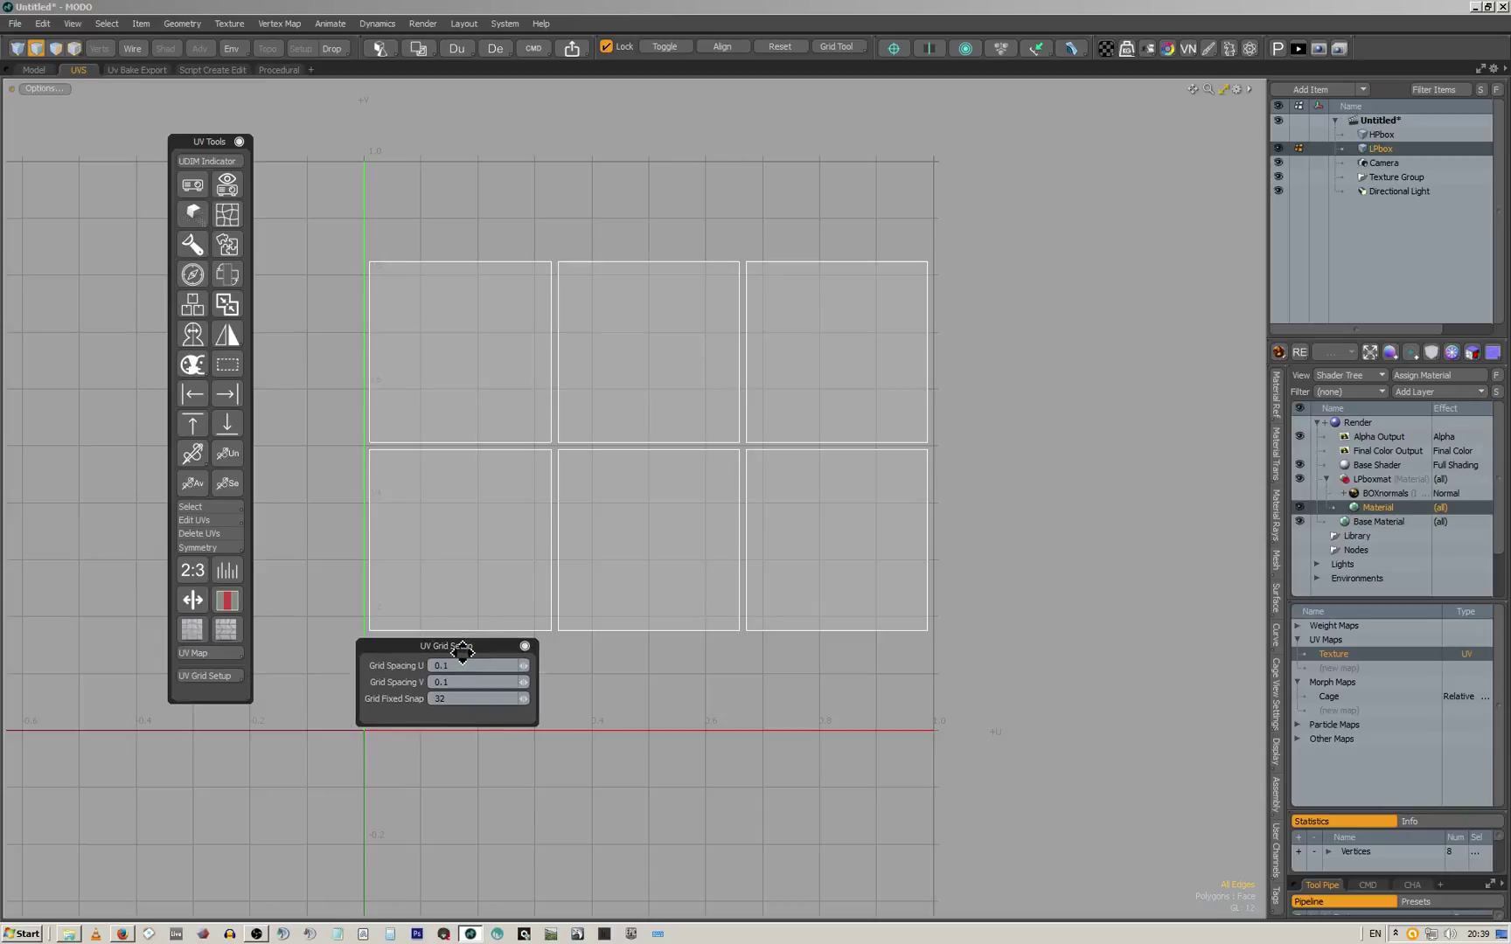
pyautogui.click(845, 47)
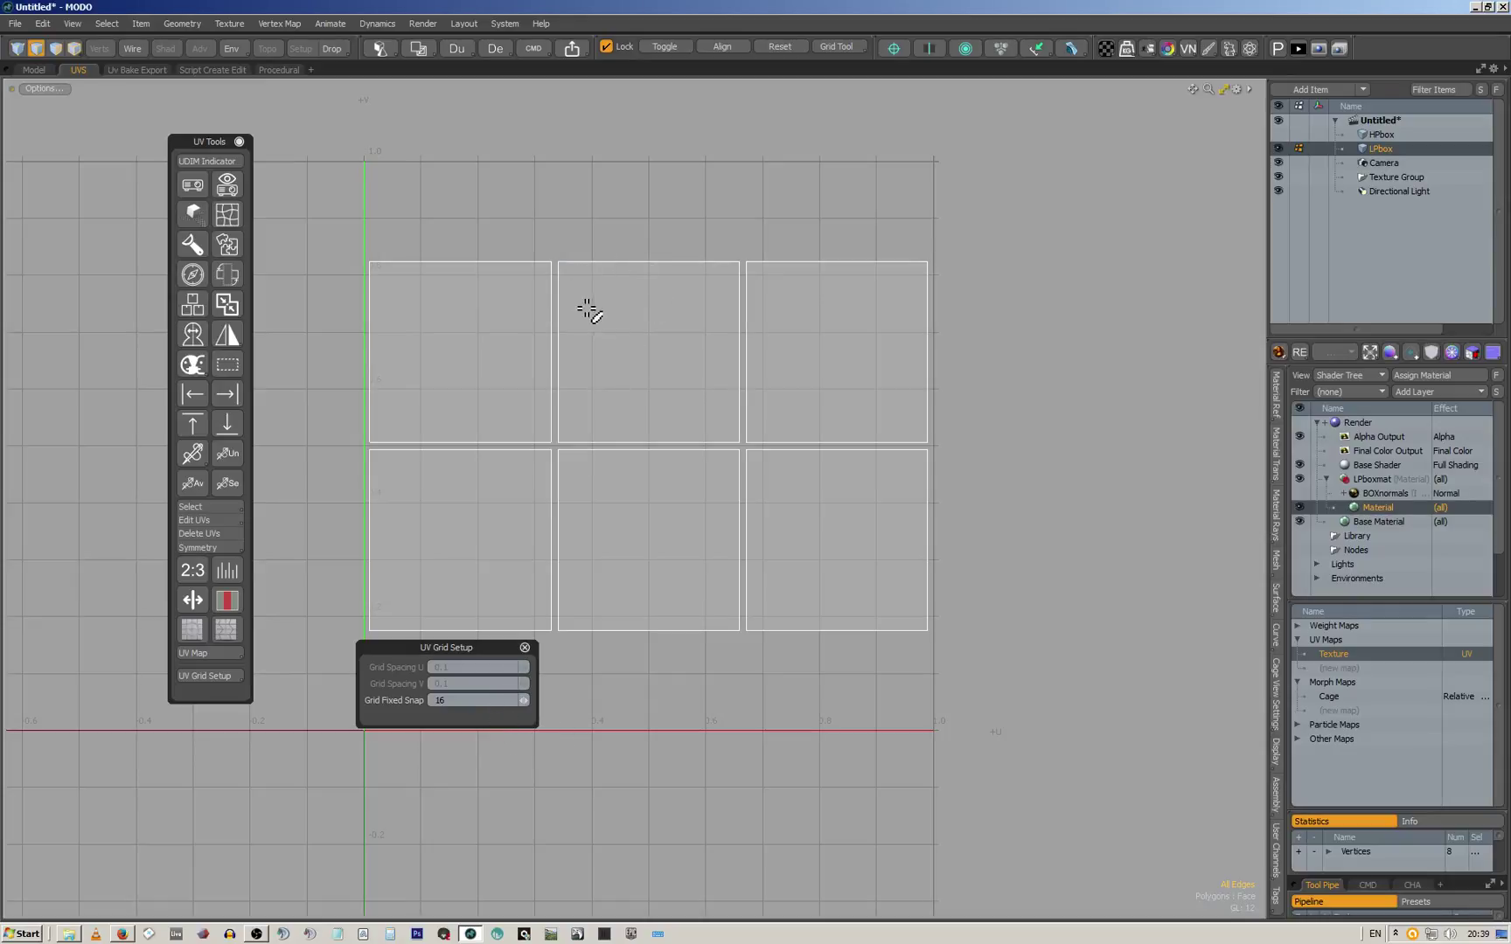
pyautogui.click(525, 647)
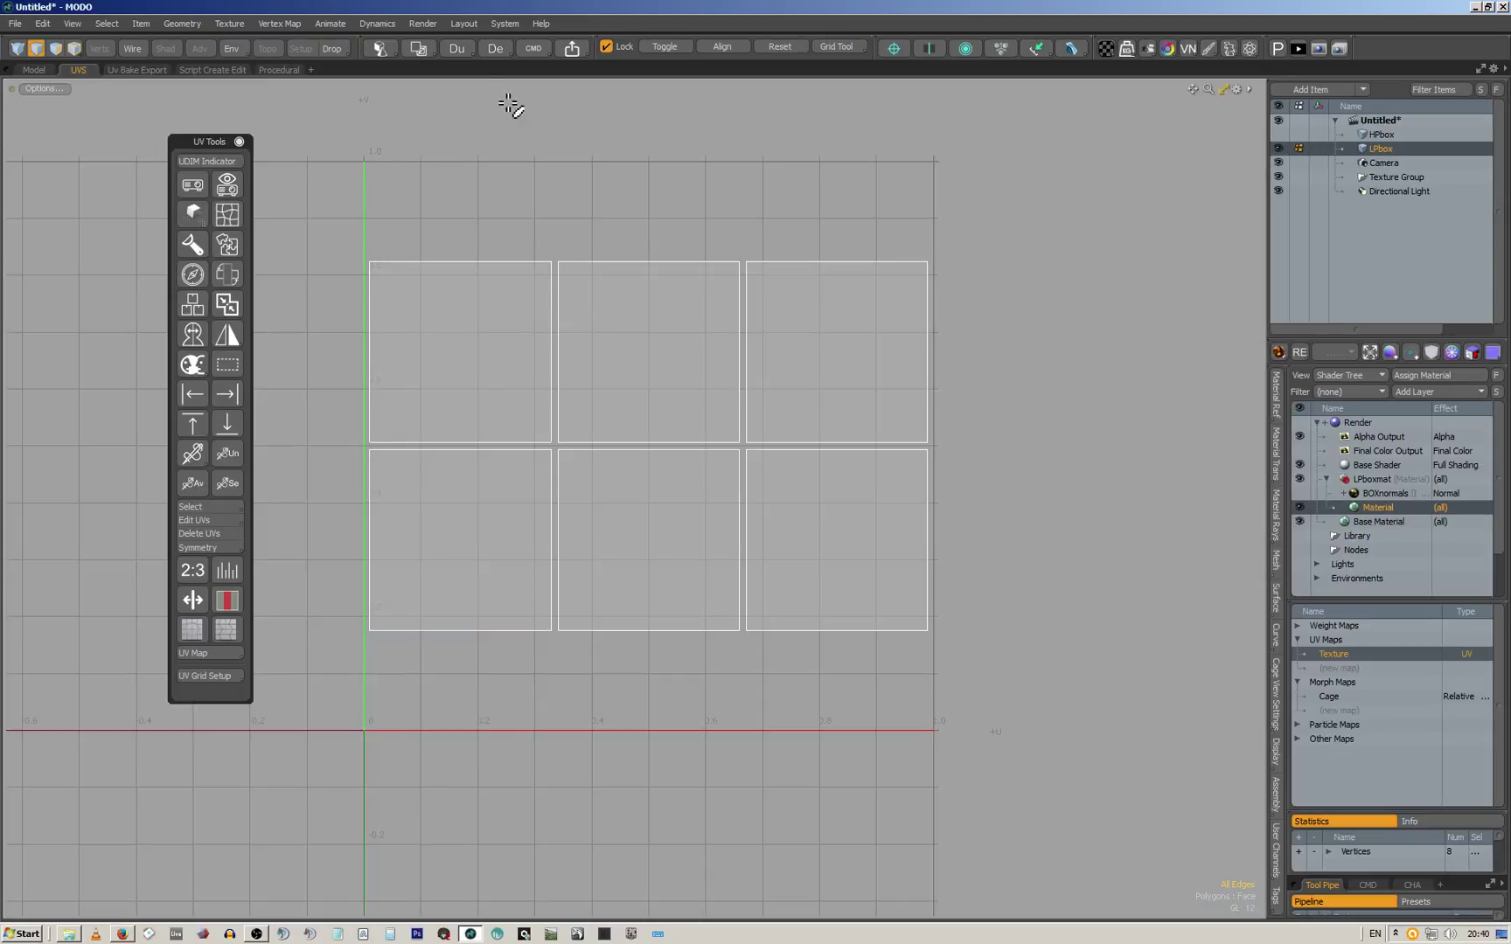
# Check the UV Map selector, detach UV Grid Setup beside the UV islands, and close the UV Tools palette
pyautogui.scroll(-1, 705, 235)
pyautogui.keyDown('alt'); pyautogui.moveTo(705, 236); pyautogui.dragTo(718, 263); pyautogui.keyUp('alt')
pyautogui.scroll(1, 744, 254)
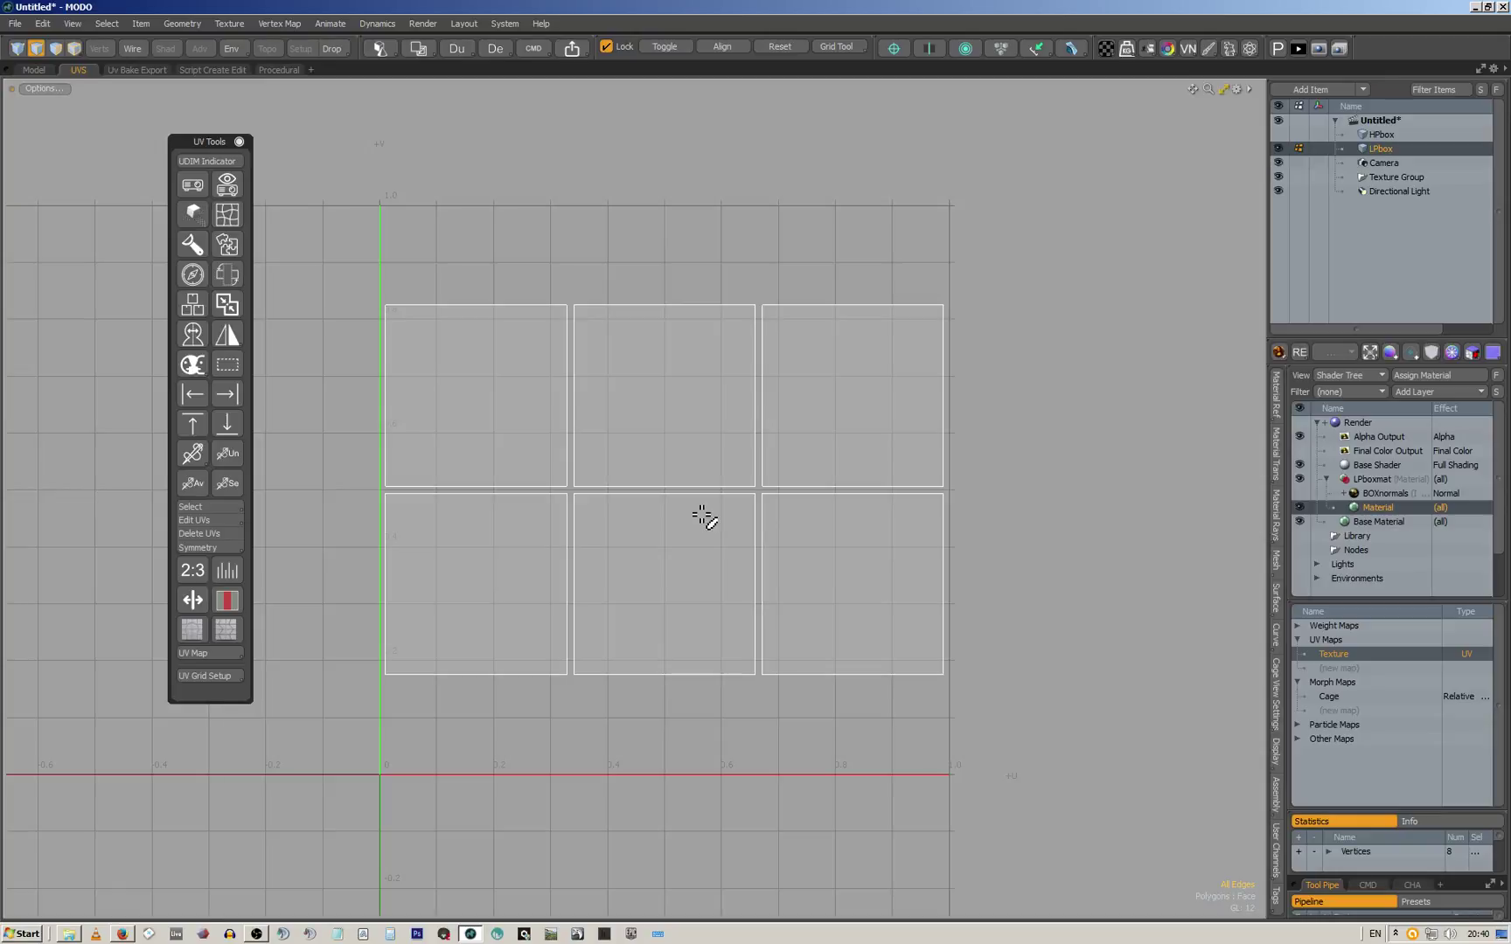
pyautogui.click(229, 653)
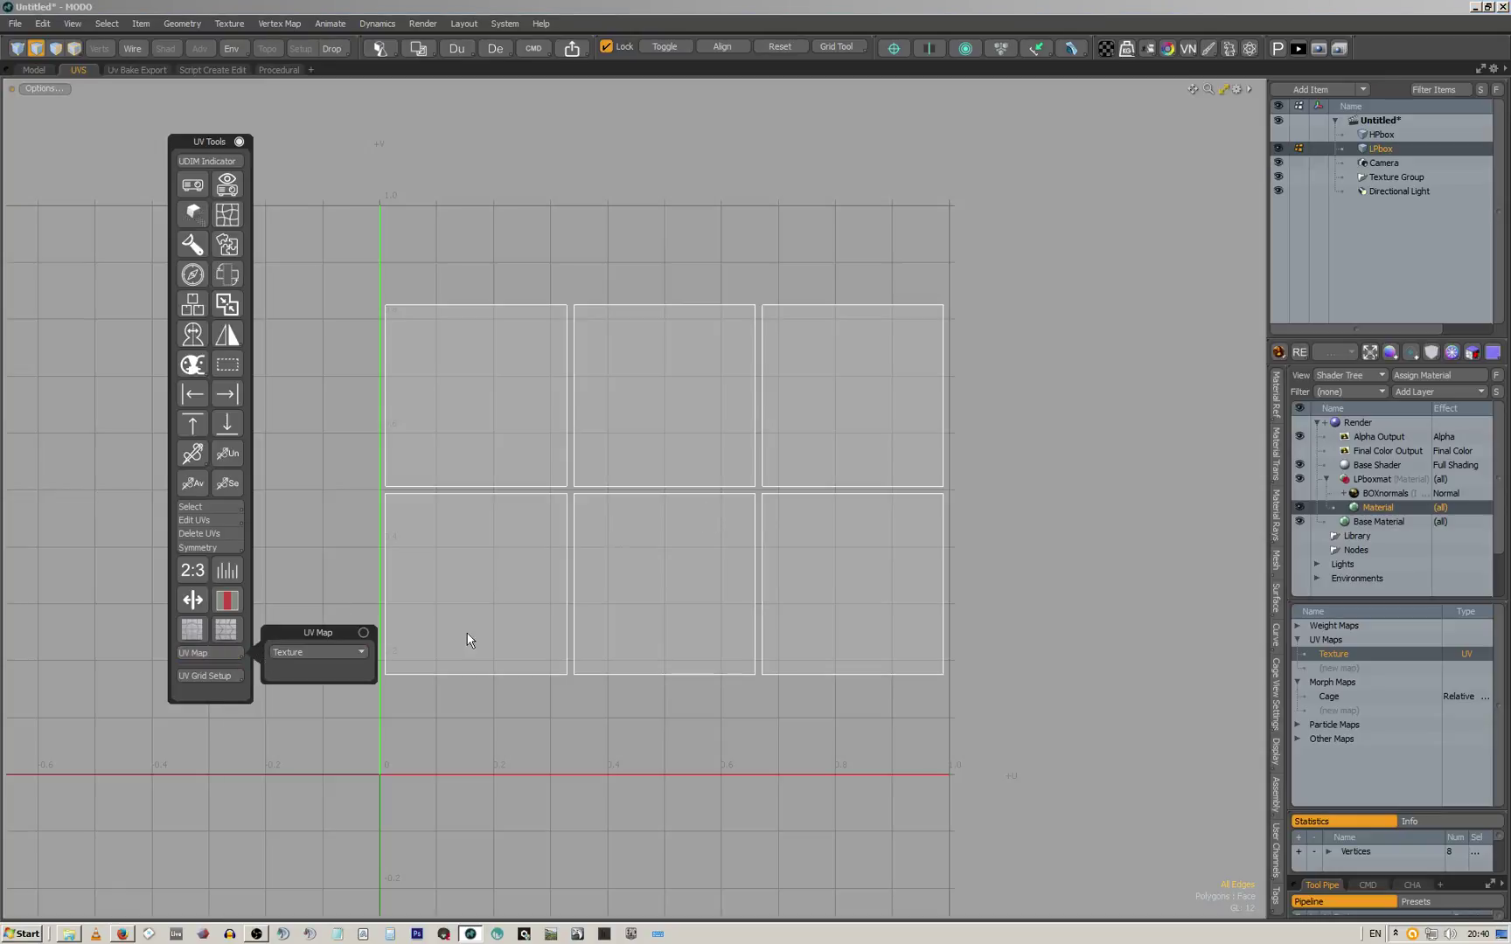
pyautogui.click(226, 674)
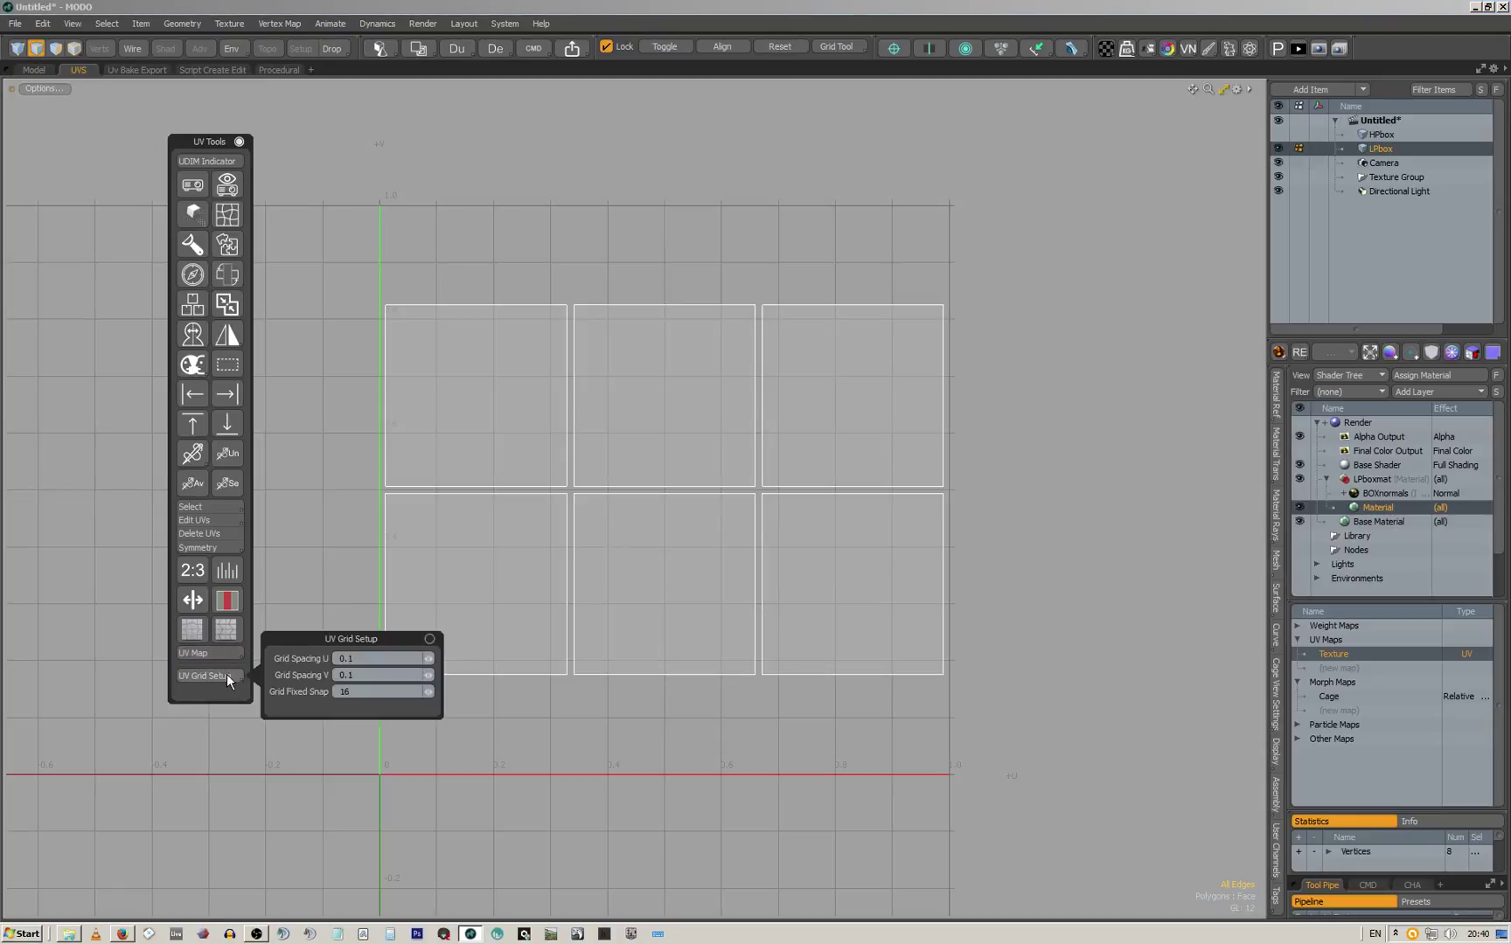
pyautogui.moveTo(341, 639); pyautogui.dragTo(421, 649)
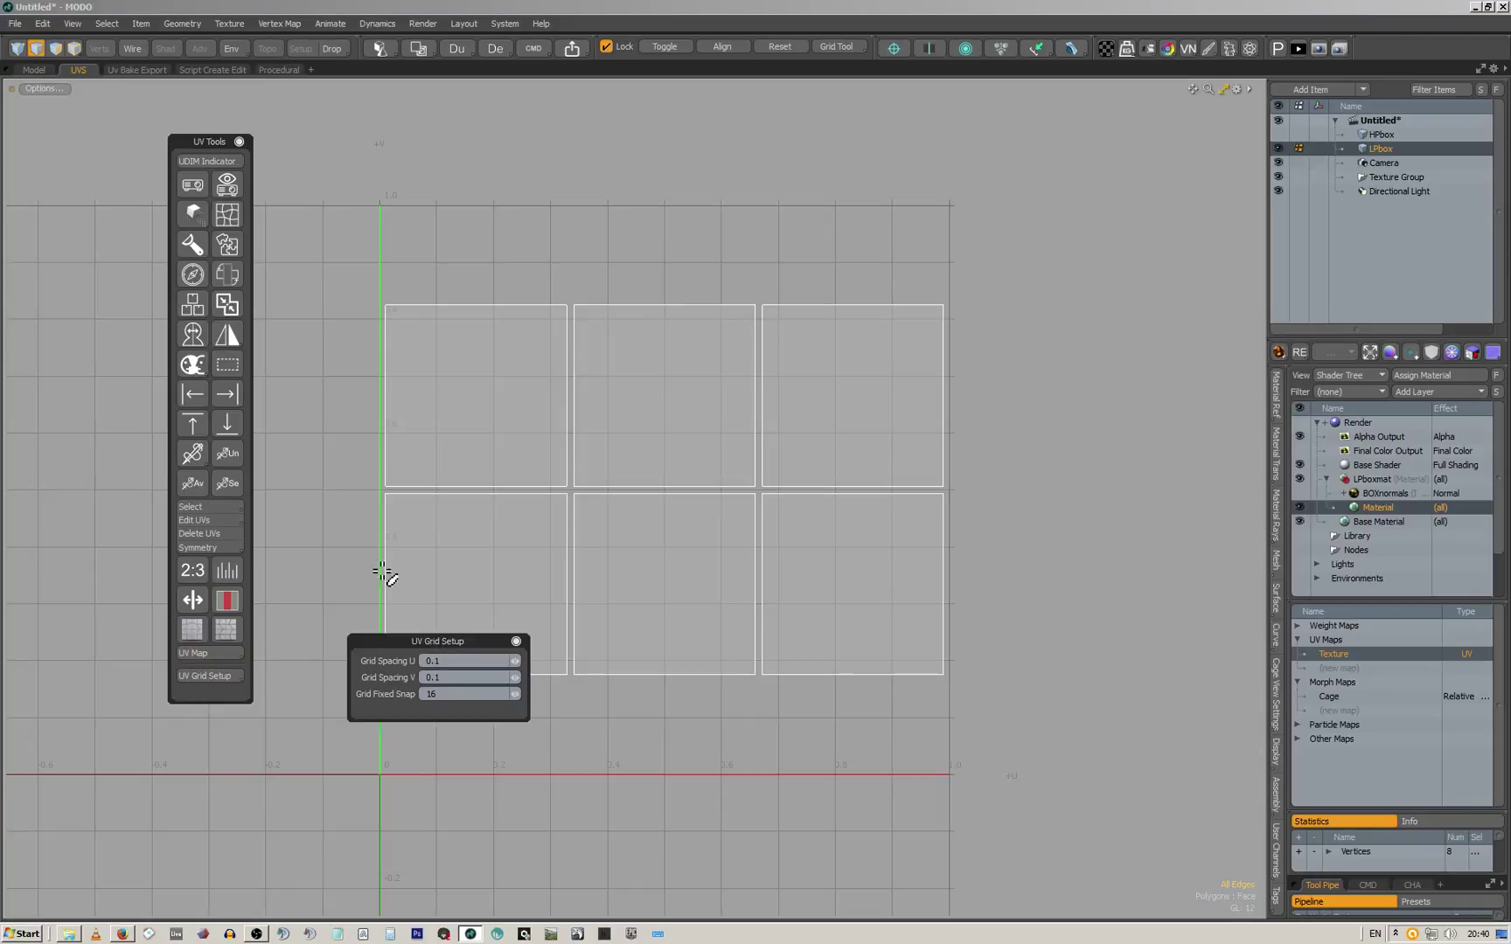
pyautogui.click(240, 142)
pyautogui.moveTo(438, 641); pyautogui.dragTo(140, 556)
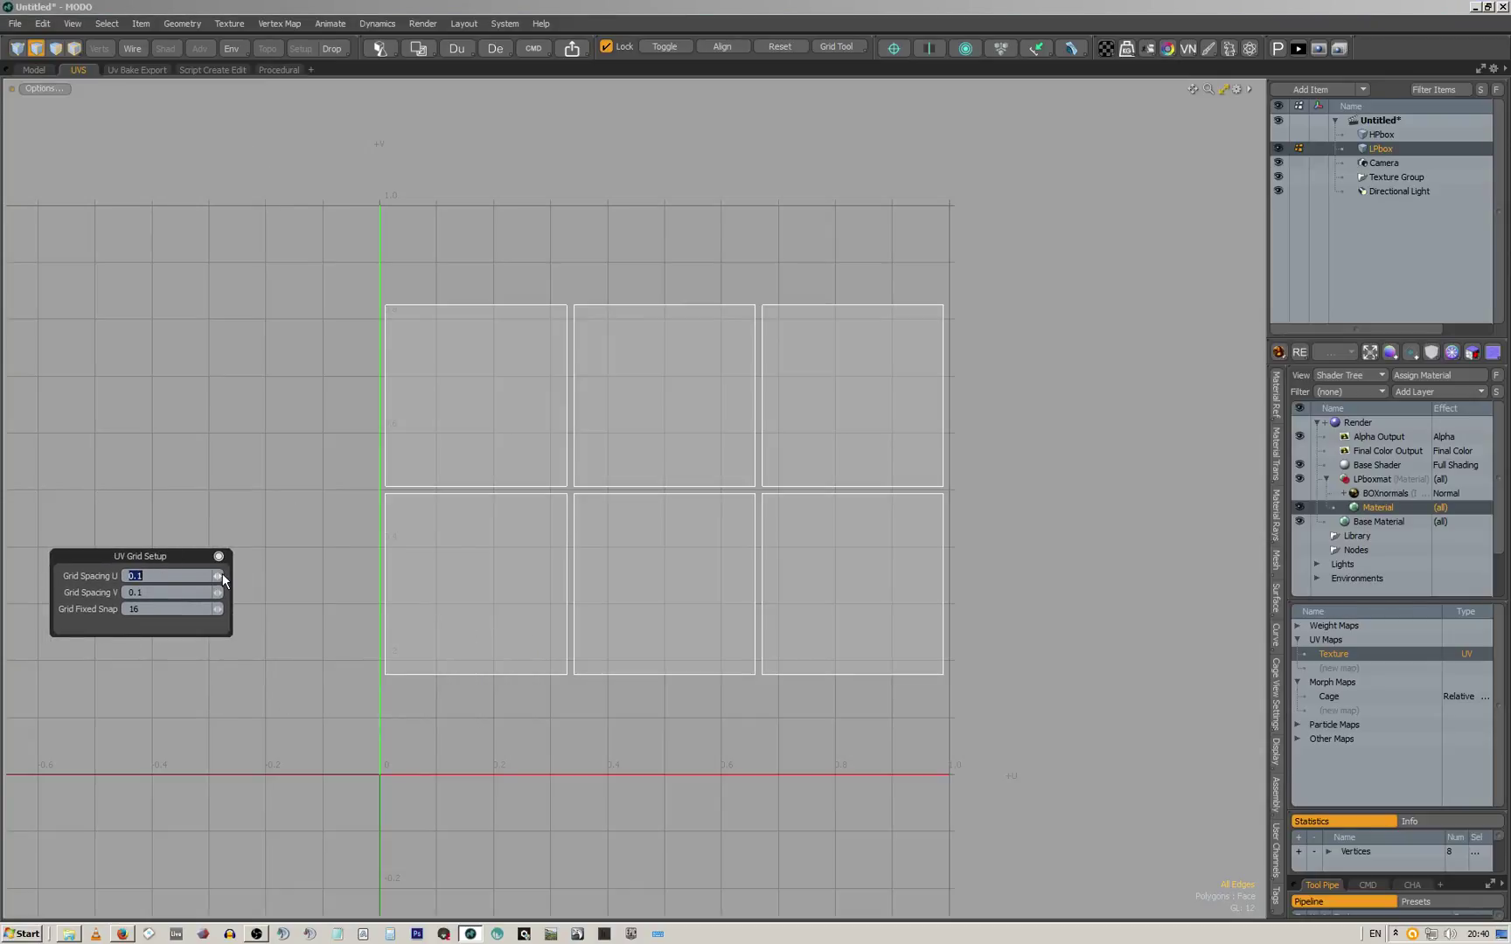
# Set Grid Spacing U, Grid Spacing V and Grid Fixed Snap to 1/64
pyautogui.write('1/64')
pyautogui.press('Return')
pyautogui.press('Tab')
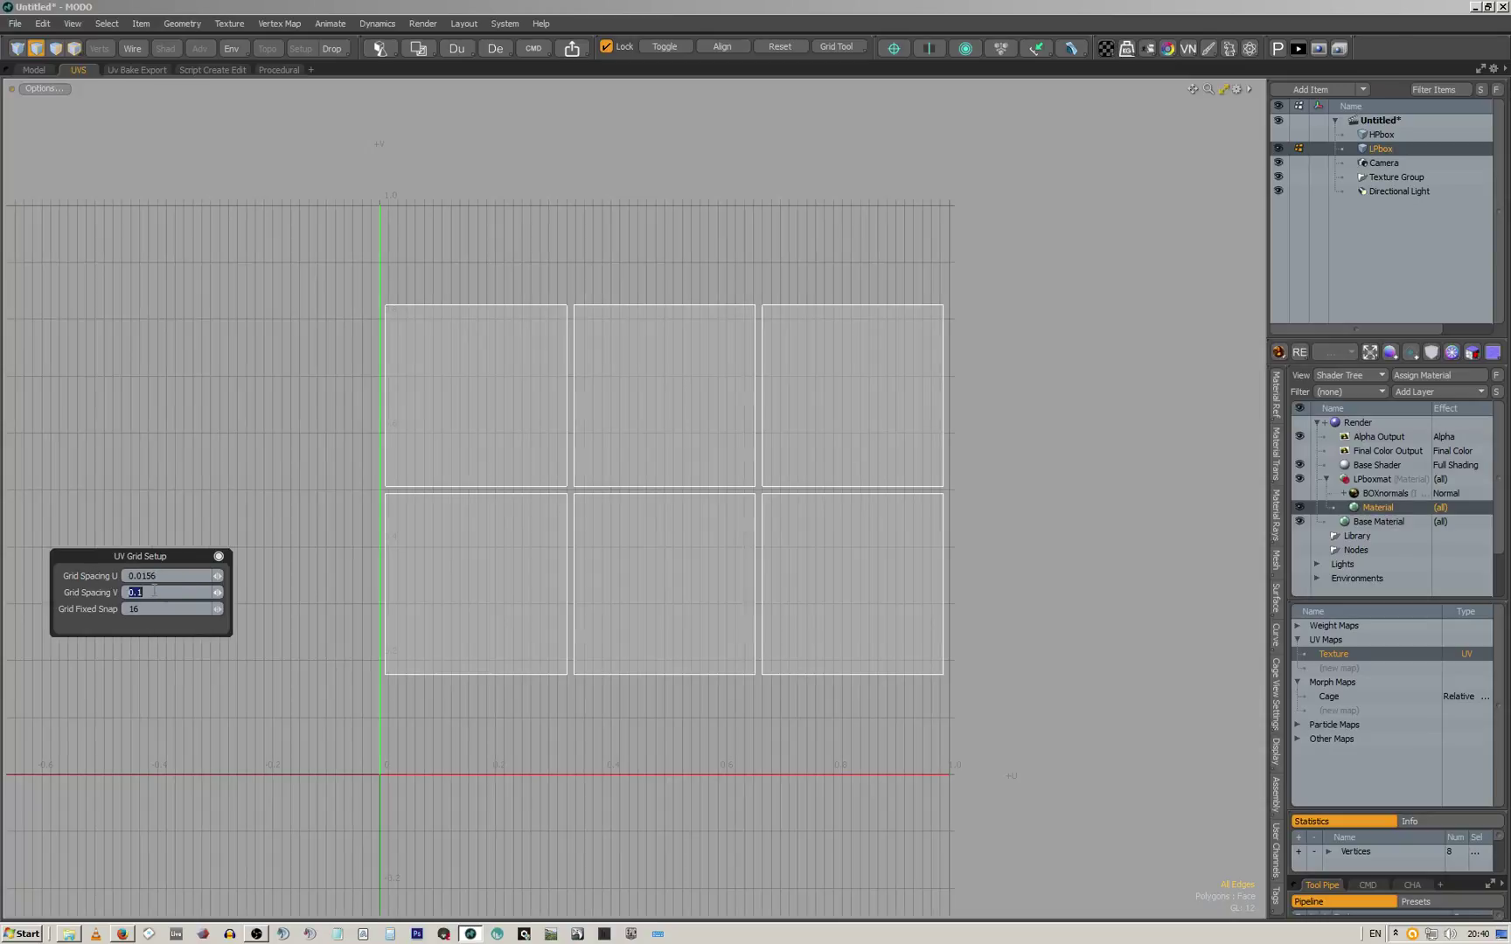
pyautogui.write('1/64')
pyautogui.press('Tab')
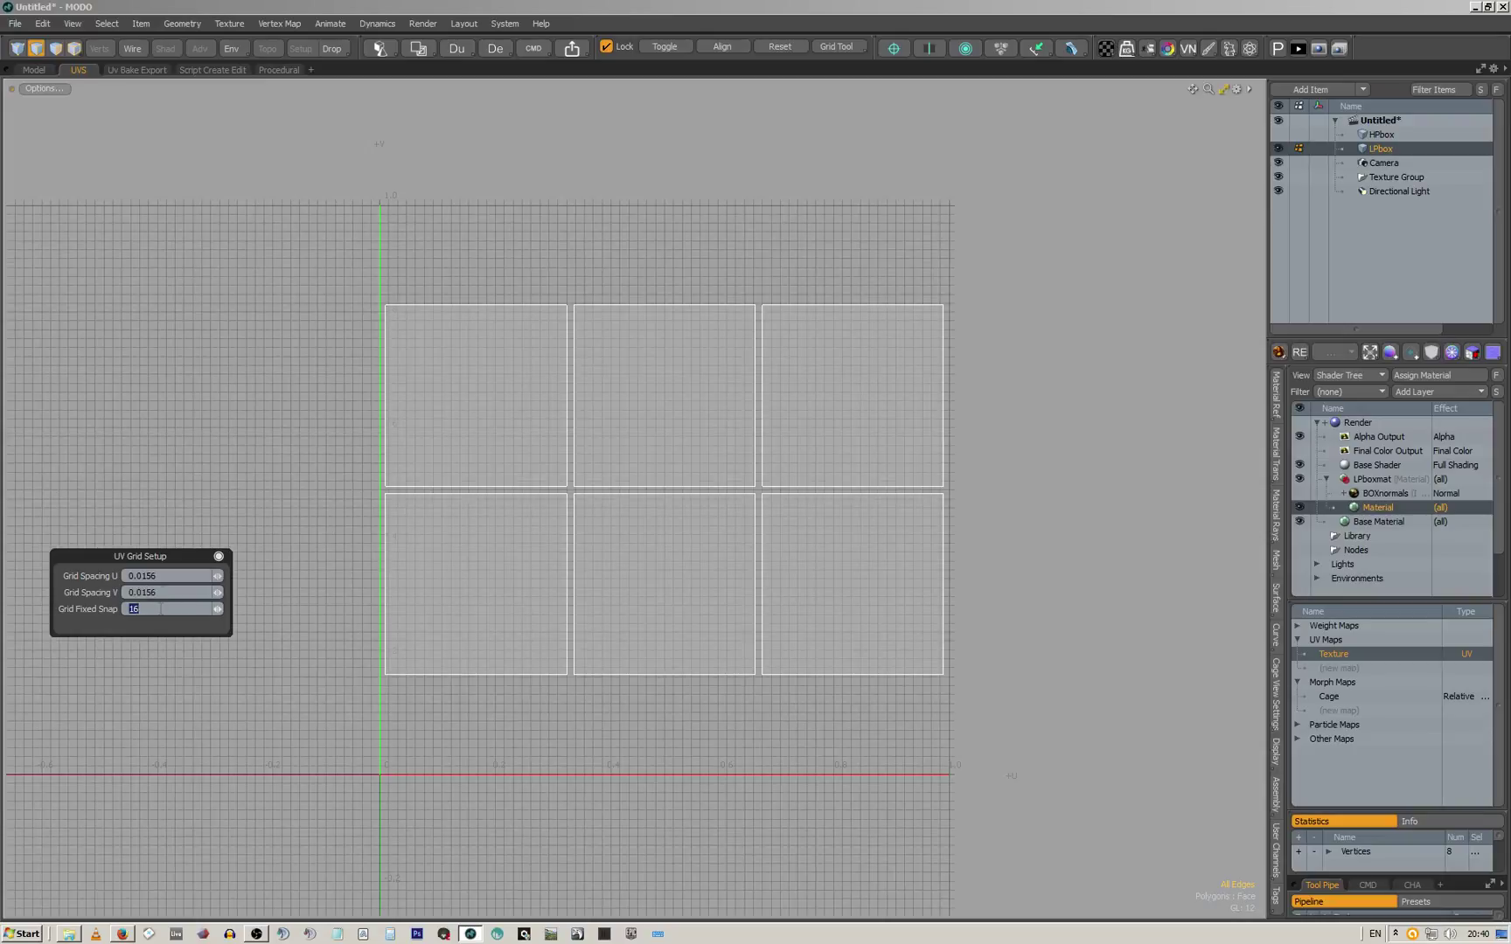
pyautogui.write('1/64')
pyautogui.press('Tab')
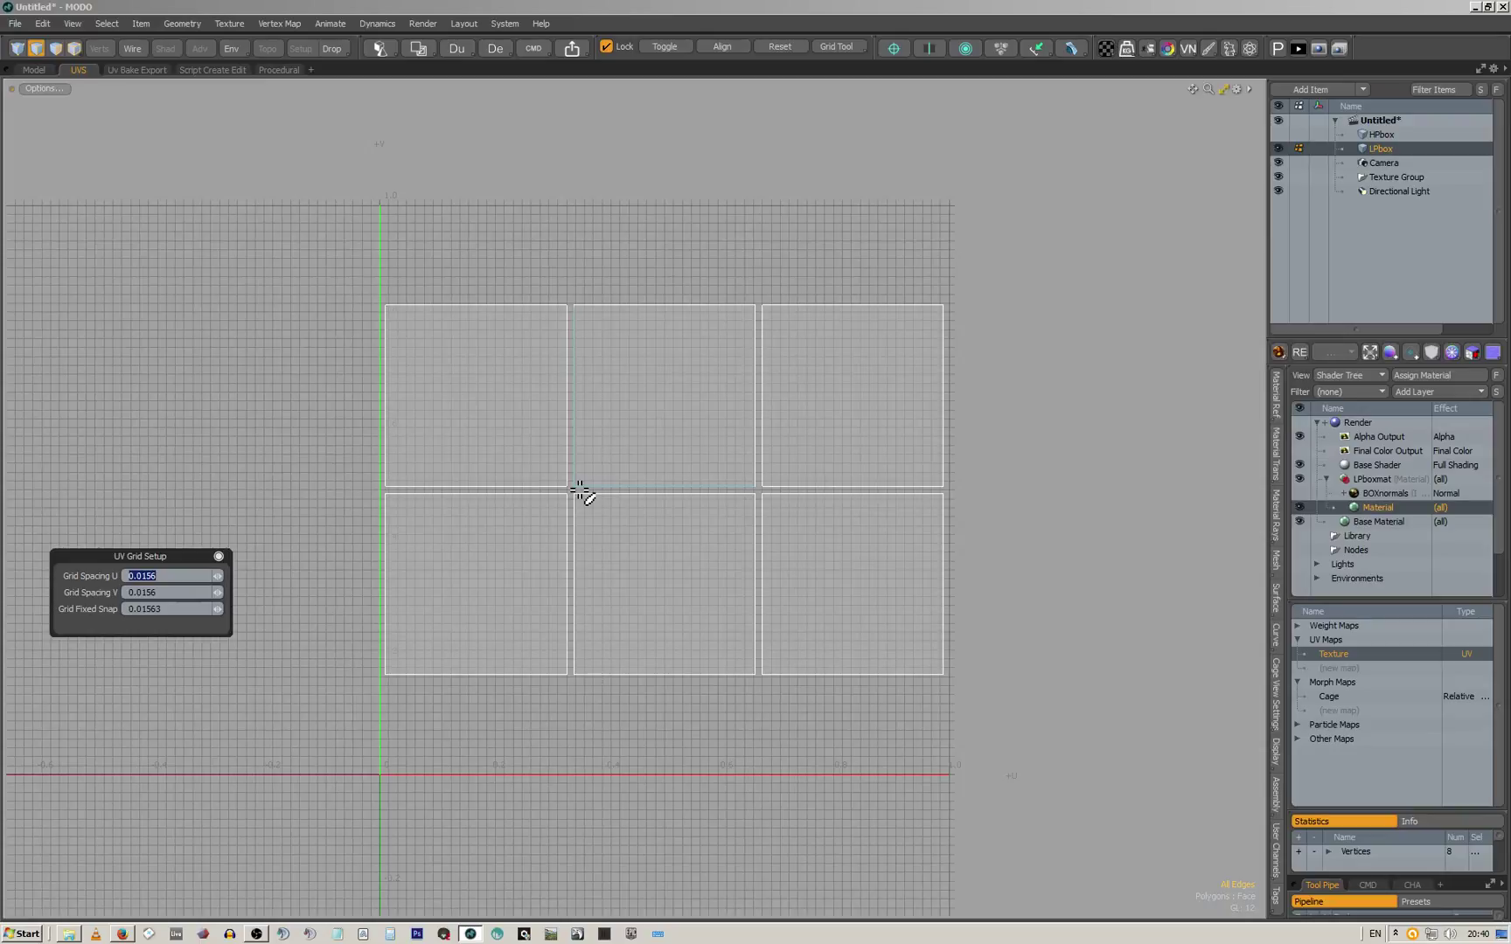
# Close UV Grid Setup, reopen the UV Tools palette, and place it over the item list
pyautogui.scroll(5, 579, 493)
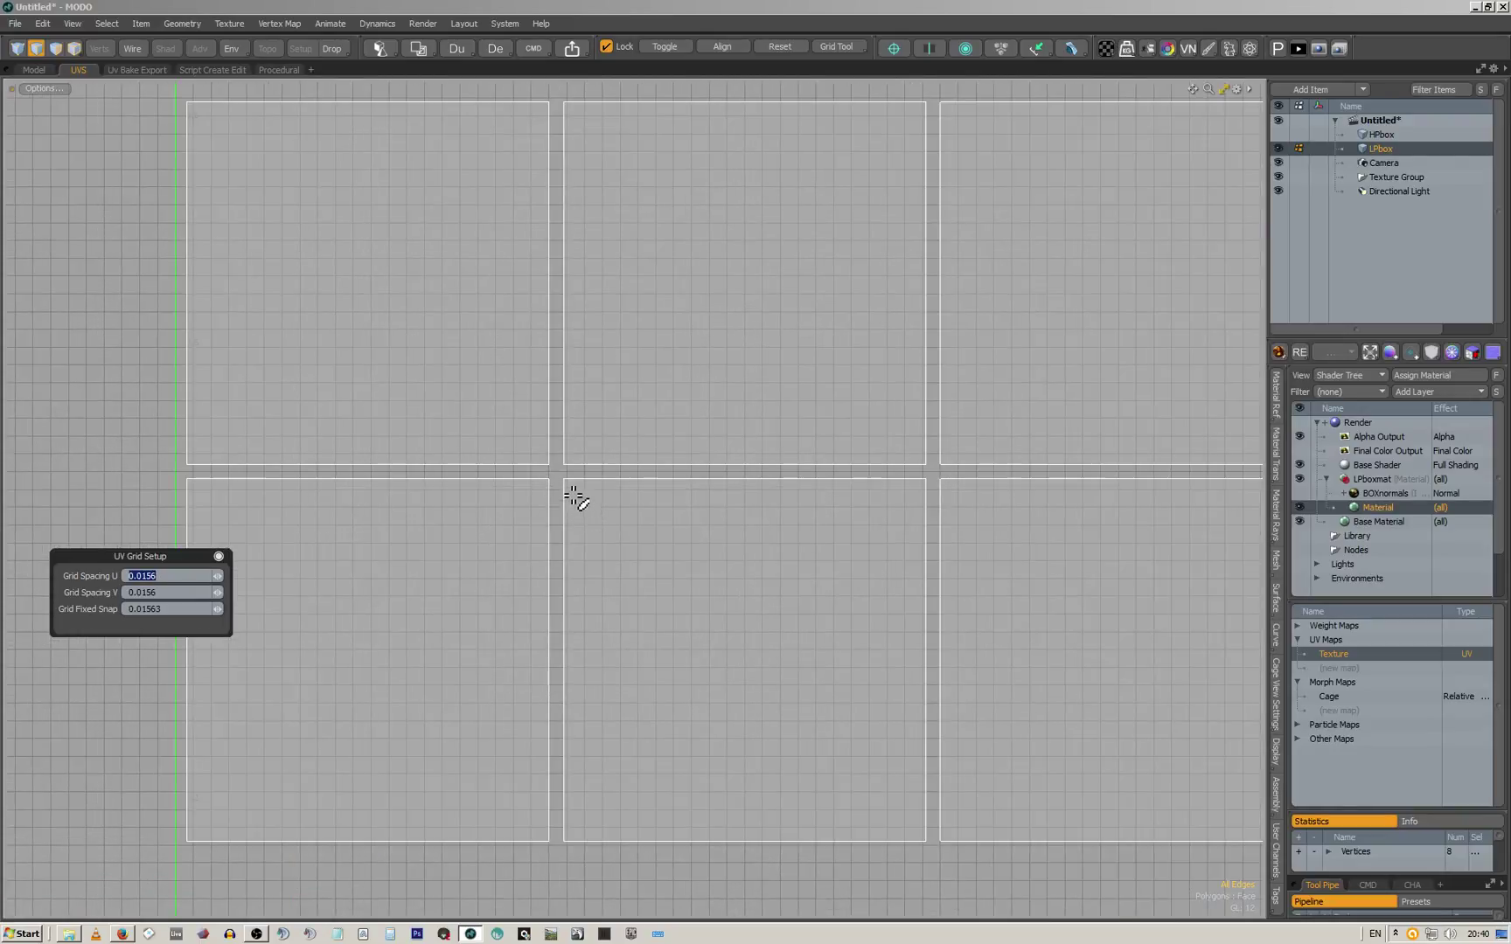
pyautogui.write('xx')
pyautogui.press('BackSpace')
pyautogui.press('Return')
pyautogui.click(219, 556)
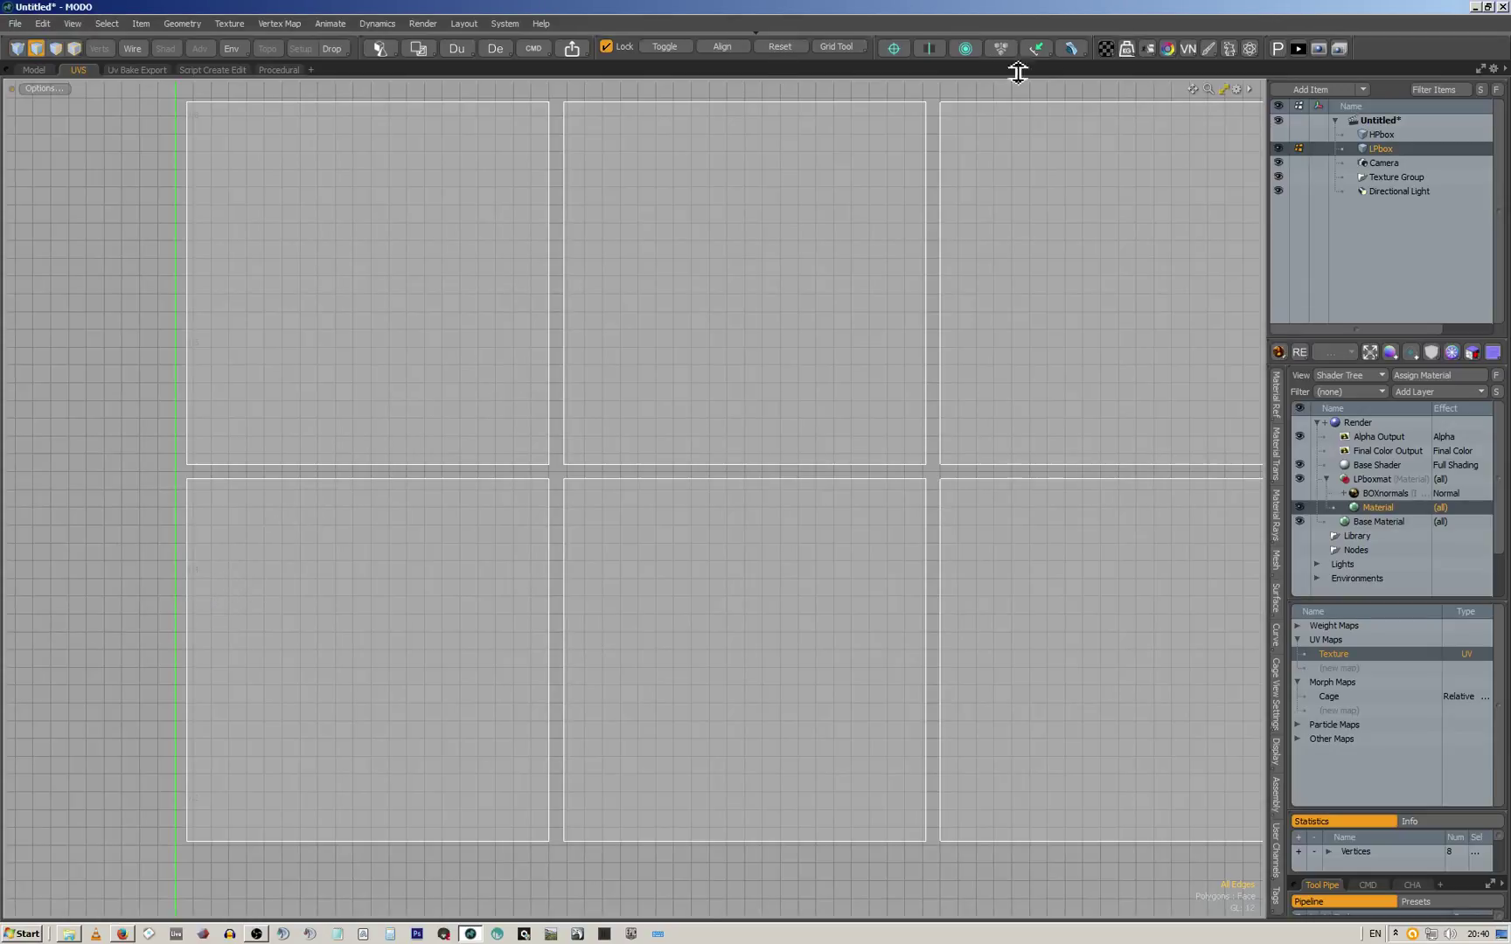
pyautogui.click(1109, 48)
pyautogui.moveTo(1111, 90); pyautogui.dragTo(1335, 166)
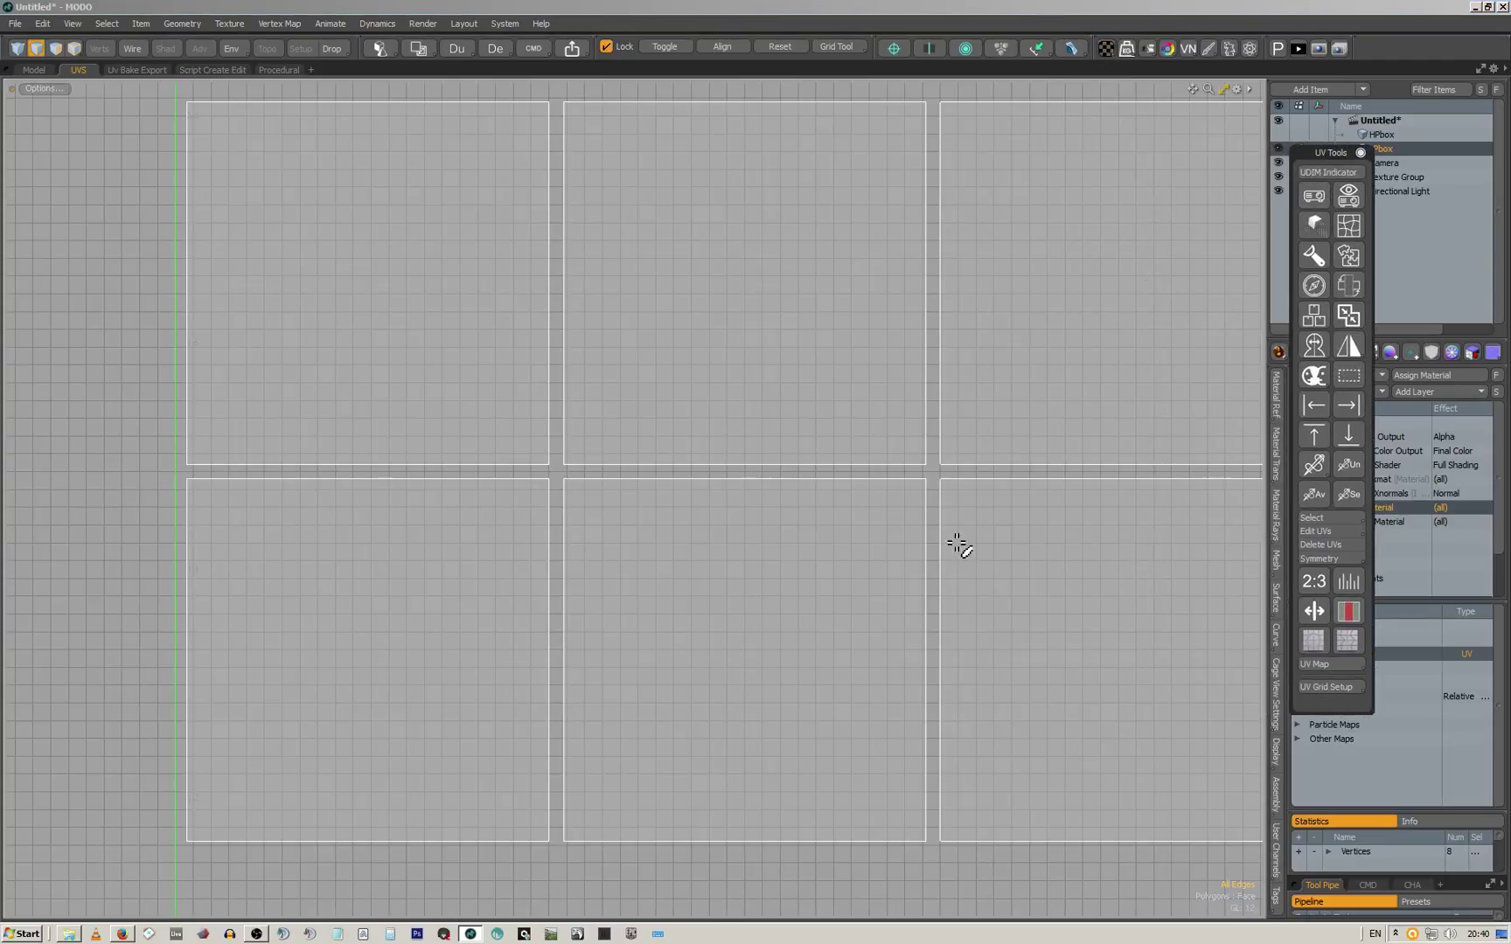
# Check the UV islands against the grid, reopen UV Grid Setup, and detach it beside the UV Tools palette
pyautogui.scroll(-2, 781, 415)
pyautogui.moveTo(931, 385); pyautogui.dragTo(850, 405, button='middle')
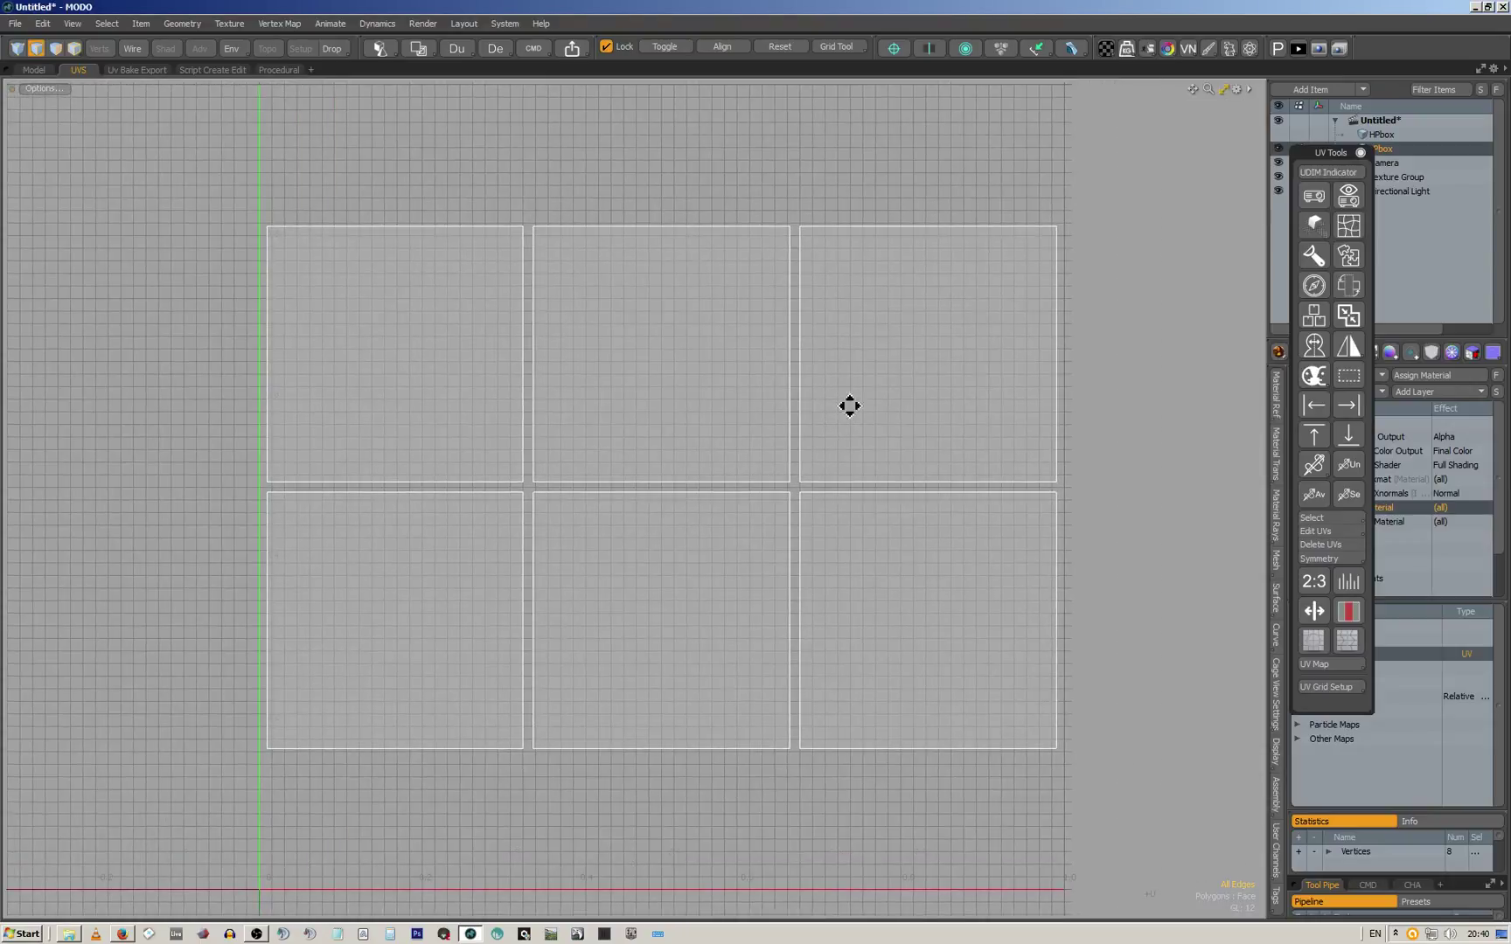
pyautogui.scroll(2, 845, 255)
pyautogui.keyDown('alt'); pyautogui.moveTo(856, 304); pyautogui.dragTo(774, 367); pyautogui.keyUp('alt')
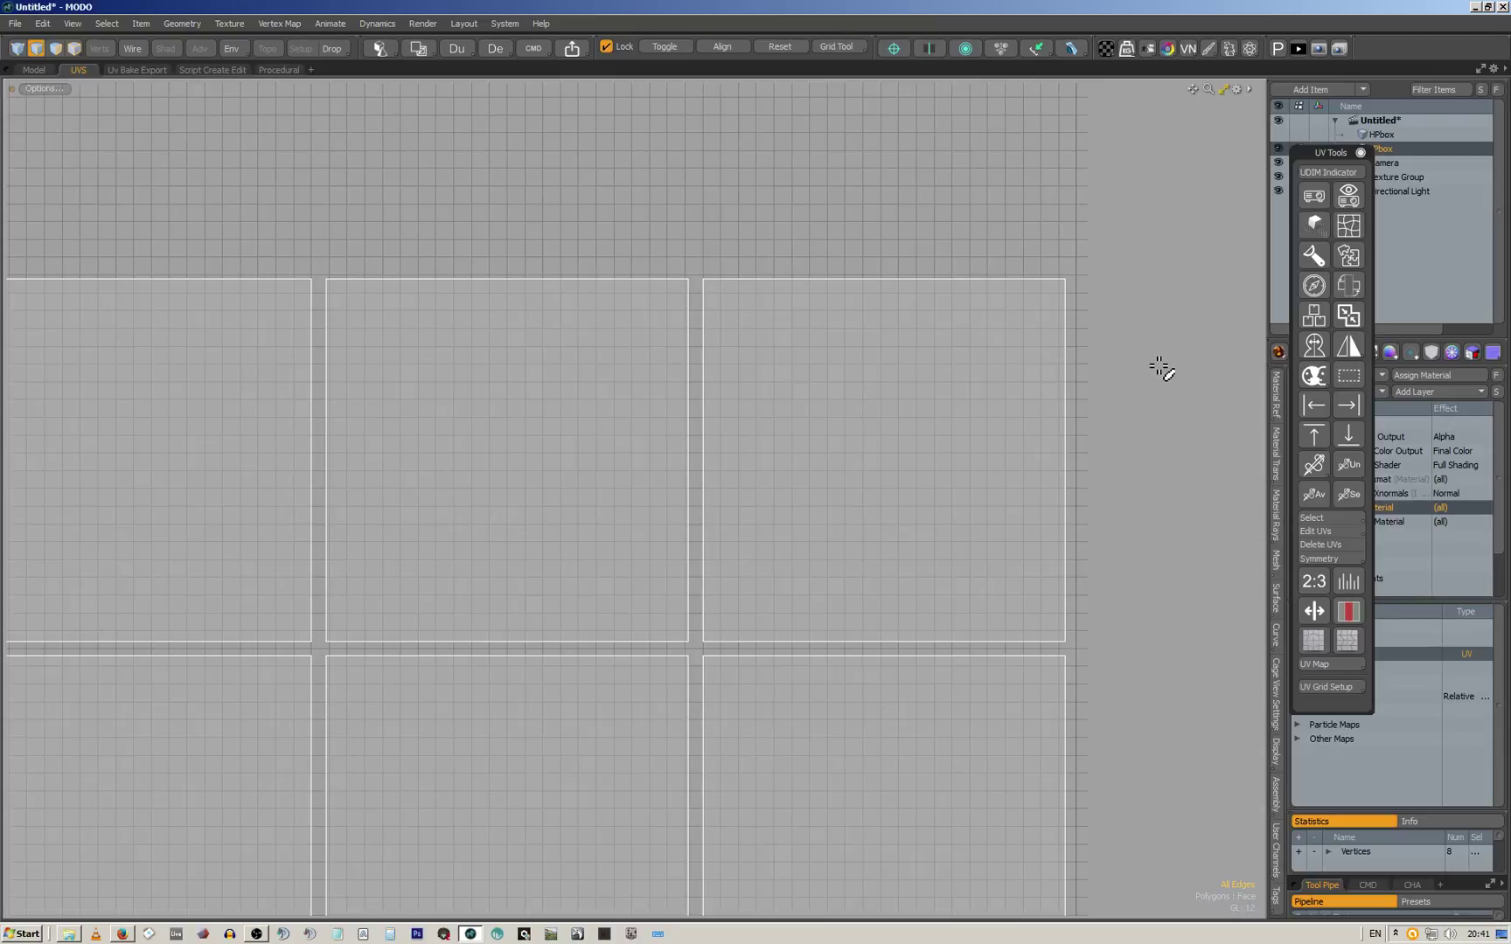
pyautogui.scroll(-2, 1110, 363)
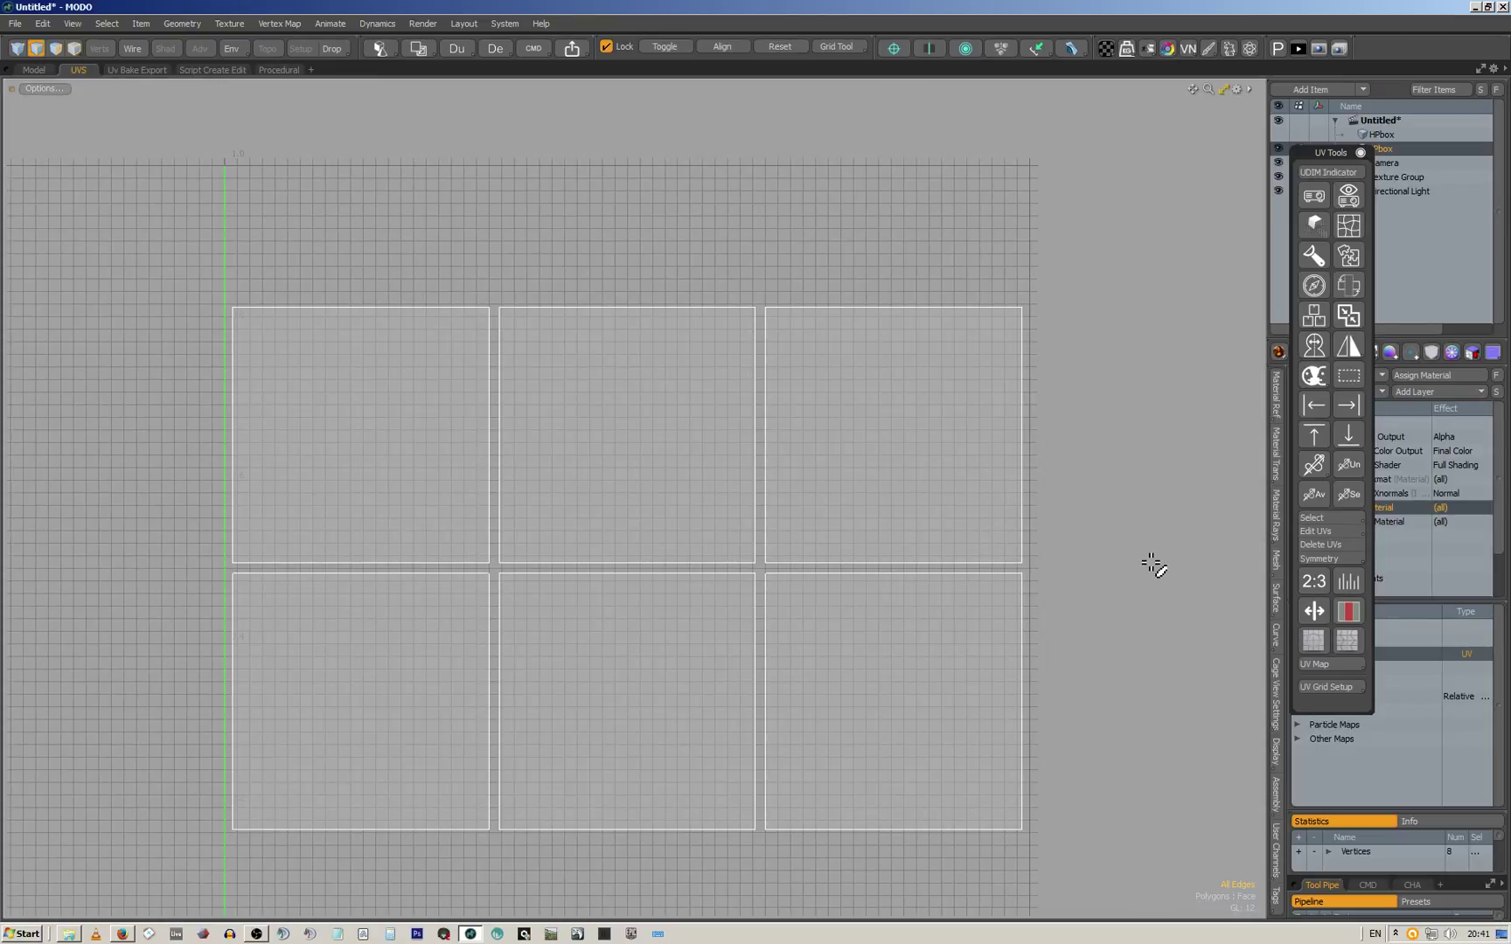
pyautogui.click(1335, 687)
pyautogui.moveTo(1229, 654); pyautogui.dragTo(1194, 661)
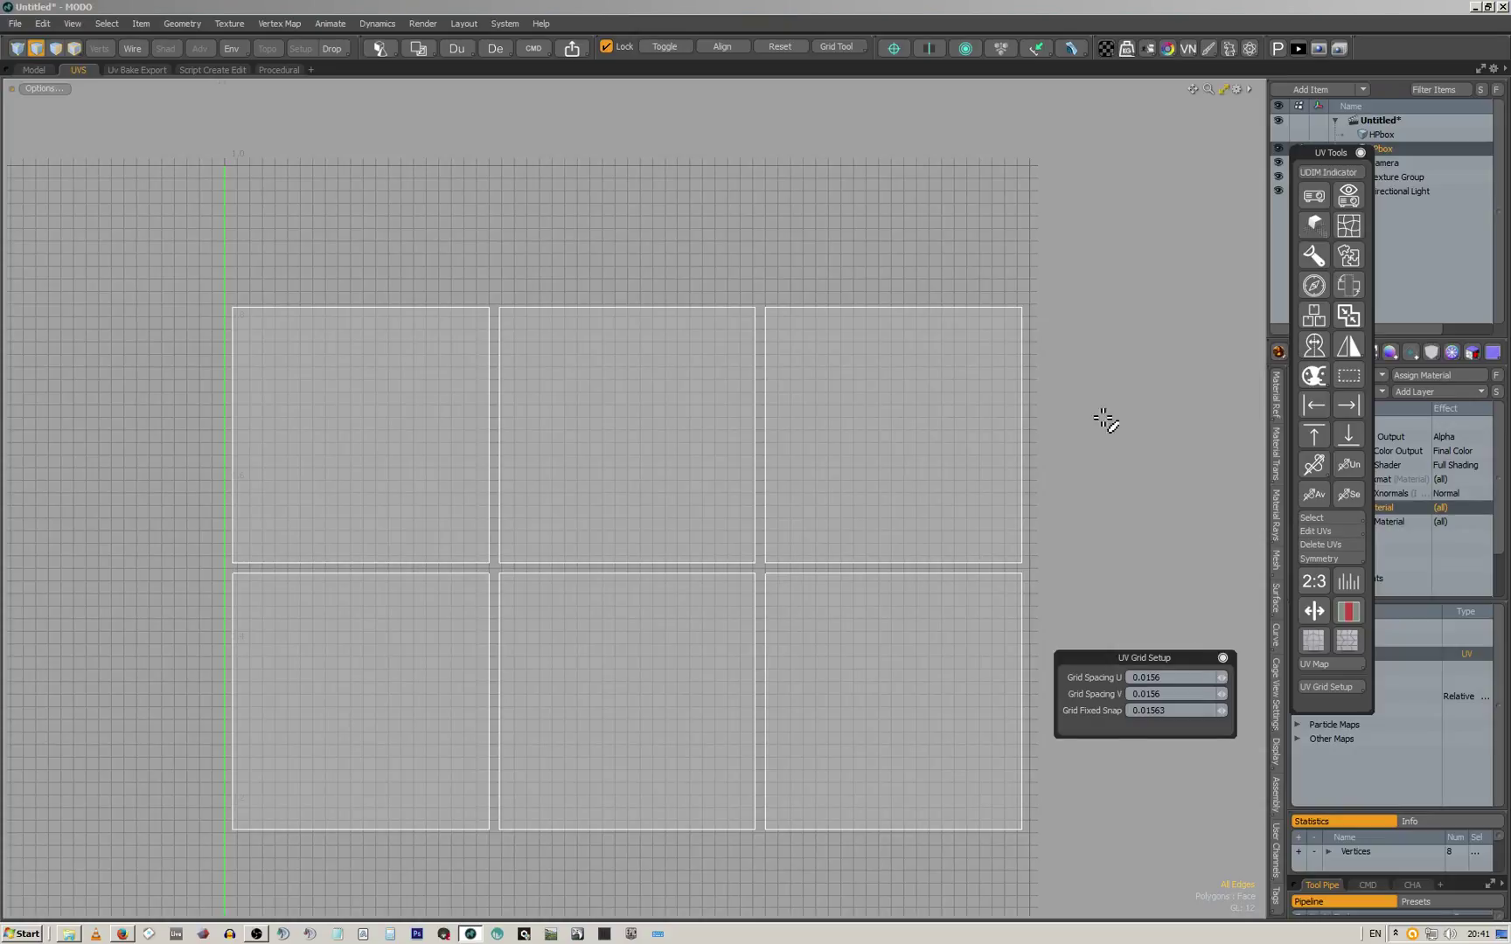
# Set Grid Spacing U, Grid Spacing V and Grid Fixed Snap to 1/62 (about 0.0161)
pyautogui.moveTo(1164, 678); pyautogui.dragTo(1036, 698)
pyautogui.write('62')
pyautogui.hotkey('ctrl', 'c')
pyautogui.click(1185, 691)
pyautogui.hotkey('ctrl', 'v')
pyautogui.click(1176, 709)
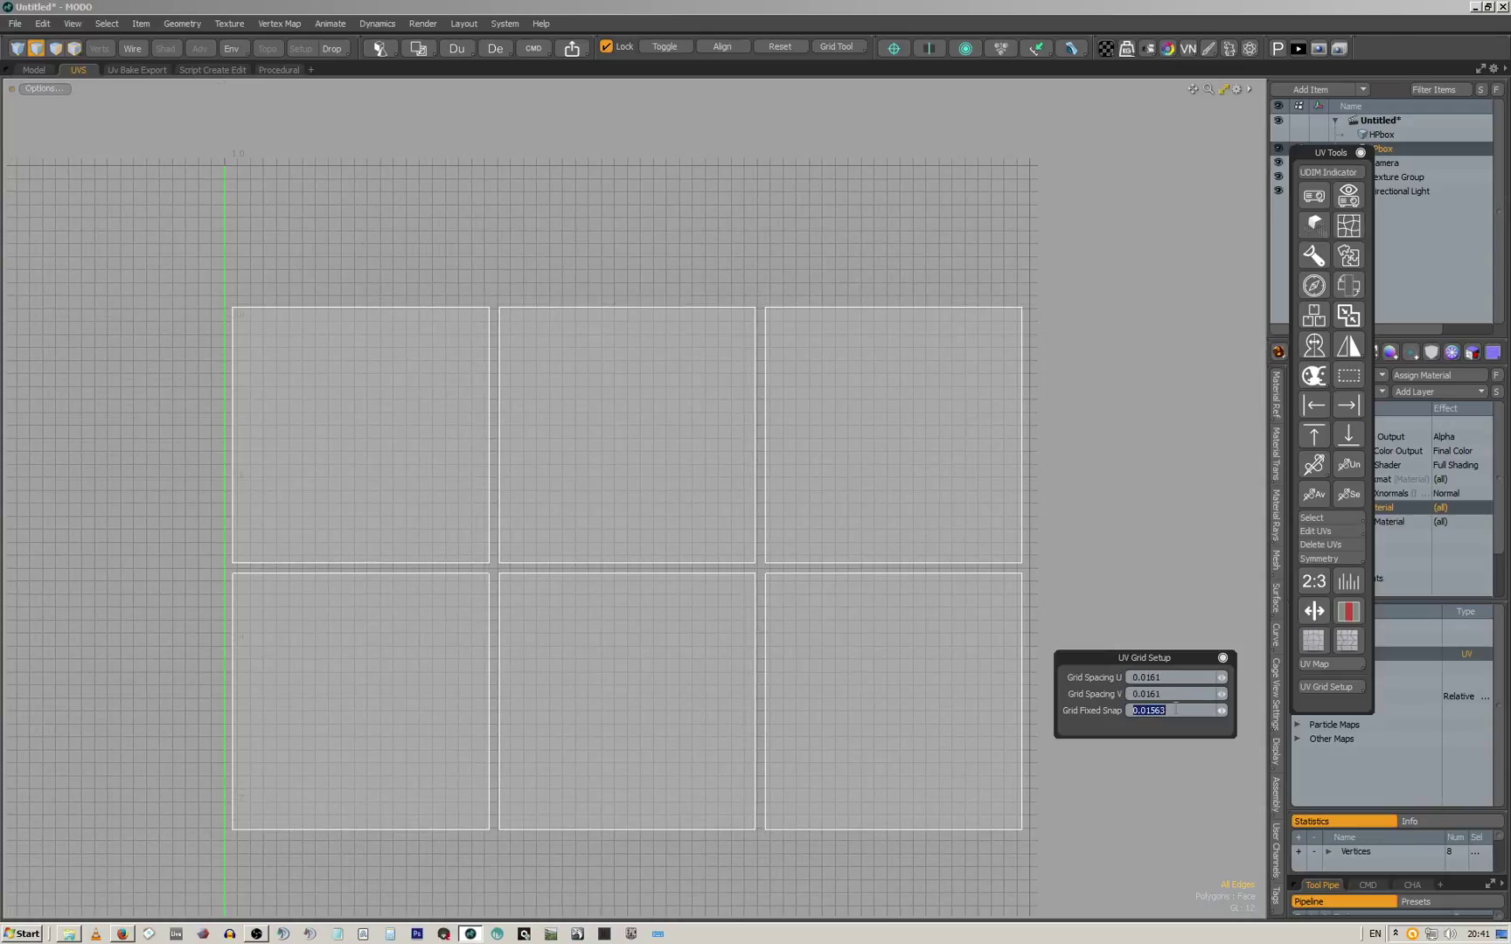
pyautogui.hotkey('ctrl', 'v')
pyautogui.click(1161, 604)
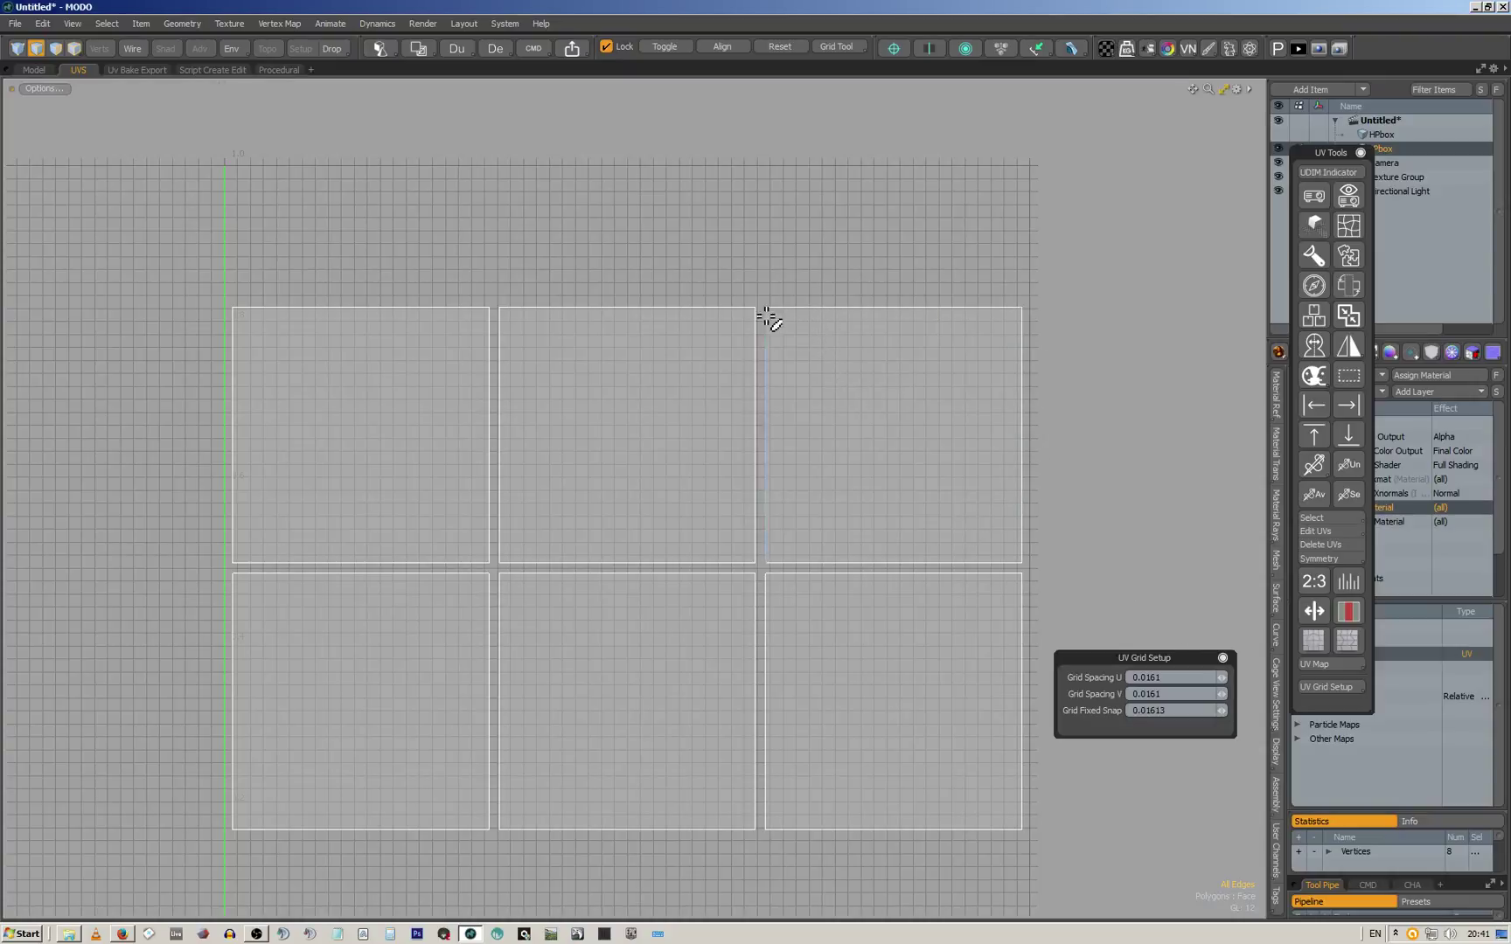
# Examine how the UV islands' edges and the gaps between them line up with the grid
pyautogui.scroll(3, 769, 318)
pyautogui.scroll(-2, 781, 322)
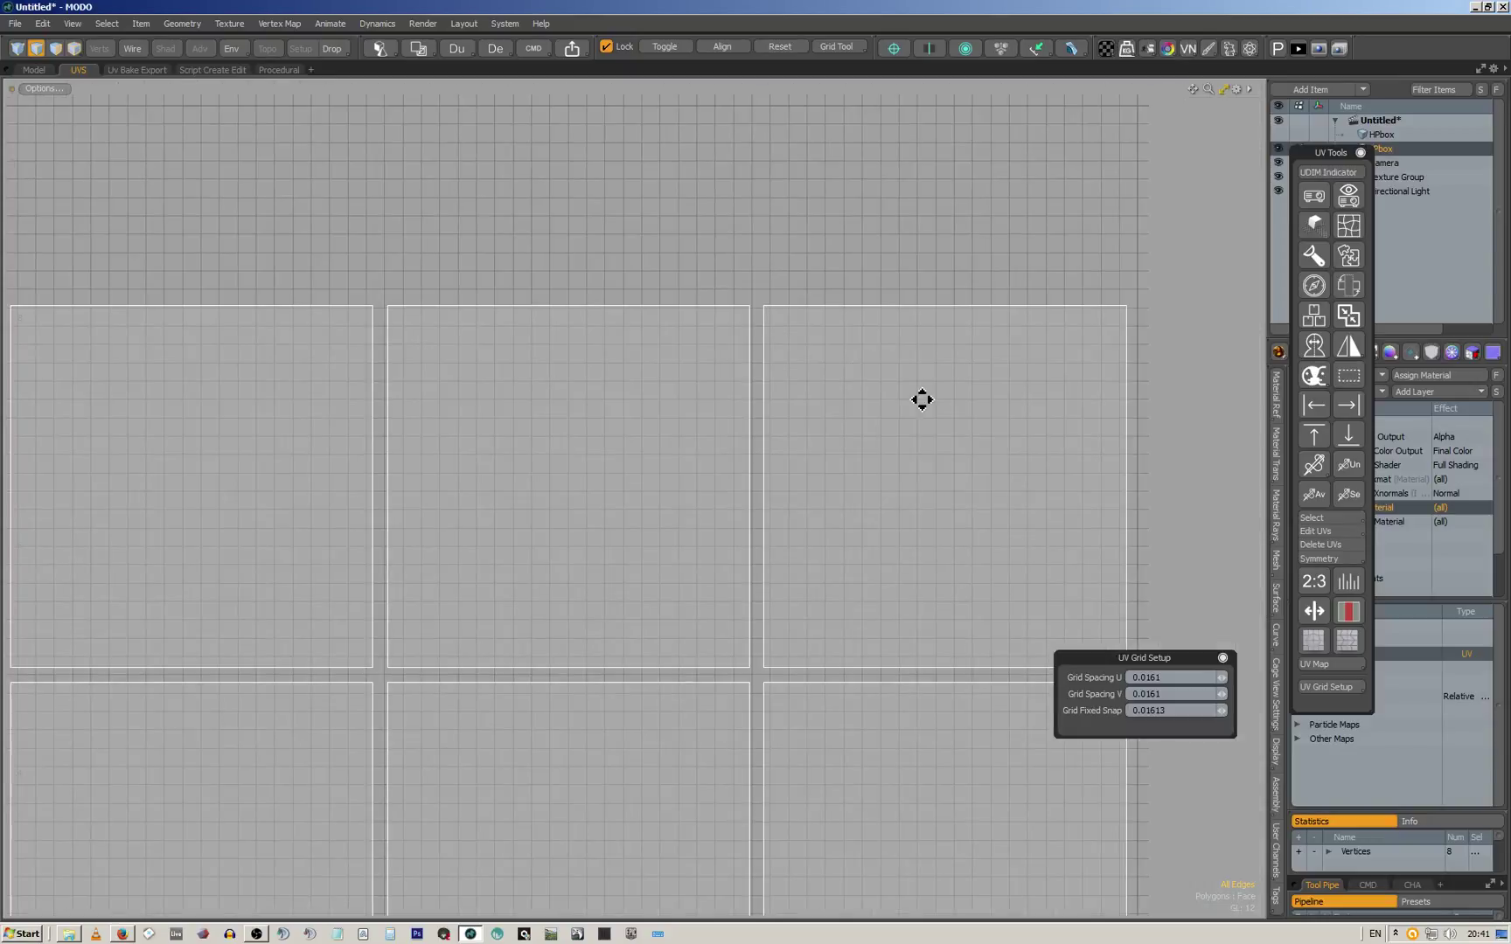
pyautogui.moveTo(921, 398); pyautogui.dragTo(822, 411, button='middle')
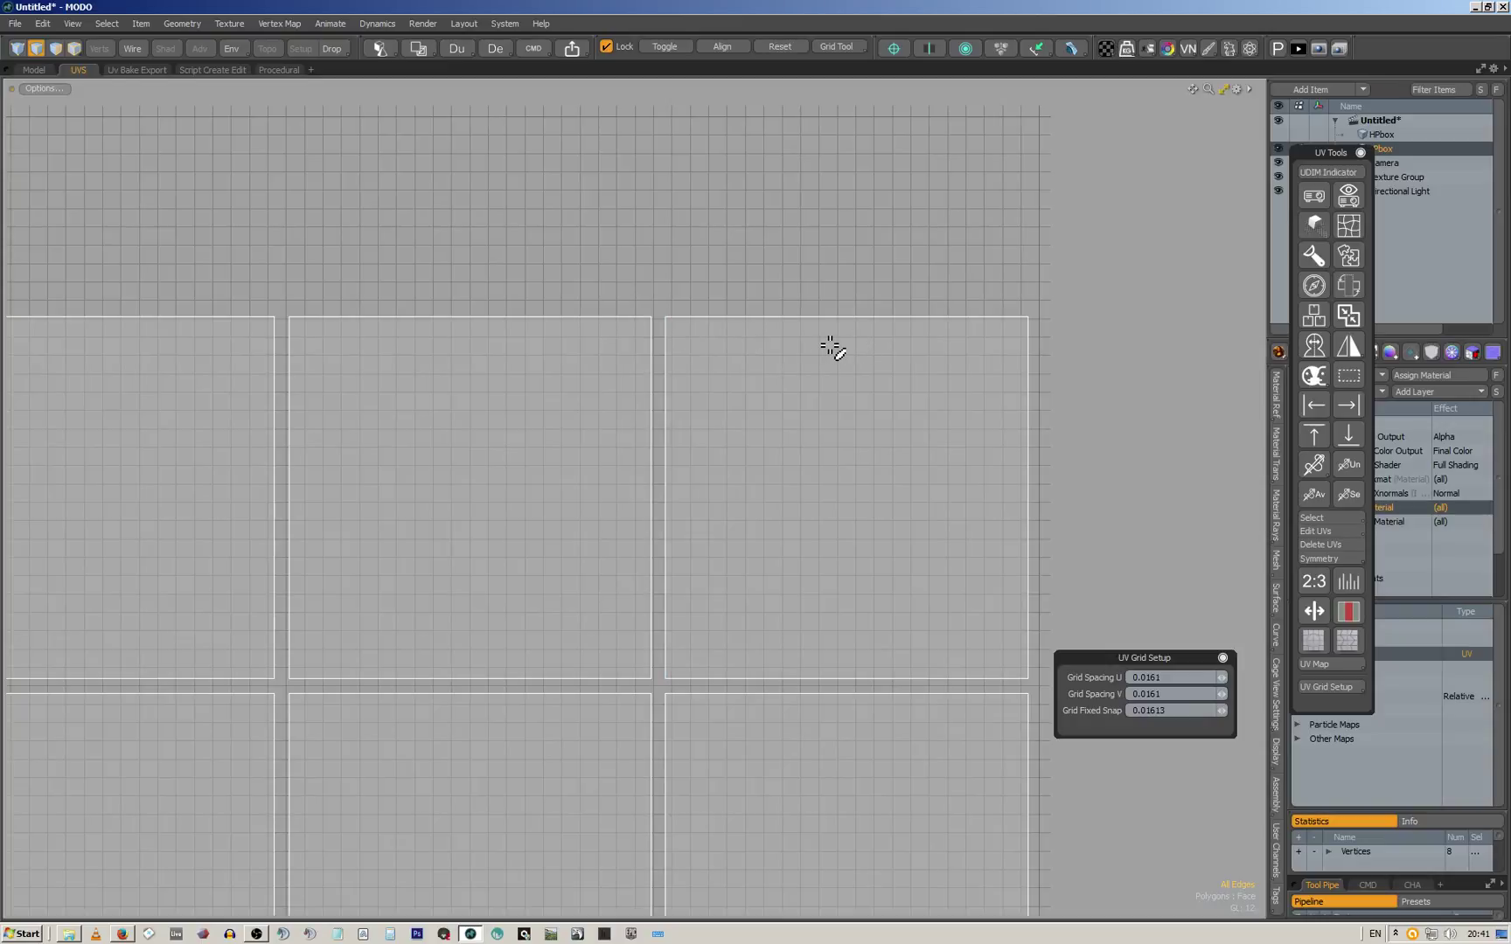
pyautogui.scroll(-4, 833, 348)
pyautogui.scroll(2, 841, 372)
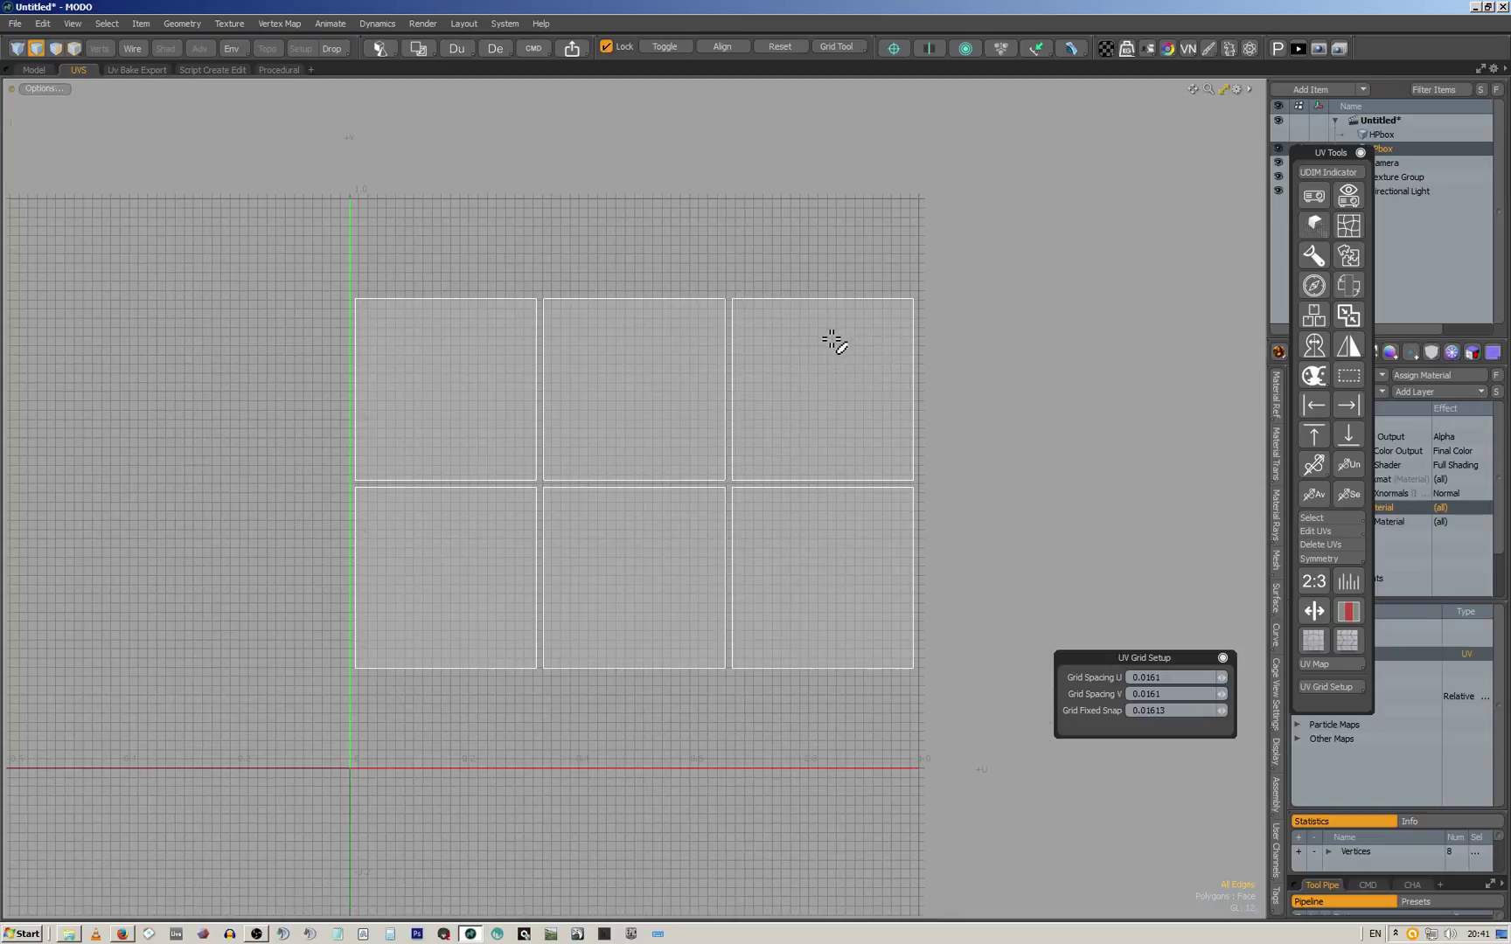
pyautogui.scroll(2, 904, 314)
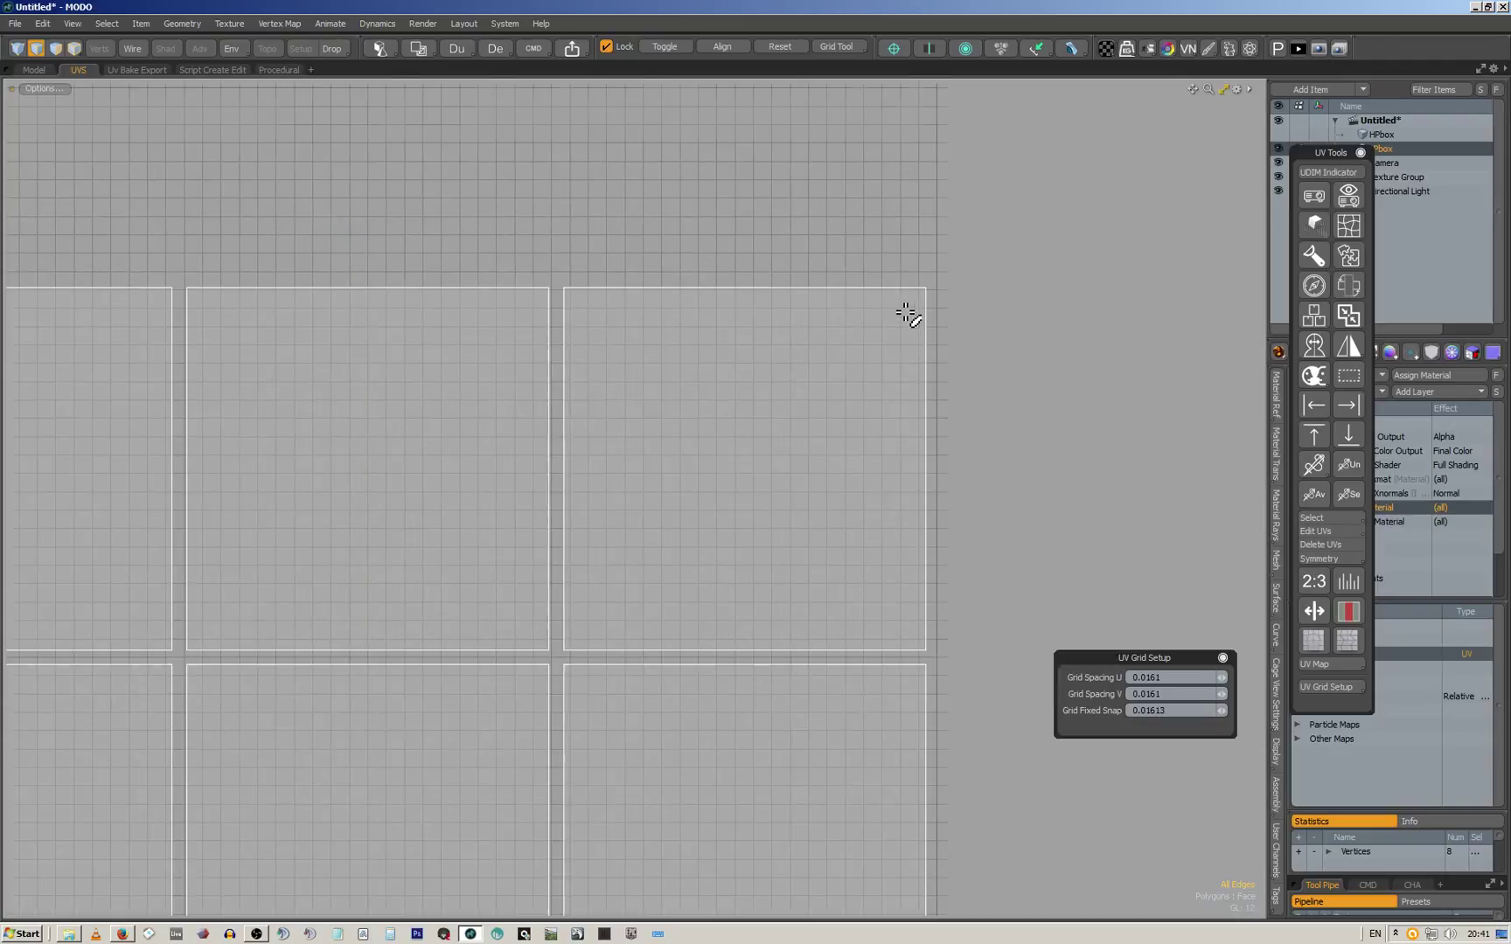
pyautogui.scroll(3, 563, 320)
pyautogui.scroll(-2, 574, 300)
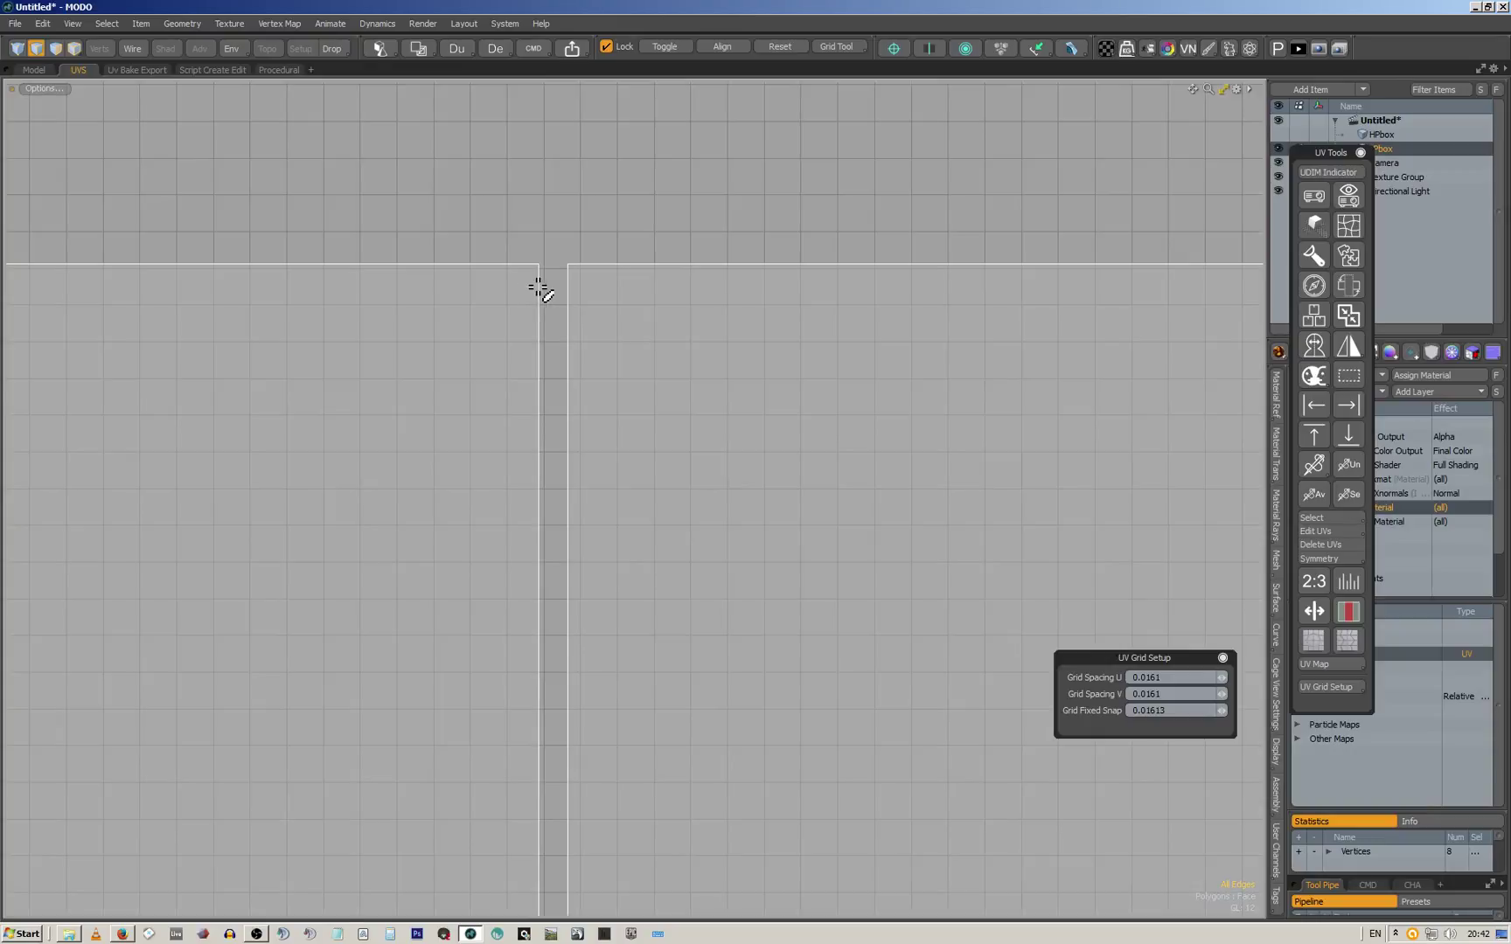
# Select the upper-right UV island's left edge and move it about 0.005 in U toward the nearest grid line
pyautogui.click(568, 295)
pyautogui.scroll(-2, 612, 489)
pyautogui.click(598, 568)
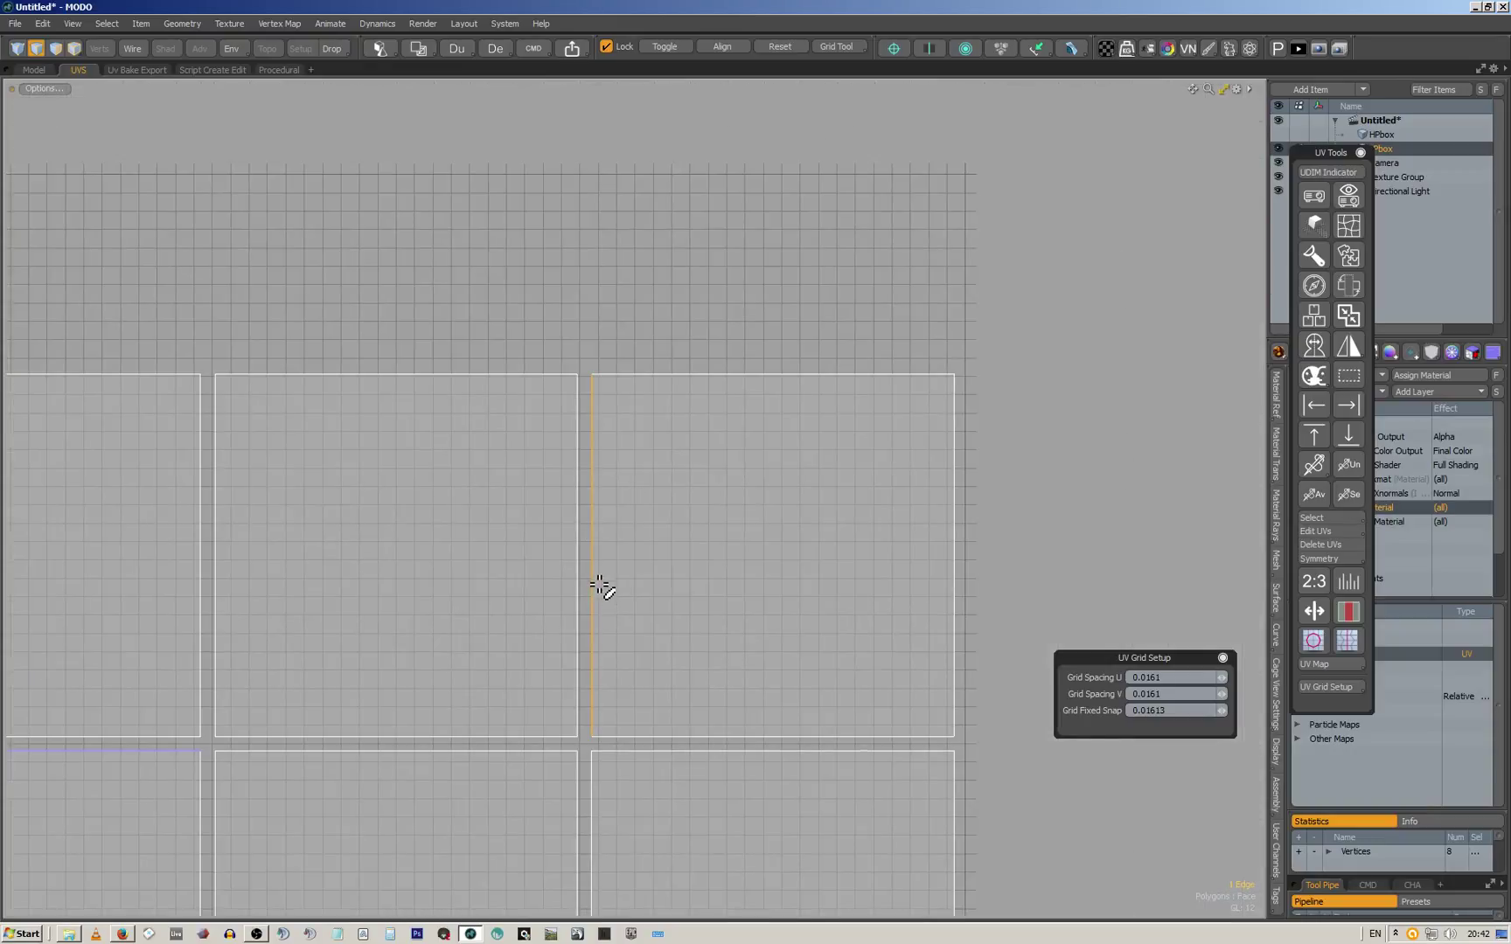
pyautogui.scroll(4, 605, 551)
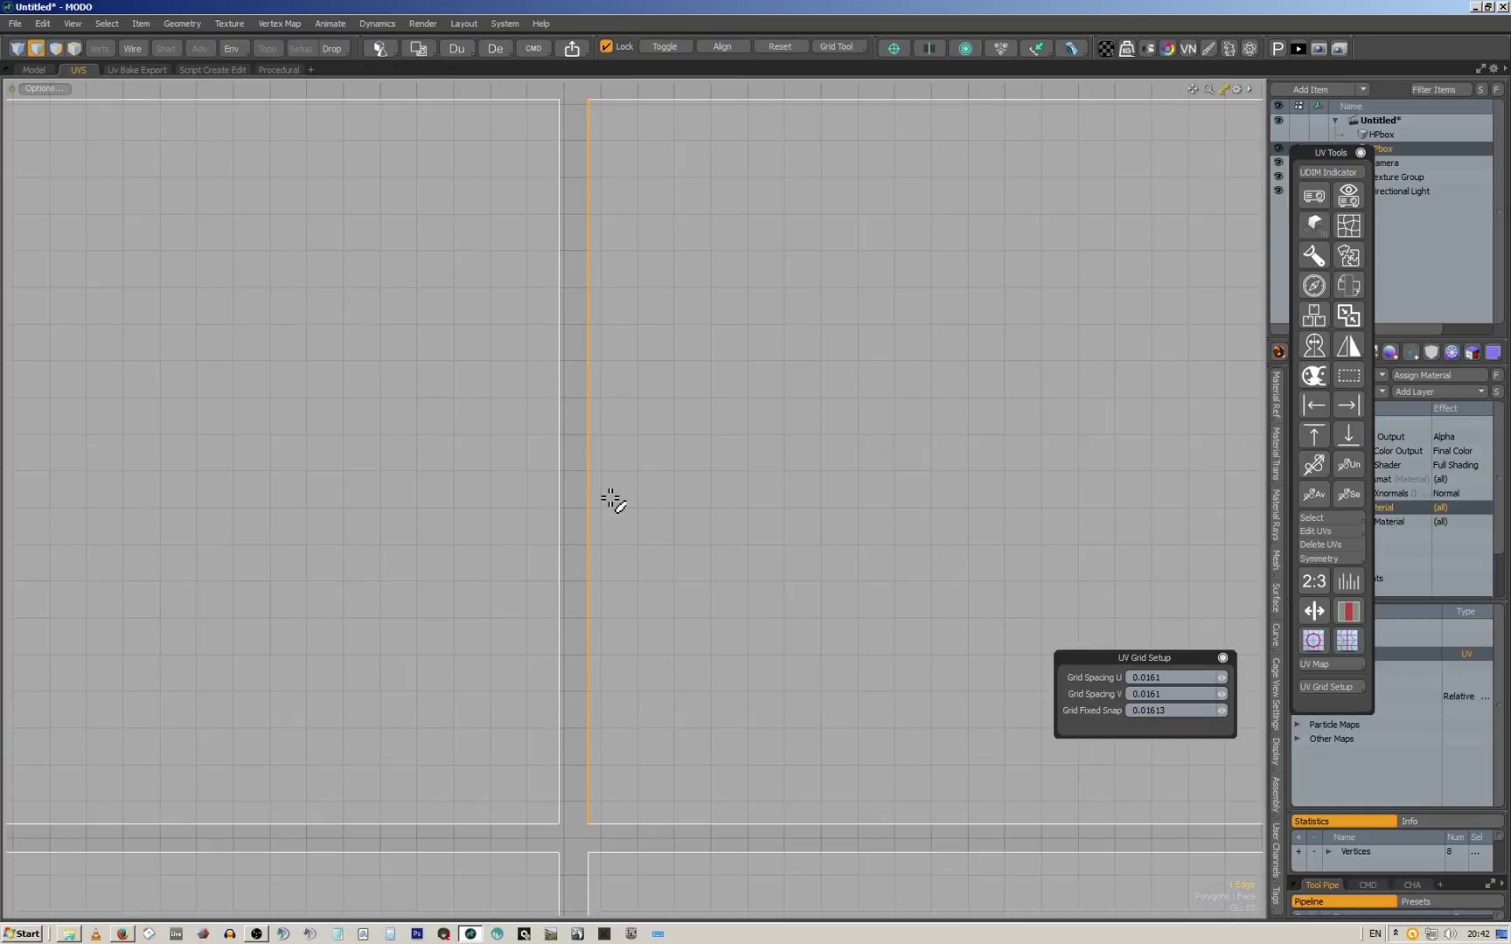
pyautogui.press('k')
pyautogui.press('k')
pyautogui.press('w')
pyautogui.press('F11')
pyautogui.scroll(3, 613, 477)
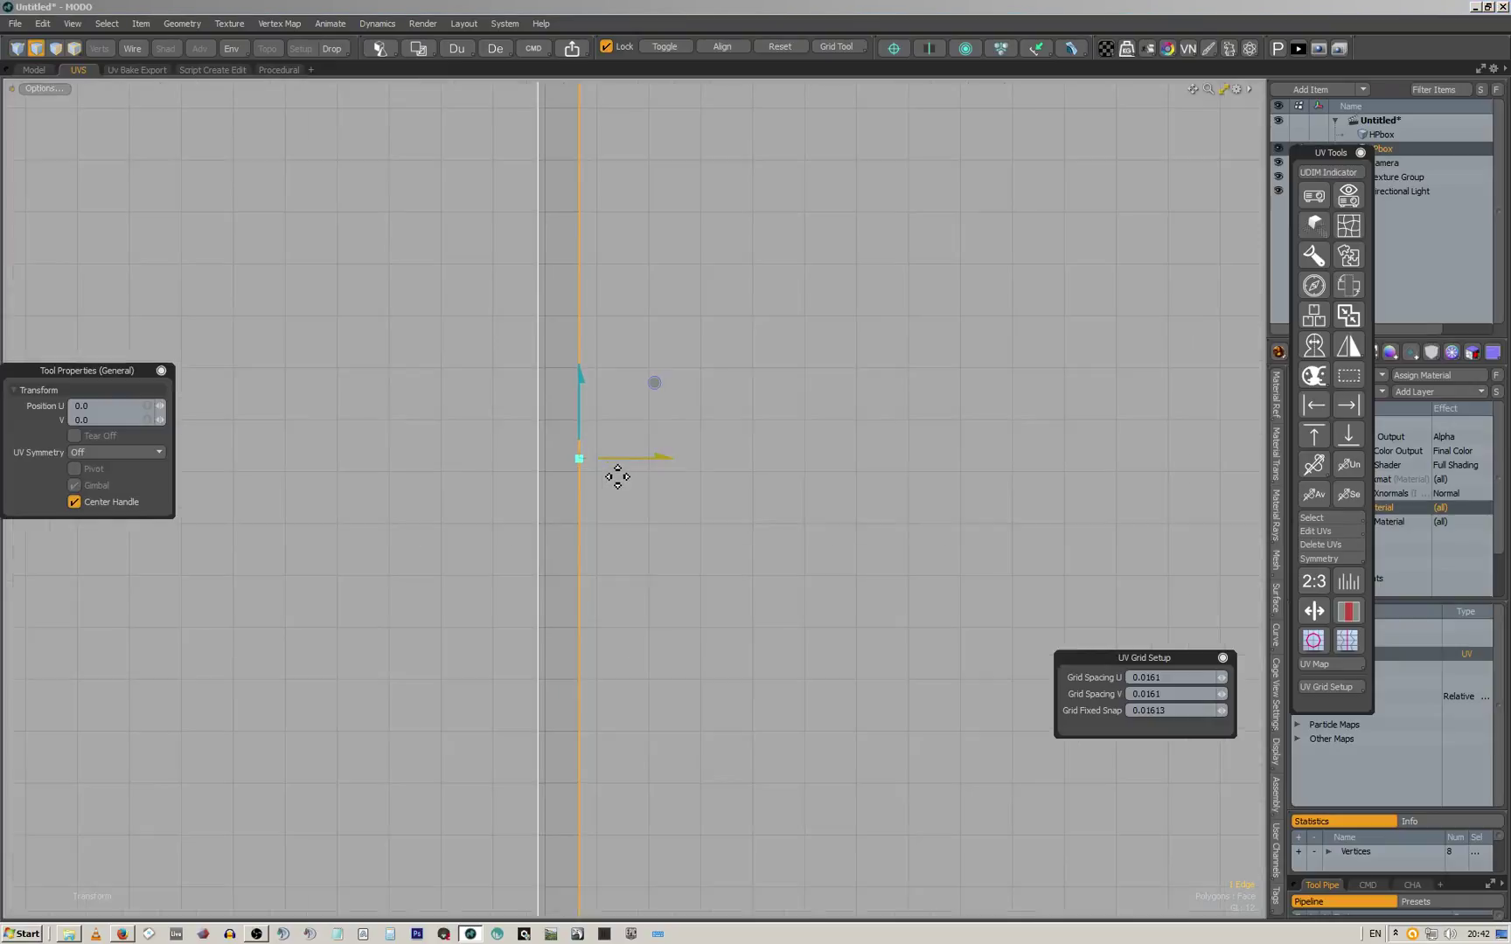
pyautogui.moveTo(600, 462); pyautogui.dragTo(623, 462)
pyautogui.scroll(12, 604, 457)
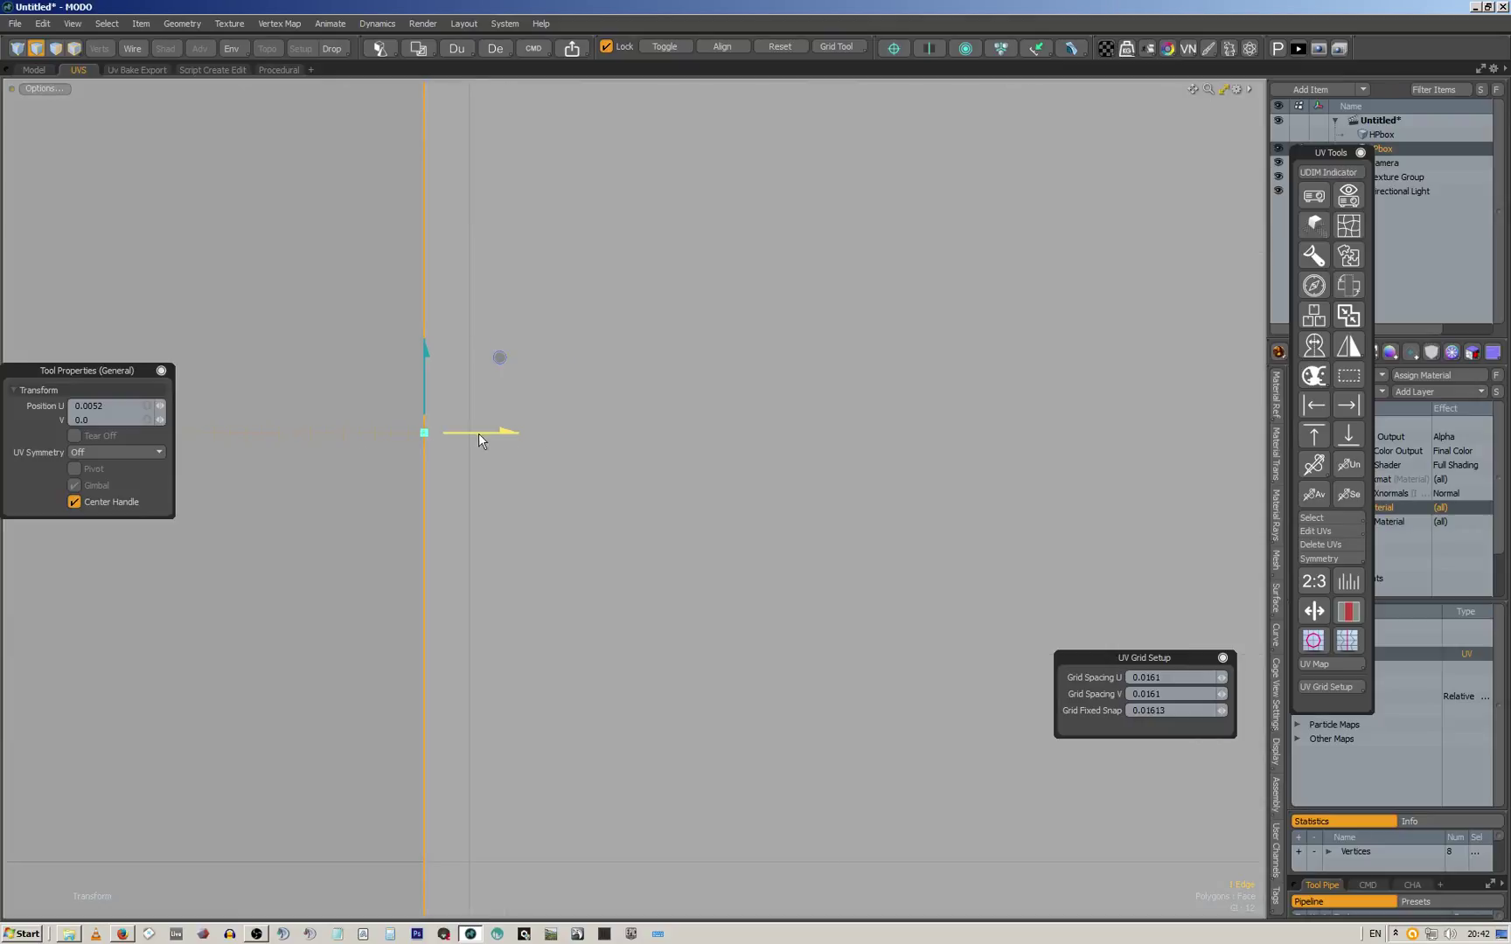
# Adjust the edge's move to a U offset of about 0.0057 and compare it with the grid line
pyautogui.moveTo(479, 433); pyautogui.dragTo(494, 433)
pyautogui.moveTo(515, 356); pyautogui.dragTo(549, 357)
pyautogui.moveTo(500, 449)
pyautogui.mouseDown()
pyautogui.moveTo(483, 448)
pyautogui.moveTo(500, 449)
pyautogui.mouseUp()
pyautogui.scroll(1, 464, 436)
pyautogui.scroll(5, 464, 435)
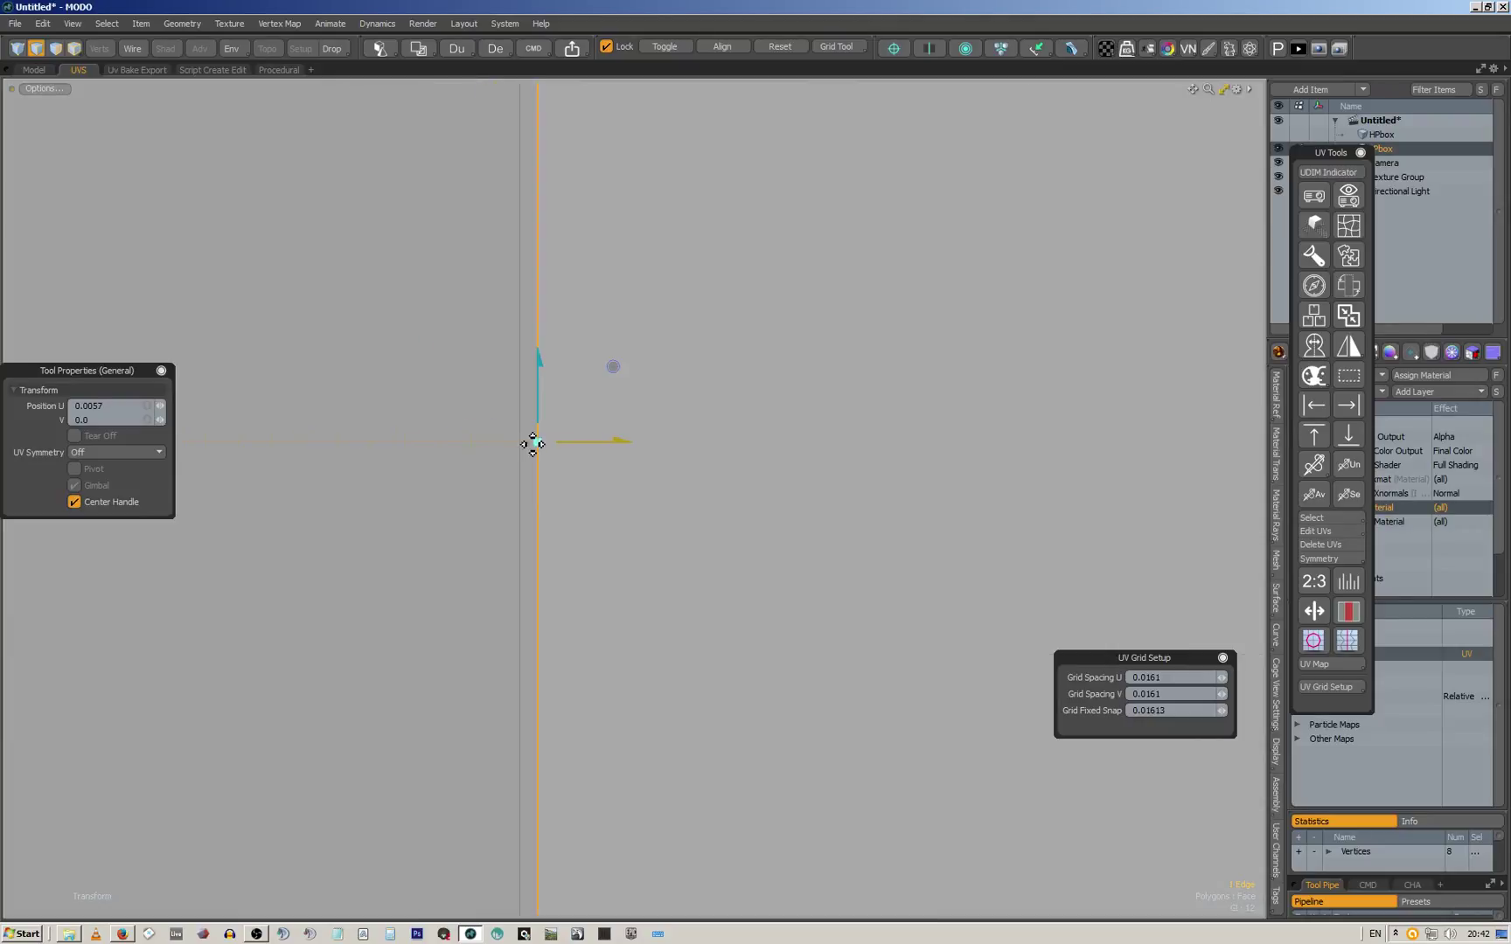
pyautogui.moveTo(602, 454)
pyautogui.mouseDown()
pyautogui.moveTo(468, 454)
pyautogui.moveTo(601, 454)
pyautogui.mouseUp()
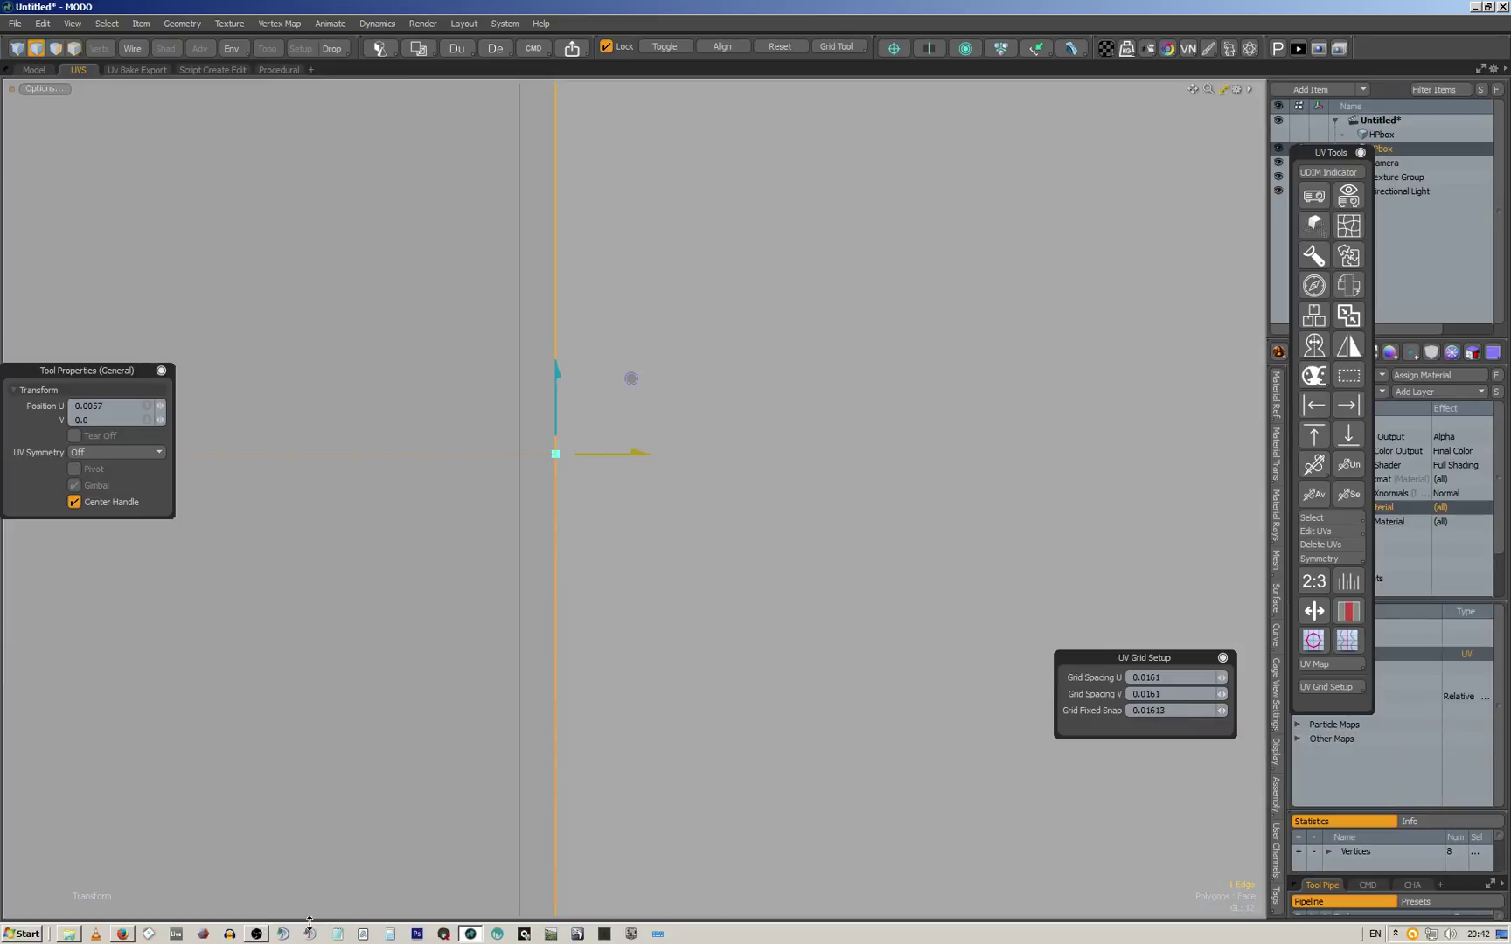
# Switch to AbiWord, try to open the recent document Forlight Maps.abw, and close AbiWord
pyautogui.click(364, 934)
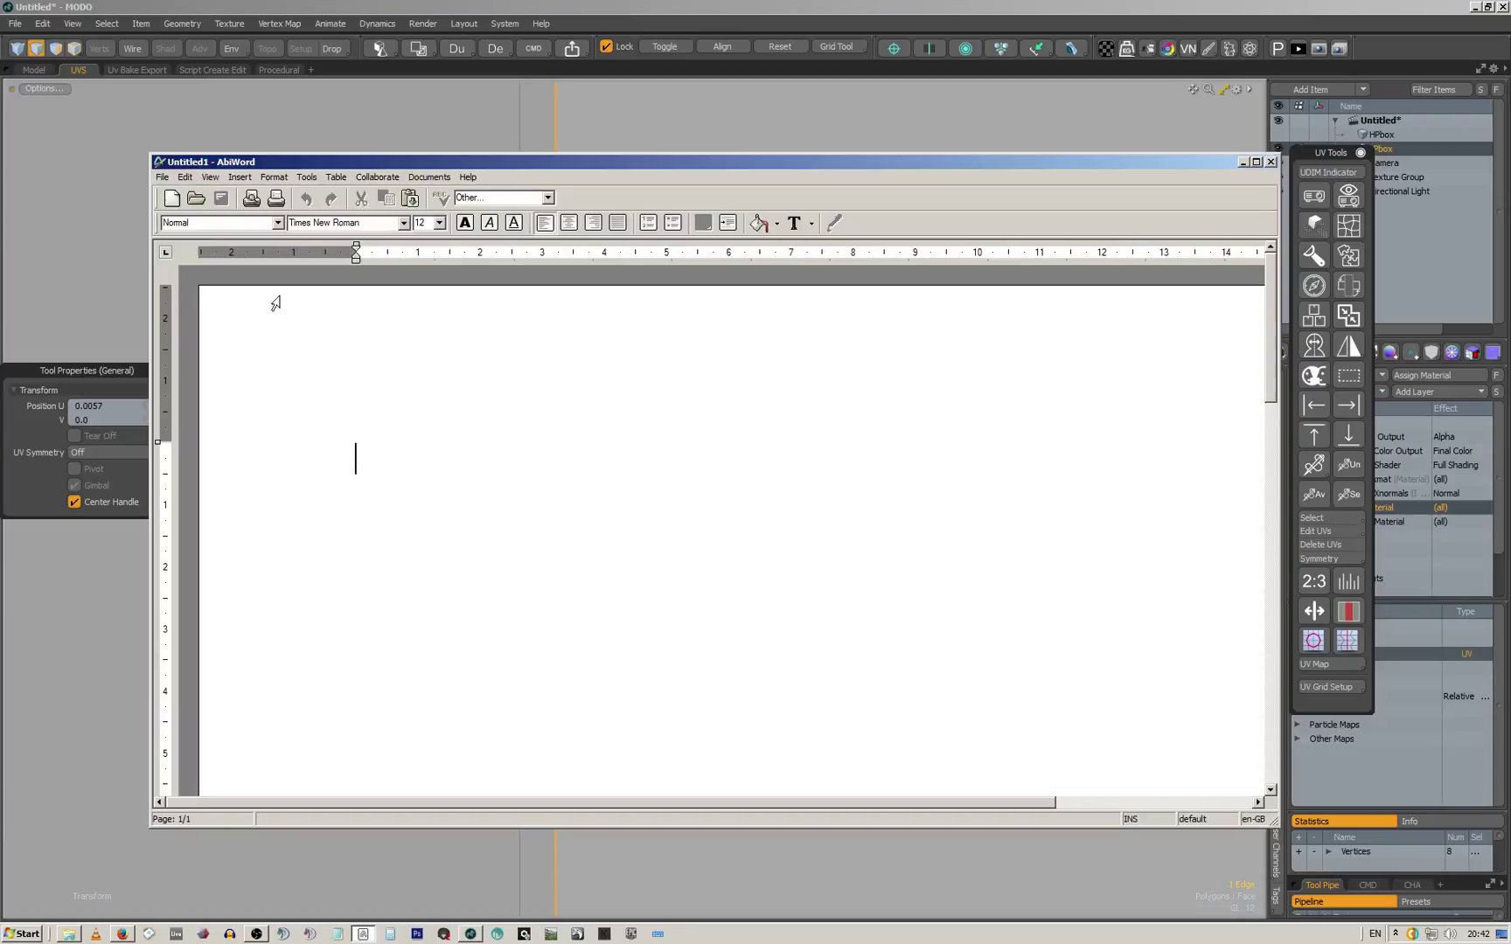
pyautogui.click(163, 177)
pyautogui.moveTo(273, 385)
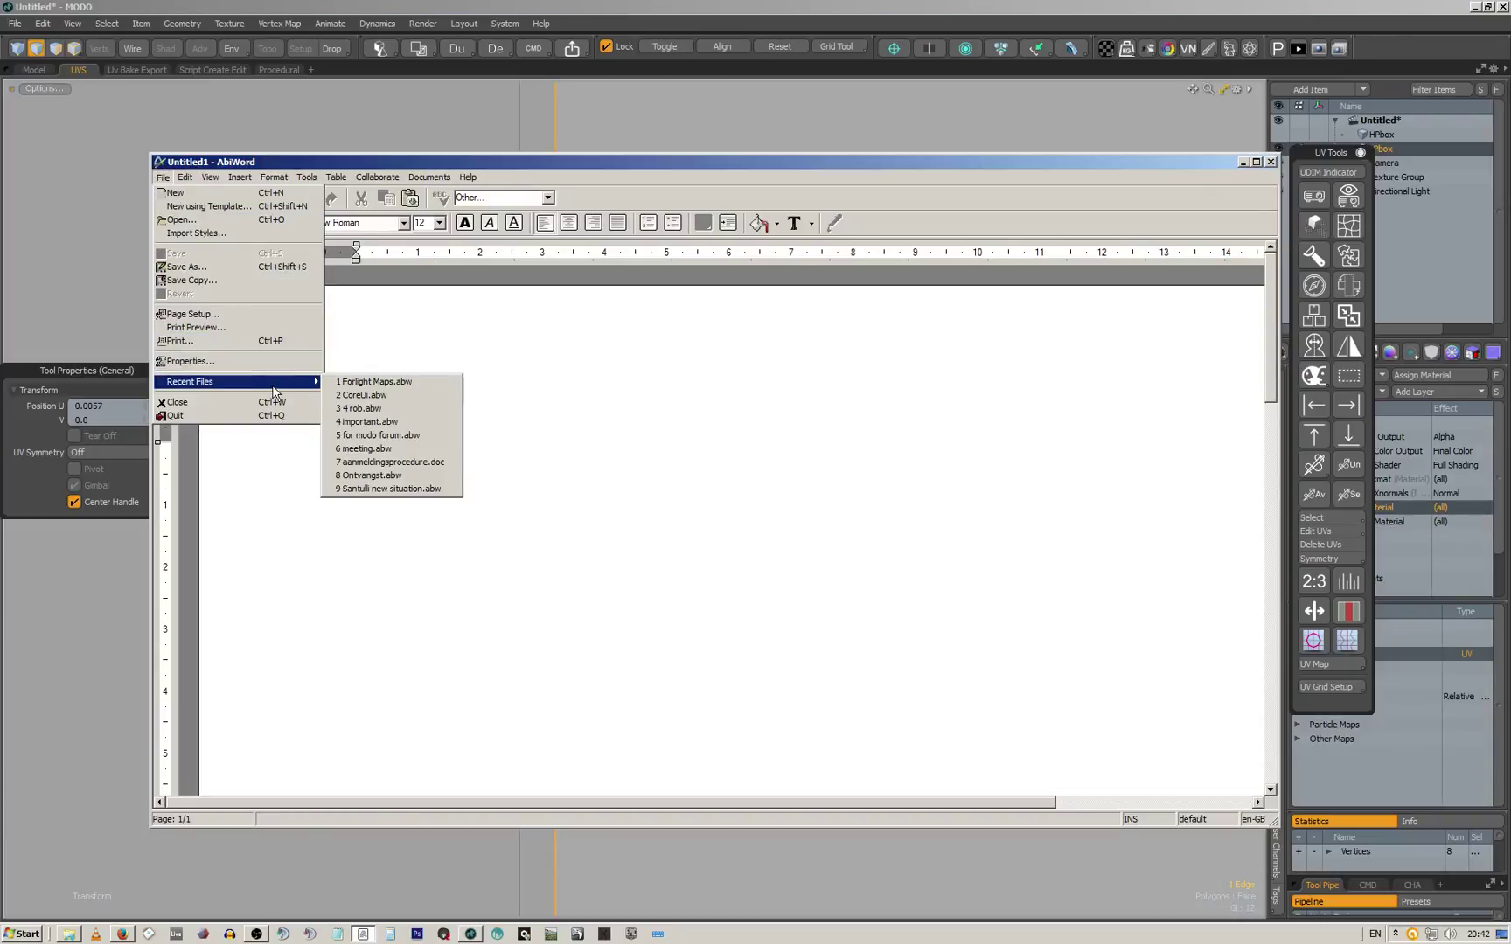
pyautogui.click(360, 383)
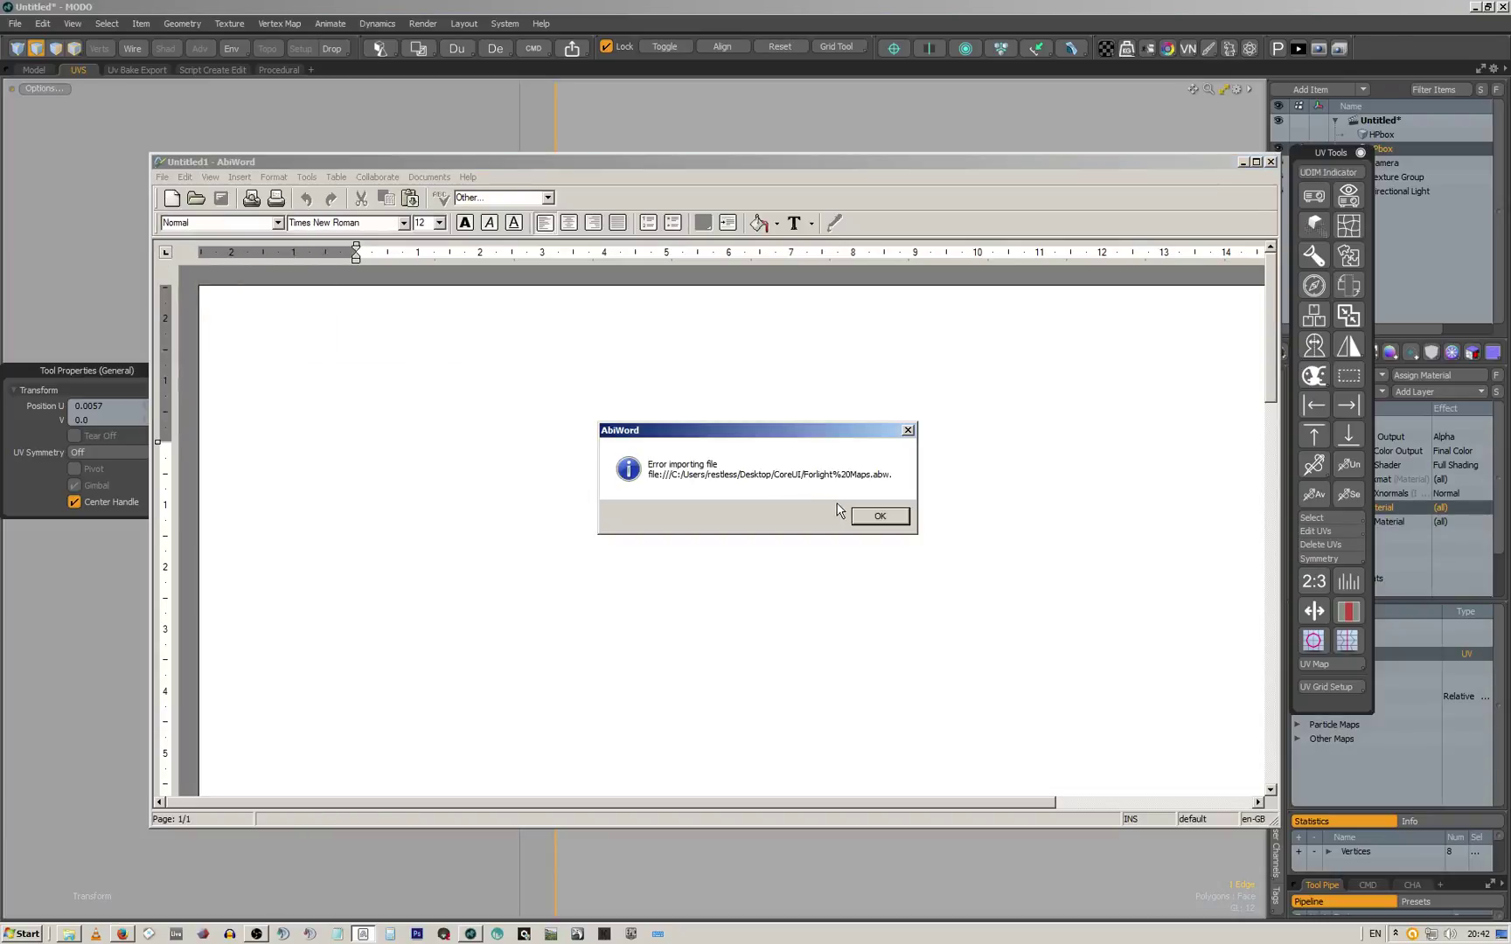
pyautogui.click(871, 518)
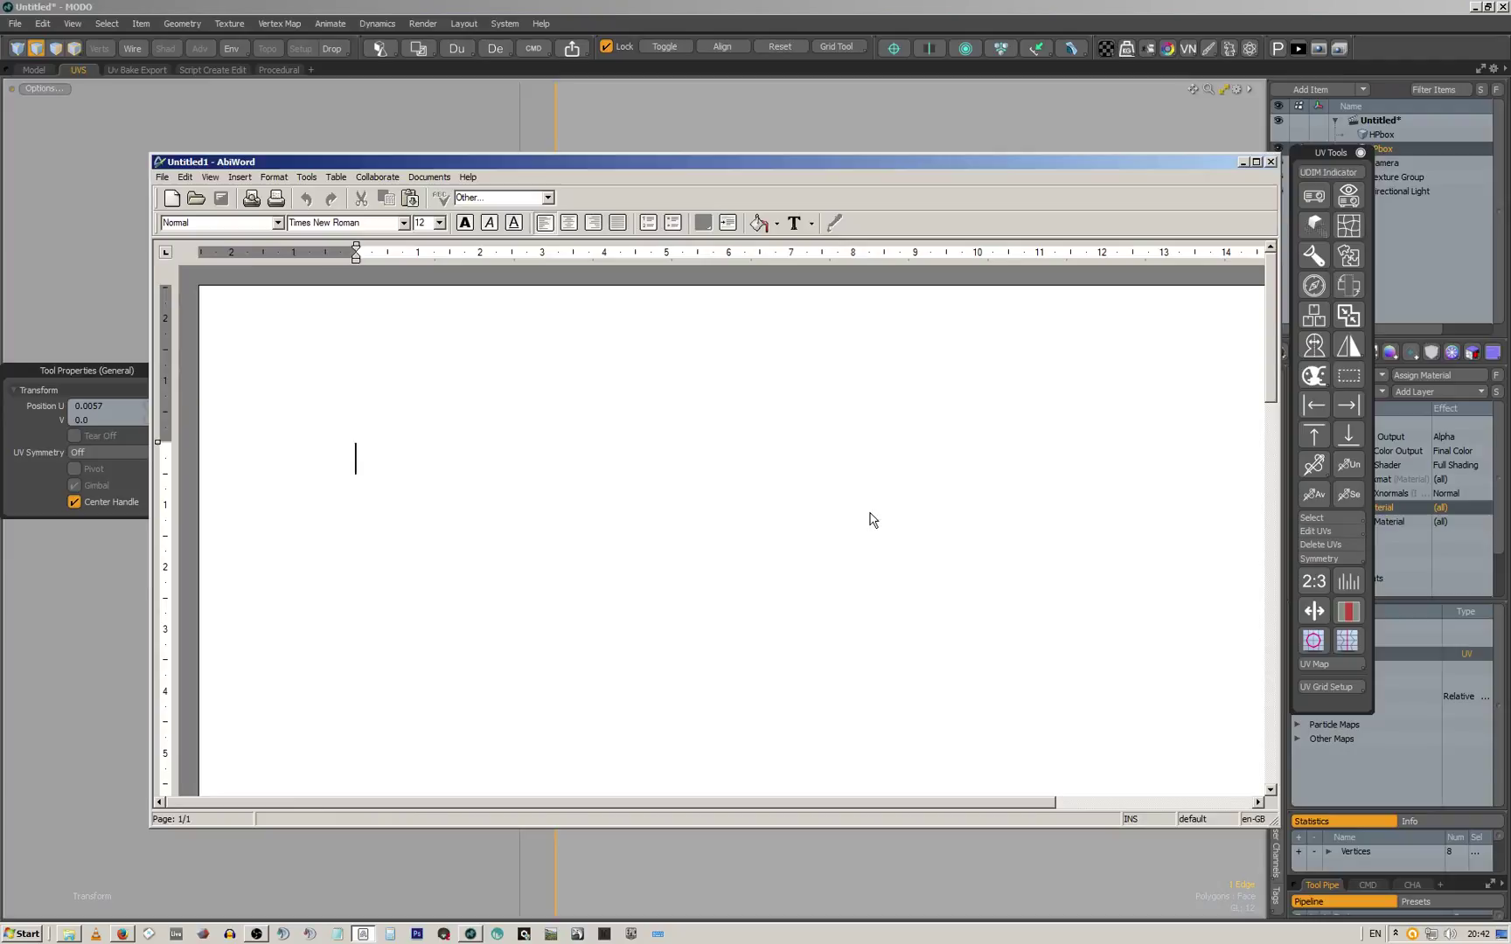
pyautogui.click(163, 177)
pyautogui.moveTo(271, 385)
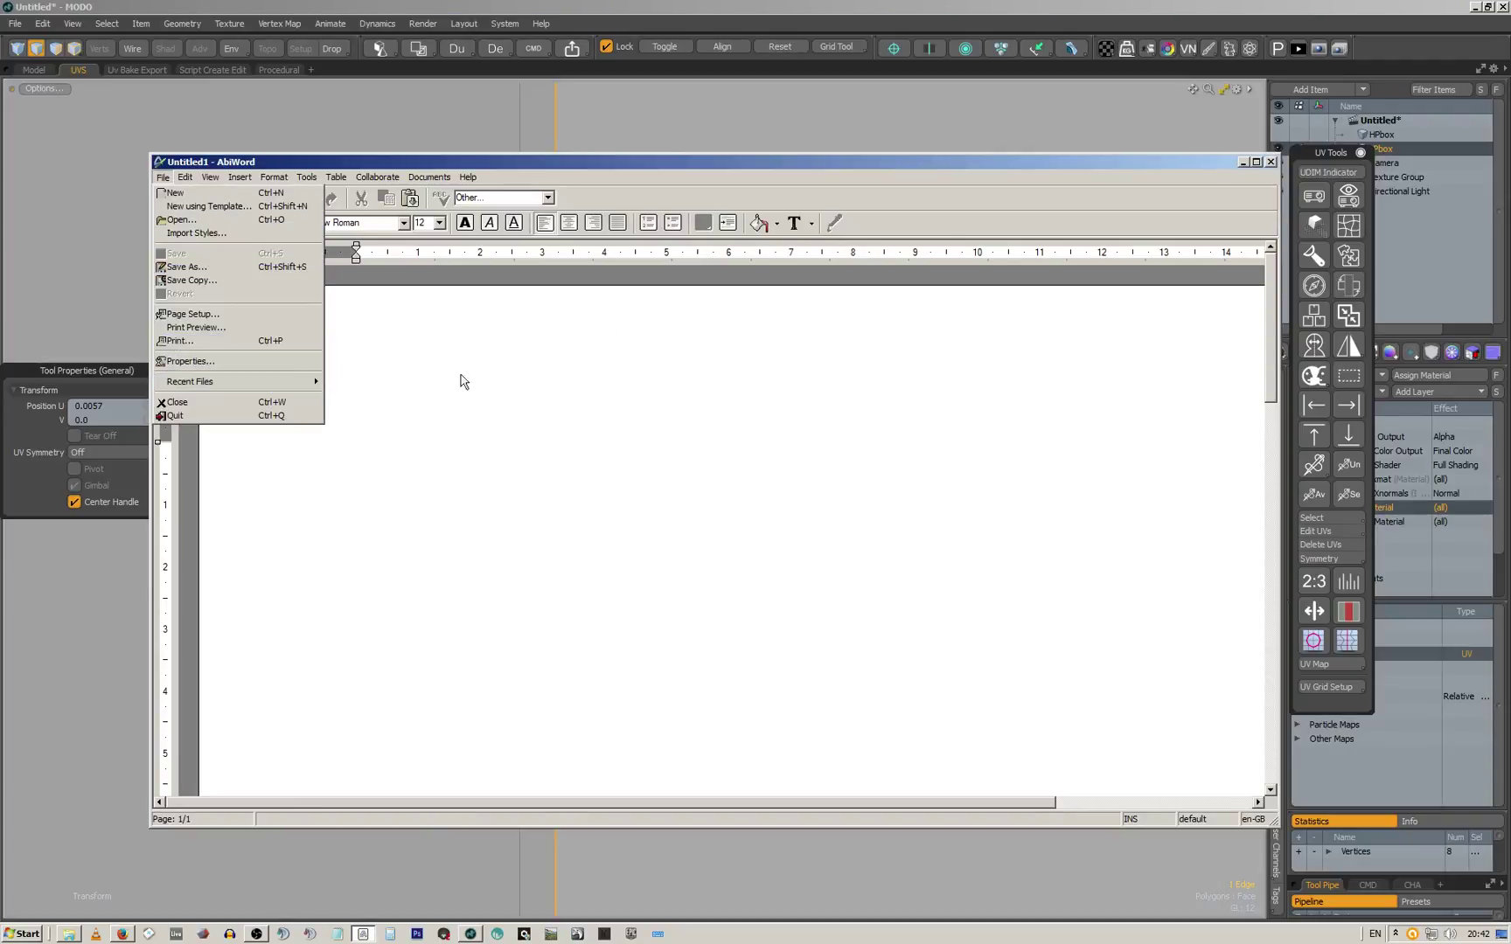
pyautogui.click(462, 377)
pyautogui.click(1271, 161)
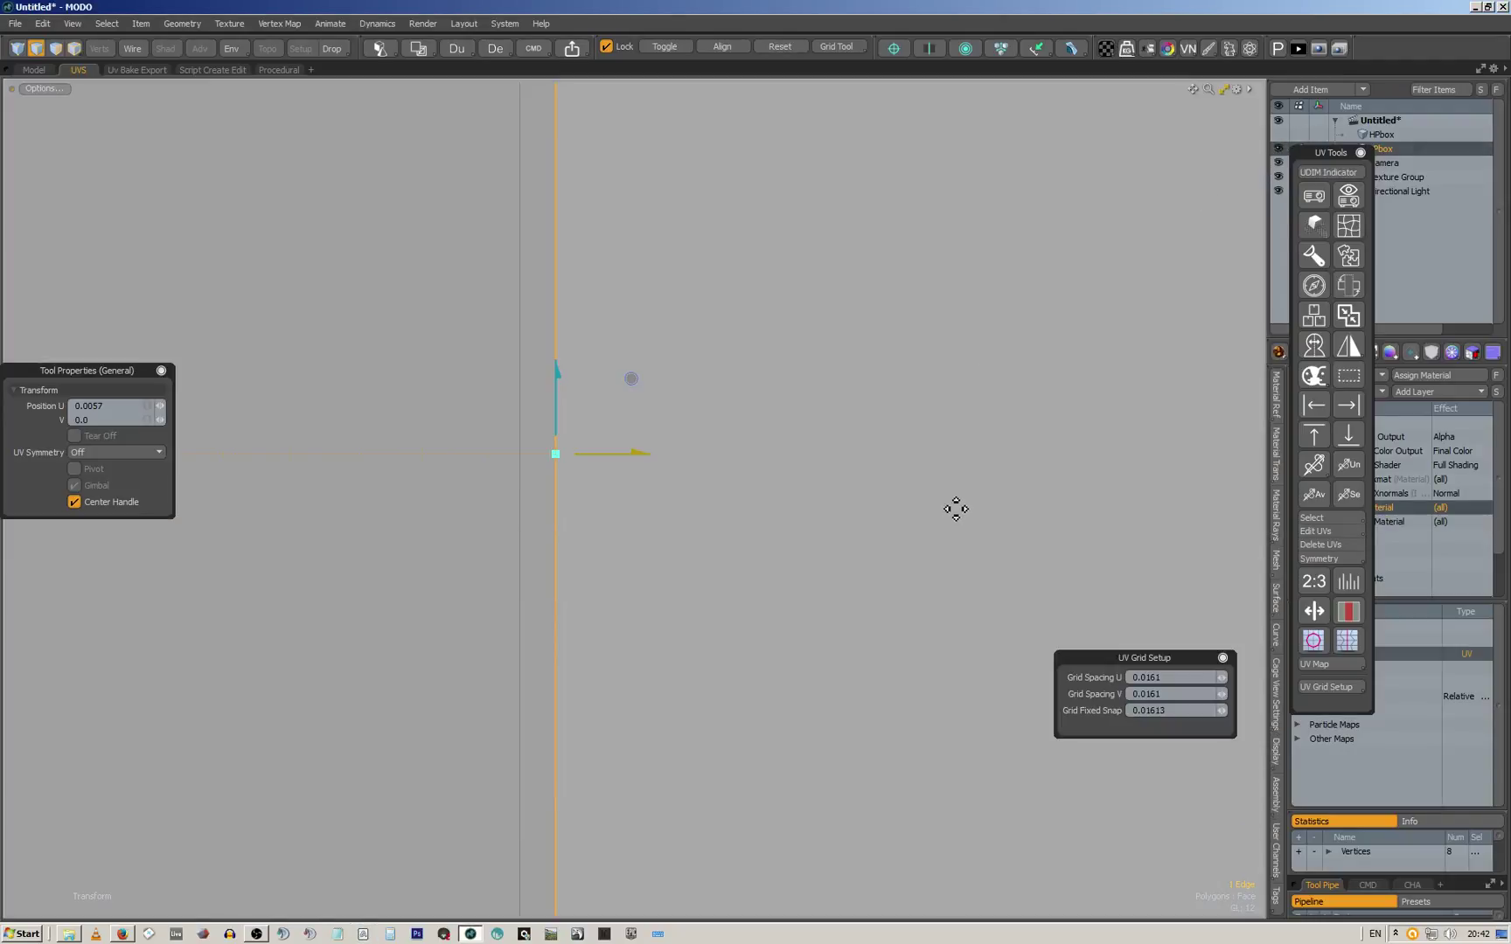
# Set the UV grid's U and V spacing and fixed snap to 1/62
pyautogui.click(1183, 678)
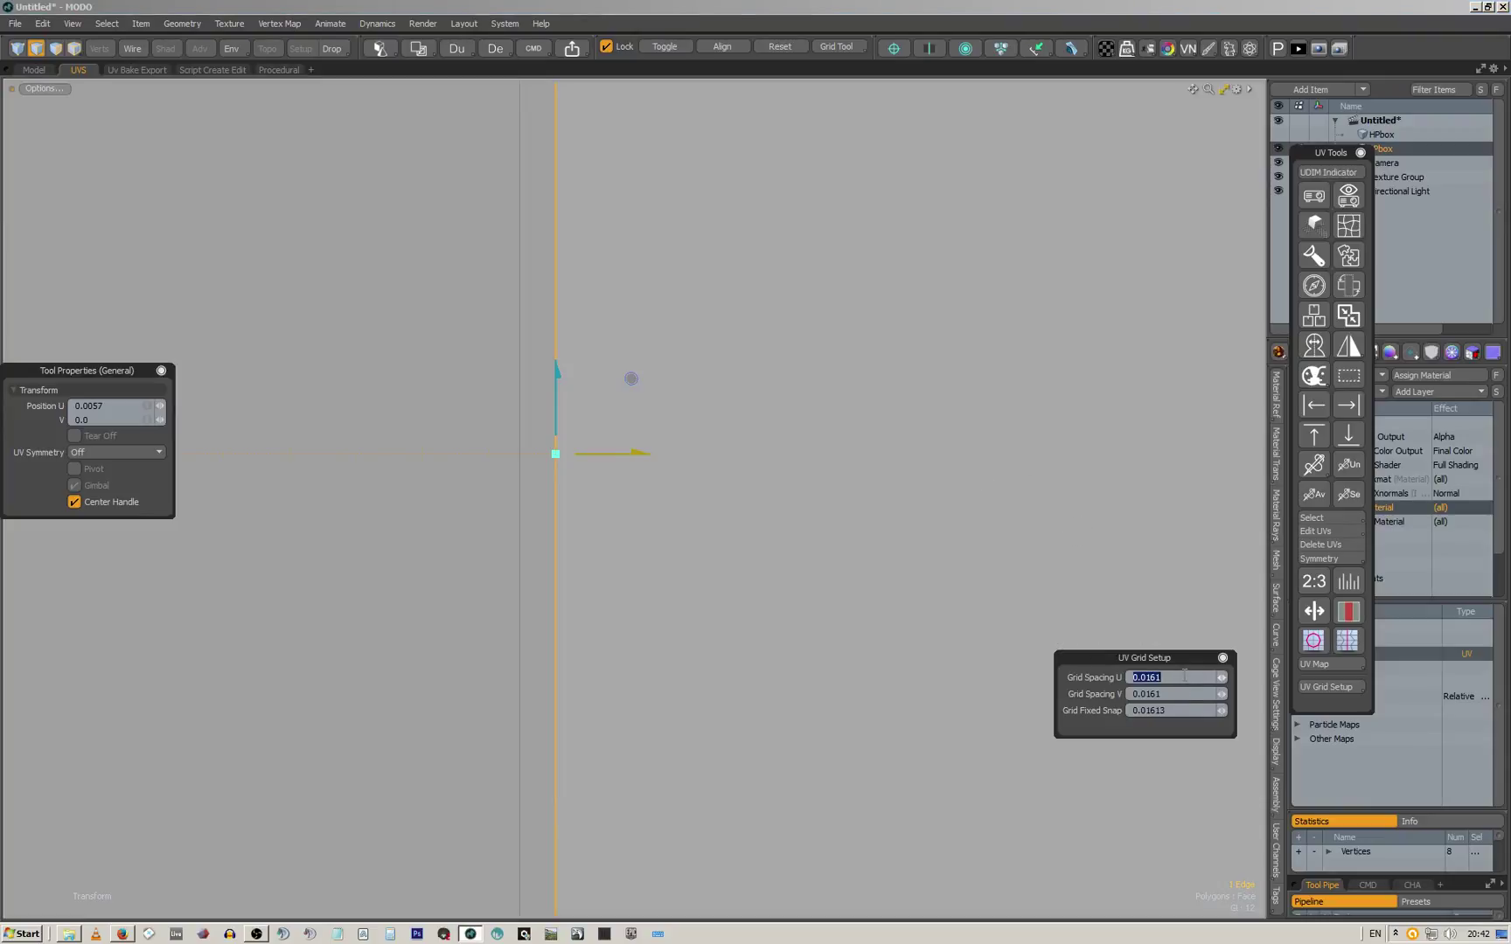
pyautogui.write('1')
pyautogui.press('Tab')
pyautogui.click(1176, 708)
pyautogui.write('1/62')
pyautogui.press('Return')
# Toggle the fixed grid option in the Grid Tool and try to move the selected UV edge along U
pyautogui.click(837, 47)
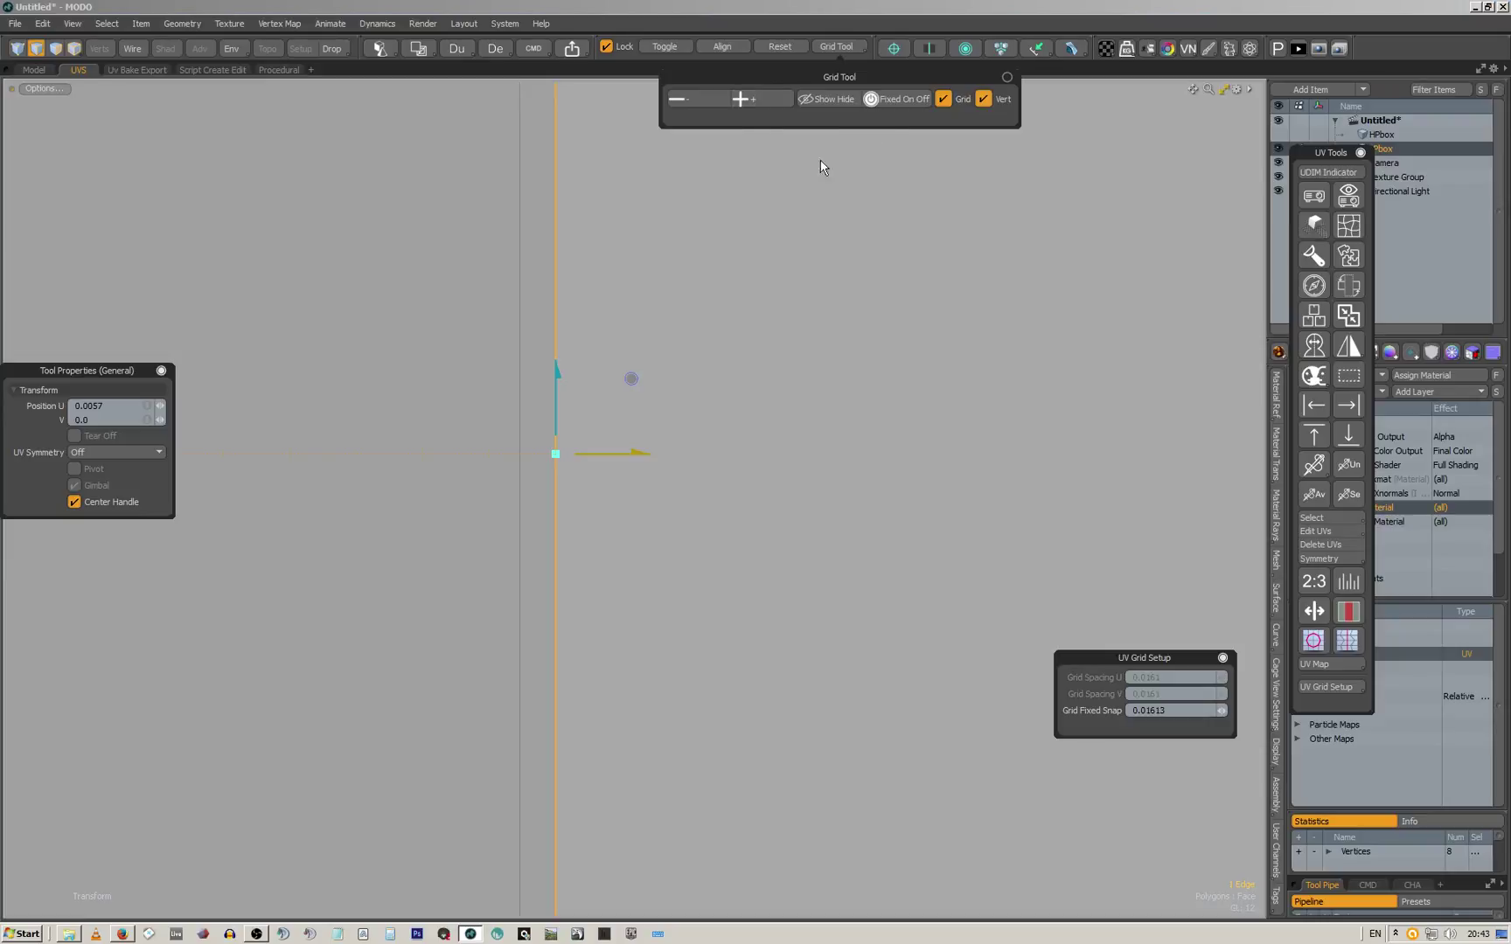
pyautogui.click(906, 100)
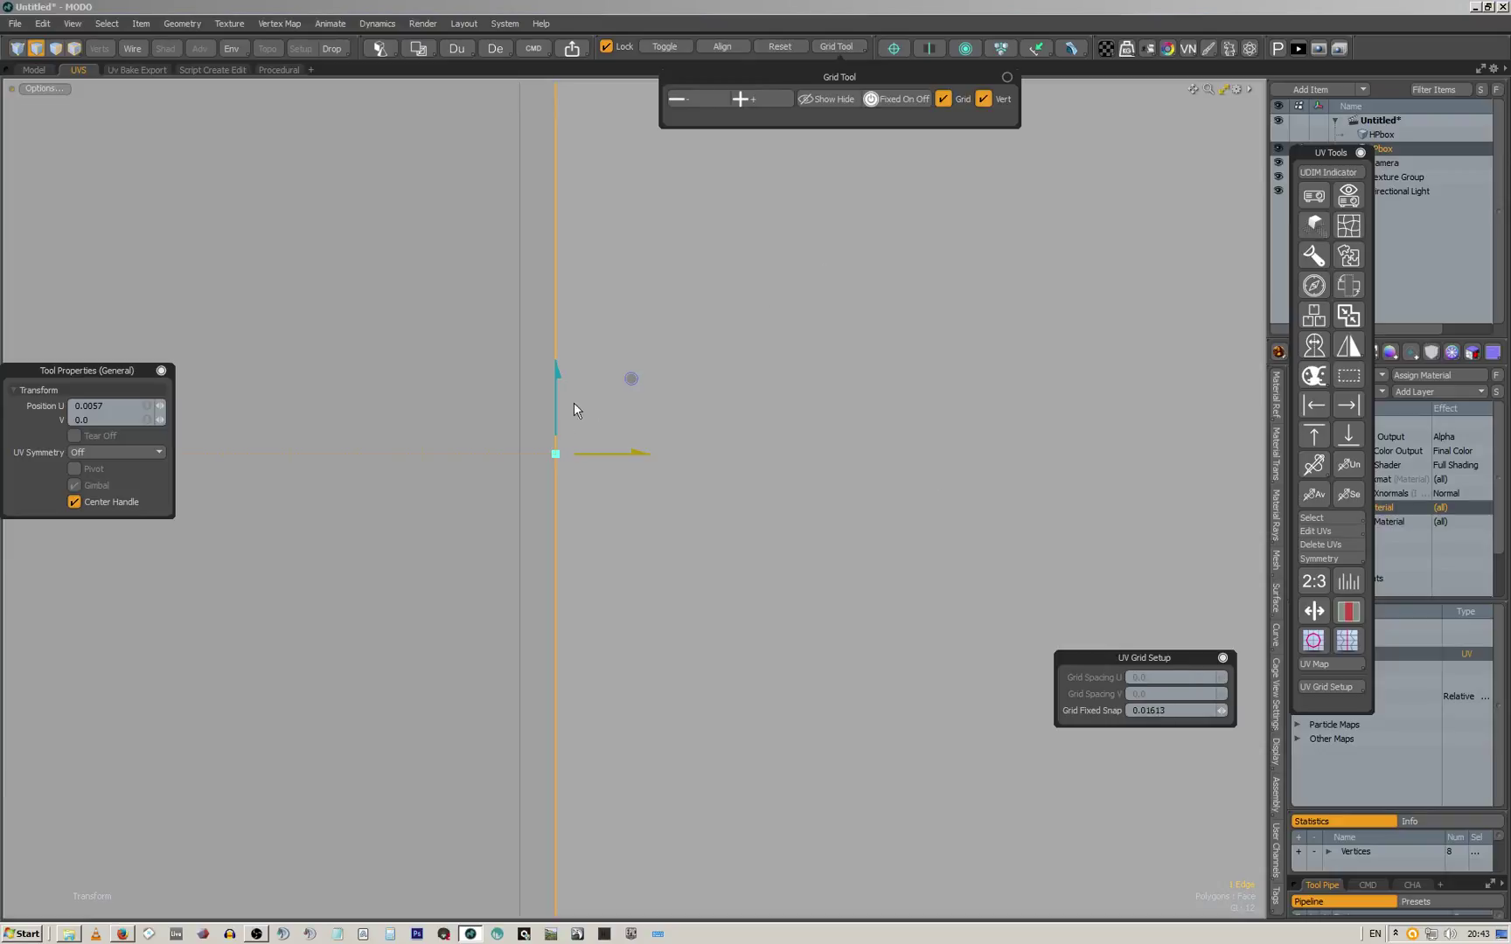
pyautogui.click(591, 455)
pyautogui.moveTo(607, 453)
pyautogui.mouseDown()
pyautogui.moveTo(474, 453)
pyautogui.moveTo(608, 453)
pyautogui.mouseUp()
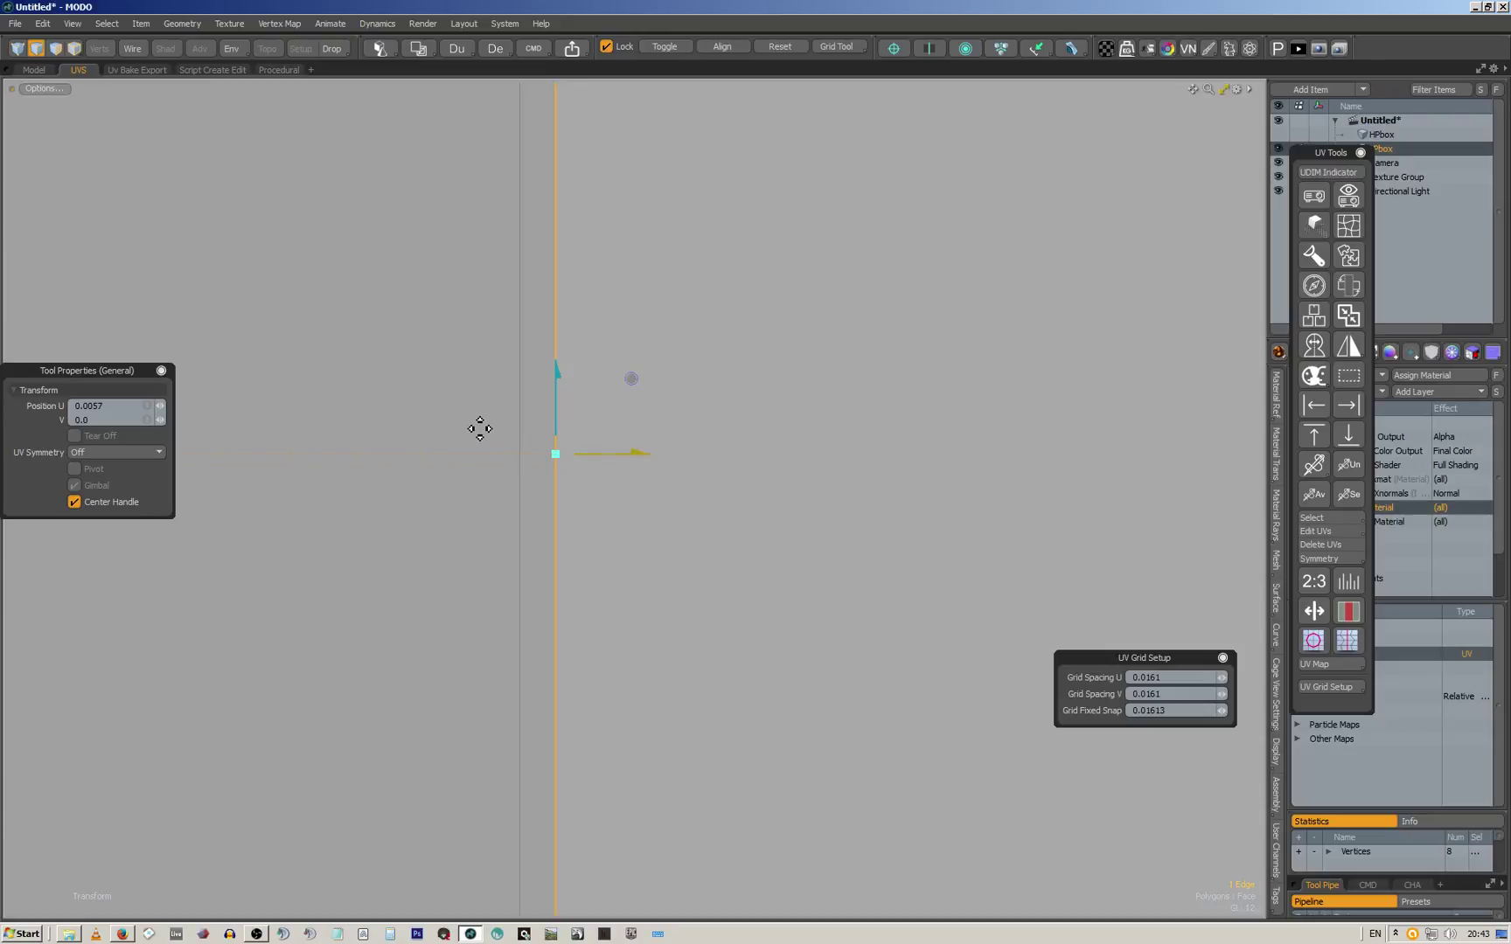
pyautogui.moveTo(484, 426); pyautogui.dragTo(527, 433)
pyautogui.scroll(4, 527, 433)
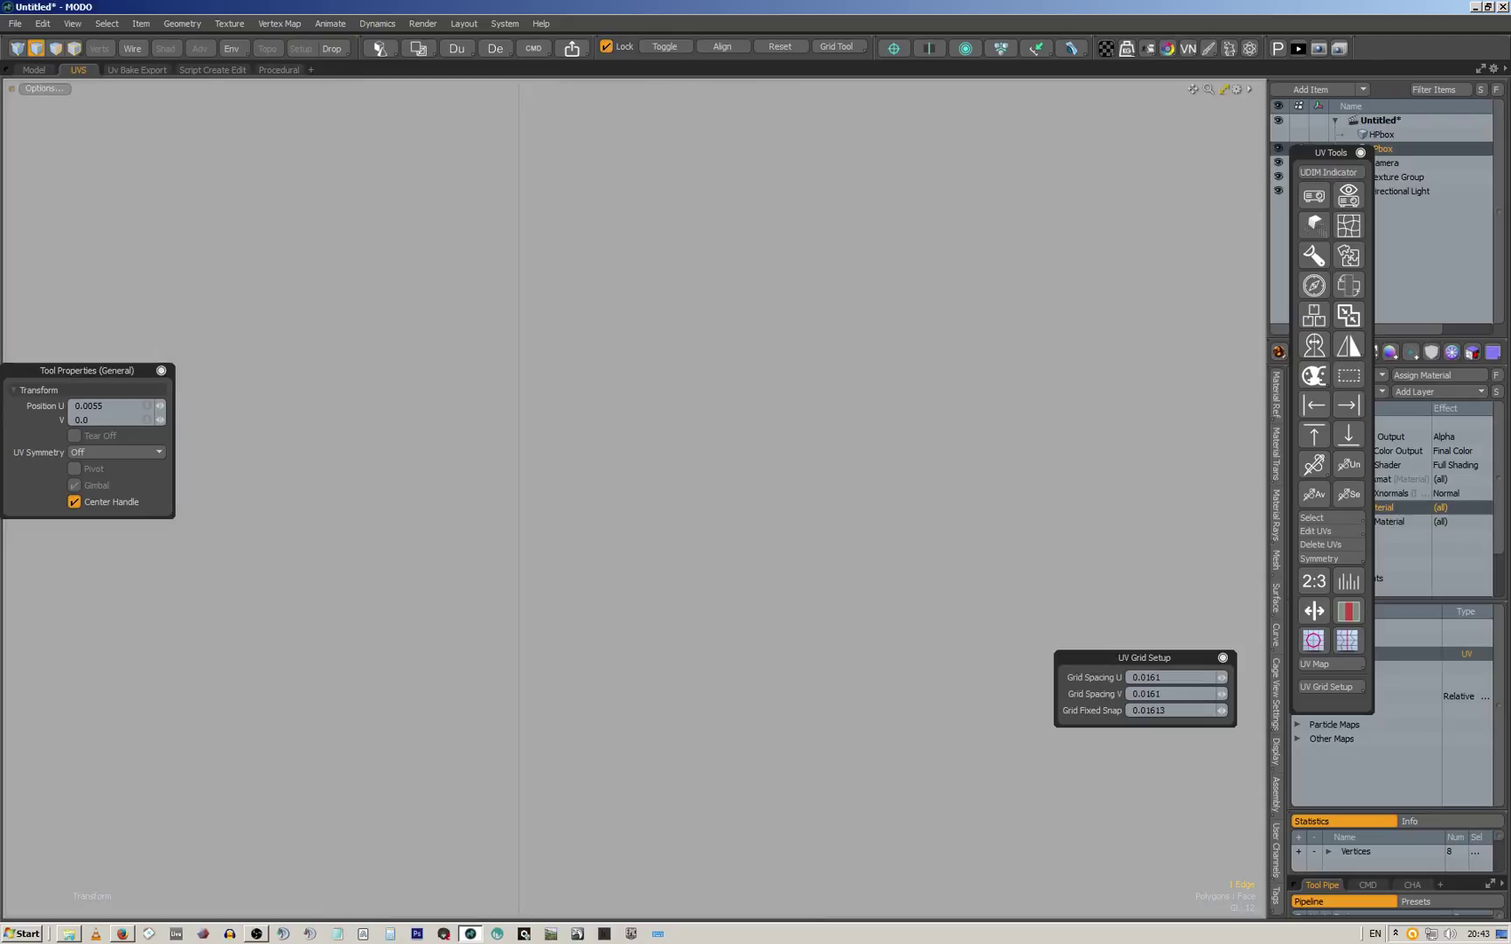
# Re-enter 1/62 for the UV grid spacing in U and V and for the fixed snap
pyautogui.click(1185, 678)
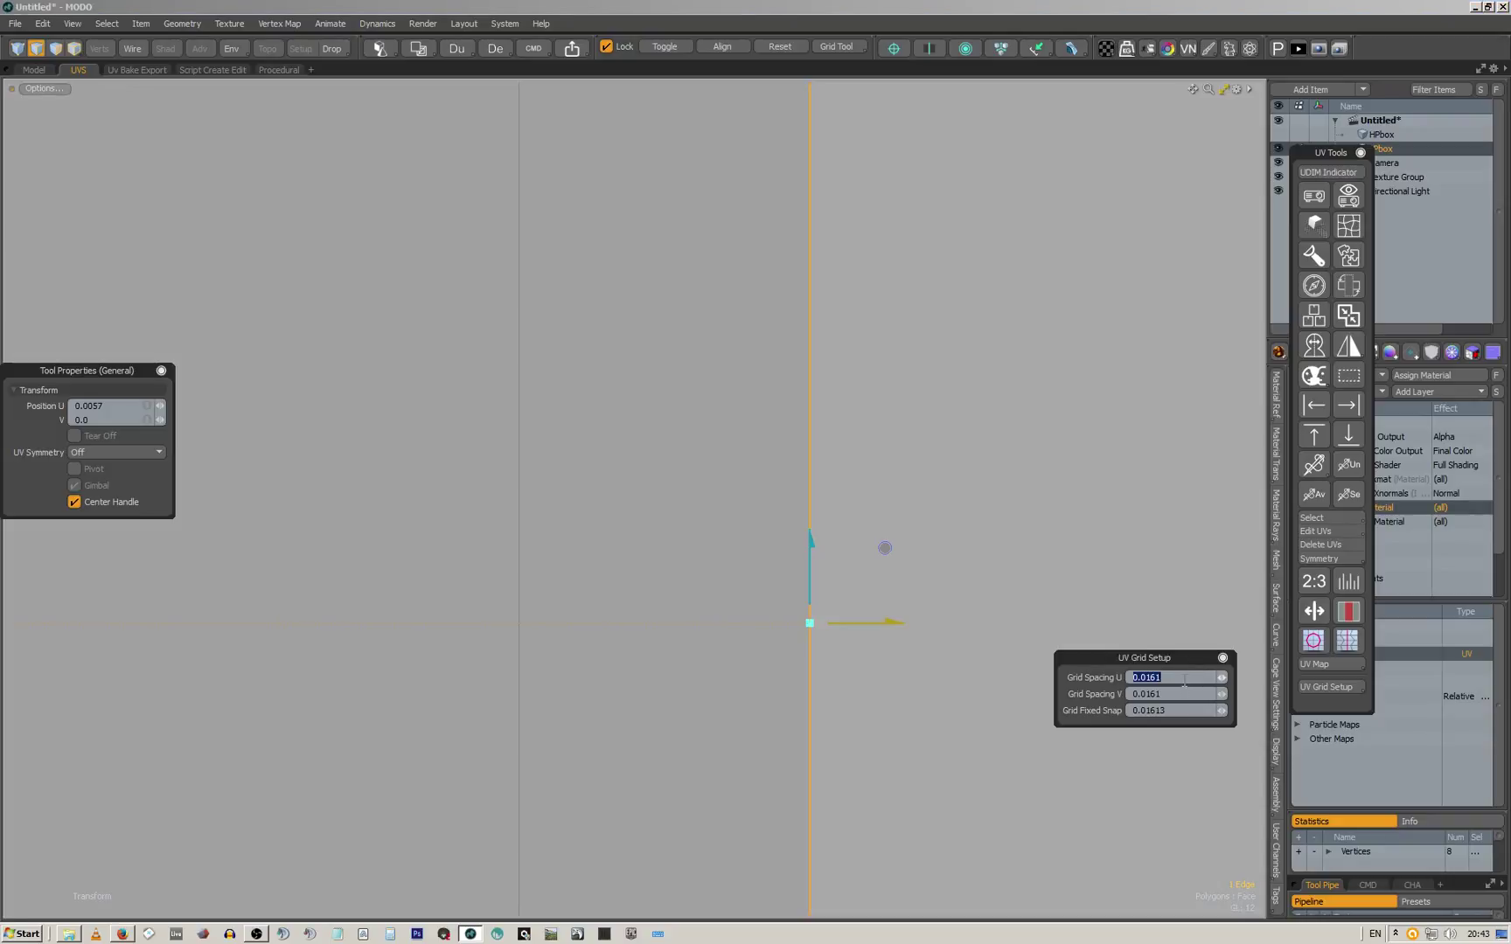
pyautogui.write('1')
pyautogui.press('Tab')
pyautogui.write('1')
pyautogui.press('Tab')
pyautogui.write('1/62')
pyautogui.click(1193, 697)
pyautogui.scroll(1, 709, 653)
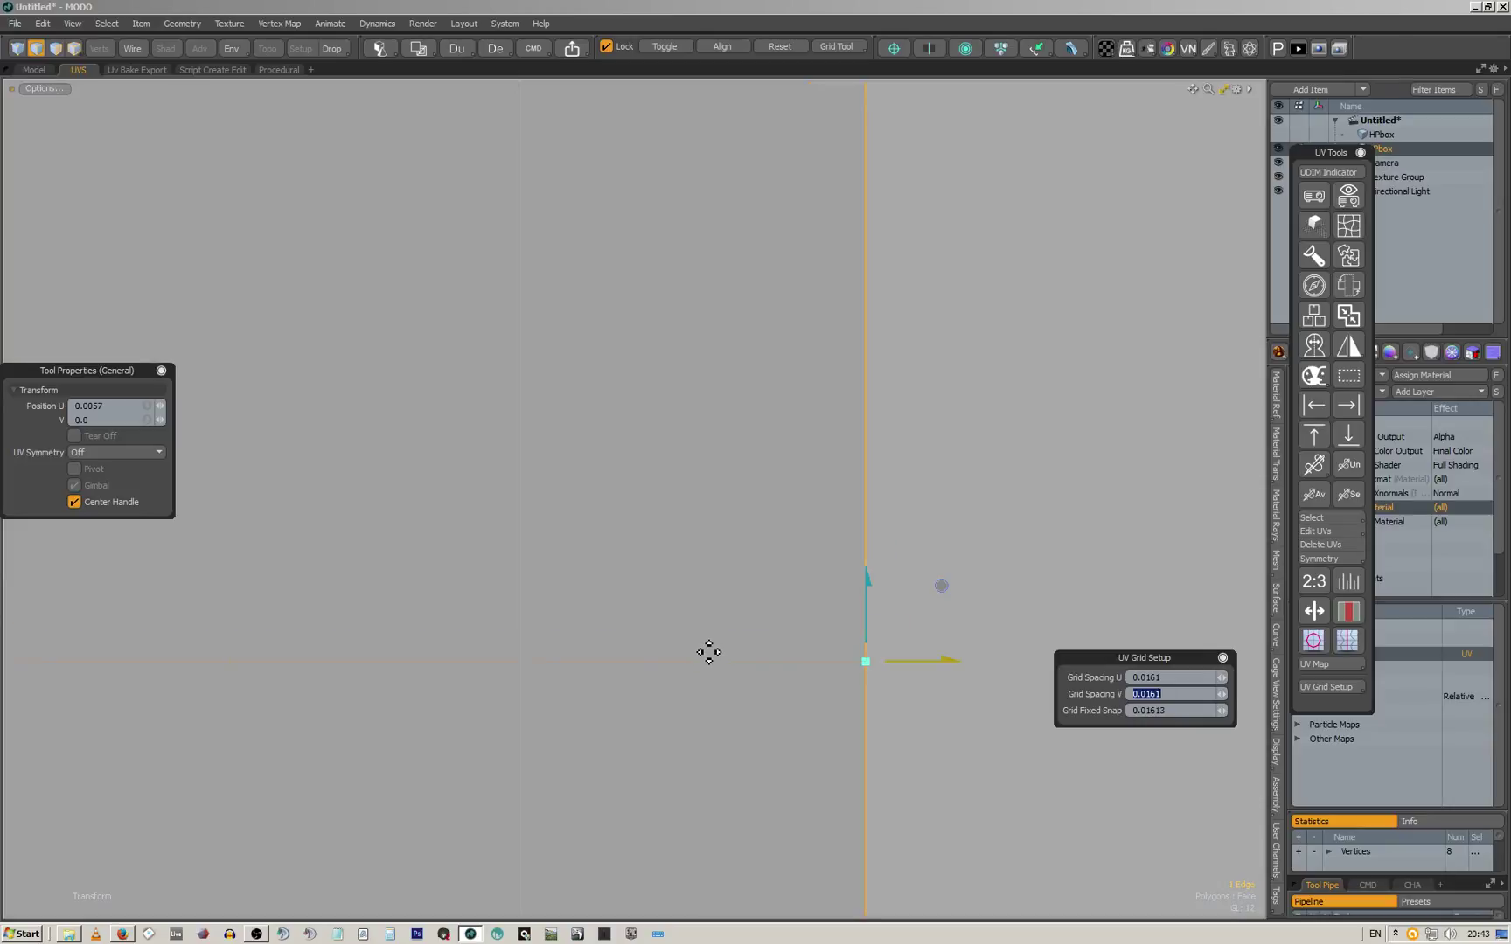
# Try to move the selected edge along U again and compare its position with the surrounding grid lines
pyautogui.click(894, 662)
pyautogui.moveTo(923, 662)
pyautogui.mouseDown()
pyautogui.moveTo(35, 662)
pyautogui.moveTo(923, 657)
pyautogui.moveTo(926, 633)
pyautogui.mouseUp()
pyautogui.scroll(-3, 946, 602)
pyautogui.scroll(-12, 949, 597)
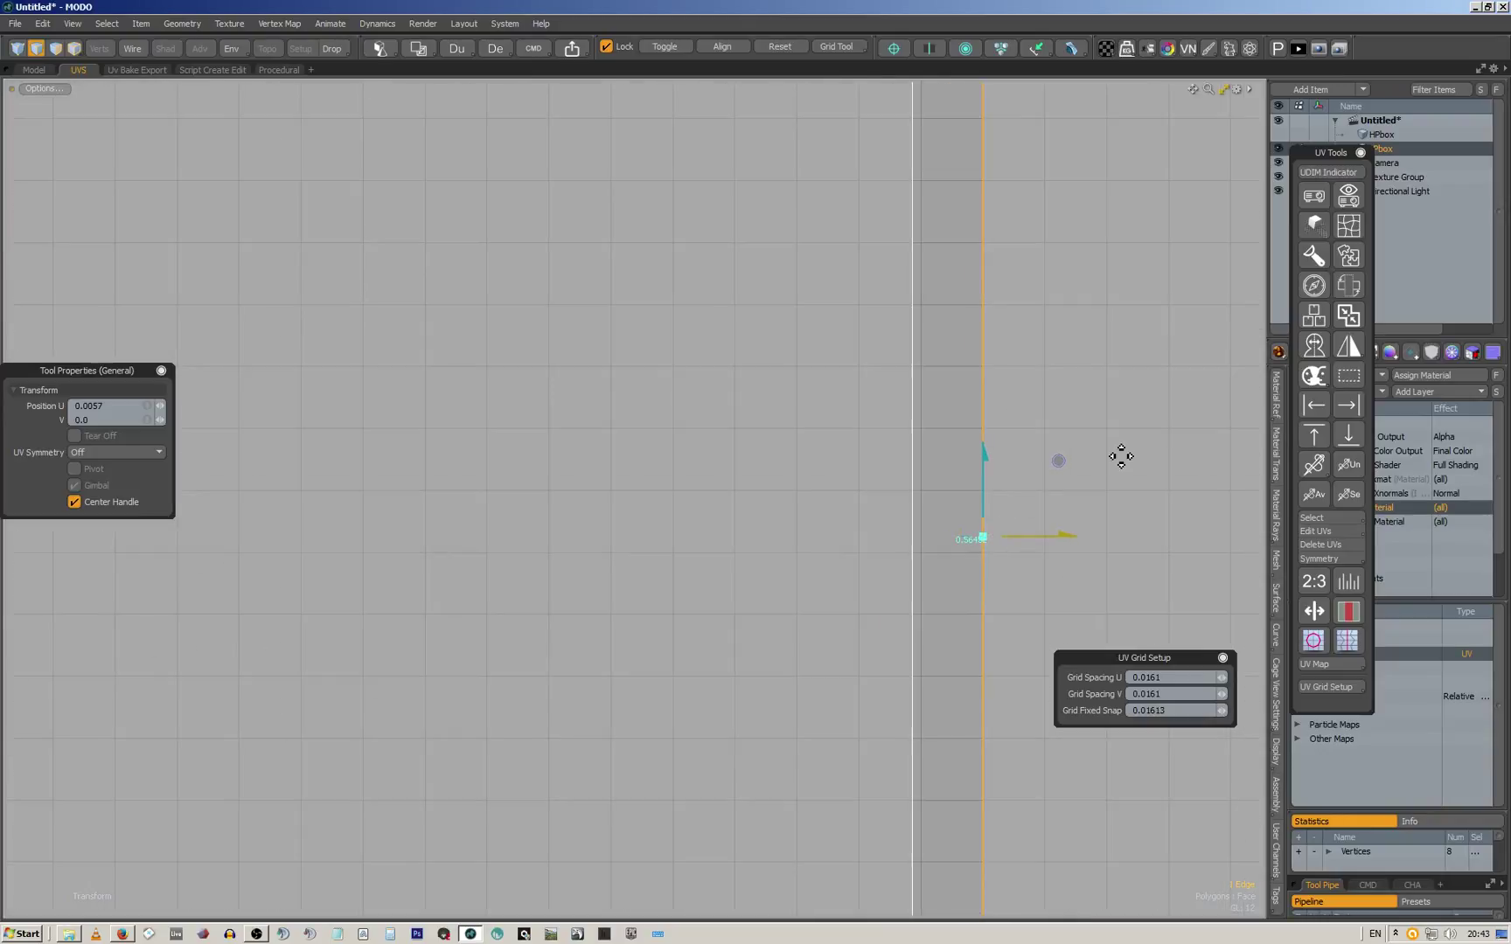
pyautogui.moveTo(1113, 509); pyautogui.dragTo(815, 501, button='middle')
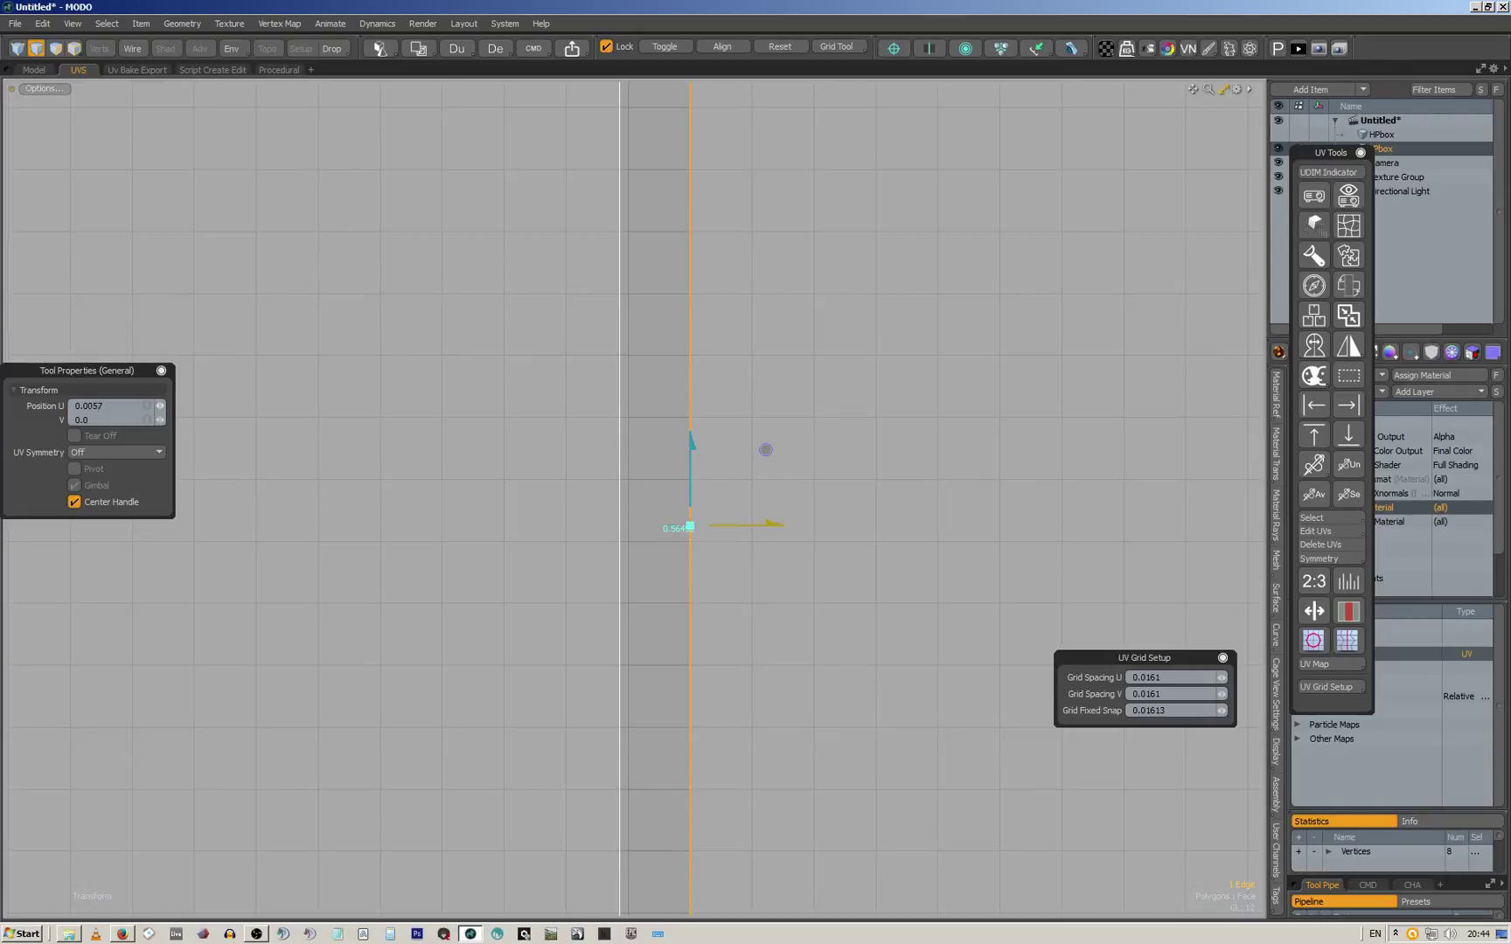
# Turn on snapping, test it on the selected edge, and limit the snap types to Grid by disabling Vertex
pyautogui.press('x')
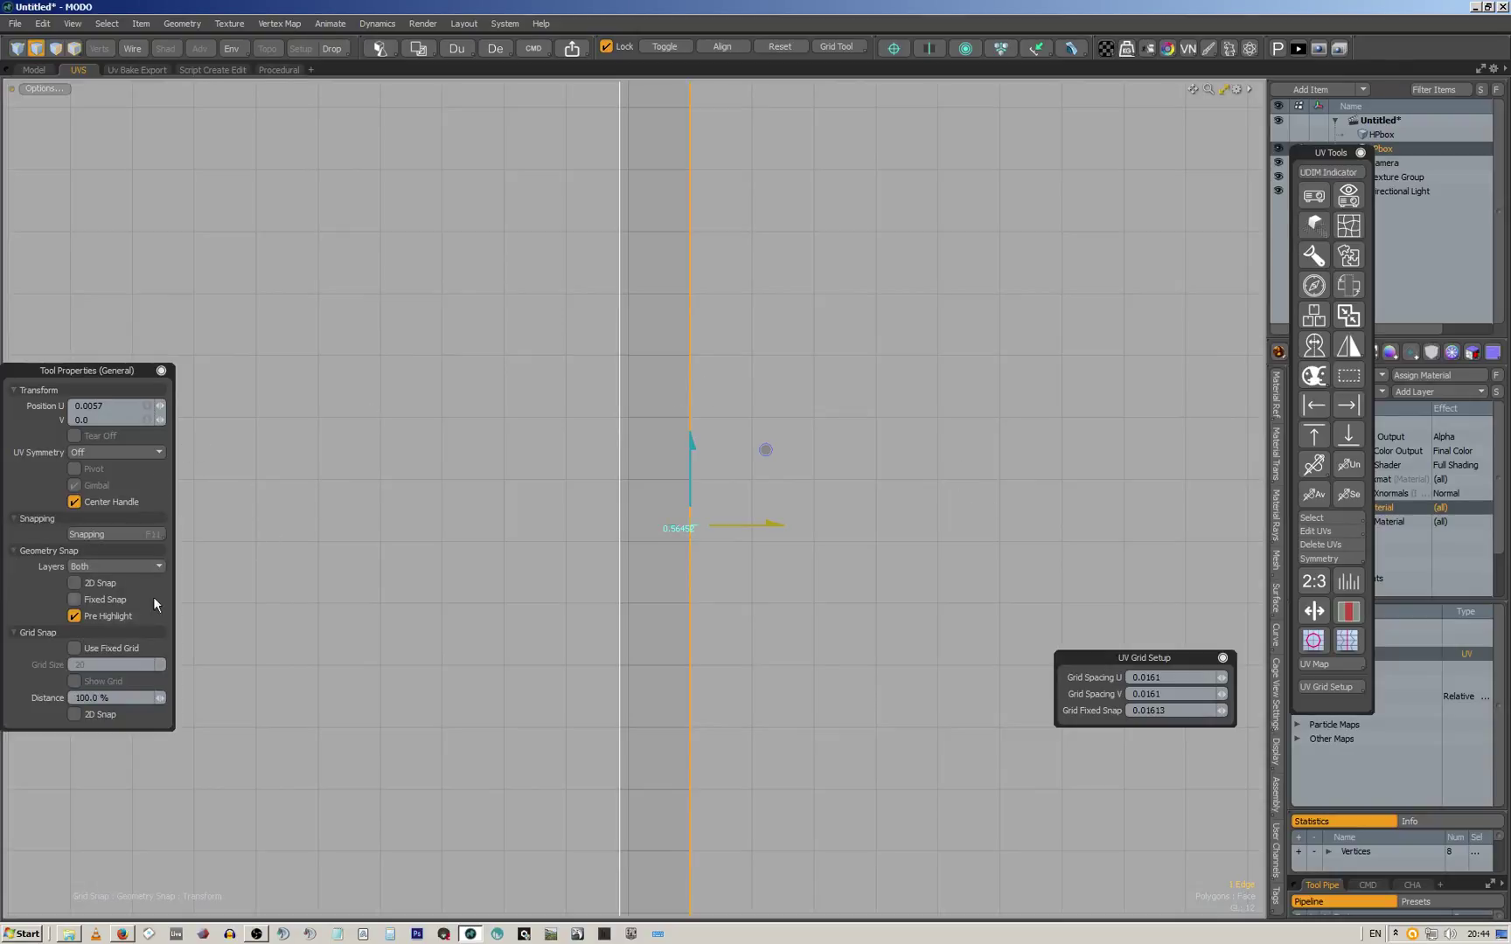
pyautogui.scroll(5, 701, 544)
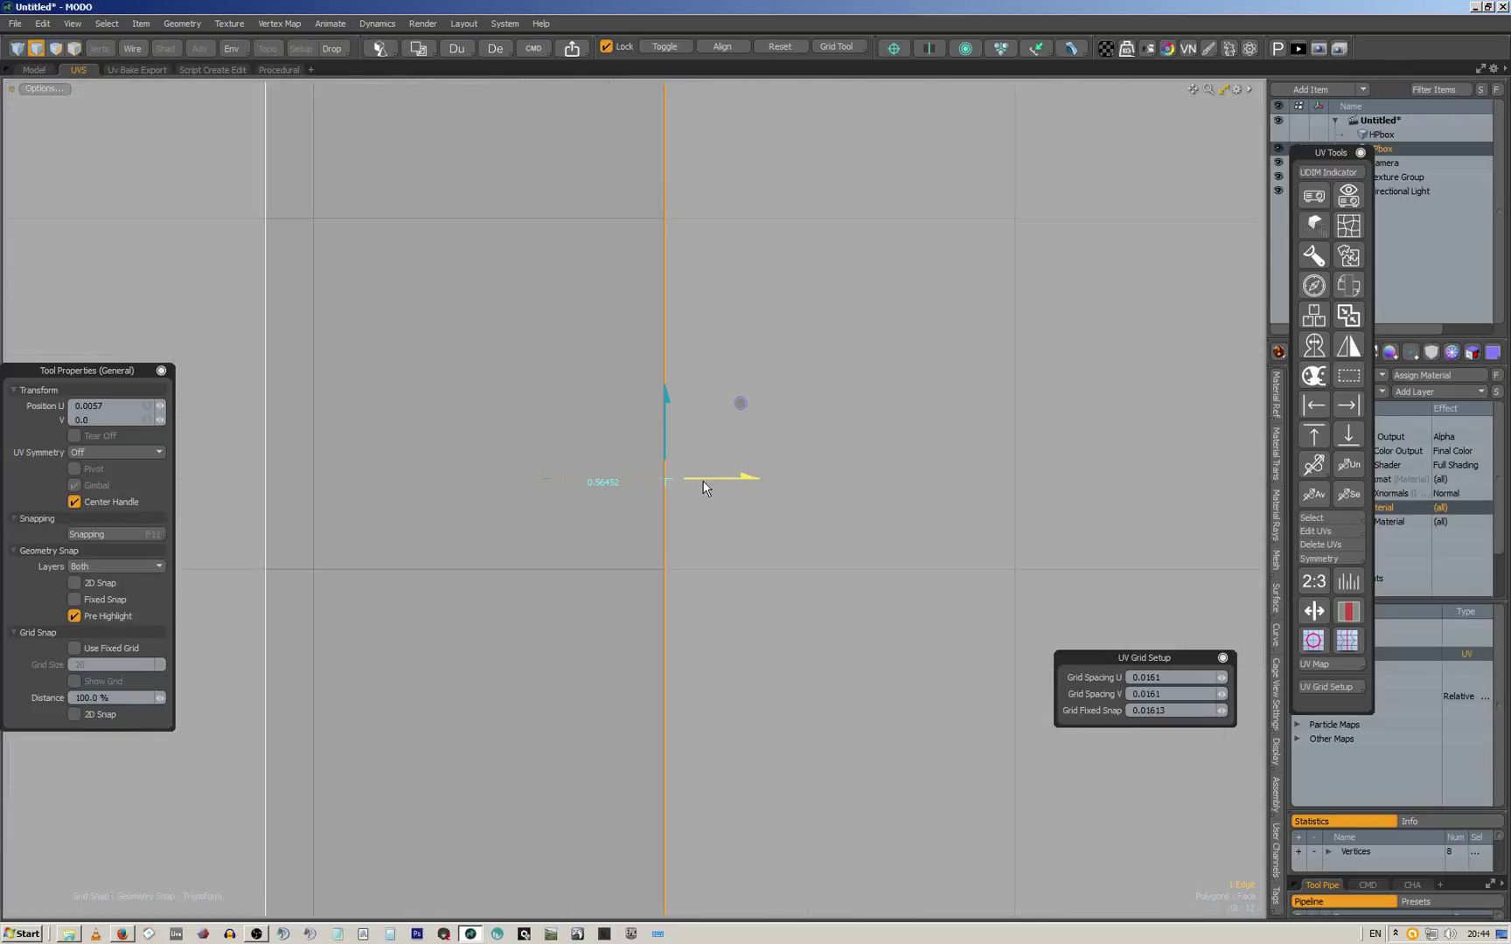
pyautogui.moveTo(704, 485); pyautogui.dragTo(660, 496)
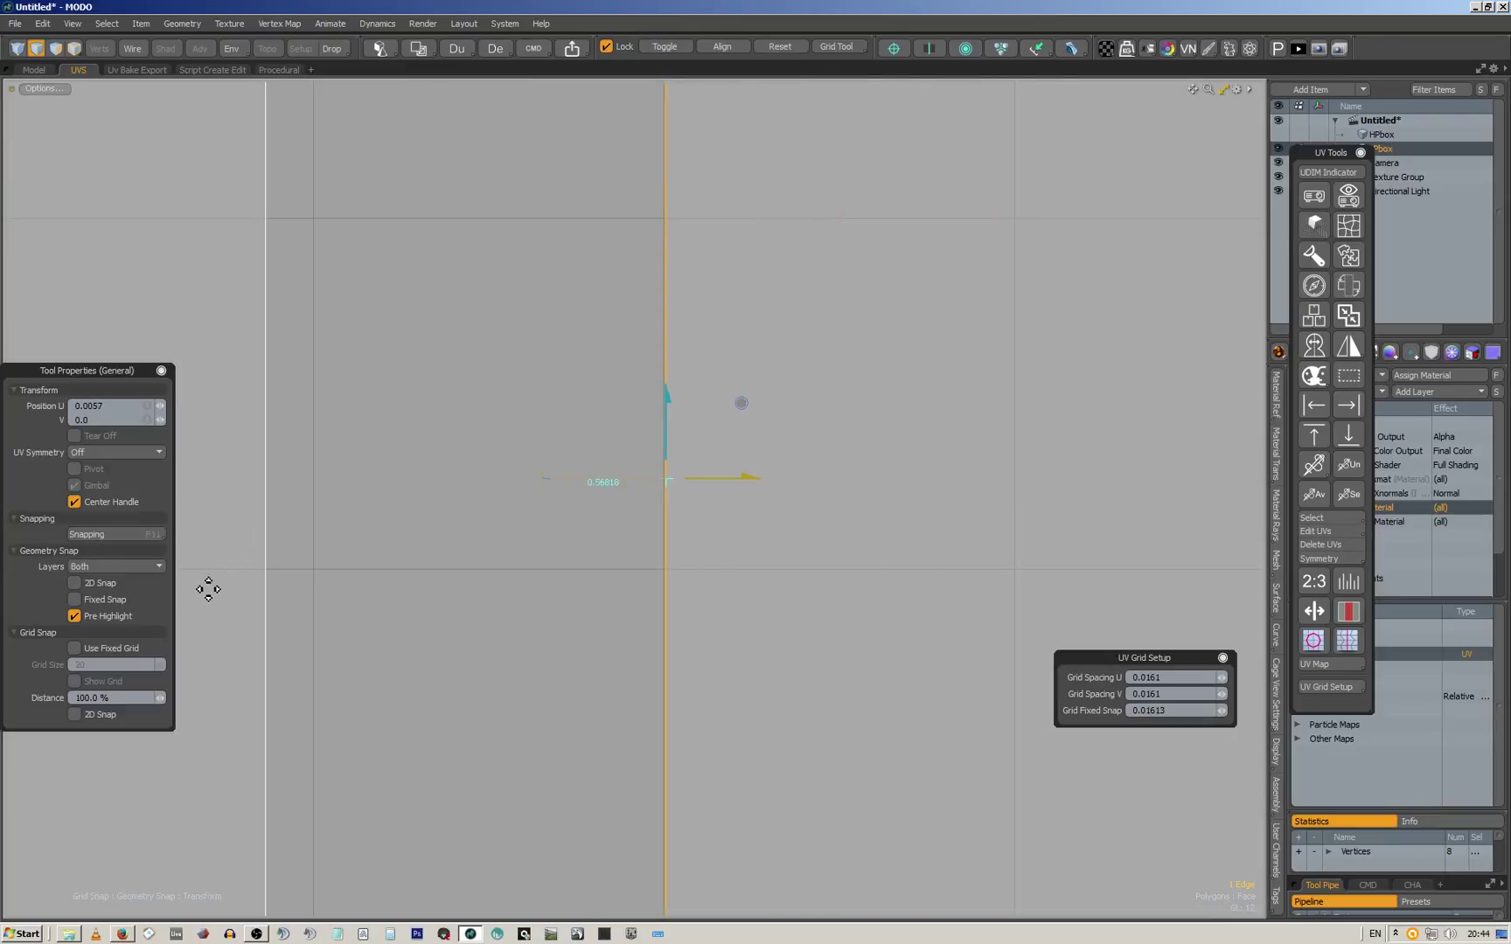
pyautogui.click(114, 533)
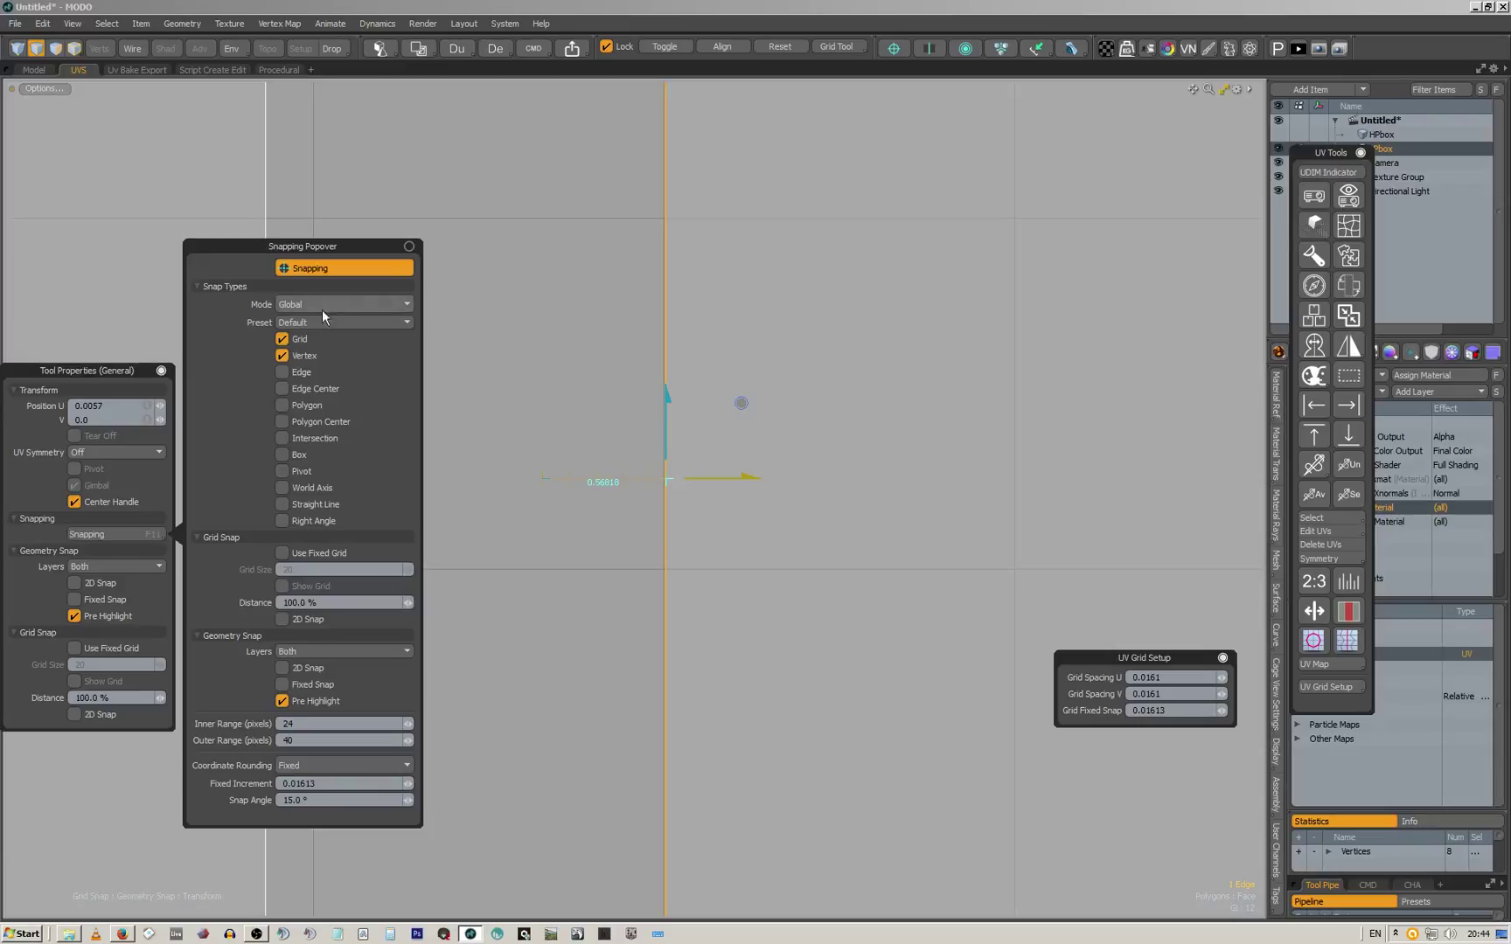
pyautogui.click(281, 356)
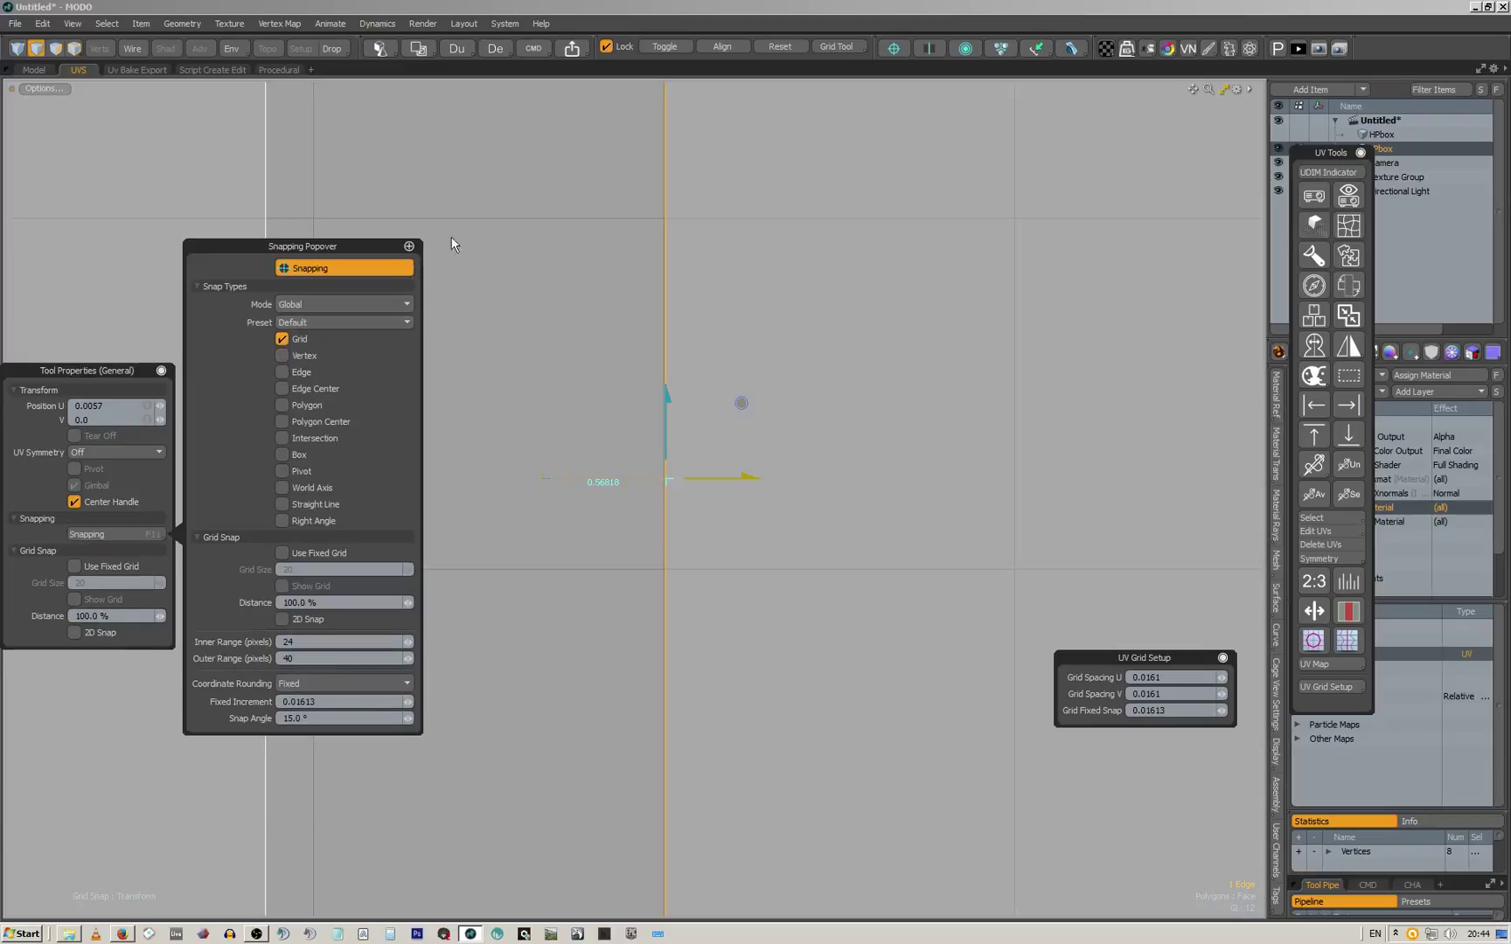
# Move the selected edge to a U offset of about 0.0056 with grid snapping and check the snapping options
pyautogui.scroll(3, 661, 487)
pyautogui.moveTo(710, 473); pyautogui.dragTo(357, 533)
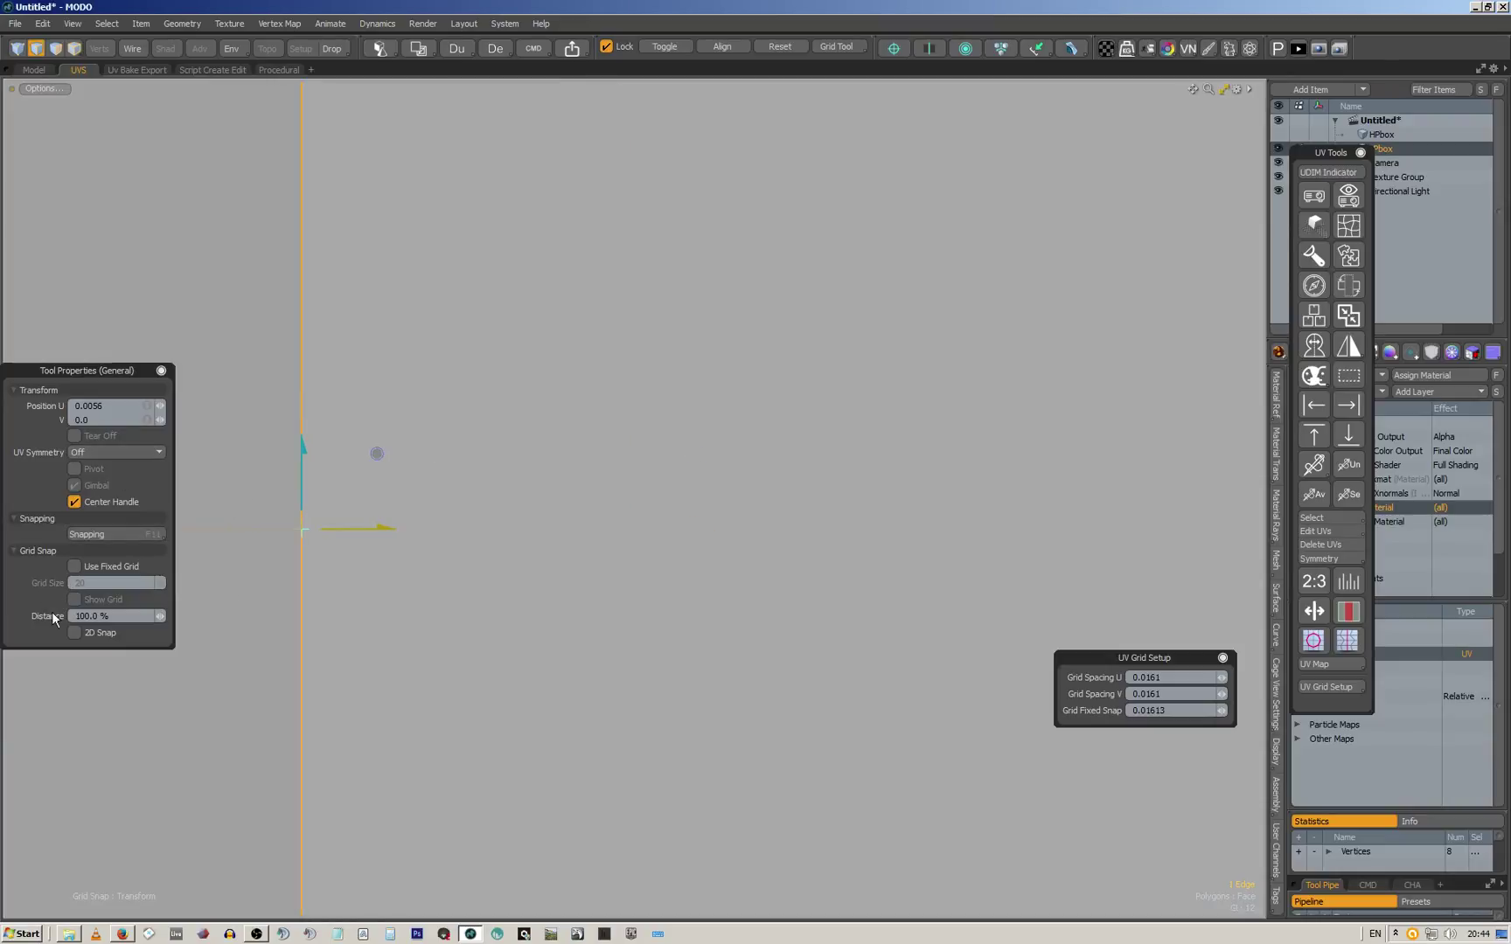
pyautogui.click(123, 535)
pyautogui.scroll(-10, 543, 476)
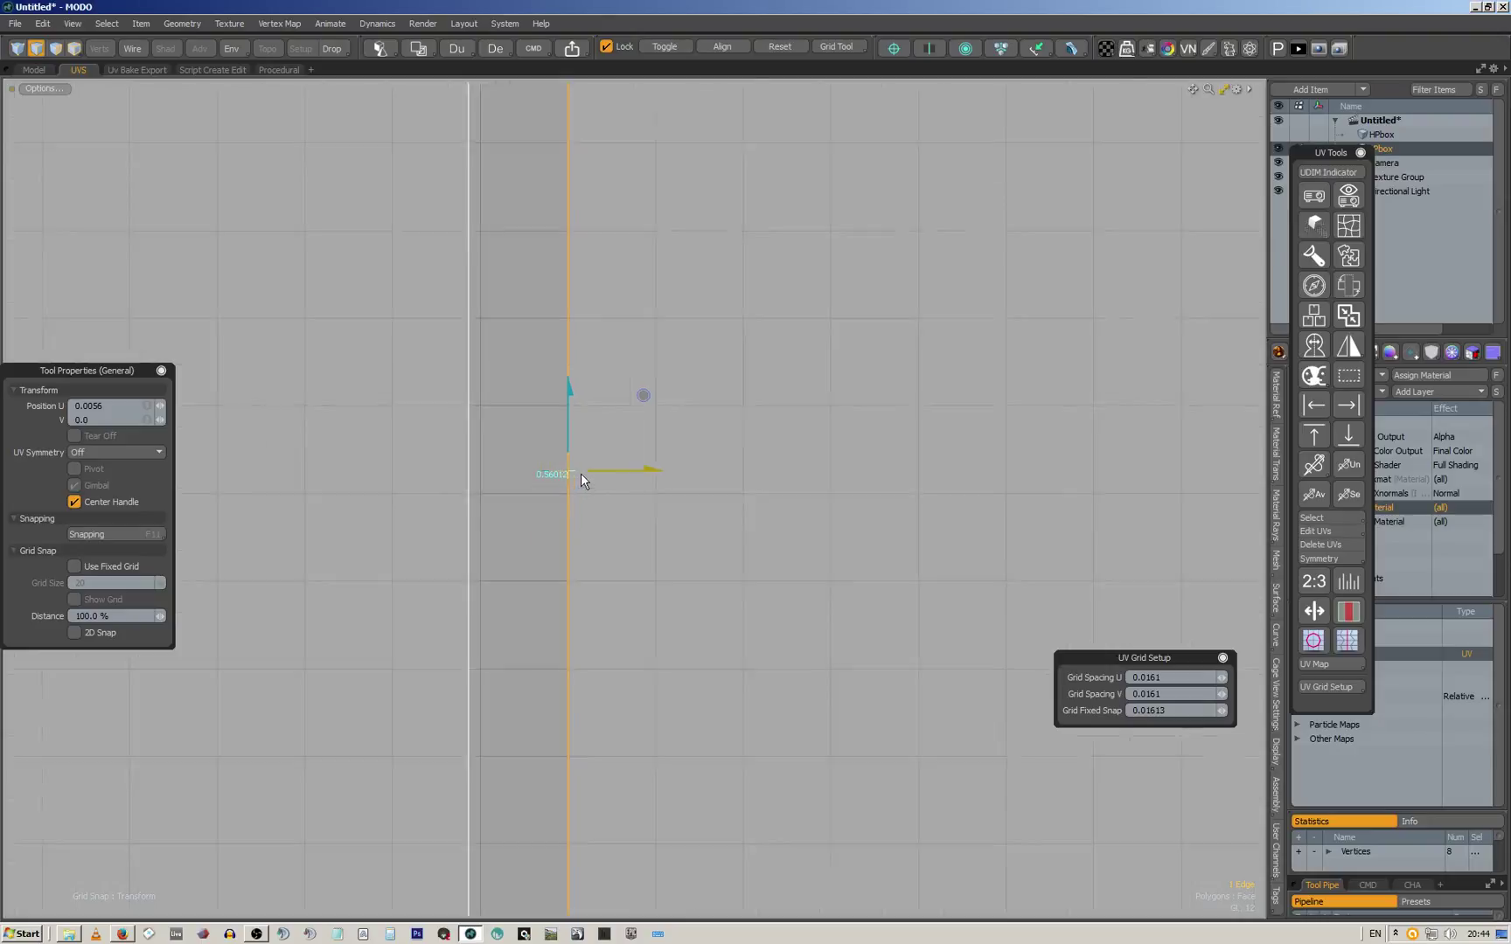
# Move the edge to a U offset of about 0.0113 and back to about 0.0056 to test the grid snap
pyautogui.scroll(10, 579, 474)
pyautogui.moveTo(535, 460); pyautogui.dragTo(886, 460)
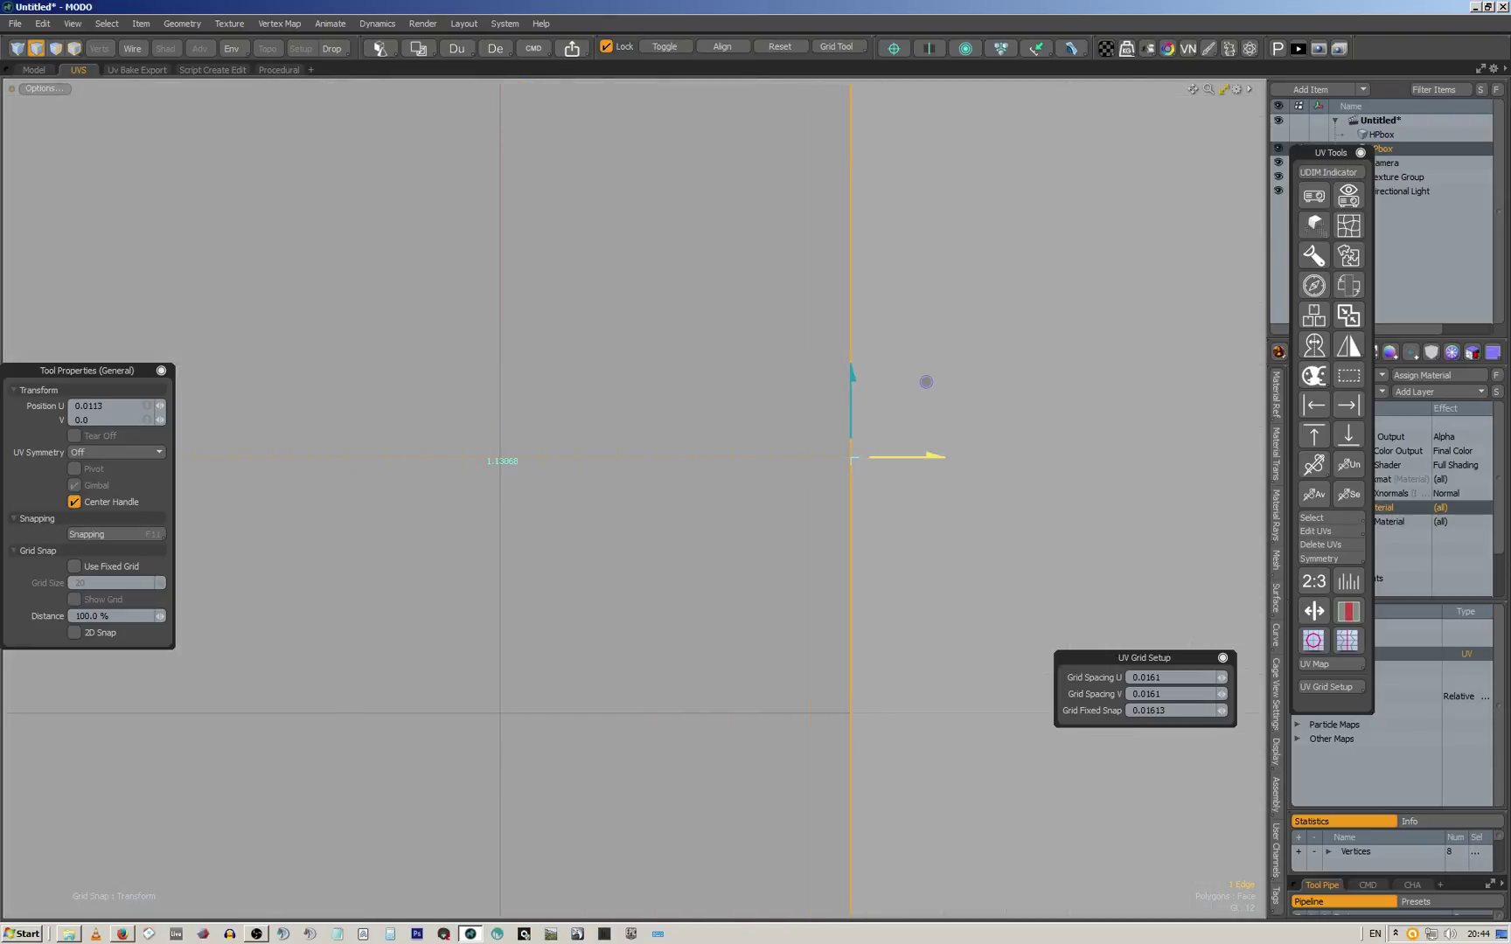
pyautogui.moveTo(927, 382); pyautogui.dragTo(580, 382)
pyautogui.scroll(5, 478, 465)
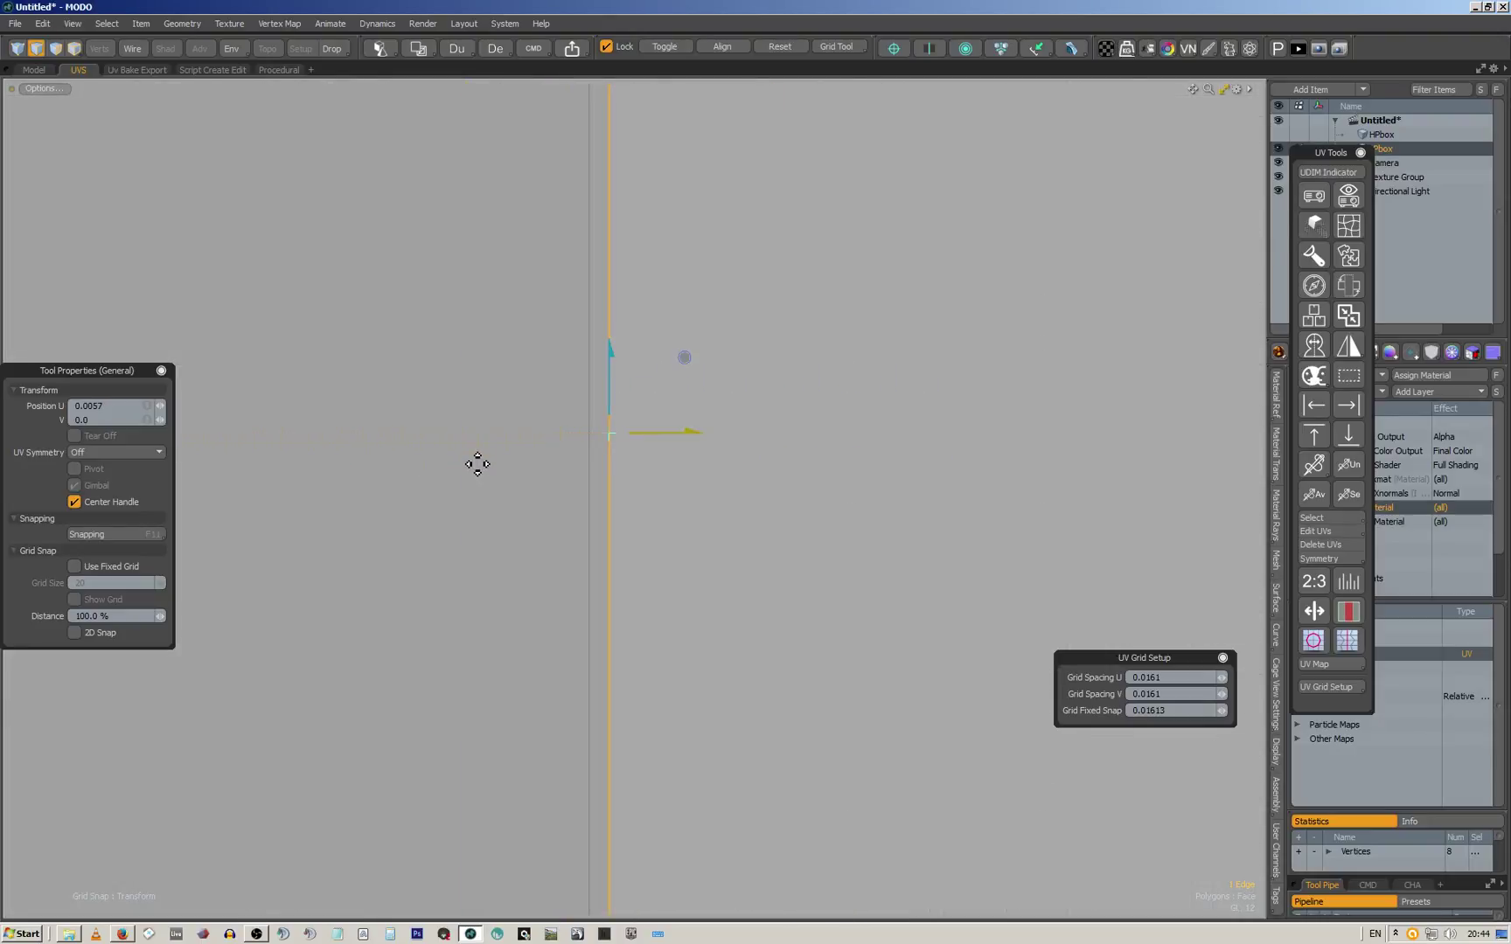
pyautogui.scroll(3, 554, 454)
pyautogui.moveTo(759, 371); pyautogui.dragTo(704, 372)
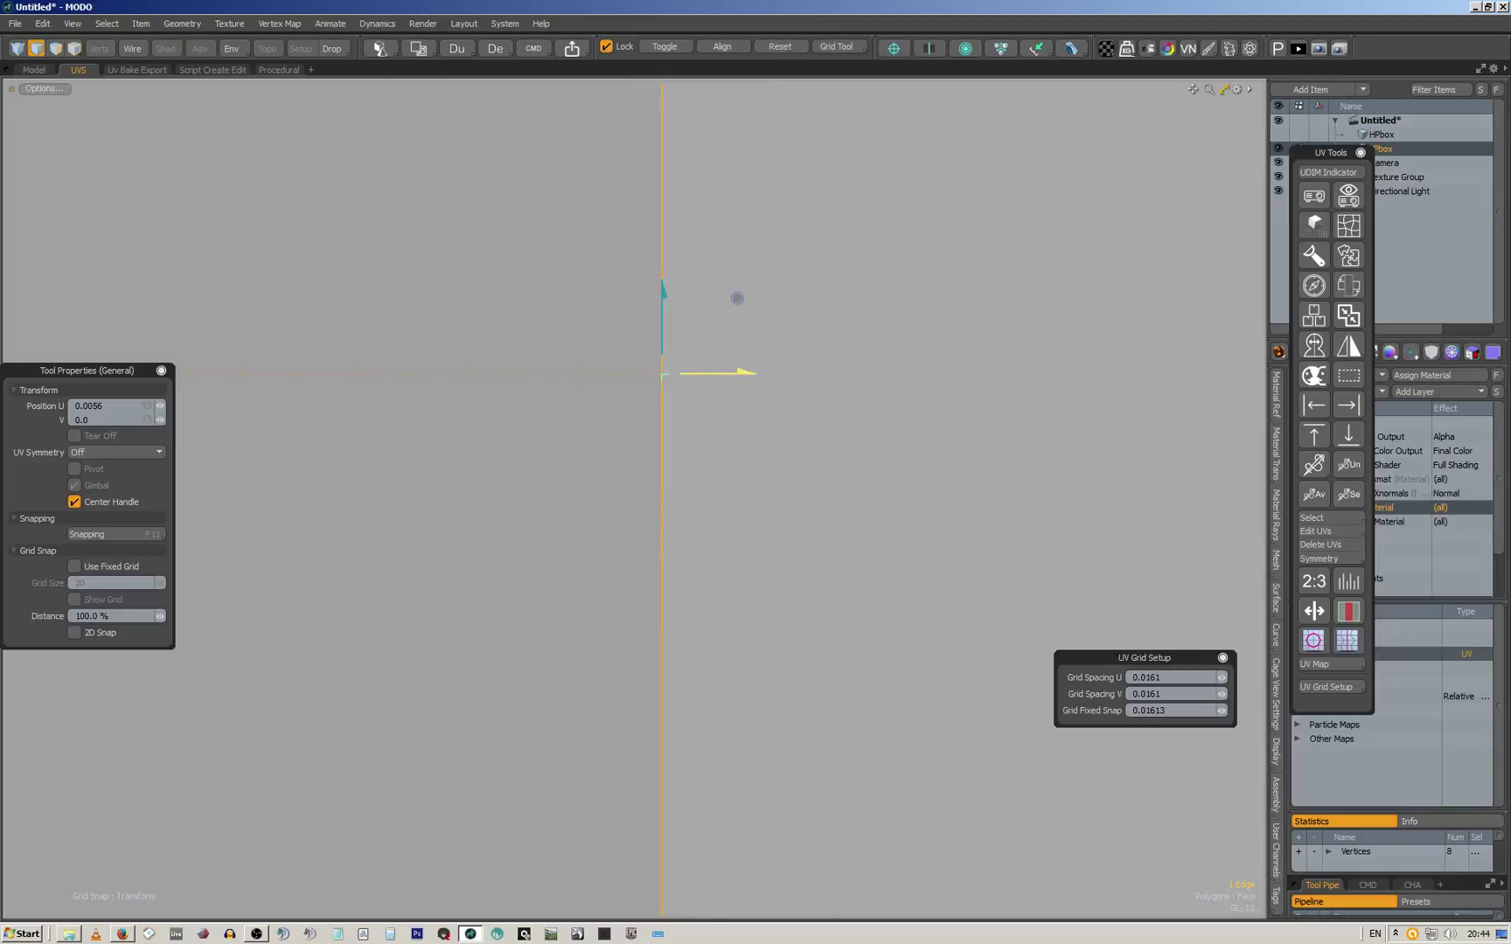
# Move the upper-right island's left edge farther along U to an offset of about 0.0217, onto a grid line
pyautogui.scroll(-4, 675, 388)
pyautogui.scroll(2, 680, 397)
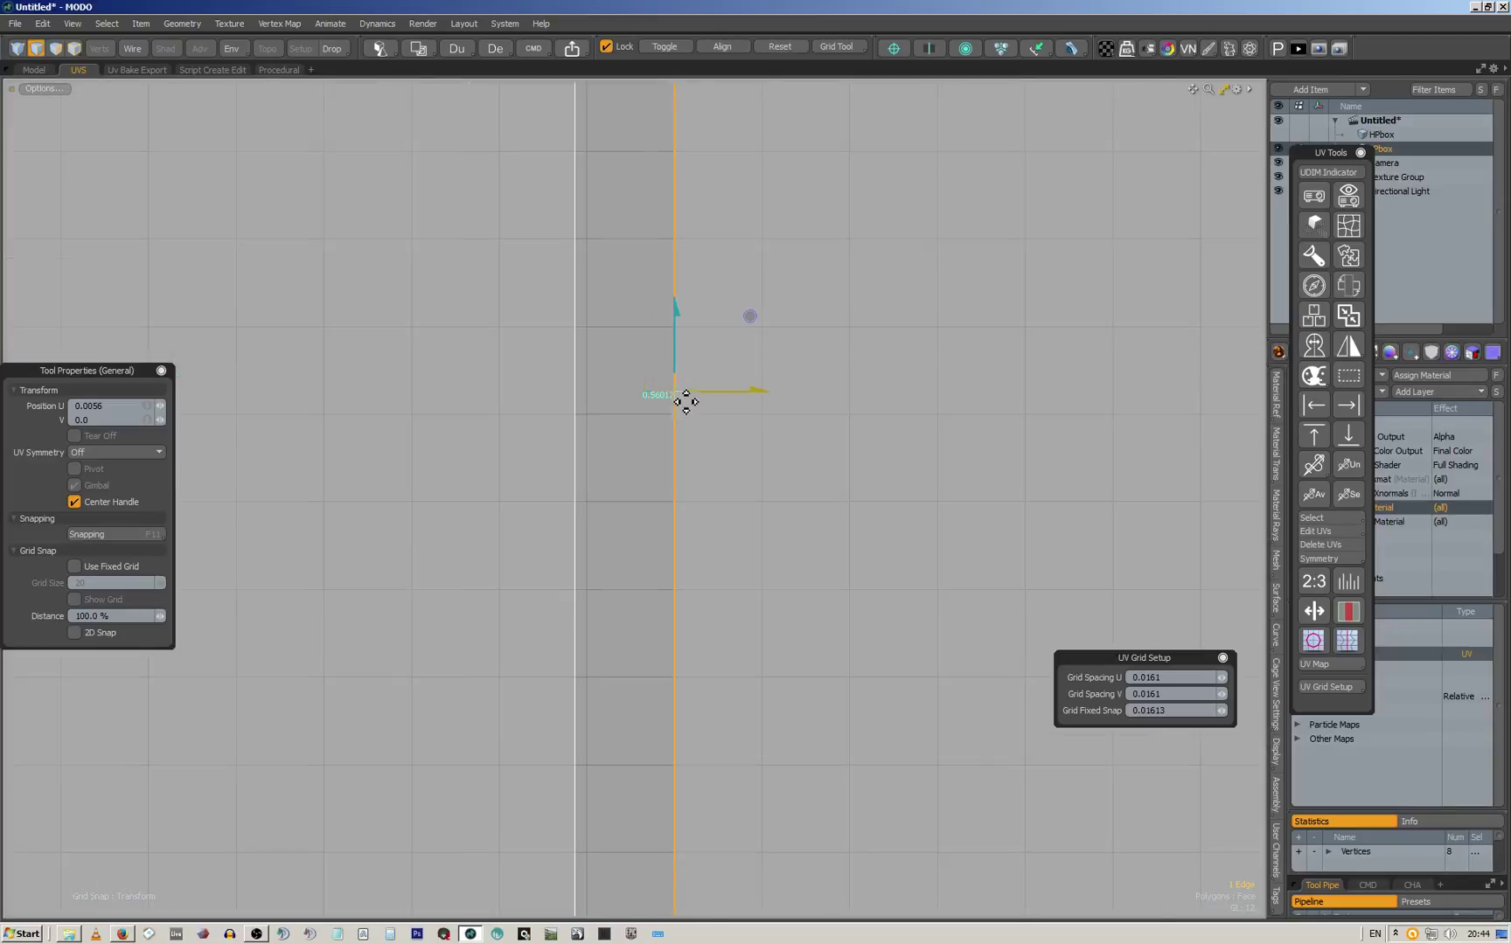
pyautogui.scroll(-4, 689, 399)
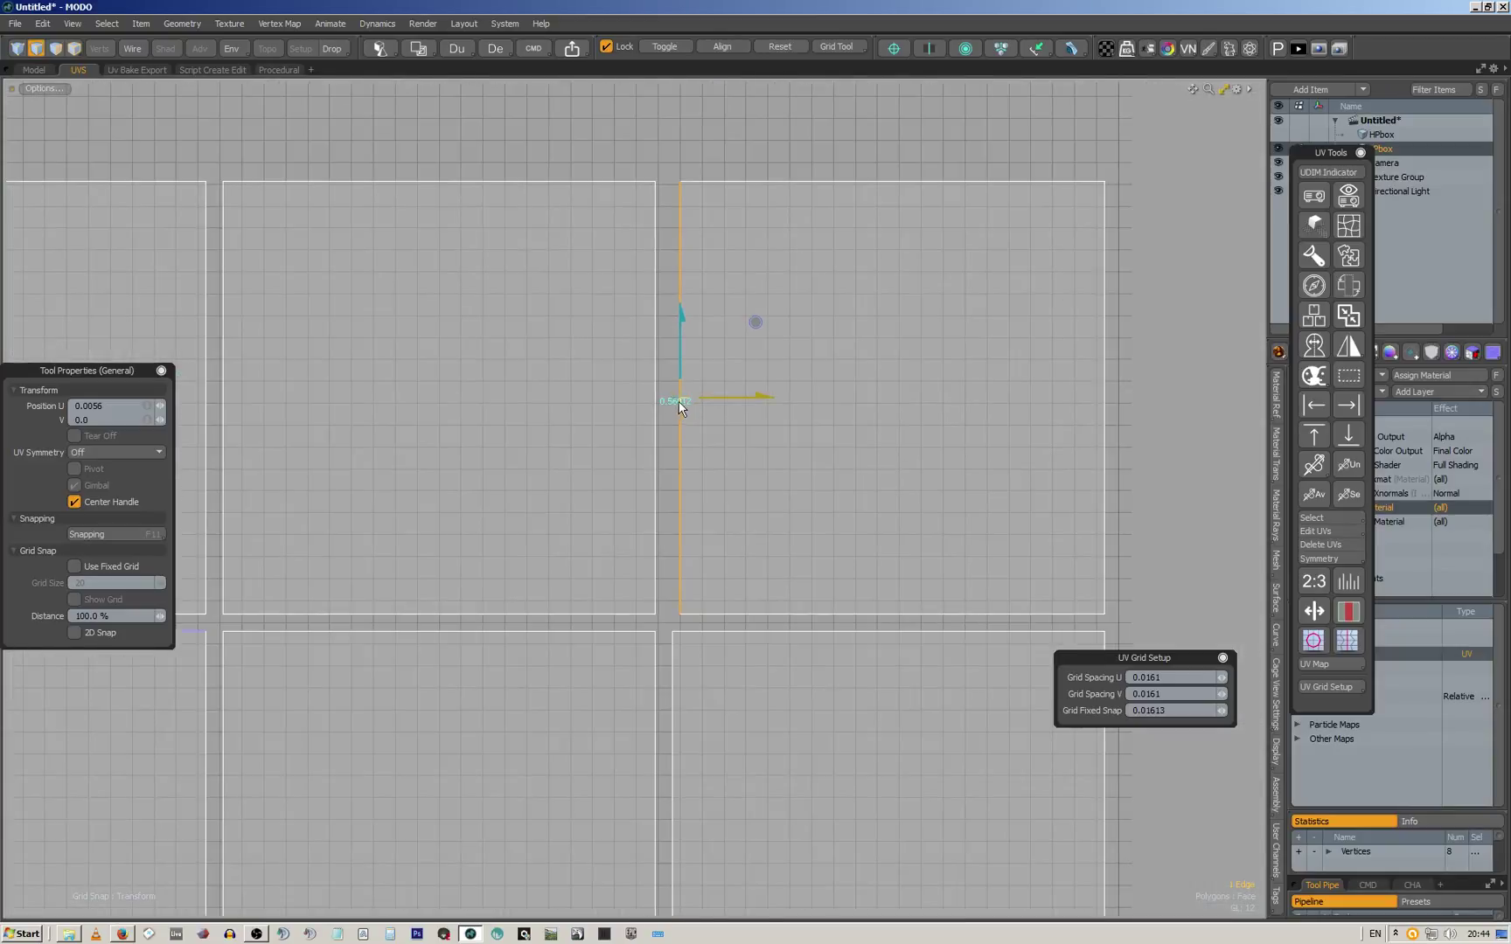
pyautogui.scroll(4, 694, 397)
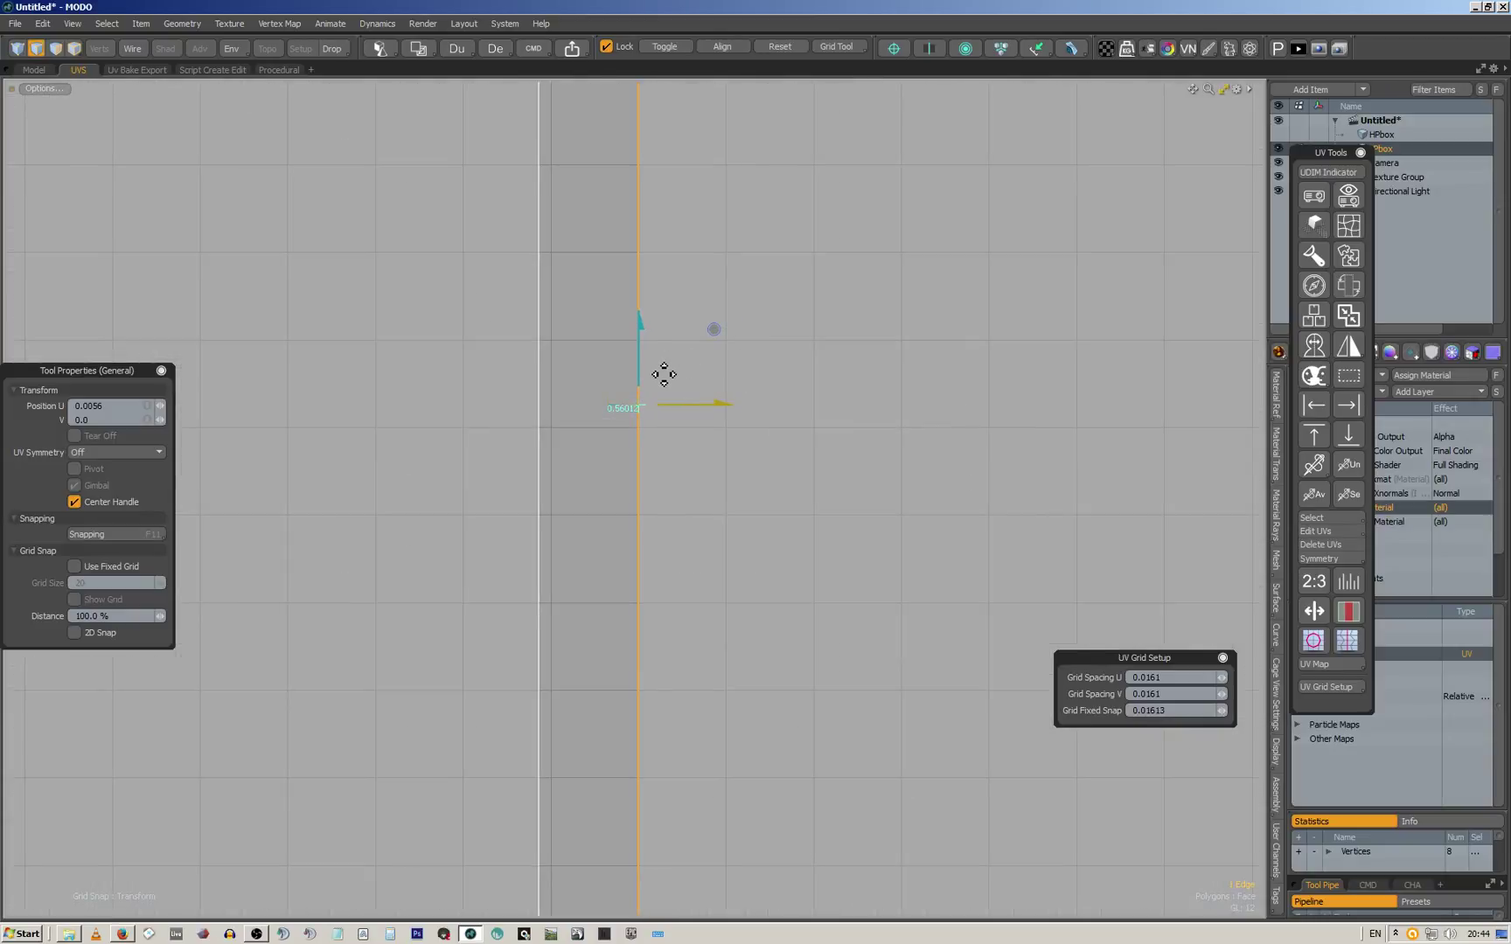
pyautogui.scroll(5, 658, 405)
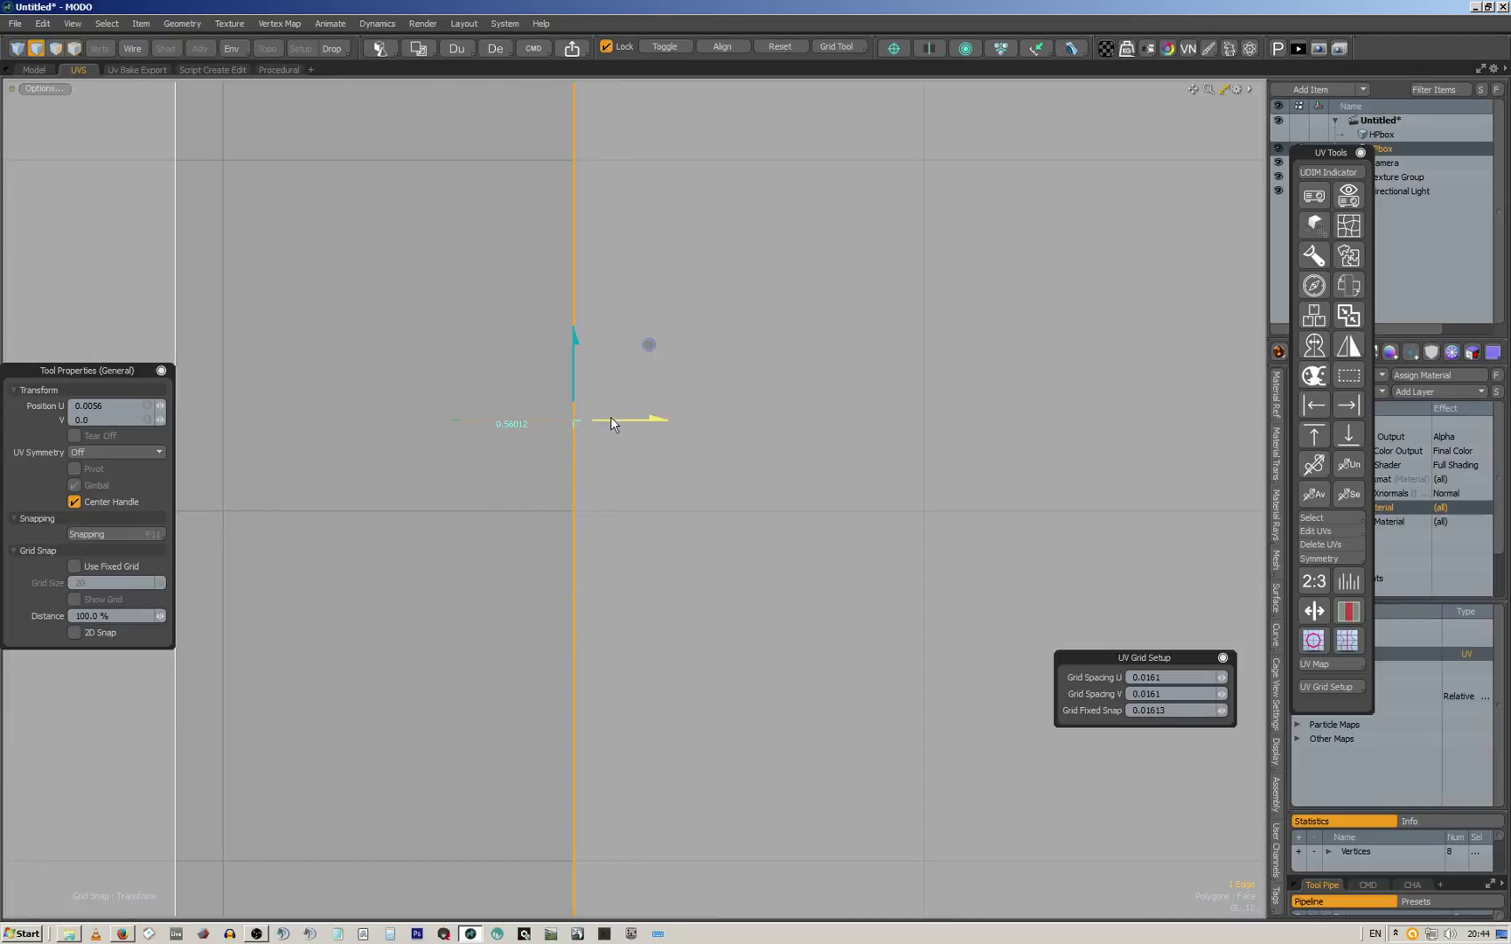
pyautogui.moveTo(610, 423); pyautogui.dragTo(961, 418)
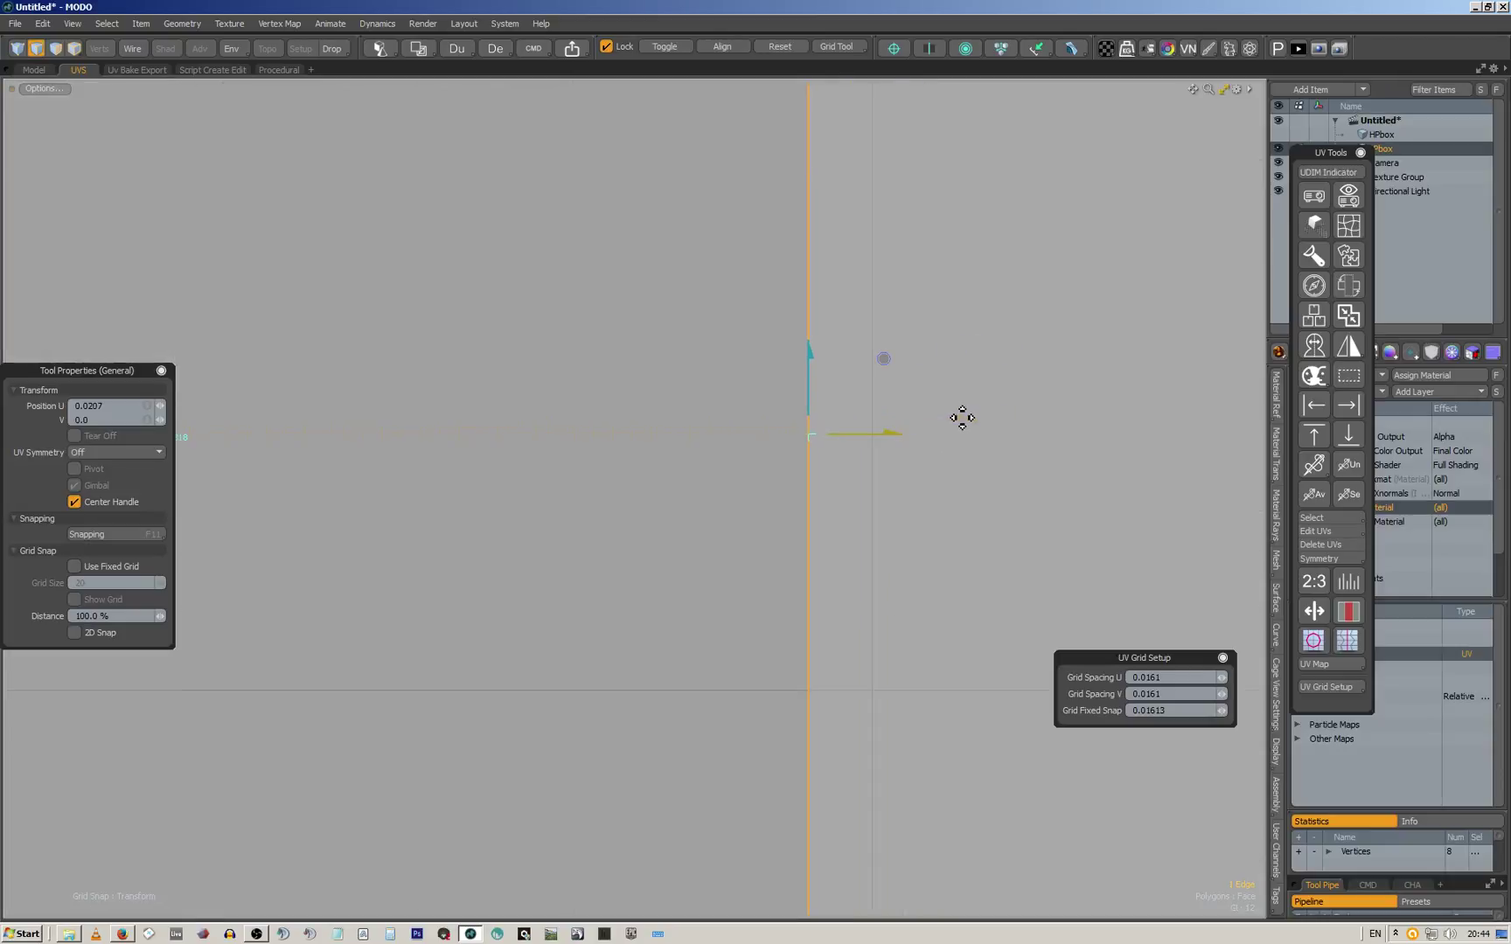
pyautogui.scroll(3, 920, 425)
pyautogui.moveTo(706, 460); pyautogui.dragTo(889, 457)
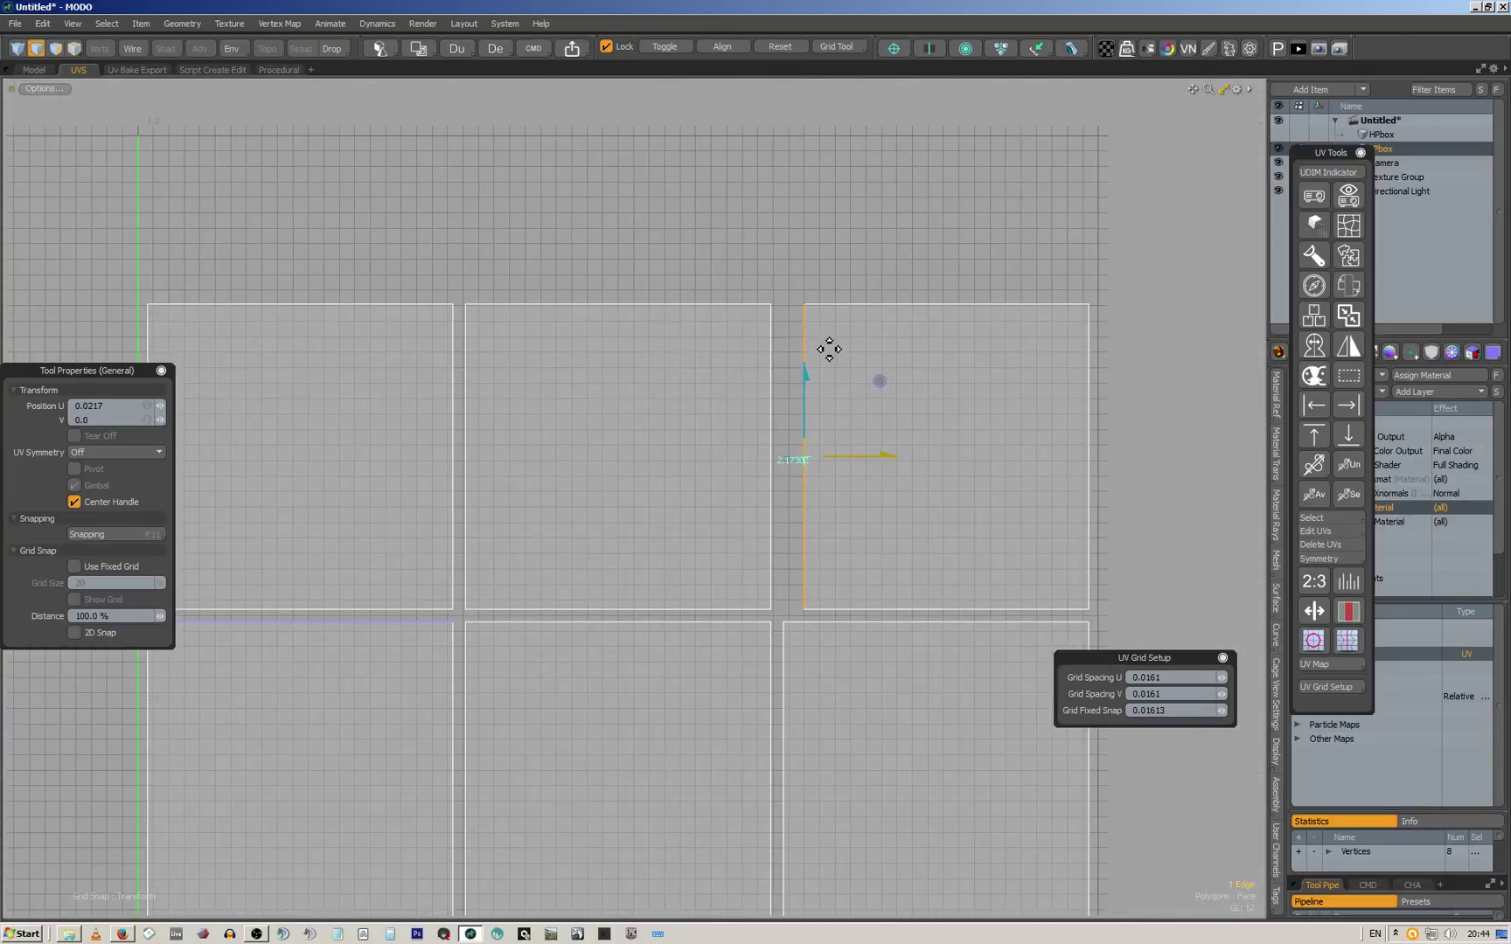
# Drop the transform tool and check which snap types are active without a tool
pyautogui.scroll(2, 829, 352)
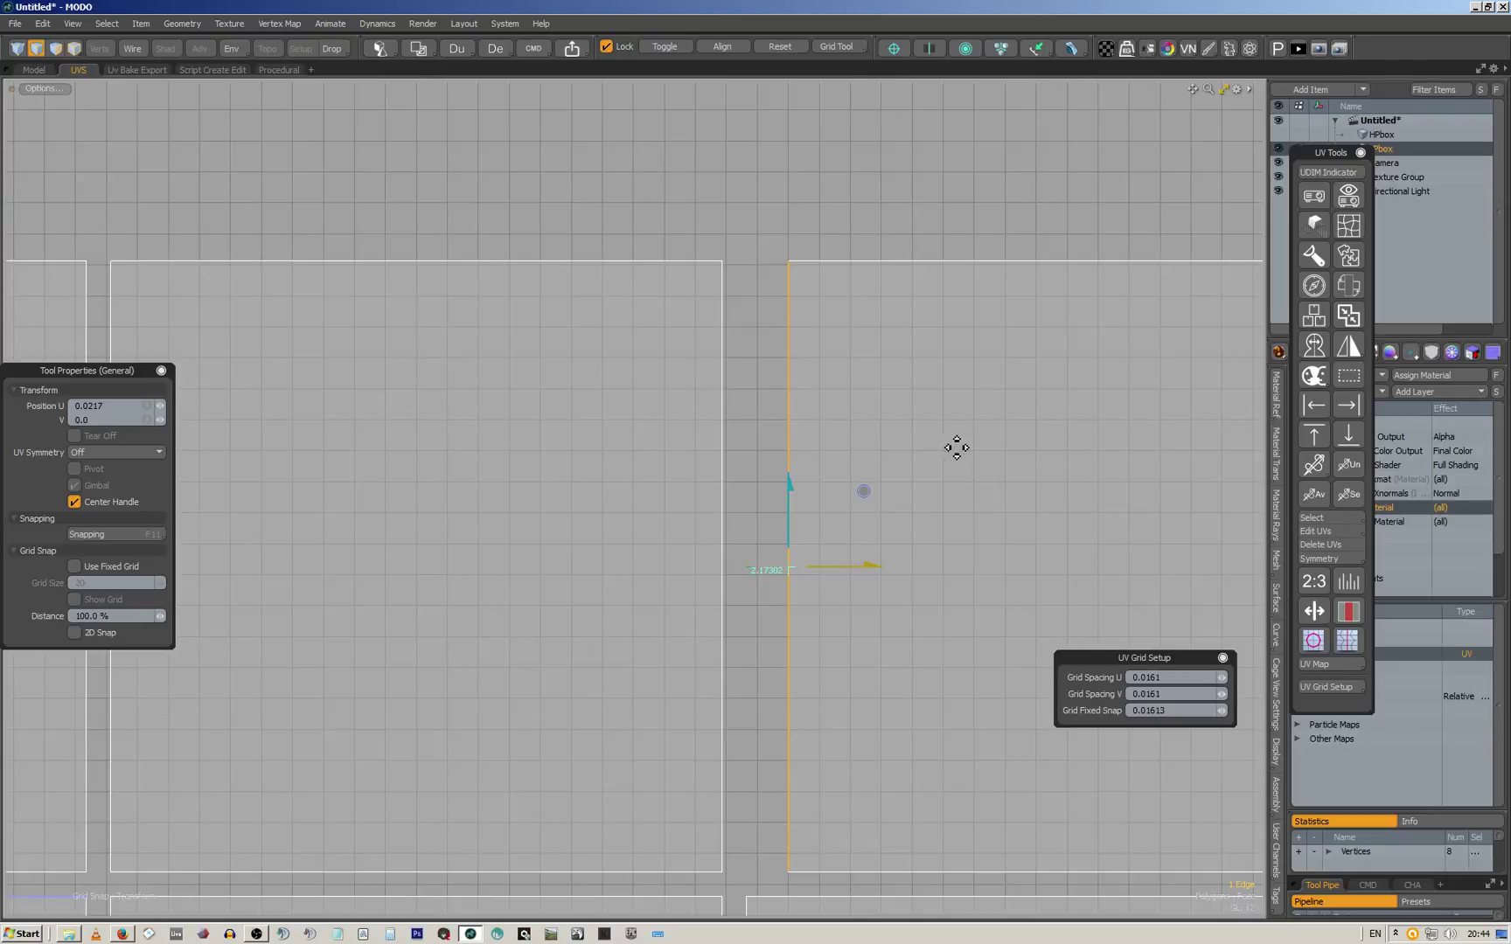
pyautogui.press('q')
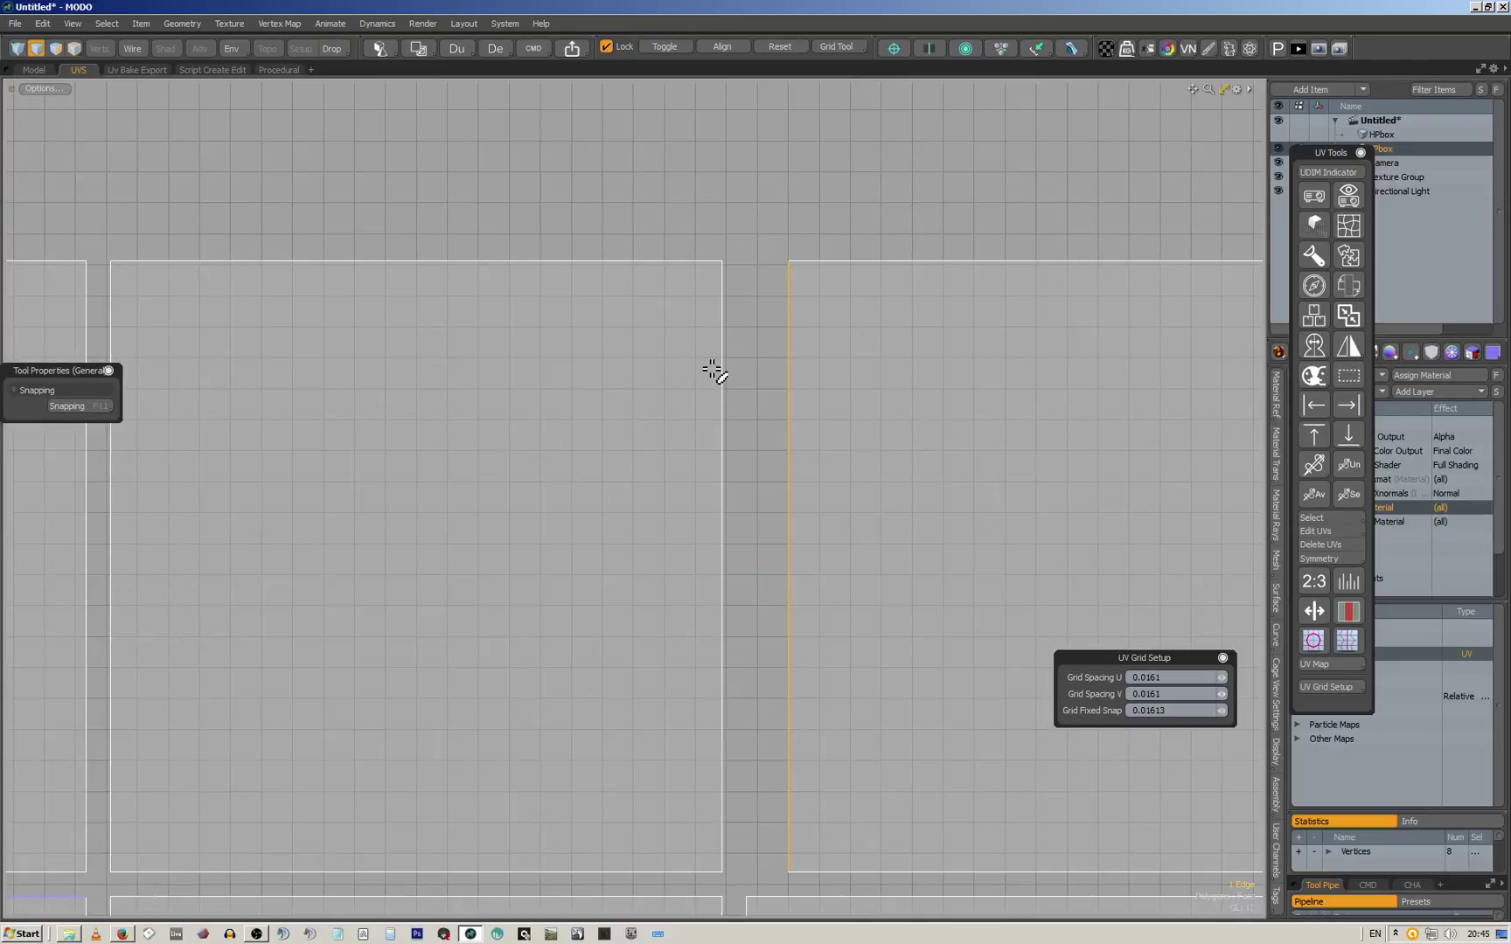
pyautogui.click(94, 408)
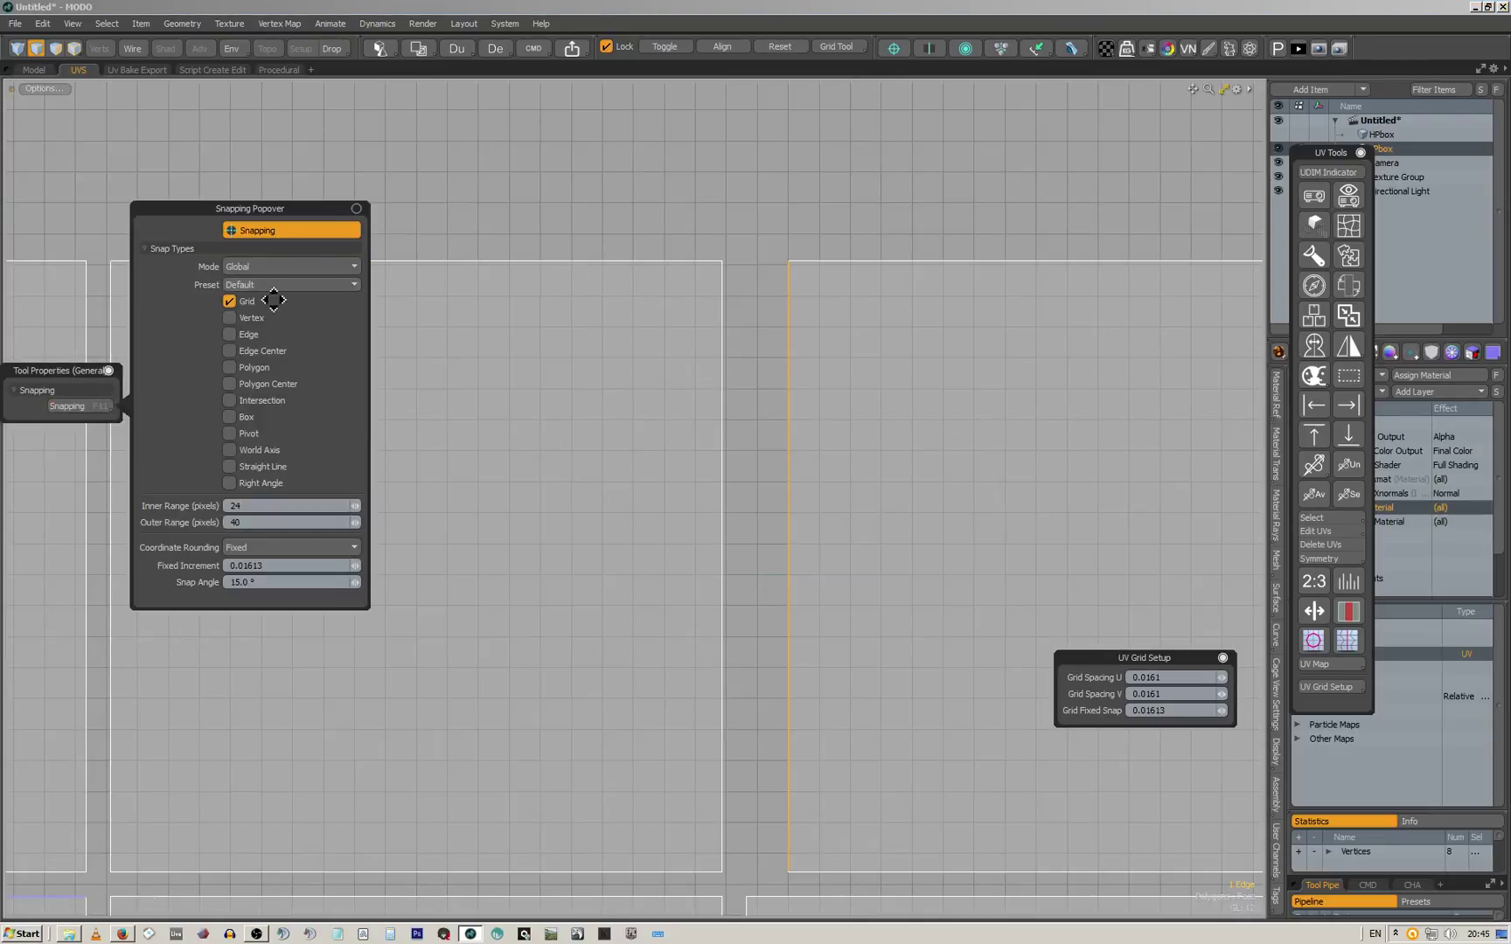
pyautogui.click(686, 212)
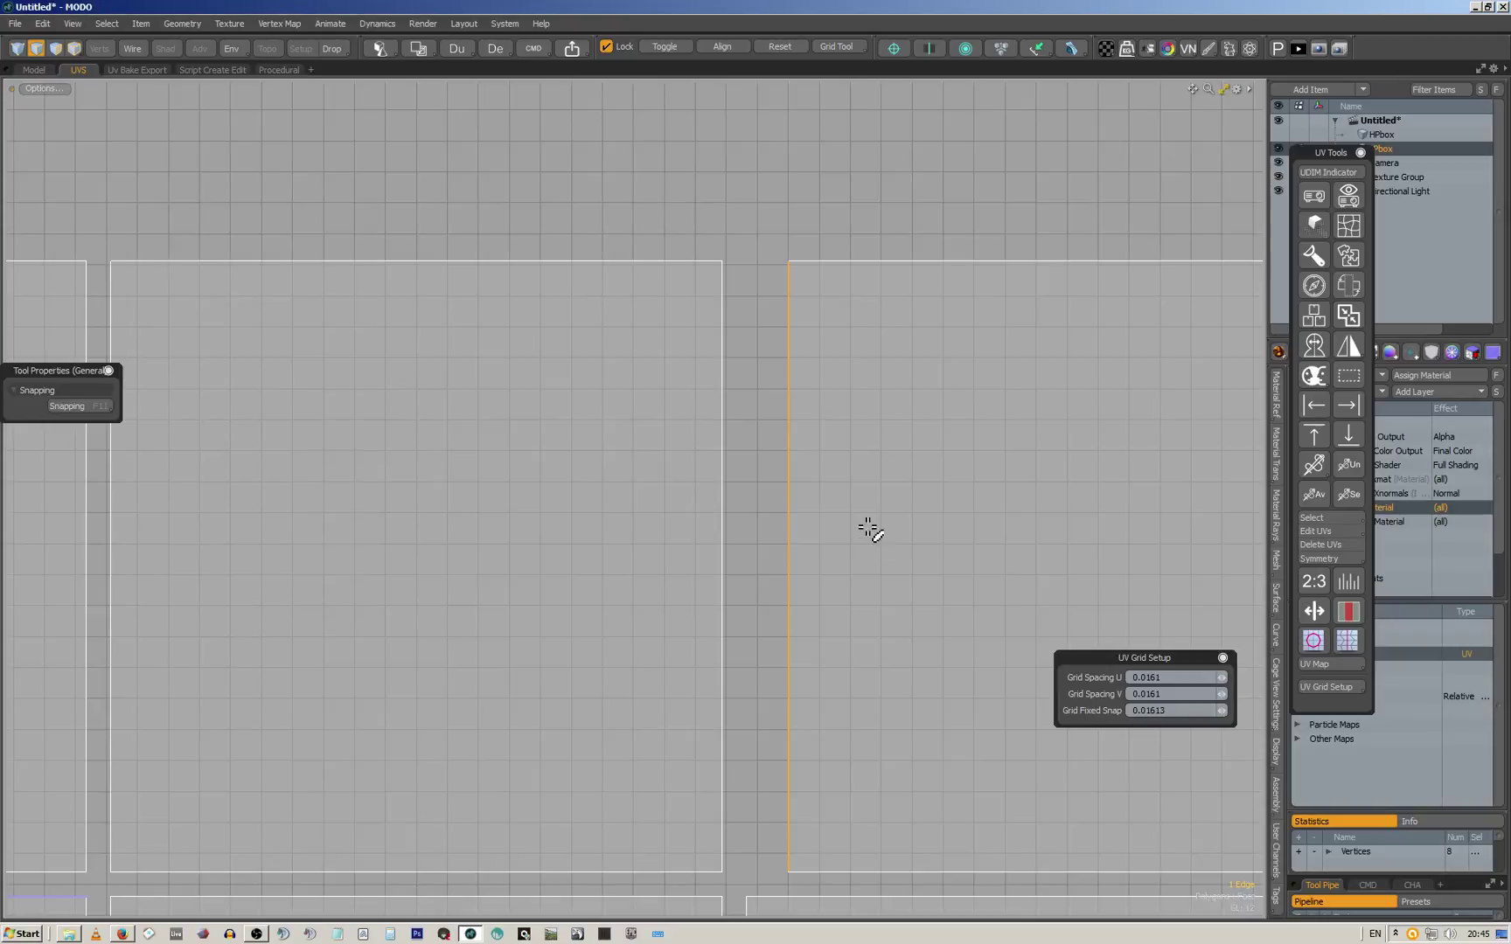
# Select the upper-middle UV island's right edge and move it to a U offset of about 0.0021
pyautogui.click(725, 561)
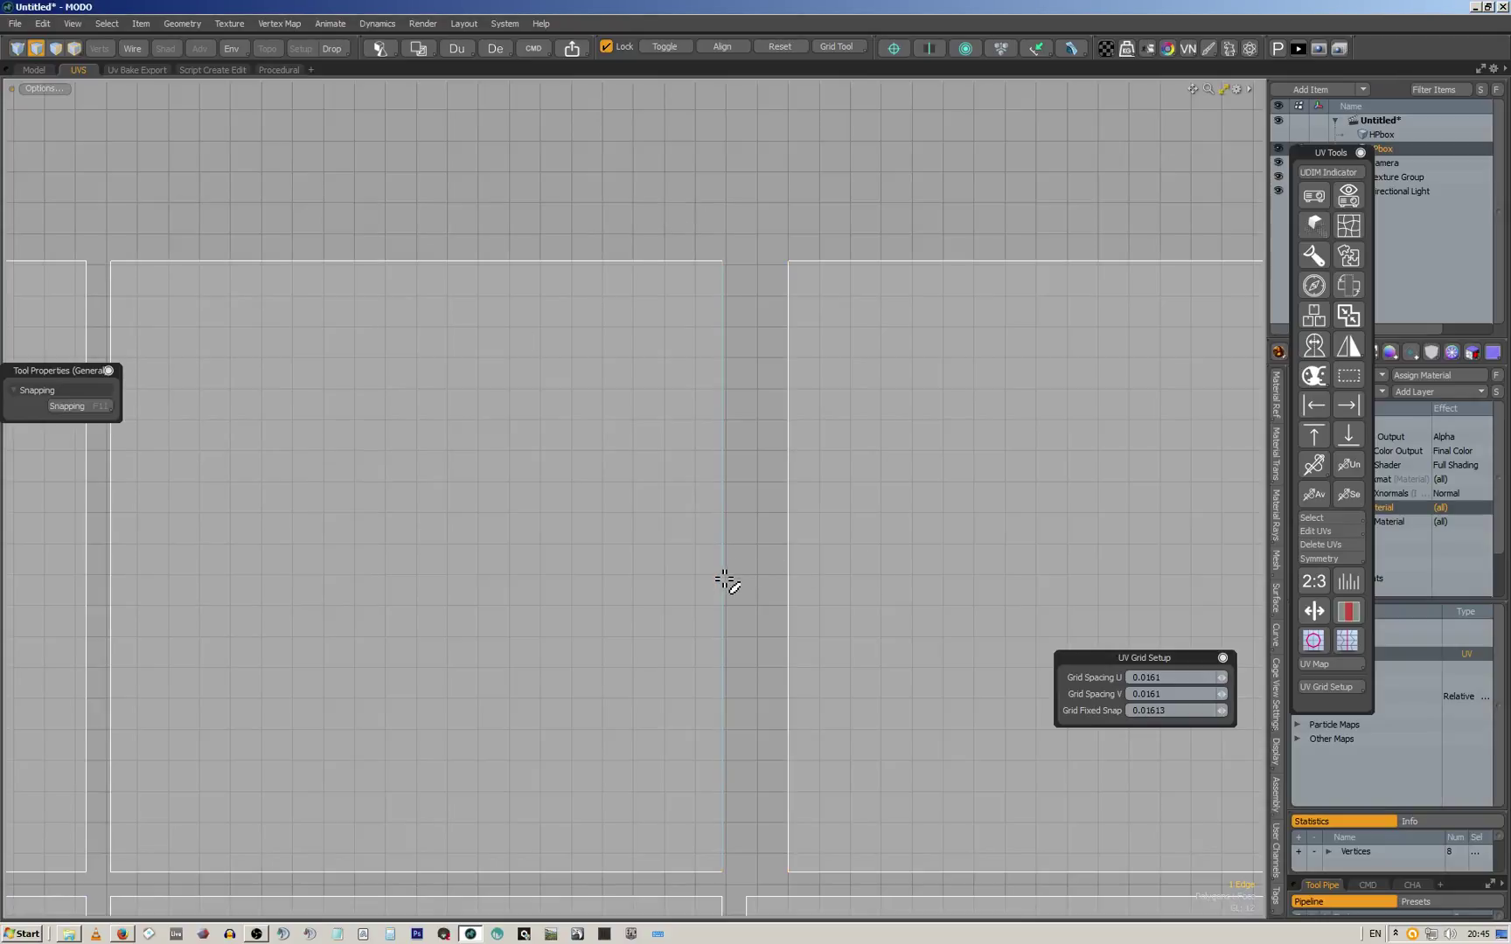
pyautogui.press('w')
pyautogui.scroll(5, 746, 576)
pyautogui.scroll(6, 746, 576)
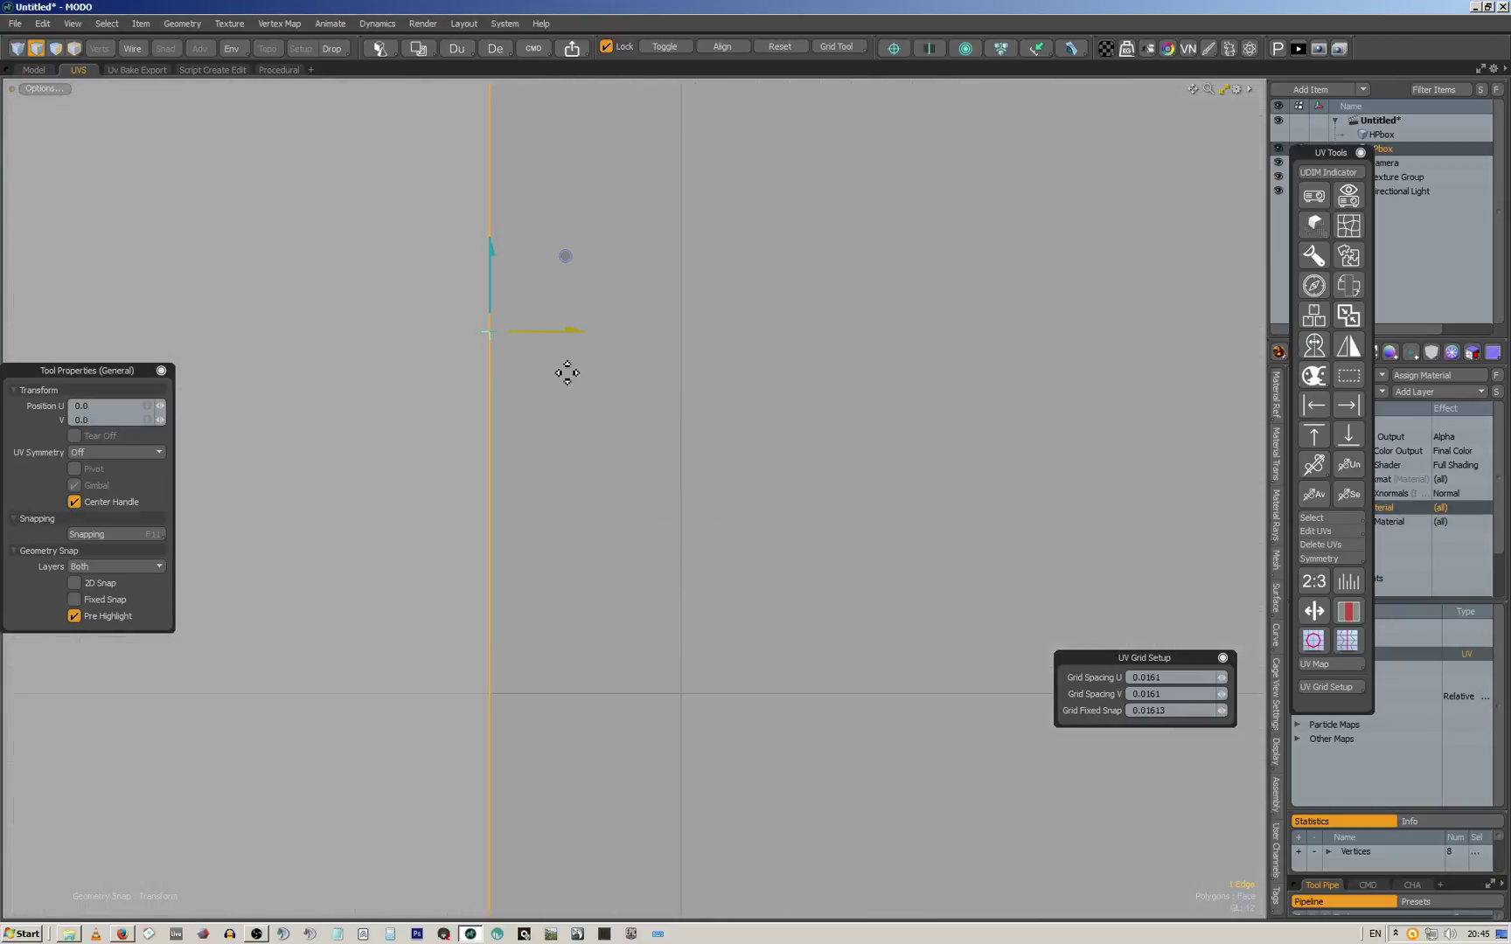
pyautogui.moveTo(530, 340); pyautogui.dragTo(402, 340)
pyautogui.scroll(5, 715, 339)
pyautogui.scroll(4, 700, 318)
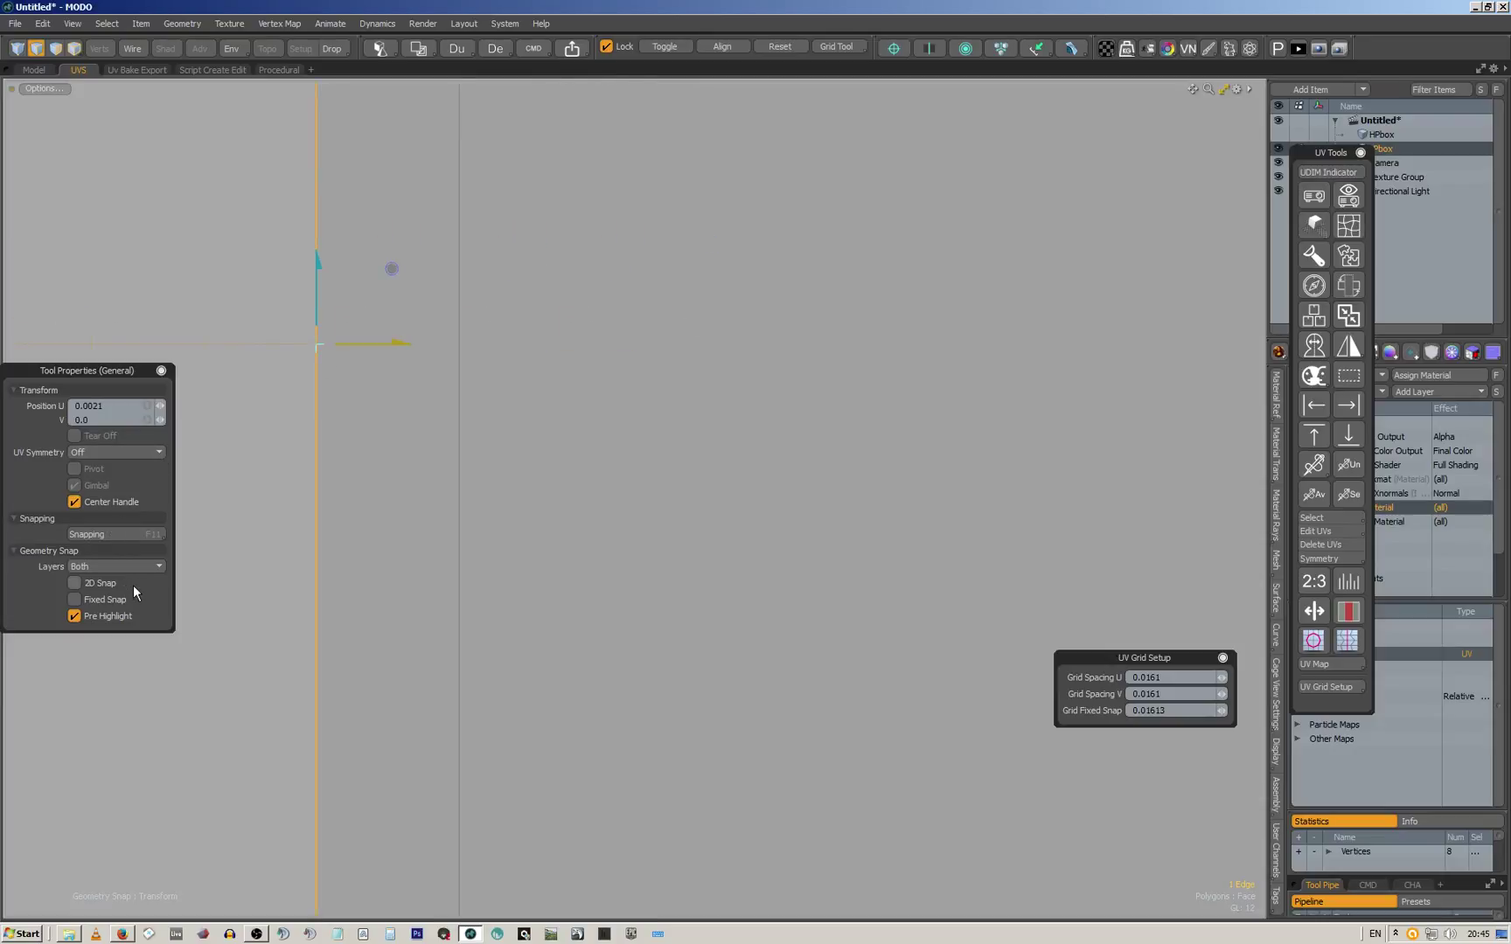
# Switch snapping off and on again for the transform tool and change its snap type from Vertex to Grid
pyautogui.press('x')
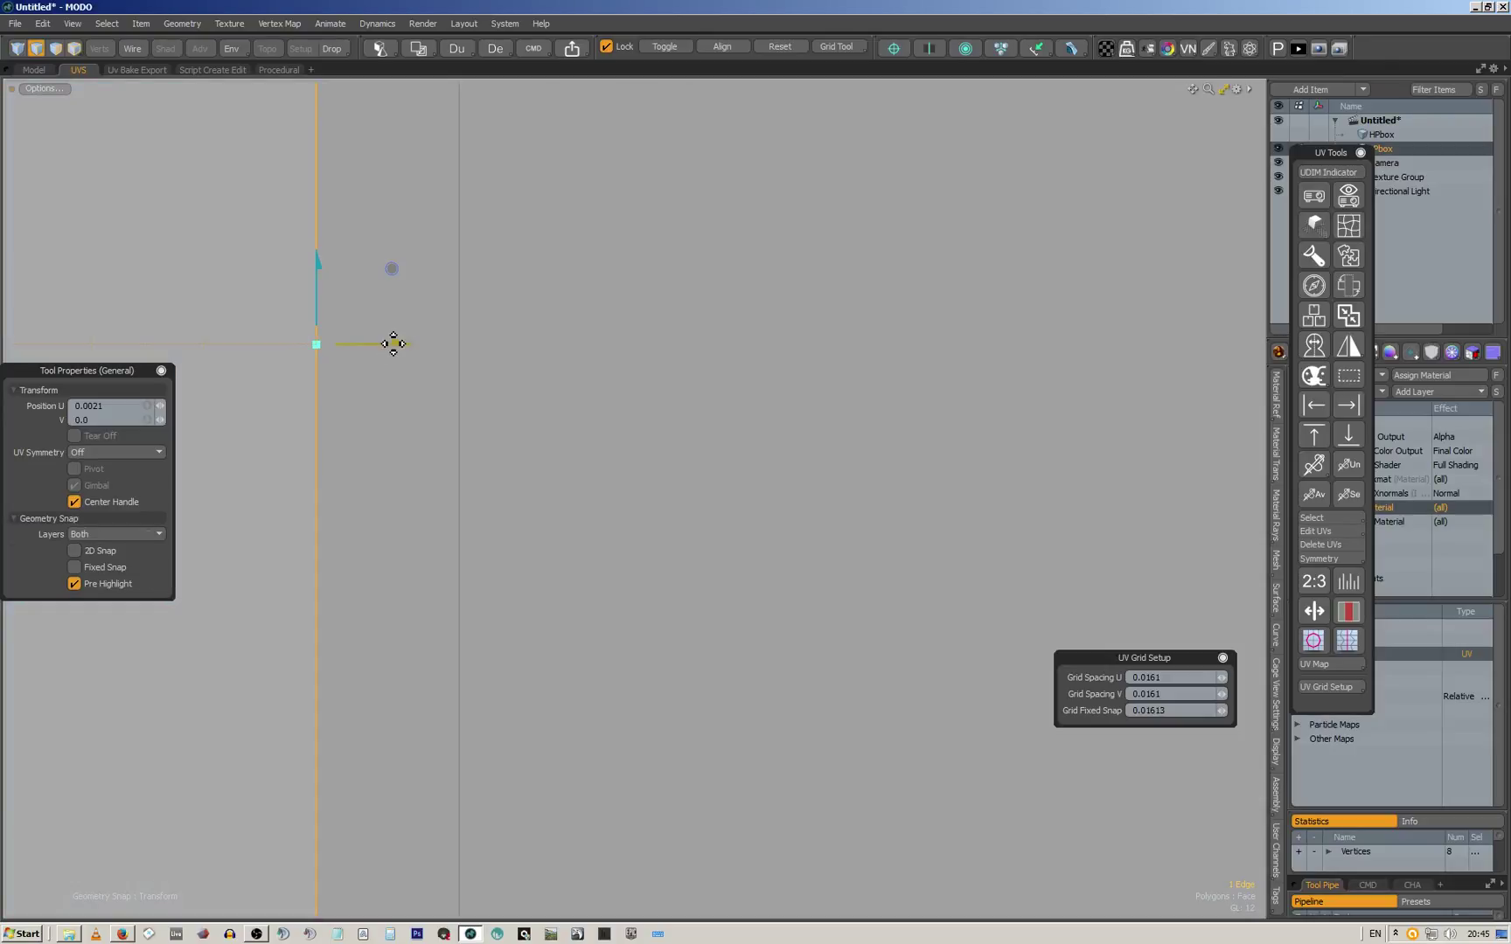
pyautogui.moveTo(395, 343)
pyautogui.mouseDown()
pyautogui.moveTo(621, 343)
pyautogui.moveTo(392, 348)
pyautogui.mouseUp()
pyautogui.press('F11')
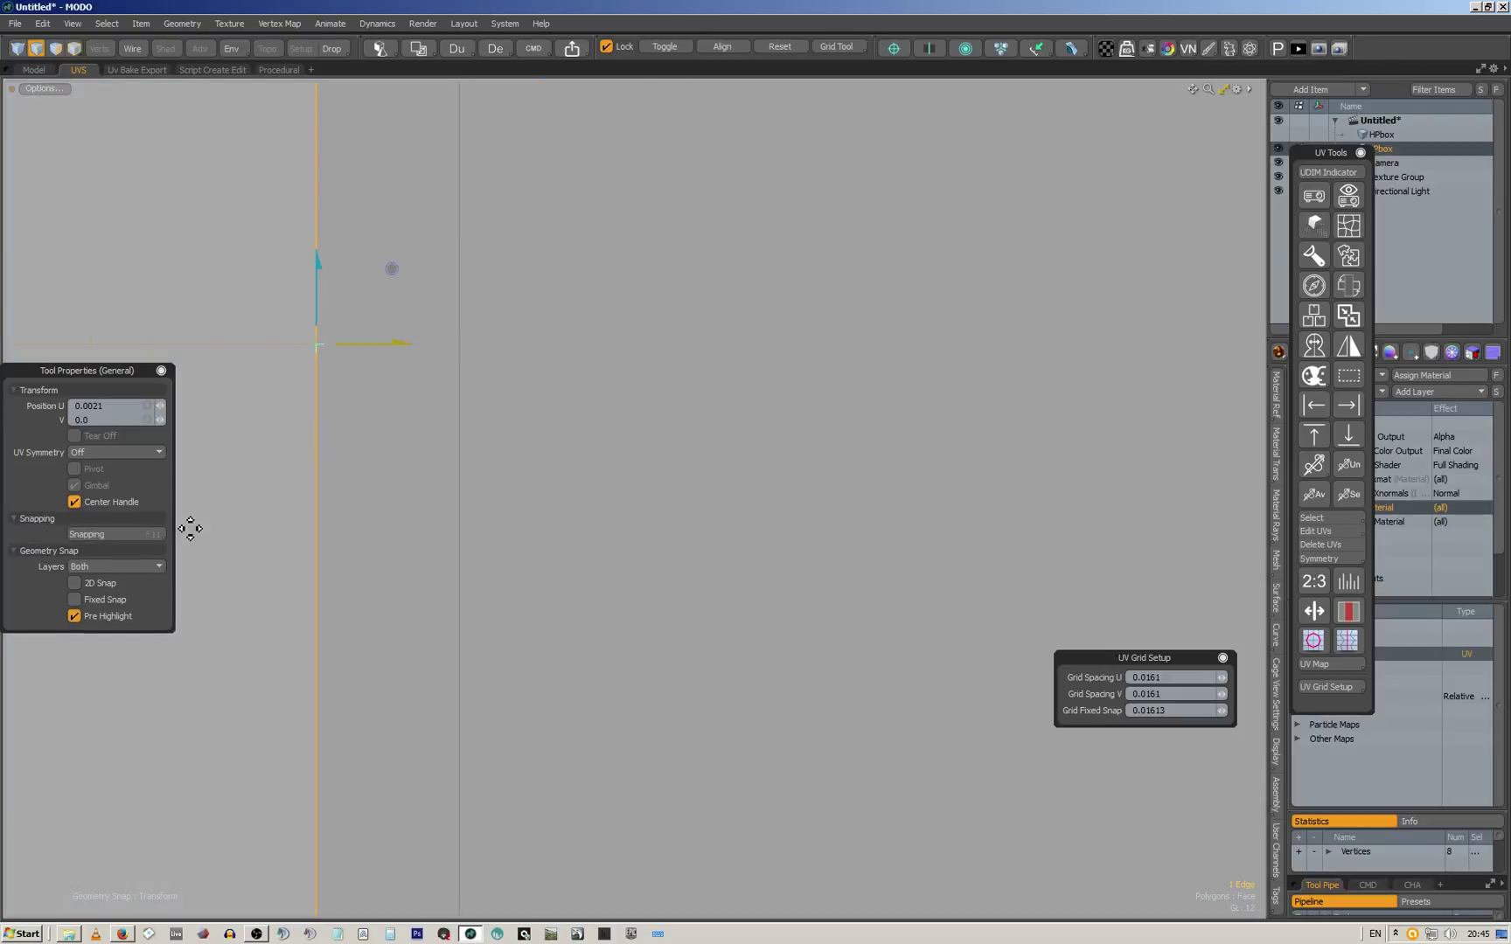
pyautogui.click(116, 534)
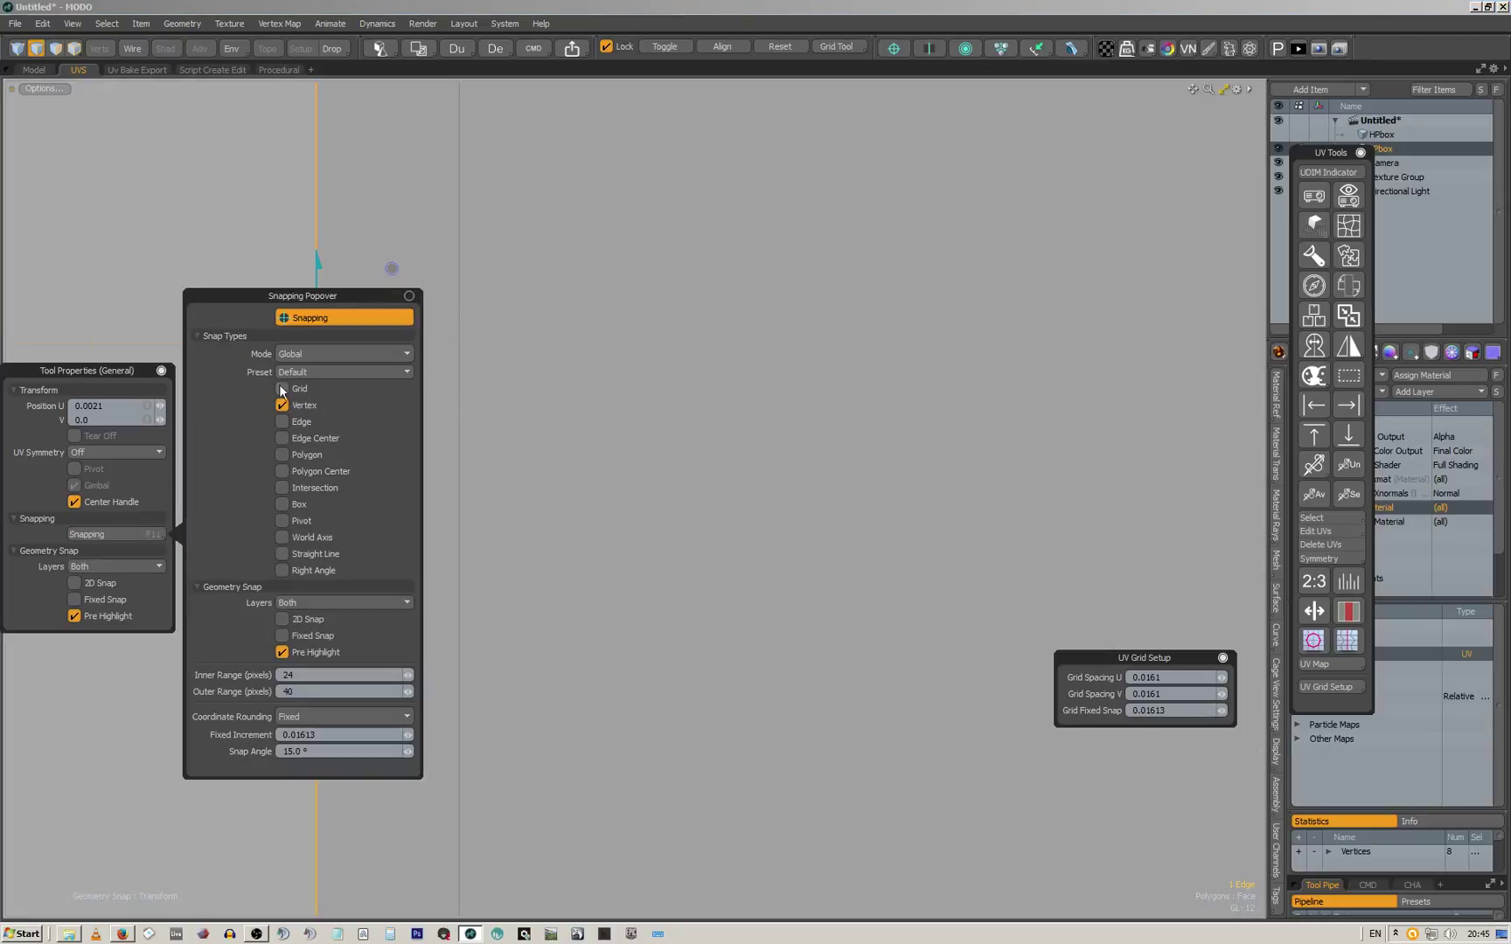
pyautogui.click(282, 389)
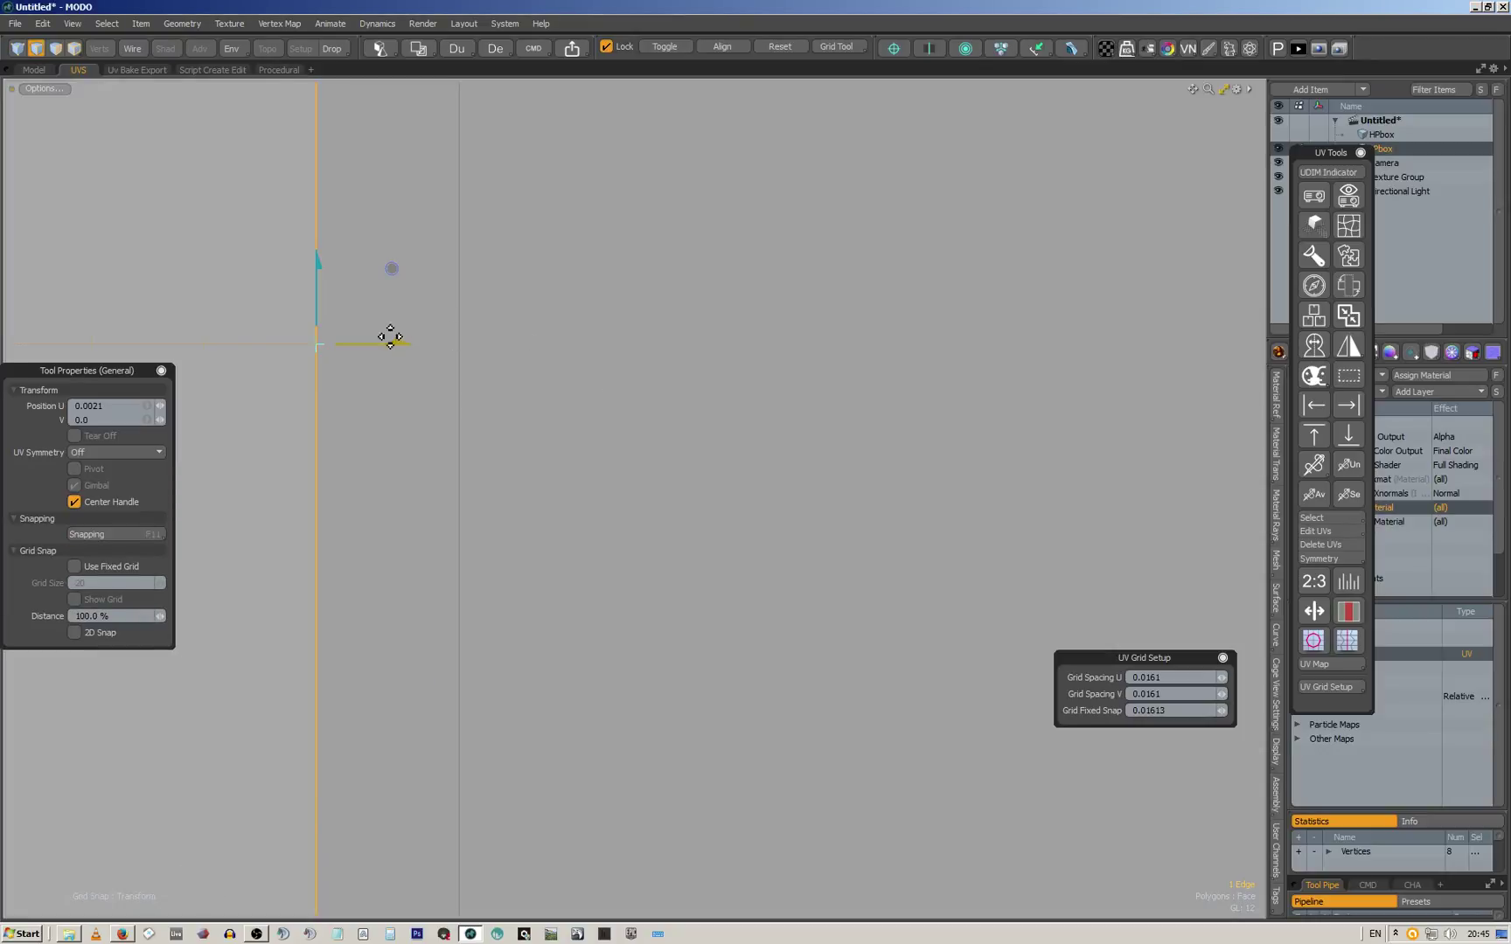
# Move the upper-middle UV island's right edge along U to an offset of about 0.019, onto a grid line
pyautogui.moveTo(377, 347); pyautogui.dragTo(682, 382)
pyautogui.scroll(6, 665, 380)
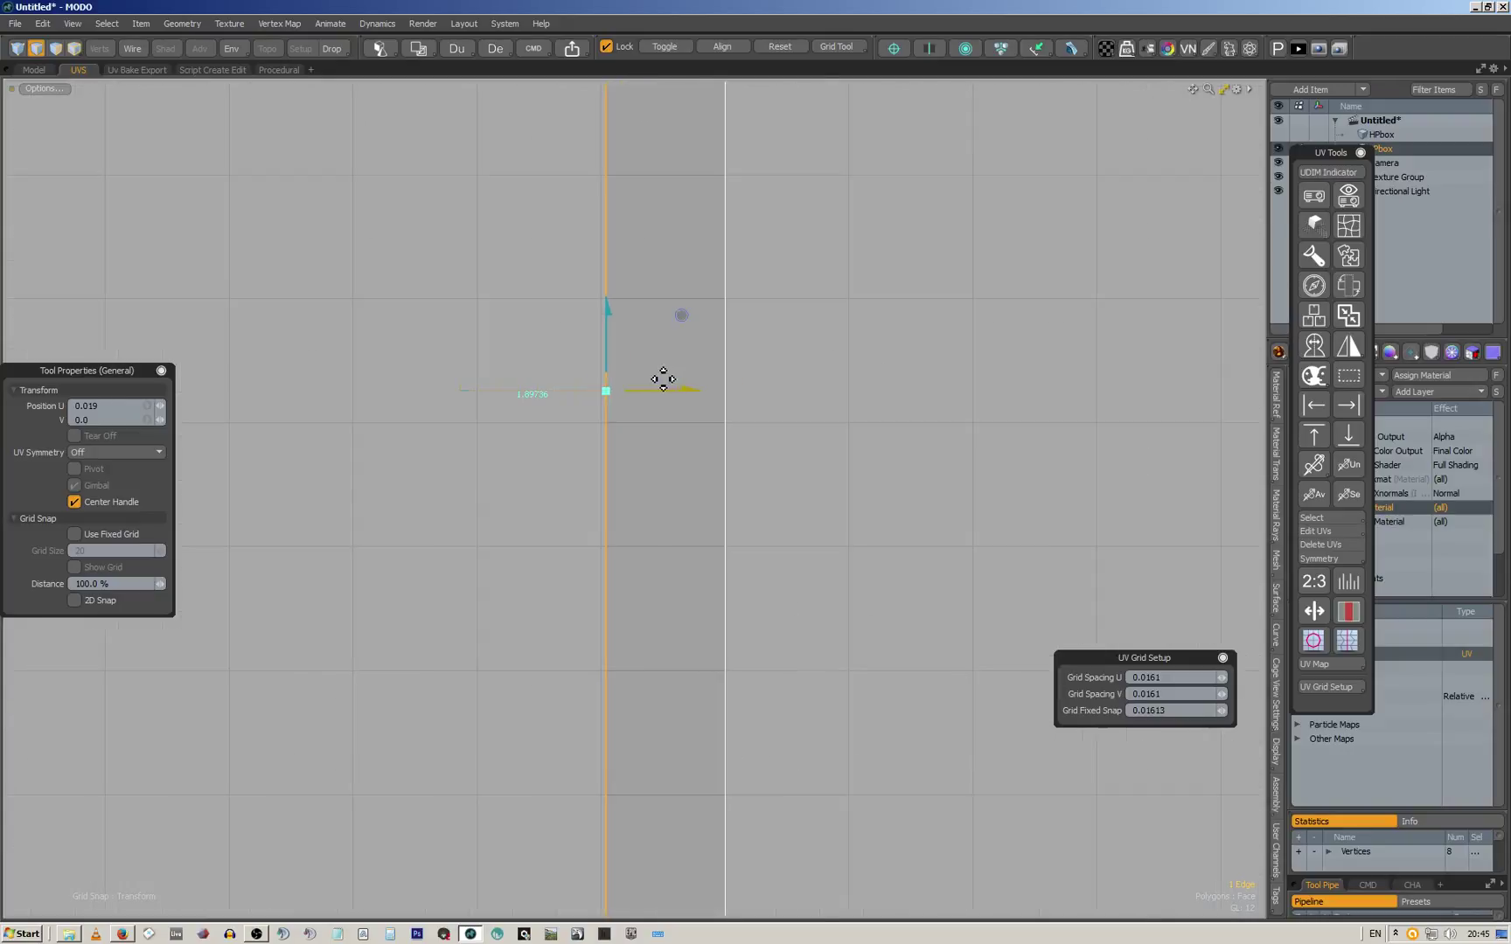
pyautogui.scroll(6, 611, 397)
pyautogui.moveTo(574, 394); pyautogui.dragTo(545, 444)
pyautogui.scroll(-6, 546, 446)
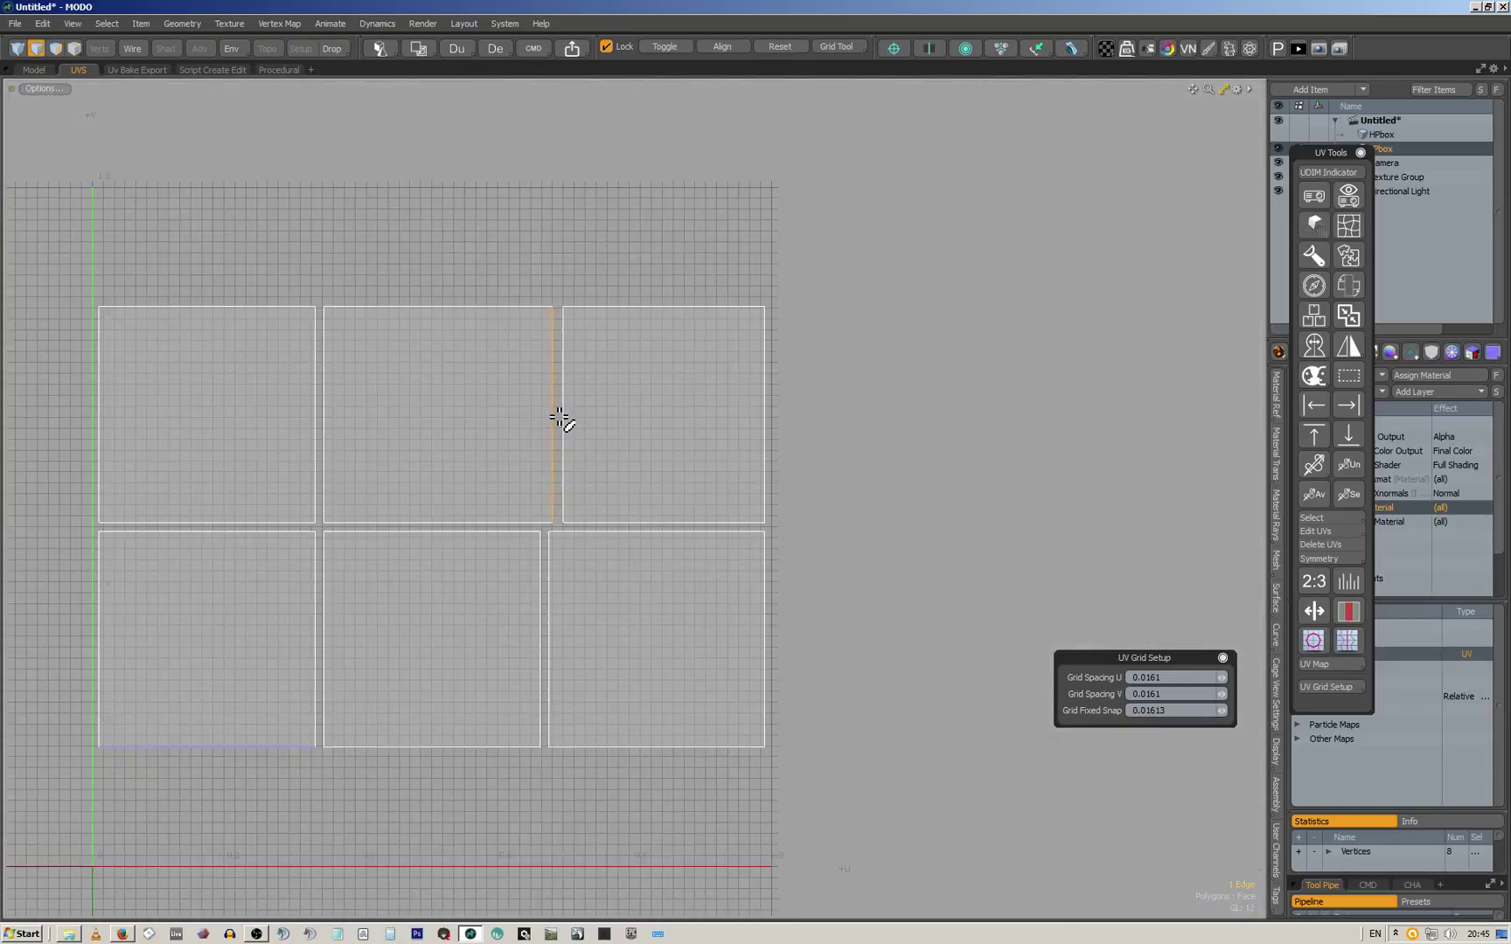
# Select the lower-right UV island's left edge and move it without snapping to a U offset of about 0.0055
pyautogui.scroll(6, 544, 449)
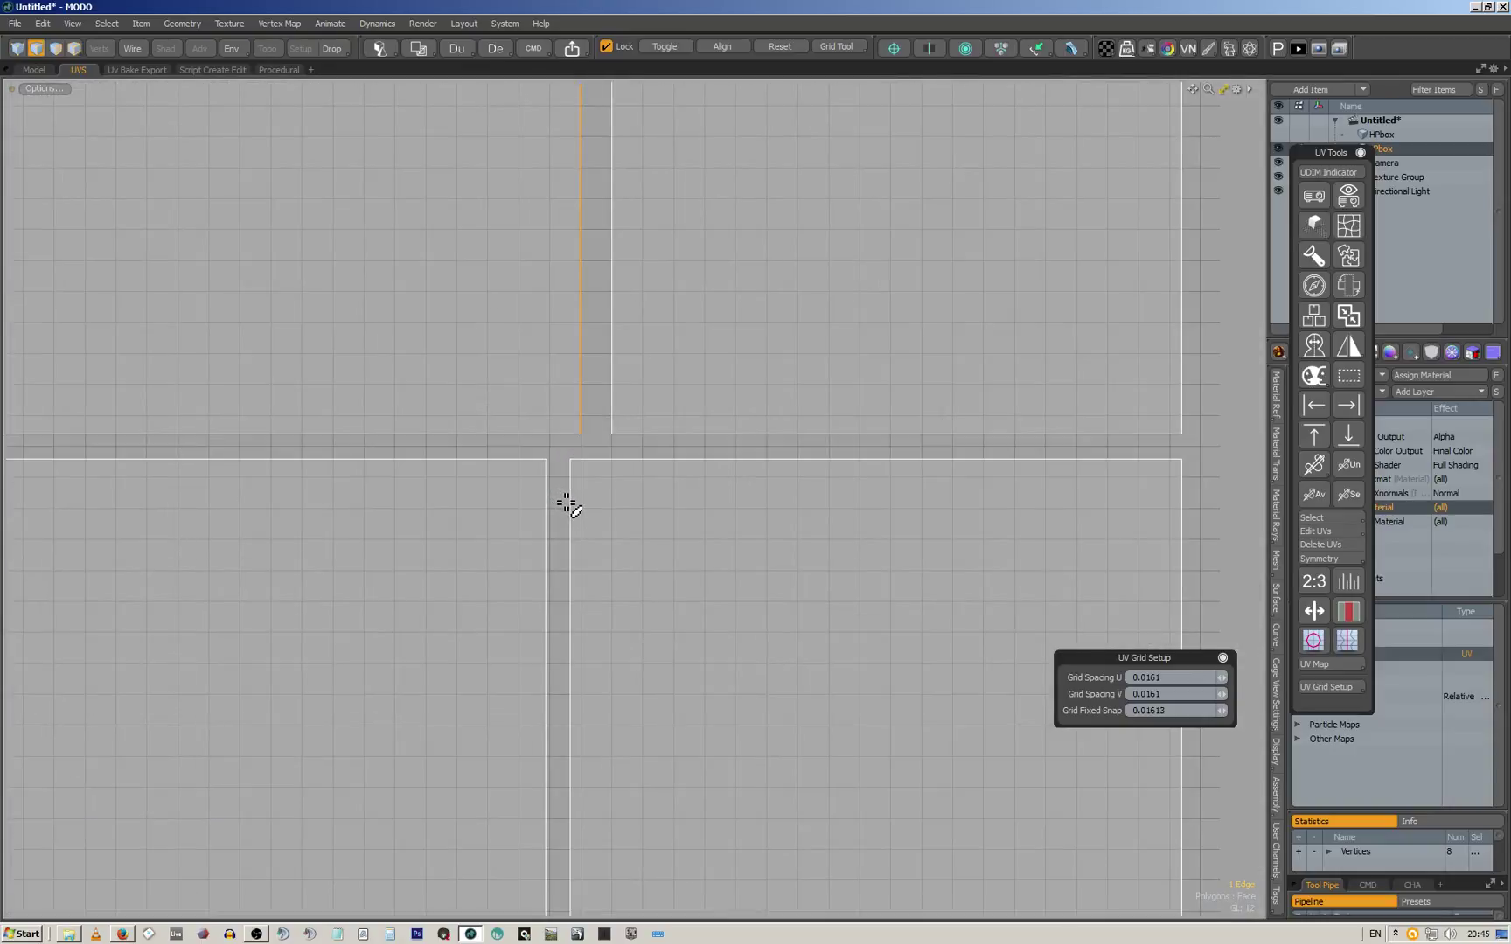
pyautogui.press('w')
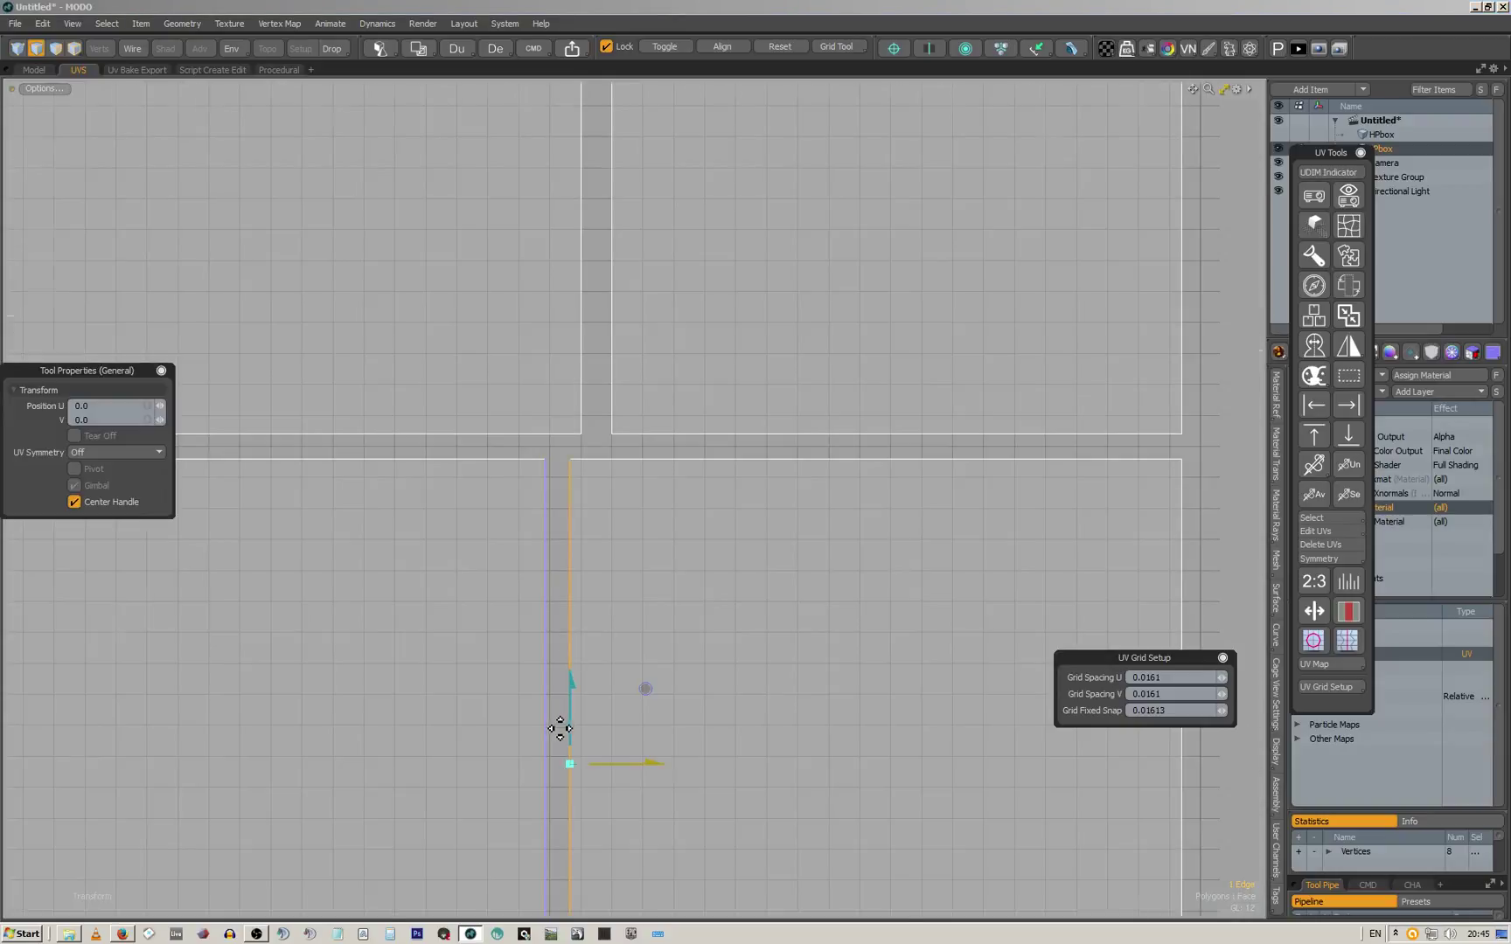
pyautogui.scroll(3, 557, 727)
pyautogui.keyDown('alt'); pyautogui.moveTo(632, 772); pyautogui.dragTo(605, 422); pyautogui.keyUp('alt')
pyautogui.scroll(4, 621, 491)
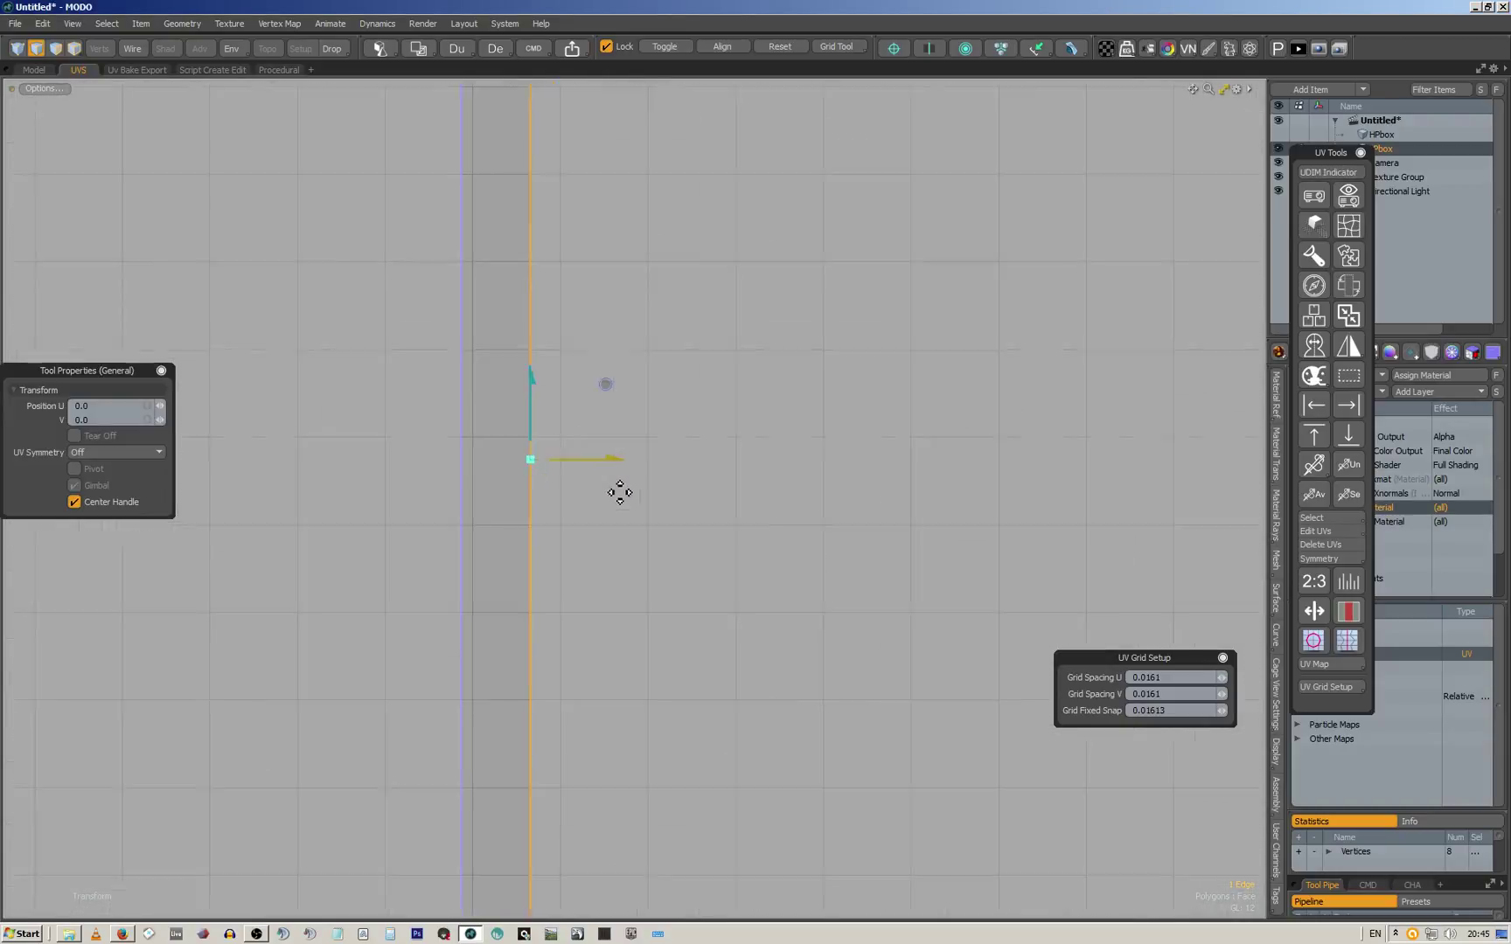
pyautogui.moveTo(400, 416); pyautogui.dragTo(432, 425)
pyautogui.scroll(4, 487, 418)
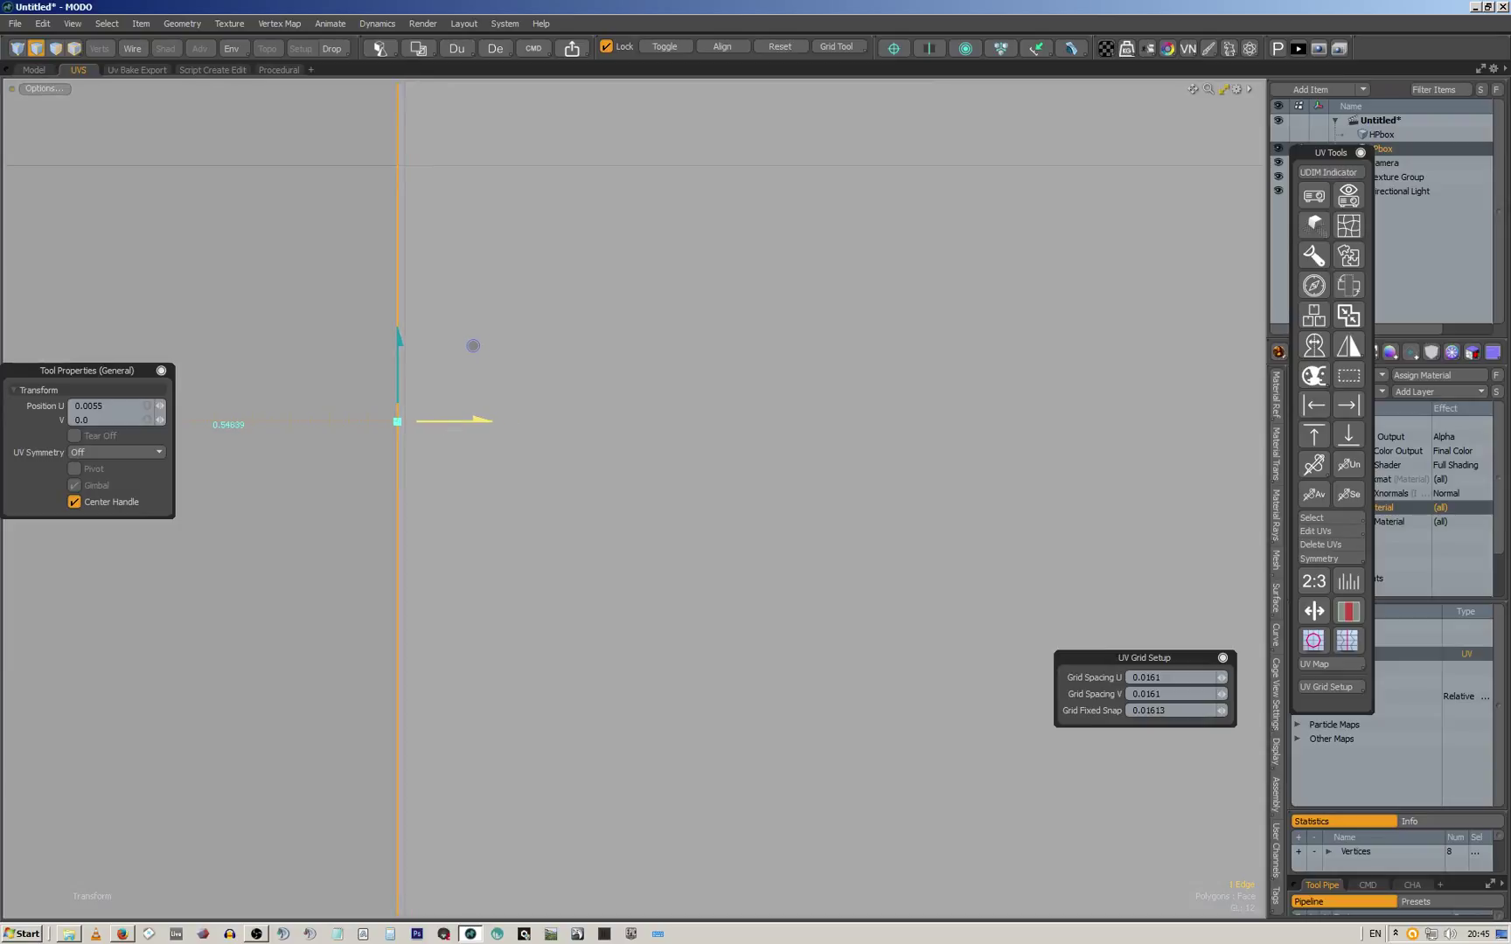
# Turn on snapping with Vertex added to the Grid snap type, and adjust the edge to a U offset of about 0.0056
pyautogui.press('x')
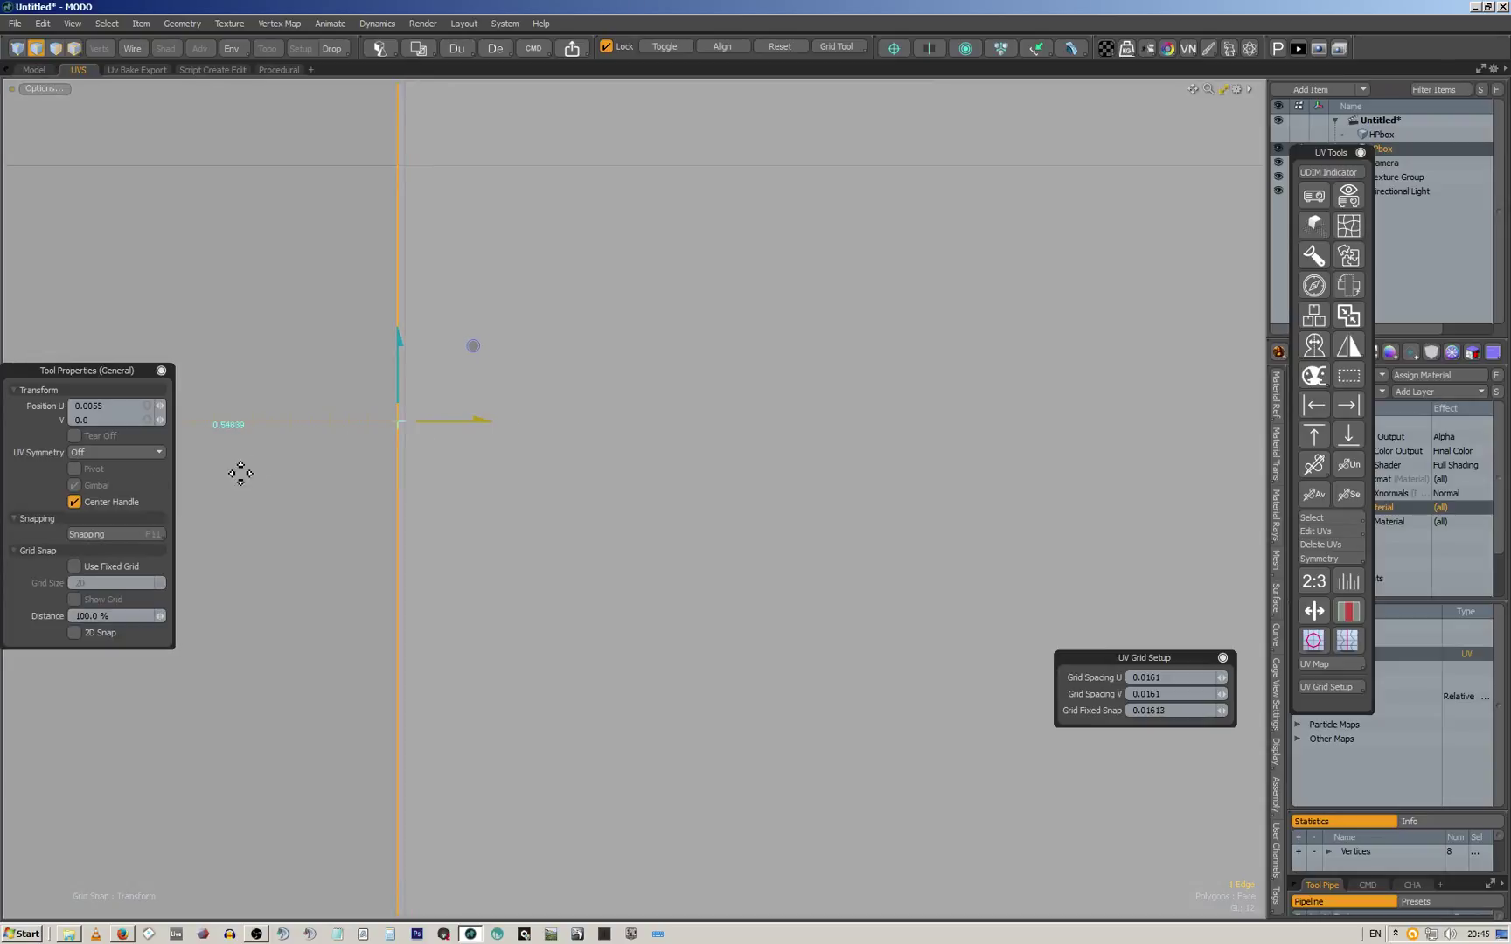
pyautogui.click(106, 533)
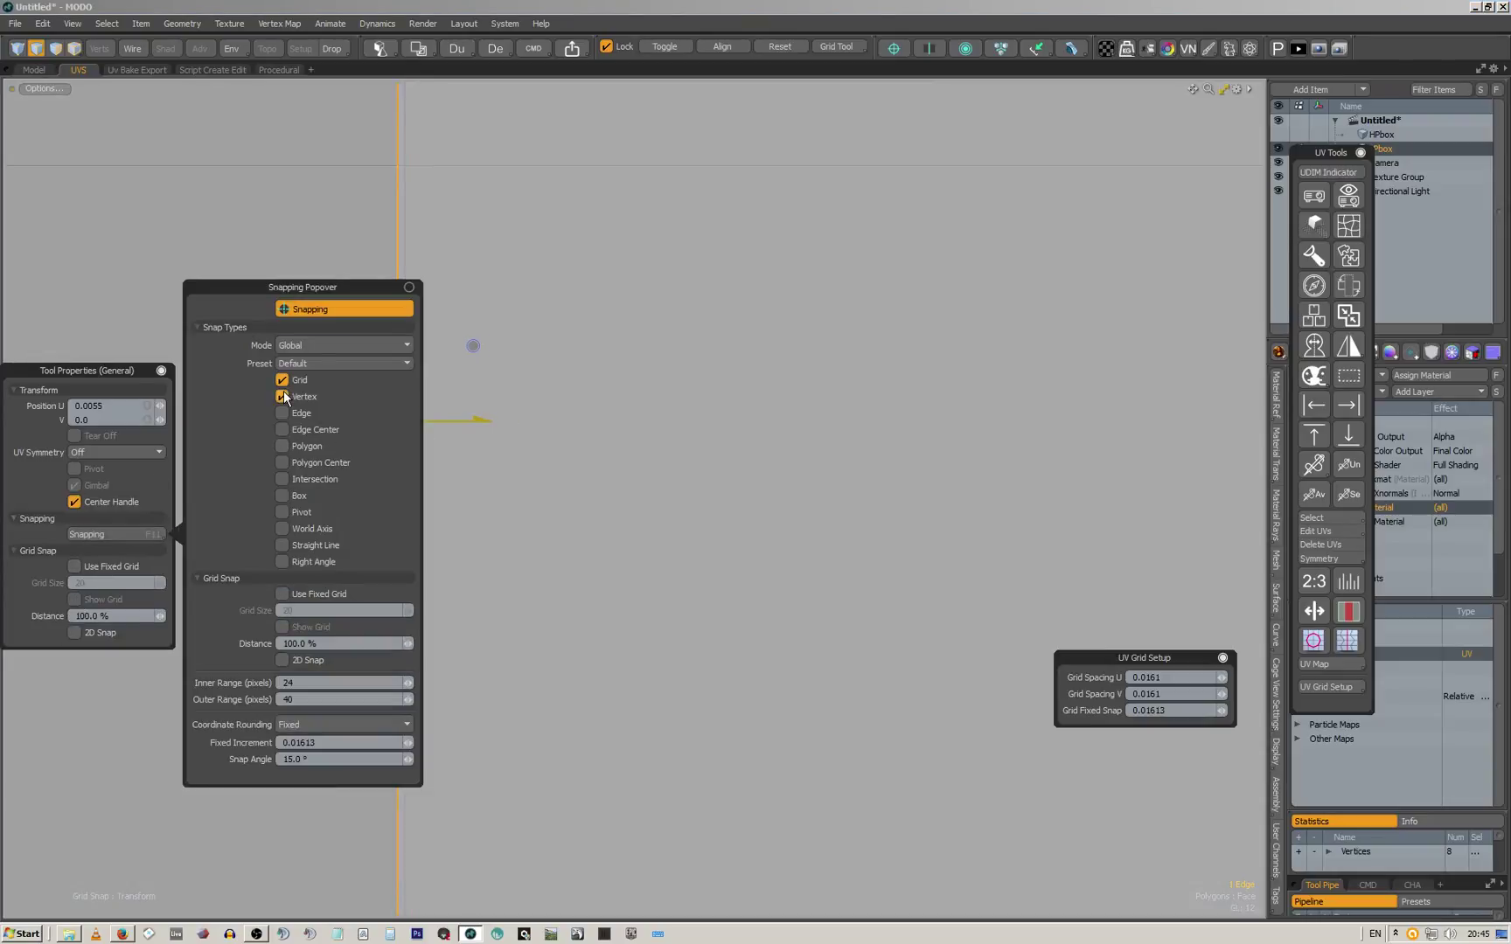
pyautogui.moveTo(445, 418); pyautogui.dragTo(406, 478)
pyautogui.scroll(-10, 470, 423)
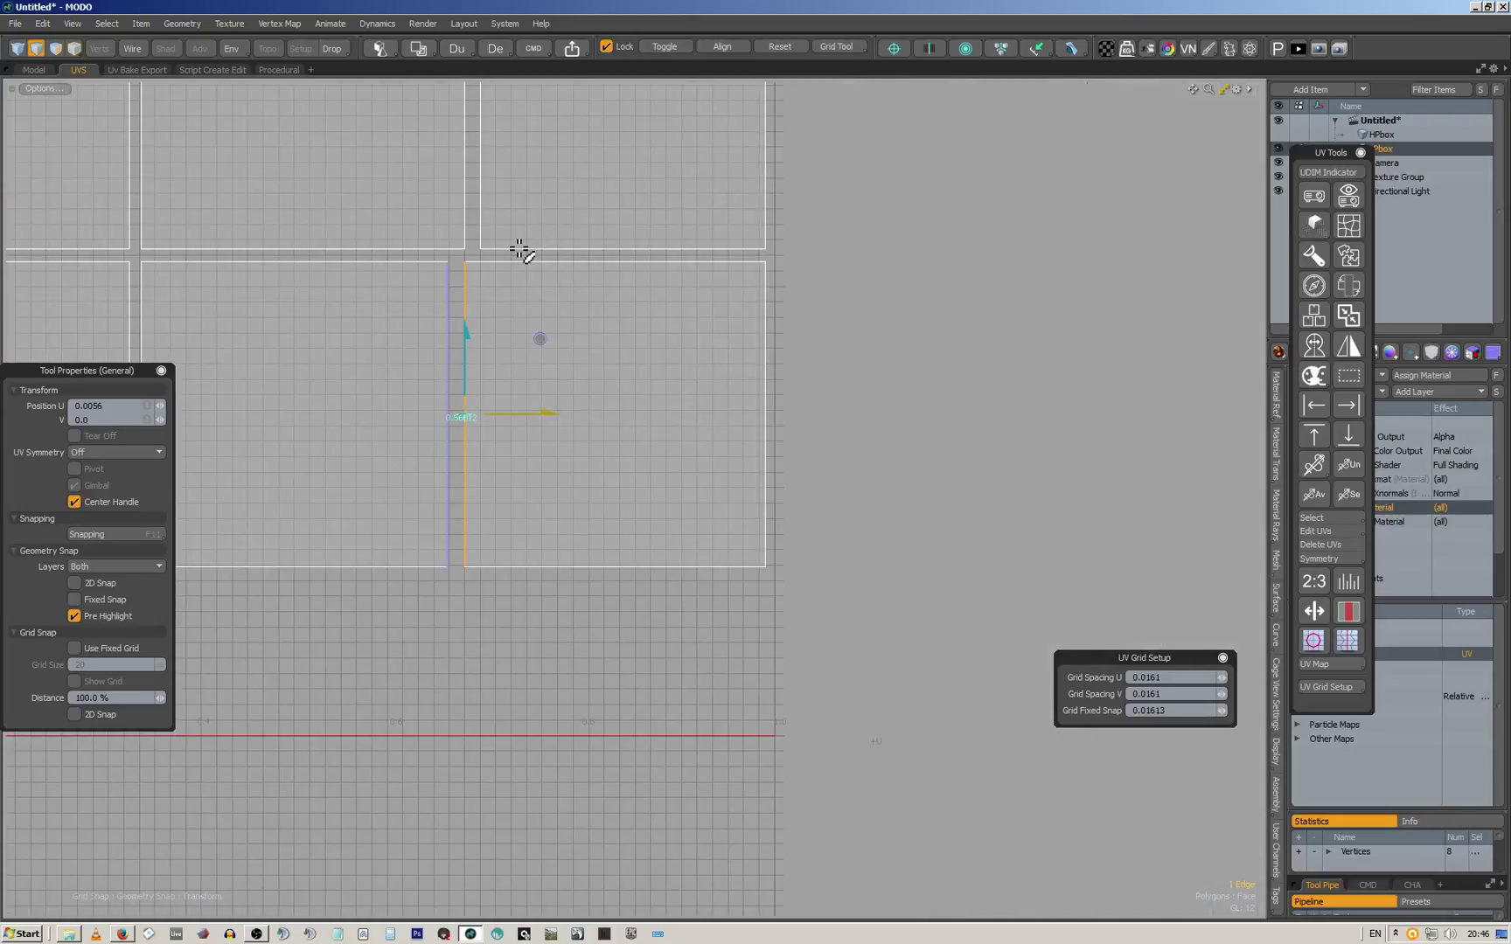
pyautogui.press('space')
# Set the UV grid spacing in U and V and the fixed snap increment to 1/256
pyautogui.scroll(-5, 520, 249)
pyautogui.keyDown('alt'); pyautogui.moveTo(556, 256); pyautogui.dragTo(579, 391); pyautogui.keyUp('alt')
pyautogui.scroll(5, 576, 392)
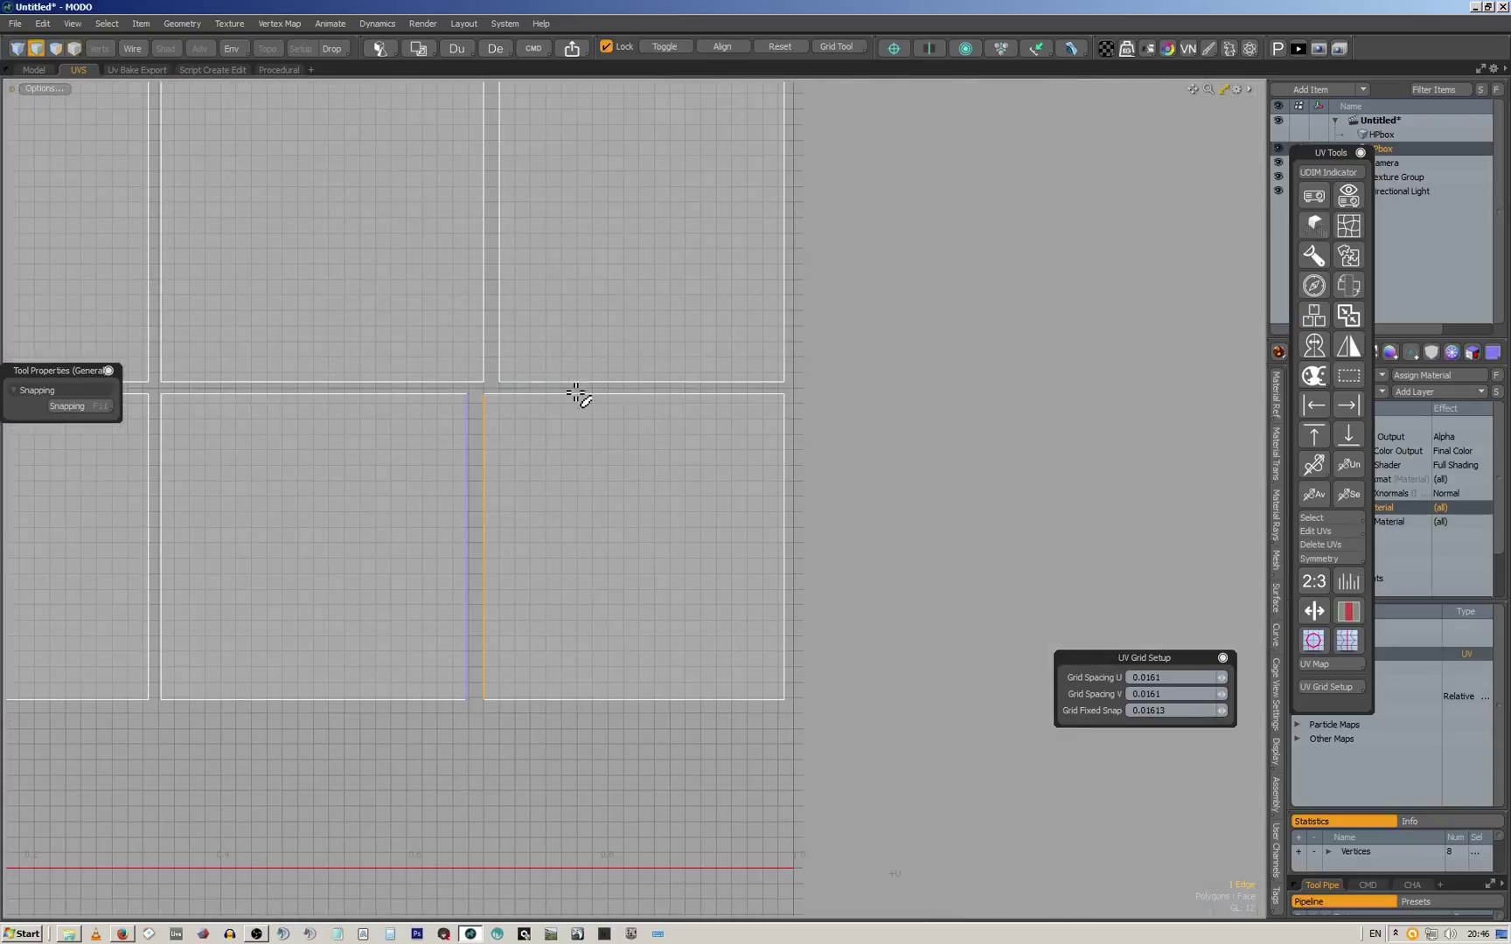
pyautogui.scroll(-5, 624, 363)
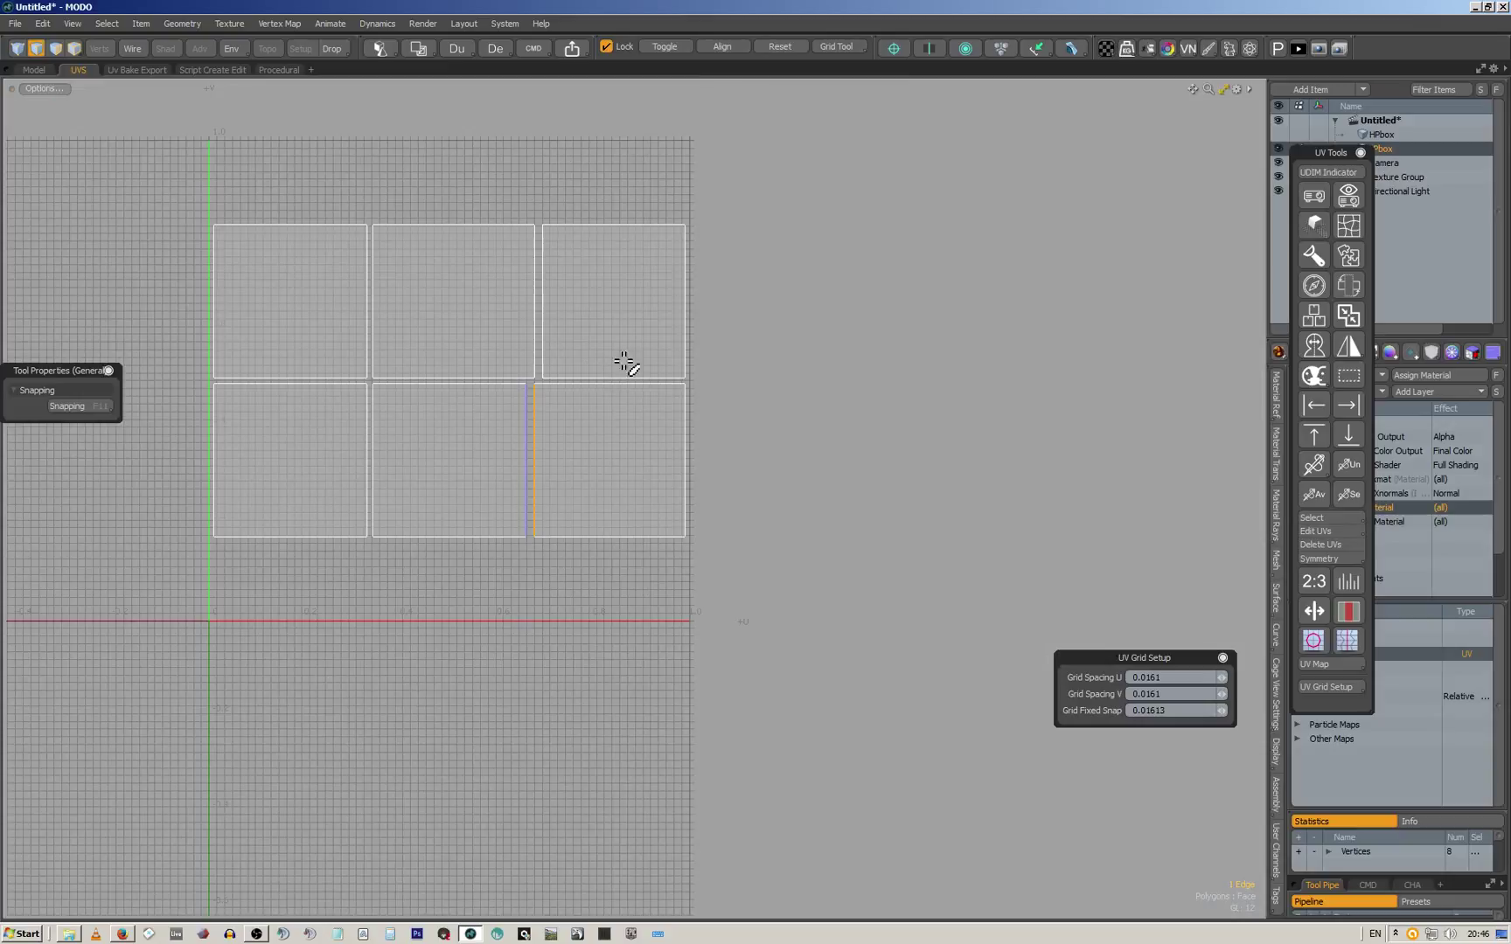
pyautogui.click(1179, 677)
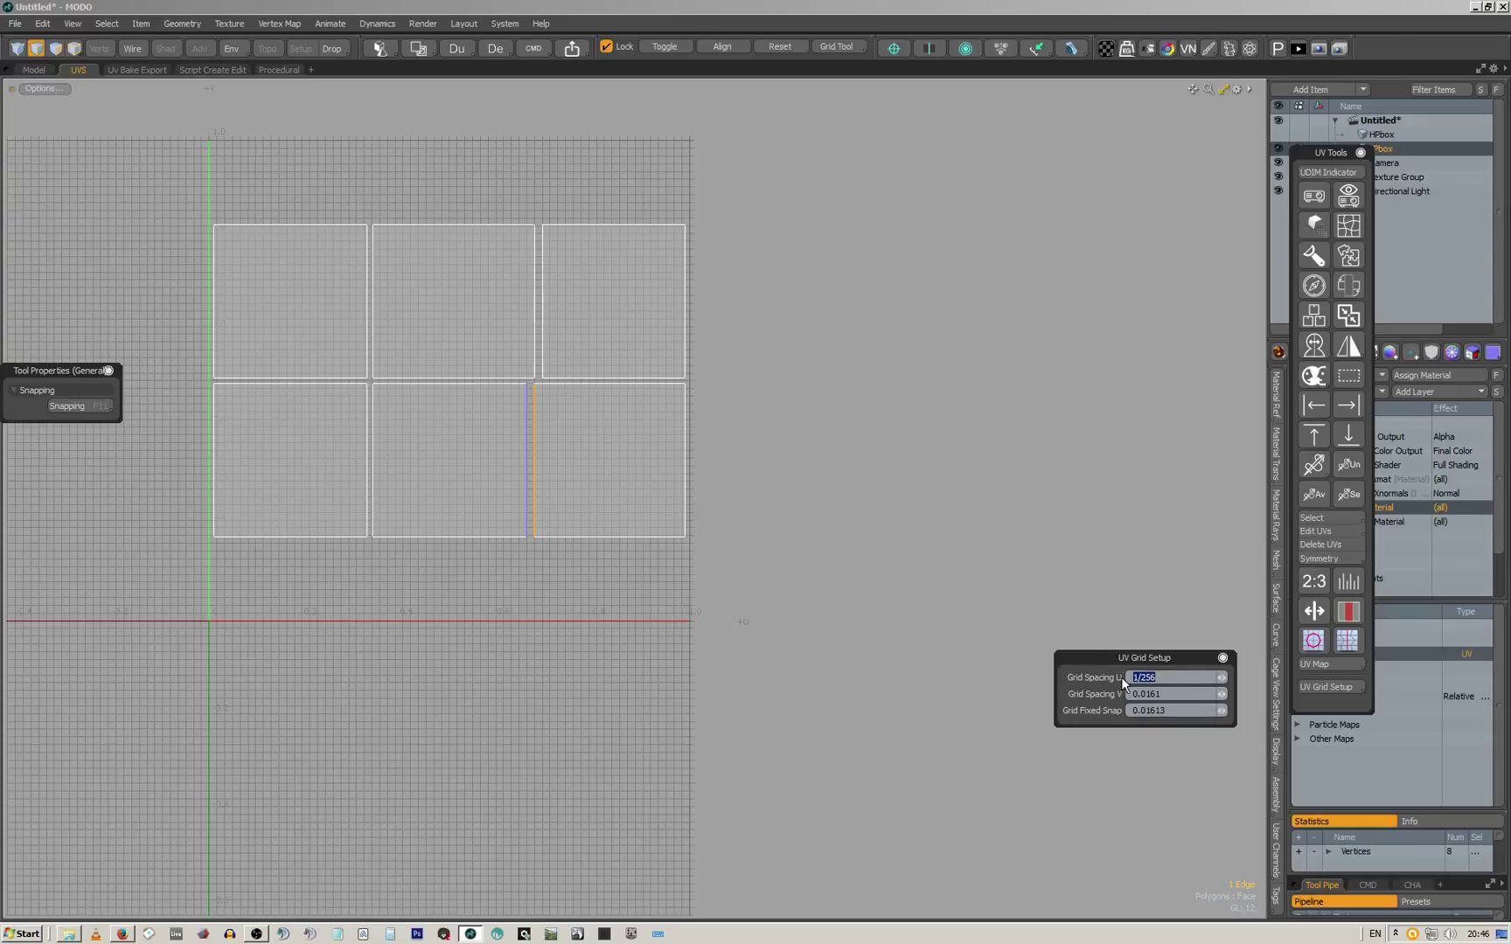
pyautogui.click(1189, 692)
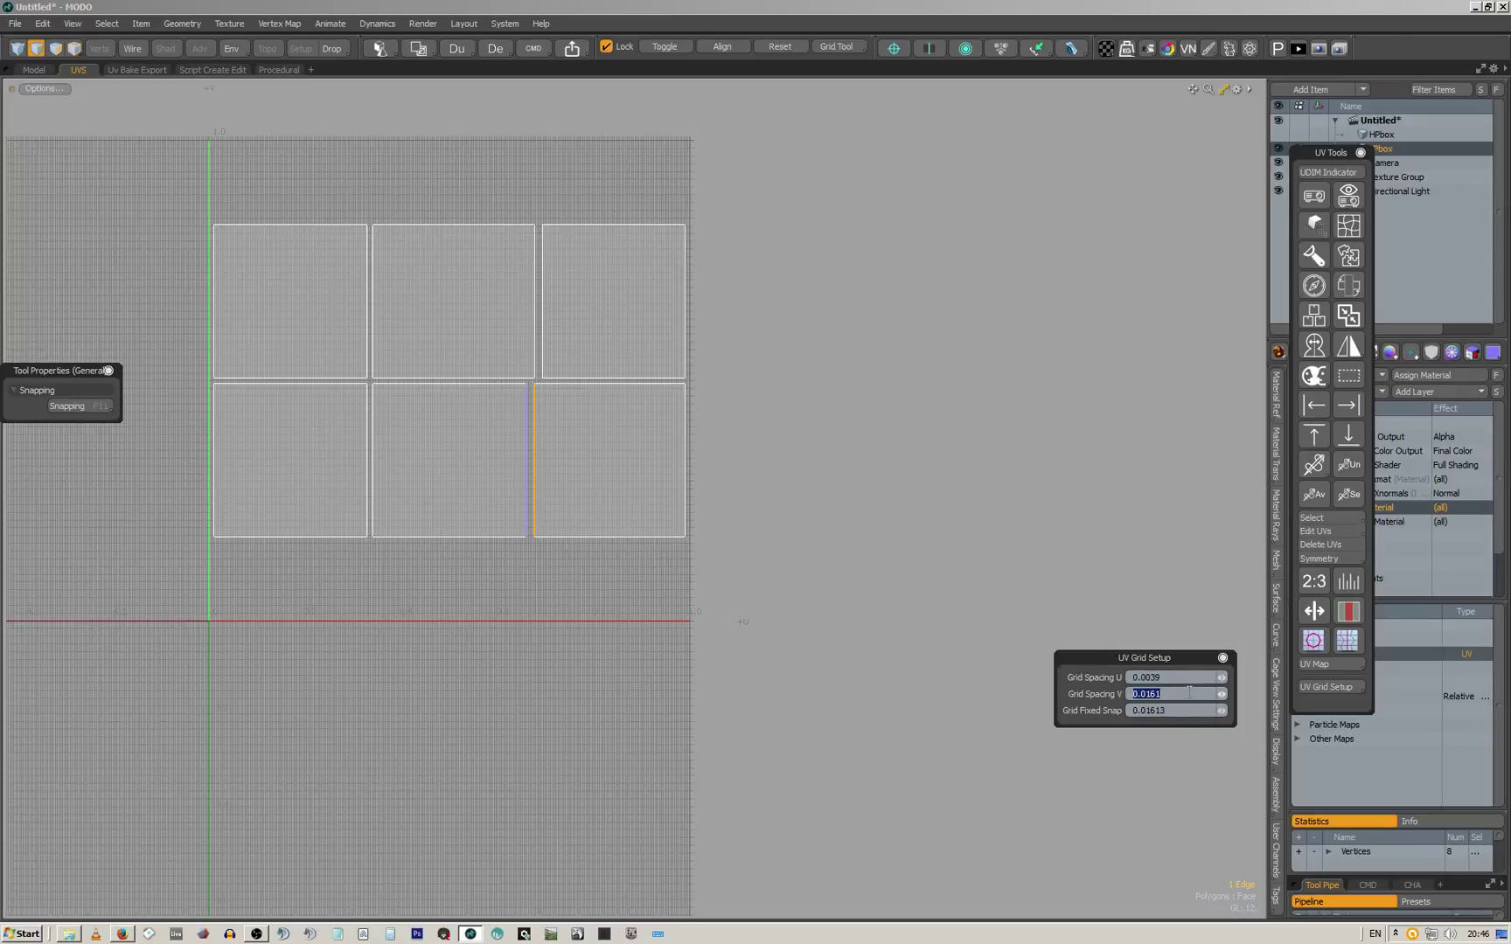
pyautogui.write('1/256')
pyautogui.press('Tab')
pyautogui.click(1182, 695)
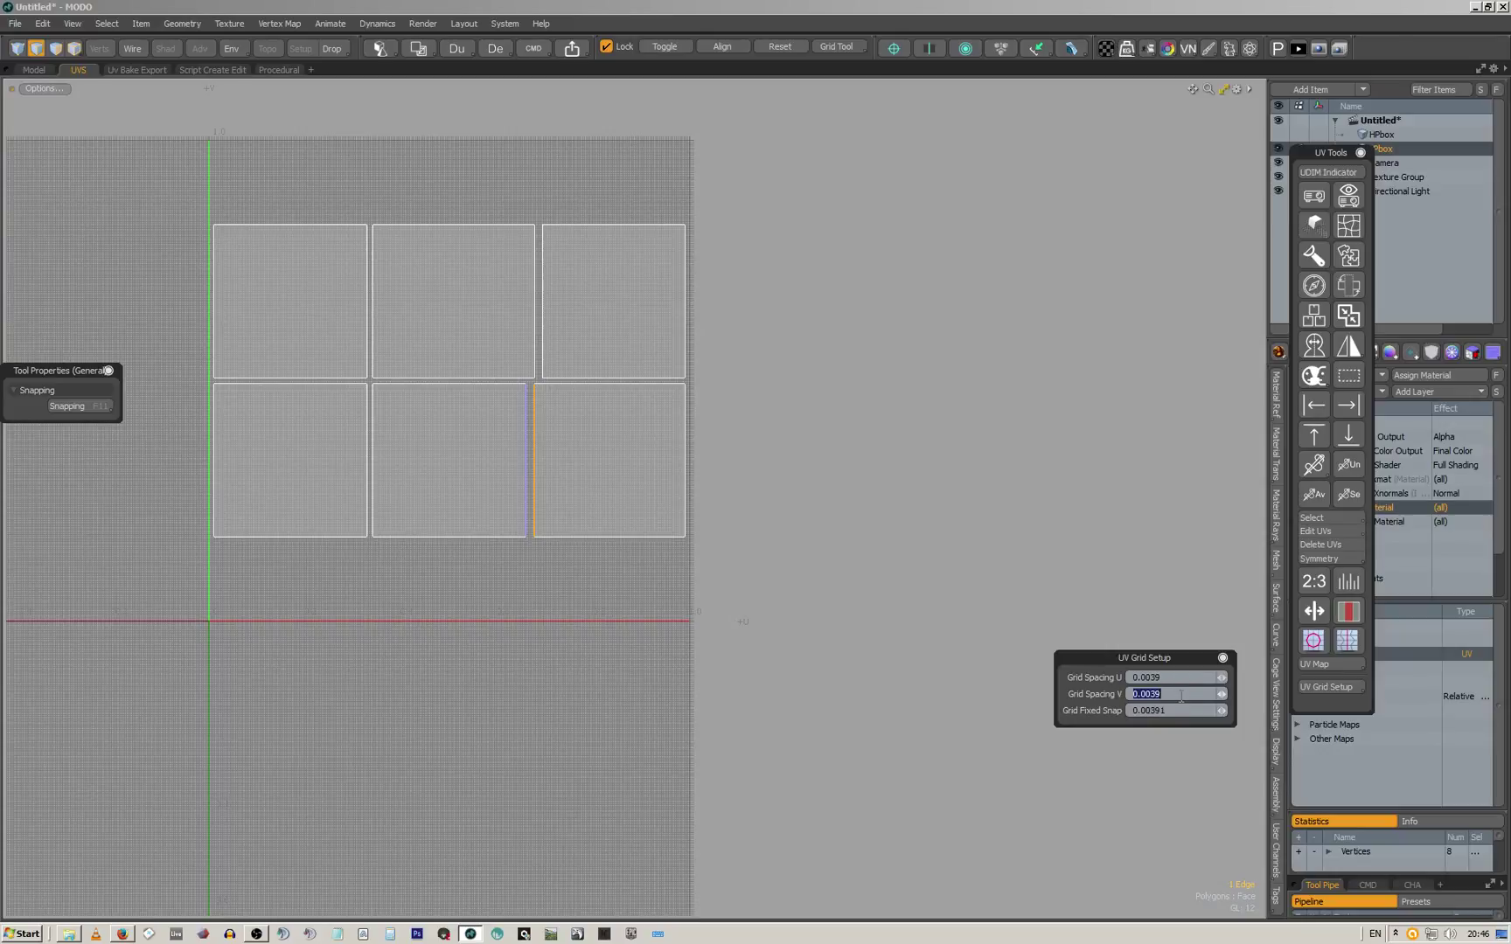
pyautogui.scroll(10, 542, 382)
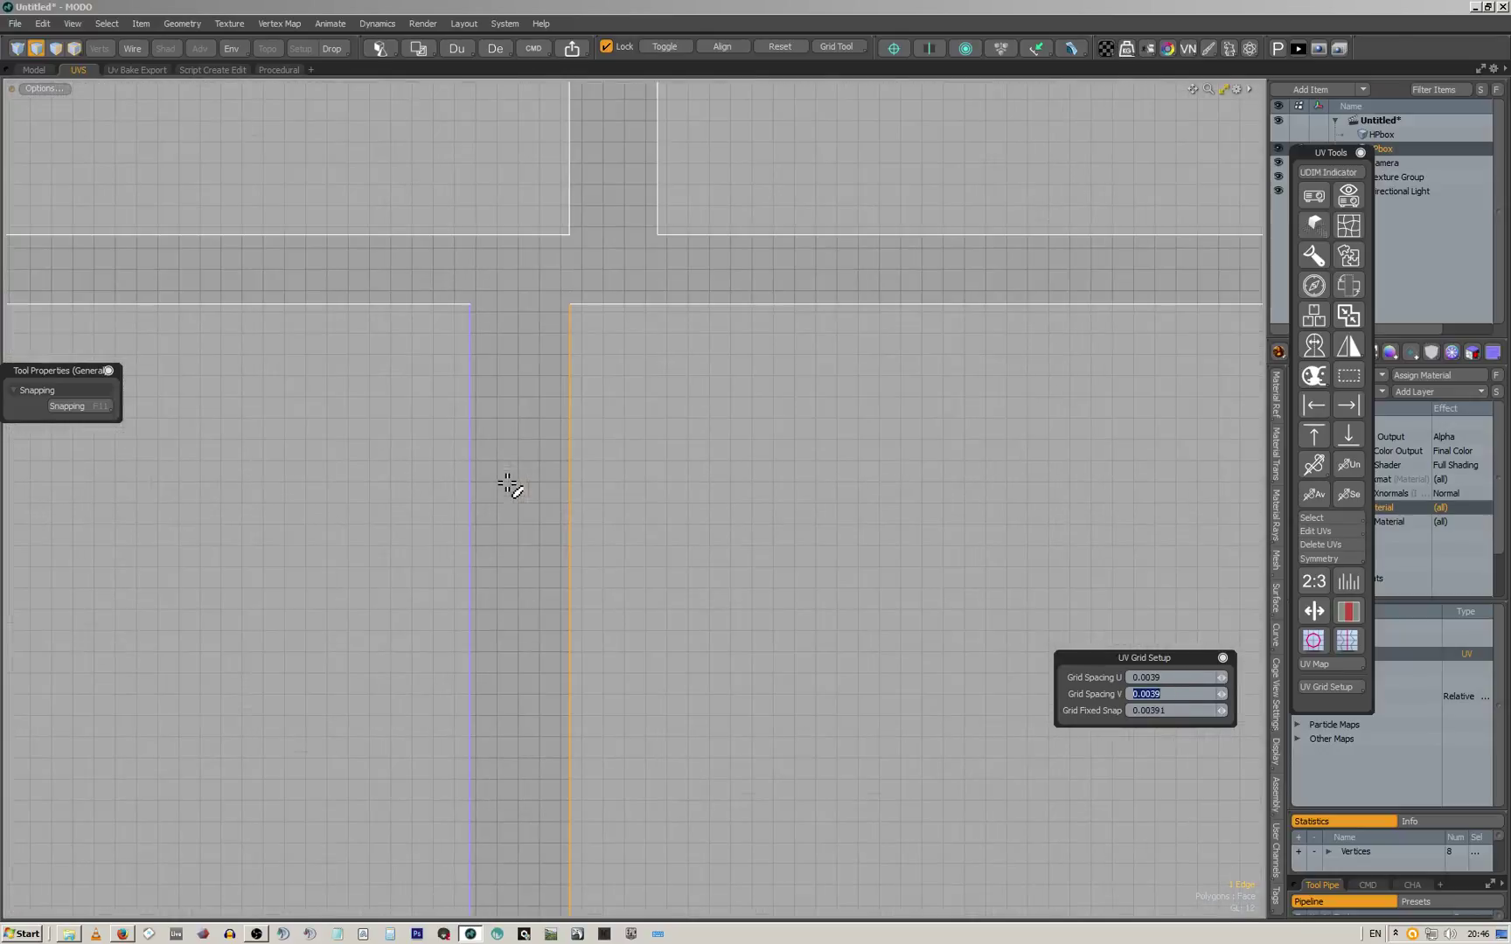
pyautogui.scroll(3, 560, 361)
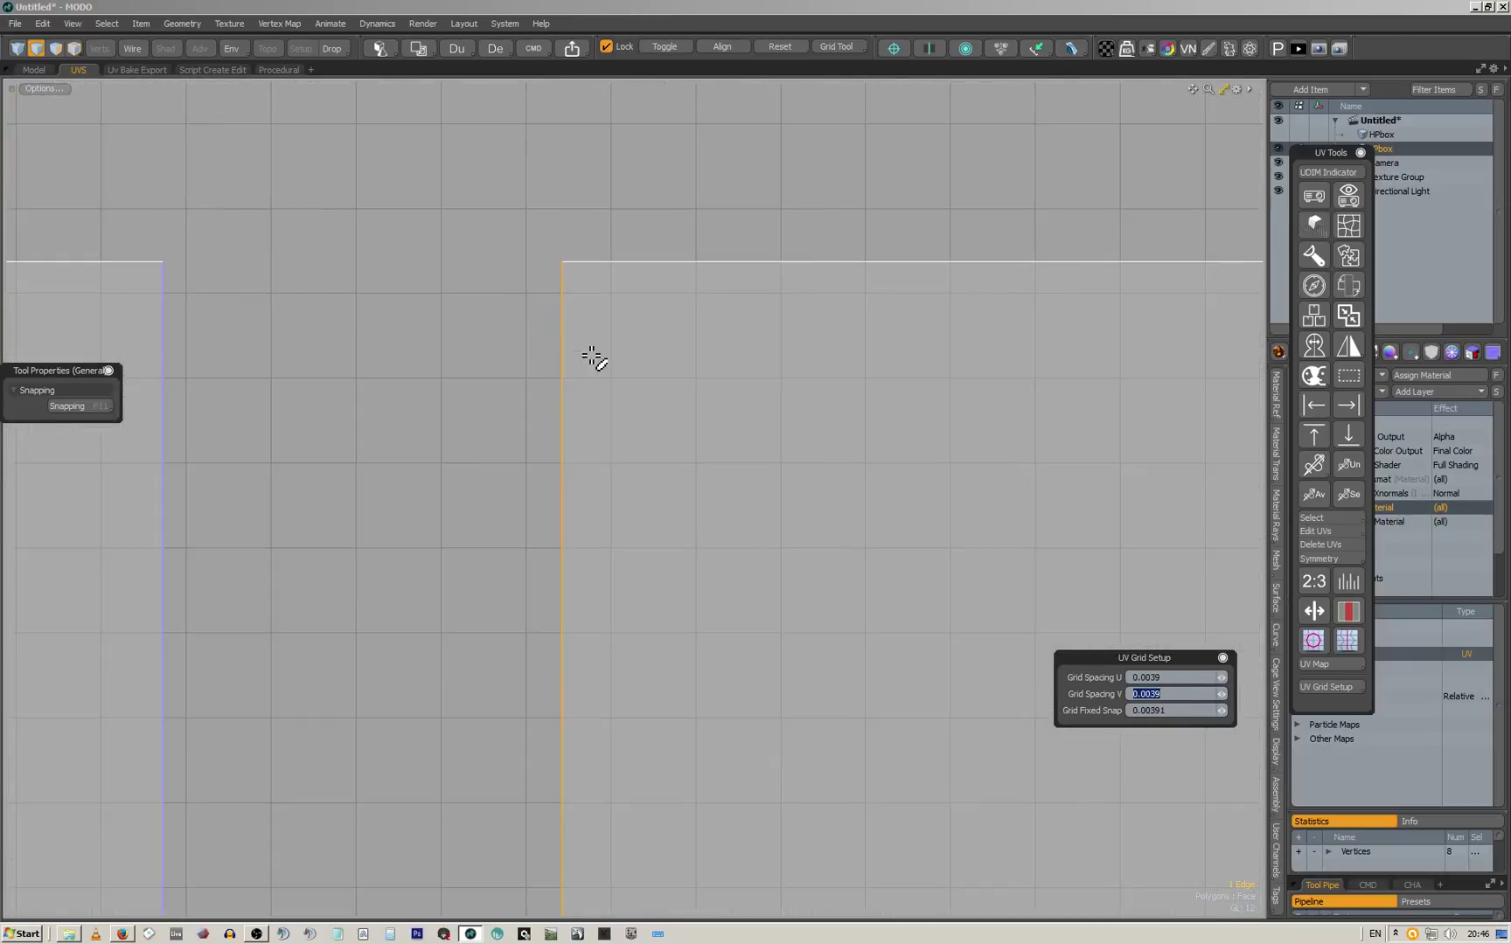
pyautogui.write('w')
pyautogui.scroll(-3, 581, 456)
pyautogui.scroll(-5, 599, 708)
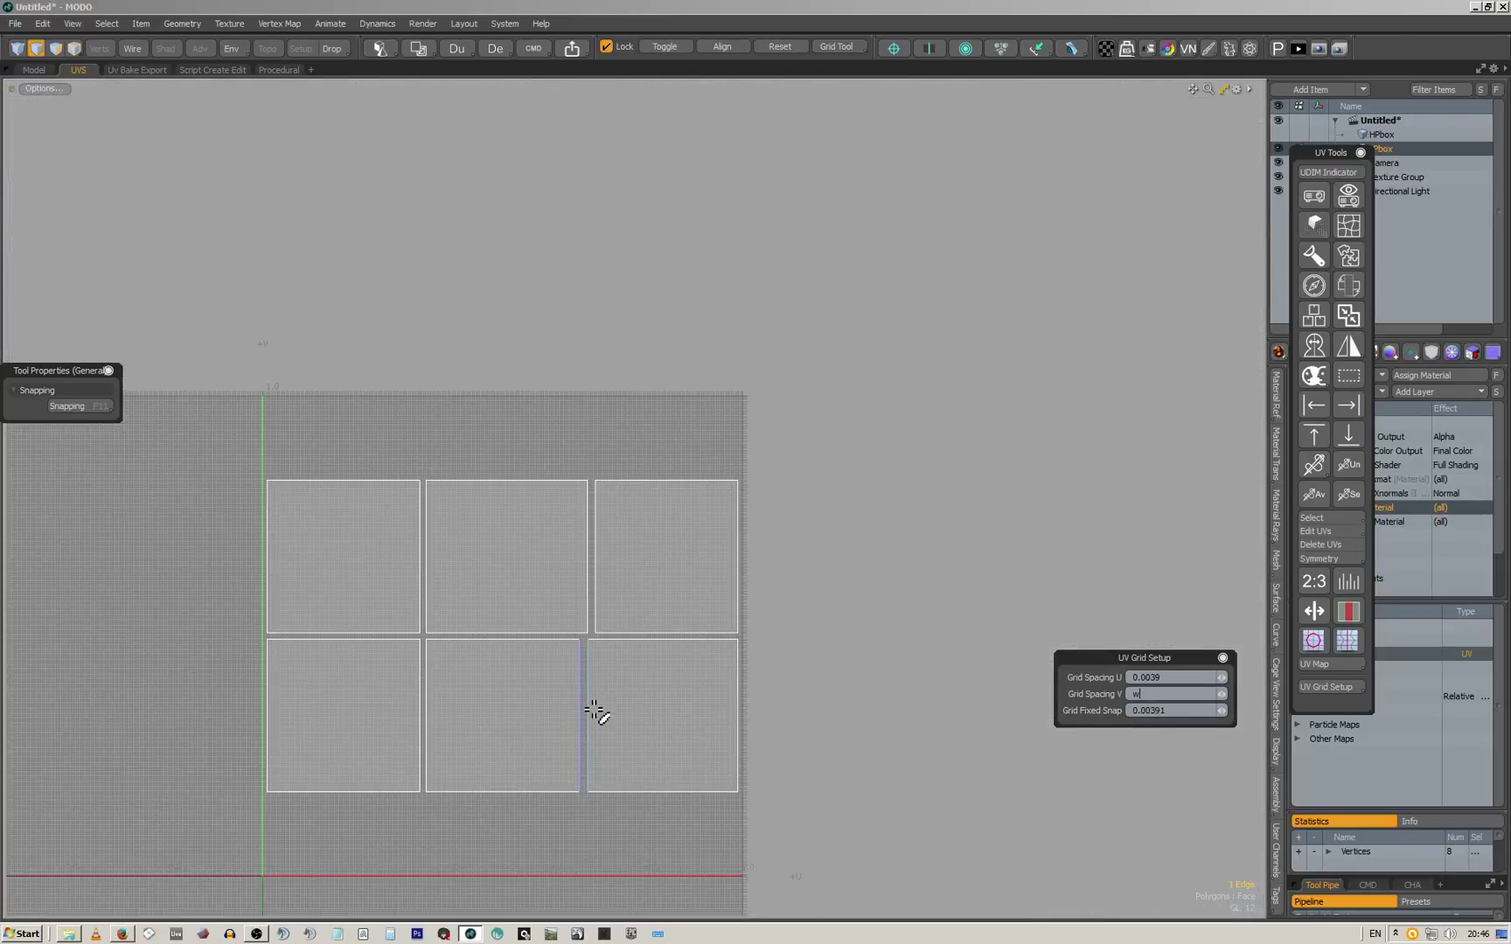
pyautogui.scroll(5, 591, 710)
pyautogui.scroll(4, 584, 709)
pyautogui.click(572, 706)
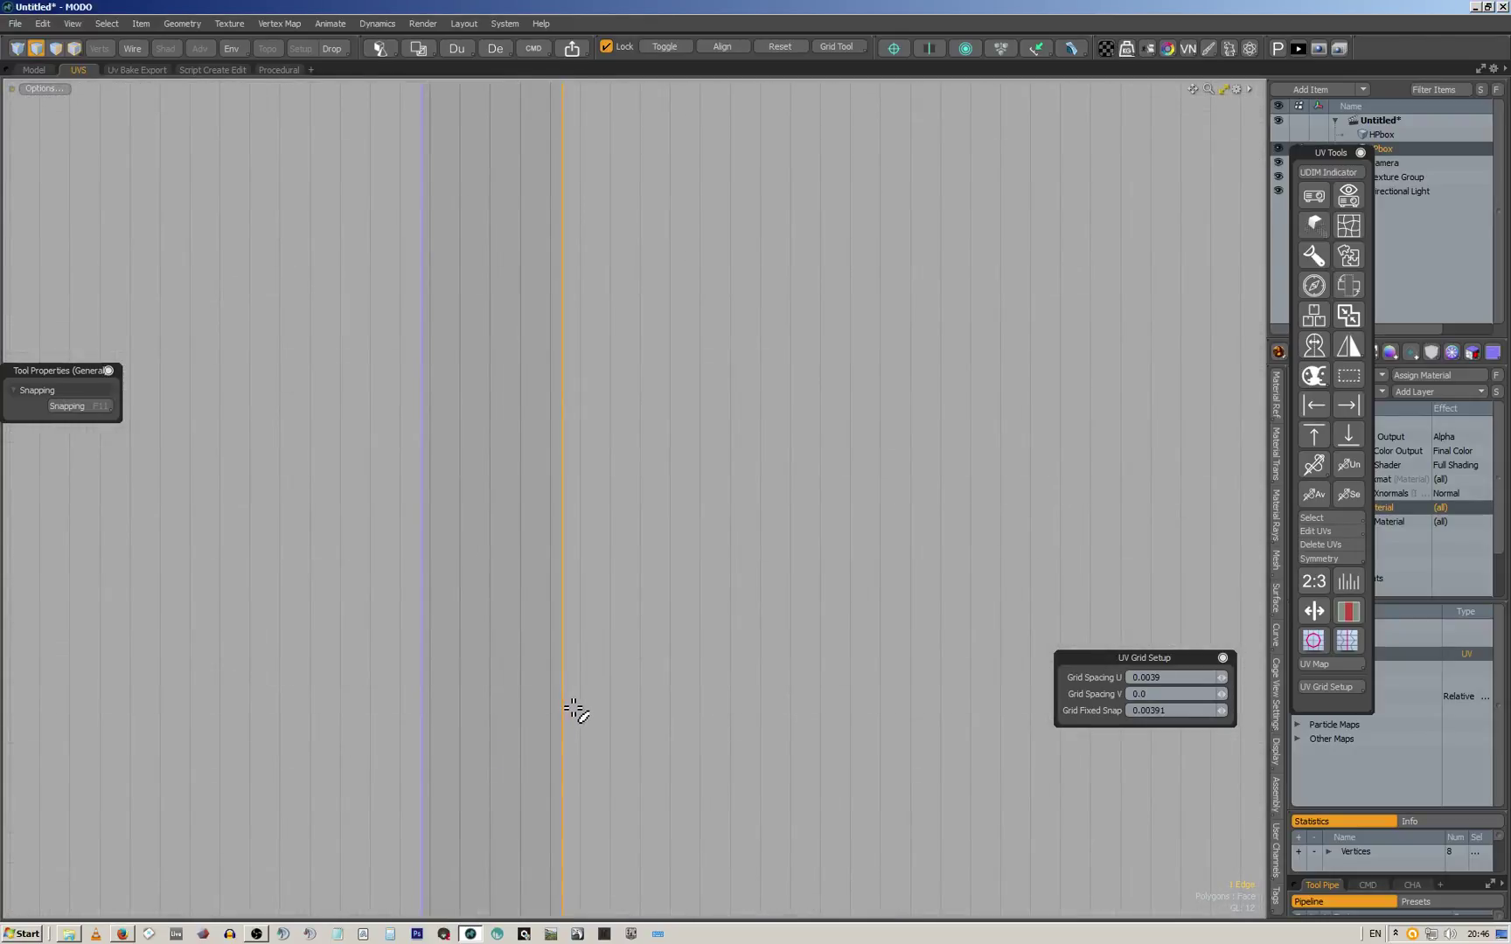
pyautogui.scroll(-3, 582, 700)
pyautogui.scroll(-4, 594, 669)
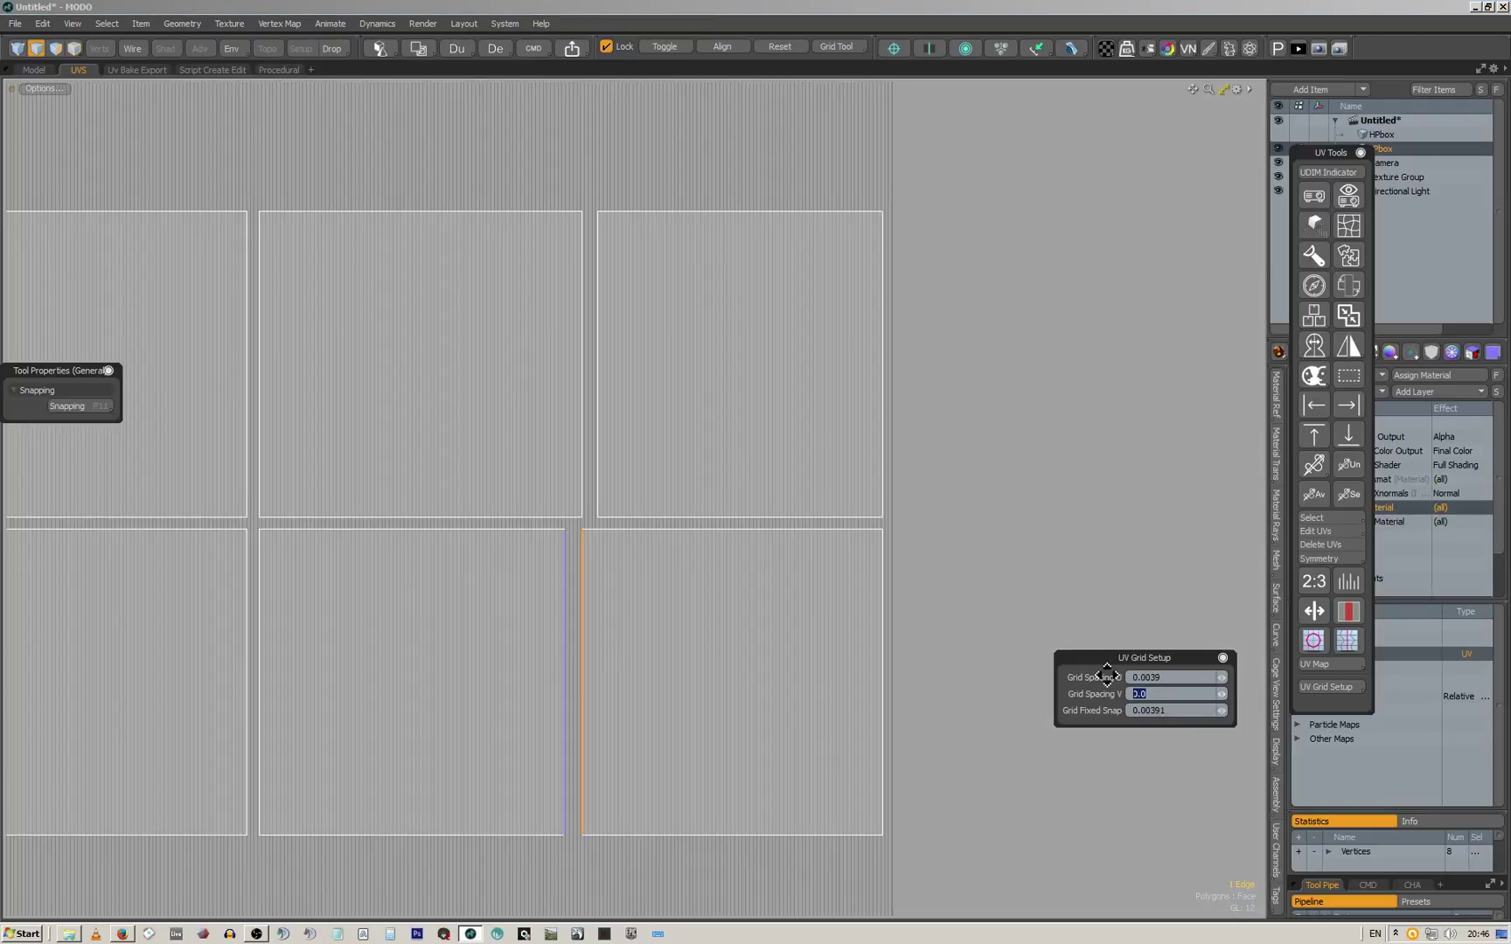
pyautogui.press('Return')
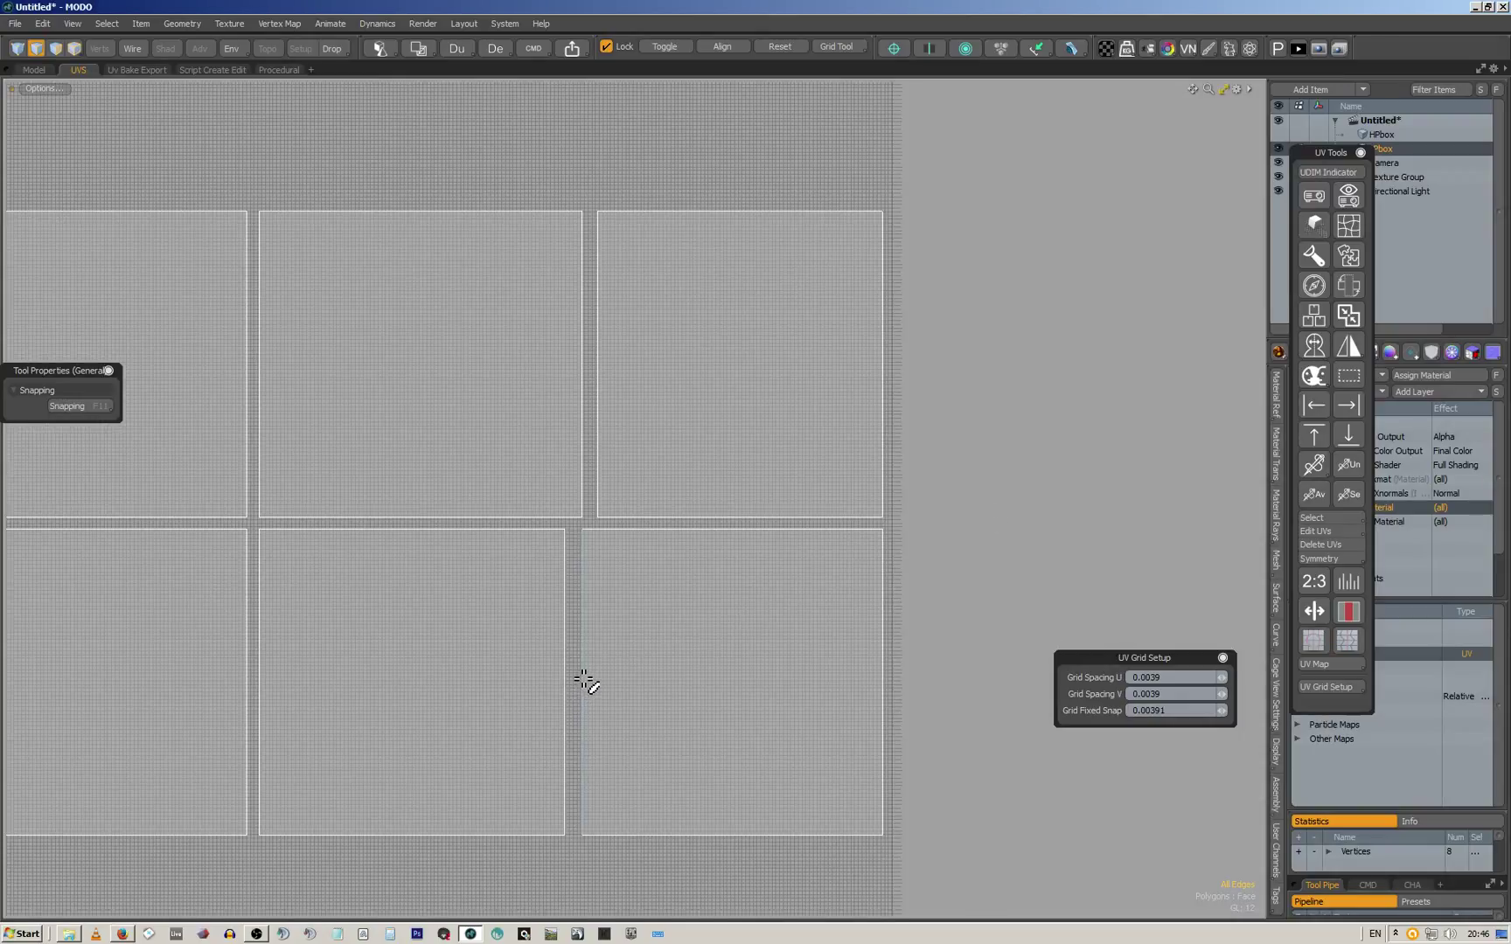
# Try to move the lower-right island's left edge to a U offset of about -0.0015 and undo the move
pyautogui.press('w')
pyautogui.scroll(5, 577, 678)
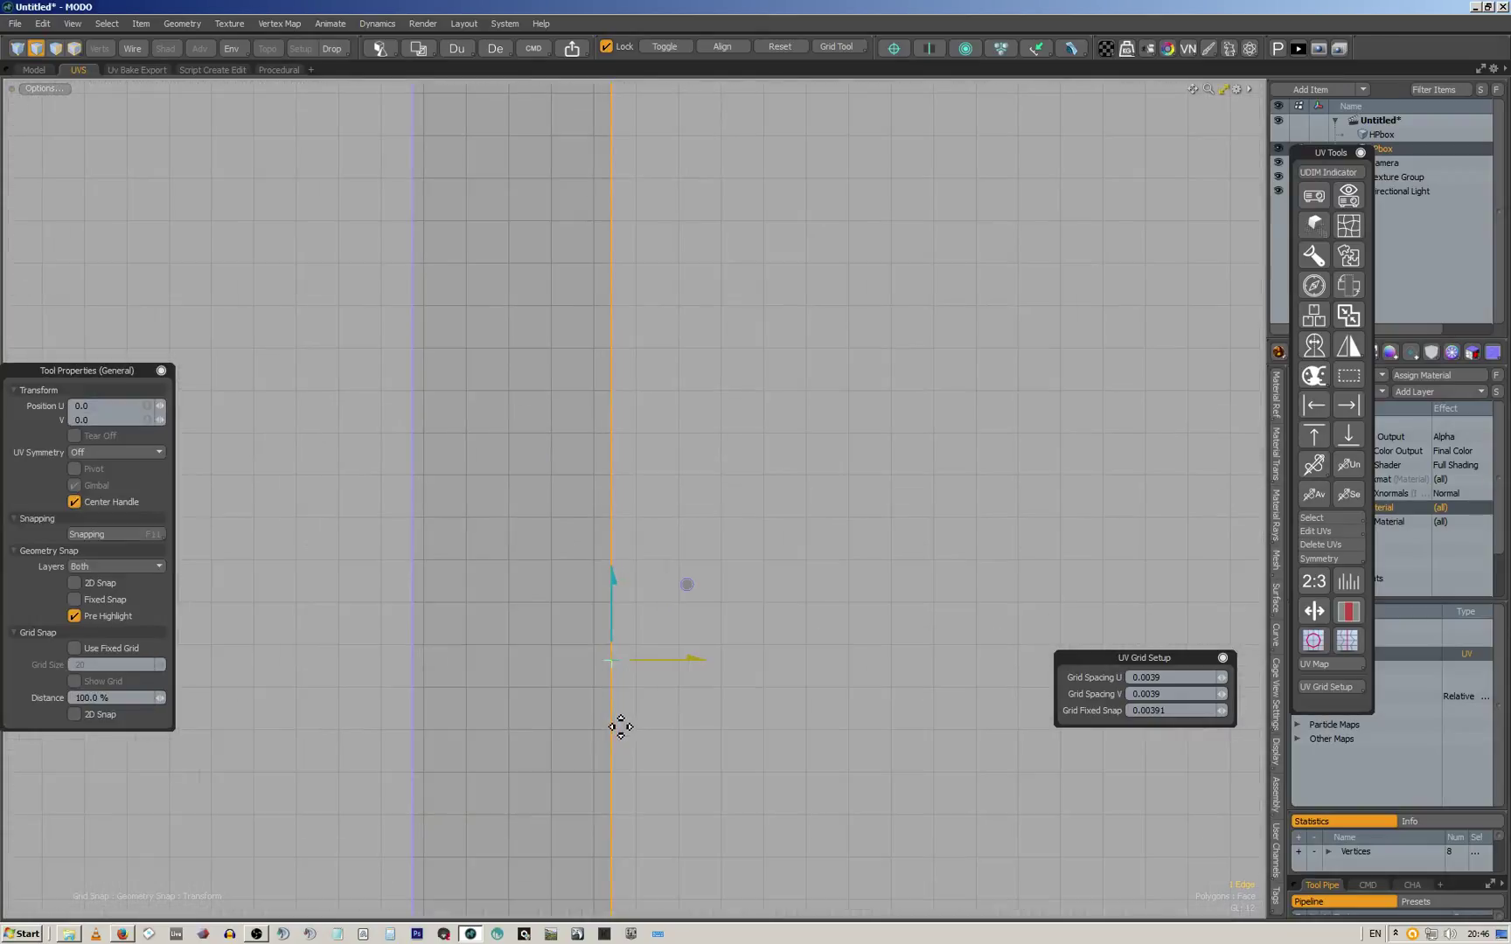
pyautogui.scroll(3, 602, 619)
pyautogui.moveTo(597, 620); pyautogui.dragTo(430, 624)
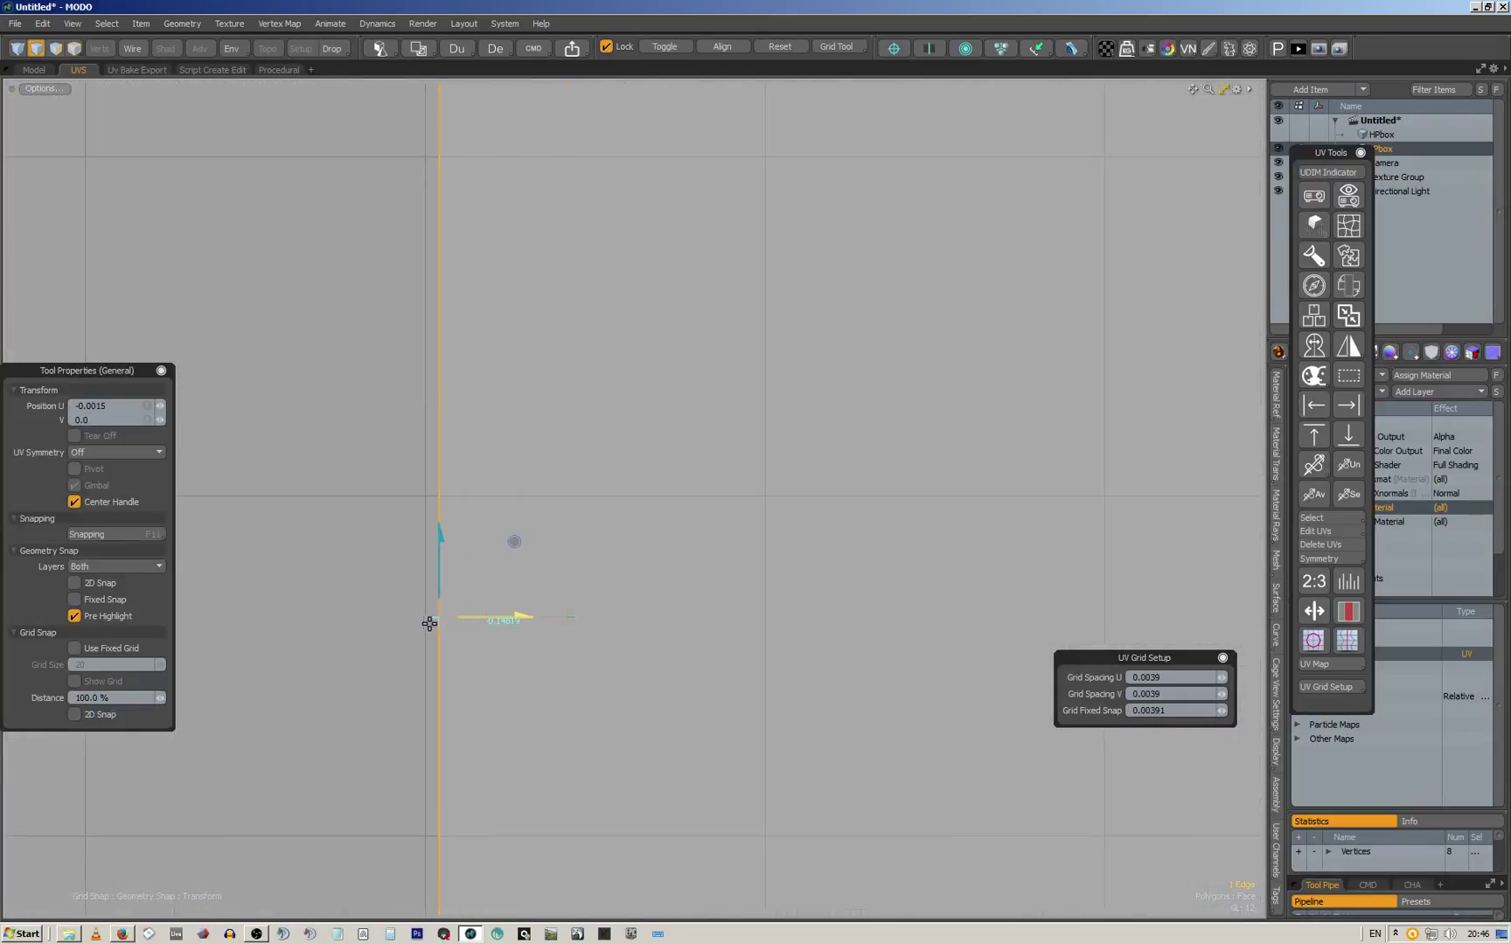
pyautogui.scroll(5, 444, 619)
pyautogui.click(455, 645)
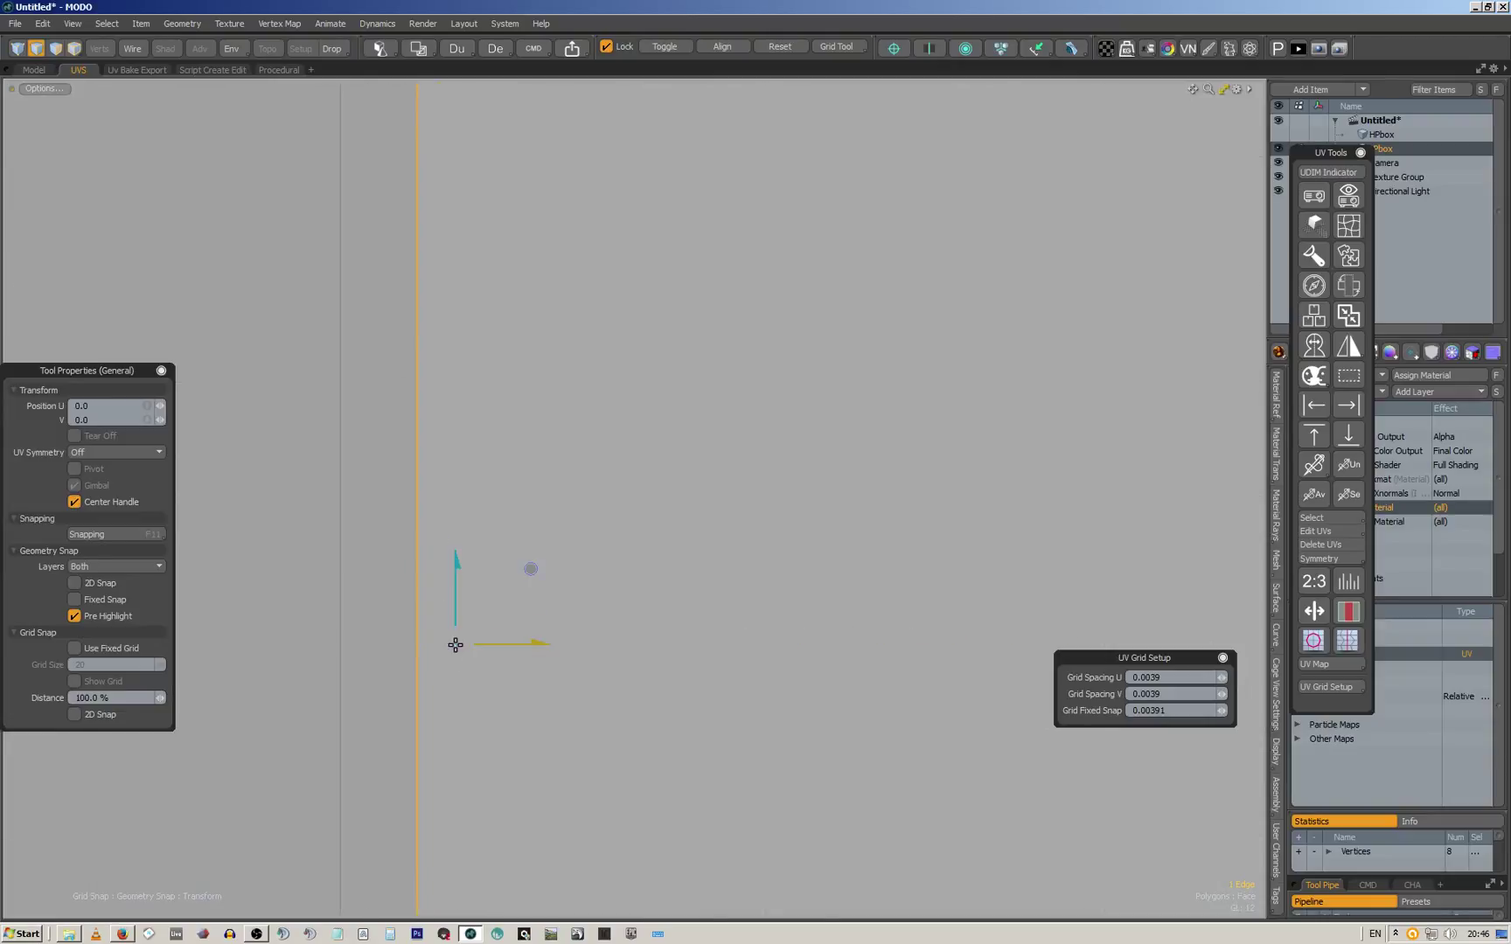
pyautogui.hotkey('ctrl', 'z')
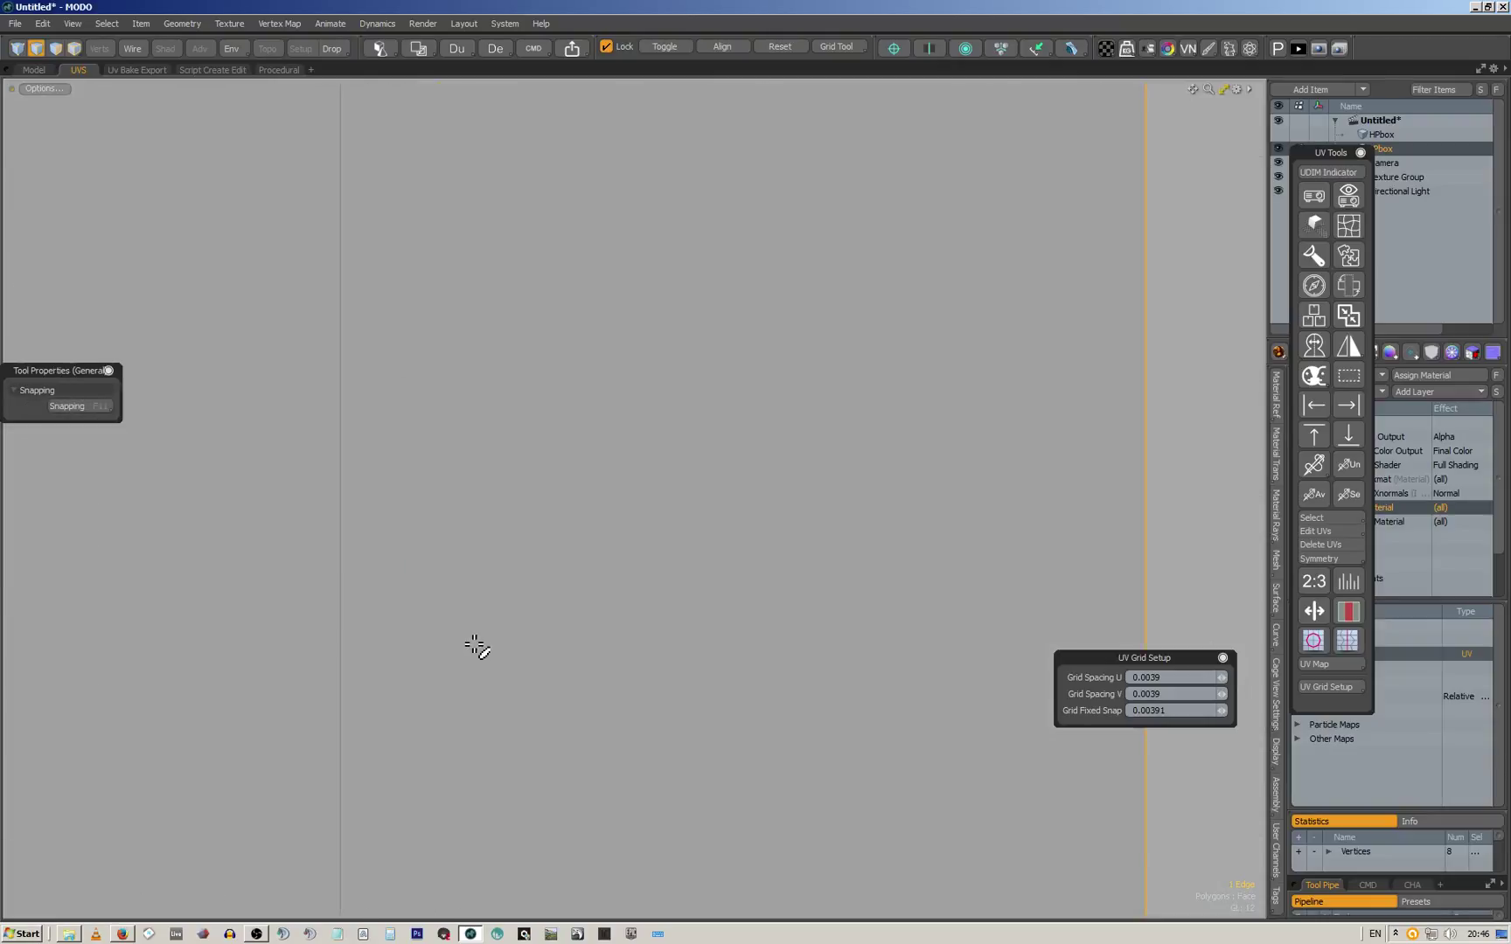
# Move the lower-right island's left edge along U to an offset of about -0.0016, onto a grid line, and drop the transform tool
pyautogui.scroll(-8, 525, 623)
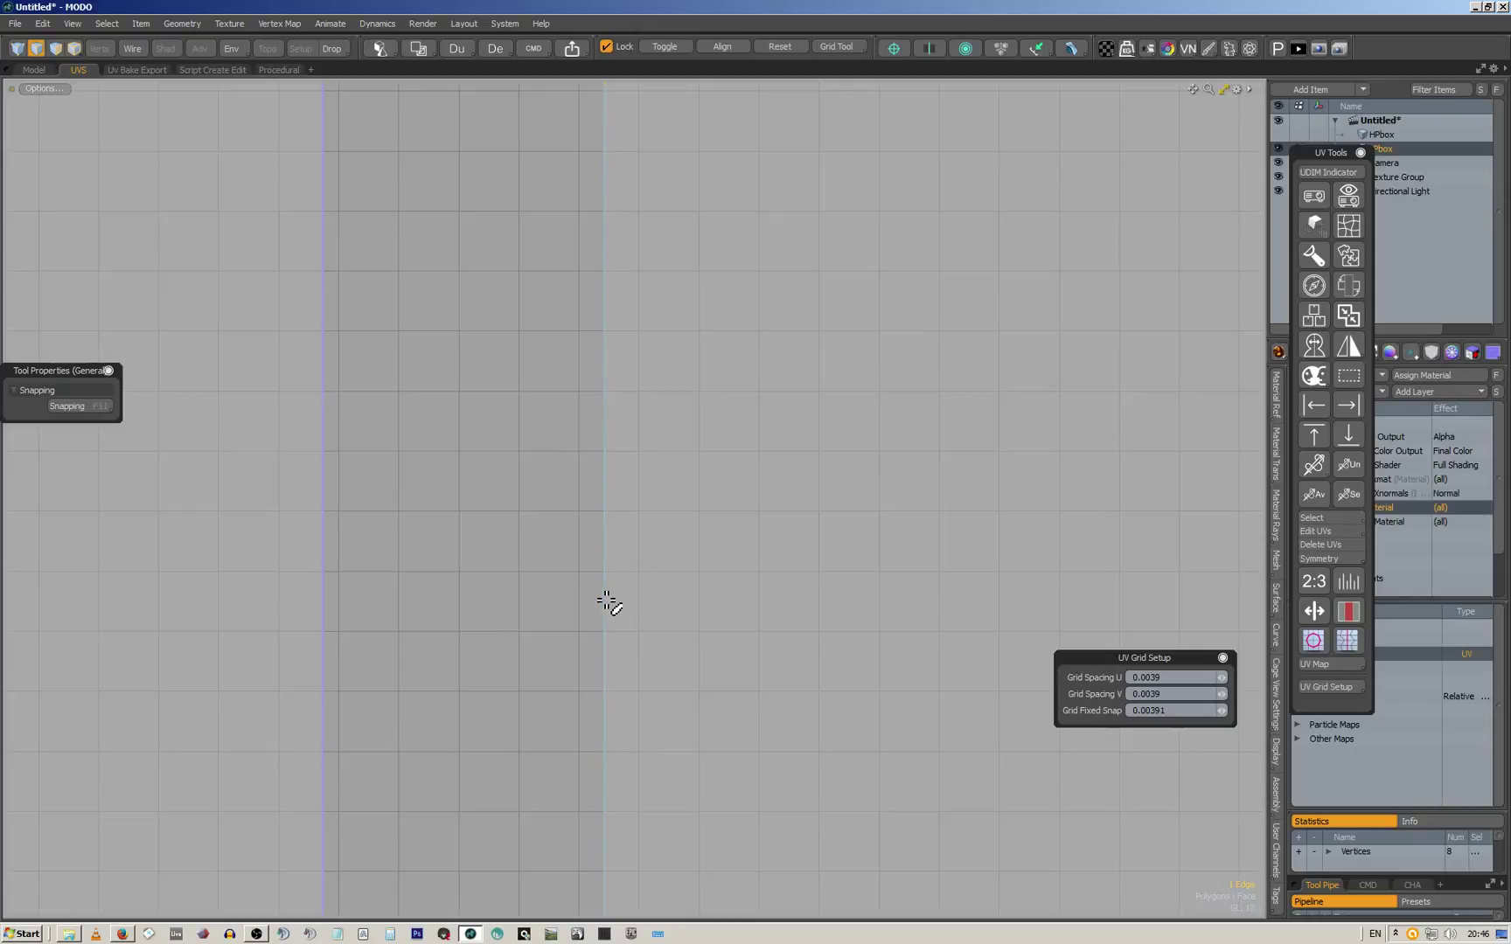
pyautogui.press('w')
pyautogui.scroll(3, 625, 602)
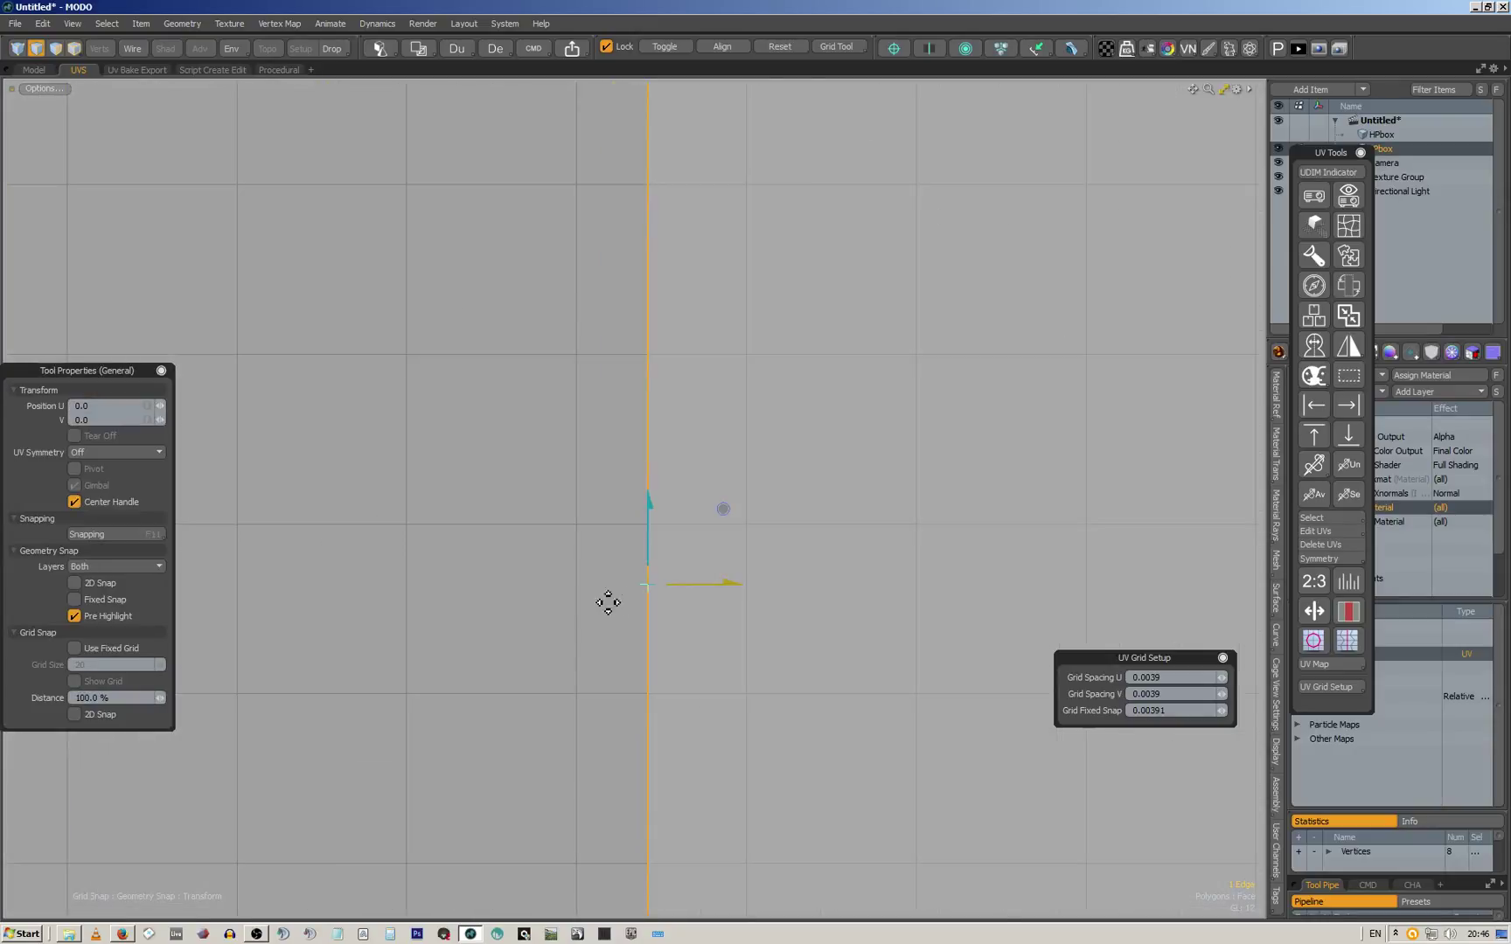
pyautogui.moveTo(674, 590); pyautogui.dragTo(473, 511)
pyautogui.scroll(-4, 475, 510)
pyautogui.scroll(-4, 481, 504)
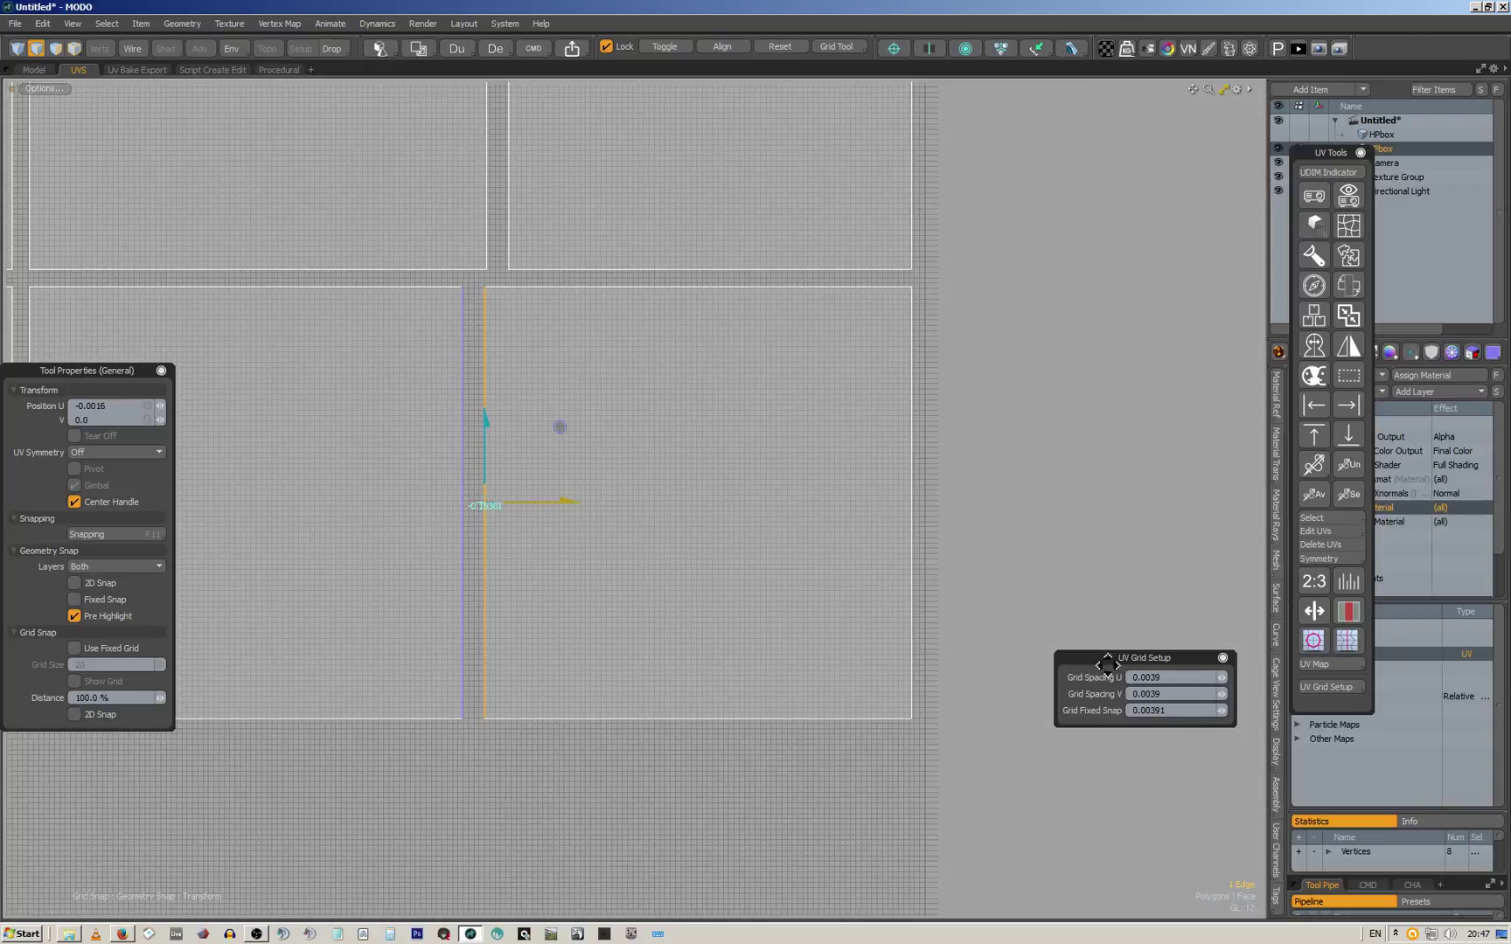
pyautogui.scroll(5, 475, 296)
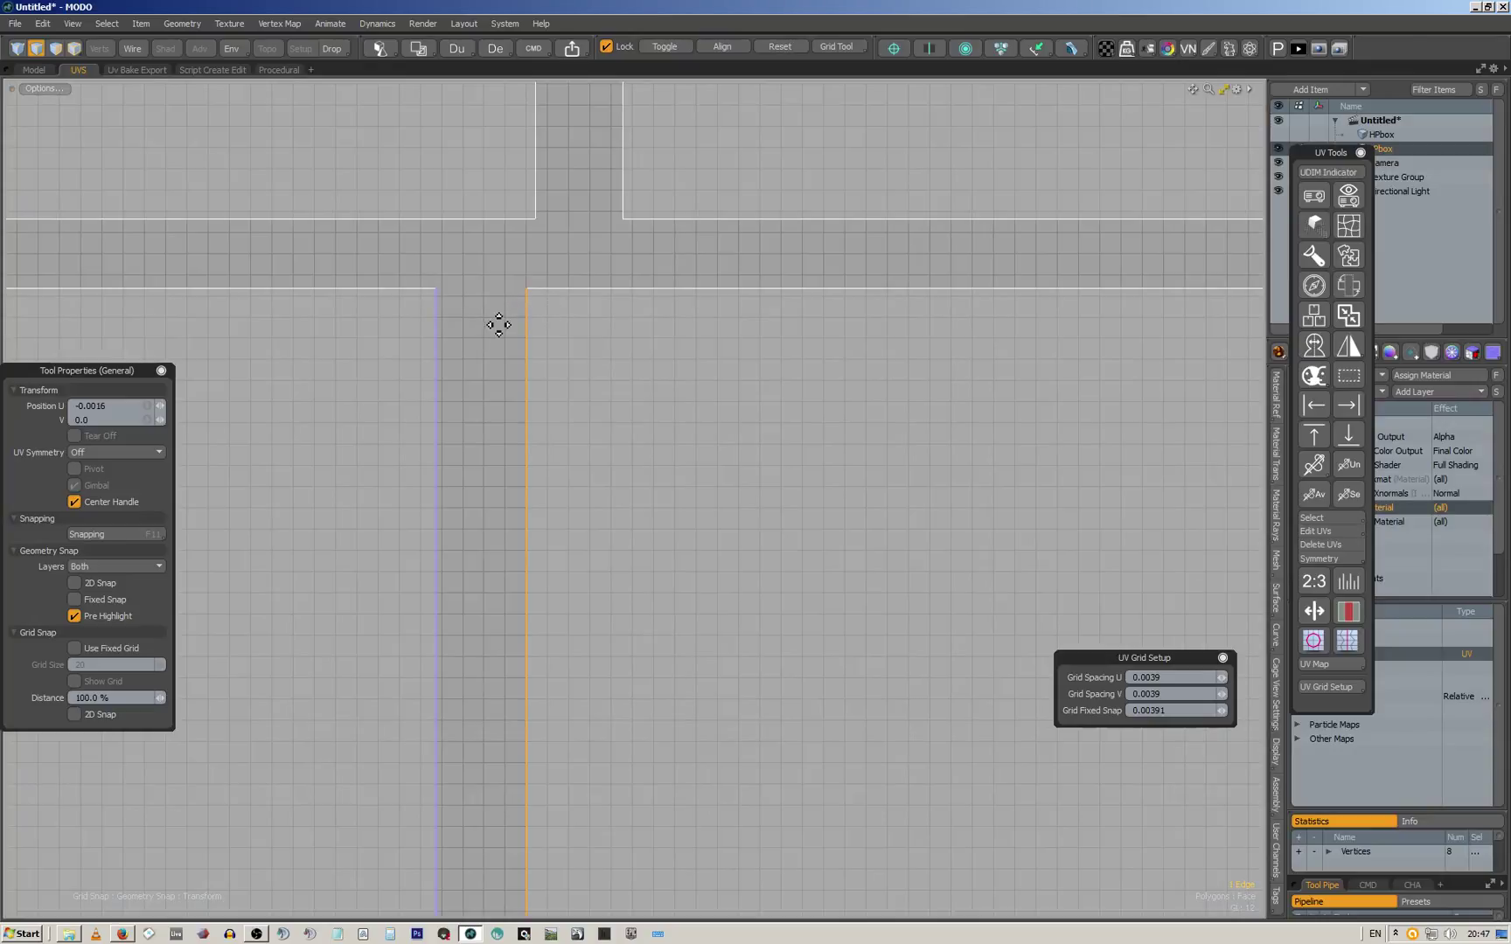
pyautogui.press('space')
# Close and reopen the UV Grid Setup palette and place it over the lower-right UV island's corner
pyautogui.scroll(-5, 532, 337)
pyautogui.scroll(-6, 533, 349)
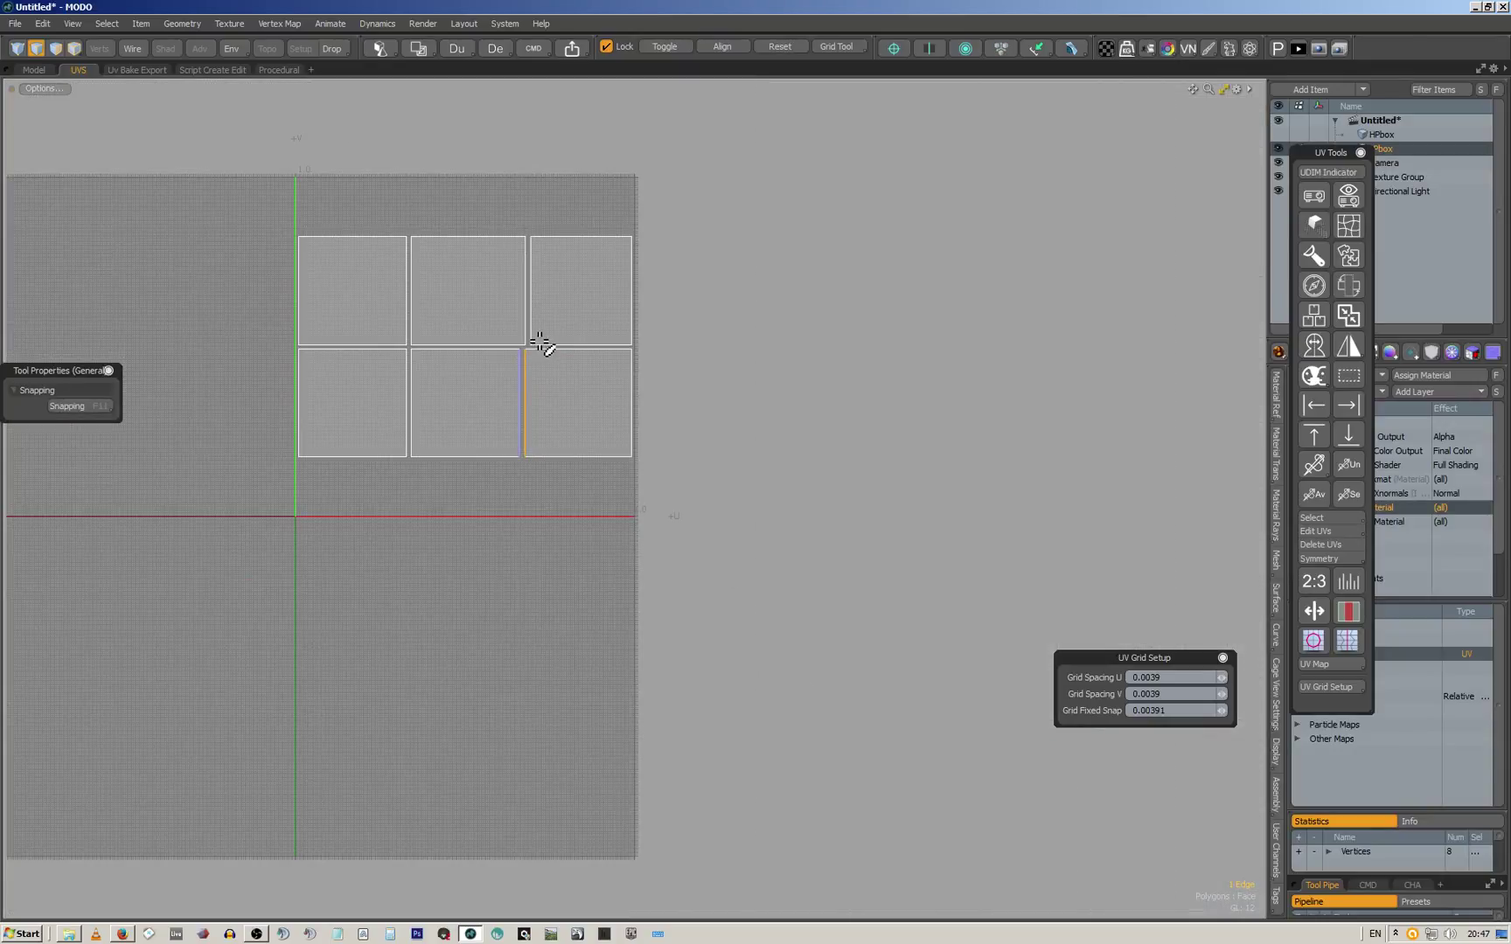
pyautogui.scroll(4, 533, 376)
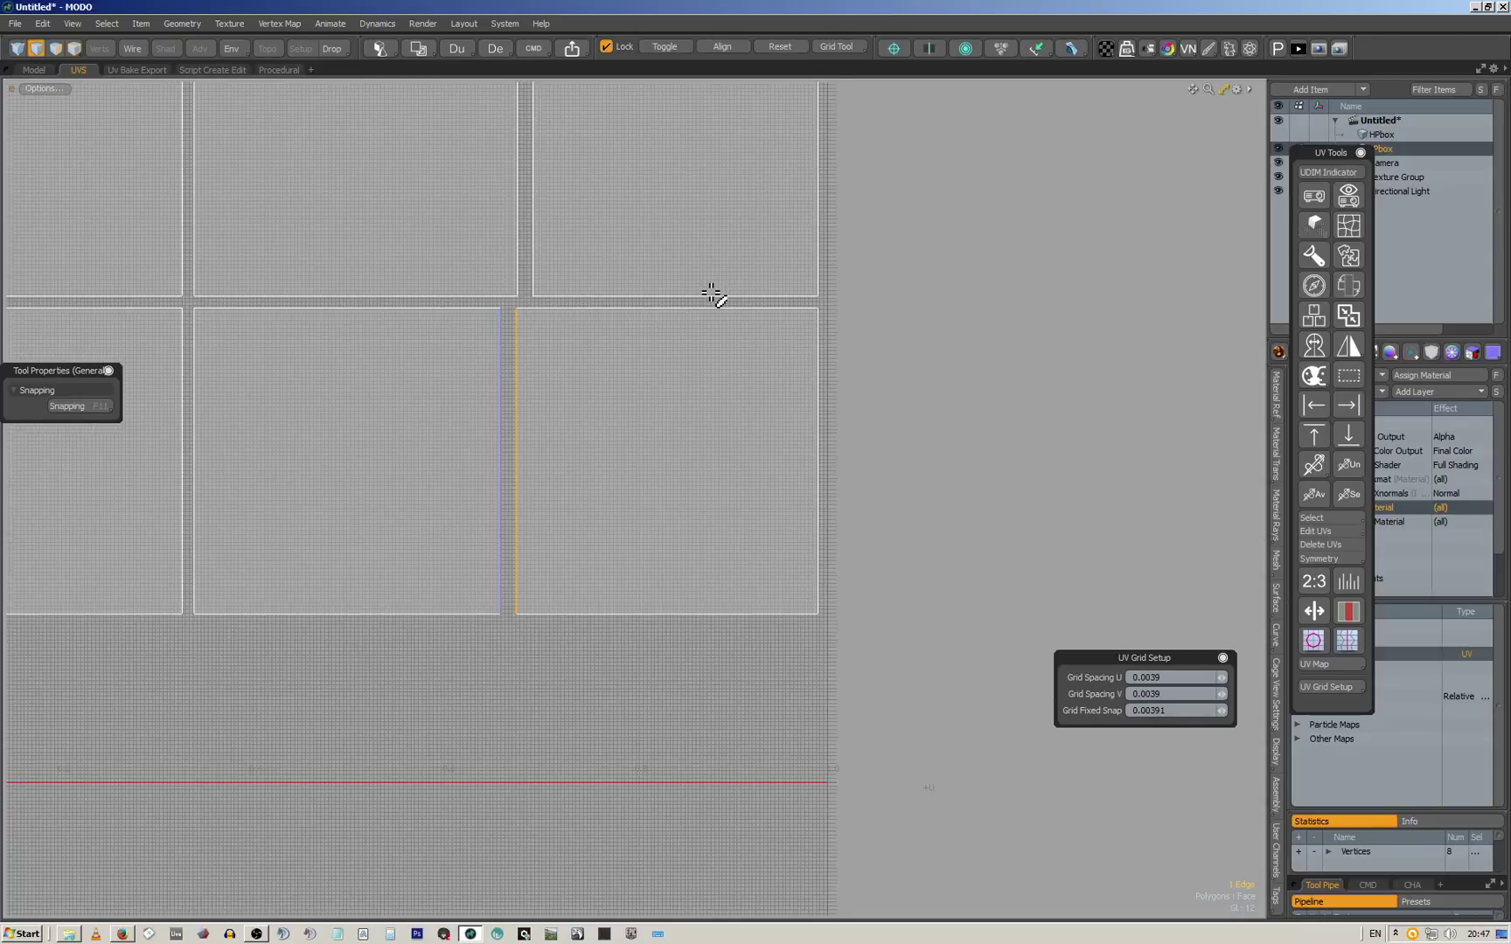
pyautogui.scroll(-2, 711, 294)
pyautogui.scroll(2, 671, 271)
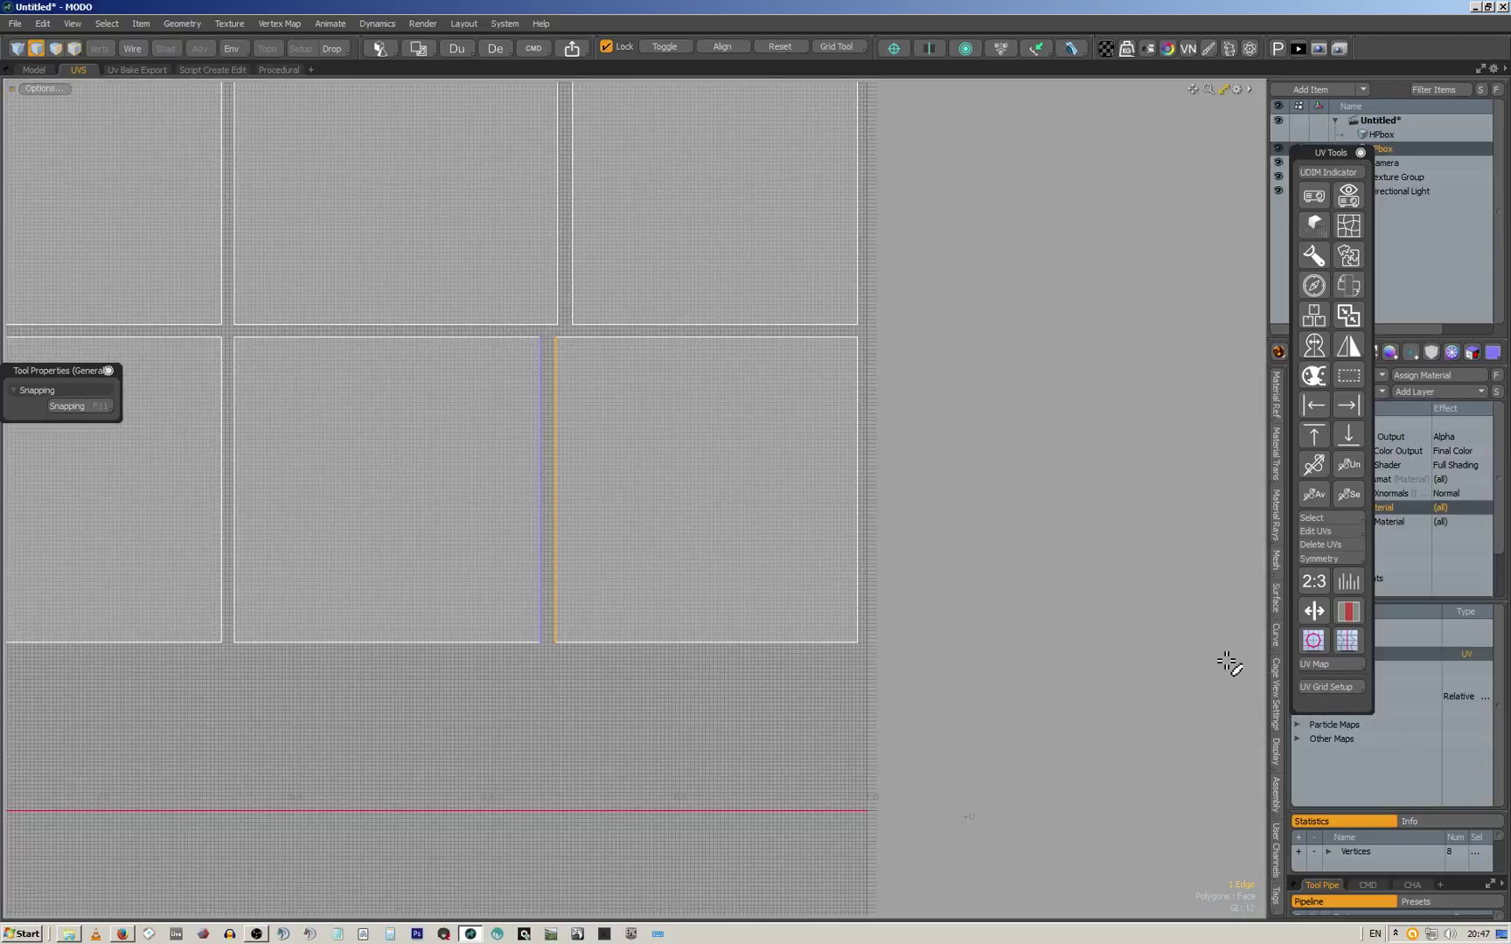
pyautogui.click(1309, 689)
pyautogui.moveTo(1246, 662); pyautogui.dragTo(903, 600)
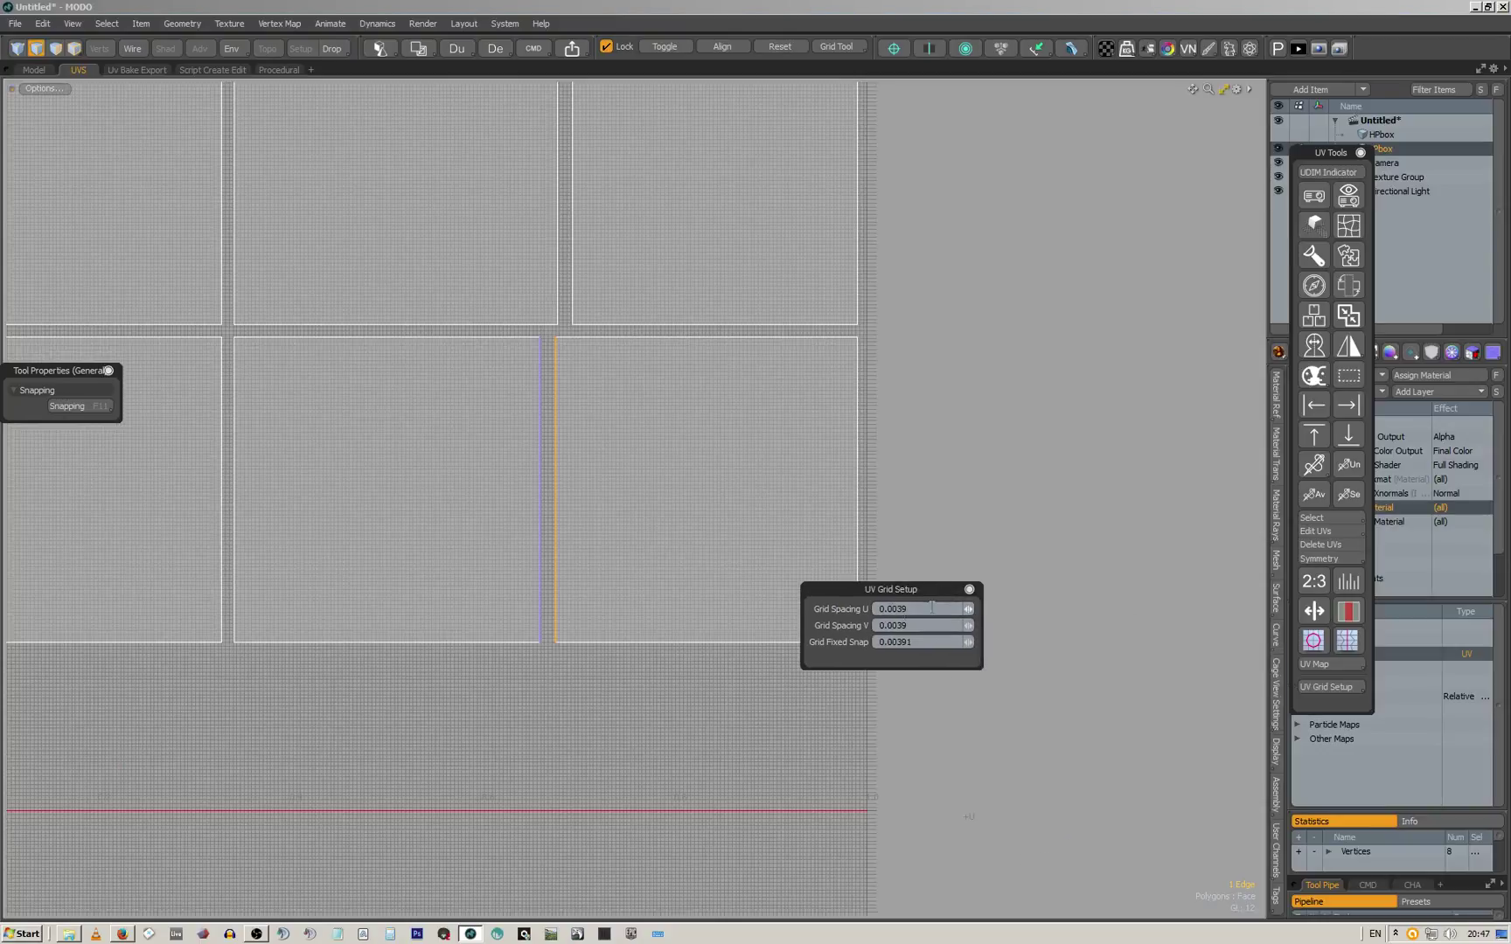
# Set the UV grid spacing in U and V and the fixed snap increment to 1/512
pyautogui.click(920, 608)
pyautogui.moveTo(927, 610); pyautogui.dragTo(832, 605)
pyautogui.press('Tab')
pyautogui.moveTo(922, 641); pyautogui.dragTo(818, 638)
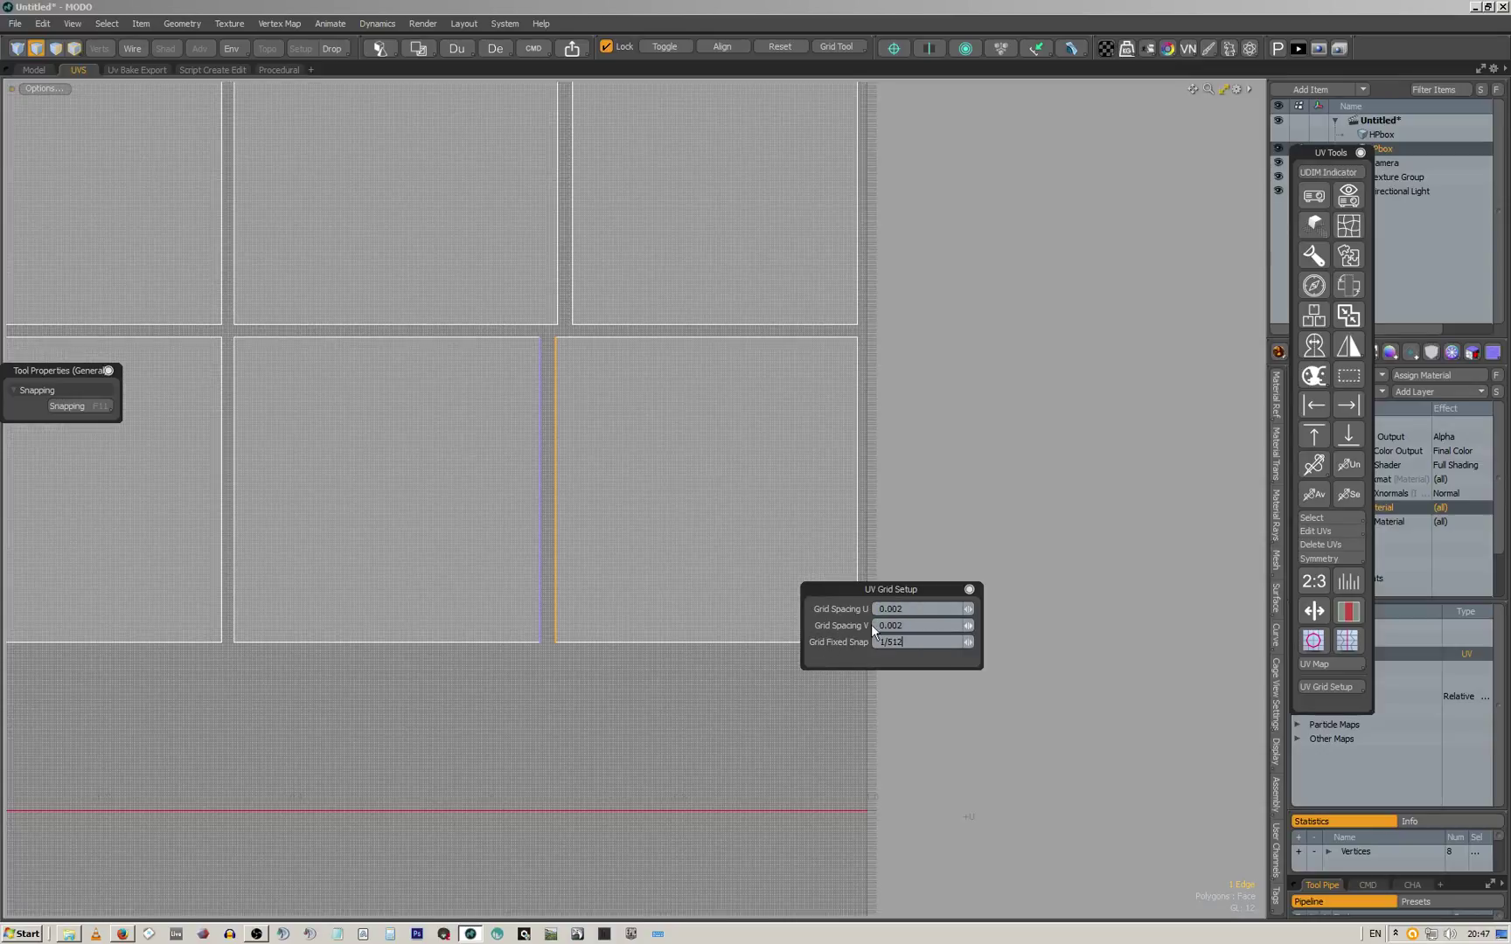
pyautogui.write('1/512')
pyautogui.click(918, 626)
pyautogui.scroll(-2, 691, 387)
pyautogui.scroll(8, 628, 383)
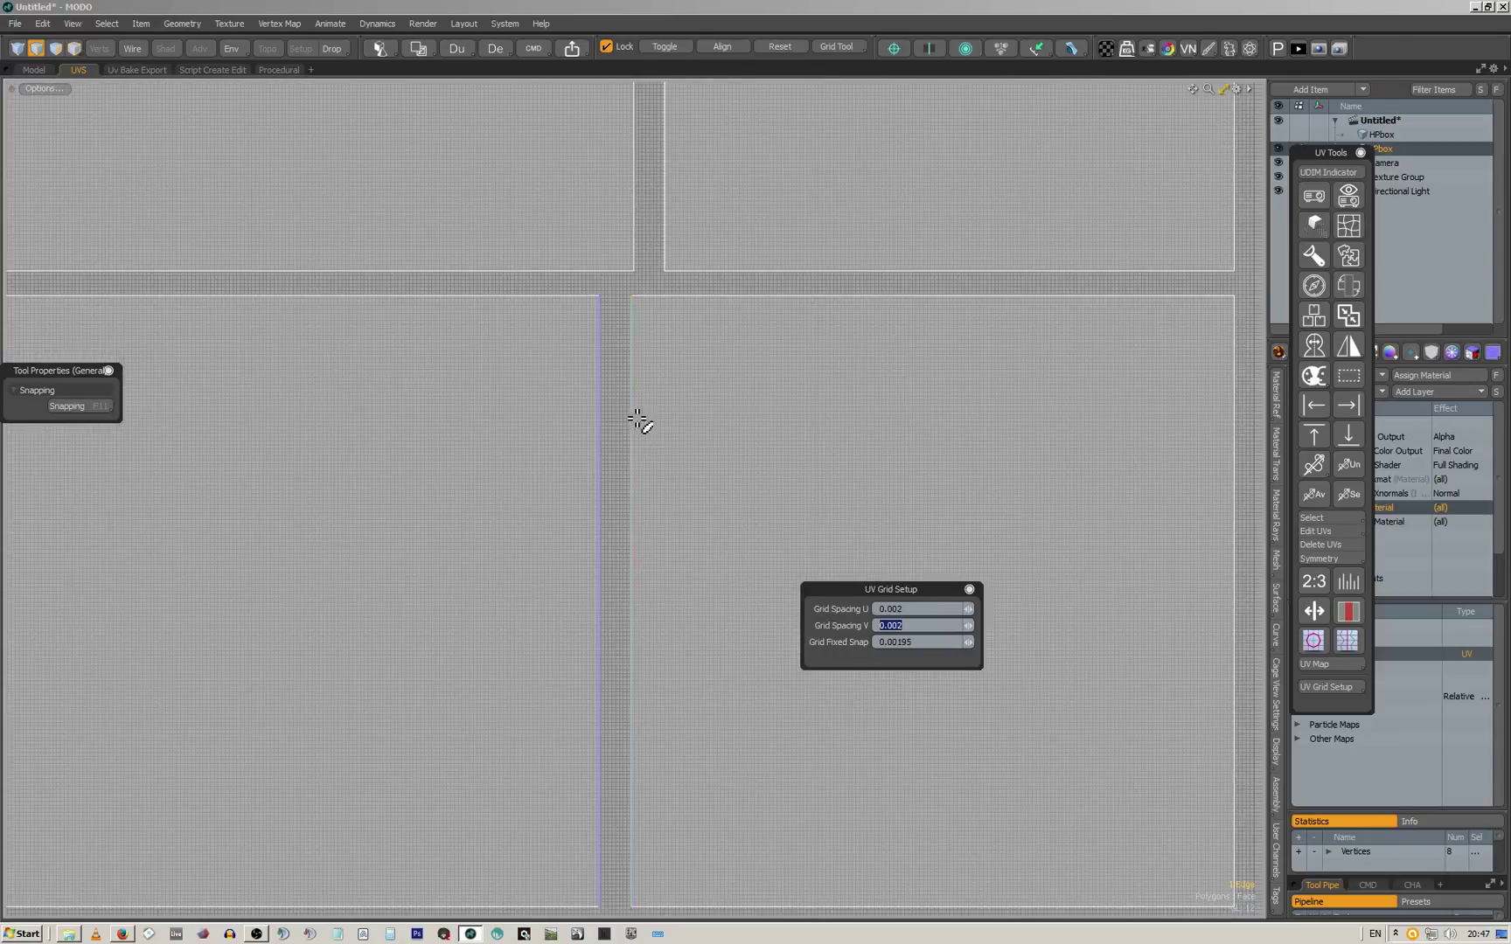
pyautogui.scroll(6, 656, 390)
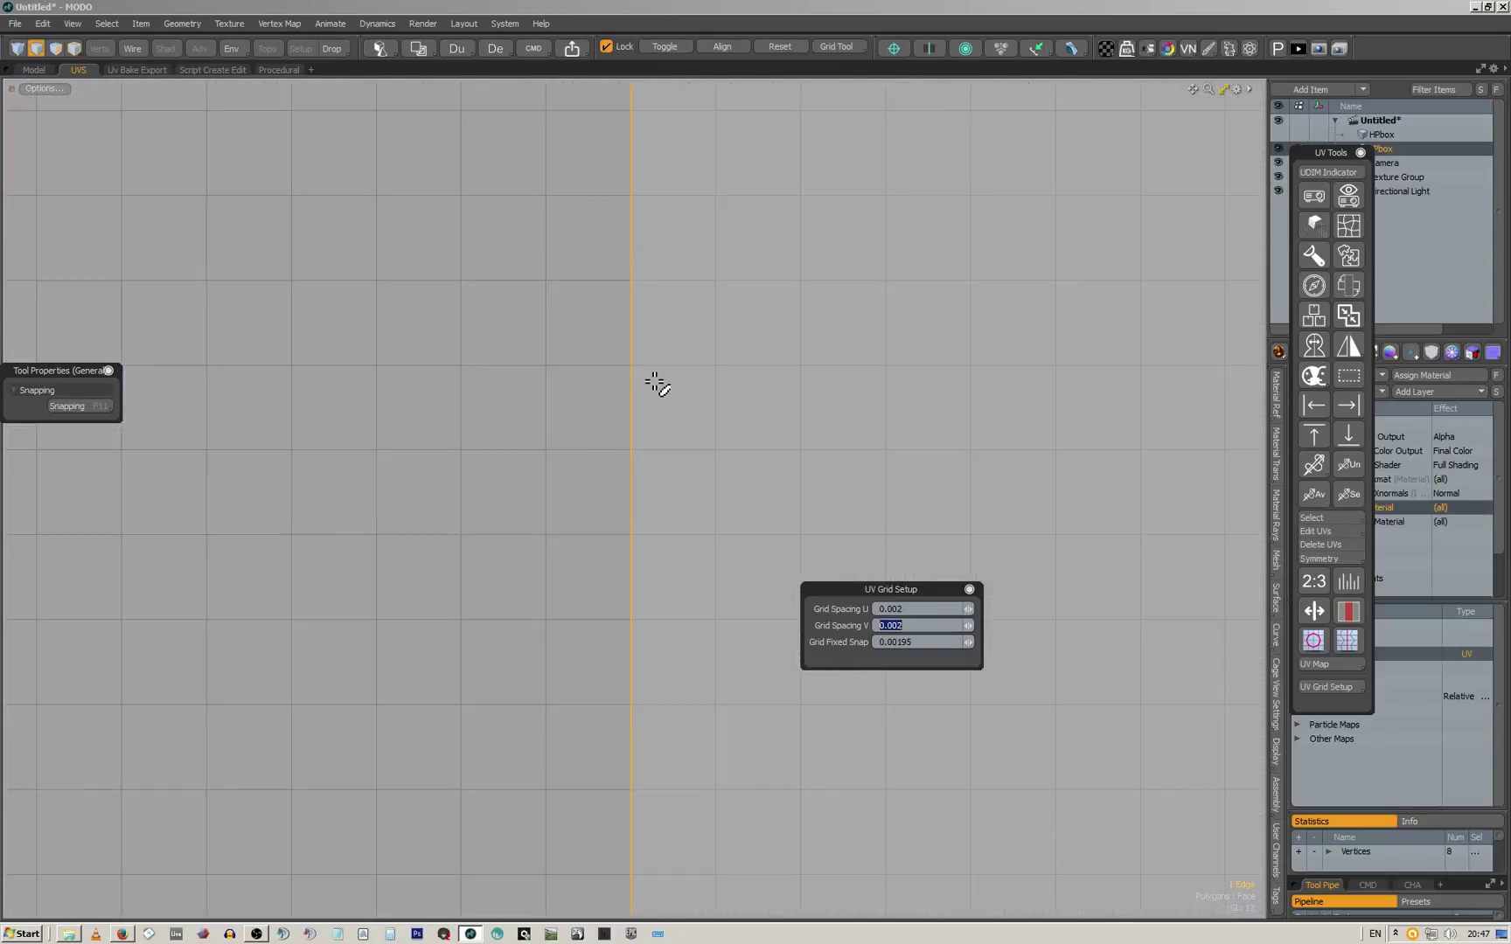
# Move the lower-middle island's right edge along U by about 0.0011, onto a grid line, and drop the transform tool
pyautogui.scroll(-6, 652, 336)
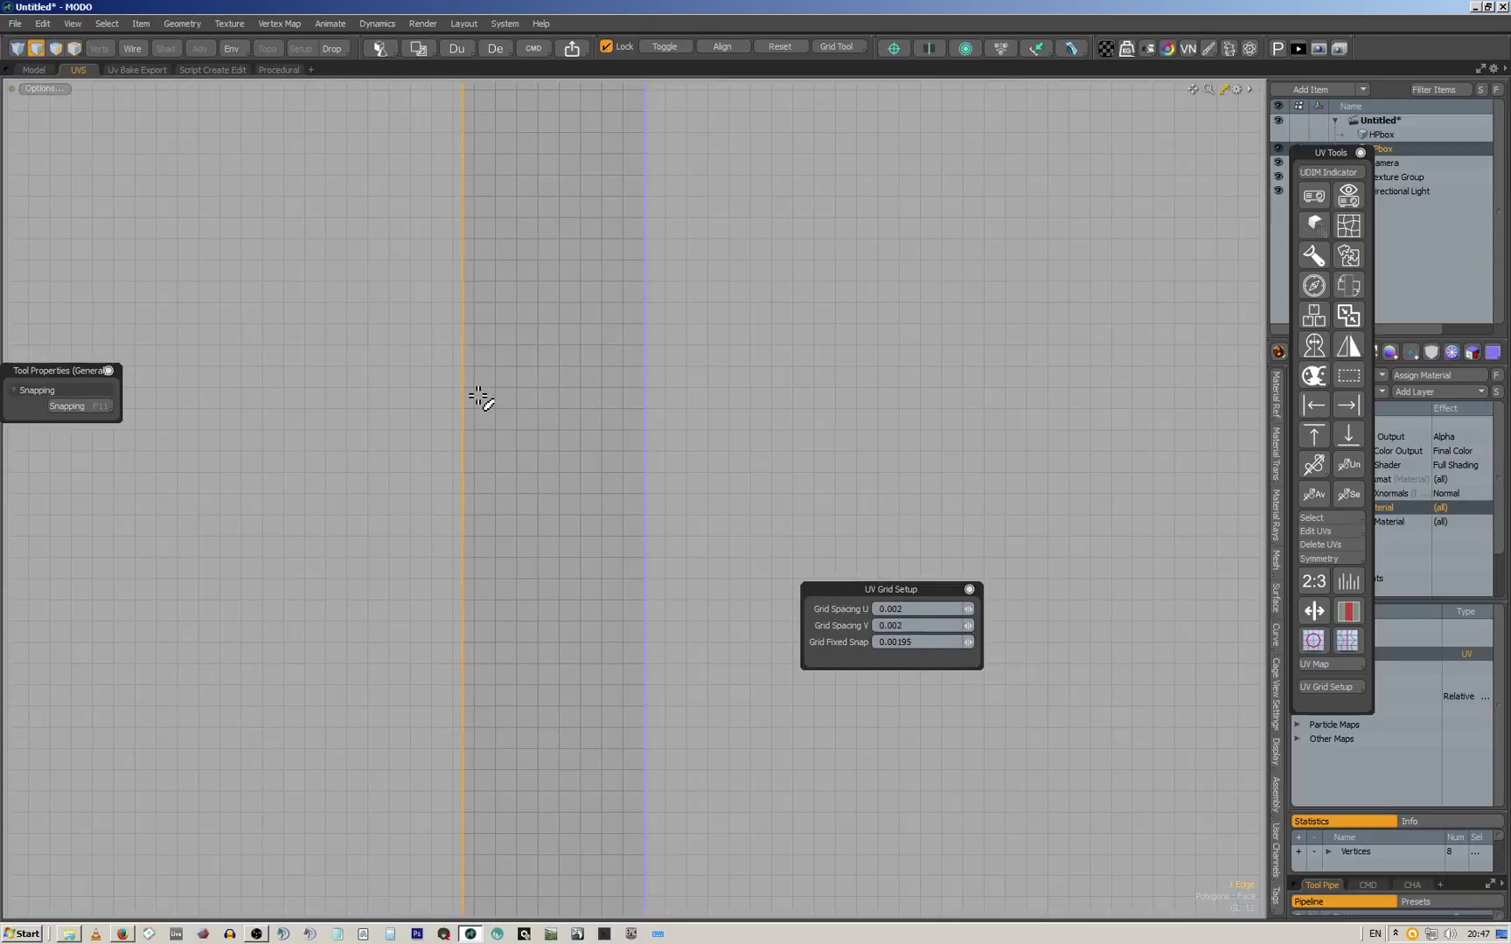
pyautogui.press('w')
pyautogui.scroll(-8, 483, 425)
pyautogui.scroll(8, 504, 654)
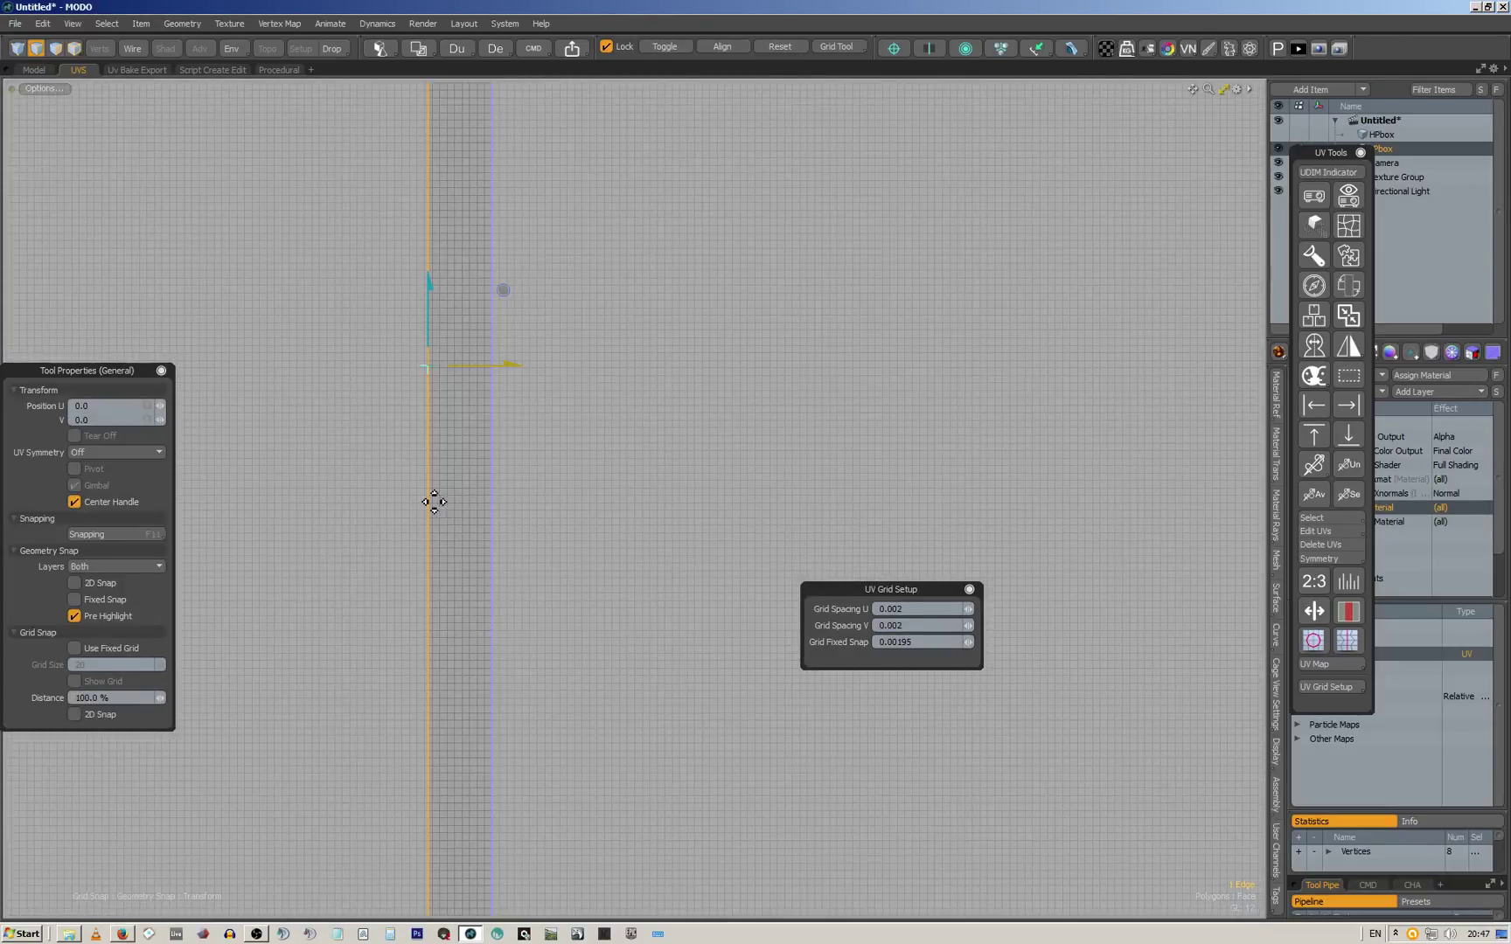
pyautogui.scroll(3, 488, 422)
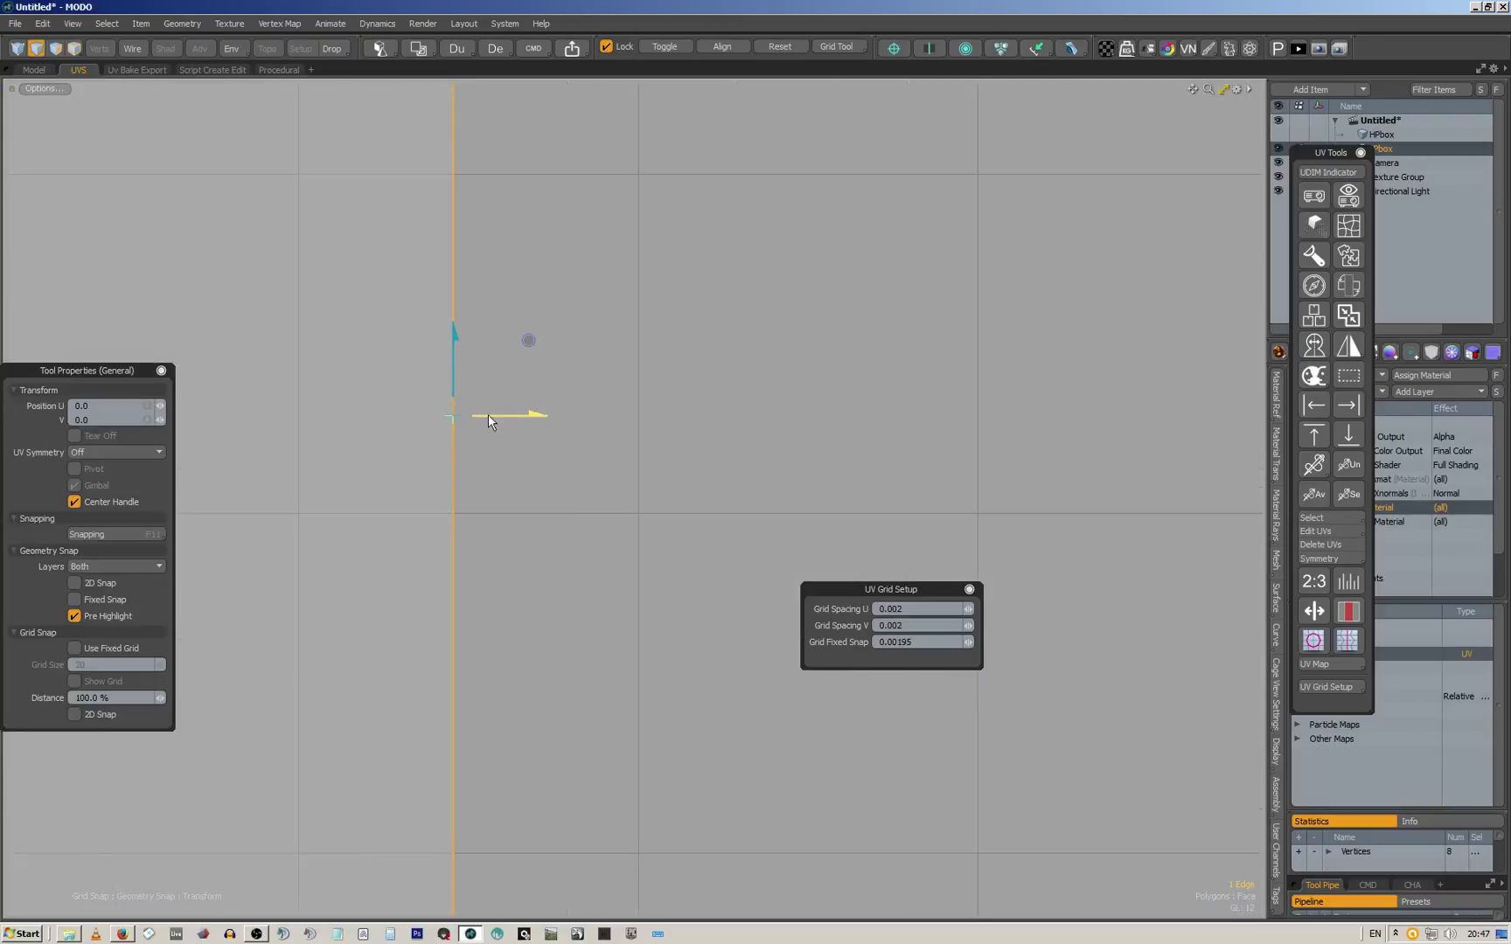
pyautogui.moveTo(453, 418); pyautogui.dragTo(635, 421)
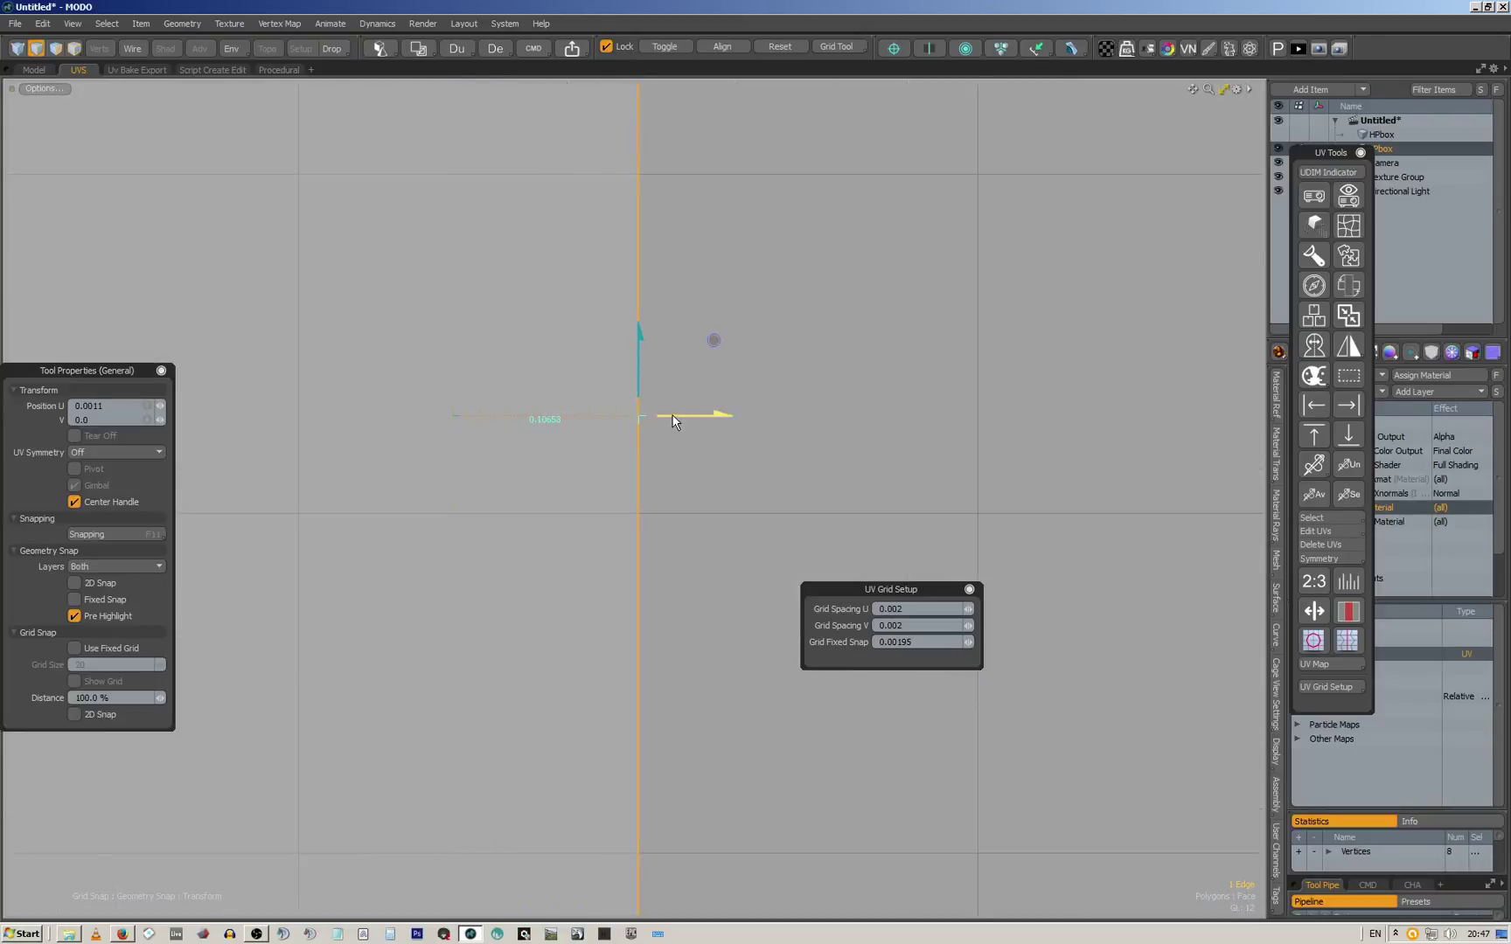
pyautogui.scroll(7, 638, 404)
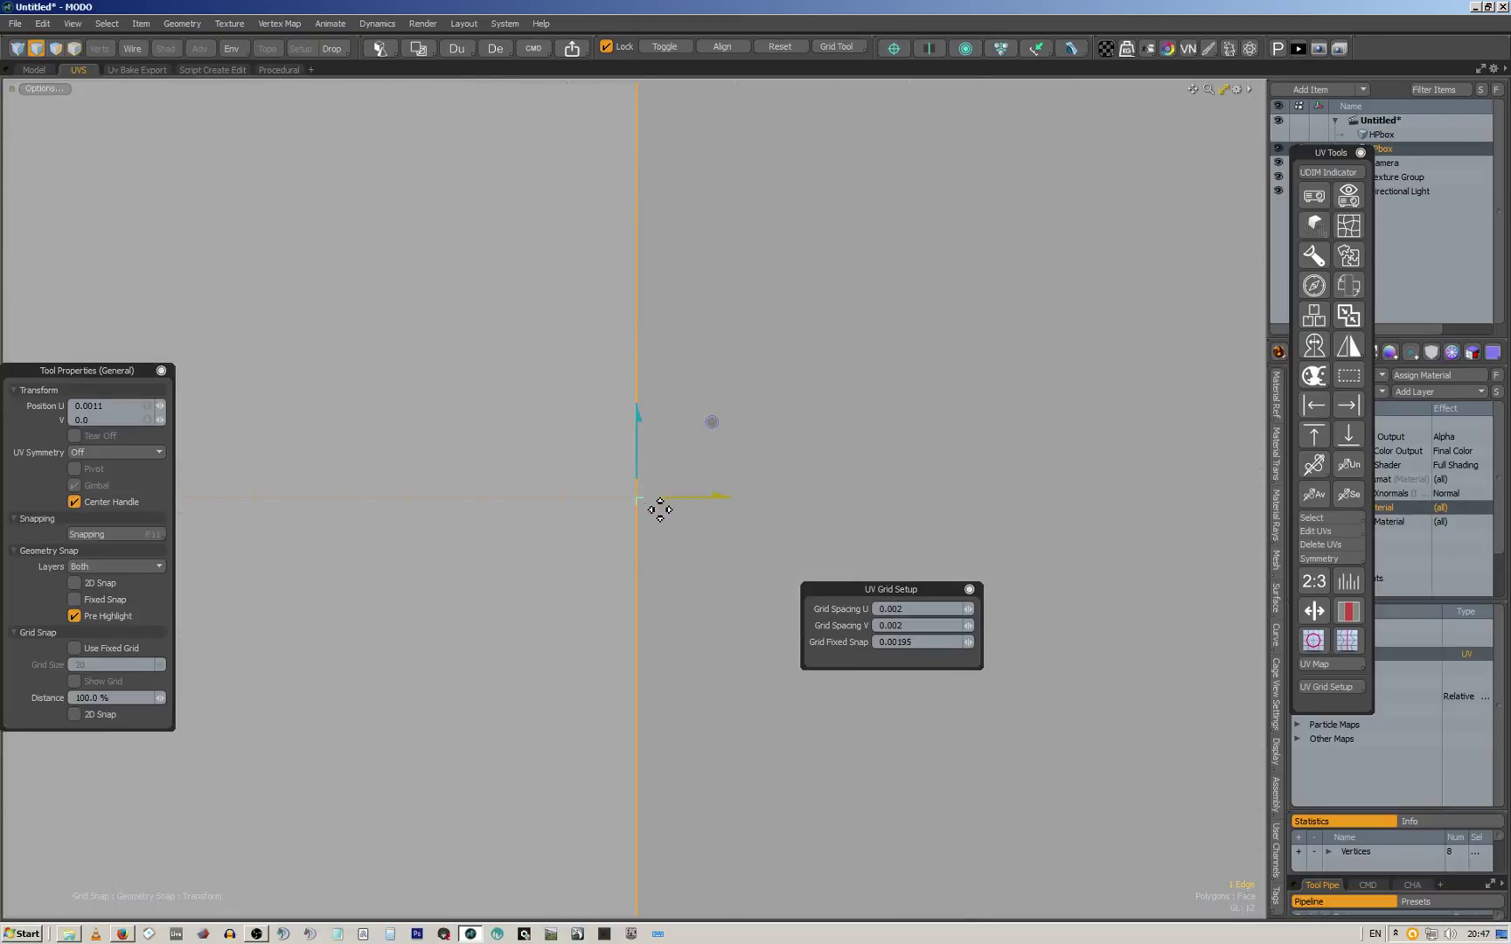
pyautogui.scroll(-20, 656, 525)
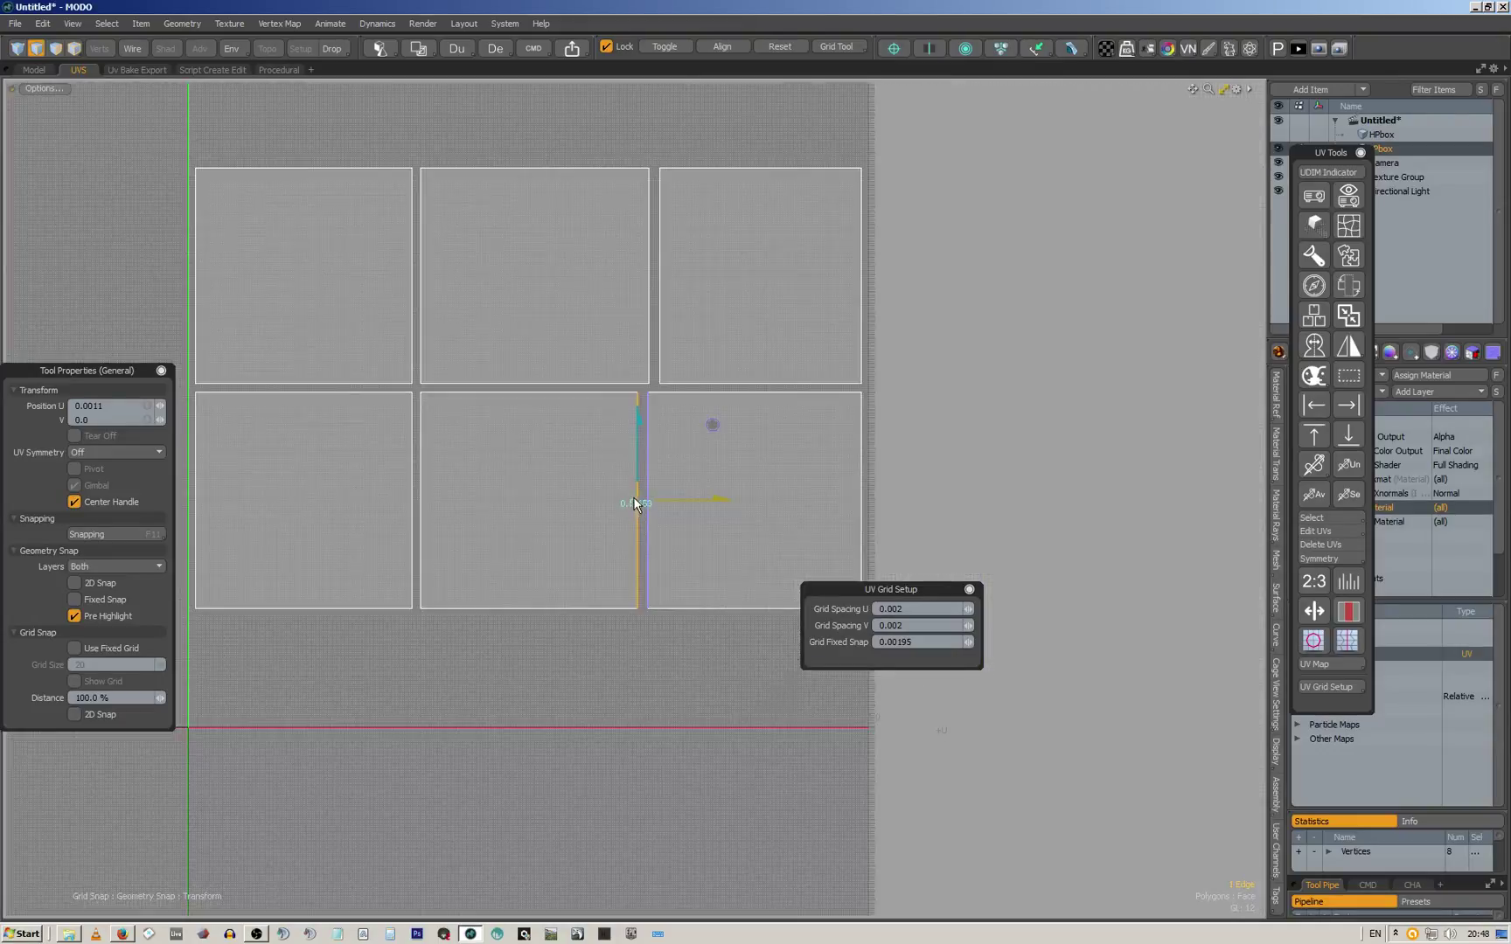
pyautogui.scroll(-5, 637, 500)
pyautogui.press('space')
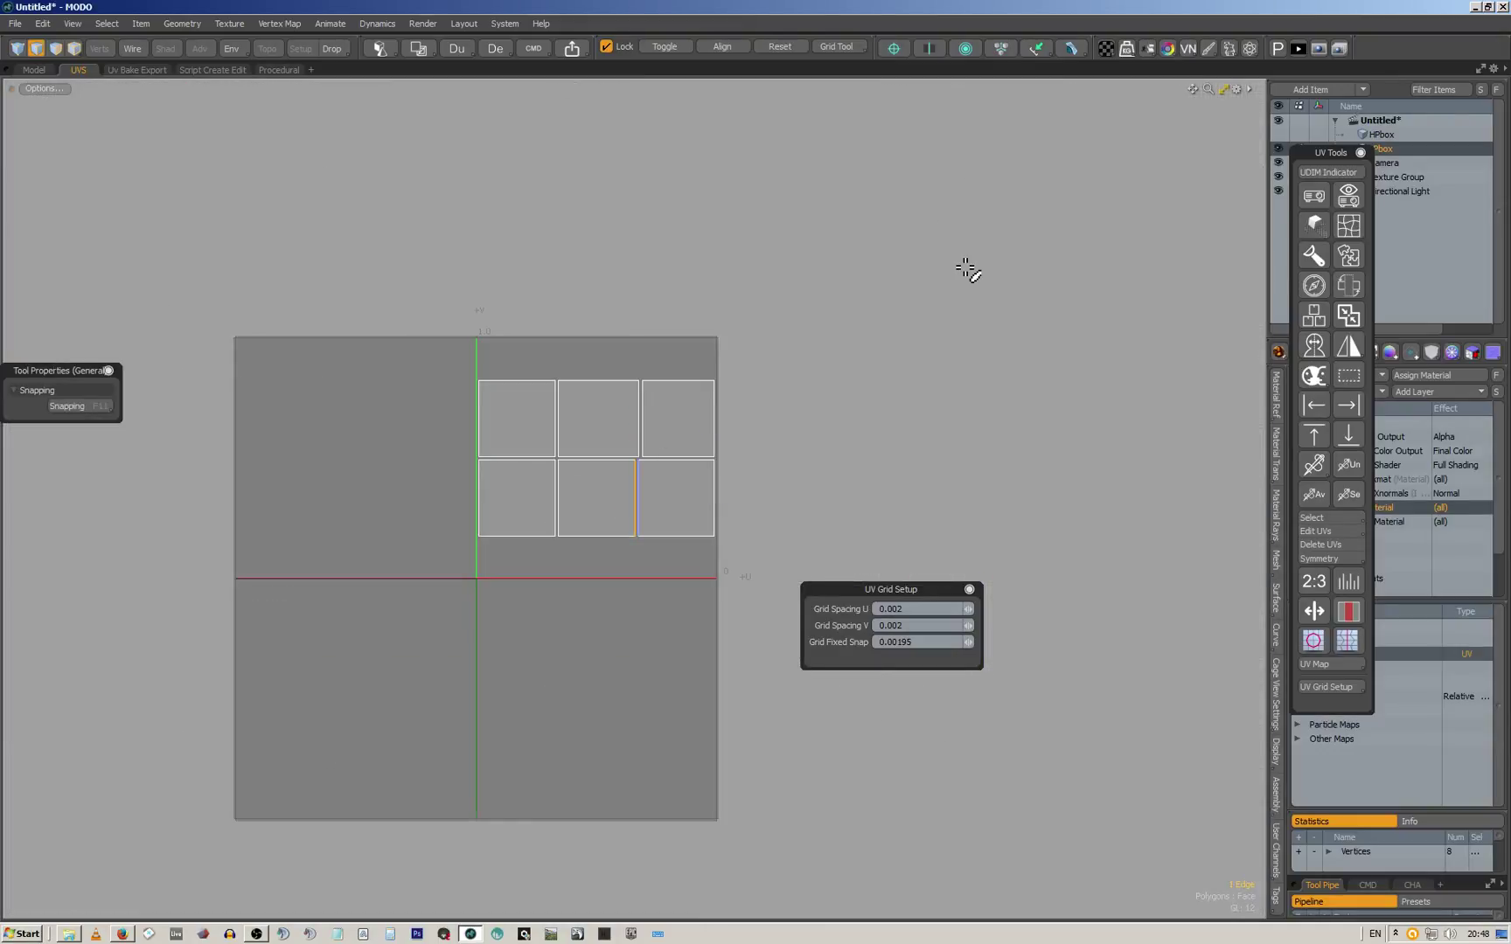
# Restore the split UV and 3D view, switch to the Model workspace, and get a close view of the cube's side face
pyautogui.press('0')
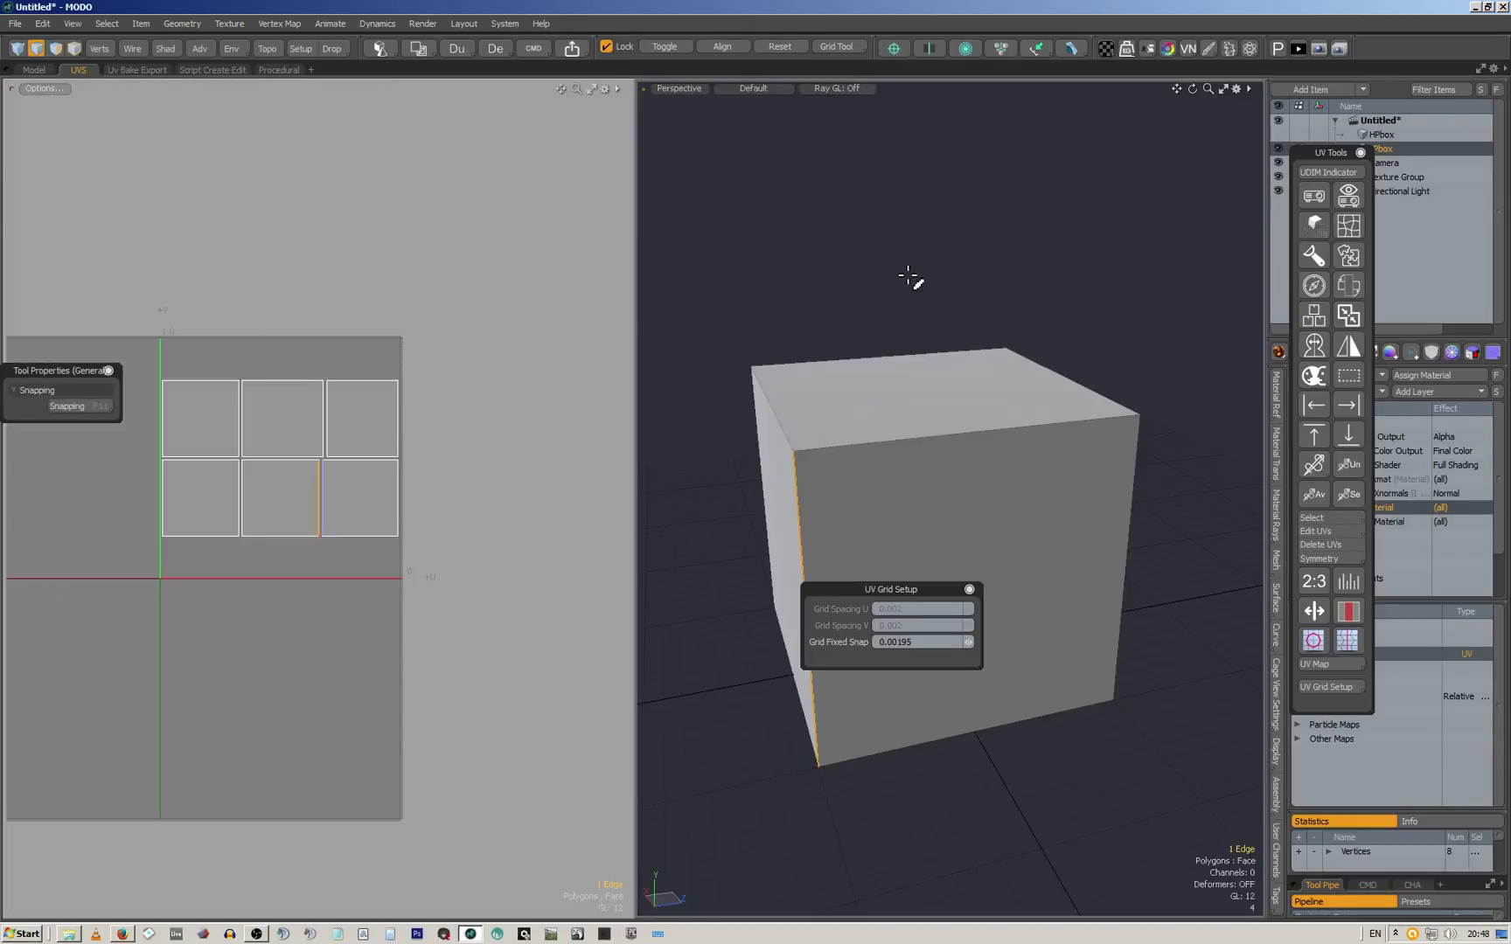
pyautogui.click(37, 70)
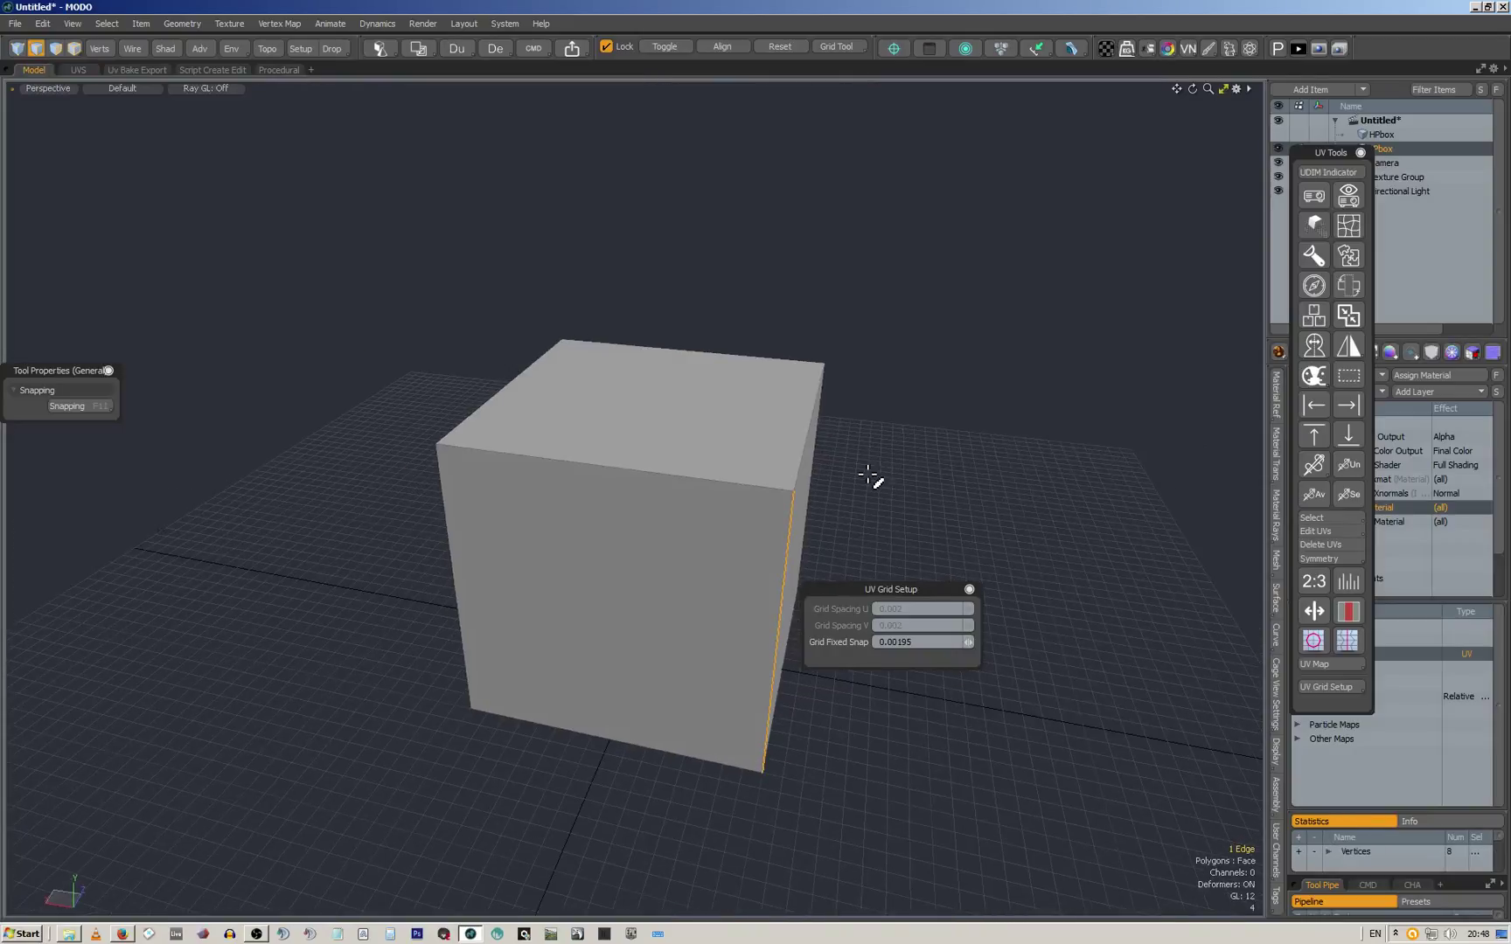
pyautogui.keyDown('alt'); pyautogui.moveTo(864, 473); pyautogui.dragTo(656, 382); pyautogui.keyUp('alt')
pyautogui.scroll(3, 636, 409)
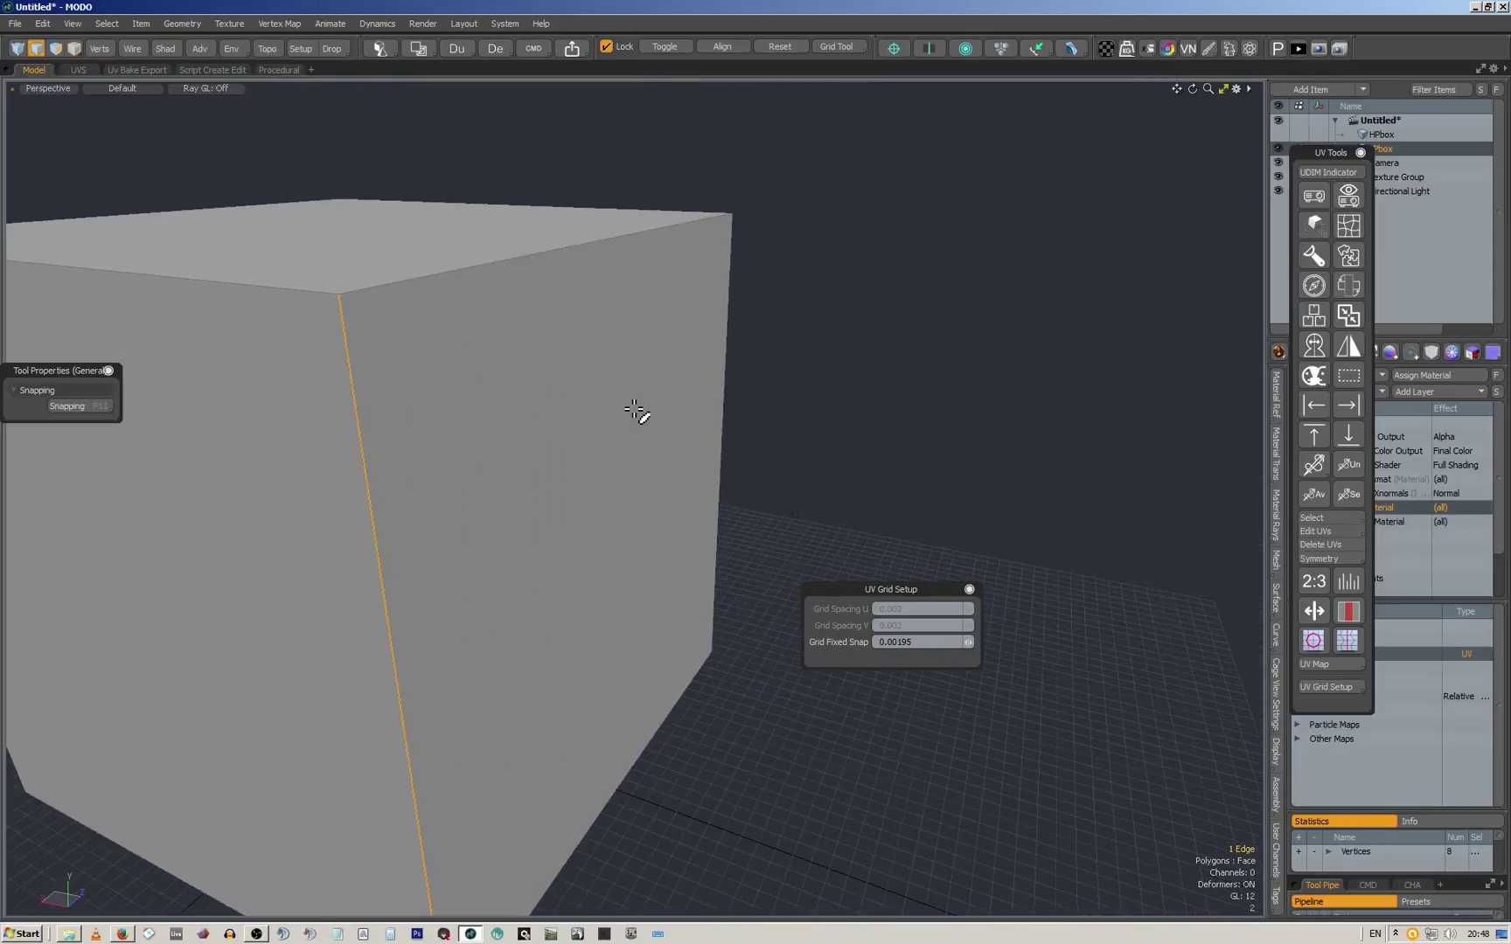
# Select the cube's side face in polygon mode and delete it
pyautogui.press('3')
pyautogui.click(616, 366)
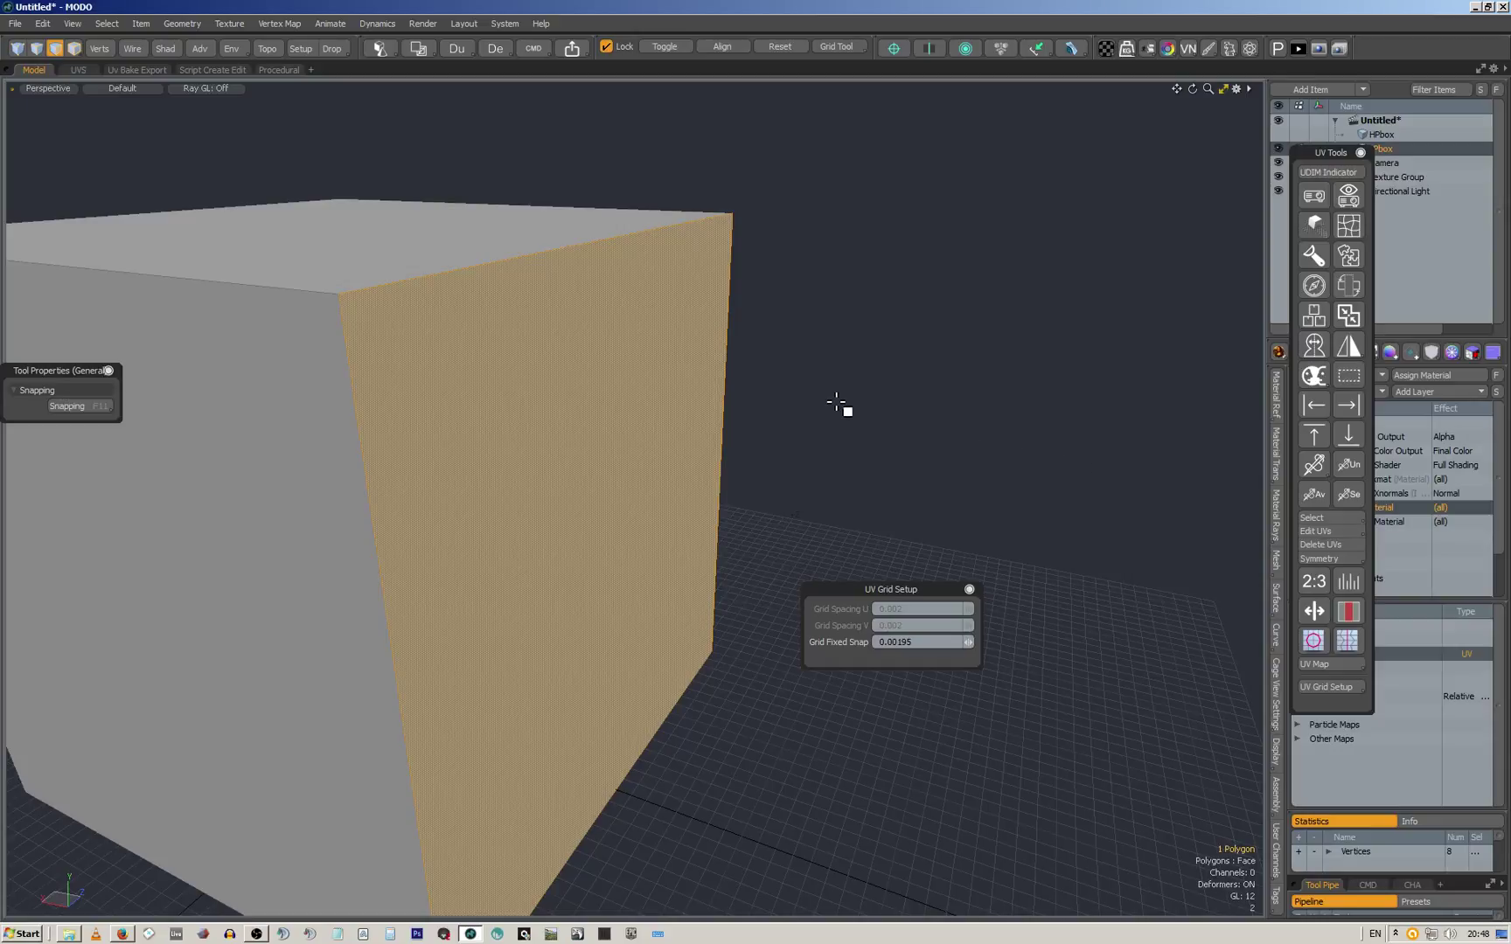
pyautogui.moveTo(772, 398)
pyautogui.keyDown('alt'); pyautogui.mouseDown()
pyautogui.moveTo(819, 429)
pyautogui.moveTo(776, 430)
pyautogui.mouseUp(); pyautogui.keyUp('alt')
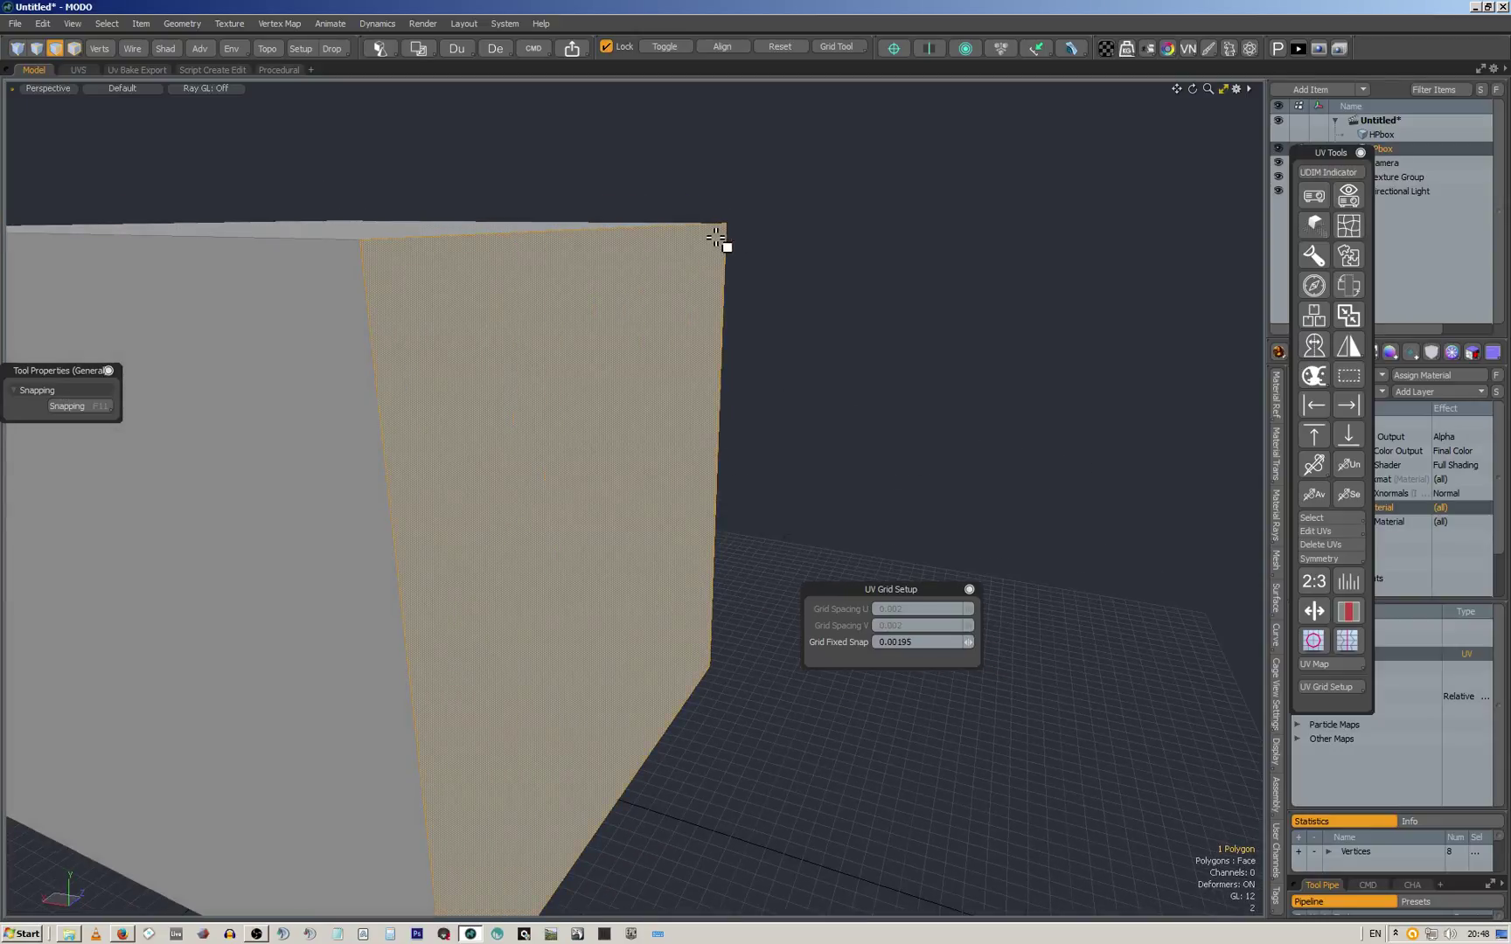
pyautogui.keyDown('alt'); pyautogui.moveTo(712, 232); pyautogui.dragTo(631, 374); pyautogui.keyUp('alt')
pyautogui.press('Delete')
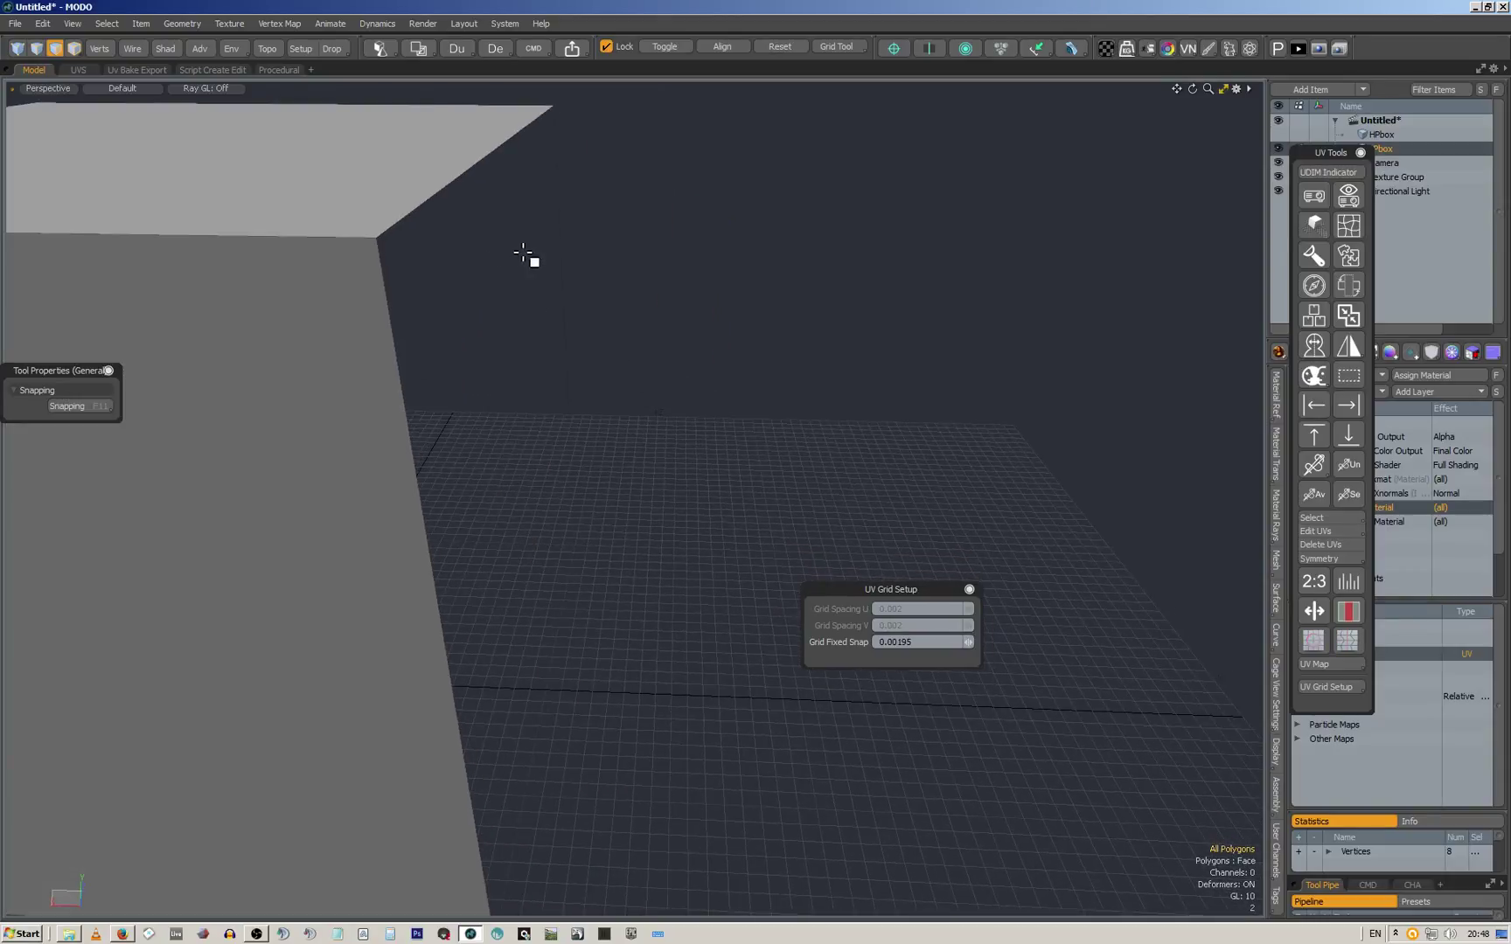
# Inspect the cube's open side, restore the deleted face, and clear the polygon selection
pyautogui.keyDown('alt'); pyautogui.moveTo(487, 276); pyautogui.dragTo(486, 149); pyautogui.keyUp('alt')
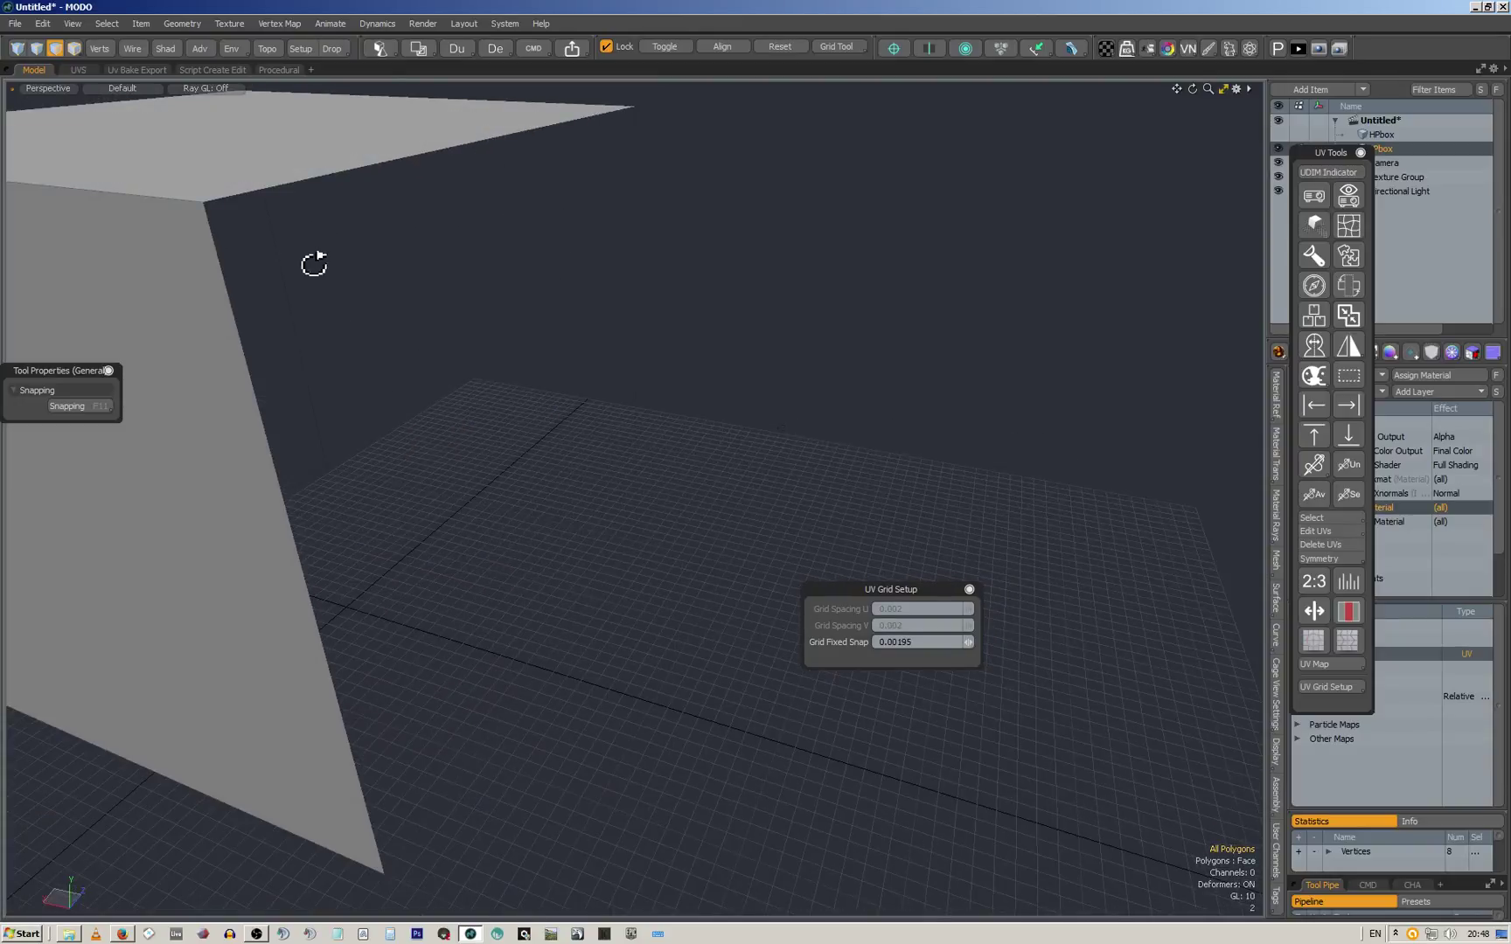
pyautogui.keyDown('alt'); pyautogui.moveTo(314, 259); pyautogui.dragTo(311, 216); pyautogui.keyUp('alt')
pyautogui.keyDown('alt'); pyautogui.moveTo(406, 238); pyautogui.dragTo(439, 277); pyautogui.keyUp('alt')
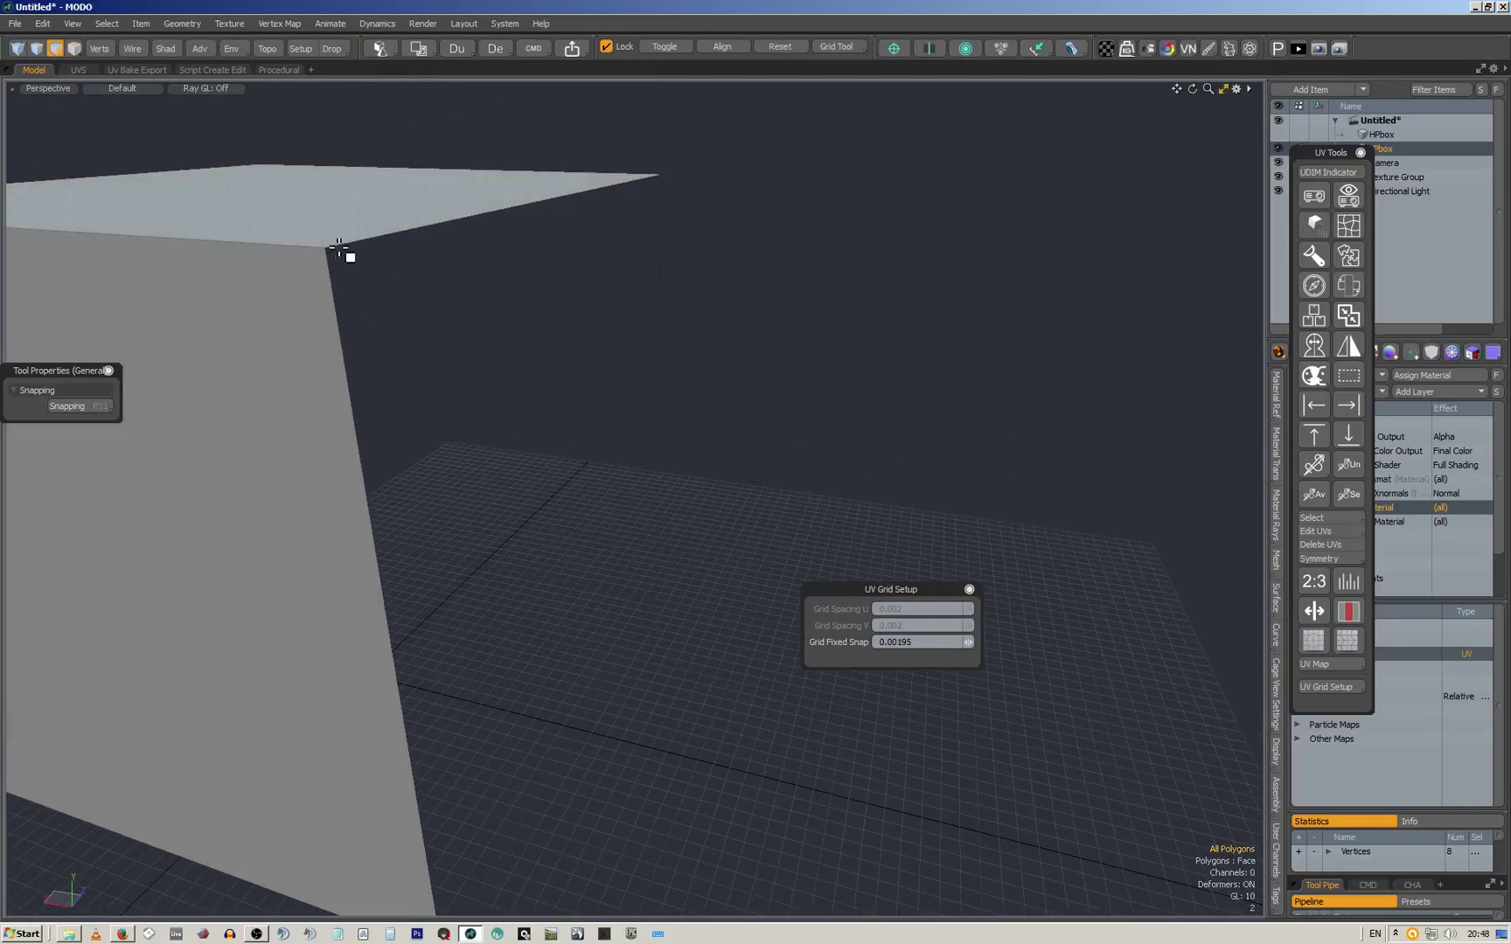
pyautogui.keyDown('alt'); pyautogui.moveTo(588, 398); pyautogui.dragTo(611, 411); pyautogui.keyUp('alt')
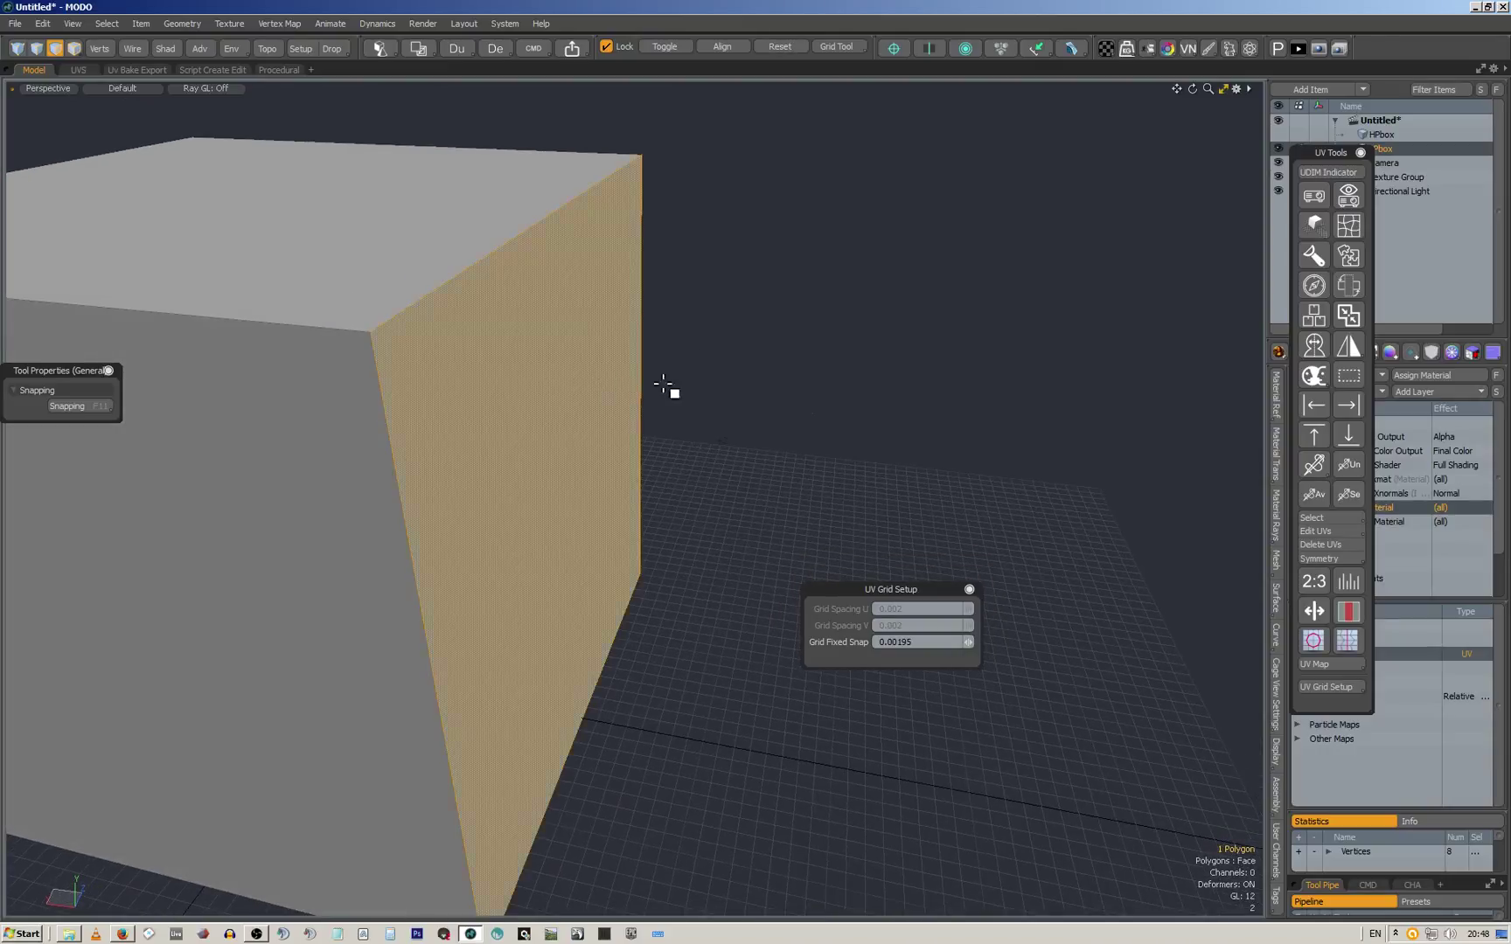
pyautogui.keyDown('alt'); pyautogui.moveTo(625, 339); pyautogui.dragTo(533, 313); pyautogui.keyUp('alt')
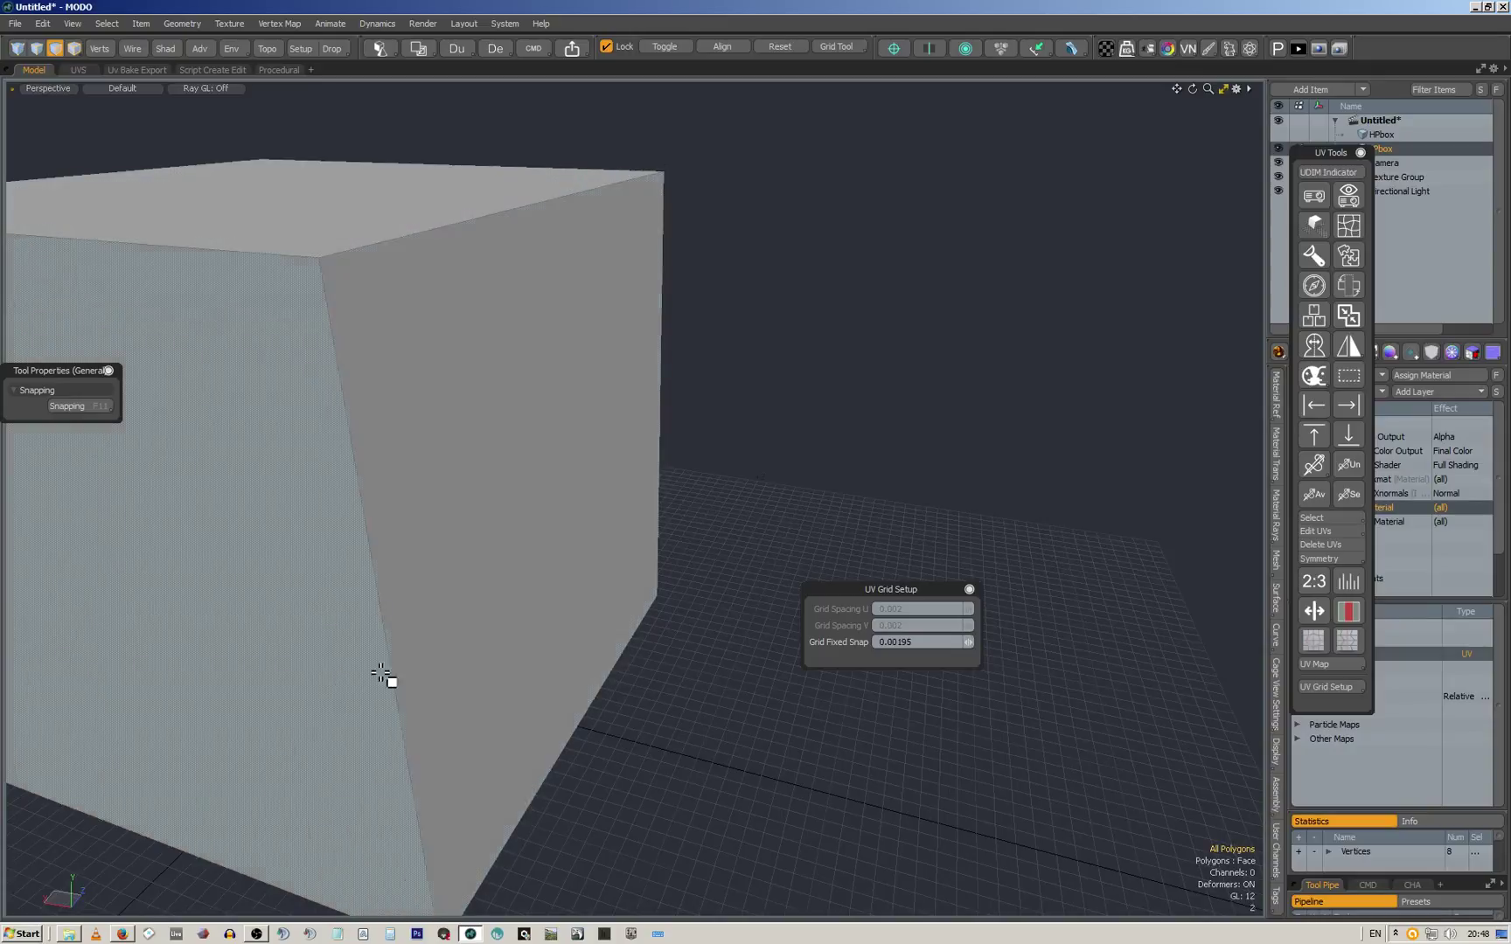
pyautogui.keyDown('alt'); pyautogui.moveTo(681, 533); pyautogui.dragTo(730, 471); pyautogui.keyUp('alt')
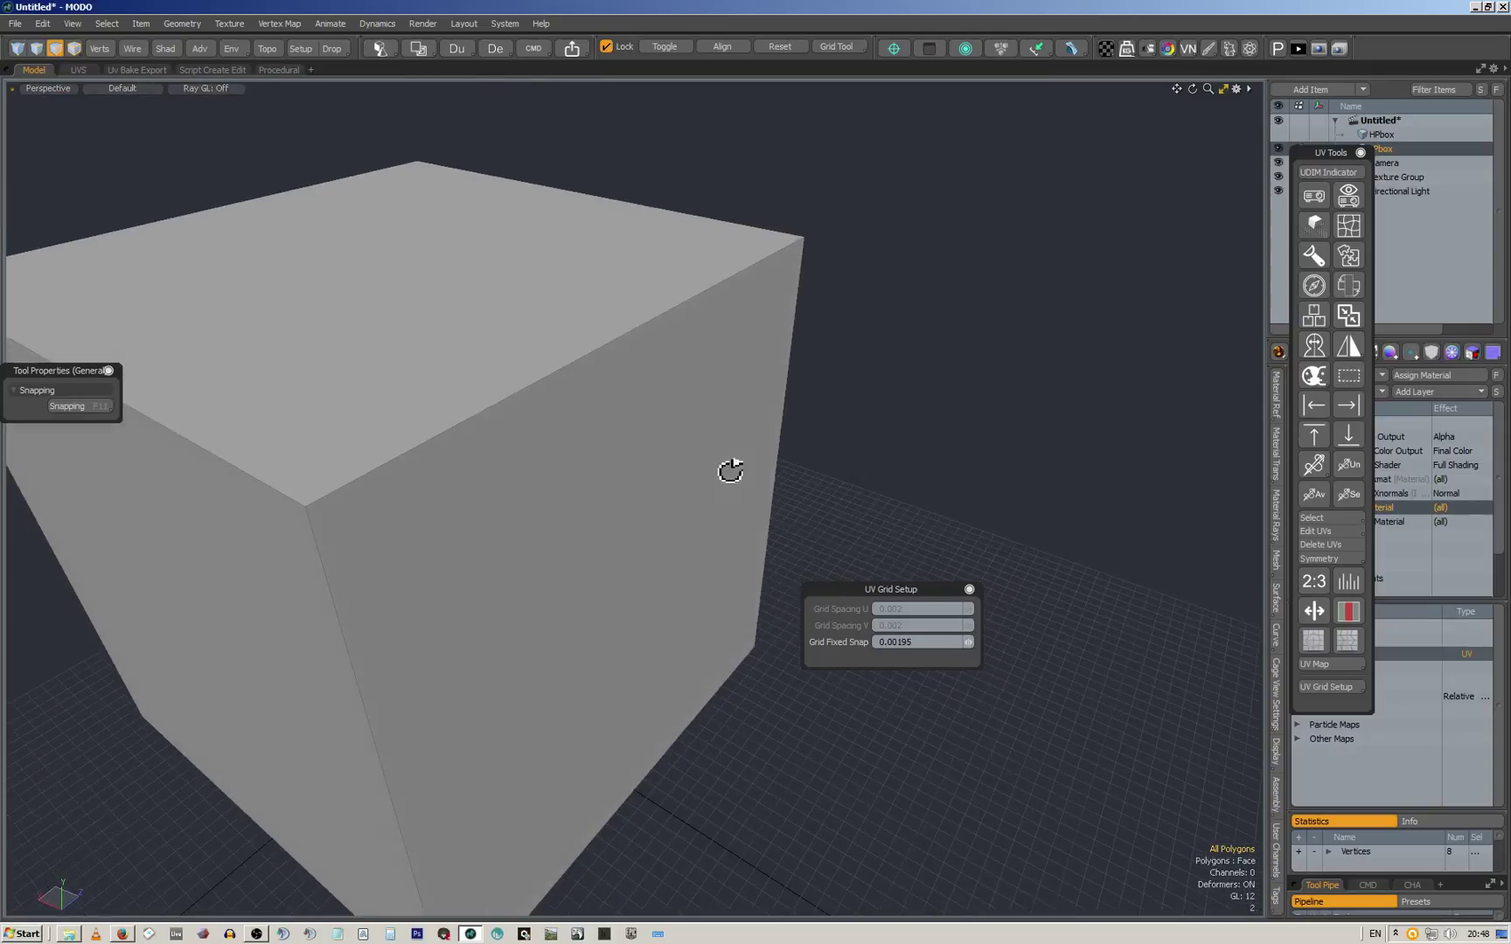
# Close the UV Grid Setup palette, fit the cube in the viewport, and close the UV Tools palette
pyautogui.click(968, 589)
pyautogui.press('a')
pyautogui.keyDown('alt'); pyautogui.keyDown('shift'); pyautogui.moveTo(839, 383); pyautogui.dragTo(795, 428); pyautogui.keyUp('shift'); pyautogui.keyUp('alt')
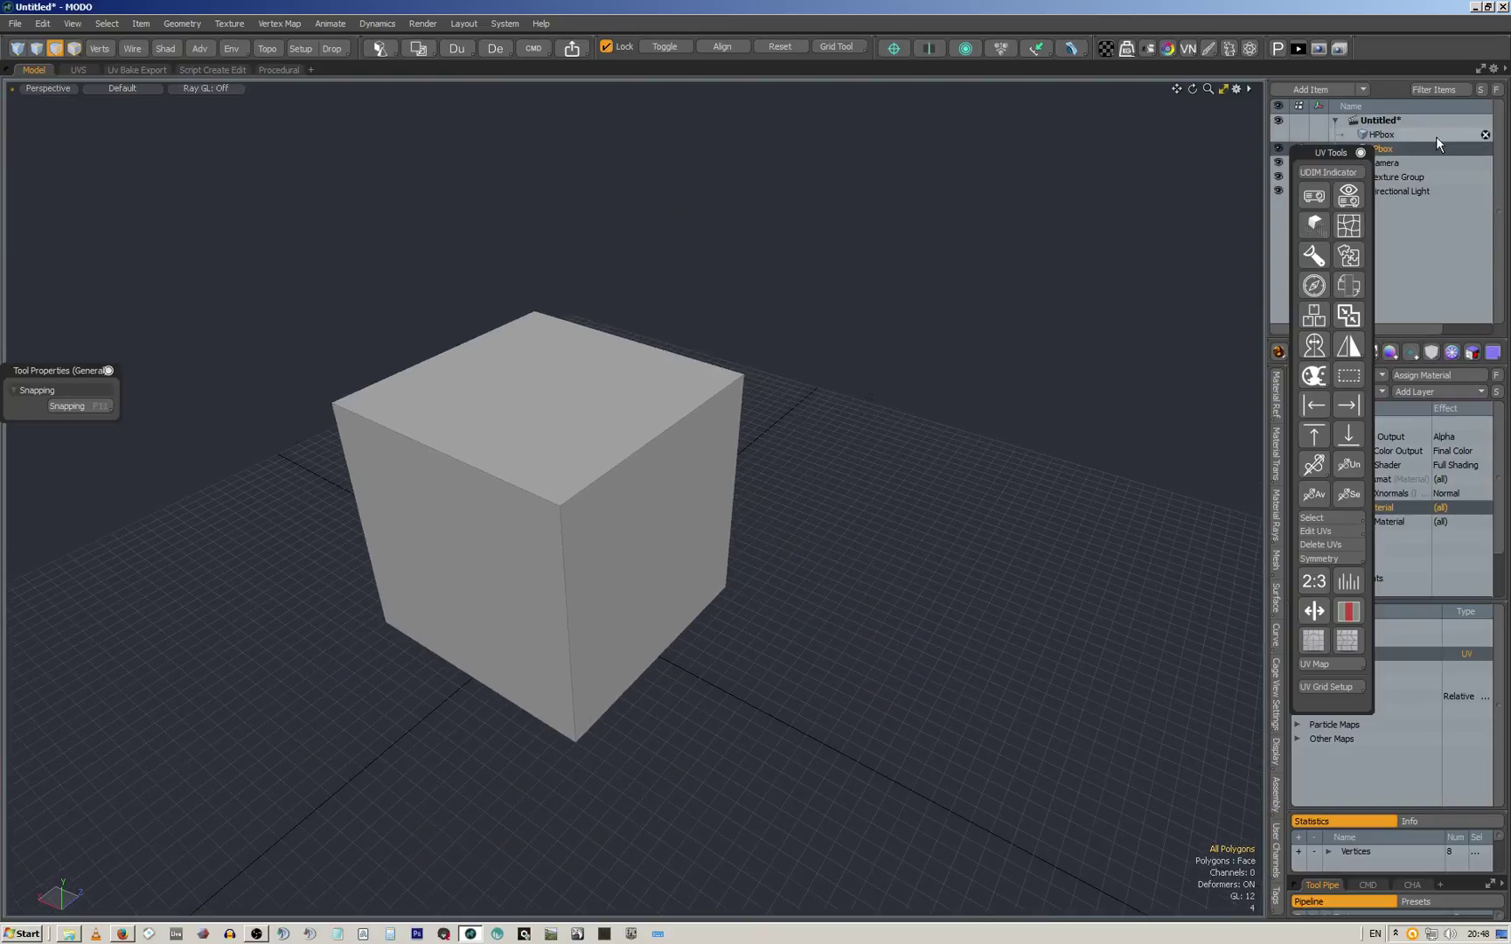
pyautogui.moveTo(1344, 162); pyautogui.dragTo(935, 163)
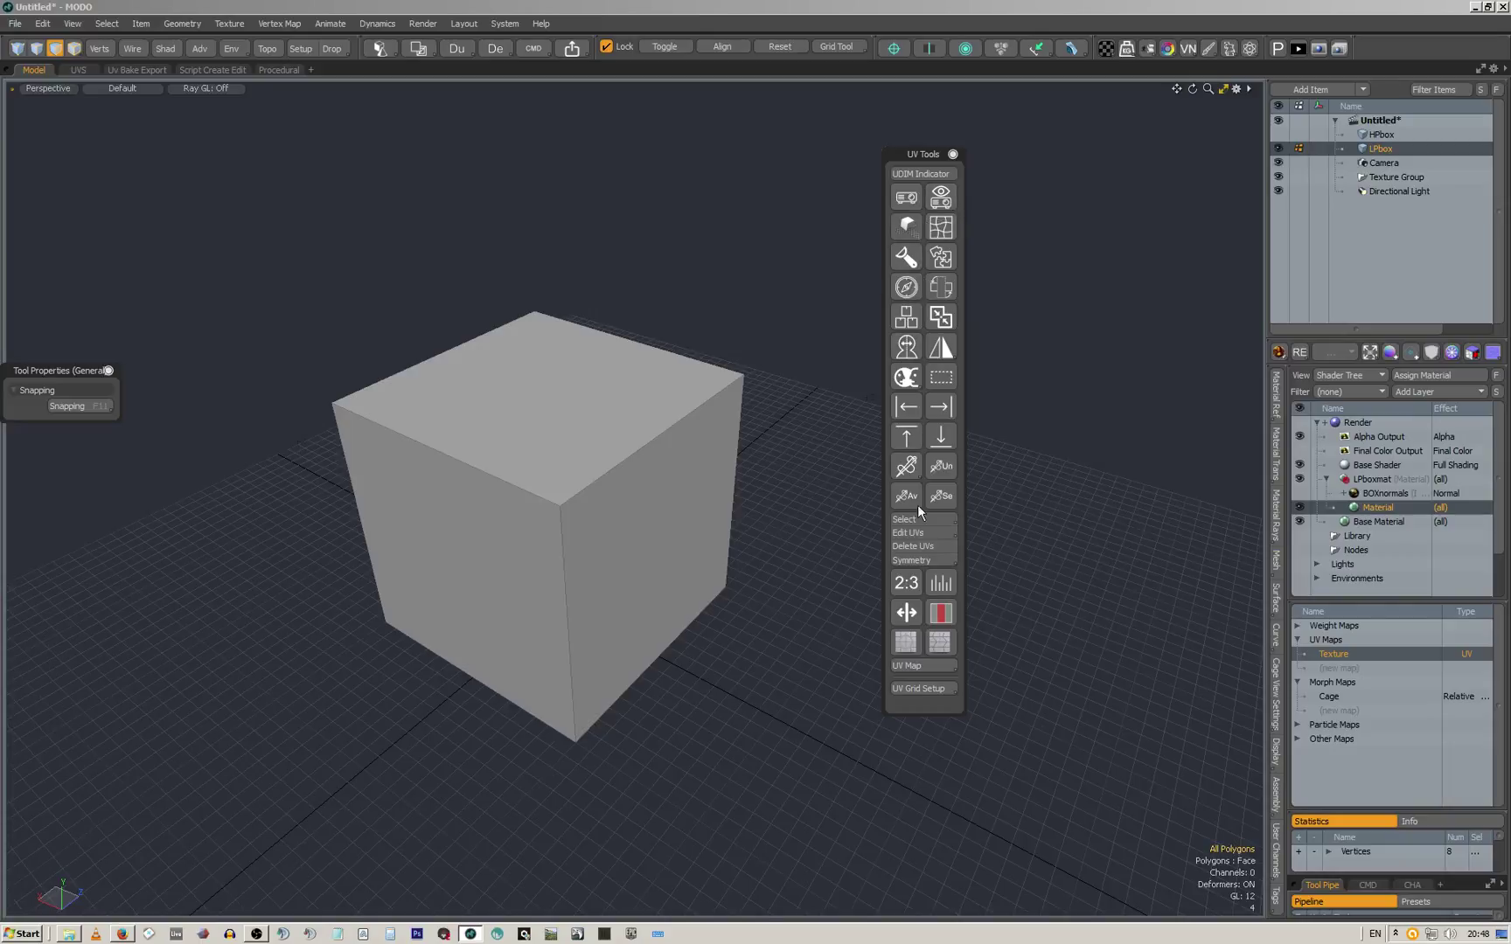
pyautogui.click(953, 154)
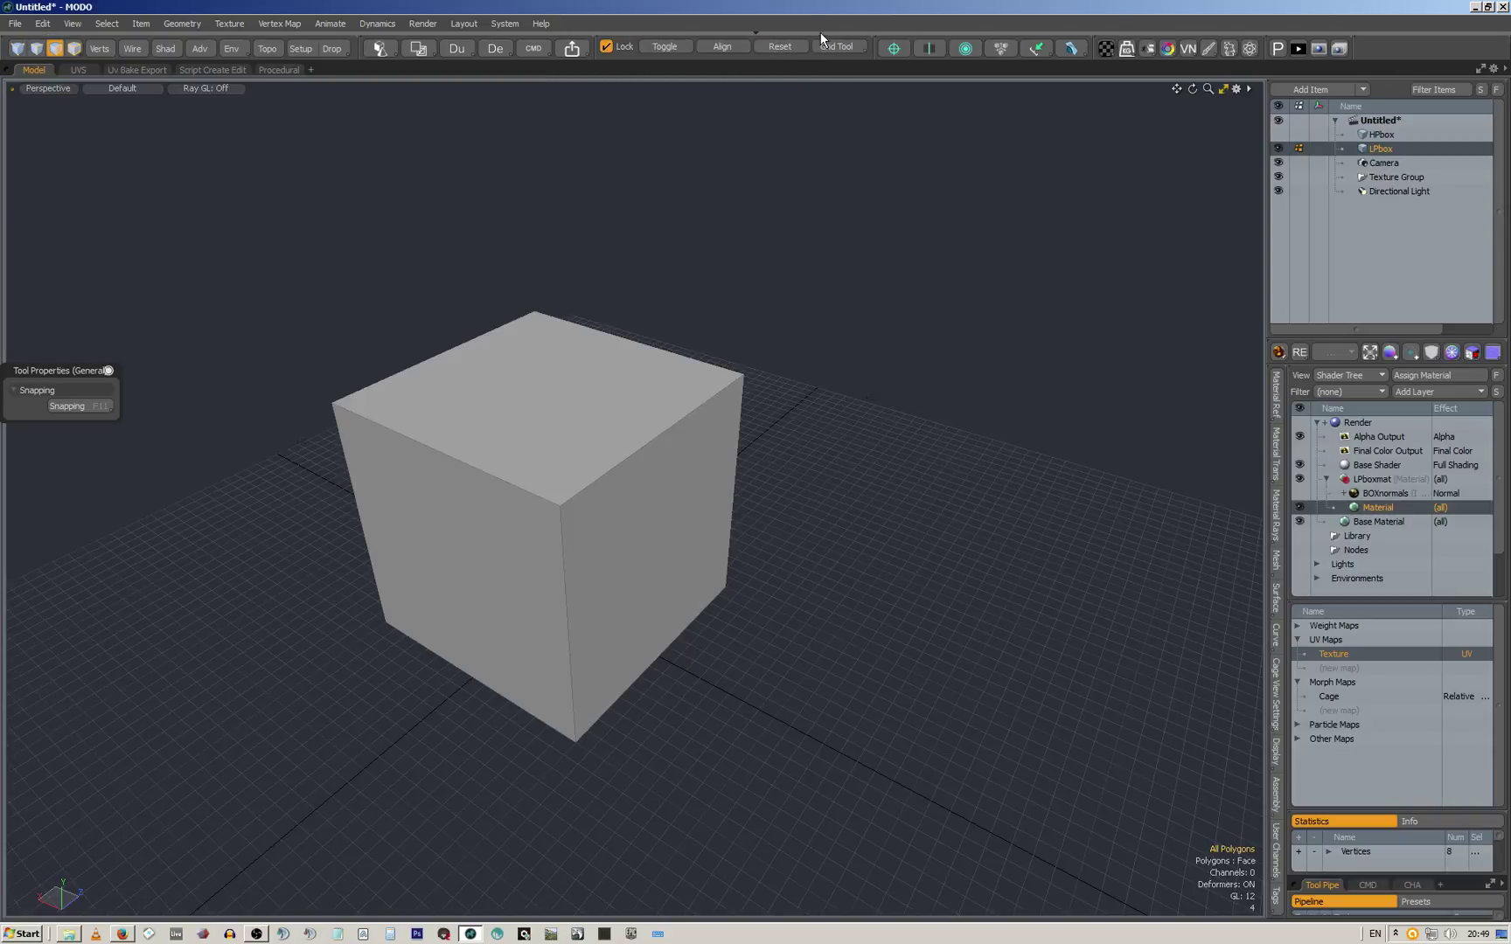
# Reveal the layout switcher, view the stock Model layout, and return to the Core layout with the switcher hidden
pyautogui.moveTo(820, 31)
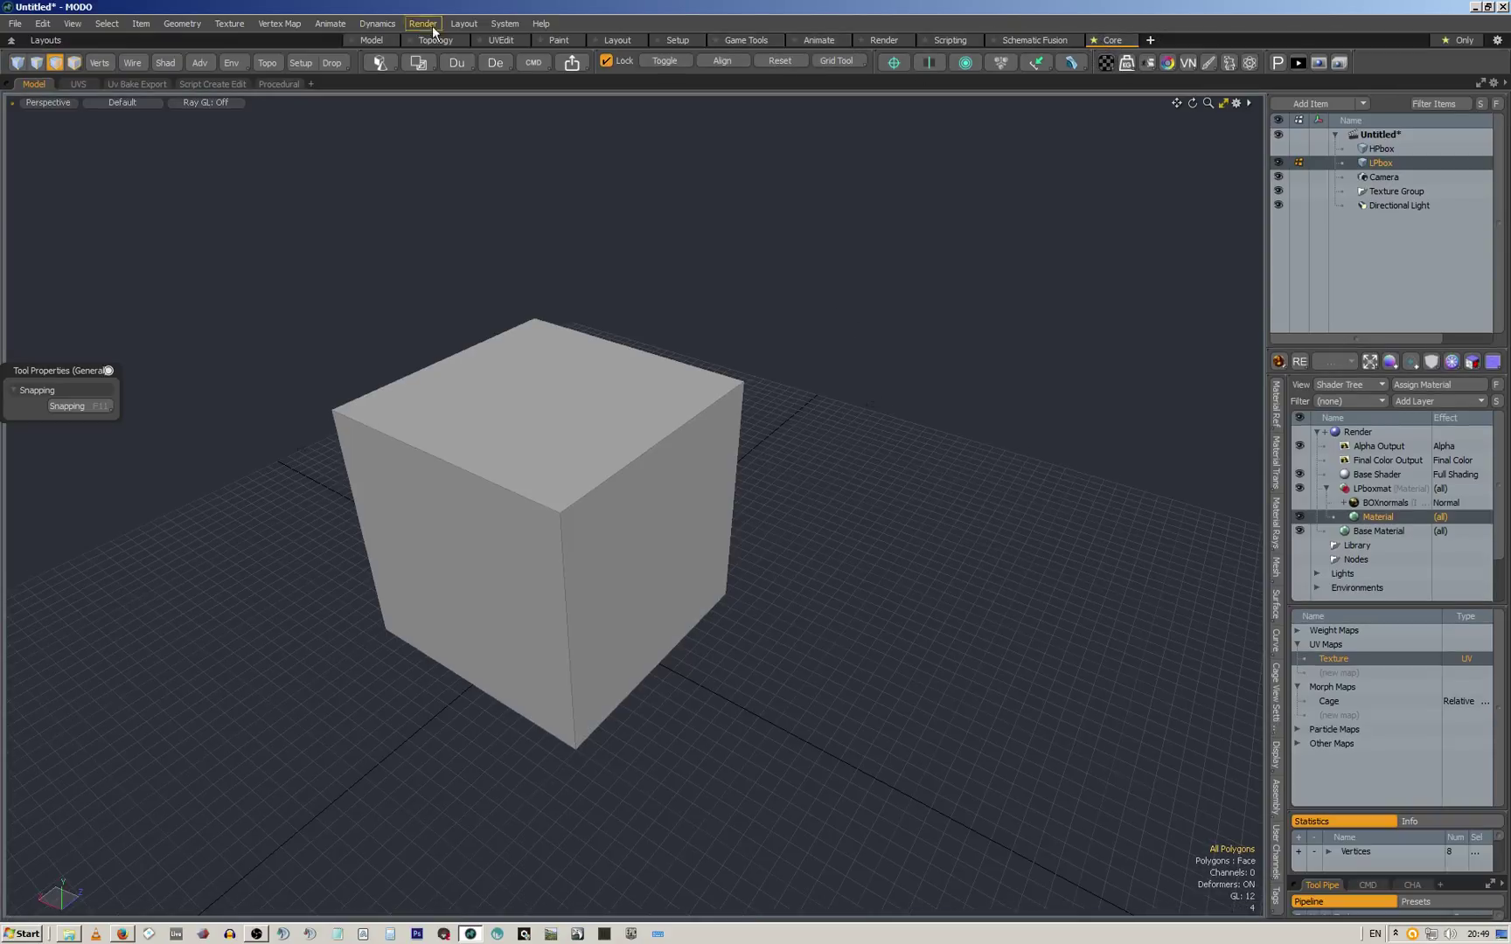
pyautogui.click(376, 39)
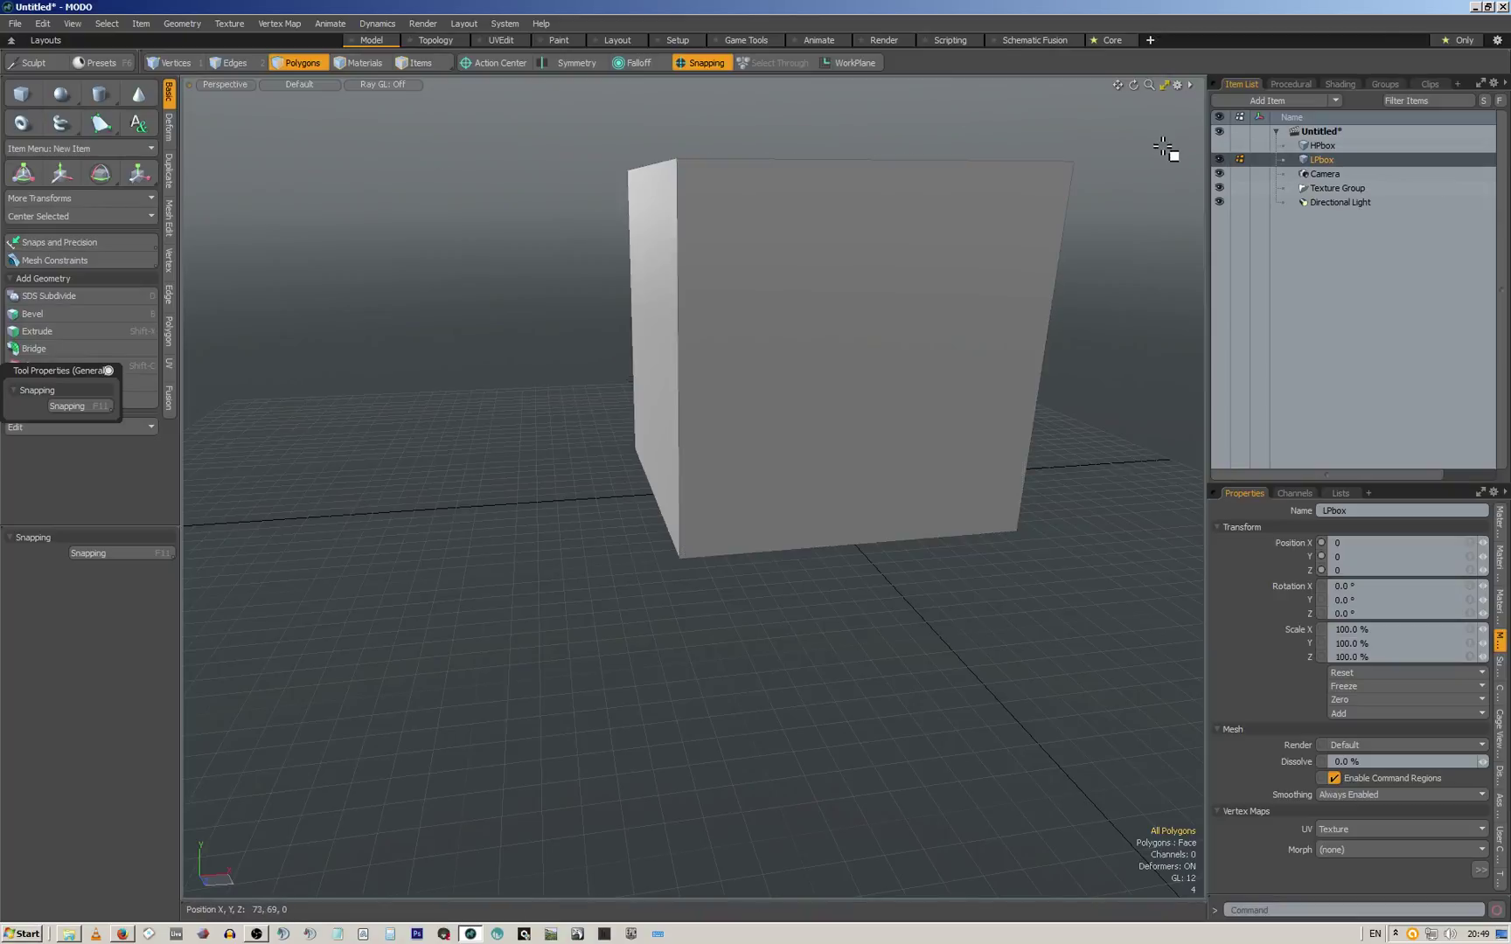
pyautogui.keyDown('alt'); pyautogui.moveTo(1038, 236); pyautogui.dragTo(766, 351); pyautogui.keyUp('alt')
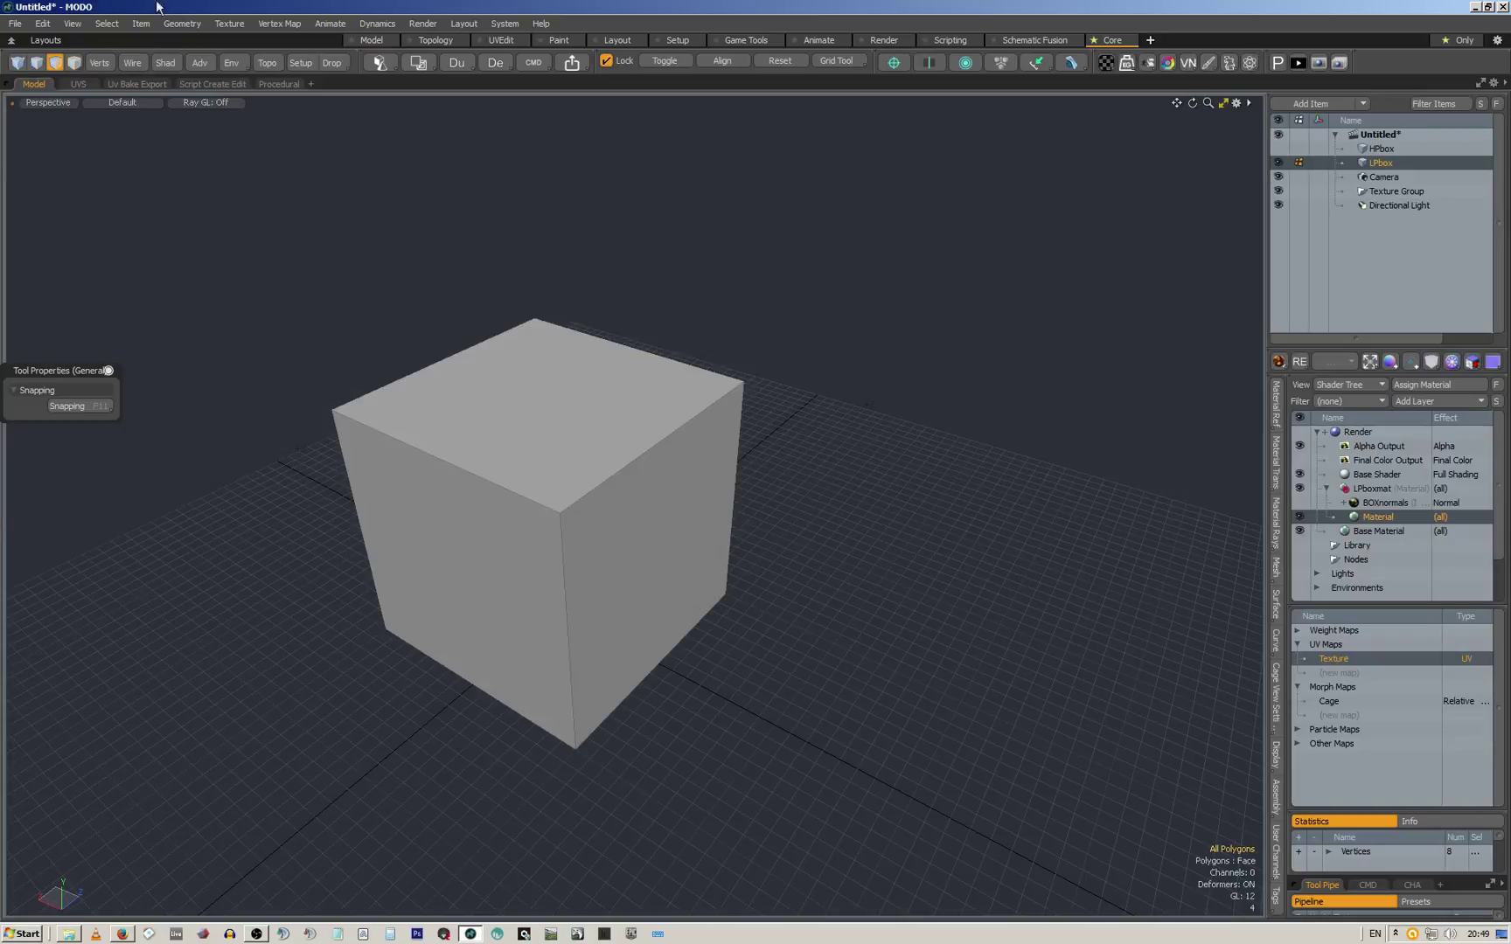
pyautogui.click(15, 38)
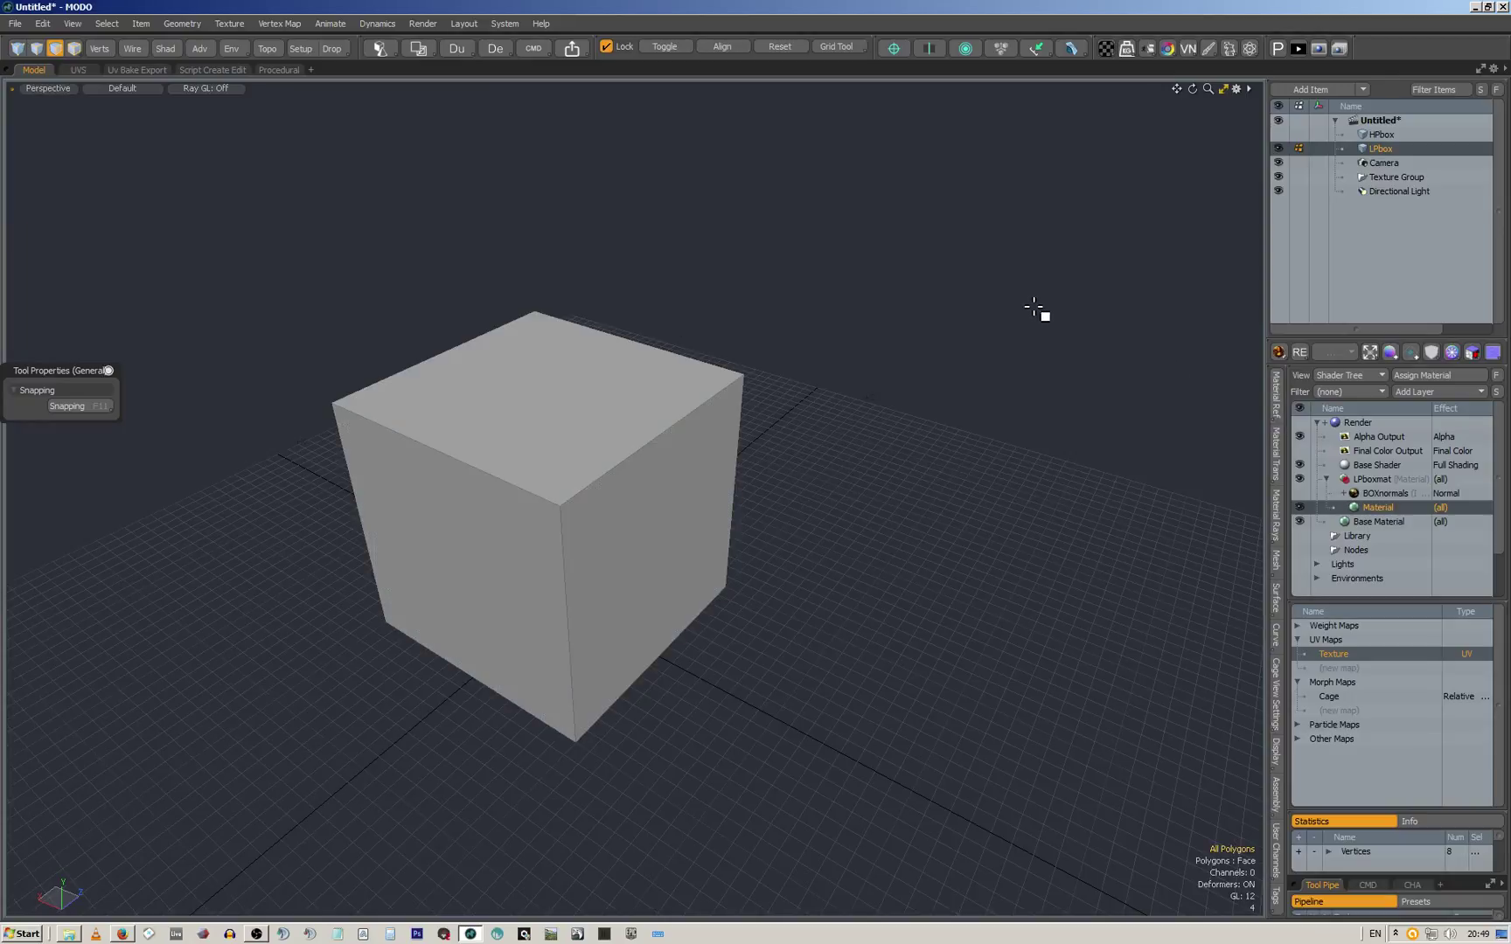
# Open the Uv Bake Export workspace and view its Baking and Export tools, including the additional FBX export options
pyautogui.press('space')
pyautogui.click(156, 69)
pyautogui.click(1496, 715)
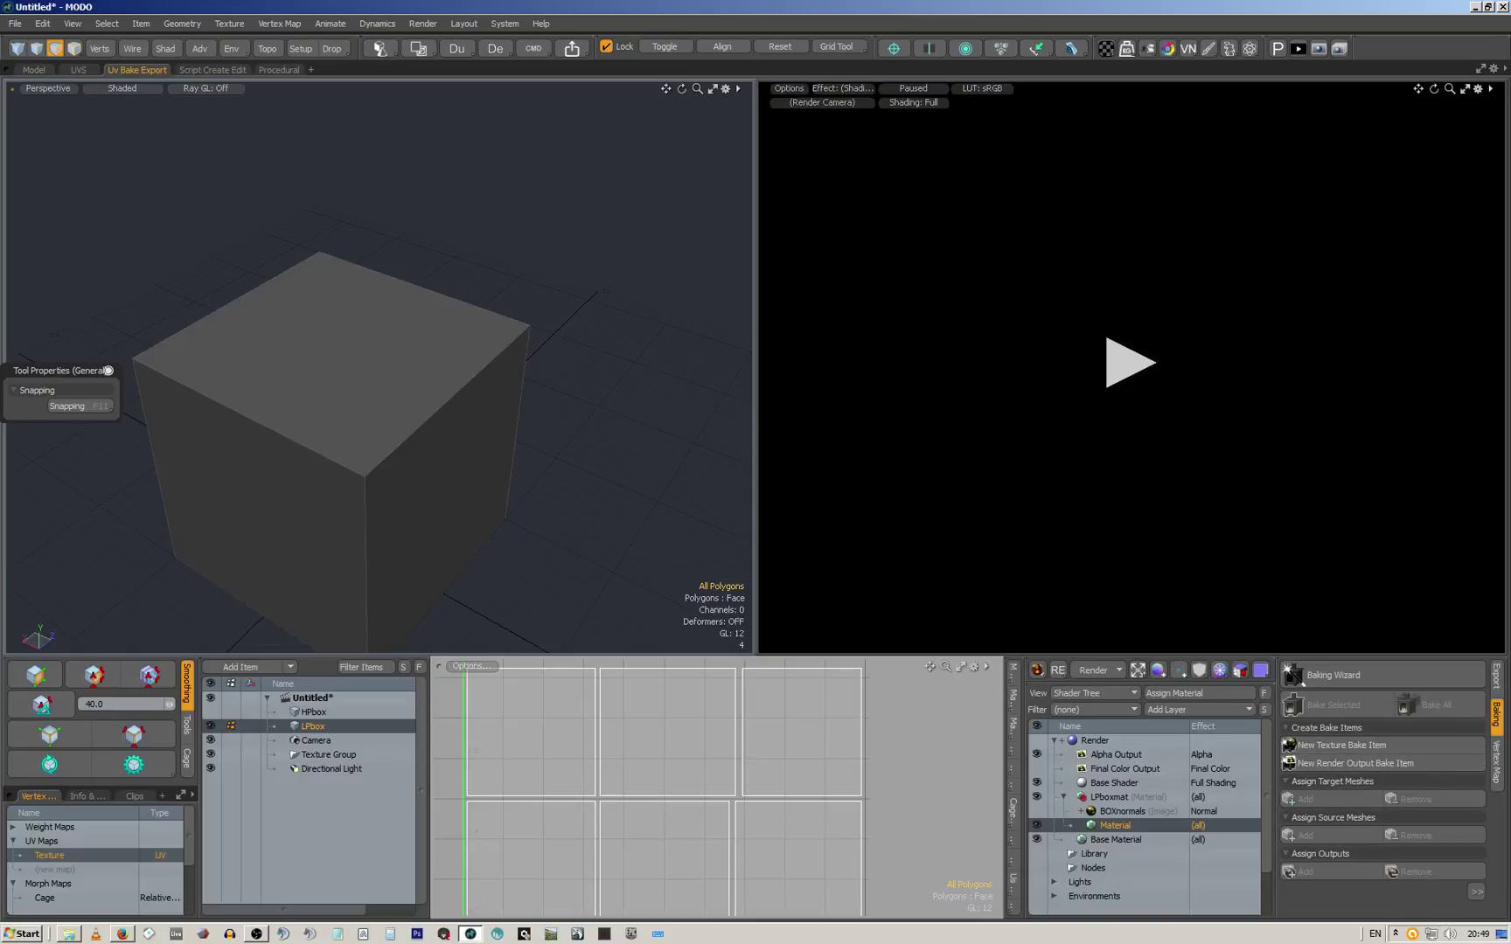
pyautogui.click(1496, 676)
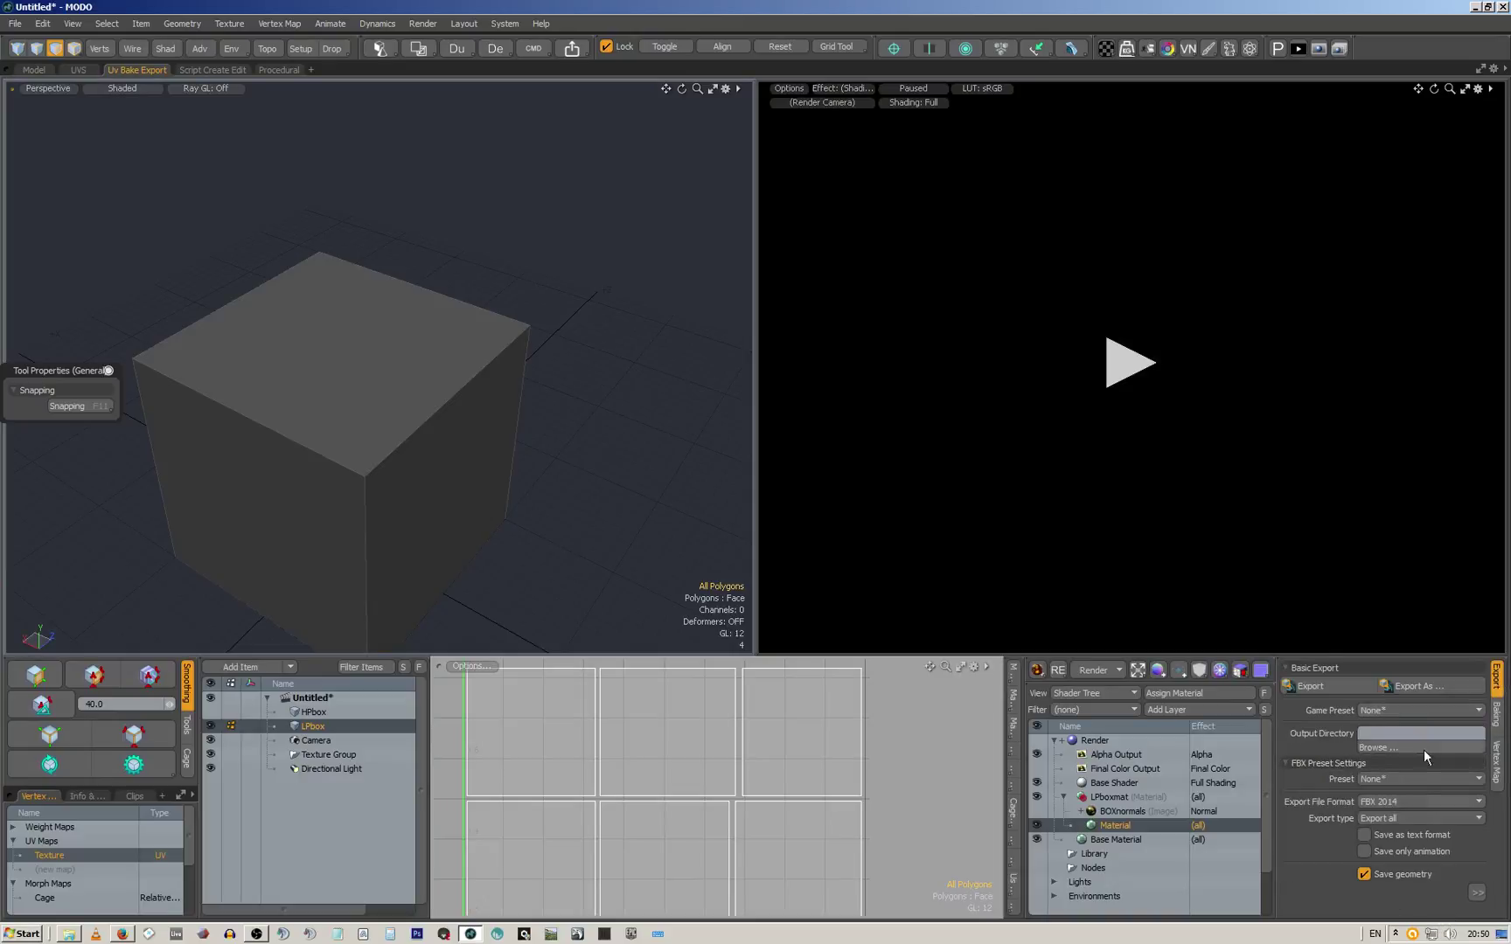
pyautogui.click(1476, 892)
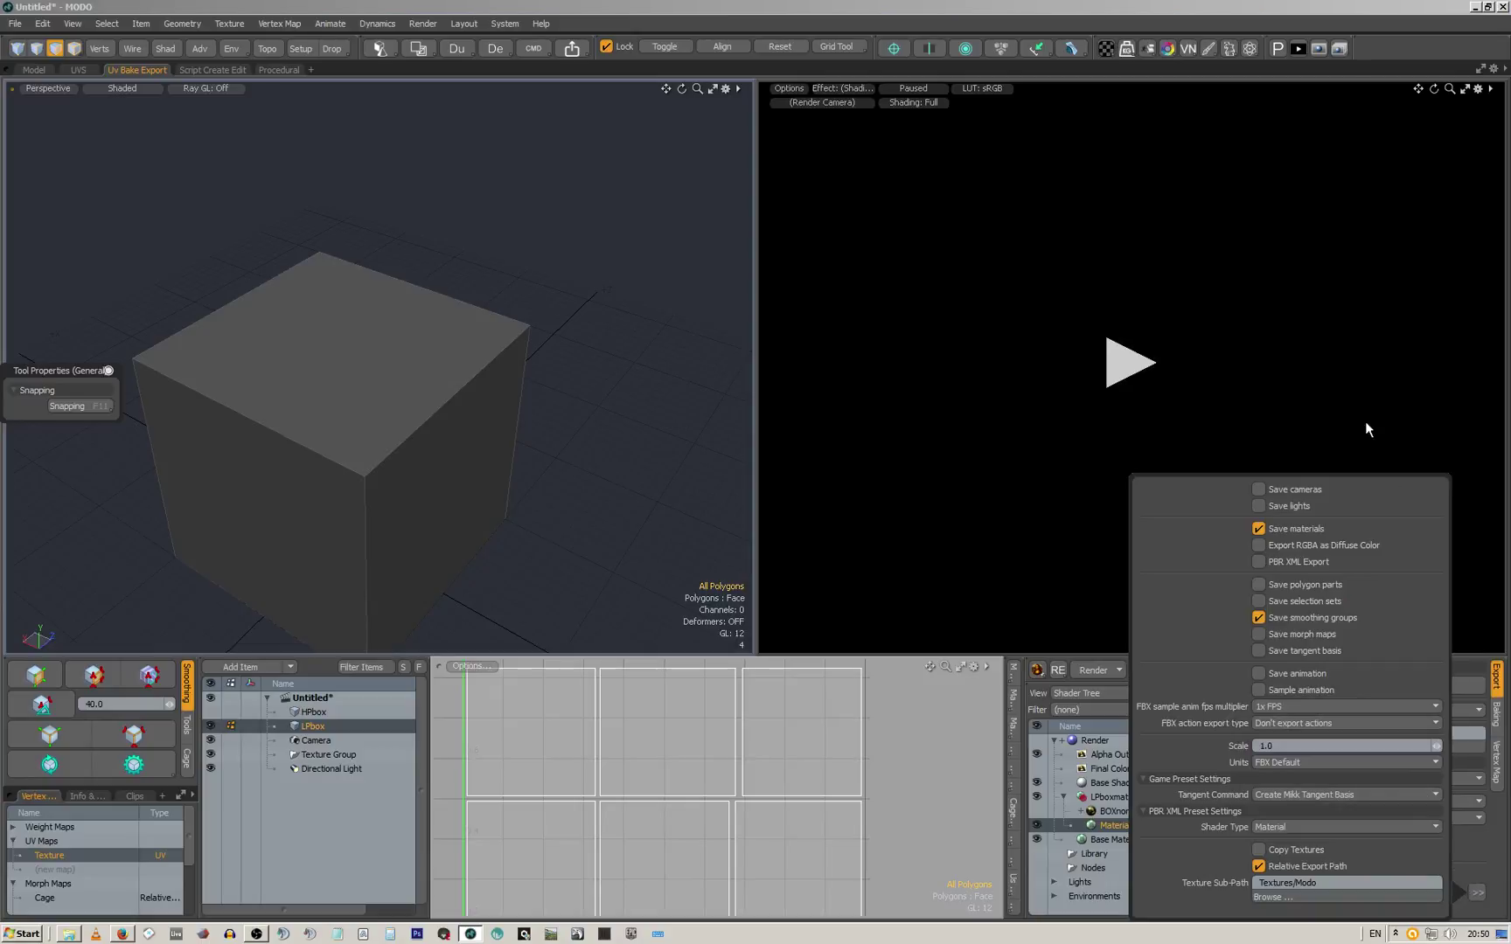
pyautogui.click(1475, 854)
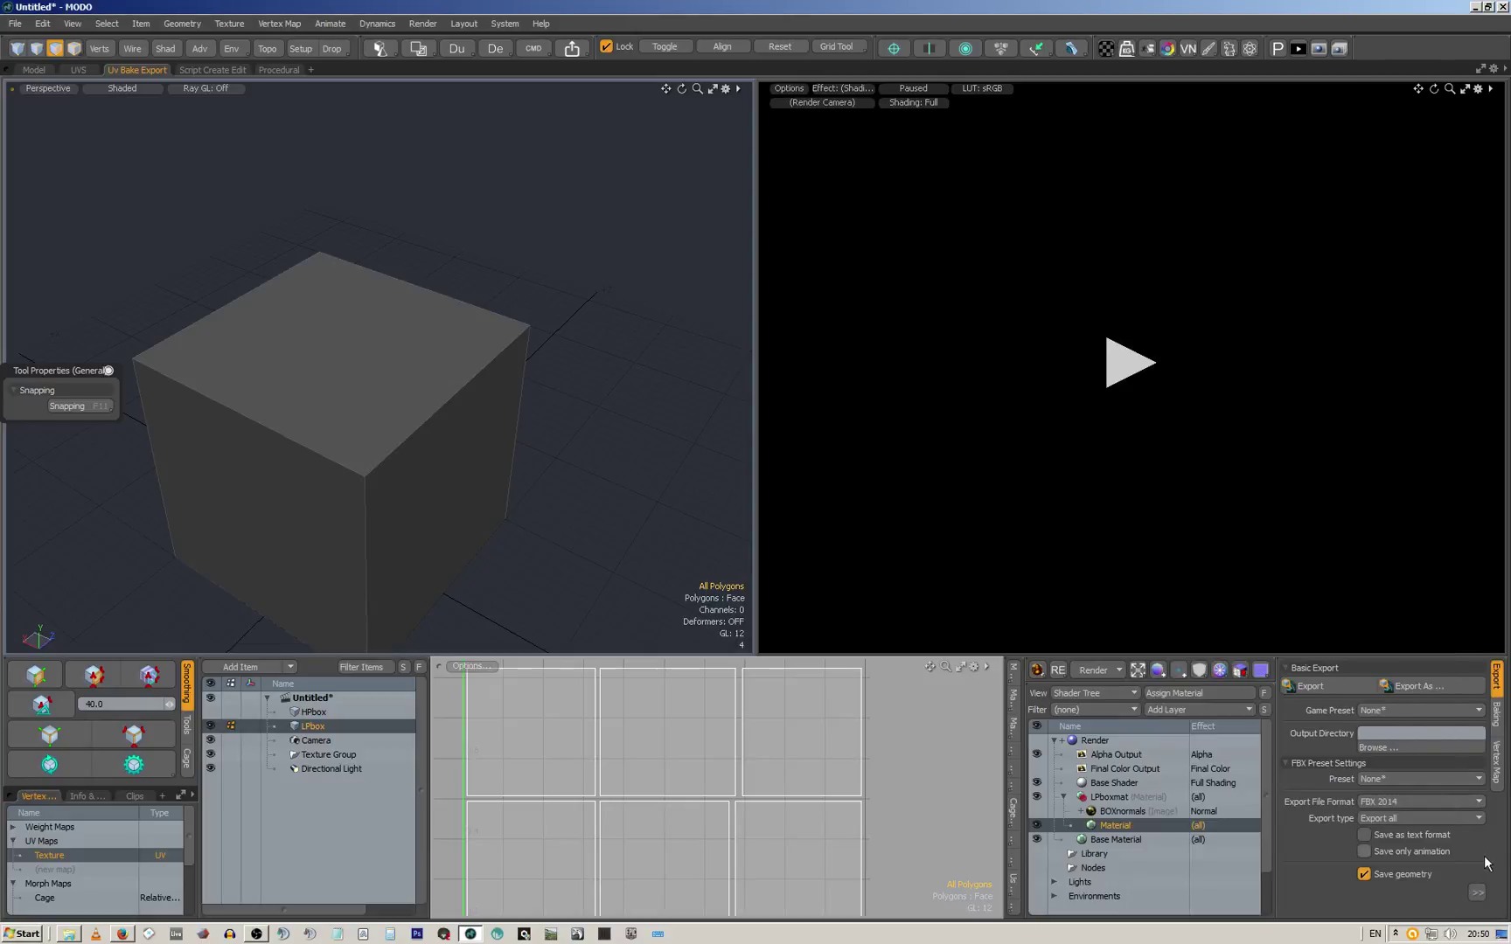
# View the Export Ops options, dismiss them, and return to the Model workspace
pyautogui.click(579, 49)
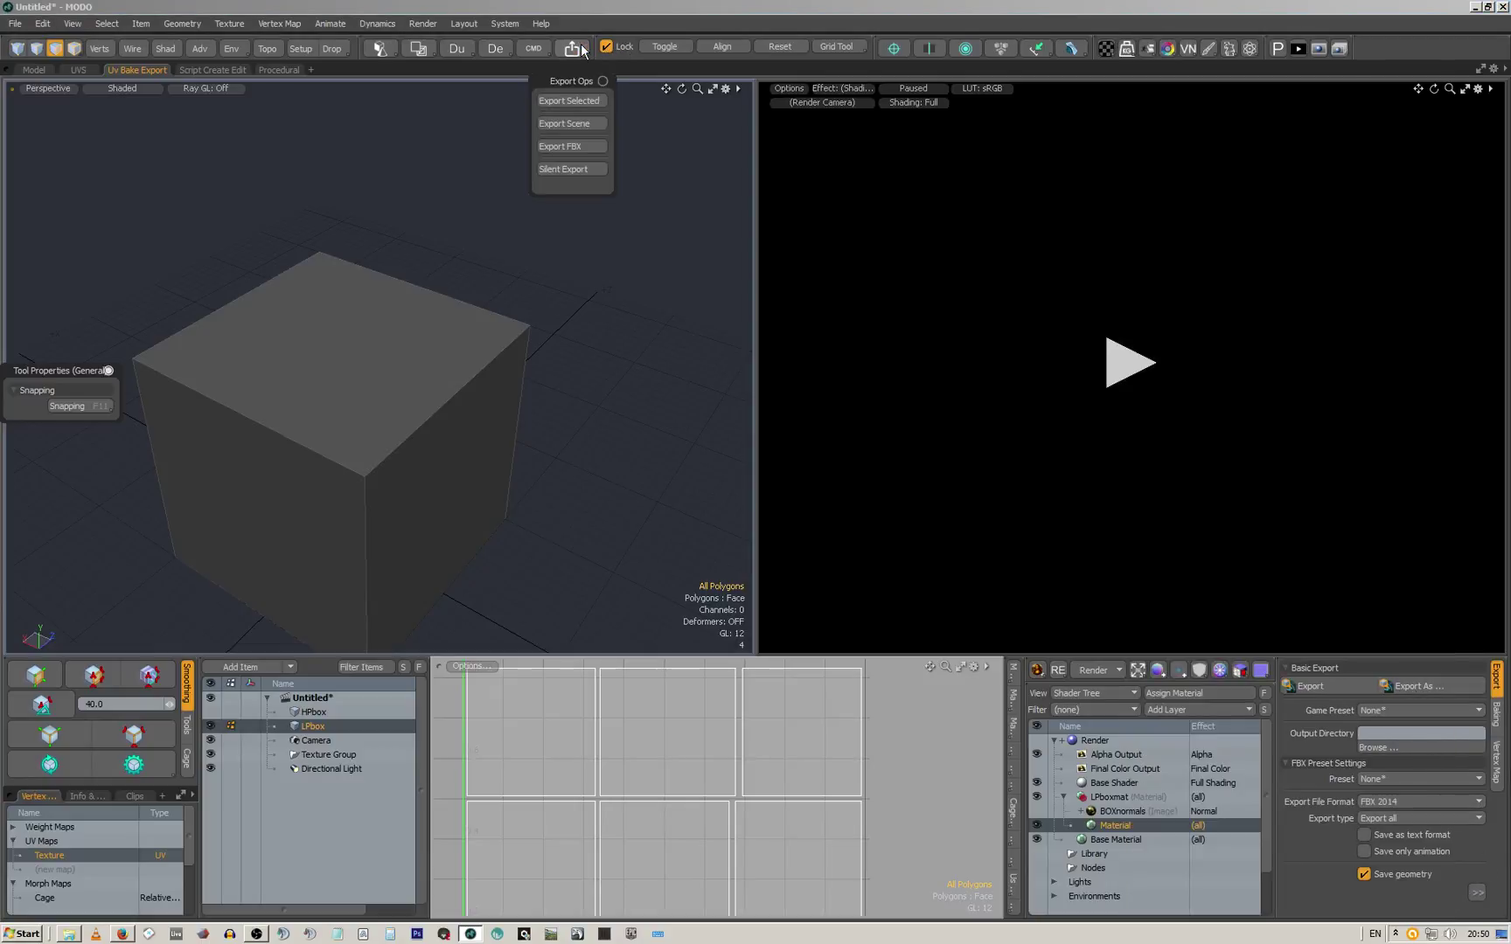
pyautogui.click(1011, 245)
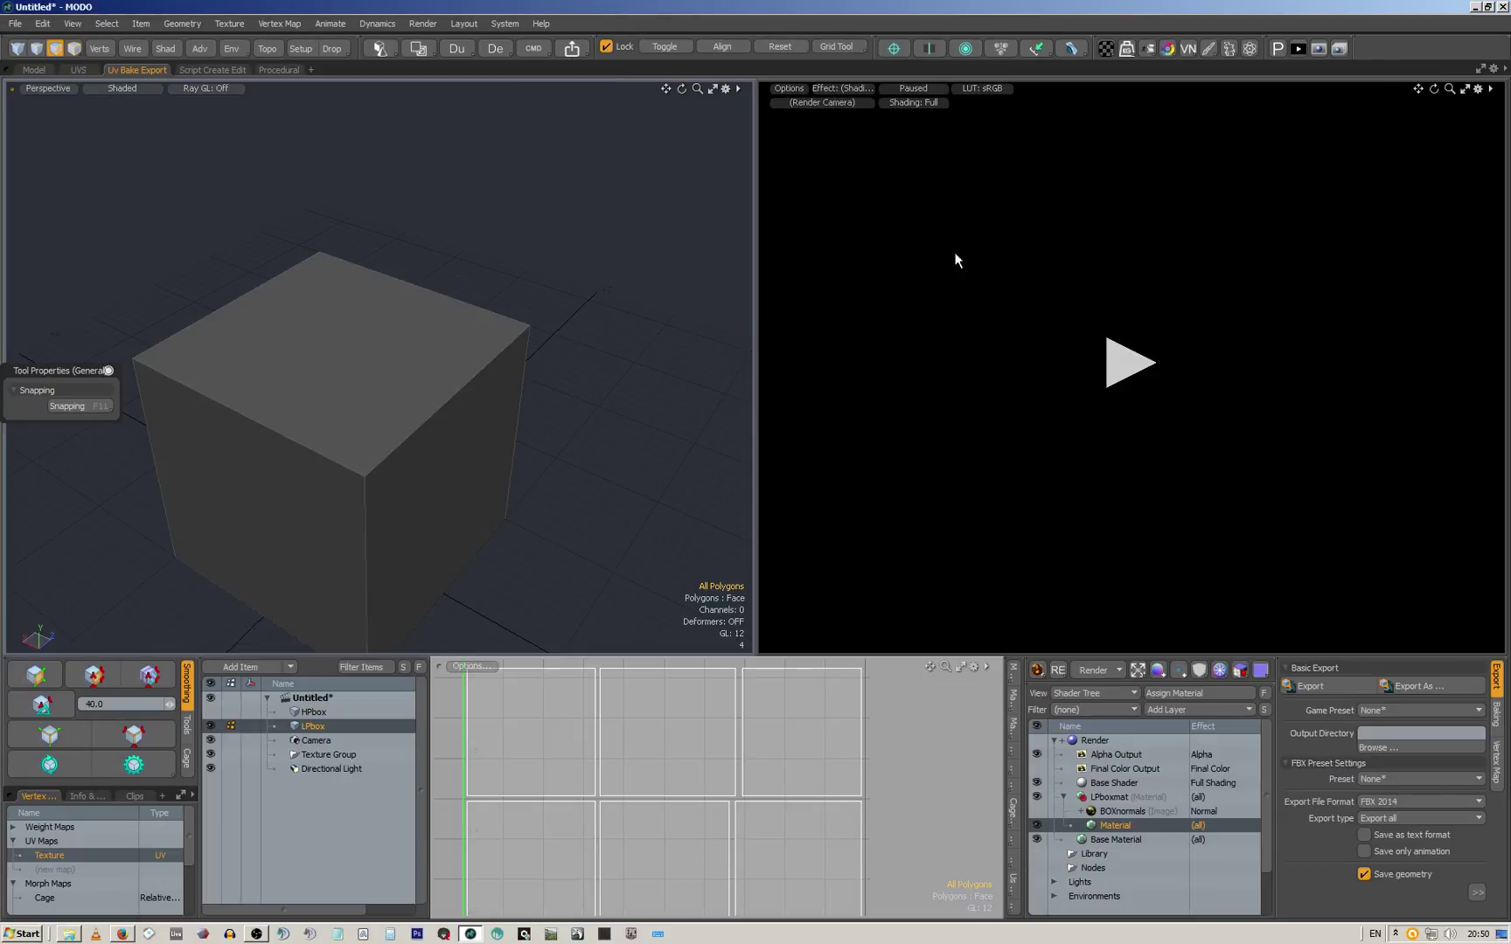
pyautogui.click(51, 68)
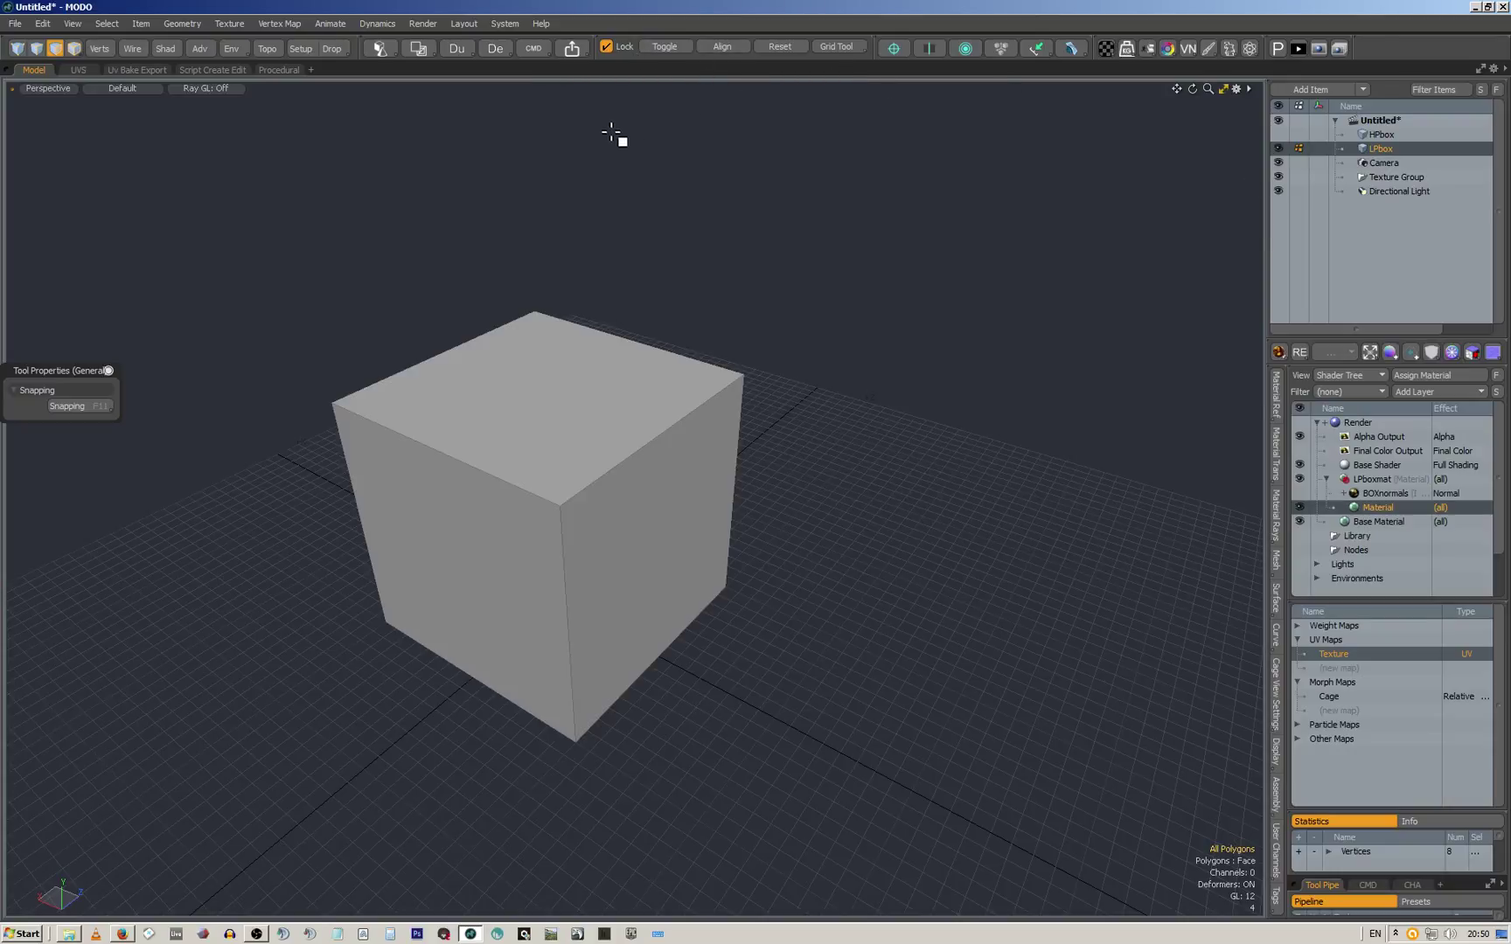
# Open the Form Editor and bring up the Mesh Edit palette over it
pyautogui.click(511, 24)
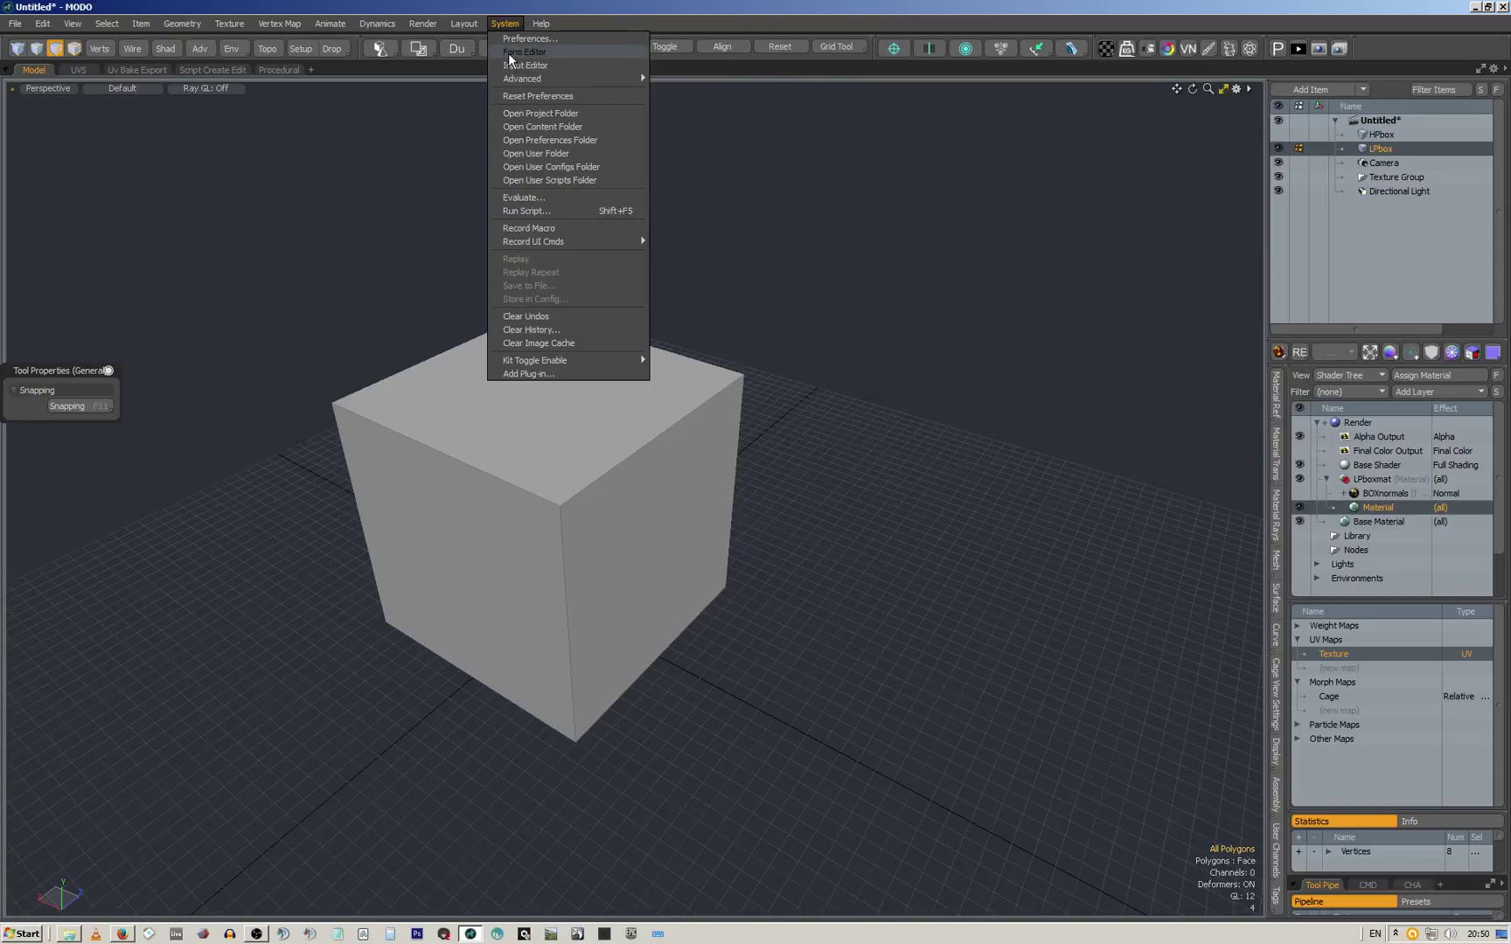
pyautogui.click(508, 51)
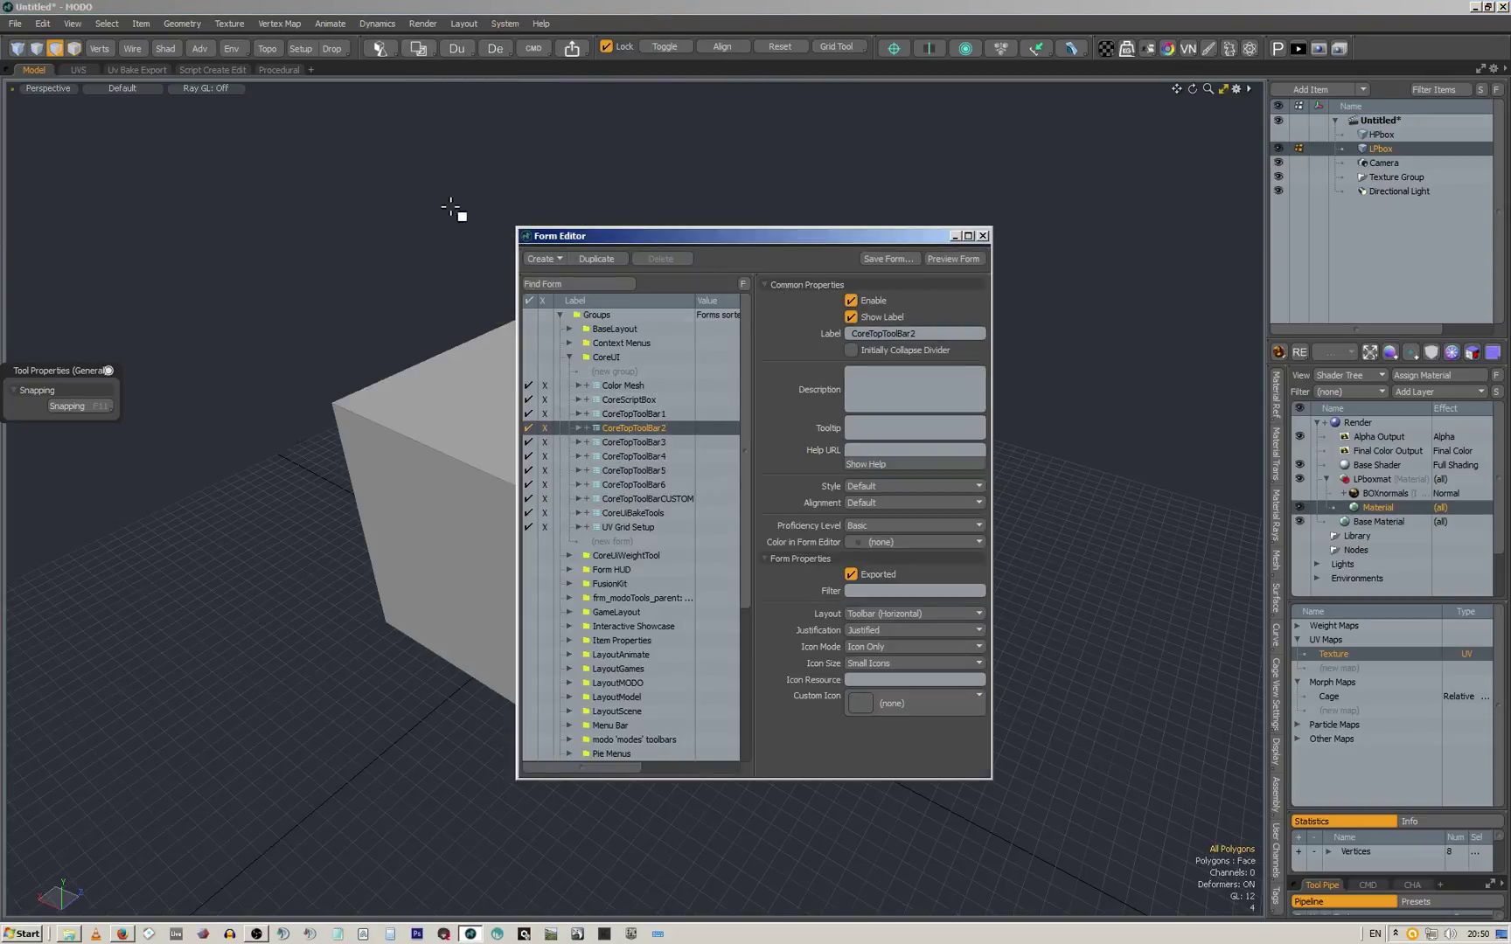
pyautogui.hotkey('ctrl', 'space')
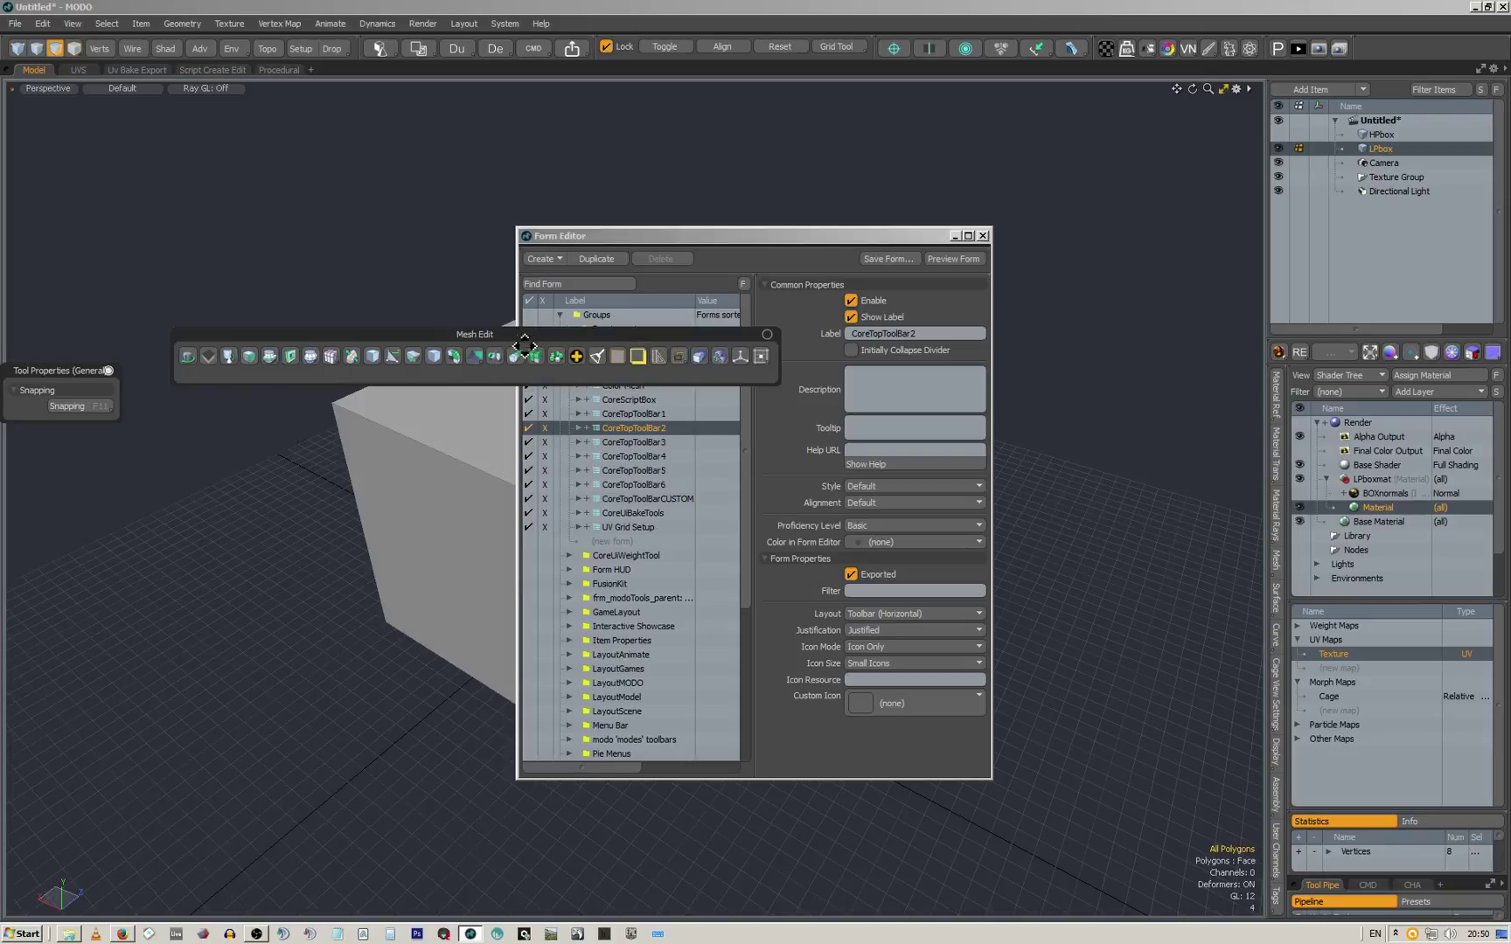
# Dismiss the Mesh Edit palette, view the Primitives palette, and close the Form Editor
pyautogui.moveTo(523, 348); pyautogui.dragTo(476, 145)
pyautogui.click(800, 117)
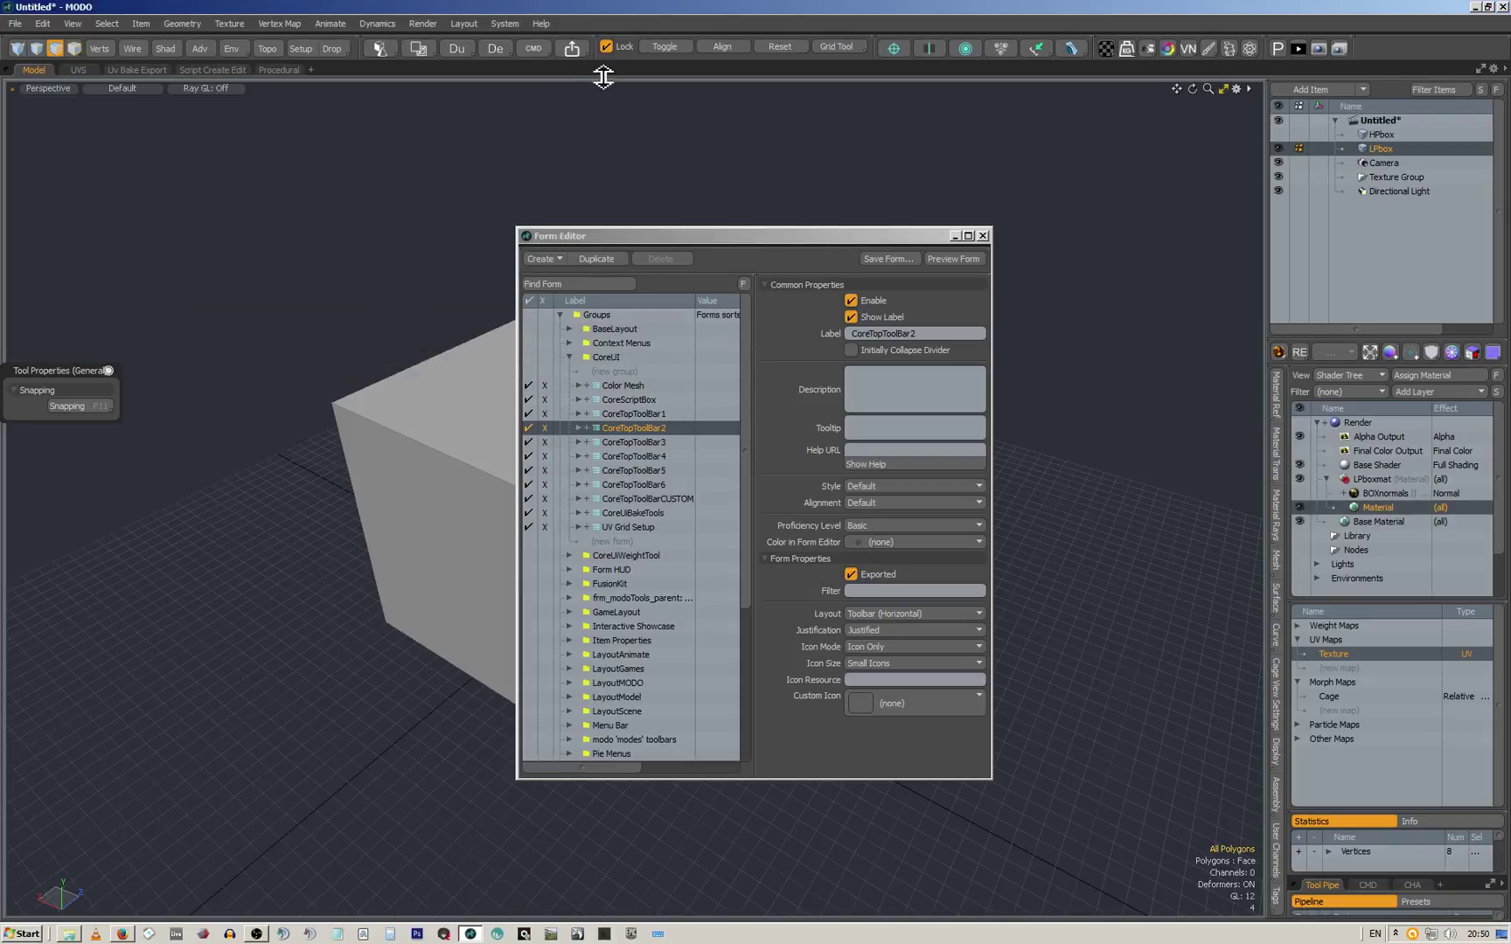
pyautogui.click(381, 54)
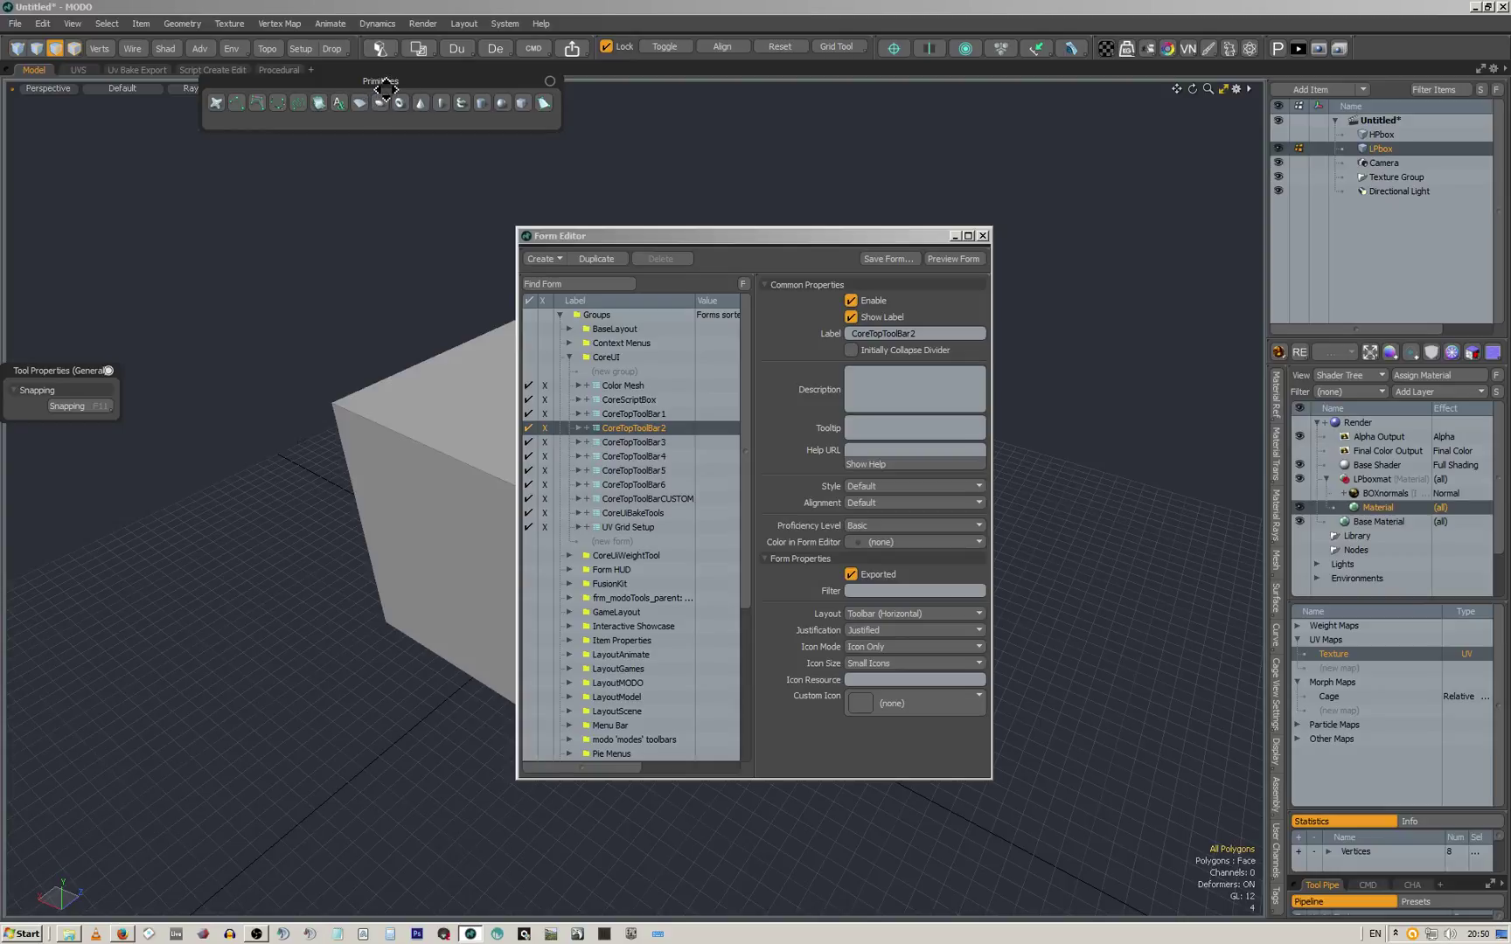
pyautogui.click(982, 235)
pyautogui.click(550, 128)
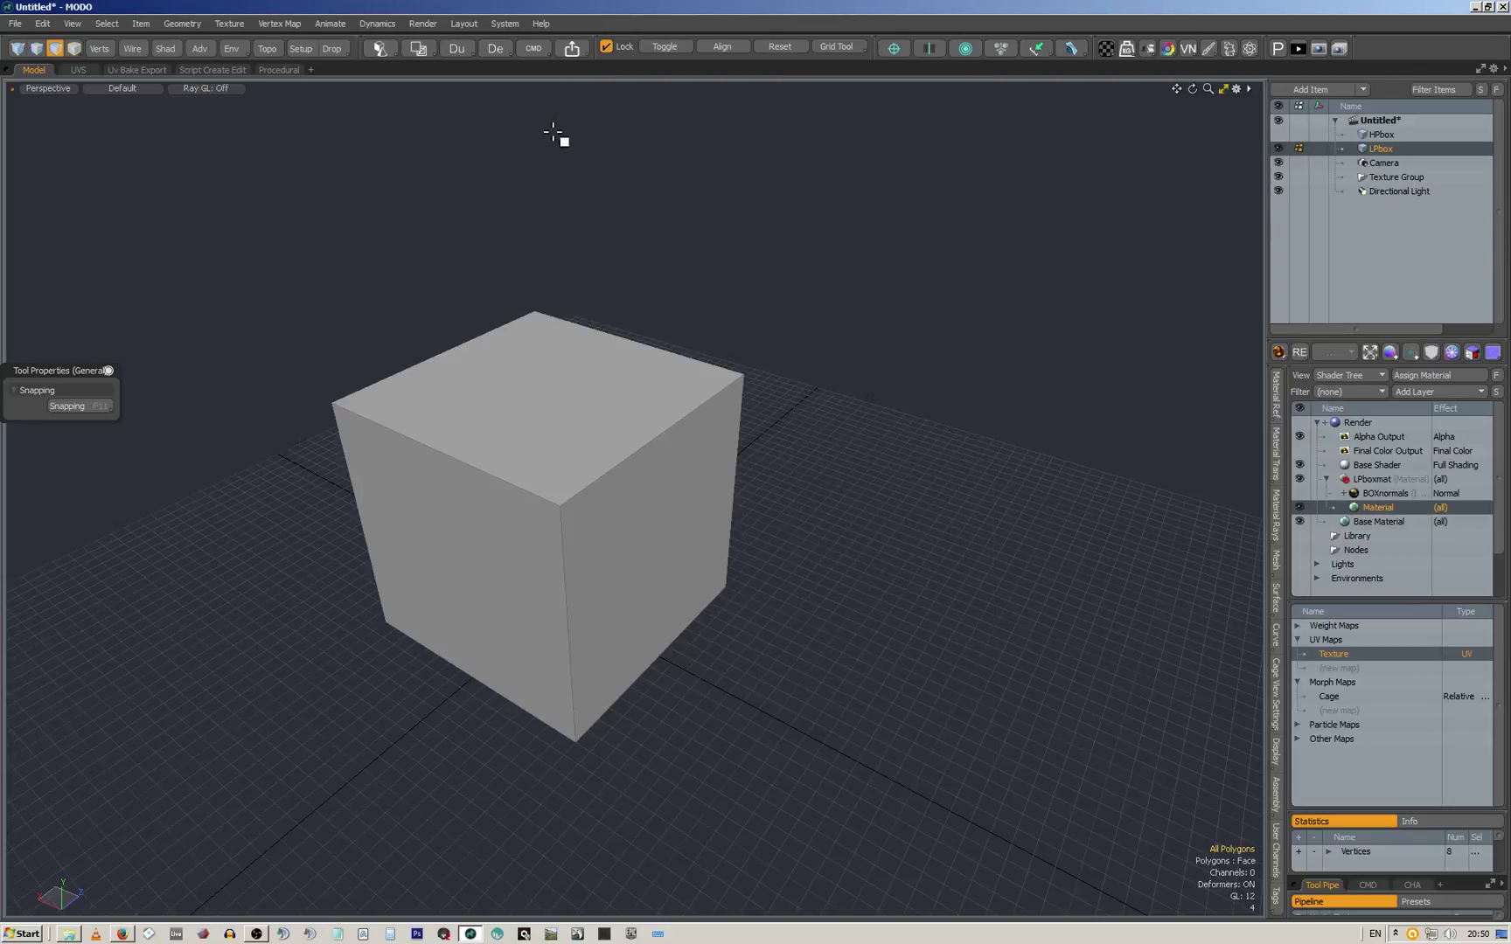
# Open the UV Tools palette and keep it floating over the viewport beside the box
pyautogui.click(1105, 48)
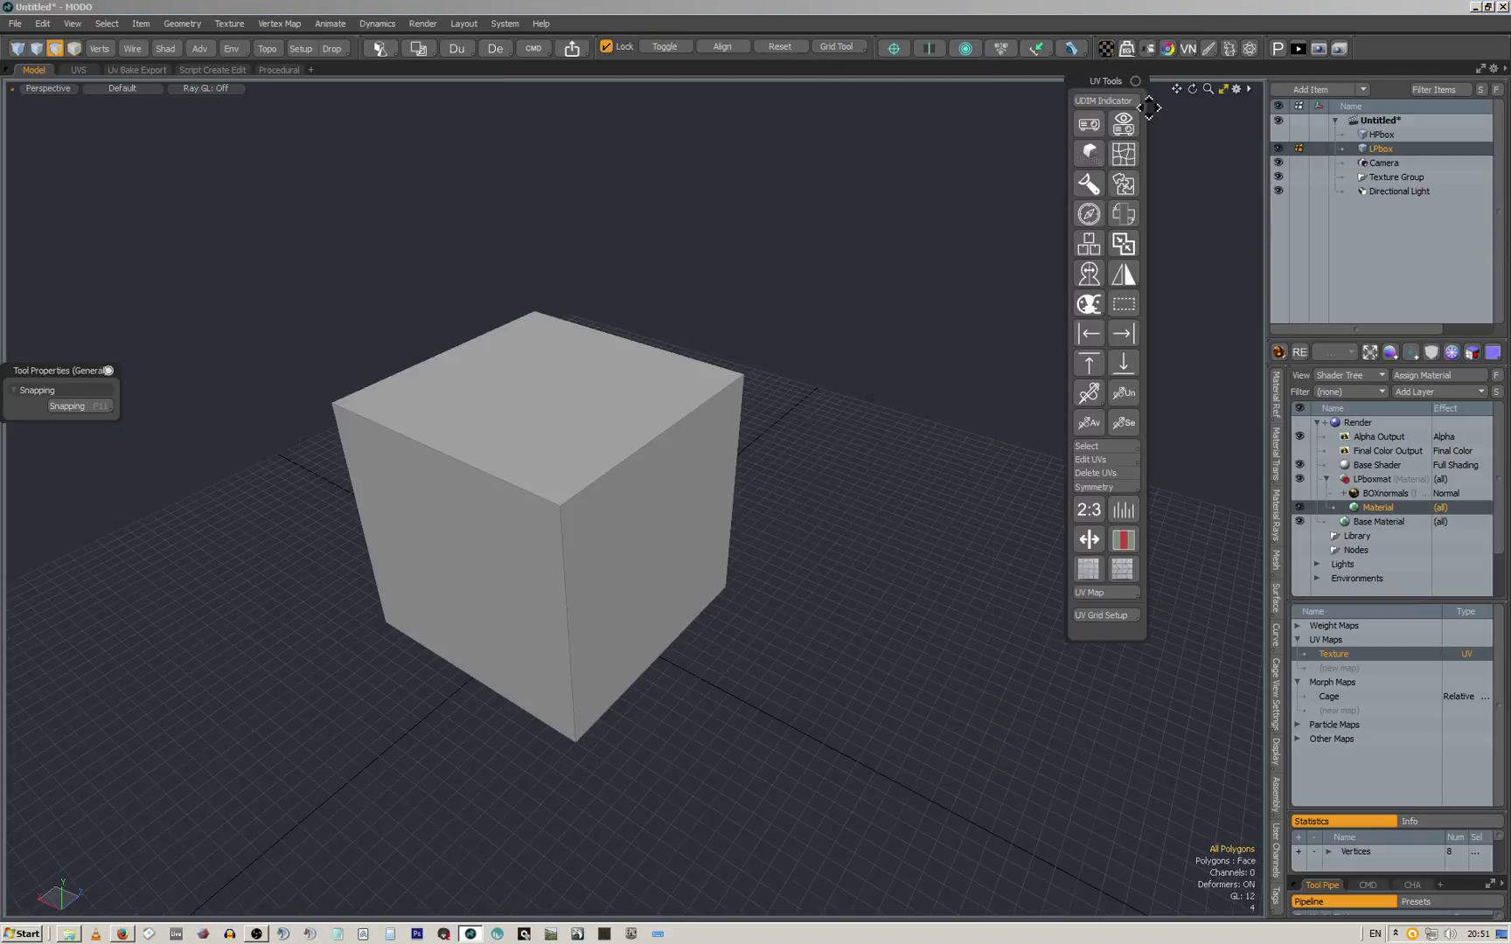
pyautogui.keyDown('alt'); pyautogui.moveTo(942, 208); pyautogui.dragTo(682, 202); pyautogui.keyUp('alt')
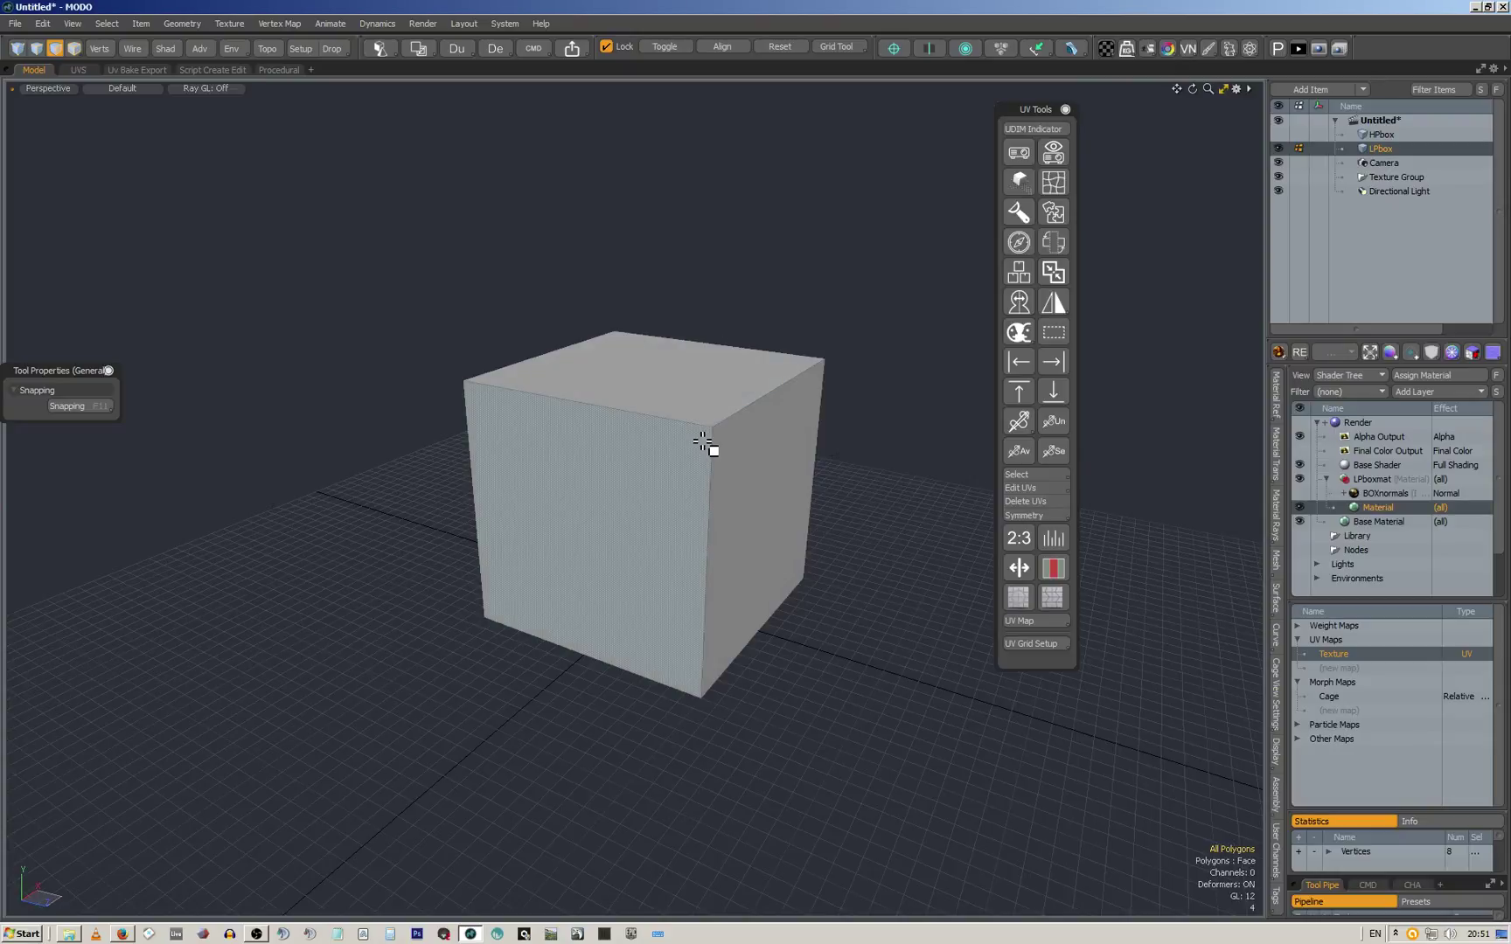
pyautogui.keyDown('alt'); pyautogui.moveTo(689, 337); pyautogui.dragTo(861, 289); pyautogui.keyUp('alt')
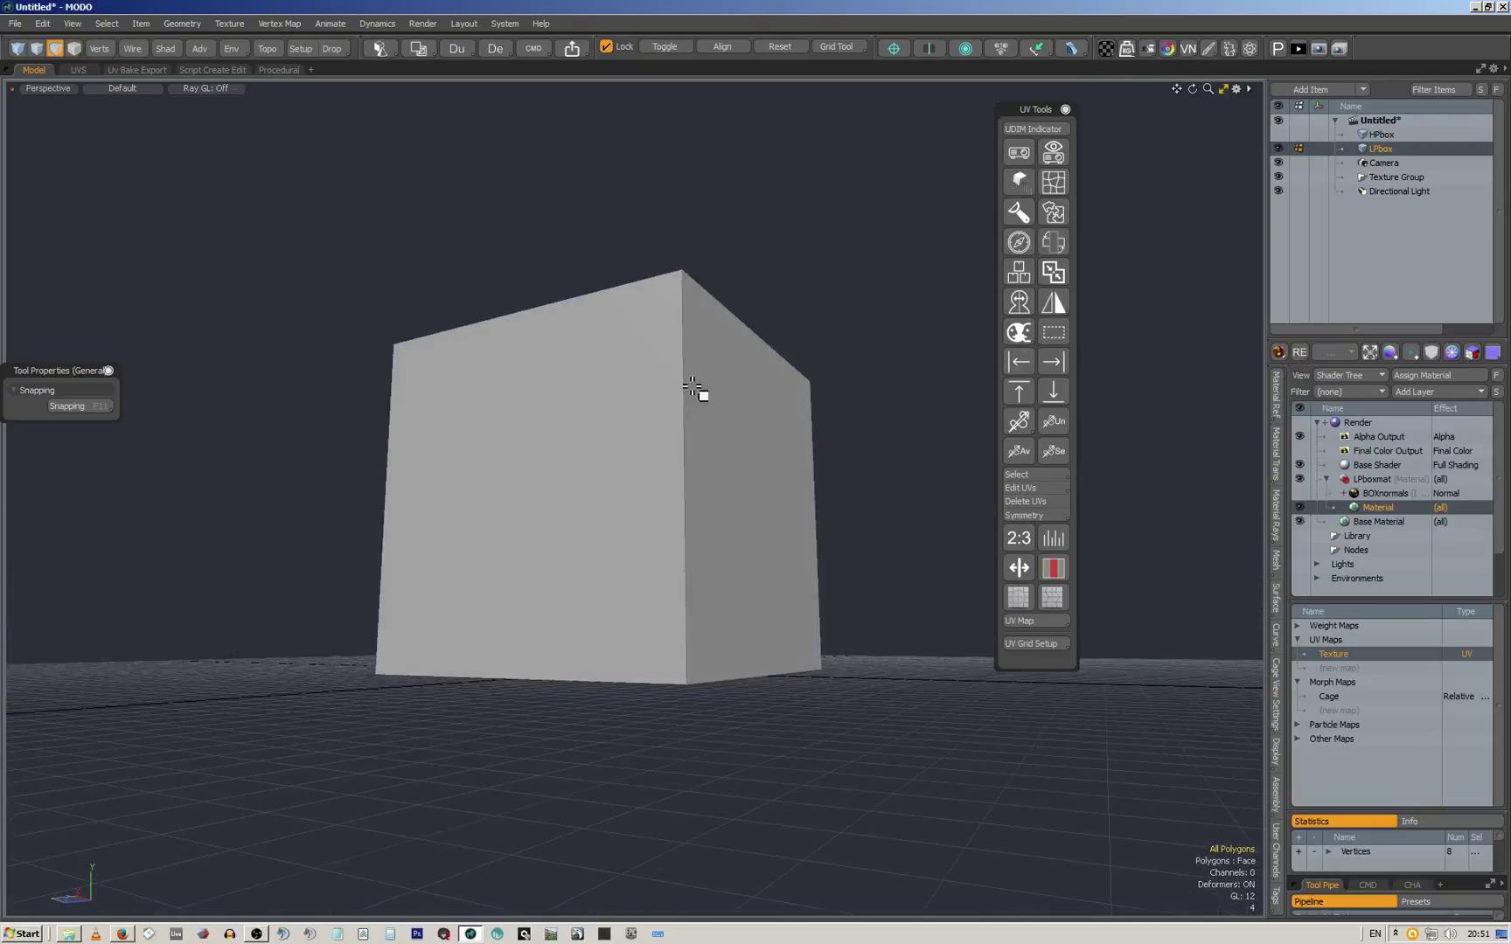
pyautogui.keyDown('alt'); pyautogui.moveTo(743, 465); pyautogui.dragTo(705, 483); pyautogui.keyUp('alt')
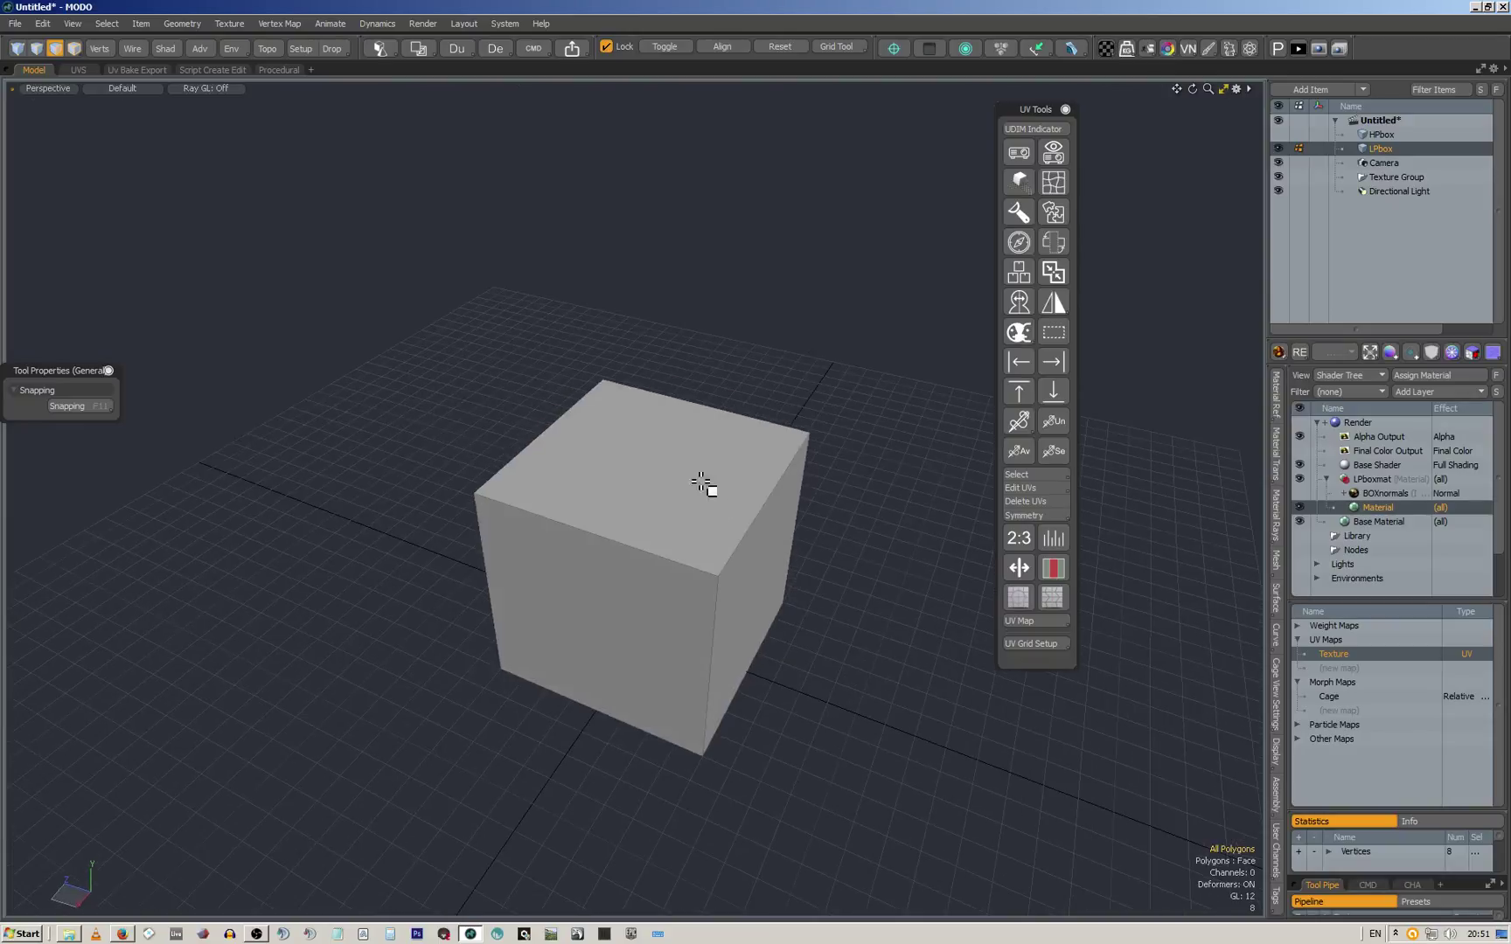
pyautogui.scroll(3, 752, 511)
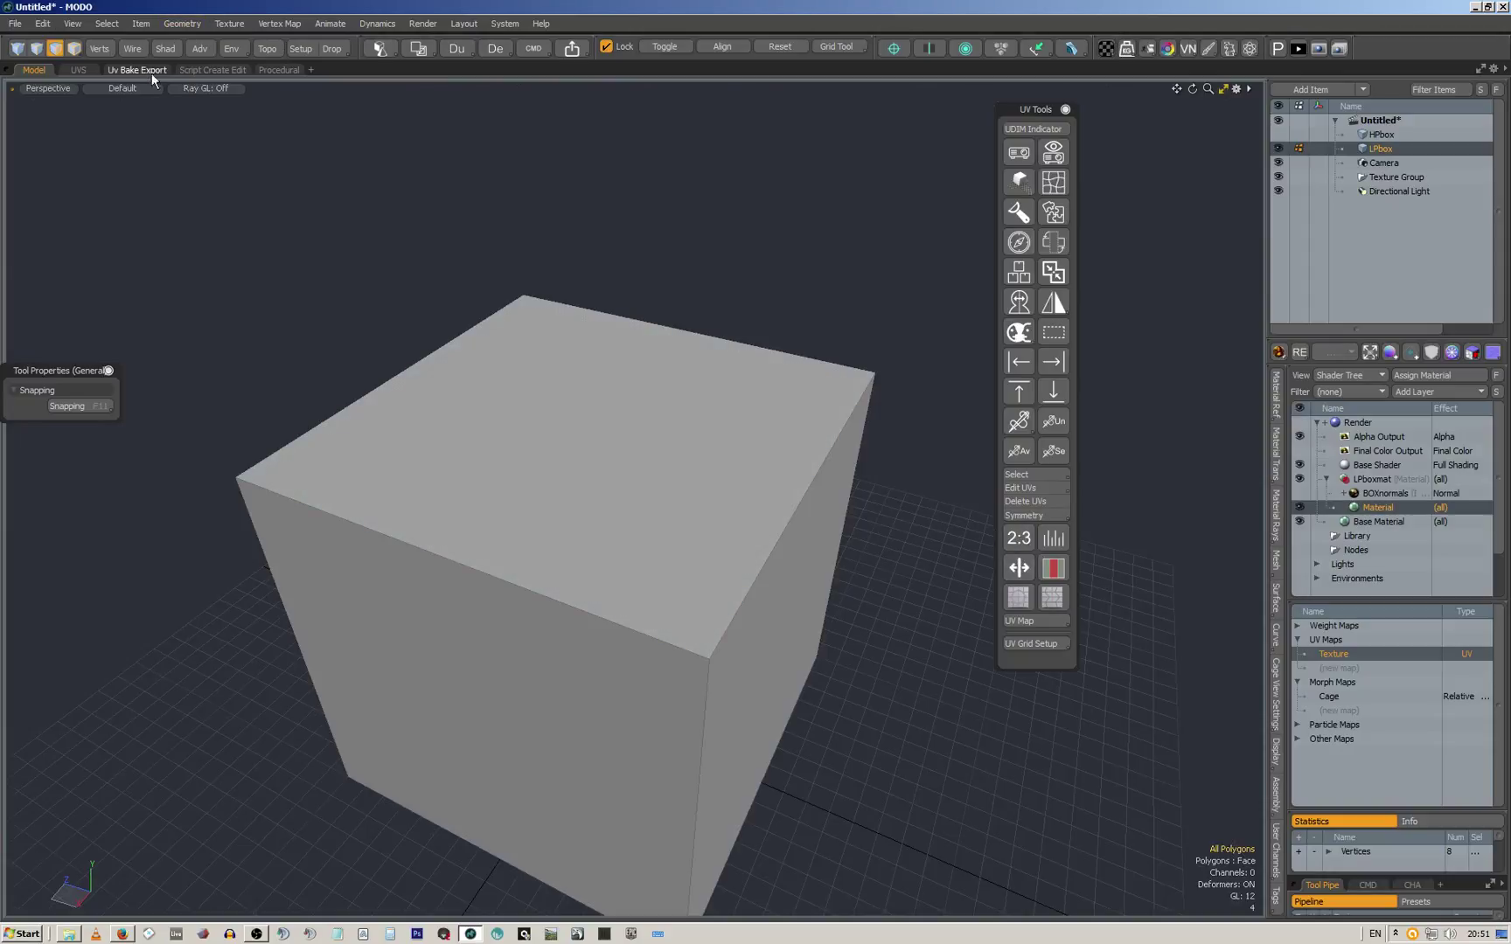
# Switch to the UVS workspace and select the box's top polygon in the UV layout
pyautogui.click(78, 70)
pyautogui.click(333, 415)
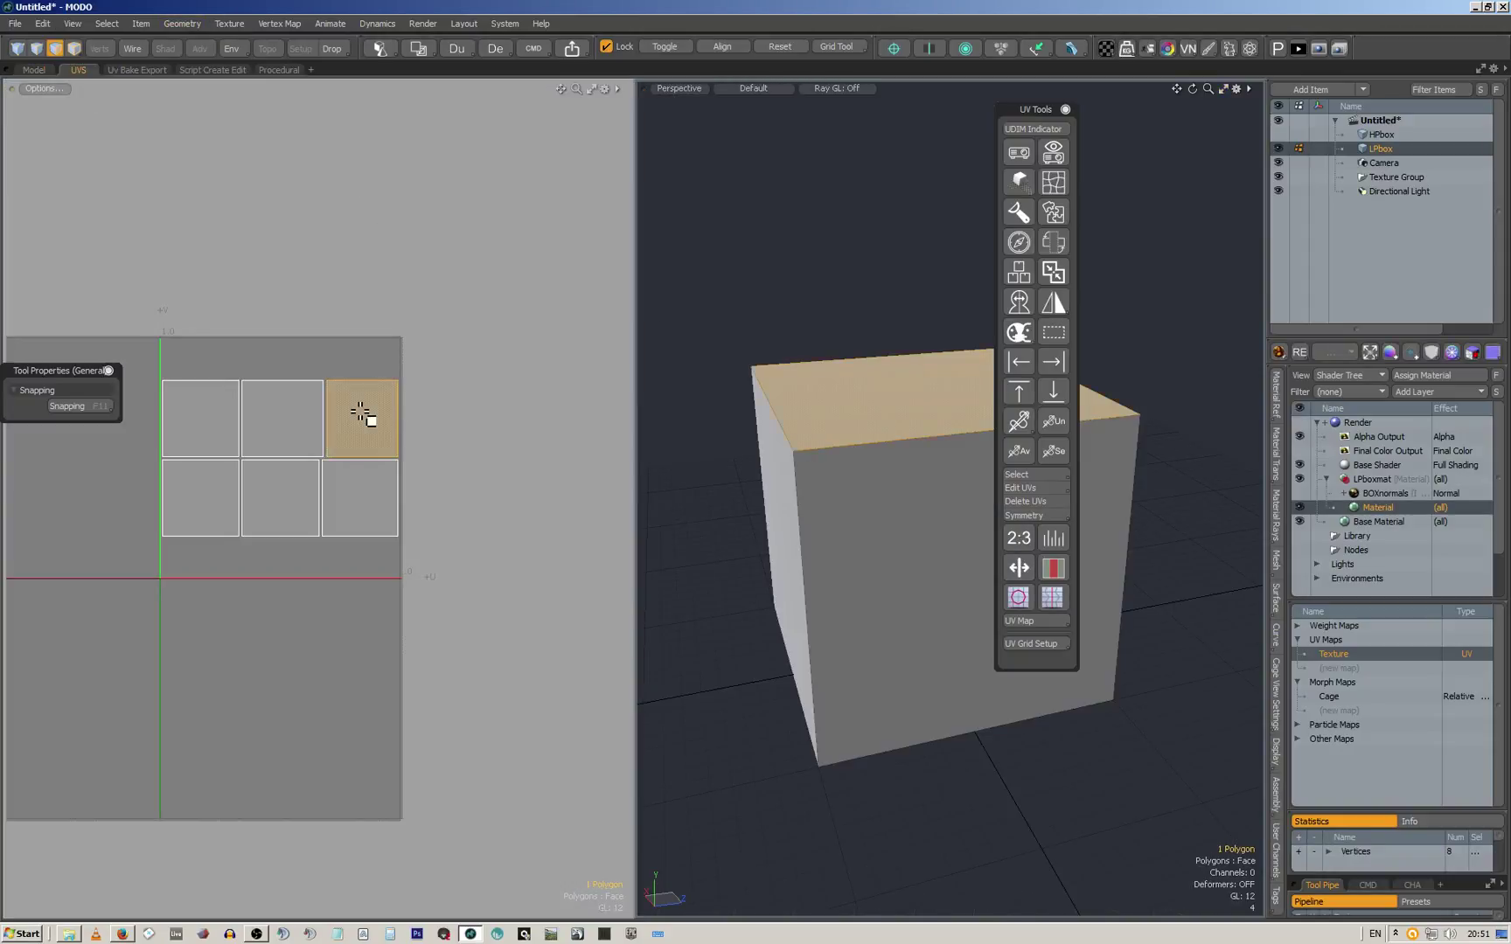
pyautogui.scroll(4, 381, 418)
pyautogui.scroll(-2, 429, 342)
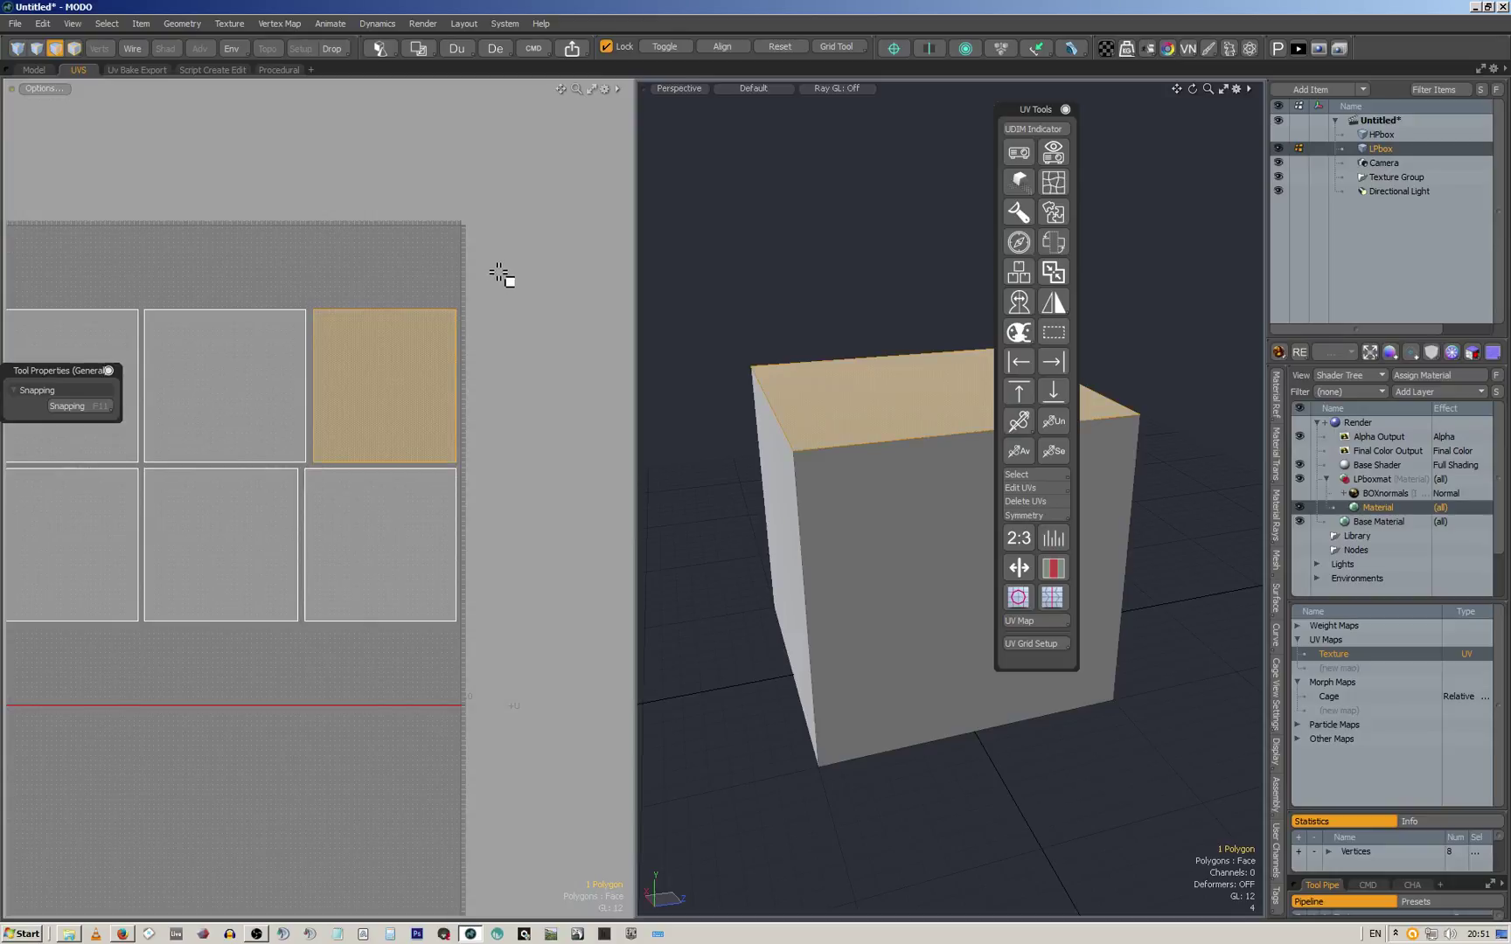
# Set the UV grid spacing to 0.1 in both U and V, and view the Grid Tool options
pyautogui.click(1028, 645)
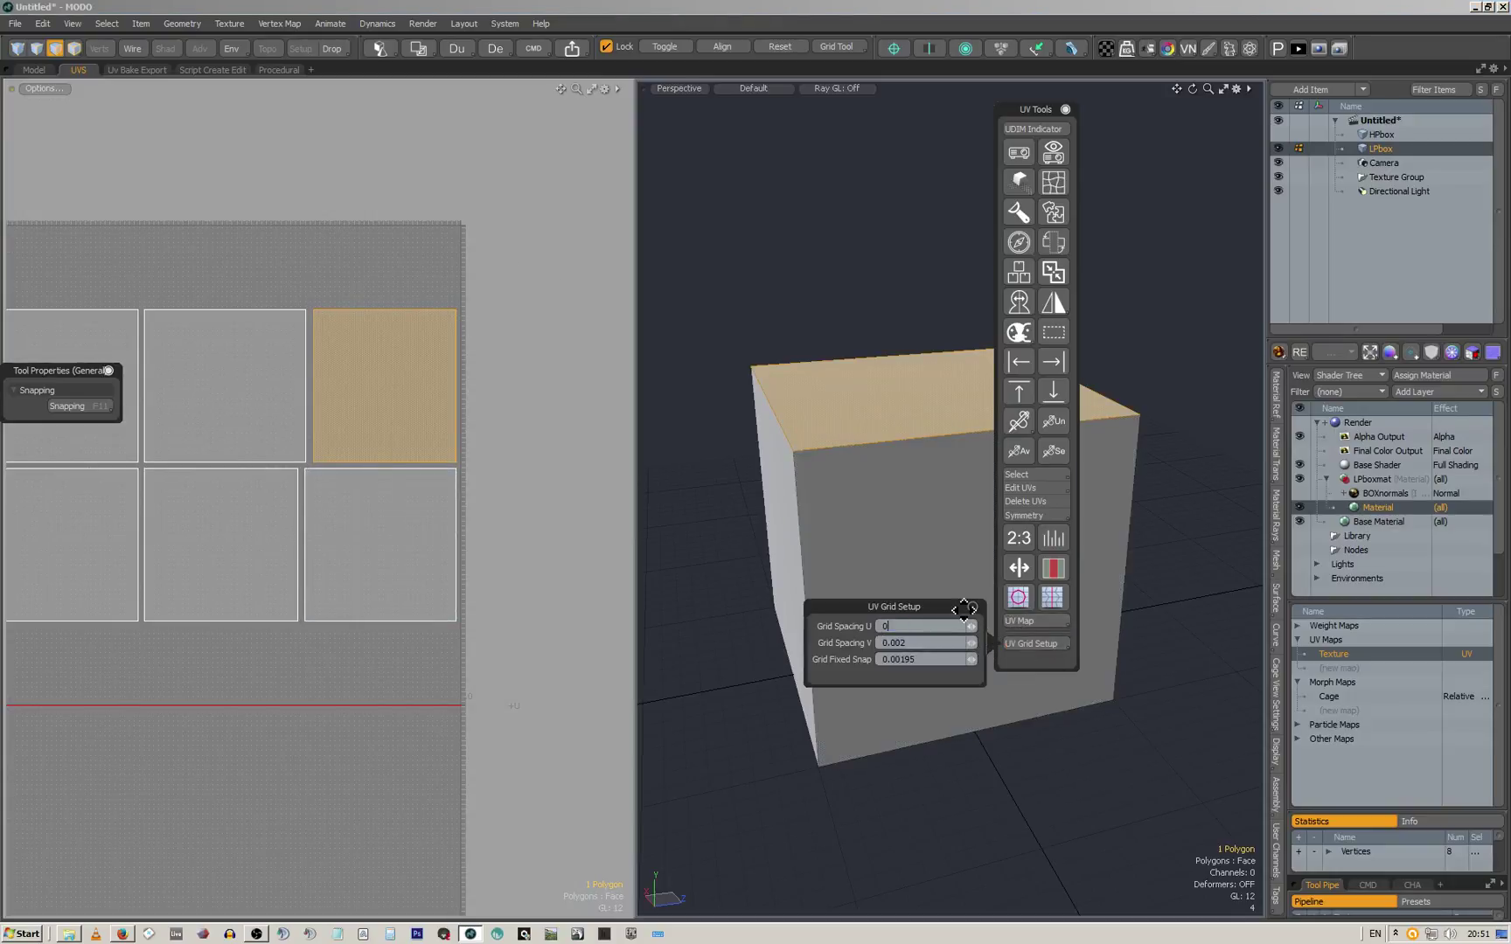
pyautogui.press('Tab')
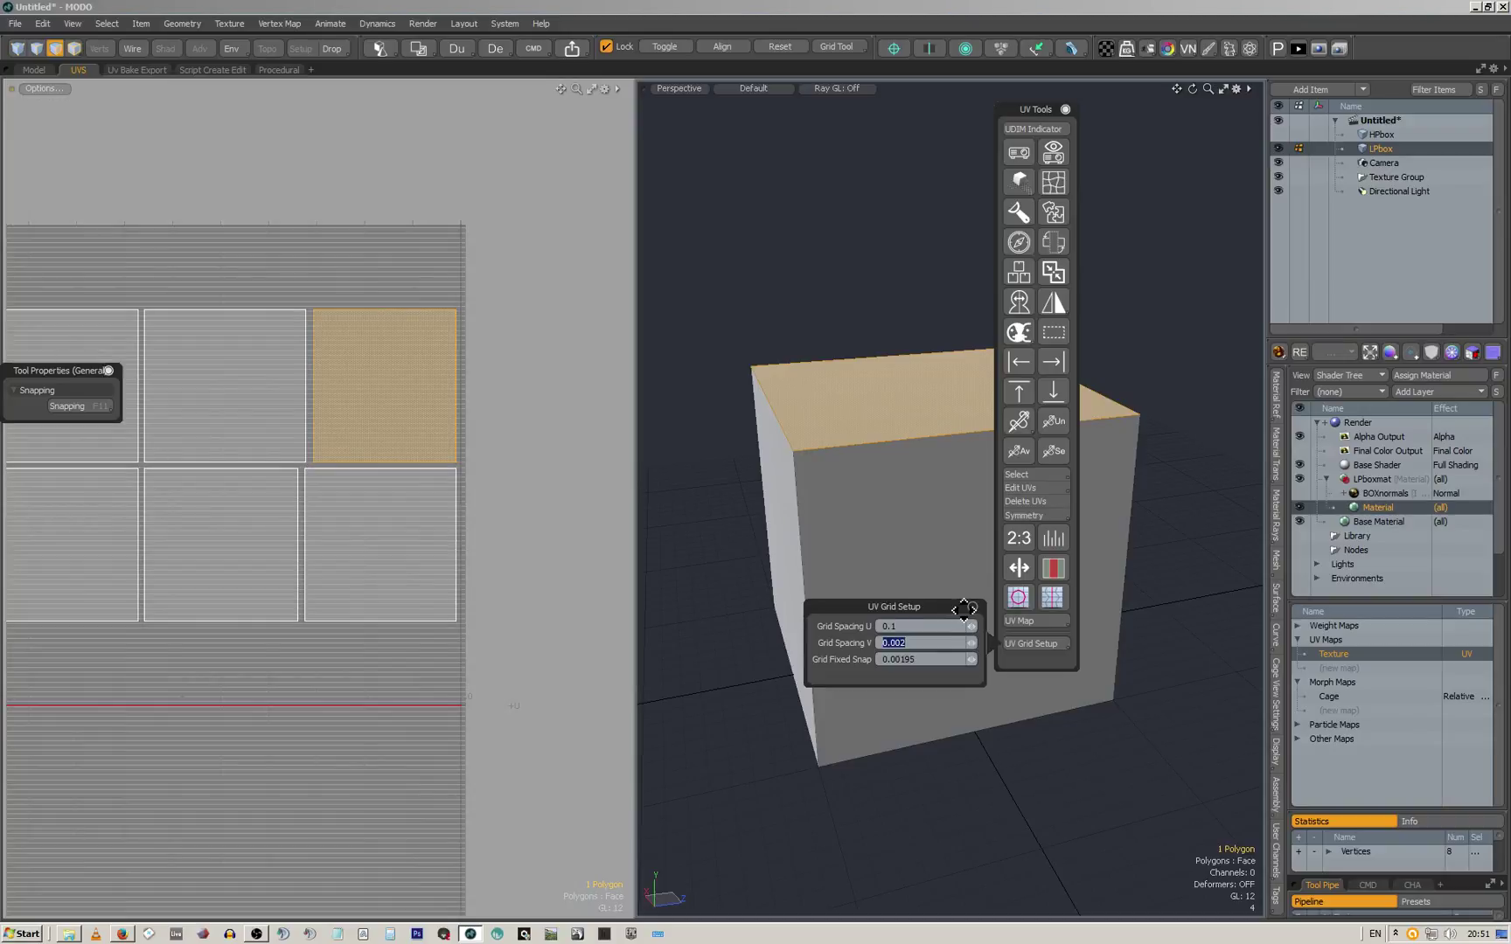
pyautogui.write('0.1')
pyautogui.press('Tab')
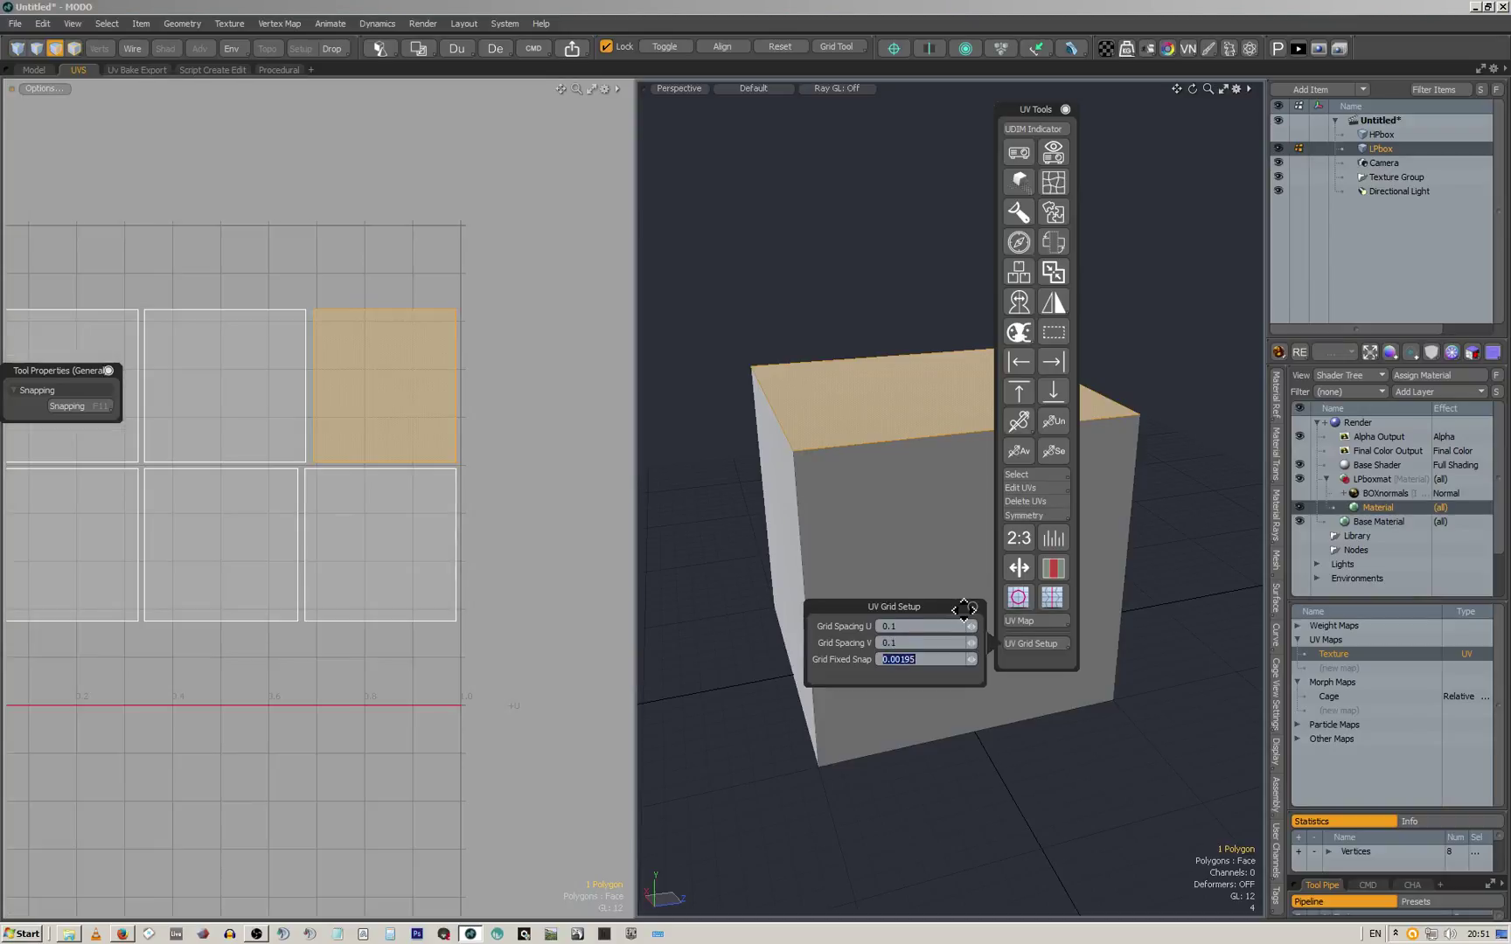
pyautogui.write('8')
pyautogui.click(834, 46)
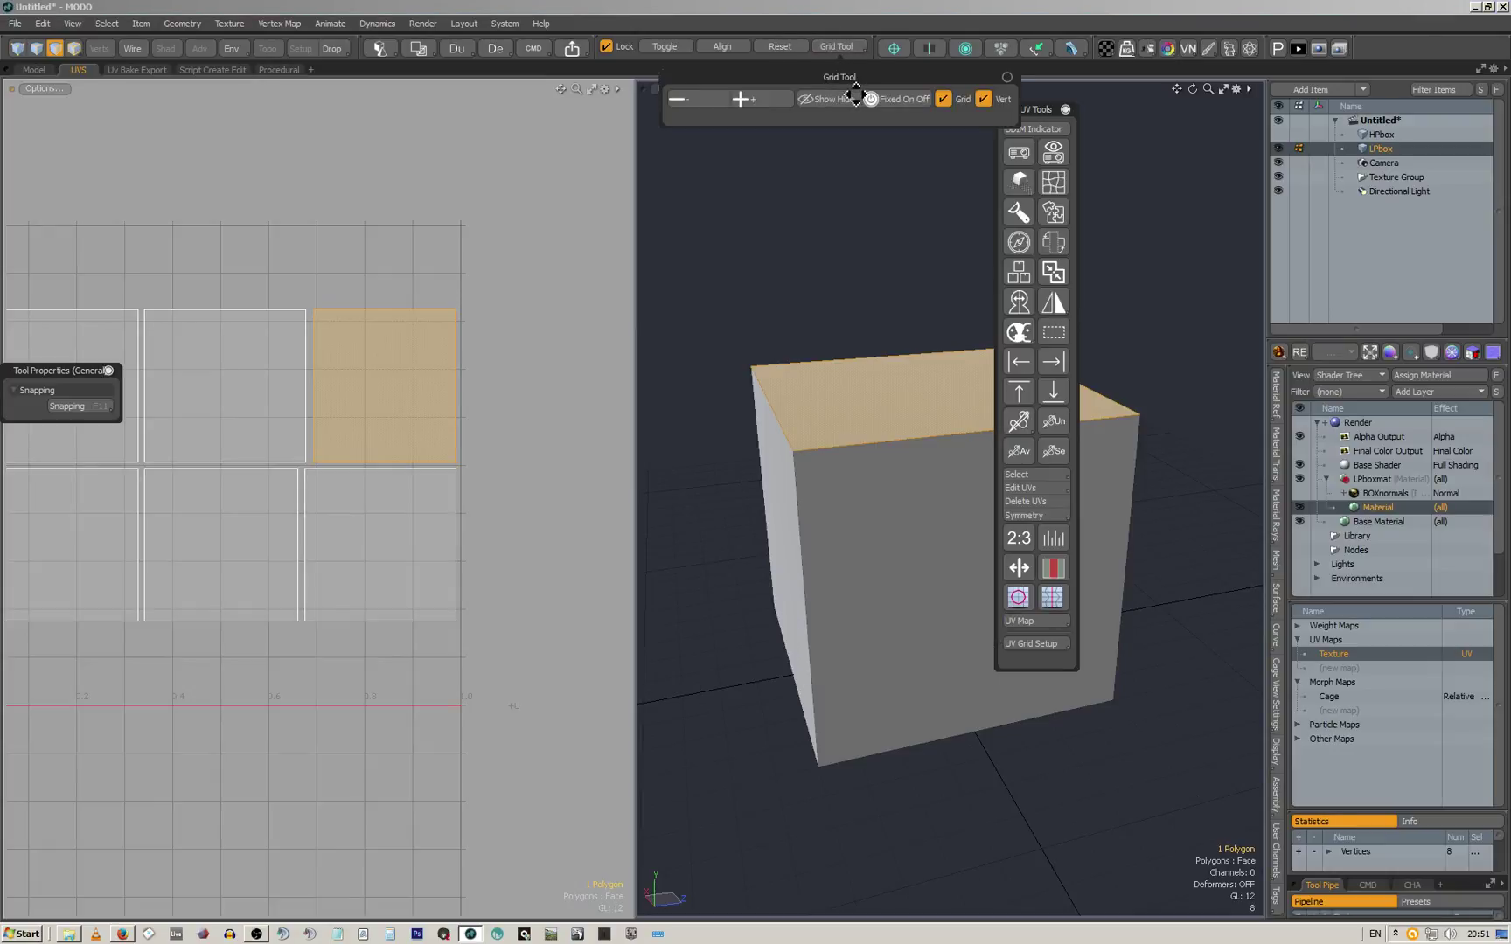
pyautogui.click(81, 405)
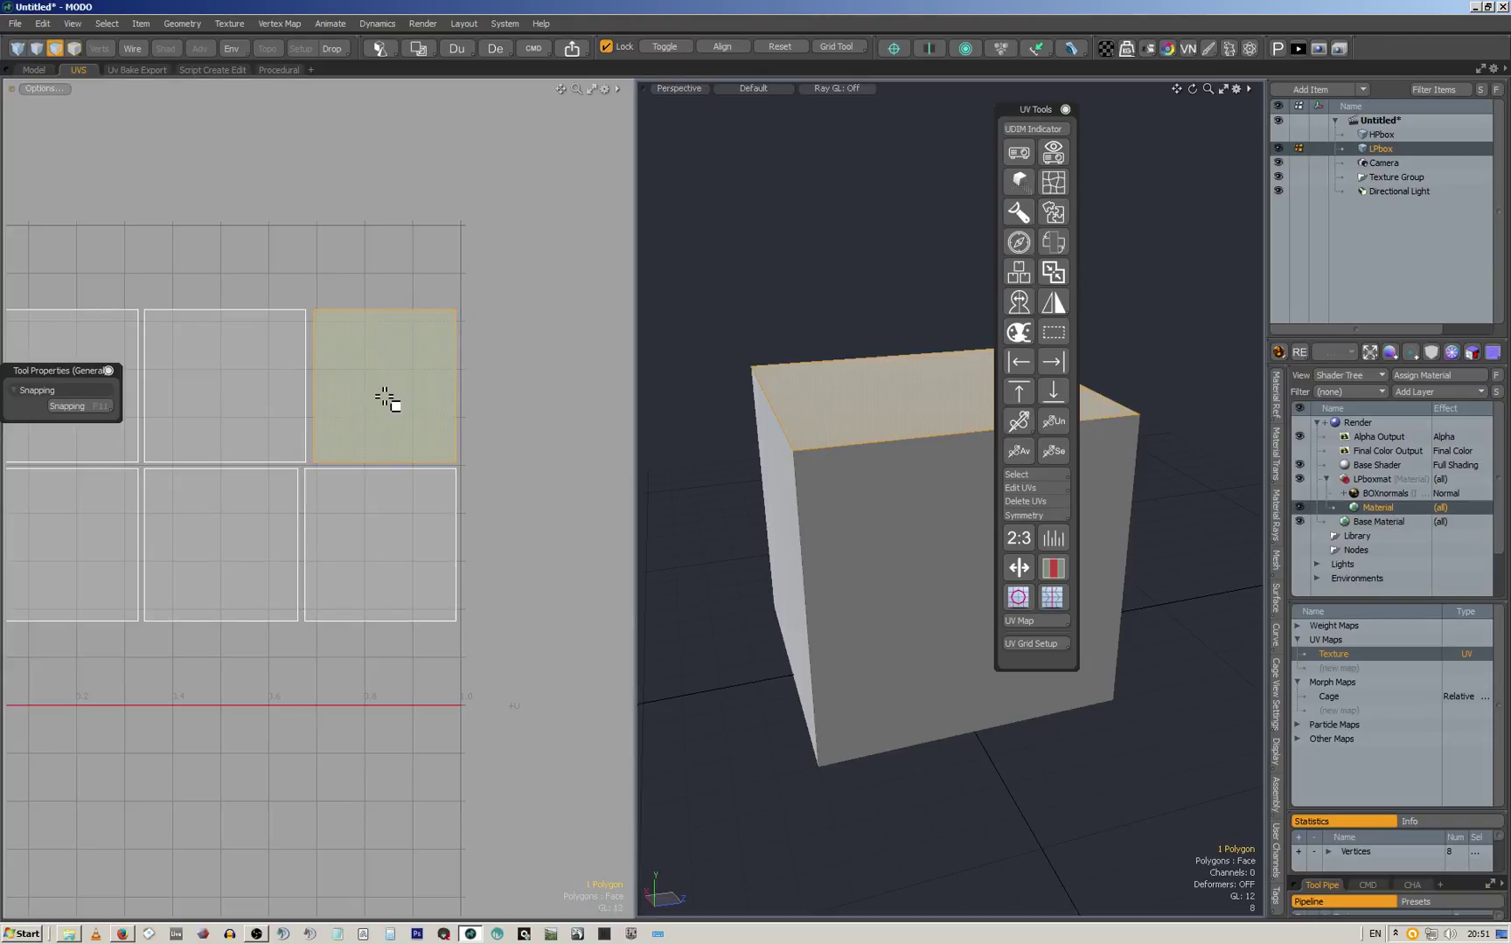
# Scale the selected UV square down to about 58% in both U and V
pyautogui.press('y')
pyautogui.moveTo(456, 317)
pyautogui.mouseDown()
pyautogui.moveTo(462, 297)
pyautogui.moveTo(479, 314)
pyautogui.mouseUp()
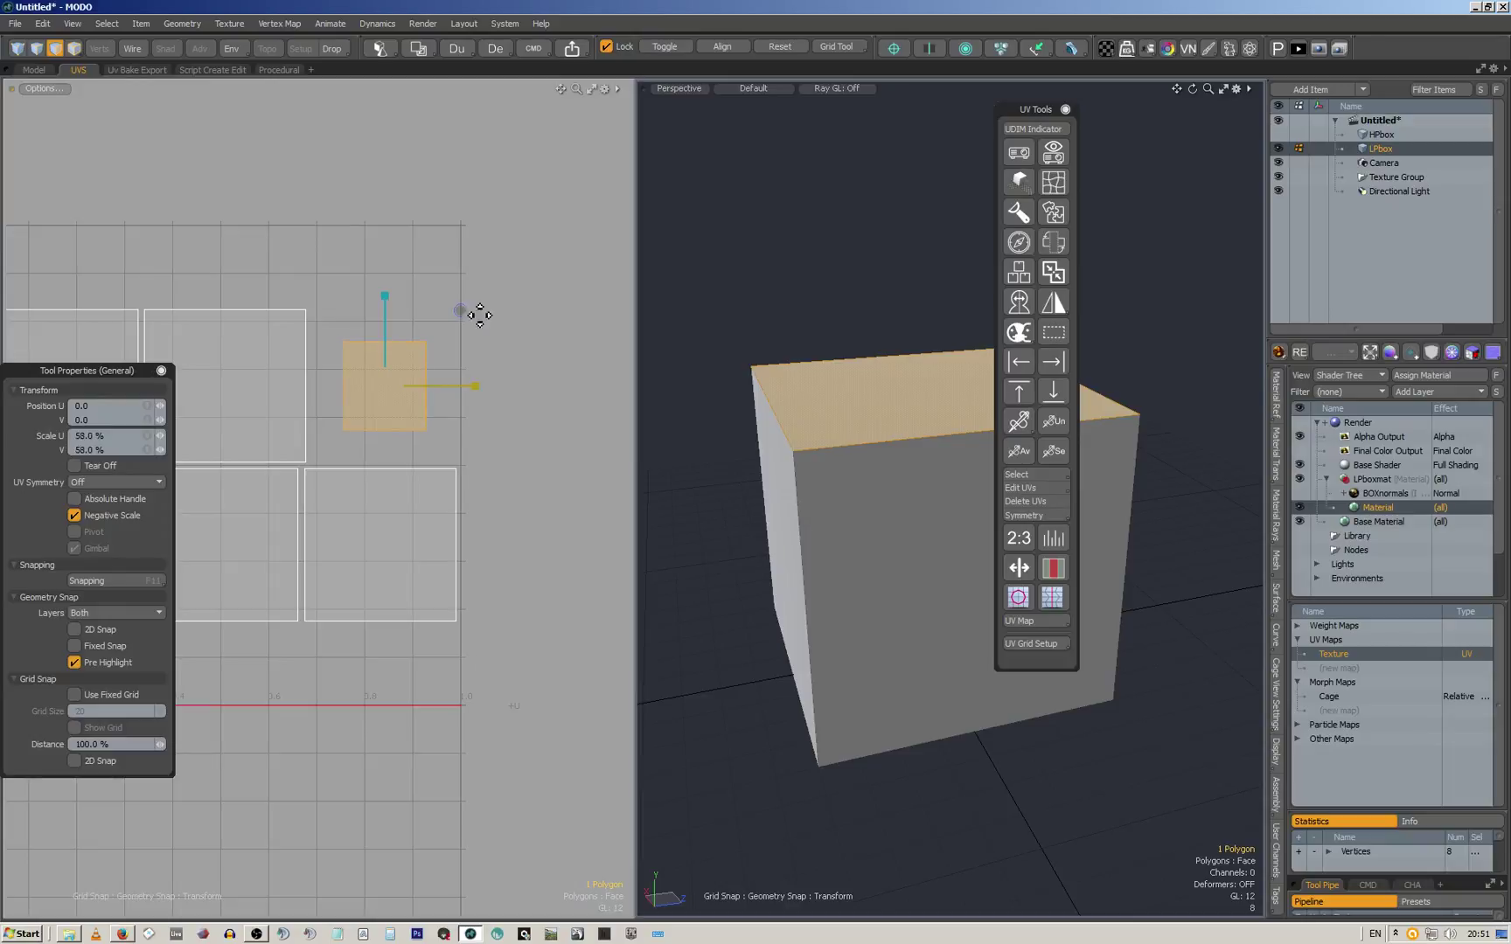
pyautogui.press('space')
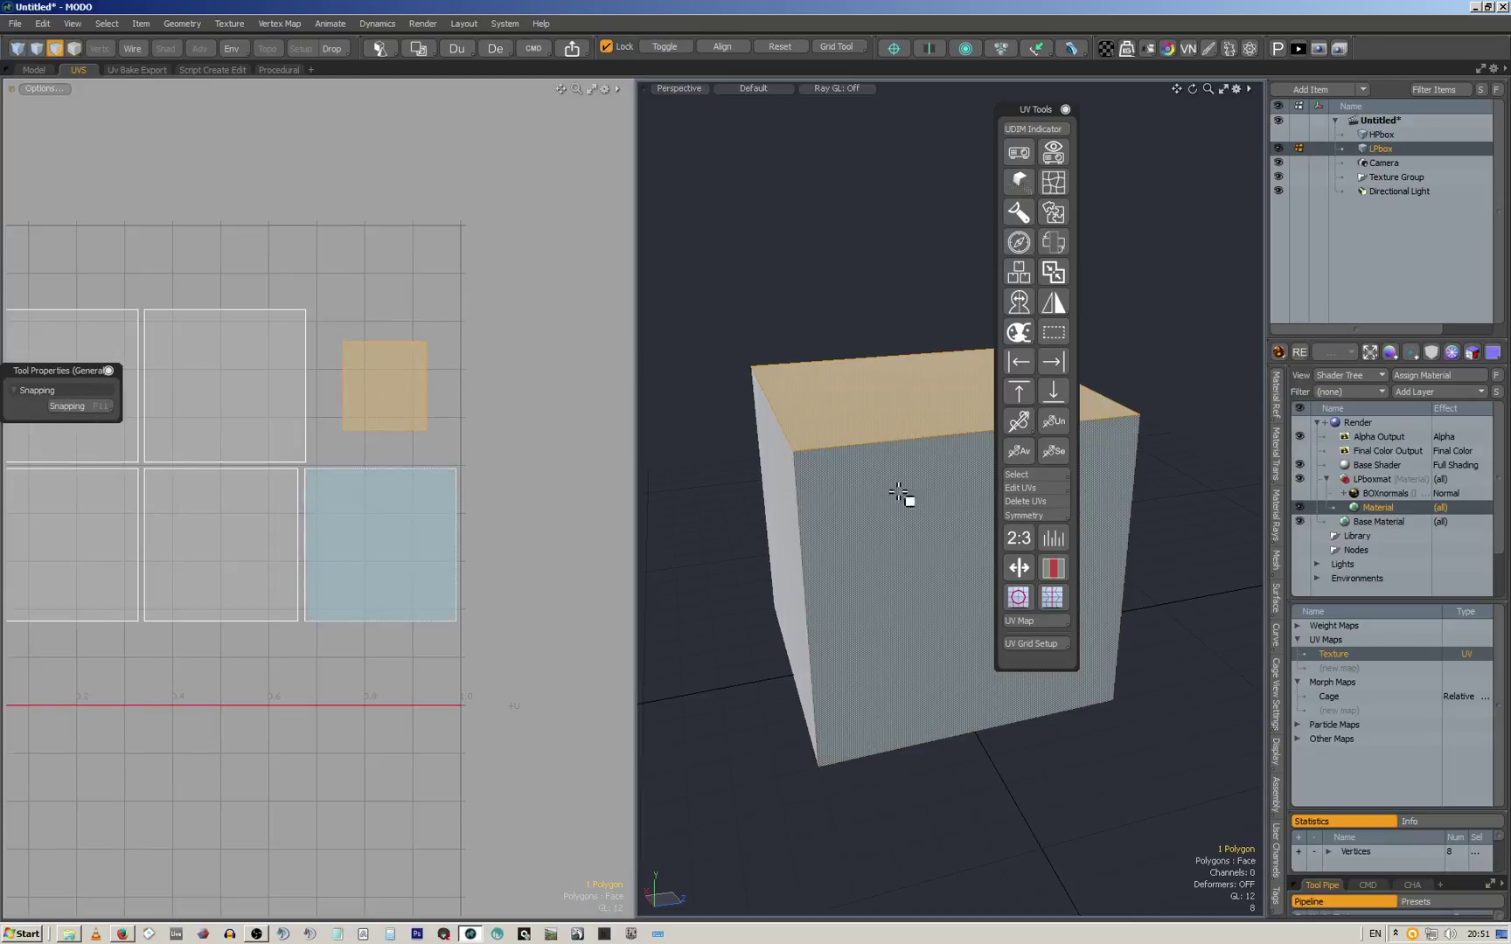
# Select all six UV squares and match their scale to the shrunken one with the 2:3 UV tool
pyautogui.press('a')
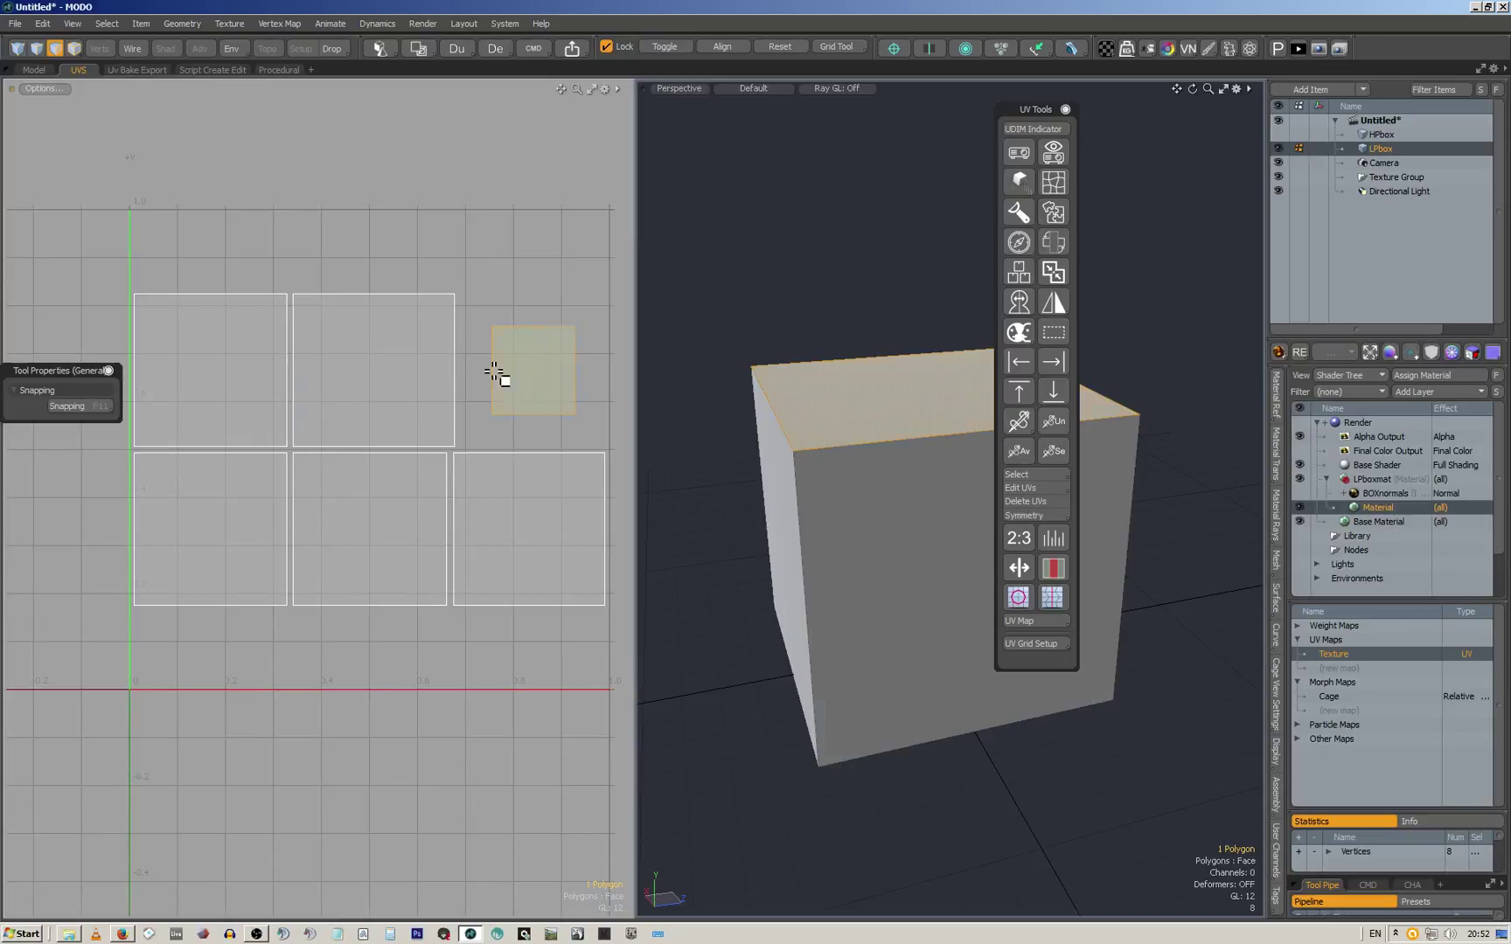
pyautogui.moveTo(499, 374)
pyautogui.mouseDown()
pyautogui.moveTo(192, 378)
pyautogui.moveTo(342, 539)
pyautogui.moveTo(472, 543)
pyautogui.mouseUp()
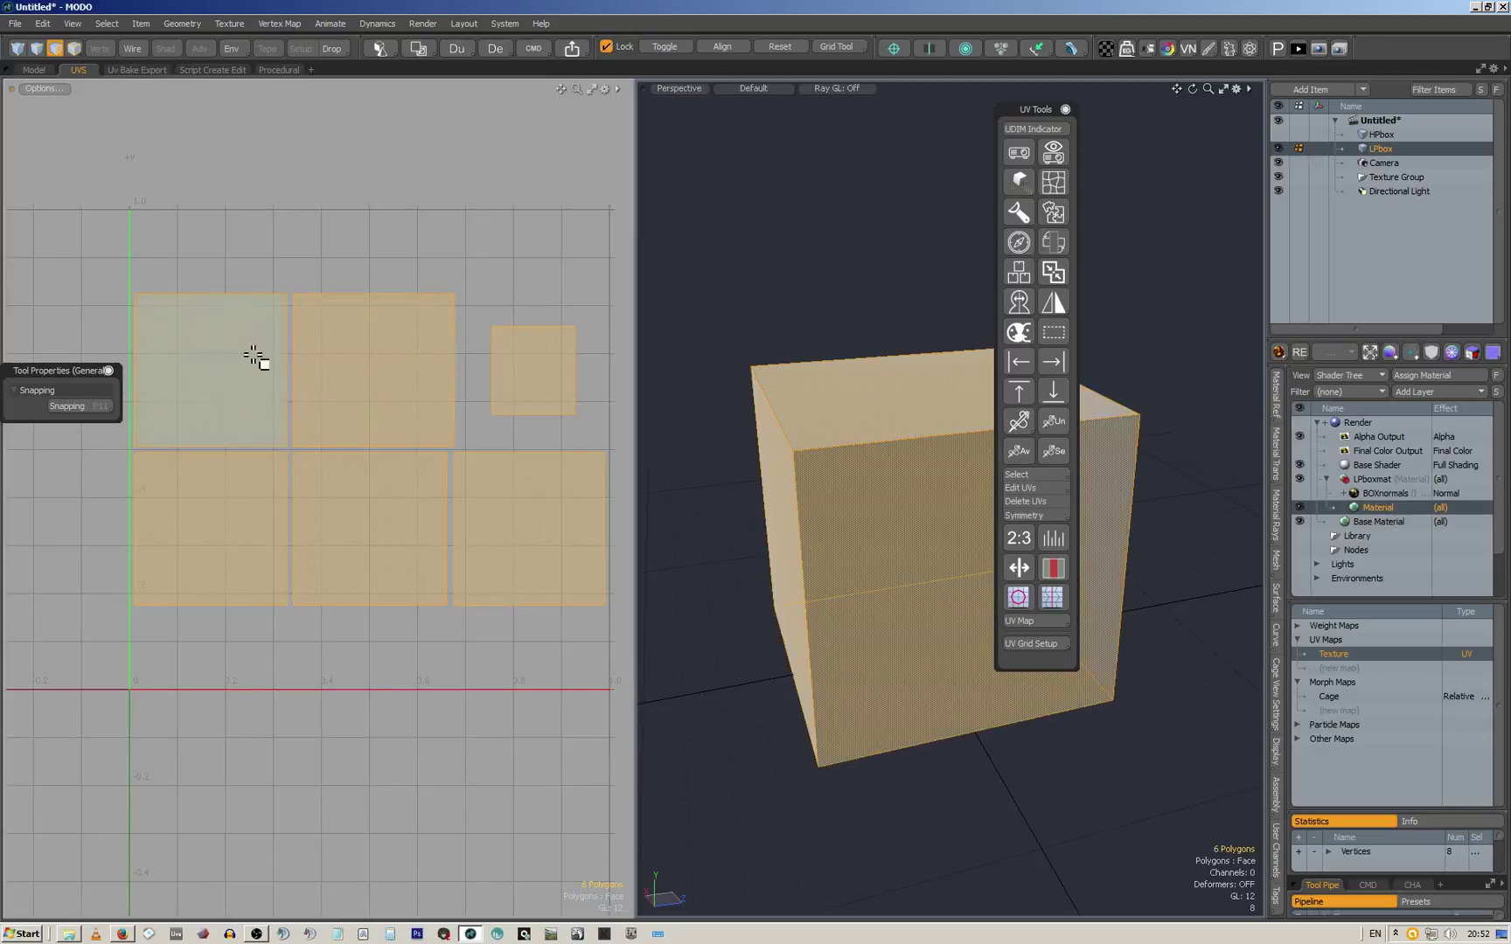
pyautogui.click(1019, 538)
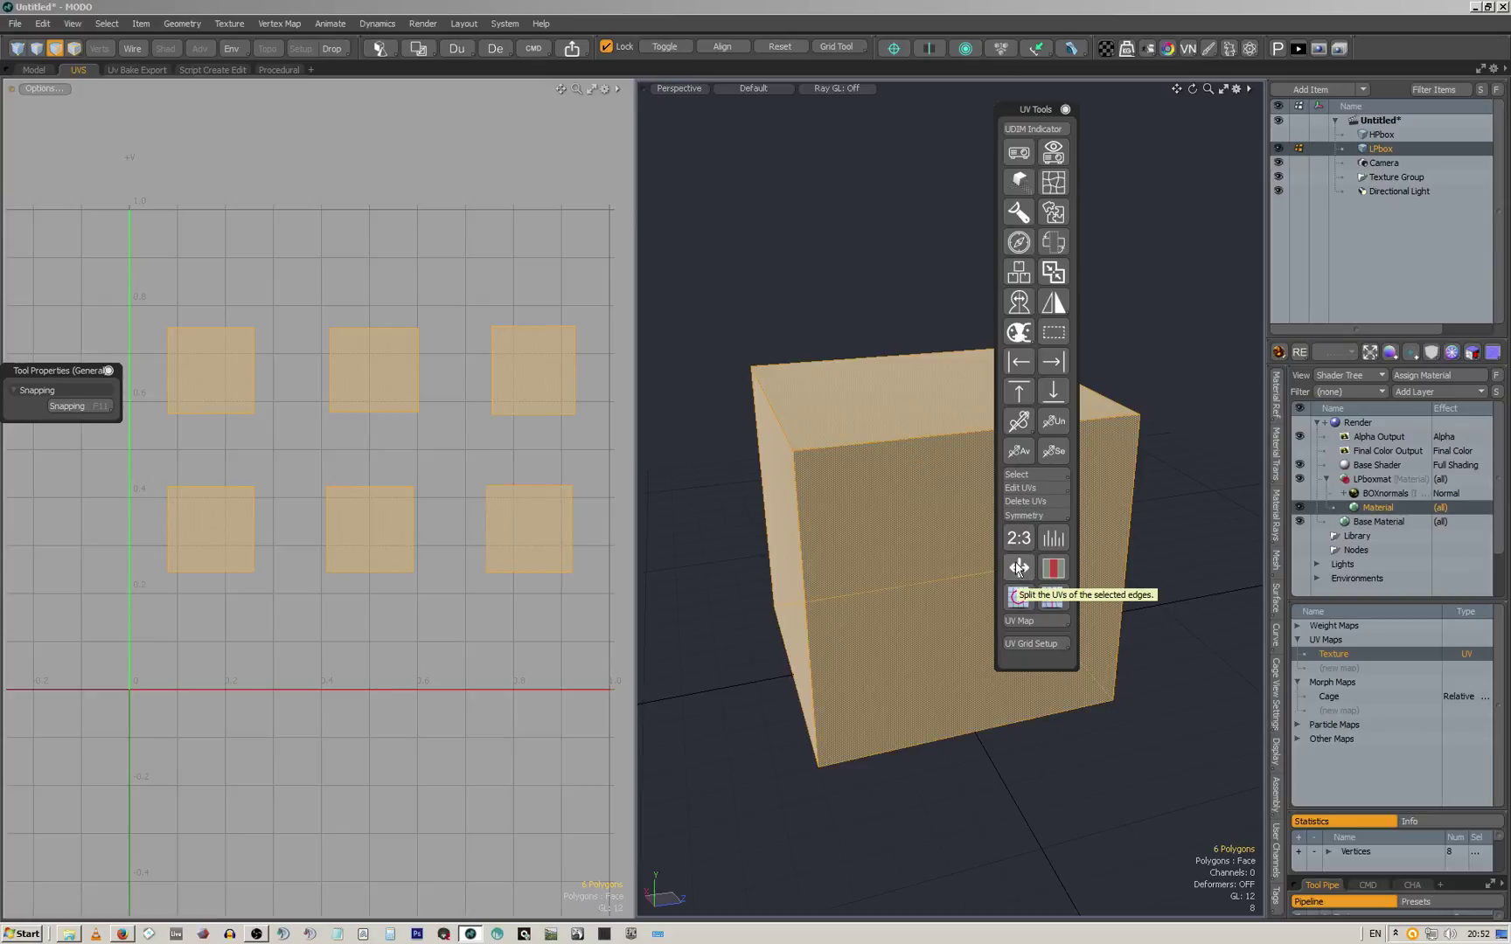
pyautogui.click(1051, 567)
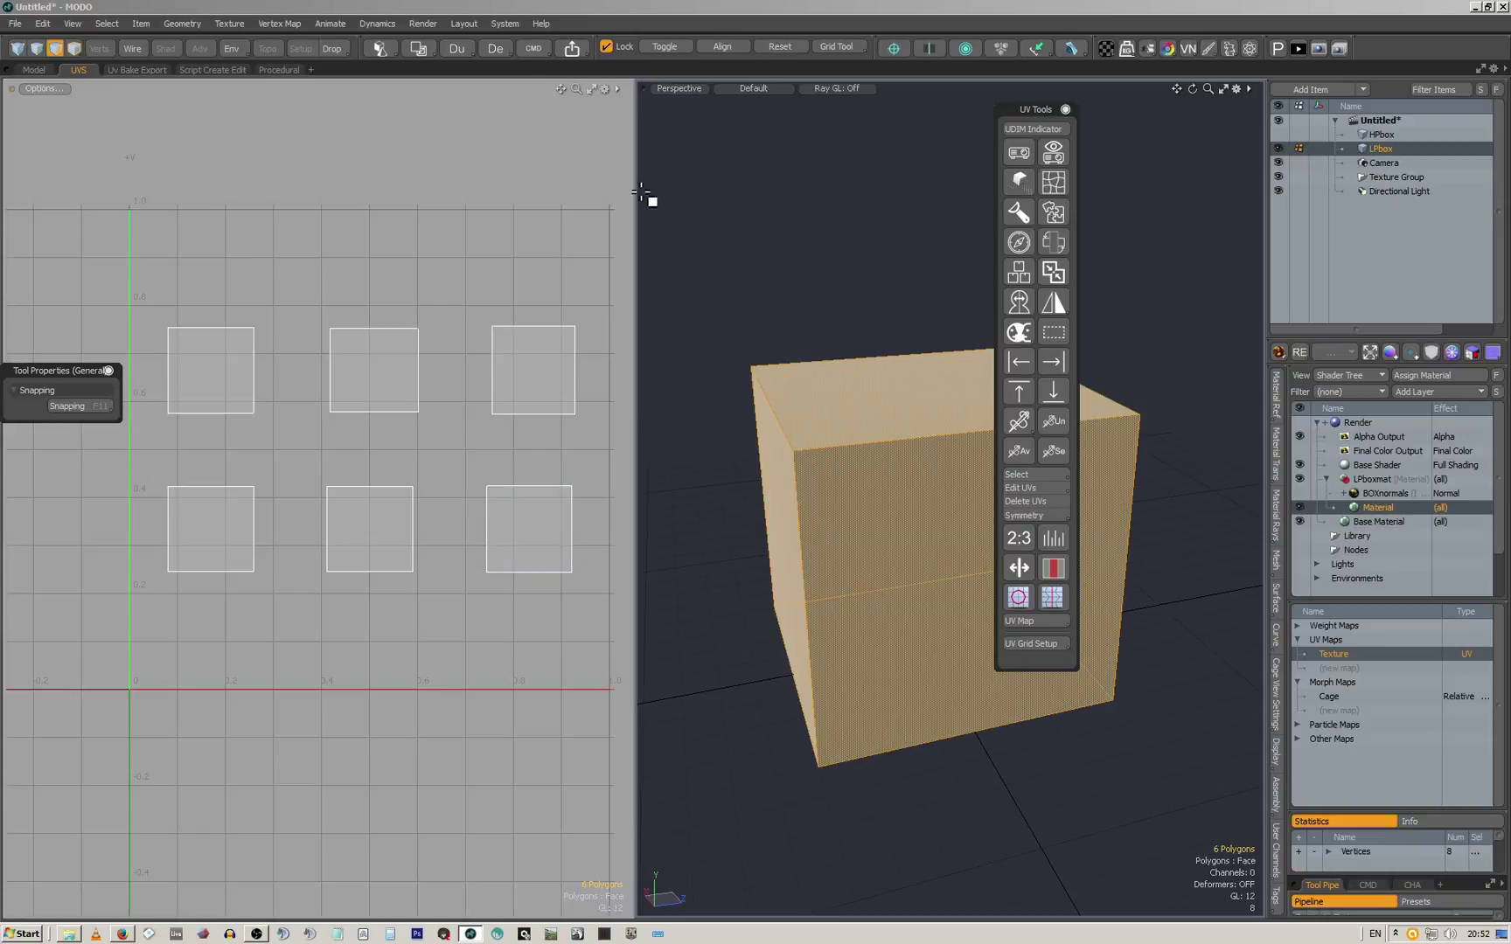
# Return to the Model workspace, deselect all polygons, and close the UV Tools palette
pyautogui.click(35, 72)
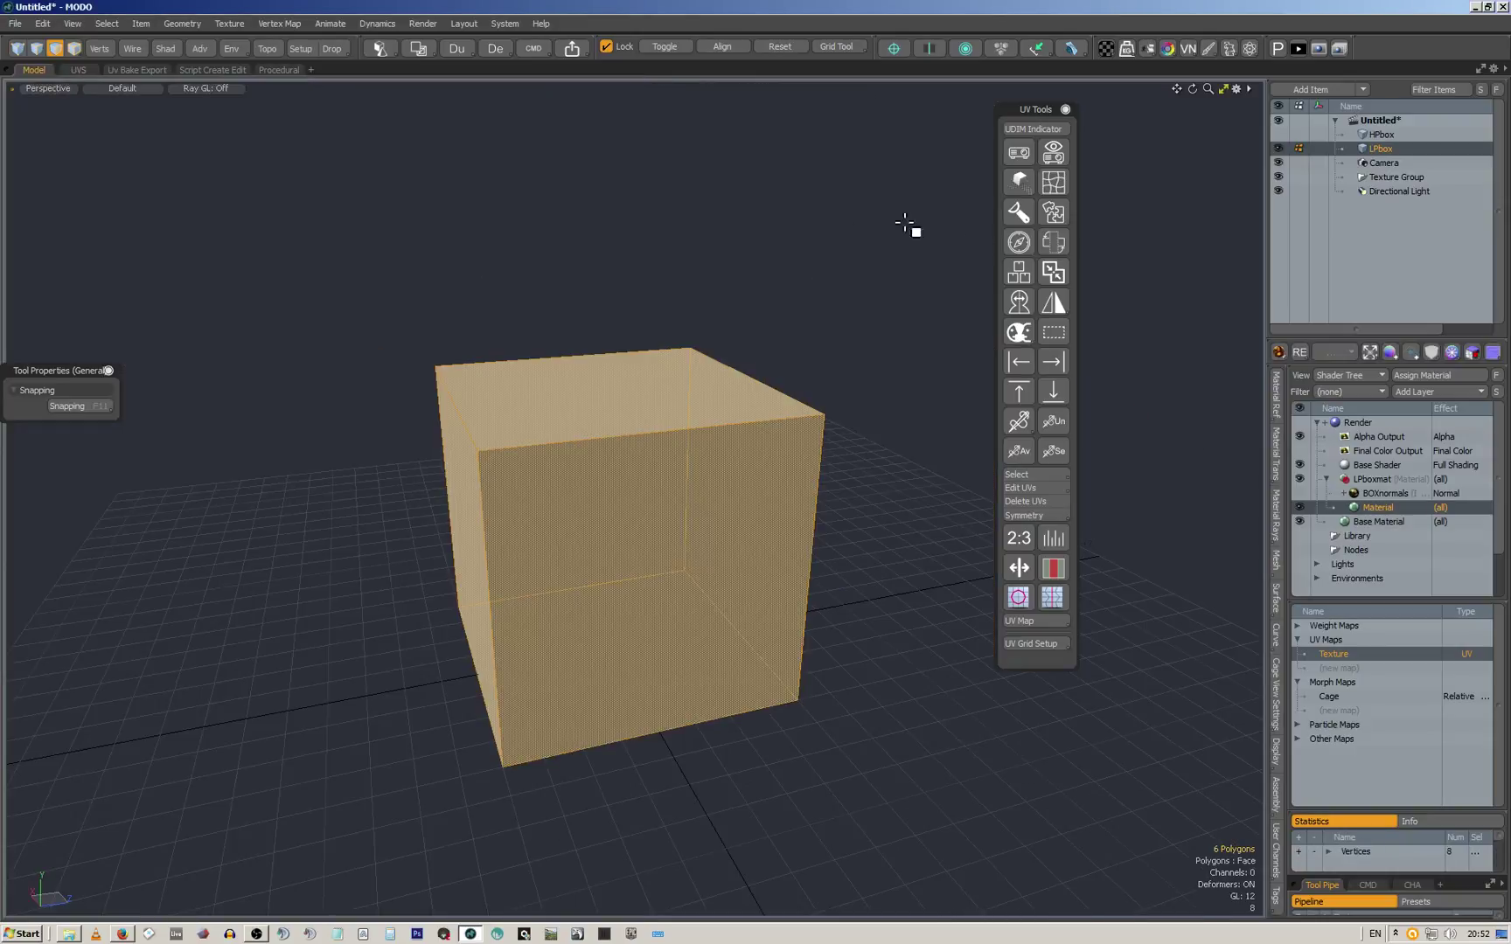
pyautogui.click(785, 209)
pyautogui.click(1065, 109)
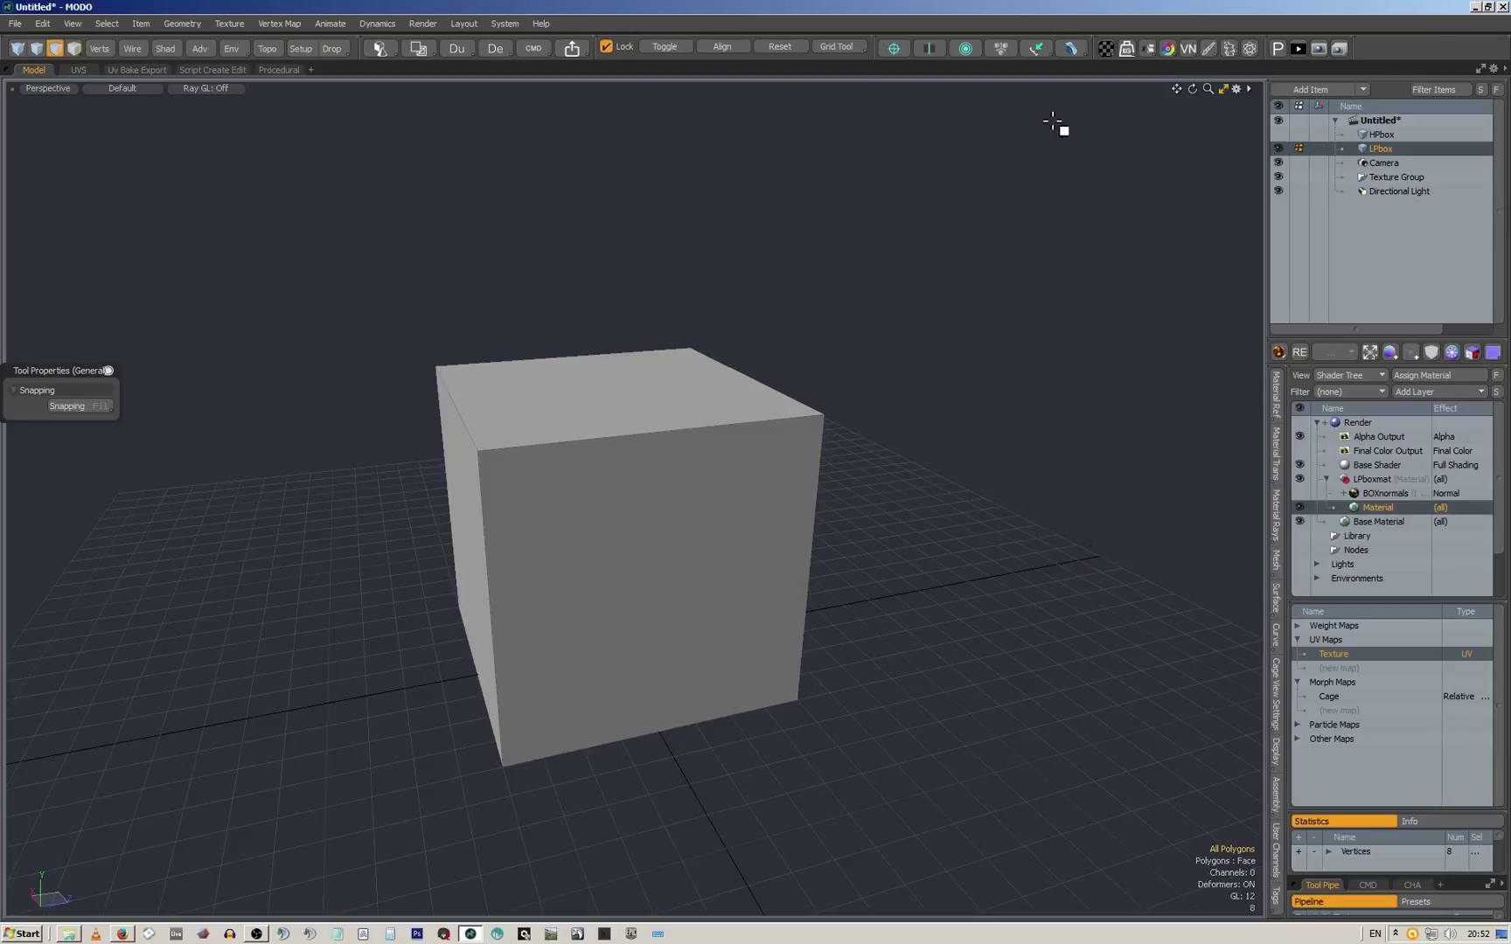
pyautogui.keyDown('alt'); pyautogui.moveTo(839, 346); pyautogui.dragTo(725, 323); pyautogui.keyUp('alt')
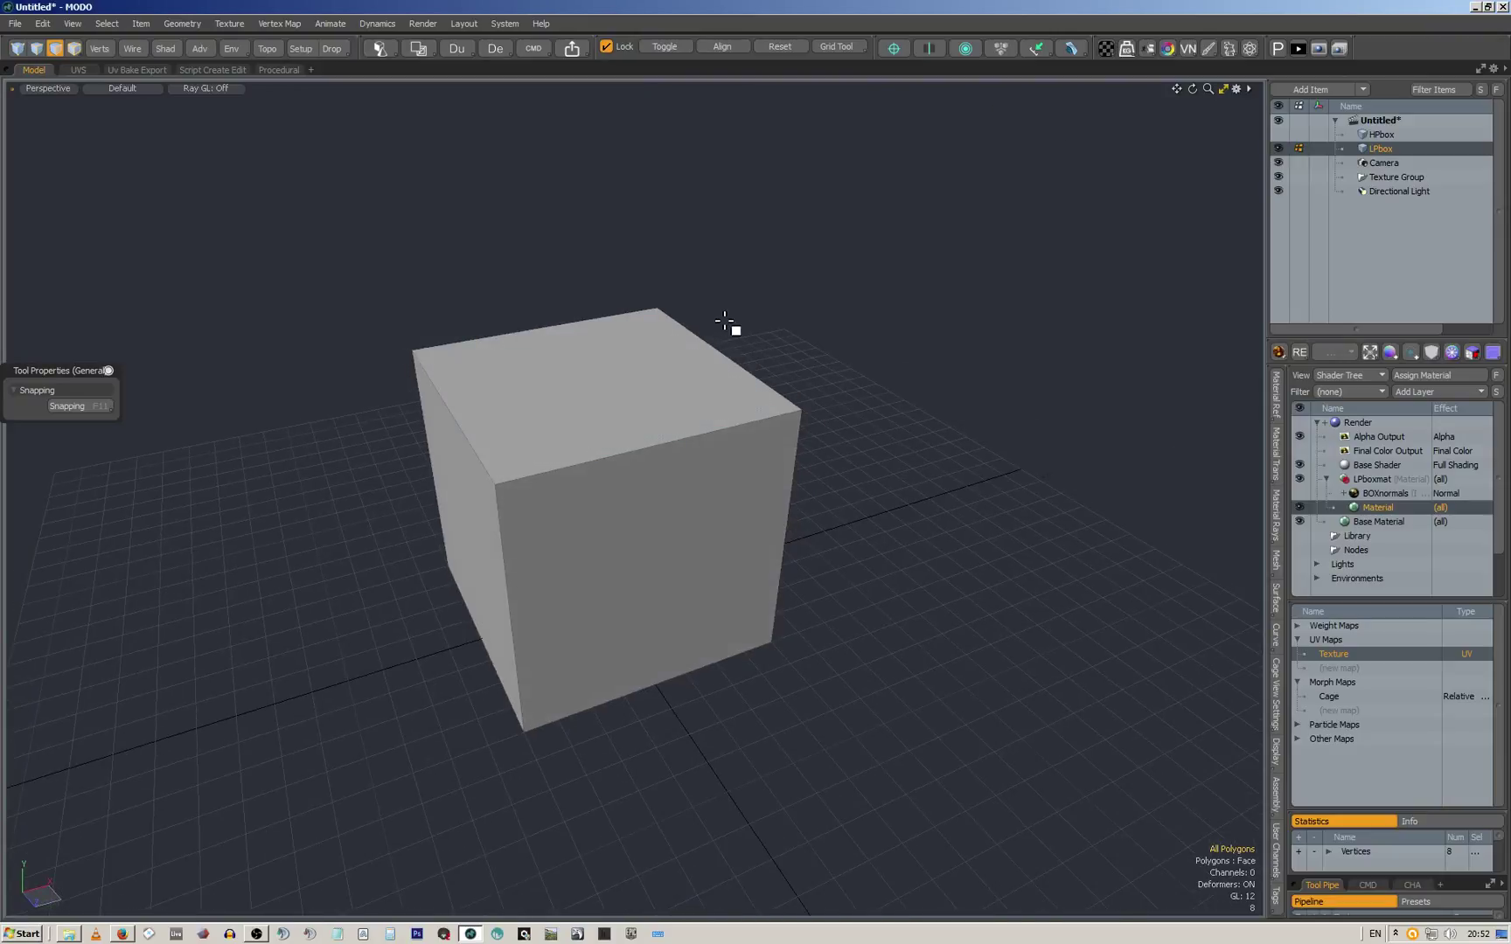